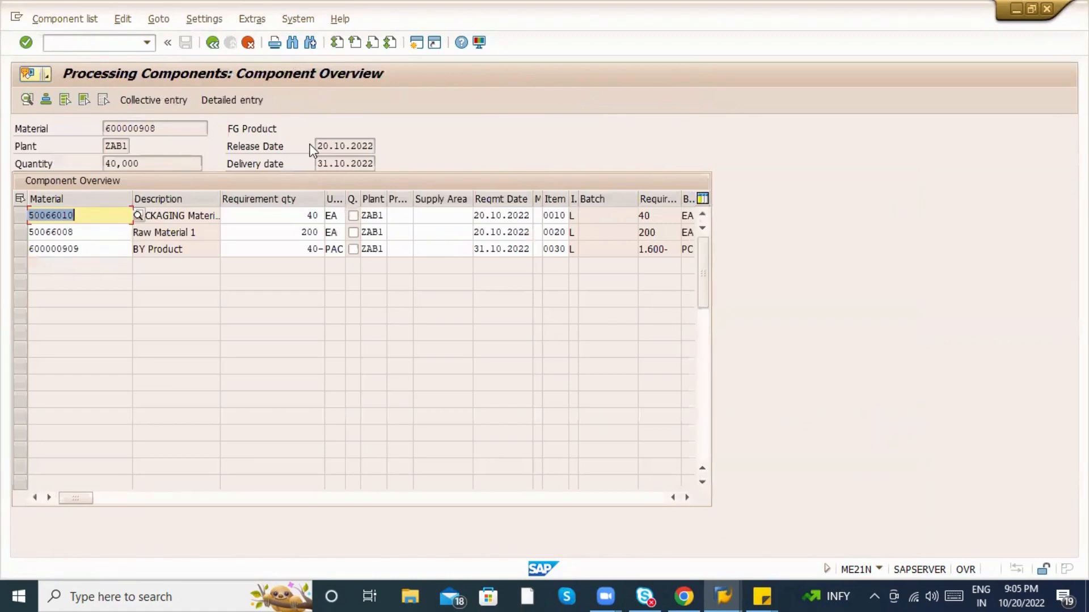
Examine the release date in the component overview header and return to the purchase order.
left_click_drag(316, 147, 375, 148)
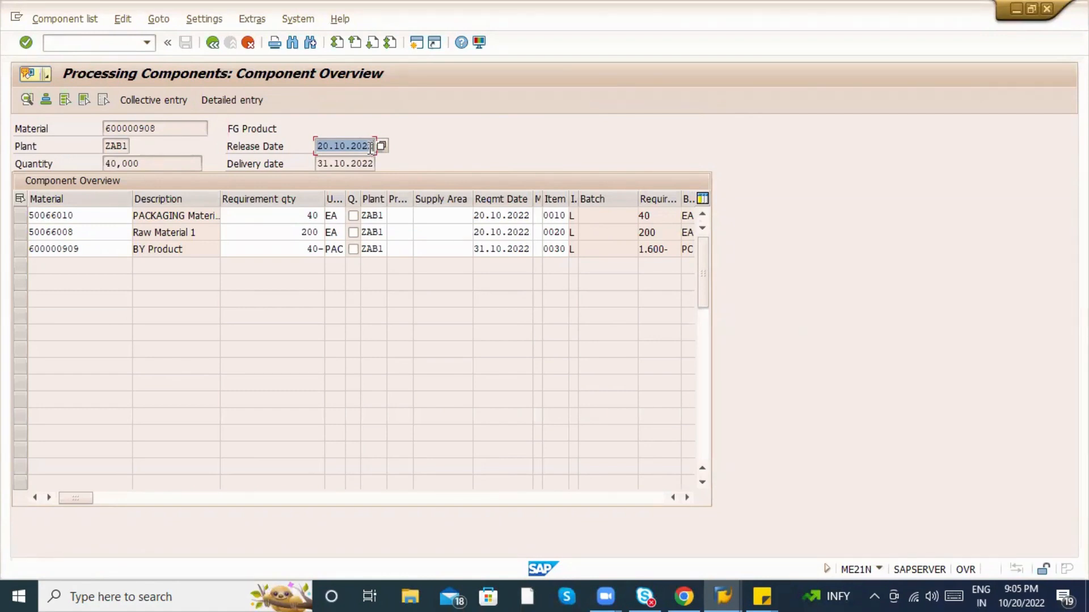
left_click_drag(320, 147, 375, 146)
left_click(312, 147)
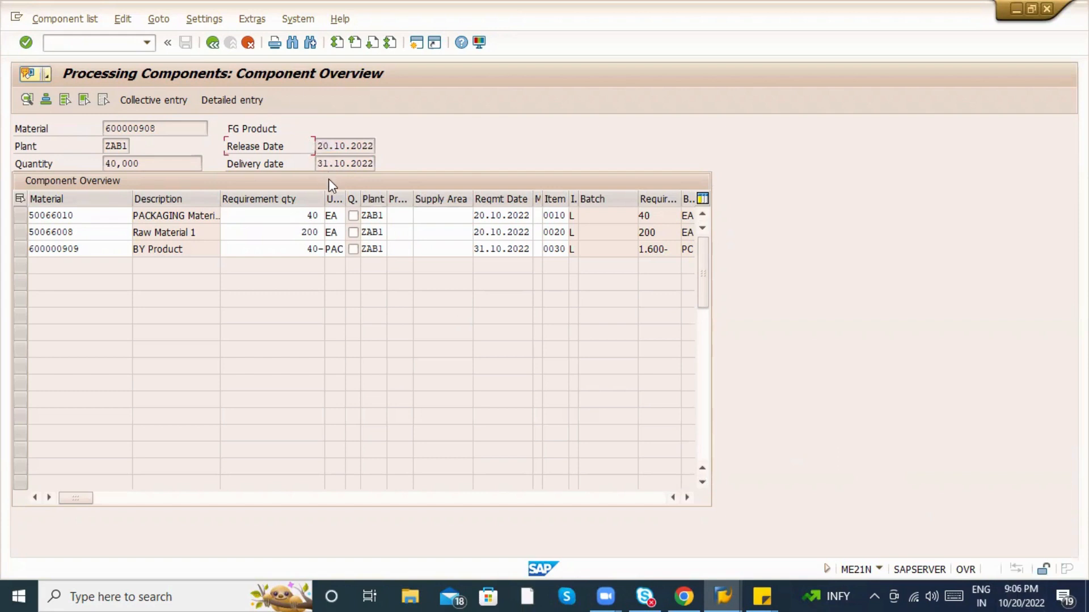
left_click_drag(315, 147, 387, 154)
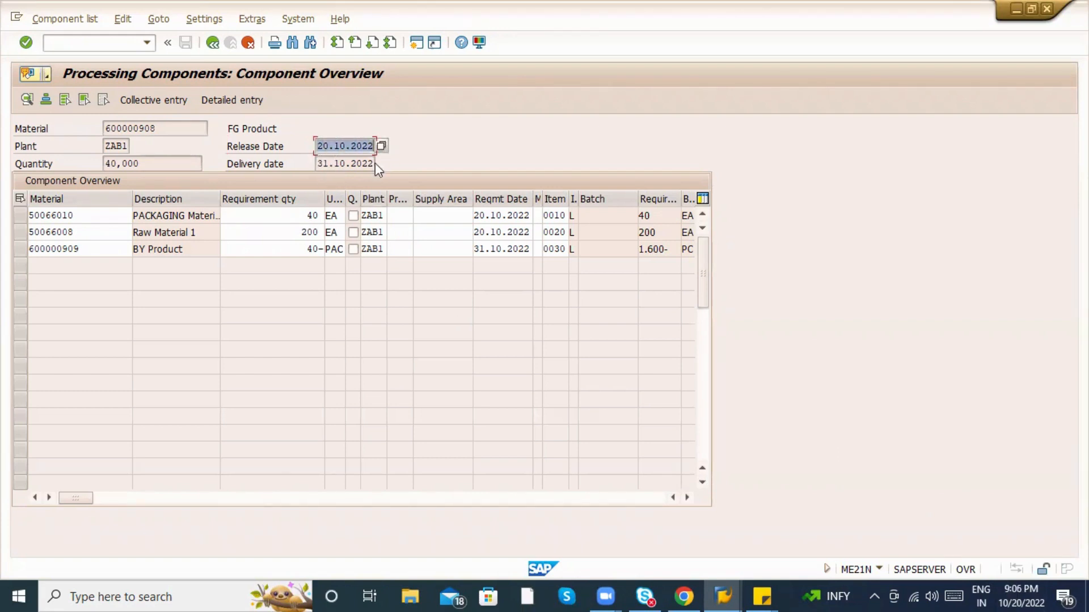
left_click(323, 148)
left_click_drag(315, 147, 379, 155)
left_click_drag(320, 146, 376, 149)
left_click(212, 43)
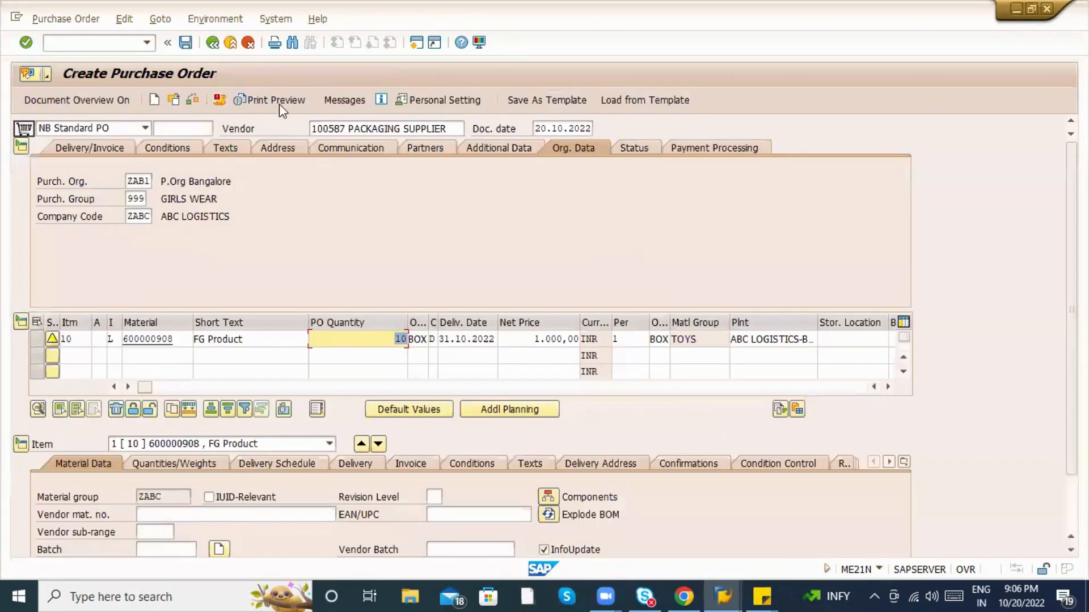
Open the info record of purchase order item 10 and check its production version field.
left_click(180, 340)
left_click_drag(179, 340, 116, 340)
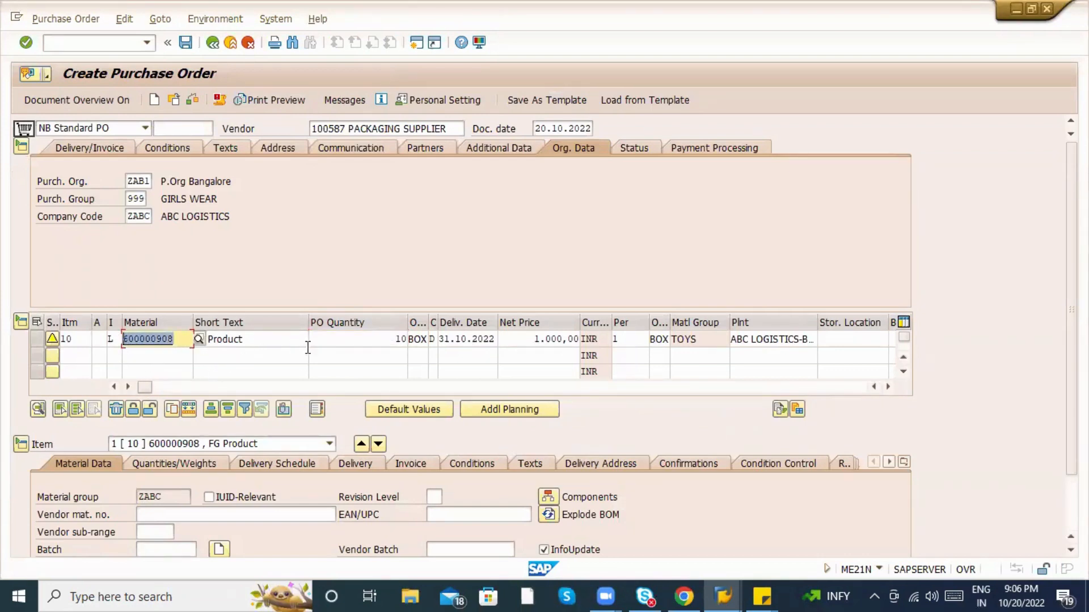
left_click(257, 389)
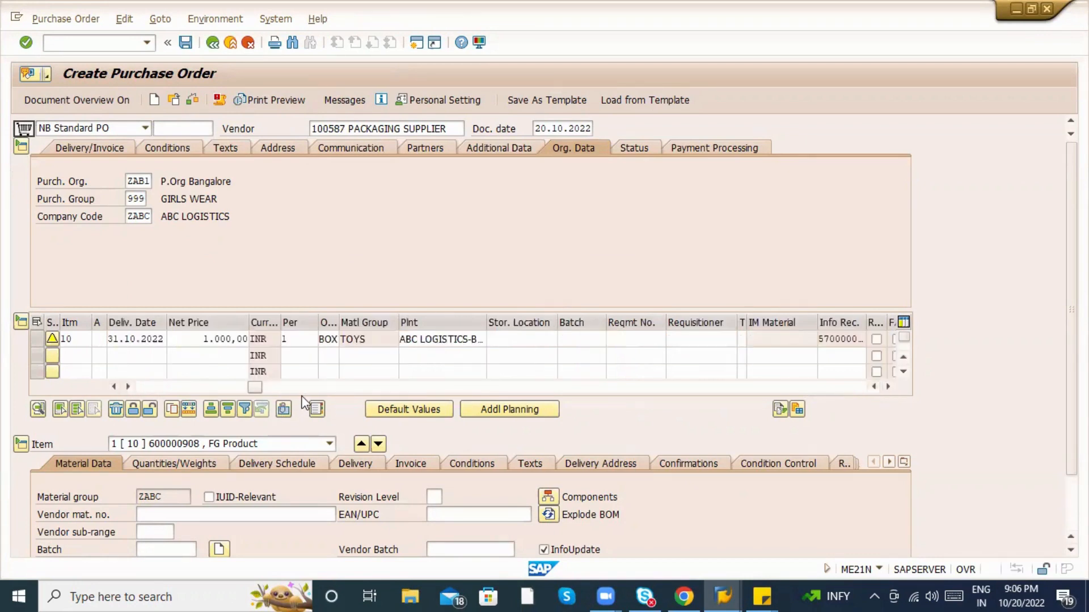
left_click(303, 393)
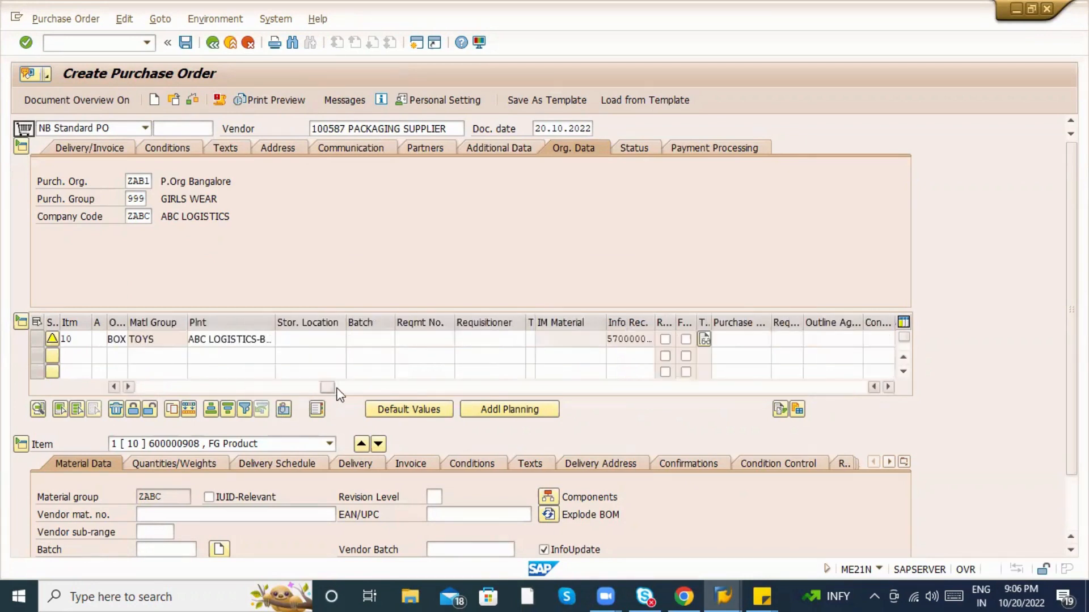
double_click(629, 339)
left_click(452, 321)
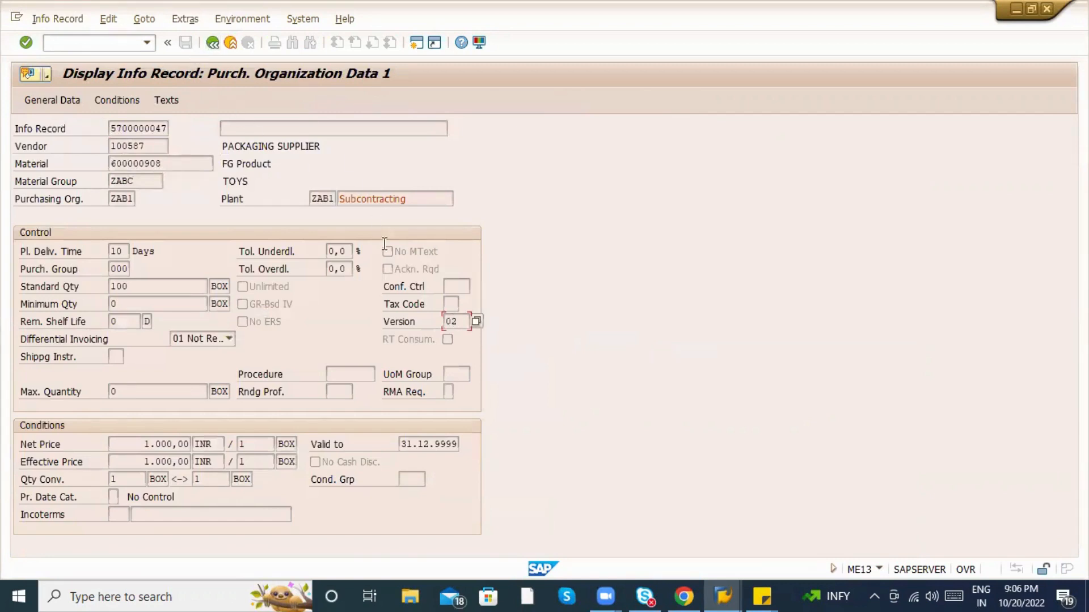
Display the info record's material, show the production versions in its work scheduling view, and open the details of version 02.
left_click(245, 19)
left_click(250, 38)
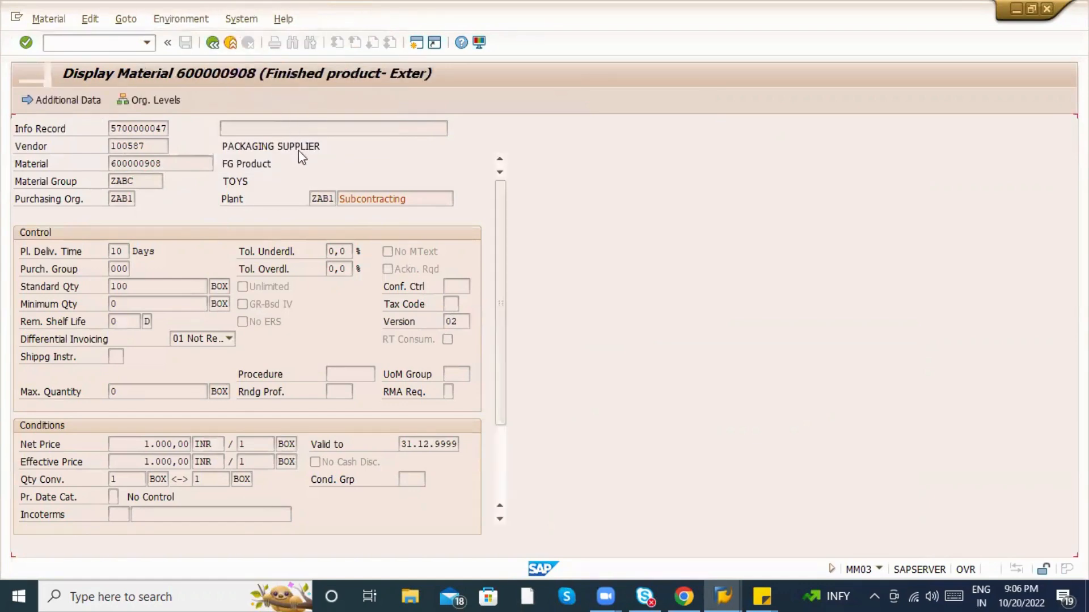
left_click(502, 129)
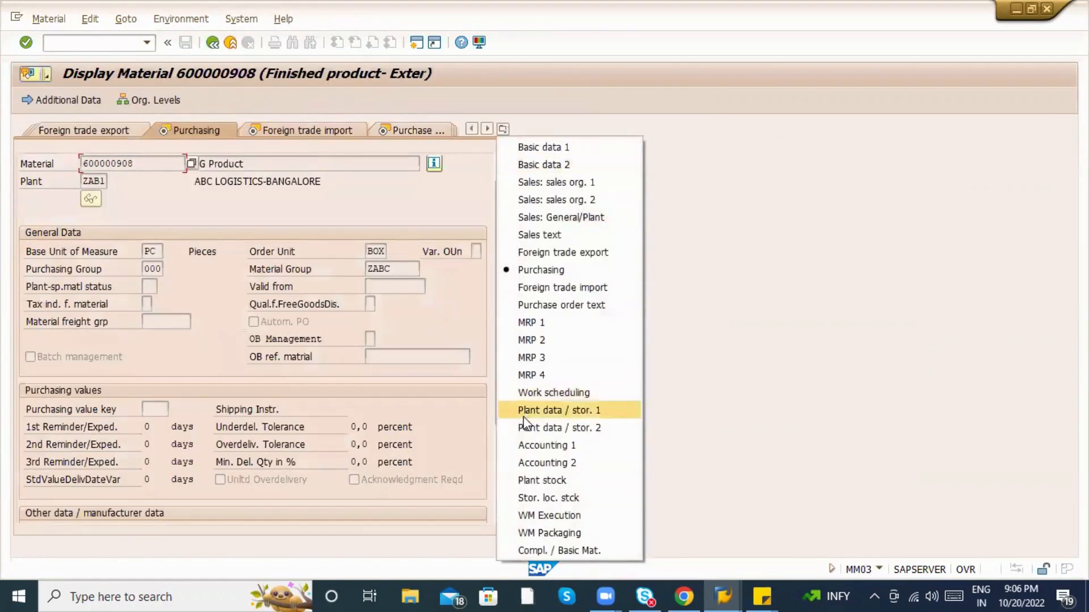
left_click(536, 390)
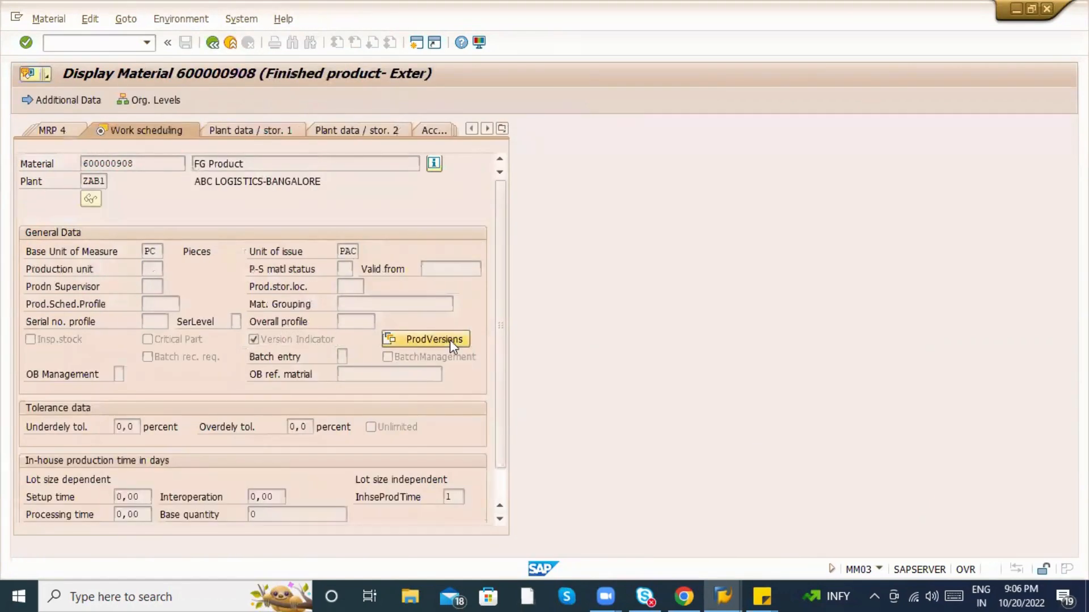
left_click(450, 339)
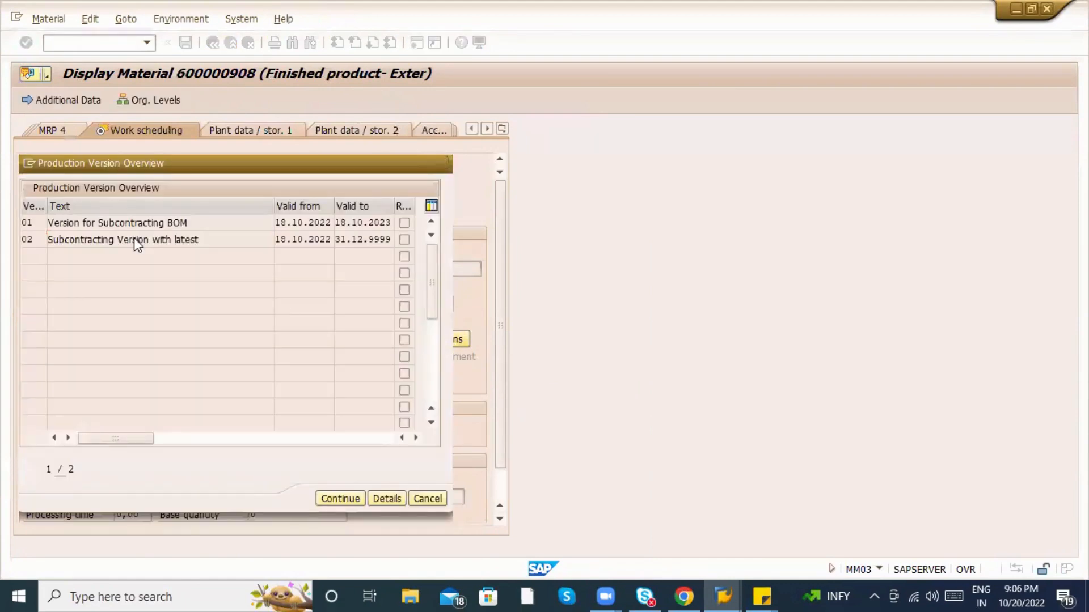
double_click(134, 240)
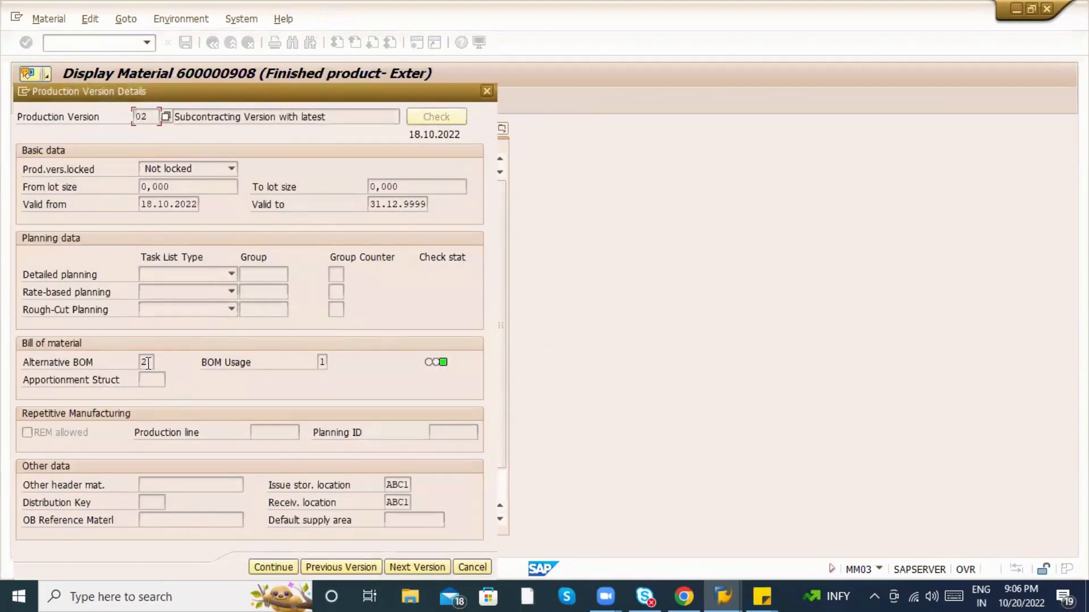
Check the alternative BOM of production version 02 and go back through the info record to the purchase order.
left_click(146, 362)
key("BackSpace")
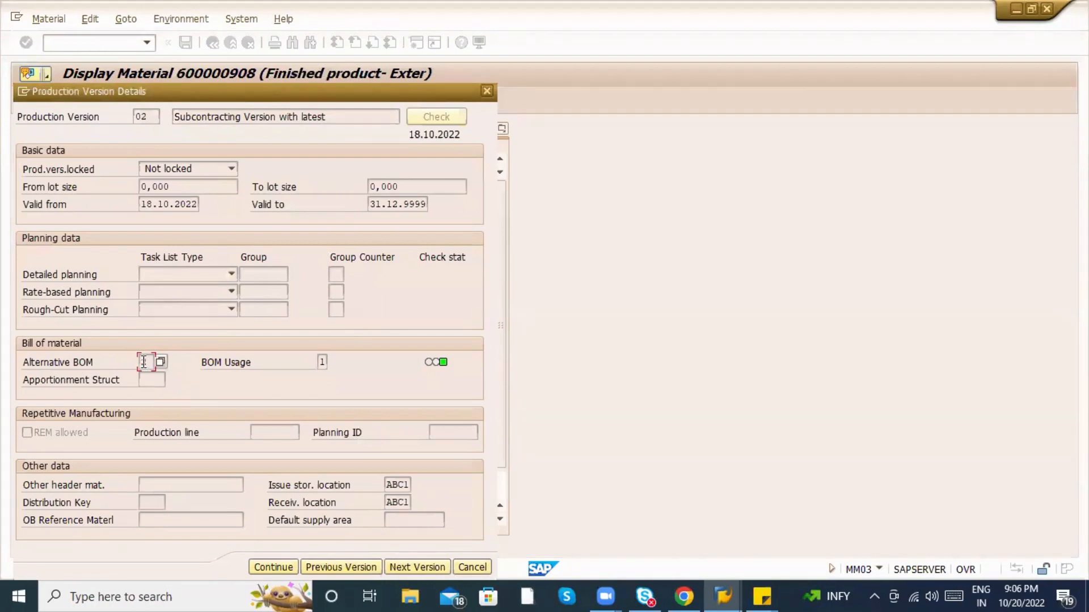
type("2")
key("Return")
key("Return")
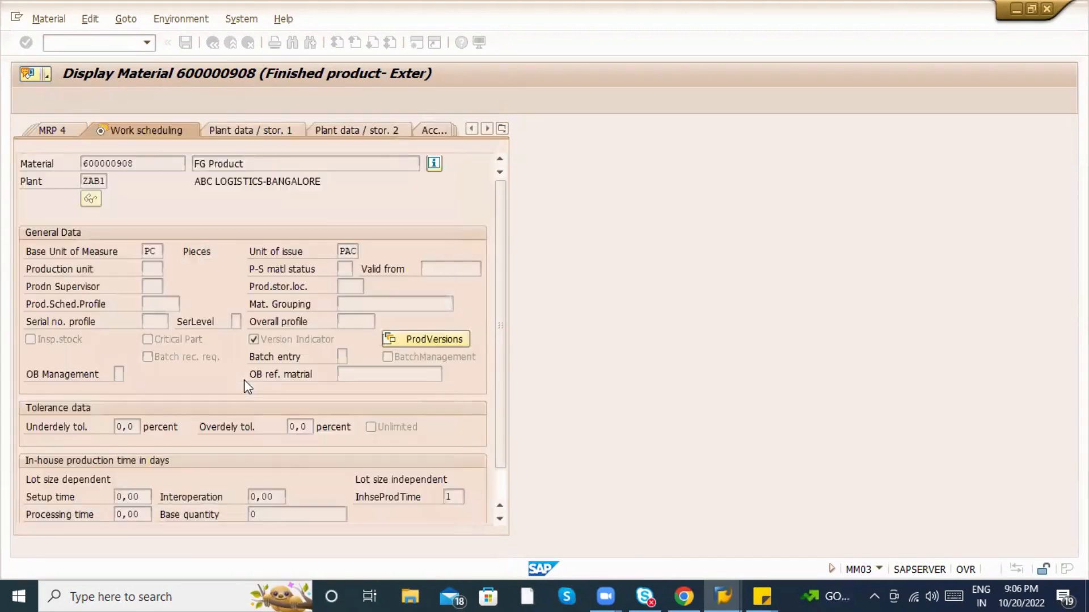
key("Escape")
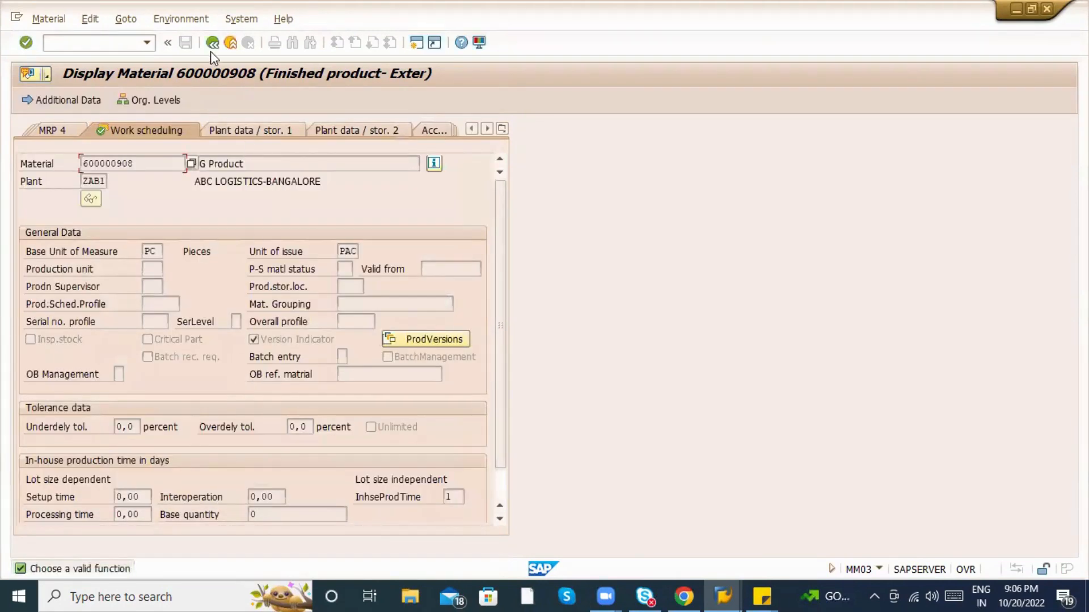
left_click(213, 44)
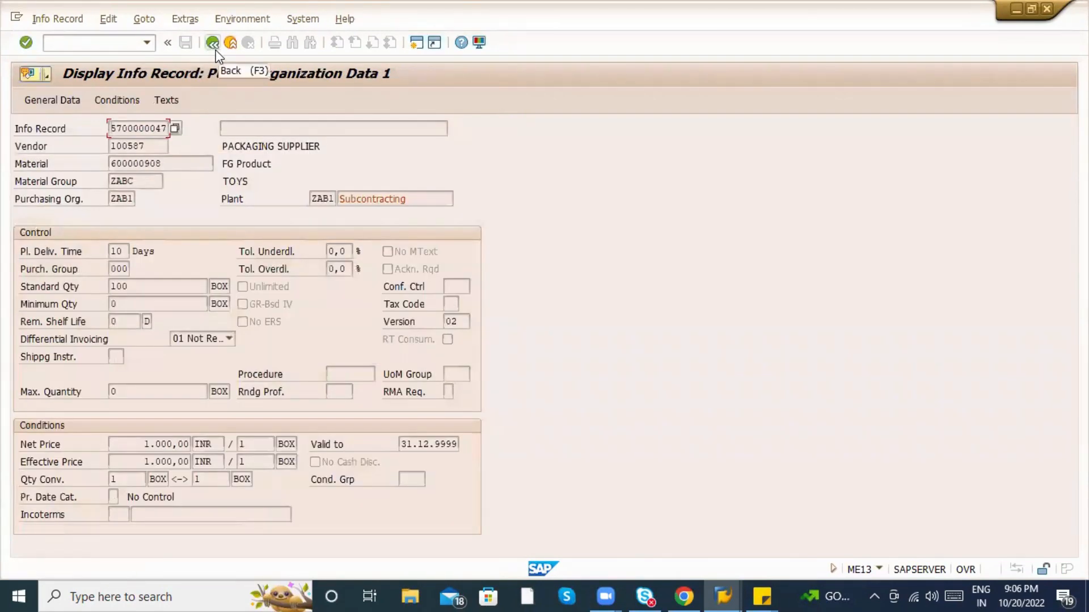
left_click(212, 44)
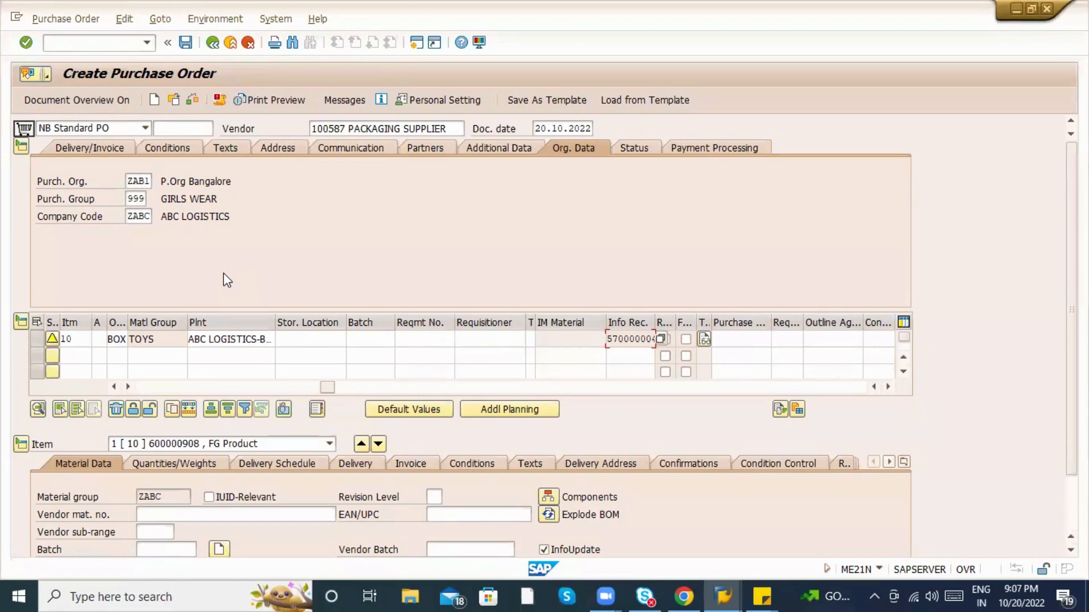
Check the vendor, reopen item 10's info record to inspect its version field, and return to the purchase order.
double_click(346, 129)
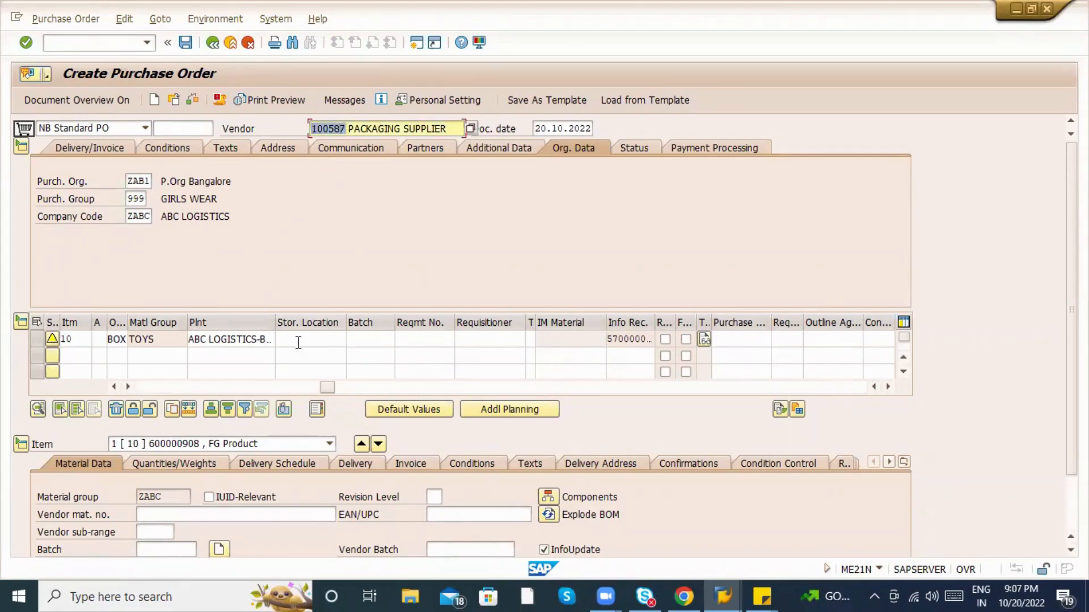
left_click_drag(325, 388, 399, 386)
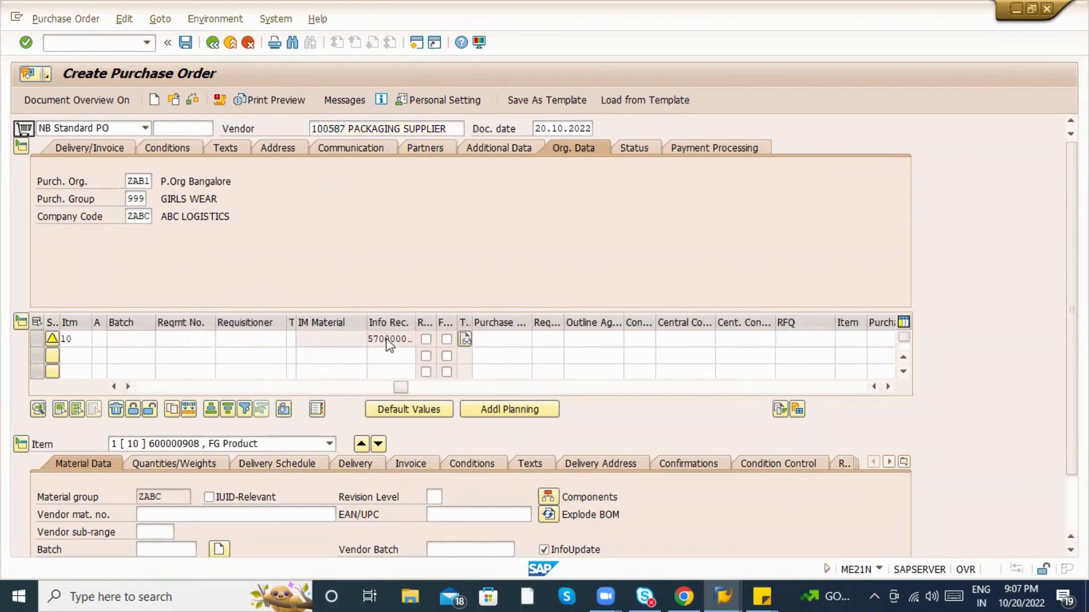
double_click(387, 341)
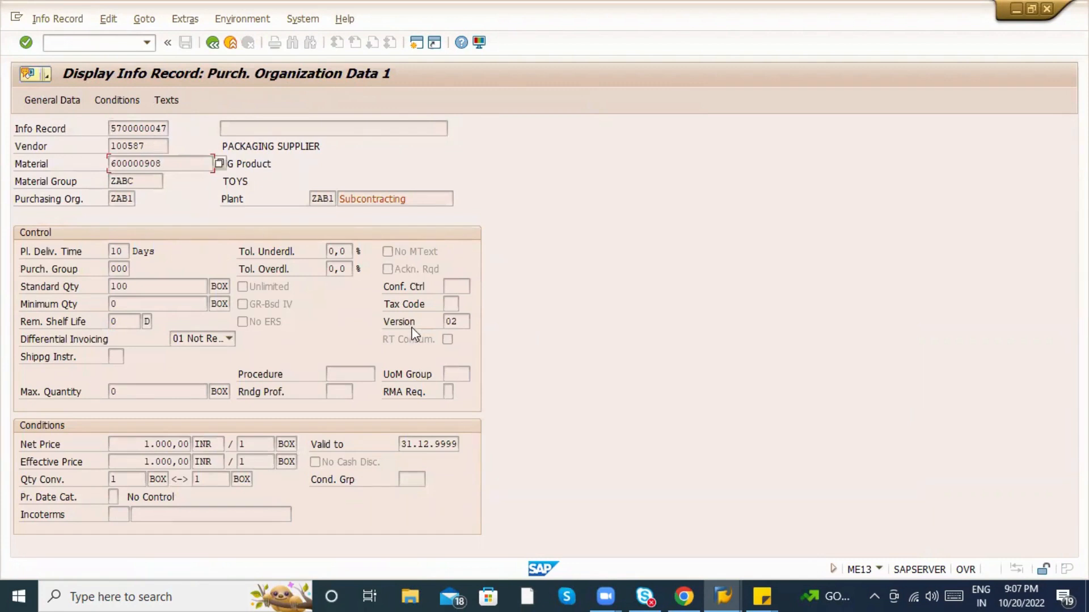
left_click(460, 326)
left_click_drag(460, 326, 434, 323)
left_click(453, 322)
left_click_drag(458, 320, 431, 321)
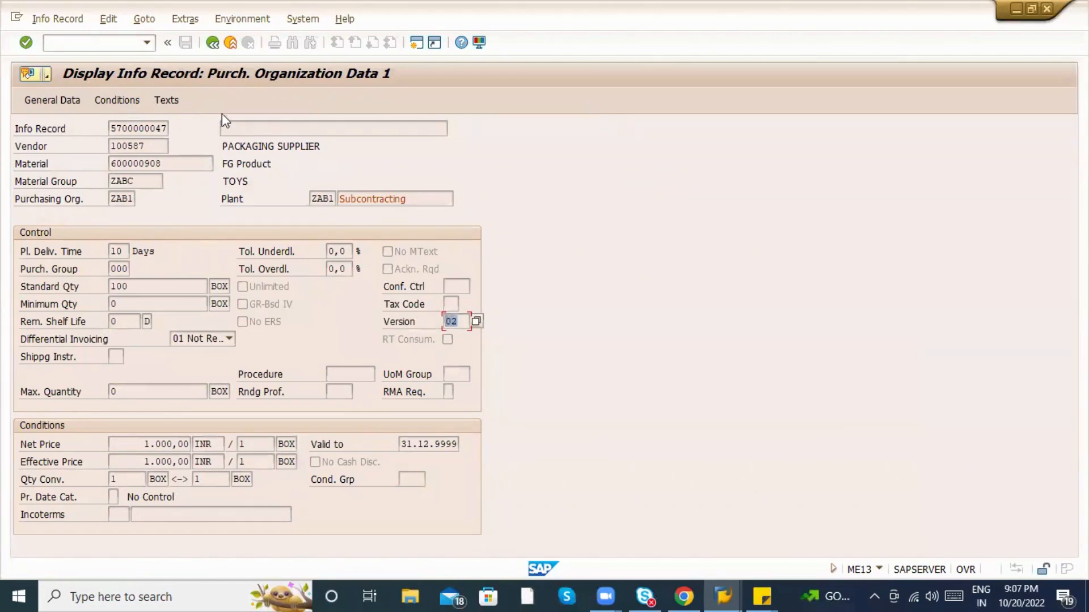
left_click(212, 44)
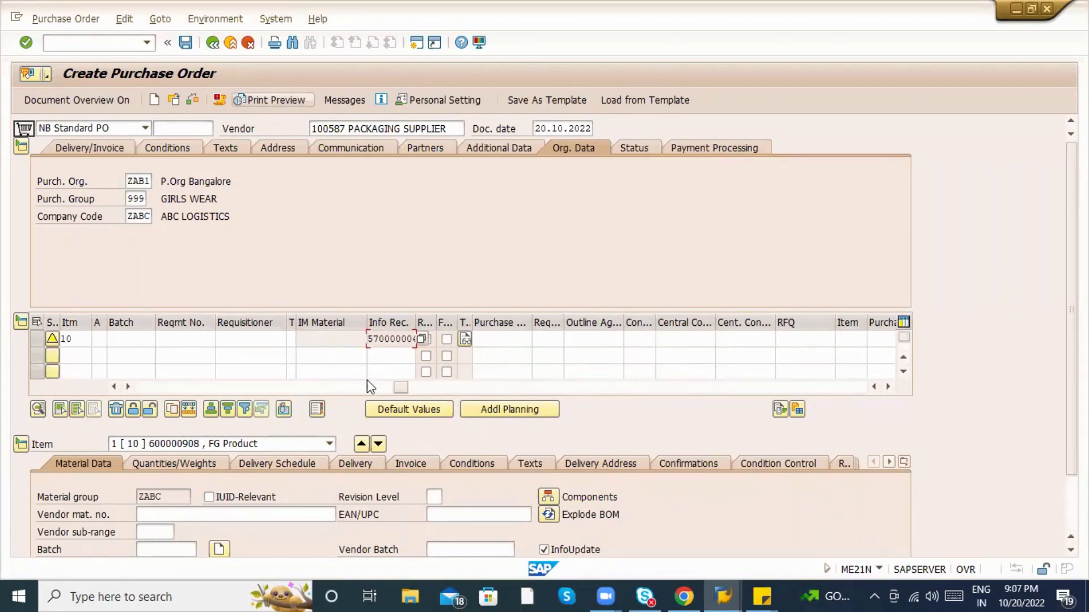
Open the components of item 10, review the raw material and by-product rows, and return to the purchase order.
left_click(332, 388)
left_click(332, 388)
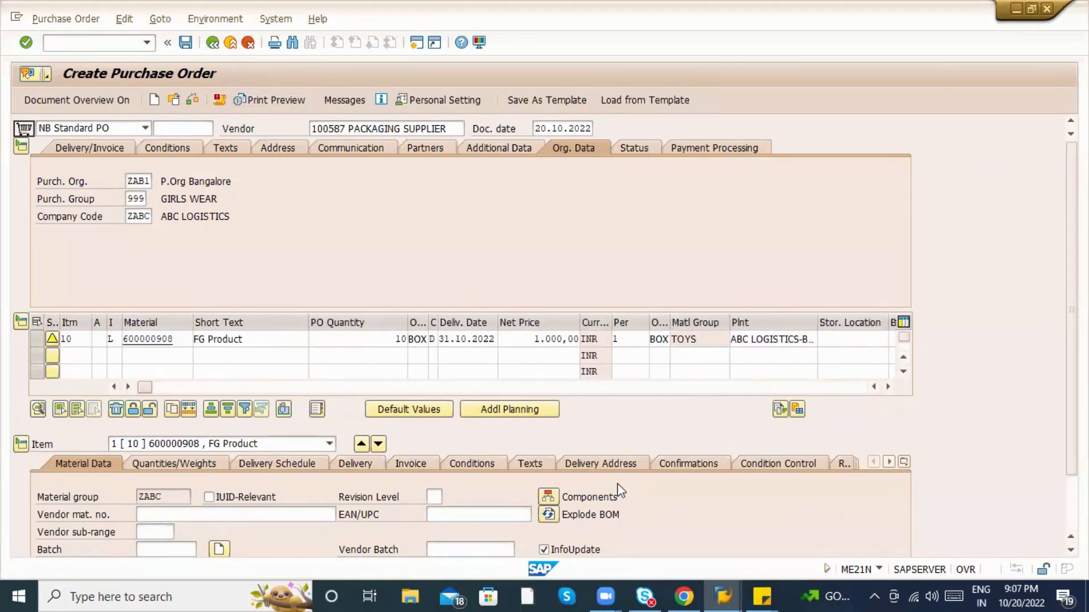
left_click(553, 499)
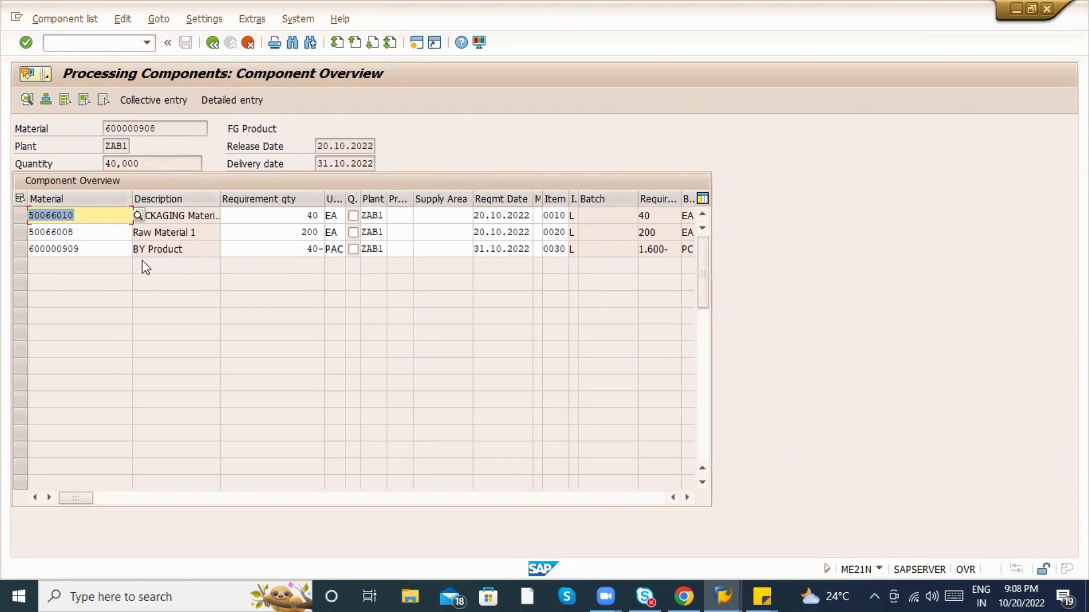
left_click(126, 228)
left_click(126, 245)
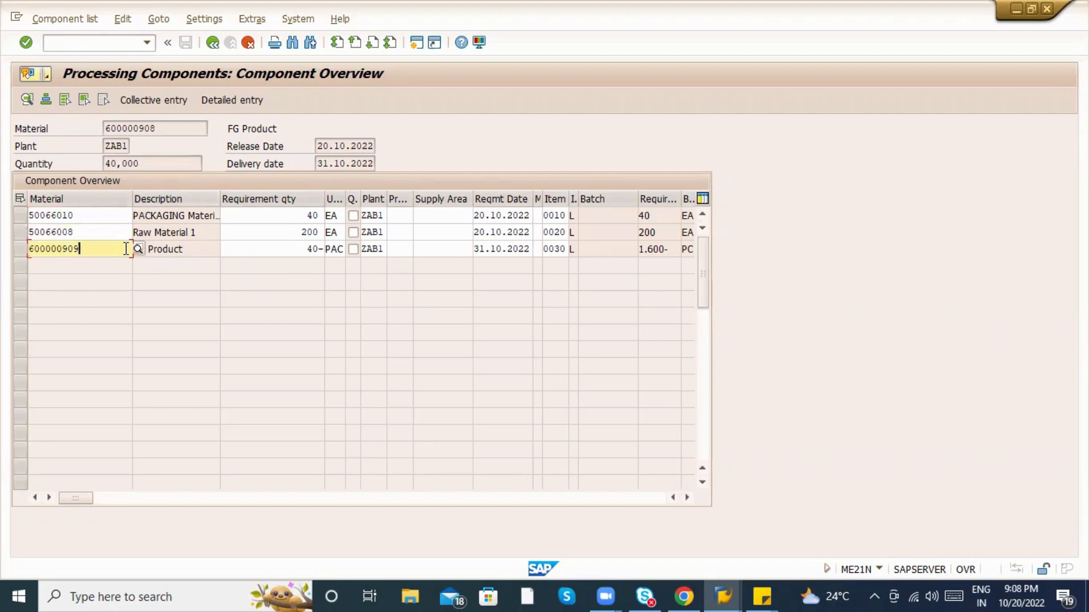
left_click(213, 42)
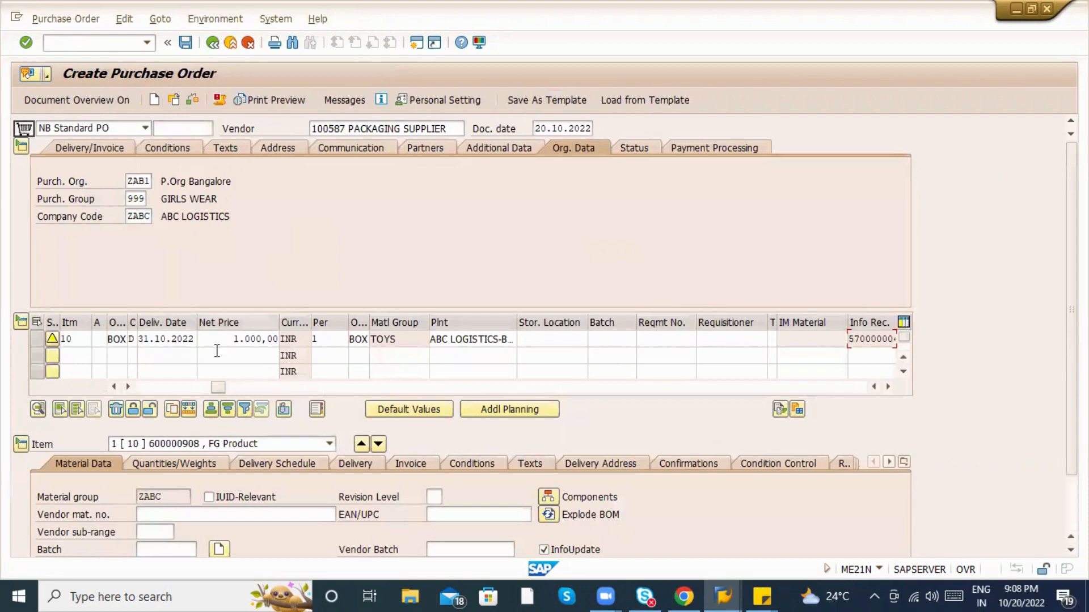
Check the finished product's material number in item 10 of the purchase order.
left_click_drag(212, 392, 135, 389)
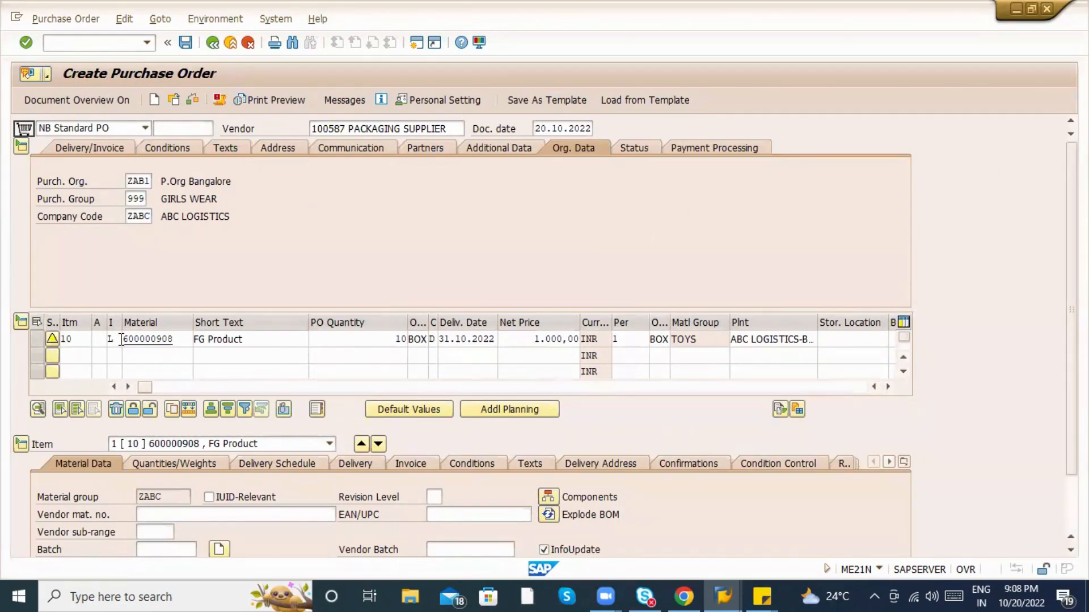
left_click_drag(177, 340, 120, 339)
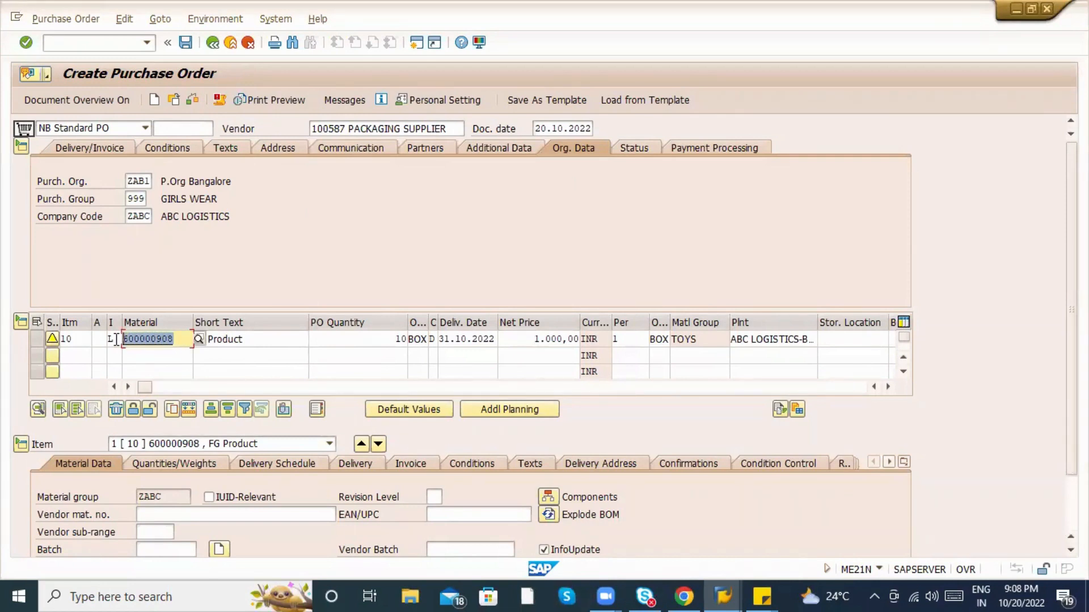
left_click(176, 338)
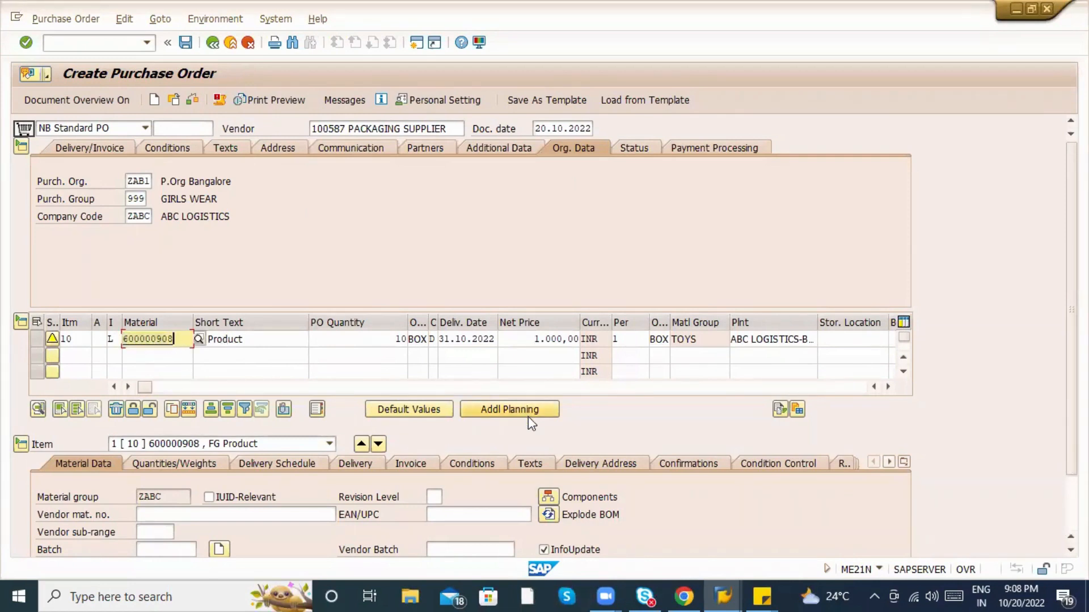
Launch Word, dismiss the activation notice, and open the recent MM_9PM document stored on the Desktop.
key("super")
type("word")
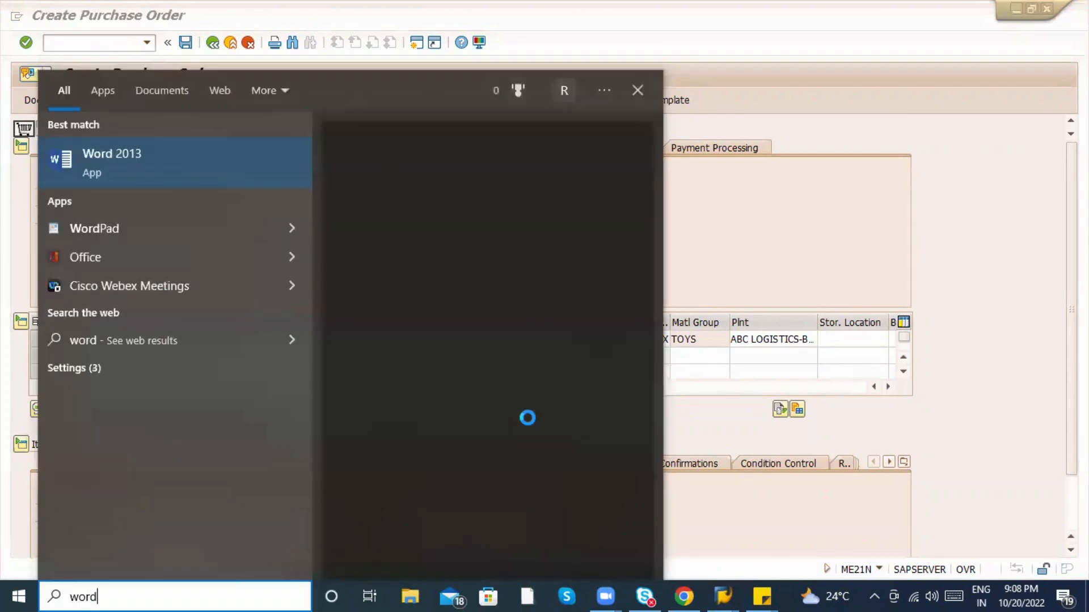
key("Return")
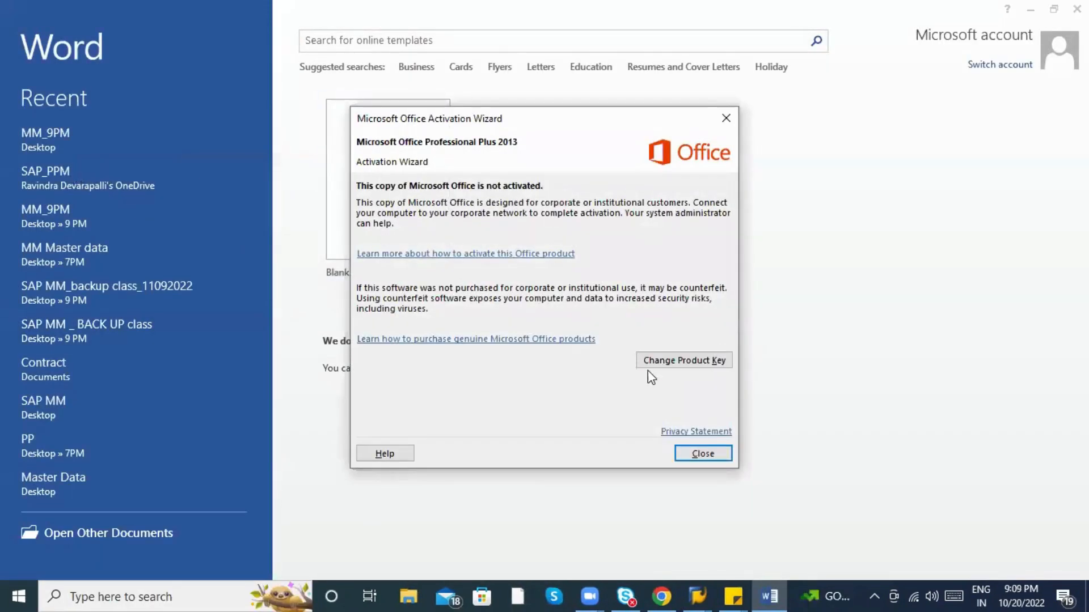
left_click(693, 453)
left_click(102, 138)
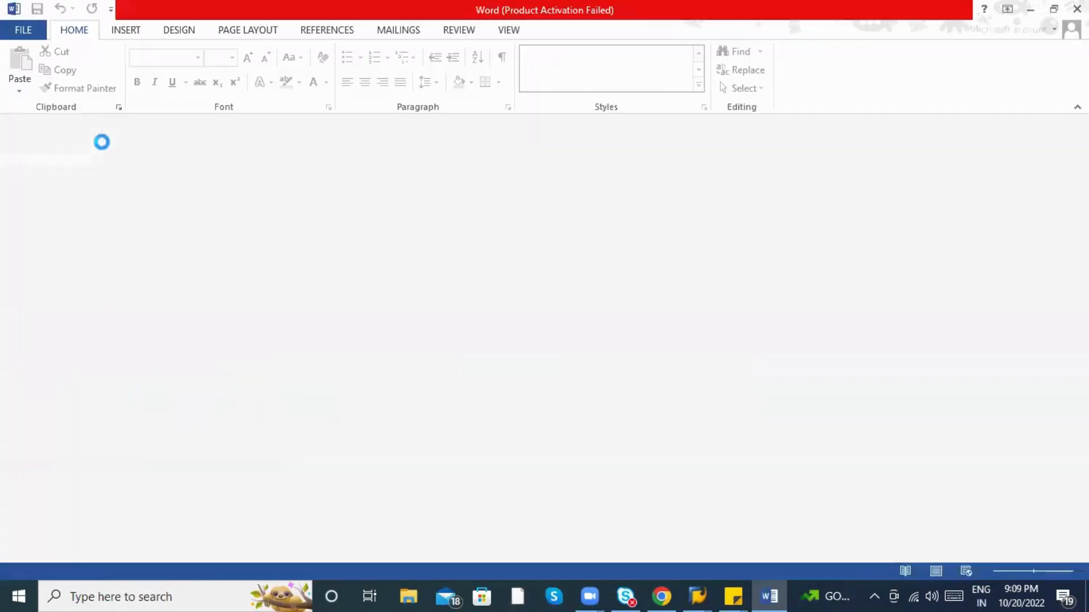
Switch back to the SAP purchase order and check the short text of item 10.
key("alt+Tab")
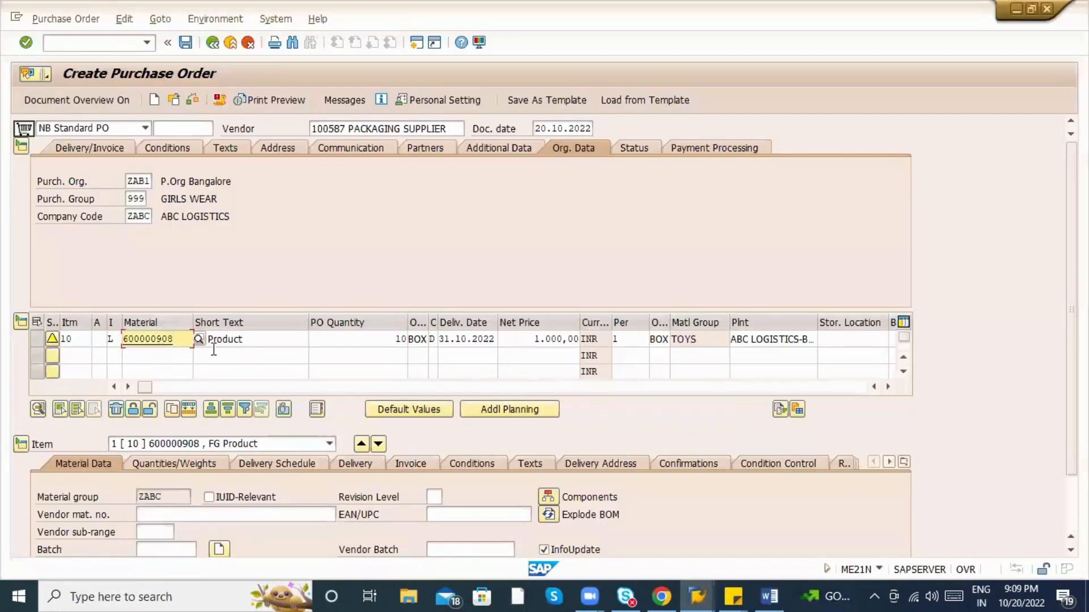
left_click(255, 340)
left_click_drag(255, 341, 193, 340)
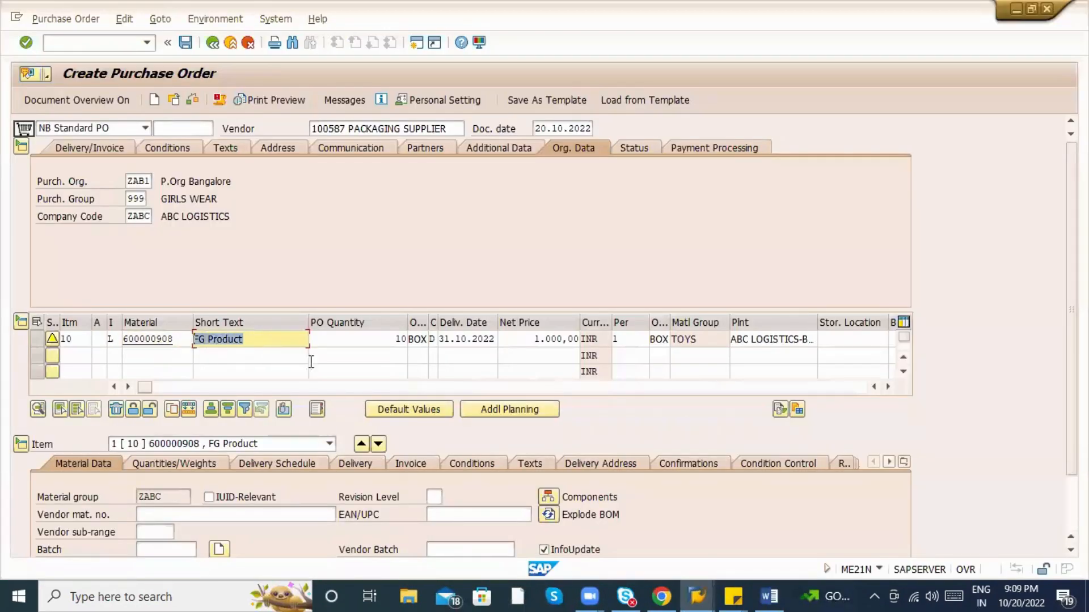
Open the components of item 10, review the packaging, raw material and by-product requirement quantities, and return to the purchase order.
left_click(548, 497)
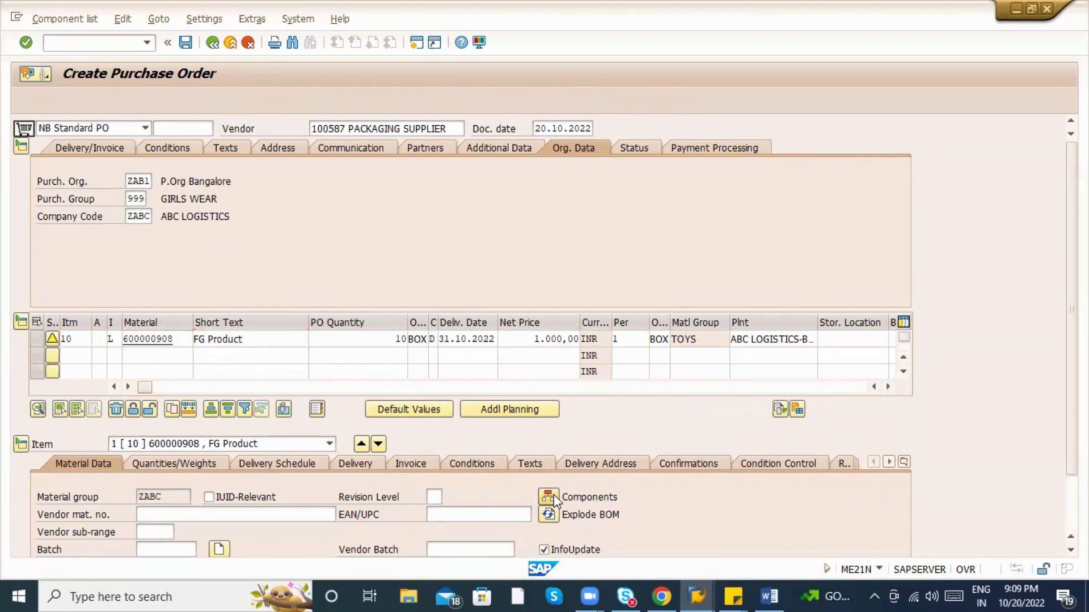
left_click(277, 233)
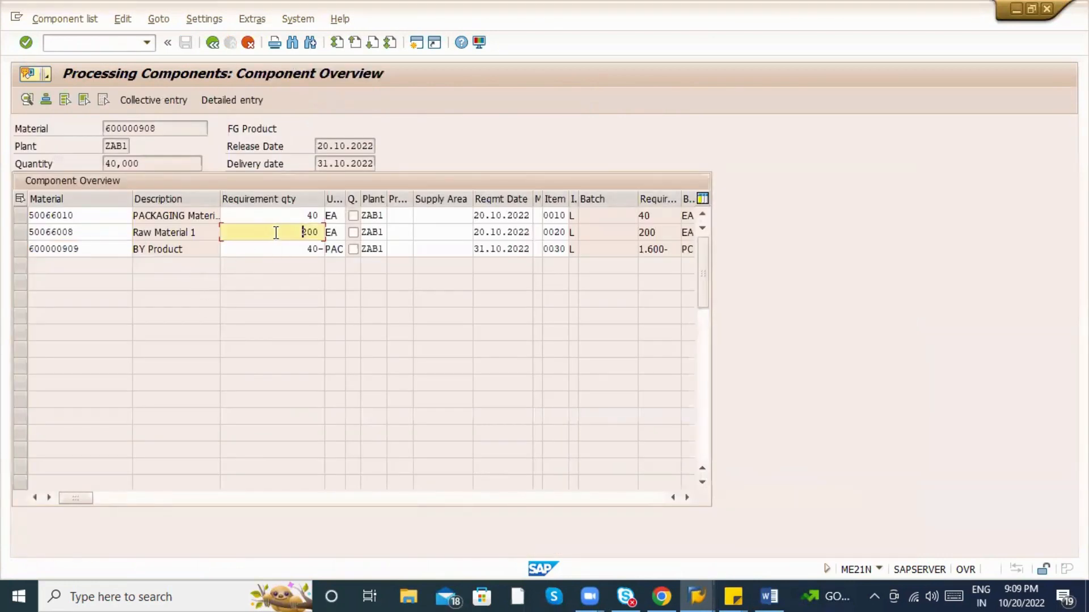
left_click(283, 219)
left_click_drag(22, 213, 20, 228)
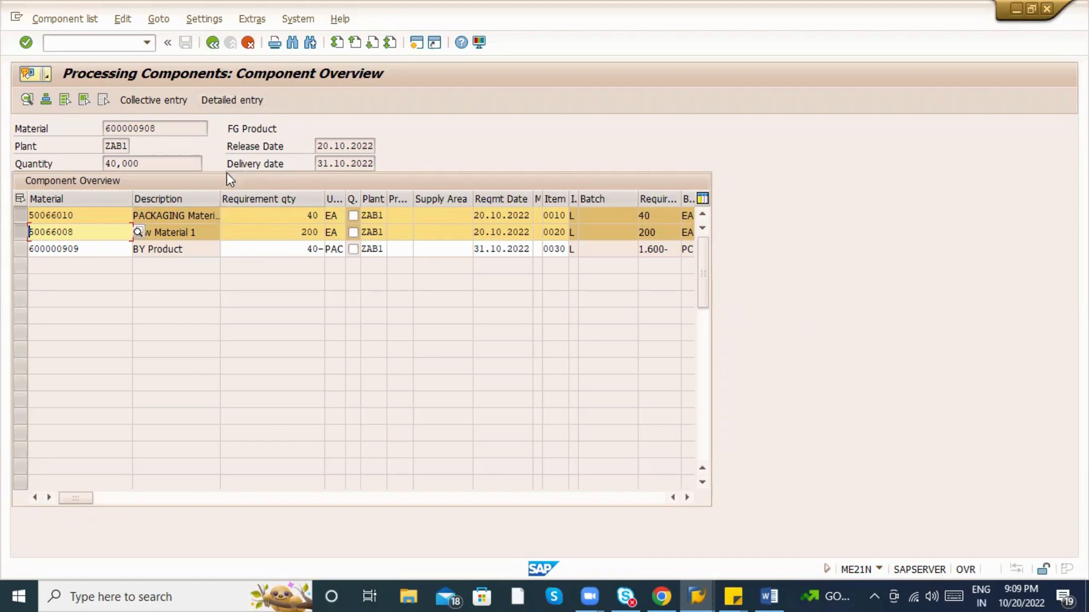
left_click(300, 249)
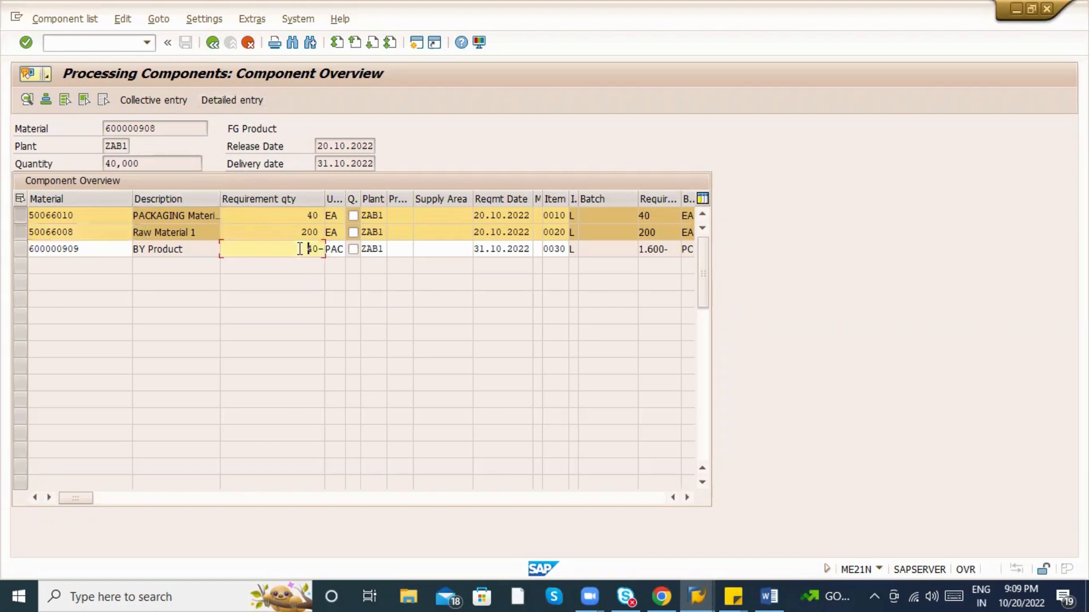
left_click_drag(300, 249, 334, 254)
left_click(309, 250)
left_click_drag(305, 250, 322, 252)
left_click(214, 44)
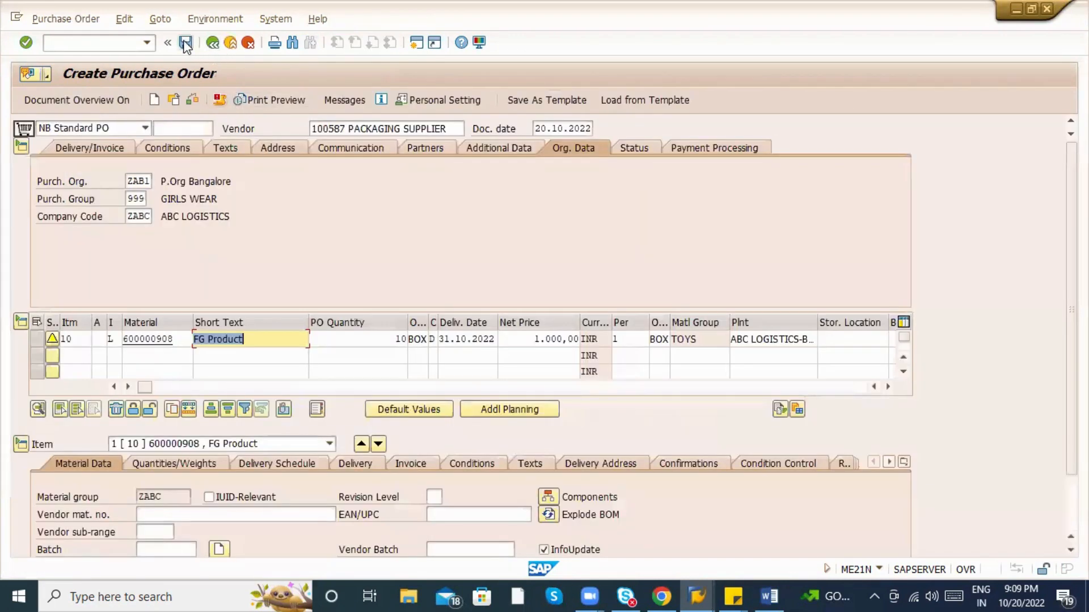
Save the subcontracting purchase order and open the newly saved order for display.
key("ctrl+s")
left_click(220, 312)
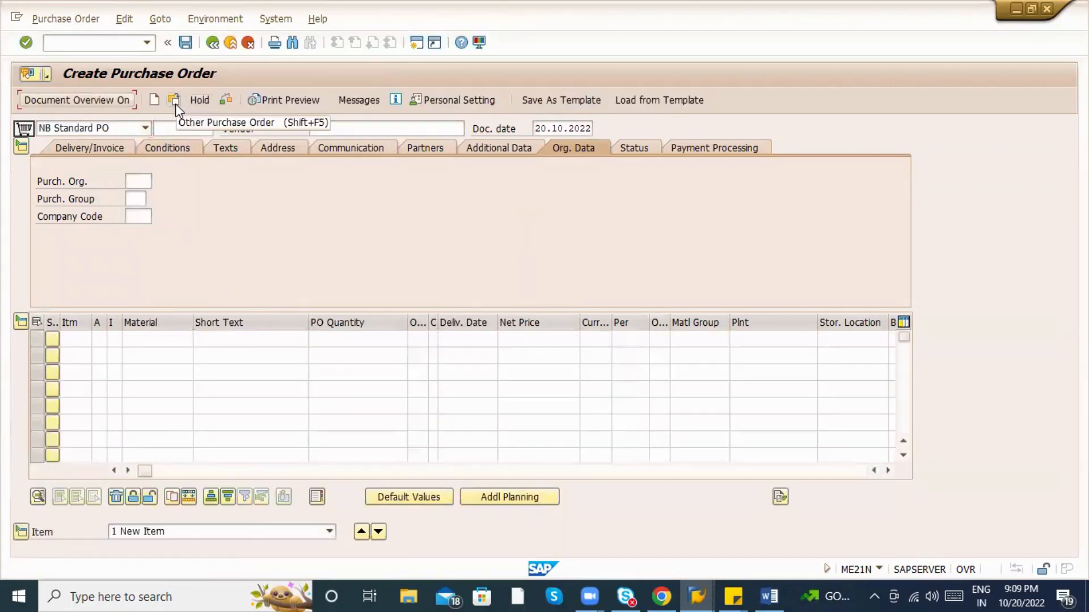
left_click(175, 104)
key("Return")
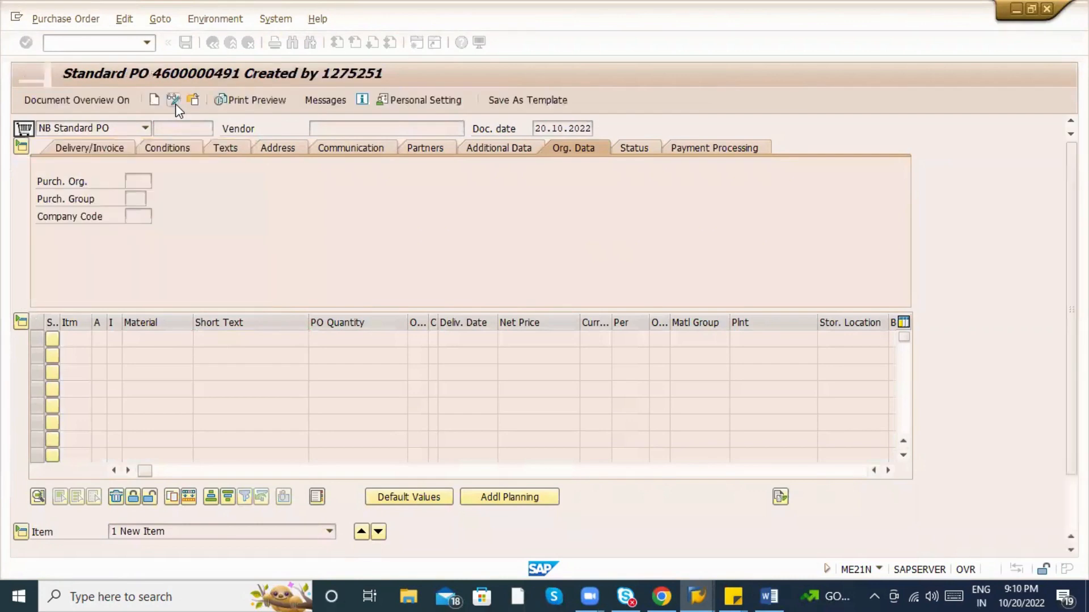
Open the saved order's component overview for reference and start transaction MIGO in a separate session.
left_click(548, 497)
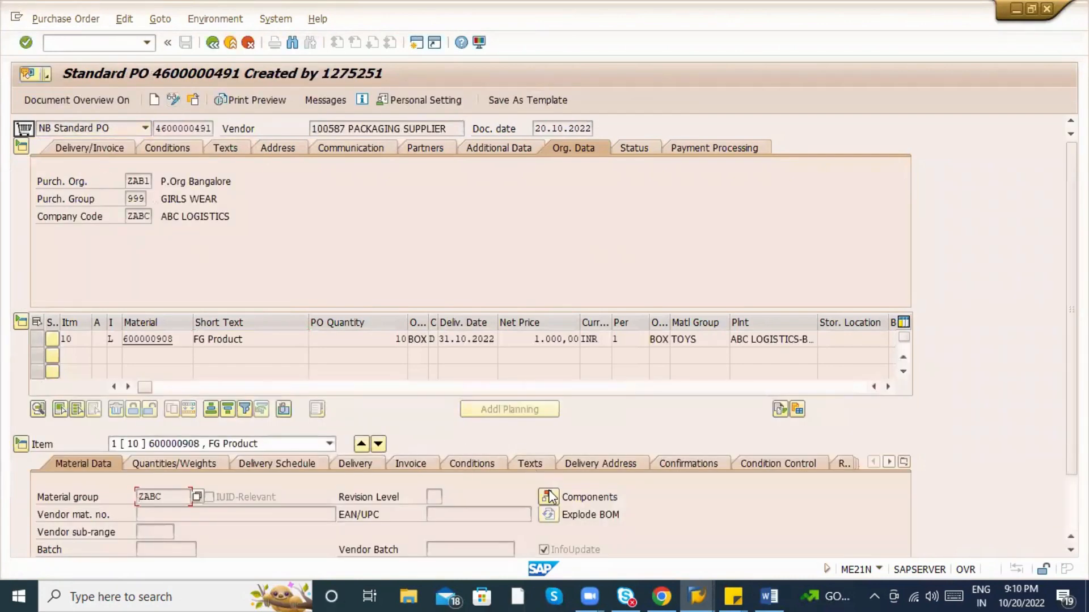
left_click(178, 216)
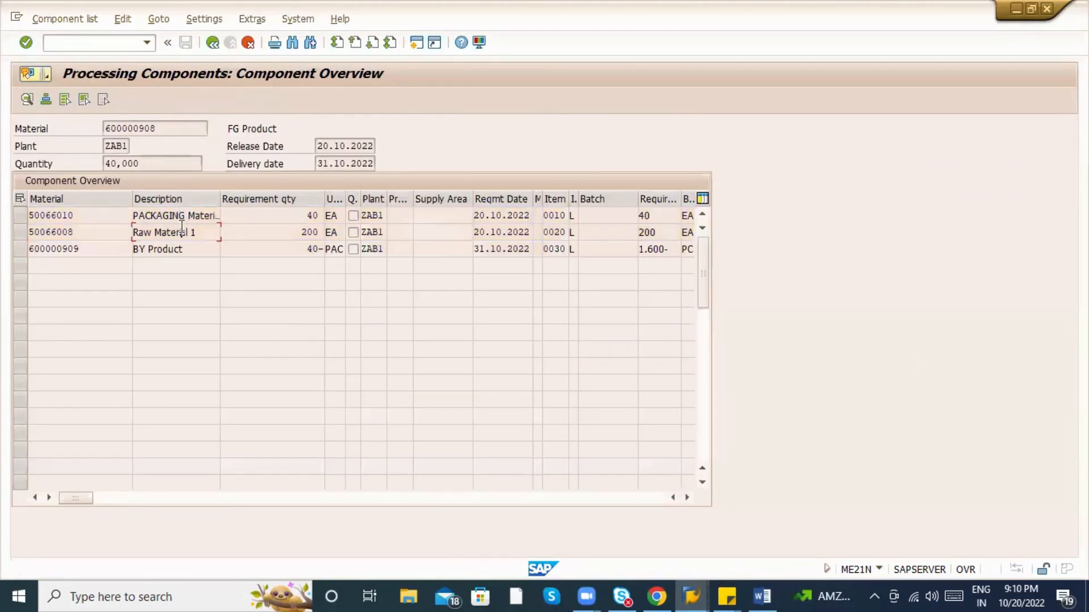
left_click(104, 46)
type("/nmigo")
key("Return")
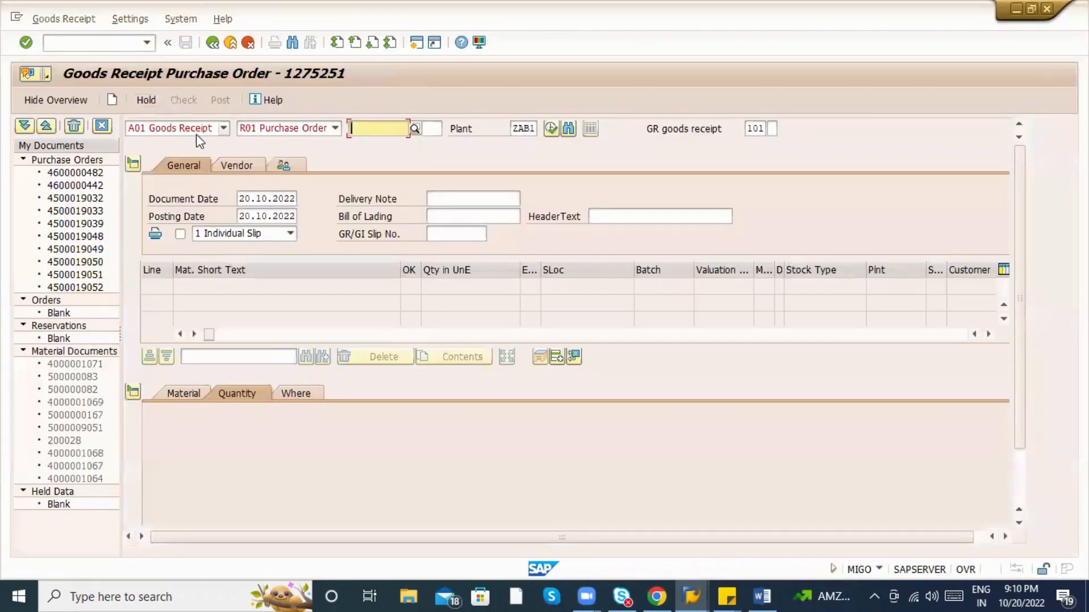
Set the goods receipt's reference to R10 Other and its movement type to 561, and dismiss the default-values tip.
left_click(258, 132)
left_click(272, 233)
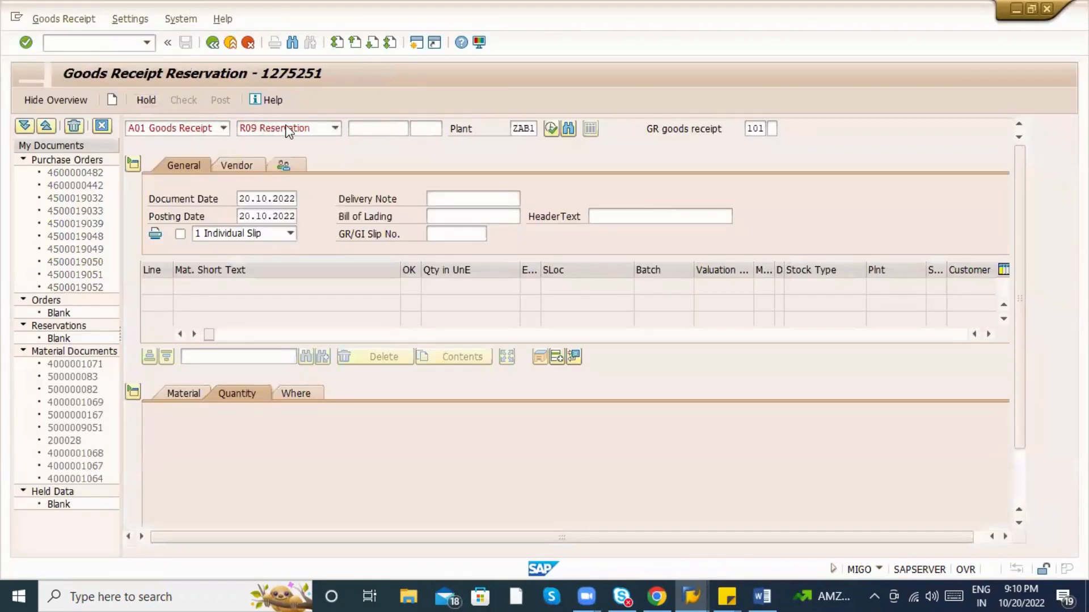
left_click(287, 128)
left_click(282, 245)
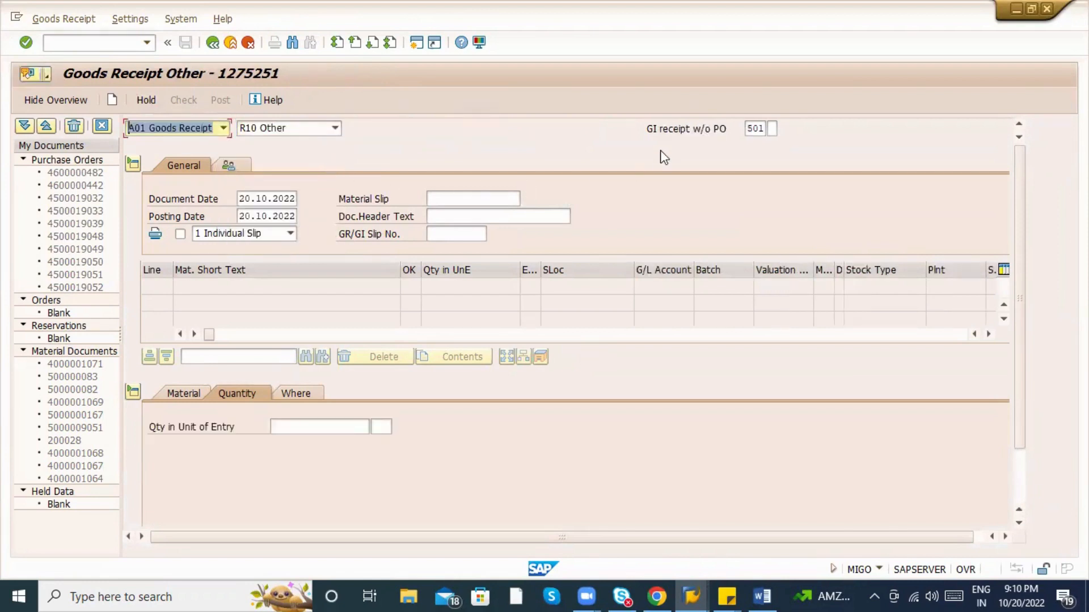
key("Tab")
key("Tab")
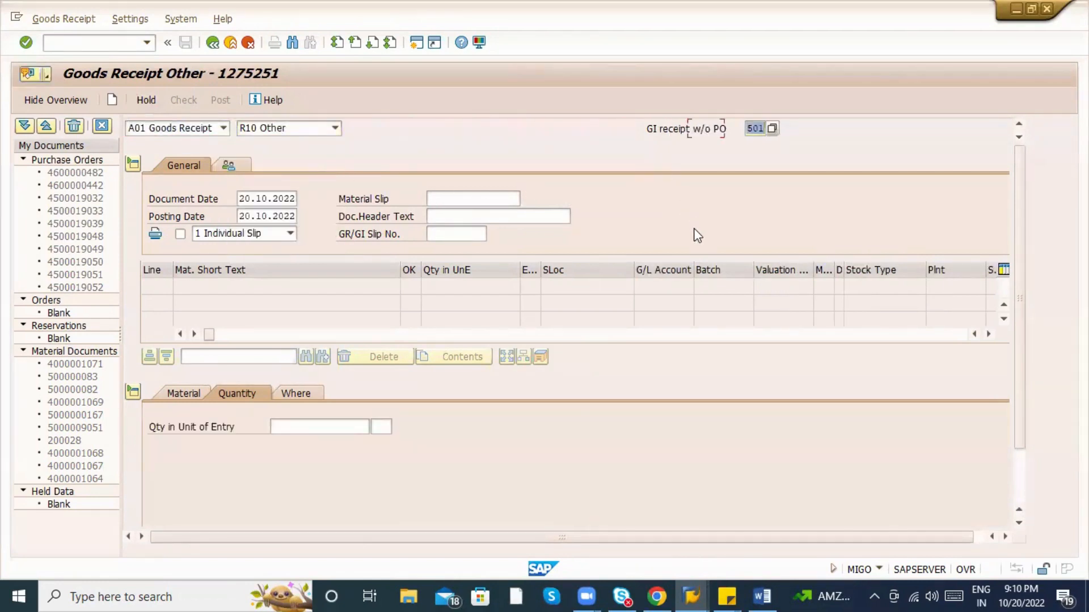
type("561")
key("Return")
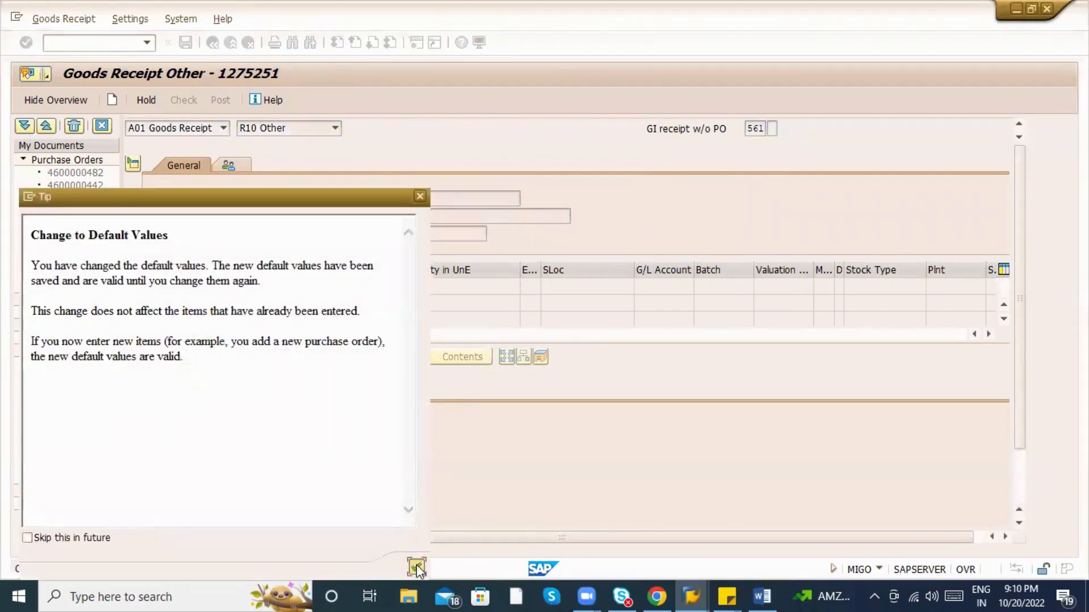
left_click(415, 565)
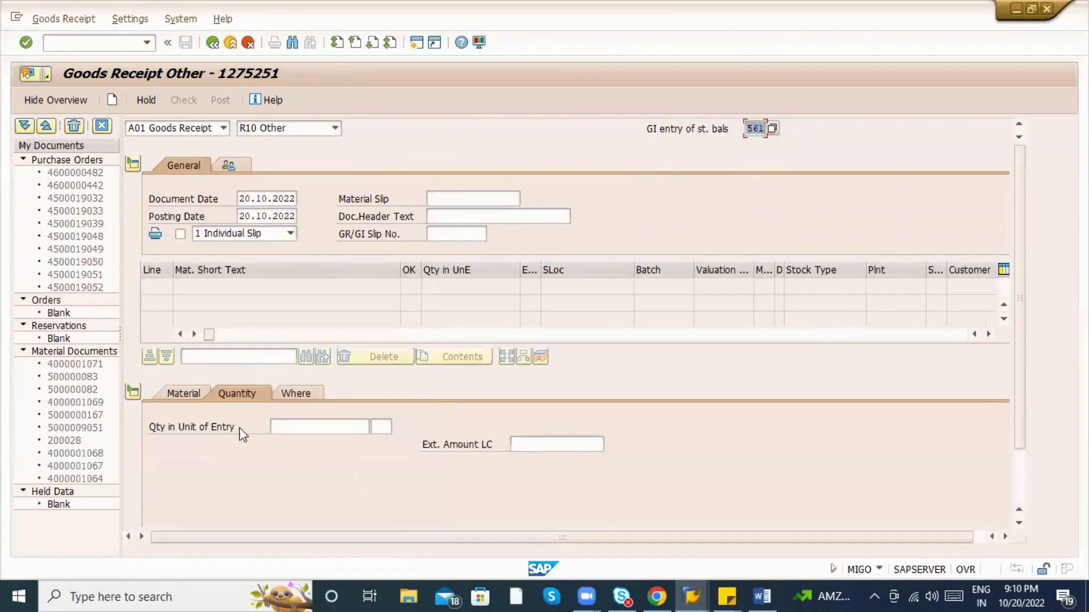
Bring up the goods receipt's material entry and look up the packaging material's number in the purchase order's component overview.
left_click(183, 395)
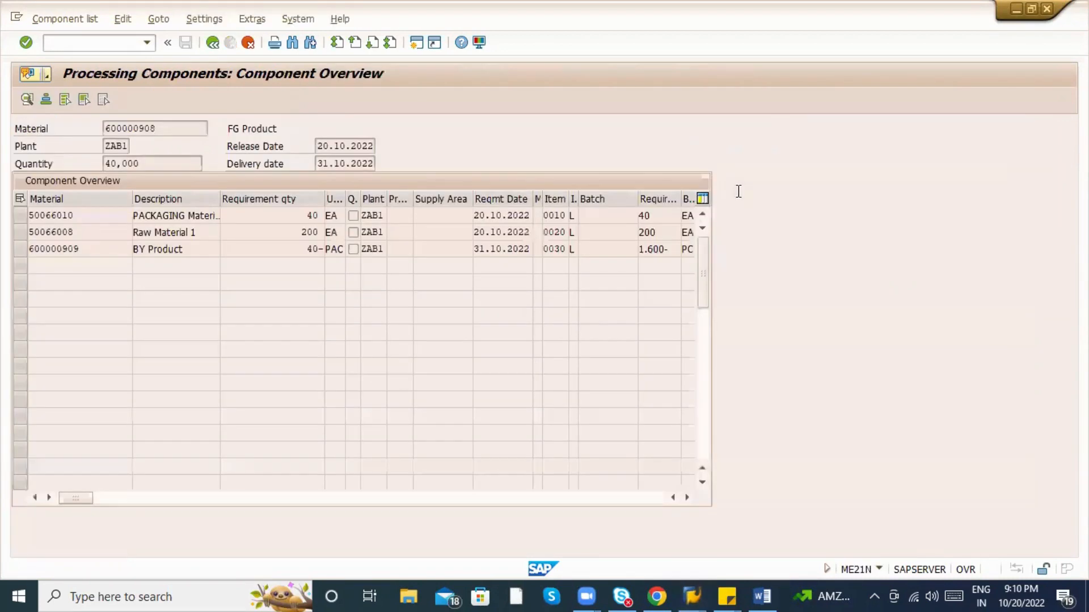
left_click(738, 192)
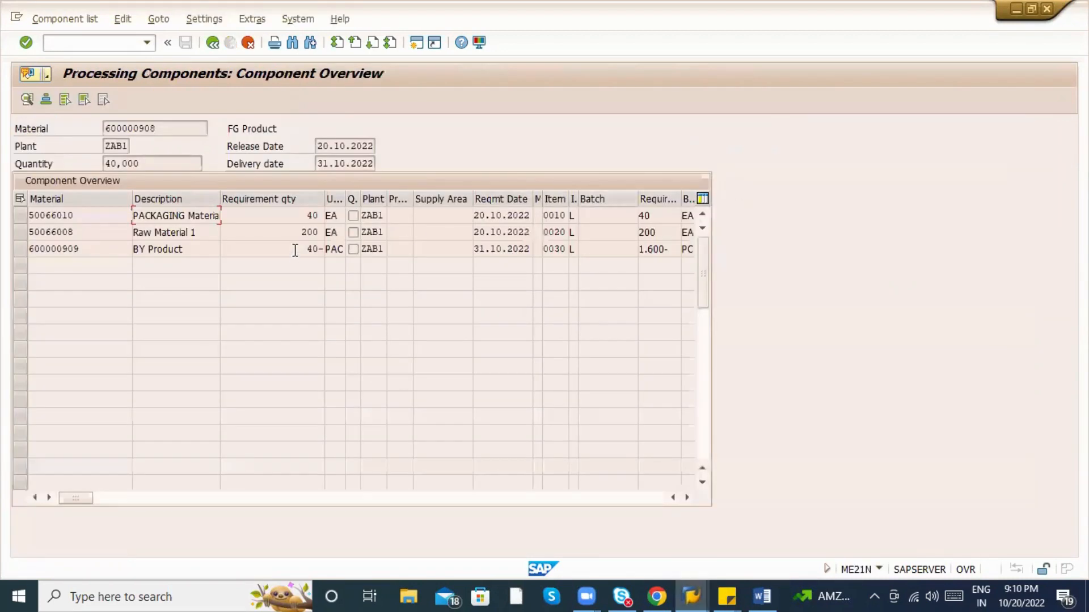
left_click_drag(100, 213, 25, 211)
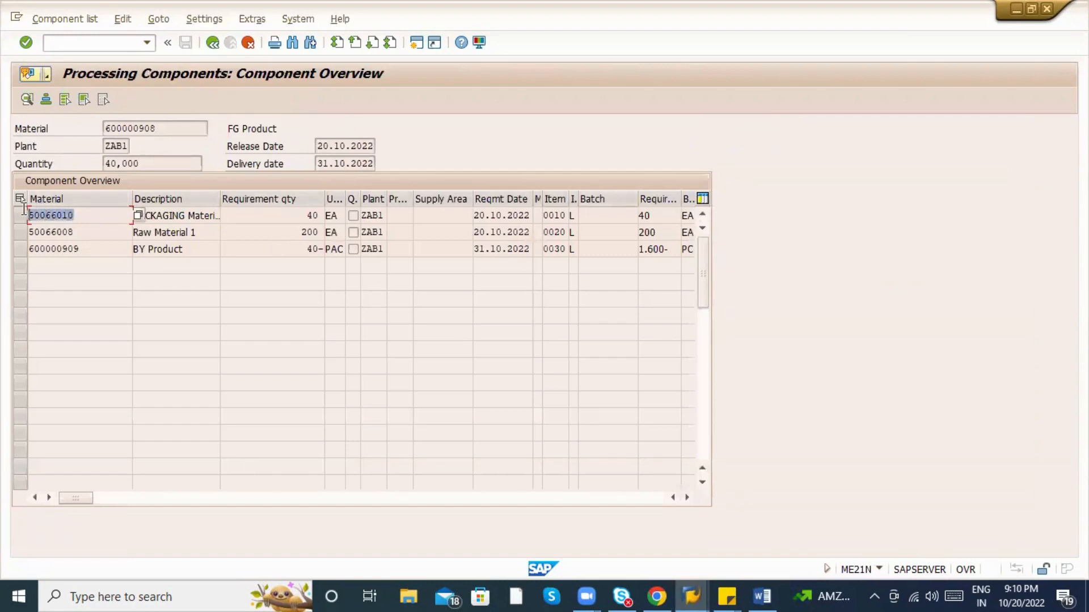
left_click(72, 258)
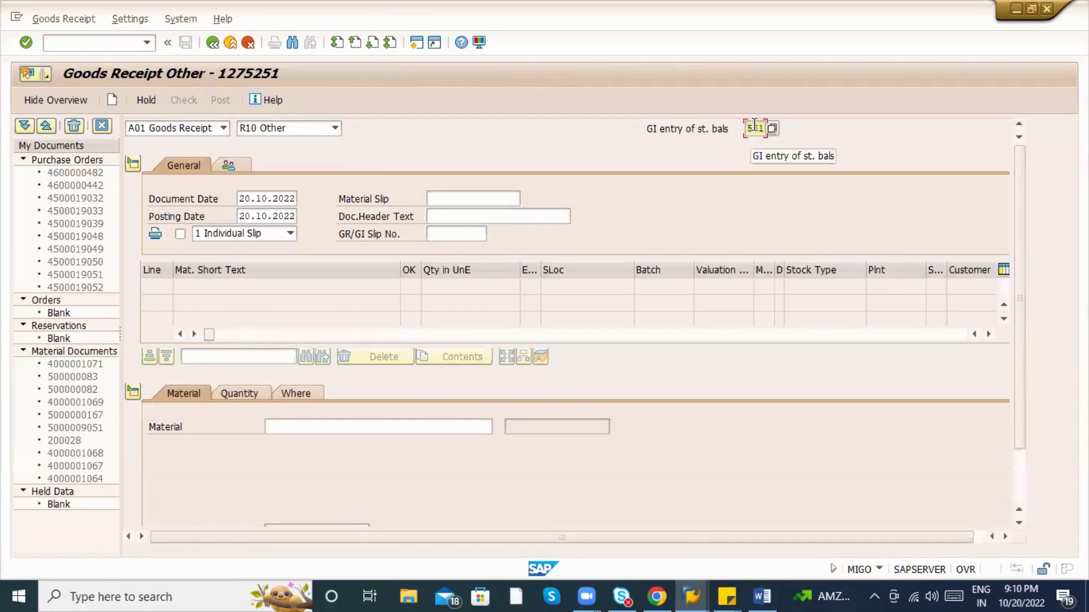
Add material 50066010 as the first line of the goods receipt with movement type 561.
double_click(755, 129)
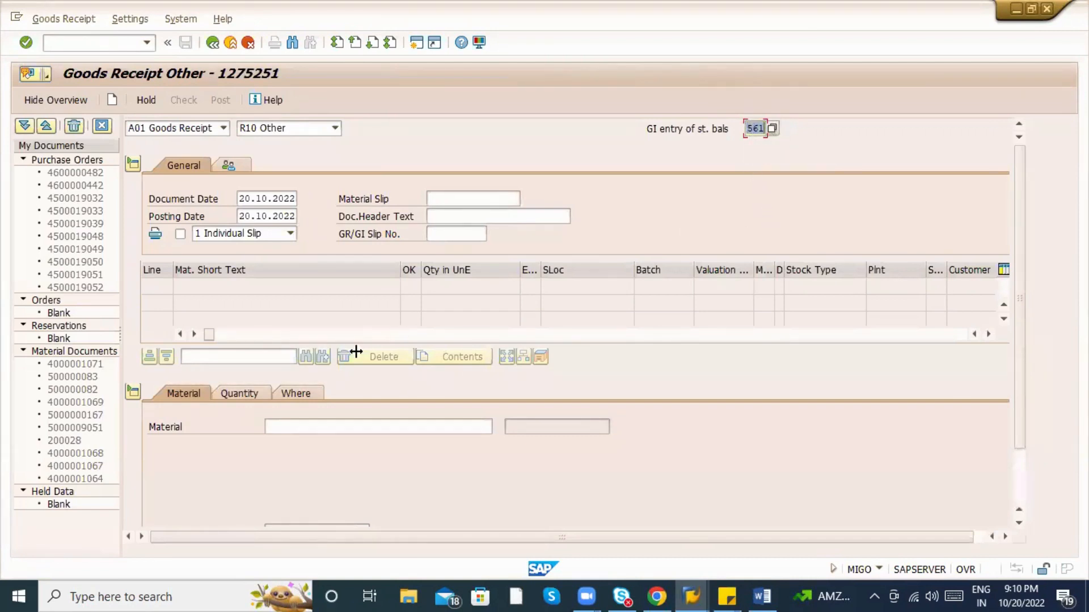
left_click(302, 429)
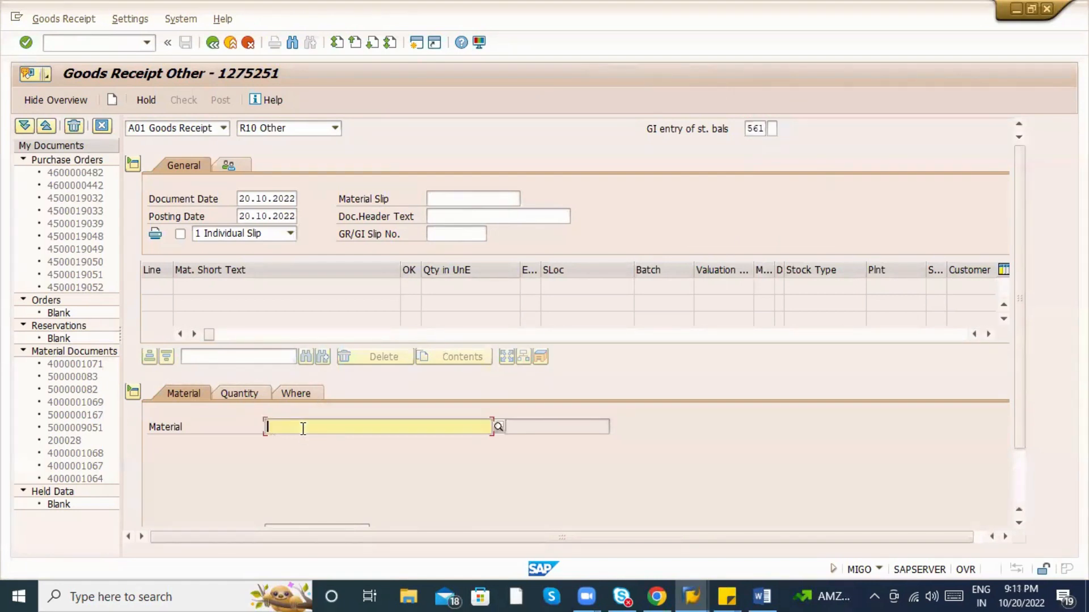
type("50066010")
key("Return")
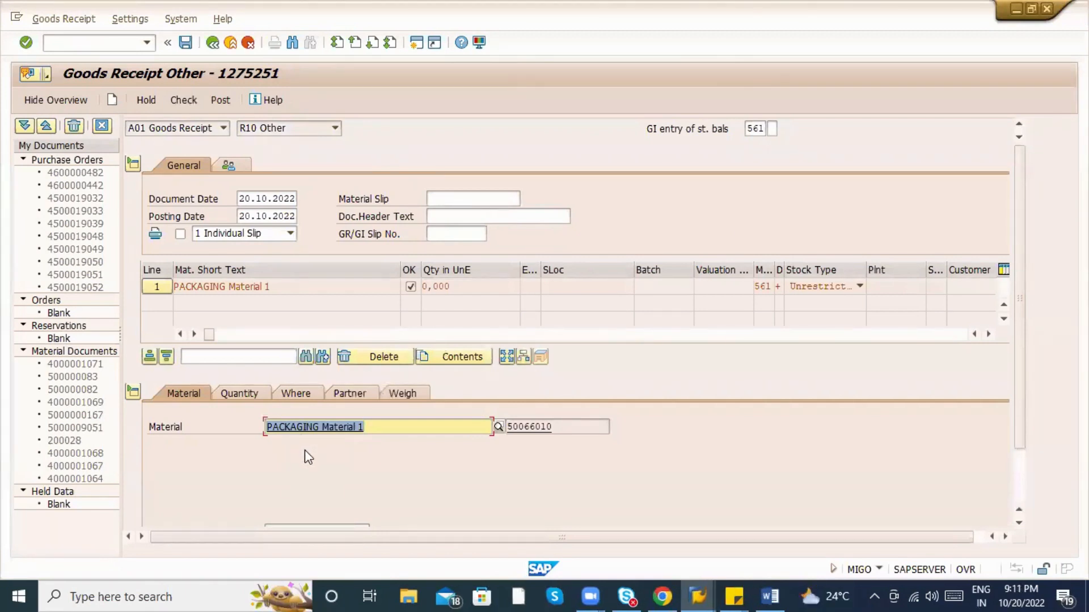
Review the movement type and the packaging material line of the goods receipt.
scroll(305, 450, "down", 2)
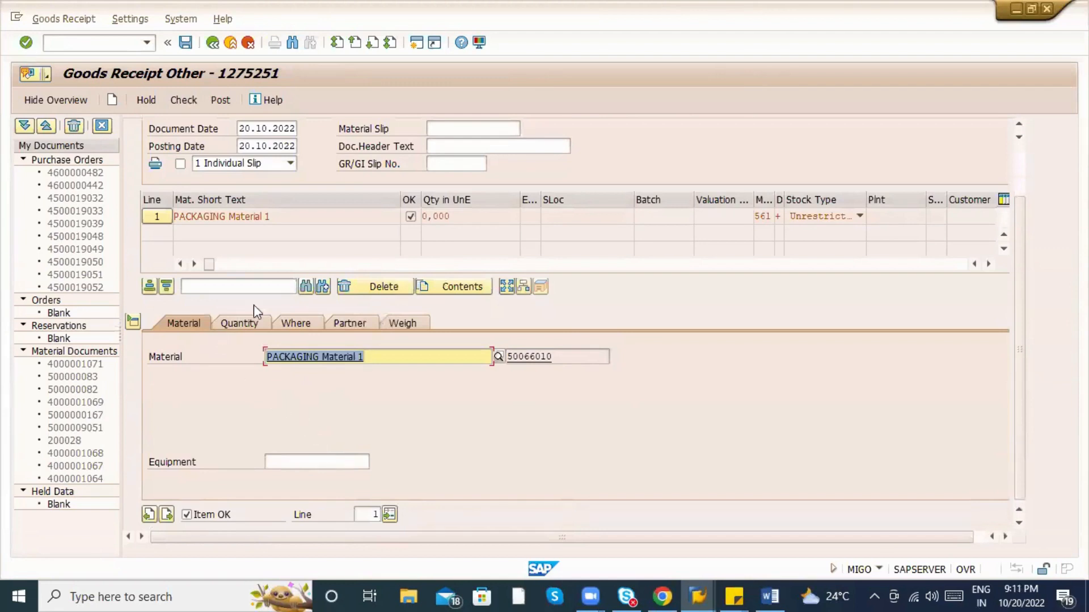
scroll(738, 141, "up", 2)
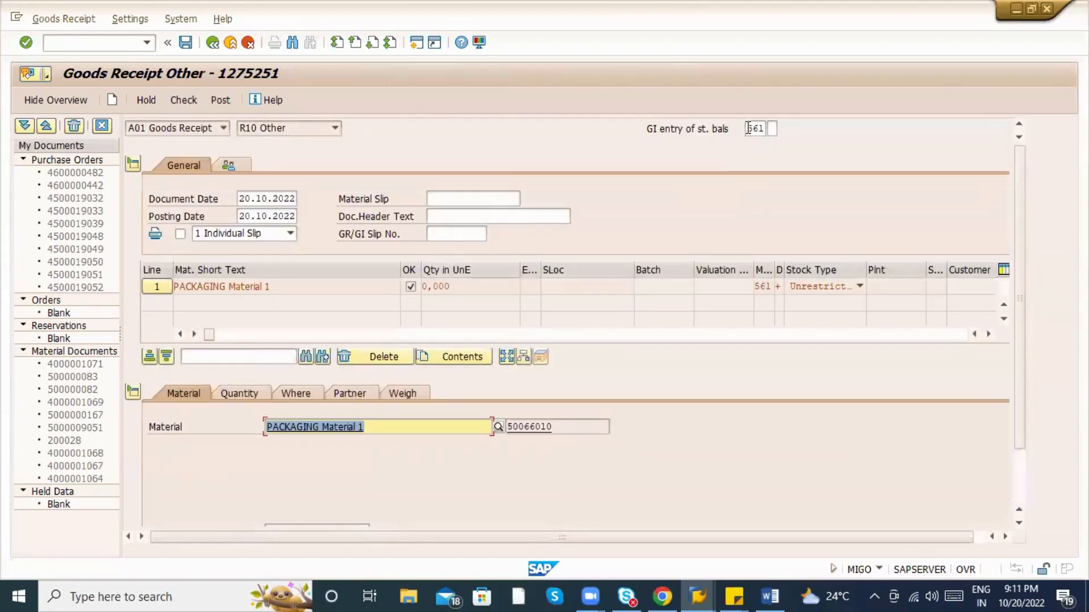
left_click(748, 128)
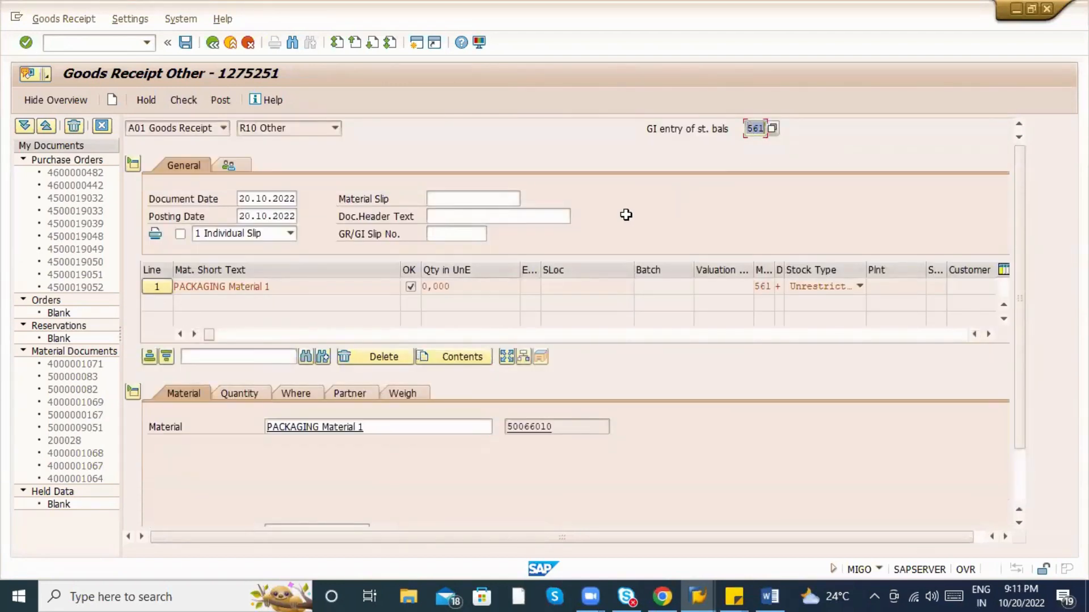
scroll(626, 214, "down", 2)
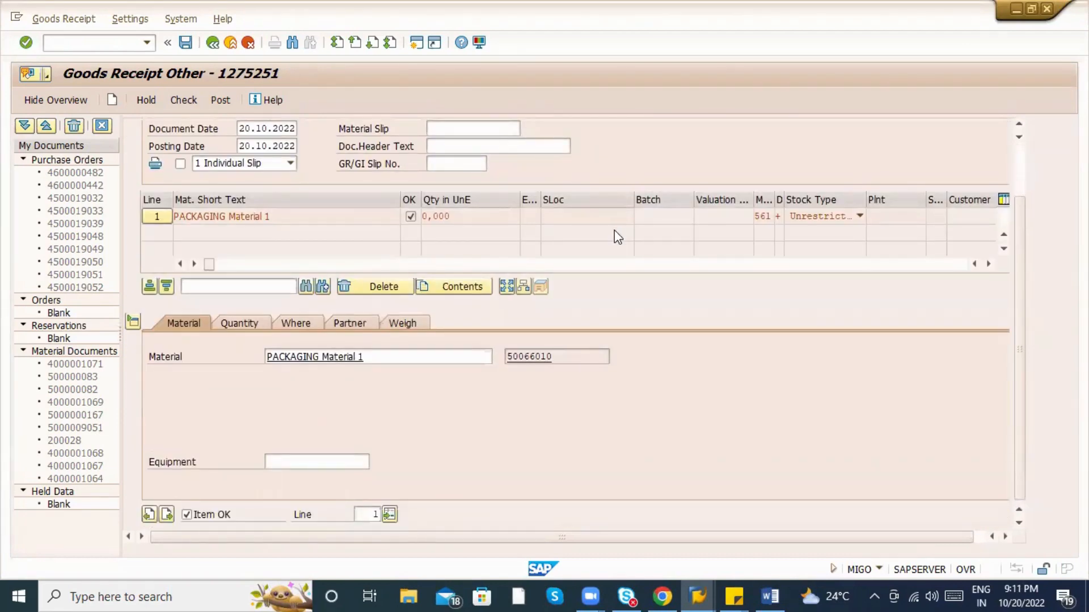
scroll(751, 135, "up", 2)
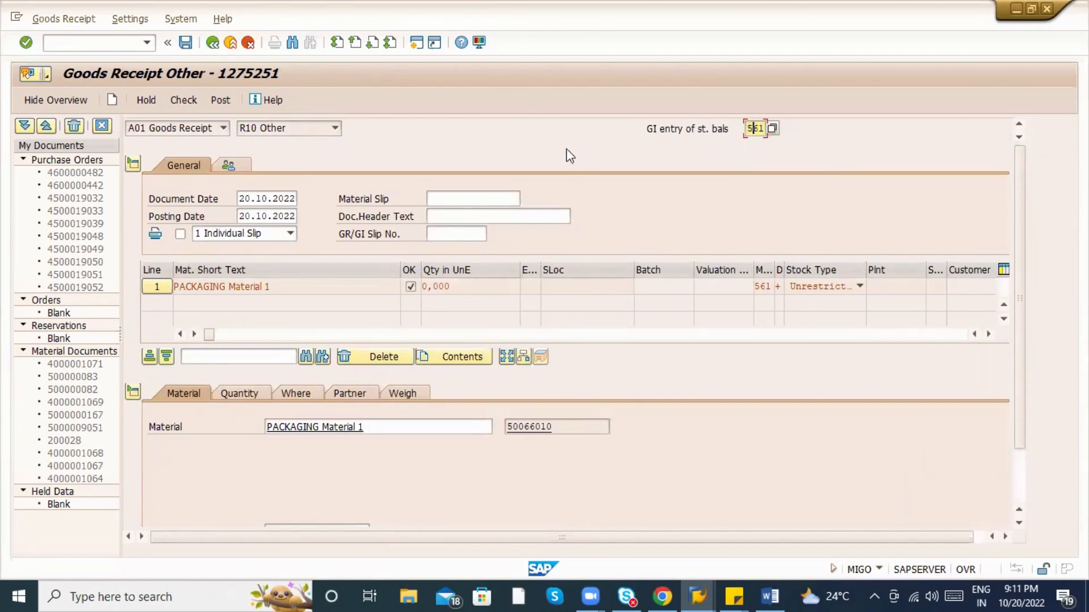
scroll(607, 322, "down", 3)
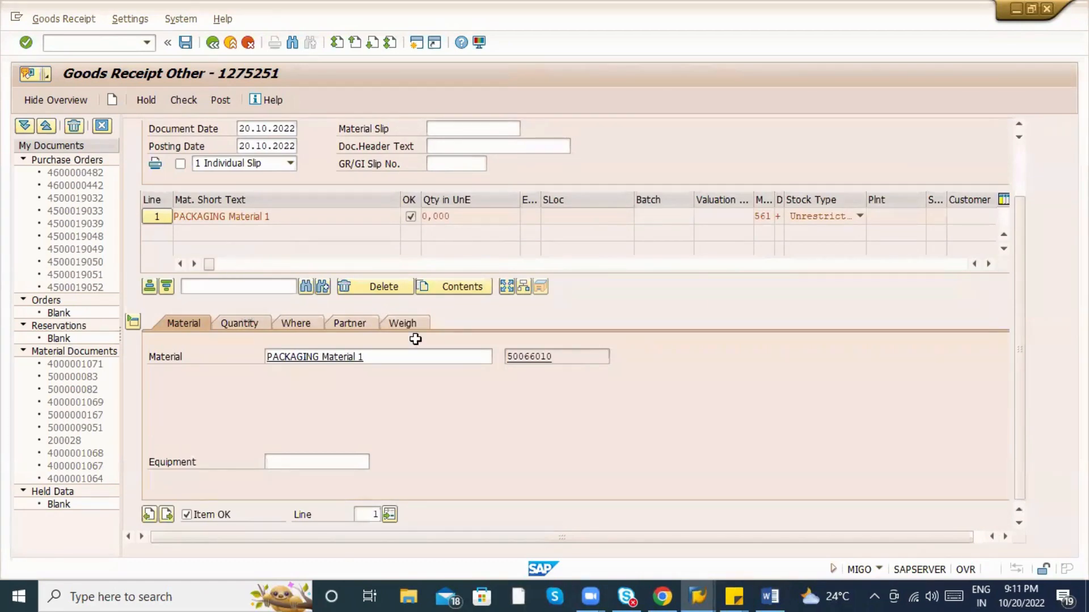
Check the required component quantities, then set the packaging material's quantity to 100 and its external amount to 10.000,00.
key("alt+Tab")
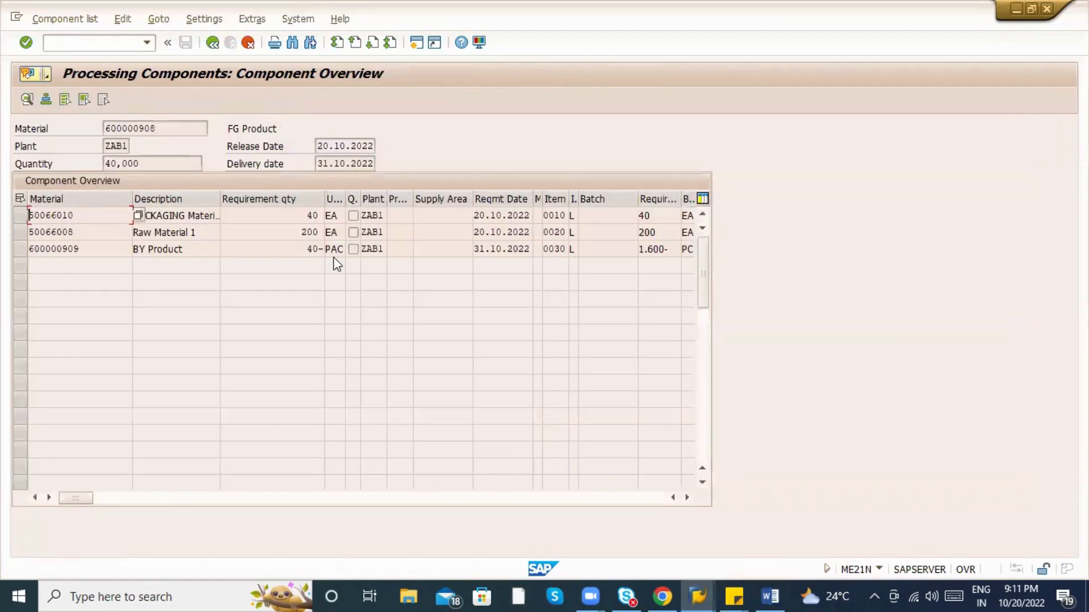
key("alt+Tab")
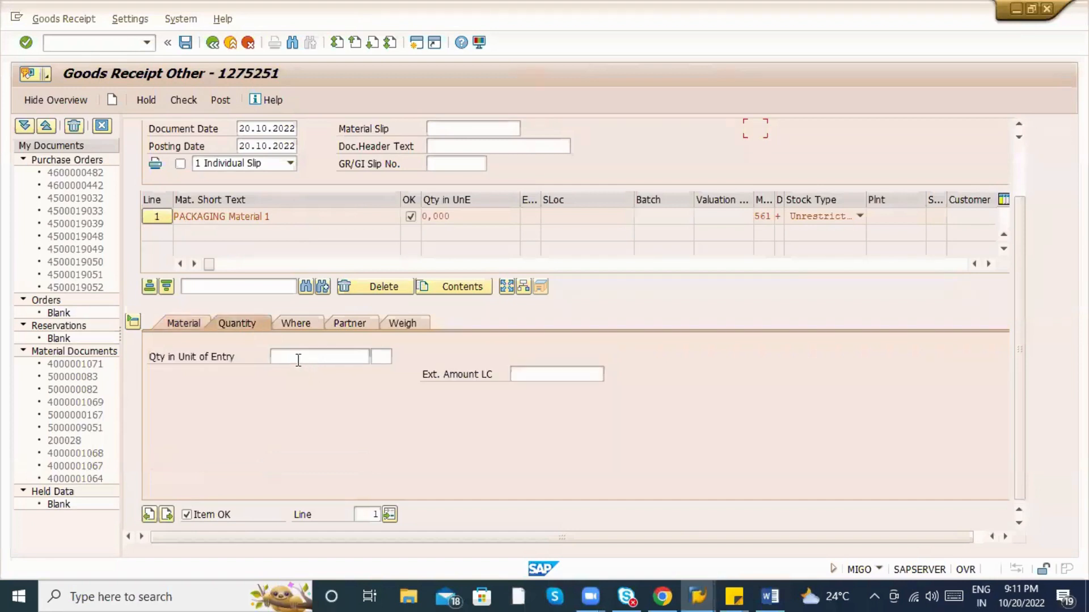
left_click(298, 361)
type("100")
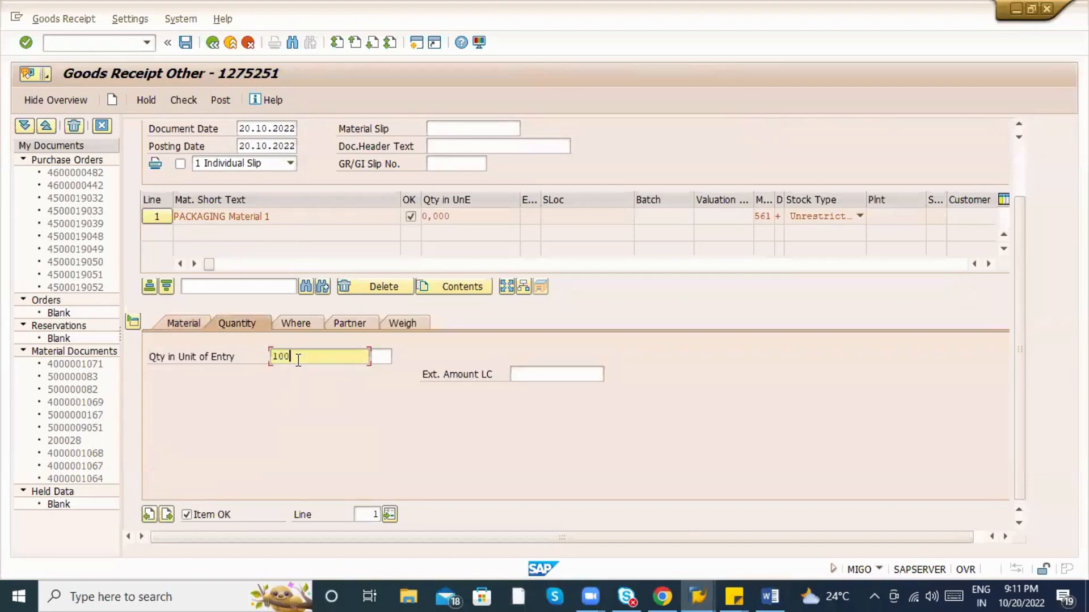
key("Tab")
type("1000")
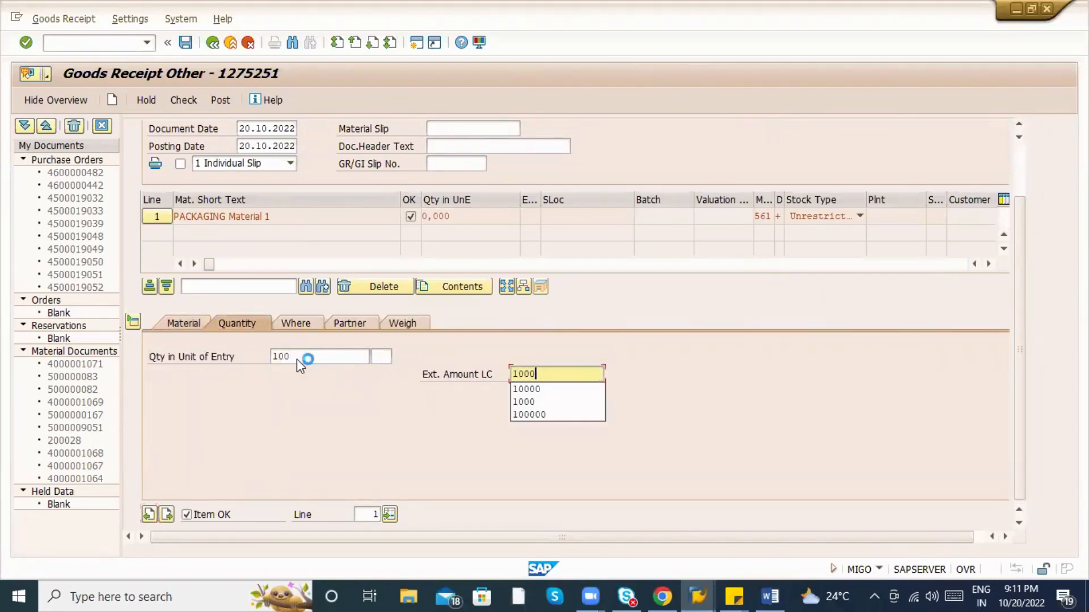
key("Return")
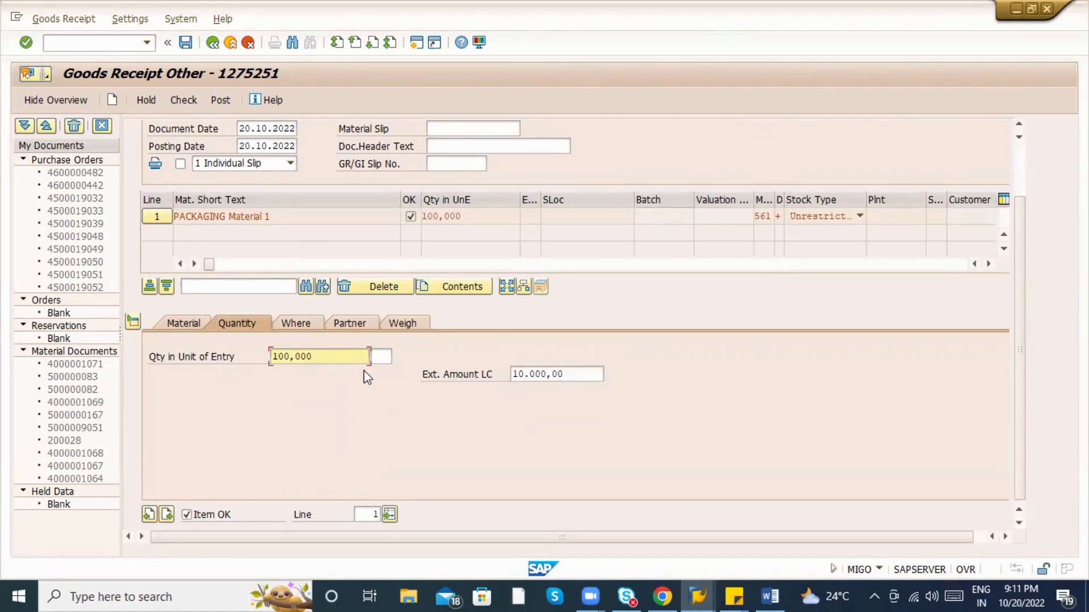
Review the packaging material line's movement type, quantity and external amount in local currency.
left_click_drag(349, 357, 255, 354)
left_click(325, 357)
left_click_drag(300, 356, 330, 415)
left_click_drag(570, 374, 423, 369)
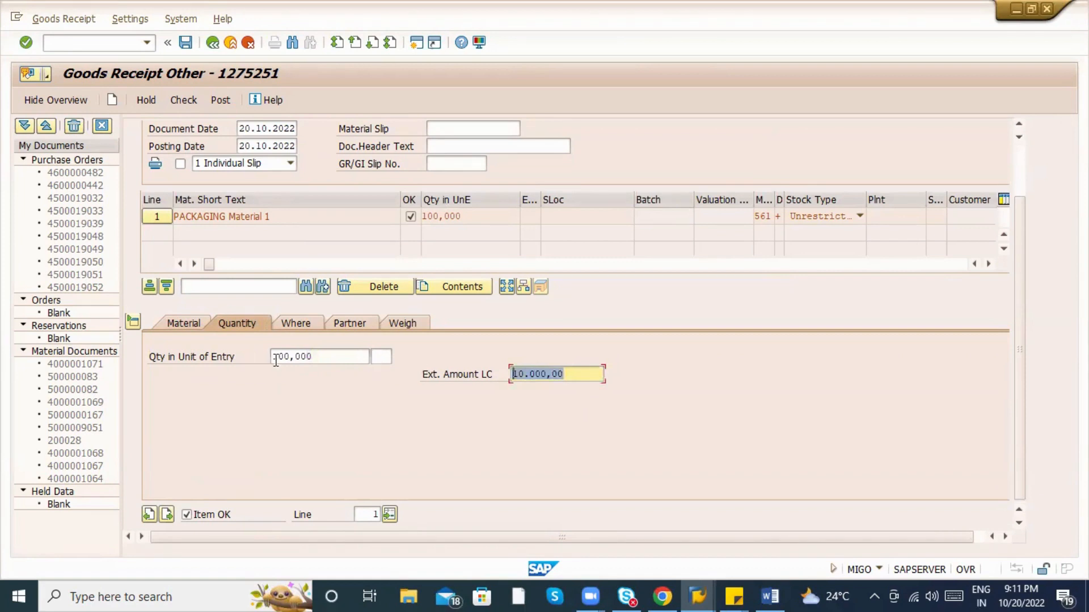
scroll(503, 345, "up", 2)
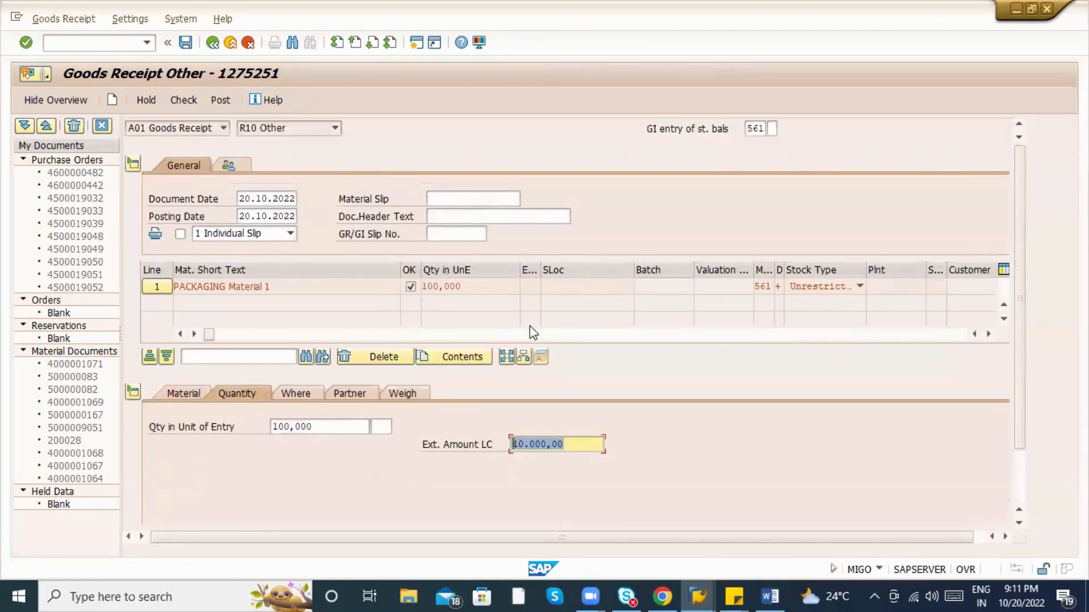
left_click(747, 135)
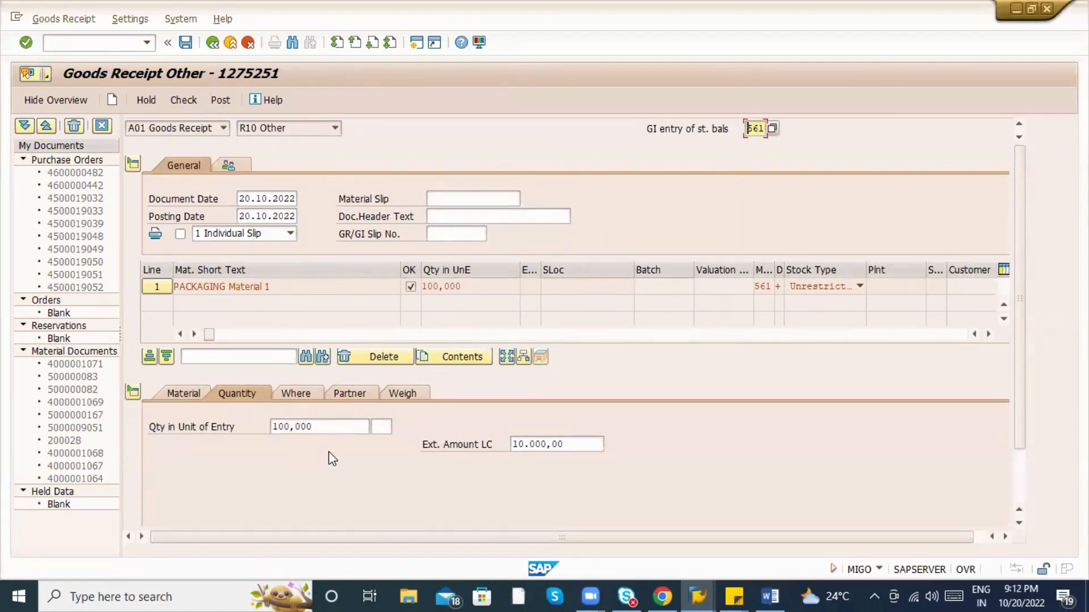
left_click_drag(321, 427, 272, 426)
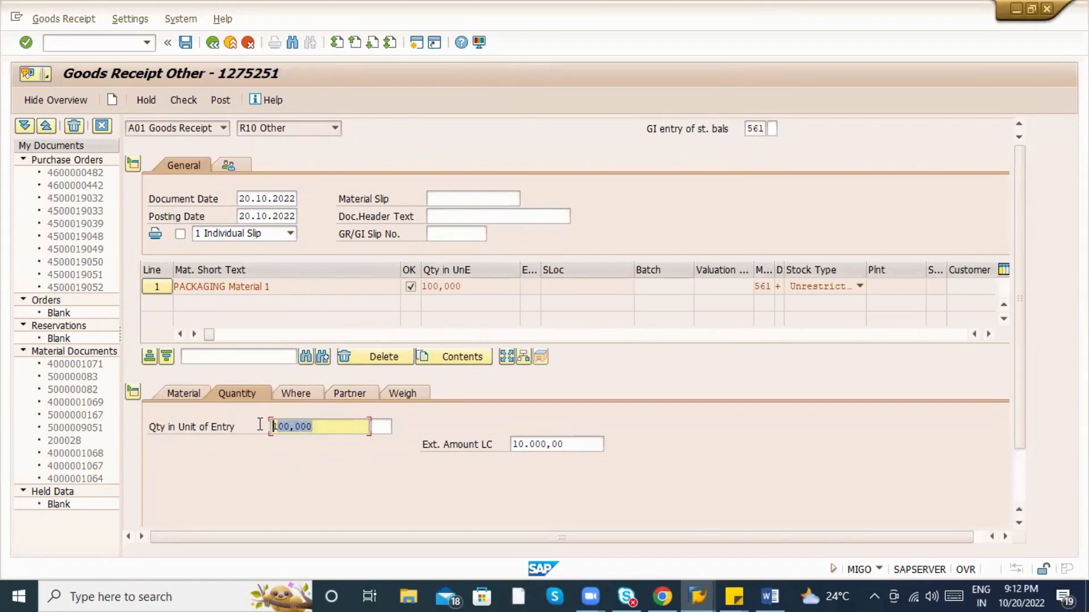
left_click_drag(564, 444, 492, 447)
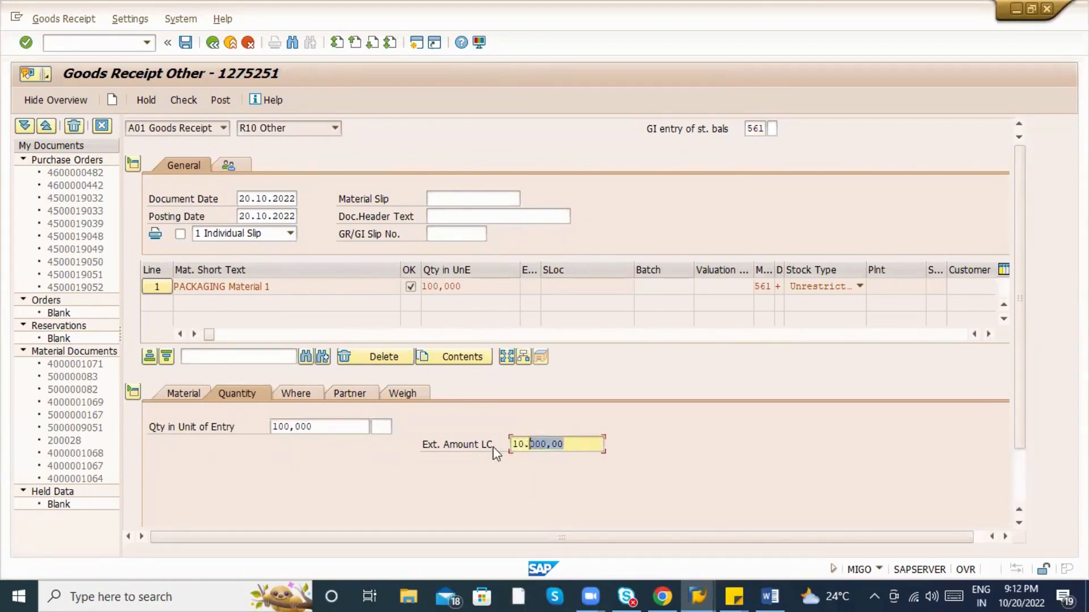
left_click_drag(315, 426, 261, 428)
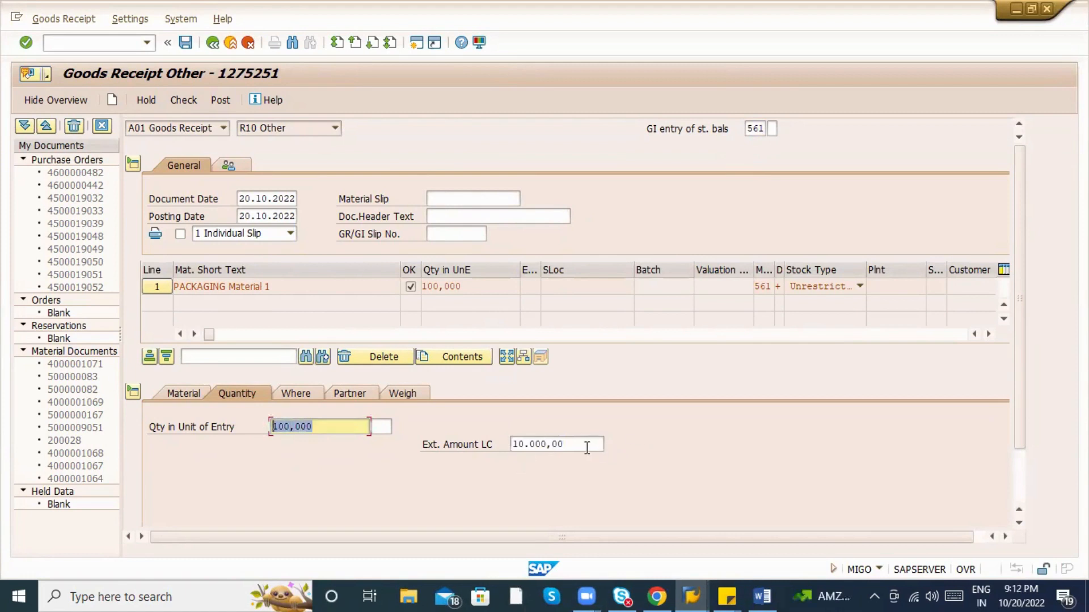
double_click(756, 129)
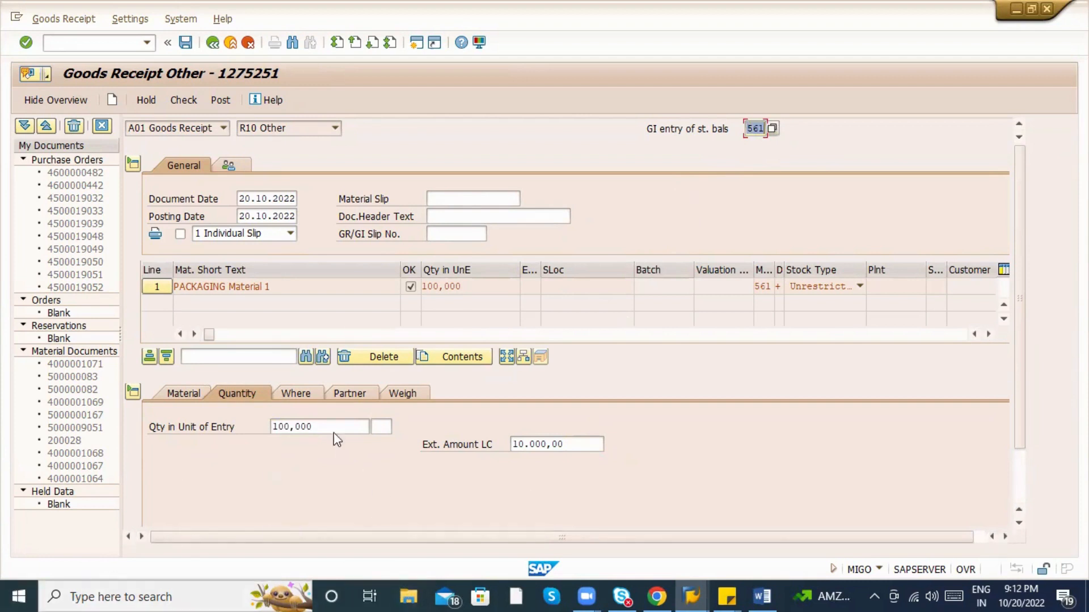
left_click(370, 430)
left_click(547, 446)
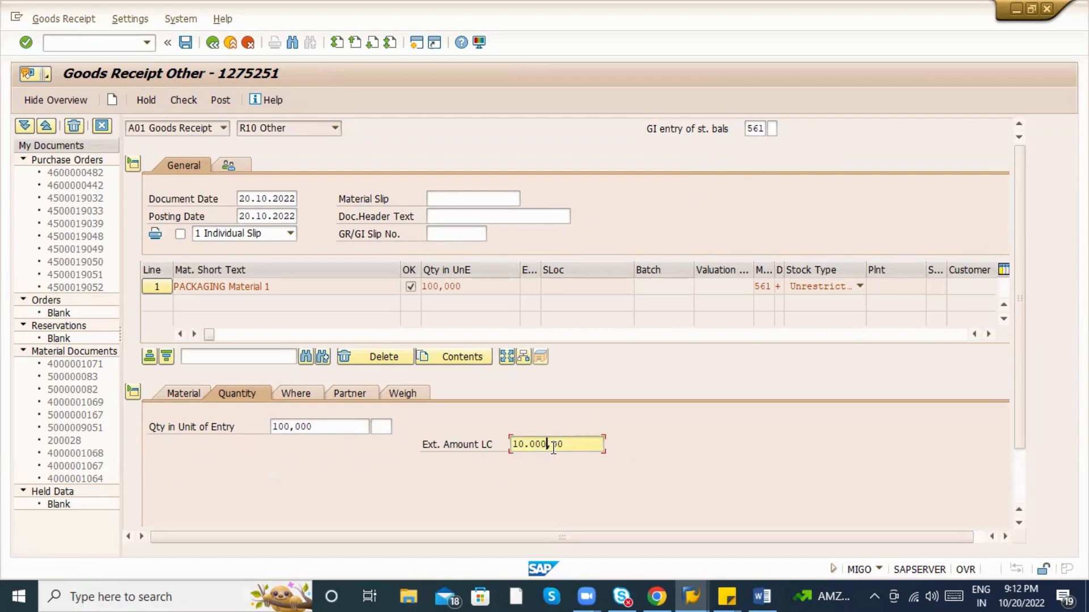
scroll(315, 403, "down", 3)
key("End")
key("shift+Left")
key("shift+Left")
key("shift+Left")
key("shift+Left")
key("shift+Left")
key("shift+Left")
key("shift+Left")
key("shift+Left")
key("shift+Left")
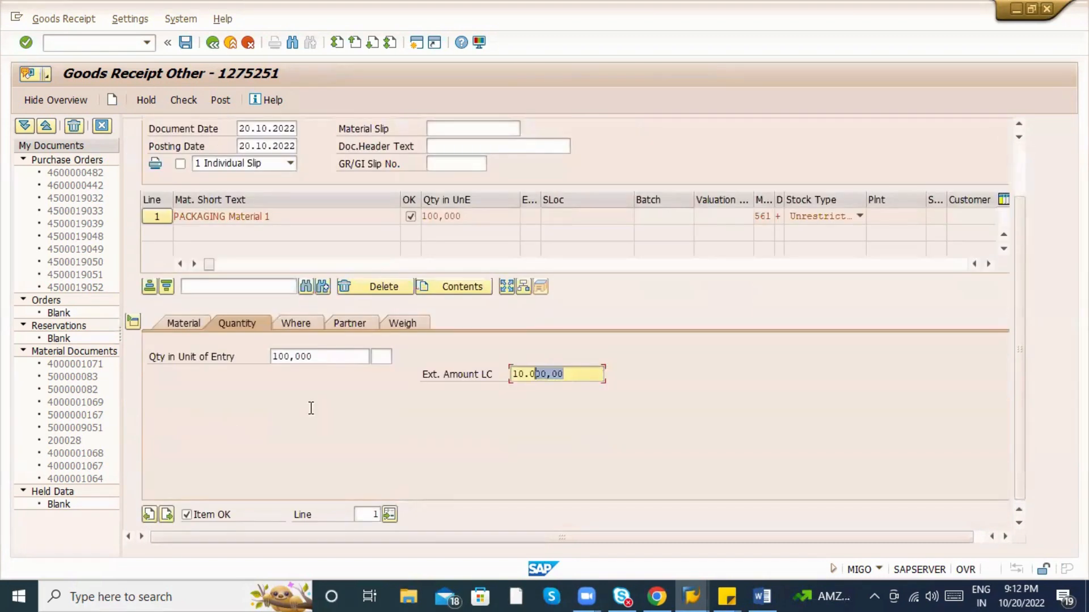
Set the packaging material line's plant to ZAB1 and its storage location to ABC1, and run the entry check.
key("shift+Tab")
key("Tab")
left_click(197, 100)
type("zab1")
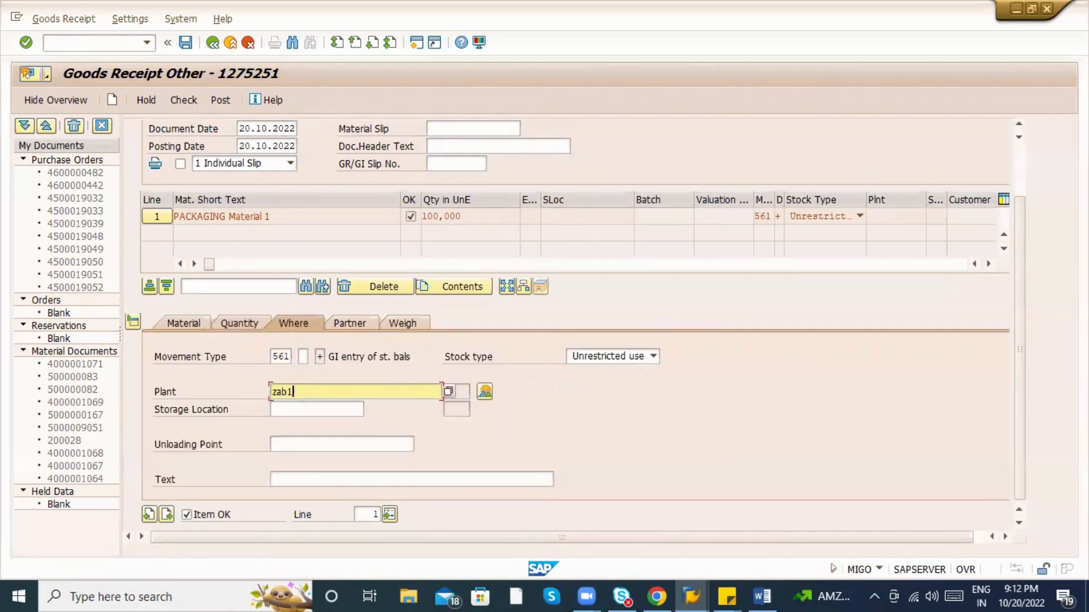
key("Tab")
type("ABC1")
key("Return")
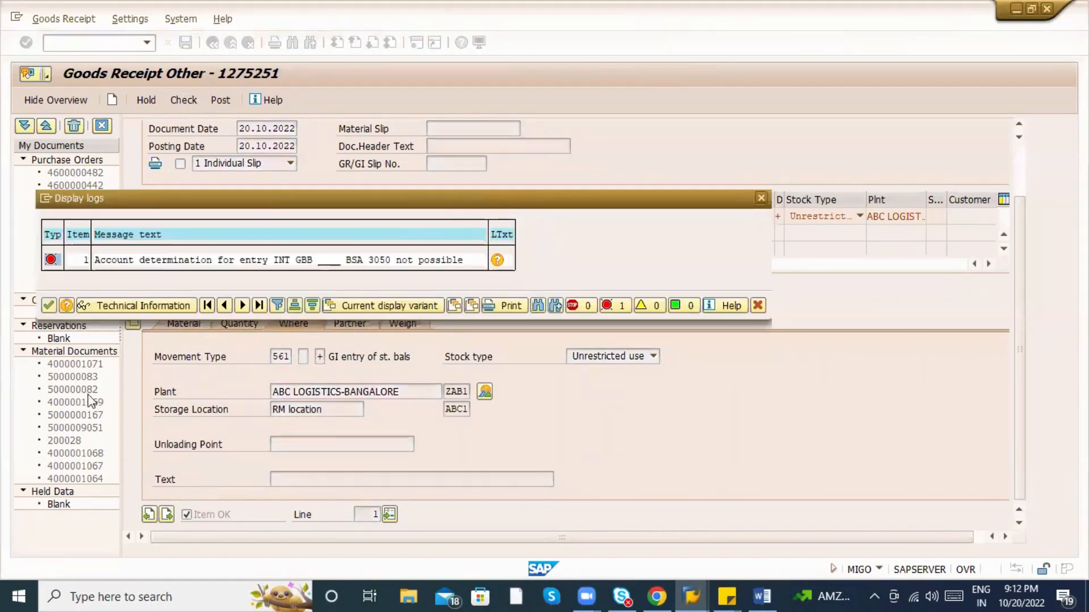
Read the long text of the account determination message in the goods receipt's log.
left_click(498, 259)
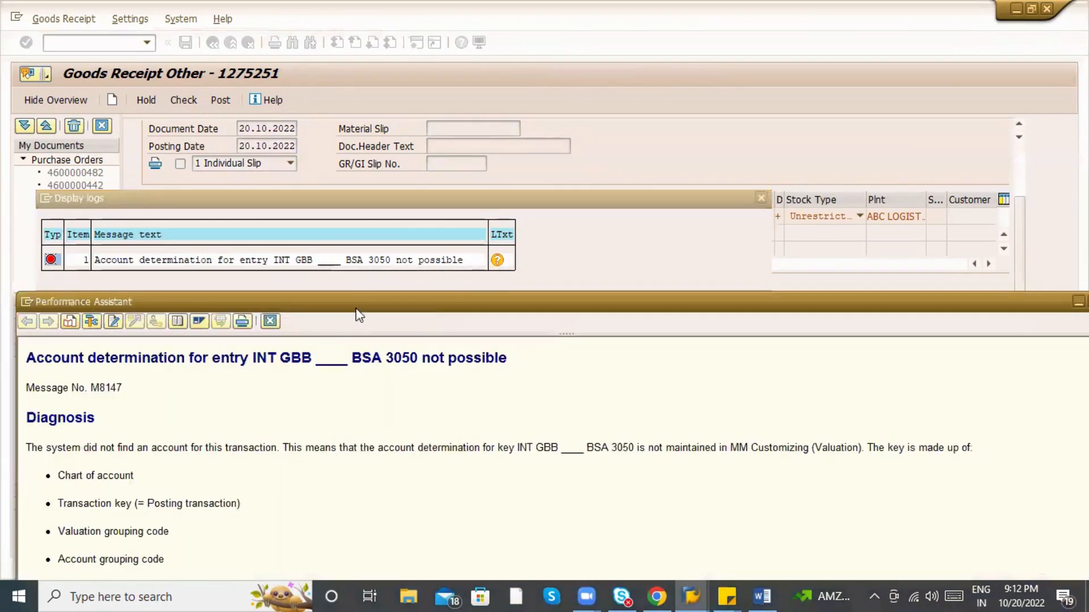
left_click_drag(356, 308, 362, 148)
left_click(276, 161)
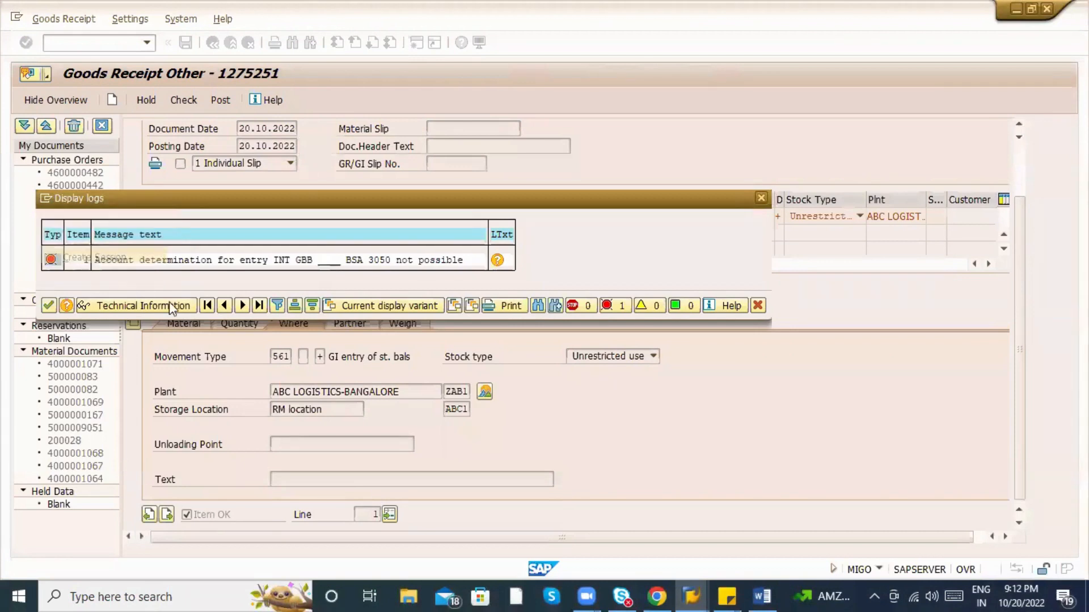
Start transaction OBYC in a new session and show the account assignments of procedure GBB for chart of accounts INT.
key("ctrl+n")
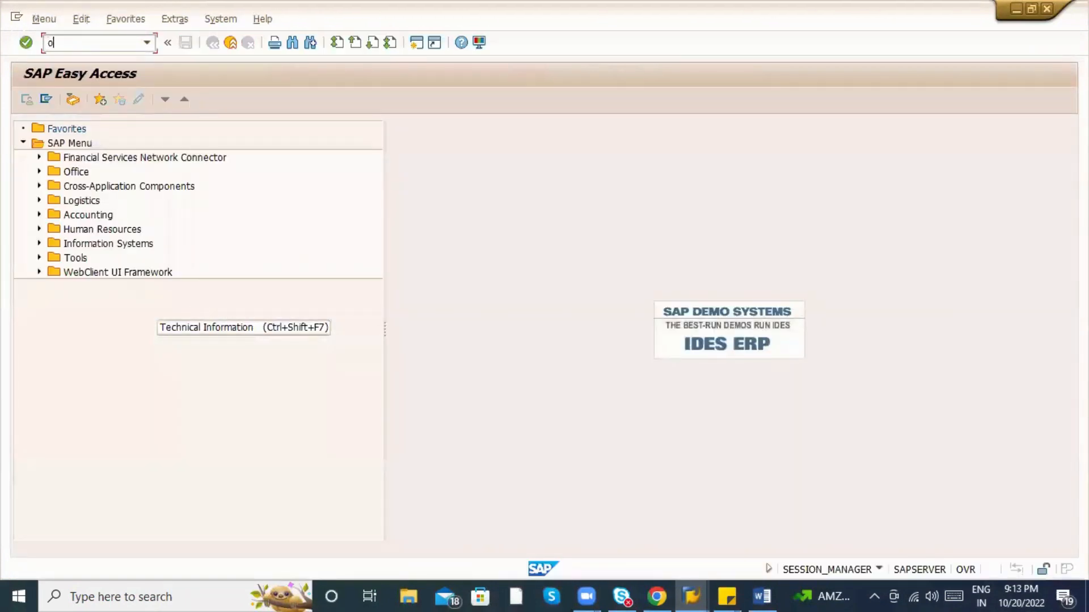
key("Return")
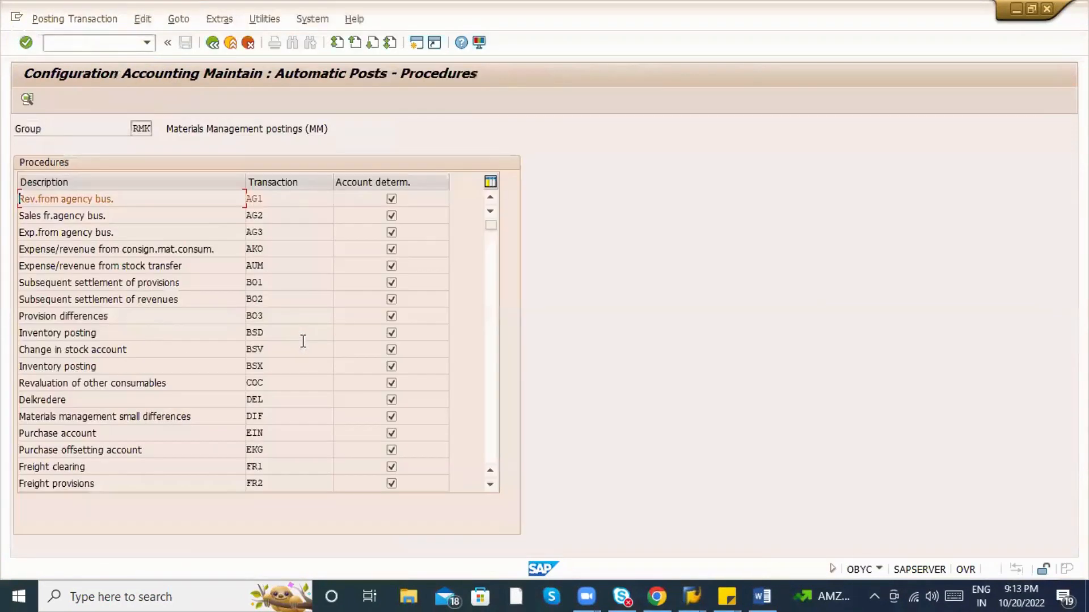
scroll(276, 419, "down", 2)
scroll(275, 414, "down", 1)
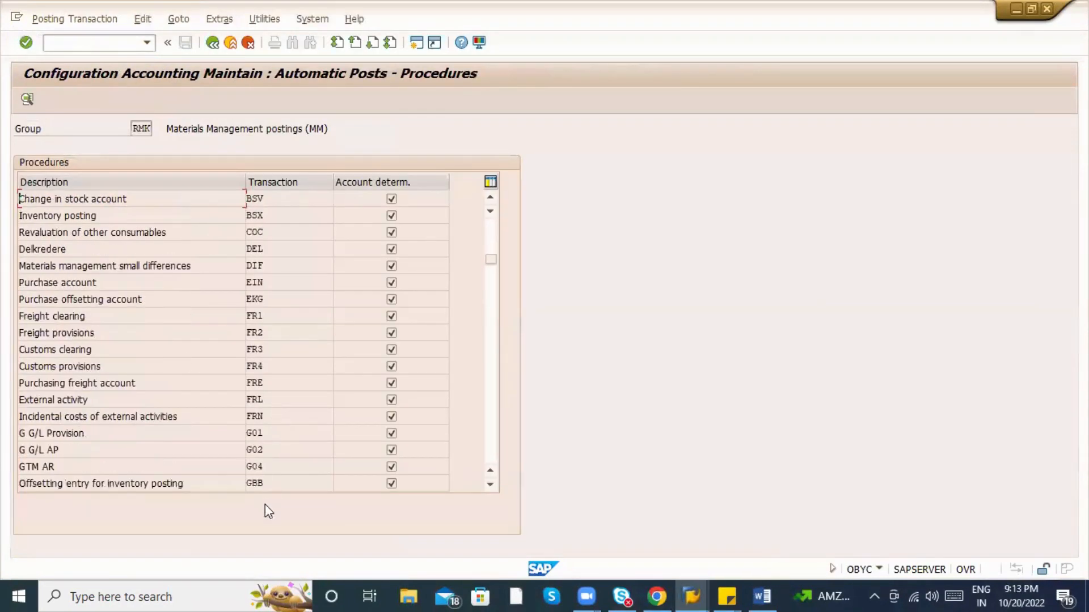
left_click(264, 481)
double_click(265, 483)
type("INT")
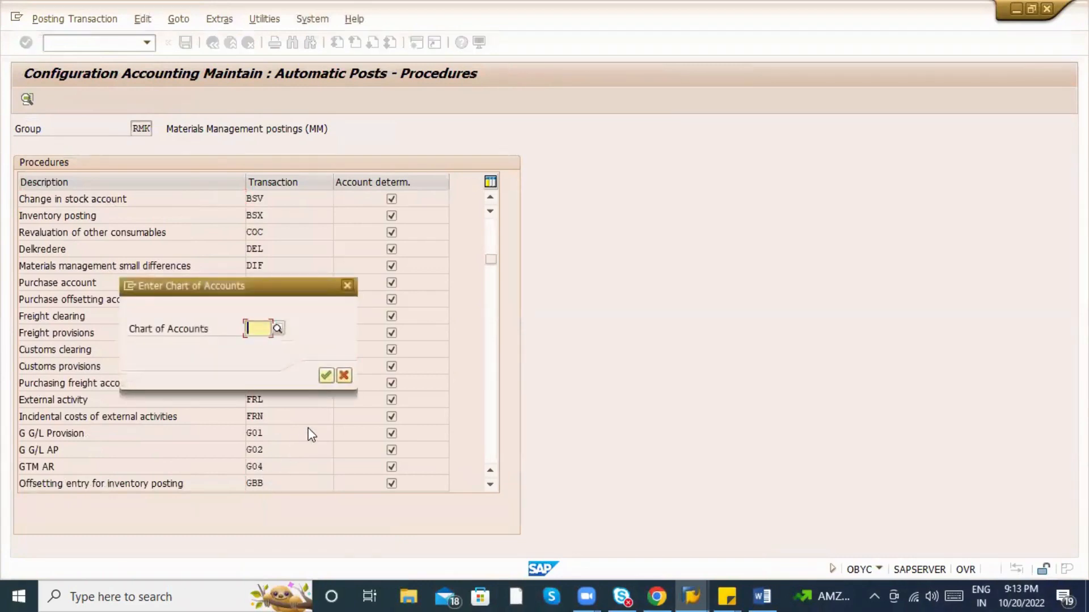
key("Return")
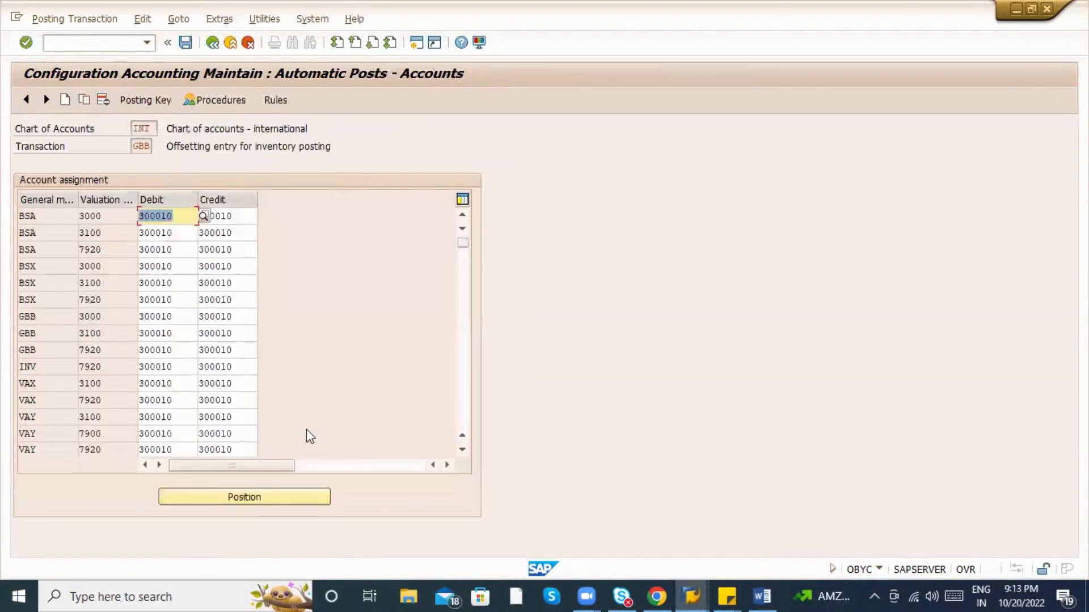
Compare the log's account key with the GBB entries, then copy the BSA 3000 entry as valuation class 3050 and save.
key("alt+Tab")
key("alt+Tab")
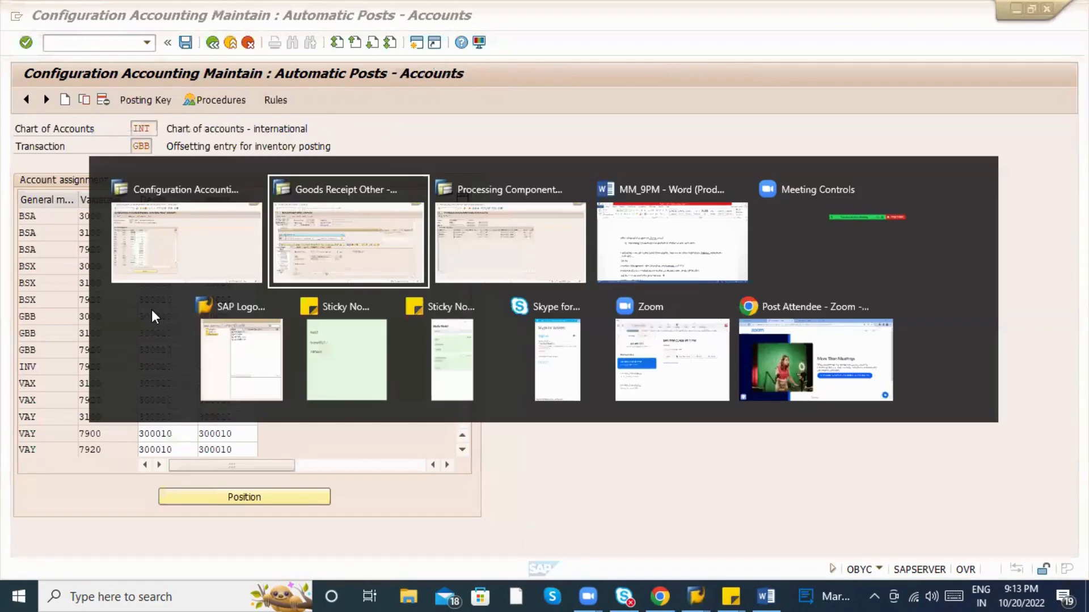
key("alt+Tab")
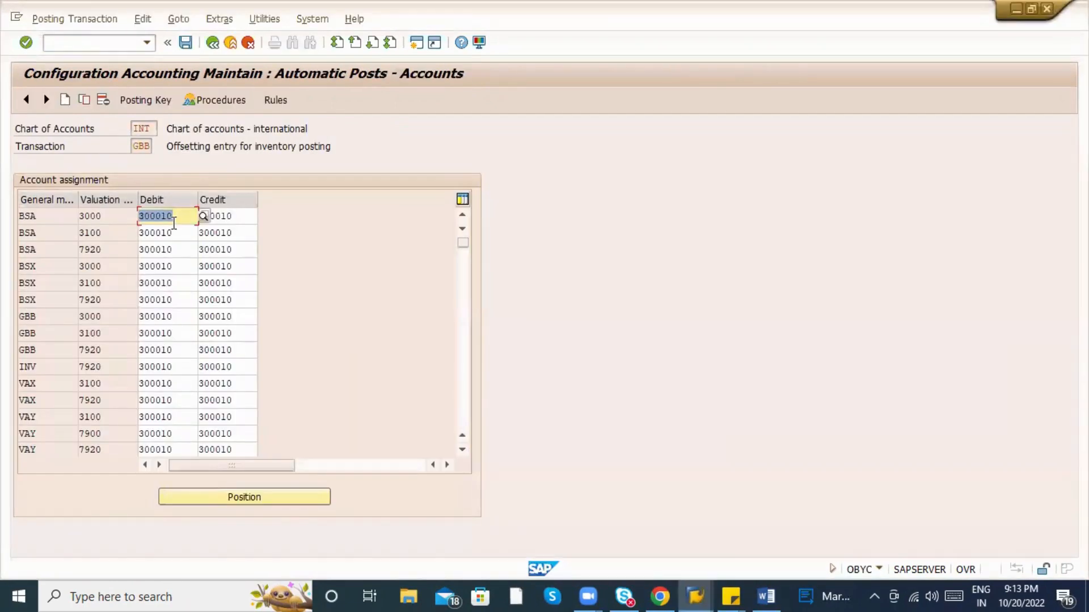
key("alt+Tab")
key("alt+Tab")
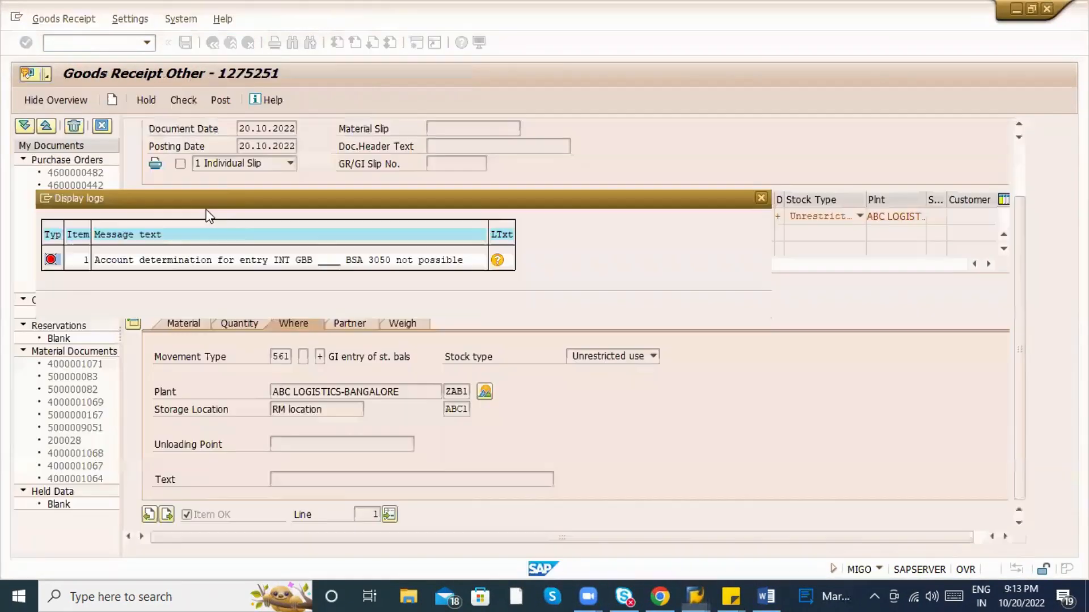
key("alt+Tab")
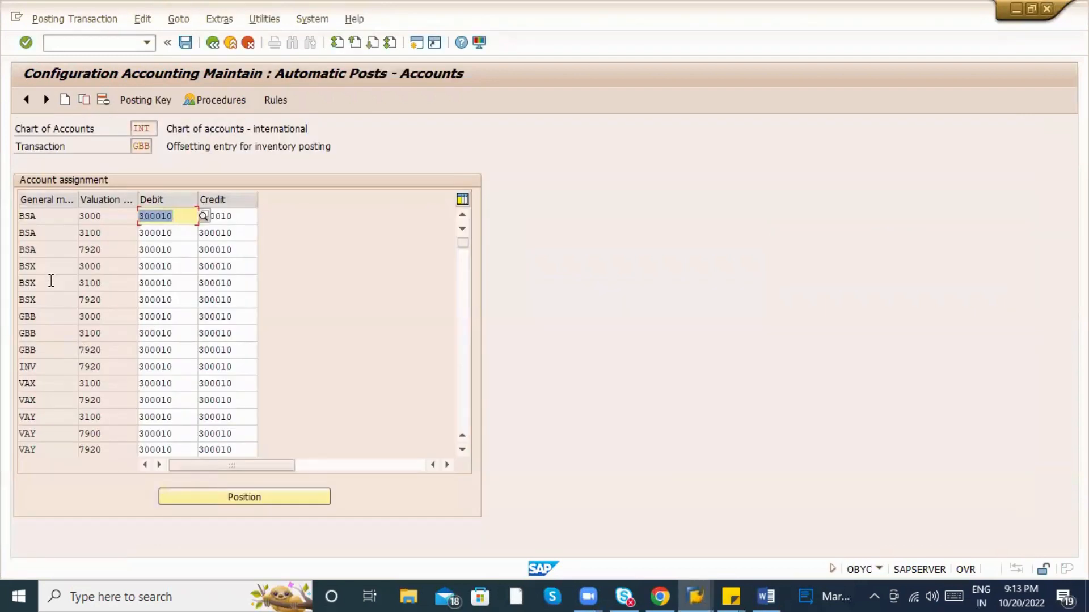
left_click(48, 252)
left_click(49, 212)
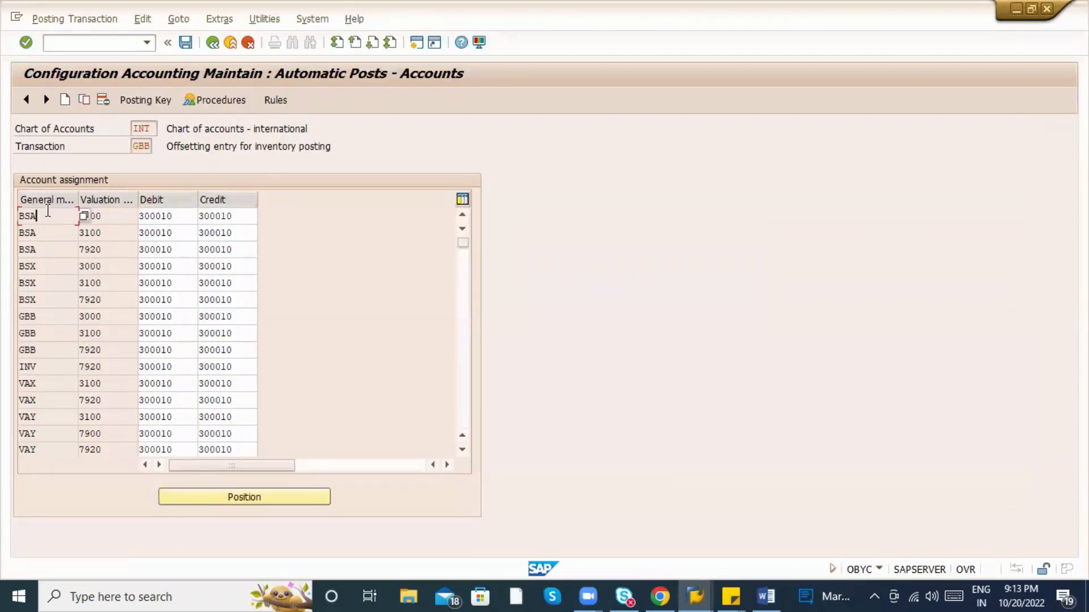
left_click(84, 100)
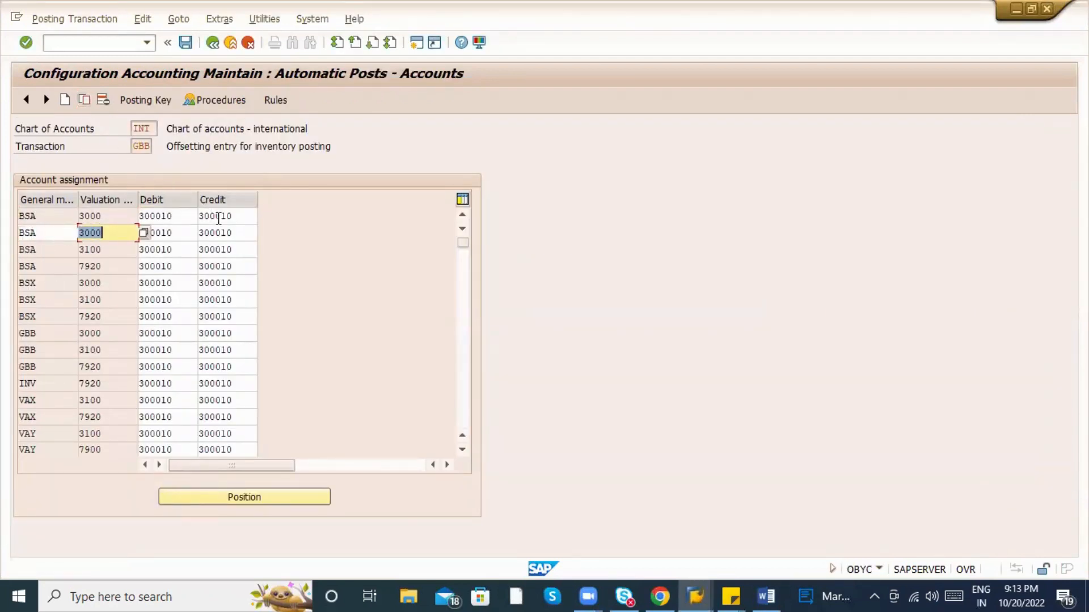
key("alt+Tab")
key("alt+Tab")
type("306")
key("Return")
key("ctrl+s")
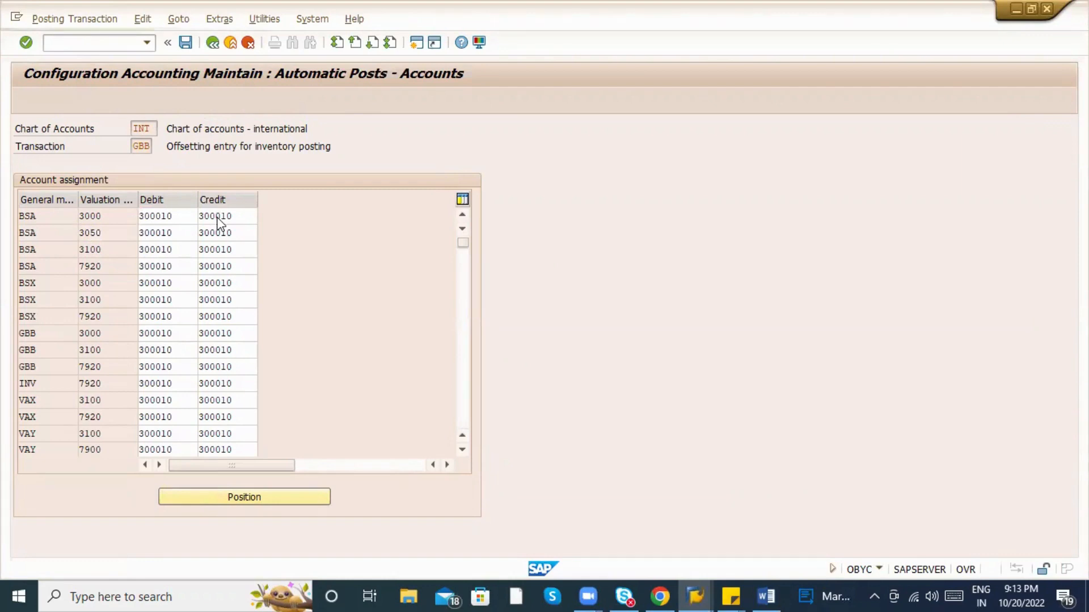
key("Return")
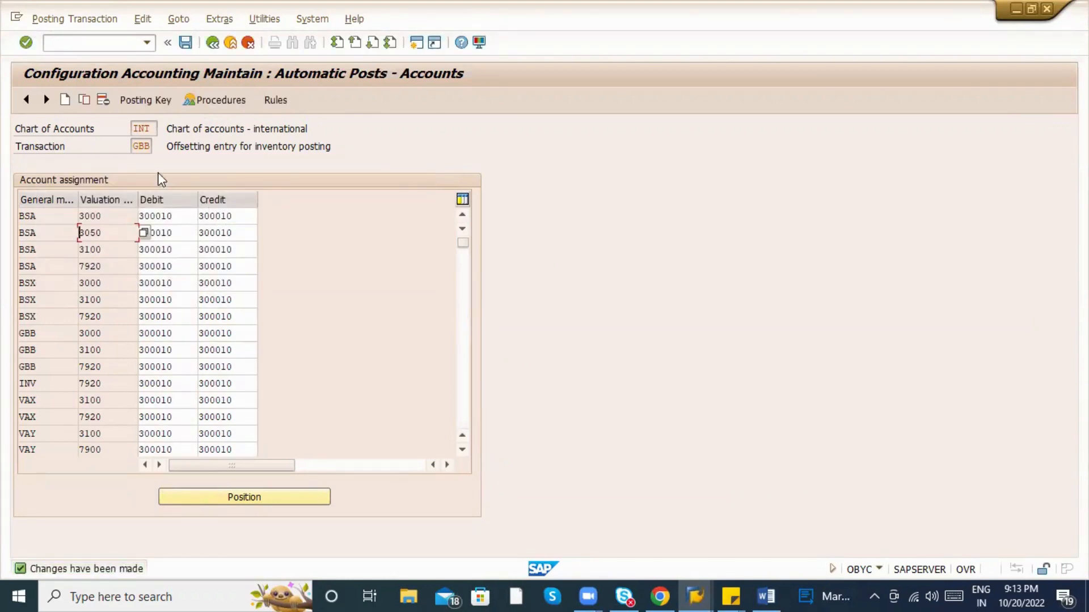
Return to the goods receipt, close its message log, check the document again and post it.
left_click(210, 45)
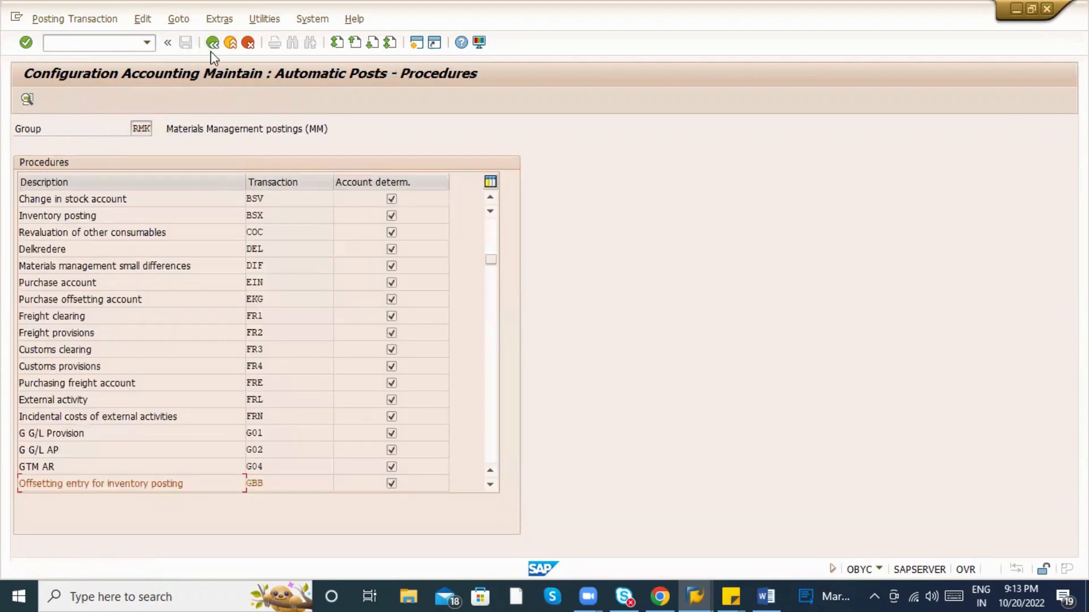
key("alt+Tab")
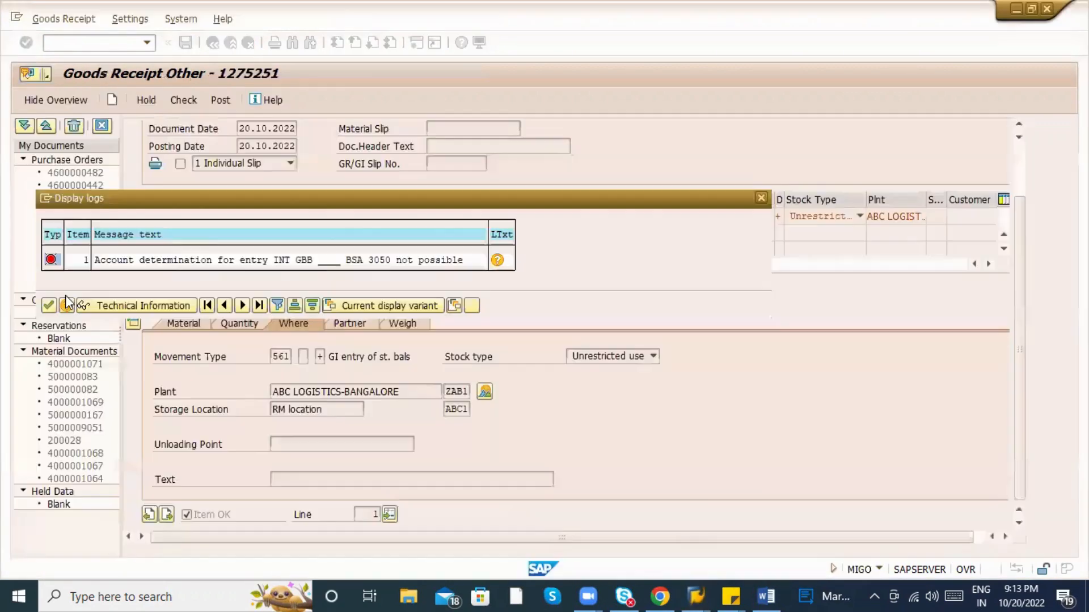
left_click(48, 306)
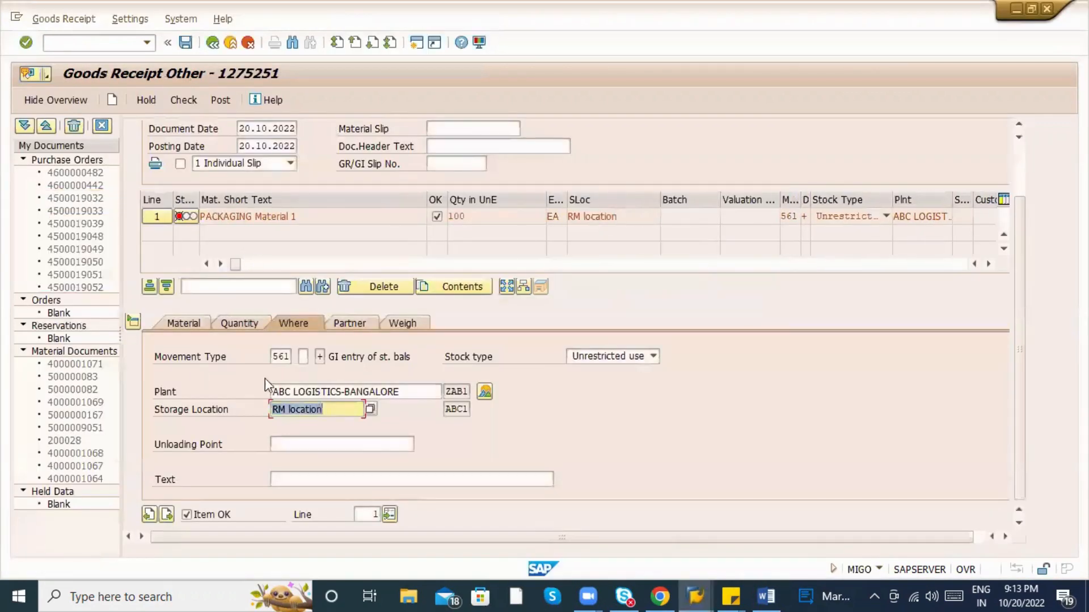
scroll(261, 297, "up", 2)
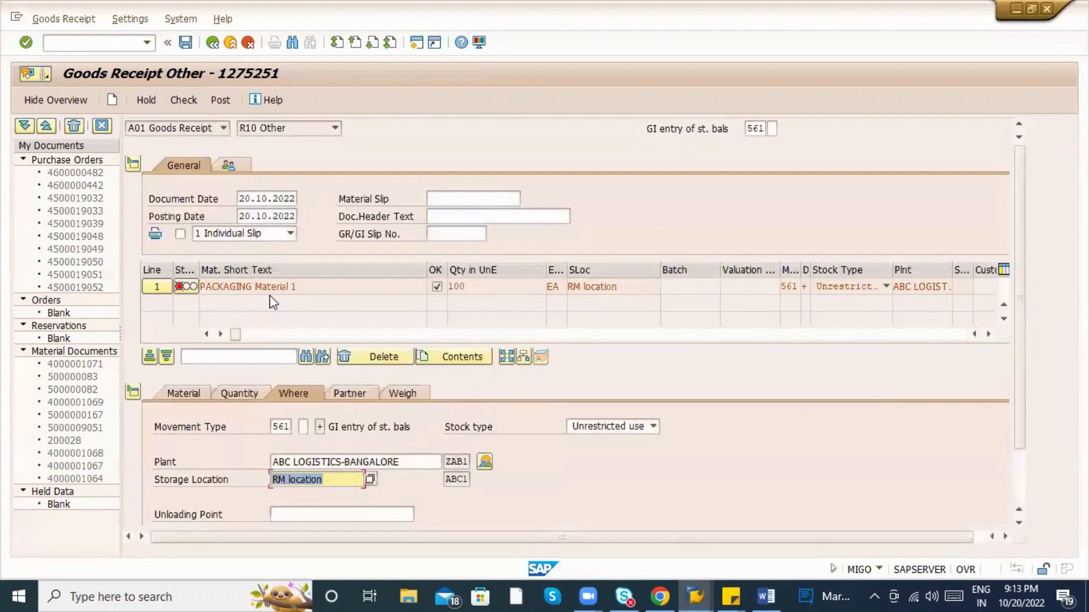
left_click(188, 105)
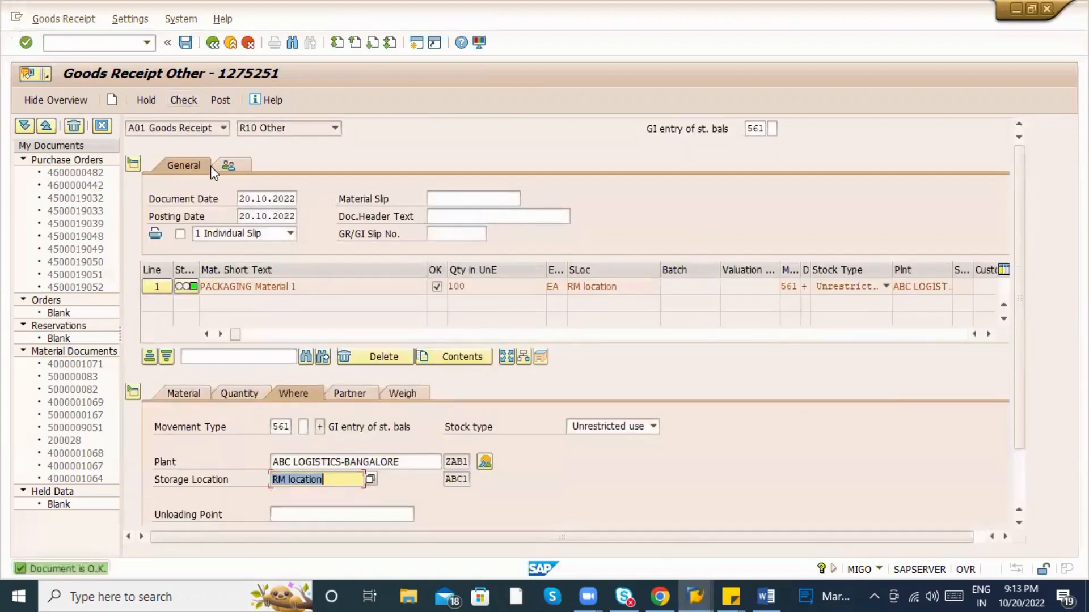
scroll(212, 175, "down", 2)
scroll(216, 189, "up", 2)
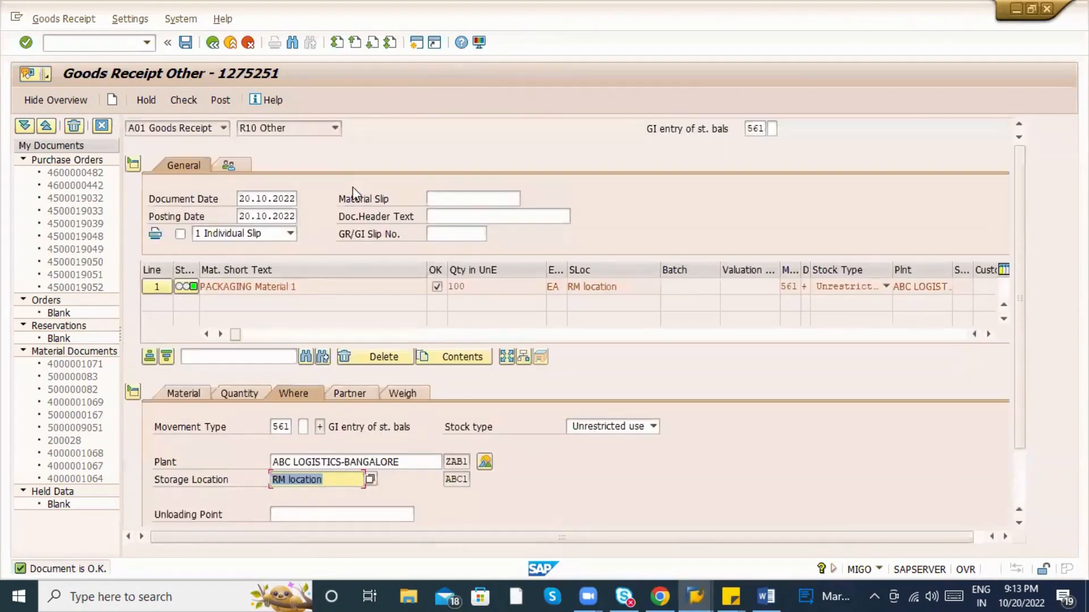
left_click(212, 106)
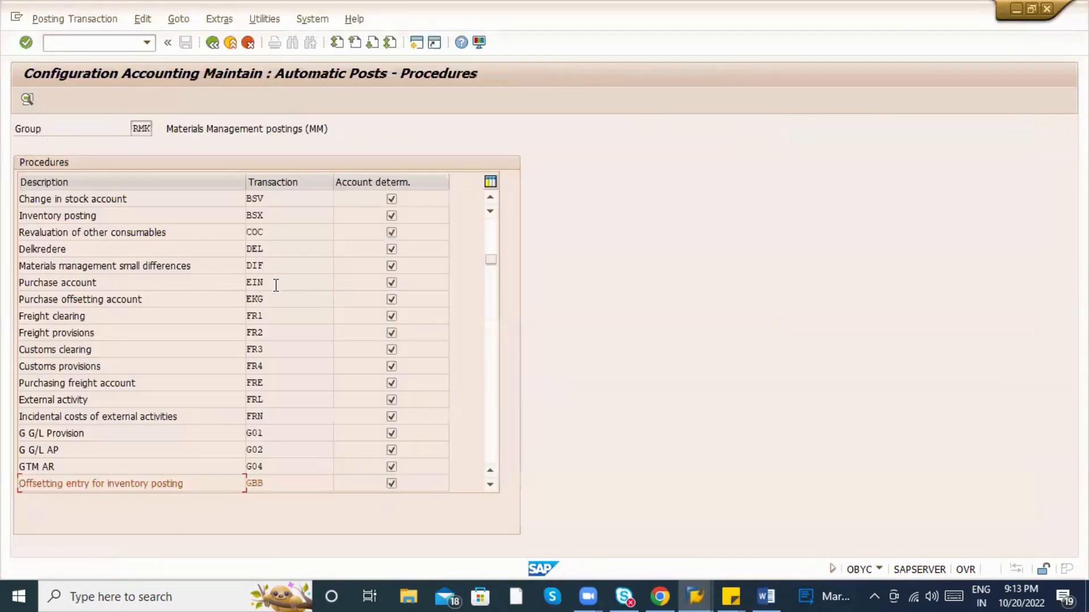
Open the account assignments of the inventory posting procedure BSX in the OBYC procedure list.
scroll(275, 396, "down", 1)
scroll(262, 405, "down", 1)
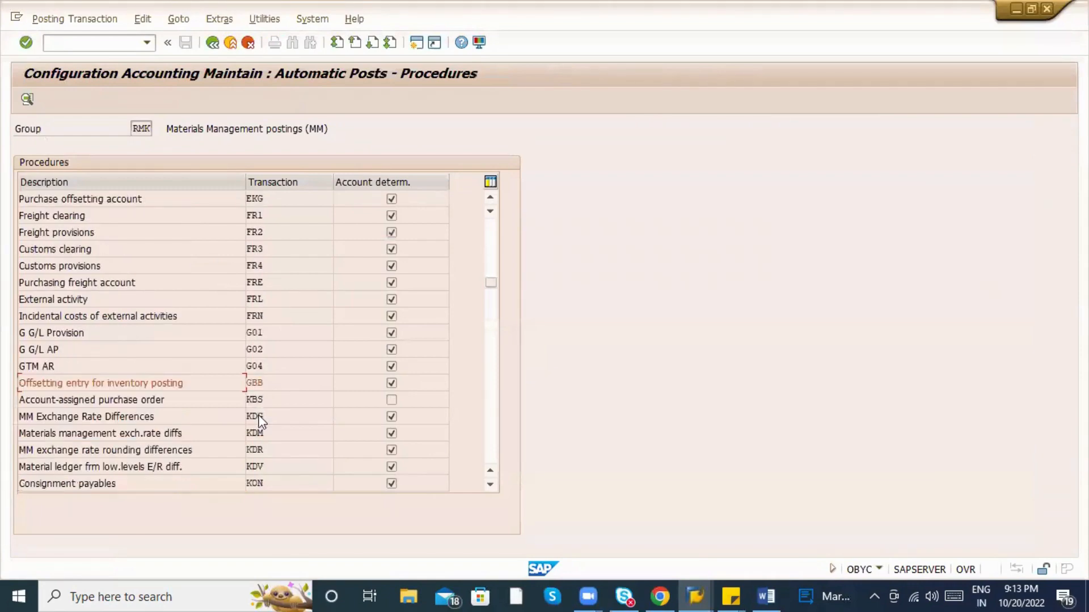
scroll(260, 417, "up", 2)
scroll(259, 402, "down", 1)
scroll(261, 363, "up", 4)
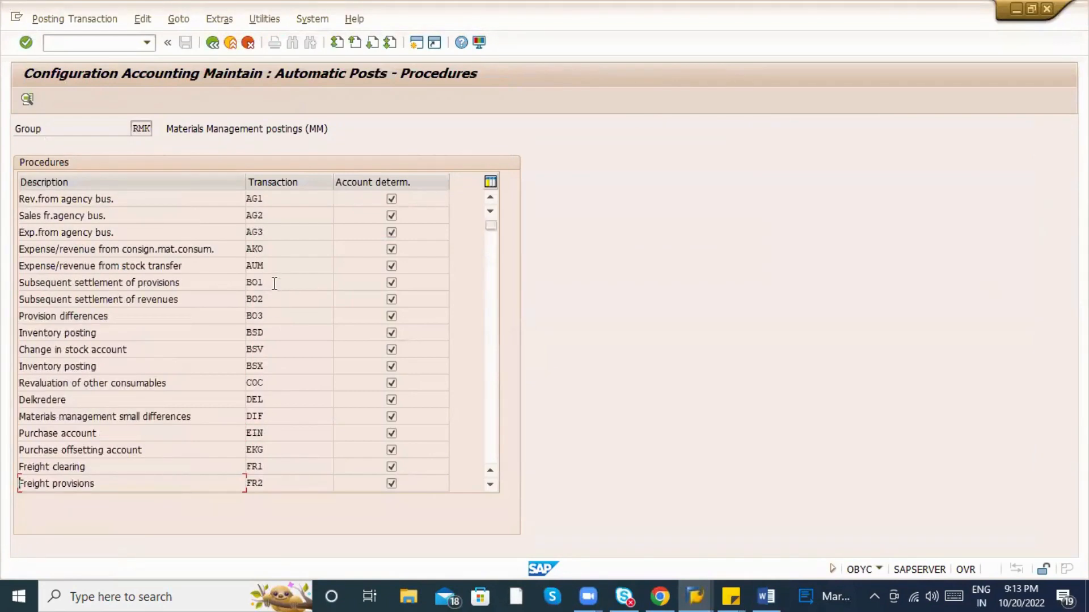
double_click(264, 361)
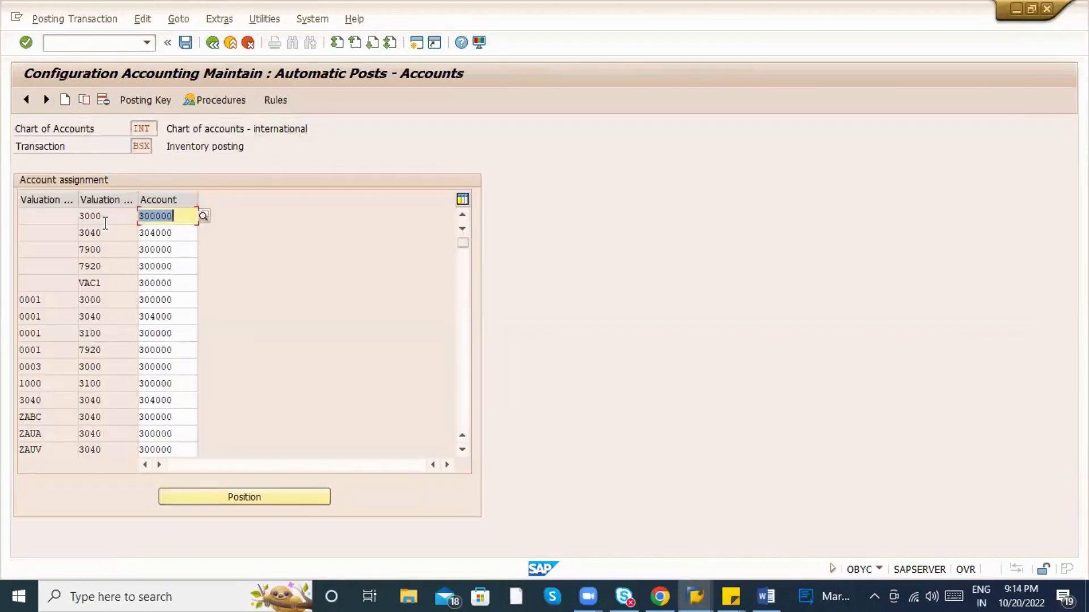
Copy the BSX entry without valuation modifier for class 3000 as valuation class 3050 and save it to the proposed customizing request.
left_click(102, 219)
left_click(84, 100)
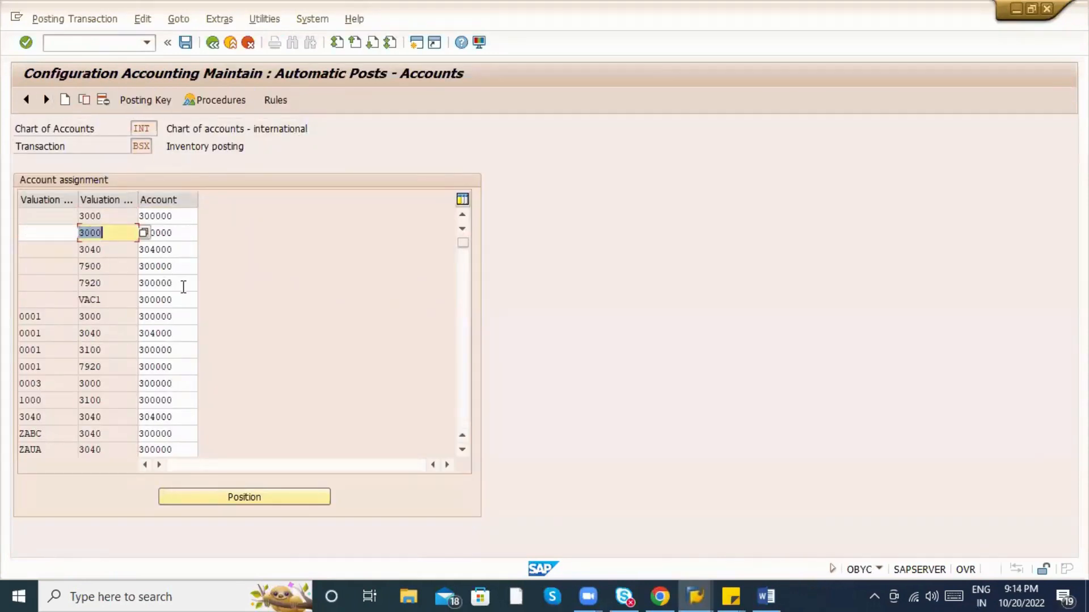
type("3050")
key("Return")
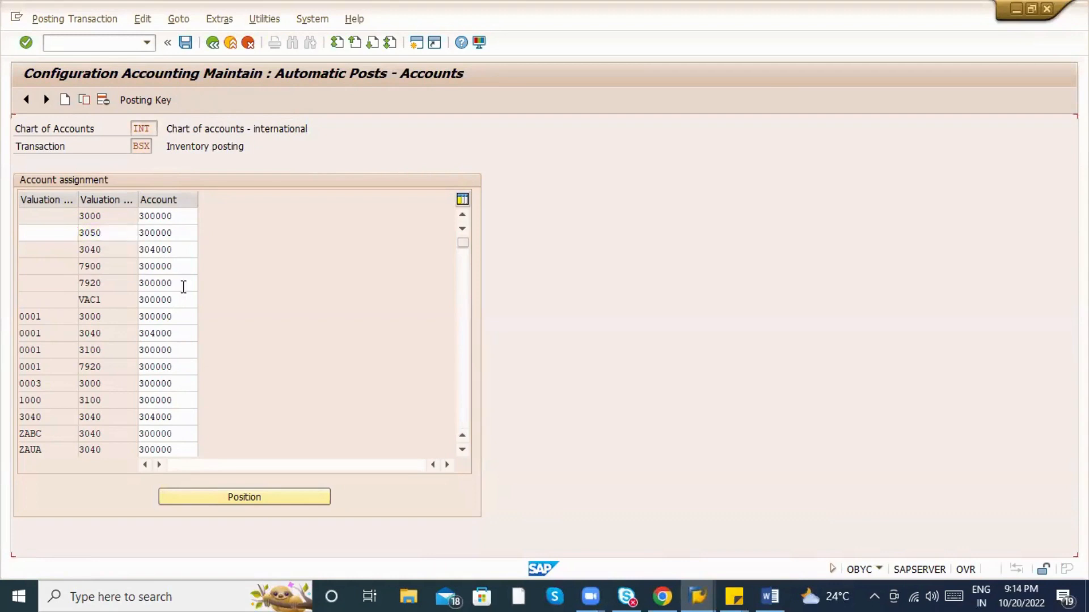
key("ctrl+s")
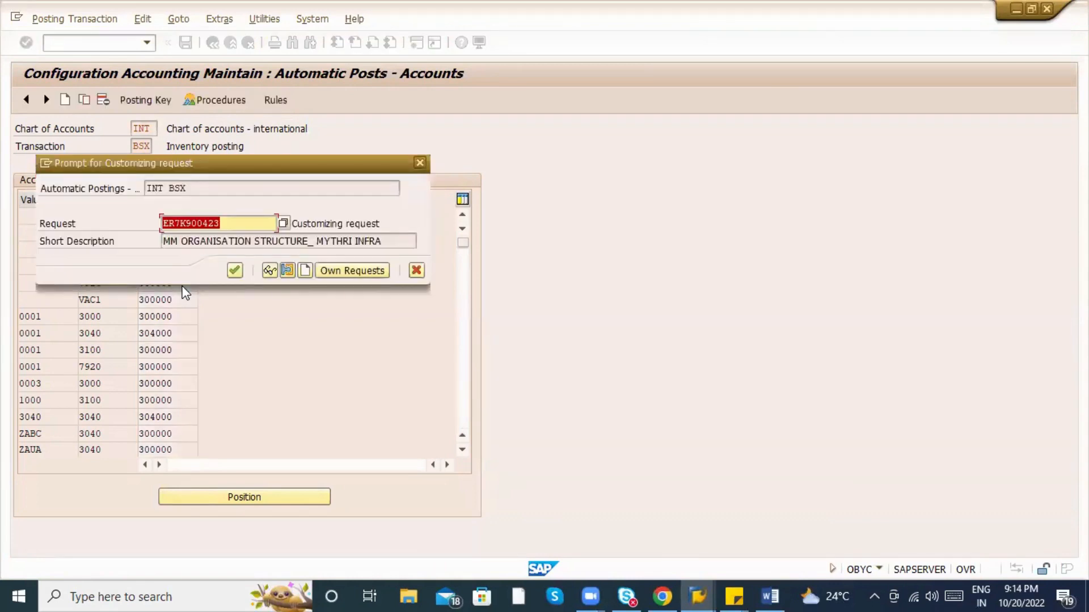
key("Return")
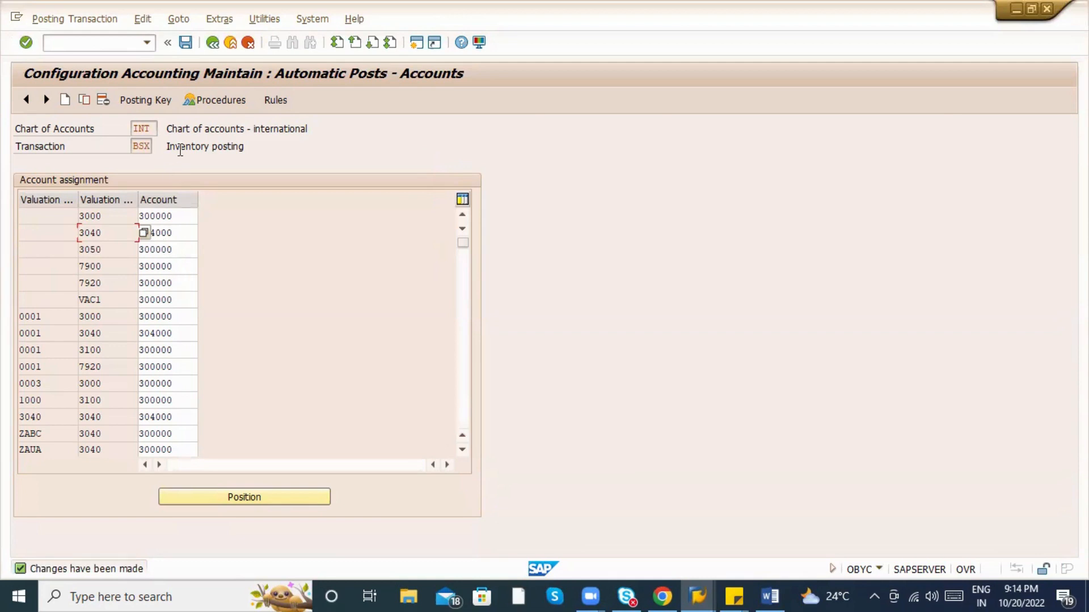
Leave the BSX accounts, return to the goods receipt, close its message log and post the document.
left_click(213, 43)
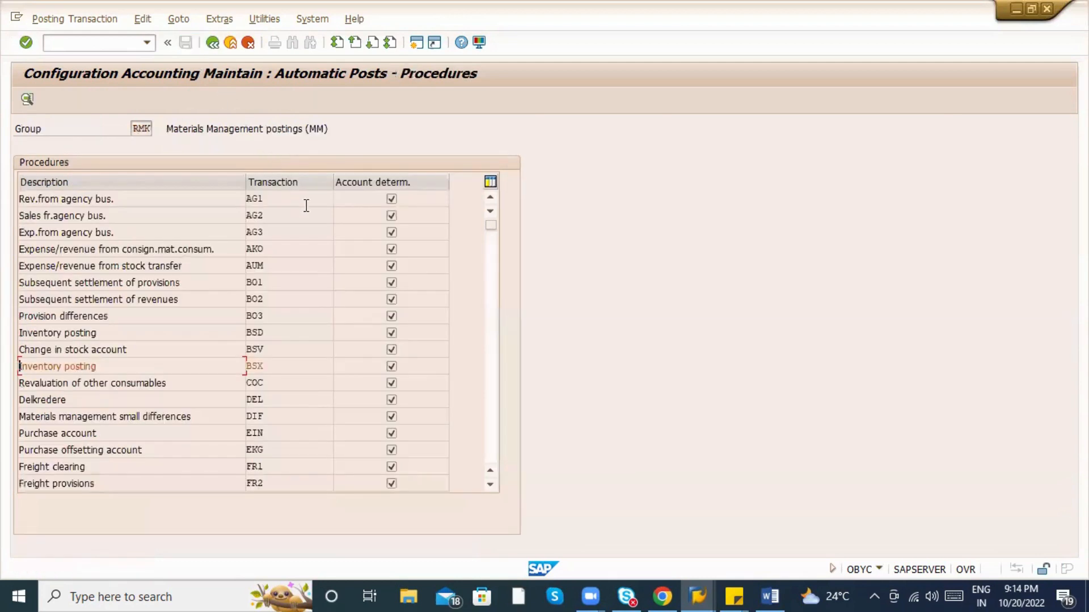
key("alt+Tab")
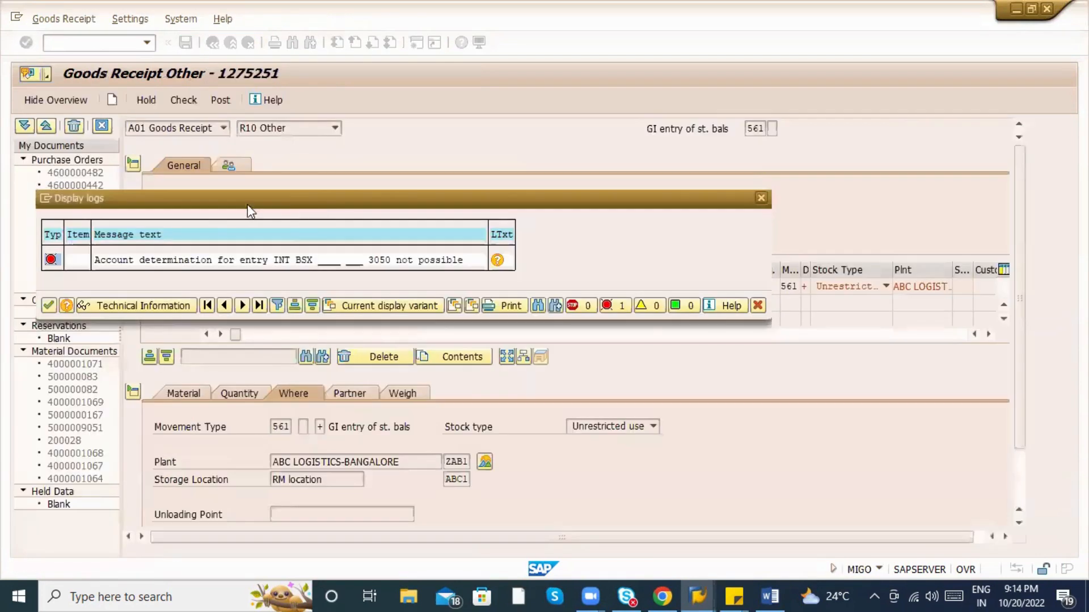
left_click(44, 302)
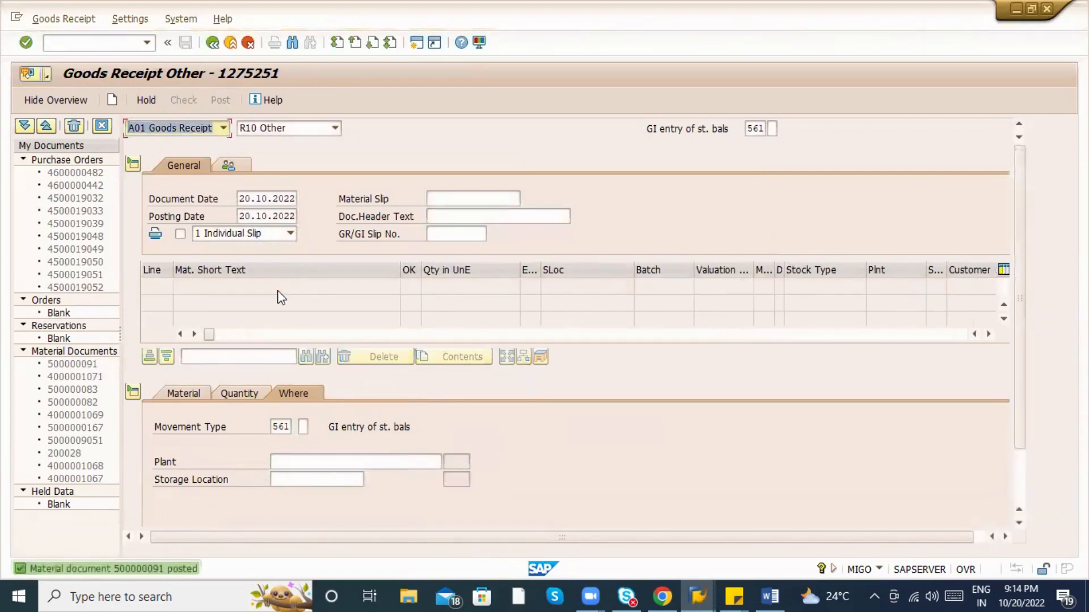
Copy Raw Material 1's number 50066008 from the purchase order's component overview and enter it as the goods receipt's material.
key("alt+Tab")
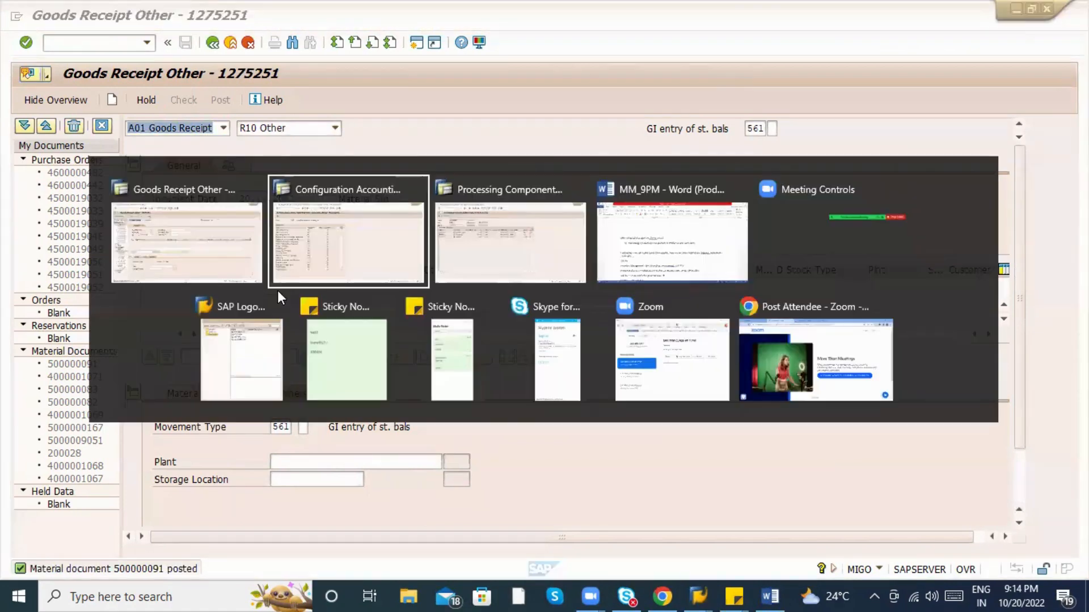
key("alt+Tab")
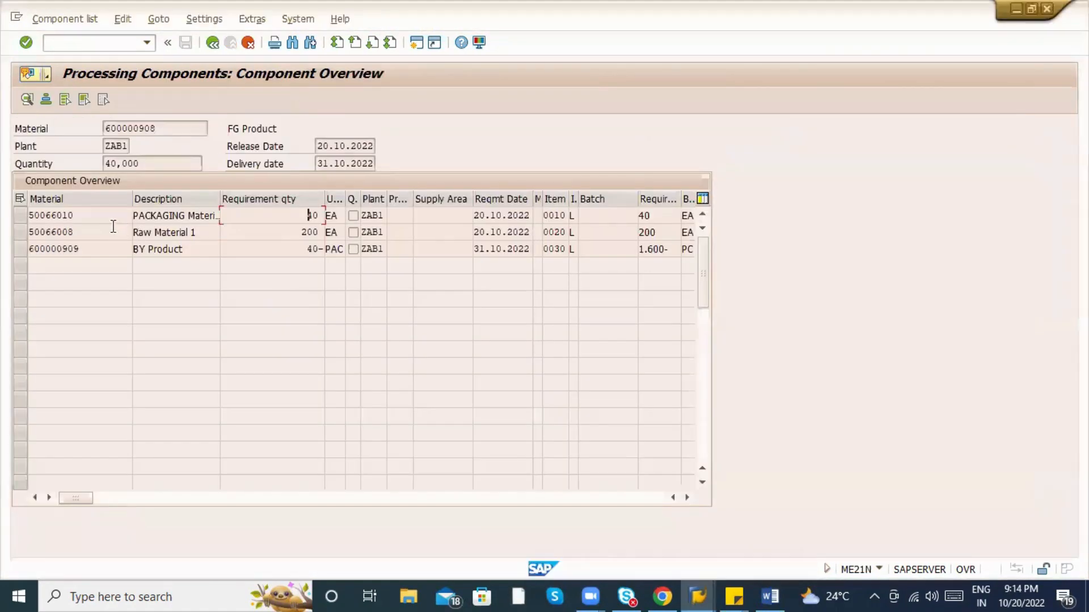
left_click_drag(113, 232, 19, 233)
key("ctrl+c")
key("alt+Tab")
left_click(213, 397)
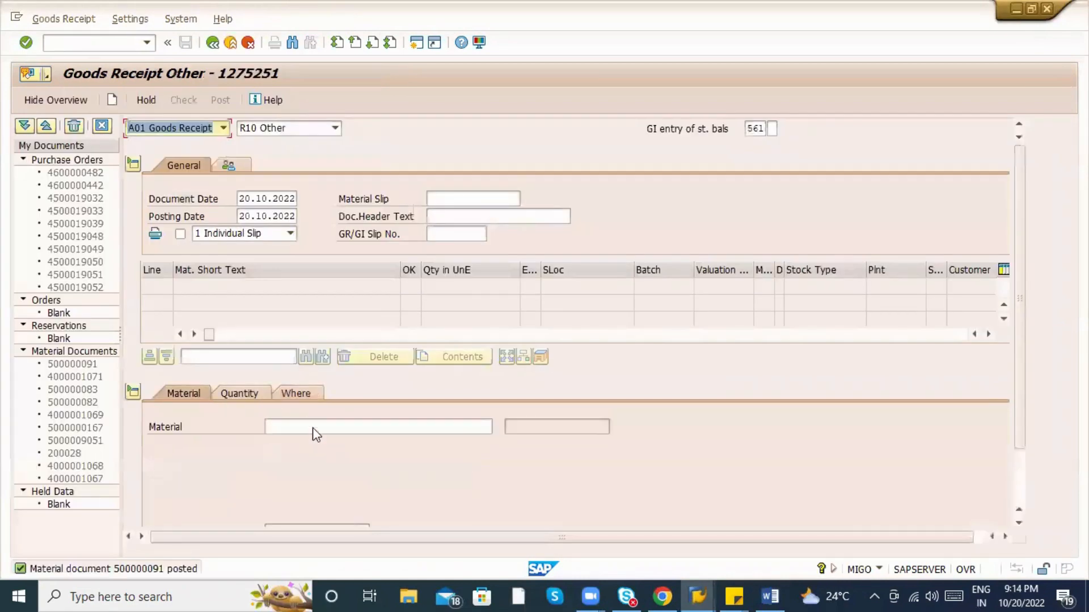
left_click(311, 428)
key("ctrl+v")
key("Return")
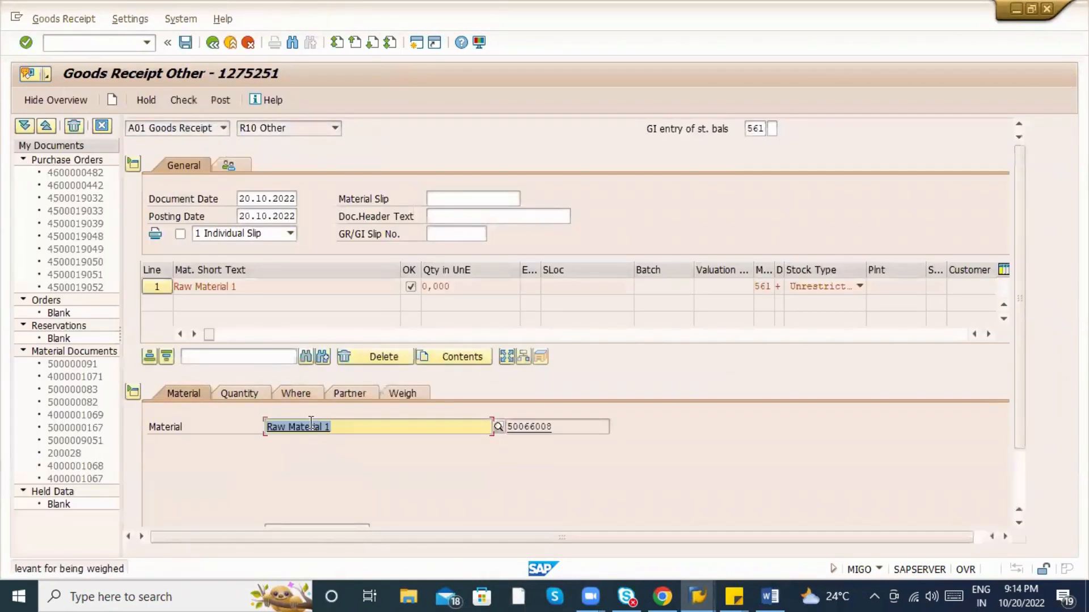
Set the quantity of Raw Material 1 to 1000 and its external amount in local currency to 10000.
left_click(250, 393)
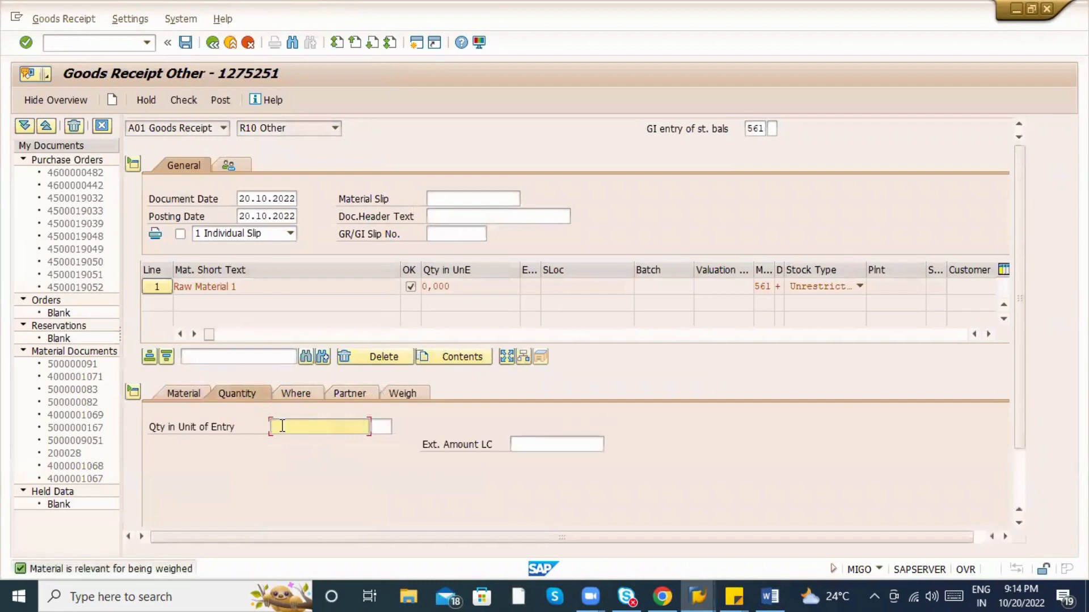
type("40")
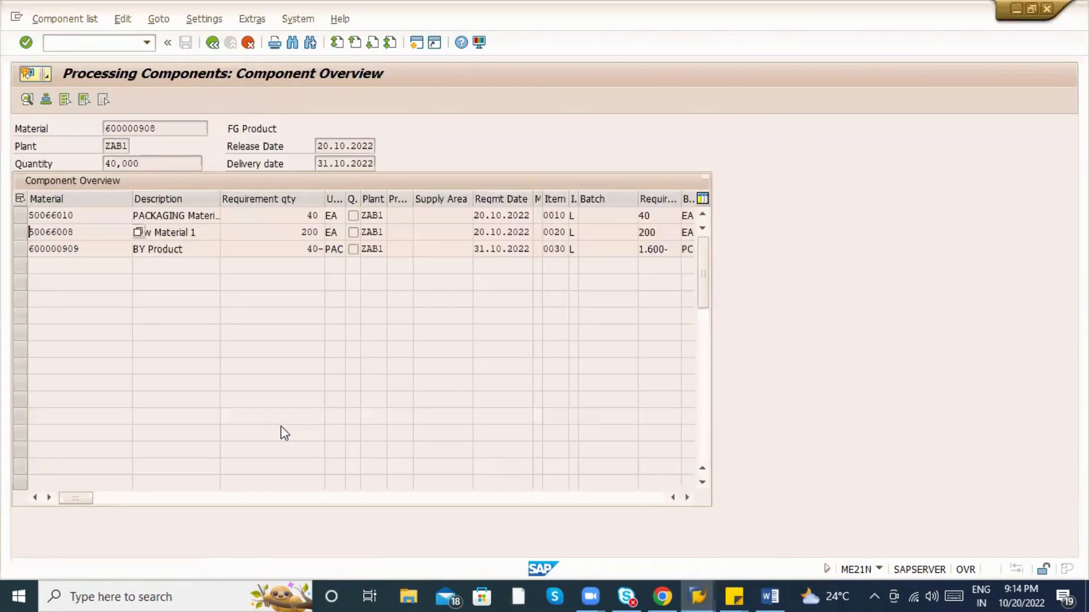
type("1000")
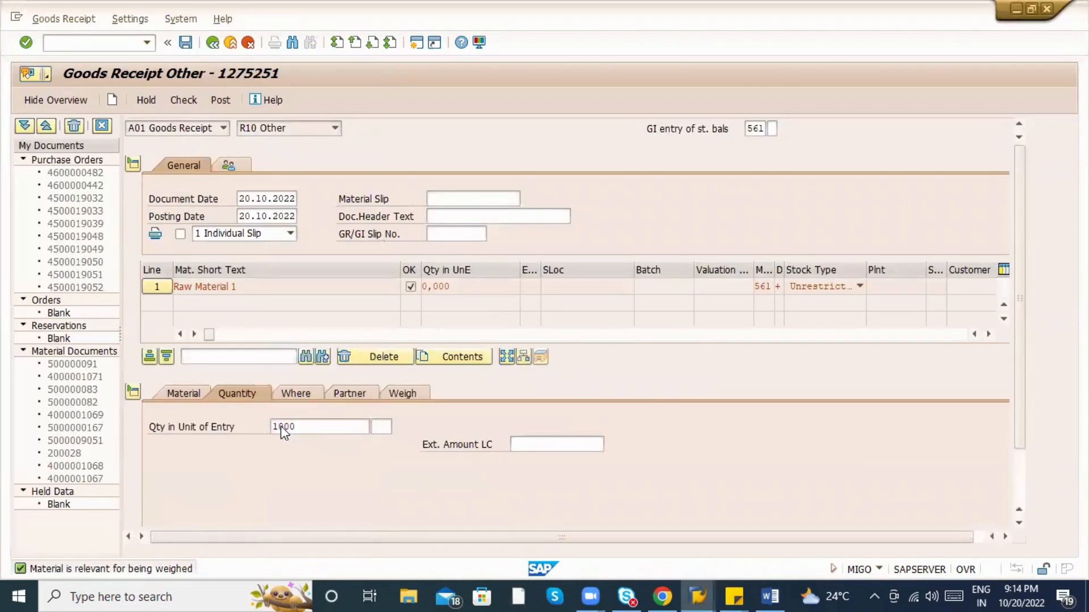
key("Return")
left_click(561, 445)
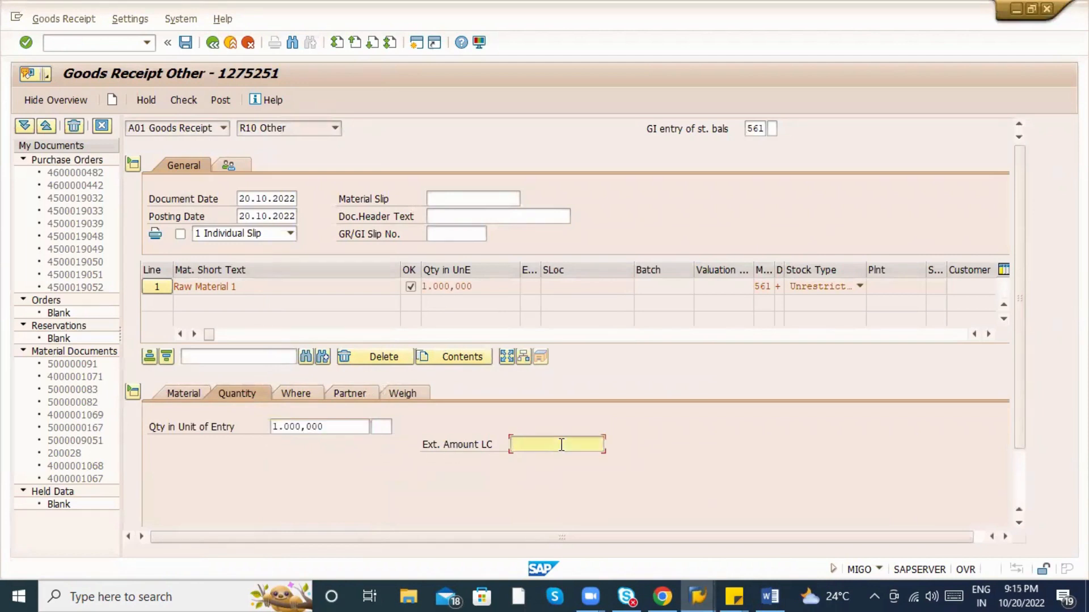
type("10000")
key("Return")
Assign plant ZAB1 and storage location ABC1 to the Raw Material 1 item, and check the document.
left_click(309, 397)
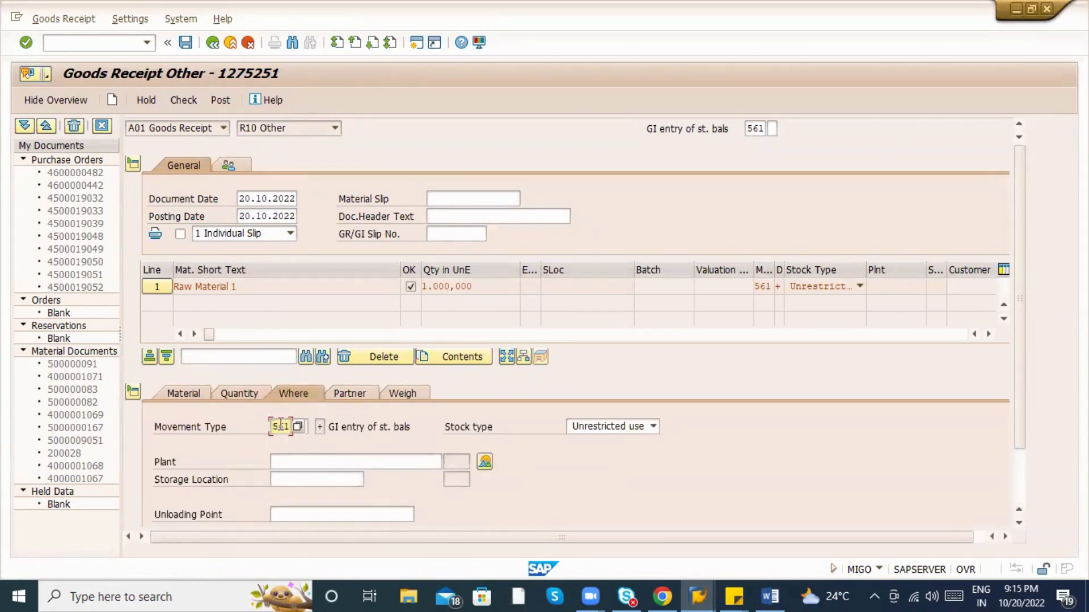
left_click(291, 460)
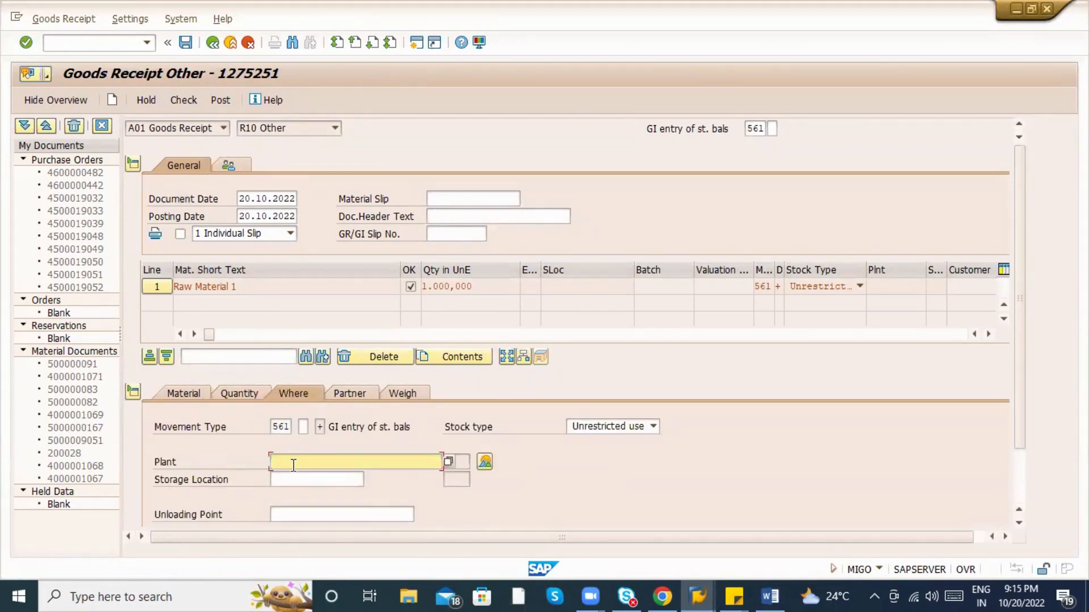
type("zab1")
left_click(294, 479)
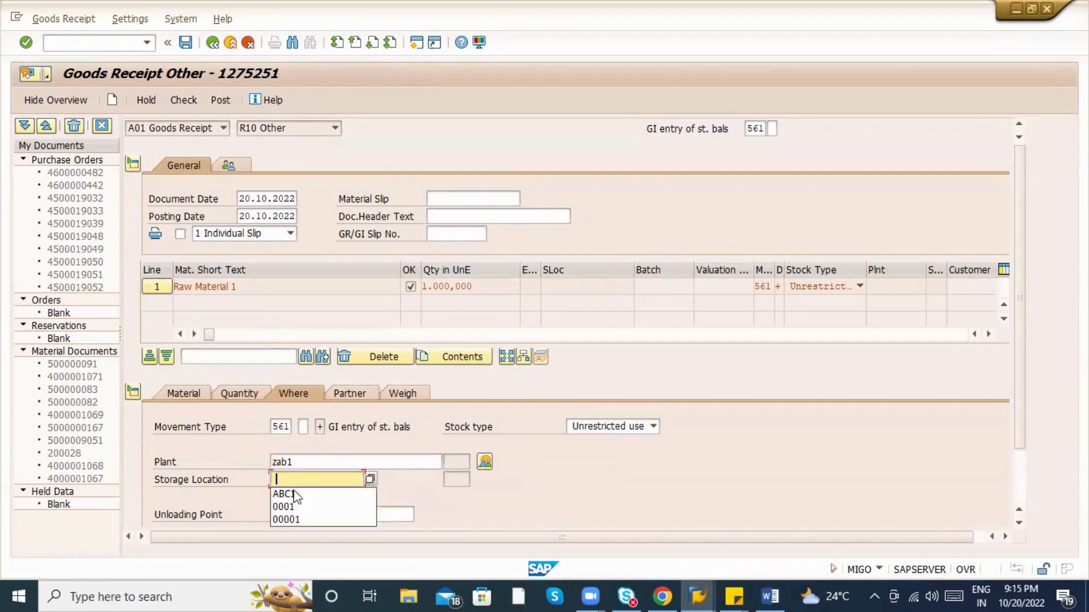
left_click(294, 494)
key("Return")
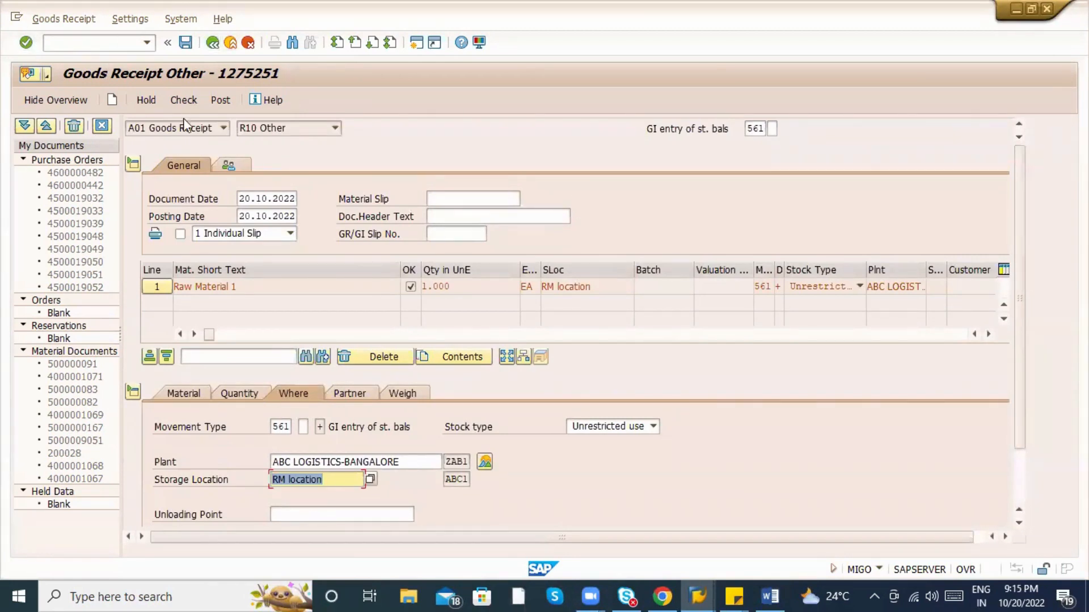
left_click(183, 101)
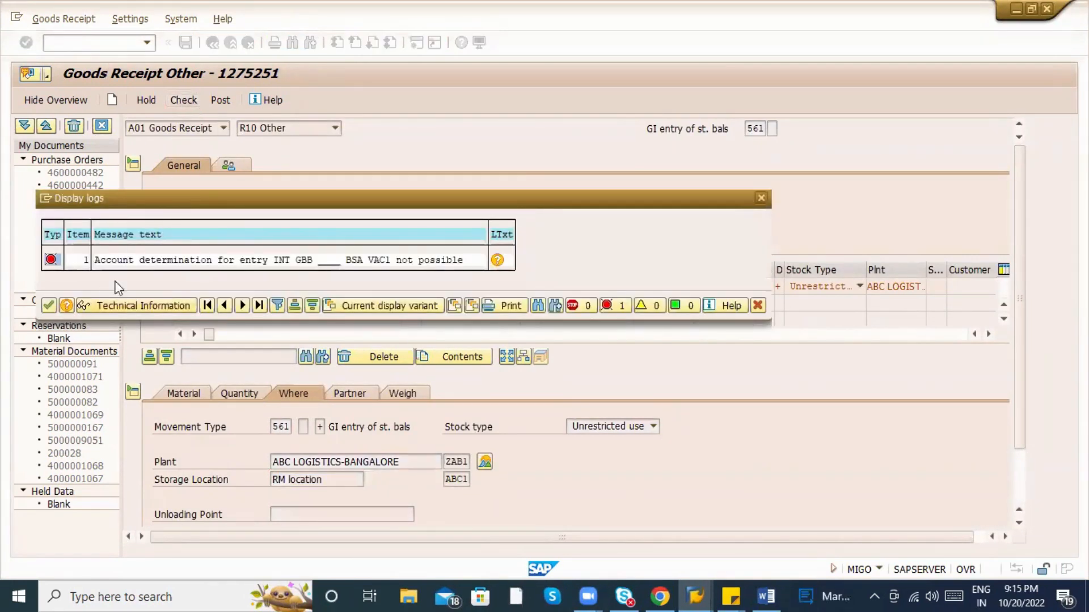
Open the account assignments of procedure GBB in the OBYC session and compare them with the goods receipt's log message.
key("alt+Tab")
key("alt+Tab")
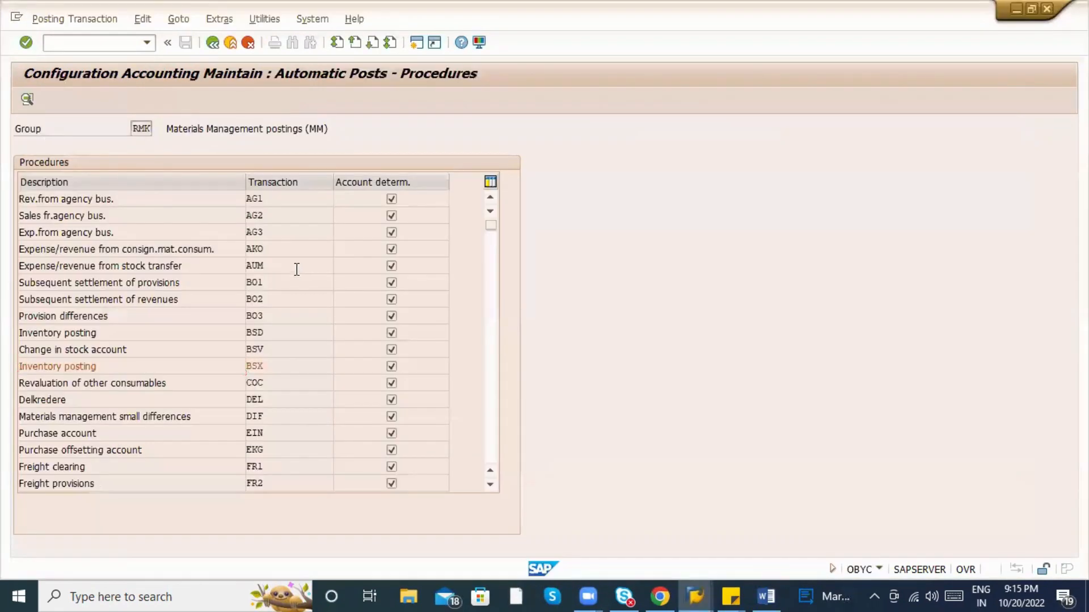
key("alt+Tab")
key("alt+Tab")
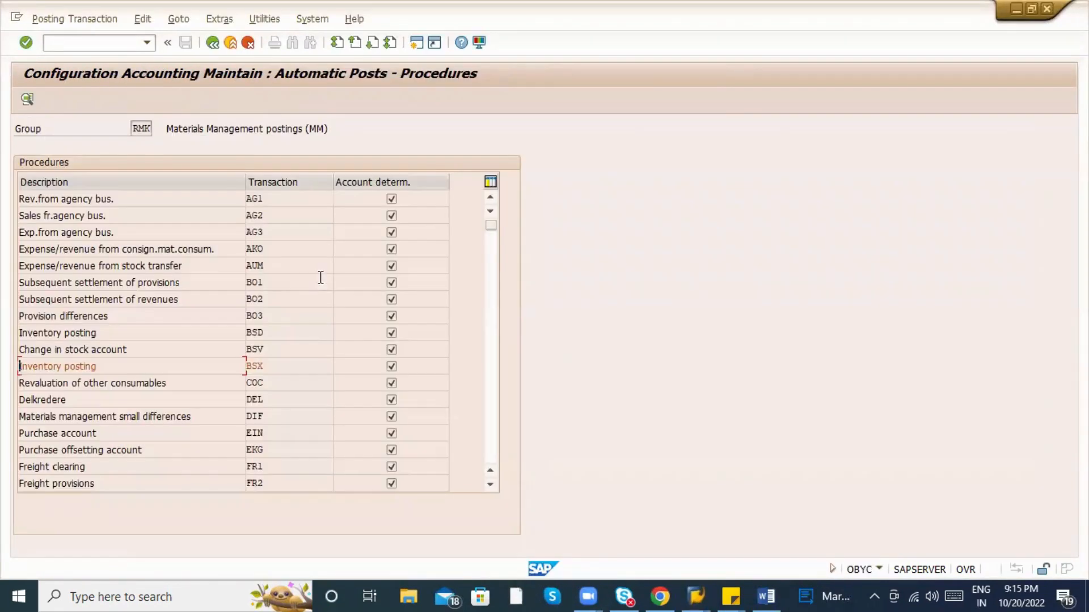
scroll(295, 307, "down", 2)
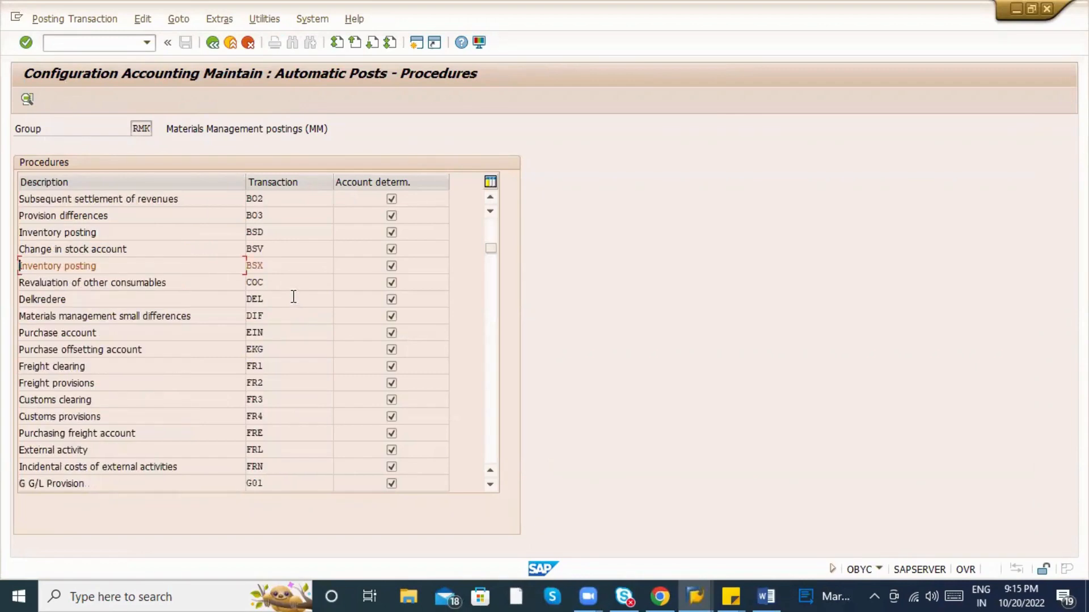
scroll(294, 296, "down", 1)
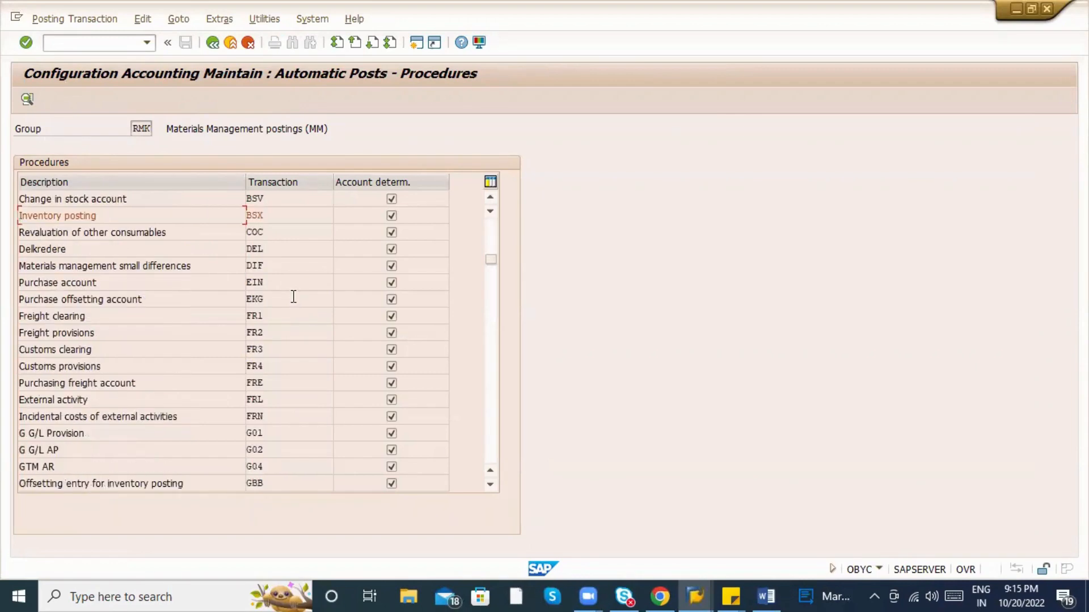
double_click(220, 483)
key("alt+Tab")
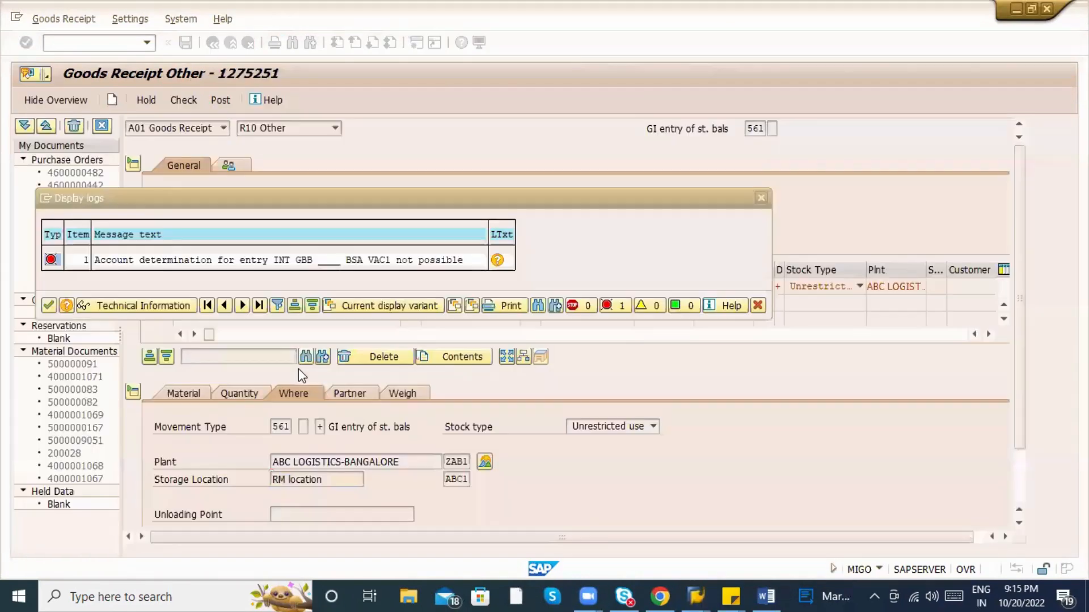
key("alt+Tab")
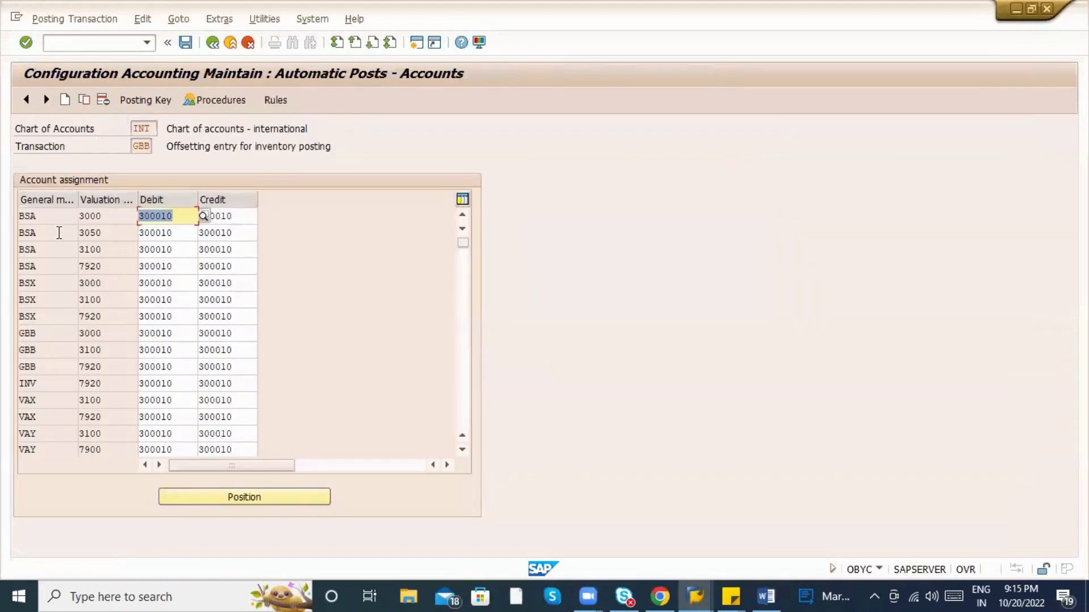
Copy the GBB entry BSA 3000 as valuation class VAC1 and save it to the proposed customizing request.
left_click(55, 219)
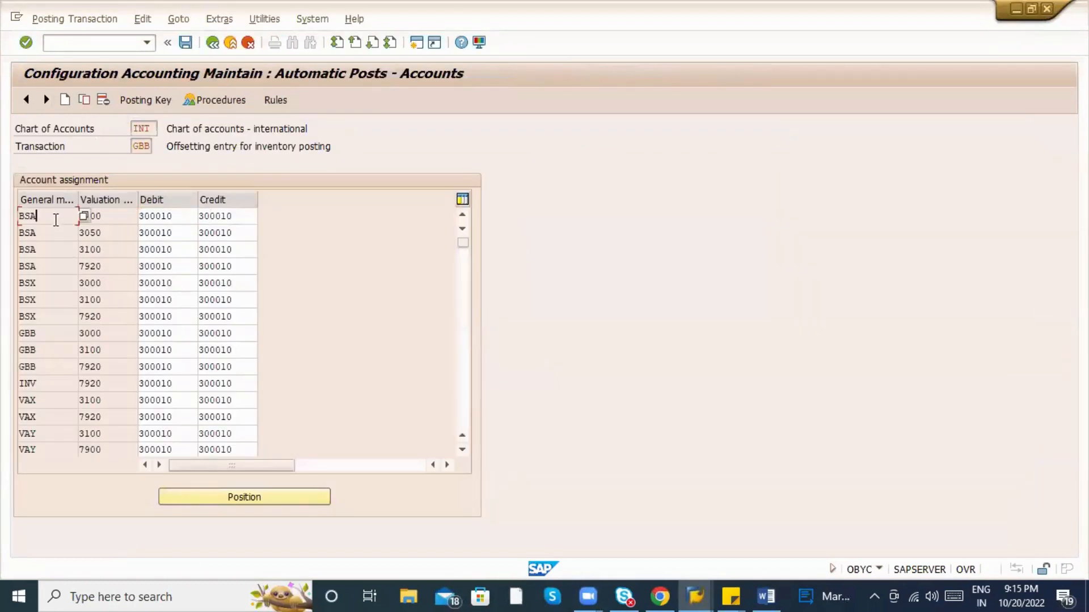
left_click(84, 100)
type("V")
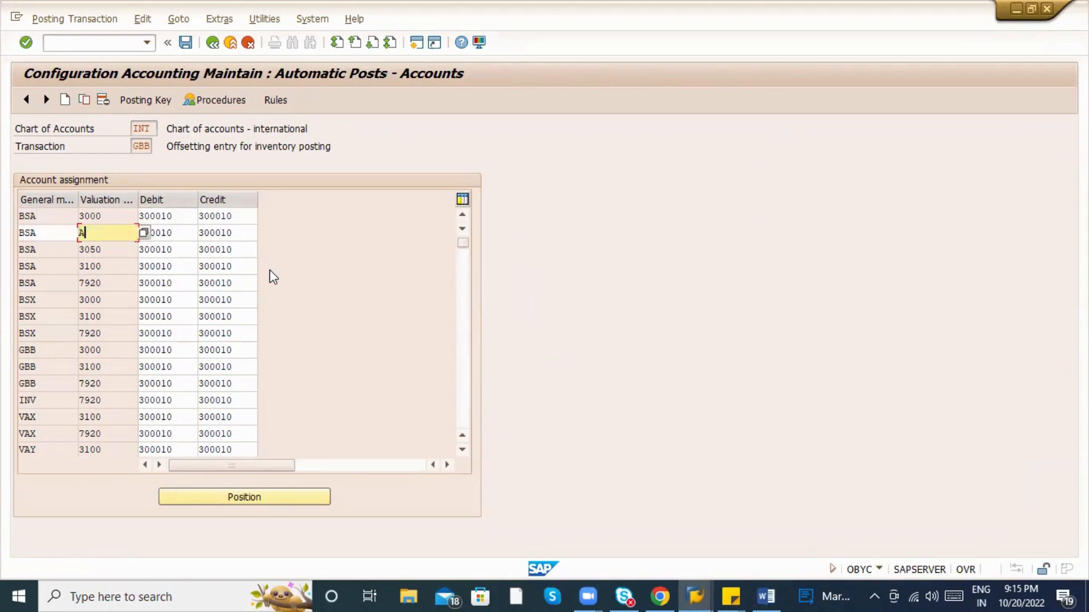
type("AC1")
key("Return")
key("ctrl+s")
key("Return")
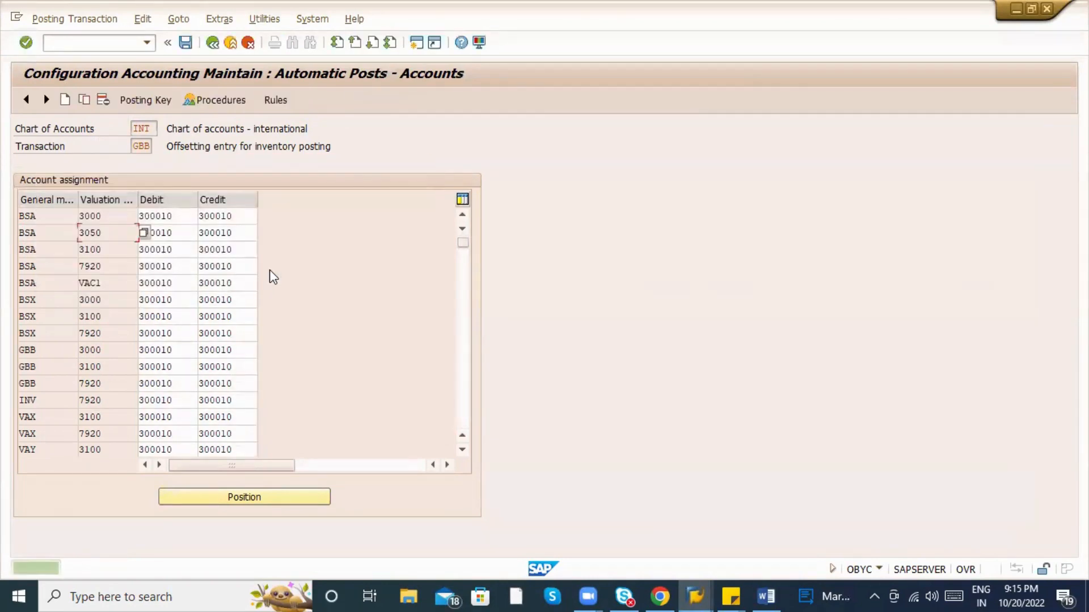
Return to the goods receipt for Raw Material 1, close its message log and post the document.
key("alt+Tab")
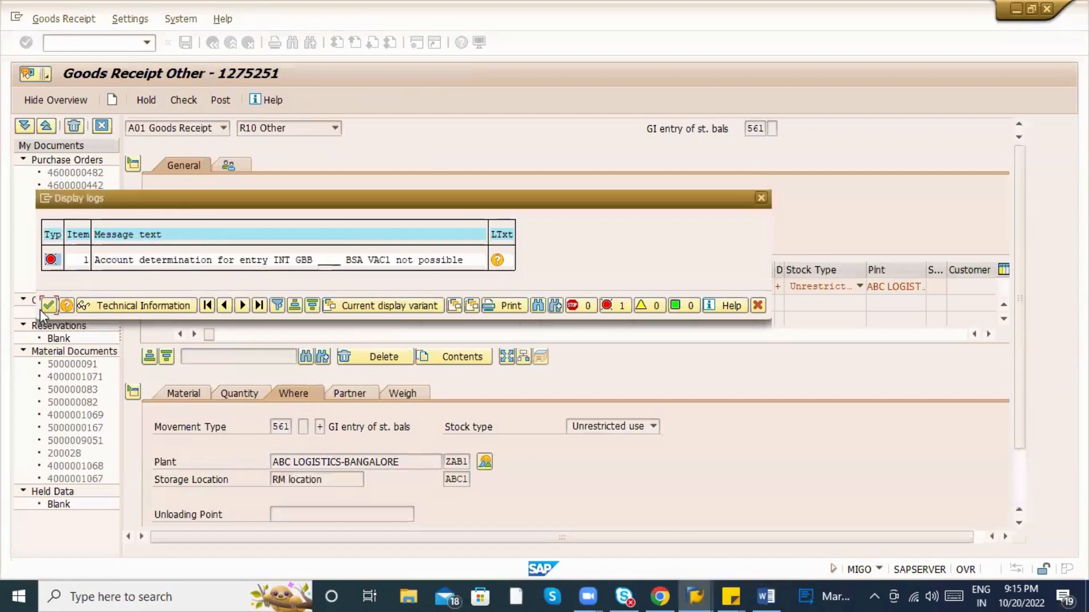
left_click(48, 305)
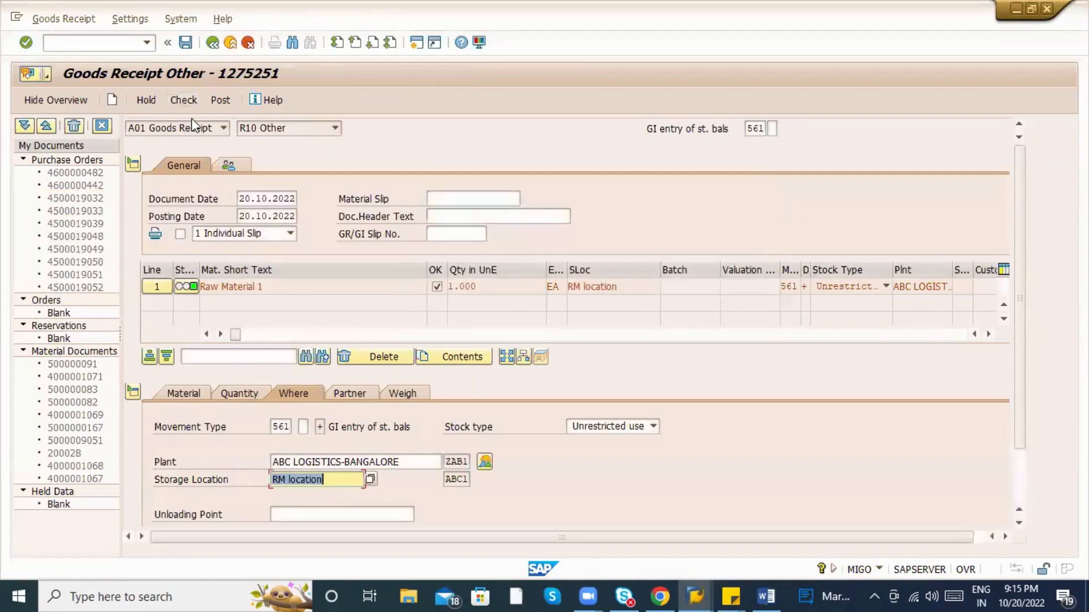
left_click(219, 102)
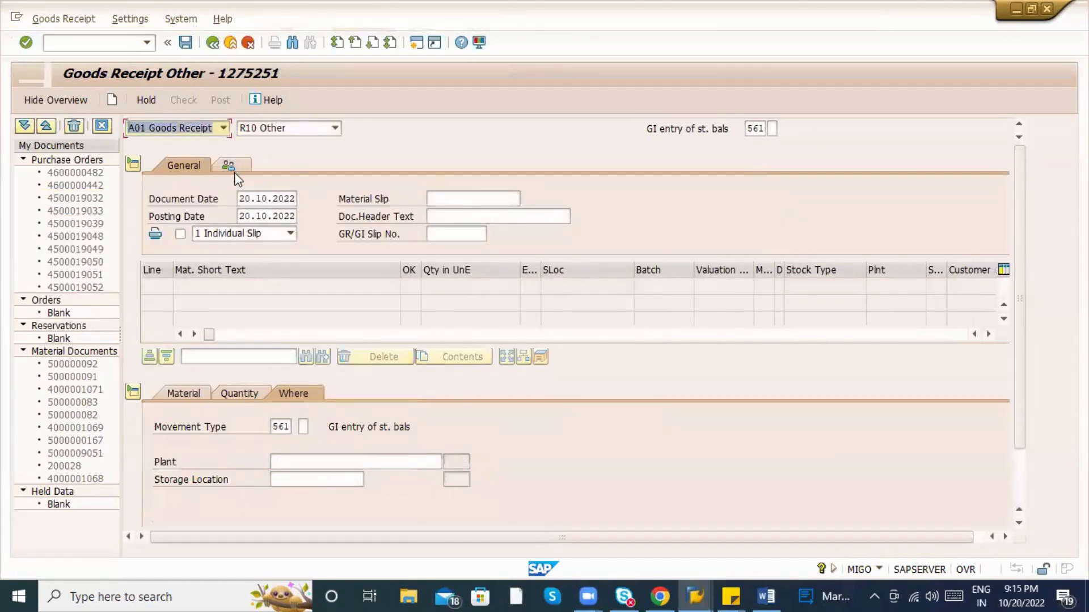
Display the just-posted material document in MIGO, and open the stock overview MMBE in a new session.
scroll(234, 322, "down", 1)
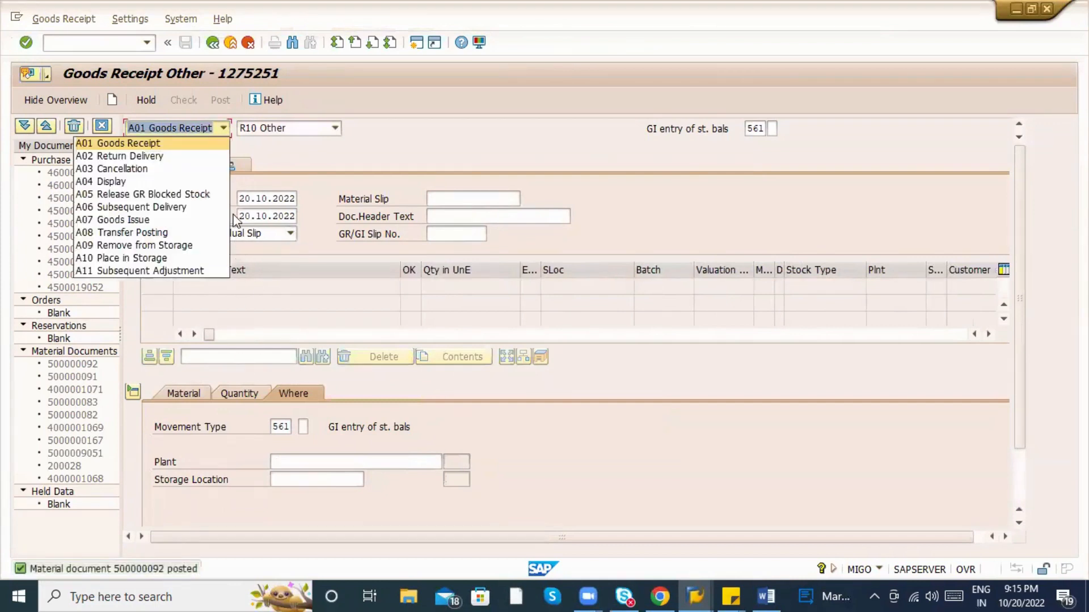
left_click(168, 181)
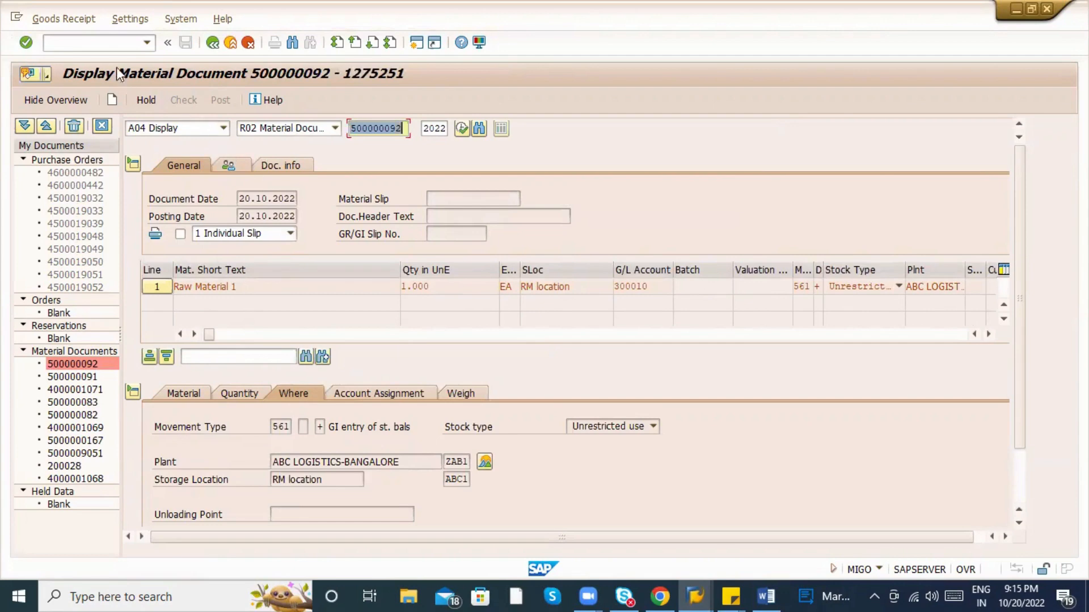
left_click(89, 44)
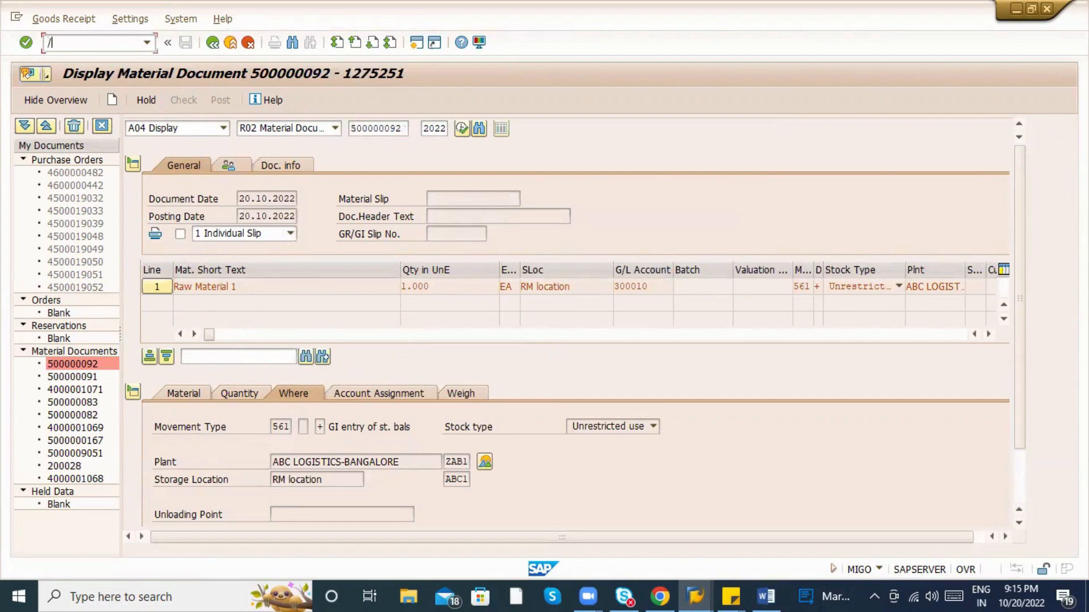
type("/ommbe")
key("Return")
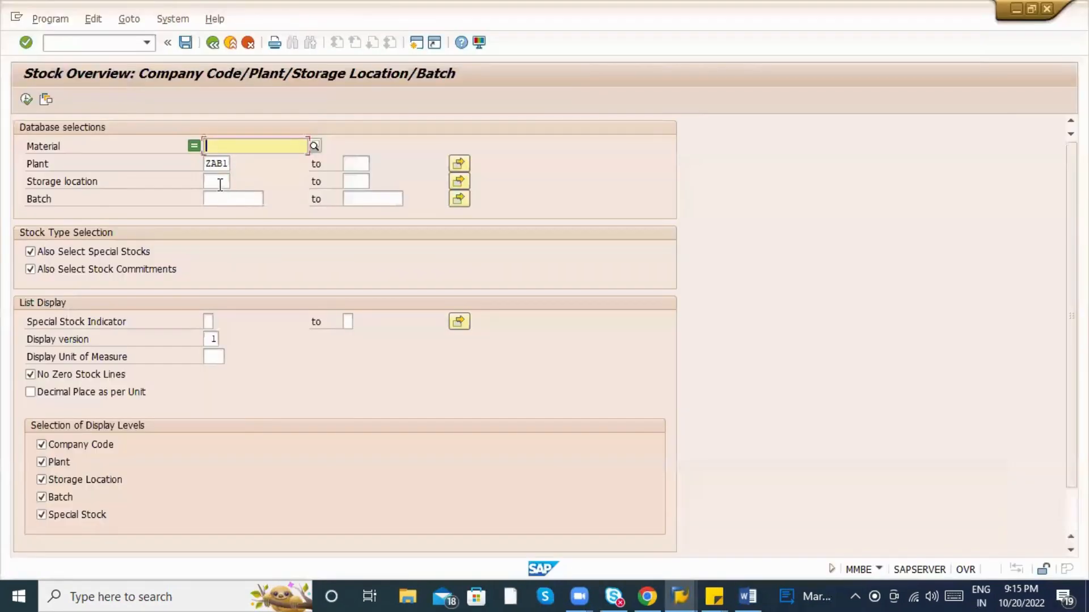
Leave the GBB account assignments in the OBYC session and close the material document display in the MIGO session.
key("alt+Tab")
key("alt+Tab")
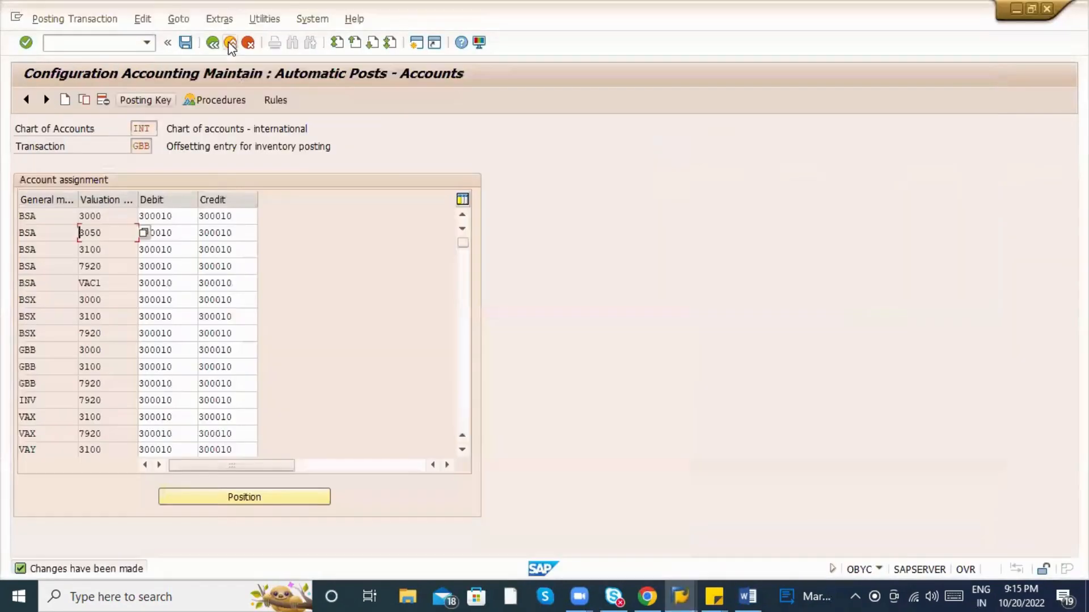
left_click(229, 42)
key("alt+Tab")
key("alt+Tab")
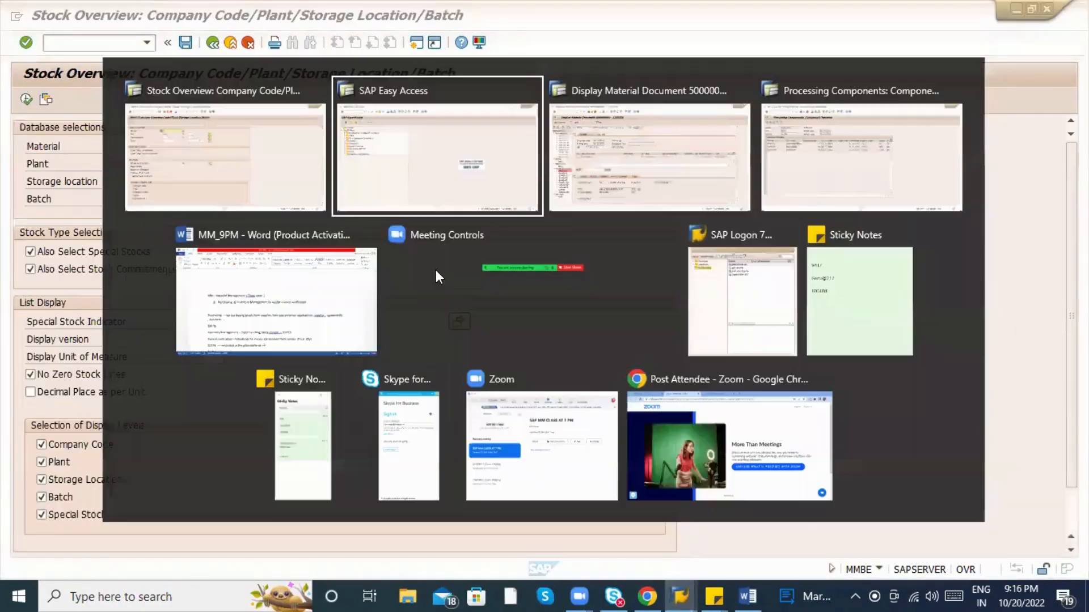
key("alt+Tab")
left_click(230, 42)
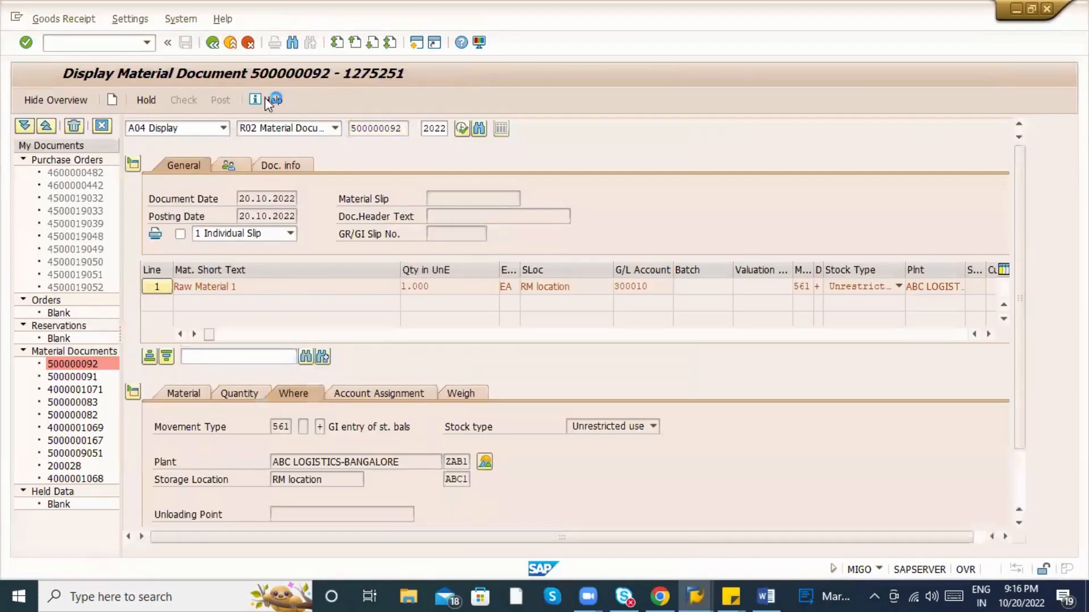
Copy packaging material number 50066010 from the component overview and check its stock in plant ZAB1 with the stock overview.
key("alt+Tab")
key("alt+Tab")
key("alt+Tab")
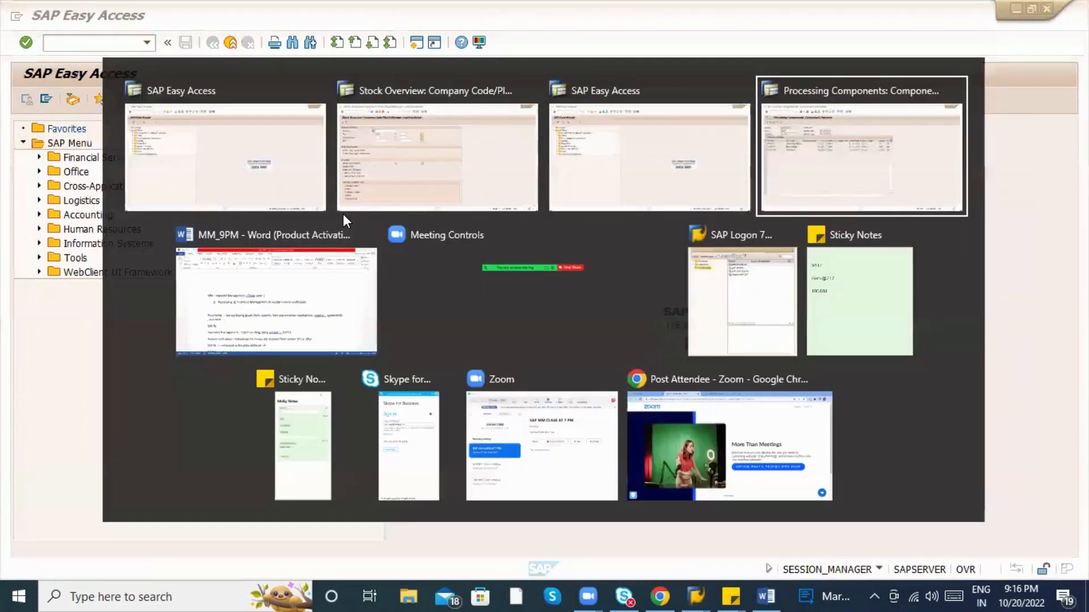
left_click_drag(88, 217, 2, 227)
key("ctrl+c")
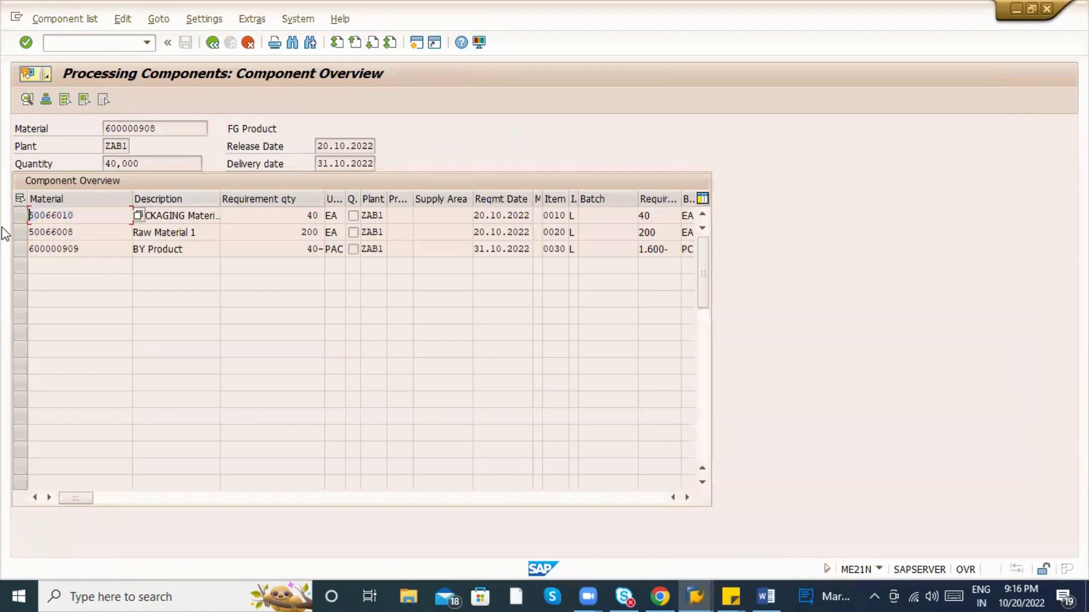
key("alt+Tab")
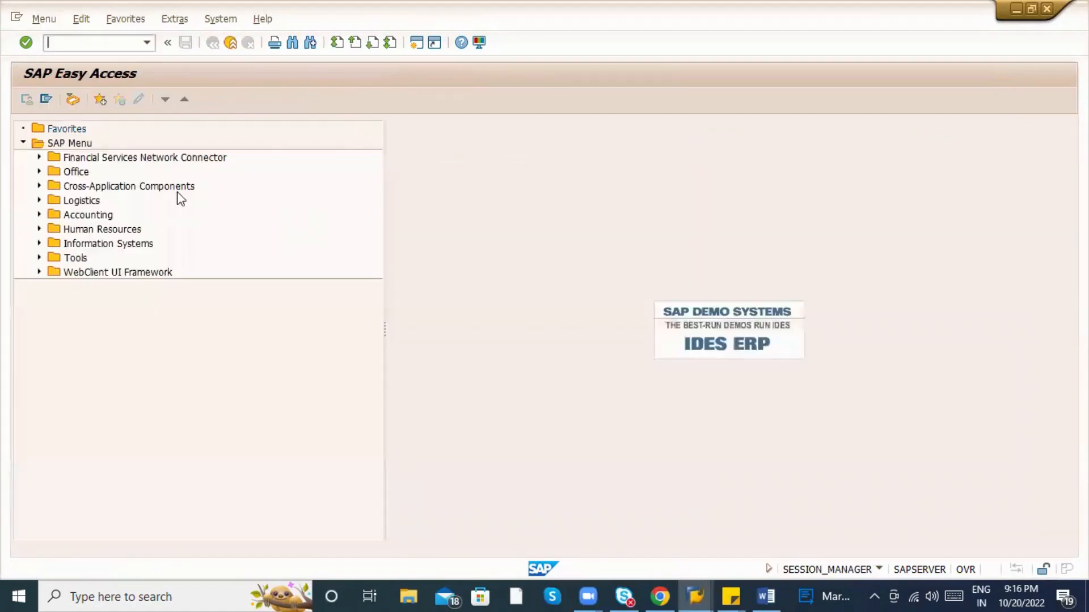
key("alt+Tab")
key("alt+Tab")
key("alt+Tab")
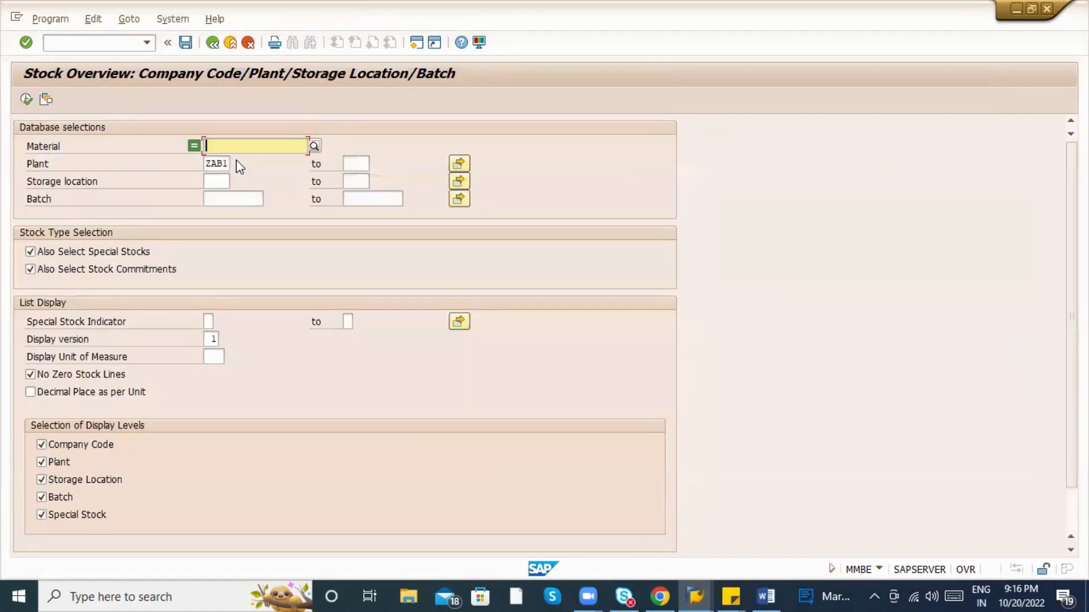
key("ctrl+v")
left_click(26, 99)
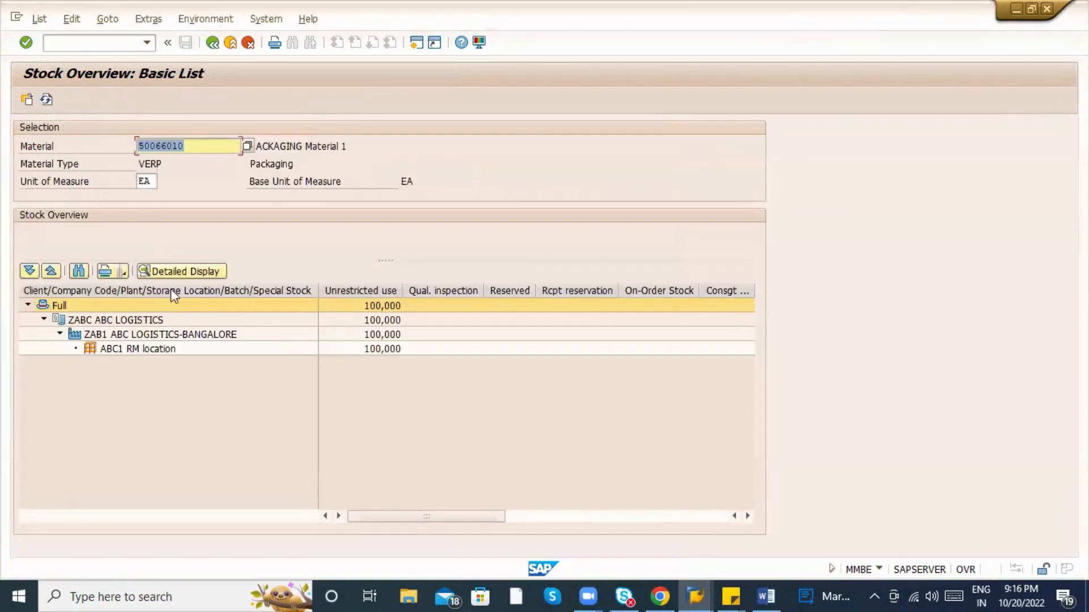
left_click(380, 353)
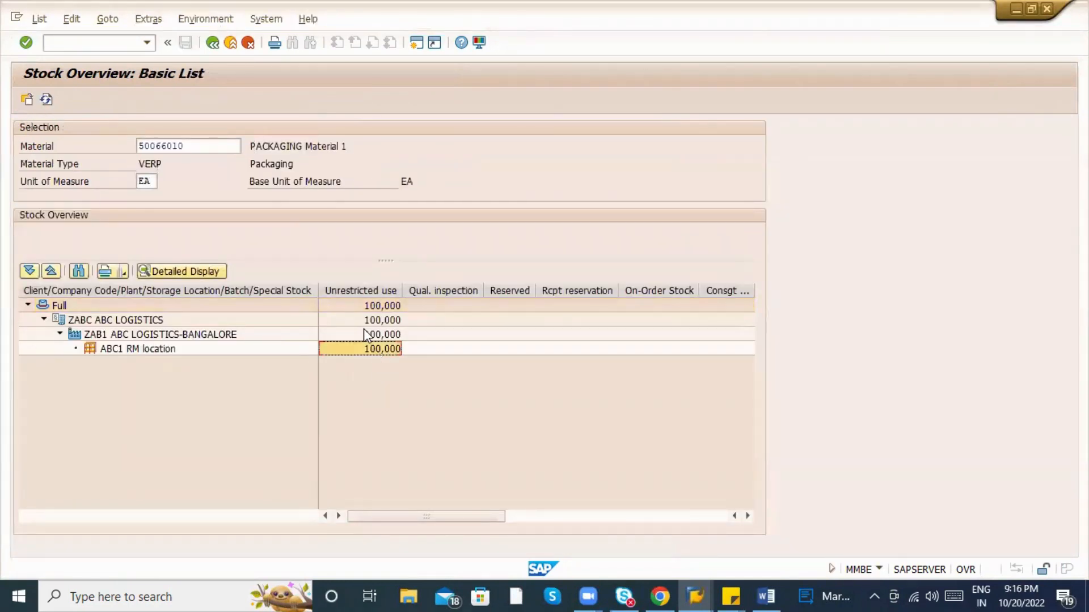
Copy Raw Material 1's number 50066008 from the component overview and check its stock in plant ZAB1.
key("alt+Tab")
key("Tab")
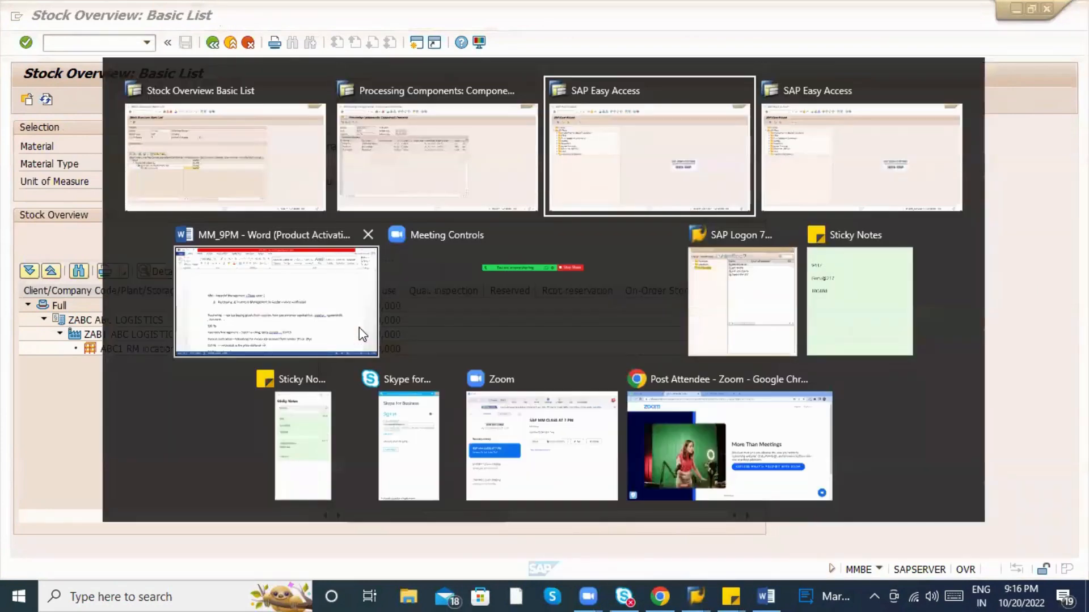
key("shift+Tab")
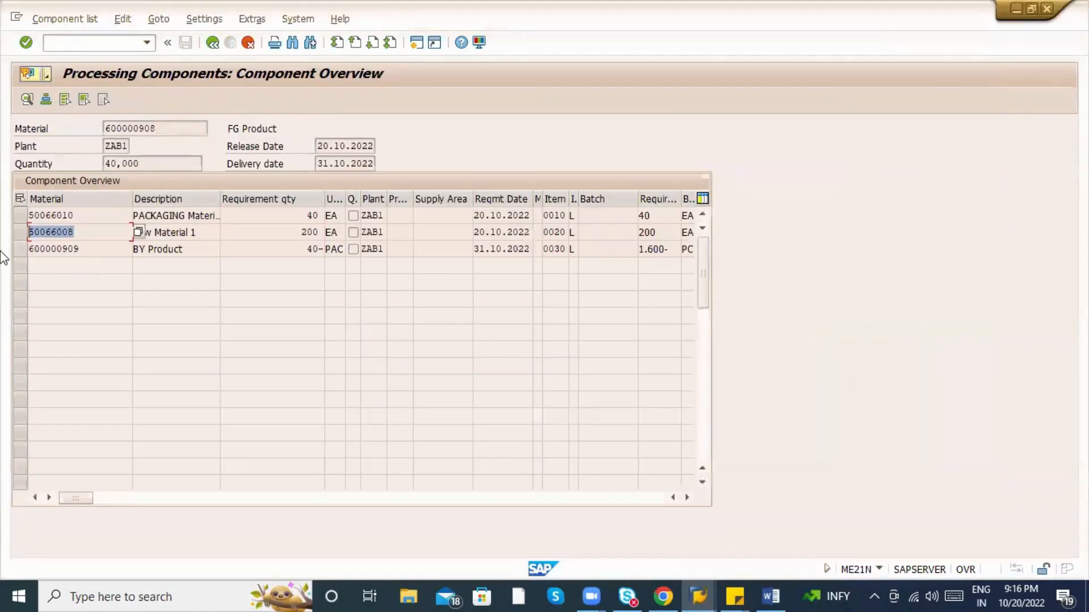
key("alt+Tab")
left_click(213, 43)
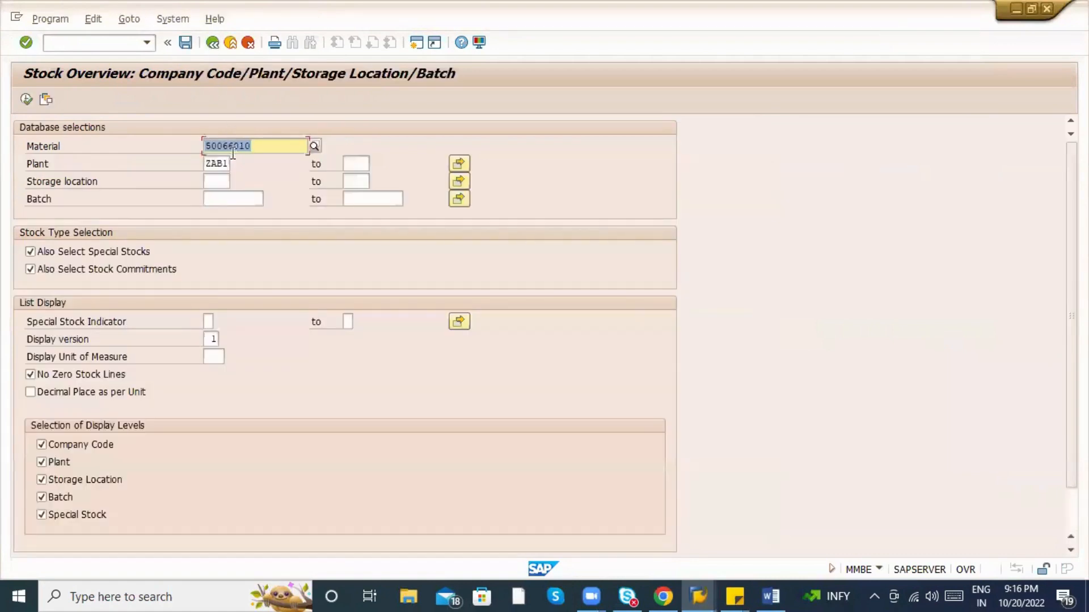
key("ctrl+v")
left_click(26, 100)
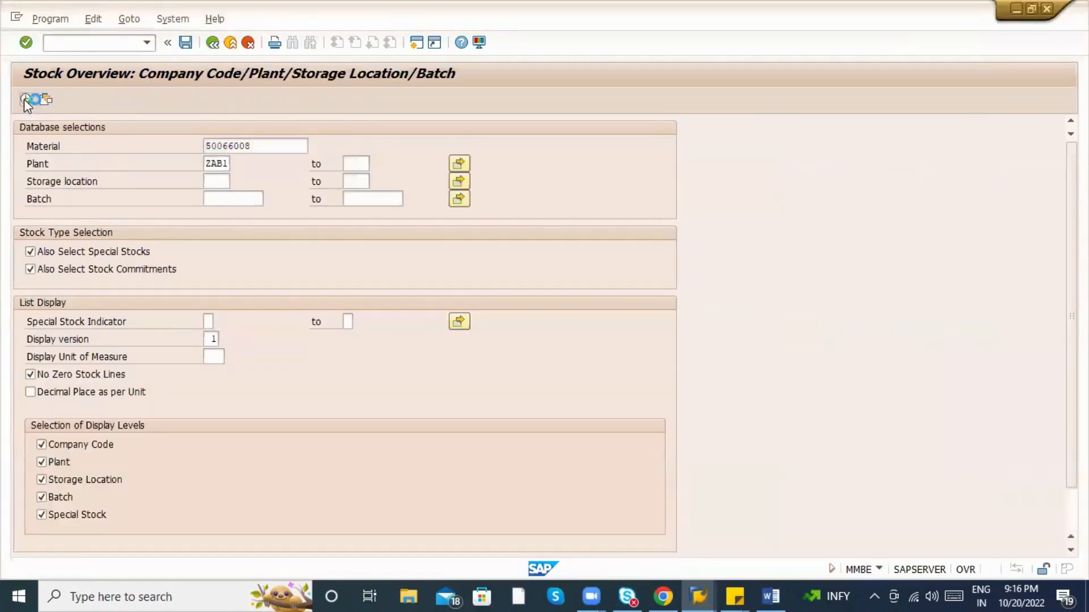
left_click(383, 350)
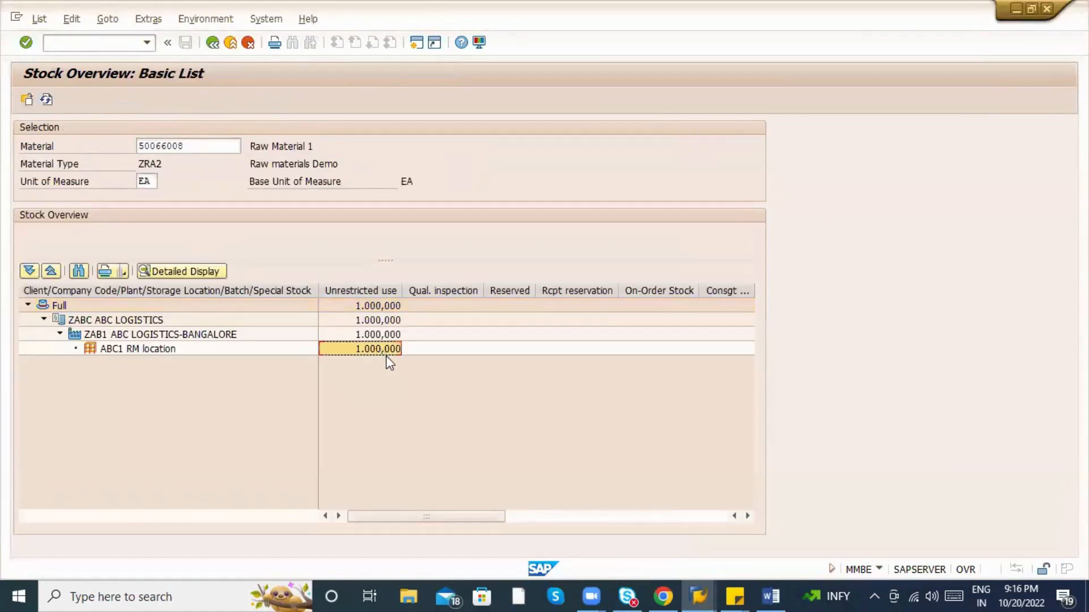
Leave the stock overview and select the packaging material and Raw Material 1 rows in the component overview.
left_click(230, 43)
key("alt+Tab")
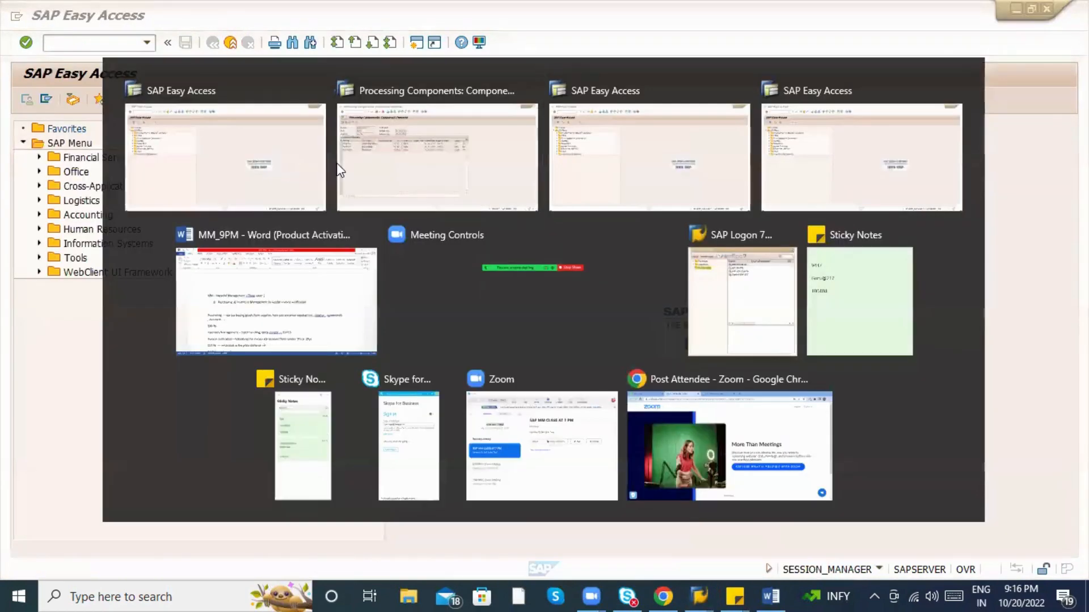
left_click(21, 219)
left_click(20, 235)
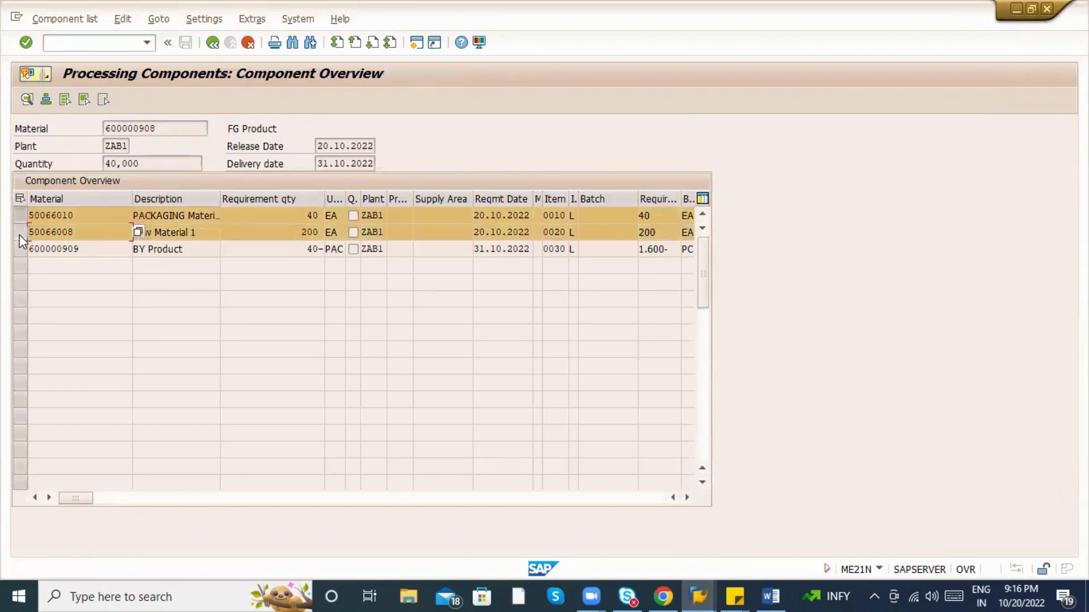
Switch to the MM_9PM notes in Word and find the subcontracting Process Steps section.
key("alt+Tab")
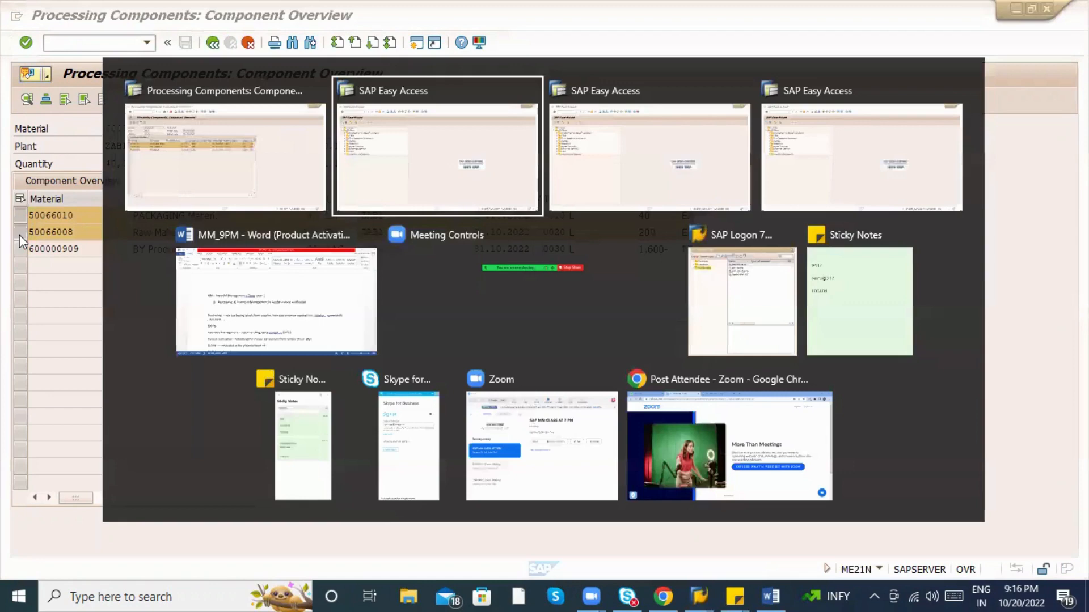
key("Escape")
key("alt+Tab")
key("alt+Tab")
key("alt+Tab")
key("alt+Tab")
key("alt+Tab")
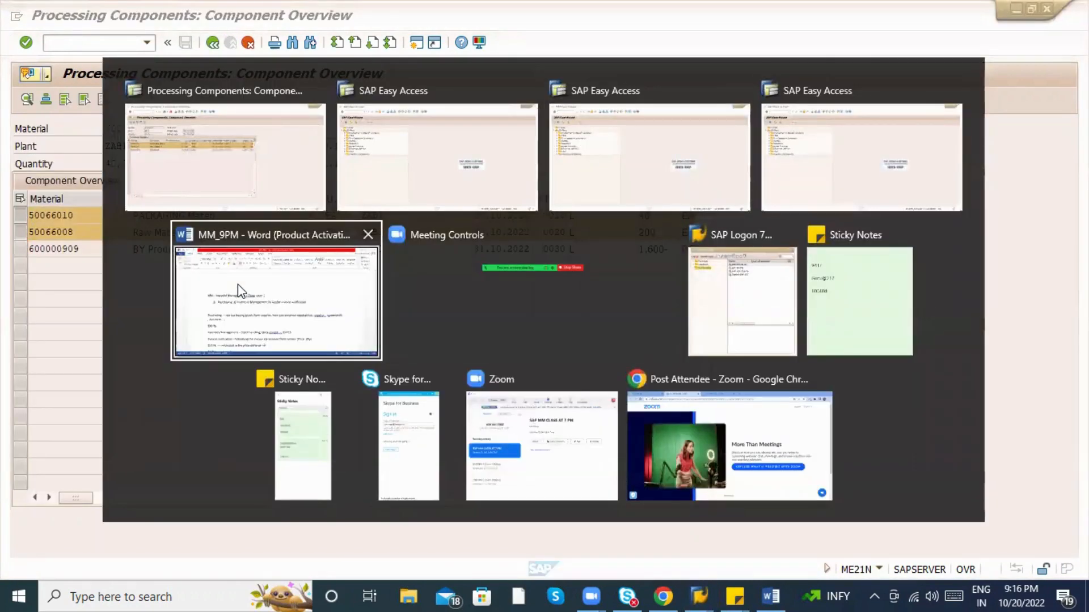
left_click(240, 290)
scroll(318, 402, "down", 10)
scroll(318, 402, "down", 15)
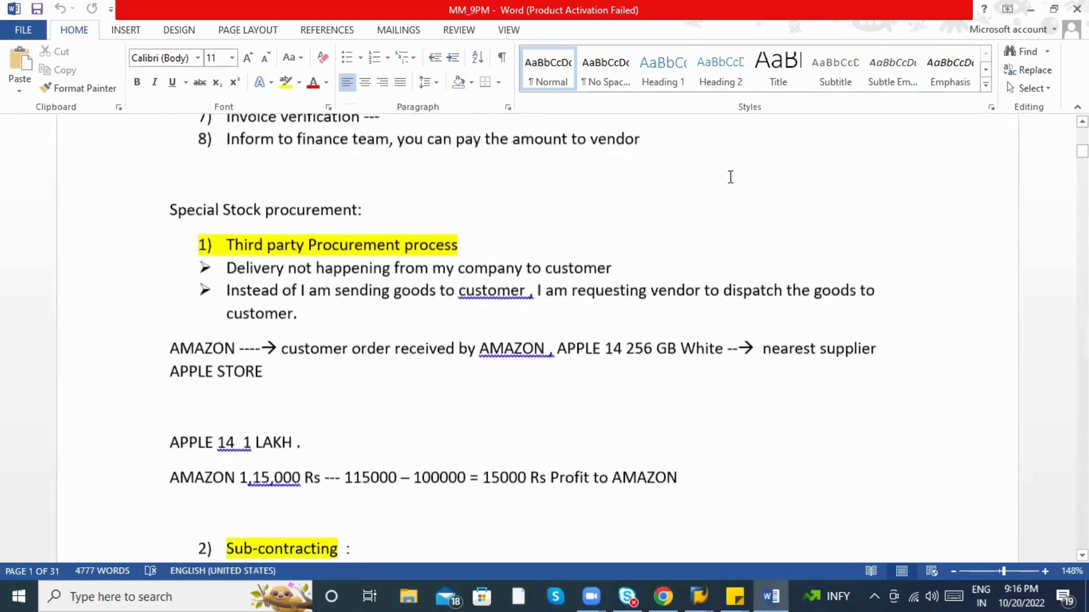
scroll(533, 341, "down", 10)
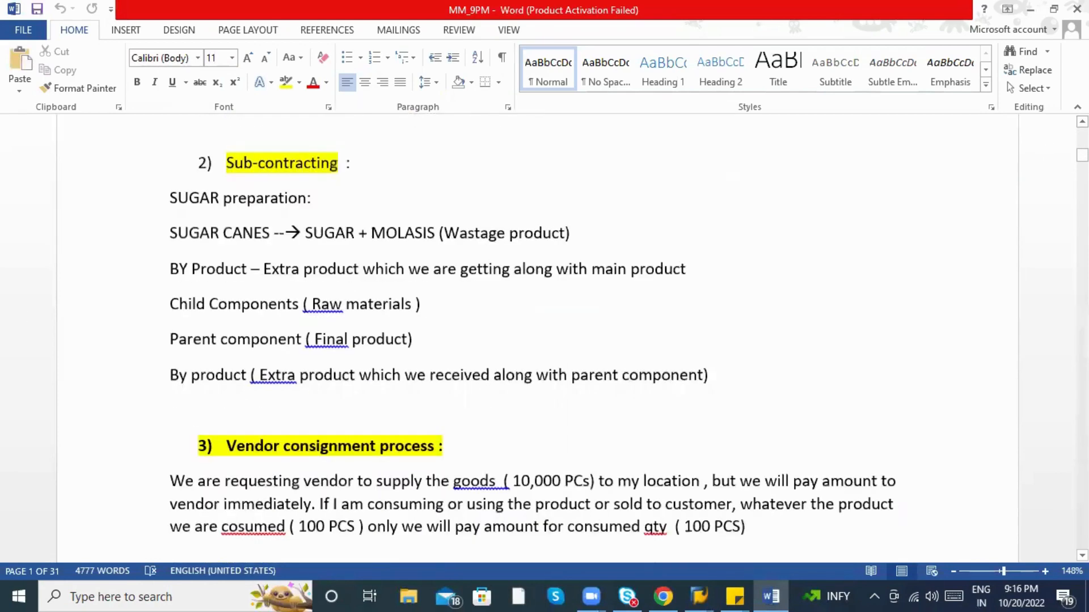
scroll(532, 341, "down", 10)
left_click_drag(1082, 165, 1081, 526)
scroll(462, 182, "up", 1)
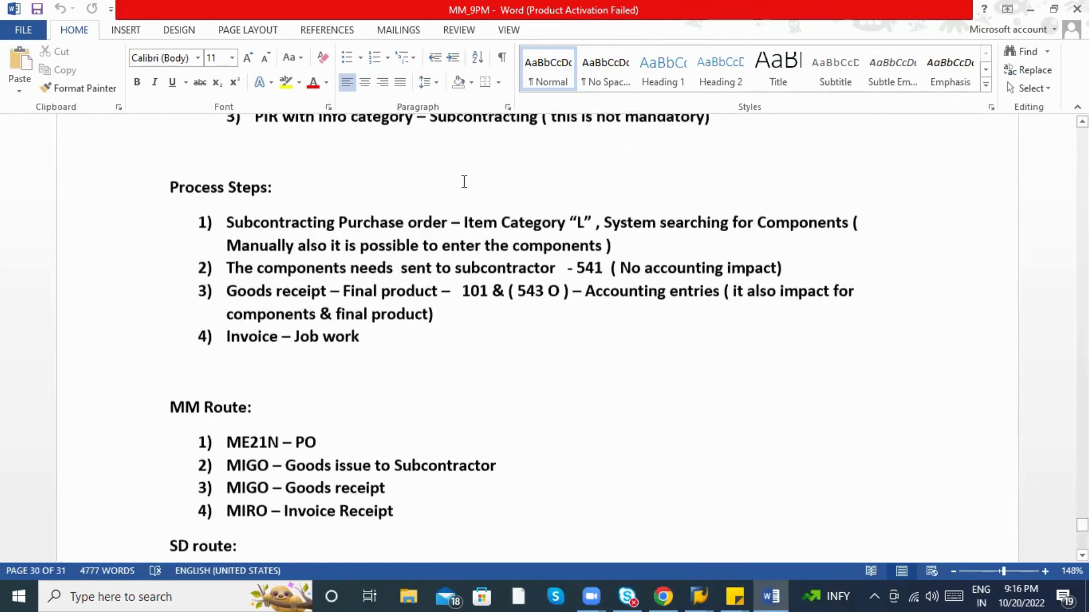
Review the process steps for the subcontracting purchase order and for sending components to the subcontractor with 541.
left_click_drag(240, 225, 608, 251)
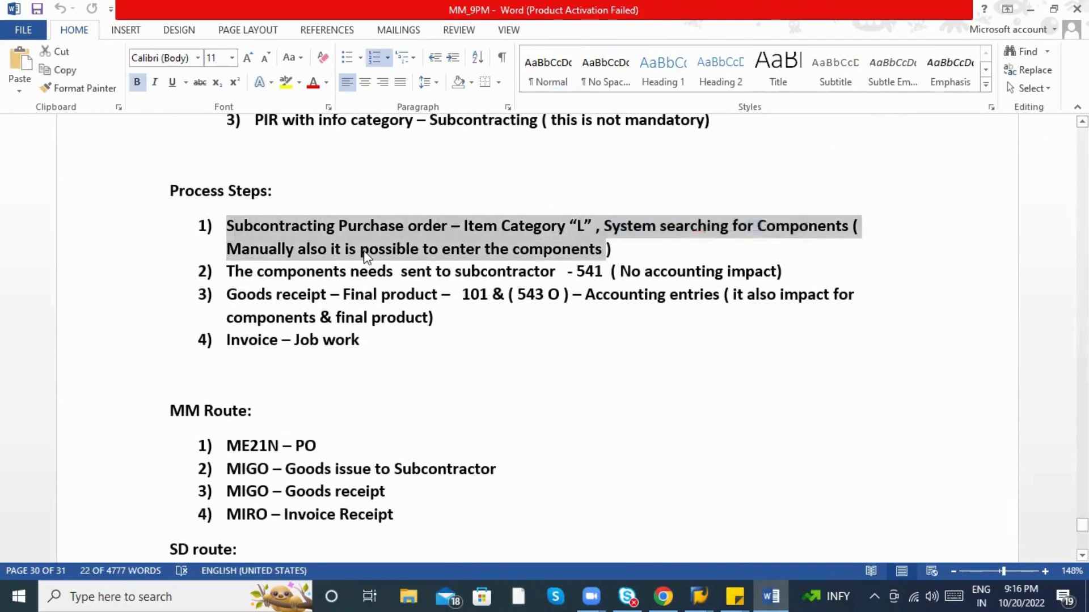
left_click_drag(245, 271, 639, 276)
left_click(642, 275)
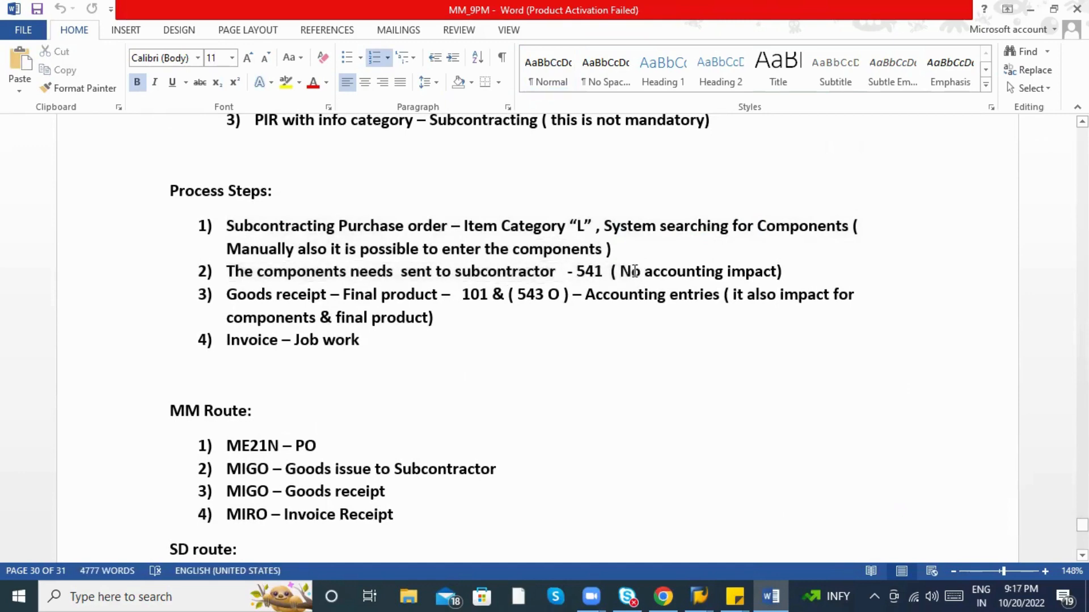
Switch to a free SAP session, start MIGO and choose A08 Transfer Posting with reference to R01 Purchase Order.
key("alt+Tab")
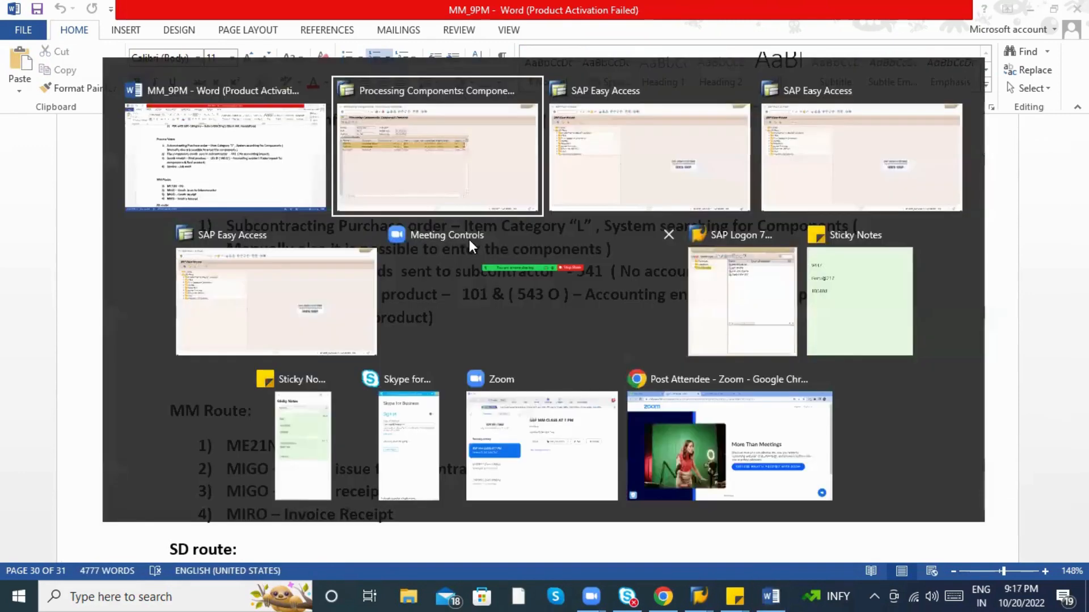
type("m")
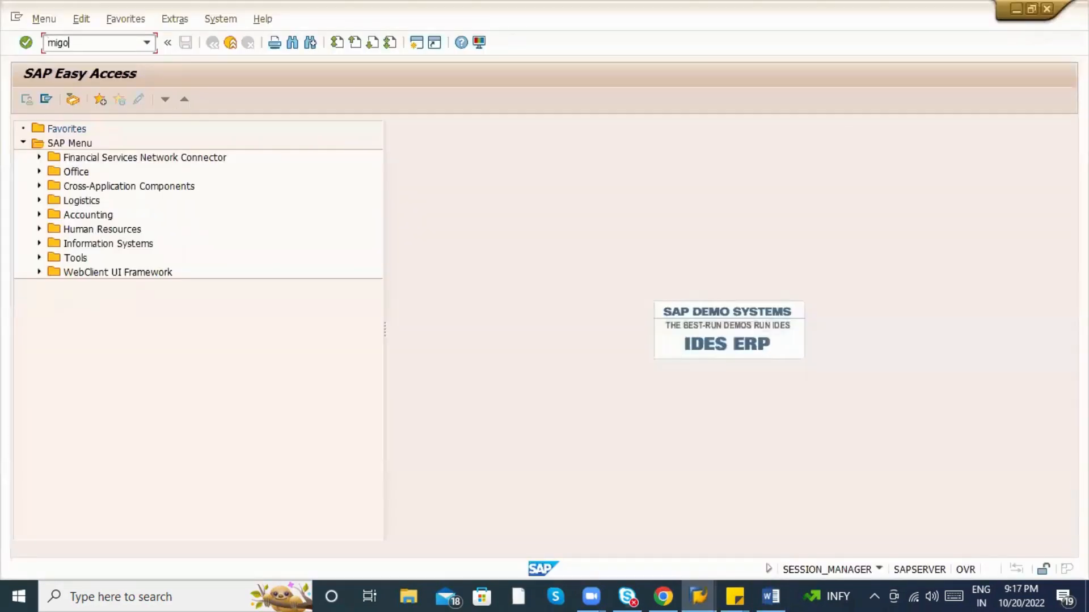
type("igo")
key("Return")
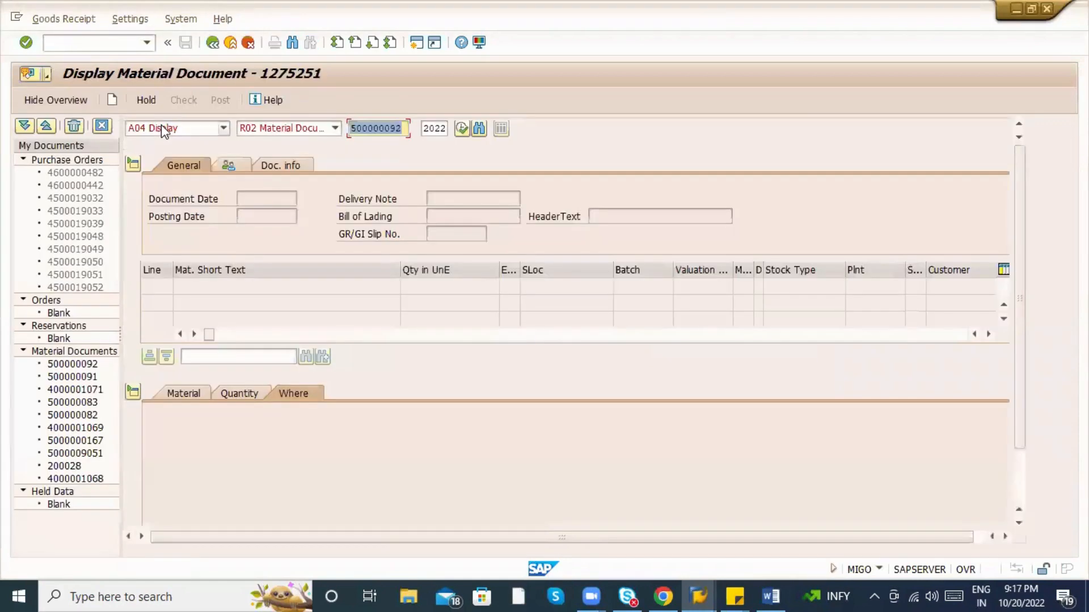
left_click(166, 128)
left_click(161, 233)
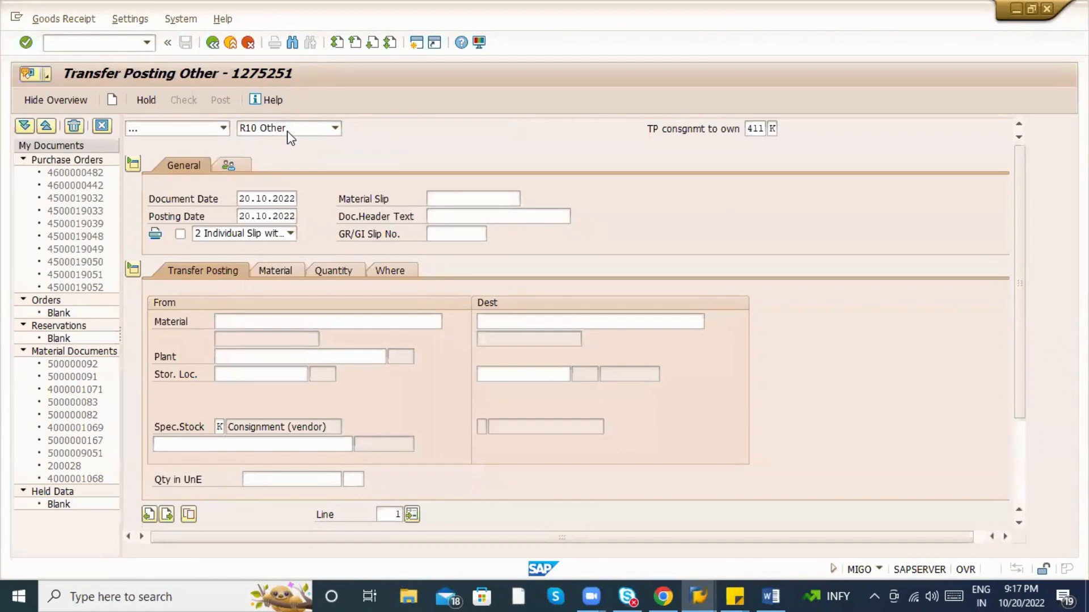
left_click(294, 128)
left_click(267, 138)
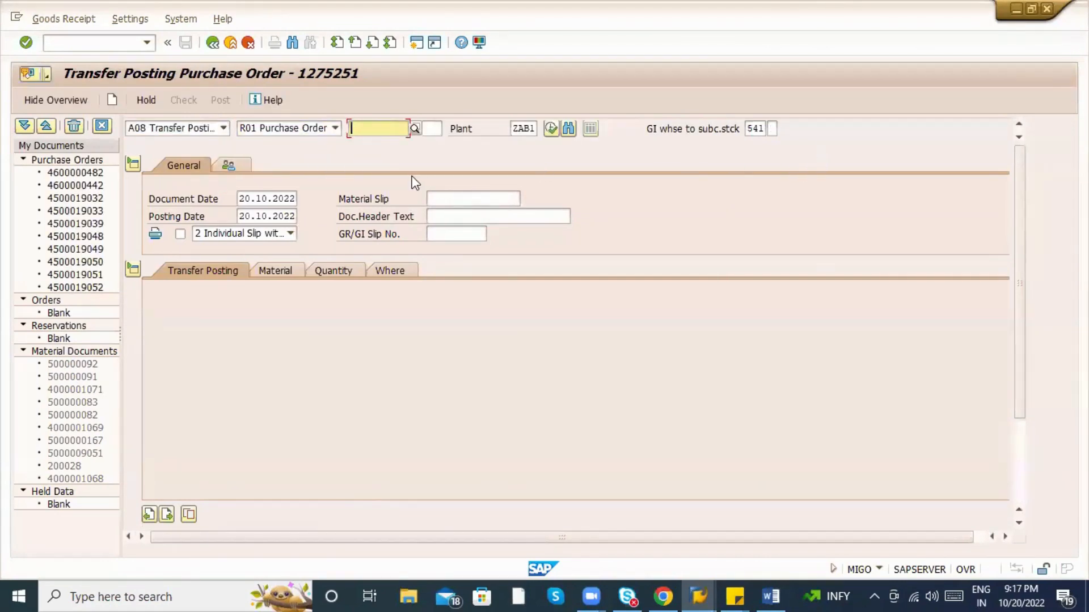
Copy the subcontracting purchase order's number from the ME21N session and enter it as the transfer posting's reference.
key("alt+Tab")
key("Tab")
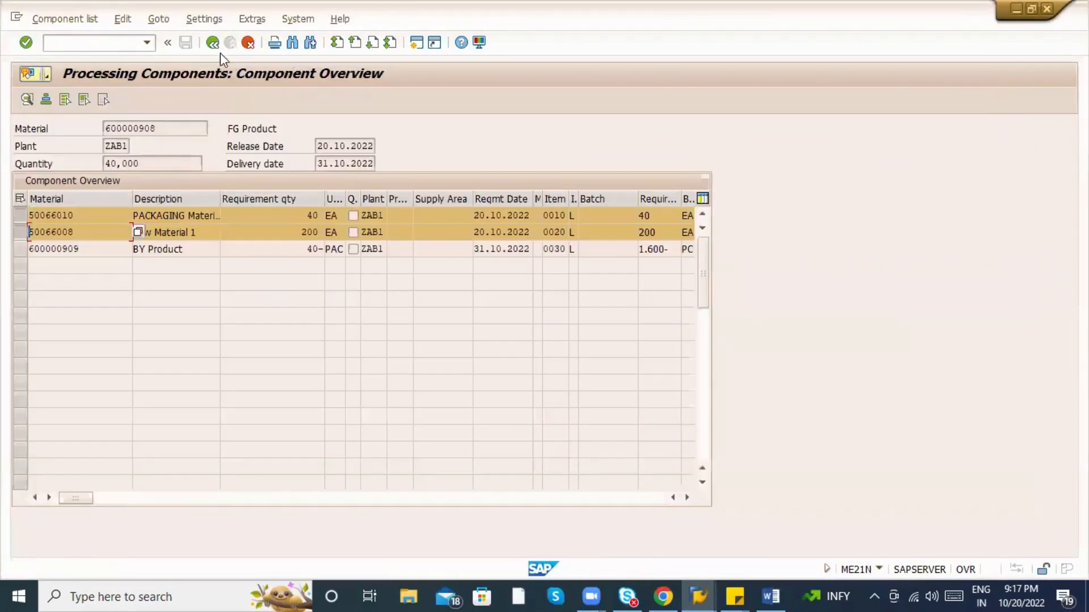
left_click(214, 45)
left_click_drag(156, 129, 215, 134)
key("ctrl+c")
left_click(208, 129)
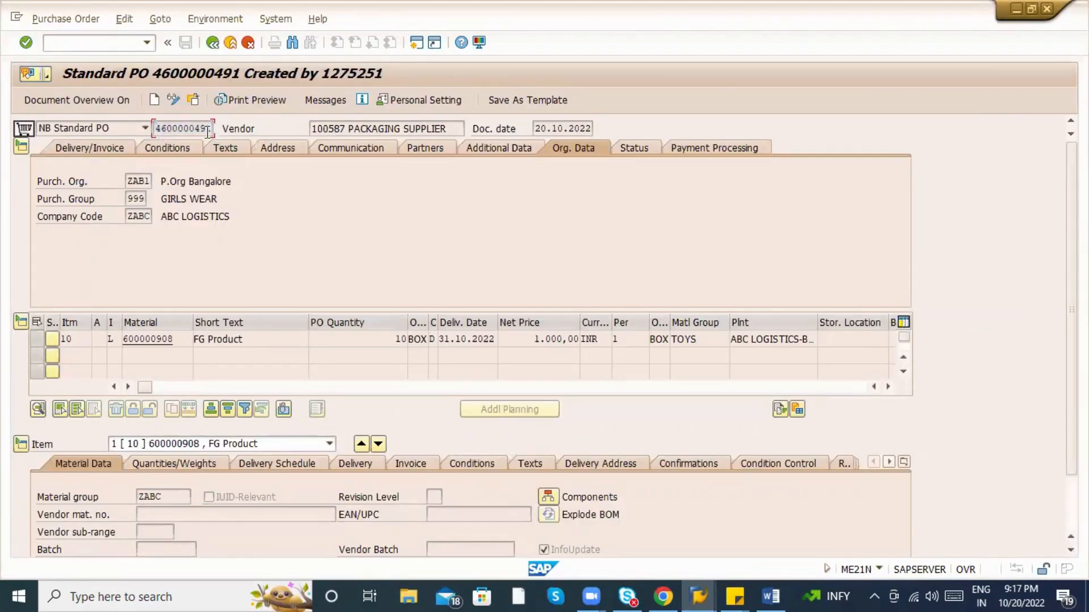
key("alt+Tab")
key("ctrl+v")
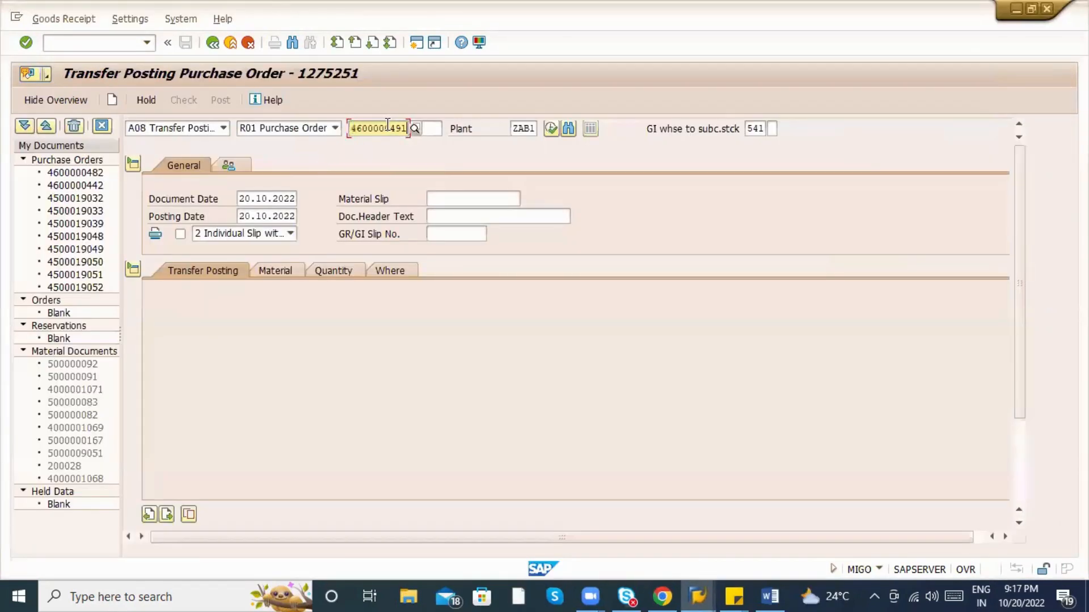
Switch to the MM_9PM notes in Word and review the MM Route and SD route process steps for subcontracting.
key("alt+Tab")
scroll(305, 257, "down", 4)
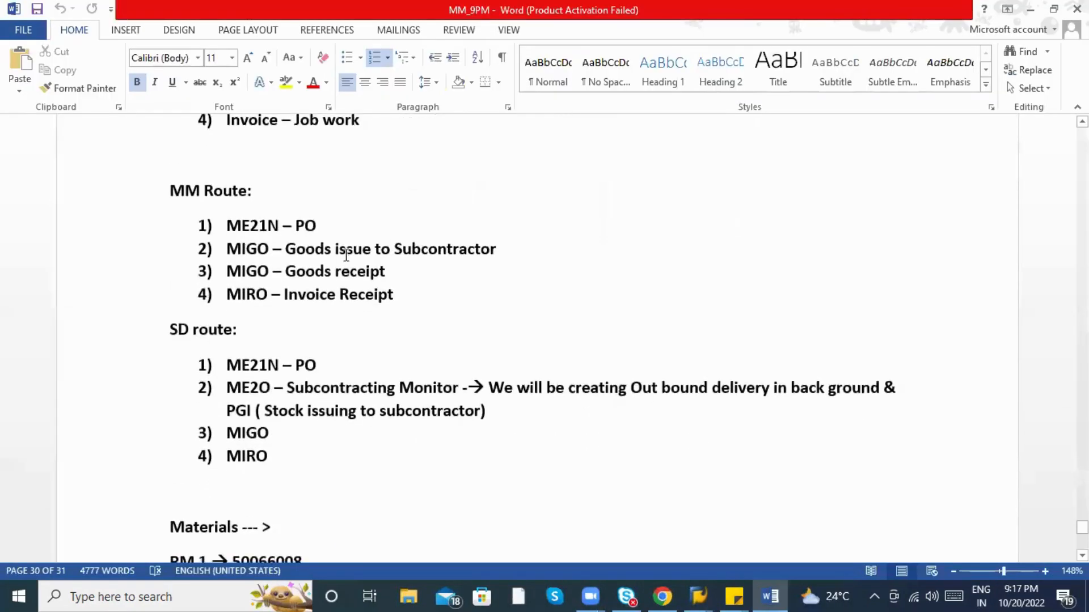
scroll(305, 257, "up", 2)
scroll(305, 257, "up", 2)
scroll(254, 292, "down", 5)
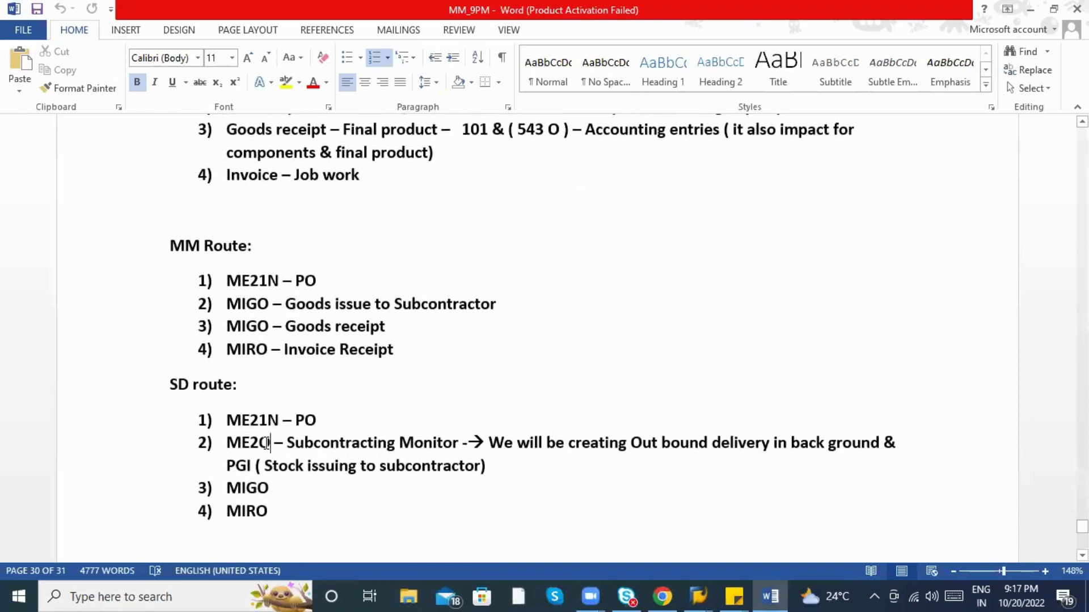
left_click_drag(171, 243, 371, 350)
scroll(340, 352, "down", 5)
scroll(297, 311, "up", 2)
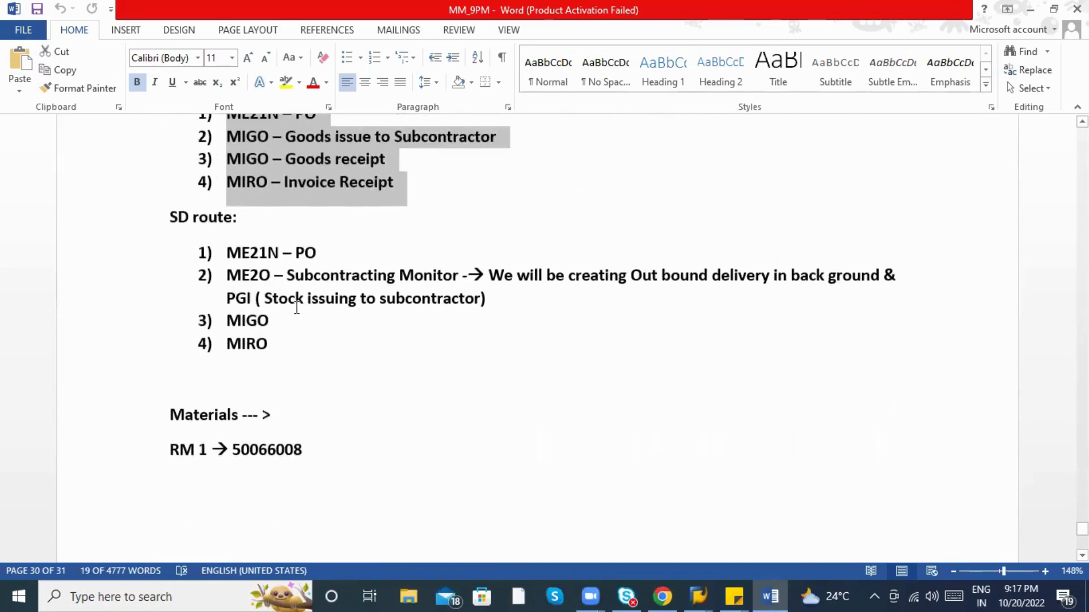
left_click_drag(275, 347, 172, 221)
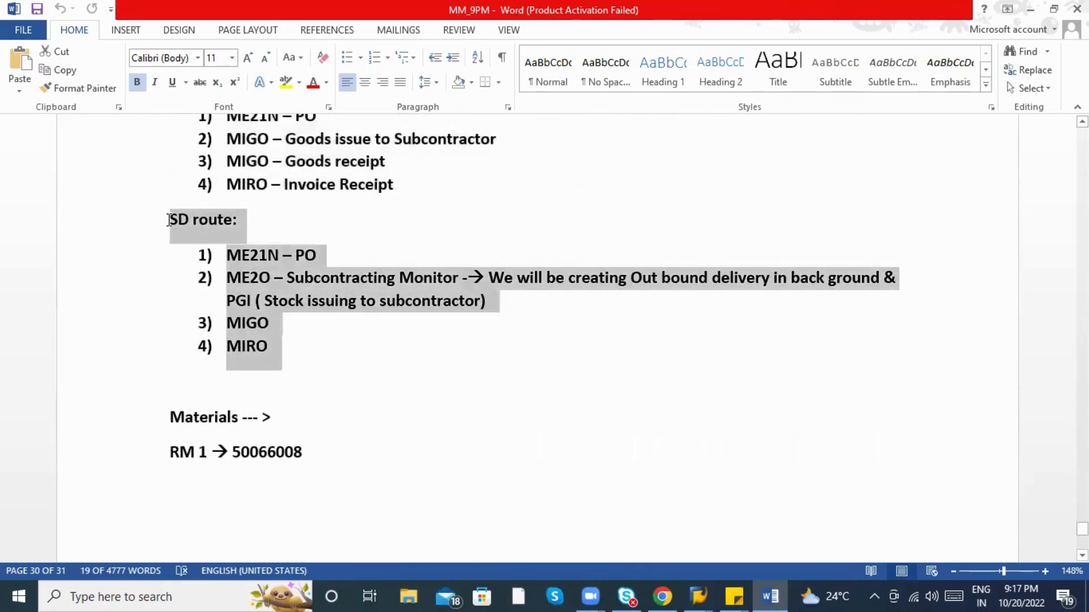
left_click(306, 278)
scroll(344, 330, "up", 2)
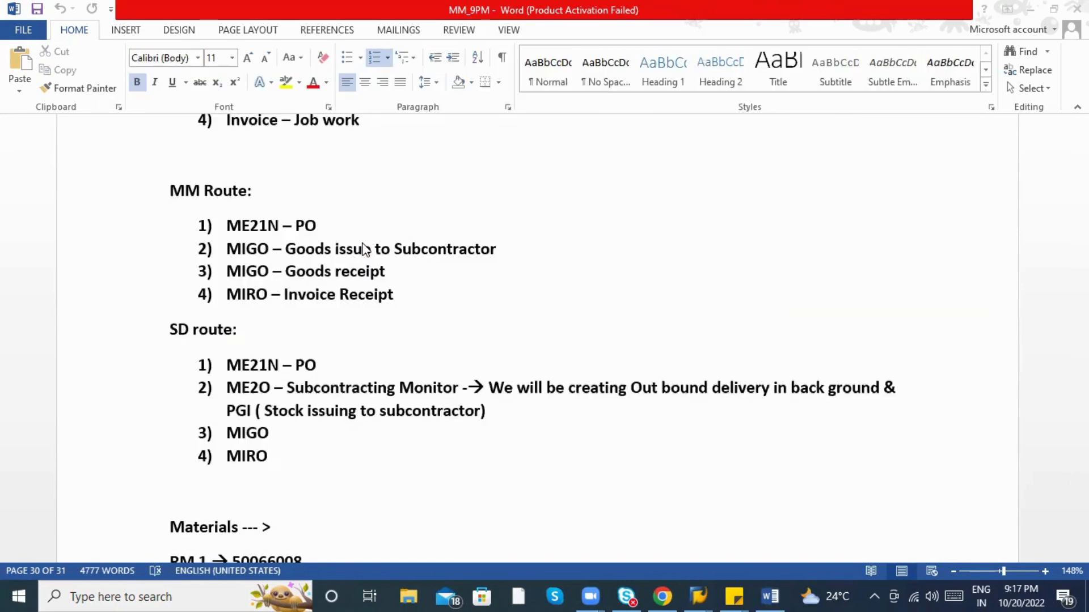
Check the transfer posting's movement type in MIGO, append "- 541" to the MM Route's Goods issue to Subcontractor line in the Word notes, and save.
key("alt+Tab")
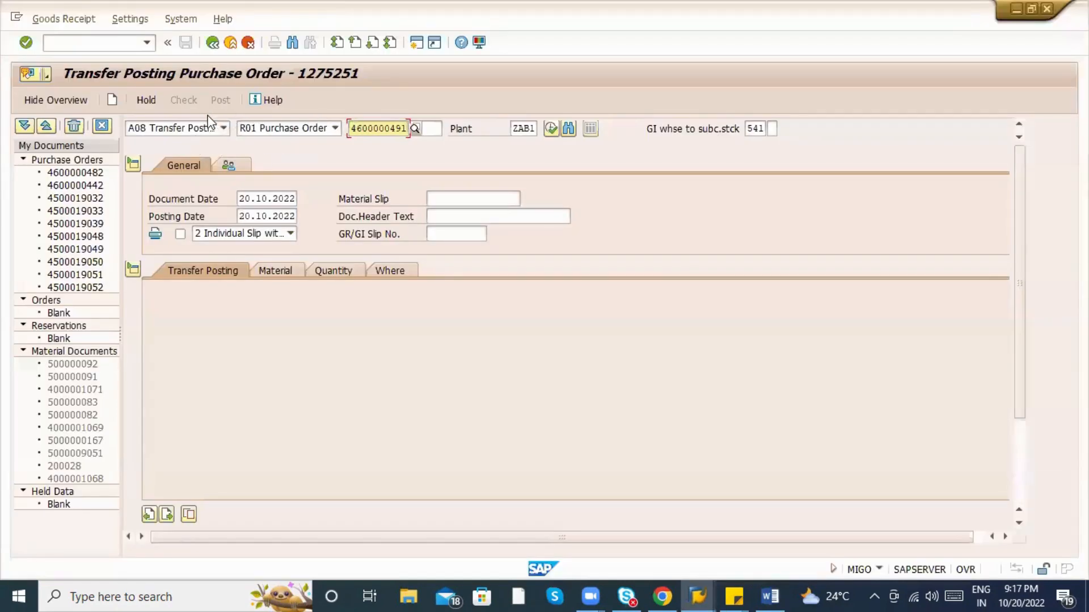
left_click(749, 127)
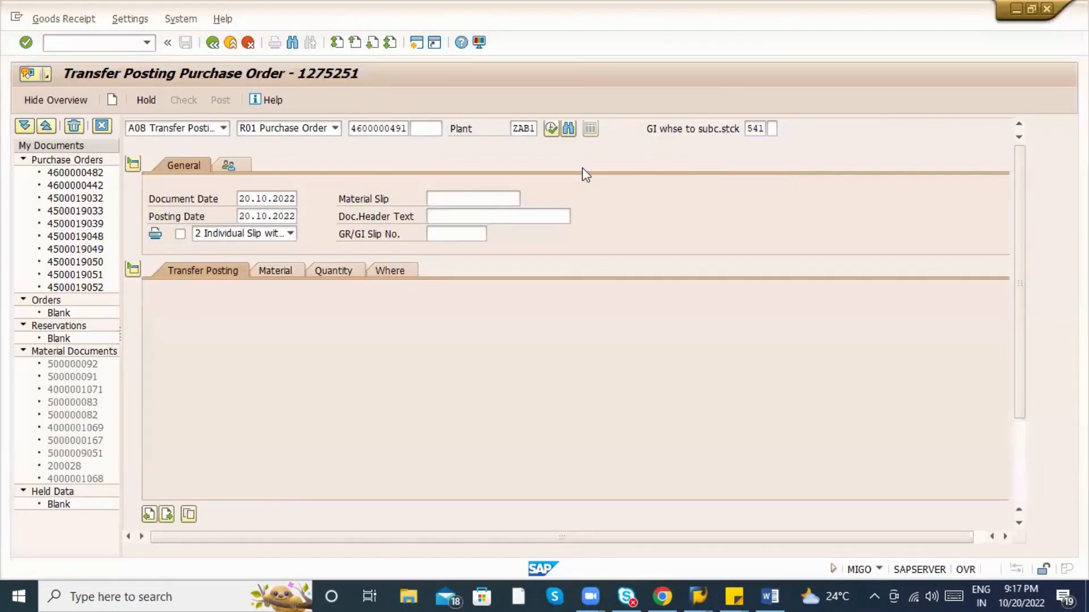
key("alt+Tab")
left_click(518, 250)
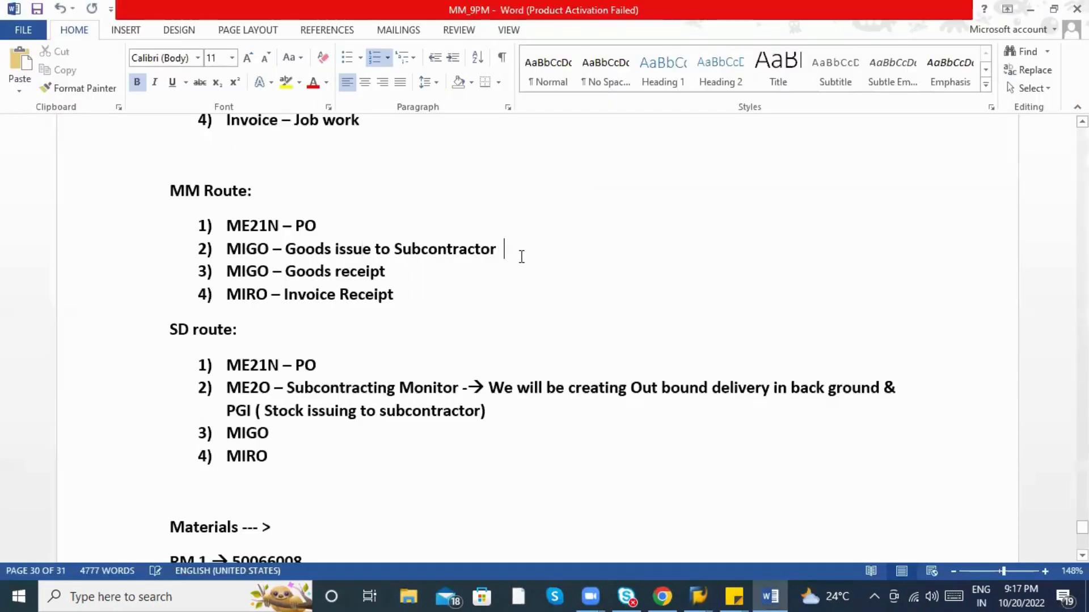
type("- 541")
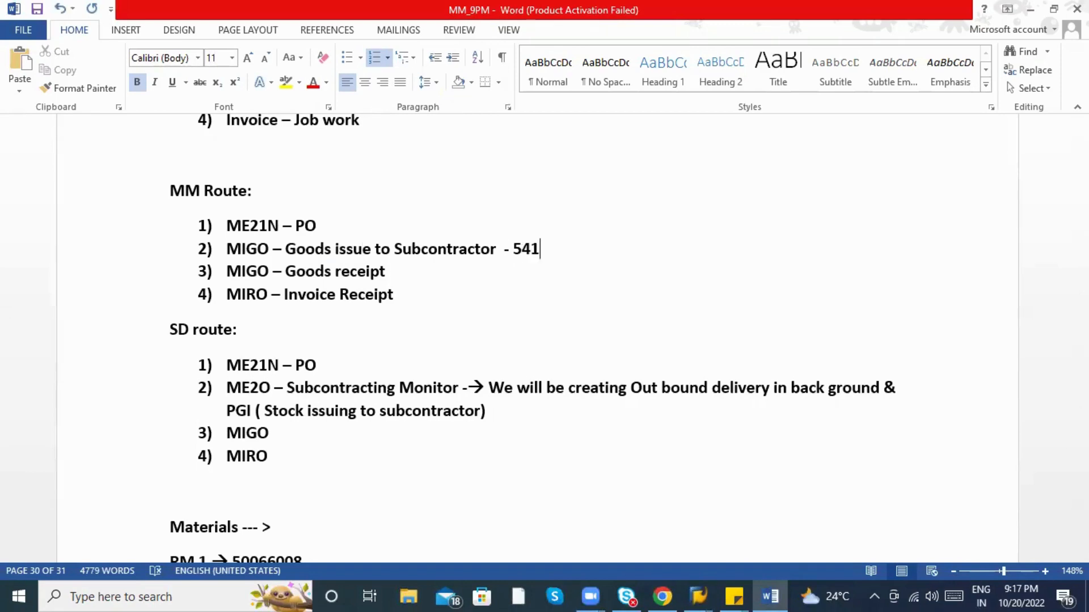
key("ctrl+s")
Return to MIGO, load the purchase order's components, and mark Packaging Material 1 and Raw Material 1 as Item OK.
key("alt+Tab")
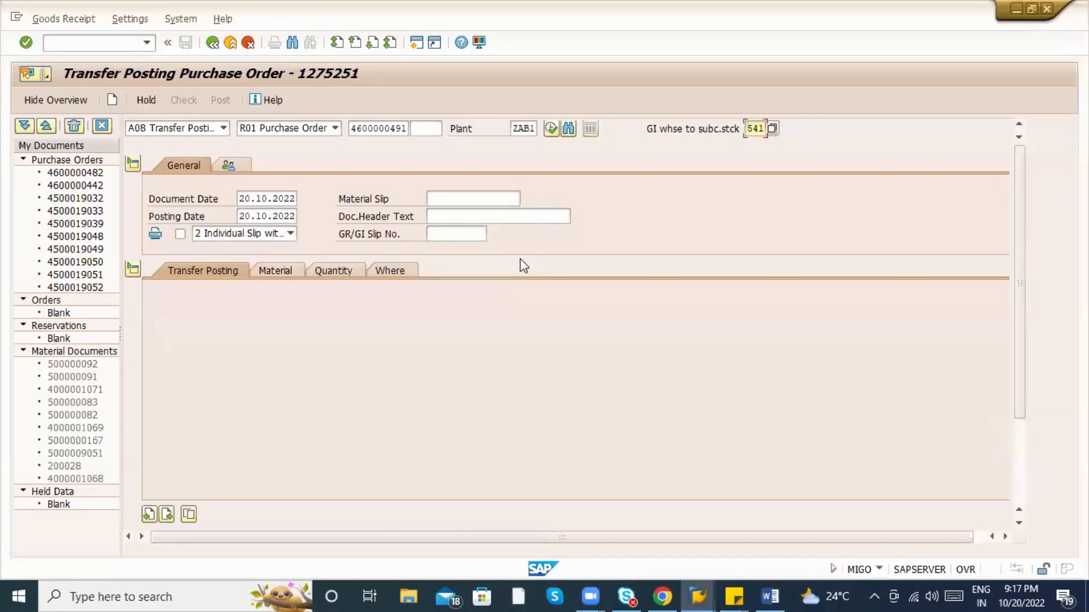
key("Return")
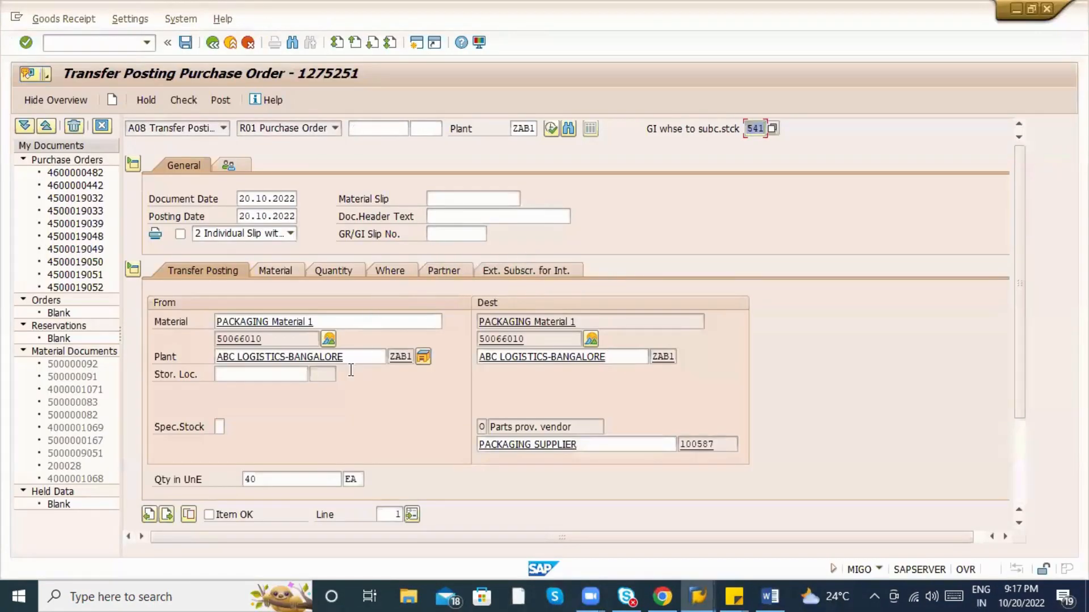
left_click(209, 515)
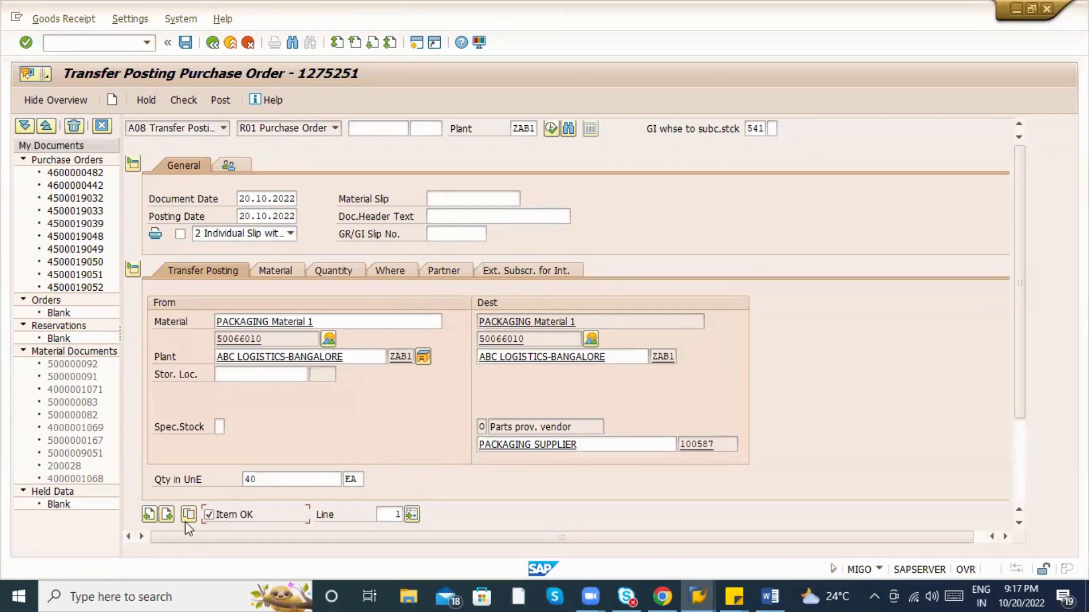
left_click(167, 514)
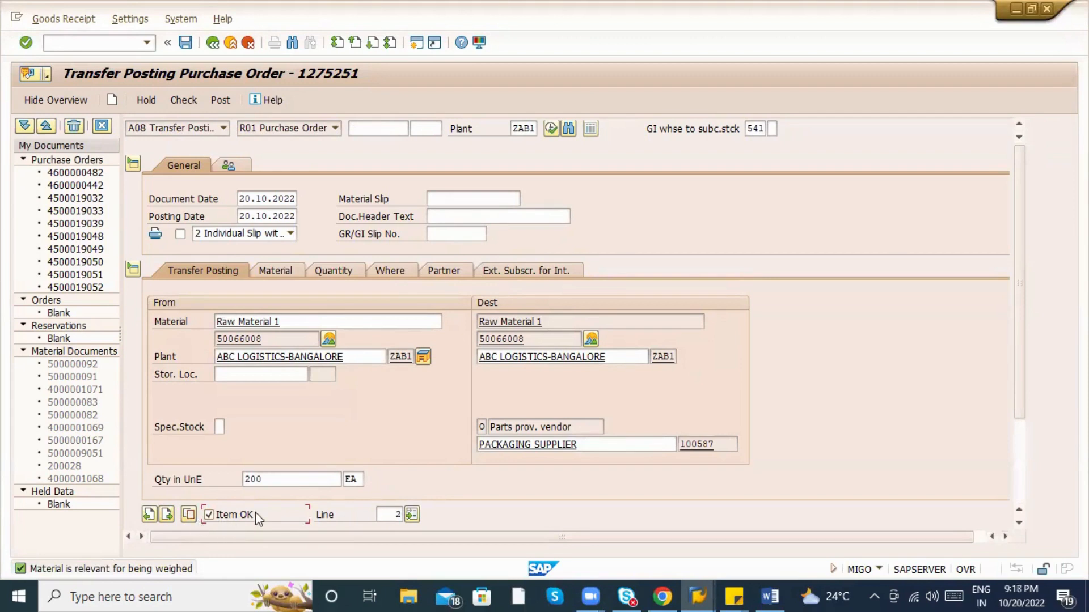
Set the issuing storage location to ABC1 for both Packaging Material 1 on line 1 and Raw Material 1 on line 2.
left_click(149, 514)
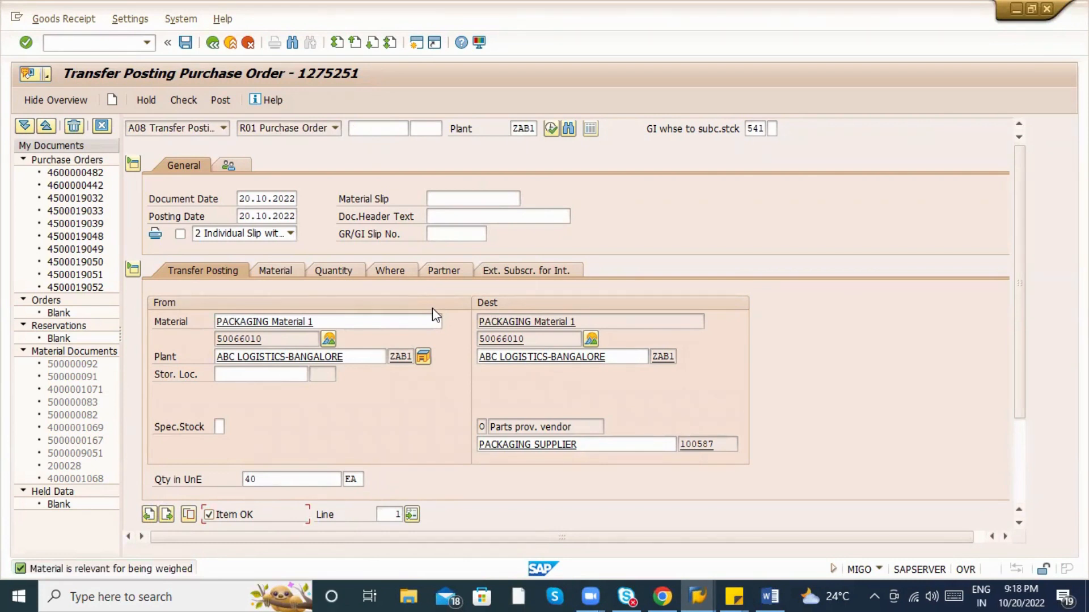
left_click(276, 377)
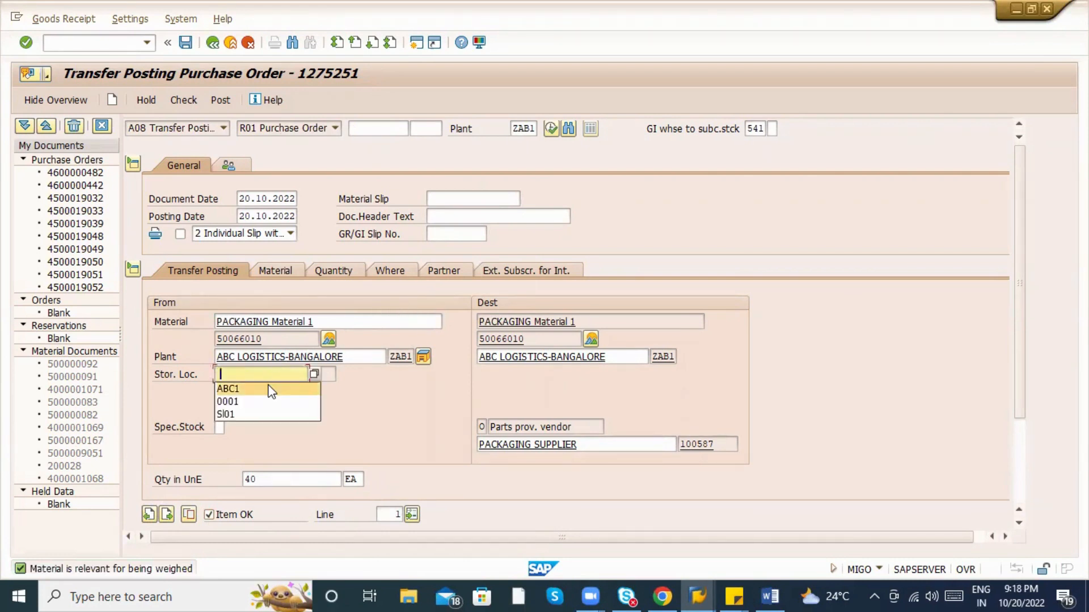
left_click(272, 385)
key("Return")
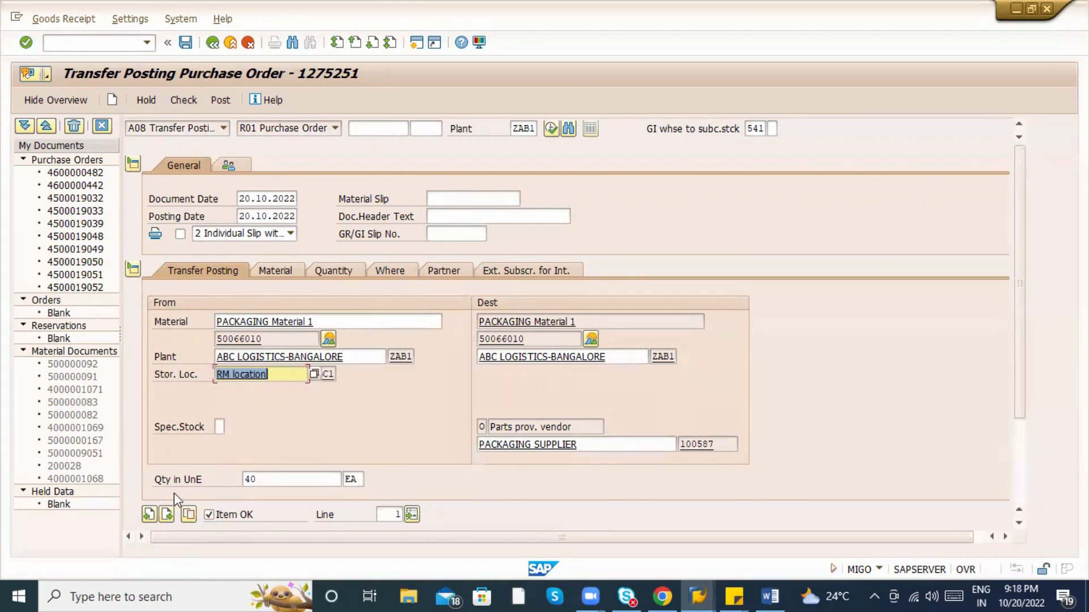
left_click(167, 514)
left_click(253, 375)
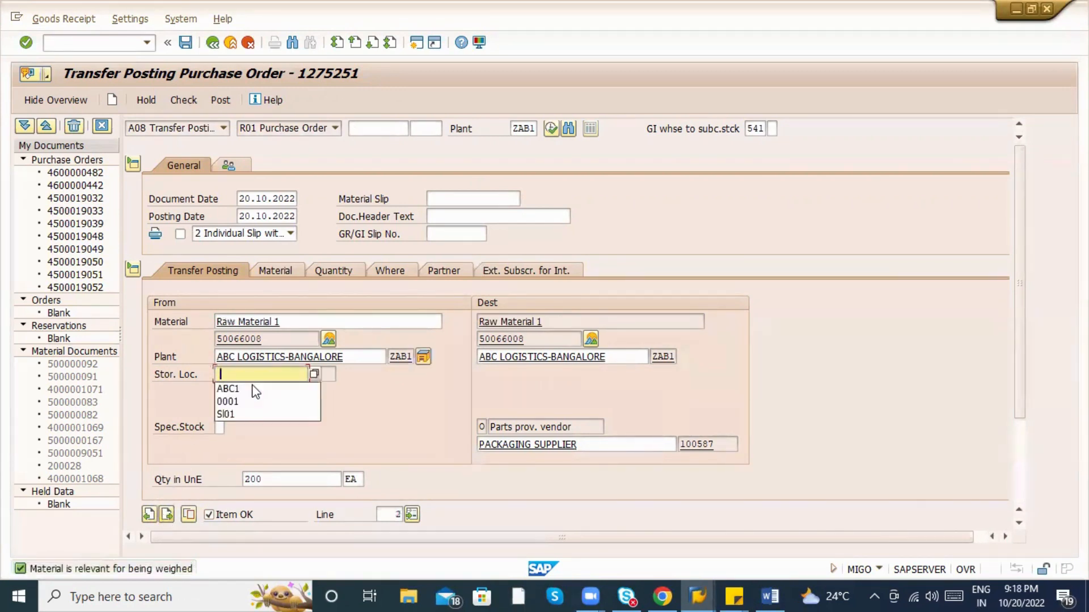
left_click(253, 385)
key("Return")
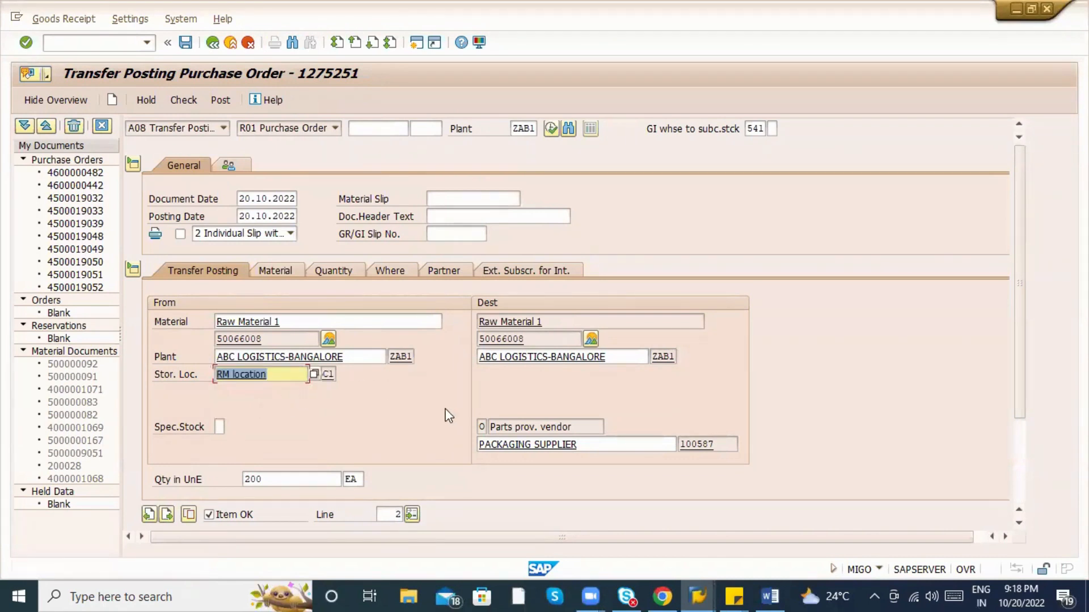
Examine the destination's special stock indicator O for the parts-providing vendor, and run a check on the transfer posting.
left_click(584, 426)
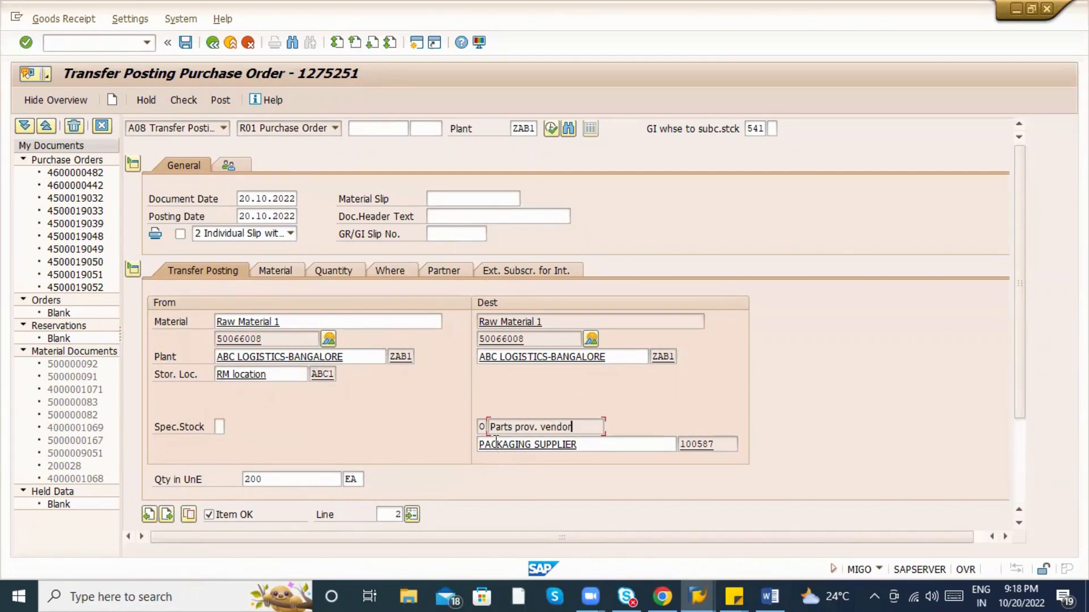
left_click_drag(574, 427, 488, 429)
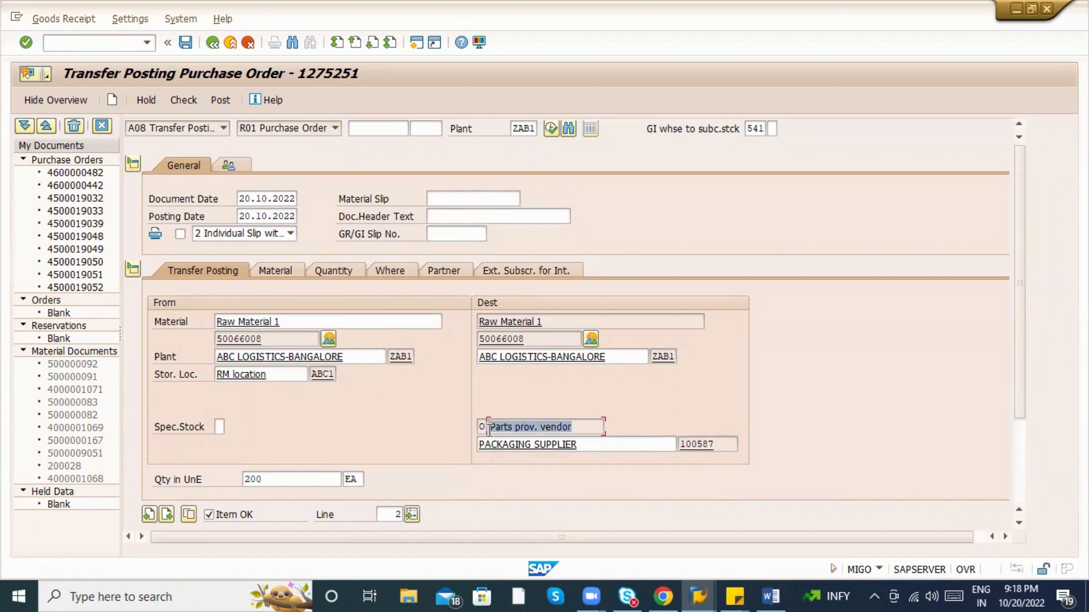
left_click(482, 426)
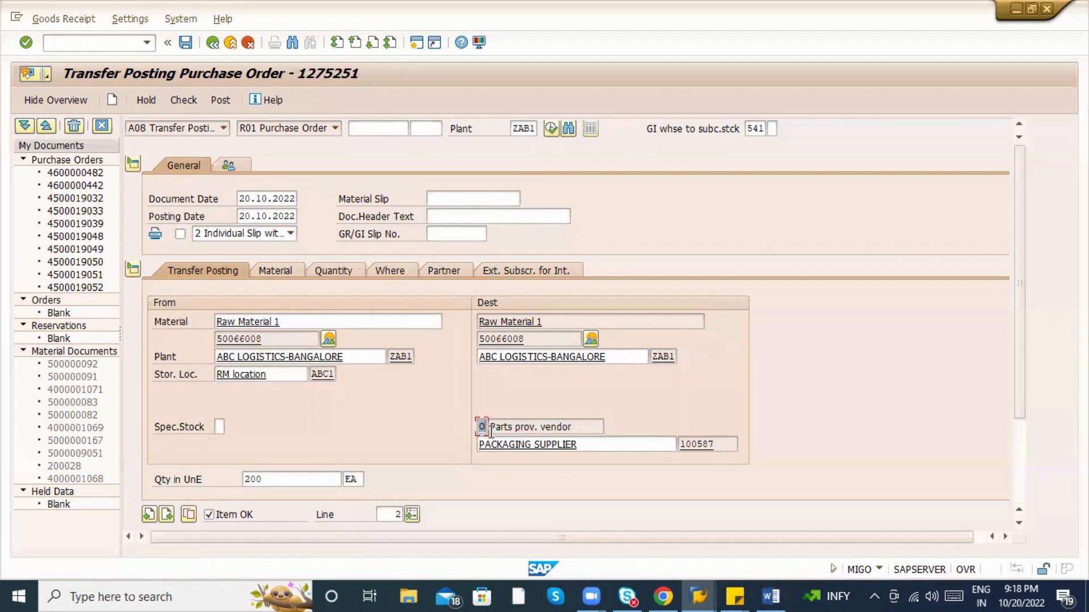
left_click(185, 101)
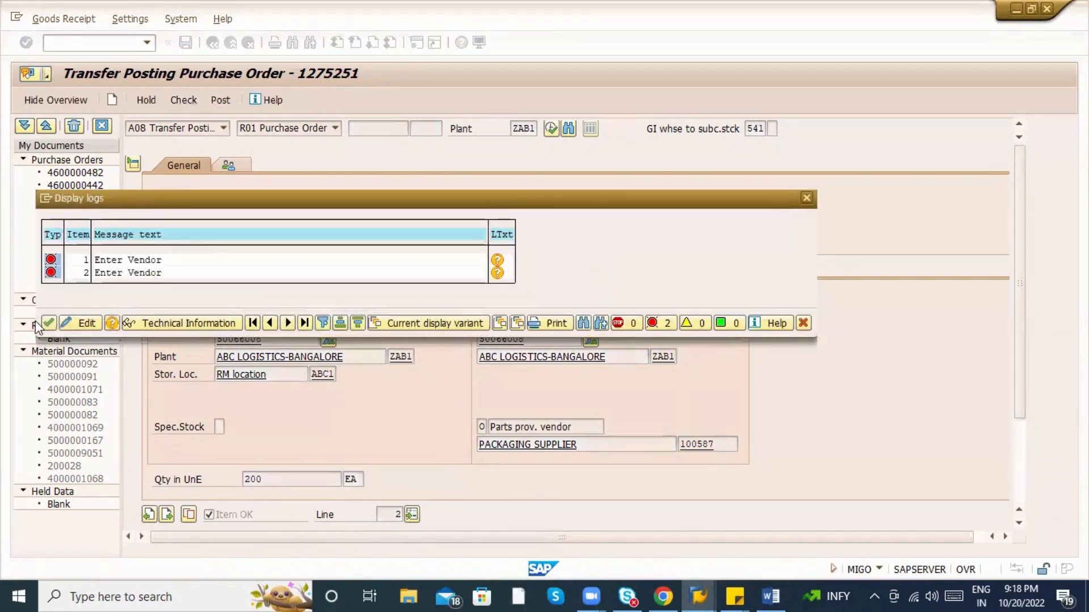
left_click(47, 323)
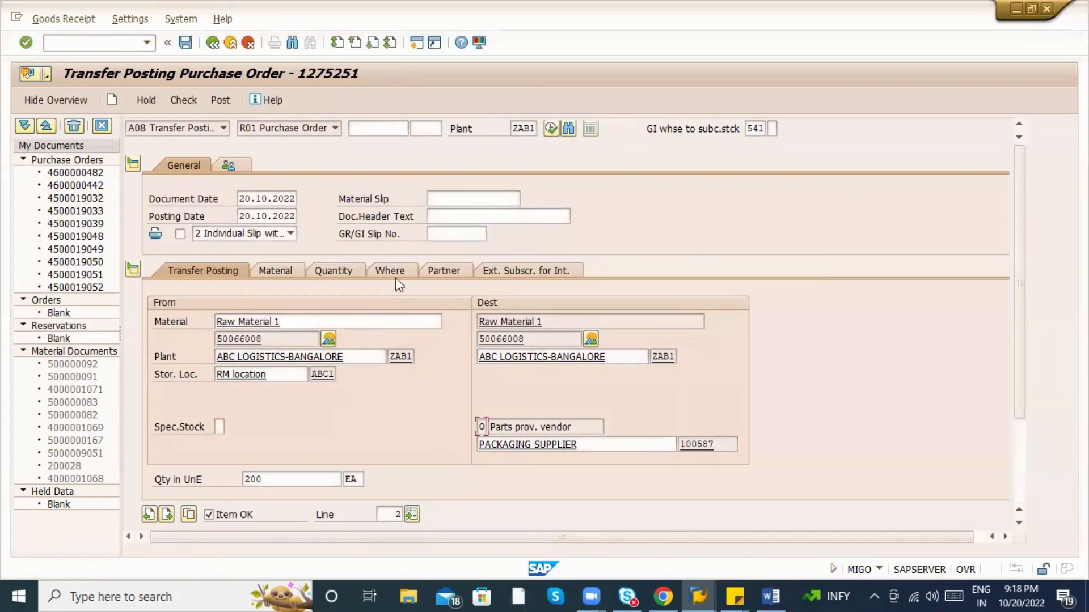
Copy the packaging supplier's vendor number from the ME21N session into line 2's partner data, and check the transfer posting again.
left_click(445, 272)
key("alt+Tab")
key("Tab")
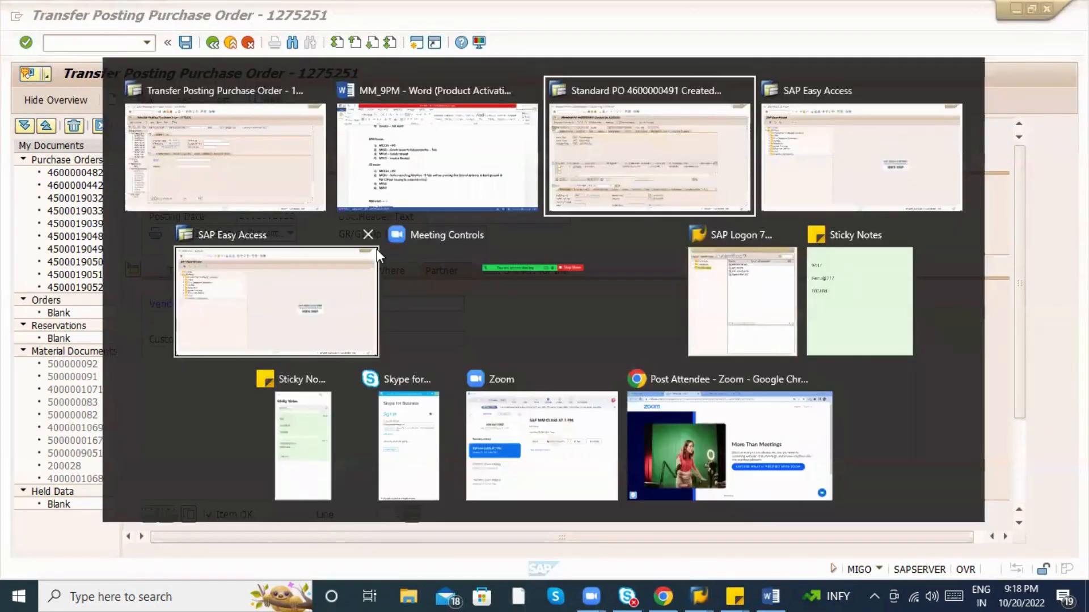
left_click_drag(351, 128, 314, 130)
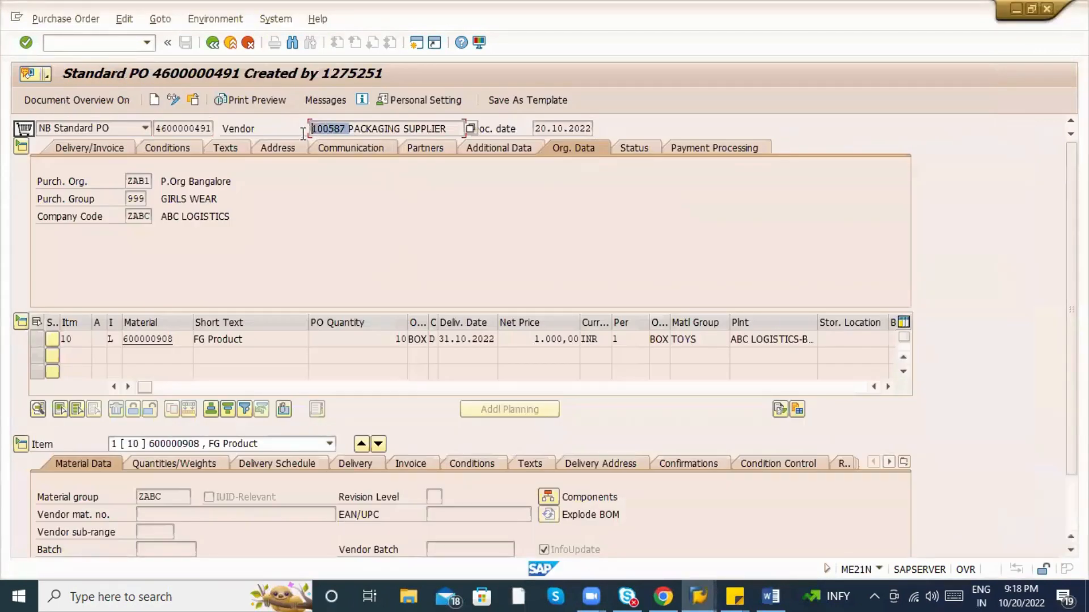
key("ctrl+c")
key("alt+Tab")
key("ctrl+v")
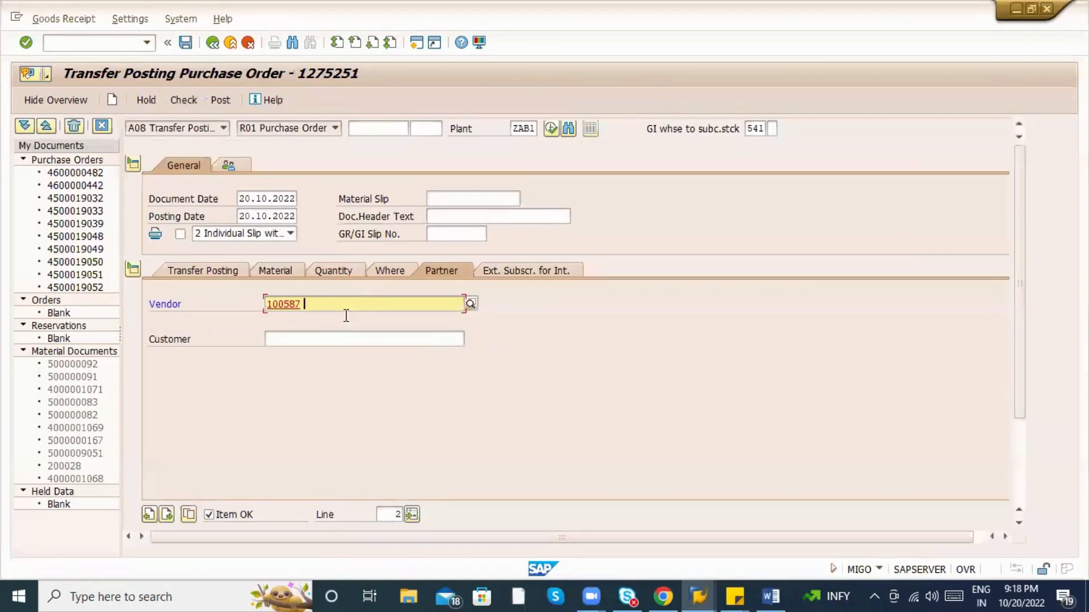
key("Return")
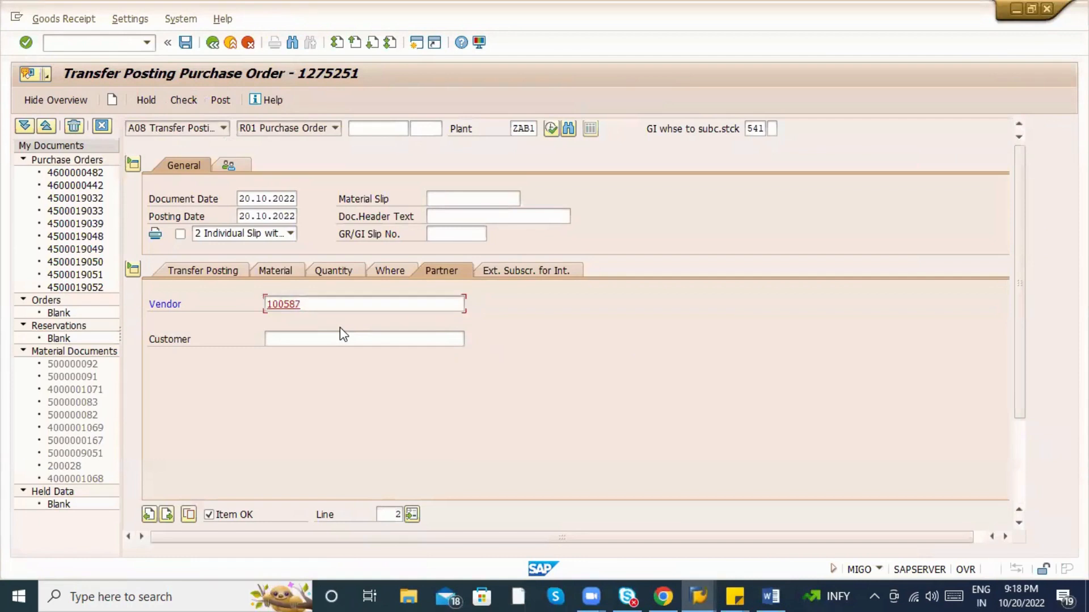
left_click(188, 104)
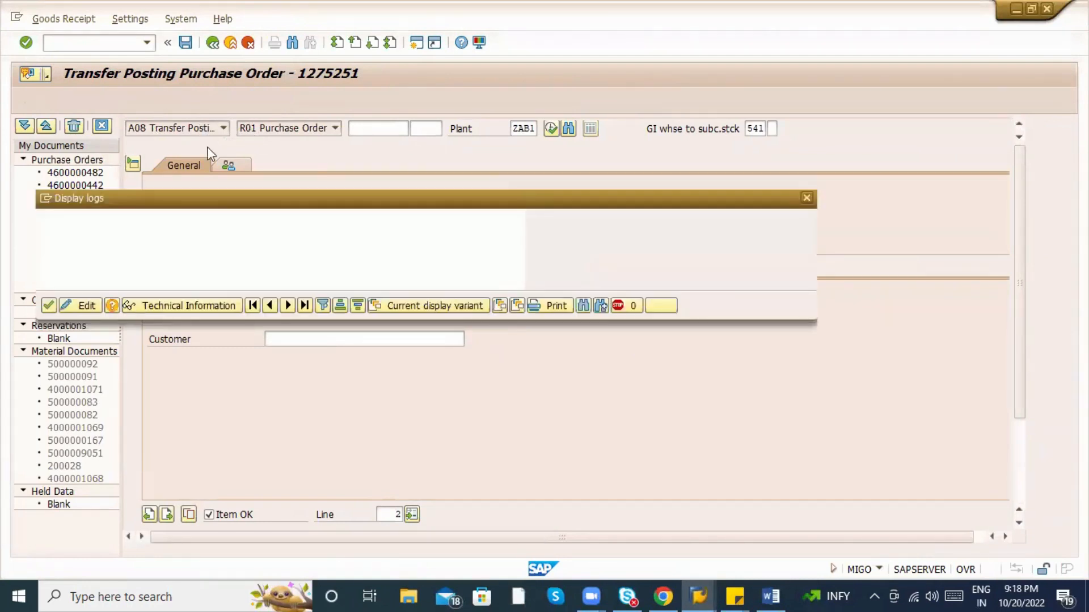
left_click(48, 305)
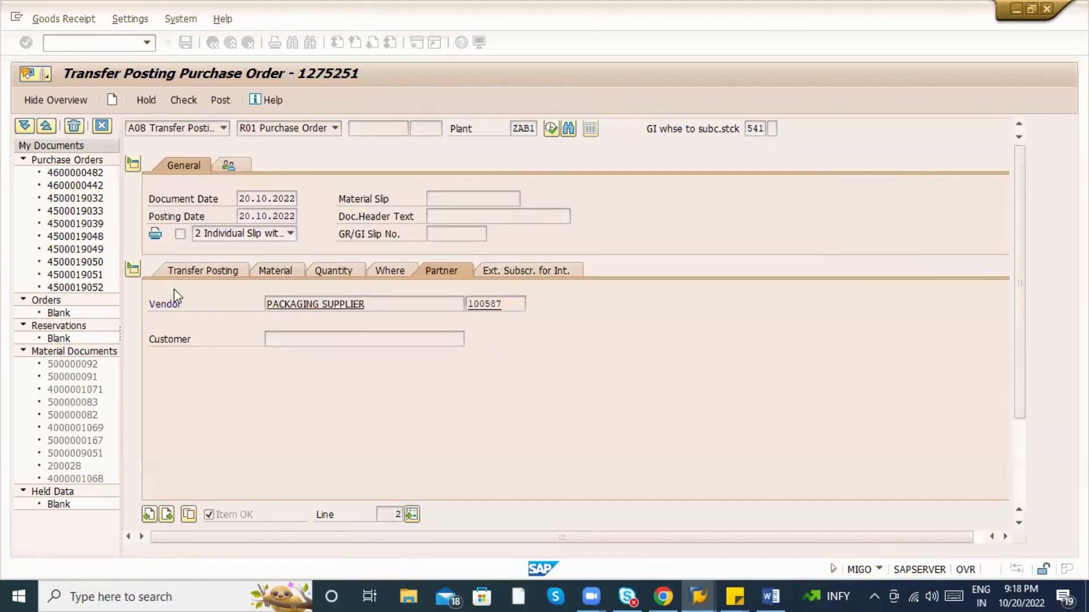
Enter the packaging supplier's vendor number as line 3's partner, mark the line as Item OK, and recheck the posting.
left_click(166, 514)
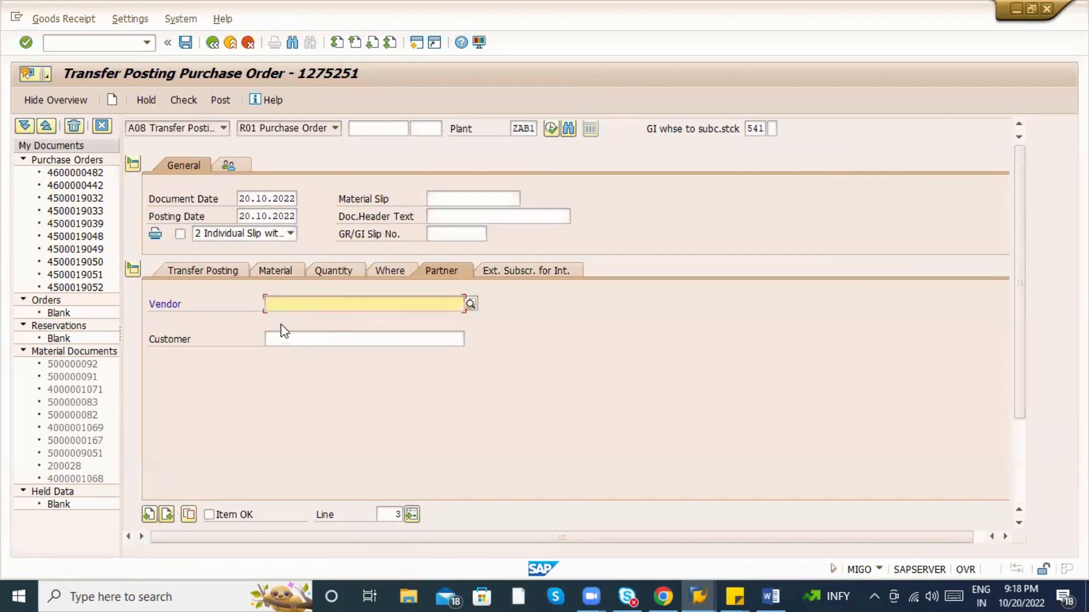
type("0587")
key("Return")
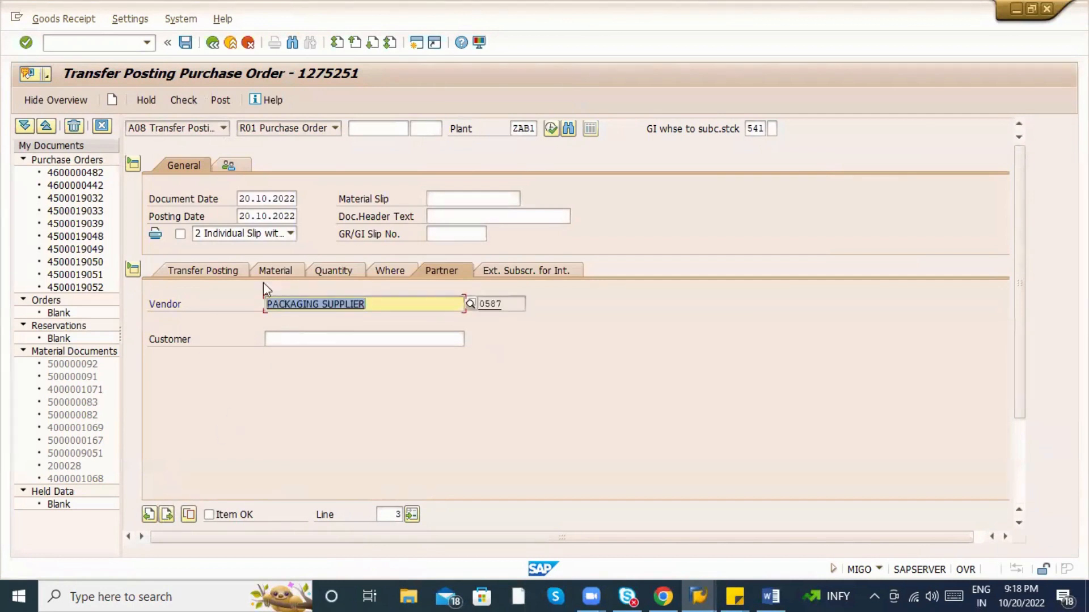
left_click(178, 103)
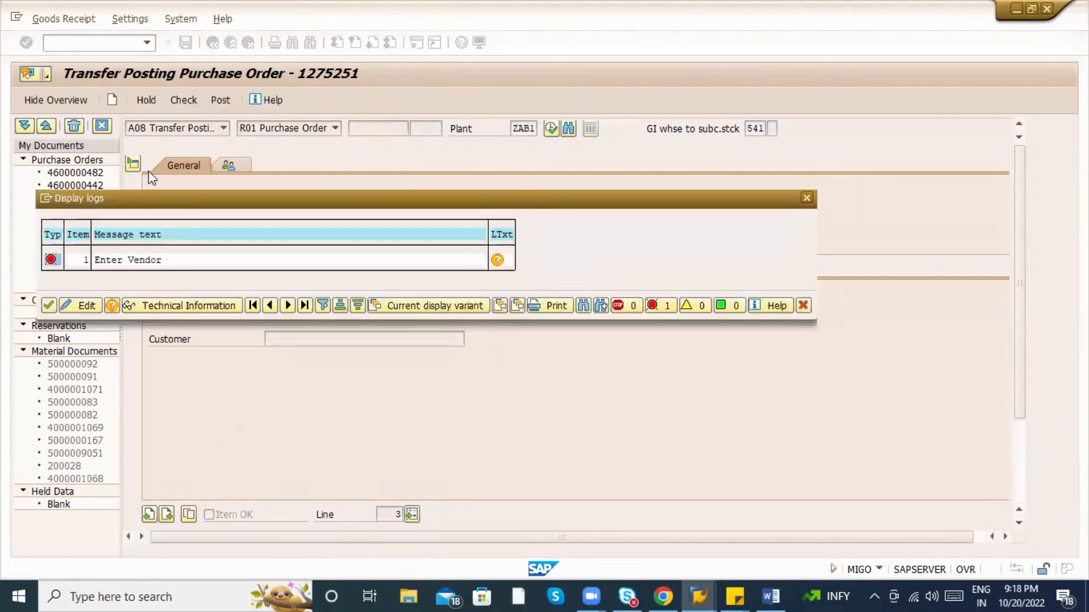
left_click(48, 306)
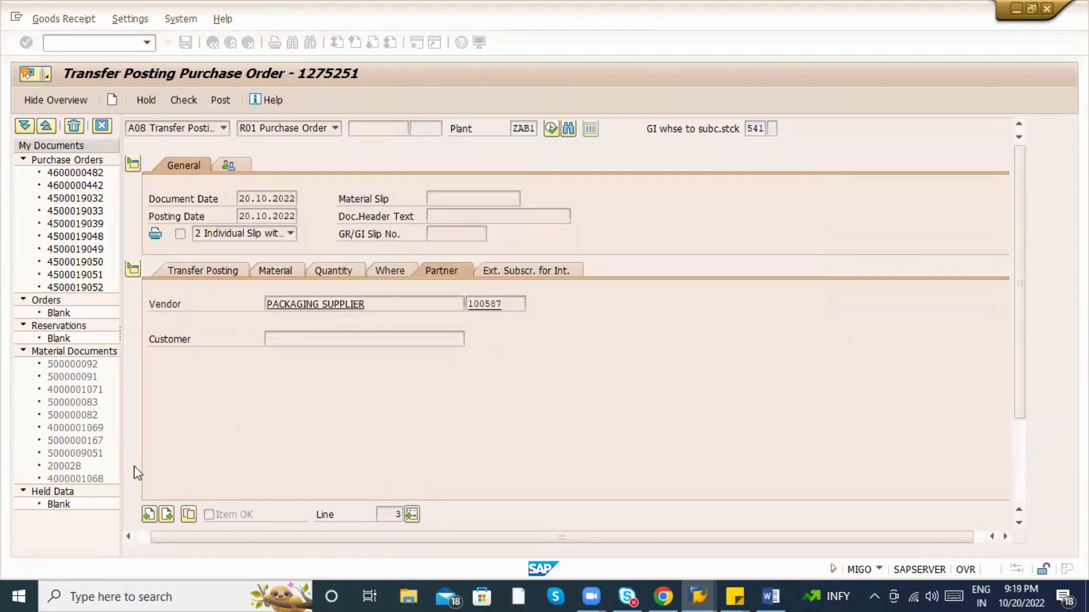
left_click(209, 515)
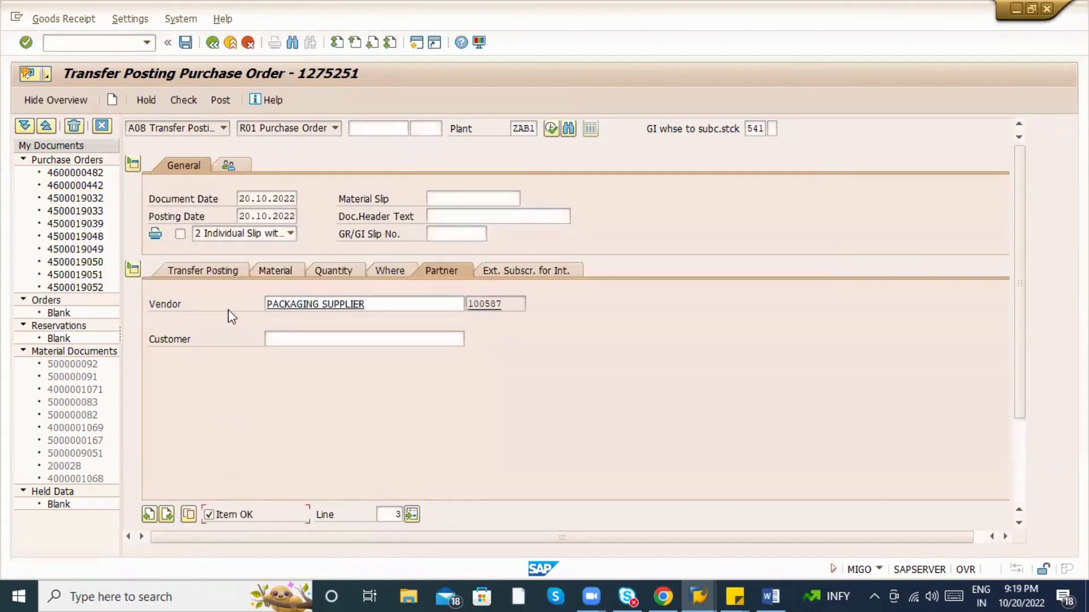
left_click(183, 100)
key("Escape")
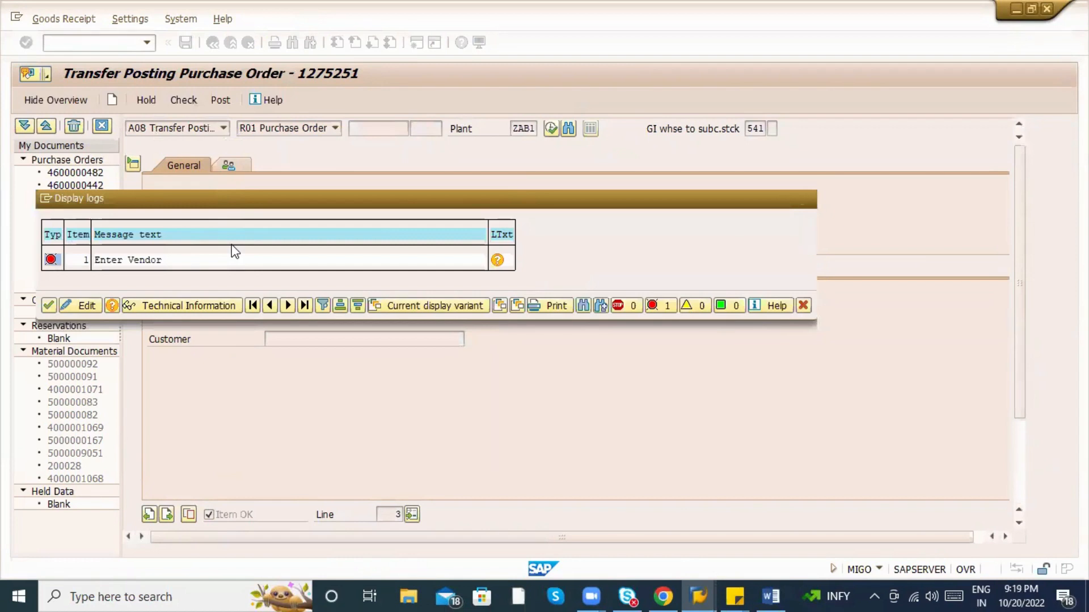
Set the issuing storage location of the BY Product on line 3 to ABC1, and check the transfer posting again.
left_click(149, 516)
left_click(166, 517)
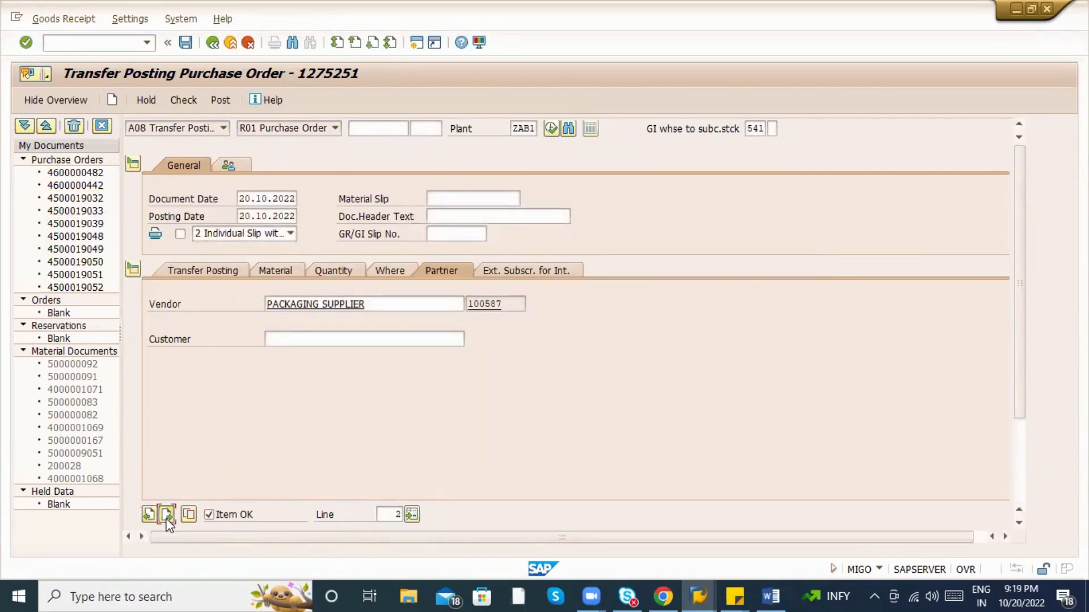
left_click(282, 272)
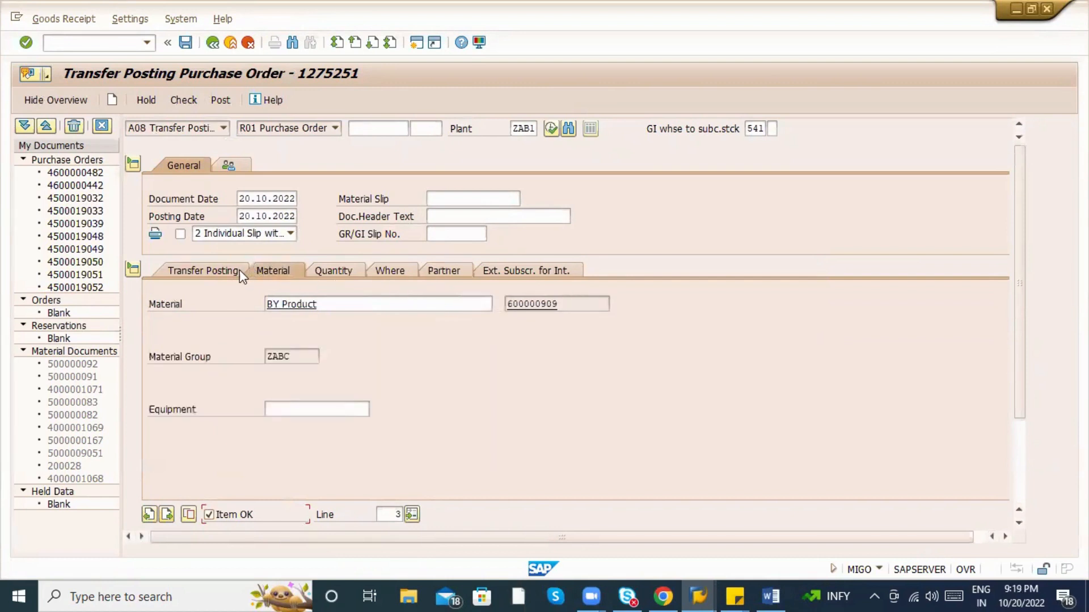
left_click(239, 271)
left_click(258, 374)
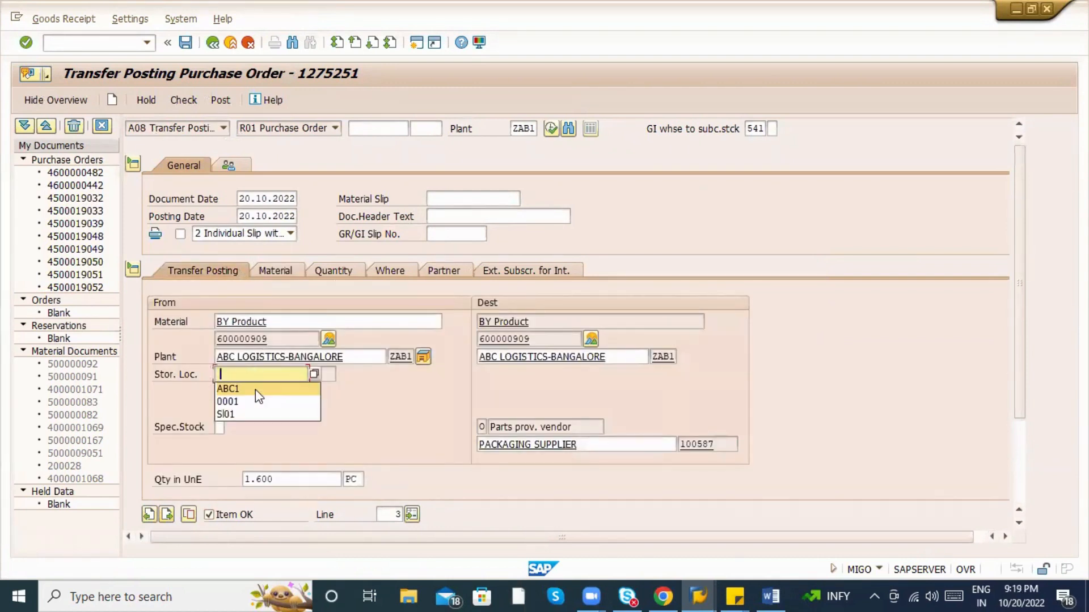
left_click(255, 390)
key("Return")
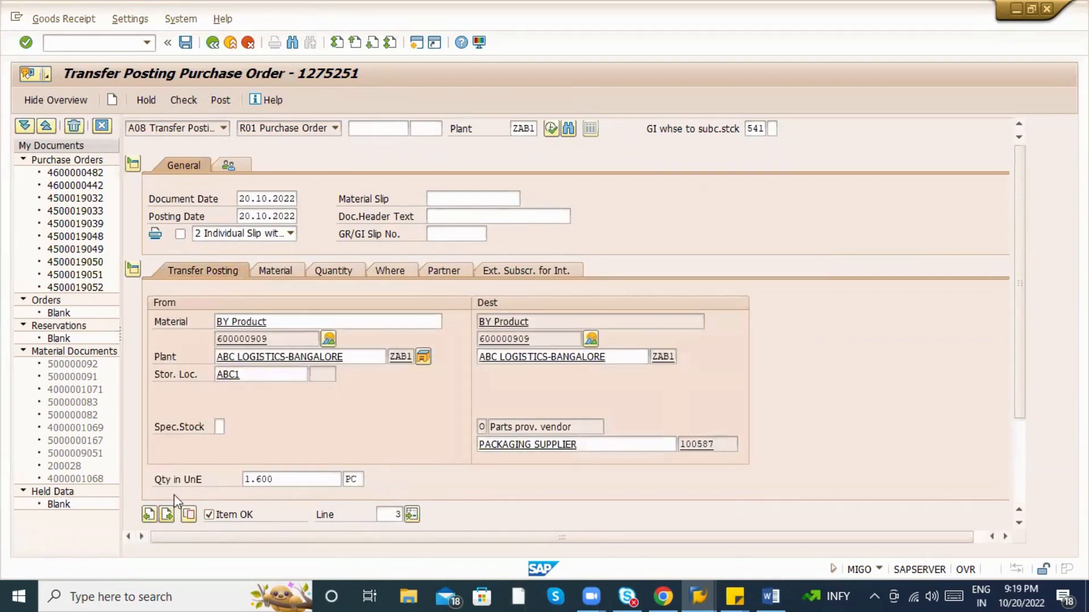
left_click(184, 100)
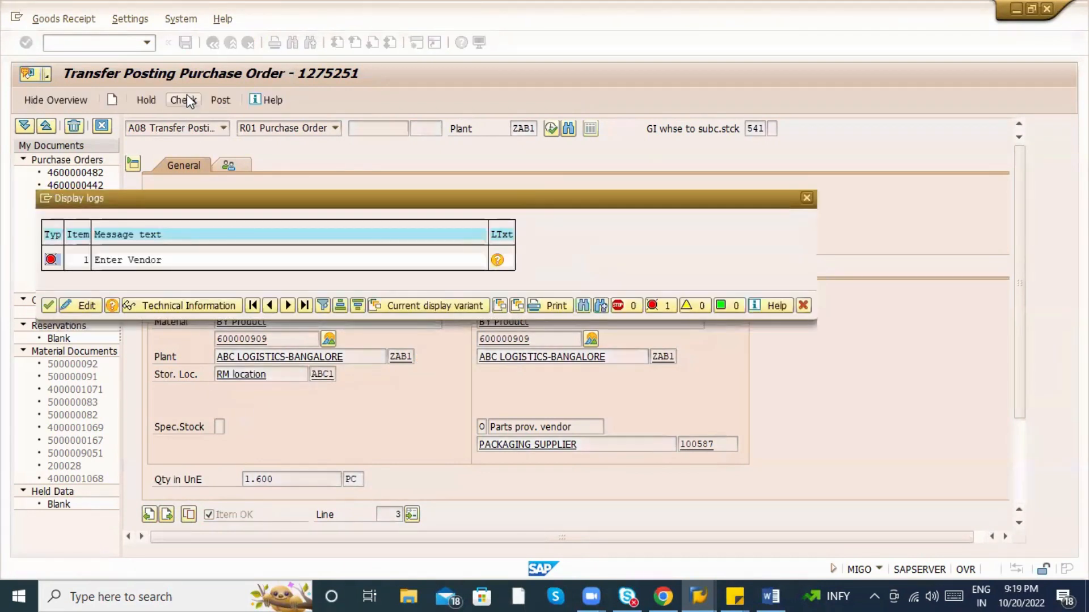
key("Return")
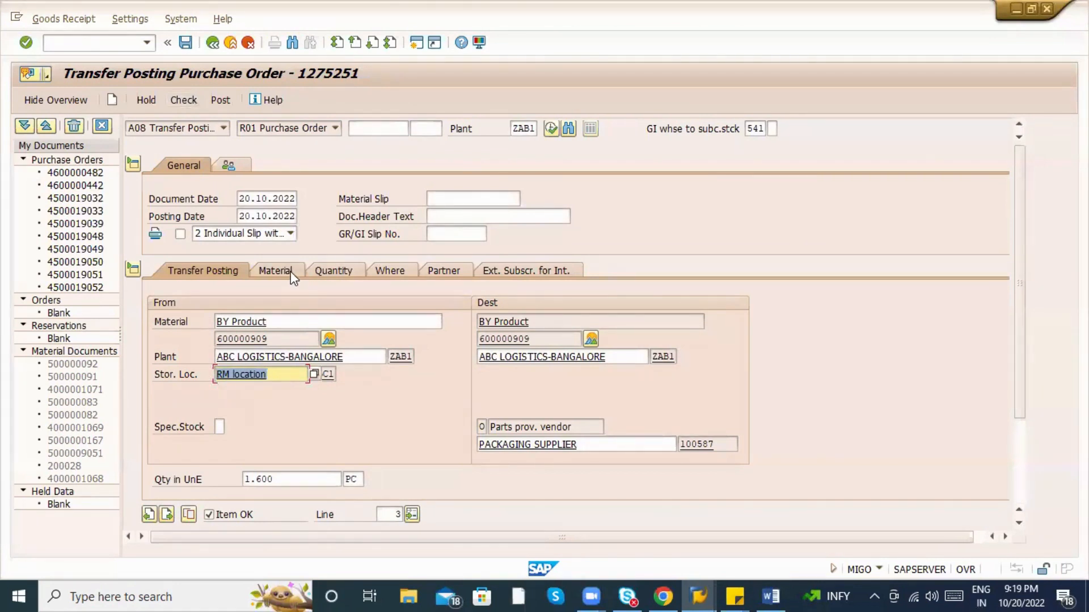
Examine line 2's Raw Material 1 details: transfer data, material, quantity, movement type, partner and external weighing data.
left_click(153, 518)
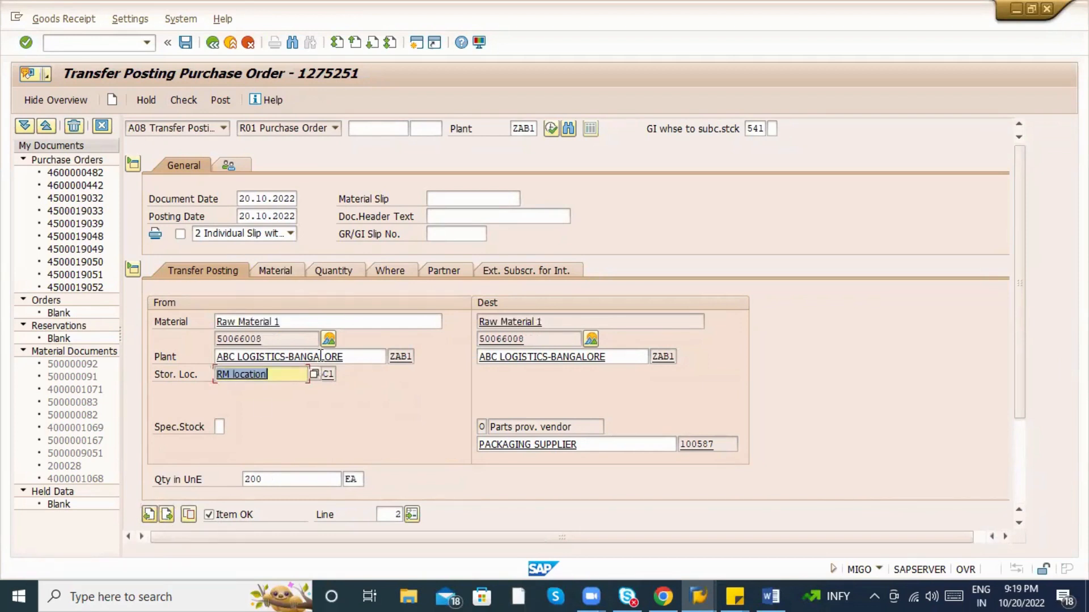
left_click(432, 272)
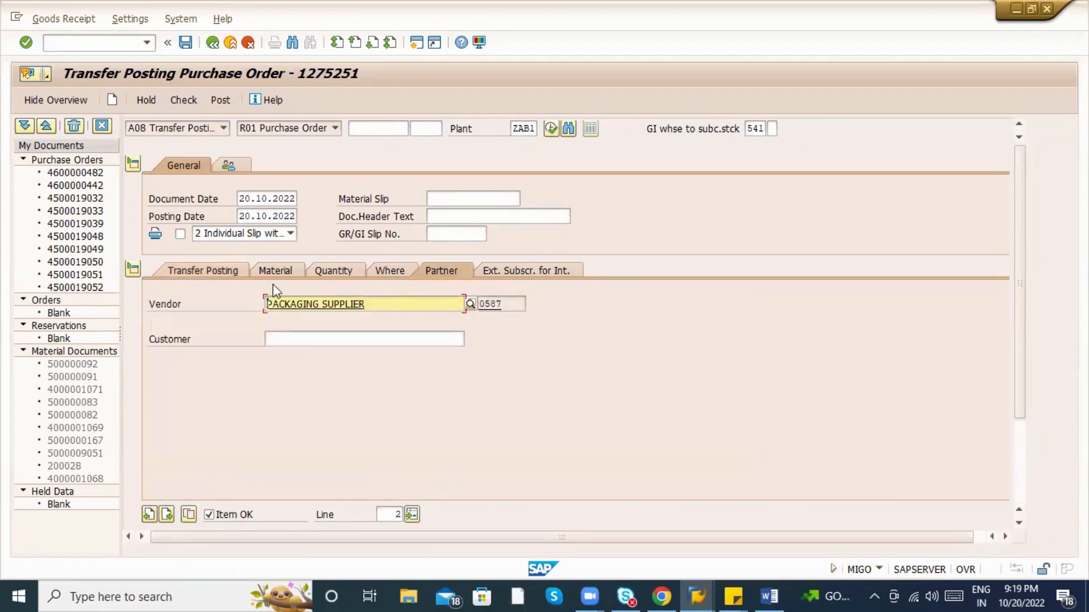
left_click(199, 271)
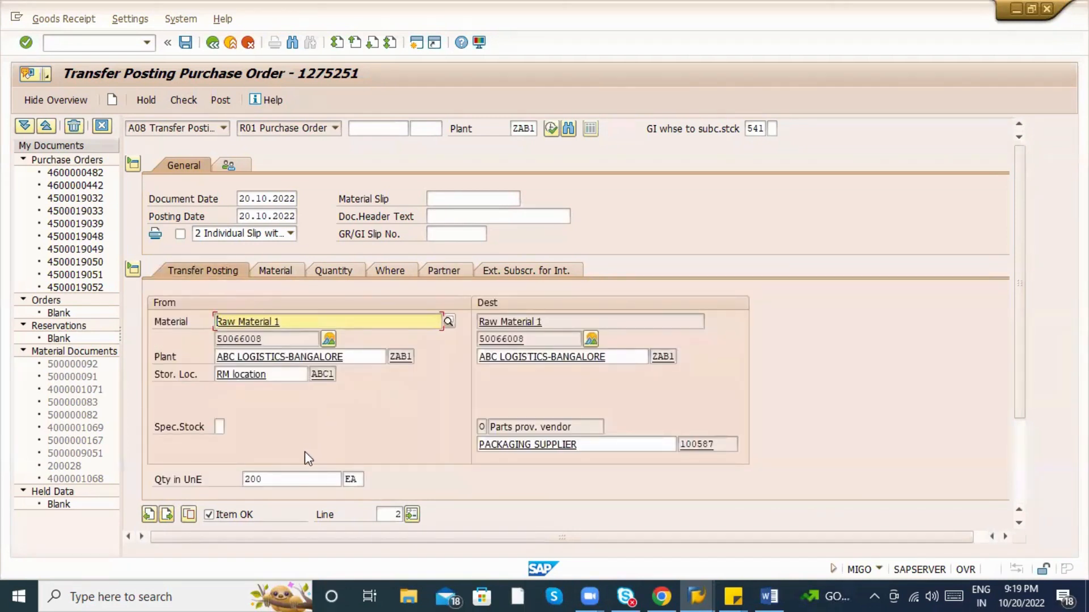
left_click(276, 272)
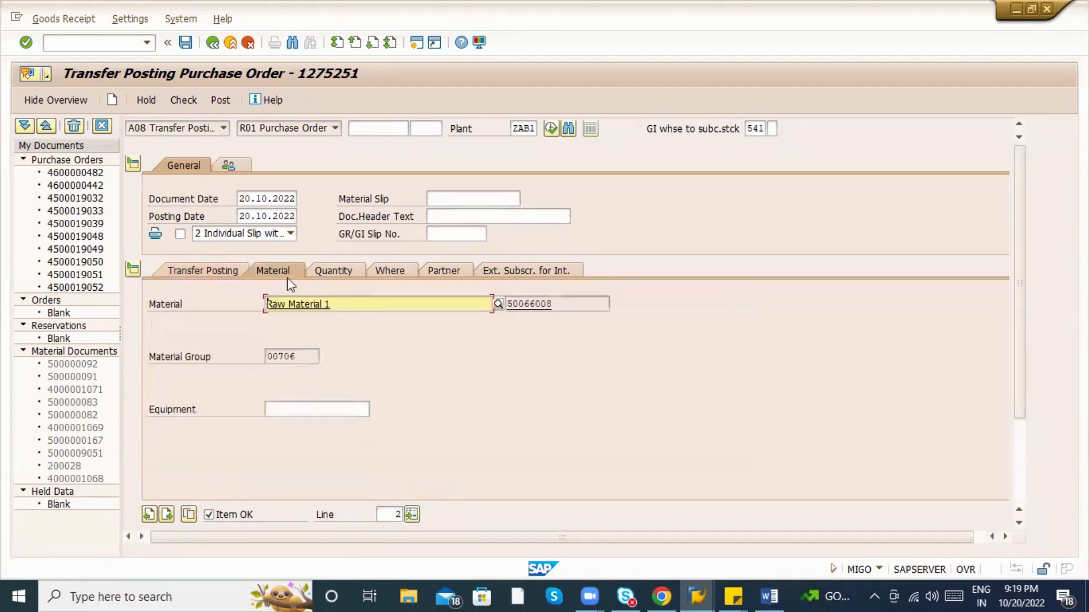
left_click(322, 270)
left_click(383, 272)
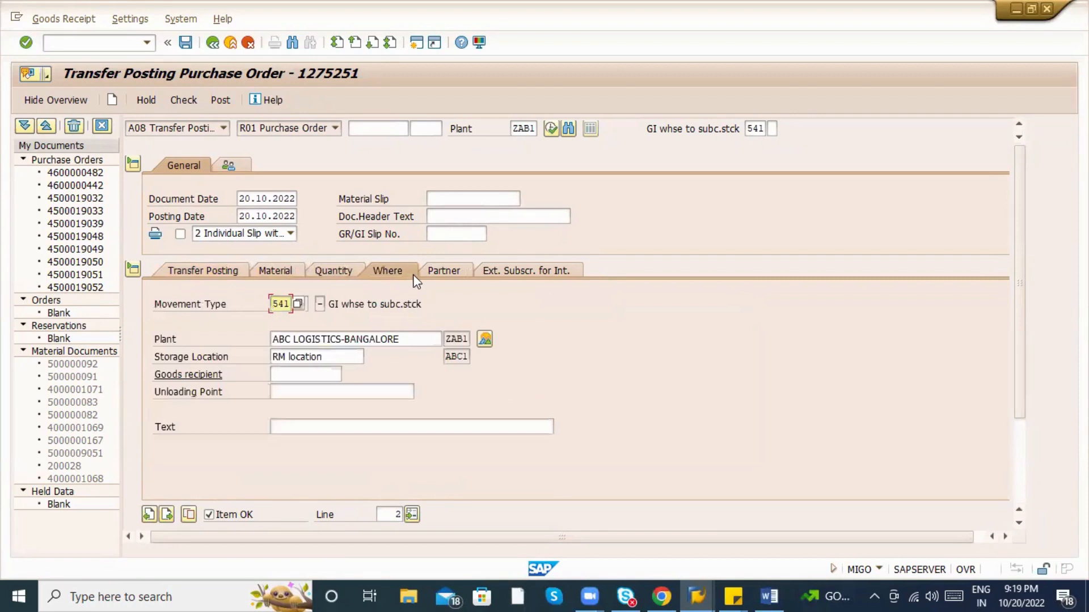
left_click(441, 271)
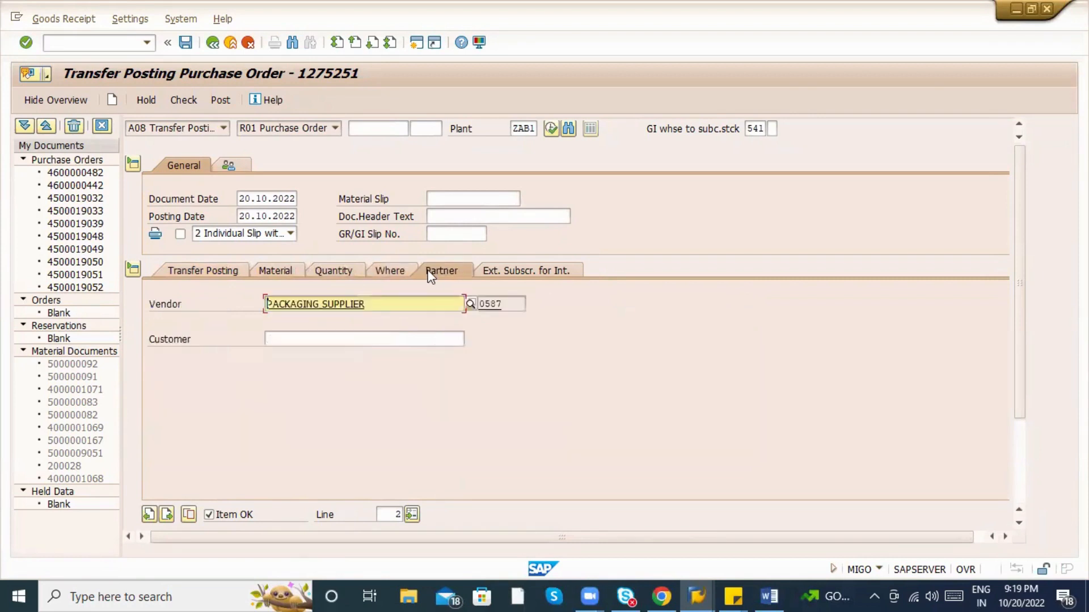
left_click(492, 273)
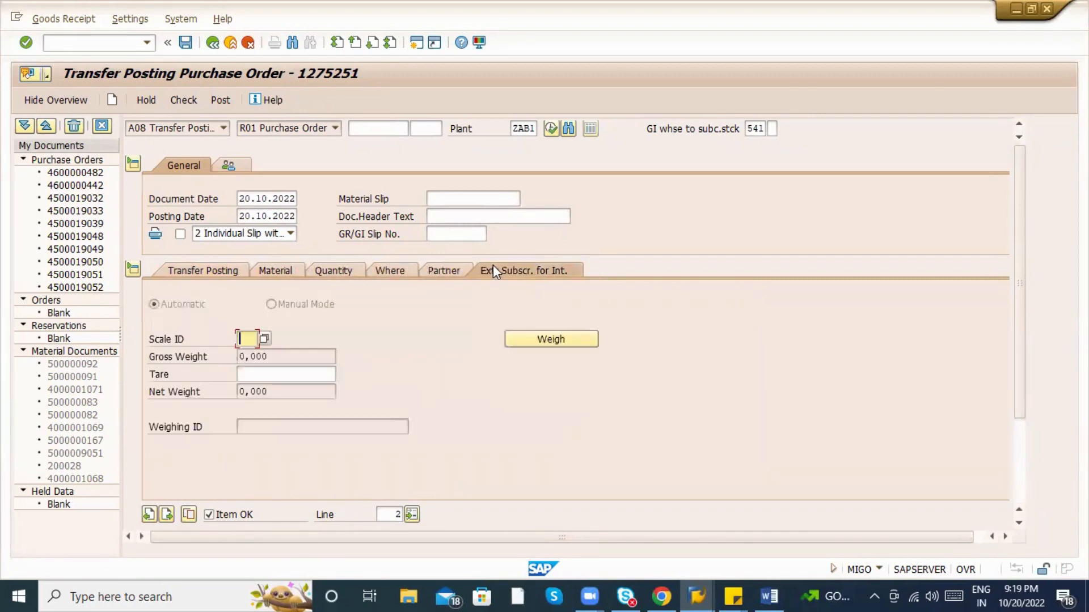
left_click(217, 272)
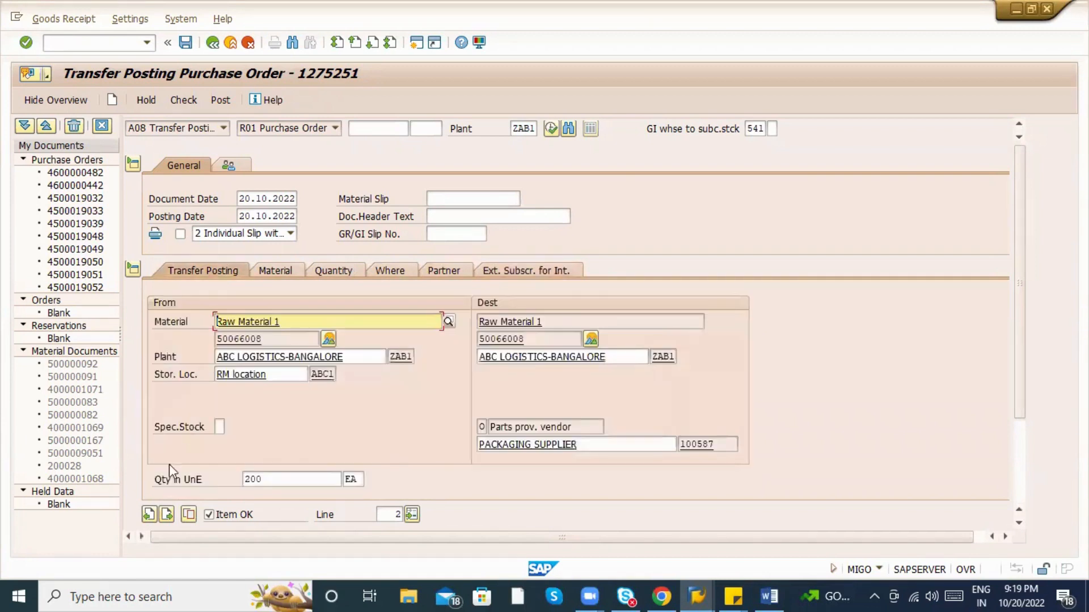
Review the BY Product's material, quantity, location and partner data on line 3.
left_click(166, 514)
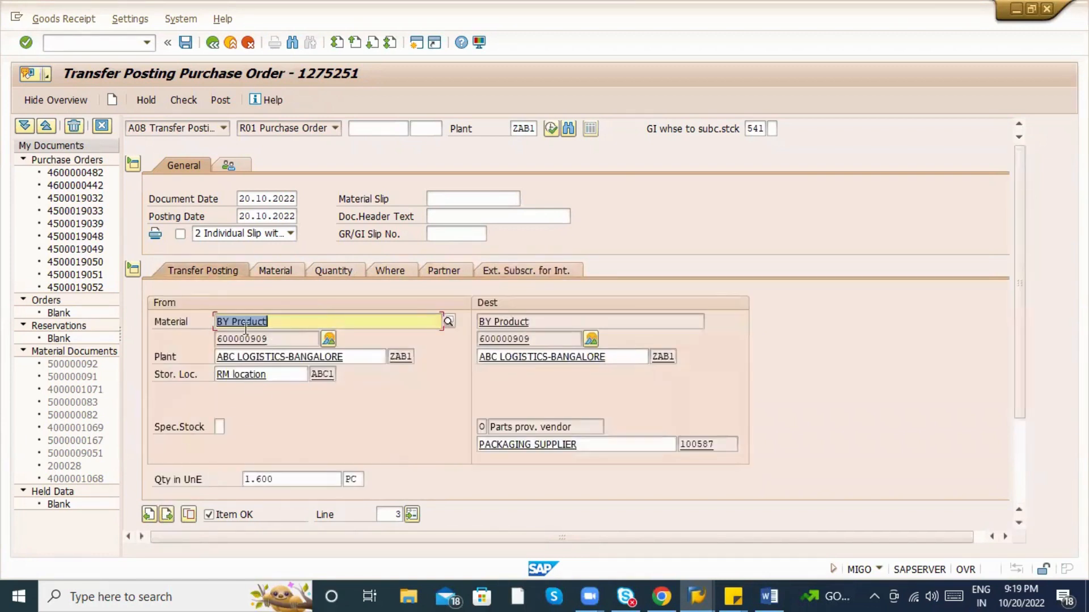
left_click(272, 271)
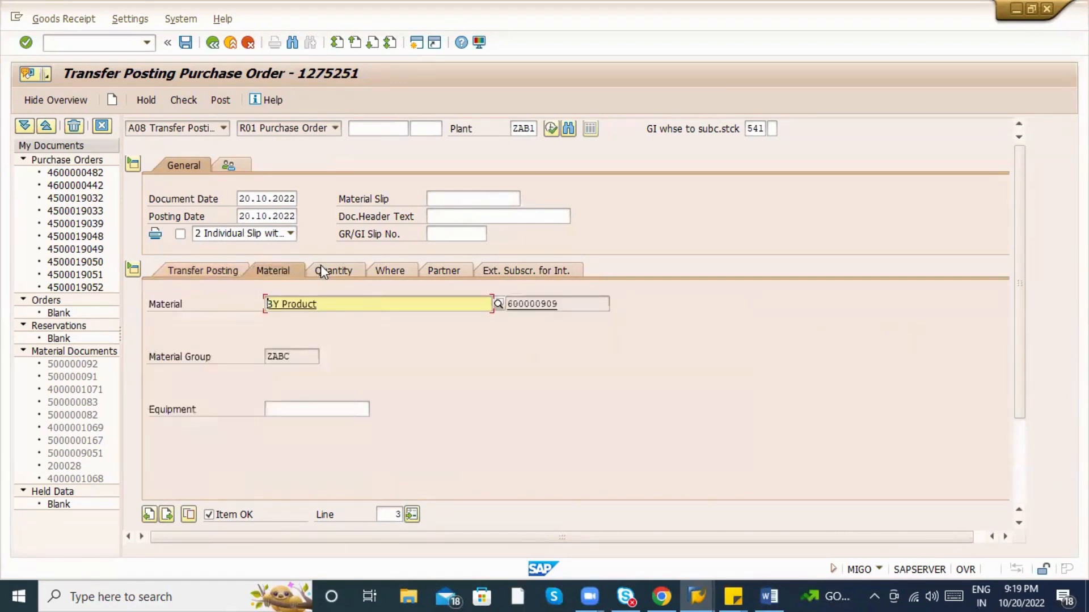
left_click(329, 271)
left_click(388, 267)
left_click(431, 271)
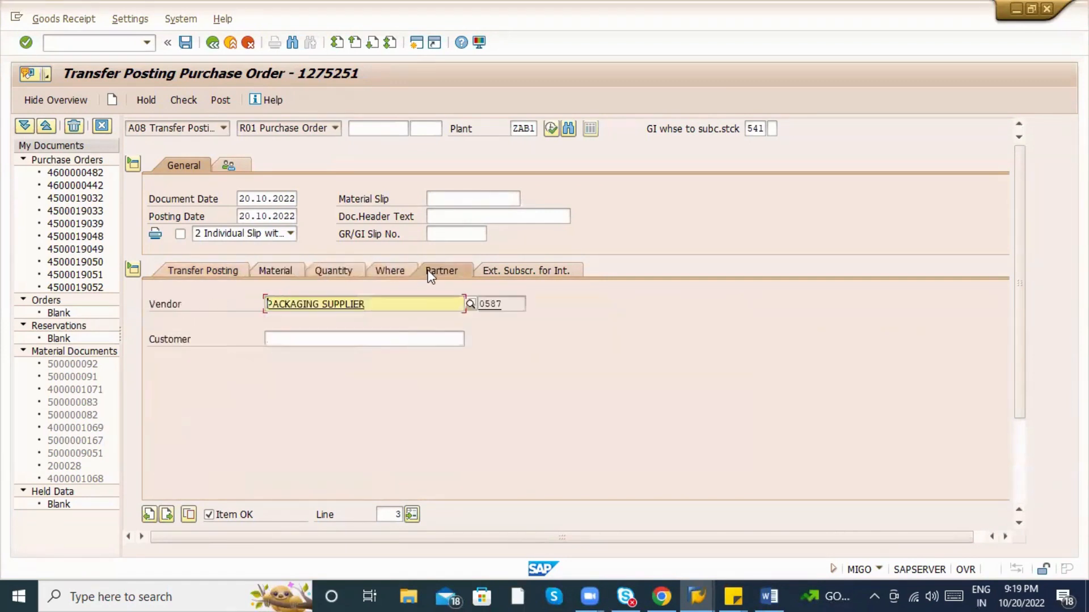
Recheck the transfer posting, read the long text of the logged vendor message, and close the log.
left_click(192, 101)
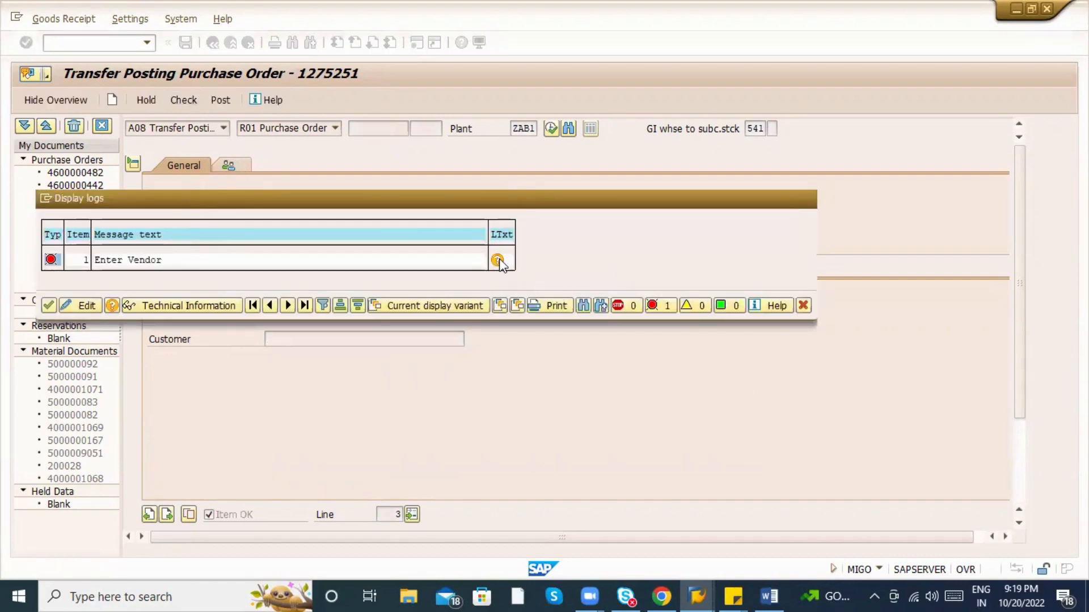
left_click(498, 260)
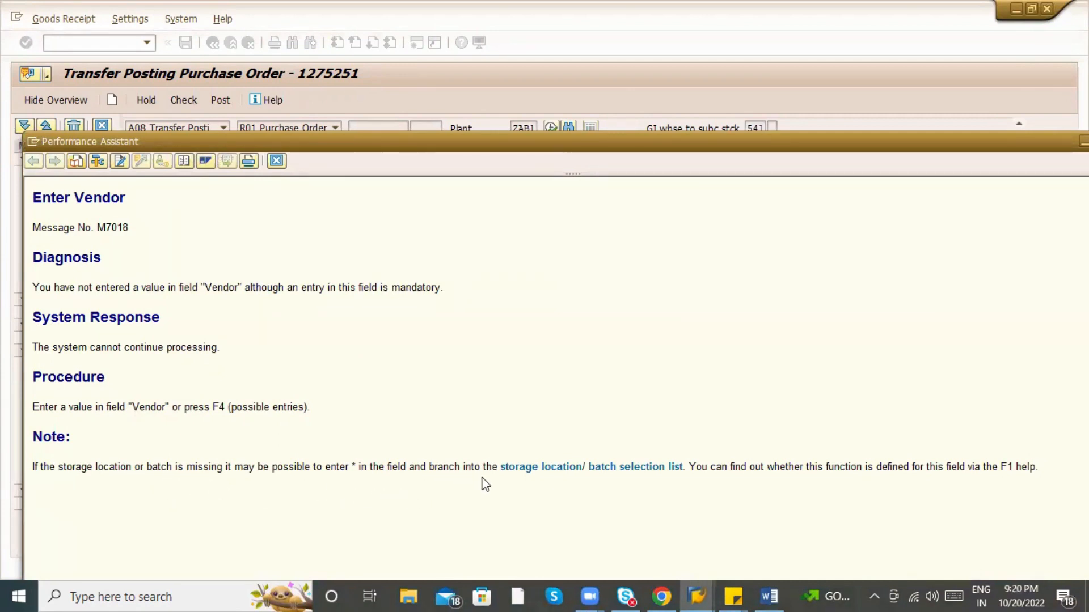
key("Escape")
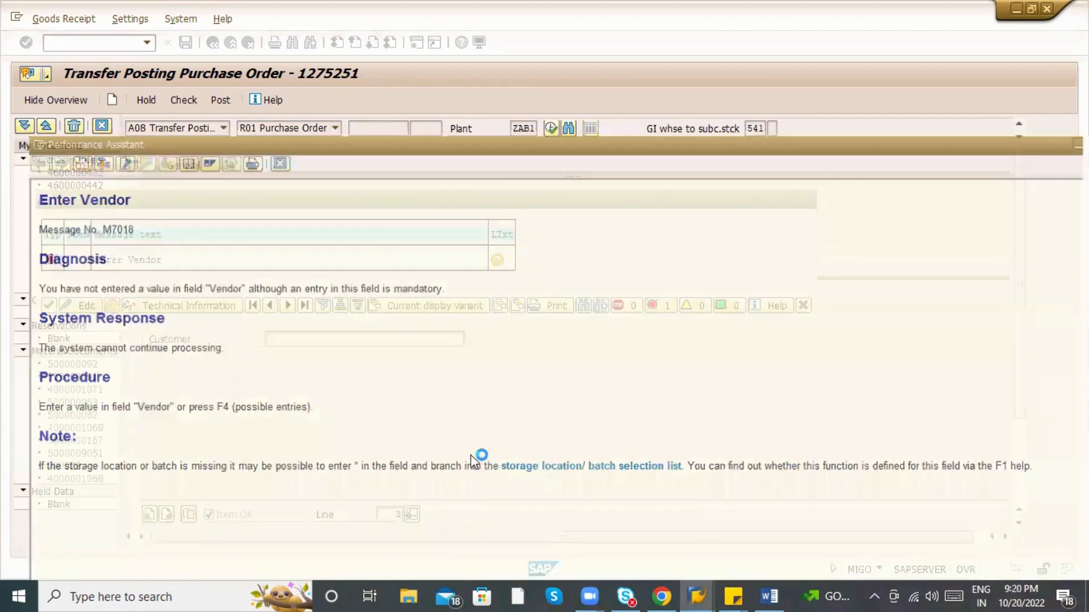
key("Escape")
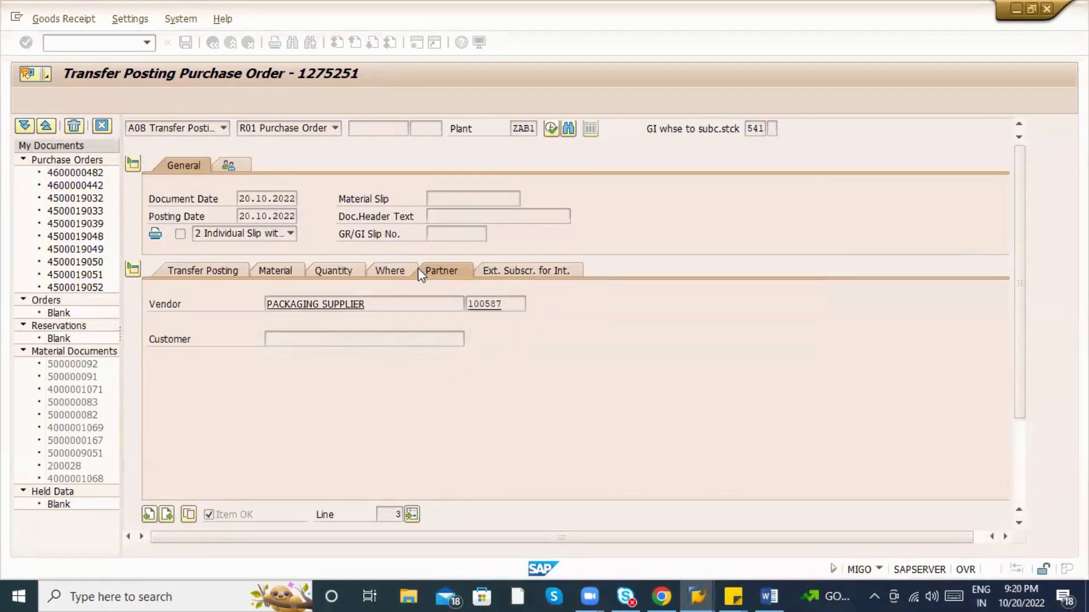
Compare the transfer lines and go through line 3's location, quantity, material, partner and weighing data again for the missing vendor.
left_click(404, 271)
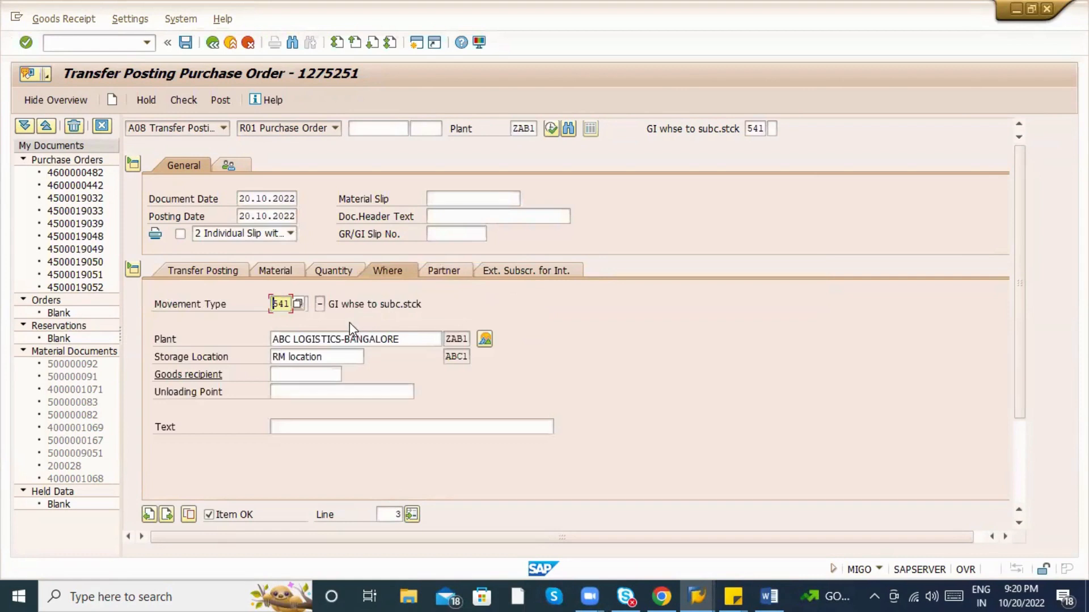
left_click(329, 272)
left_click(266, 272)
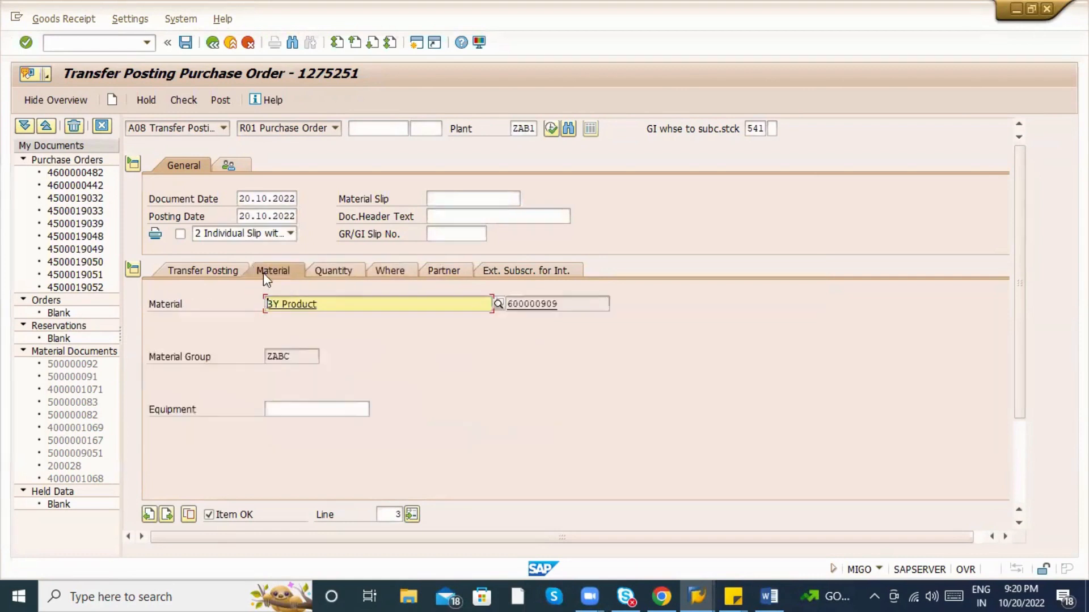
left_click(199, 262)
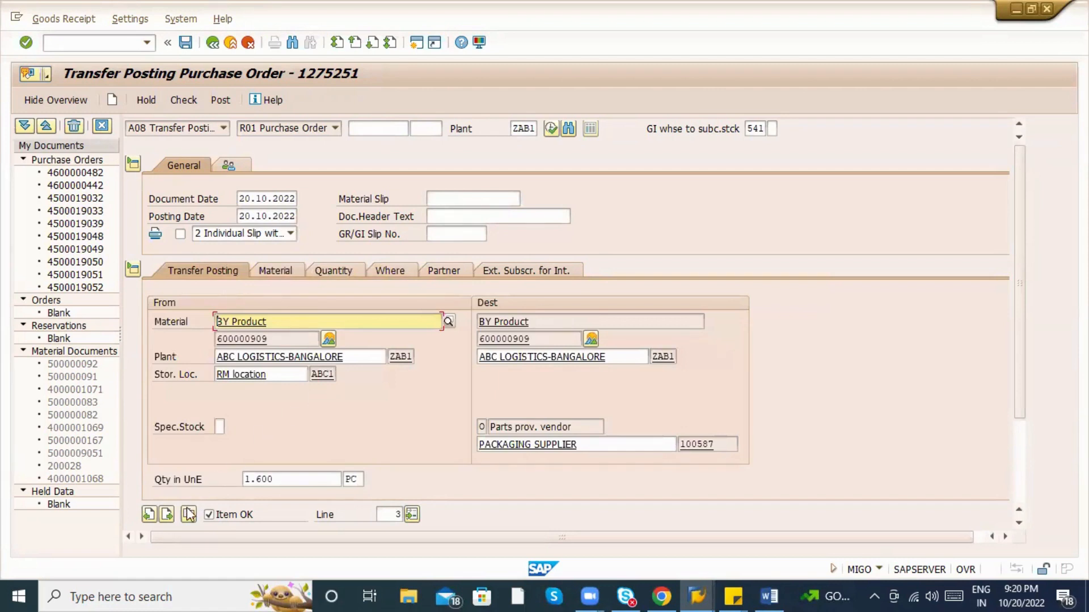
left_click(169, 512)
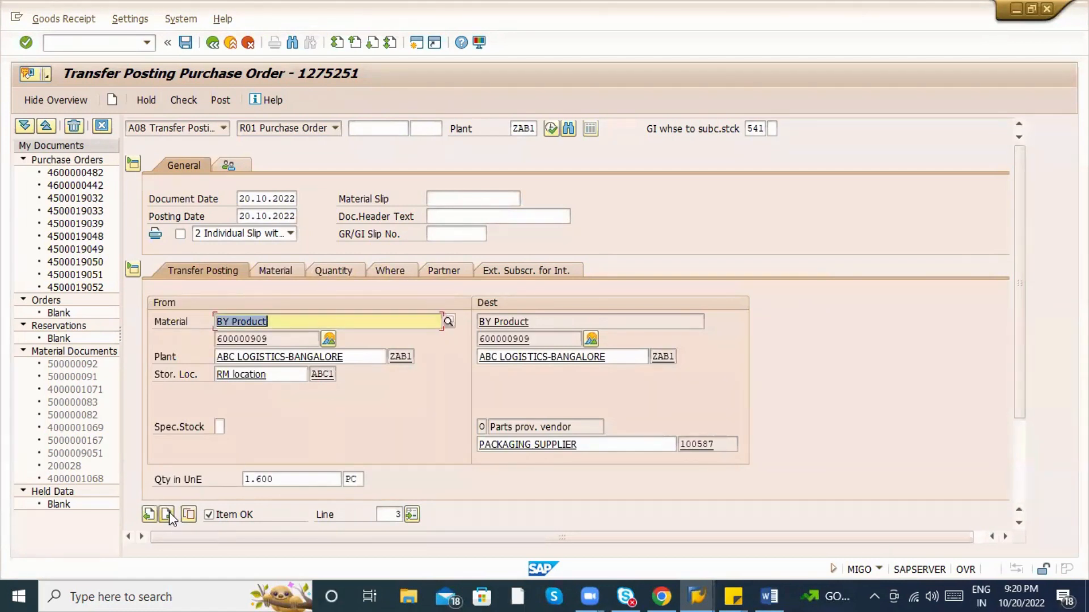
left_click(168, 514)
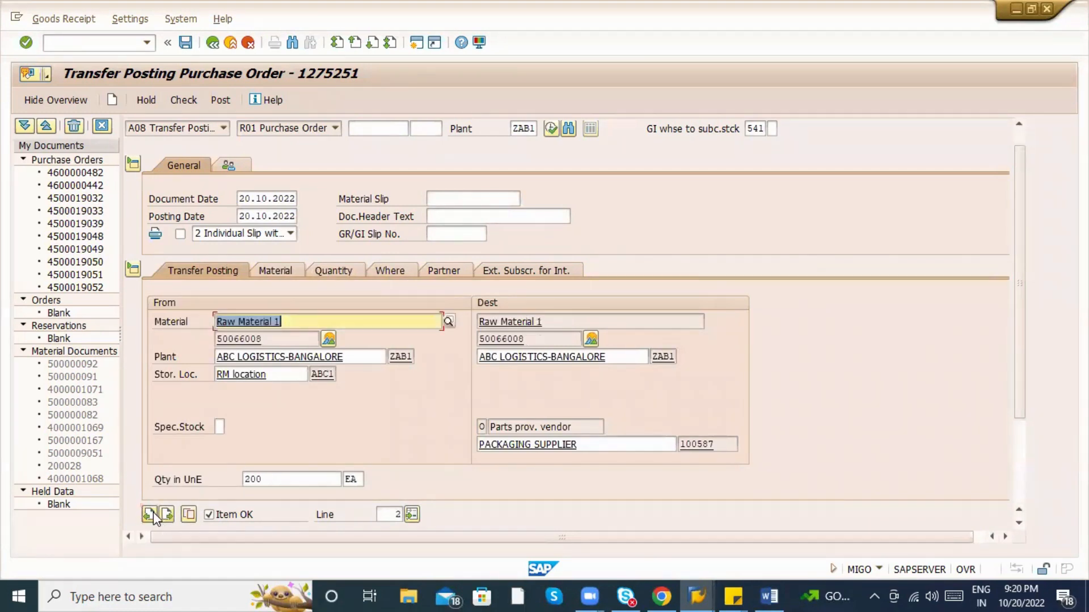
left_click(168, 514)
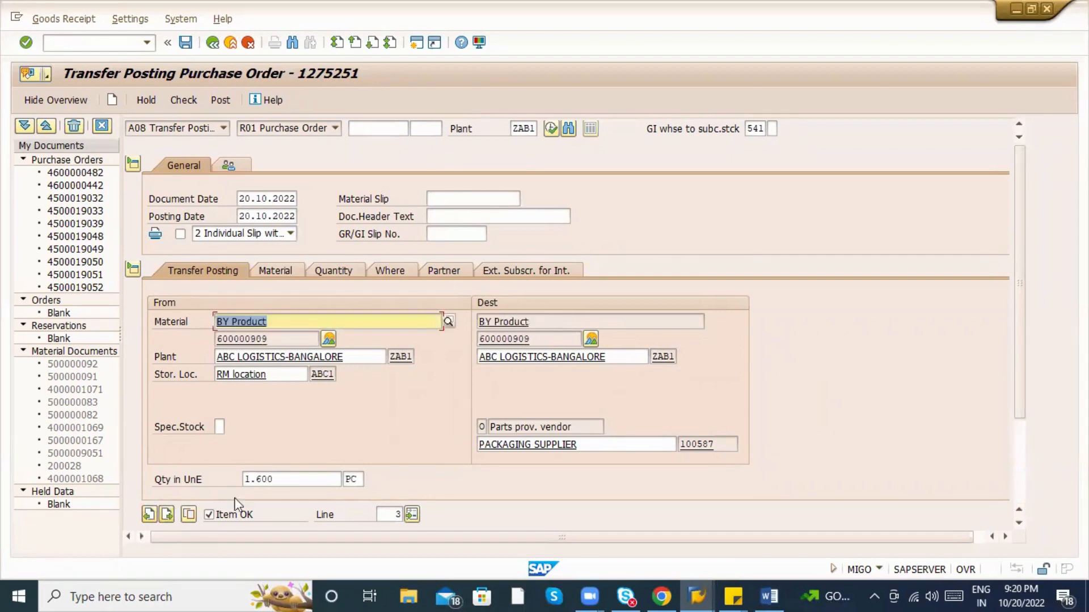
left_click(278, 273)
left_click(322, 275)
left_click(372, 276)
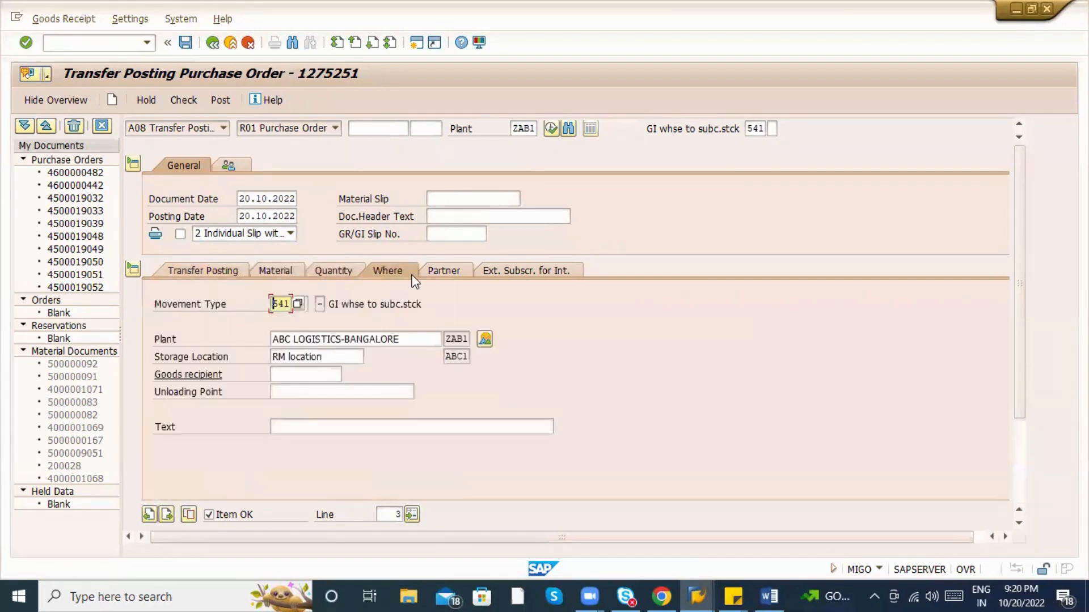
left_click(448, 272)
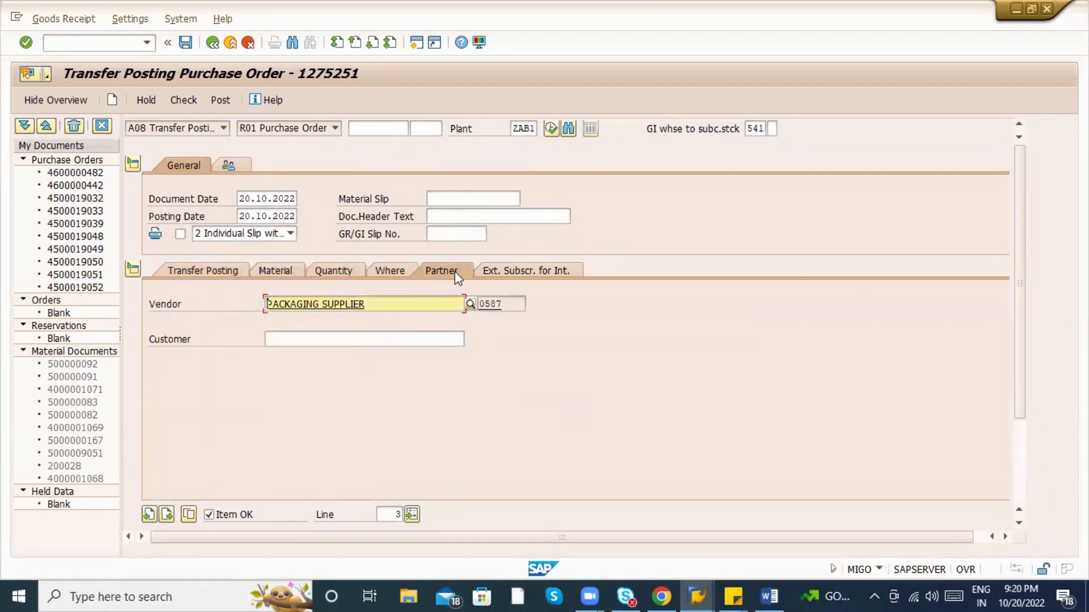
left_click(499, 272)
Inspect the item overview for the status, quantity and storage location of all three transfer lines.
scroll(301, 372, "down", 5)
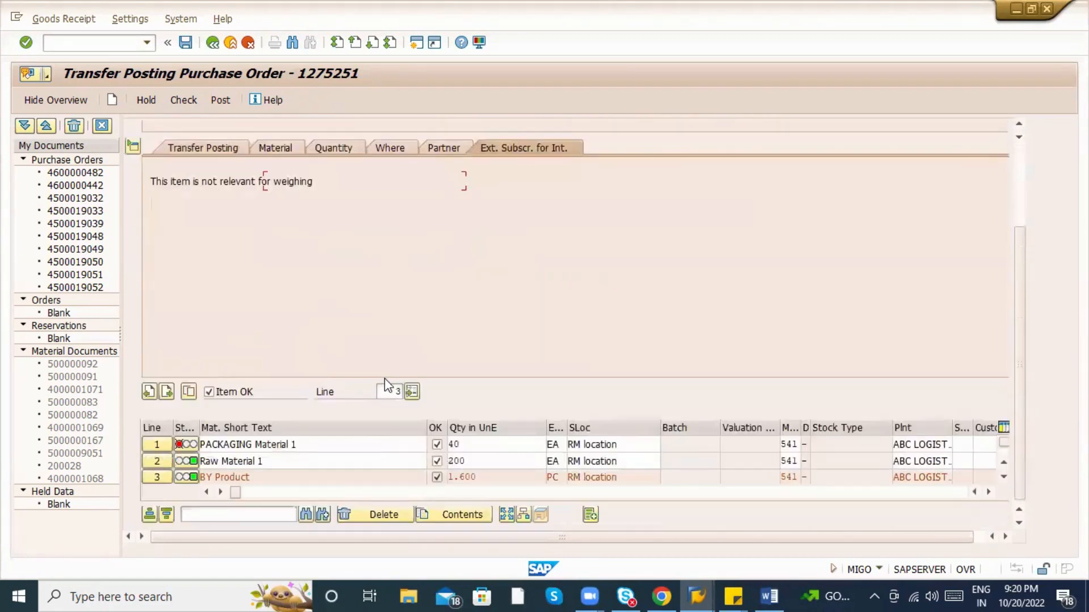
left_click(291, 444)
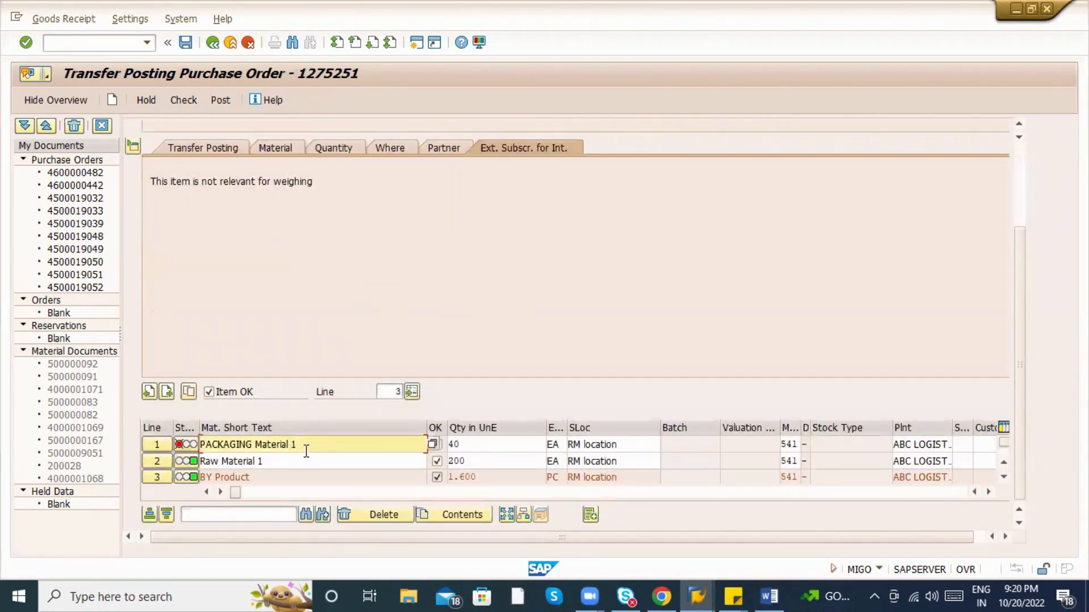
left_click(484, 448)
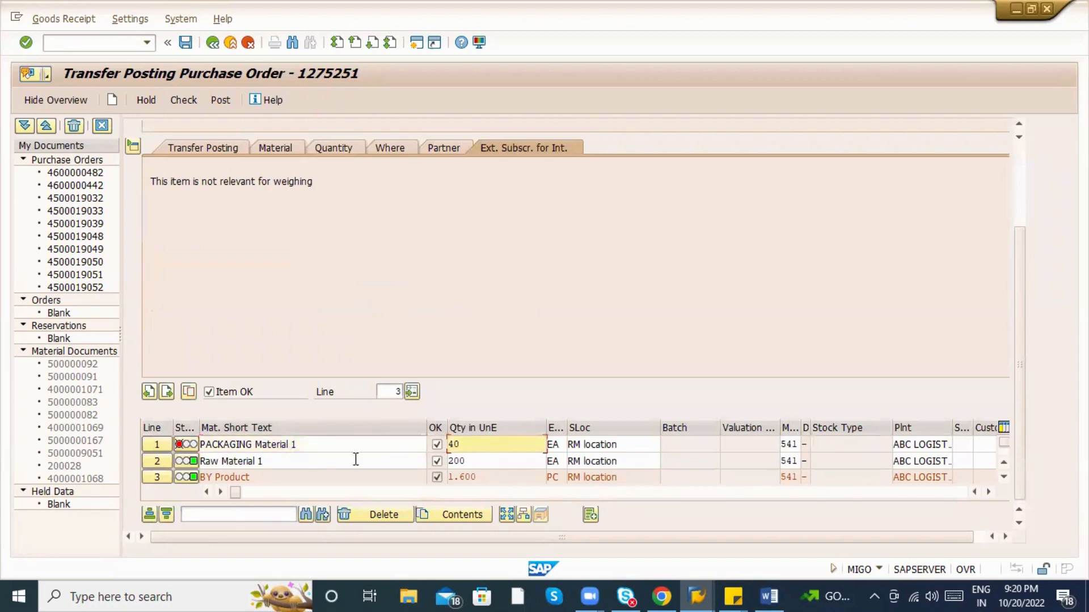
scroll(692, 471, "down", 1)
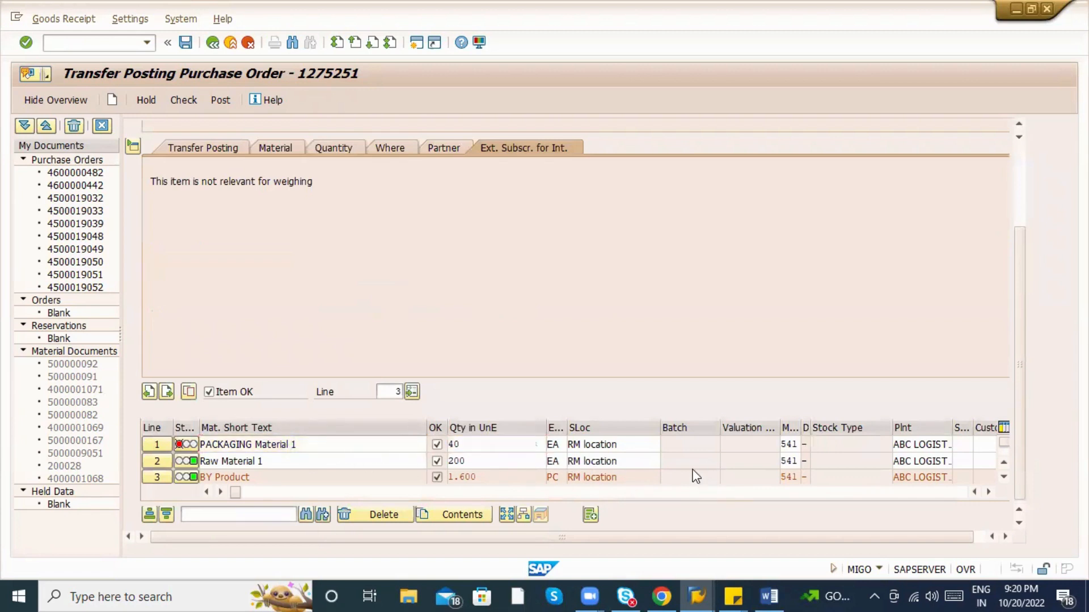
scroll(332, 466, "up", 2)
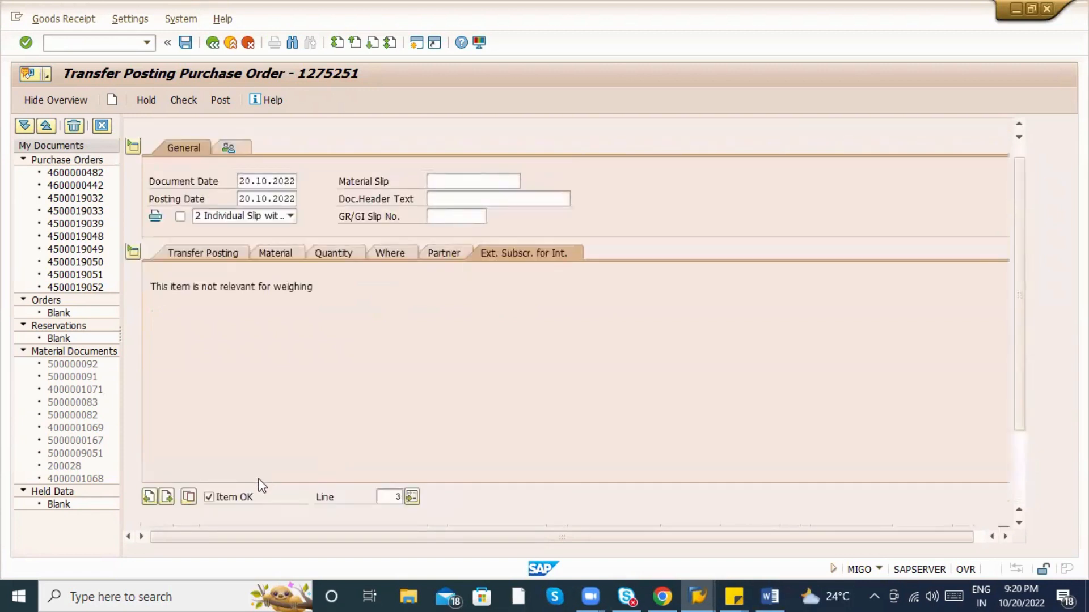
scroll(153, 493, "down", 1)
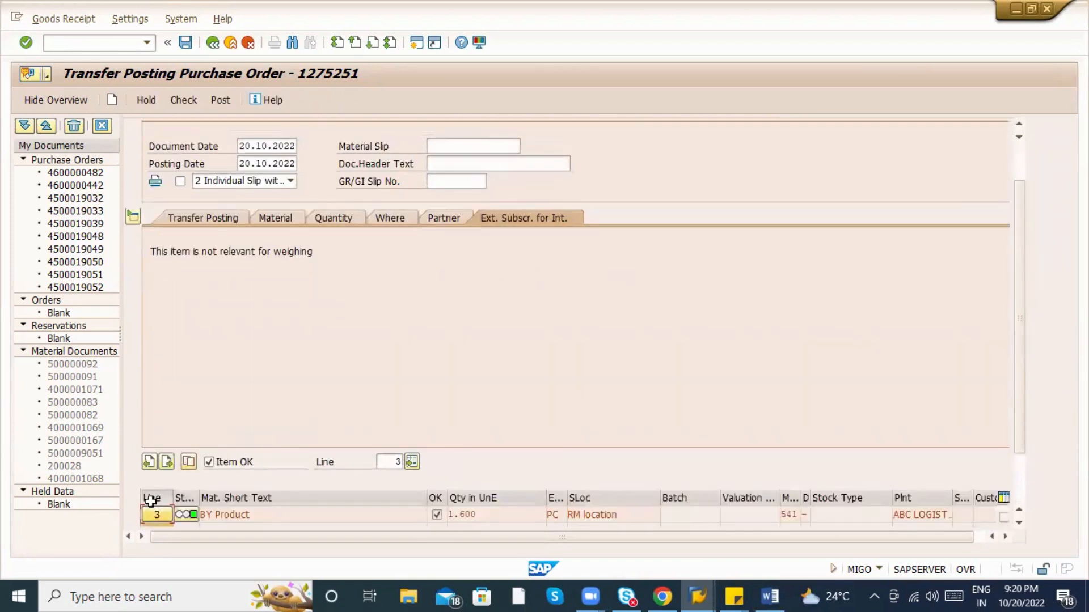
Exclude the BY Product on line 3 from the transfer posting by clearing its OK flag.
scroll(1018, 509, "up", 2)
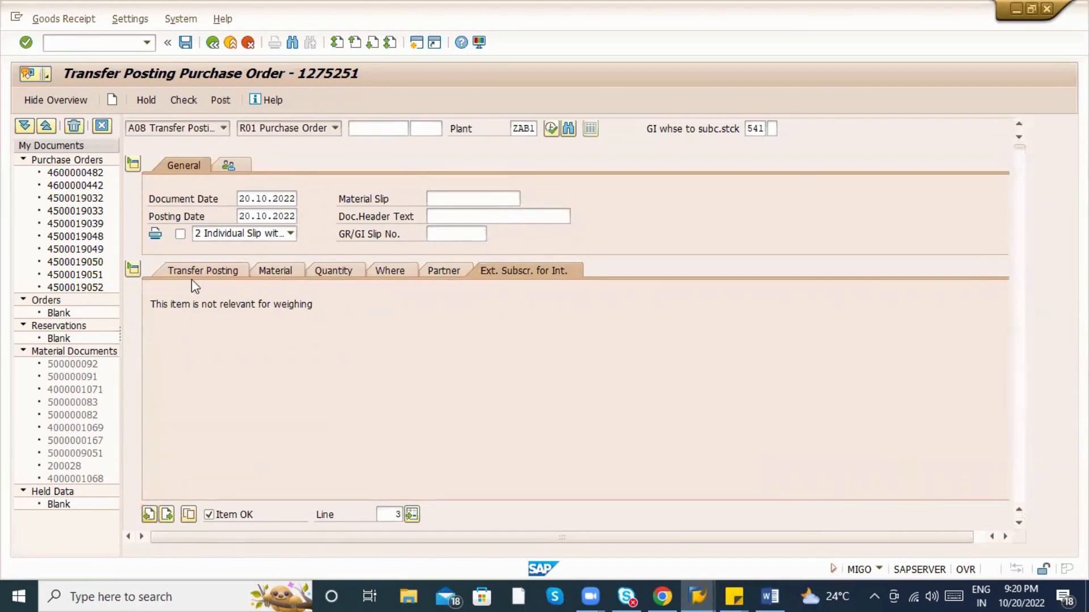
left_click(201, 220)
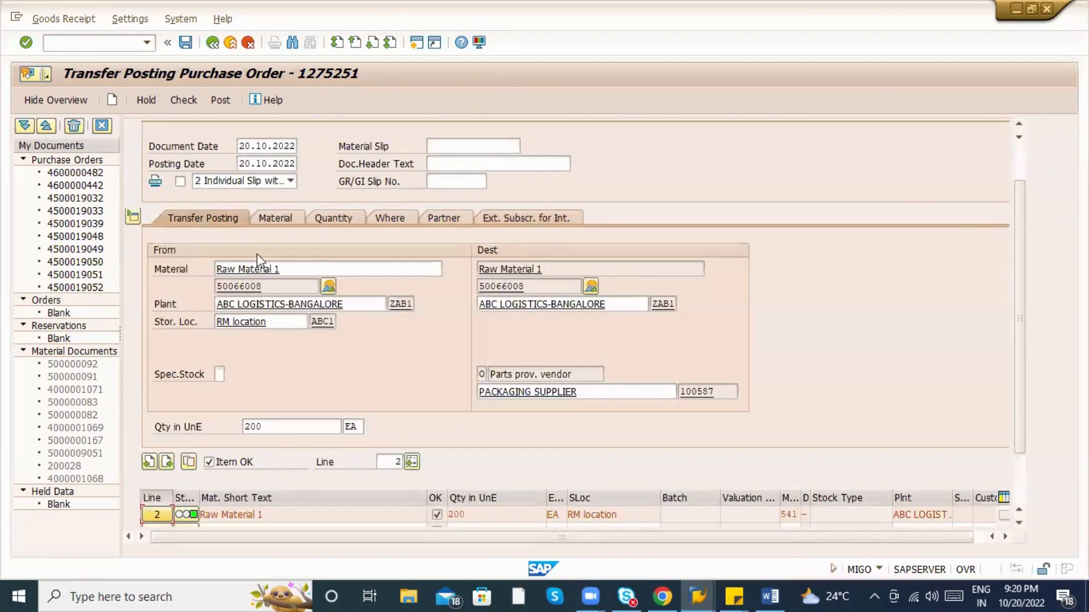
left_click(1019, 522)
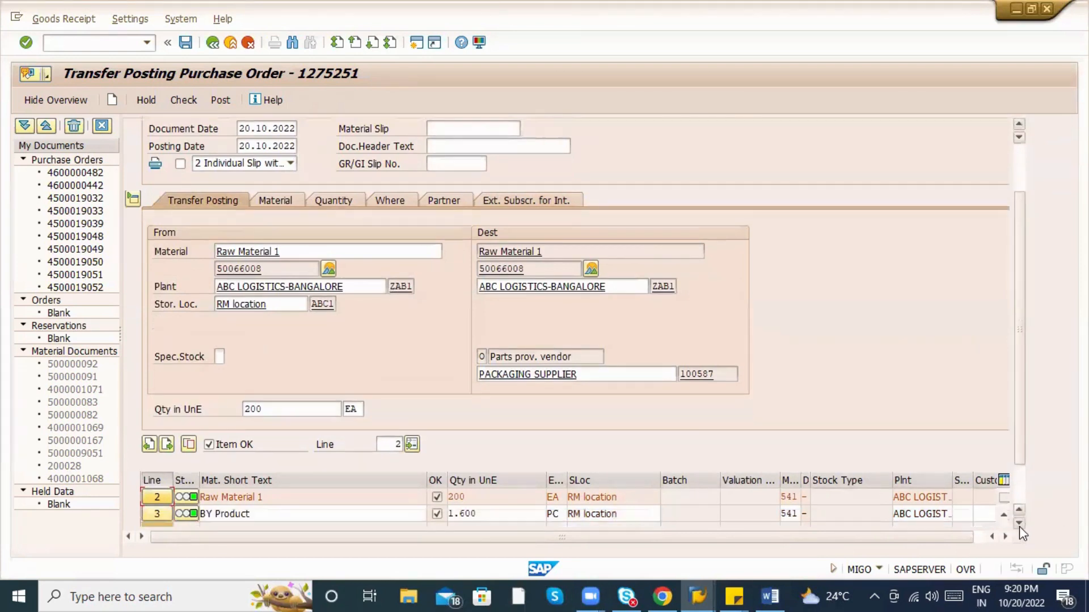
left_click(1019, 524)
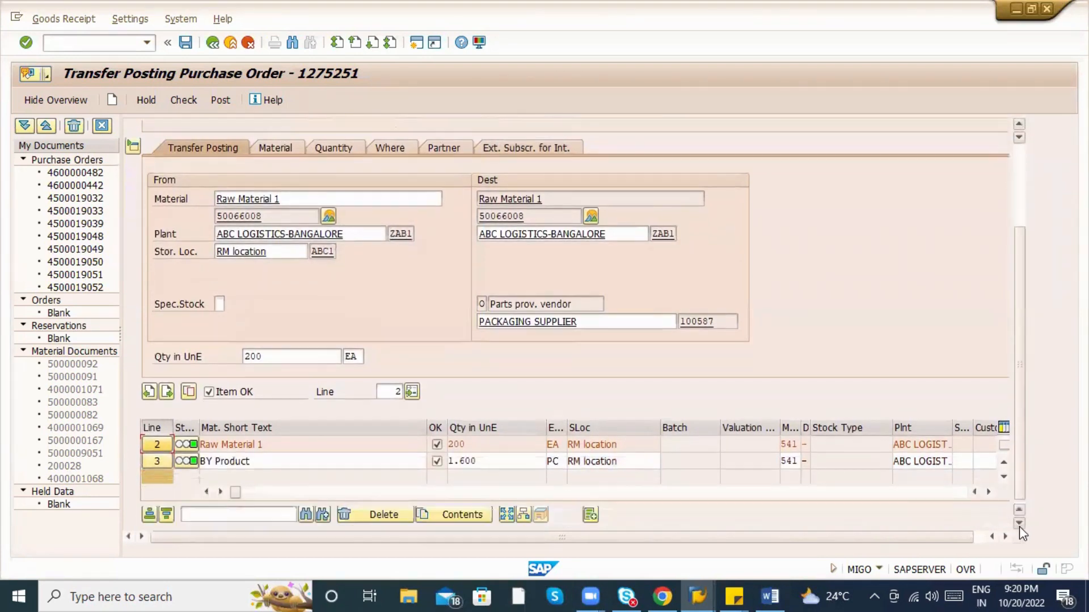
left_click(436, 462)
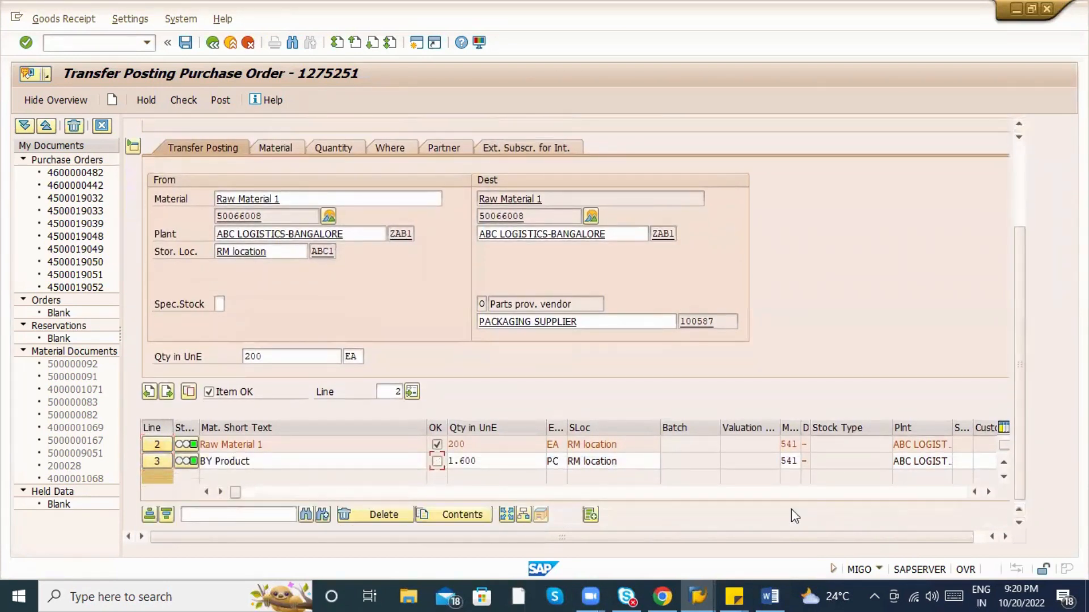
Assign PACKAGING SUPPLIER as the partner vendor for PACKAGING Material 1 on line 1 and recheck the posting.
left_click(1018, 510)
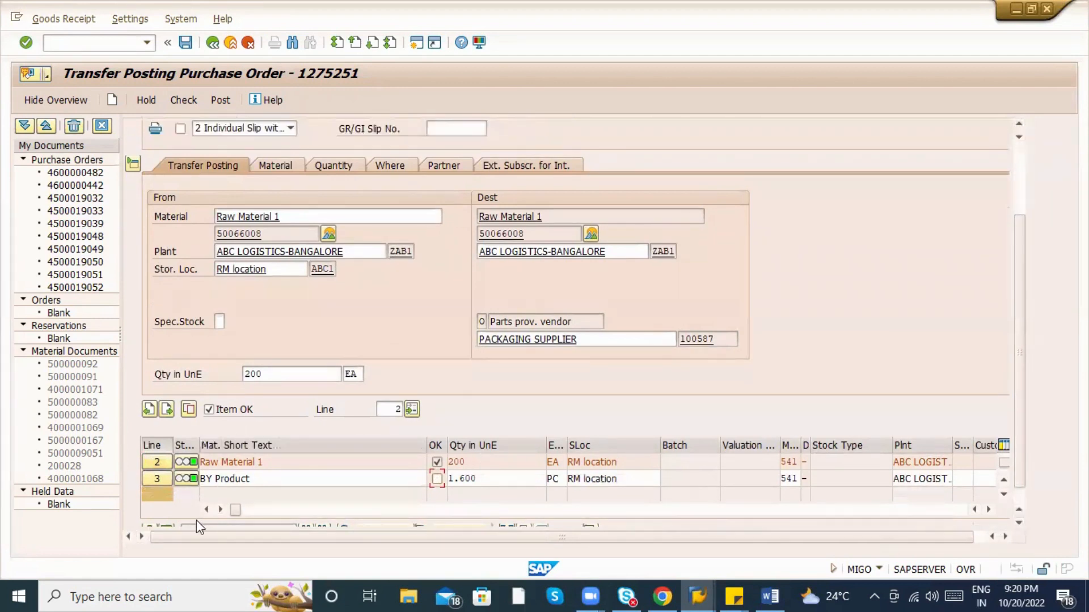
left_click(1003, 479)
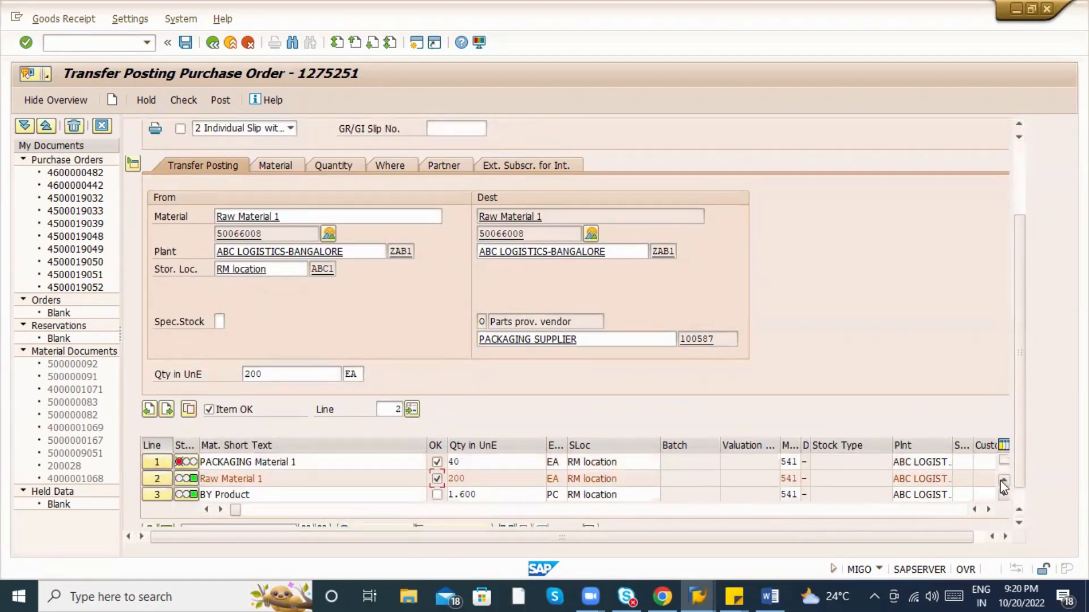
left_click(454, 466)
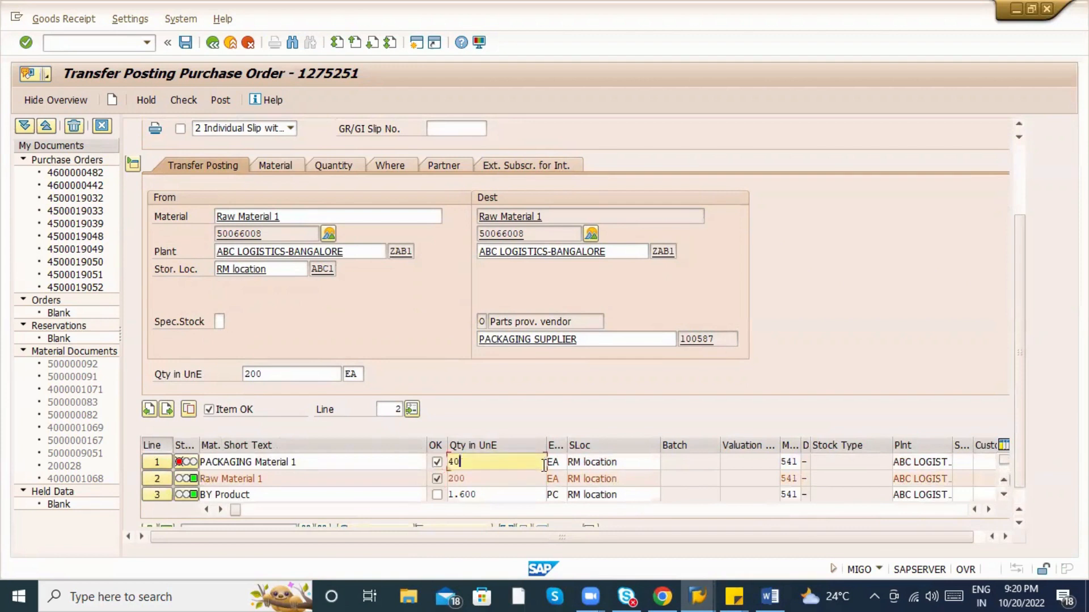
left_click(160, 466)
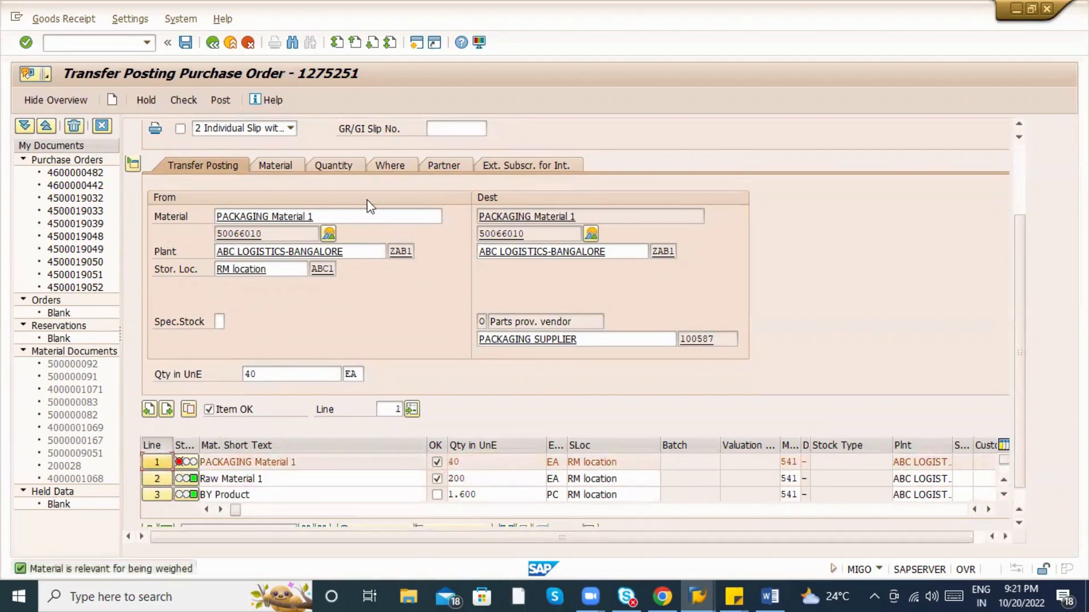
left_click(438, 167)
left_click(324, 200)
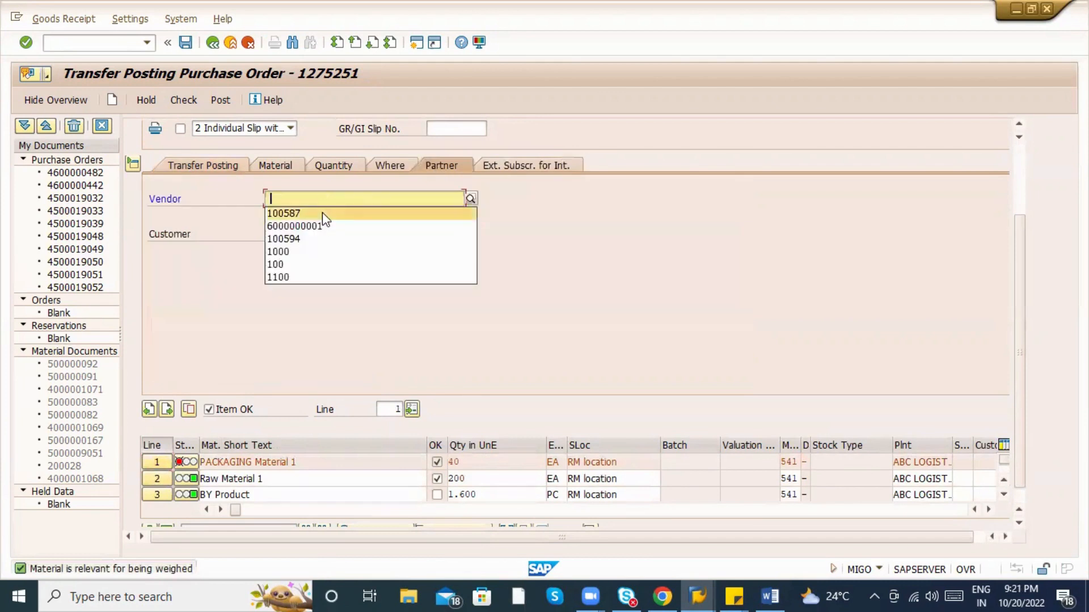
left_click(322, 214)
key("Return")
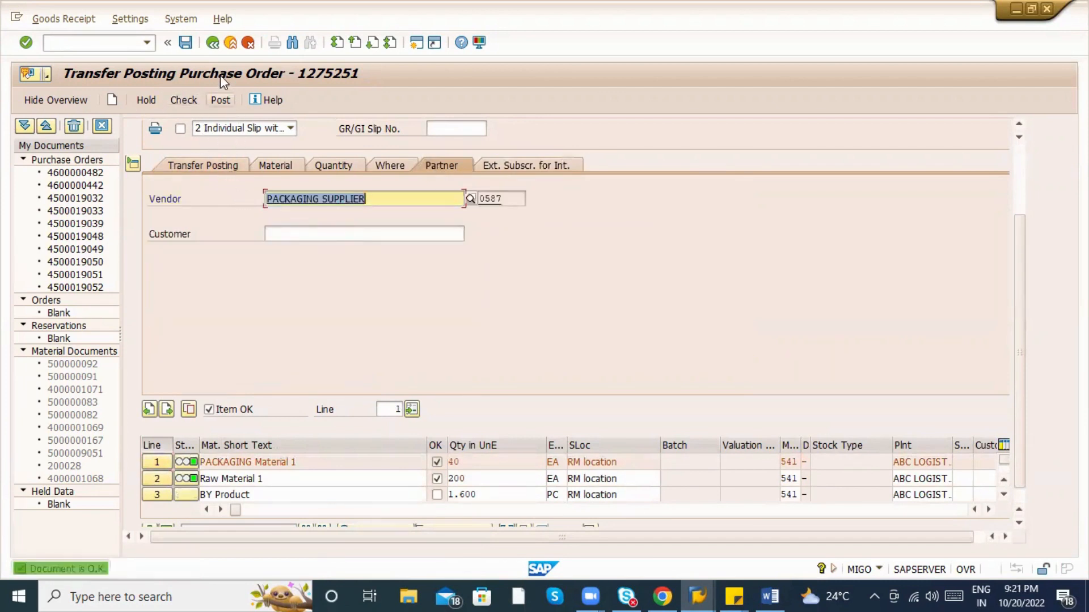
Post the 541 transfer to subcontractor stock and display the posted material document.
left_click(220, 100)
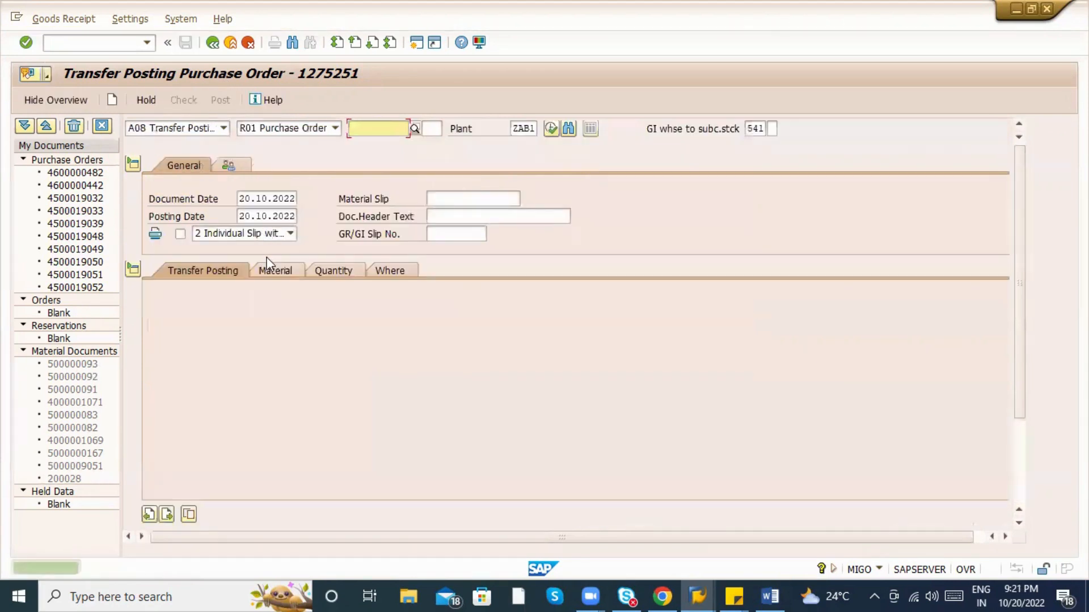
left_click(205, 128)
left_click(188, 182)
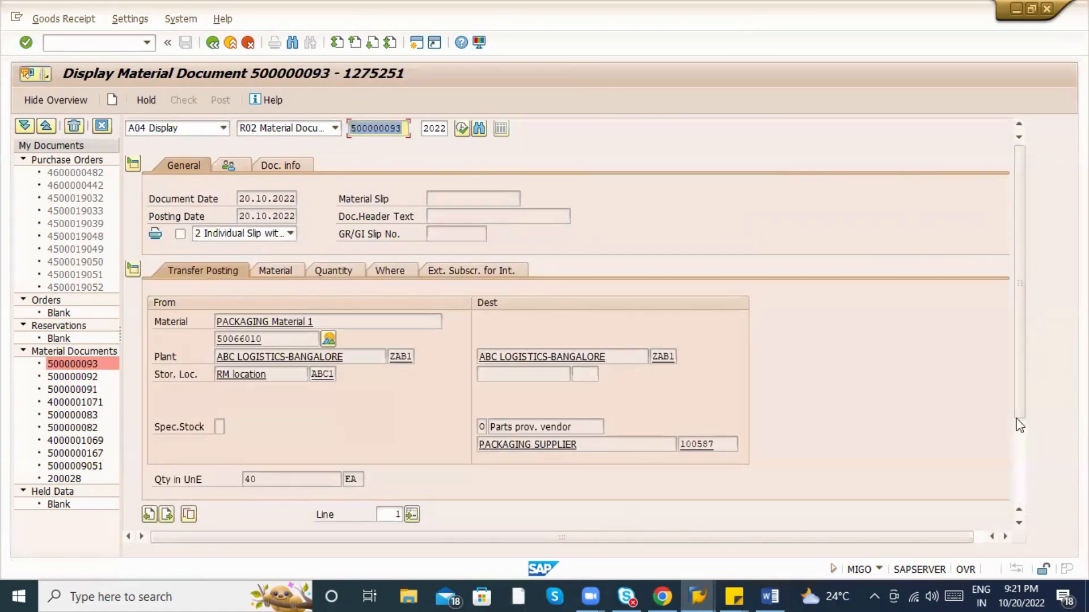
Review the PACKAGING Material 1 and Raw Material 1 lines and their quantities in the posted material document.
scroll(1019, 425, "down", 3)
left_click(295, 448)
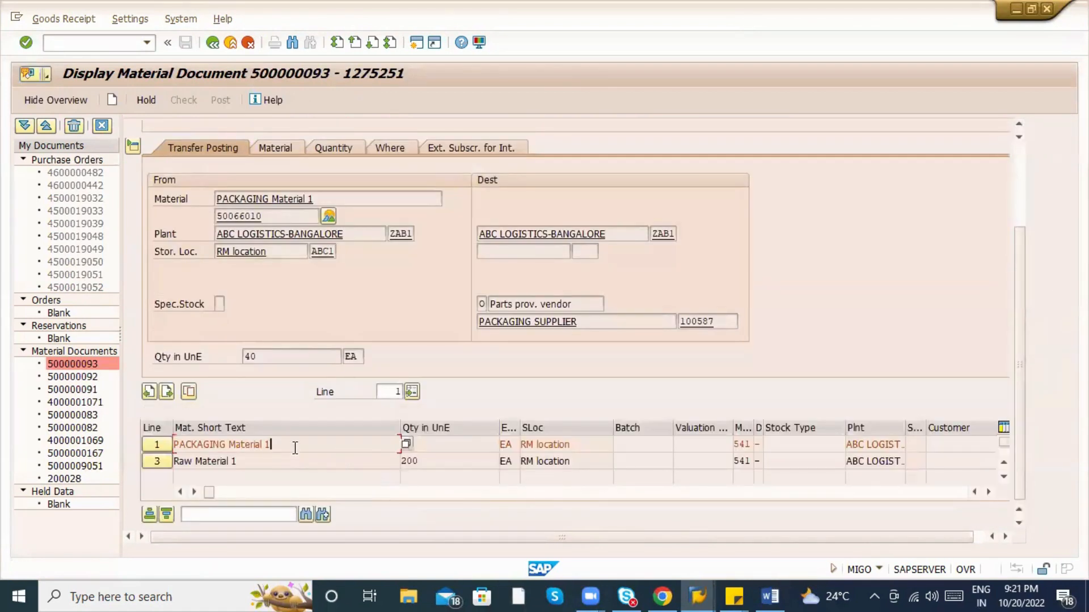
left_click(292, 461)
left_click(291, 449)
key("alt+Tab")
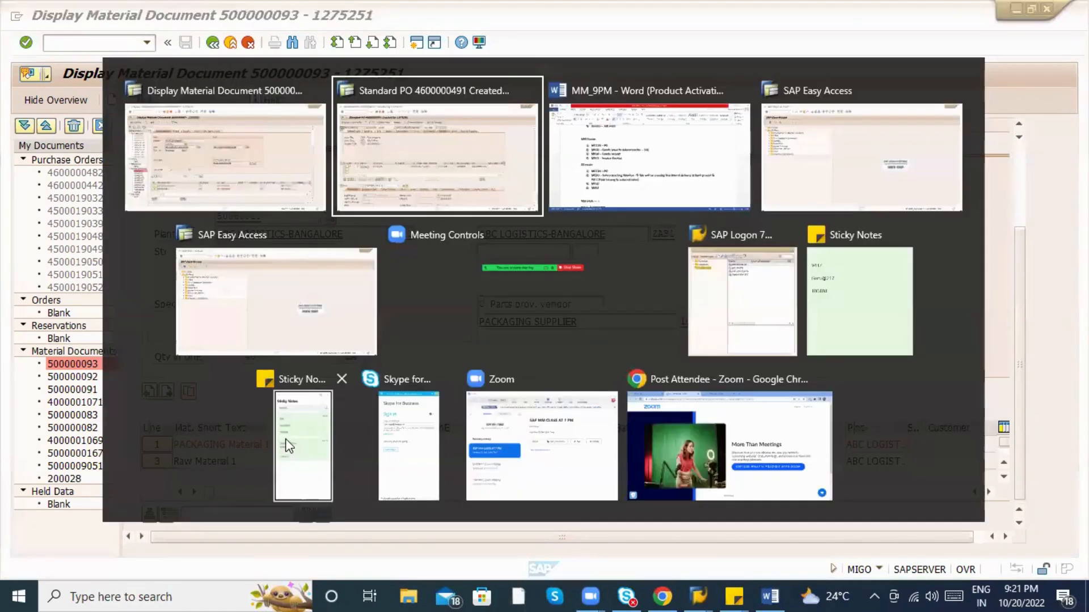
key("alt+Tab")
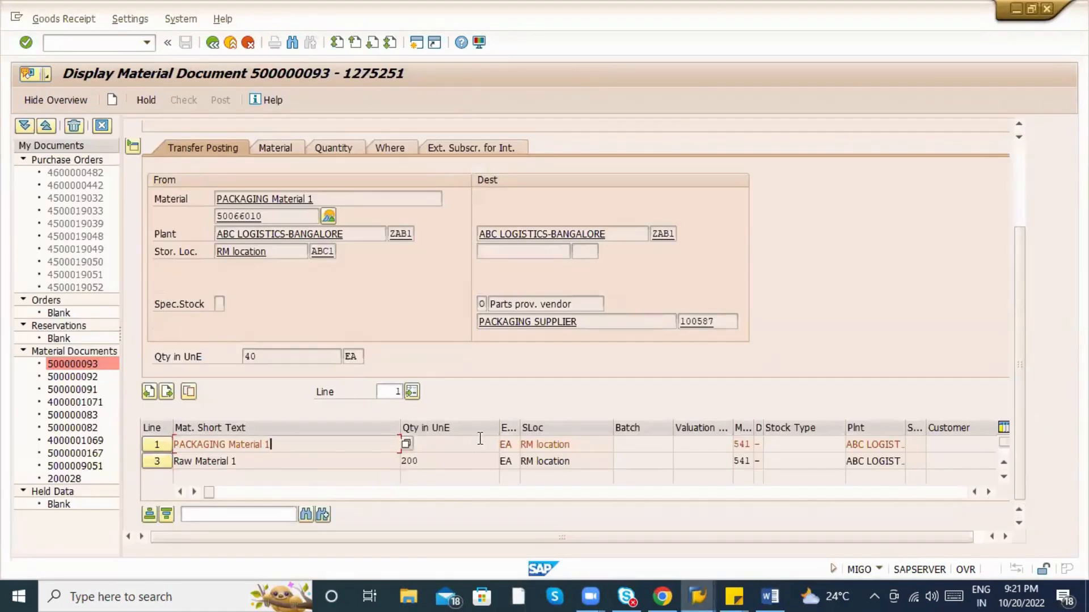
left_click(435, 461)
left_click(236, 463)
Check the material document's info for follow-on FI documents and go through its item overview again.
scroll(450, 274, "up", 5)
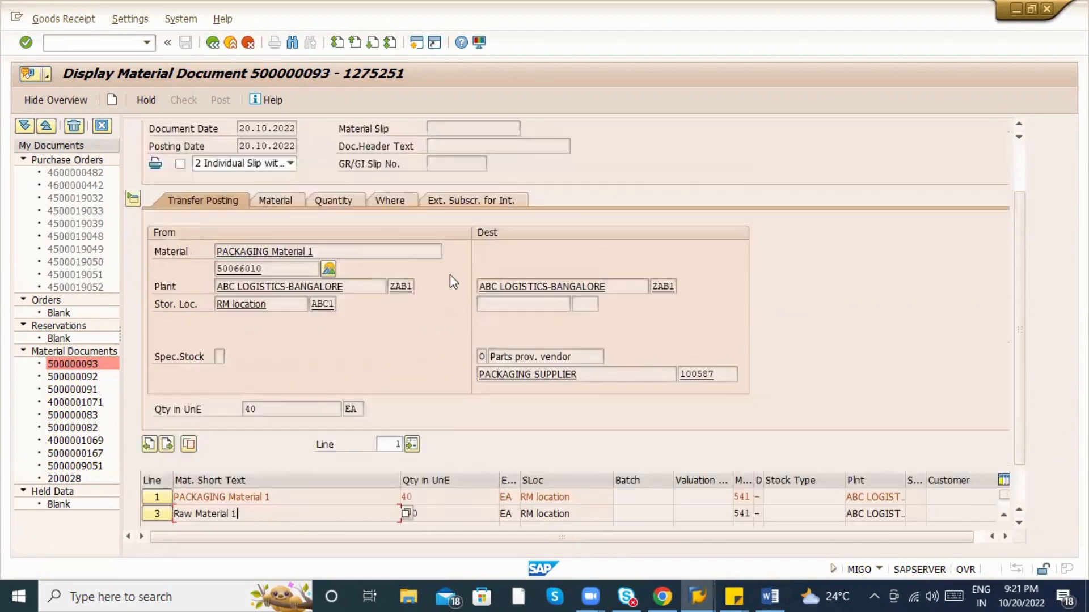
left_click(270, 167)
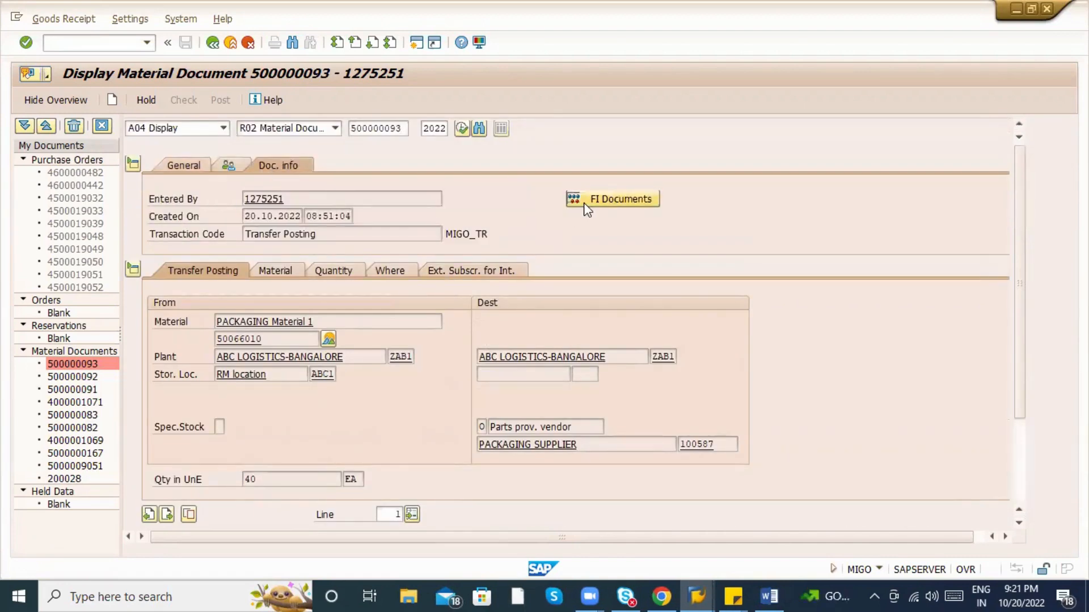
scroll(324, 321, "down", 3)
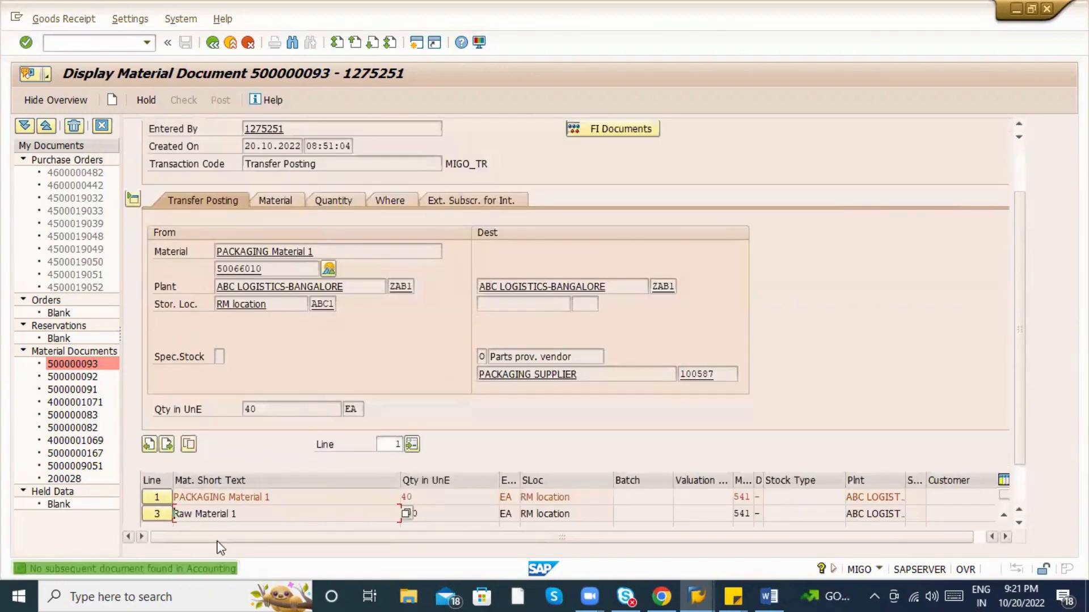
left_click(461, 433)
key("Down")
key("Down")
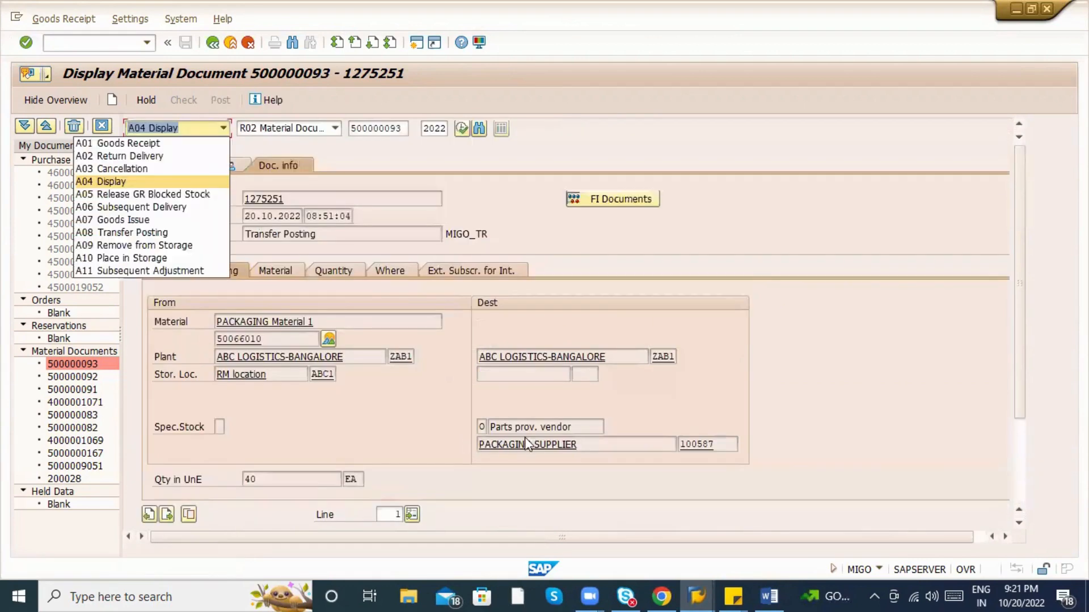
left_click(1020, 465)
left_click(1020, 465)
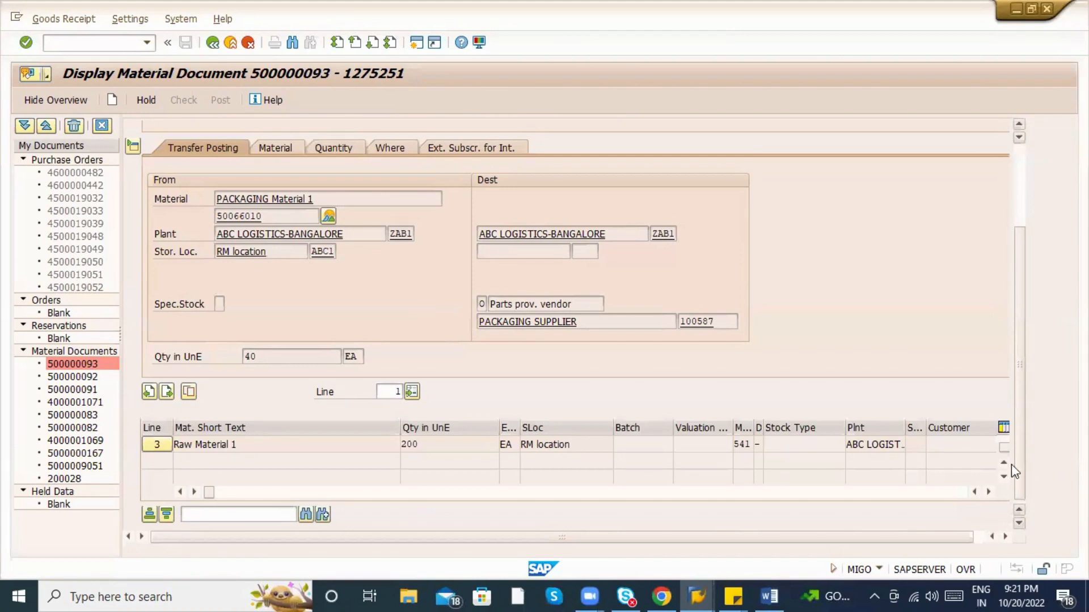
left_click(1005, 466)
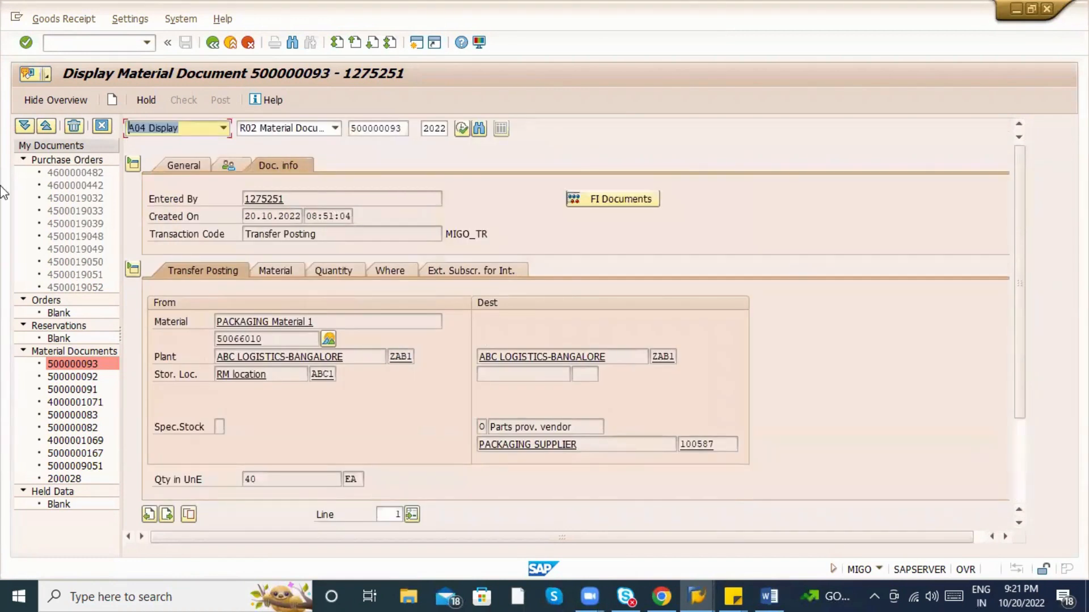
Switch to a free SAP Easy Access session and start the stock overview transaction MMBE.
left_click(75, 44)
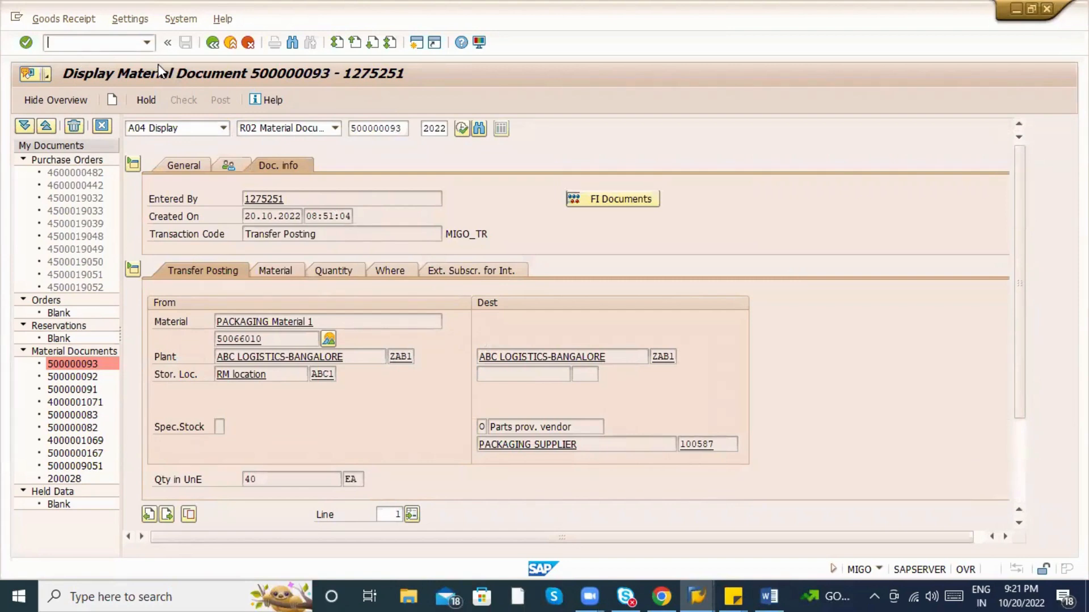
key("alt+Tab")
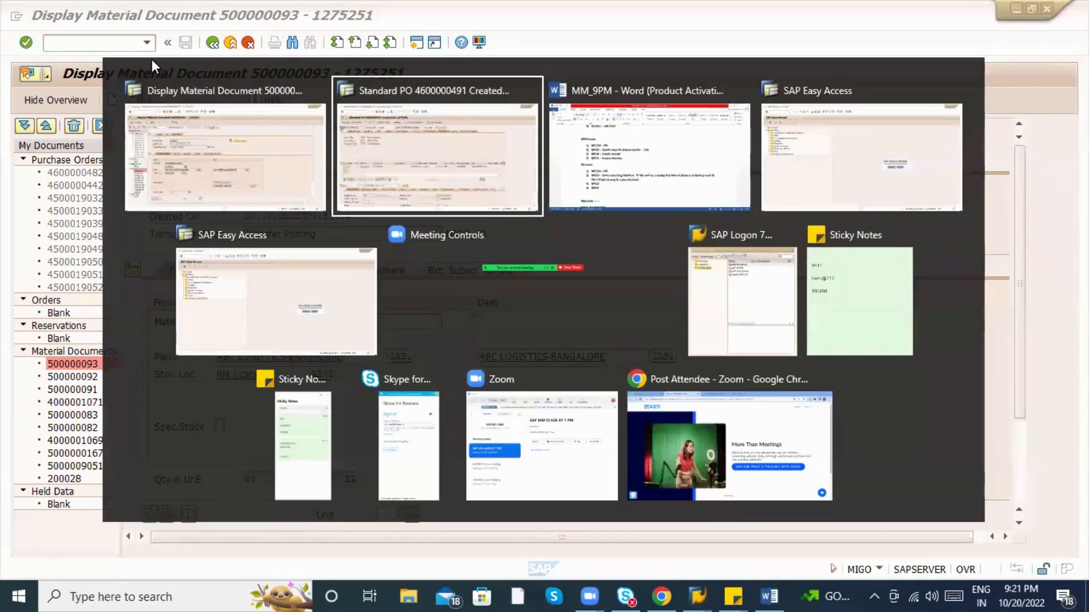
key("alt+Tab")
key("alt+Tab")
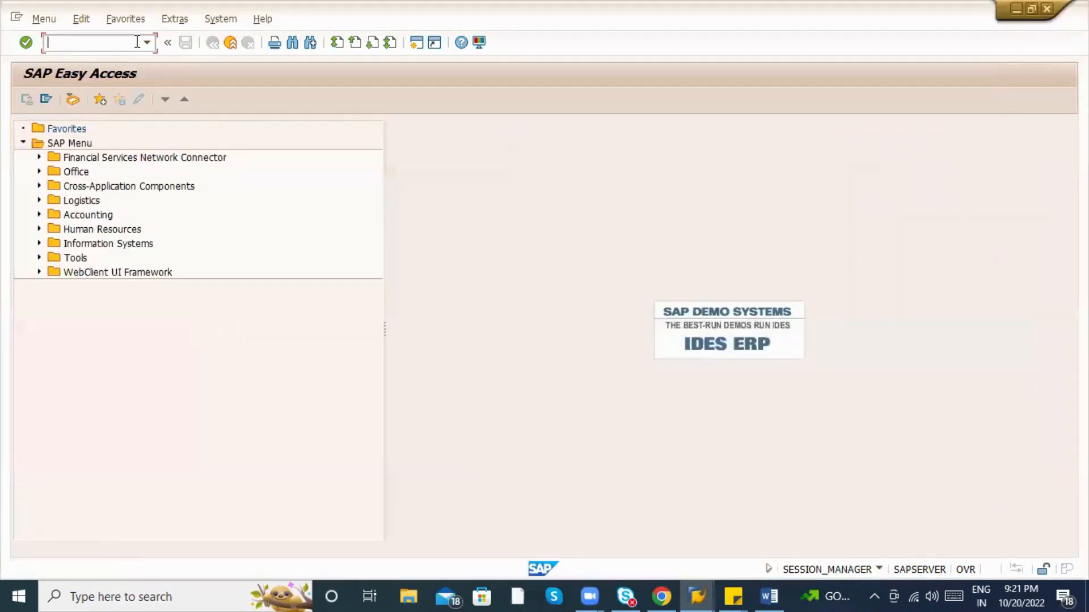
type("mmbe")
key("Return")
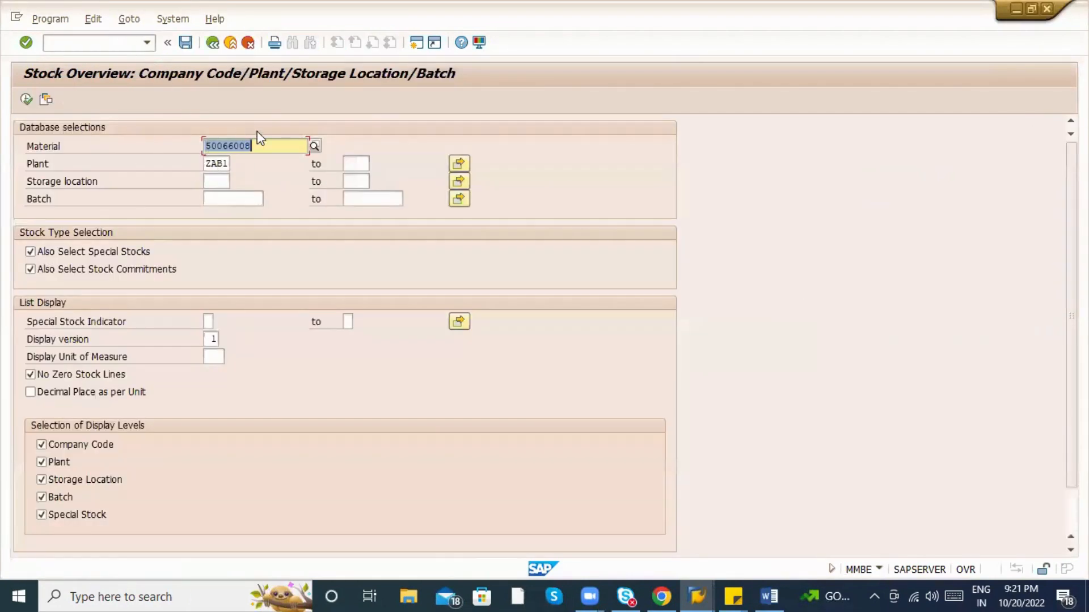
Run the stock overview for PACKAGING Material 1 (50066010) in plant ZAB1 and examine its Stock Provided to Vendor.
key("Delete")
key("Escape")
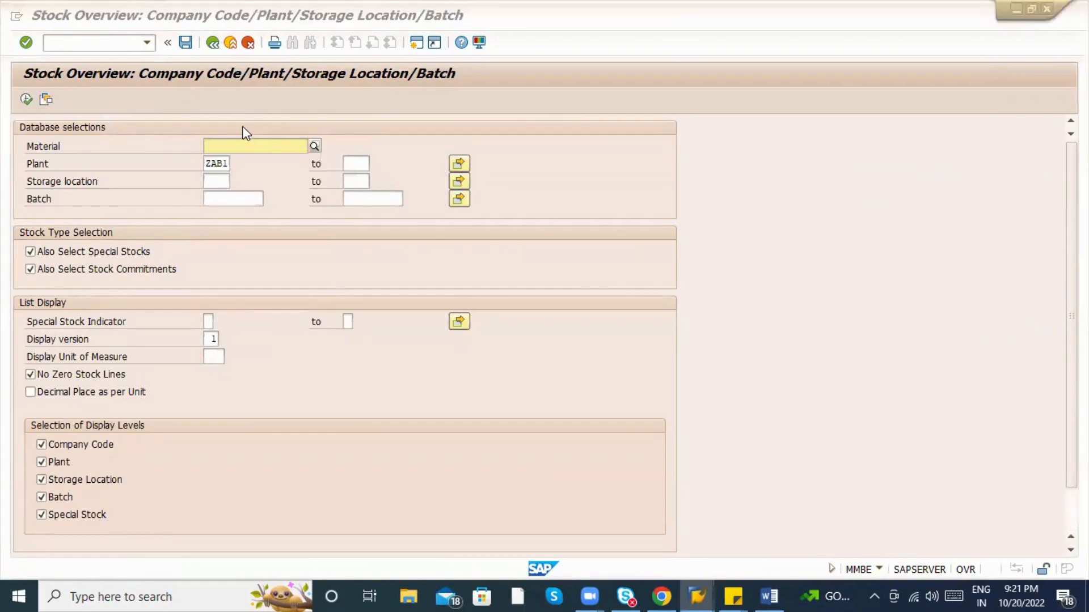
key("alt+Tab")
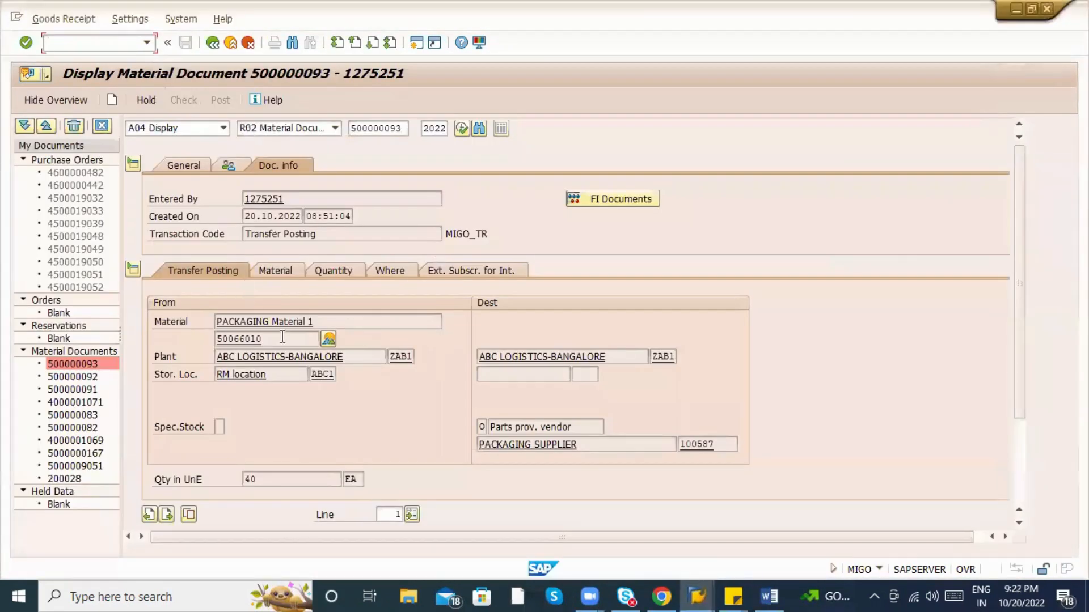
left_click_drag(264, 338, 203, 344)
key("ctrl+c")
key("alt+Tab")
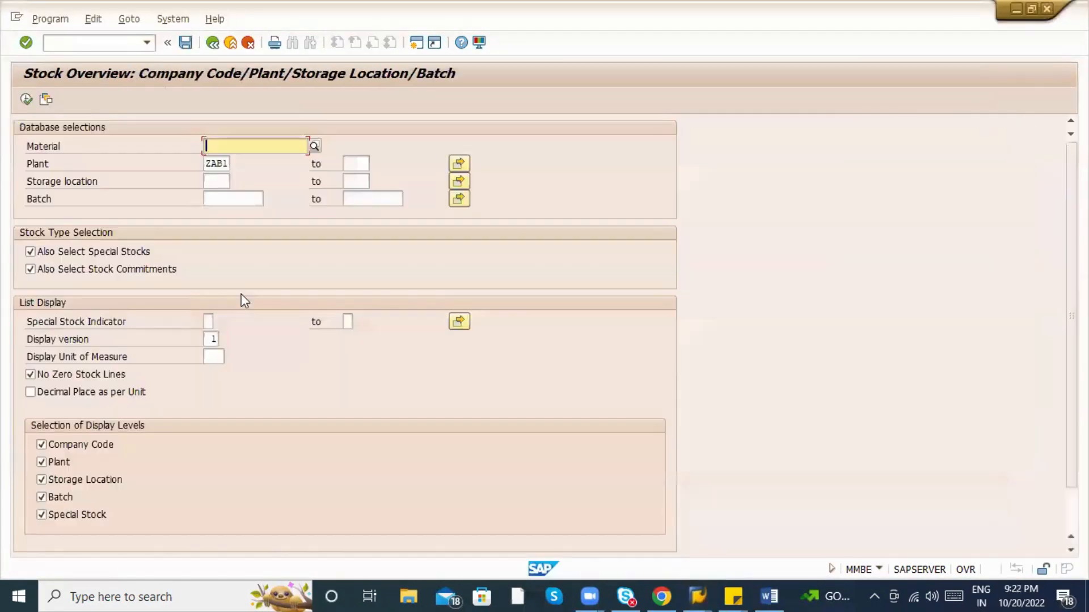
key("ctrl+v")
left_click(27, 100)
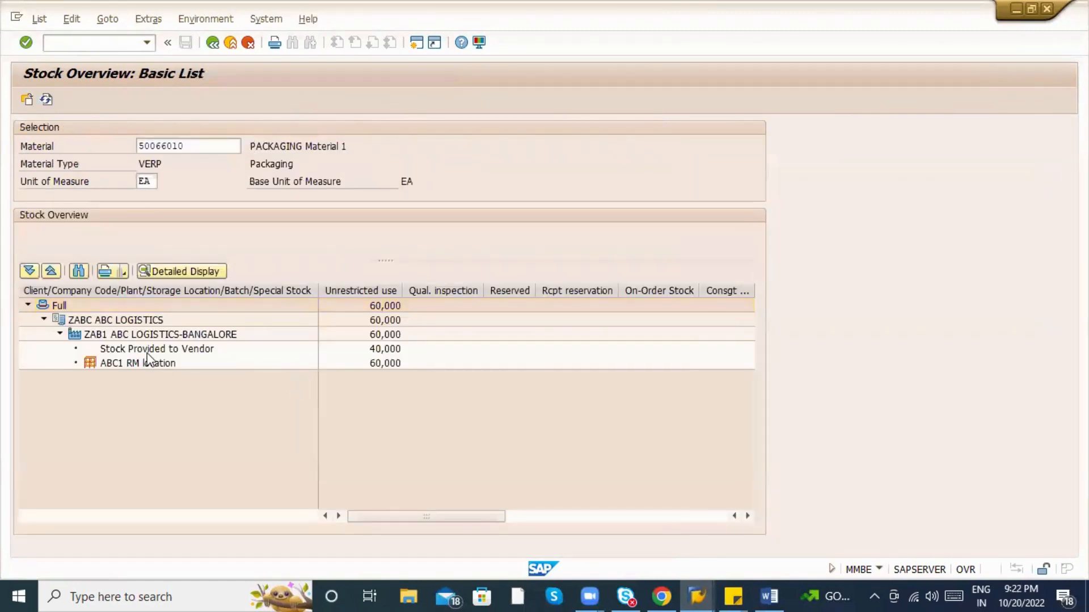
left_click(147, 352)
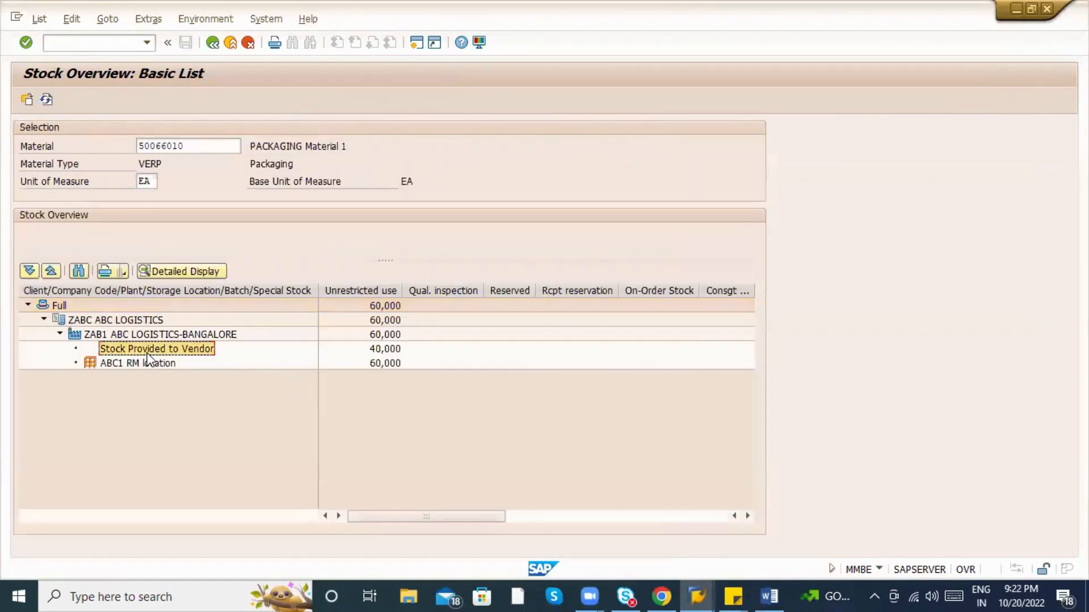
left_click(395, 349)
left_click(187, 350)
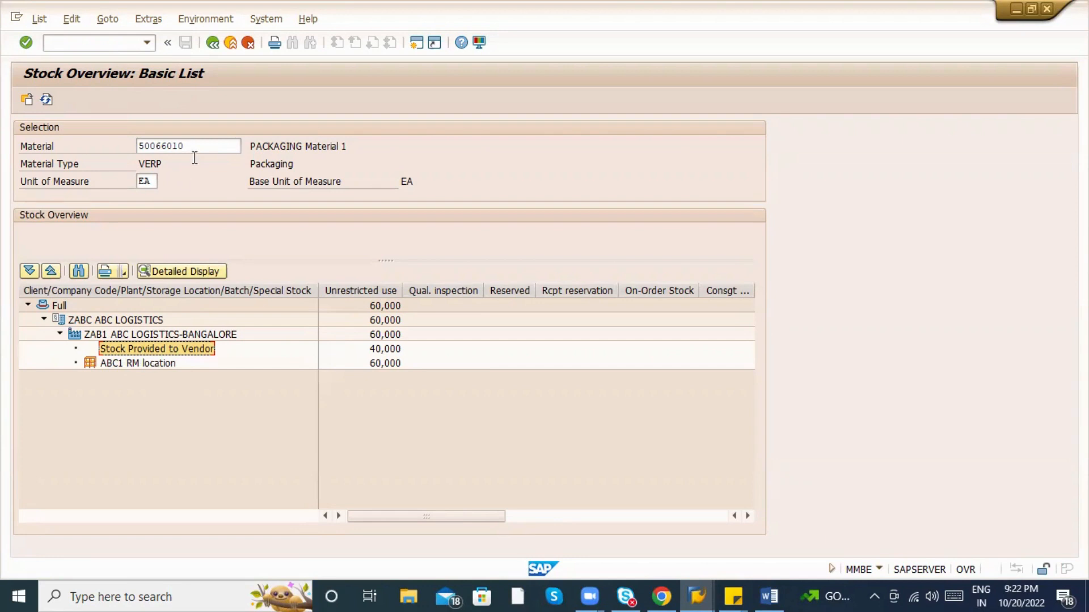
Copy the Raw Material 1 number (50066008) from the material document and run the stock overview for it in plant ZAB1.
key("alt+Tab")
key("alt+Tab")
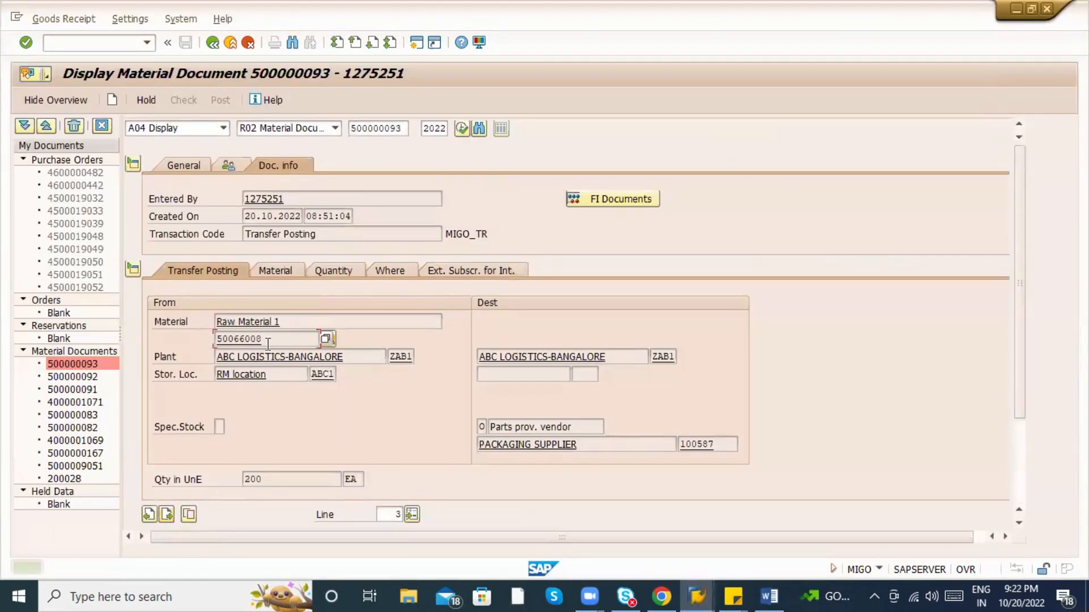
left_click_drag(267, 340, 198, 346)
key("ctrl+c")
key("alt+Tab")
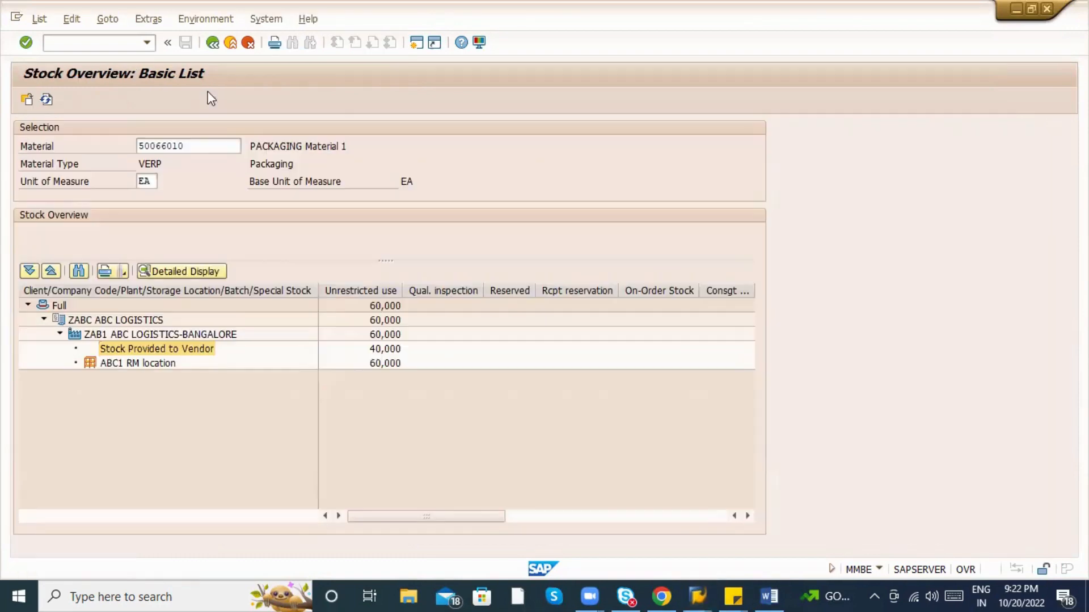
left_click(211, 43)
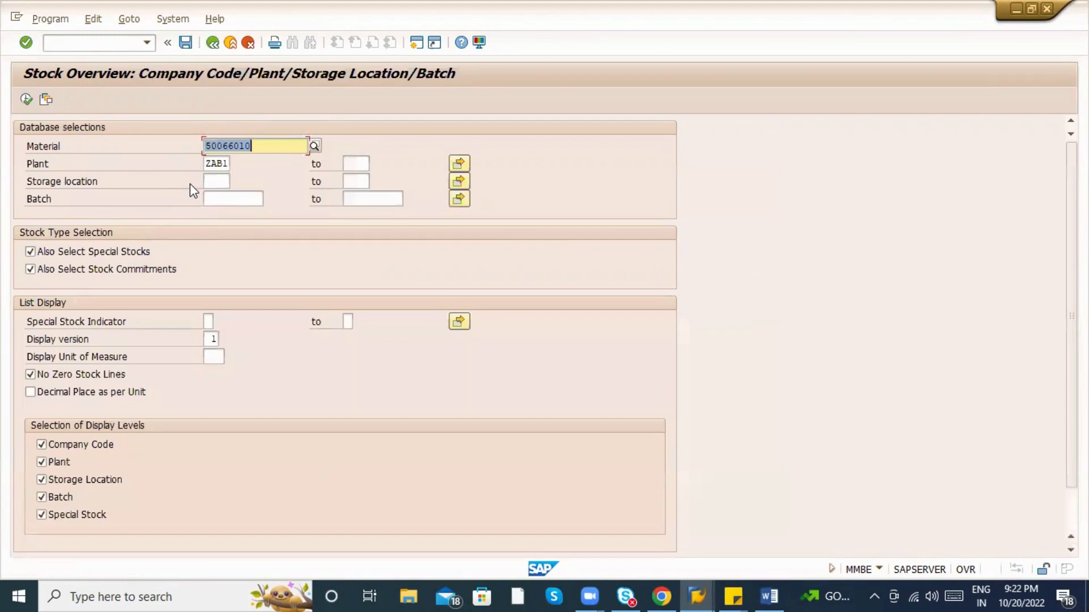
key("ctrl+v")
left_click(25, 102)
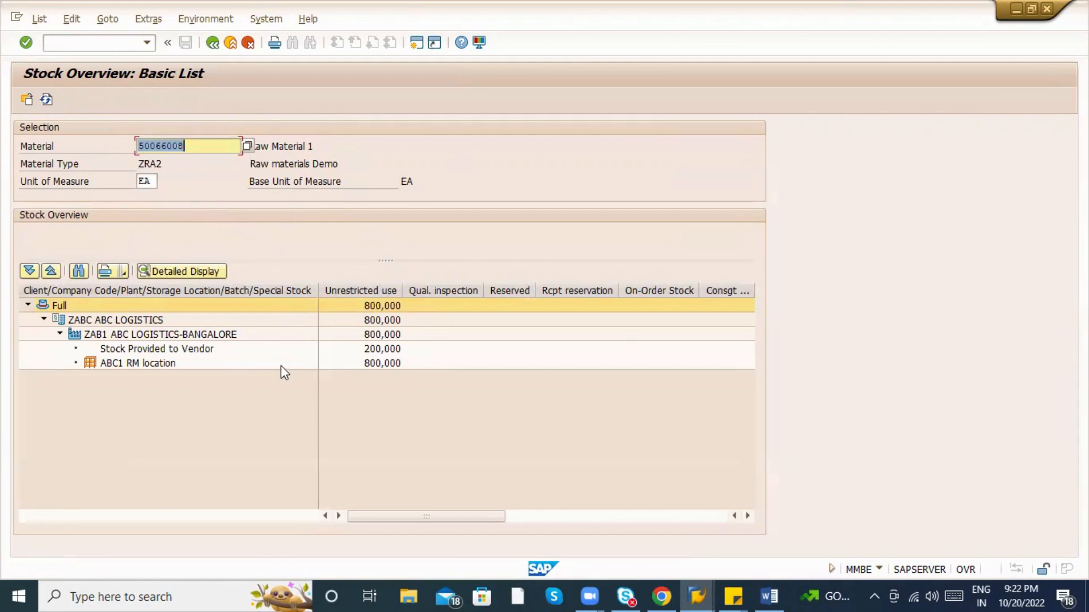
Examine Raw Material 1's Stock Provided to Vendor line and its unrestricted-use quantity.
left_click(187, 350)
left_click(361, 350)
left_click(176, 350)
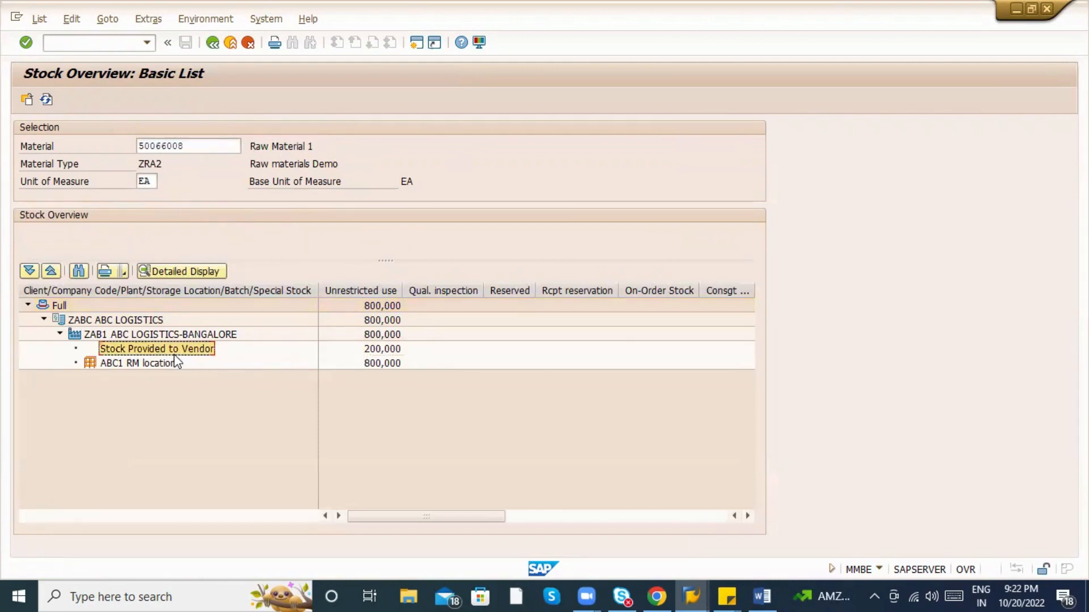
left_click(369, 350)
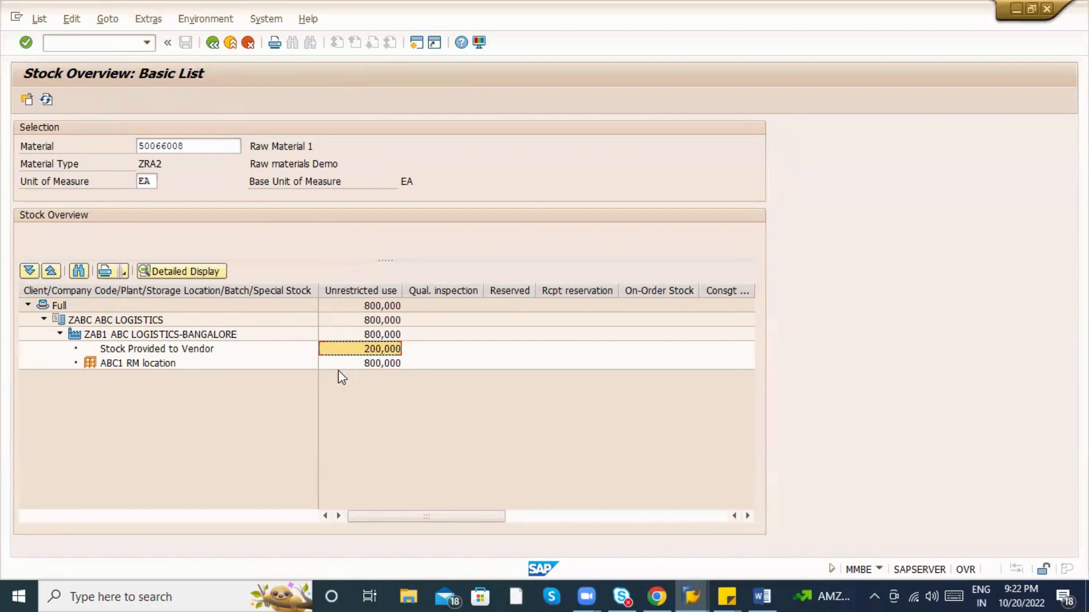
left_click(166, 350)
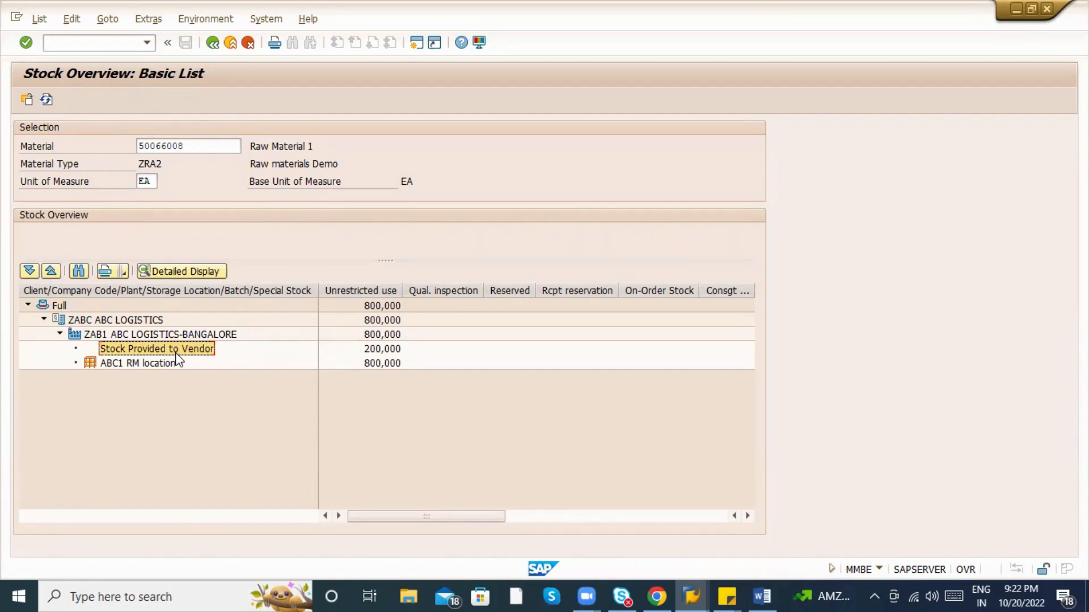
Return to the posted transfer's material document and review the Raw Material 1 transfer details and item overview.
key("alt+Tab")
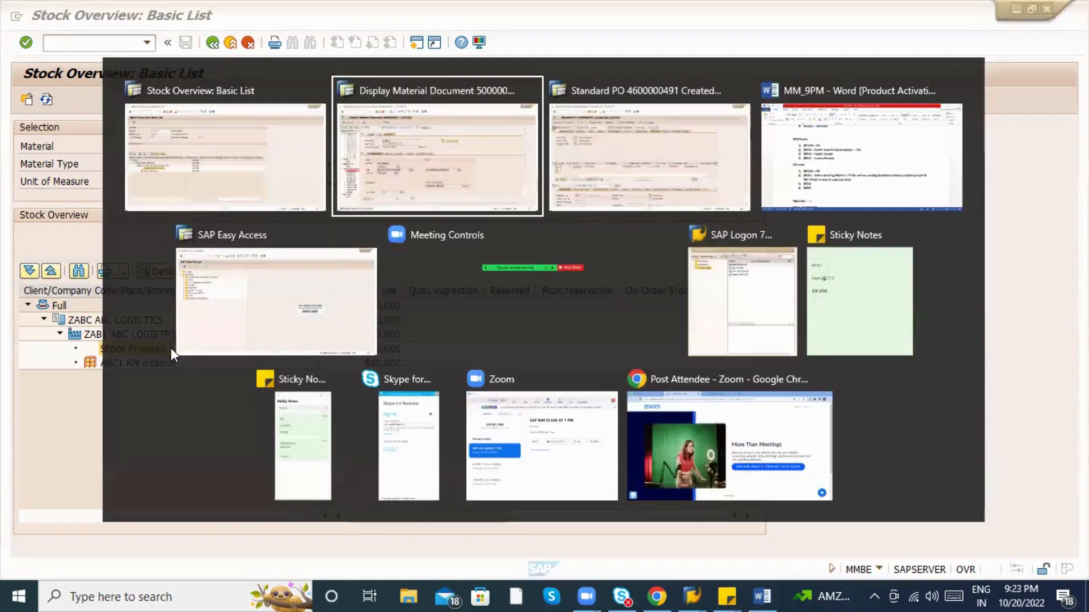
left_click(448, 168)
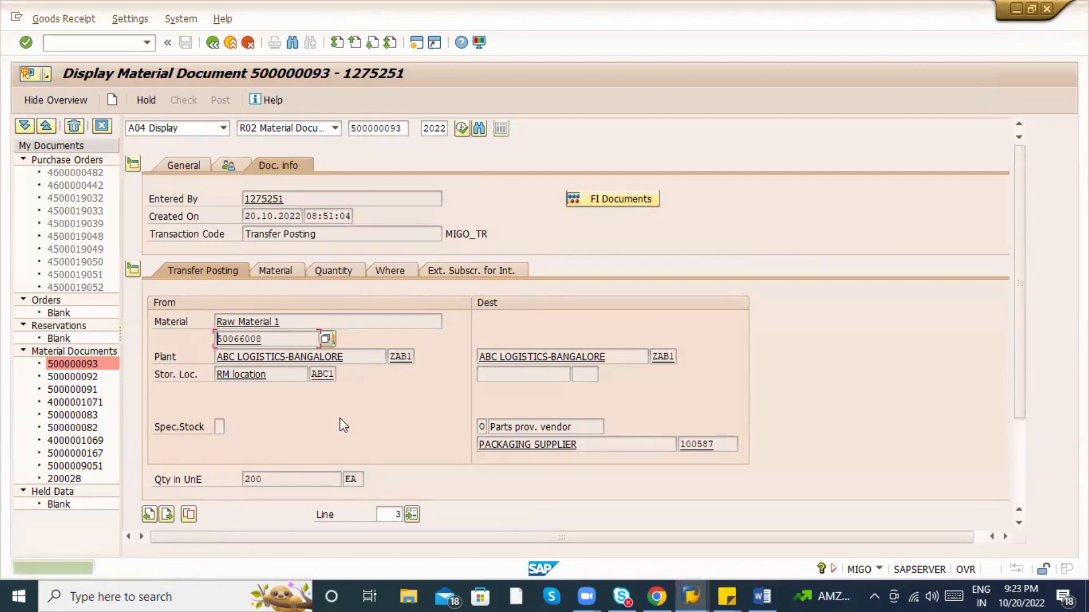
scroll(255, 515, "down", 3)
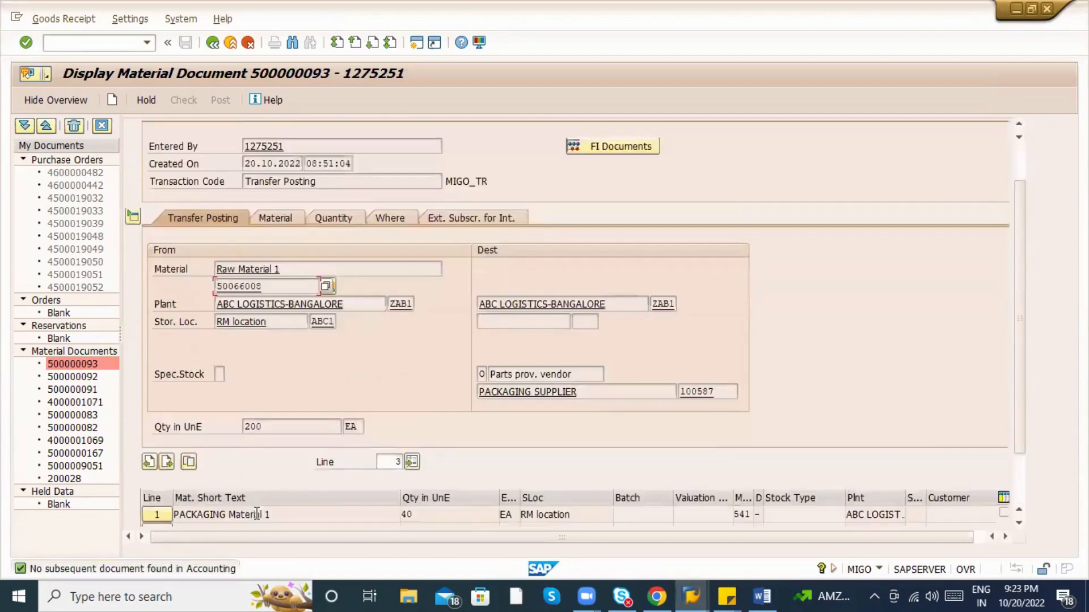
scroll(253, 513, "up", 3)
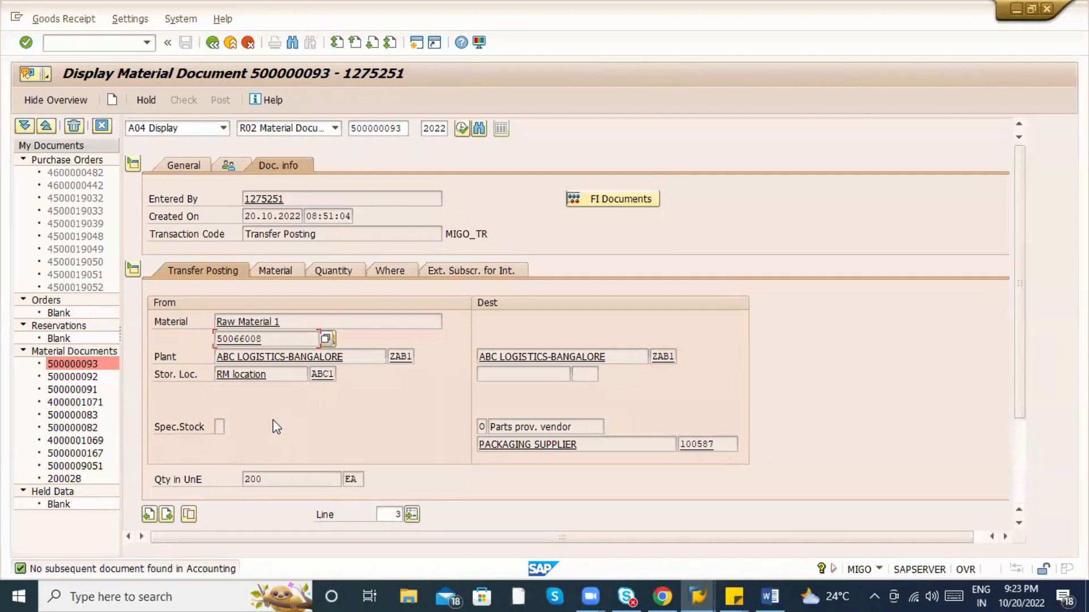
scroll(272, 435, "down", 1)
scroll(272, 436, "down", 1)
scroll(271, 443, "up", 2)
Switch to the Word notes and highlight the ME21N – PO and MIGO – Goods issue to Subcontractor steps under MM Route in yellow.
key("alt+Tab")
key("alt+Tab")
key("alt+Tab")
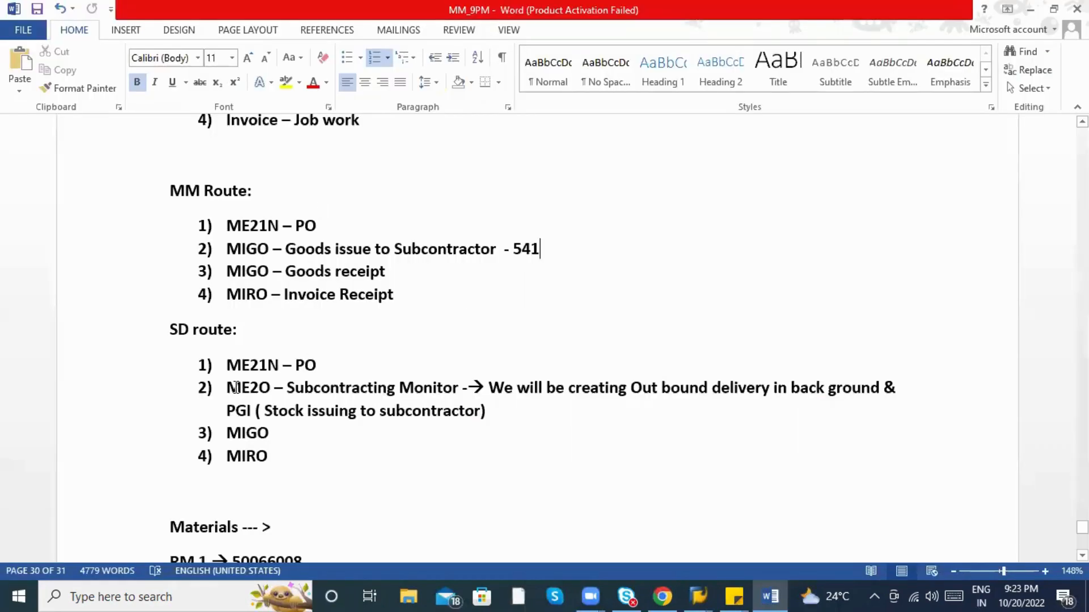
left_click_drag(227, 249, 537, 237)
left_click_drag(522, 216, 522, 206)
left_click(232, 226)
mouse_move(227, 220)
left_mouse_down()
mouse_move(369, 253)
mouse_move(540, 263)
mouse_move(226, 225)
left_mouse_up()
left_click(535, 254)
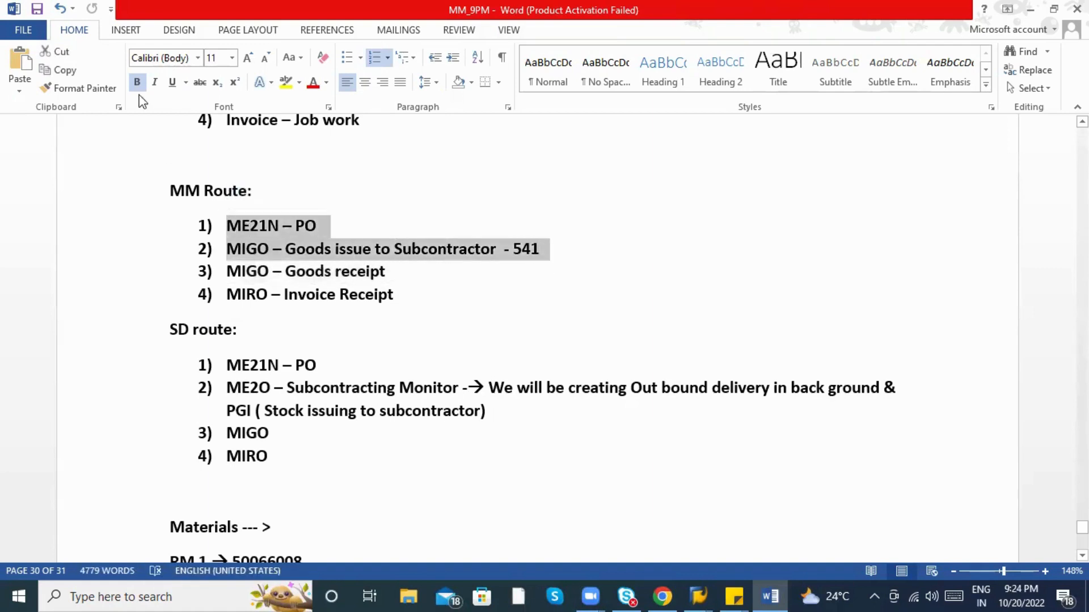
left_click(285, 82)
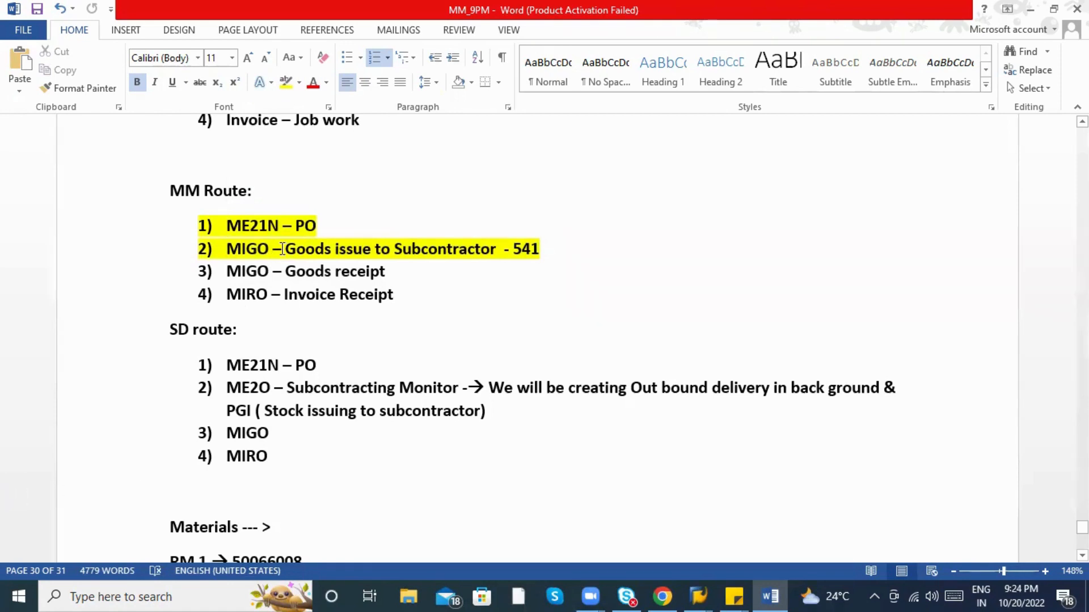
Add "or MB1B" after 541 in the MM Route's goods issue to subcontractor step.
left_click(582, 244)
type("or ")
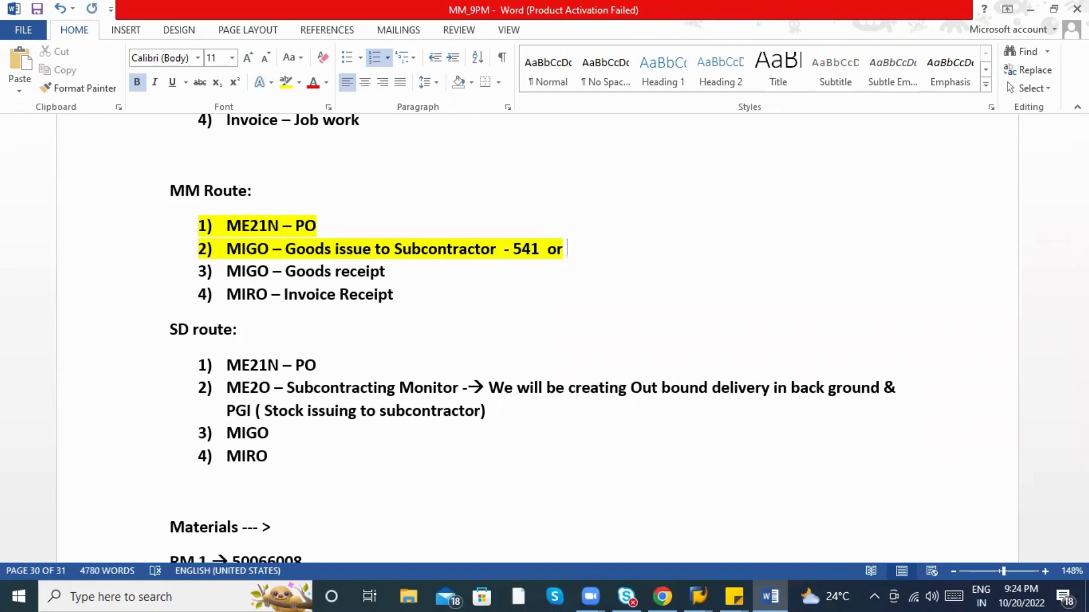
type("MB`1")
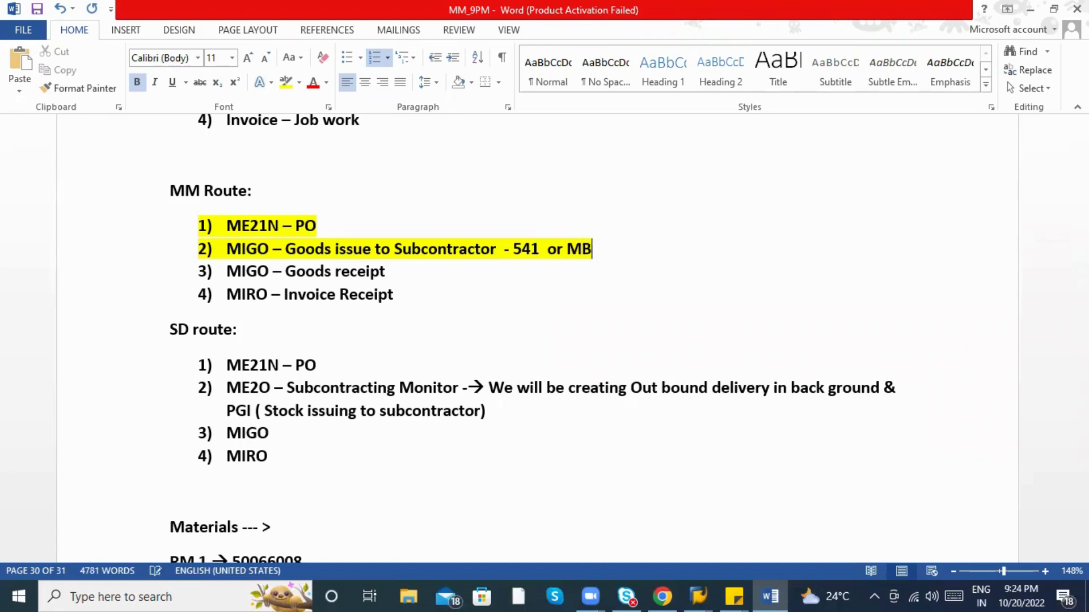
key("BackSpace")
key("BackSpace")
type("1B")
Switch to the SAP material document session and open transaction MB1B to view its transfer posting initial screen.
key("alt+Tab")
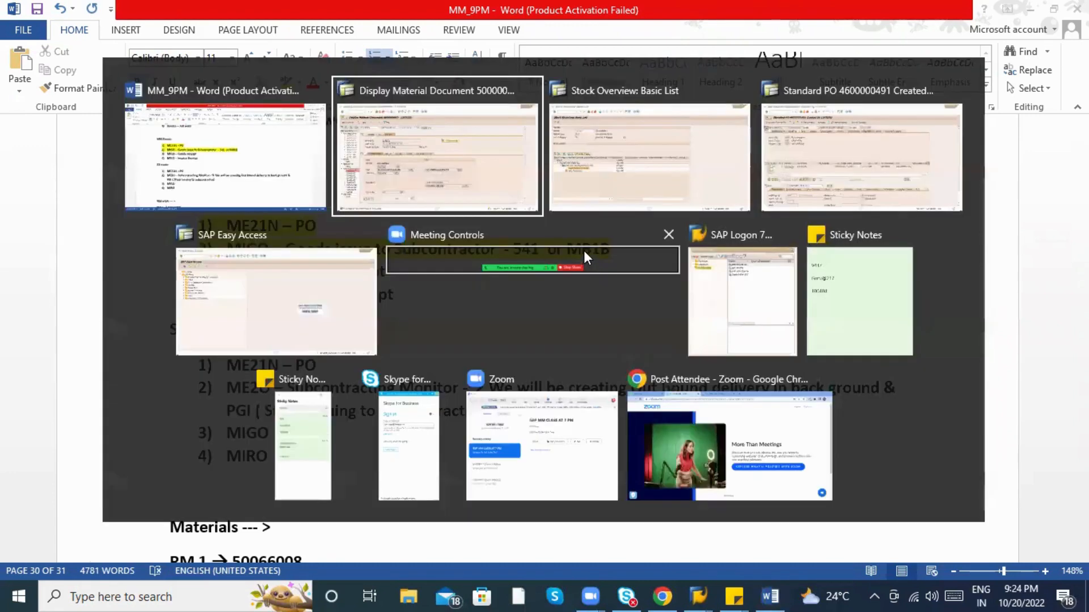
left_click(510, 199)
left_click(128, 42)
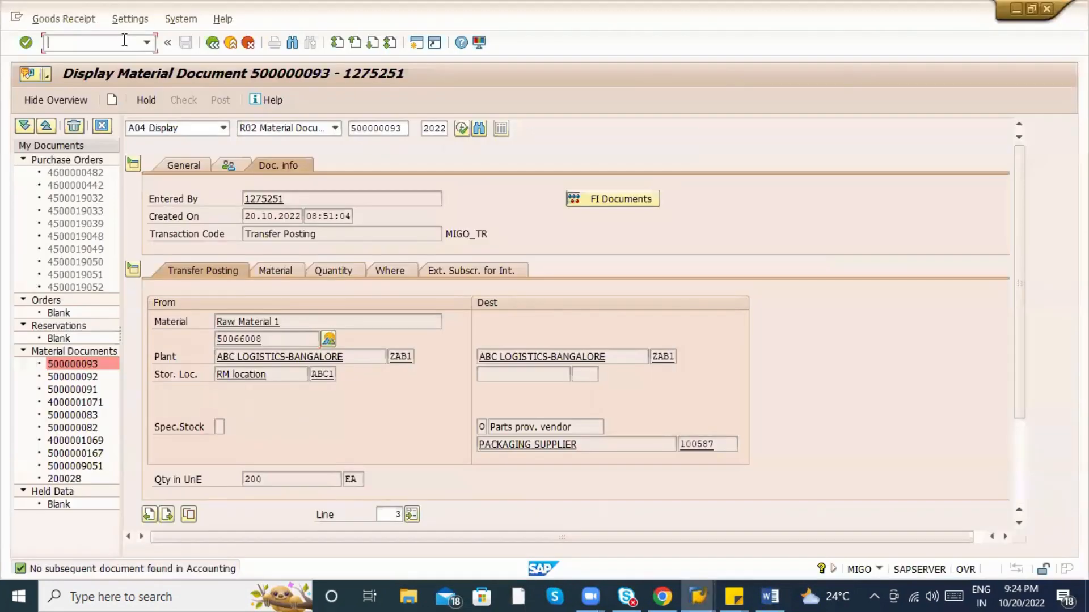
type("/nmb1b")
key("Return")
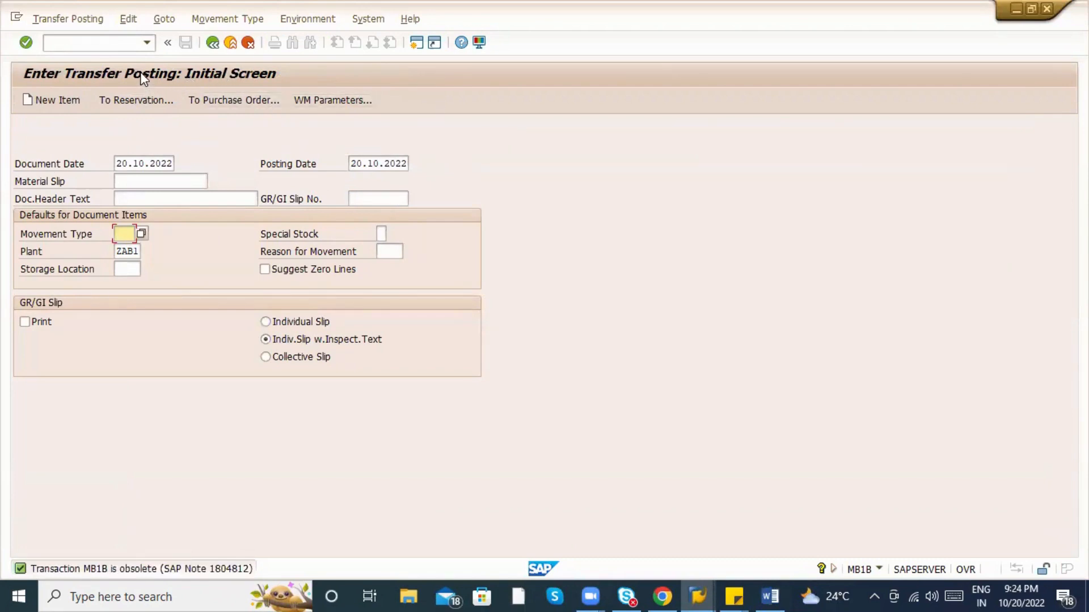
Leave MB1B for transaction MIGO and look through the available actions without changing A04 Display.
left_click(103, 37)
type("/migo")
key("Return")
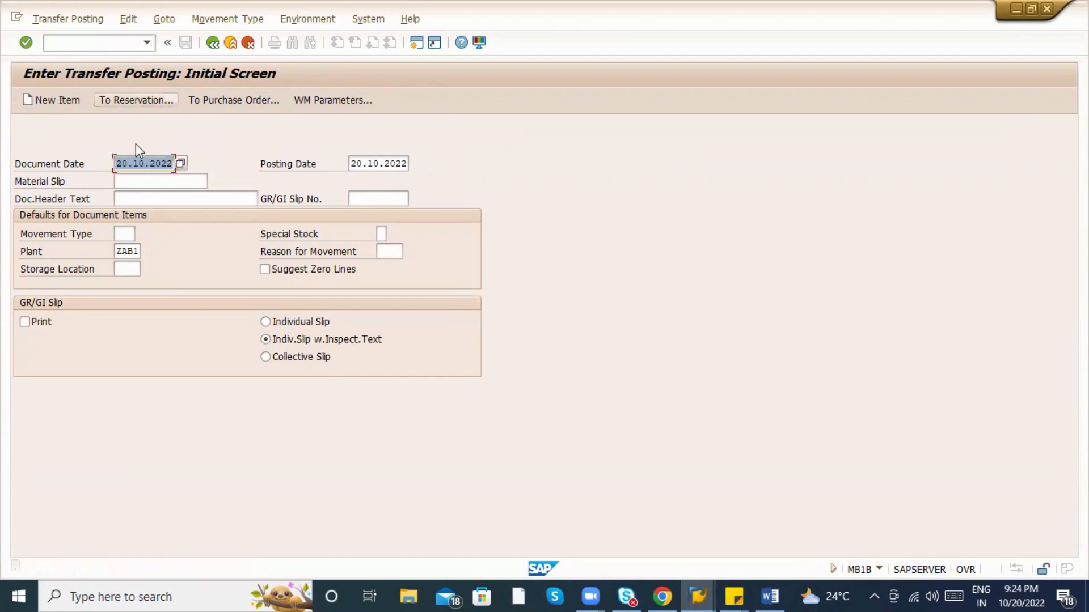
left_click(75, 39)
type("/nmigo")
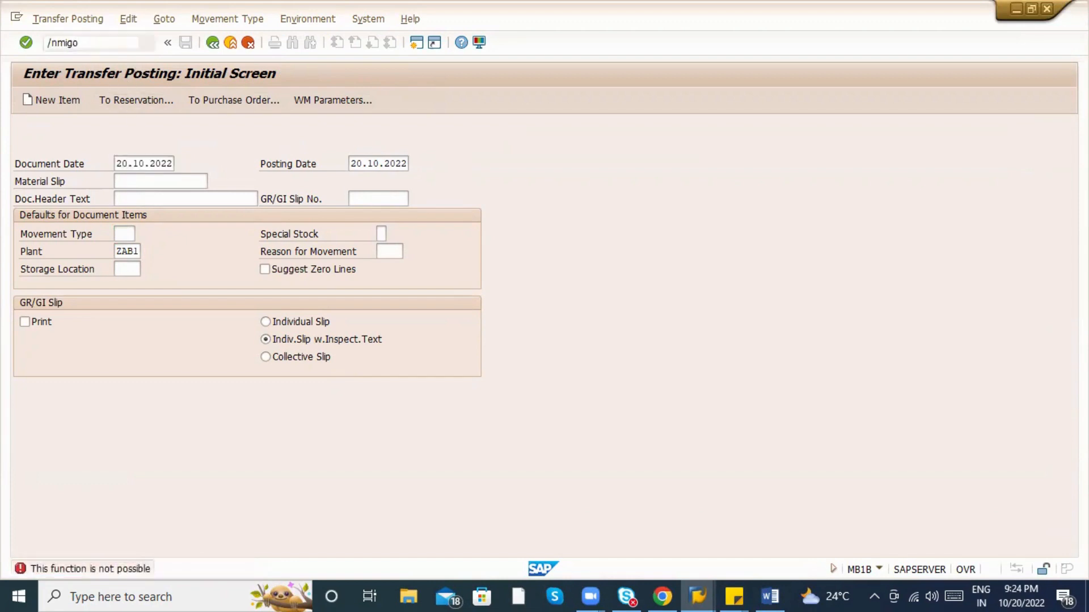
key("Return")
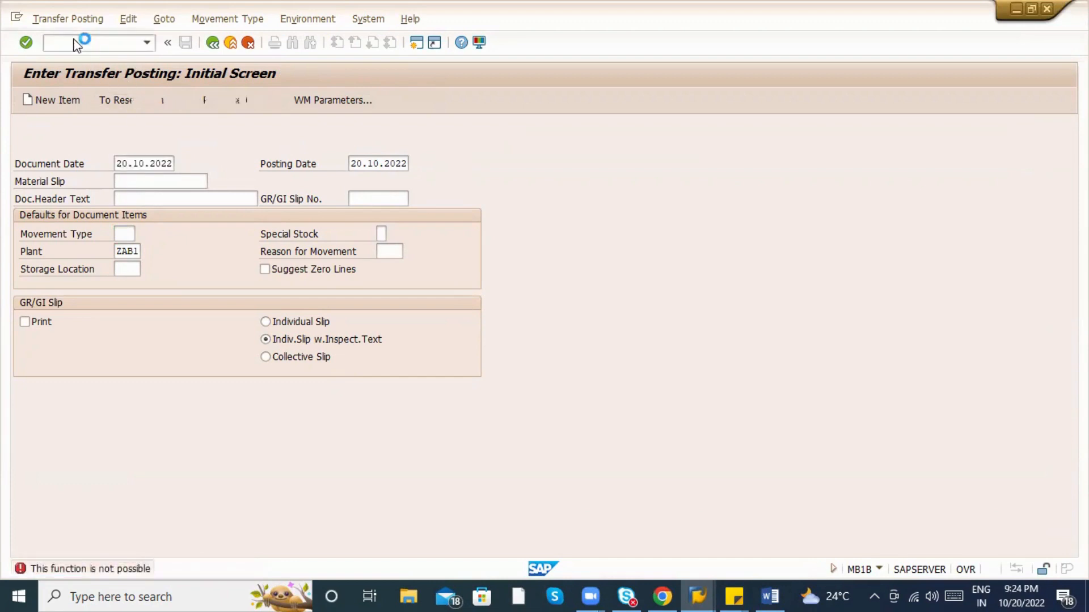
left_click(182, 130)
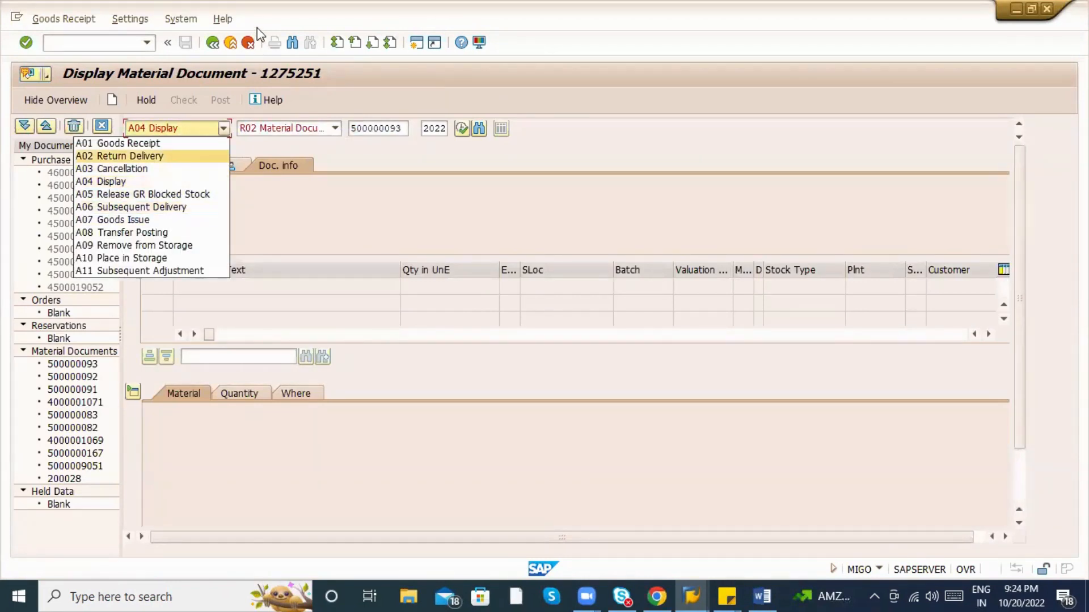
left_click(231, 46)
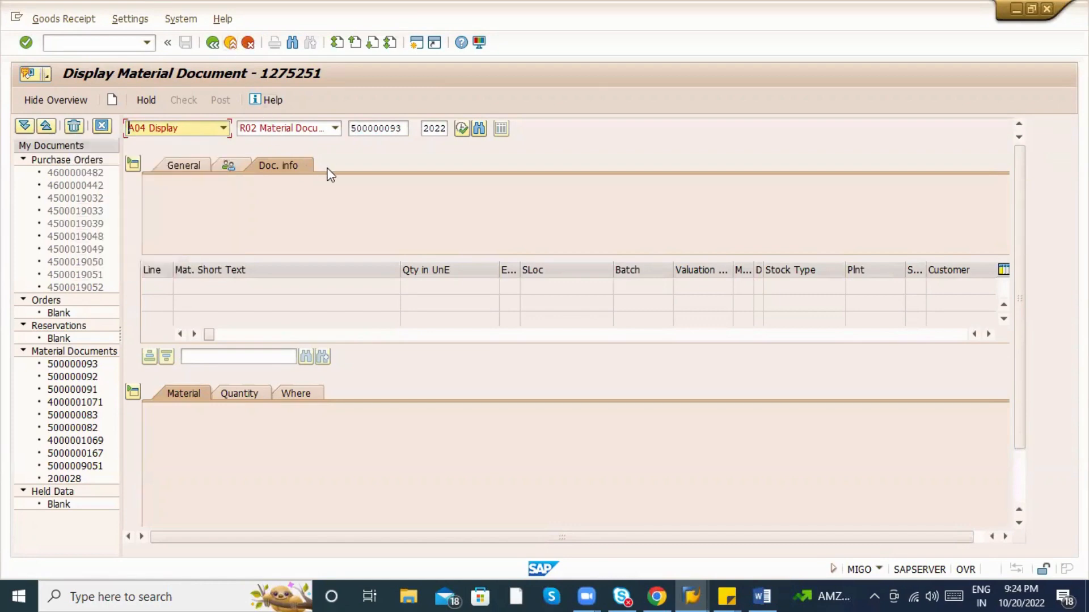
Switch to the Word notes and review the MM Route's MB1B alternative, goods receipt step and goods issue to subcontractor step.
key("alt+Tab")
key("alt+Tab")
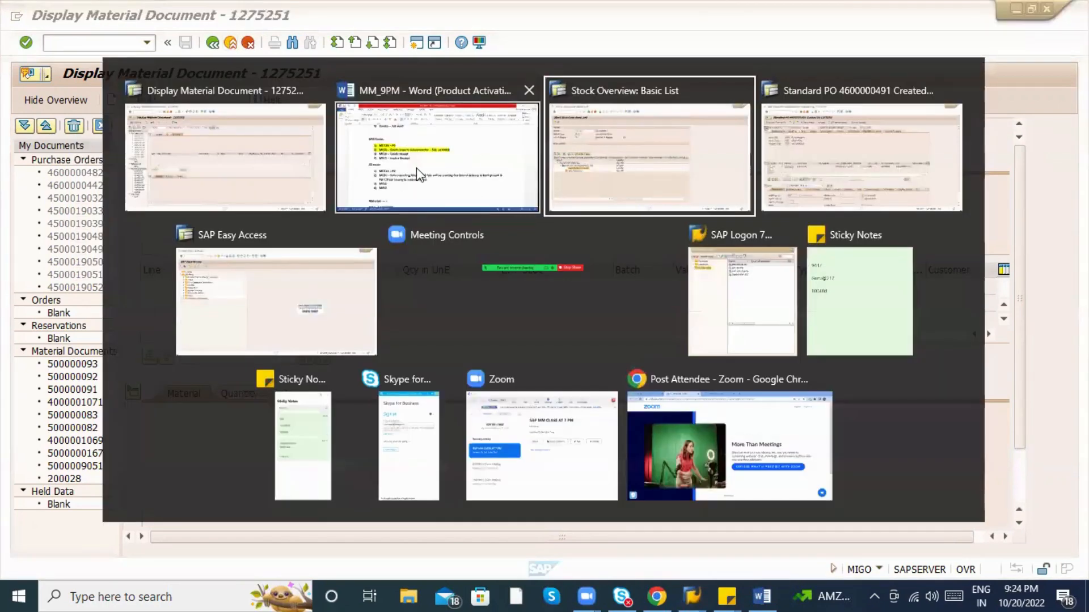
key("alt+Tab")
key("alt+Tab")
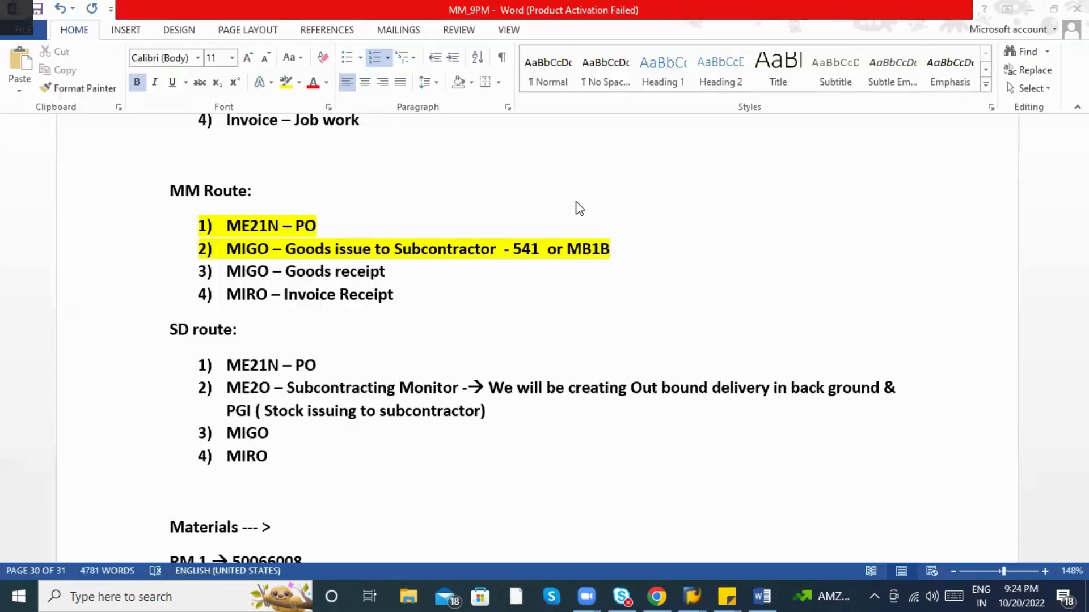
key("shift+Left")
key("shift+Left")
key("shift+Left")
key("shift+Left")
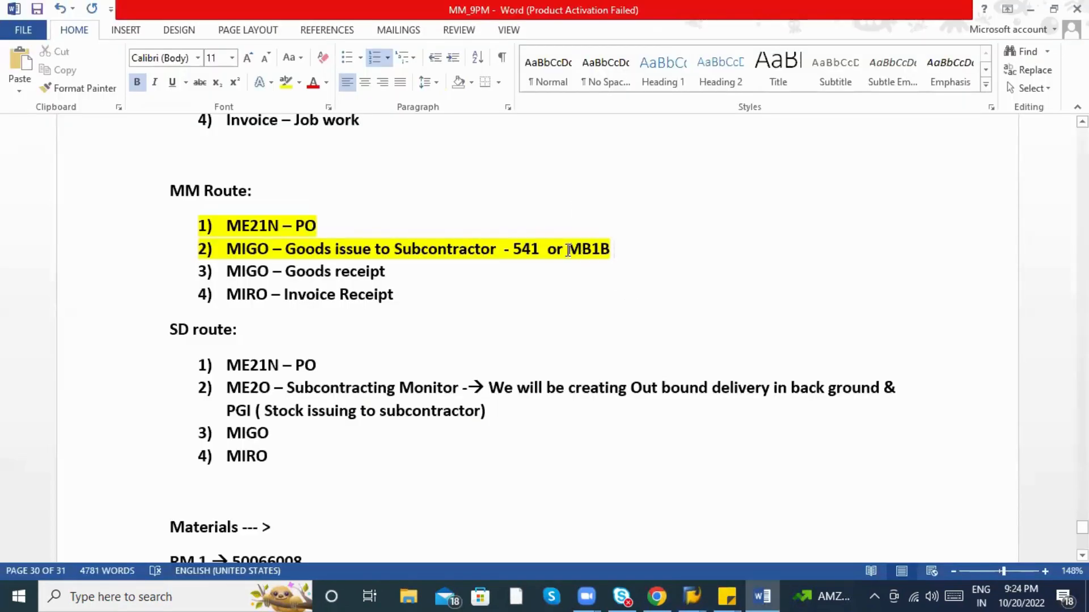
double_click(617, 250)
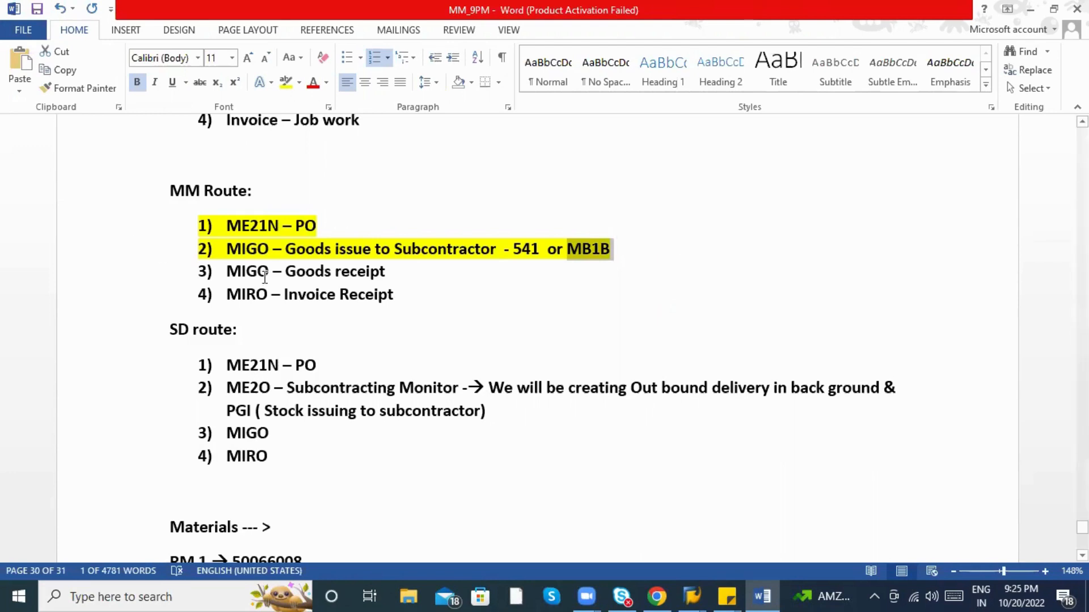
left_click(269, 249)
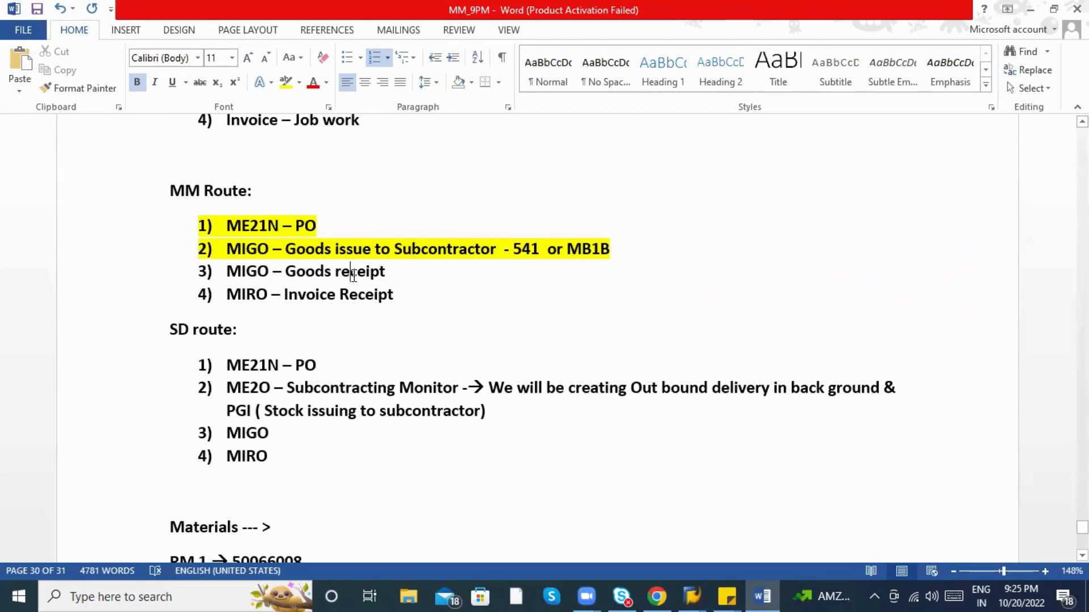
left_click(383, 272)
left_click_drag(375, 271, 227, 272)
left_click_drag(285, 250, 467, 260)
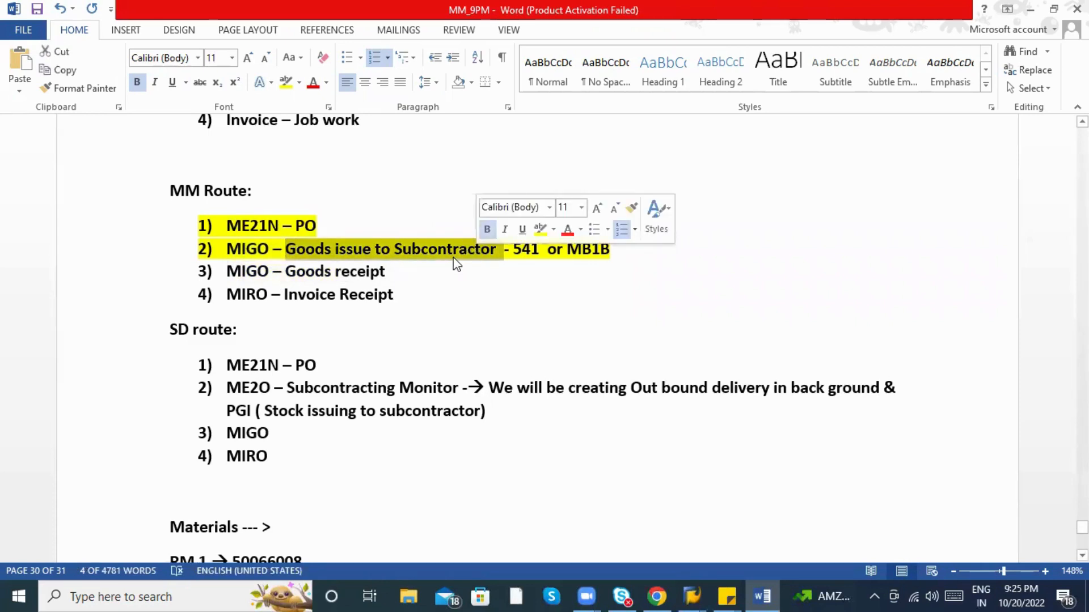
Switch from the Word notes to the SAP material document session and restart transaction MIGO.
key("alt+Tab")
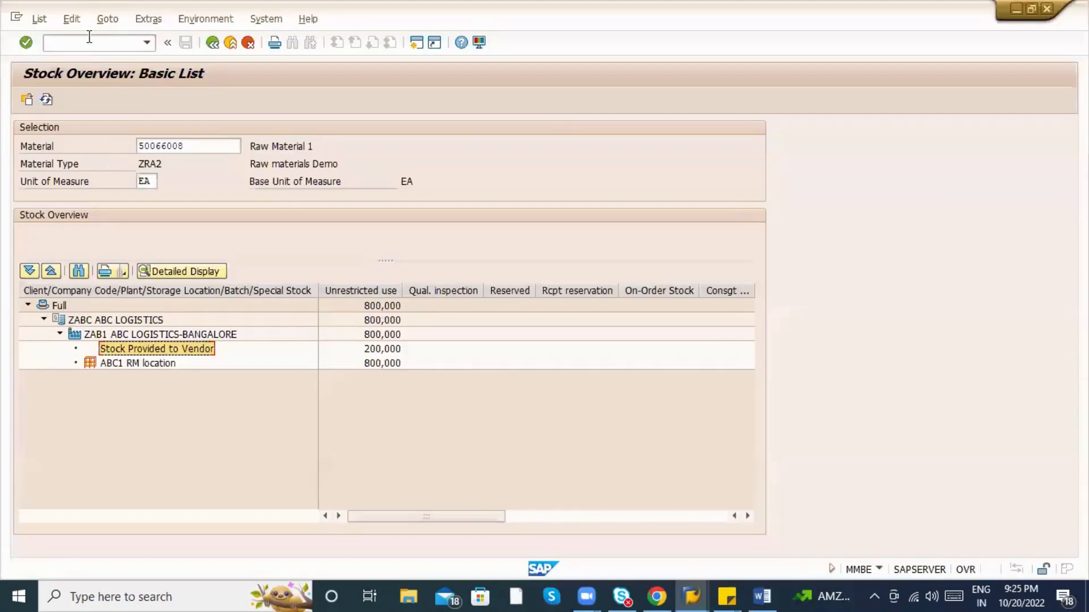
left_click(90, 44)
key("alt+Tab")
key("alt+Tab")
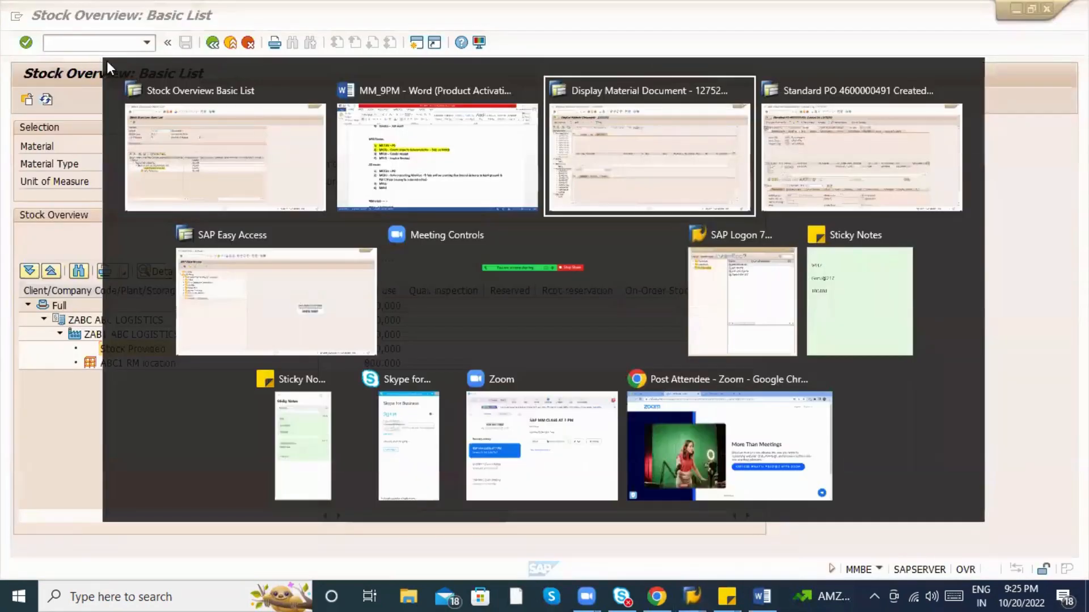
type("/nmb51")
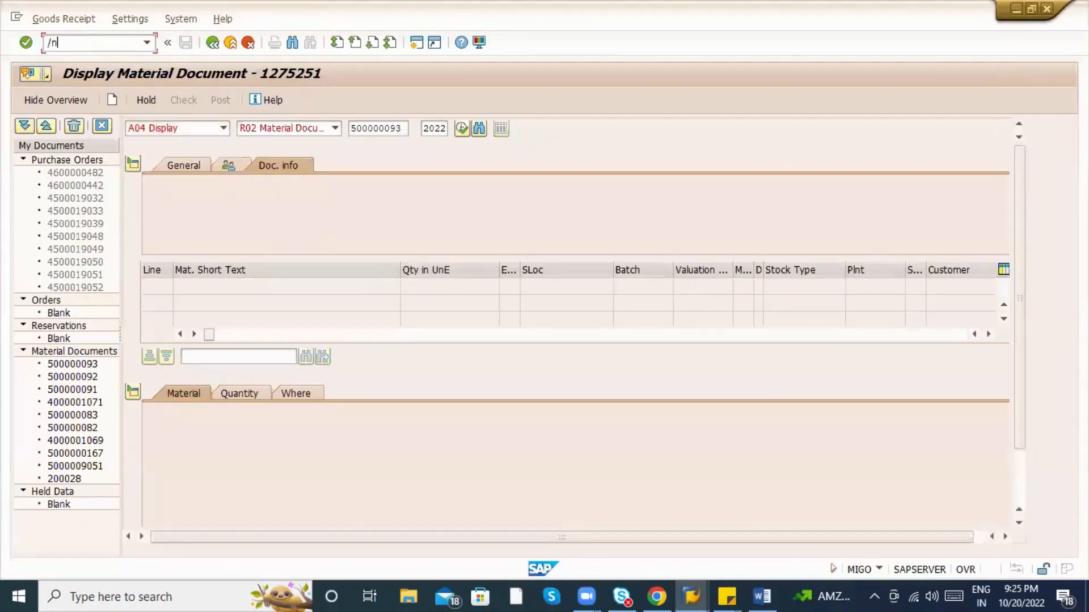
key("Return")
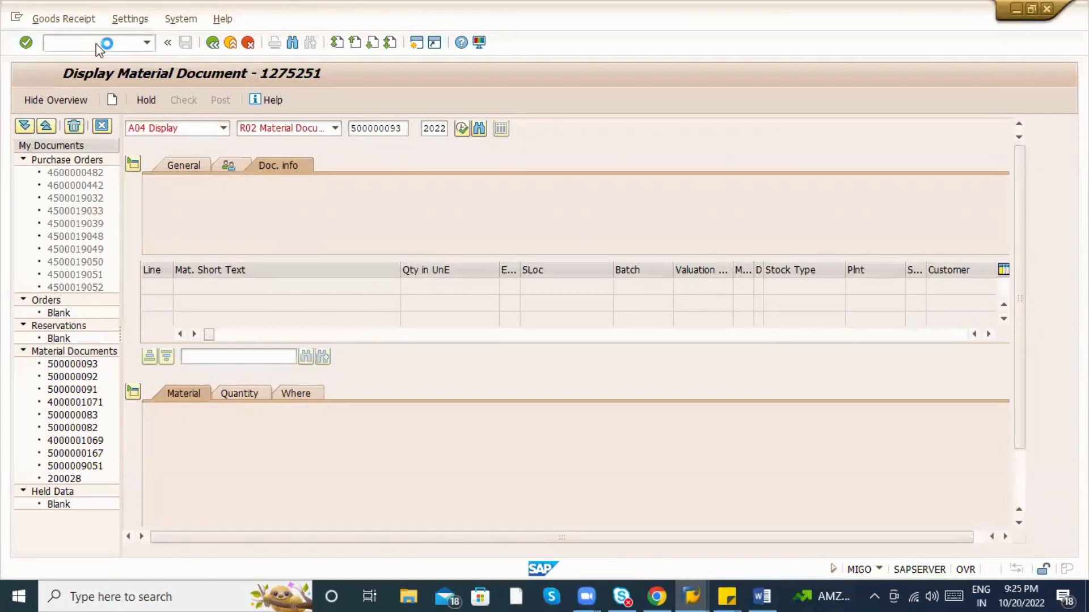
Set the MIGO transaction to A01 Goods Receipt with reference R01 Purchase Order.
left_click(224, 127)
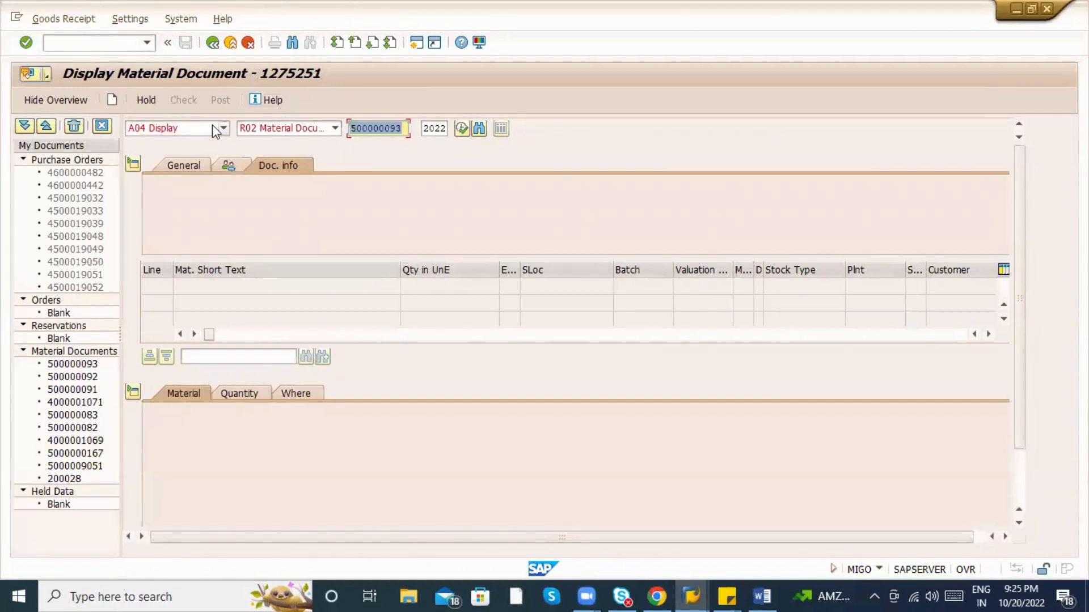
left_click(199, 141)
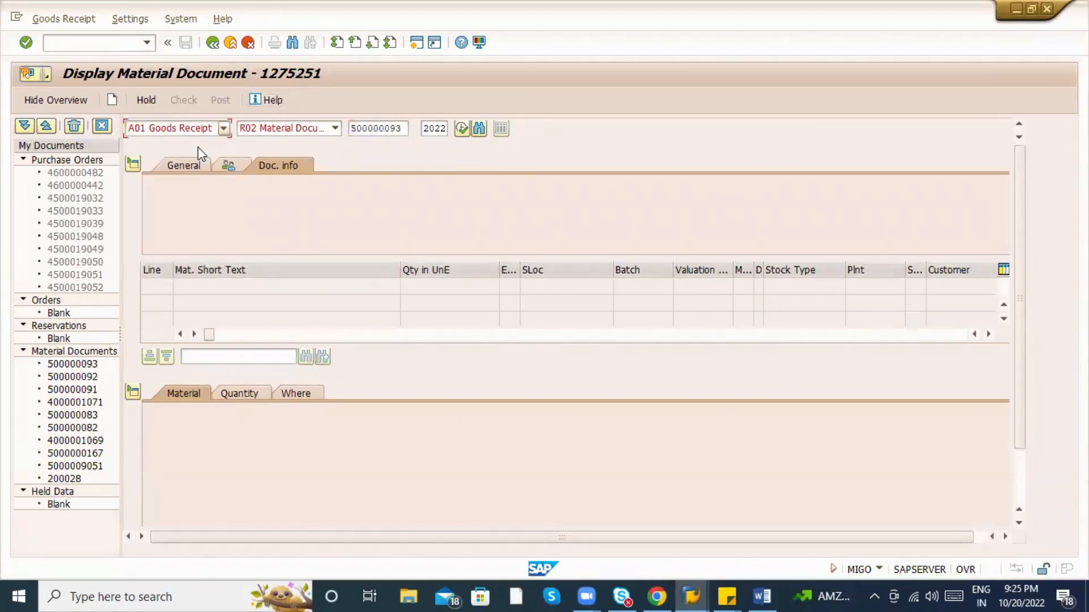
left_click(288, 129)
left_click(255, 142)
Load the newly created subcontracting purchase order into the goods receipt and examine its FG Product item.
left_click(383, 136)
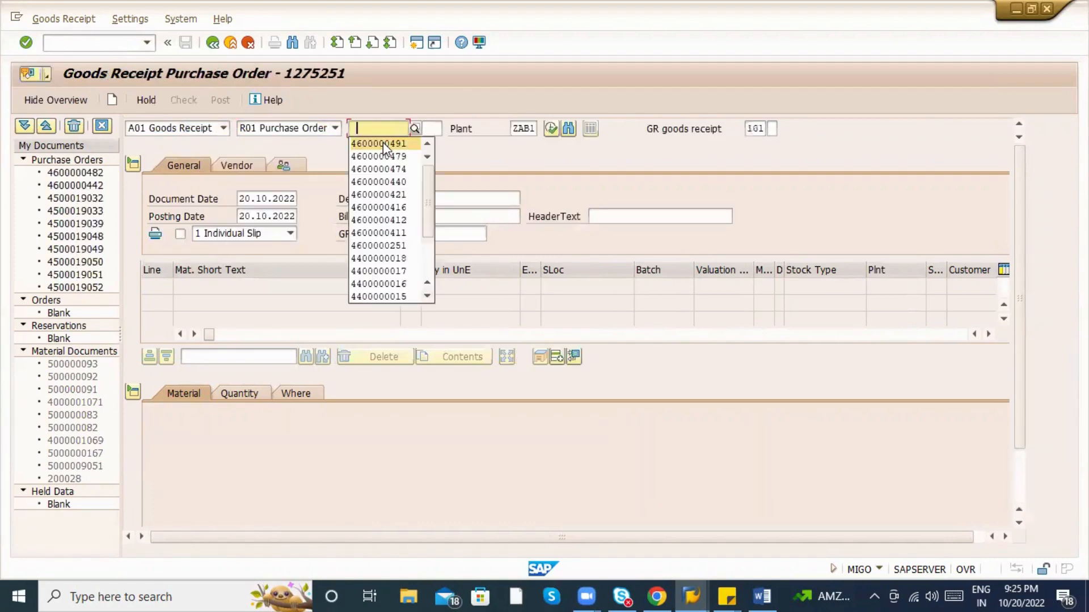
left_click(383, 143)
key("alt+Tab")
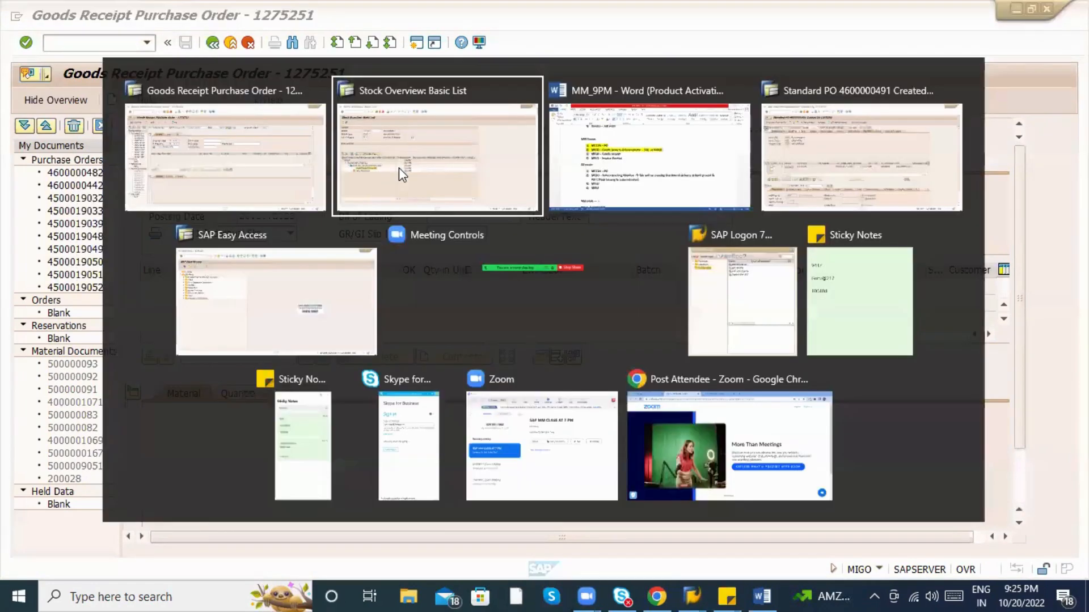
key("alt+Tab")
key("alt+Tab")
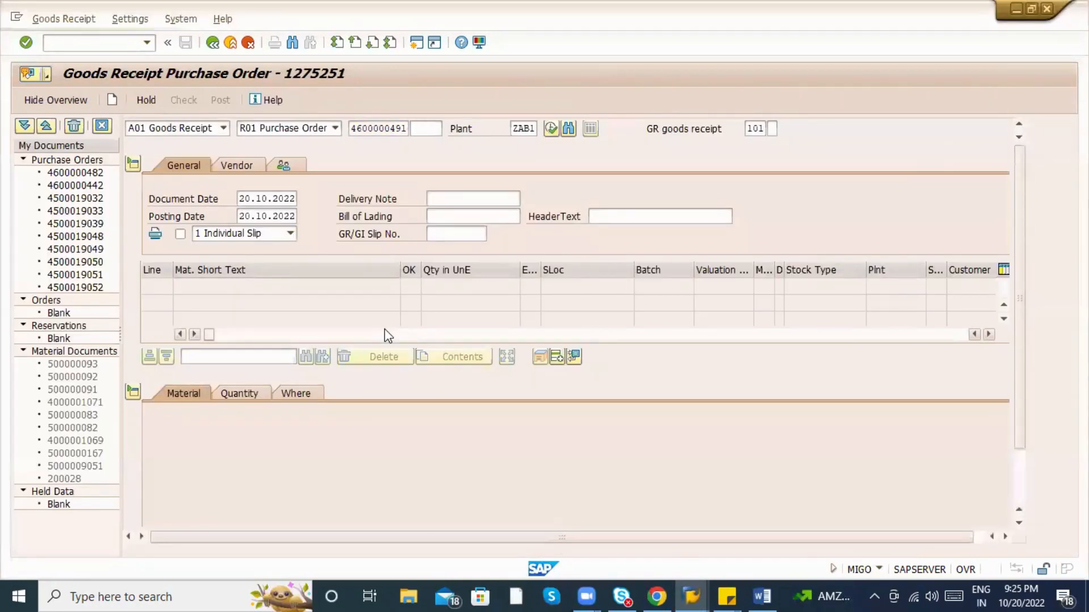
key("Return")
scroll(396, 448, "down", 1)
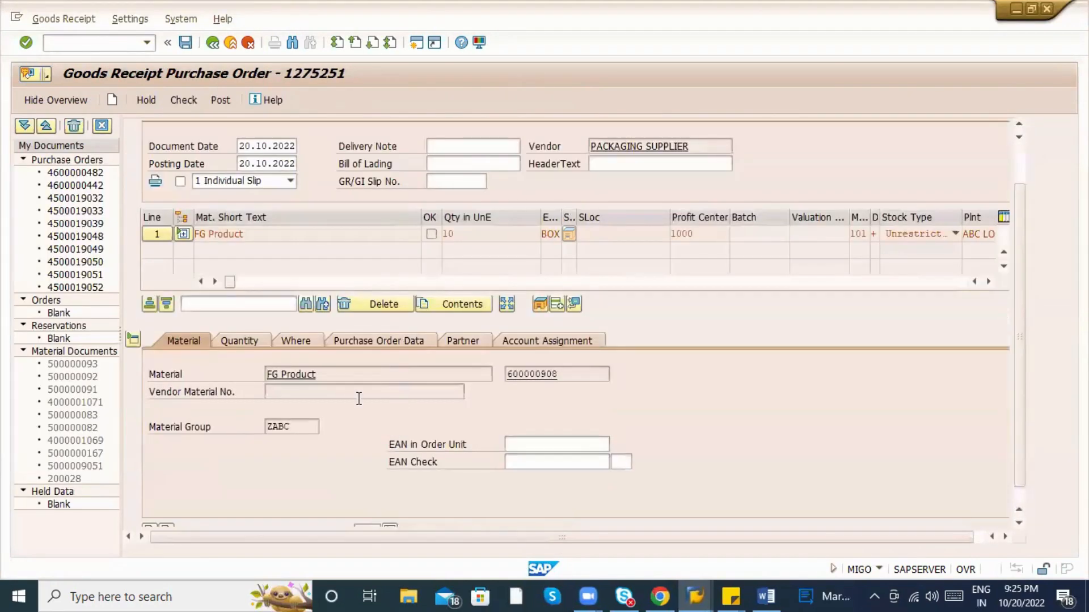
left_click_drag(277, 236, 151, 231)
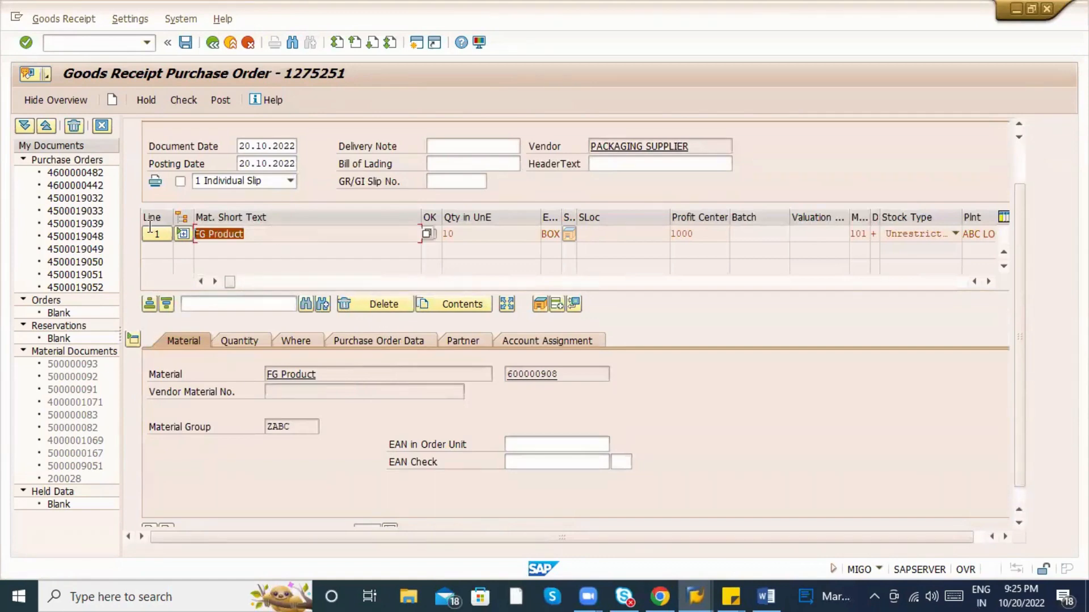
left_click_drag(258, 236, 190, 238)
Switch to the Word notes and add "- FG" after Goods receipt in the MM Route's third step.
key("alt+Tab")
key("alt+Tab")
key("alt+Tab")
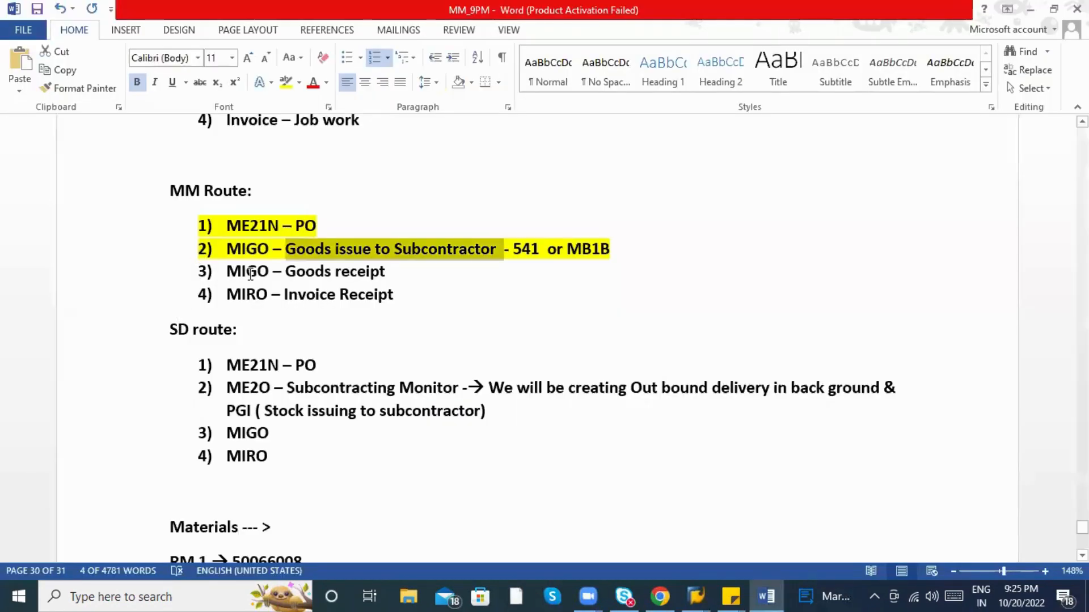
left_click(250, 274)
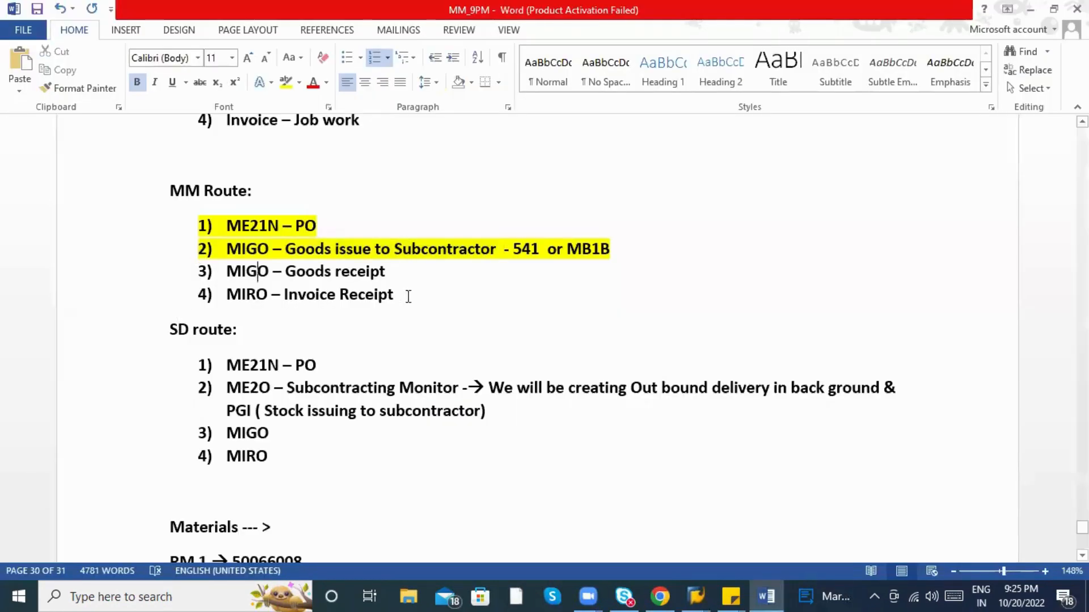
left_click(412, 275)
type("- ")
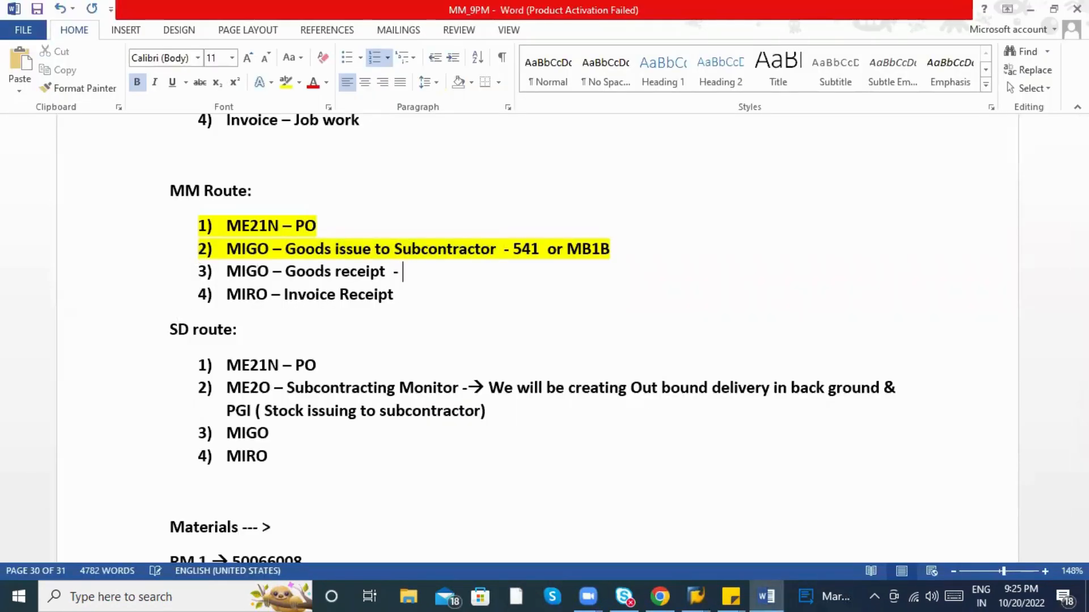
type("FG")
key("BackSpace")
type("FG")
Return to MIGO, collapse the item details and expand FG Product to examine its raw material and packaging components.
key("alt+Tab")
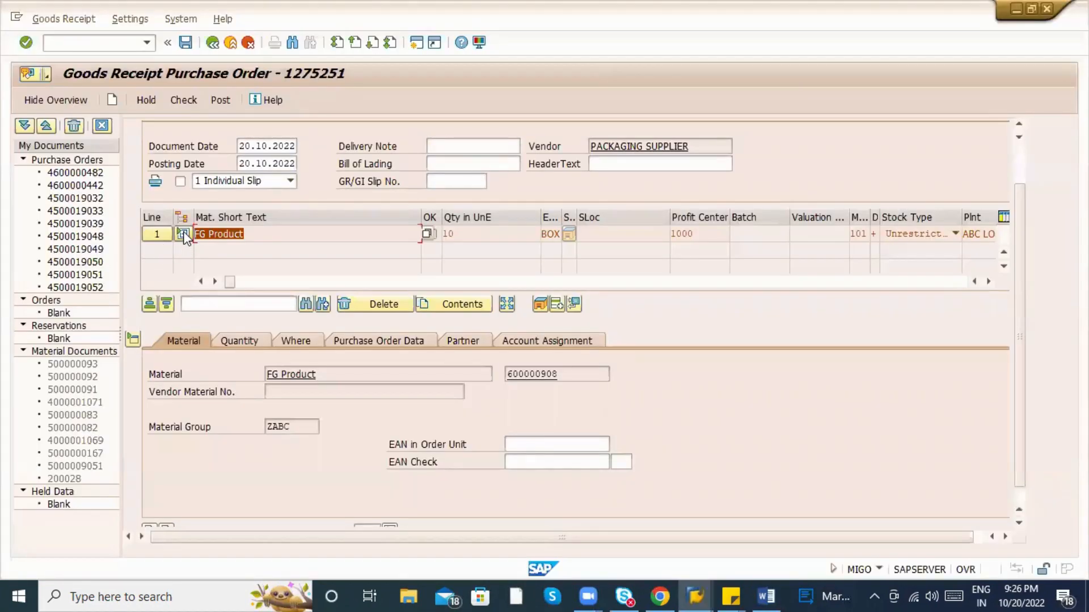
left_click(133, 342)
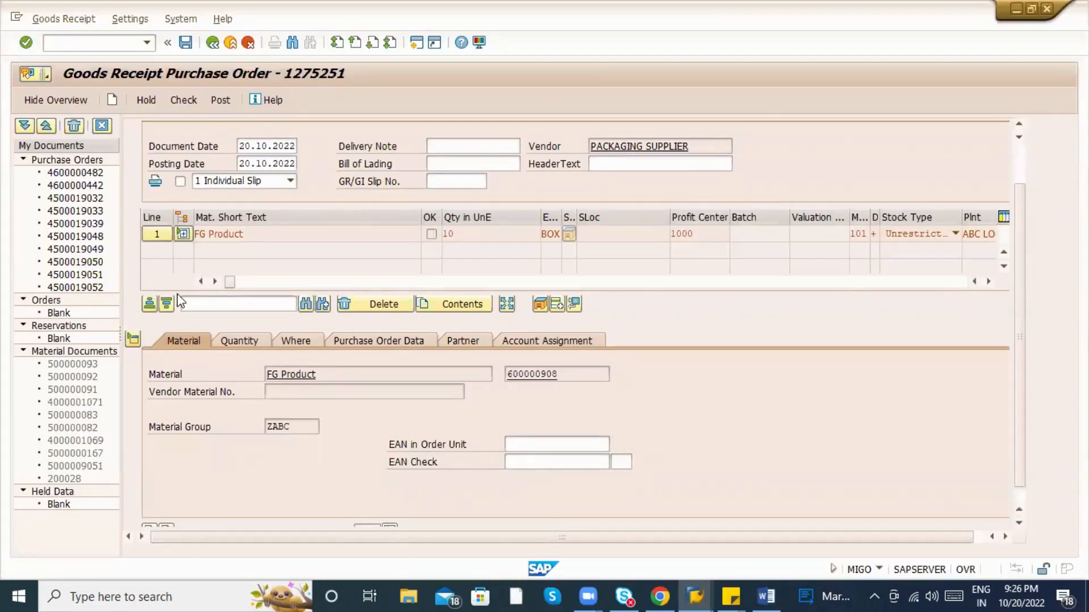
left_click(182, 287)
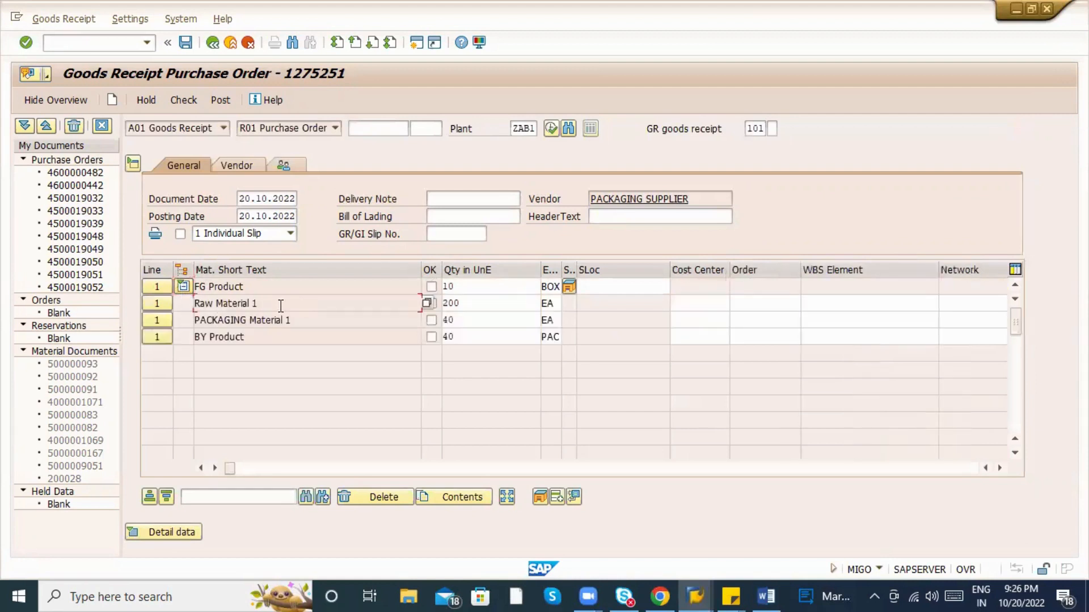
left_click_drag(281, 305, 187, 306)
left_click_drag(303, 319, 180, 323)
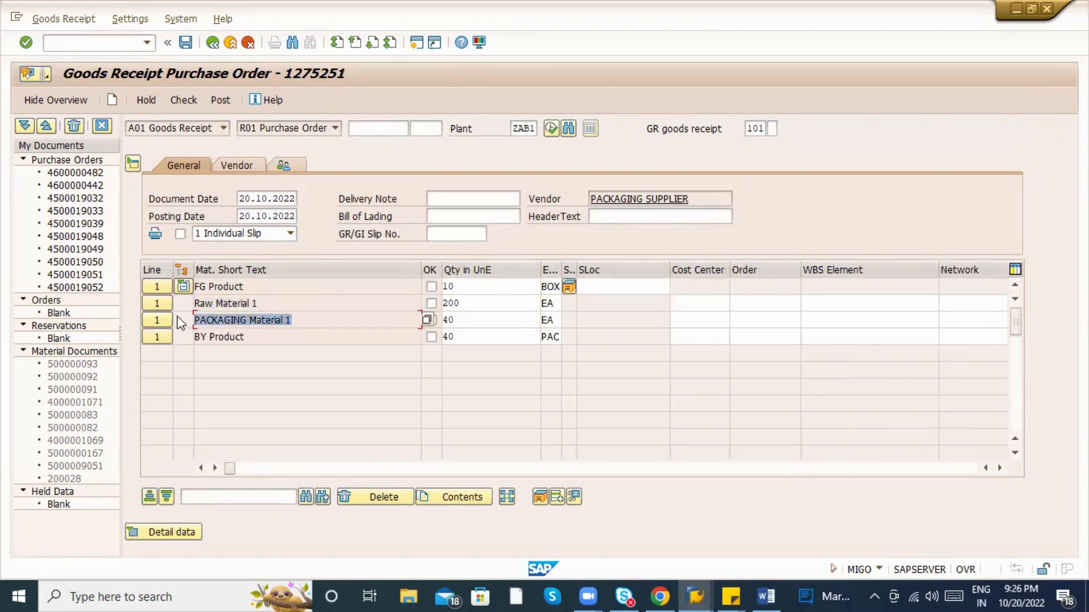
left_click_drag(271, 304, 171, 309)
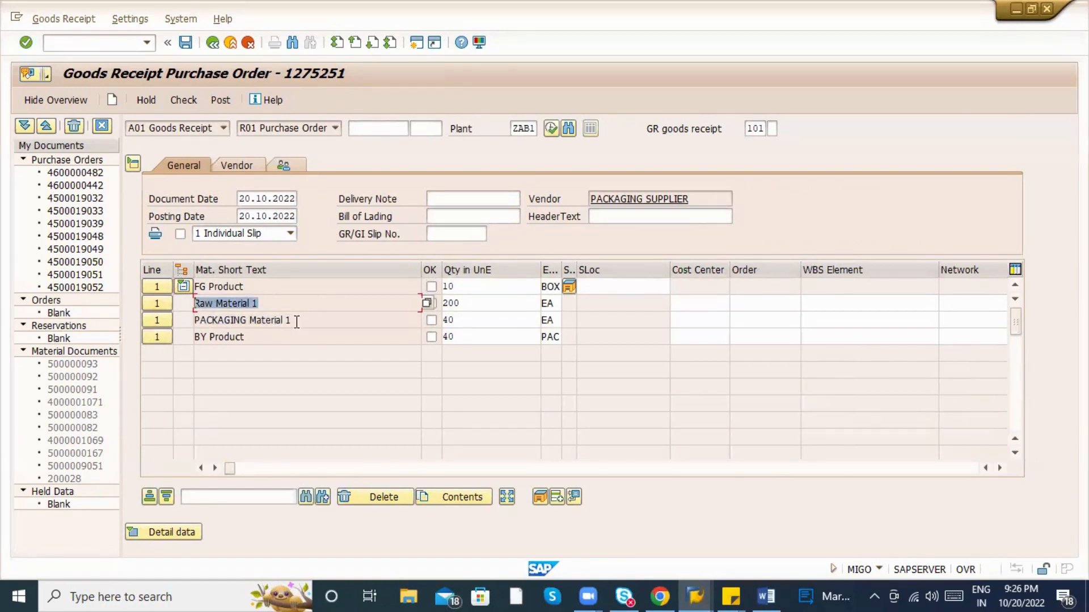
left_click_drag(296, 321, 185, 317)
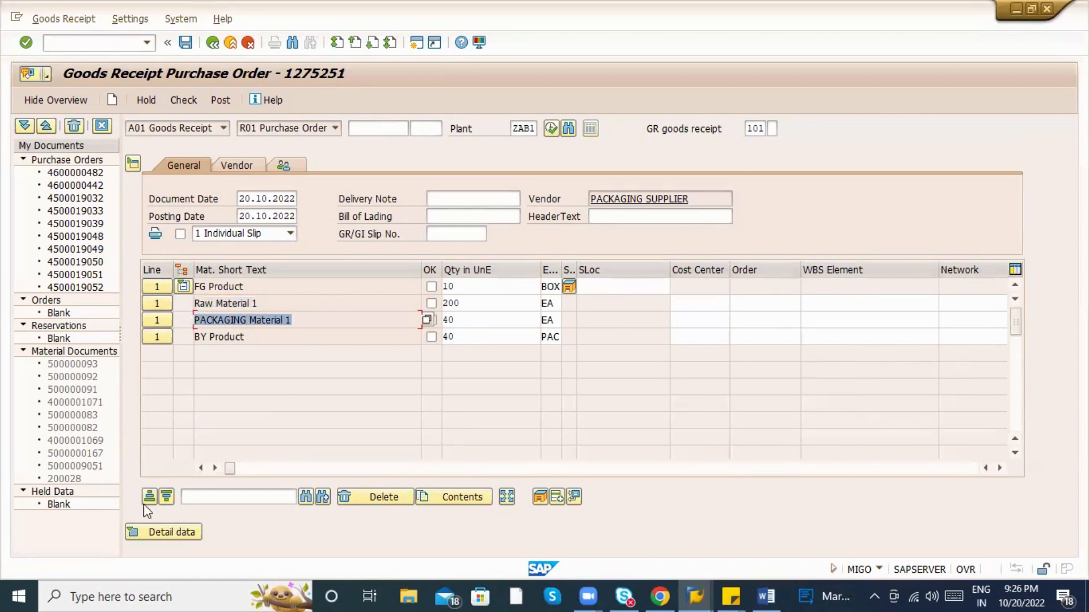
Compare the receipt quantities of FG Product, Raw Material 1, PACKAGING Material 1 and BY Product.
left_click(469, 288)
left_click(473, 303)
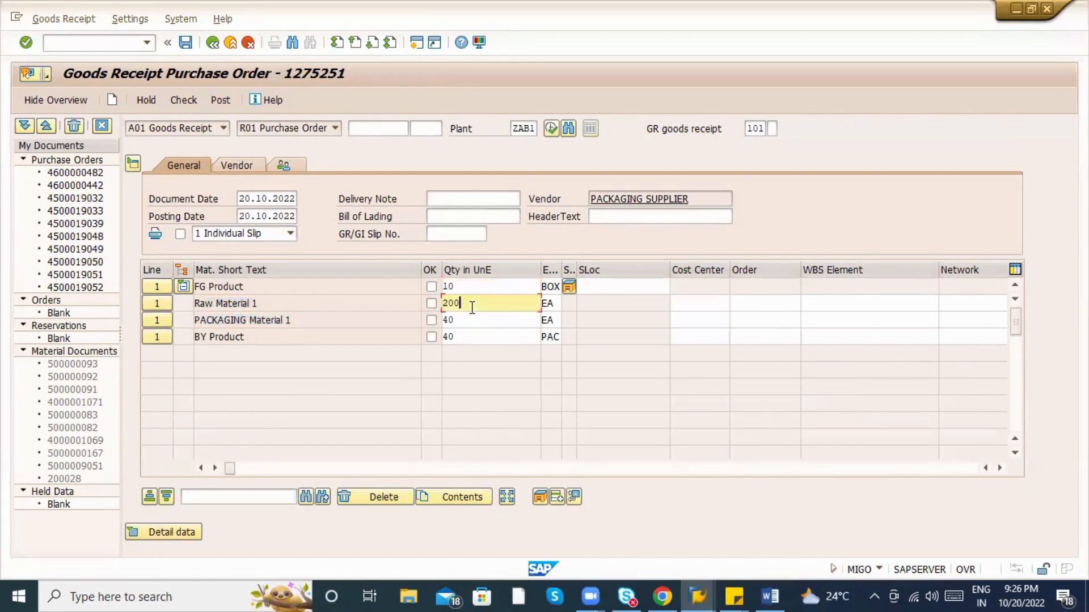
left_click(473, 321)
left_click(474, 337)
left_click(464, 288)
left_click(464, 304)
left_click(466, 321)
left_click(465, 290)
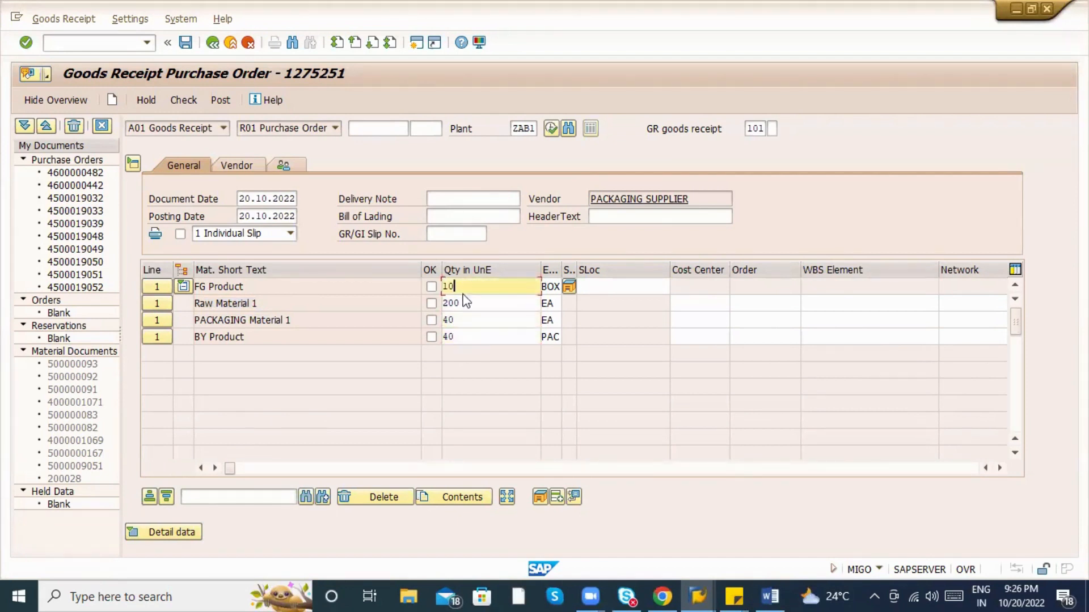
left_click(468, 304)
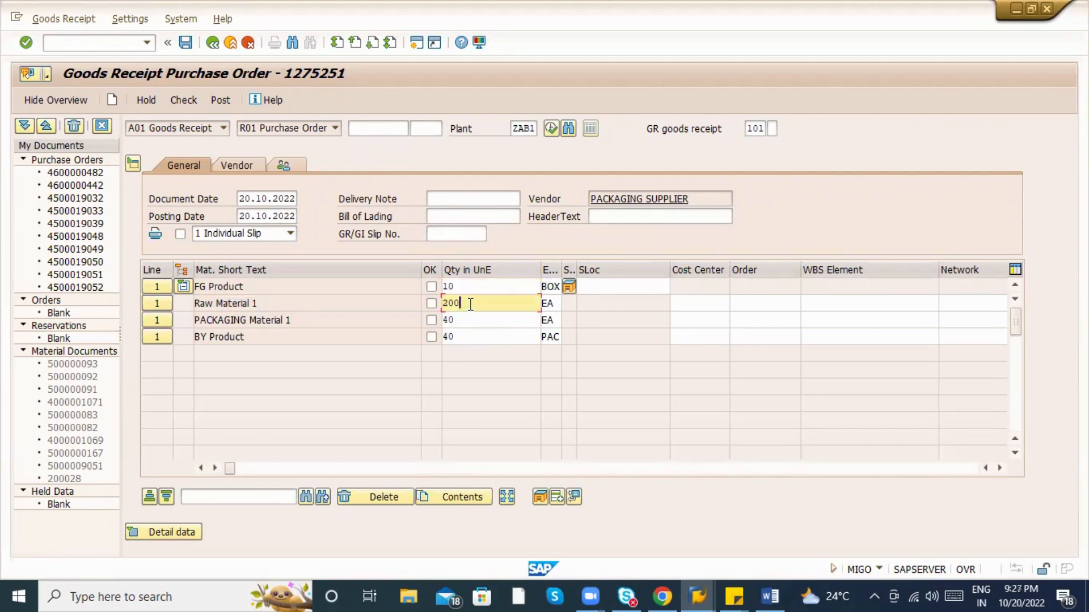
left_click(465, 331)
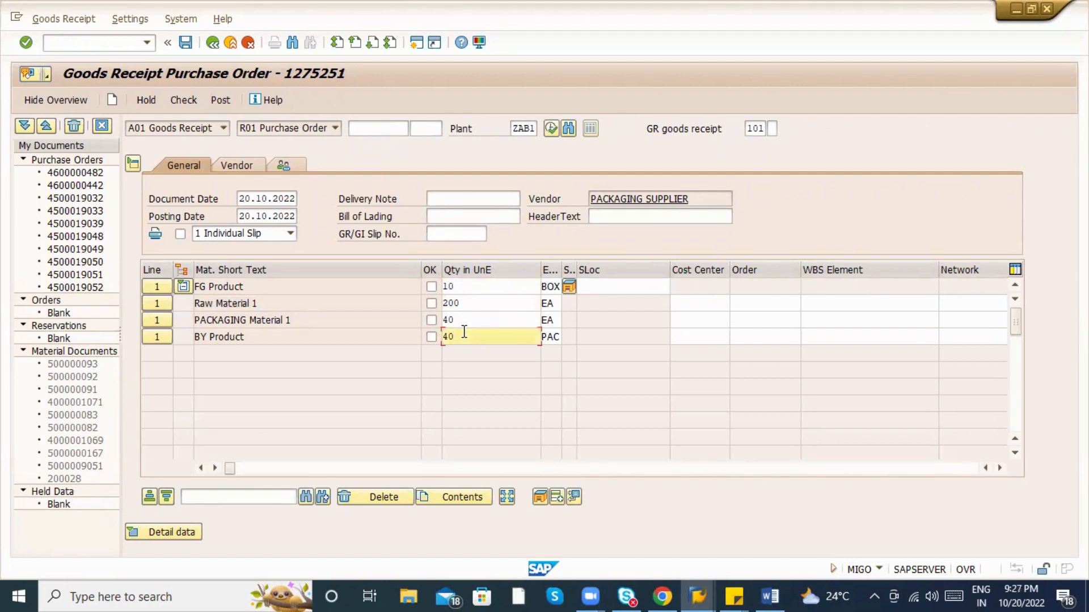
Reopen FG Product's item details, set its storage location to ABC1 and mark the item OK.
left_click(179, 531)
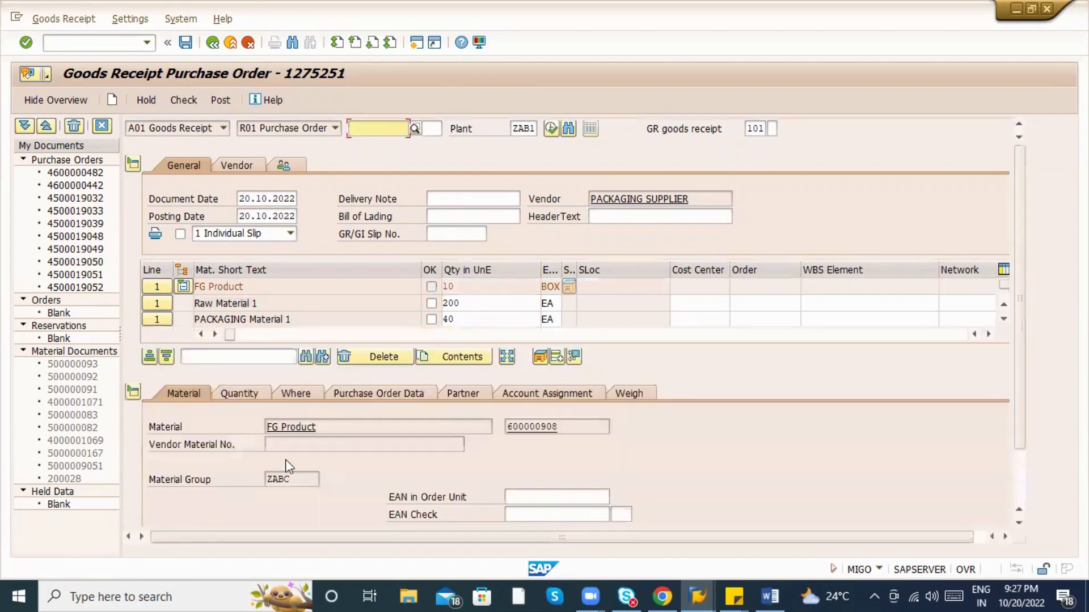
left_click(311, 401)
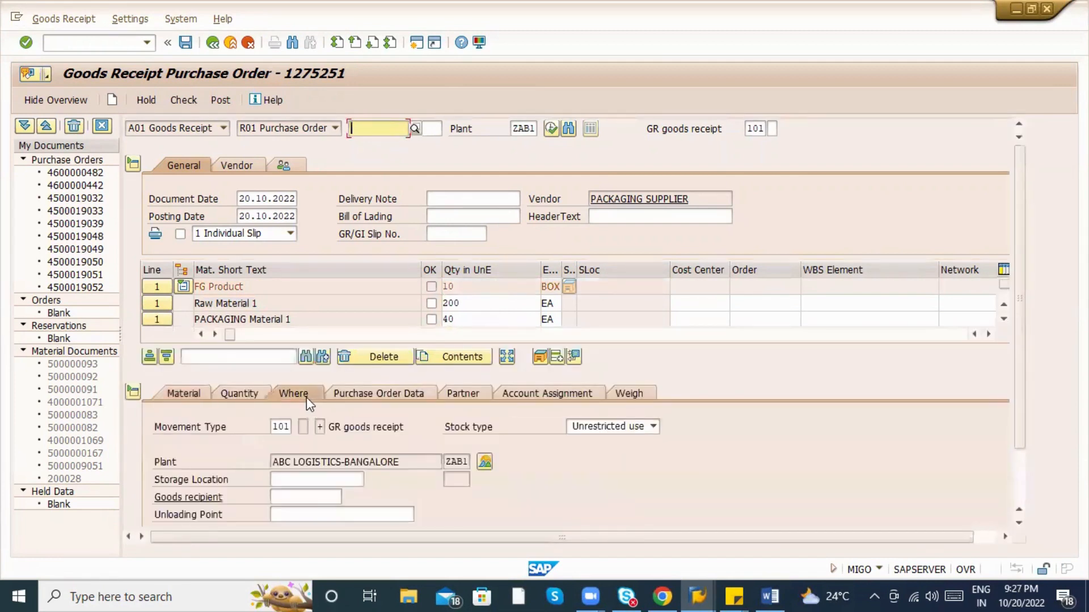
double_click(287, 428)
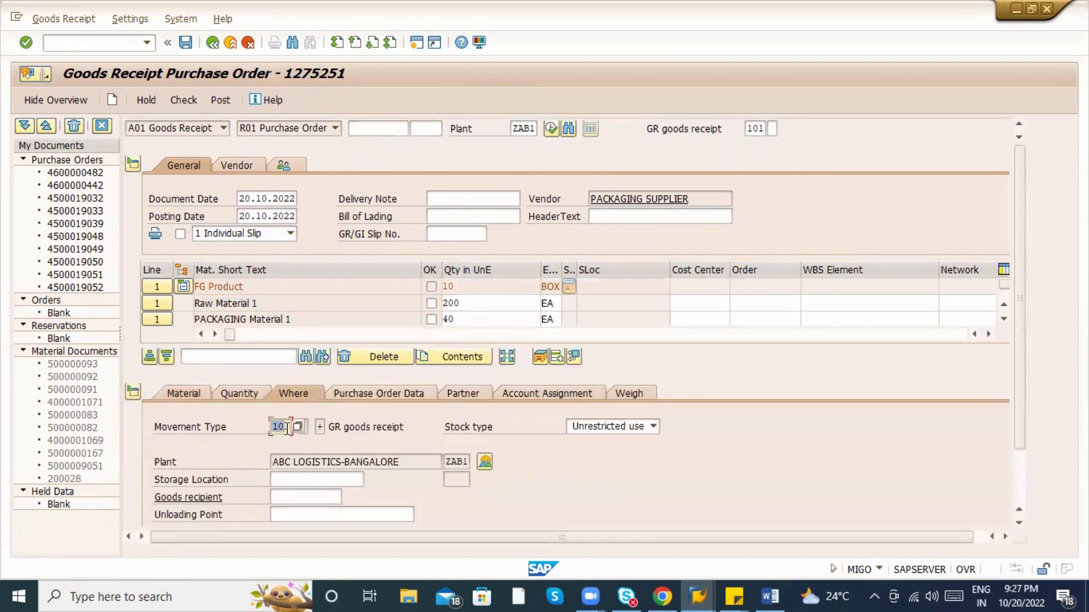
left_click(287, 480)
left_click(290, 493)
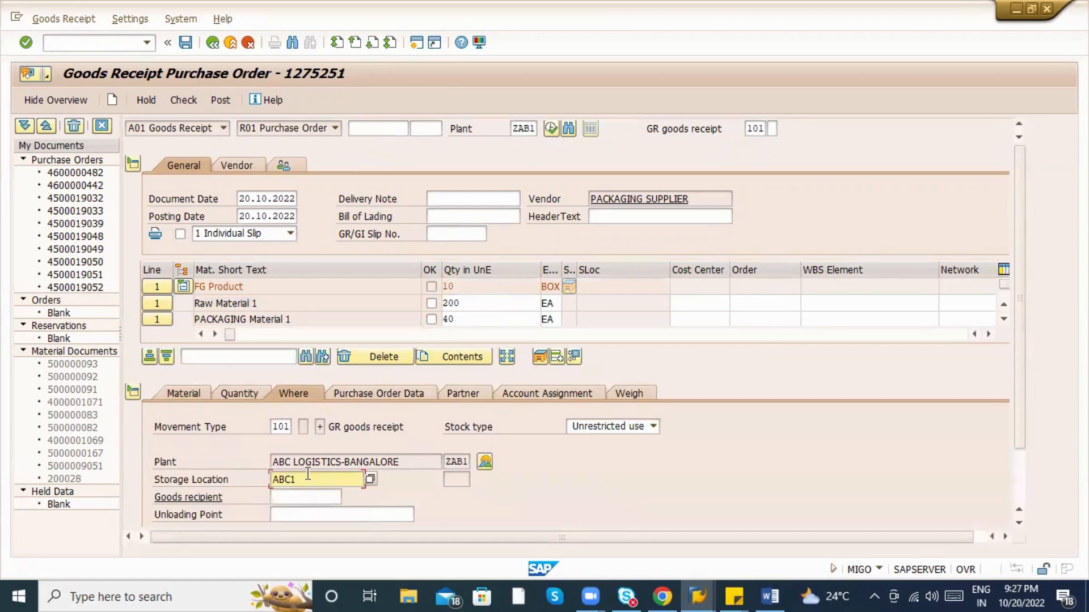
scroll(431, 478, "down", 3)
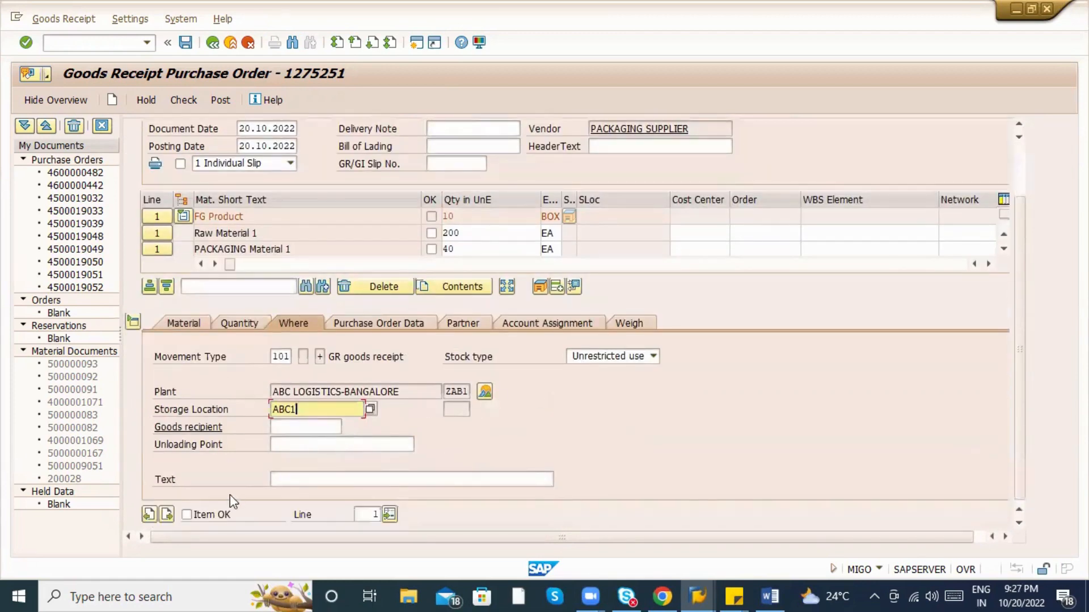
left_click(187, 514)
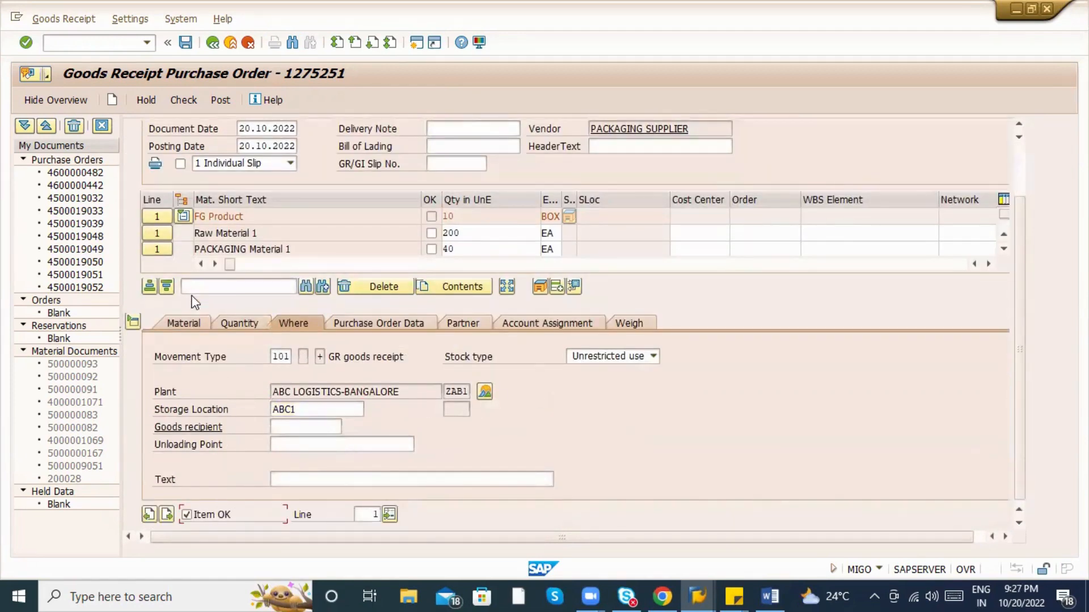
Examine the movement type details of the Raw Material 1 and PACKAGING Material 1 component lines.
left_click(159, 231)
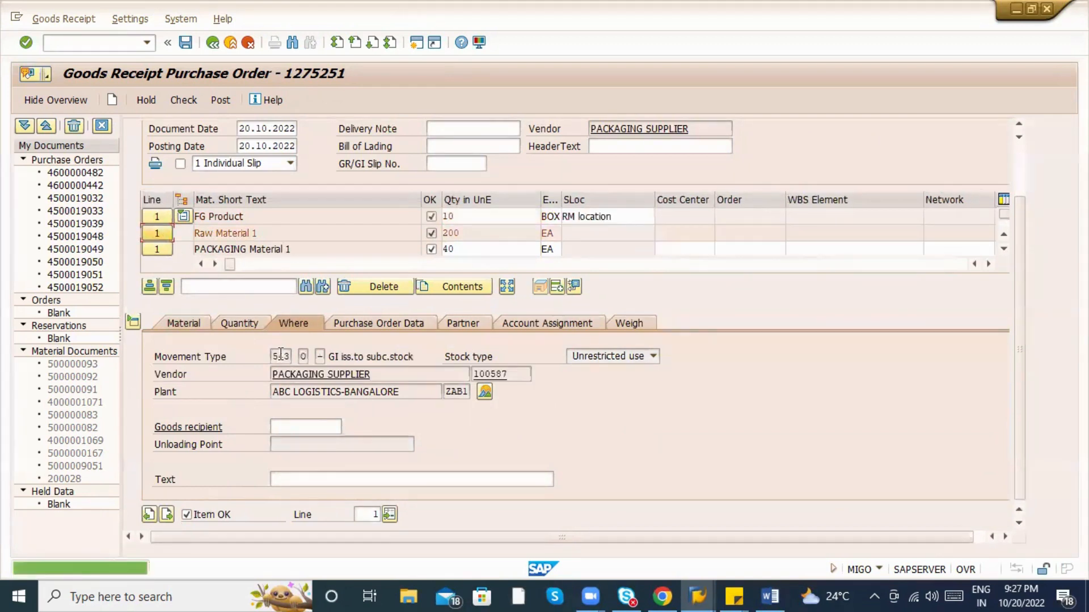
double_click(279, 357)
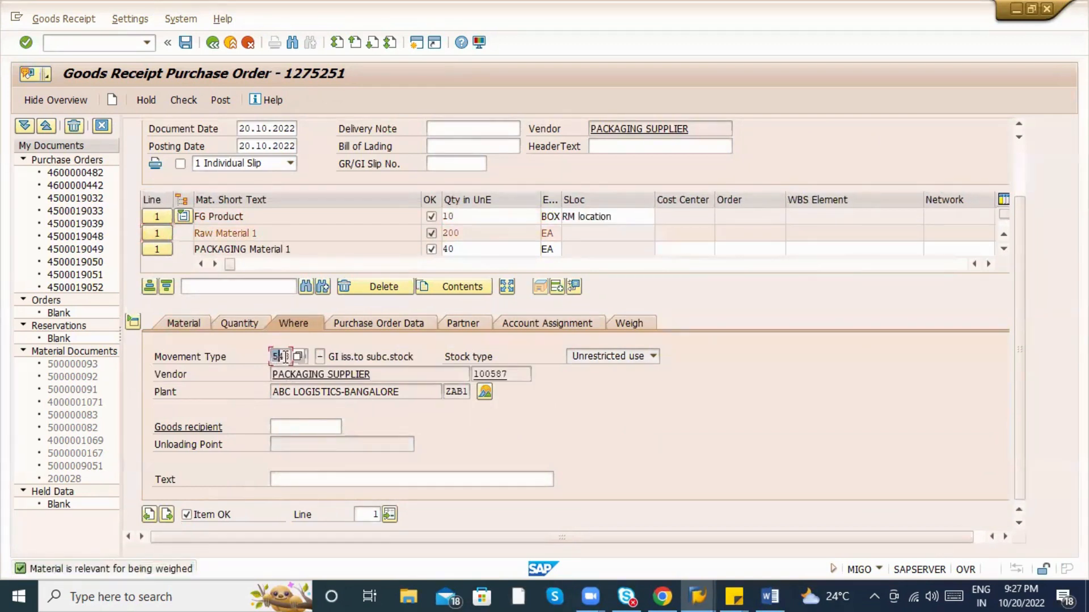
left_click(364, 357)
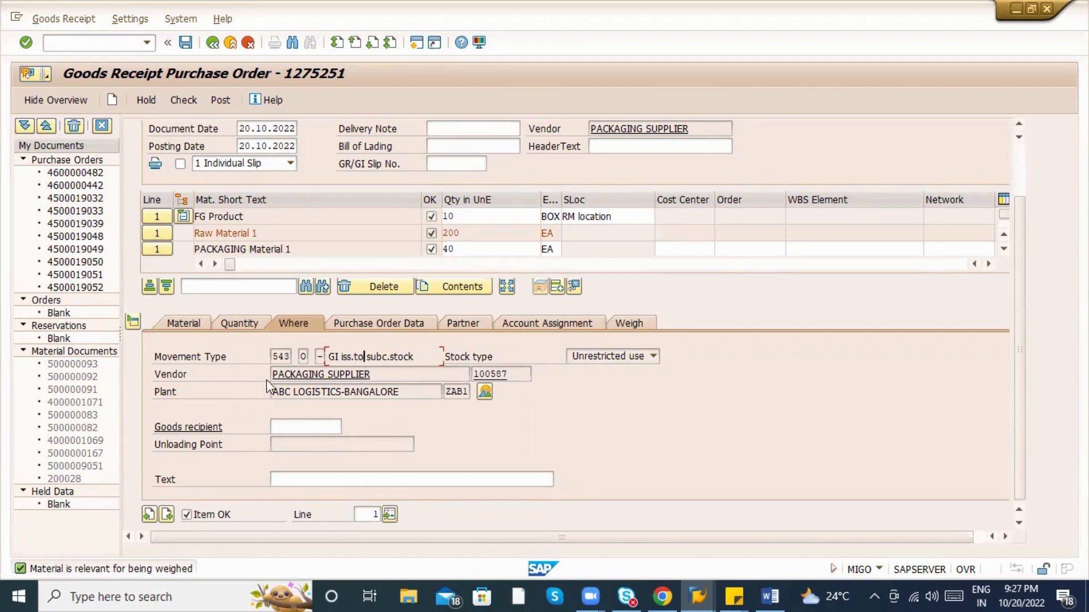
double_click(279, 356)
left_click(328, 356)
double_click(278, 356)
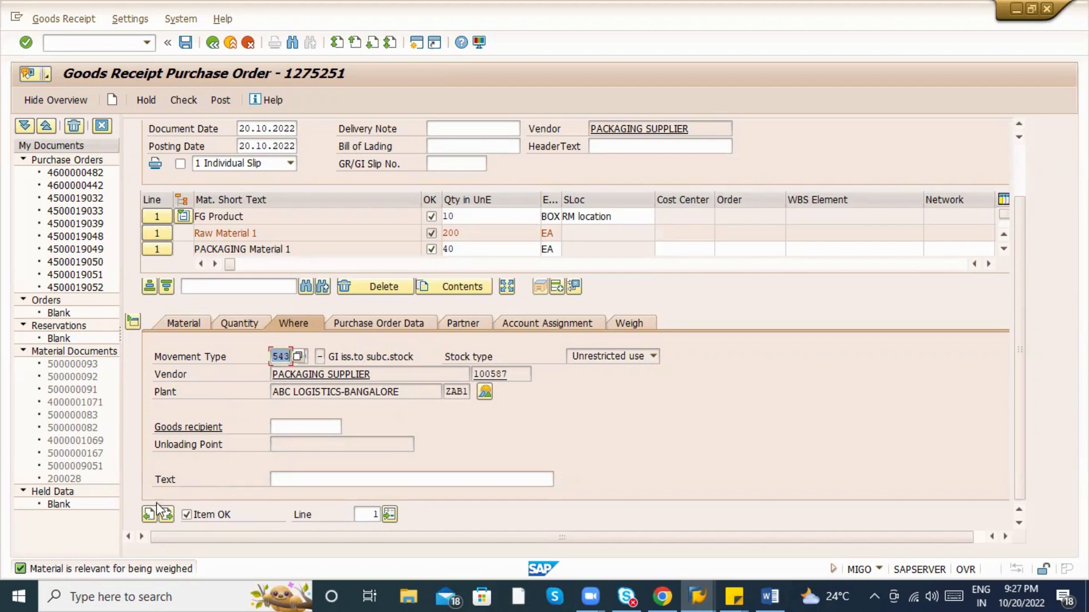
left_click(156, 249)
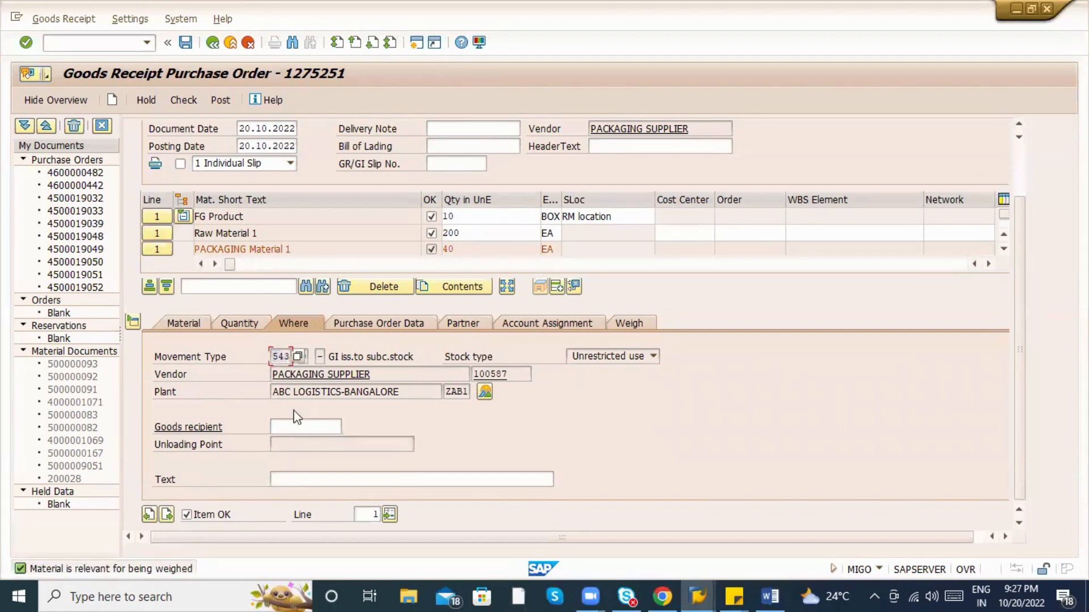
Open the BY Product line's item details and examine its movement type and description.
left_click(132, 322)
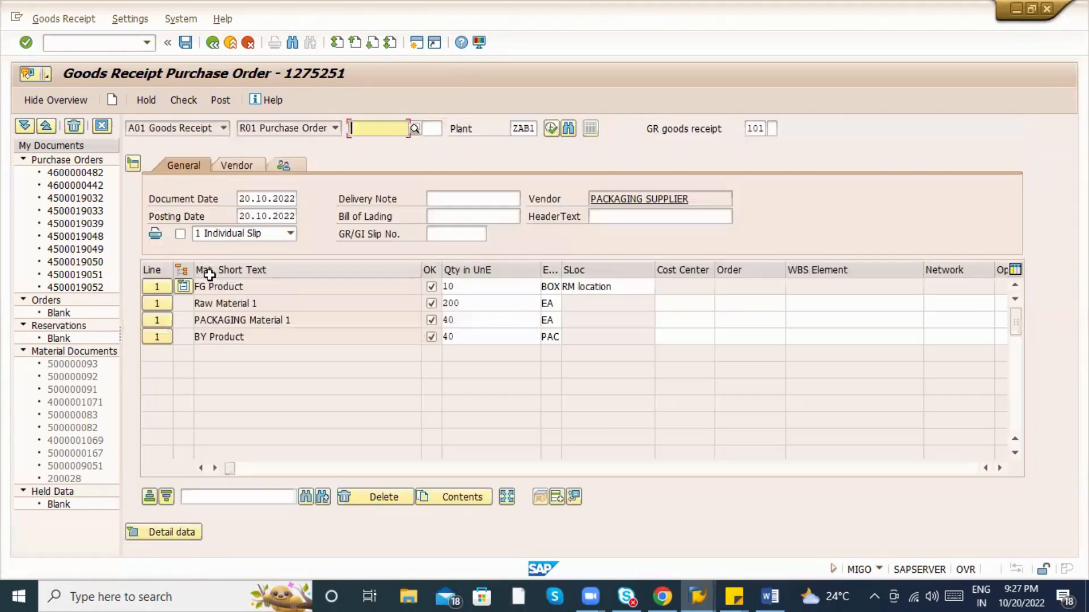
left_click(246, 341)
left_click(159, 338)
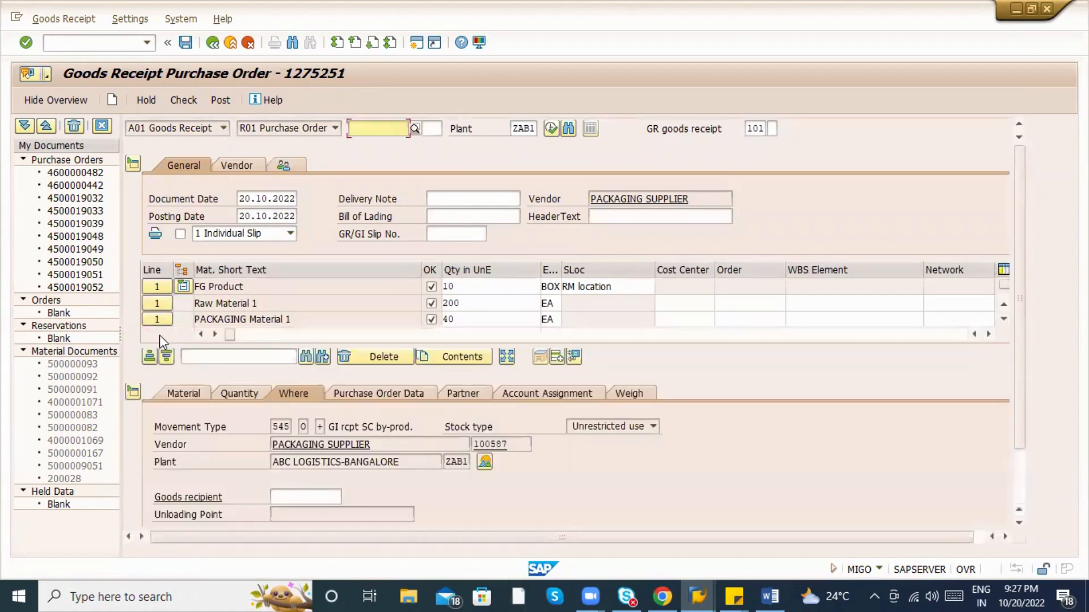
left_click(424, 429)
left_click_drag(421, 429, 334, 431)
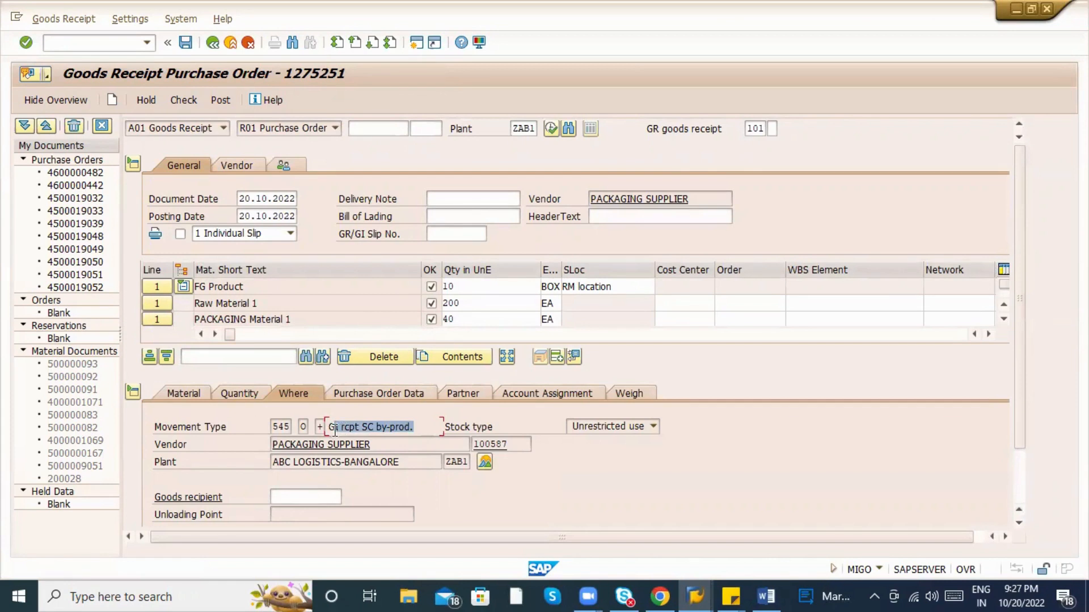
left_click(335, 436)
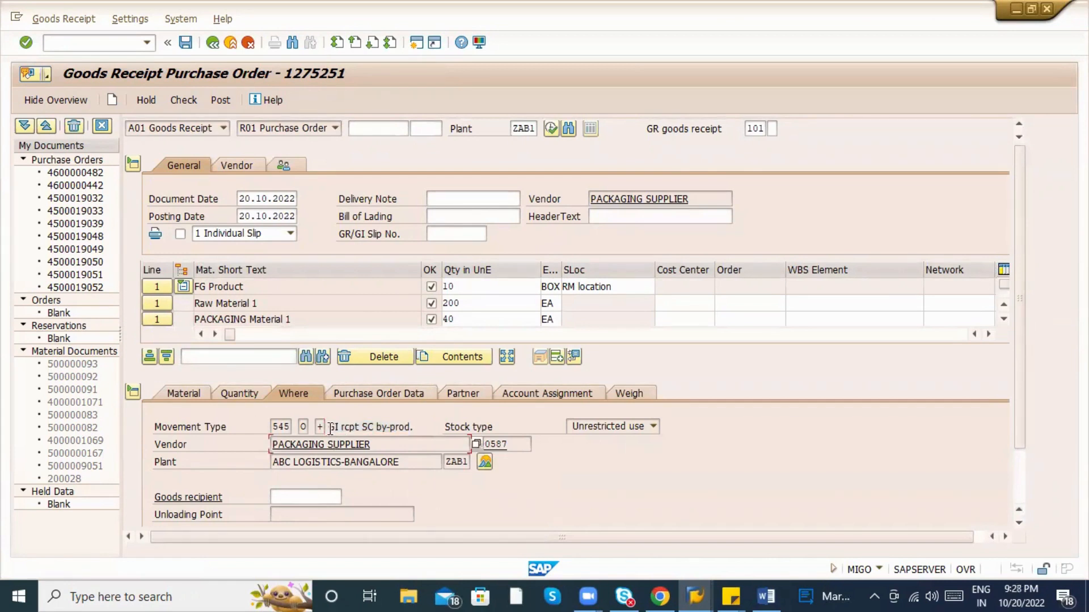
left_click_drag(328, 428, 413, 427)
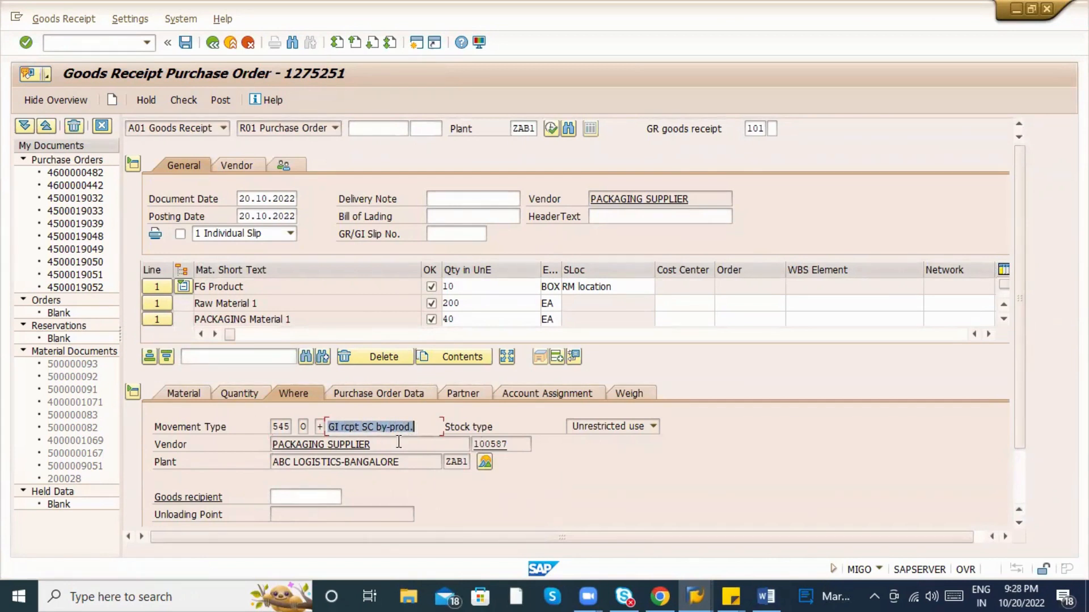
left_click(360, 441)
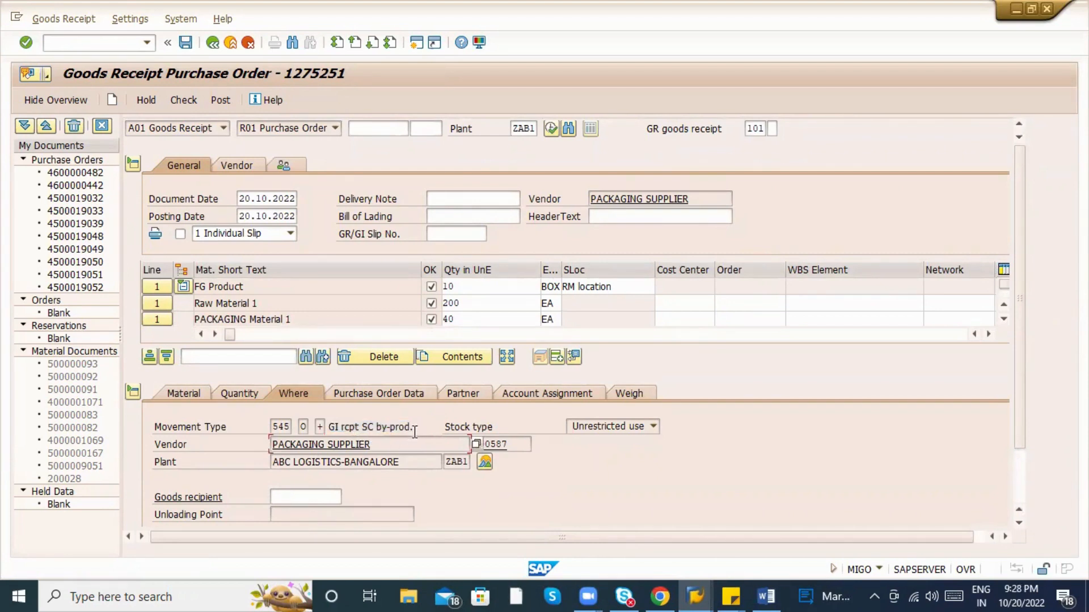
left_click_drag(413, 428, 332, 429)
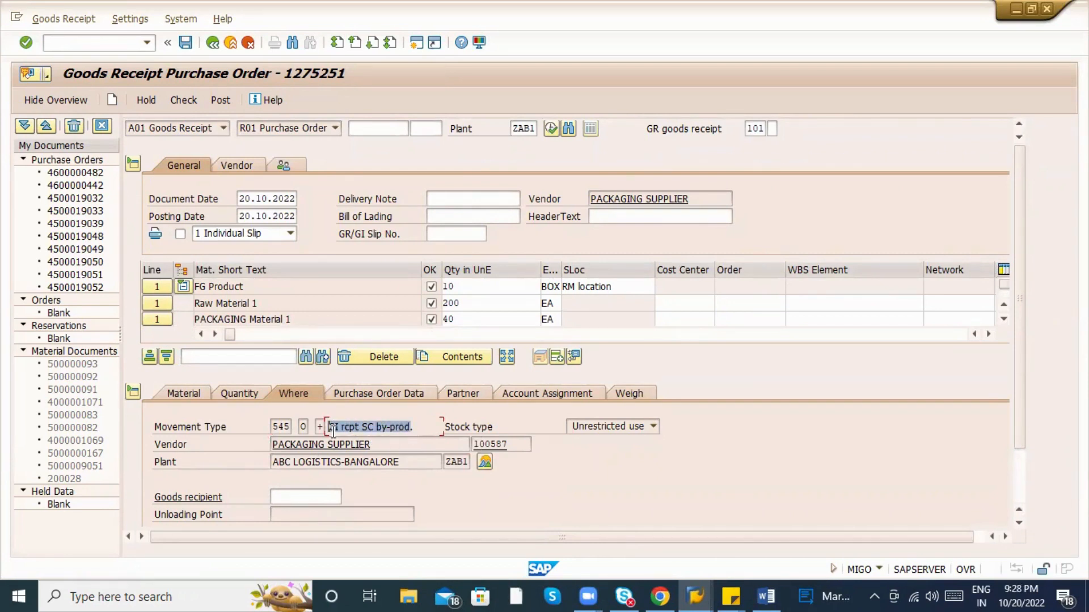
Switch to the Word notes and extend the MM Route goods receipt line with "( 101 ( Final Product) , 543 O".
left_click(753, 587)
scroll(569, 459, "down", 2)
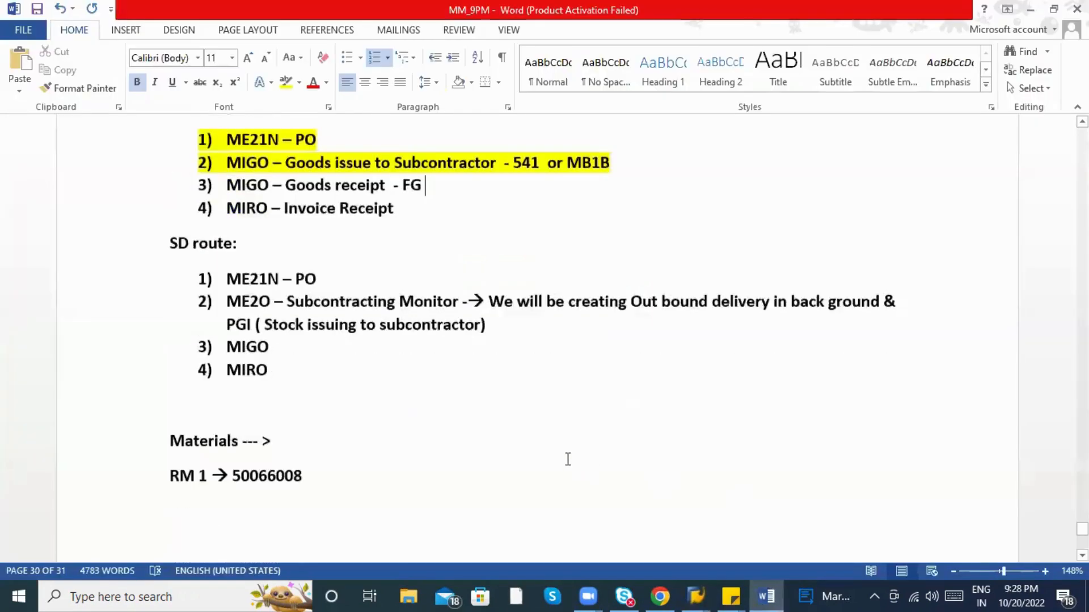
scroll(518, 270, "up", 1)
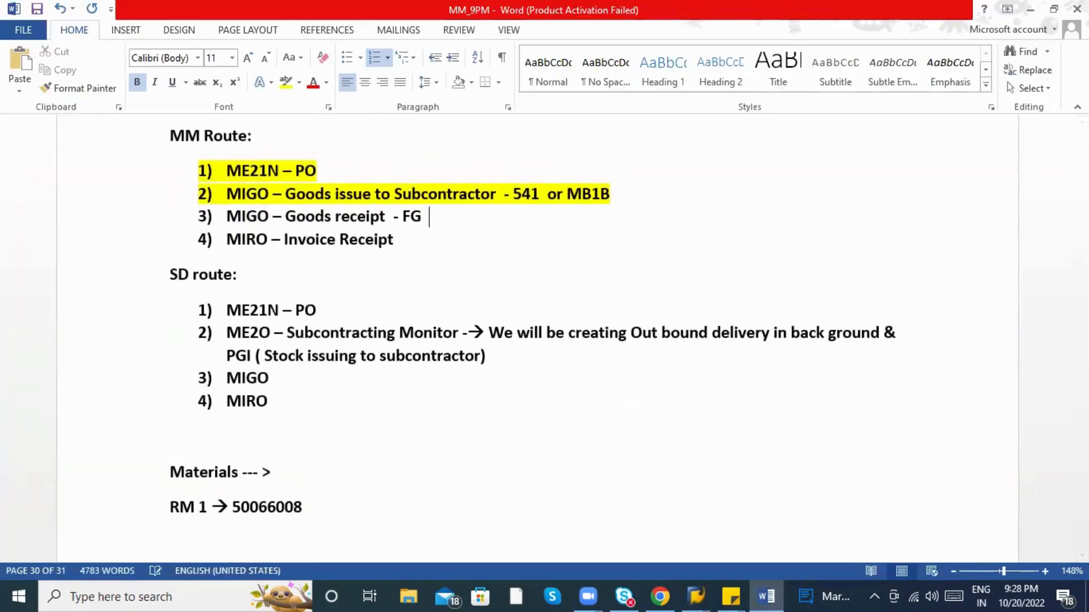
type("( 101 ")
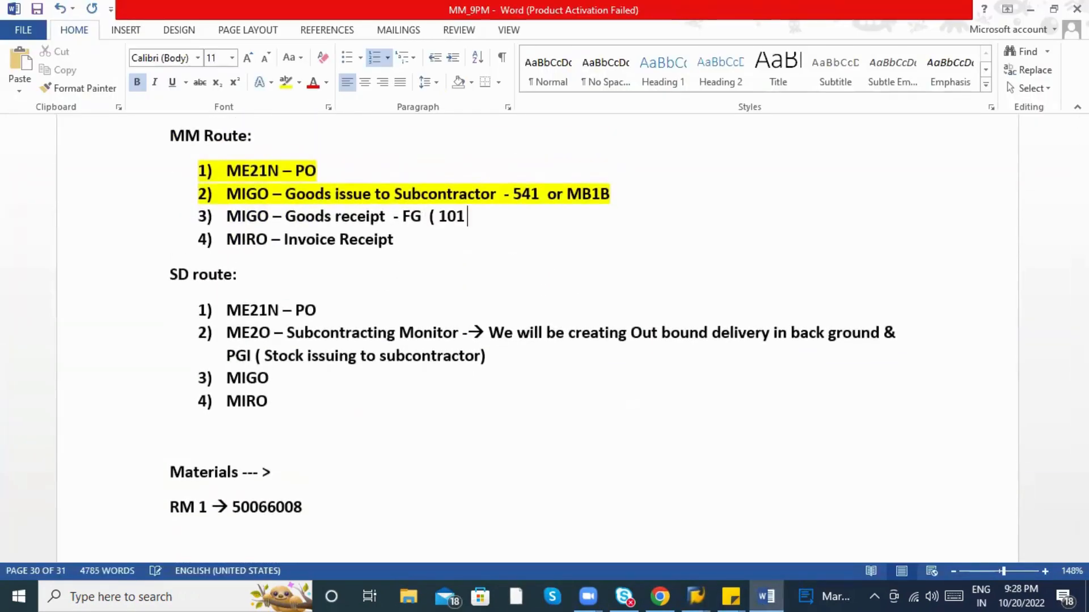
type("( Final Prodcut")
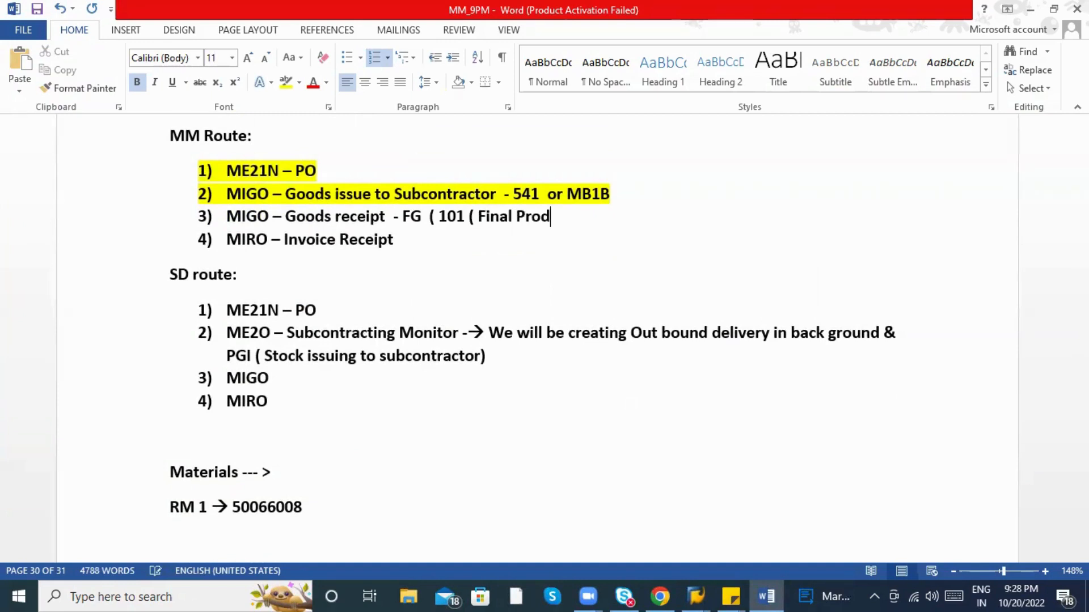
key("BackSpace")
key("BackSpace")
type("uct) , 543 O")
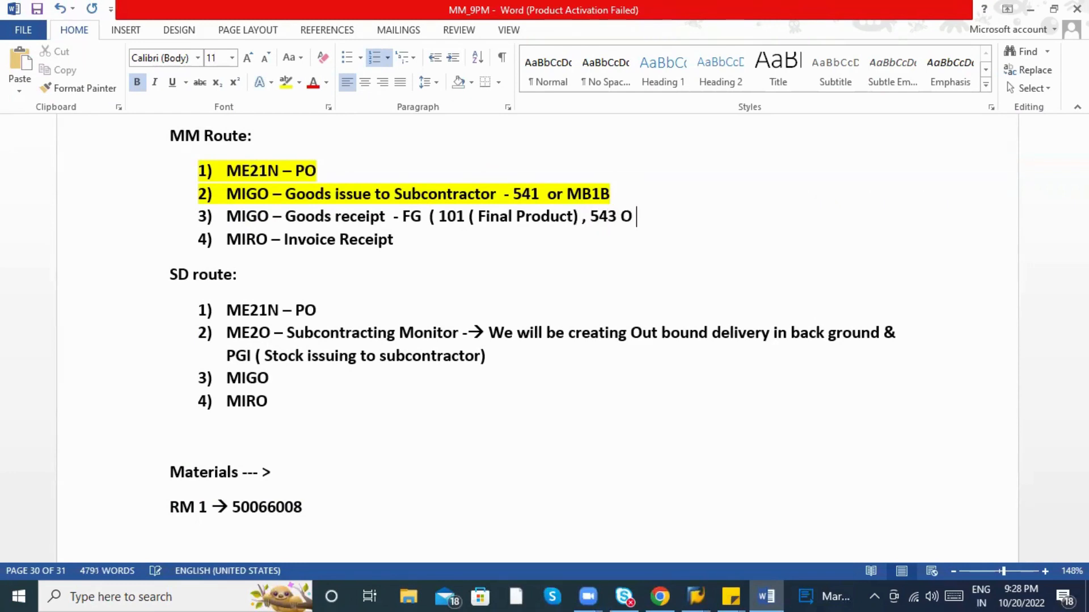
Continue the goods receipt line with "( Component consumption) , 545 O".
type(" ( COmponenet")
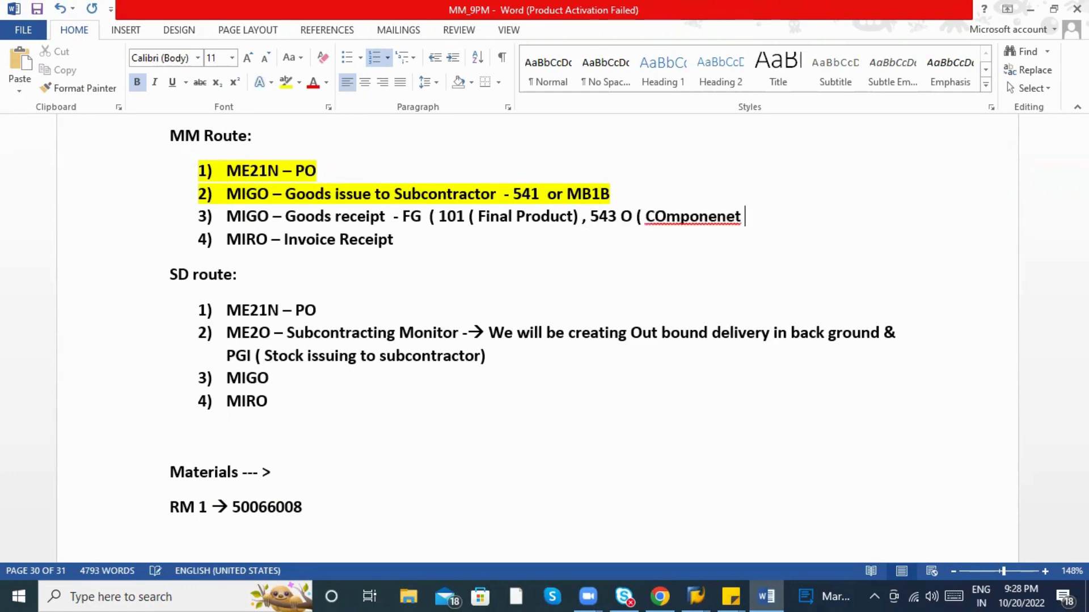
key("BackSpace")
key("BackSpace")
key("BackSpace")
key("BackSpace")
key("BackSpace")
key("BackSpace")
key("BackSpace")
key("BackSpace")
key("BackSpace")
key("BackSpace")
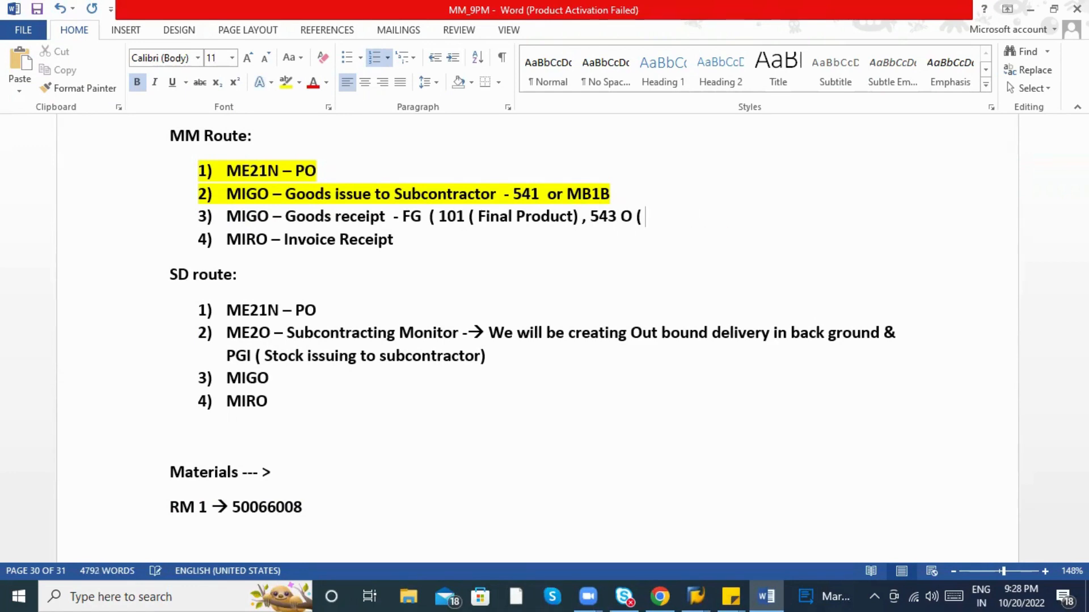
type("Component")
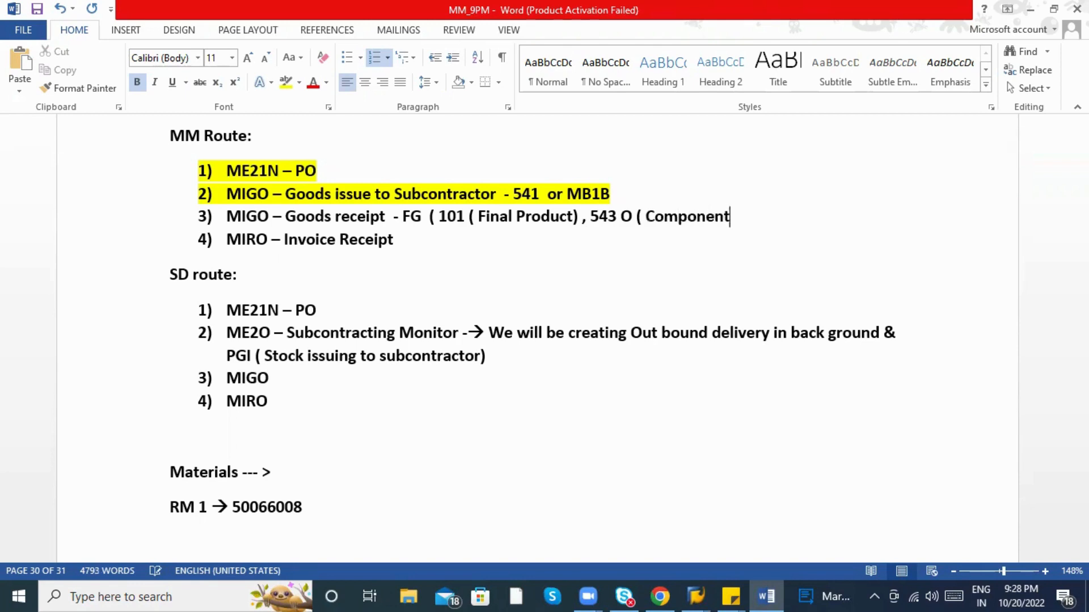
type(" consumpt")
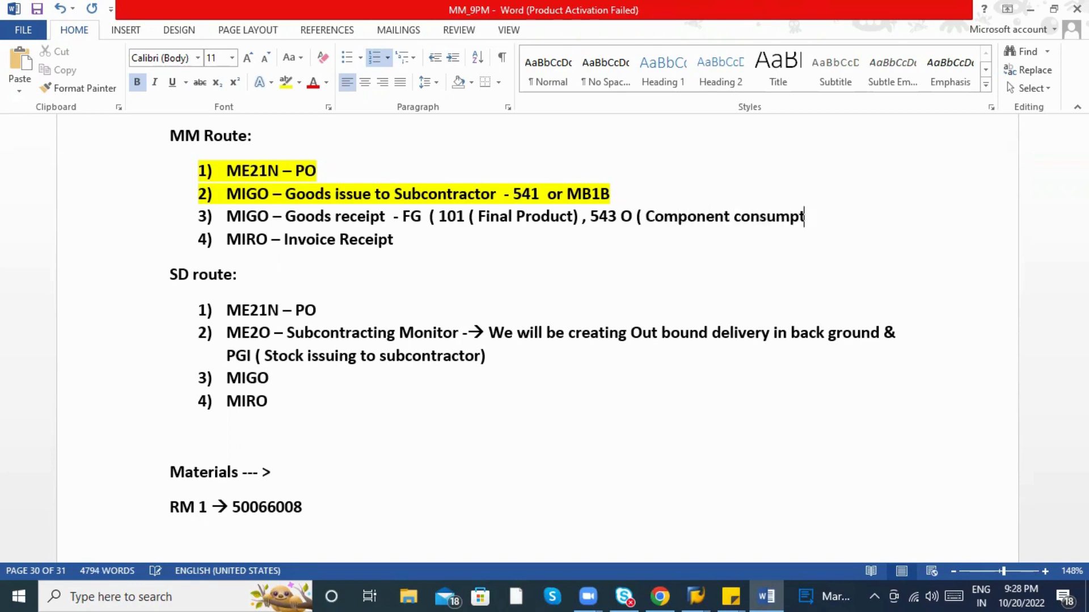
type("ion) , 545O ")
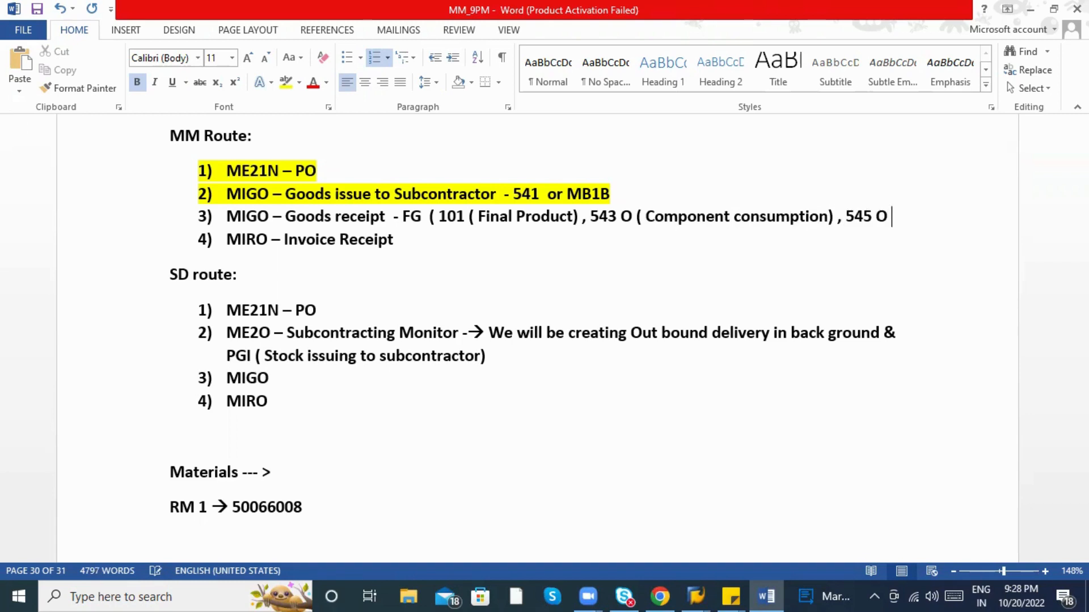
Finish the goods receipt line with "( By product )" after the 545 O entry.
type("( By p")
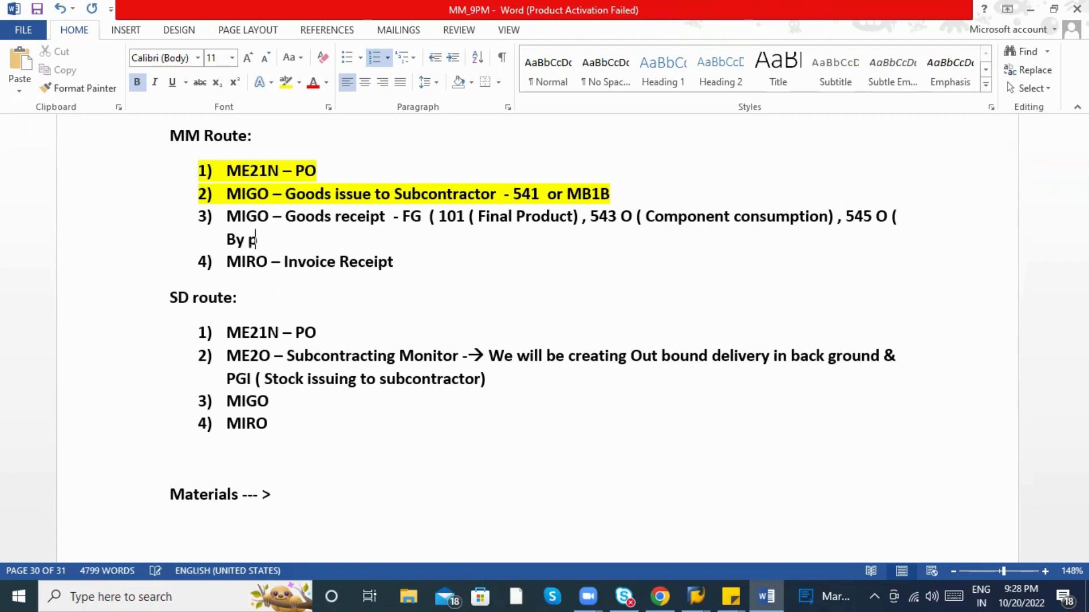
type("rodcut ")
type("(")
key("BackSpace")
key("BackSpace")
type(")")
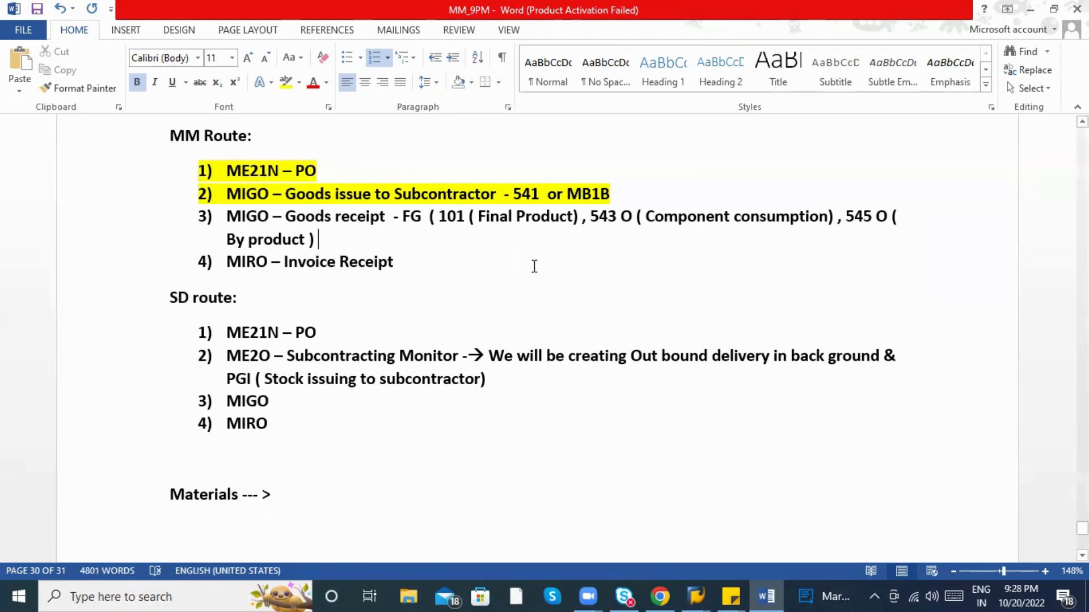
Return to the MIGO goods receipt, collapse and reopen the item details, and check the document for errors.
key("alt+Tab")
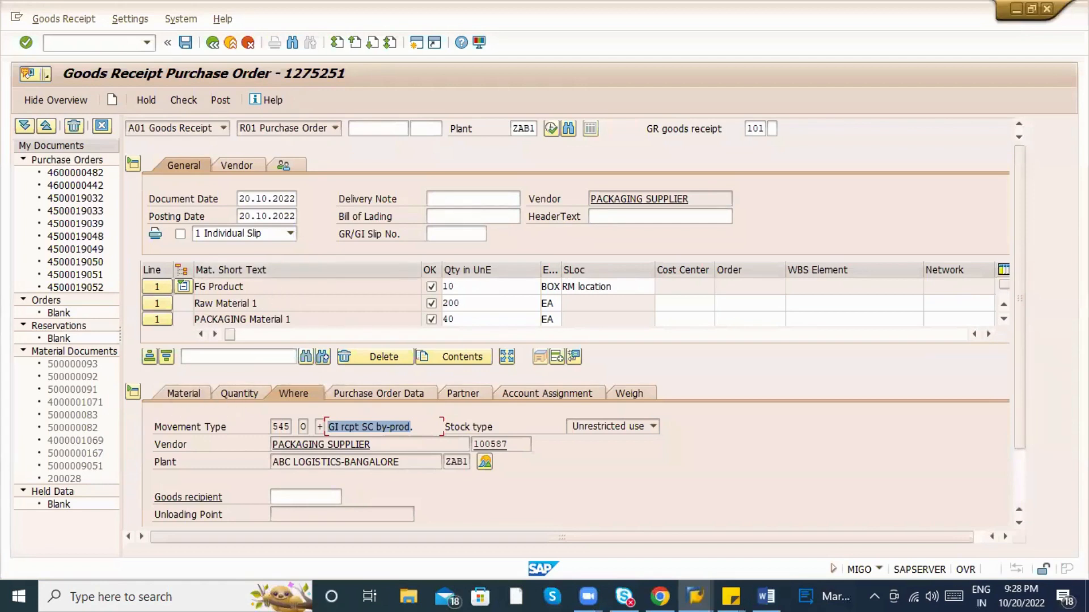
left_click(128, 396)
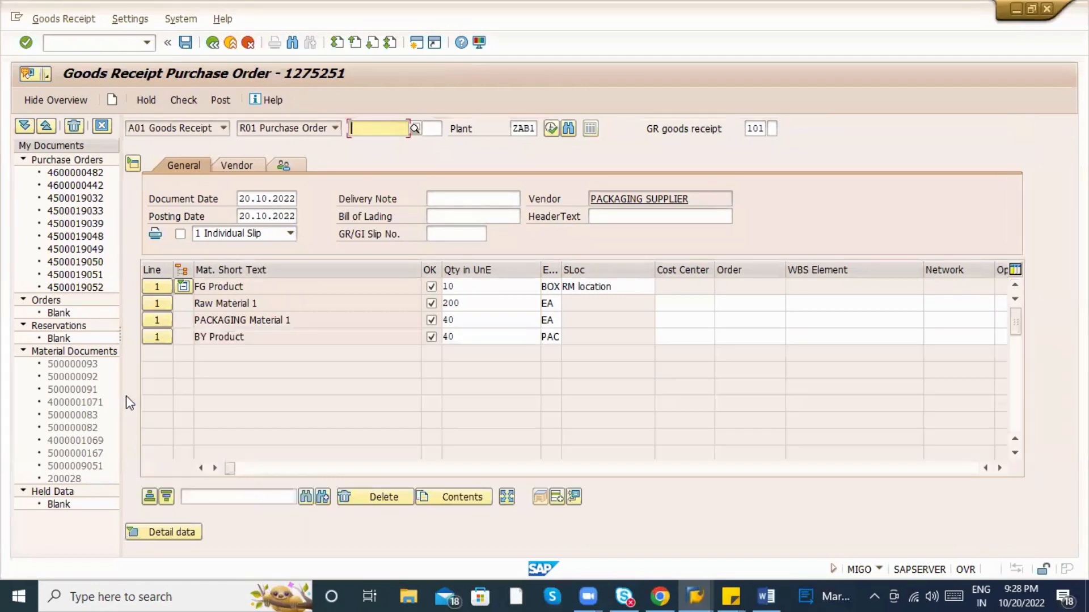
left_click(136, 532)
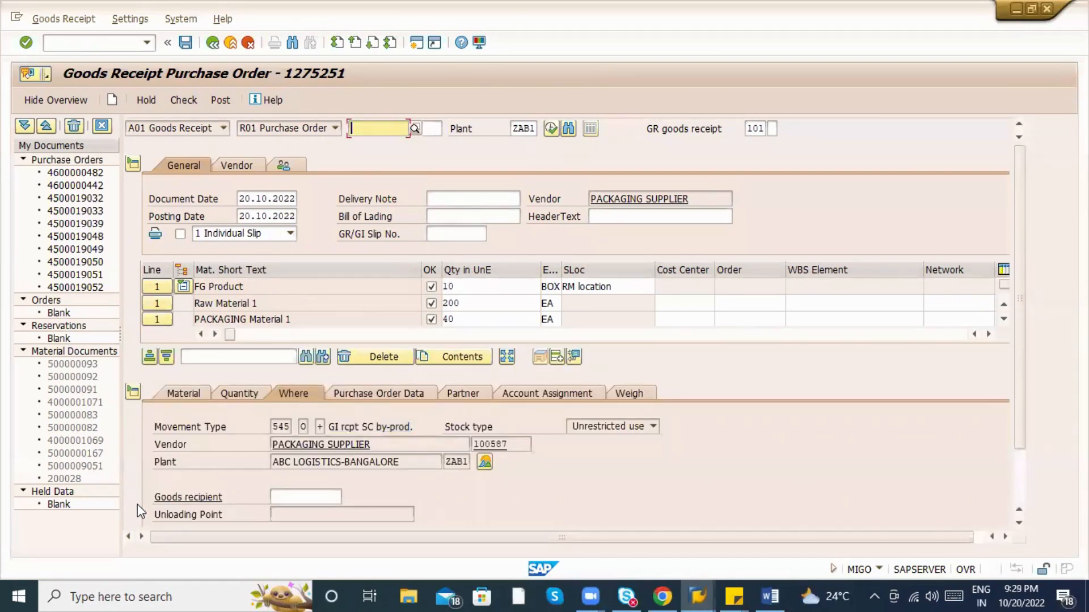
scroll(465, 479, "down", 2)
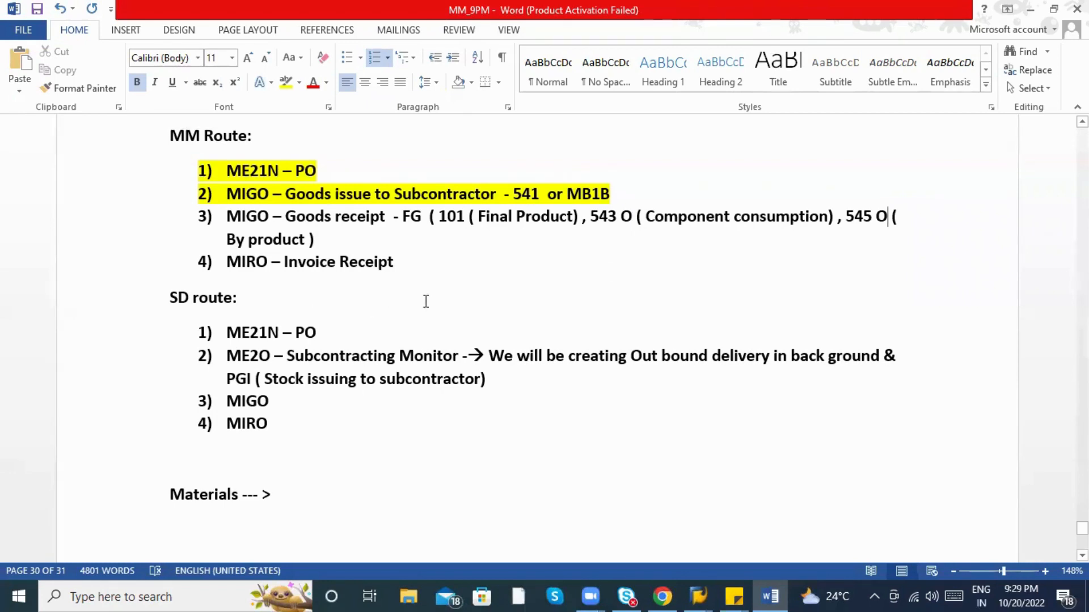
key("alt+Tab")
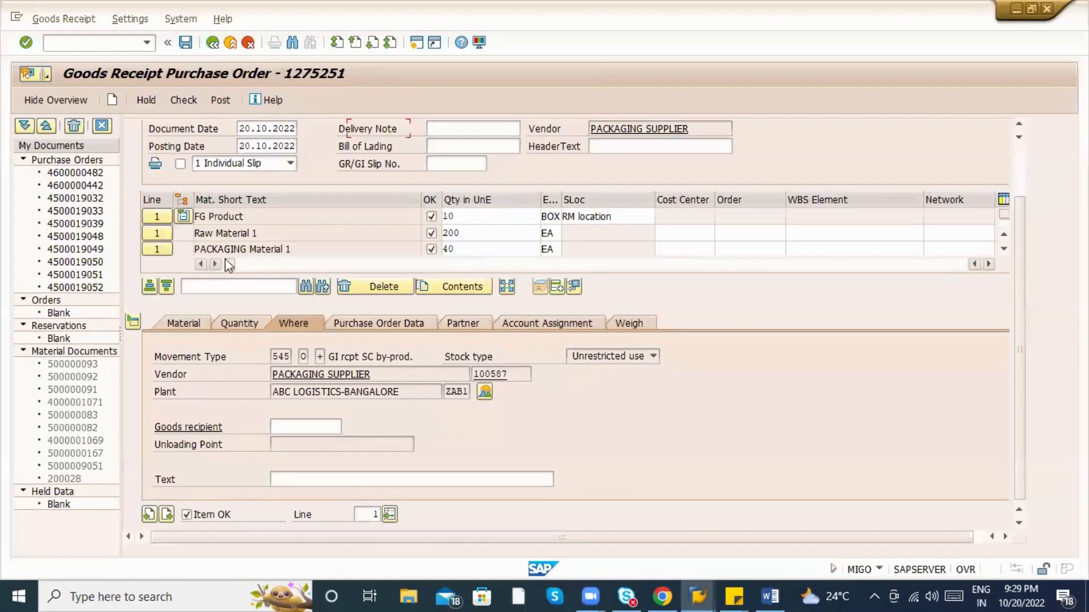
left_click(193, 102)
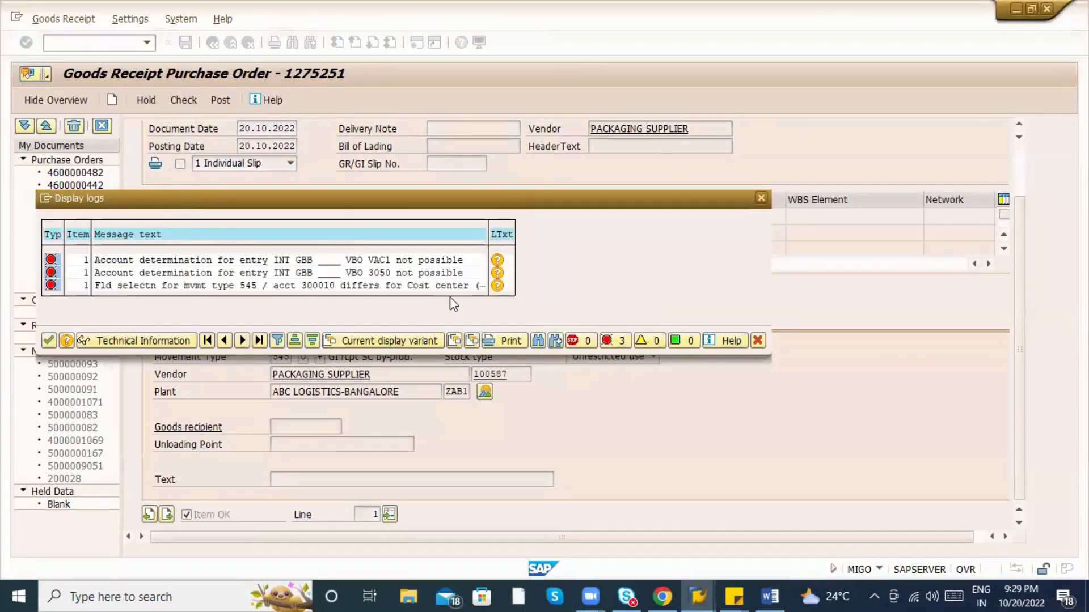
Review the check log, switch to the free SAP Easy Access session and open transaction OBYC.
key("alt+Tab")
key("alt+Tab")
key("alt+Tab")
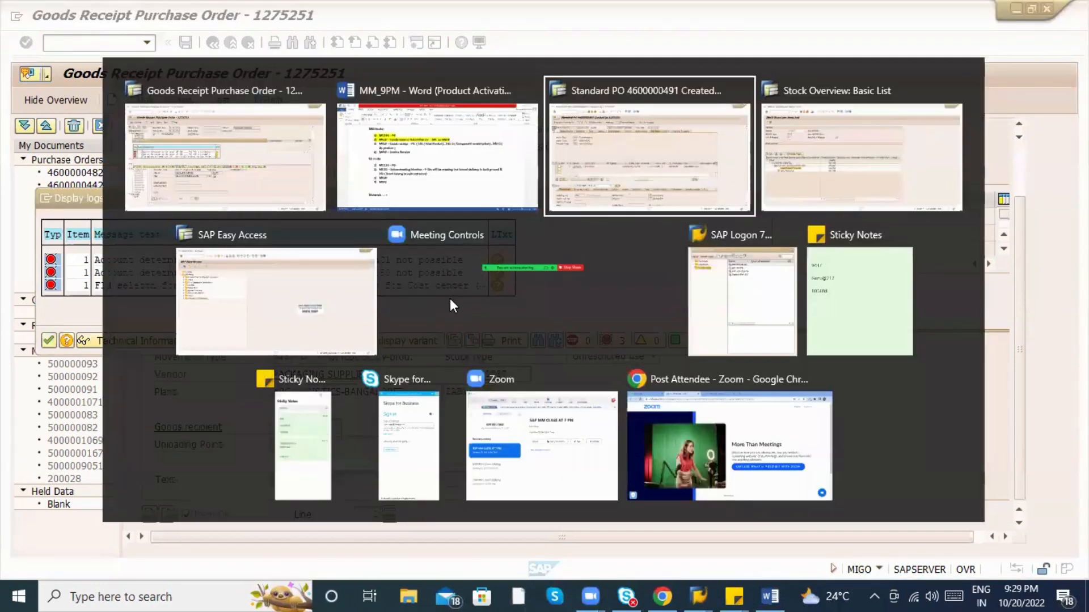
key("alt+Tab")
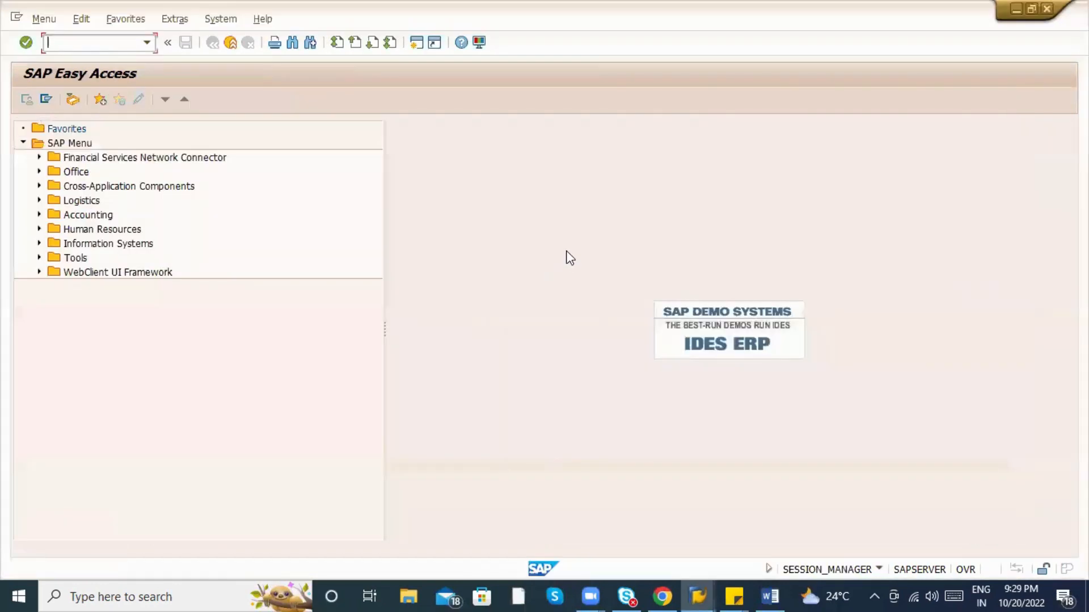
key("alt+Tab")
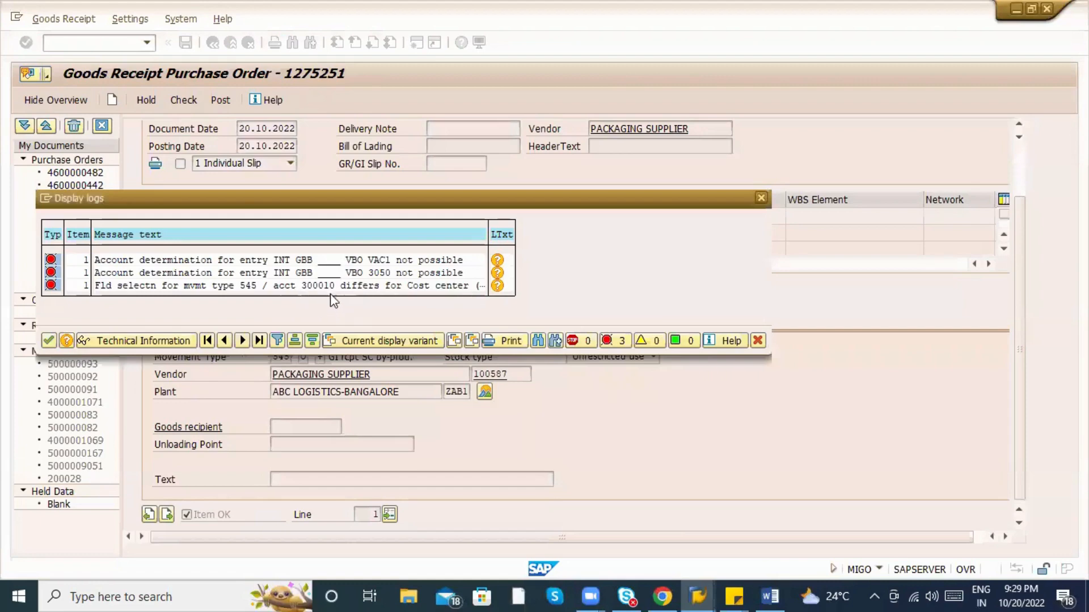
key("alt+Tab")
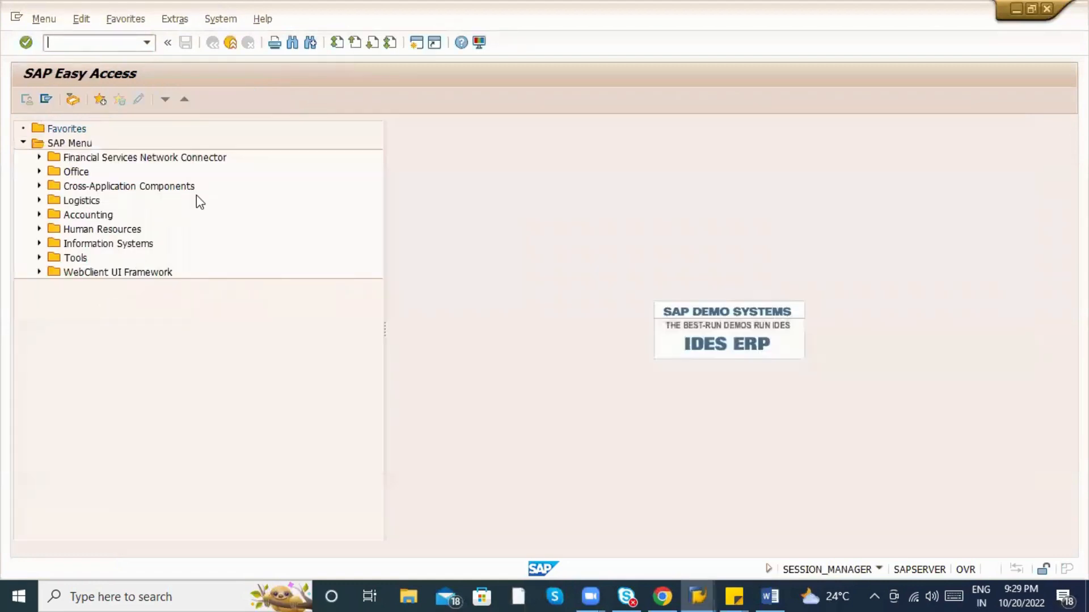
key("alt+Tab")
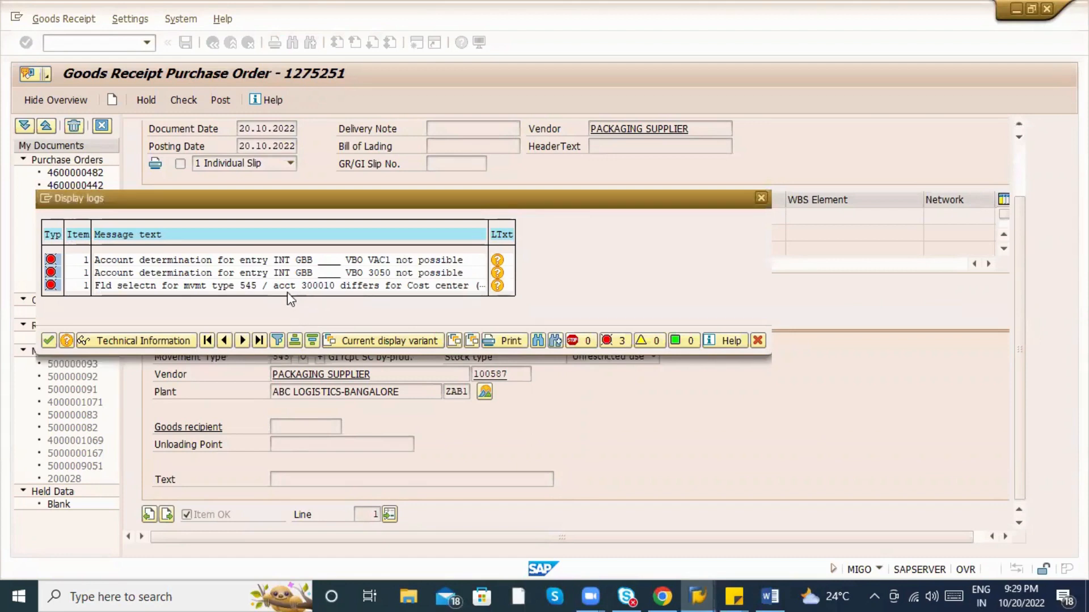
key("alt+Tab")
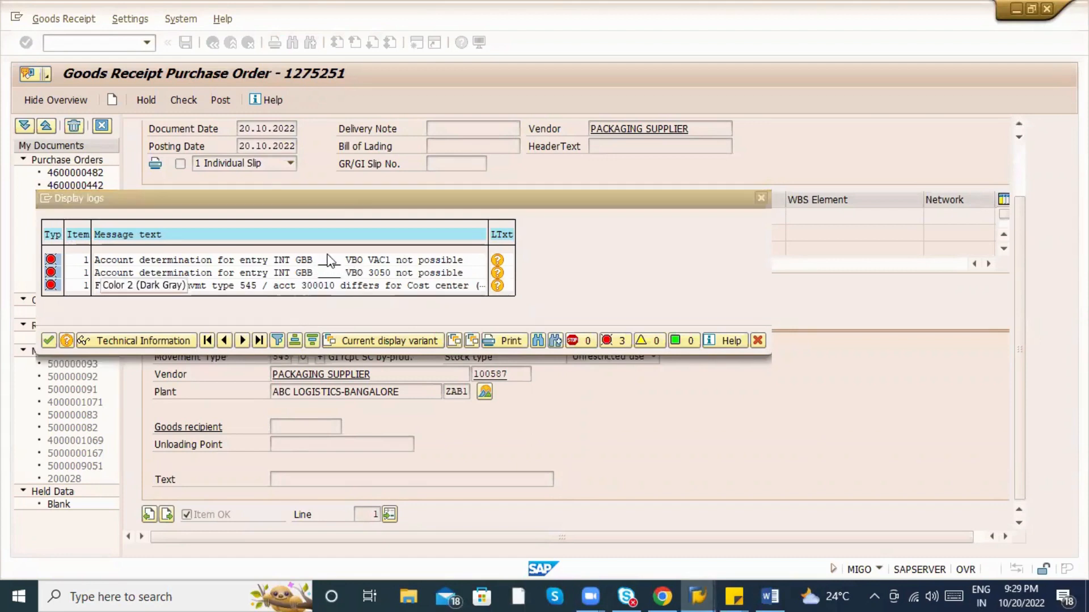
type("OBYC")
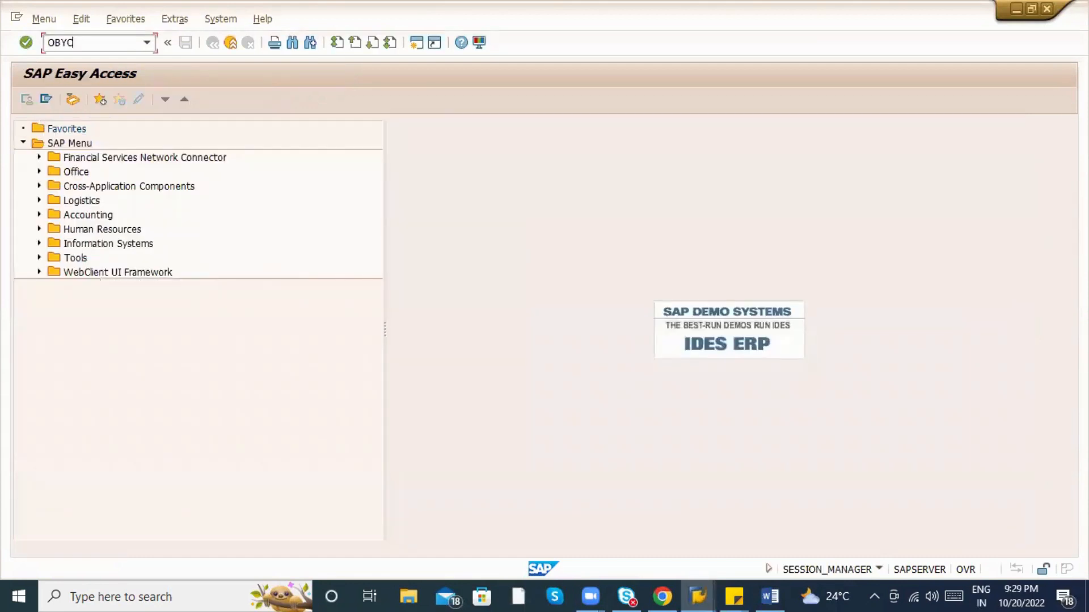
key("Return")
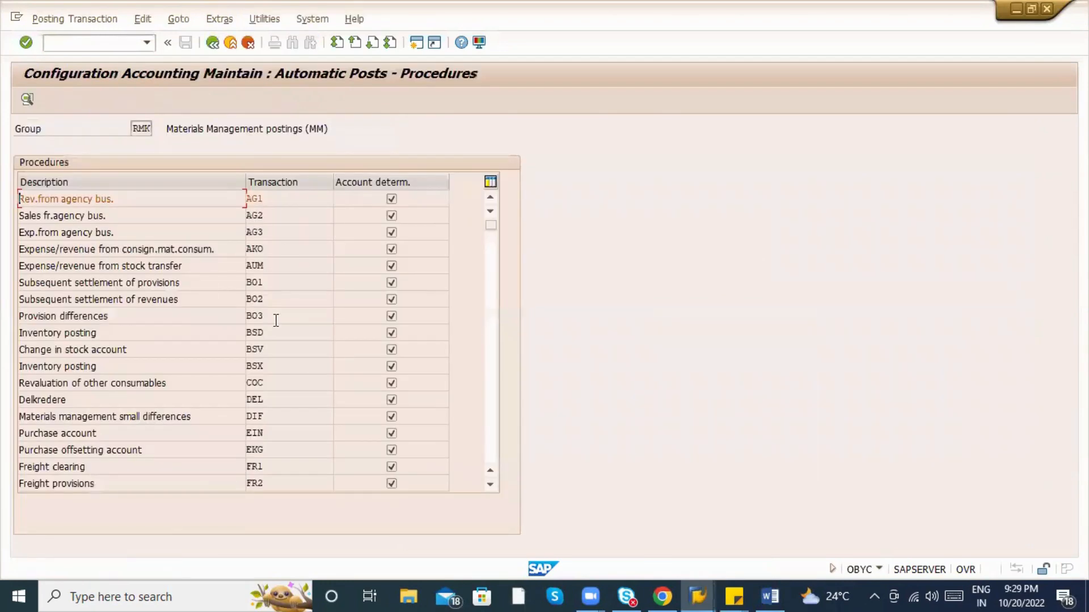
Check the MIGO error log and open procedure GBB, offsetting entry for inventory posting, for chart of accounts INT.
key("alt+Tab")
key("alt+Tab")
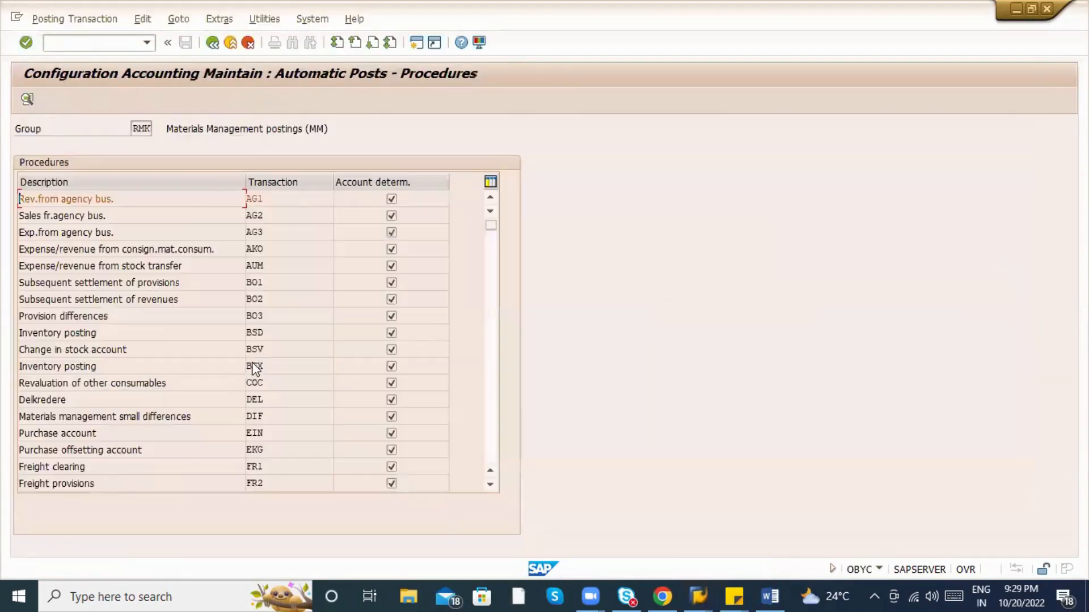
scroll(288, 374, "down", 8)
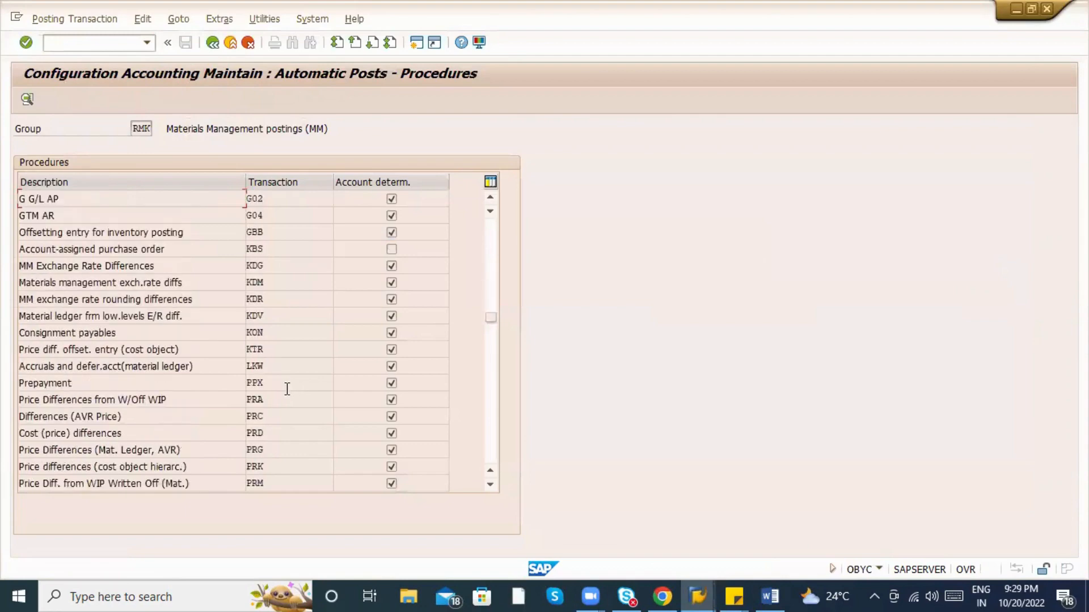
scroll(289, 389, "up", 1)
key("alt+Tab")
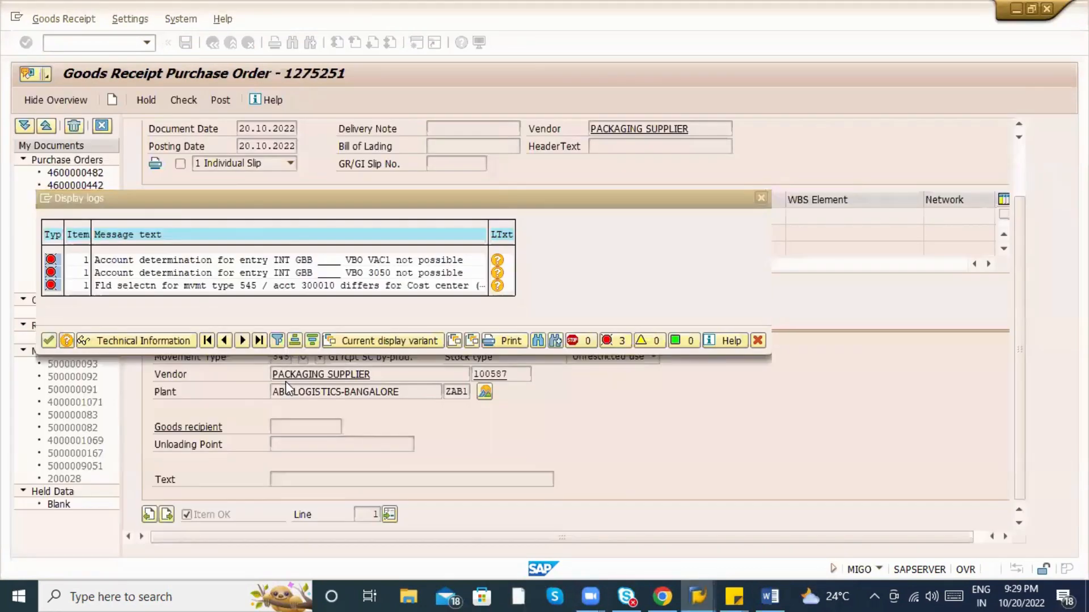
key("alt+Tab")
scroll(284, 380, "up", 6)
scroll(275, 396, "down", 3)
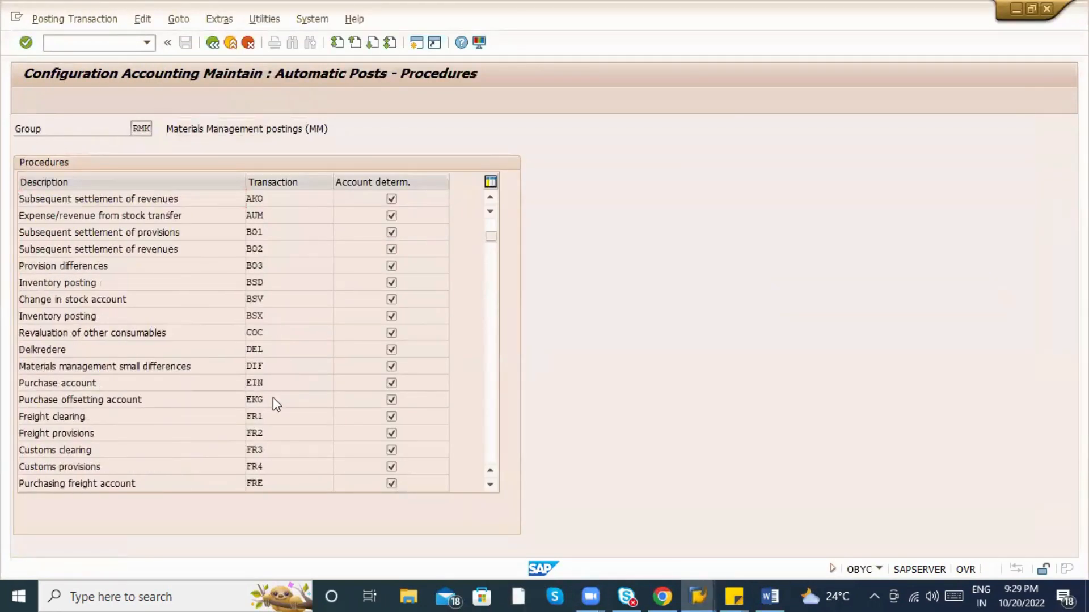
double_click(279, 433)
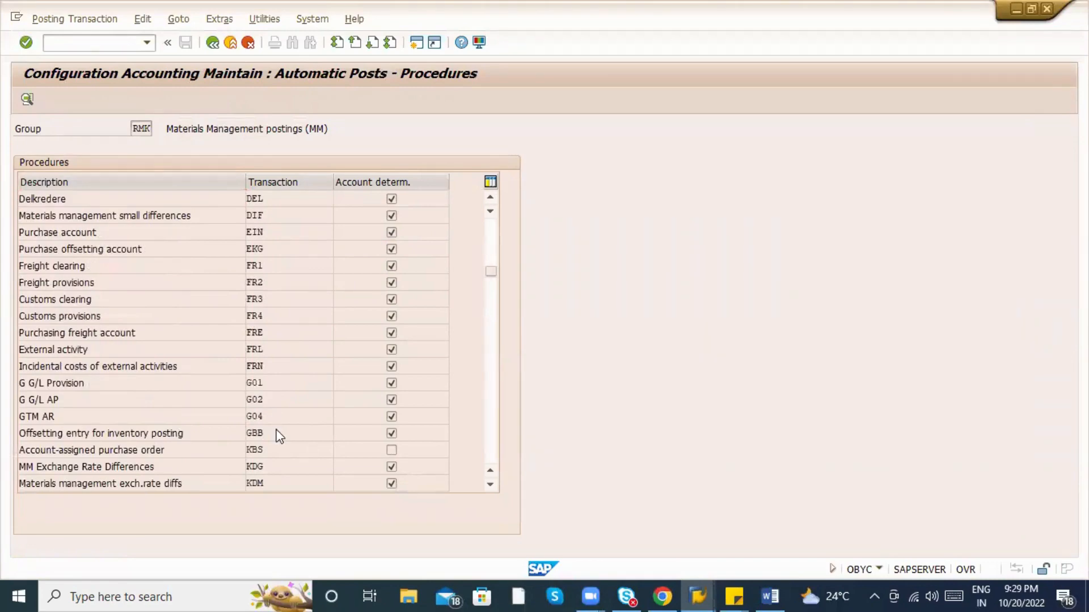
key("alt+Tab")
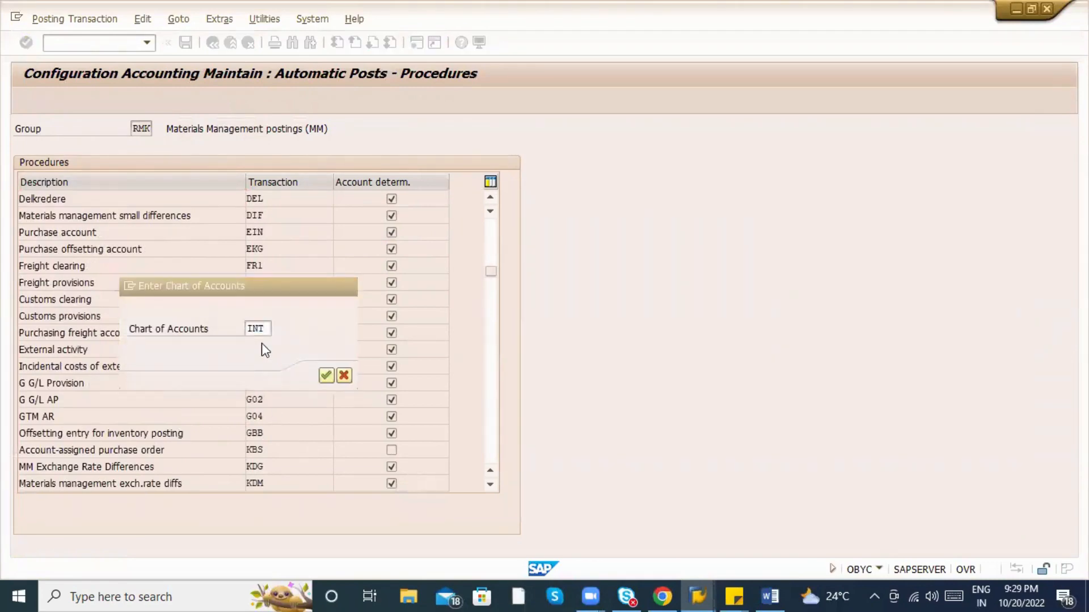
key("alt+Tab")
key("alt+Tab")
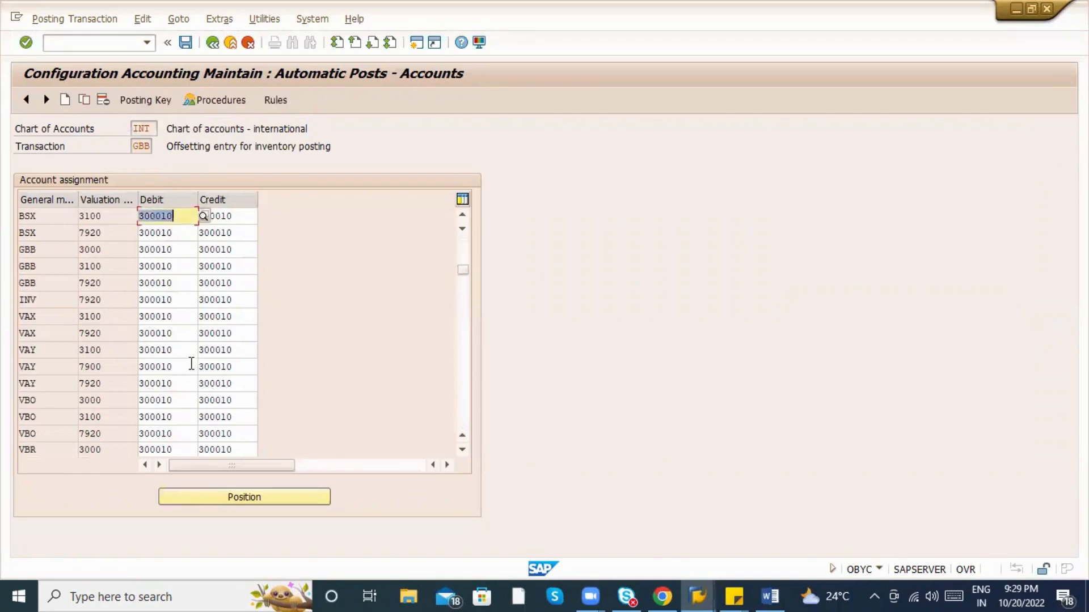
Copy a VBO account assignment entry in GBB and set the copy's valuation class to VAC1, as named in the error log.
left_click(61, 404)
left_click(86, 103)
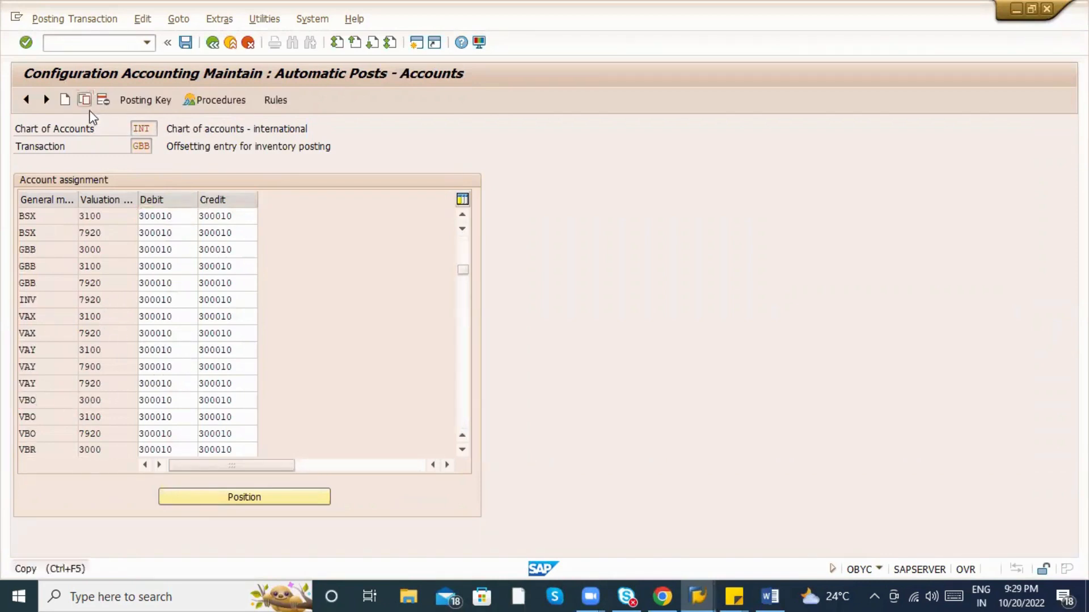
key("alt+Tab")
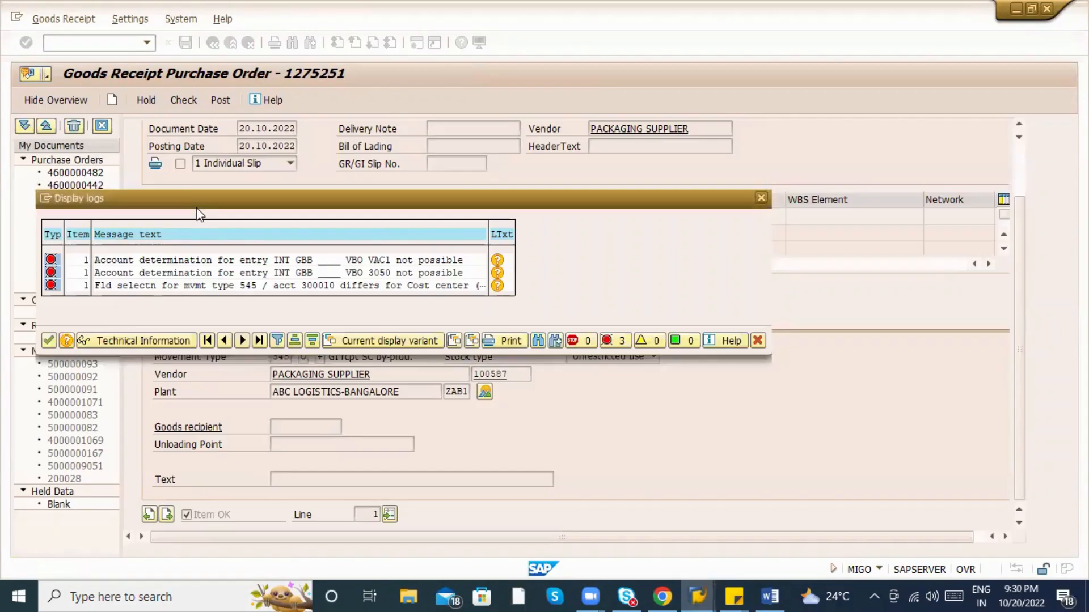
key("alt+Tab")
type("VAC")
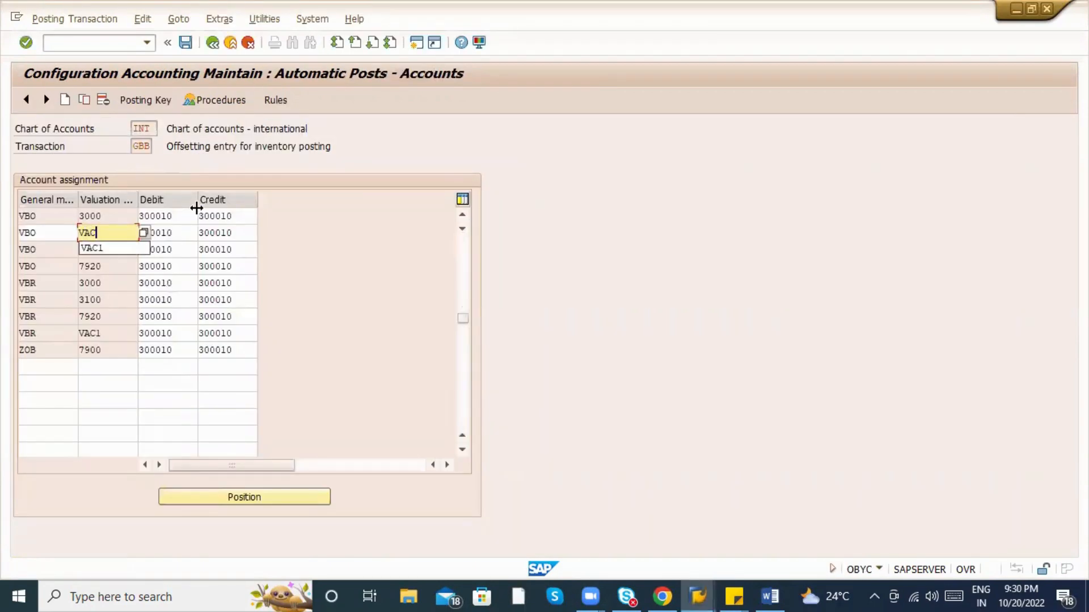
type("1")
key("Return")
Save the GBB account assignment, accept the customizing request, and return to the MIGO error log.
key("ctrl+s")
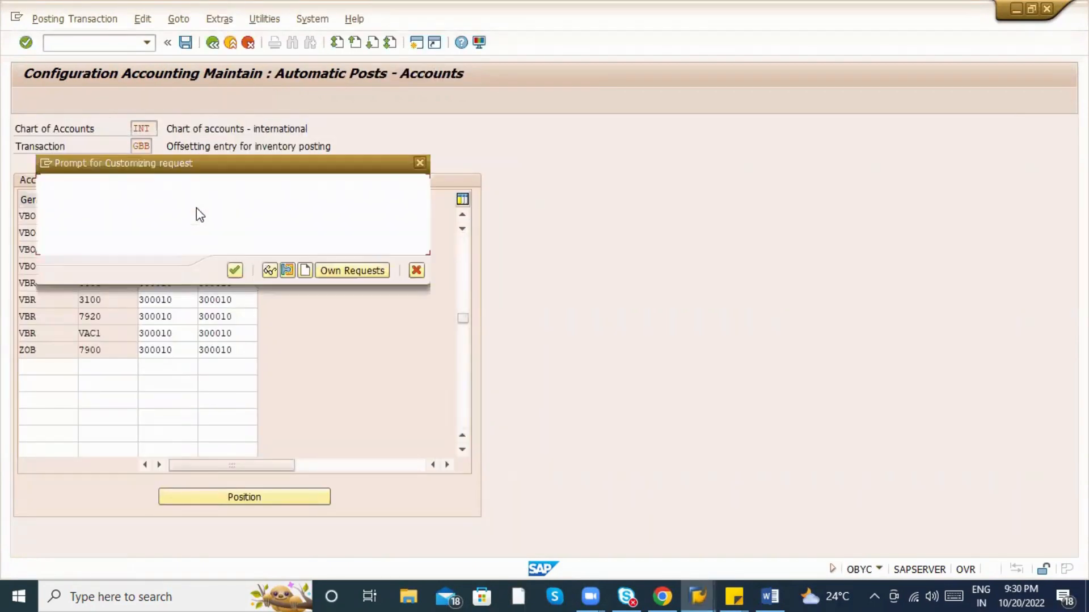
key("Return")
key("alt+Tab")
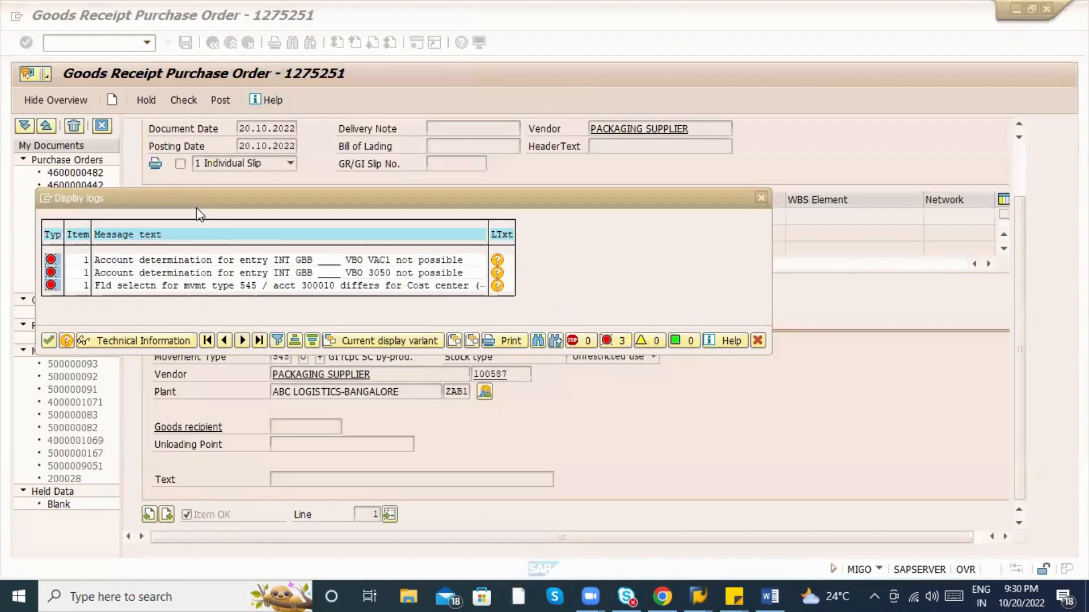
In the OBYC session, assign account 300010 to valuation class 3050 for modifier VBO under GBB and save to the proposed customizing request.
key("alt+Tab")
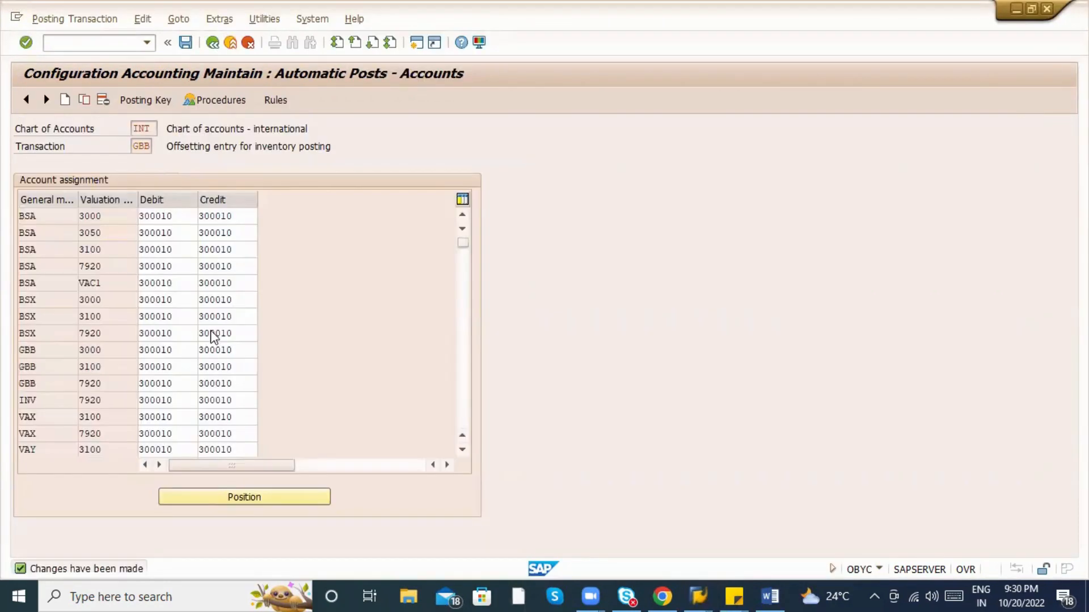
left_click(100, 238)
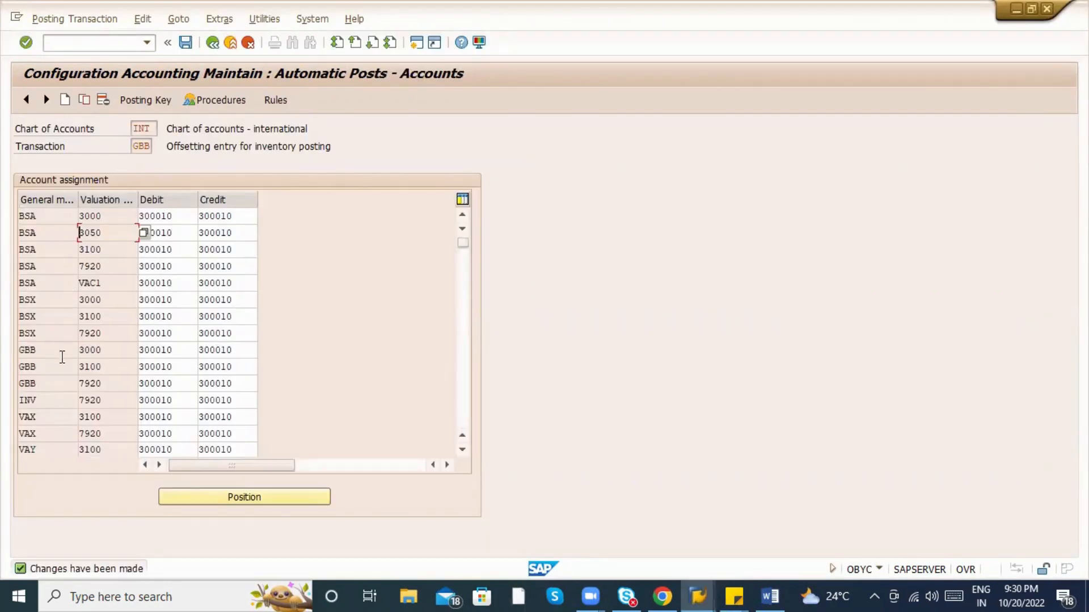
scroll(67, 367, "down", 2)
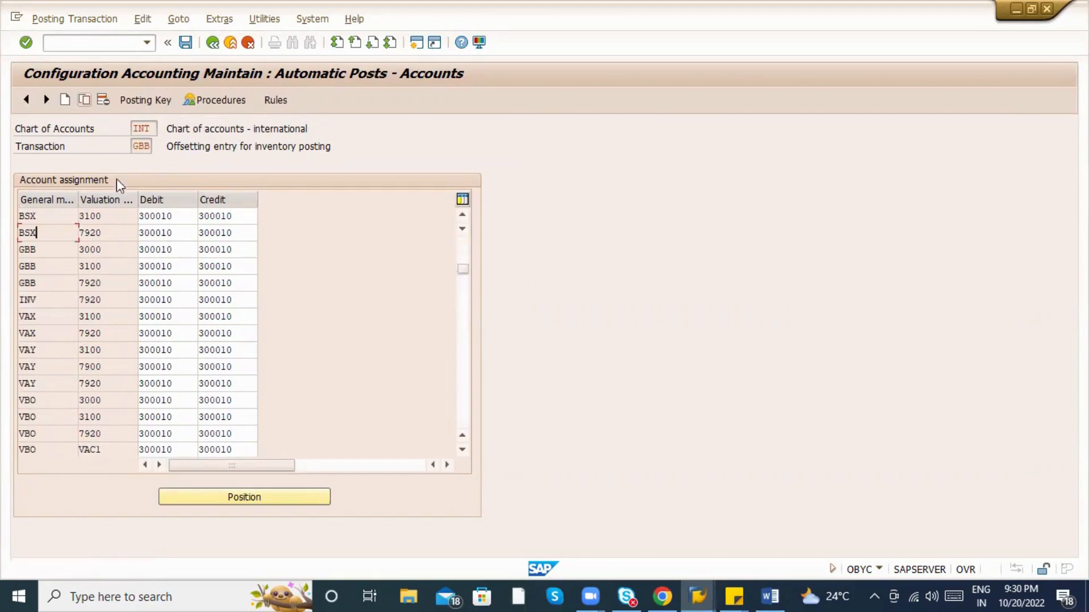
scroll(154, 216, "down", 4)
type("3050")
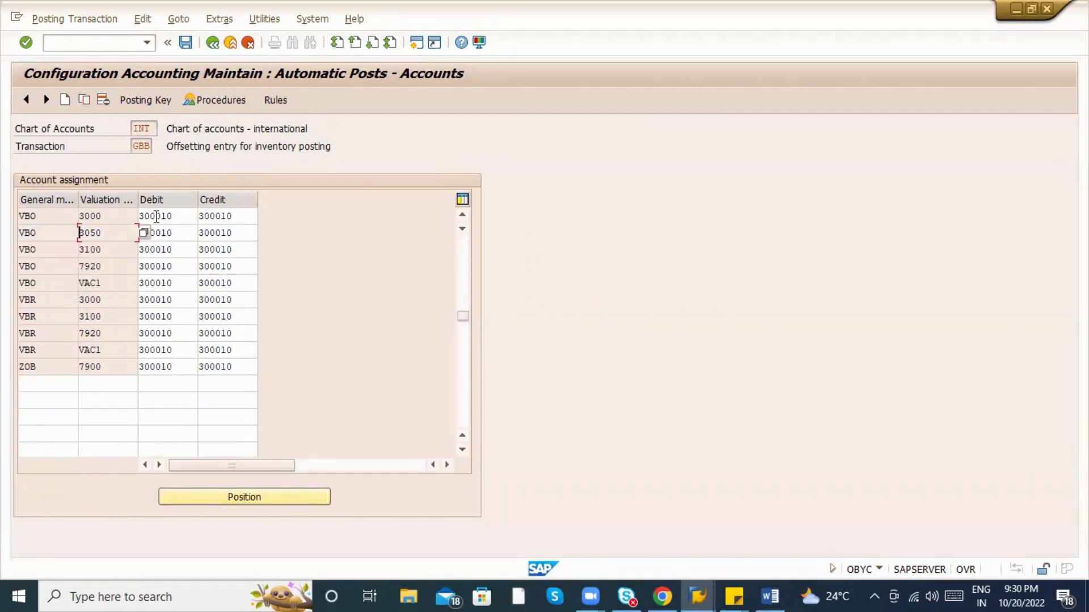
key("ctrl+s")
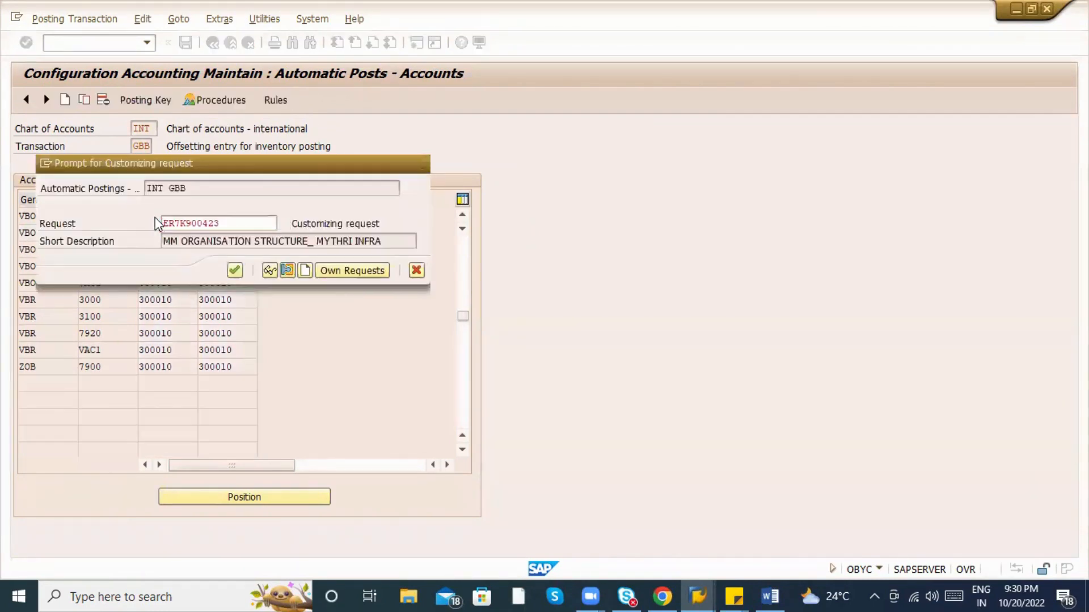
key("Return")
Return to the MIGO session, check the goods receipt and read the long text of the movement type 545 field selection error.
key("alt+Tab")
key("Return")
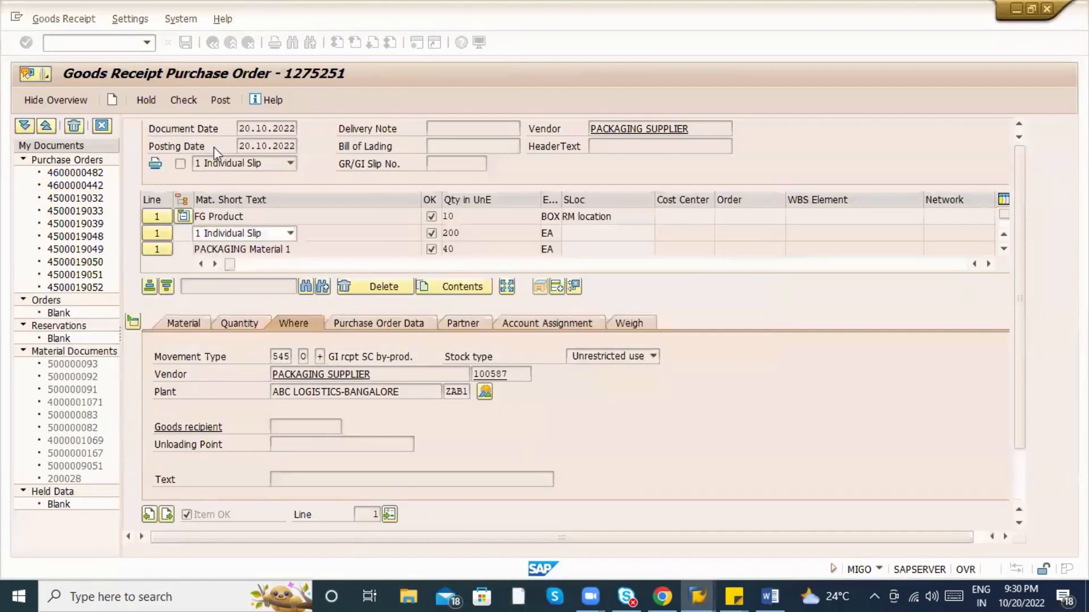
left_click(184, 102)
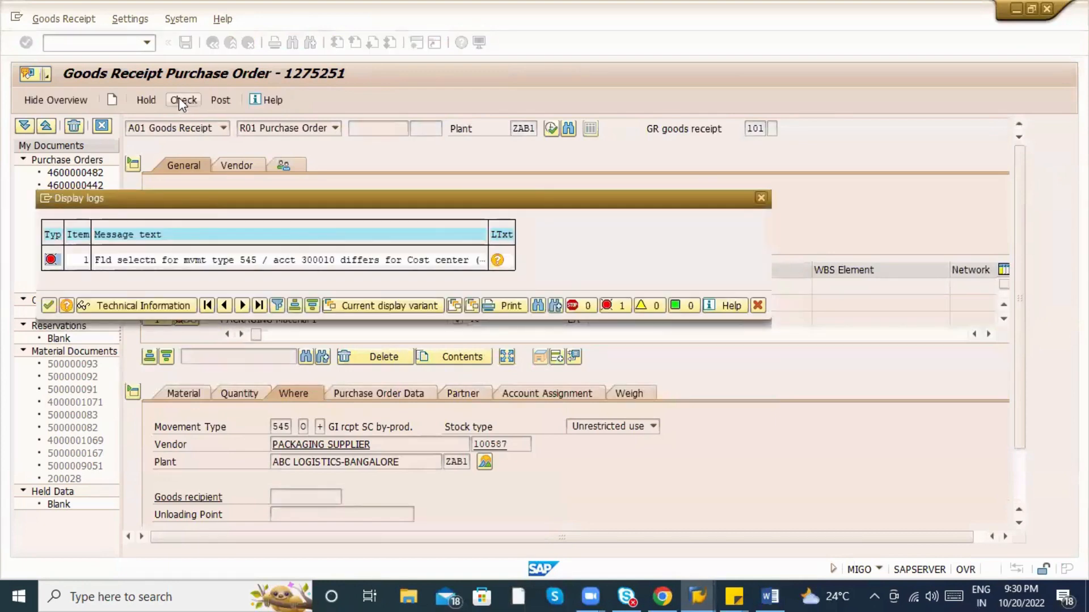
left_click(498, 260)
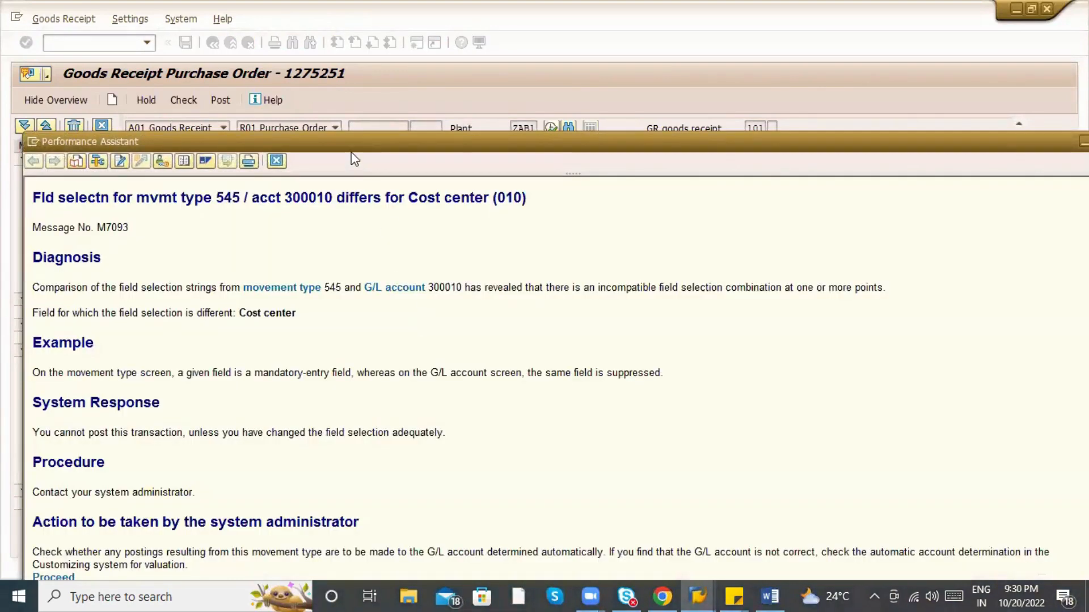
left_click_drag(349, 146, 349, 56)
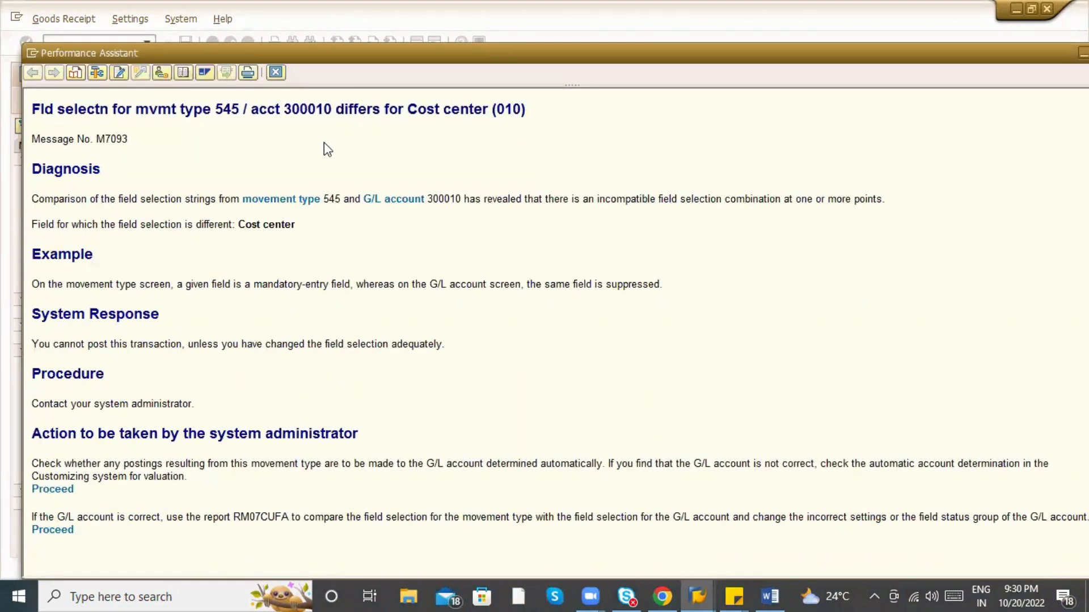
key("Escape")
key("Escape")
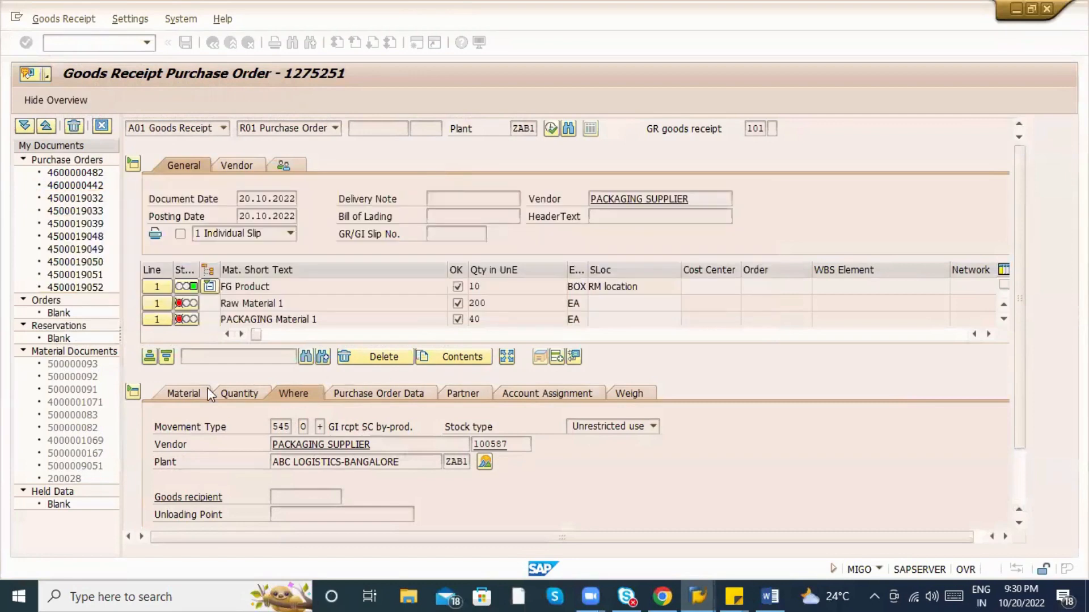
Check the goods receipt again, dismiss the log and view the account assignment details of the BY Product item.
left_click(188, 97)
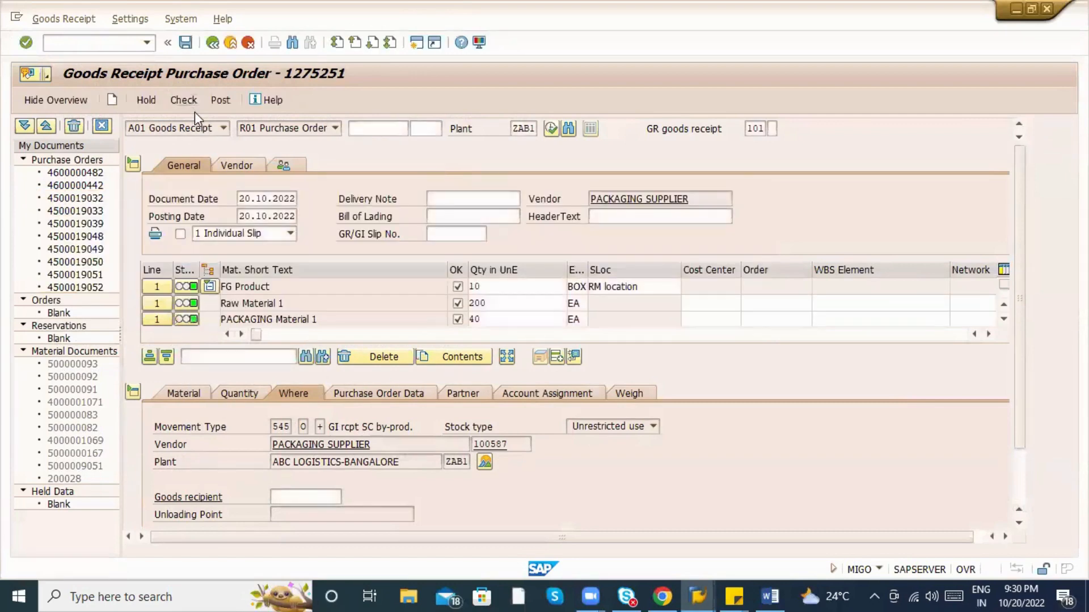
left_click(50, 308)
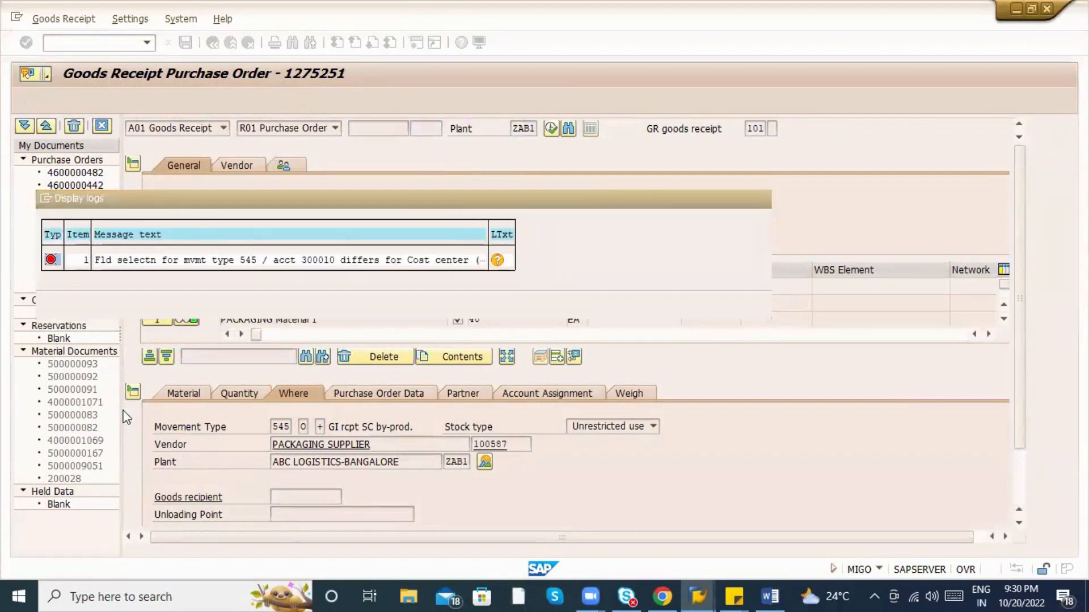
left_click(133, 393)
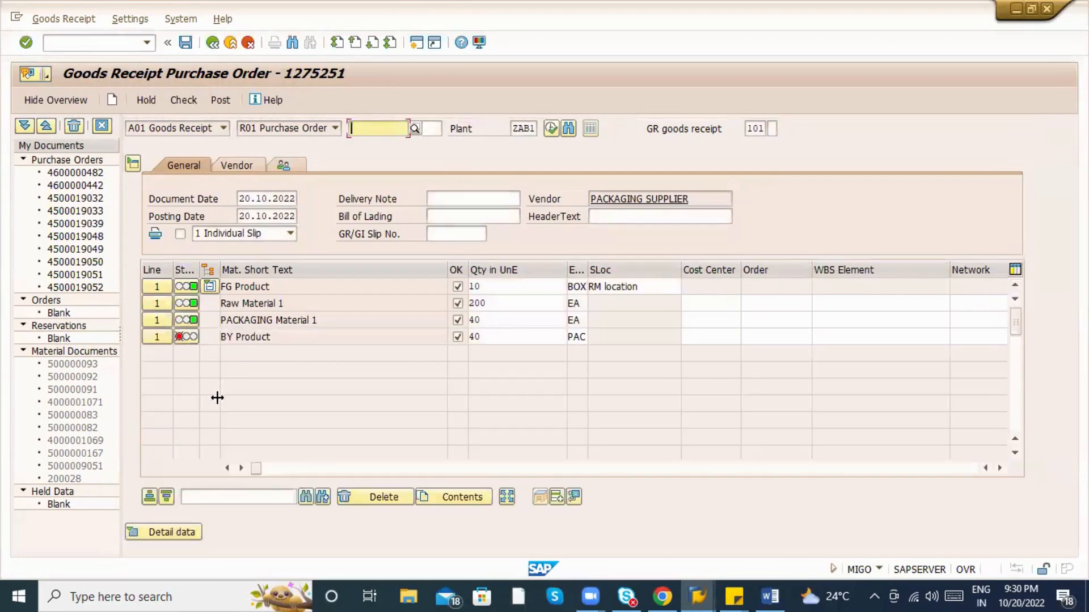
left_click(151, 340)
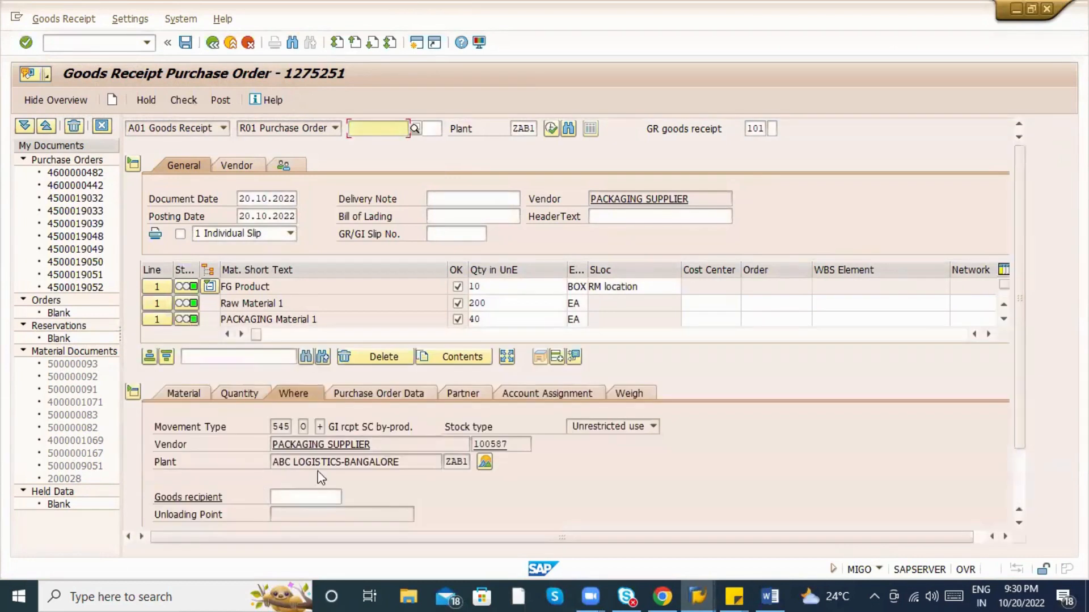
left_click(503, 395)
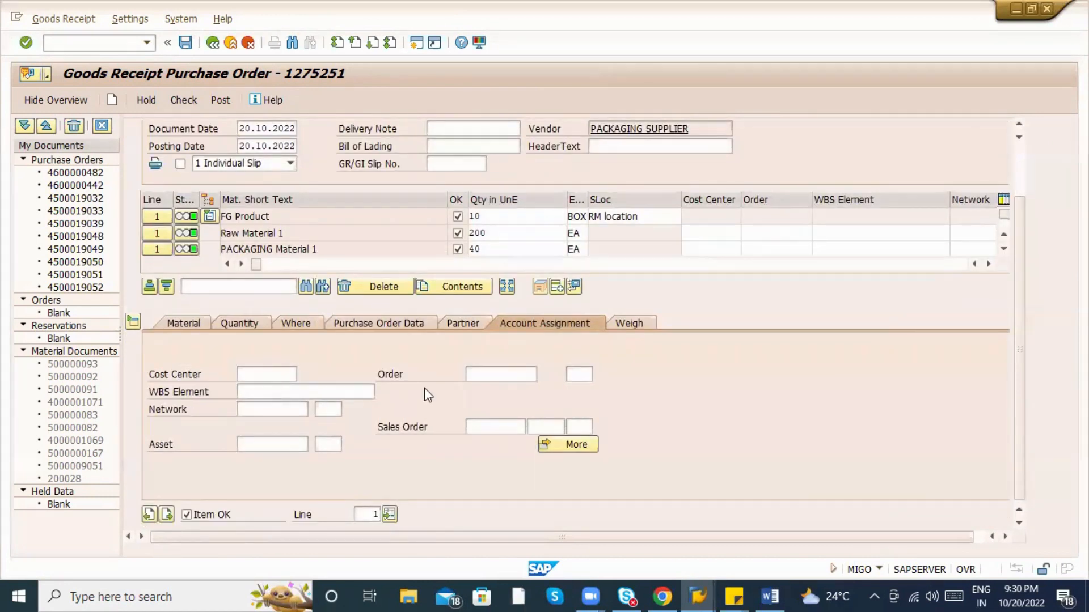
Check the goods receipt with the BY Product account assignment displayed and read the explanation of the logged cost center error.
left_click(184, 100)
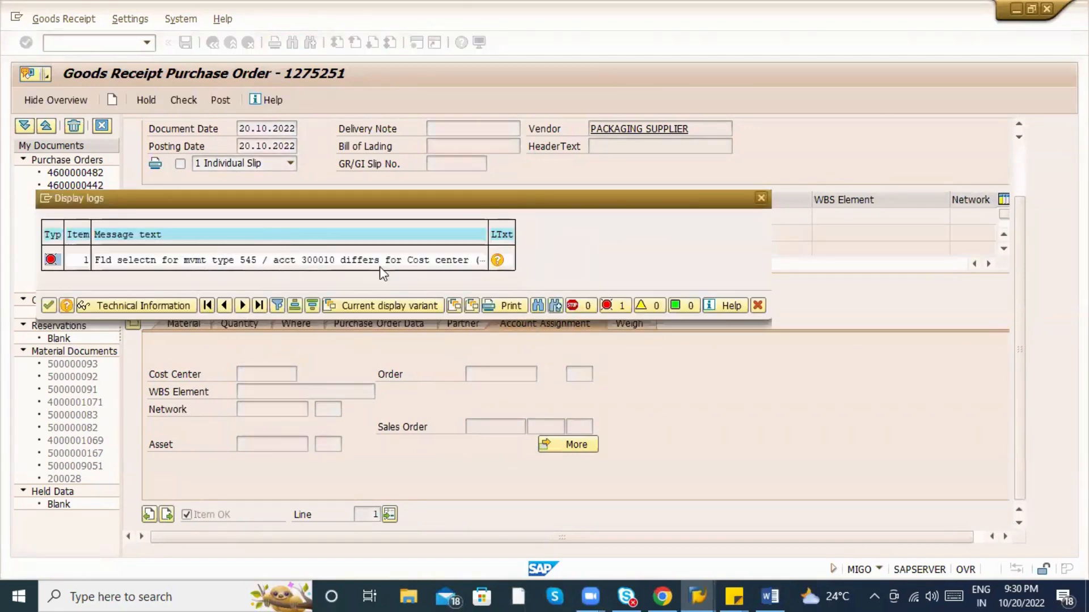
left_click(498, 261)
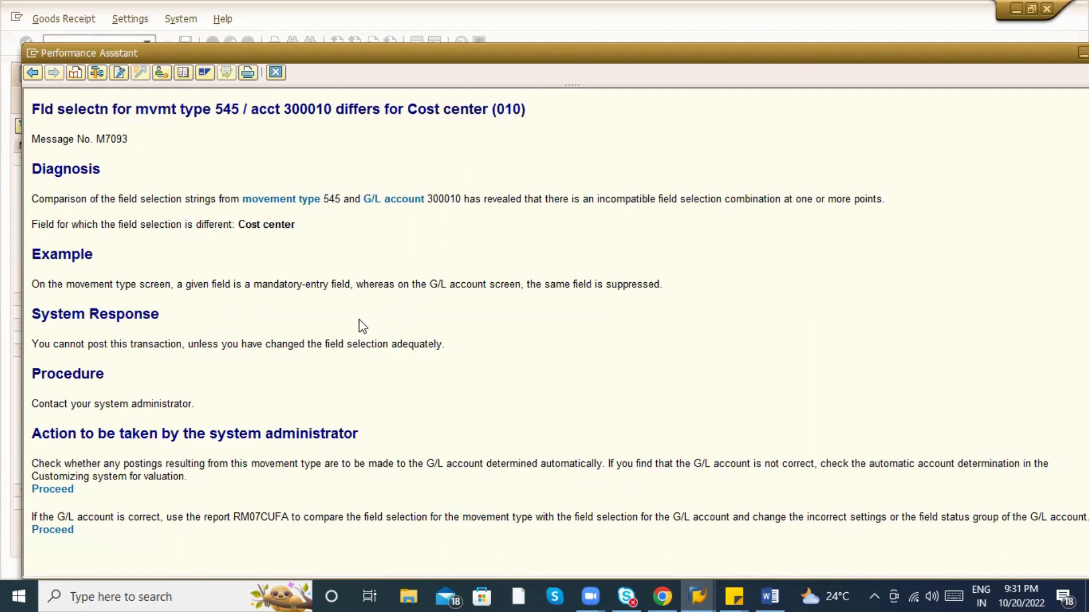
key("Escape")
key("Escape")
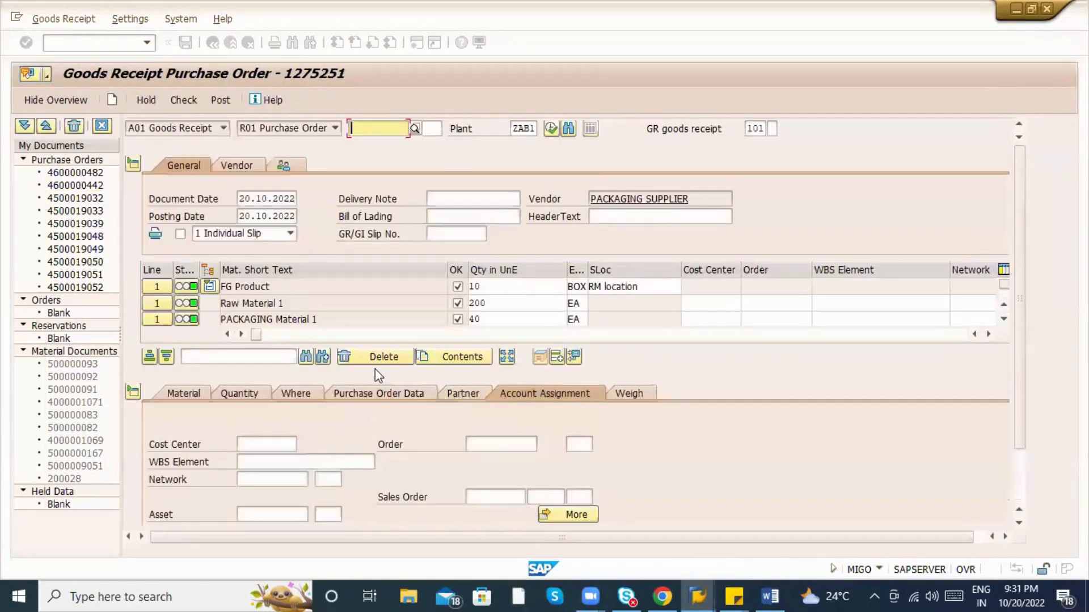
Glance at the GBB account assignments in OBYC, return to MIGO, rerun the check and reread the error's long text.
key("alt+Tab")
left_click(220, 100)
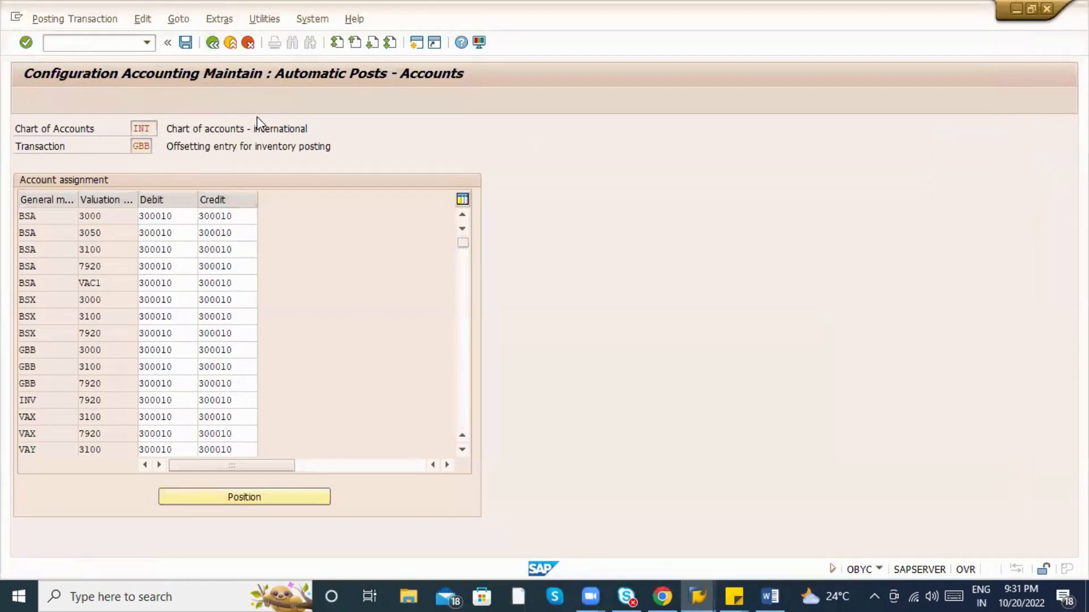
key("alt+Tab")
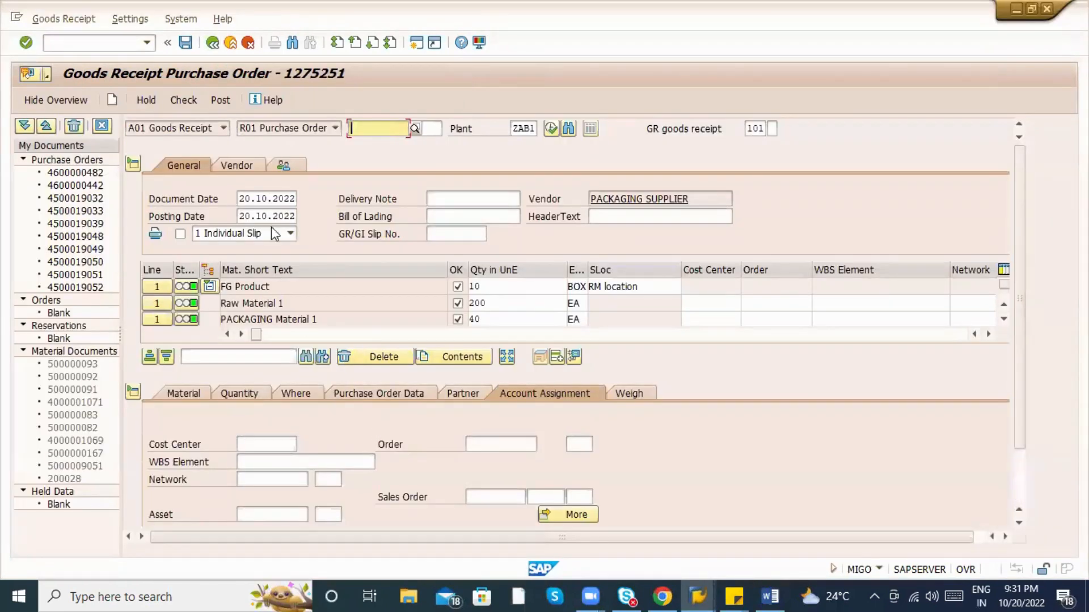
left_click(183, 102)
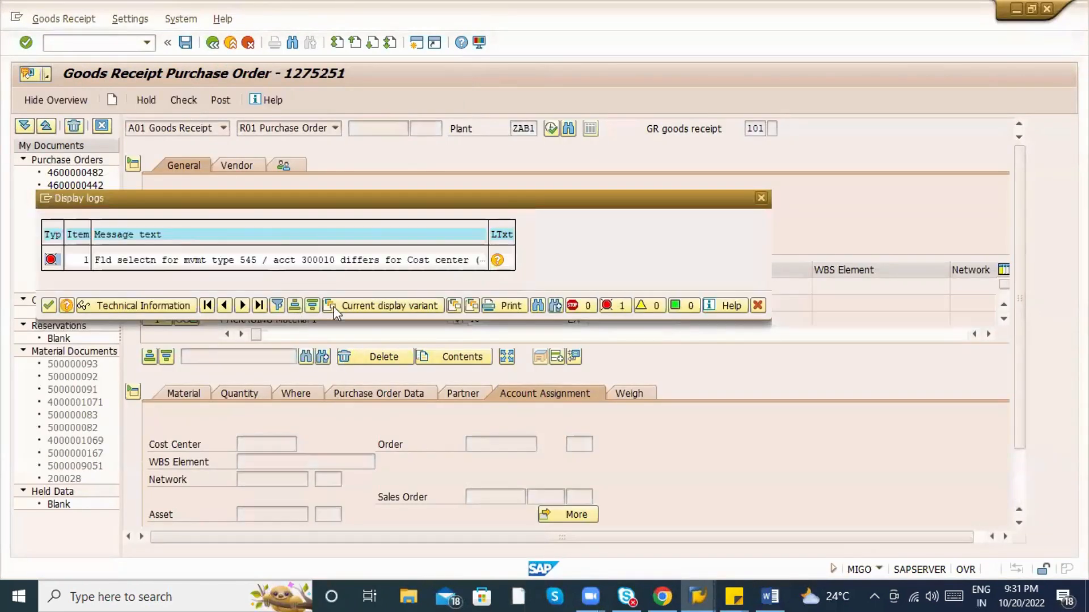
left_click(497, 260)
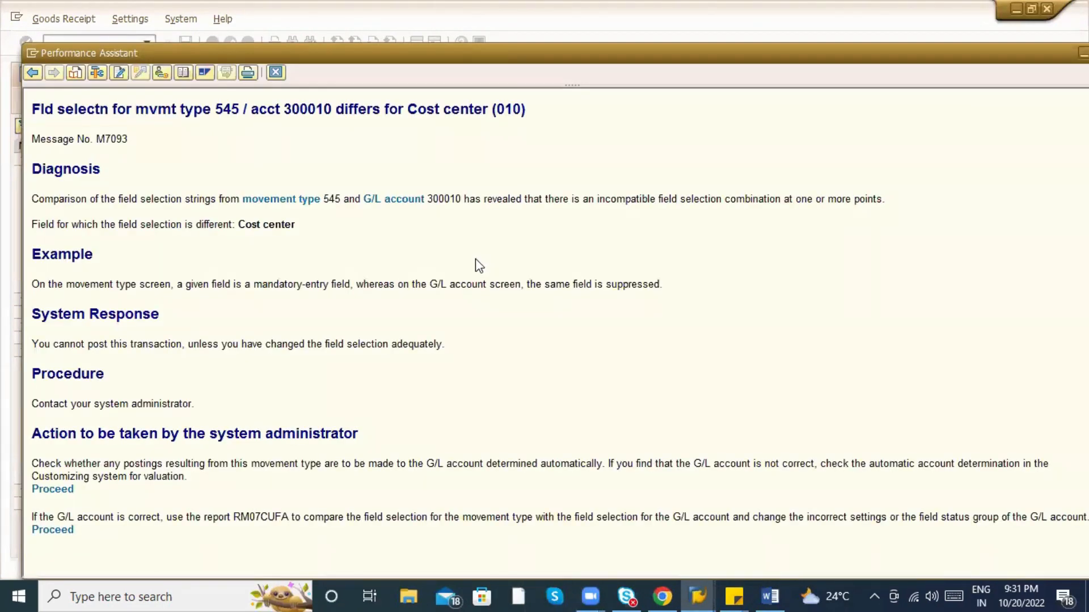
key("Escape")
key("Escape")
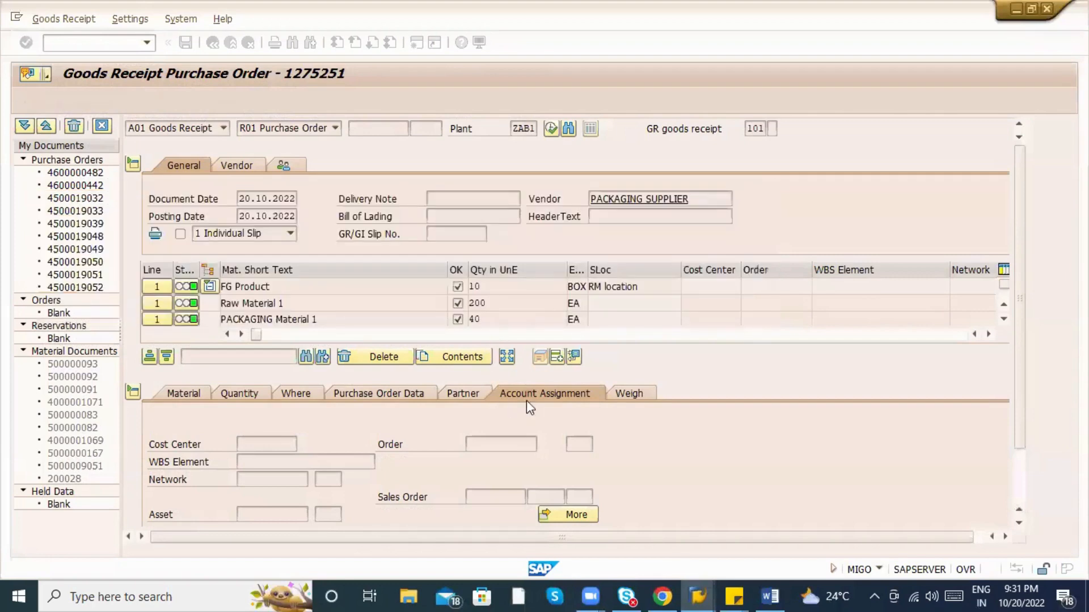
Reopen the BY Product item details, try cost center Z100 in its account assignment and check the goods receipt.
left_click(133, 391)
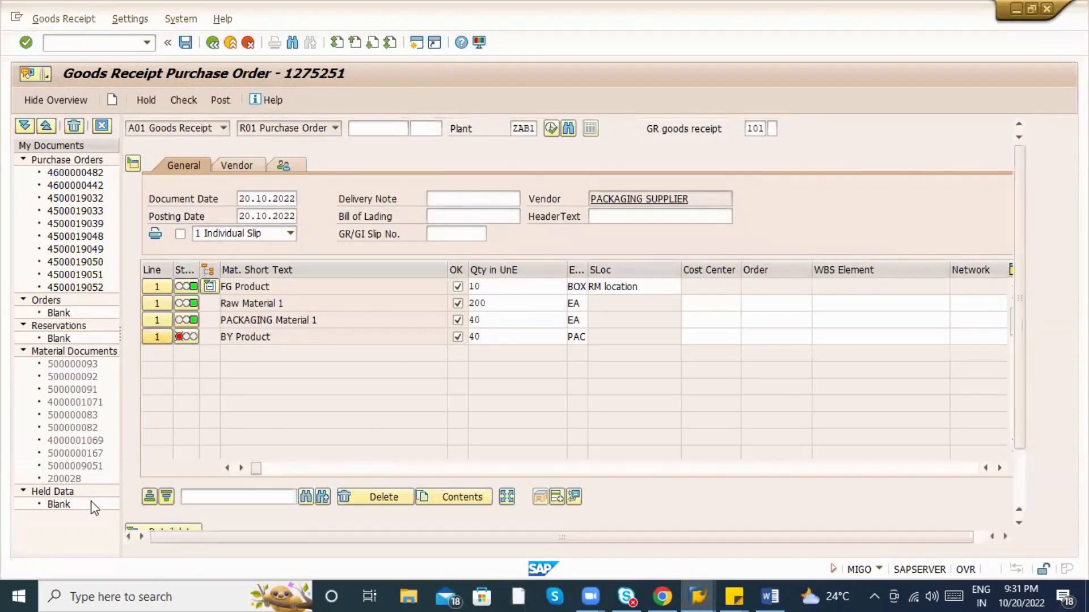
left_click(163, 532)
left_click(276, 443)
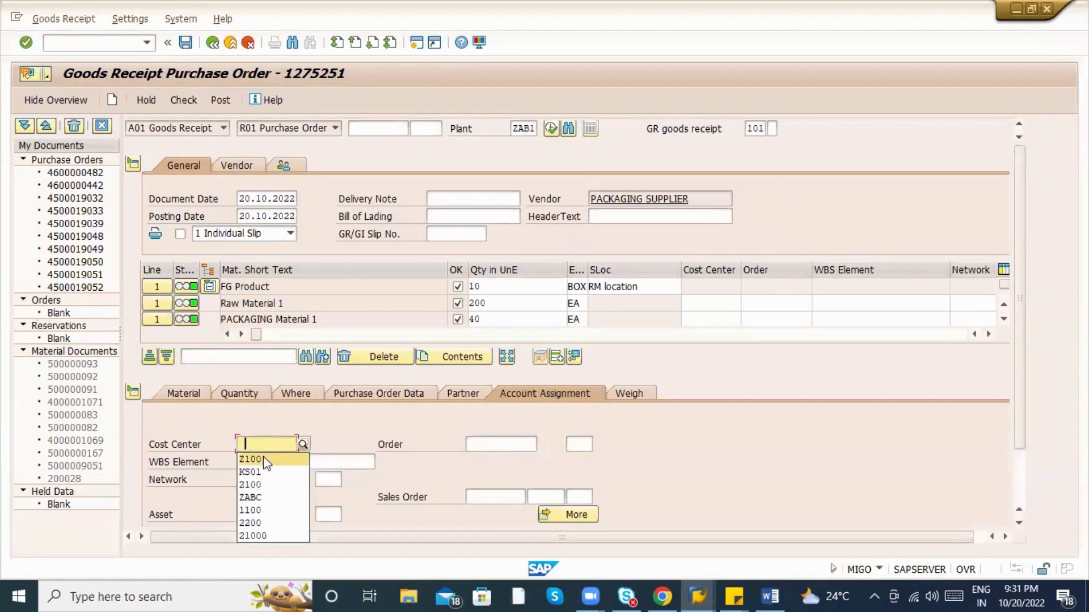
left_click(263, 457)
key("Return")
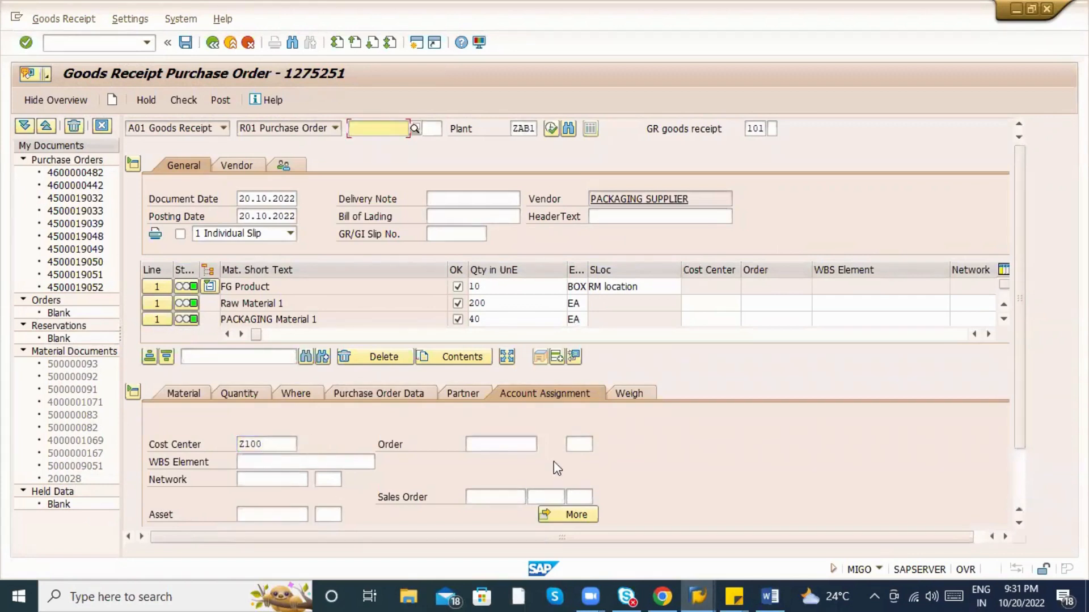
scroll(289, 493, "down", 2)
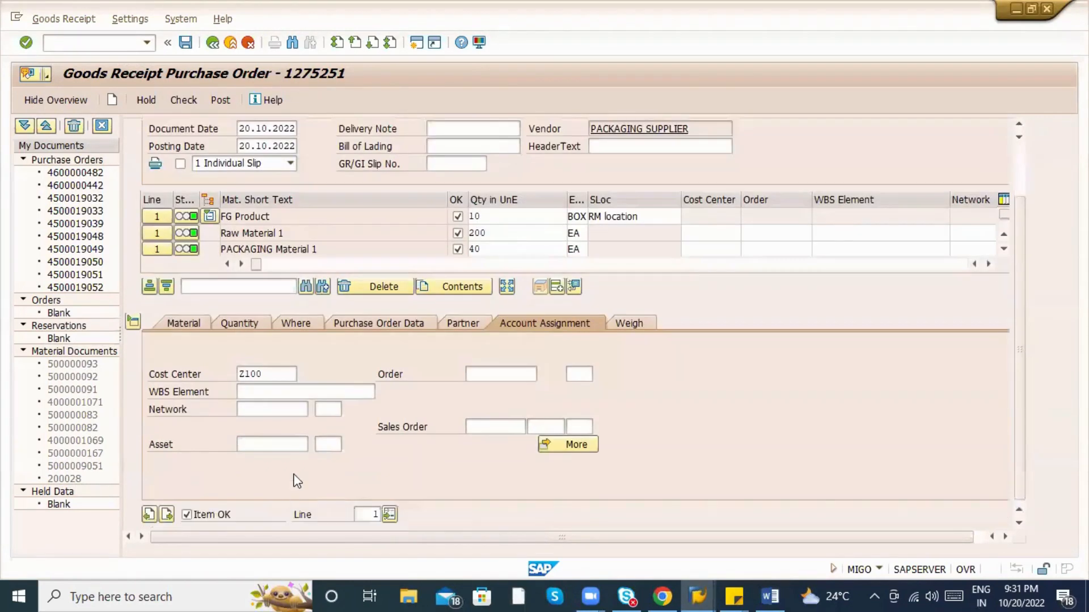
left_click(183, 101)
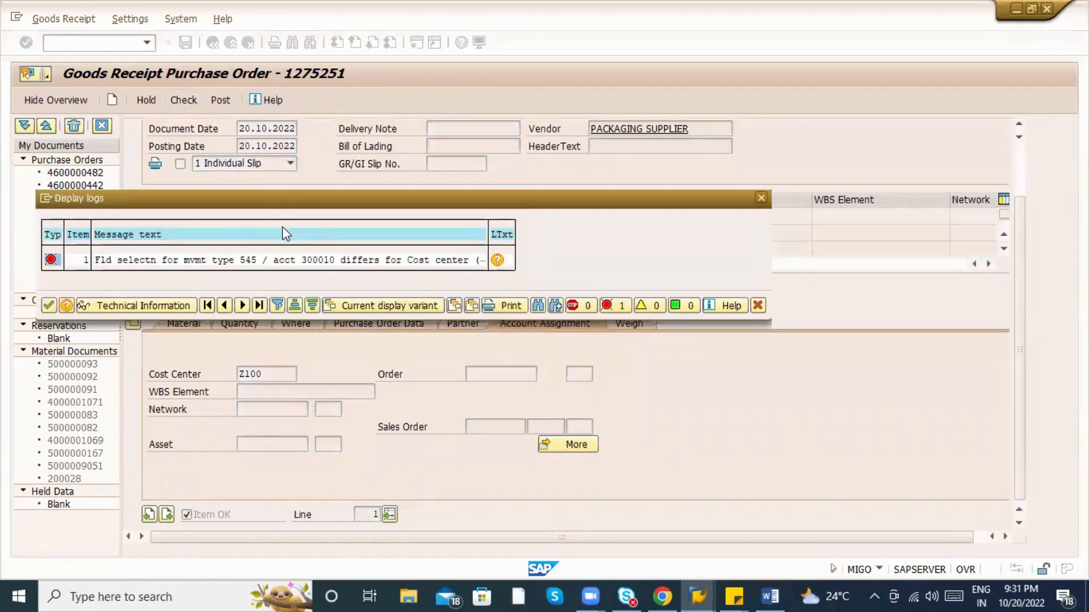
key("Escape")
Try cost center KS01 in place of Z100 for the BY Product item and check the goods receipt.
left_click(273, 444)
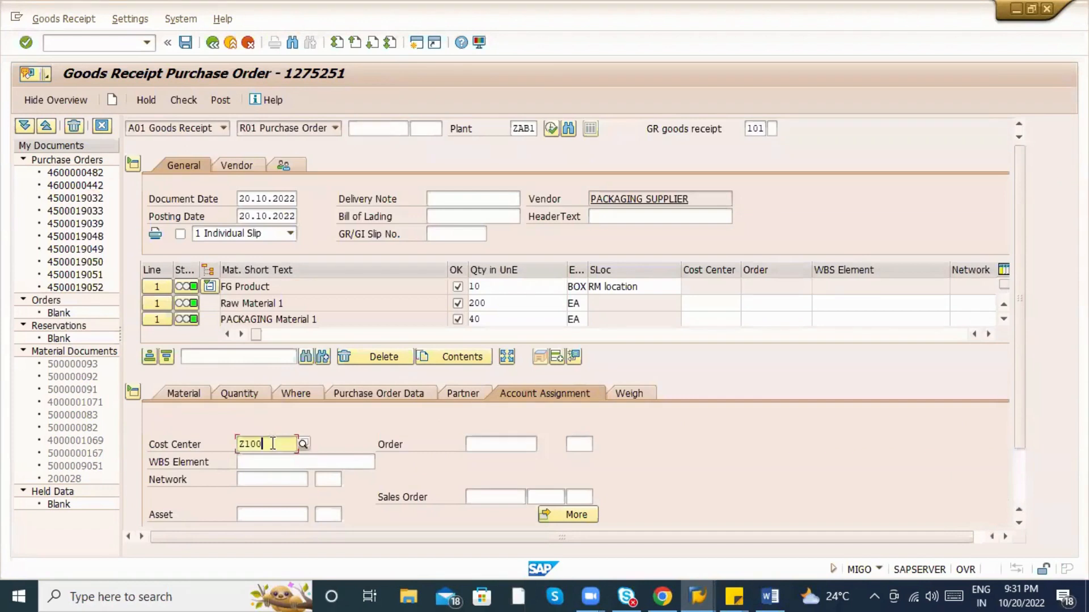
key("BackSpace")
key("BackSpace")
key("BackSpace")
key("BackSpace")
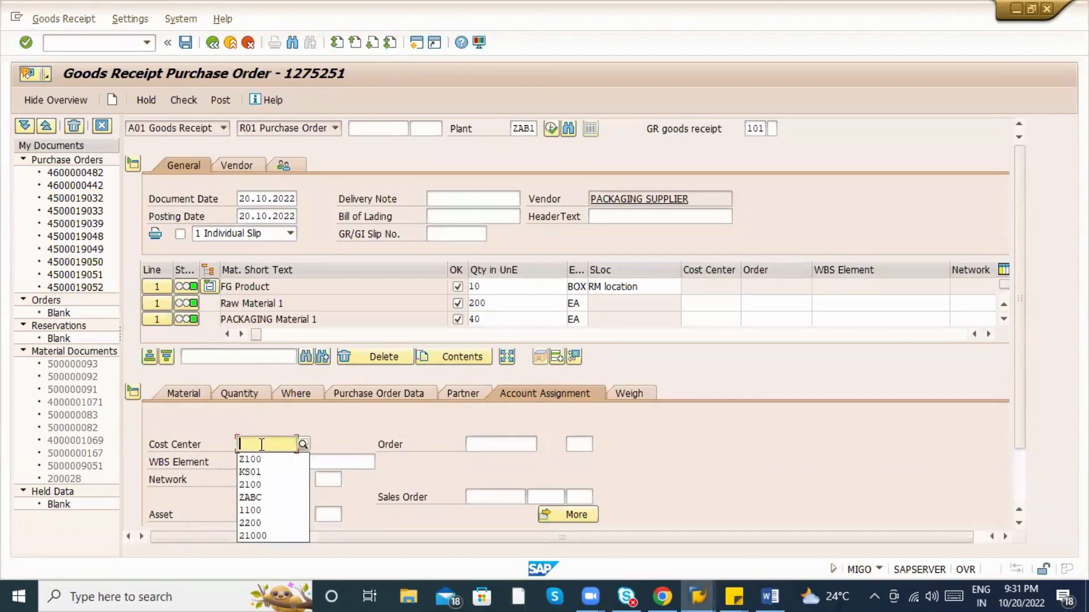
left_click(259, 473)
scroll(254, 420, "down", 2)
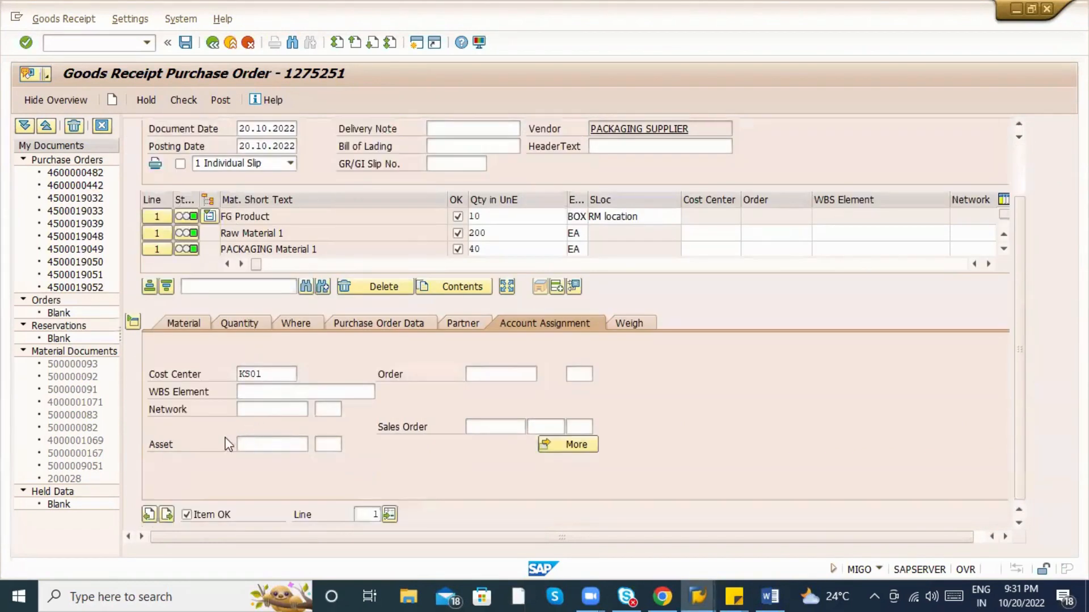
left_click(188, 103)
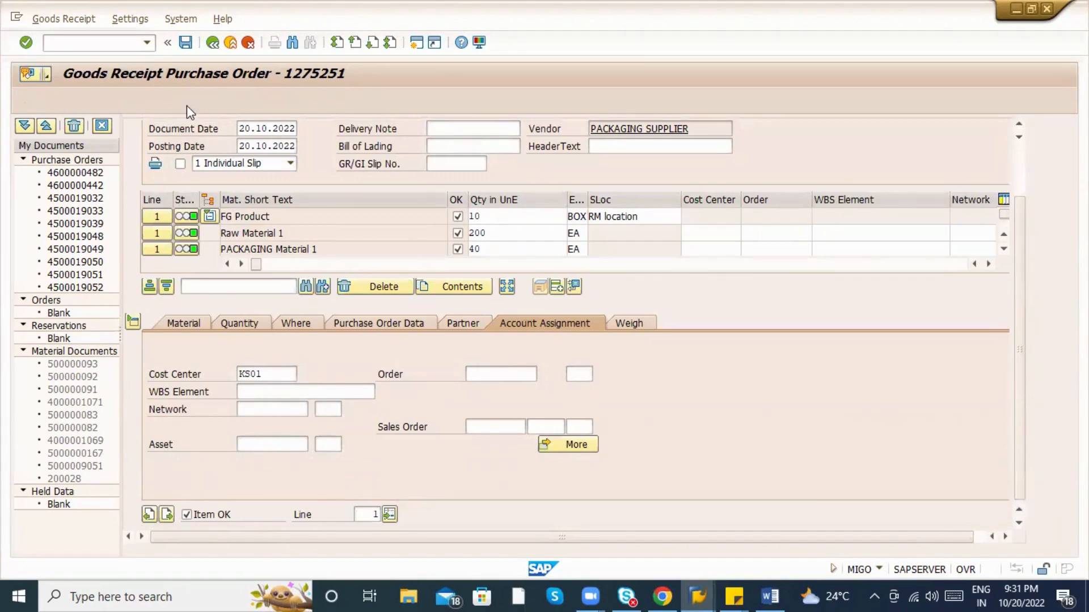
left_click(761, 198)
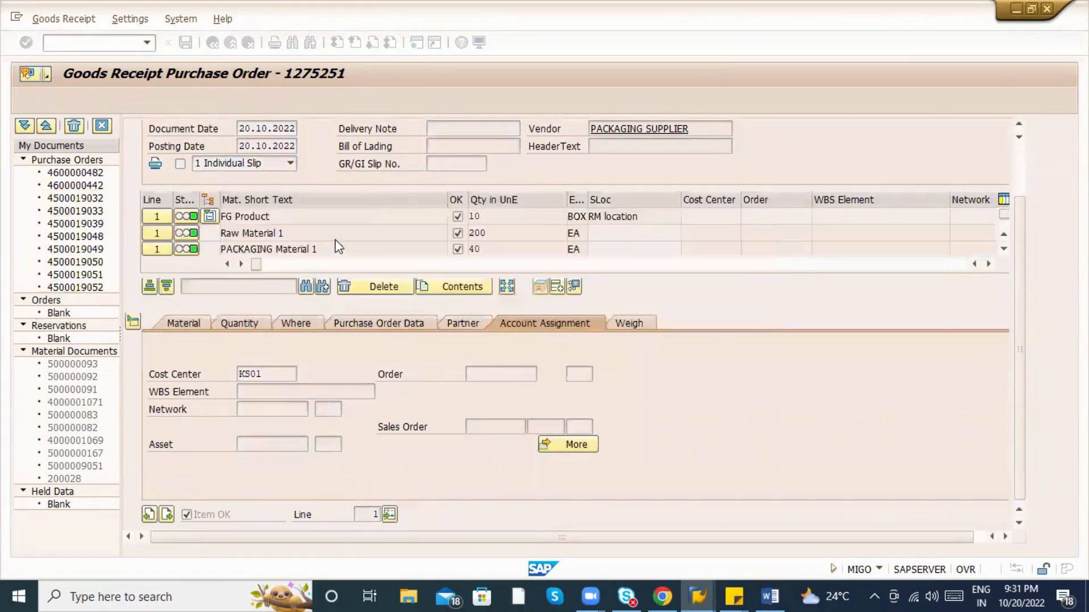
Clear the BY Product item's cost center and rerun the goods receipt check.
key("BackSpace")
key("BackSpace")
key("BackSpace")
key("BackSpace")
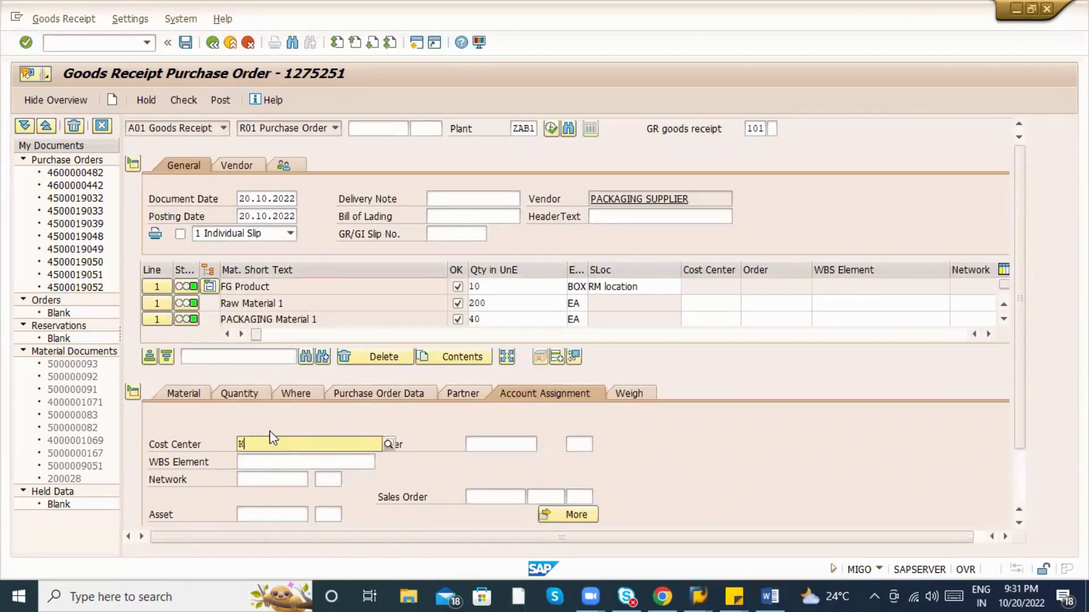
left_click(185, 100)
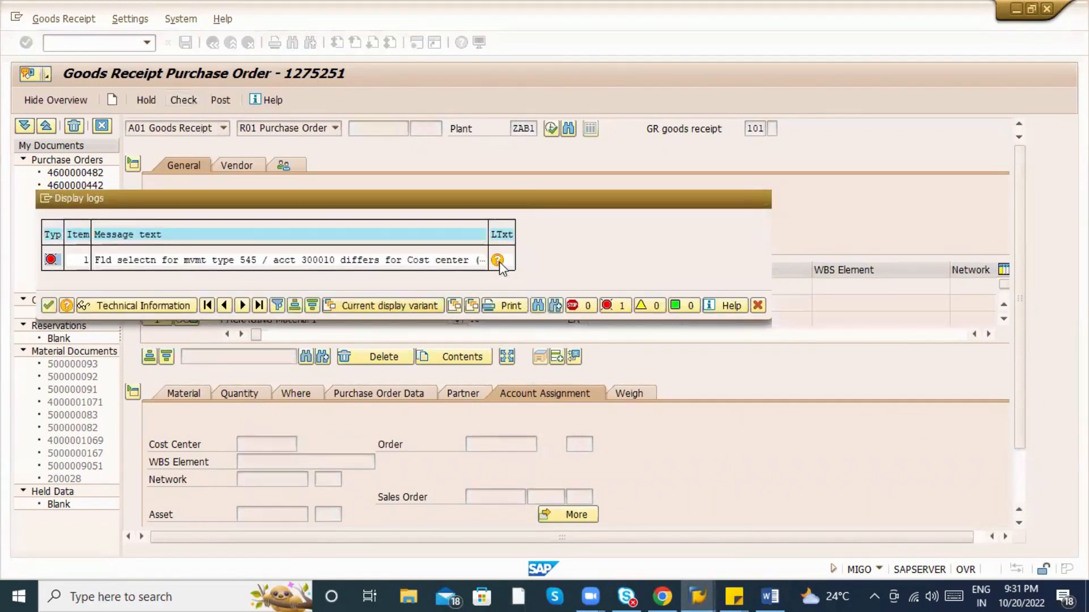
Rerun the goods receipt check and read the long text of the 545 / 300010 cost center error.
key("Return")
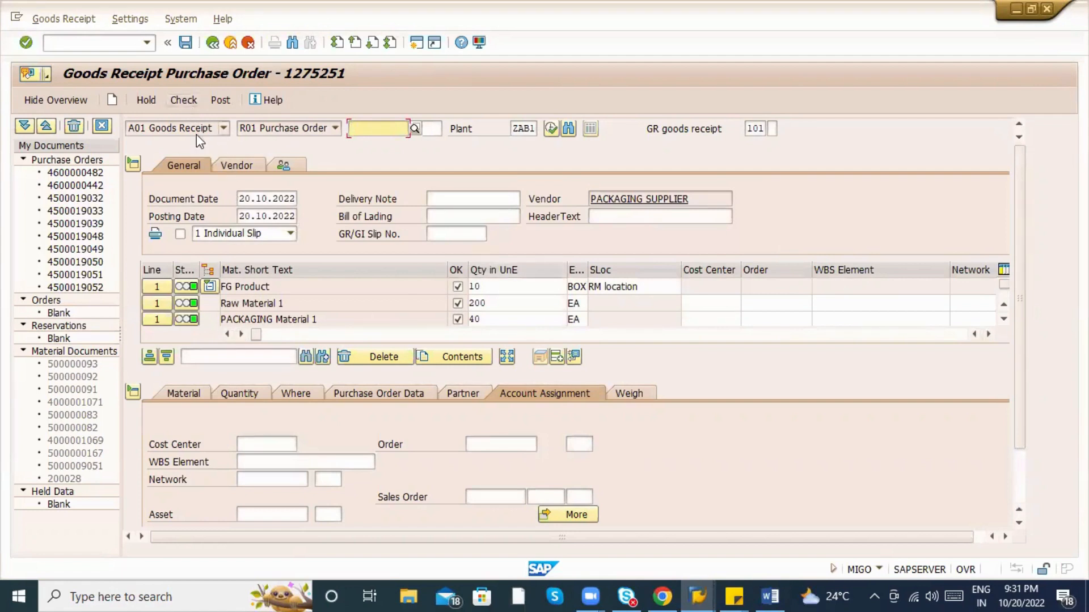
left_click(184, 101)
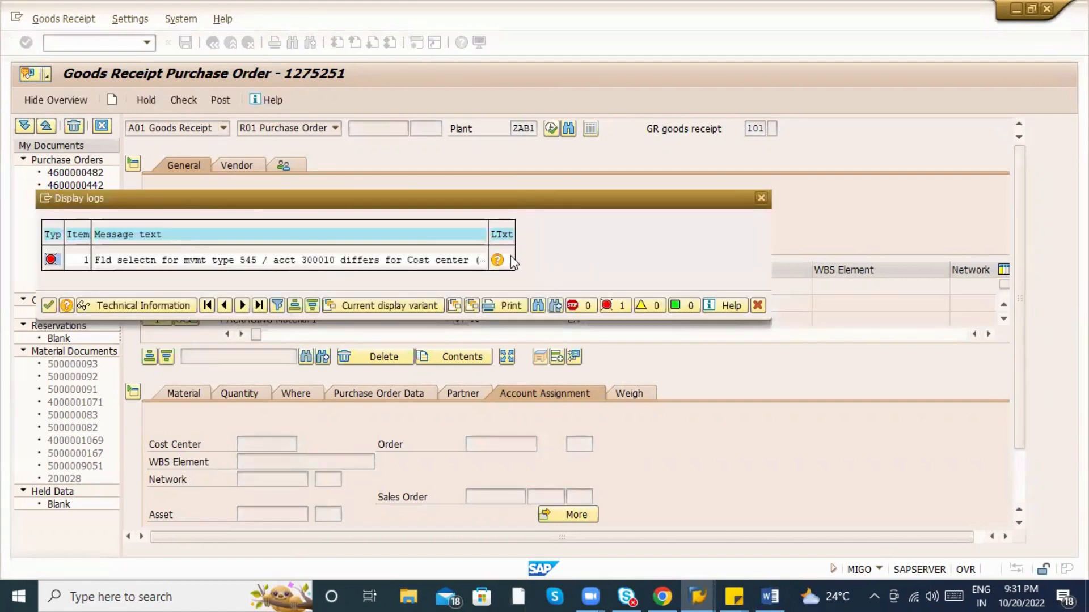
left_click(495, 259)
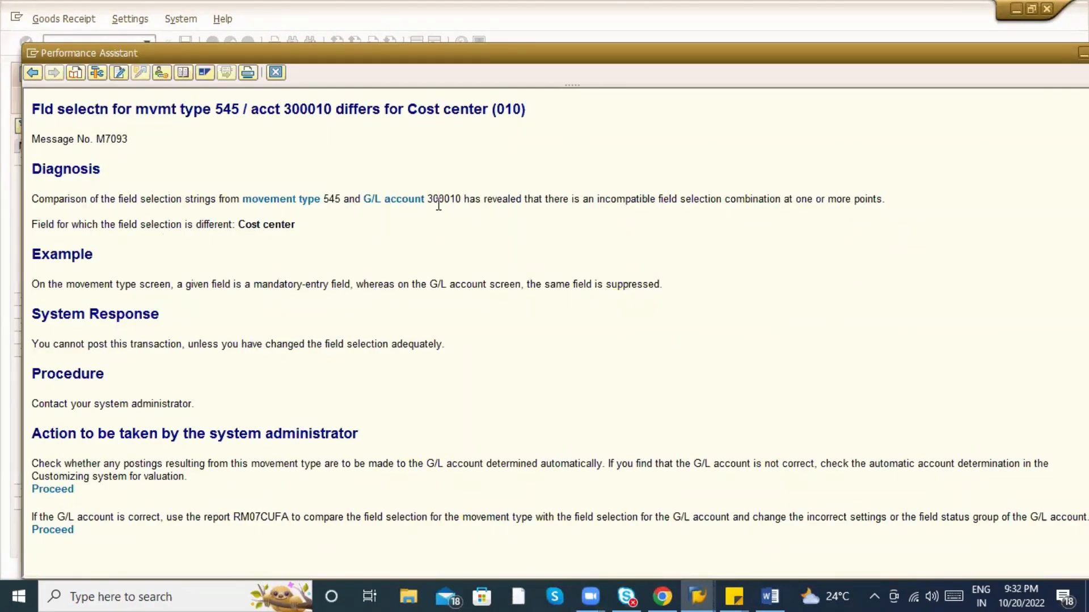
left_click_drag(428, 200, 467, 204)
Copy the report name RM07CUFA from the error's long text.
double_click(274, 515)
triple_click(274, 516)
left_click(273, 516)
double_click(273, 516)
triple_click(274, 516)
double_click(273, 516)
key("ctrl+c")
In the OBYC session, start transaction SE38 and execute the copied program RM07CUFA.
key("alt+Tab")
key("alt+Tab")
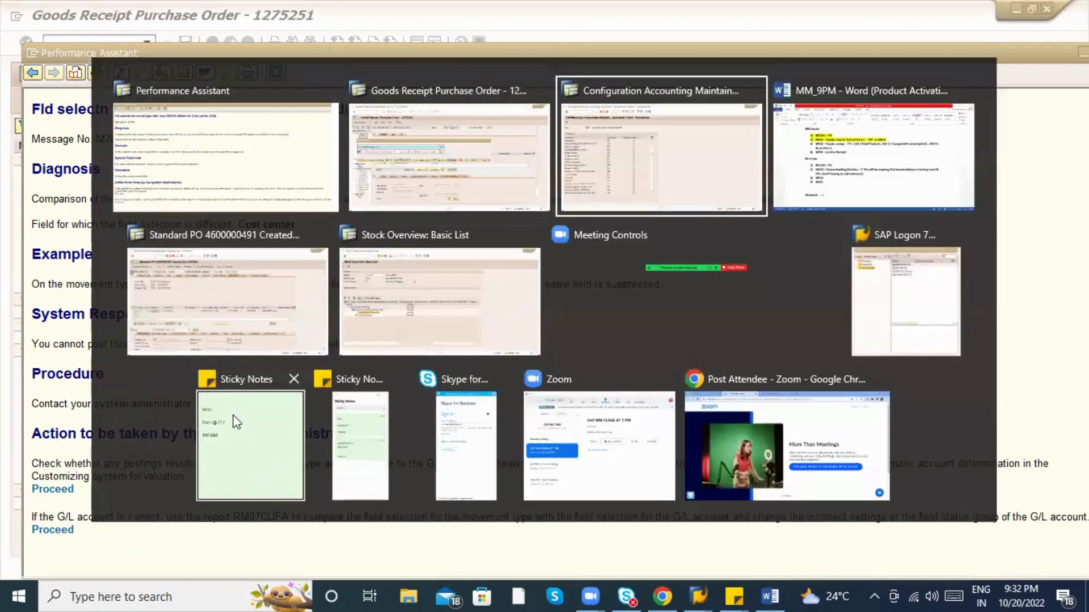
left_click(115, 44)
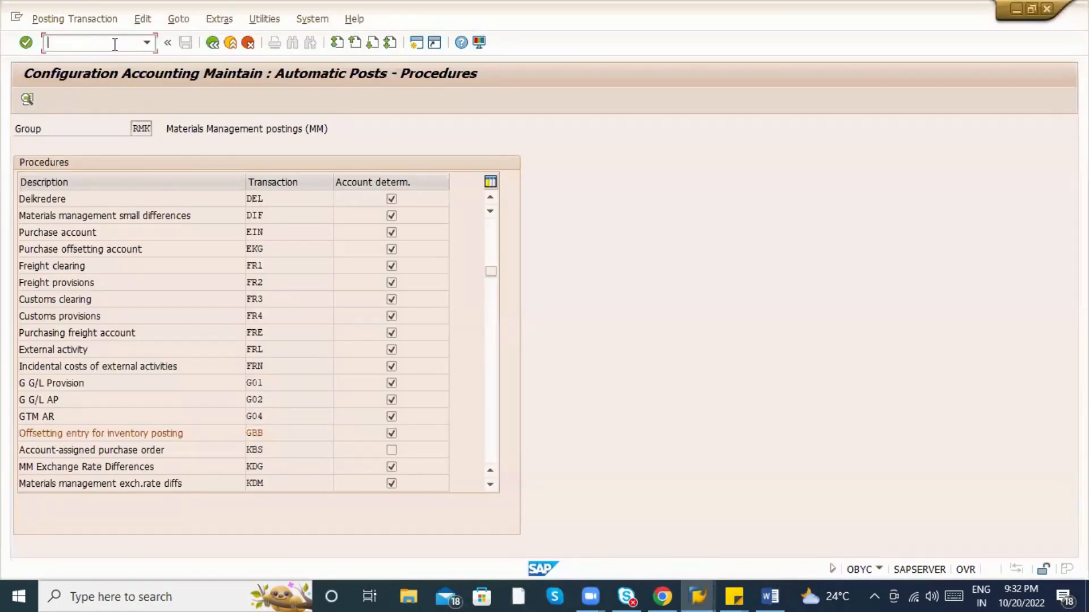
type("8")
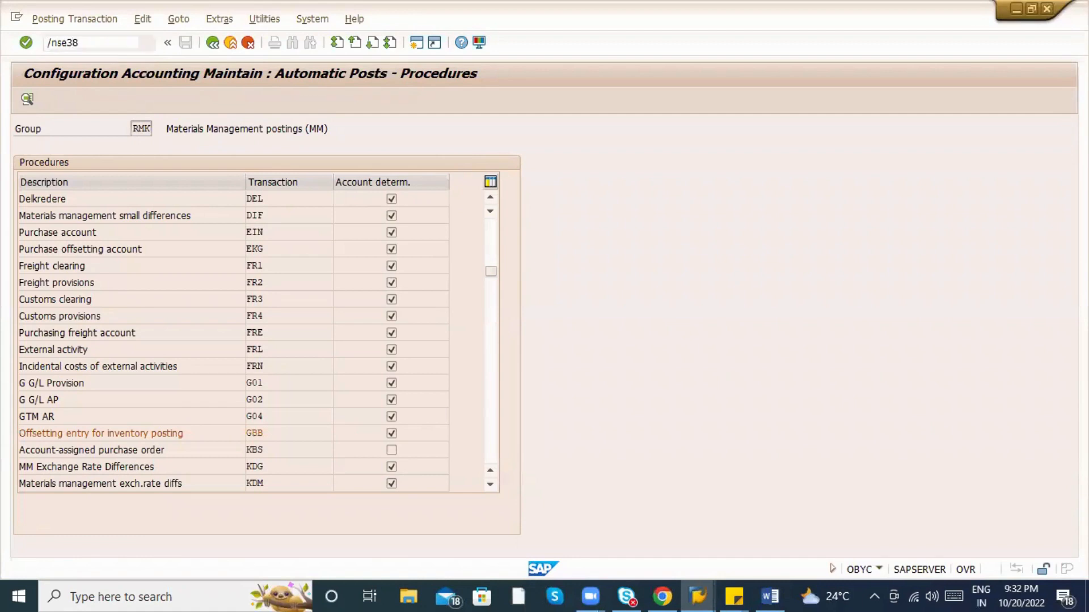
key("Return")
key("ctrl+v")
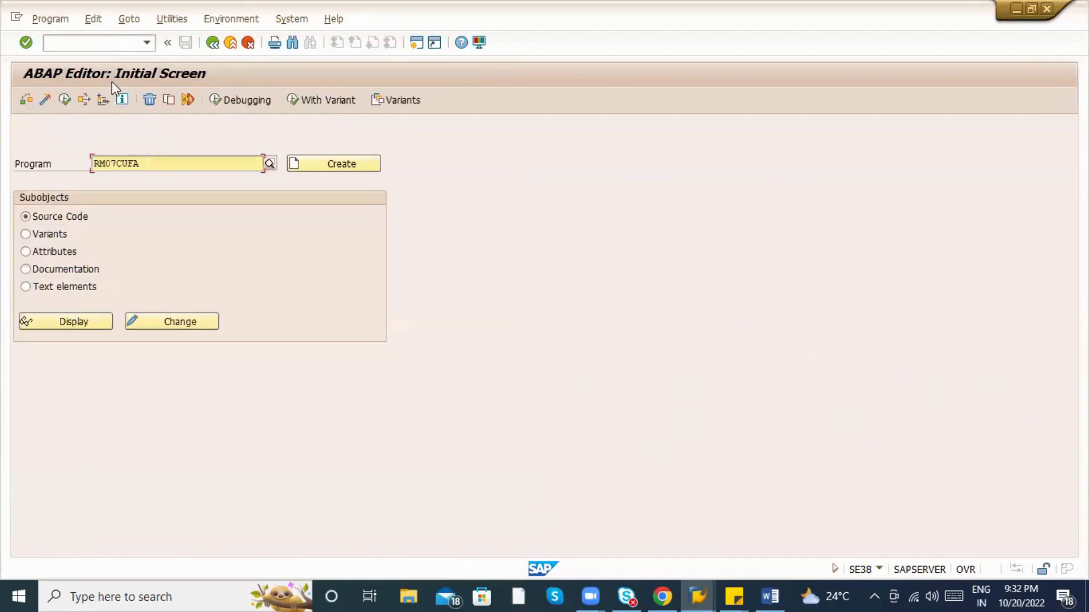
left_click(64, 101)
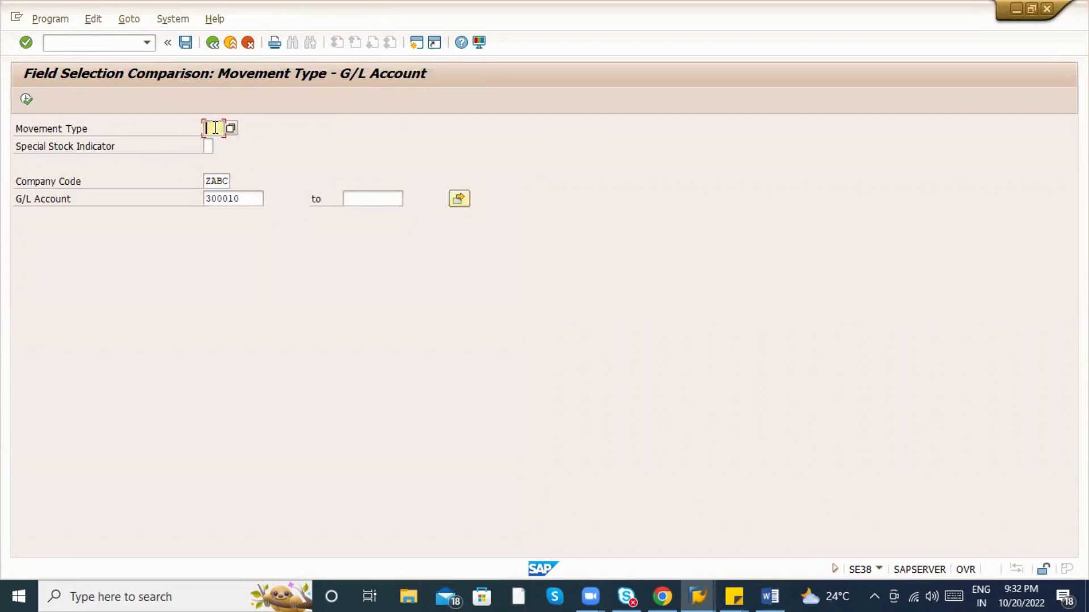
Try the field selection comparison for movement type 545 without a special stock indicator, and once with the movement type left empty.
type("545")
left_click(27, 100)
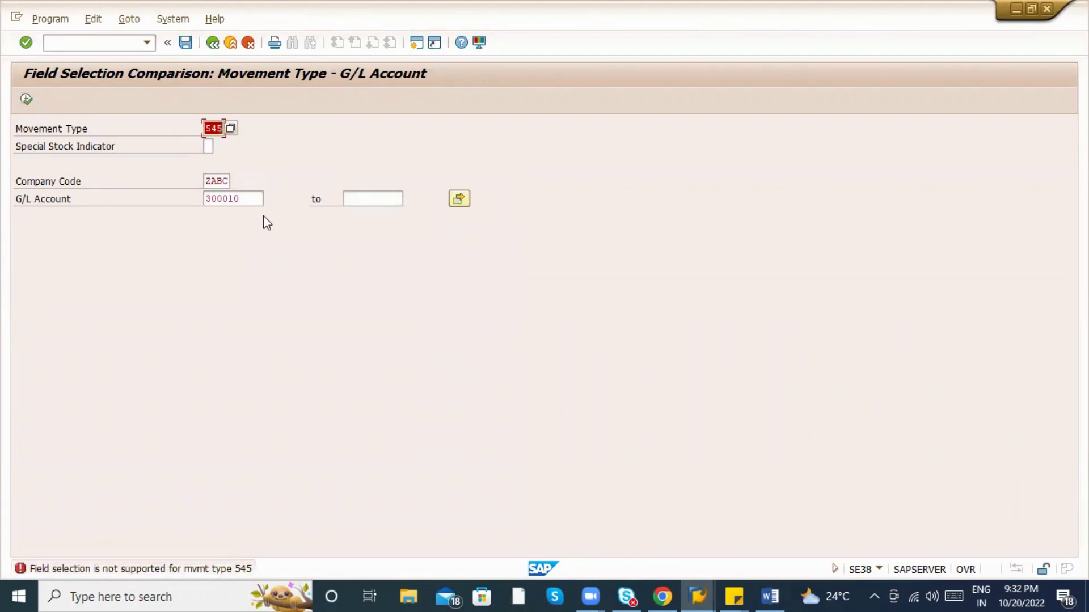
key("BackSpace")
left_click(24, 101)
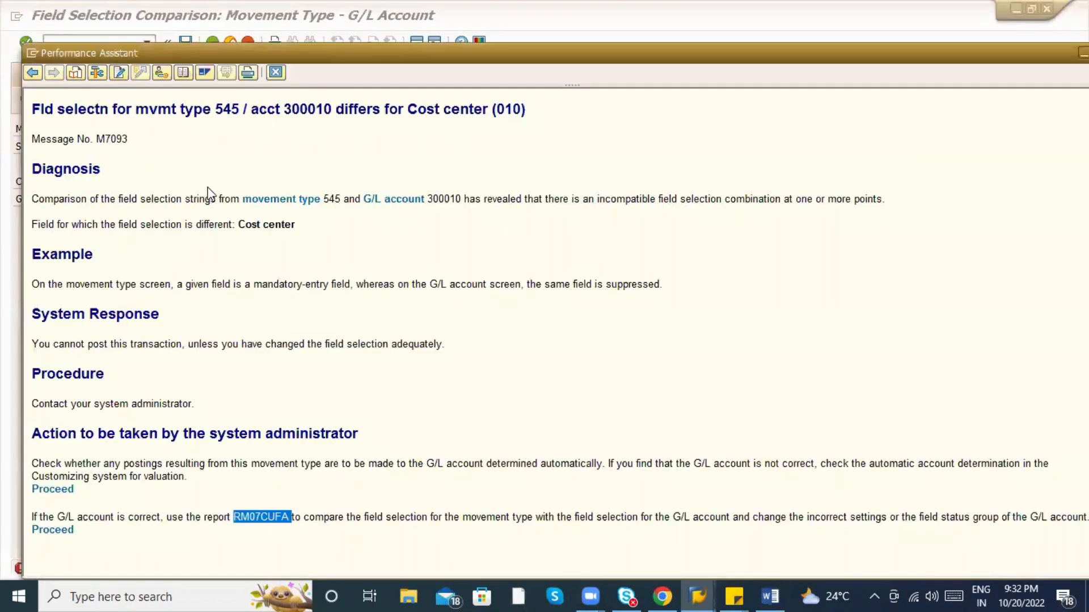
key("alt+Tab")
key("BackSpace")
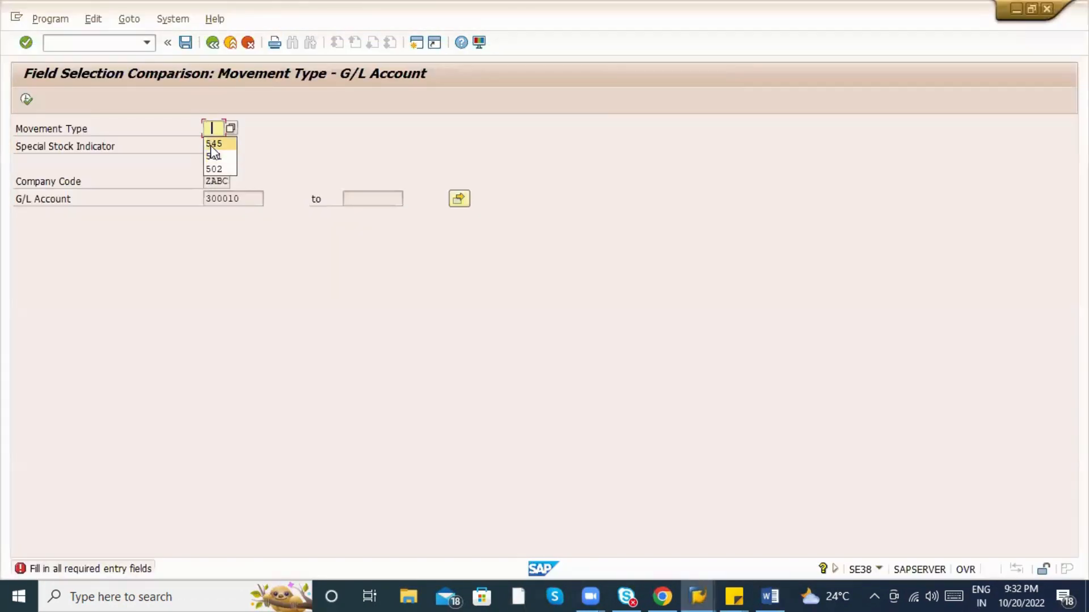
Run the field selection comparison for movement type 545 with special stock indicator O and G/L account 300010.
left_click(210, 145)
key("Return")
left_click(211, 145)
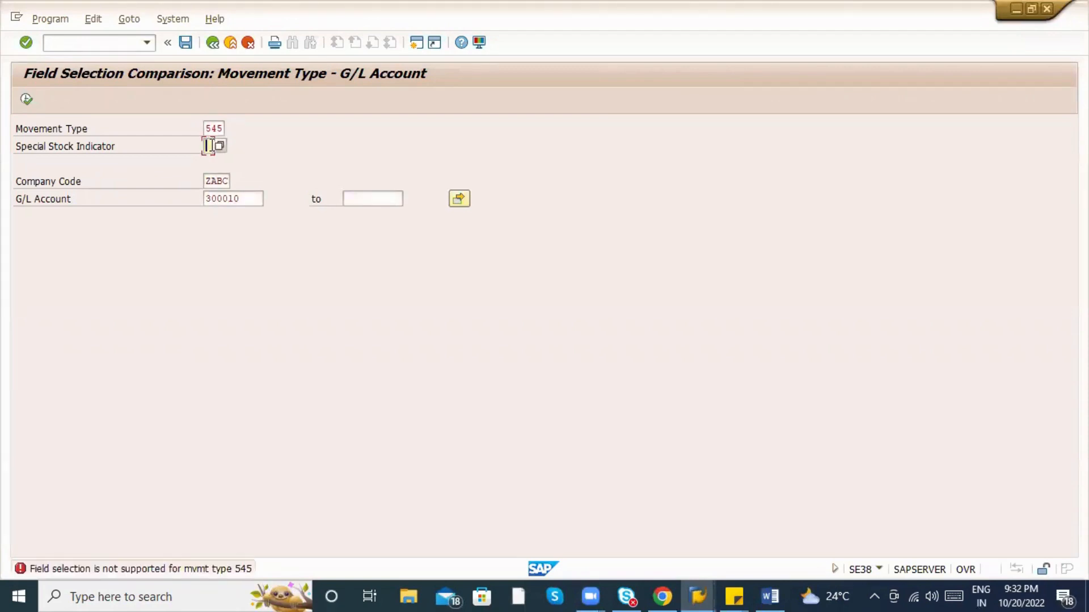
type("O")
left_click(26, 101)
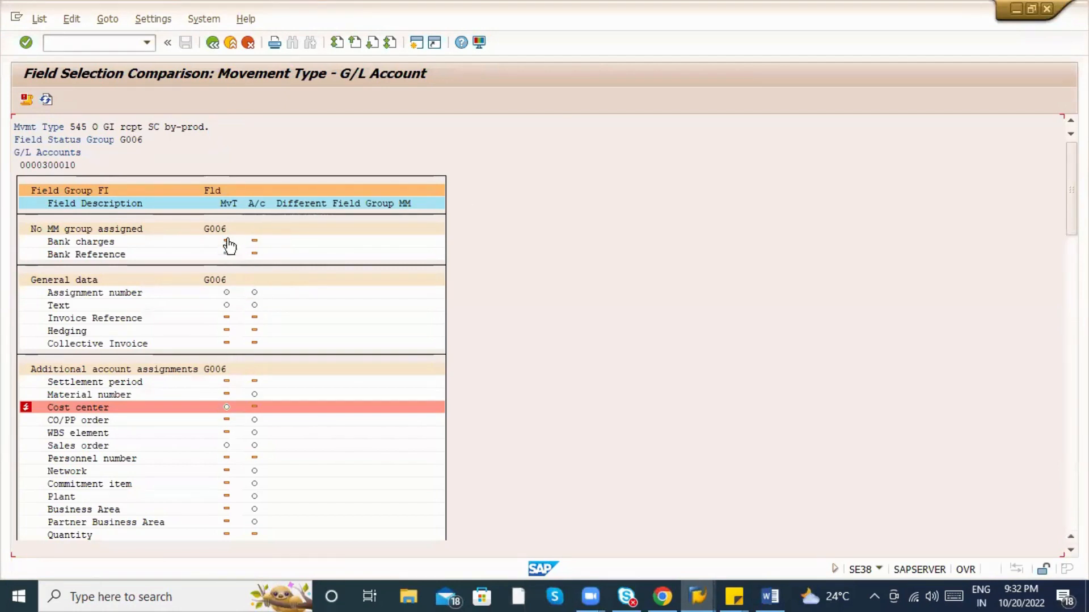
Examine the movement type and G/L account columns of the comparison list, especially the Cost center row, against the error's long text.
left_click(225, 205)
scroll(976, 417, "down", 1)
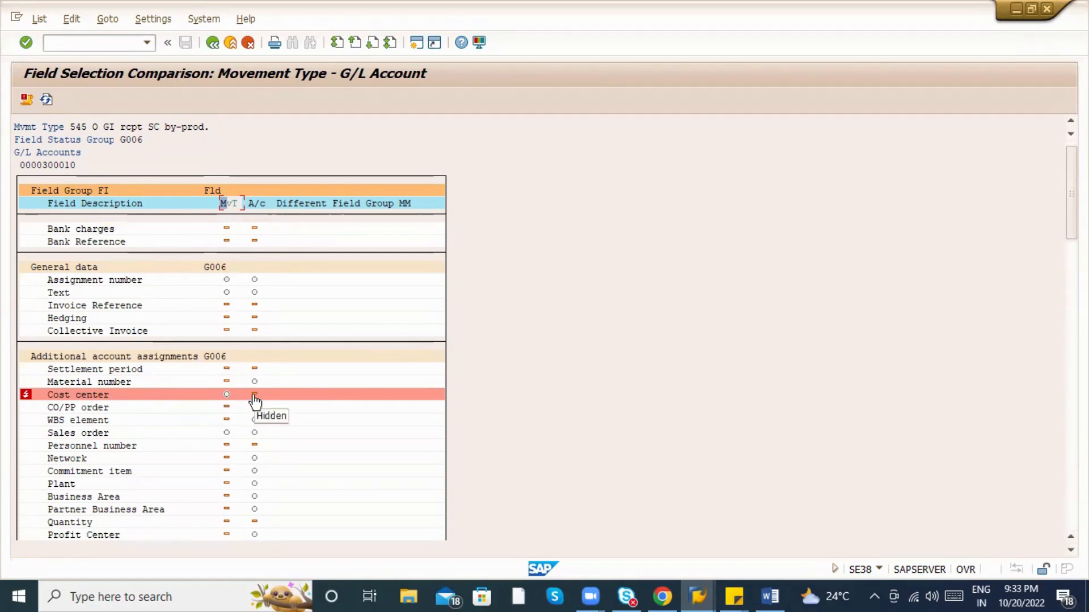
scroll(331, 389, "down", 3)
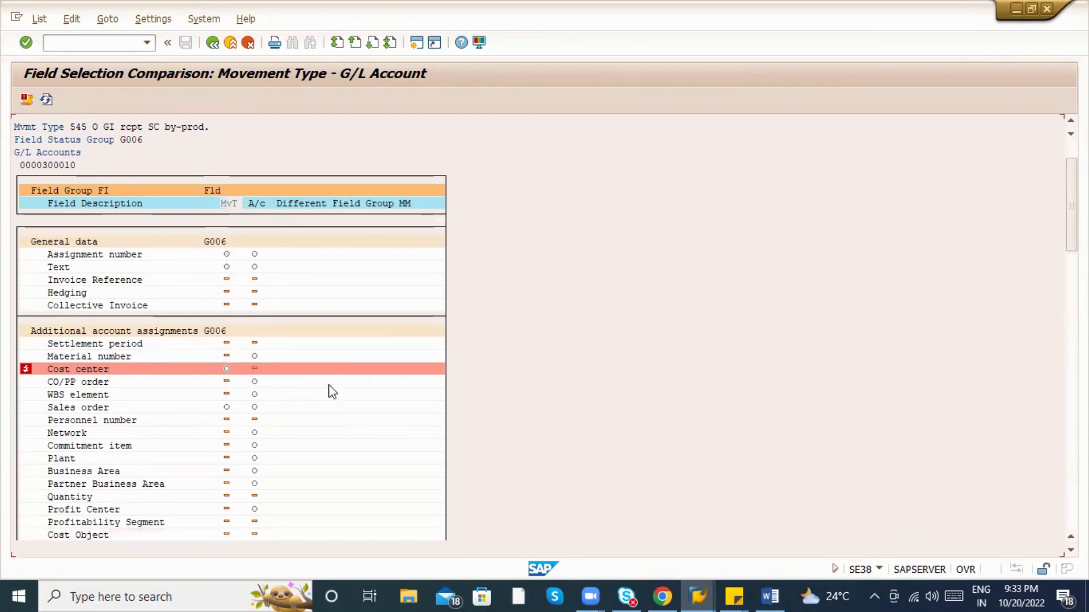
left_click(1070, 369)
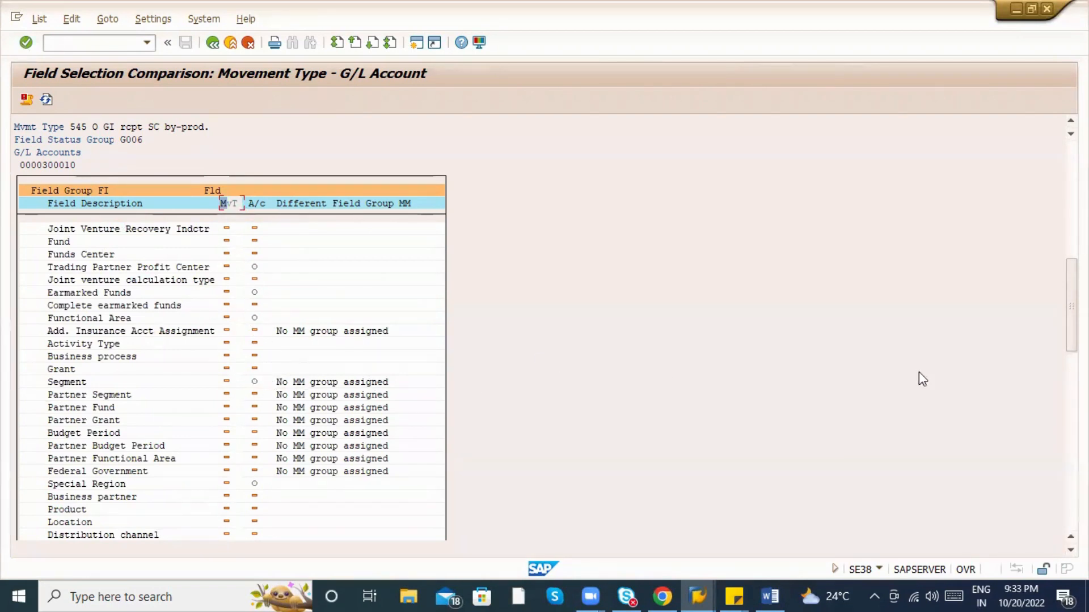
scroll(232, 368, "down", 10)
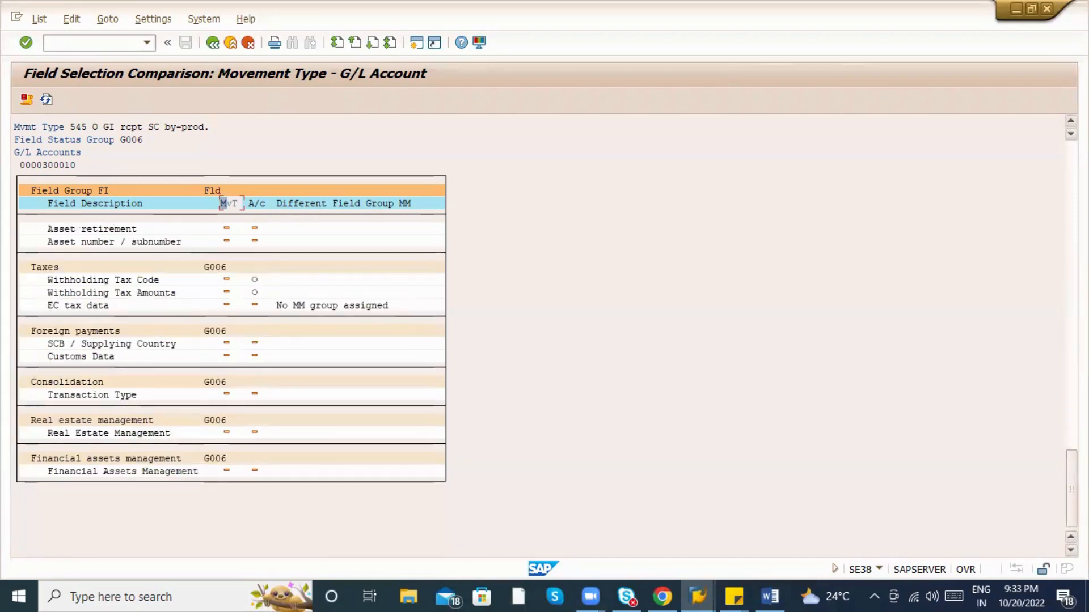
scroll(232, 368, "up", 8)
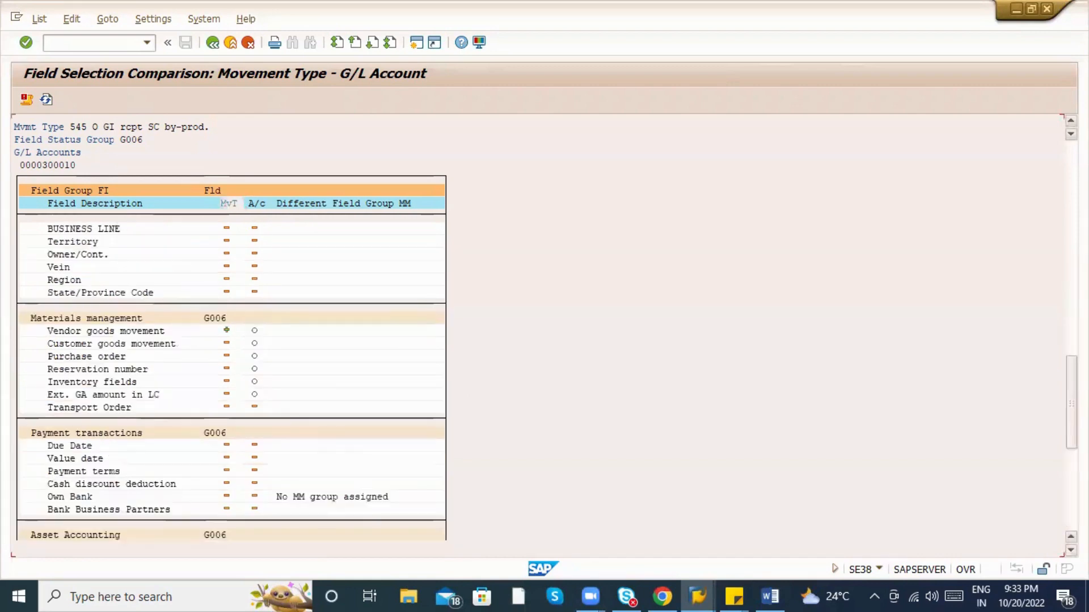
scroll(231, 368, "up", 5)
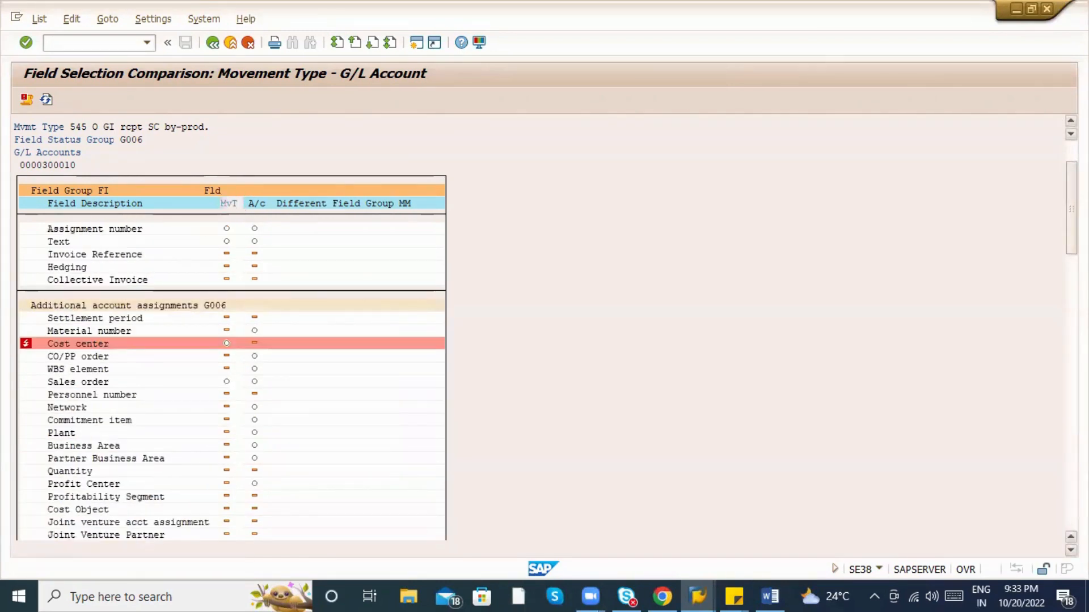
scroll(253, 232, "up", 2)
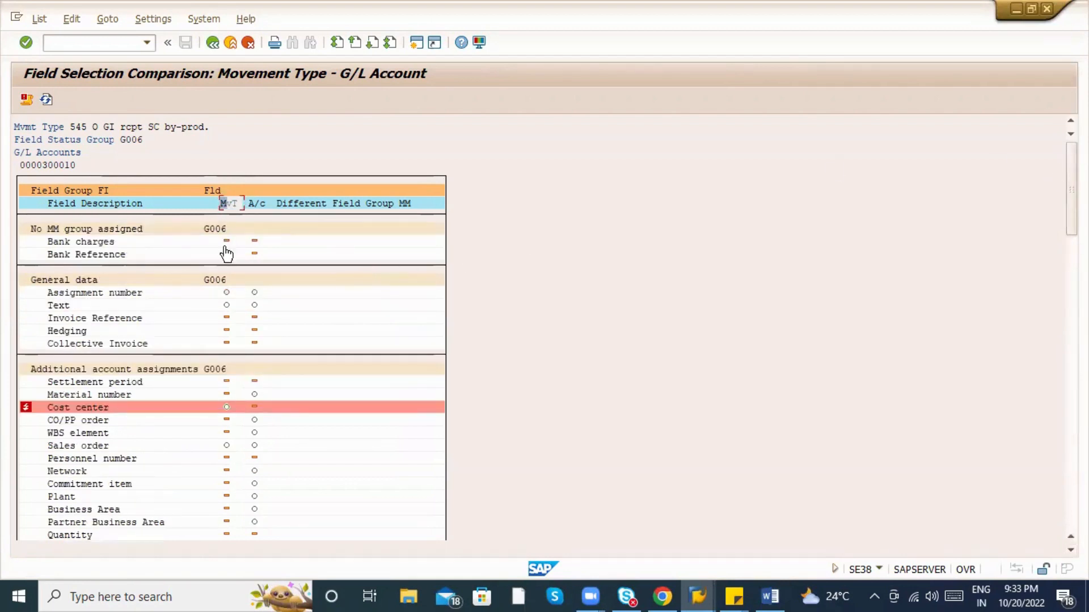
left_click(262, 206)
key("alt+Tab")
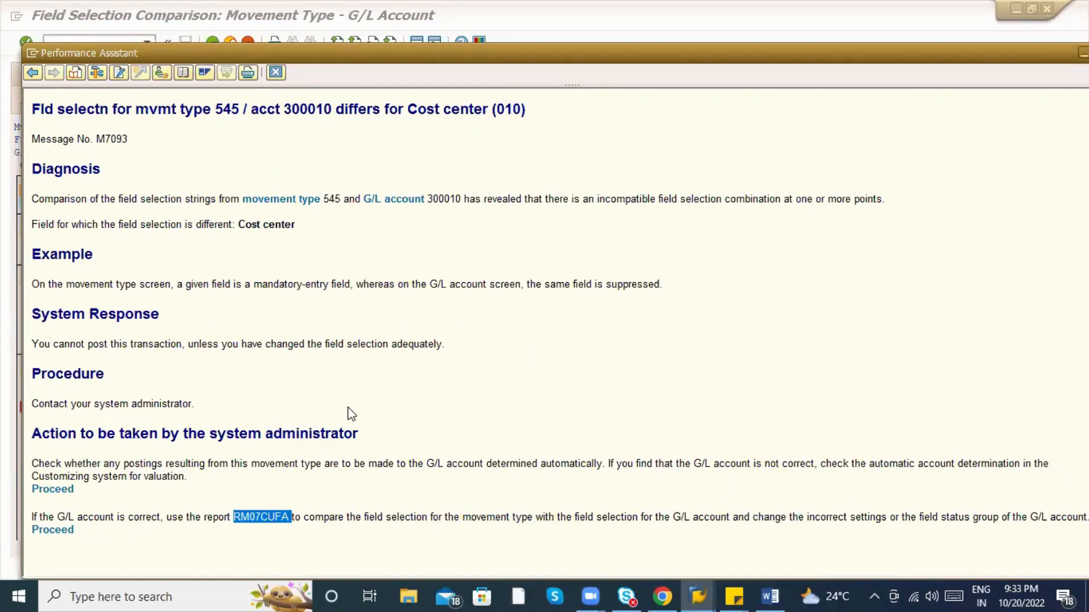
key("alt+Tab")
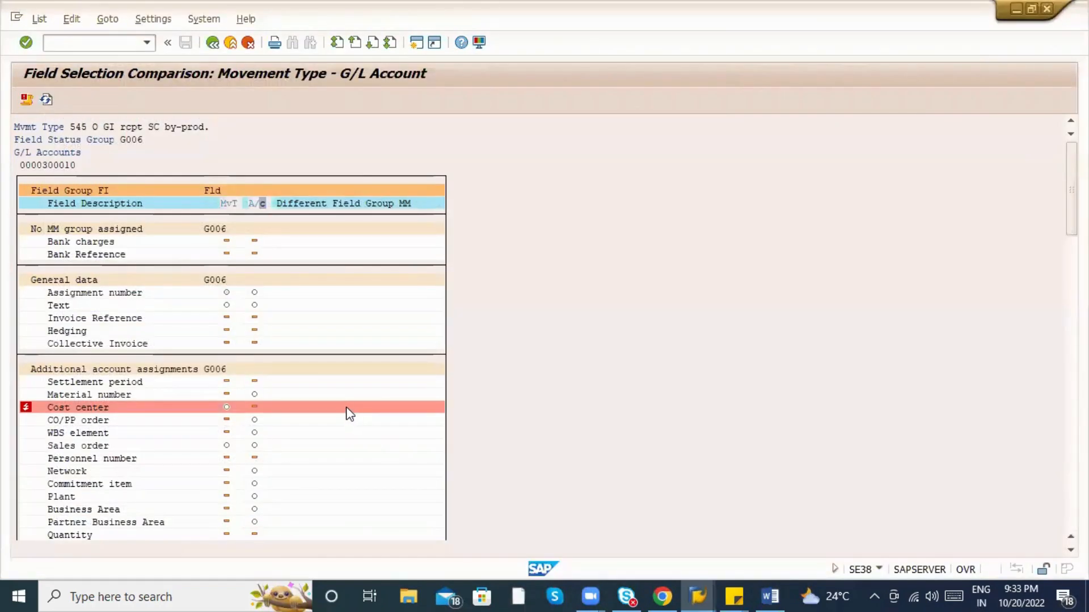
Return to MIGO and review the BY Product item's details, including its account assignment and the additional coding block fields.
key("alt+Tab")
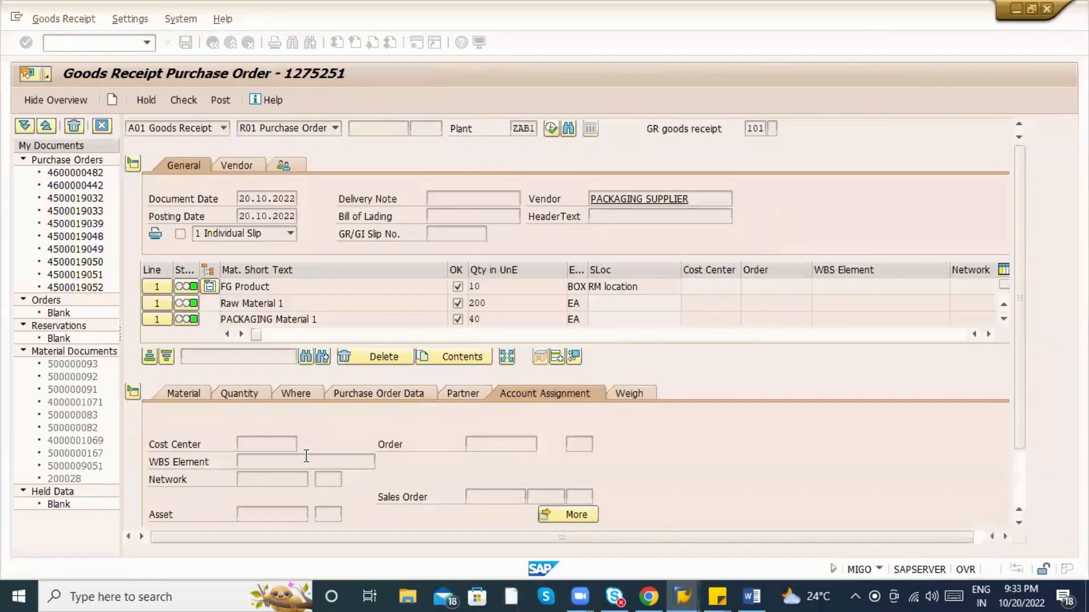
left_click(400, 328)
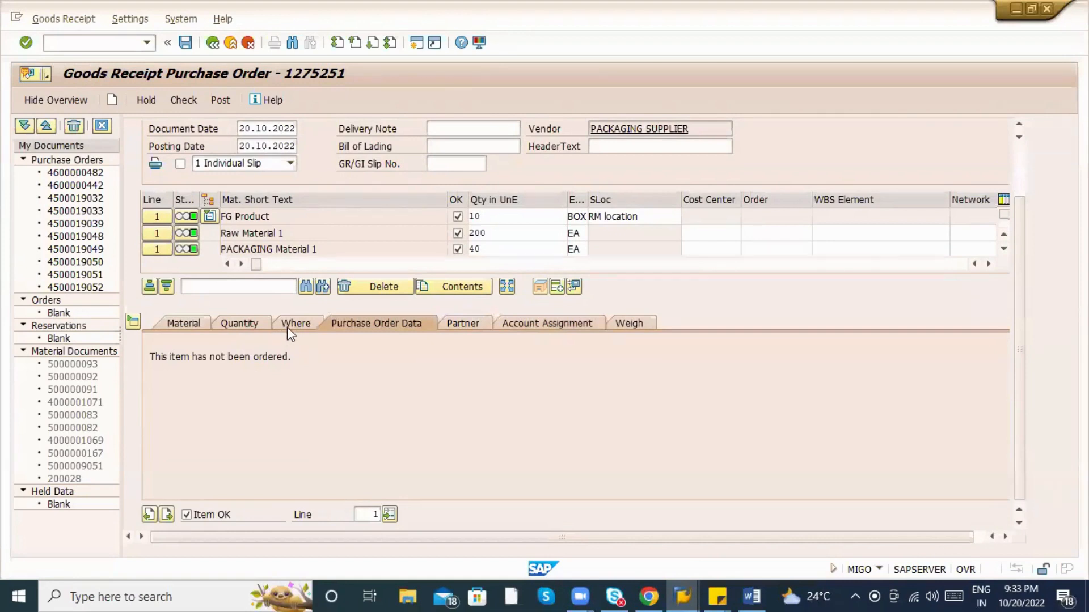
left_click(287, 326)
left_click(239, 322)
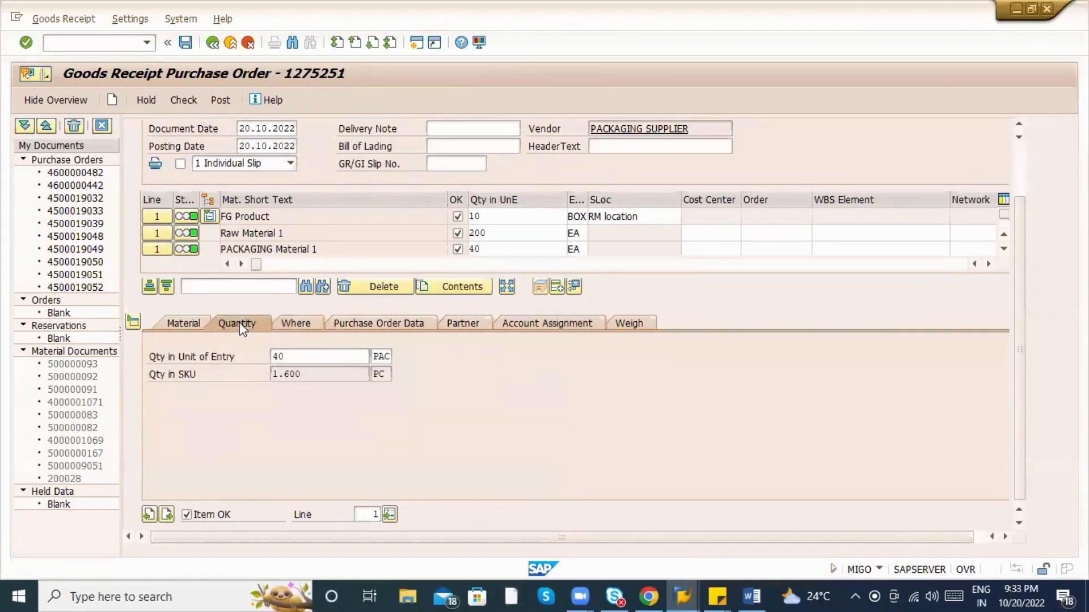
left_click(197, 326)
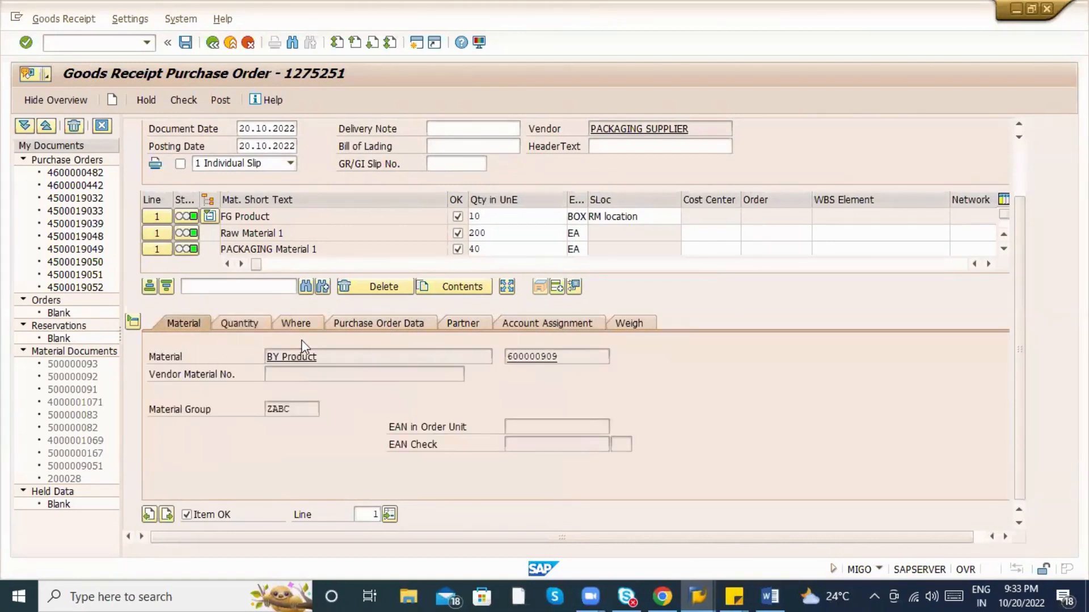
left_click(472, 328)
left_click(576, 323)
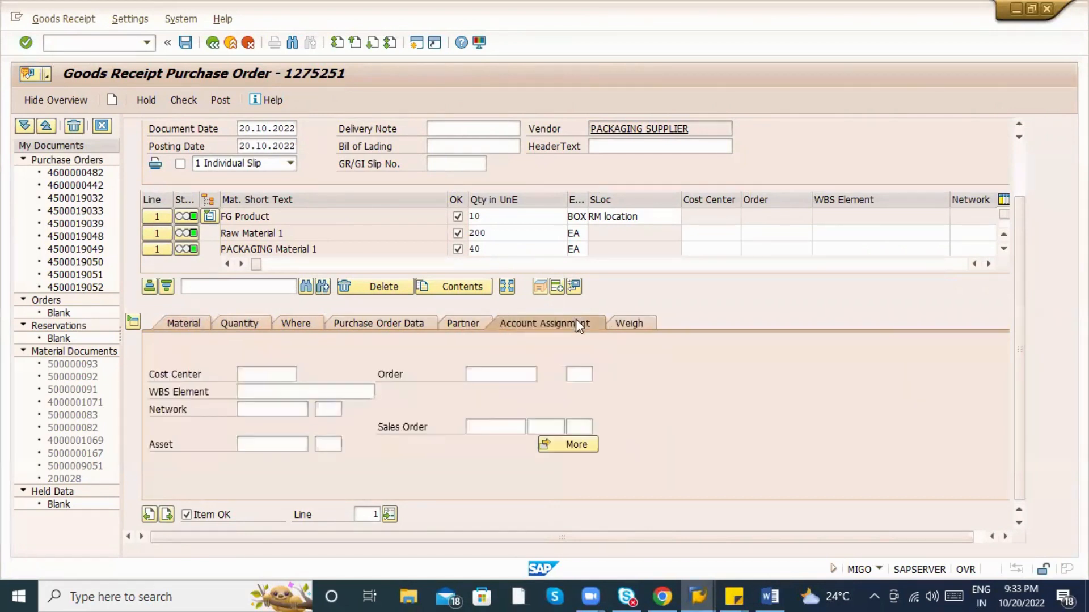
left_click(557, 446)
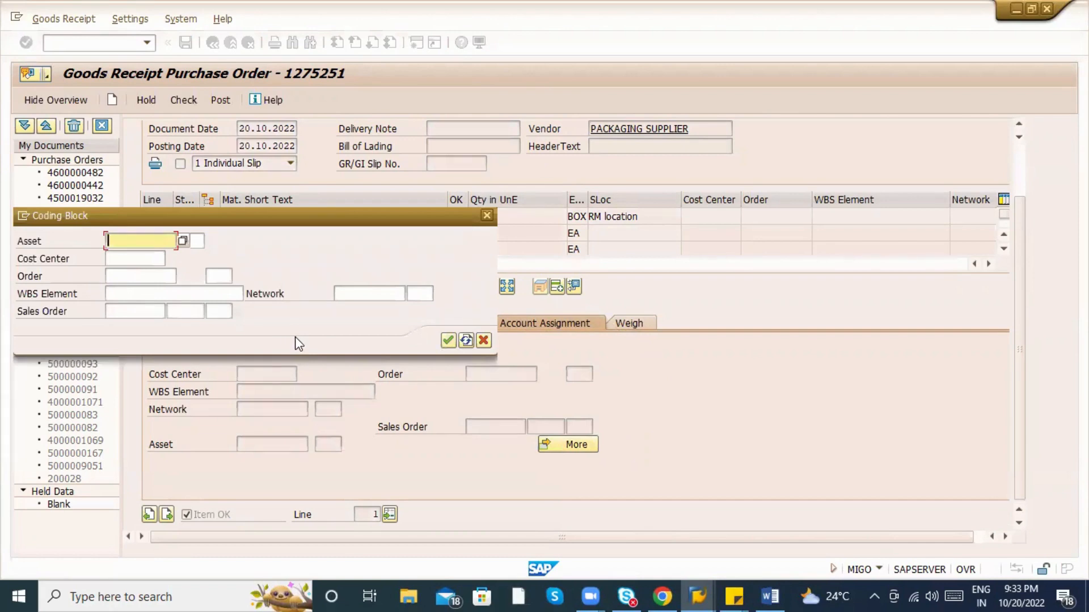
key("Escape")
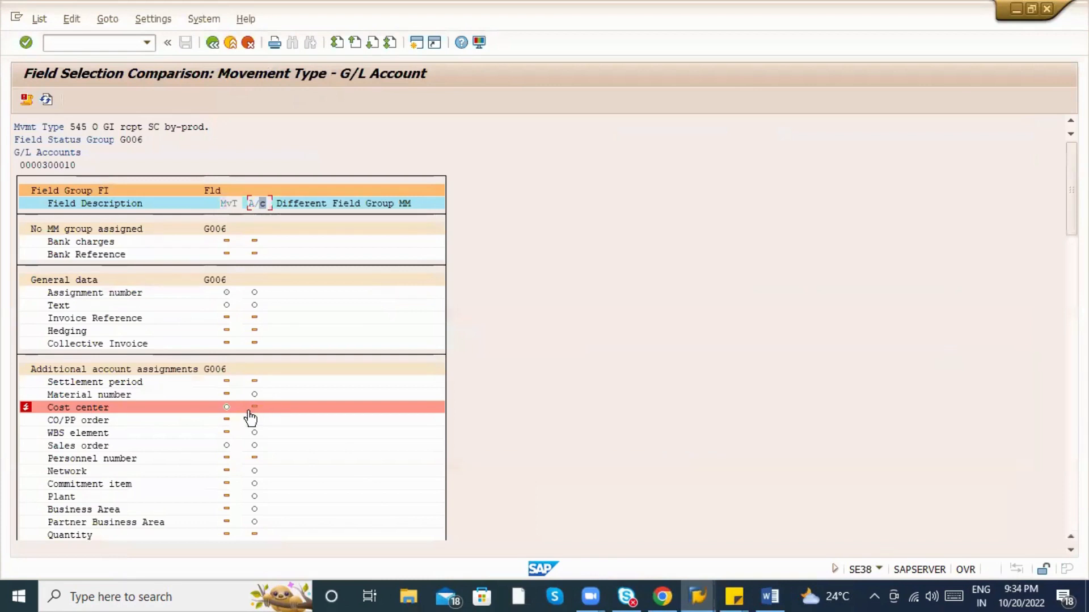
double_click(259, 416)
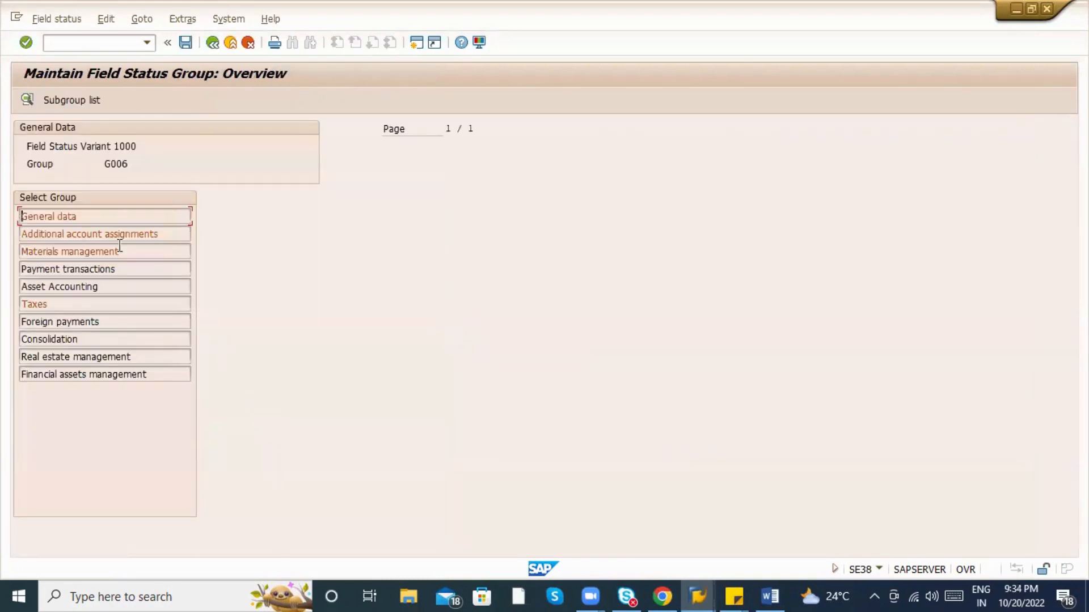
left_click(212, 43)
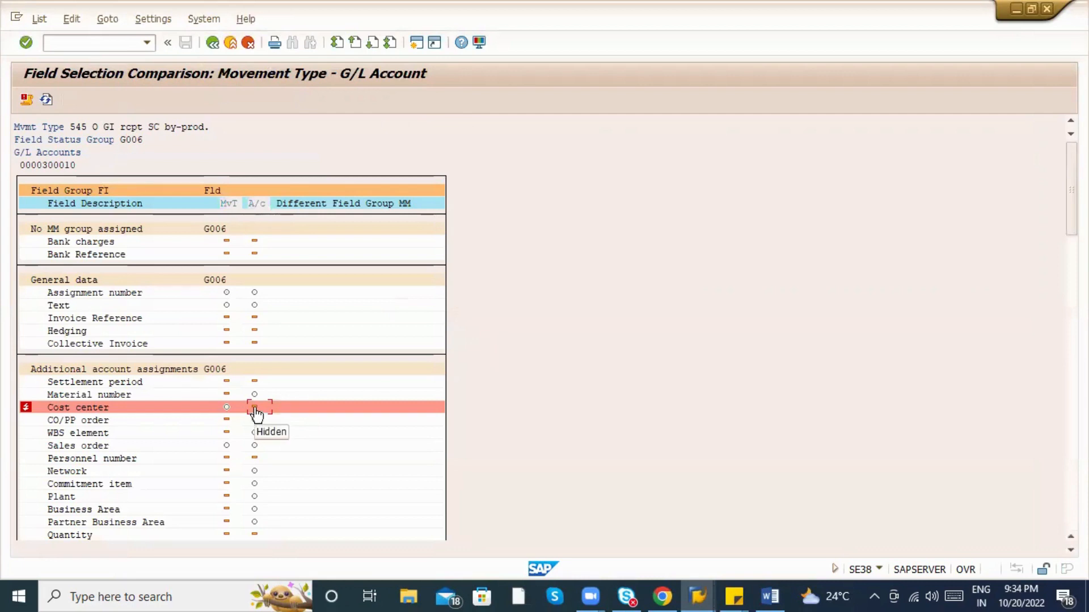
double_click(256, 413)
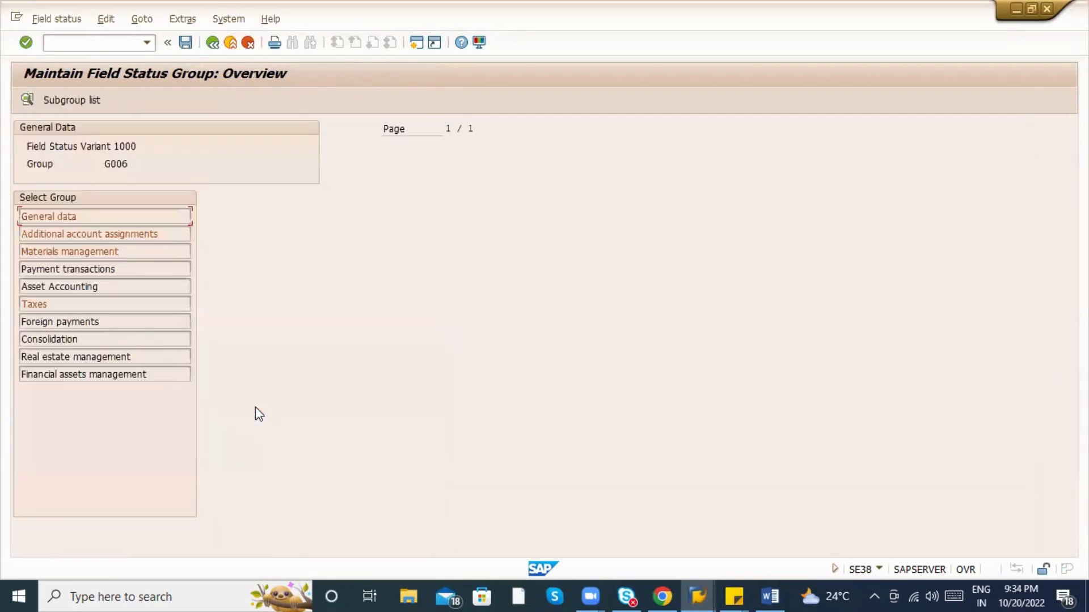
left_click(212, 43)
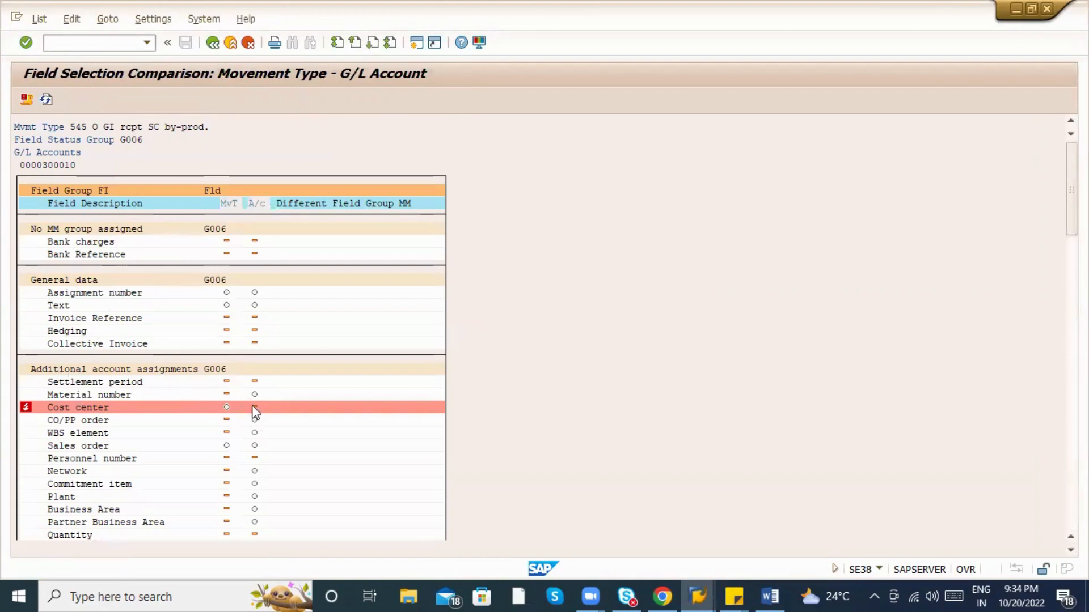
Make the Cost center field an optional entry in field status group G006 and save it under customizing request ER7K900423.
double_click(254, 408)
double_click(81, 234)
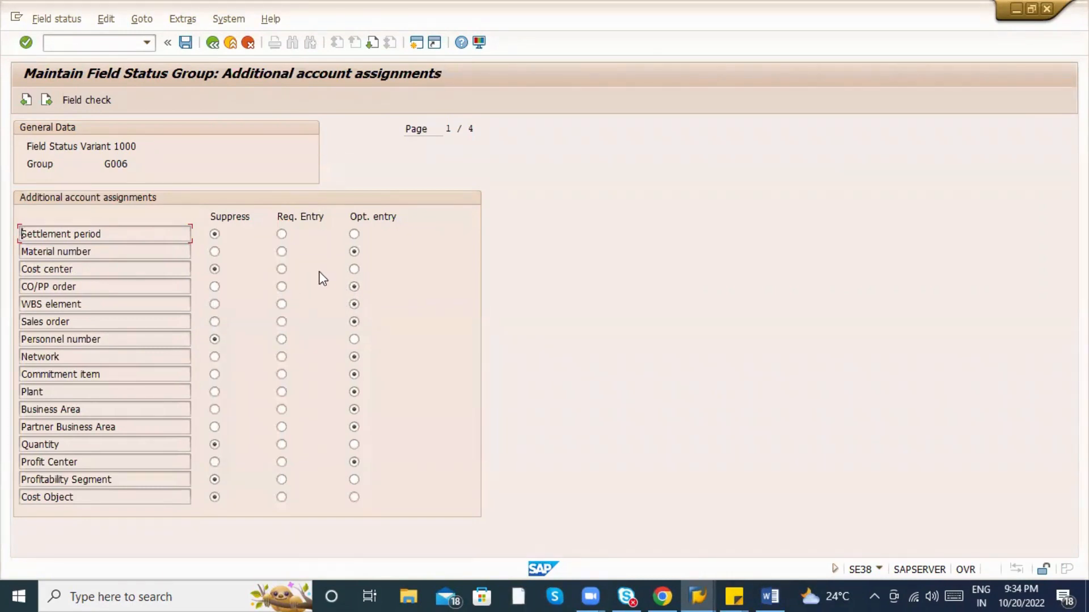
key("ctrl+s")
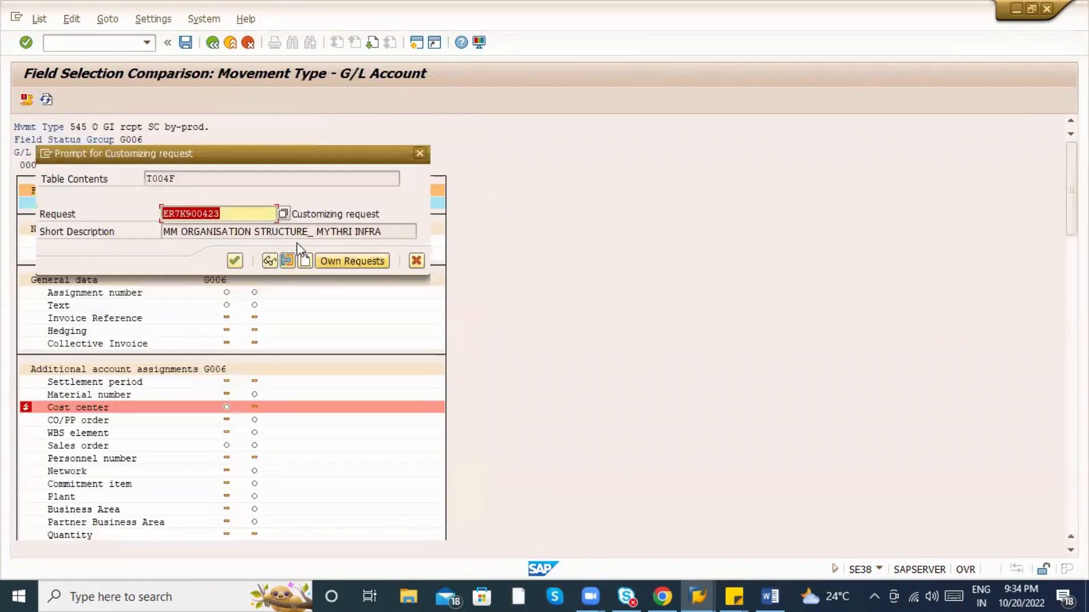
left_click(236, 265)
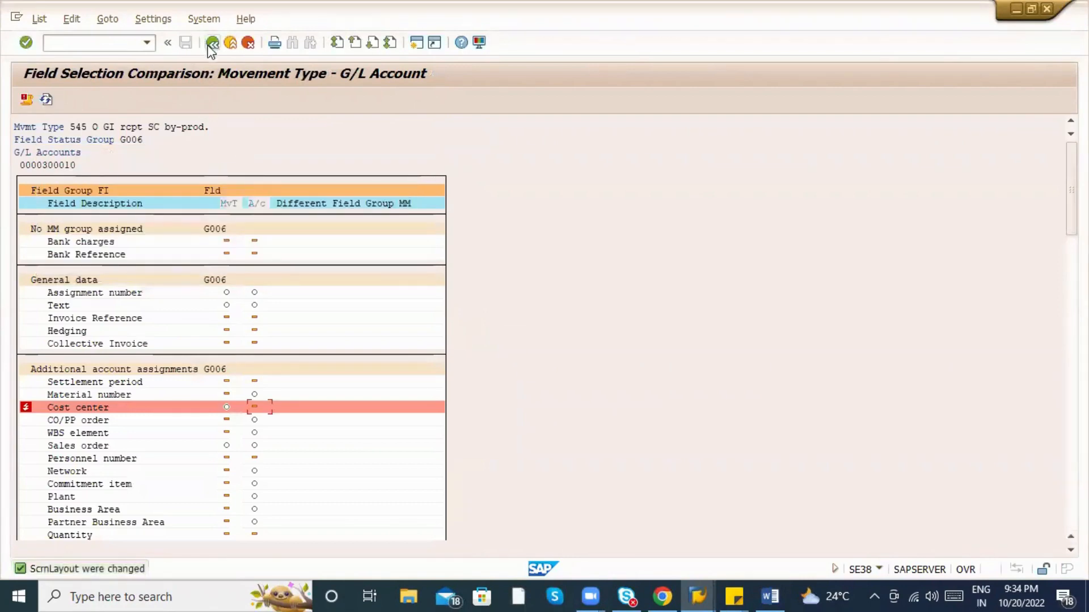
Rerun the field selection comparison for movement type 545 O and G/L account 300010, and check all field groups for remaining differences.
left_click(211, 44)
left_click(212, 43)
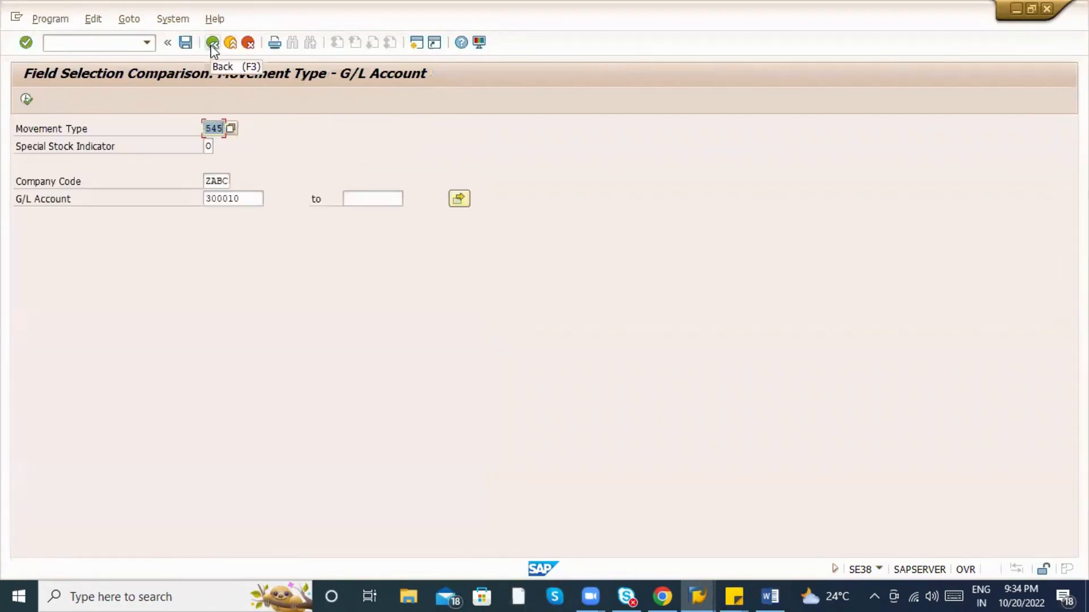
left_click(27, 100)
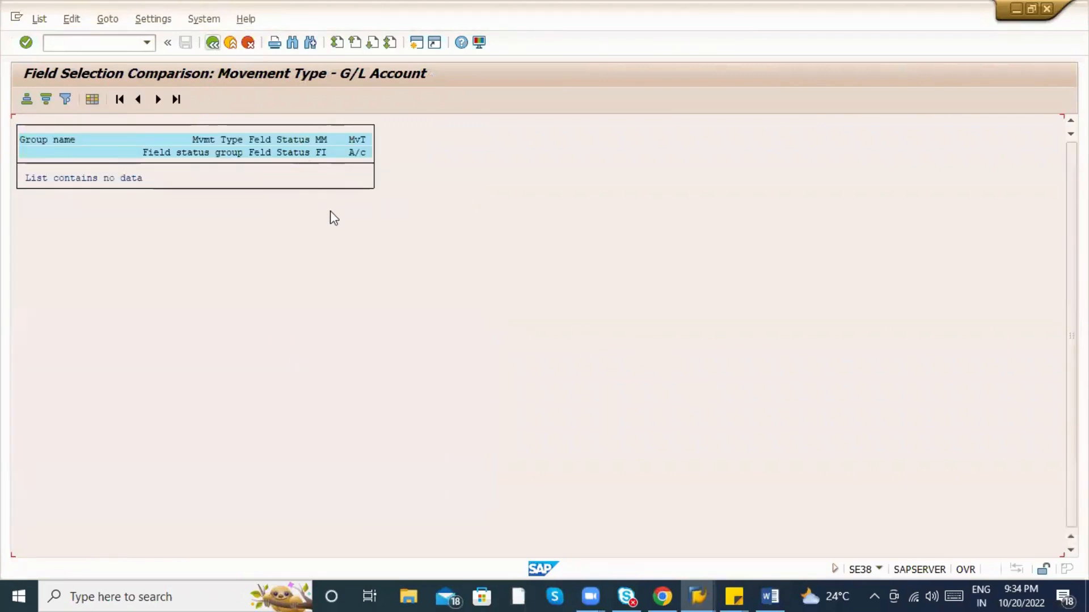
left_click(212, 41)
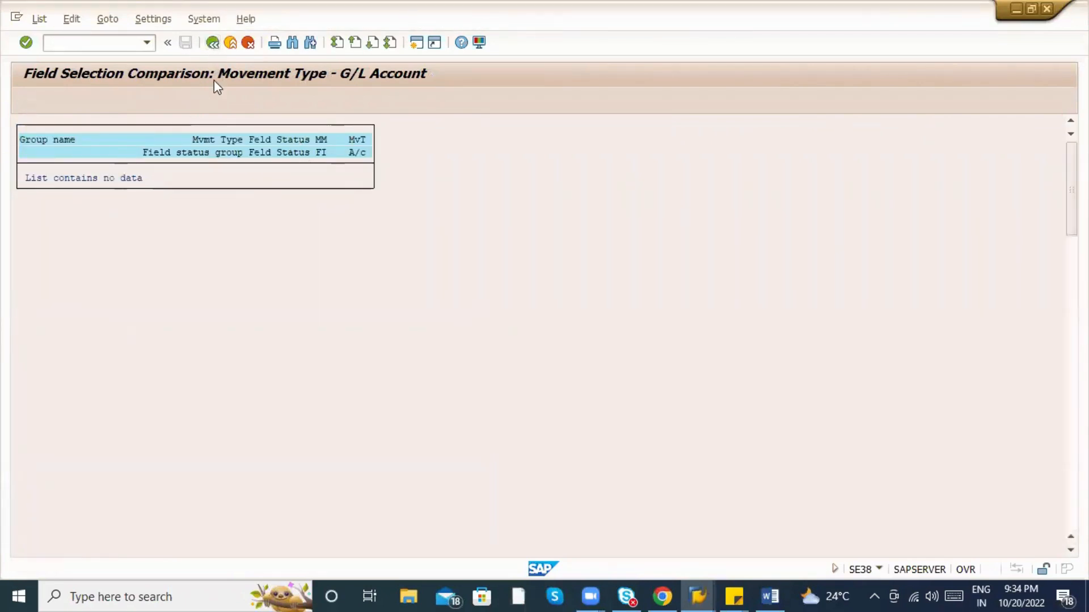
scroll(731, 329, "down", 2)
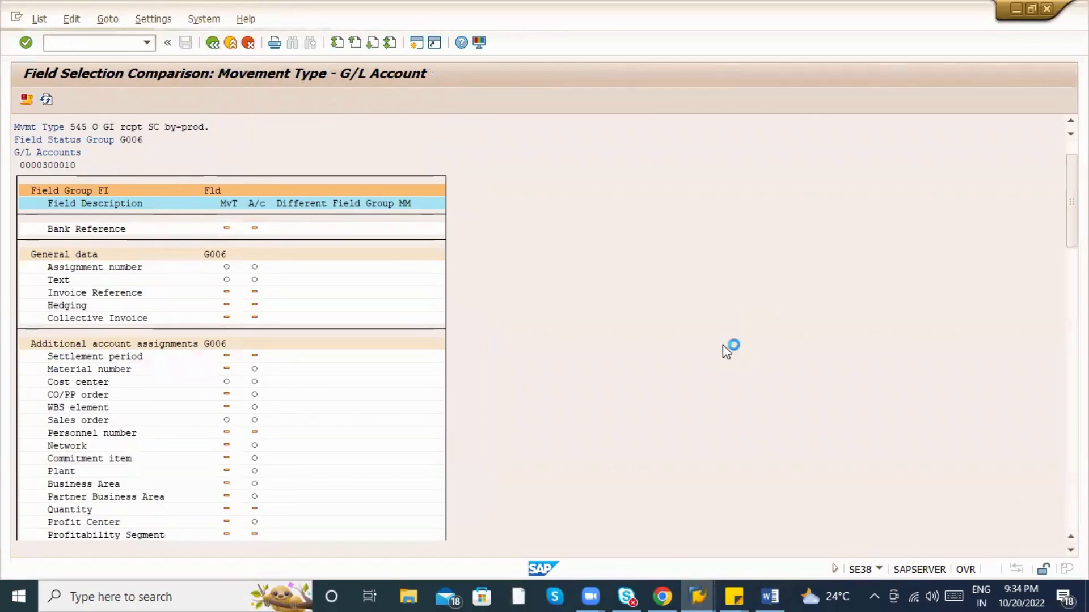
left_click(1071, 325)
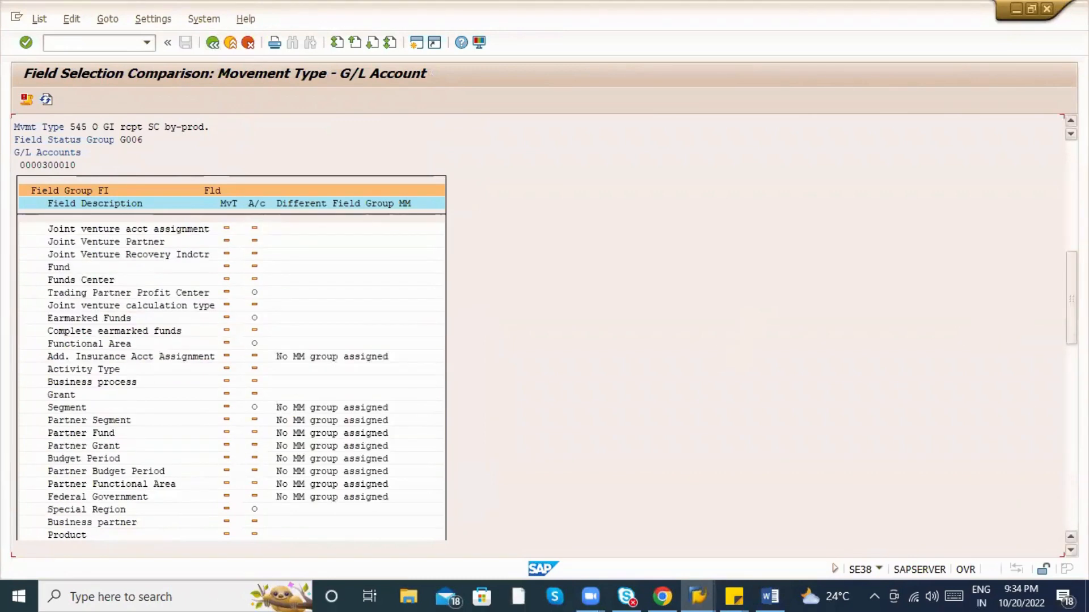
key("Page_Down")
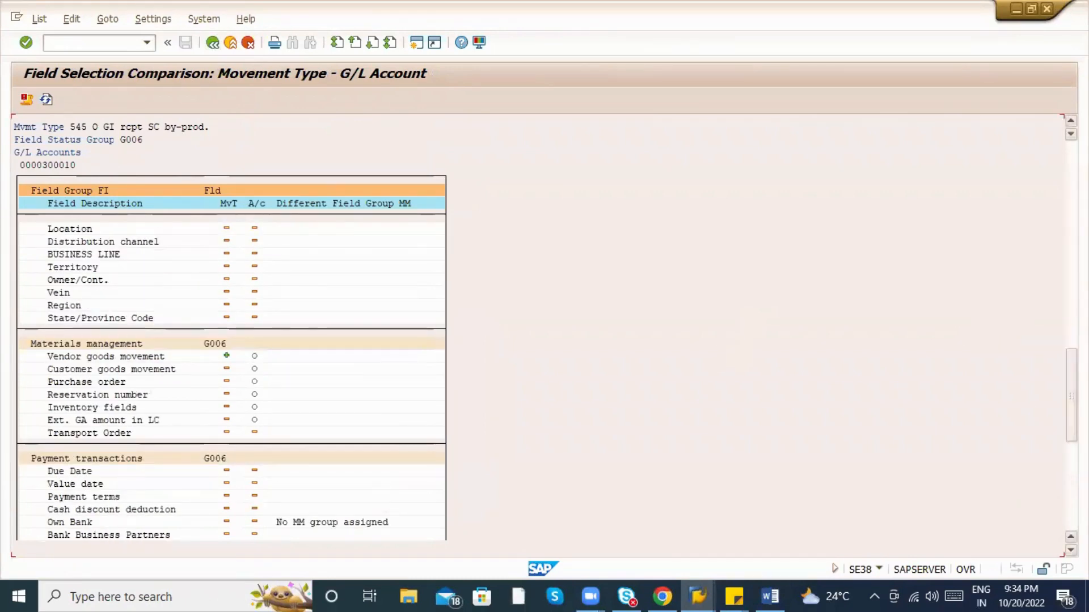
key("super+Down")
key("Page_Down")
key("super+Up")
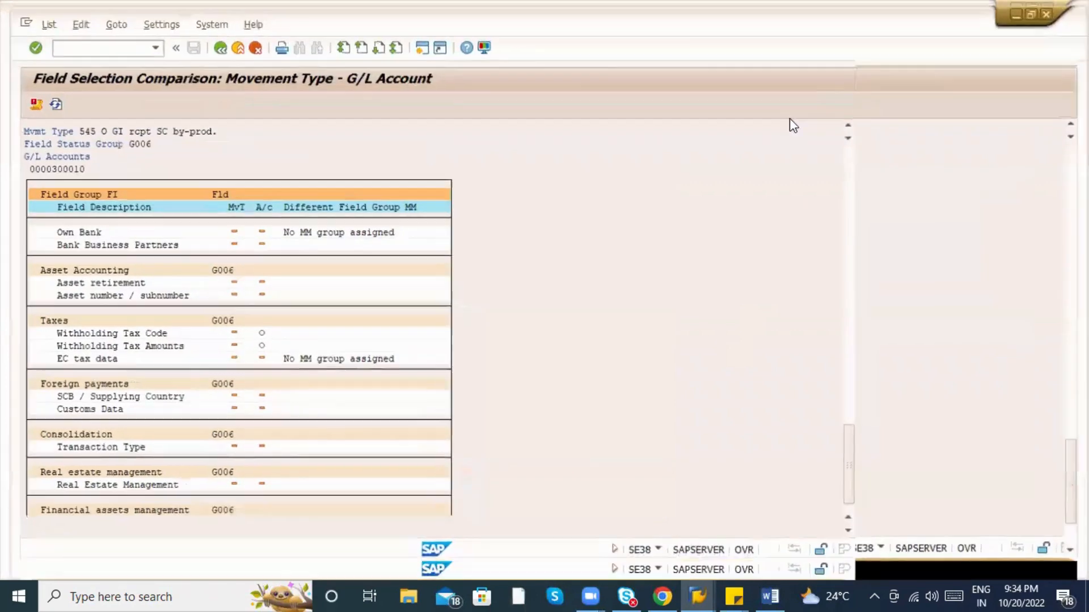
Return to the goods receipt, dismiss its error log, restart MIGO and load the latest subcontracting purchase order.
key("alt+Tab")
left_click(186, 102)
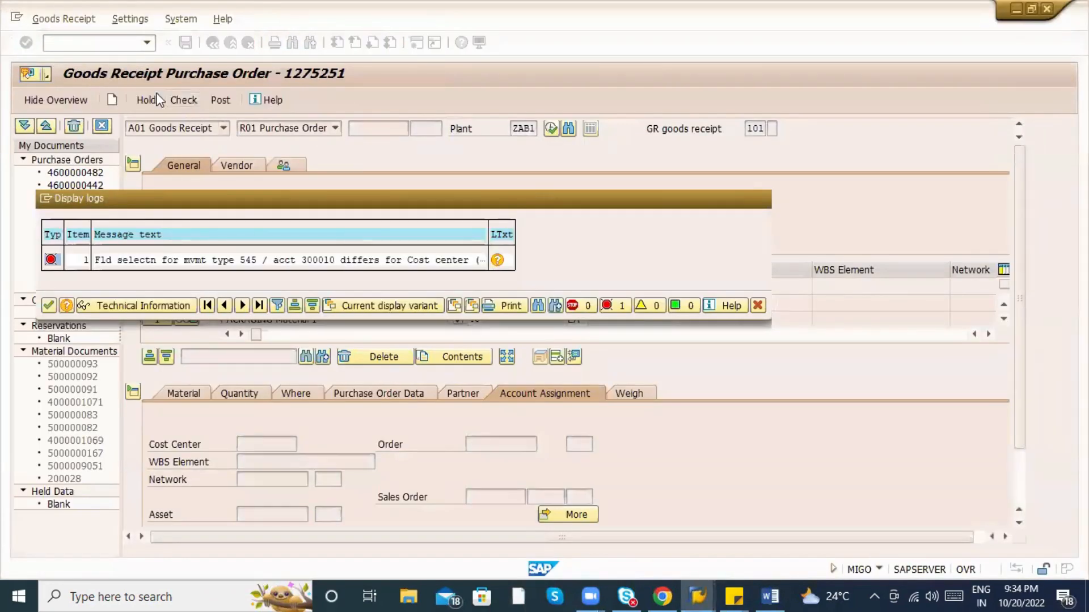
left_click(761, 198)
left_click(105, 45)
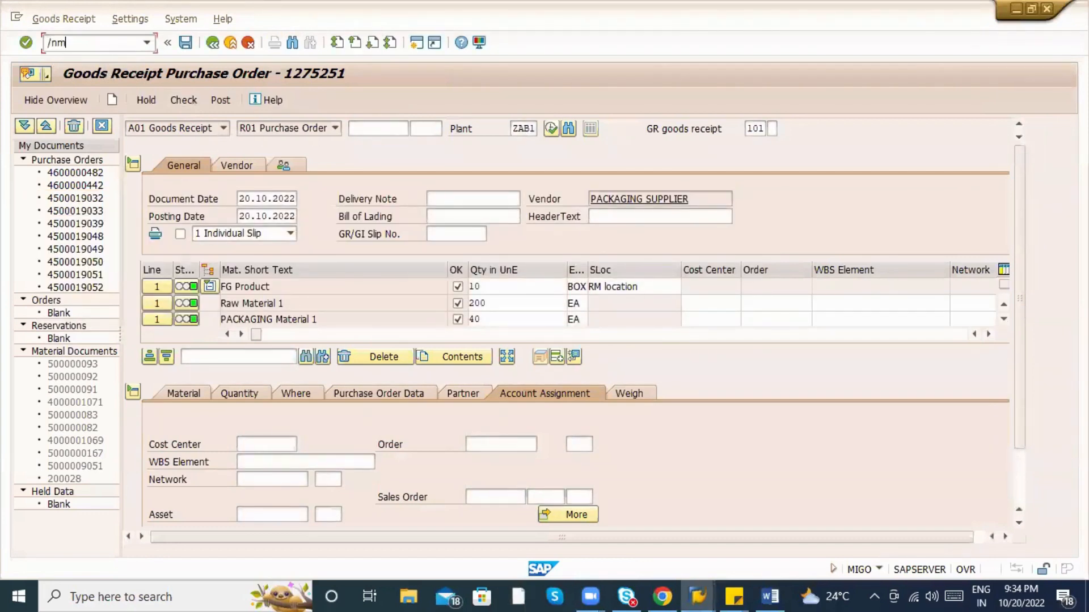
key("Return")
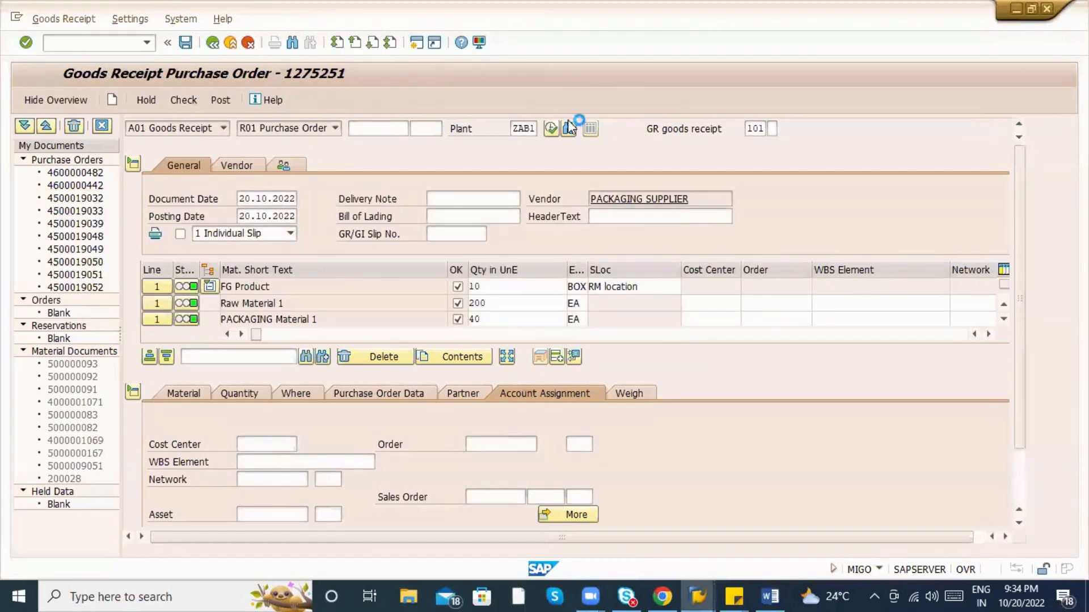
left_click(378, 128)
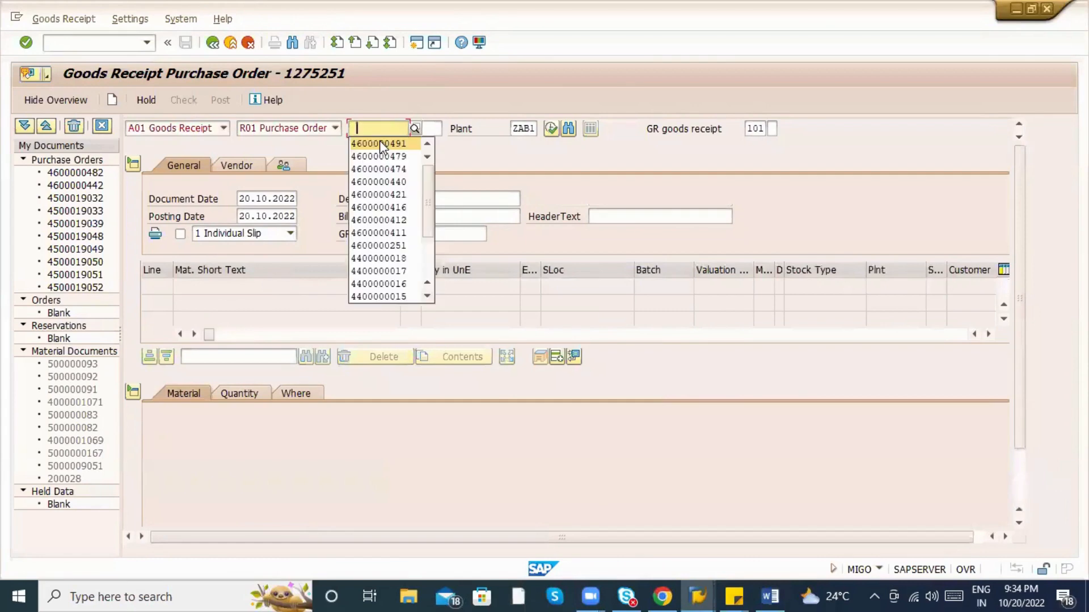
left_click(377, 145)
key("Return")
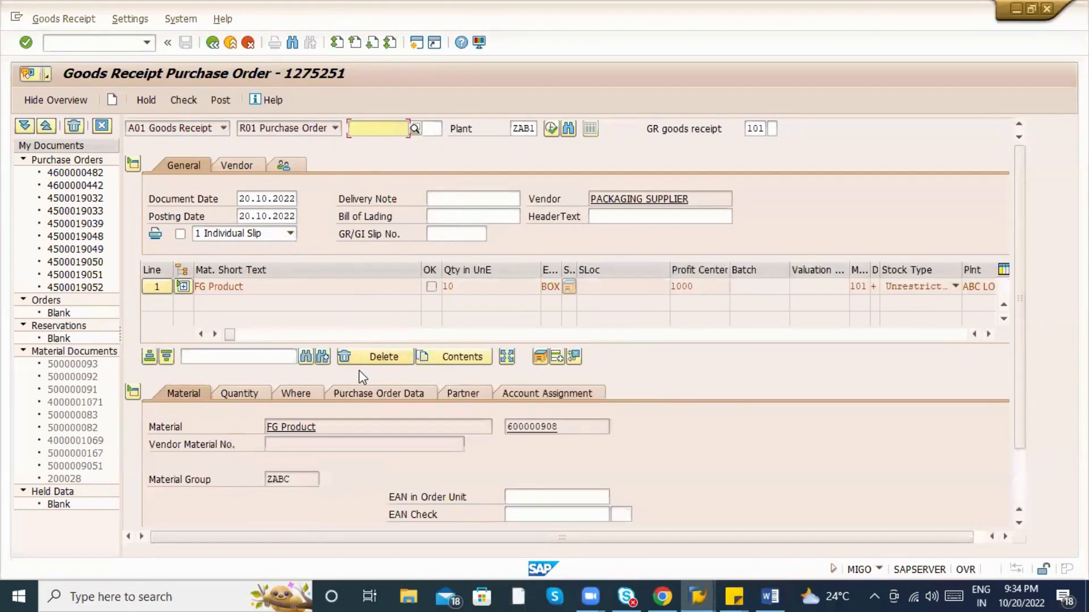
Mark the FG Product item OK with storage location ABC1, then check the goods receipt and try to post it.
left_click(1021, 462)
left_click(223, 513)
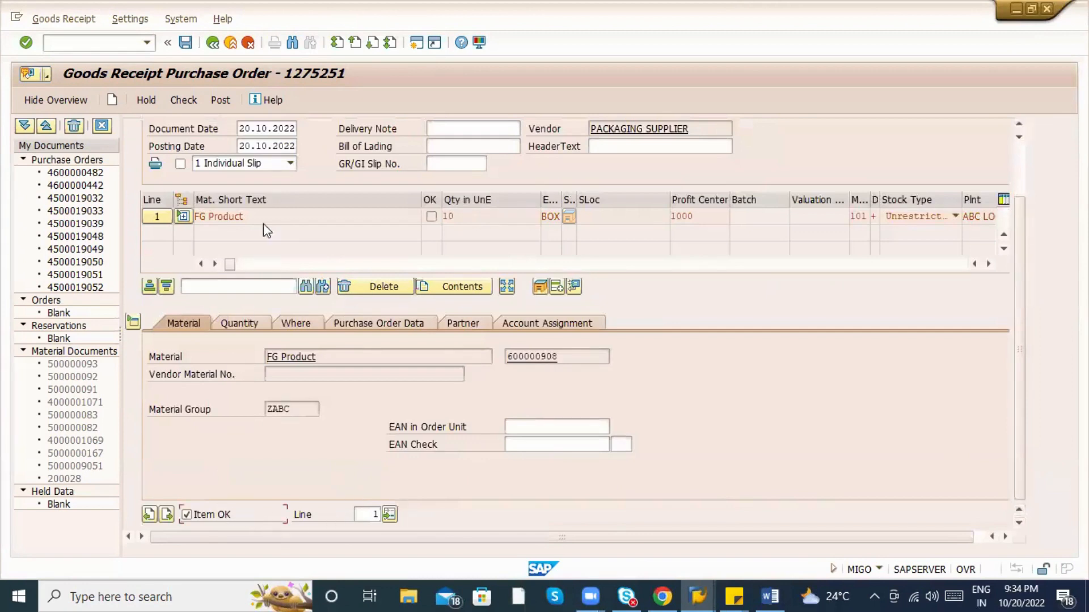
left_click(294, 330)
left_click(309, 409)
type("ABC1")
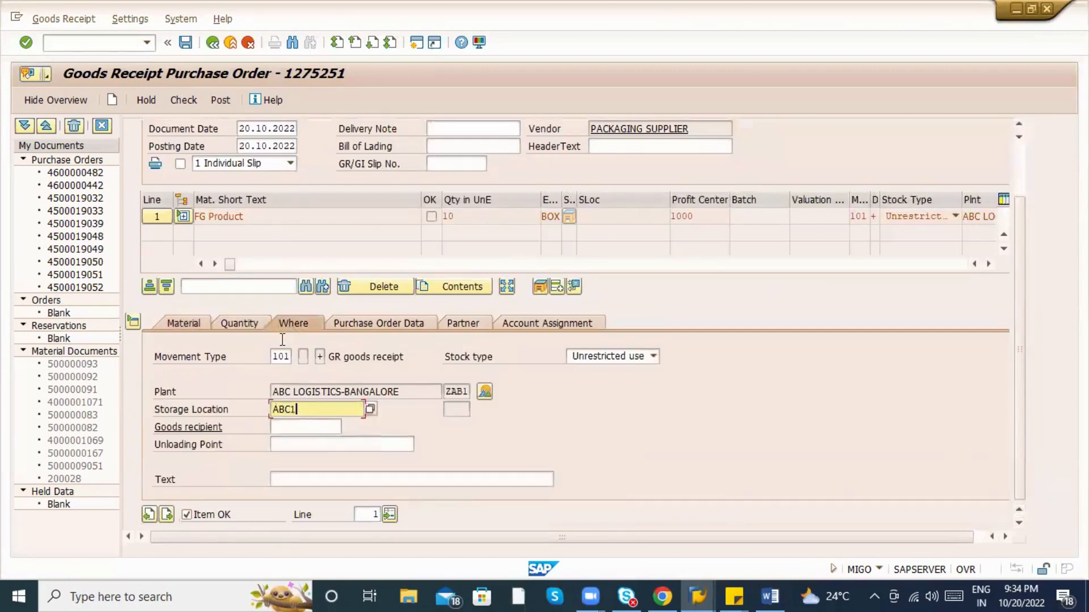
left_click(194, 105)
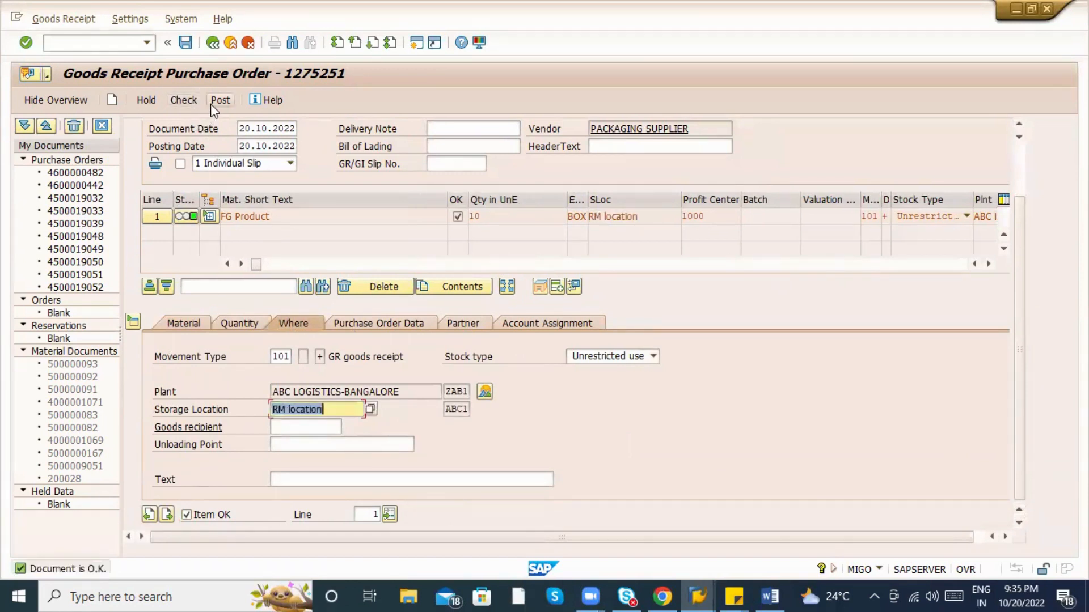
left_click(214, 103)
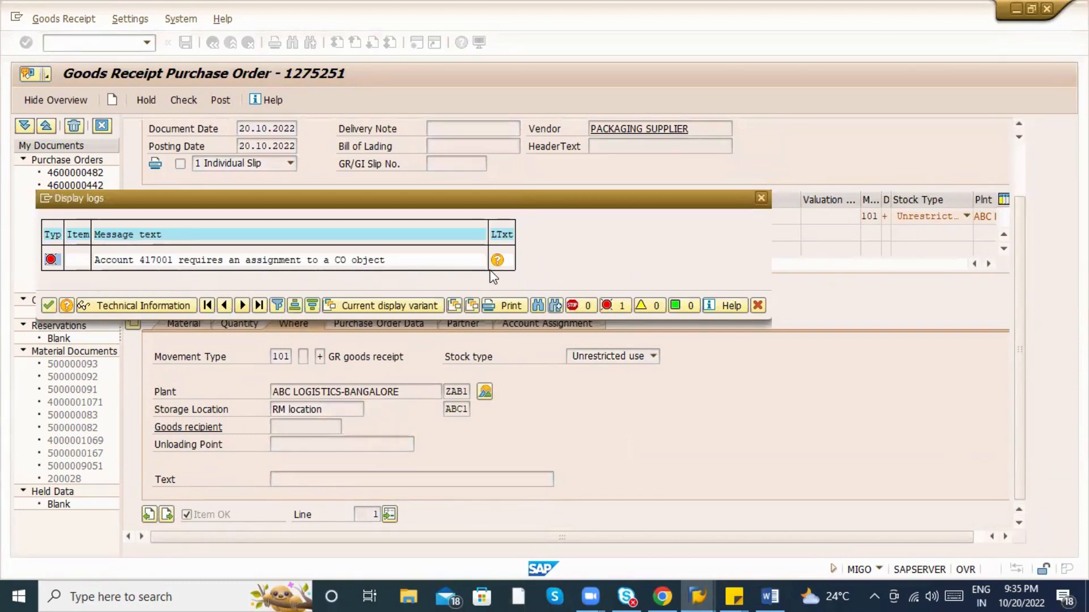
key("Escape")
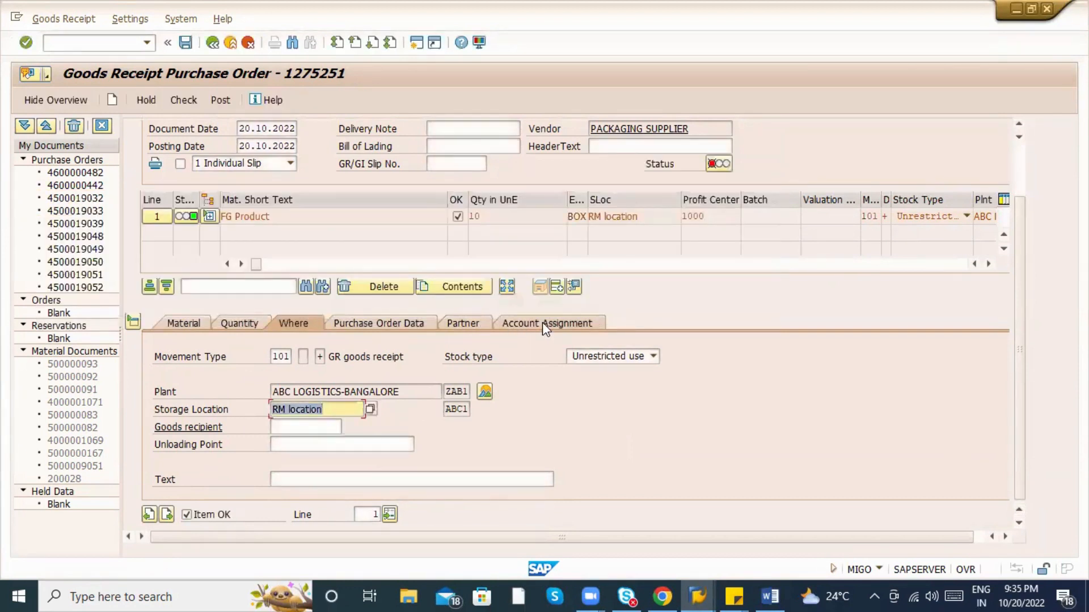
Expand the FG Product item's components and assign cost center KS01 to the BY Product component.
left_click(542, 322)
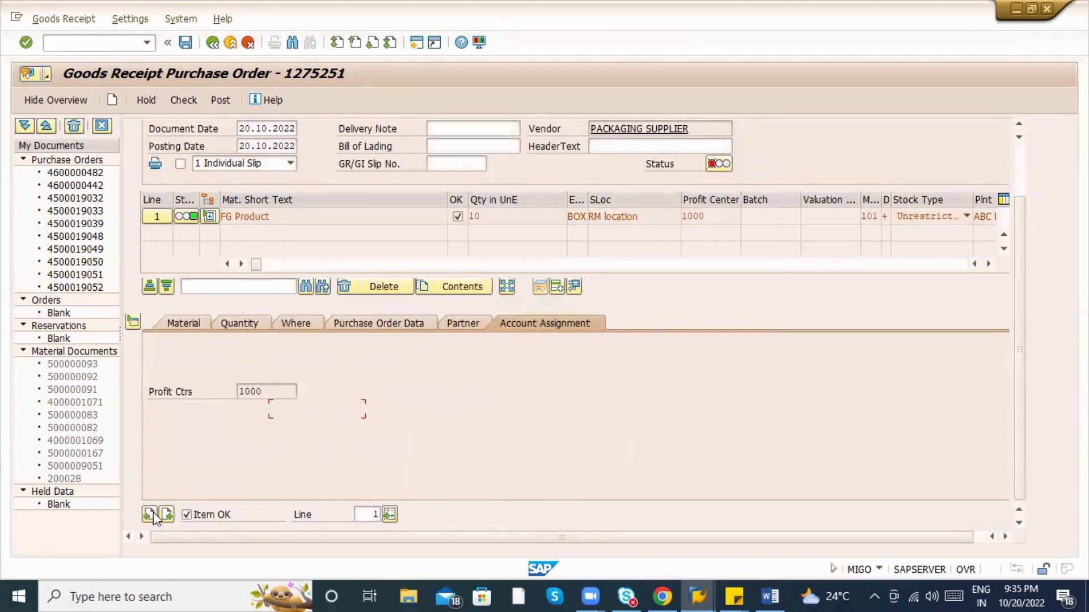
left_click(168, 514)
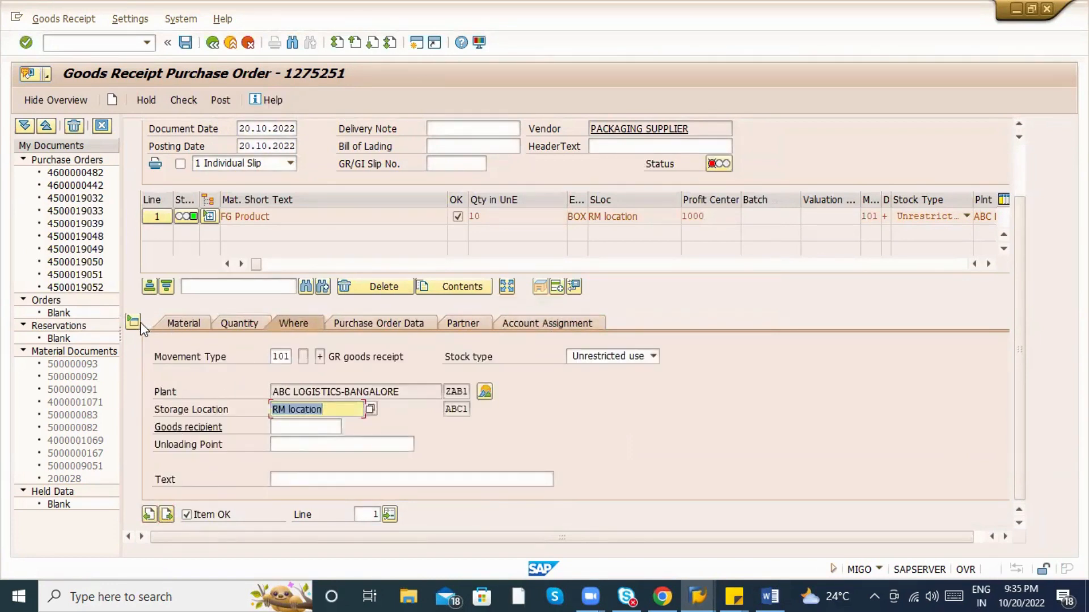
left_click(209, 218)
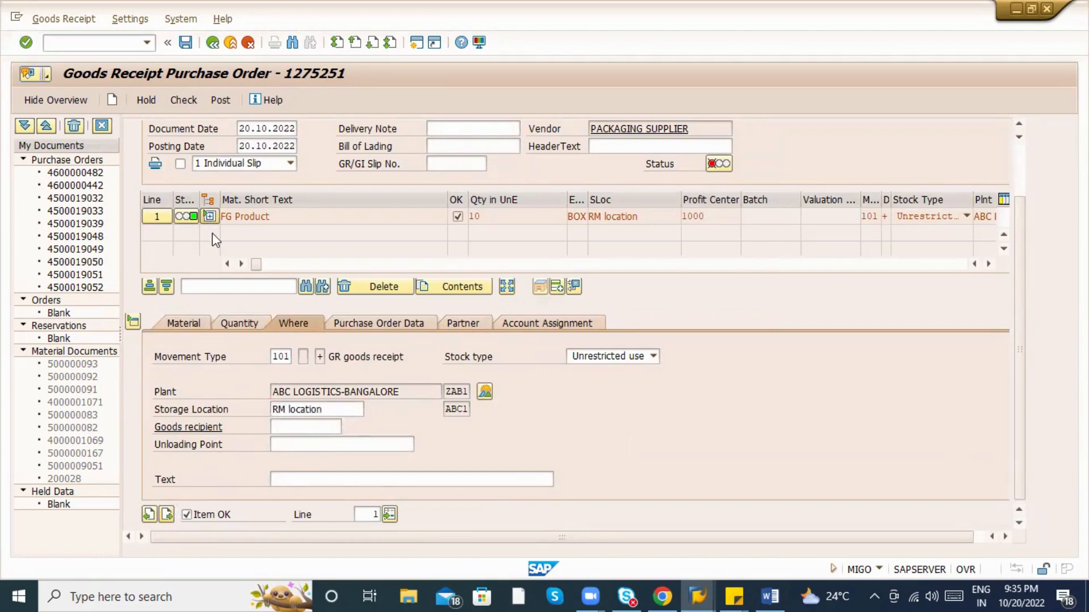
left_click(134, 323)
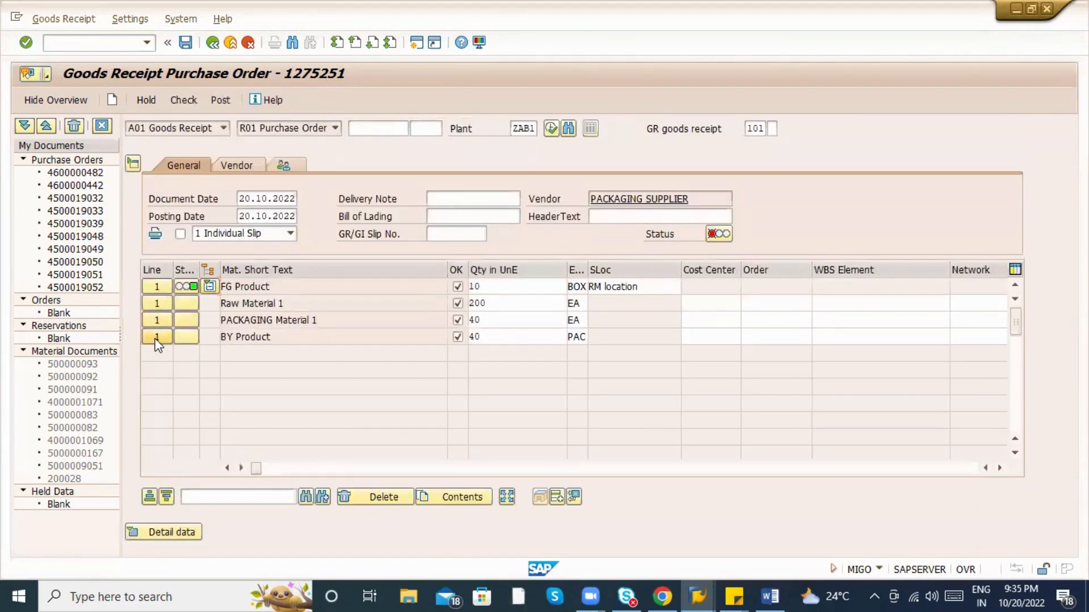
left_click(156, 337)
left_click(545, 393)
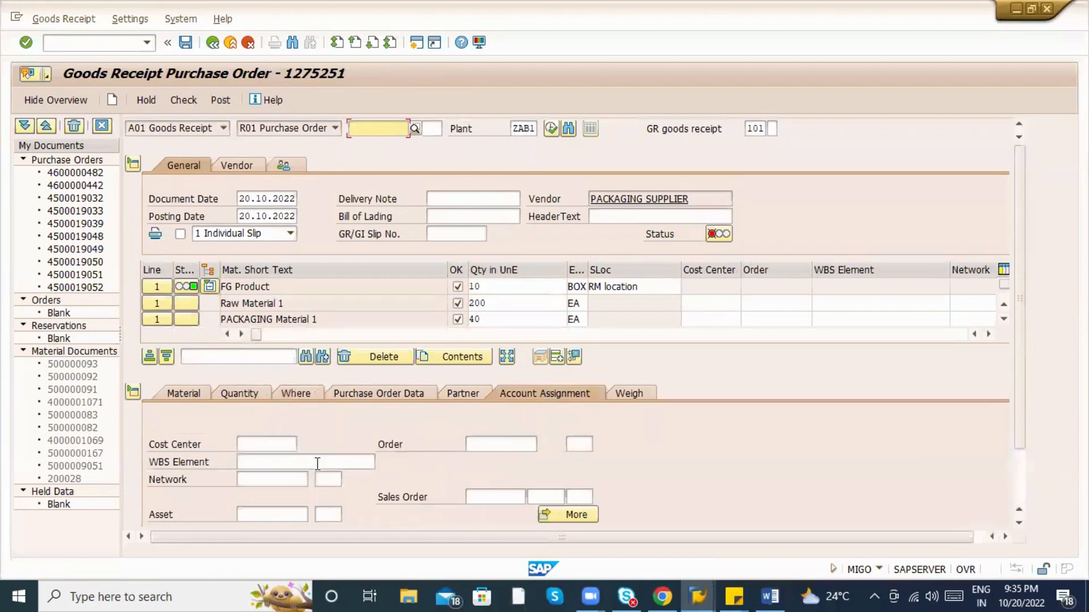
left_click(267, 444)
left_click(276, 460)
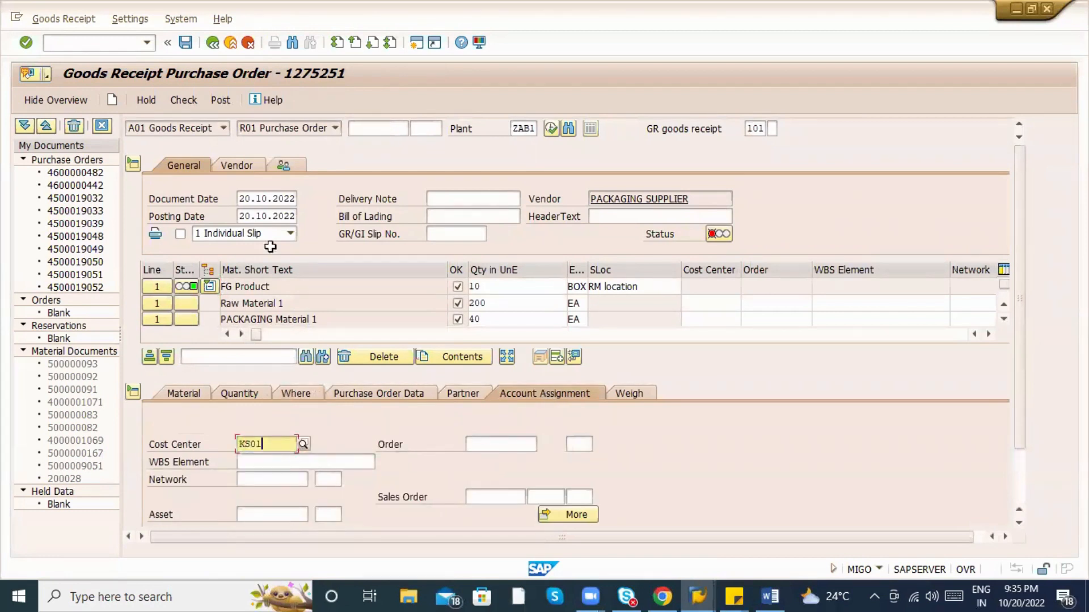
Check the goods receipt, try to post it again, and open the long text of the account 417001 error.
left_click(190, 101)
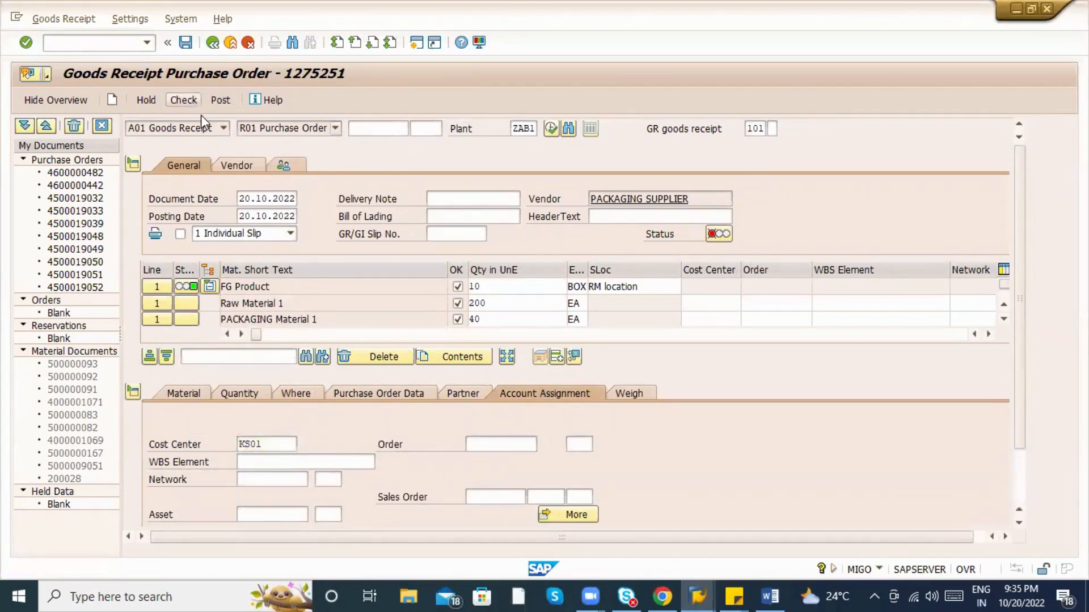
left_click(221, 100)
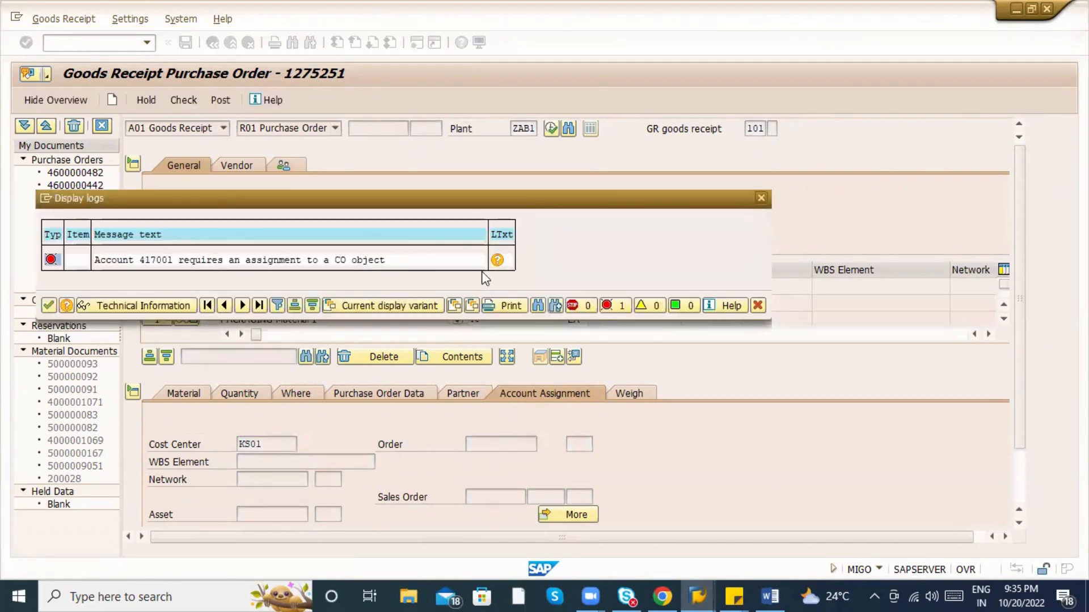
left_click(497, 262)
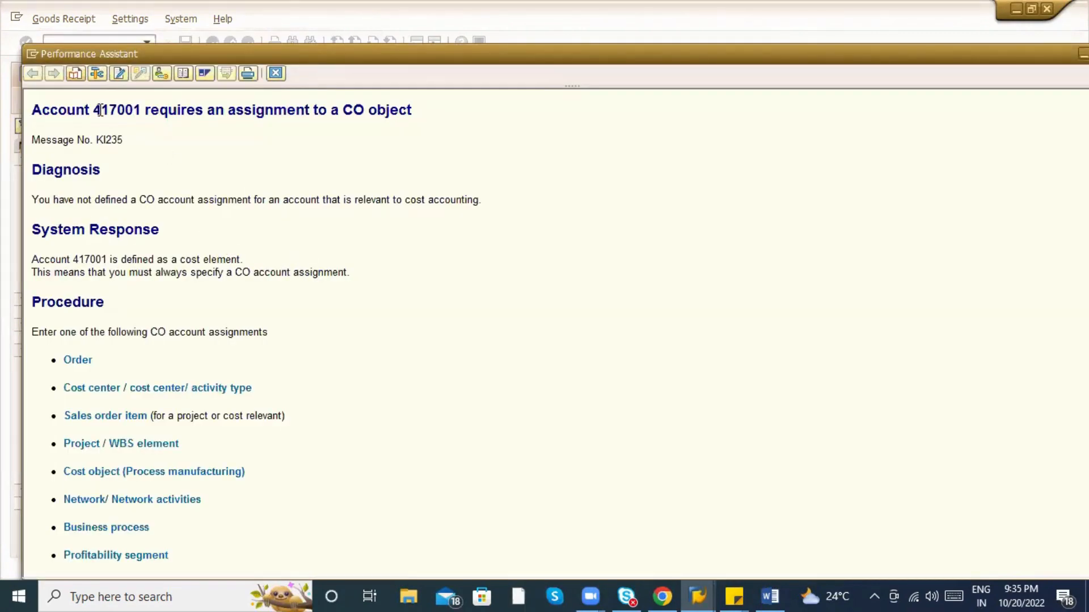
Copy the account number from the error text and open G/L account maintenance (FS00) in the field selection comparison session.
double_click(110, 112)
key("alt+Tab")
key("alt+Tab")
key("alt+Tab")
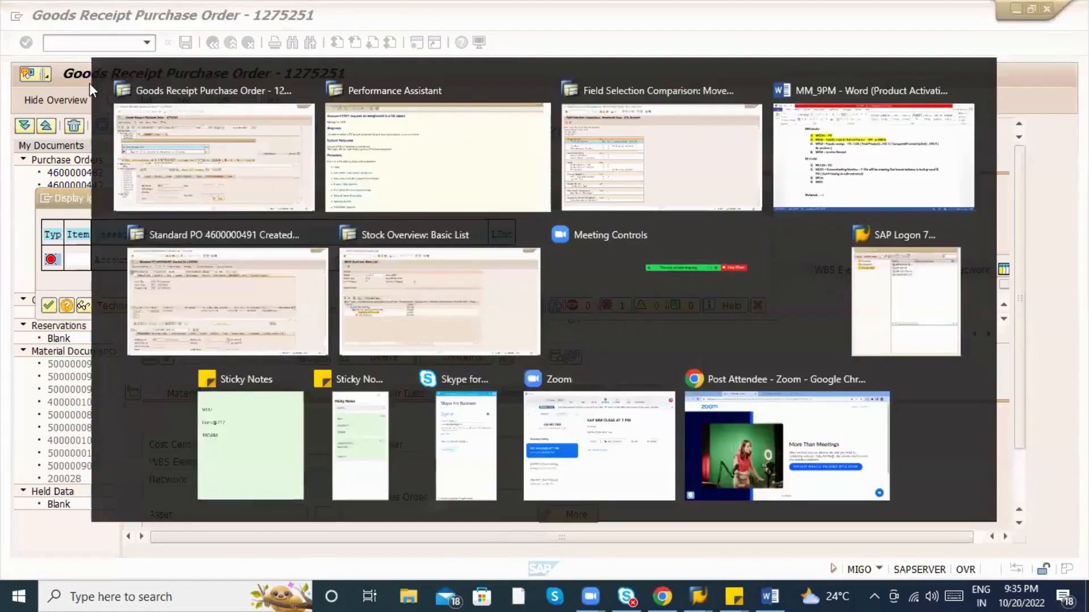
type("/nm")
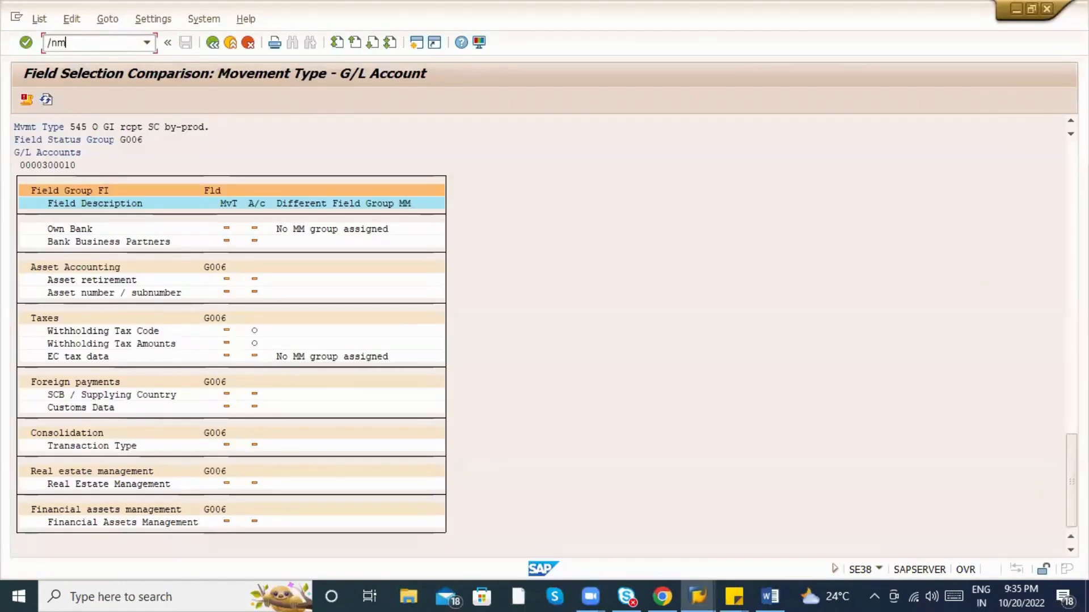
type("fs00")
key("Return")
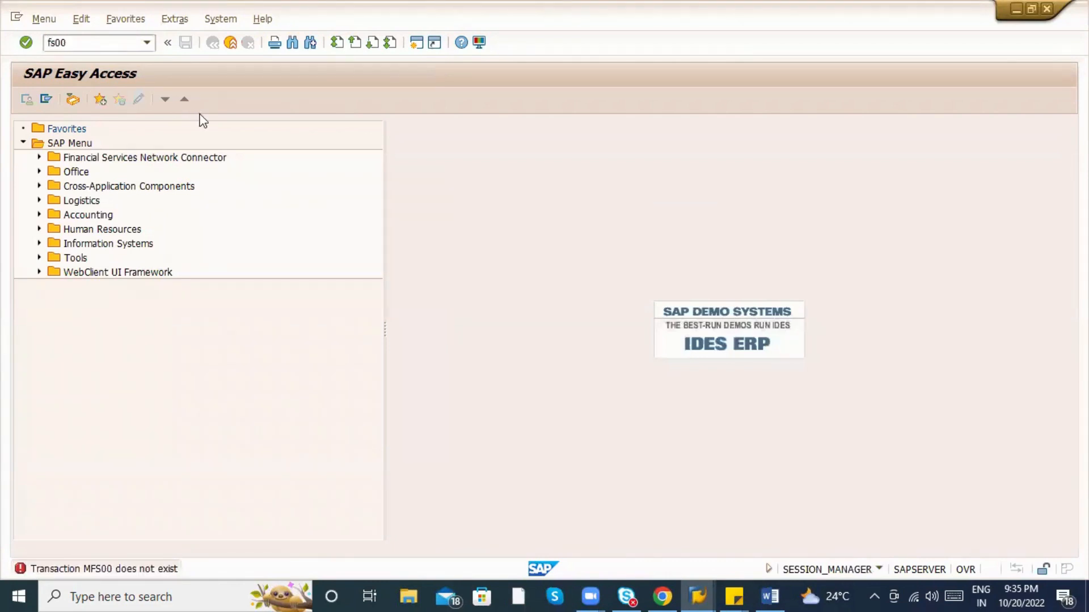
key("Return")
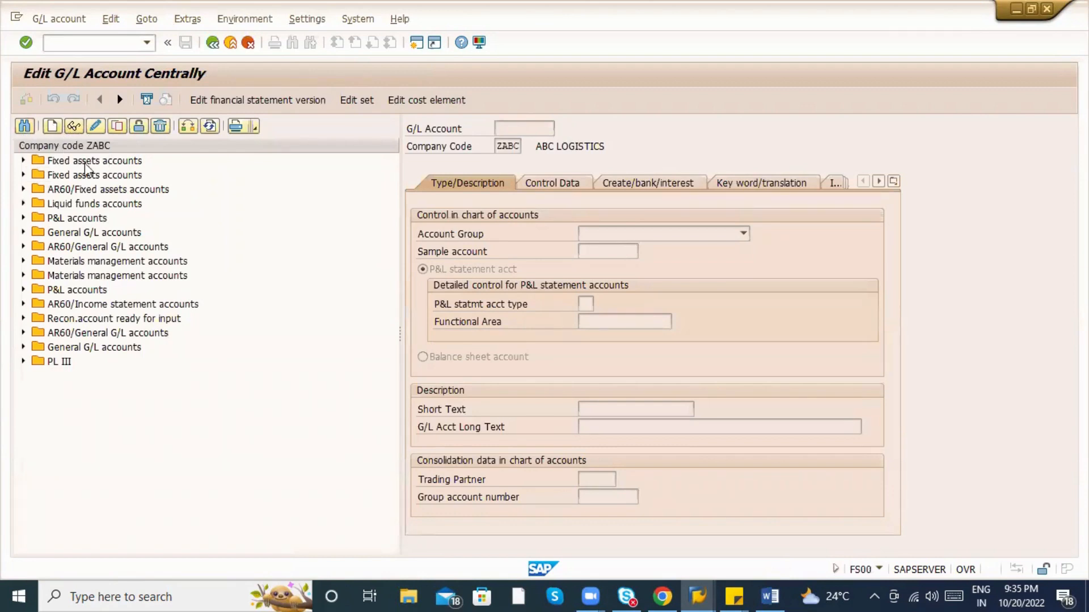
Search the company code ZABC account list for G/L account 417001.
key("ctrl+f")
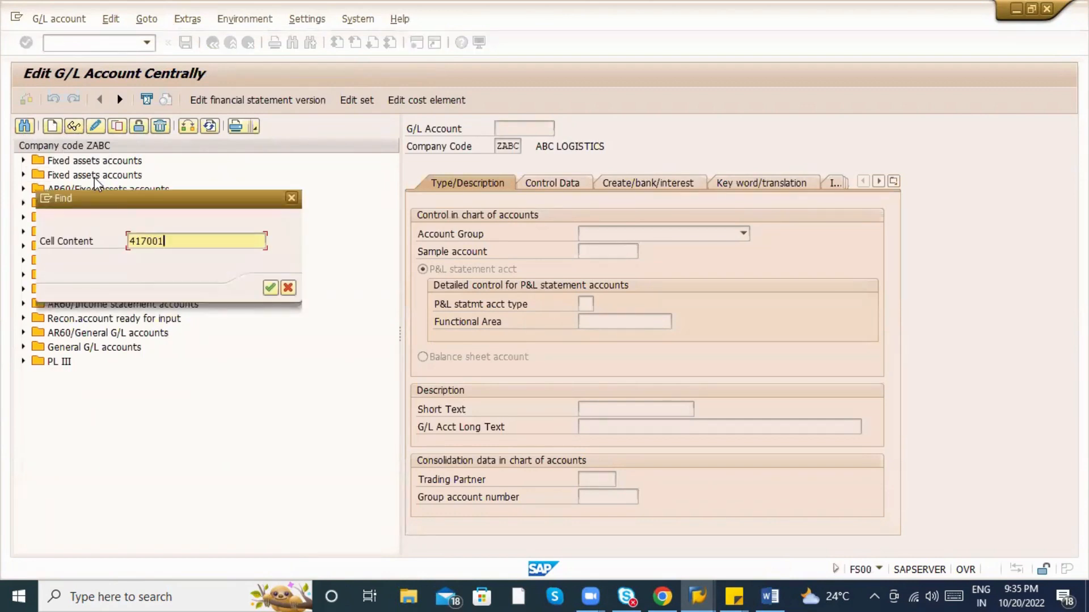
key("Return")
key("Escape")
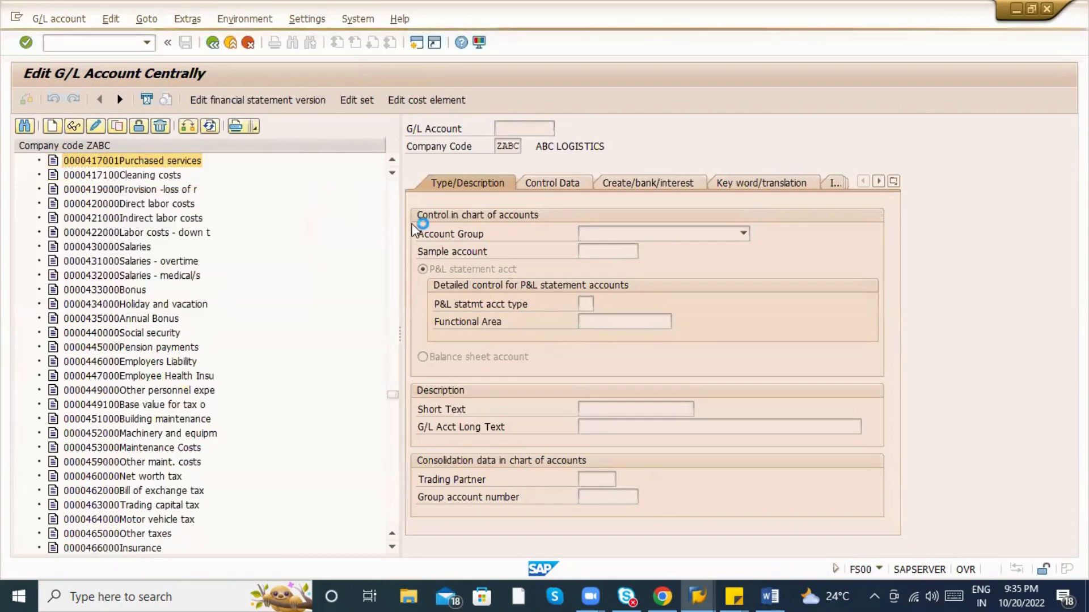
Compare with the goods receipt error log and open G/L account 417001 for changes in company code ZABC.
key("alt+Tab")
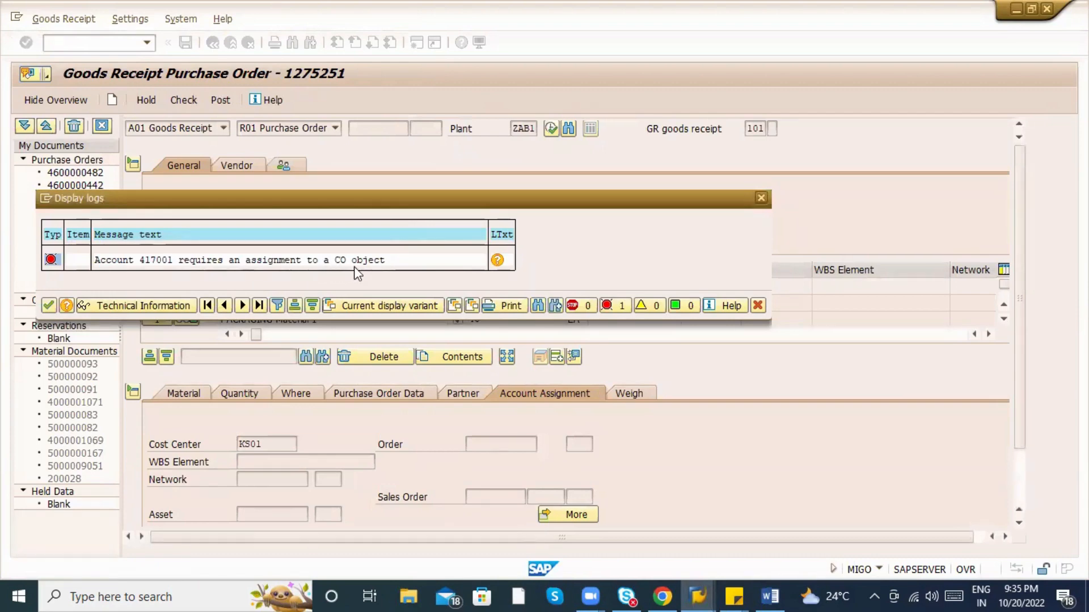
key("alt+Tab")
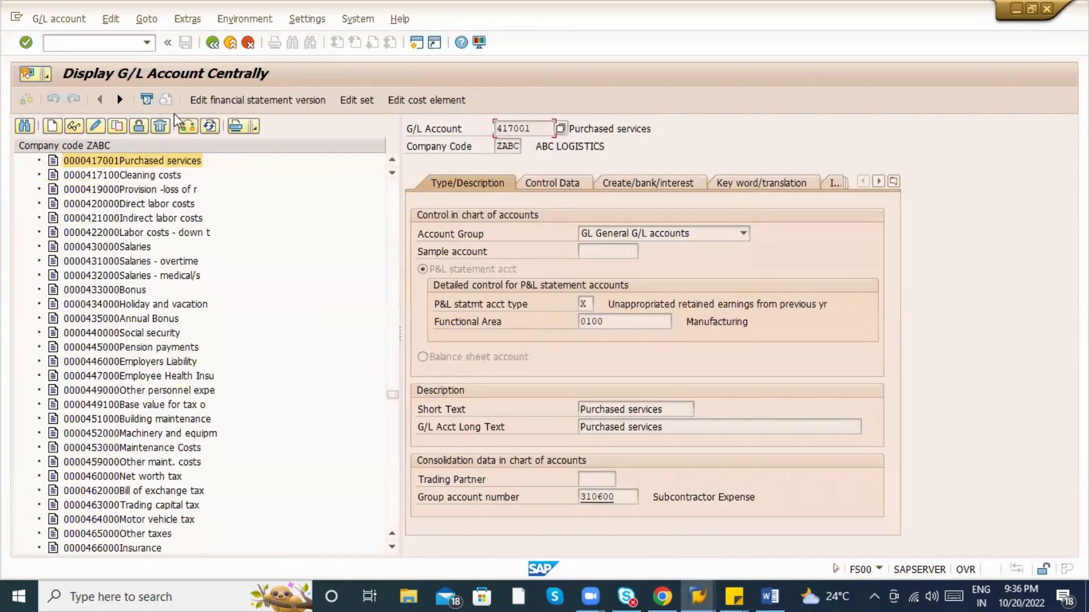
left_click(96, 125)
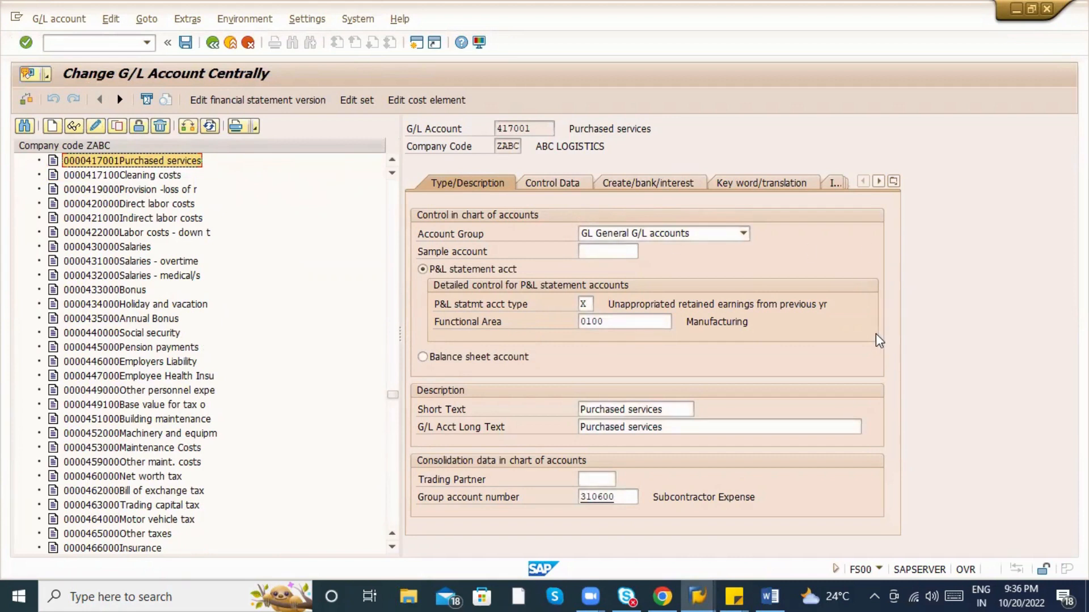
Examine account 417001's control data, document creation, bank and interest settings, translations, chart of accounts information and type/description.
left_click(550, 185)
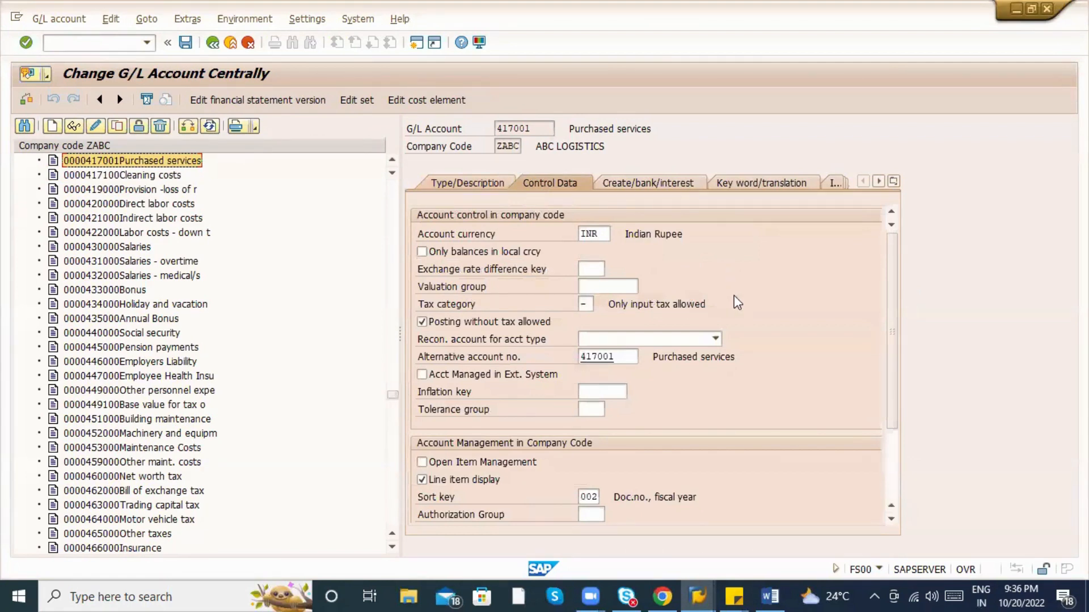
left_click(632, 185)
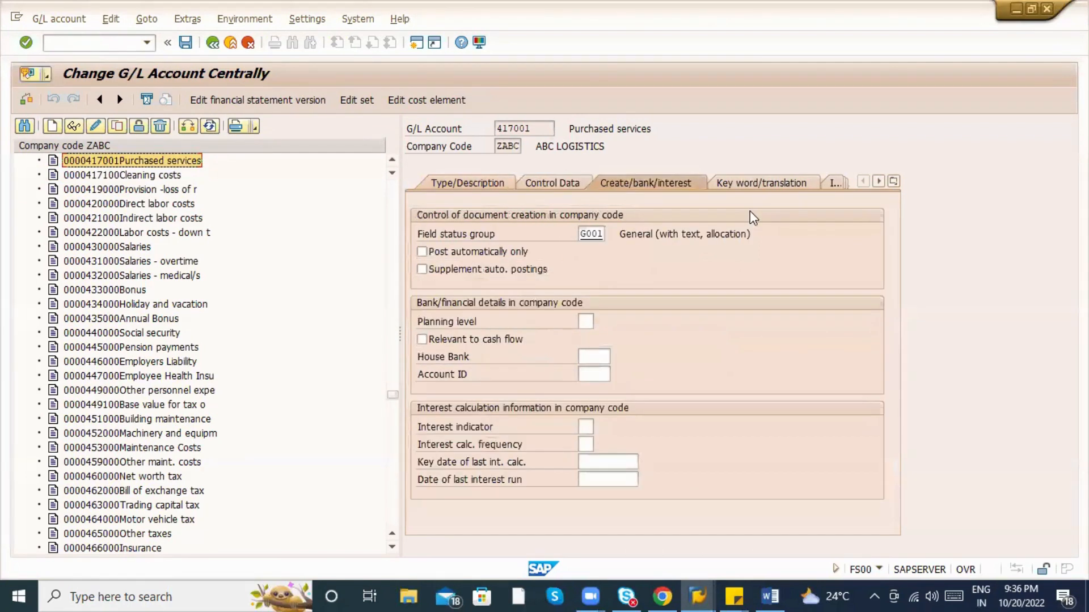
left_click(745, 187)
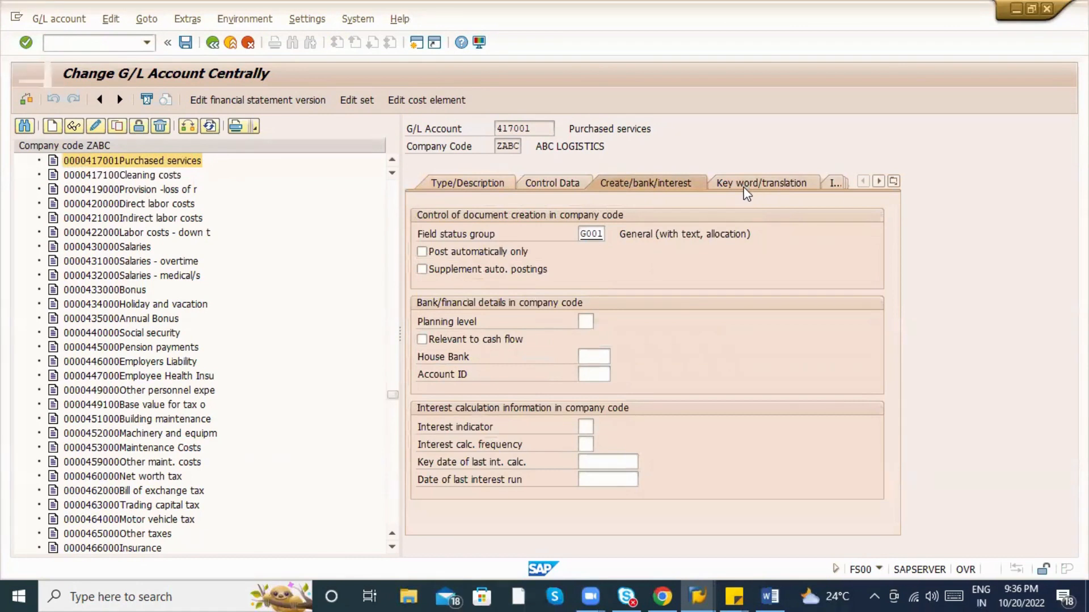
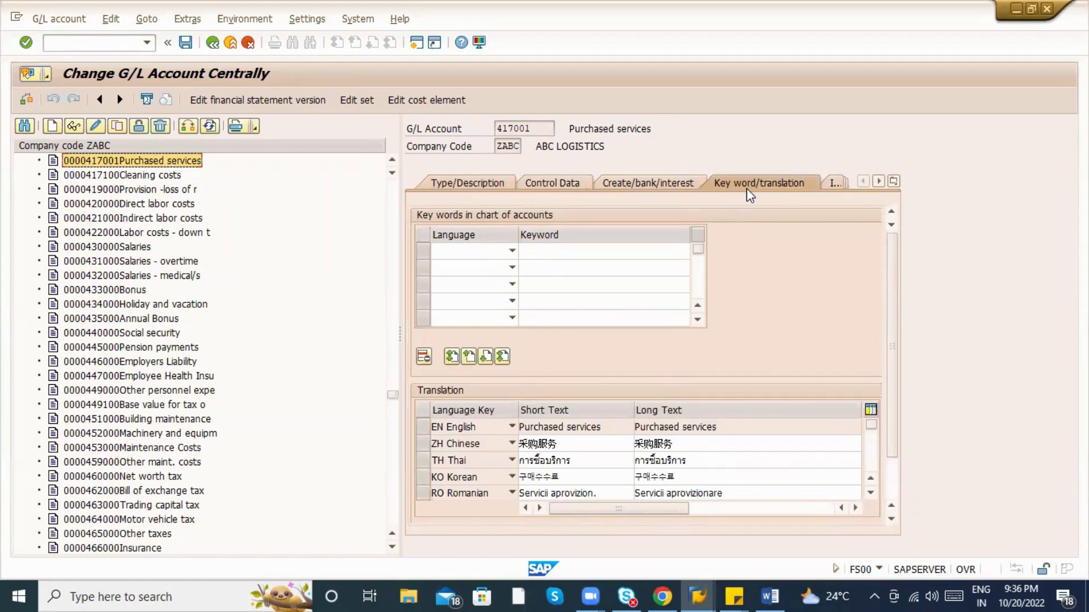
left_click(832, 183)
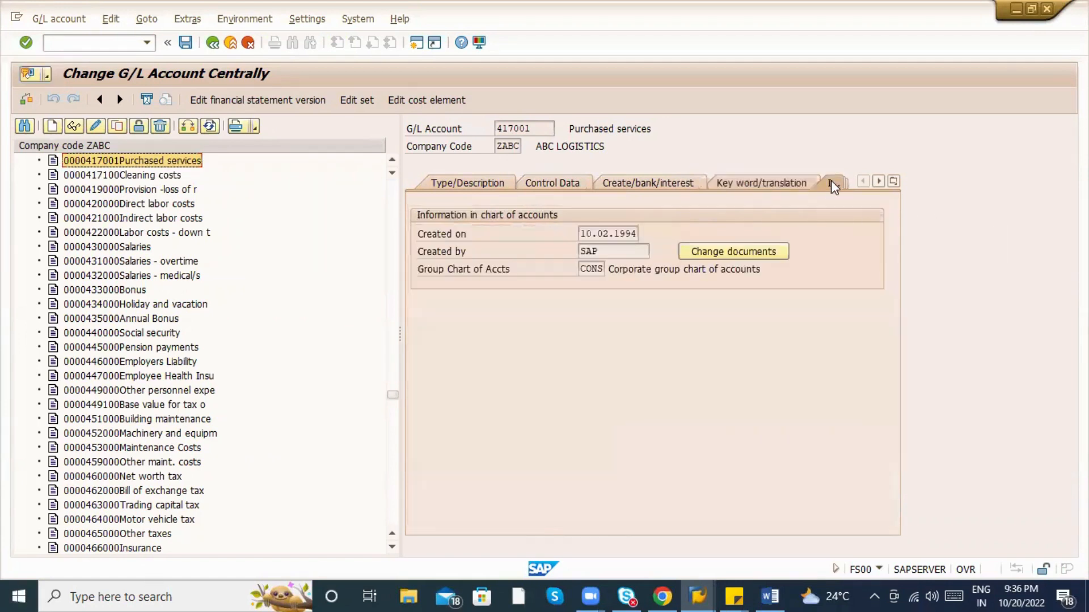
left_click(781, 184)
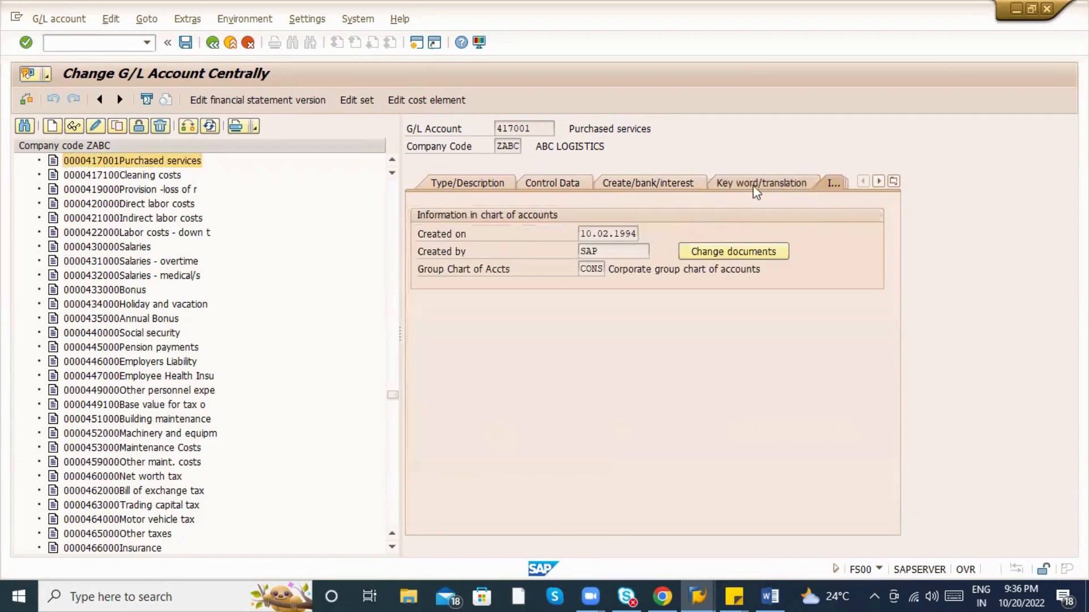
left_click(686, 185)
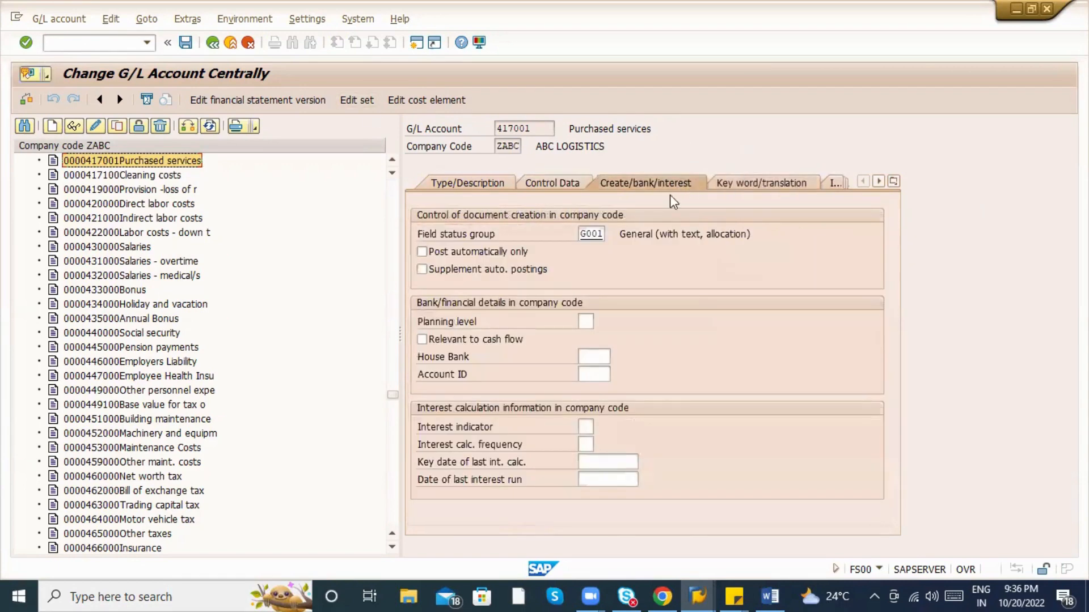
left_click(558, 185)
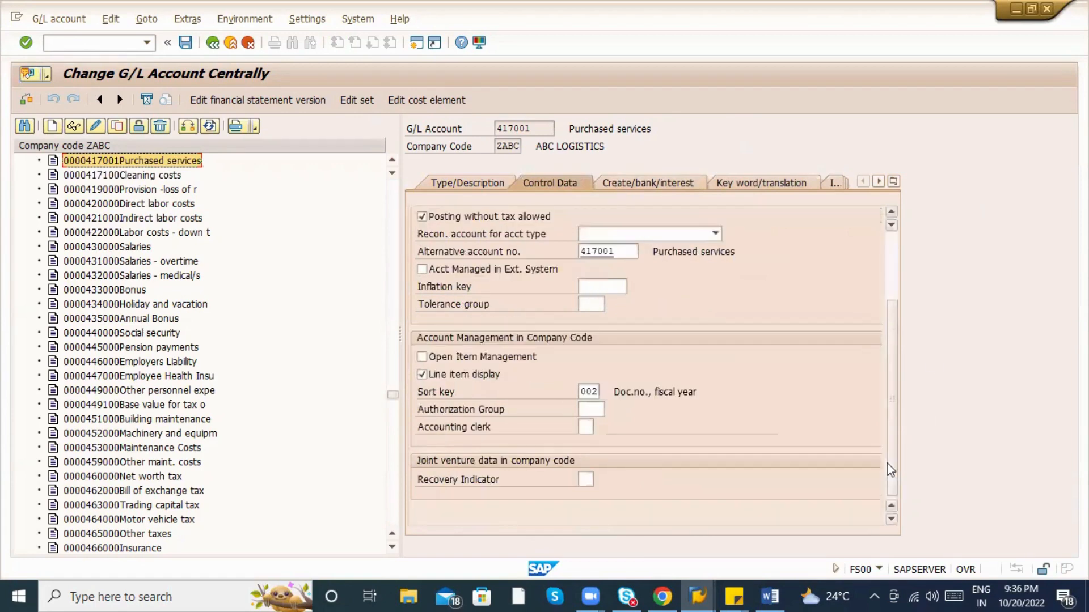
scroll(884, 459, "down", 3)
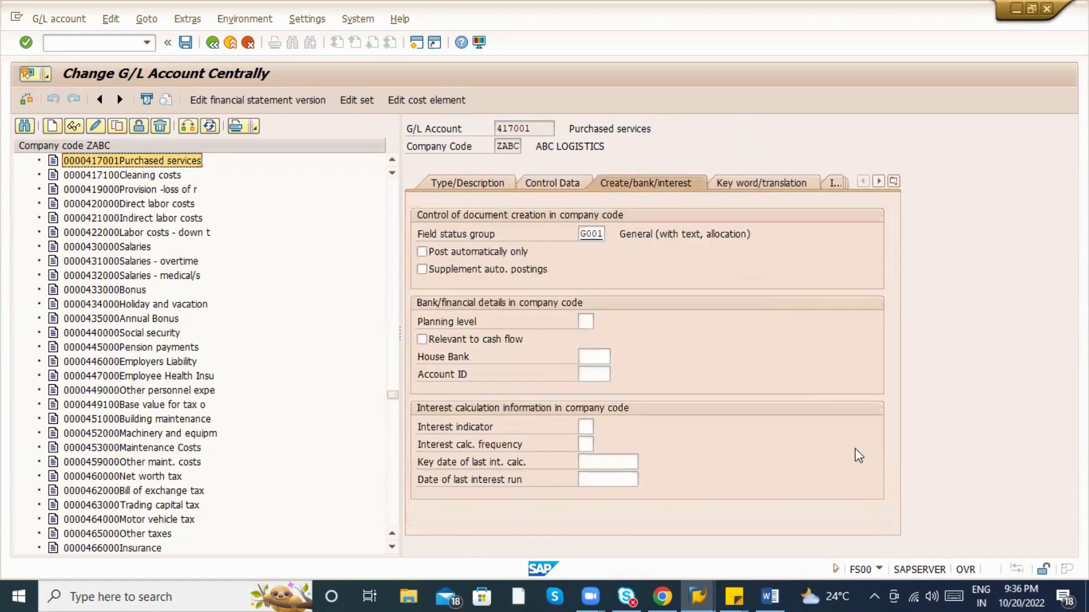
left_click(480, 184)
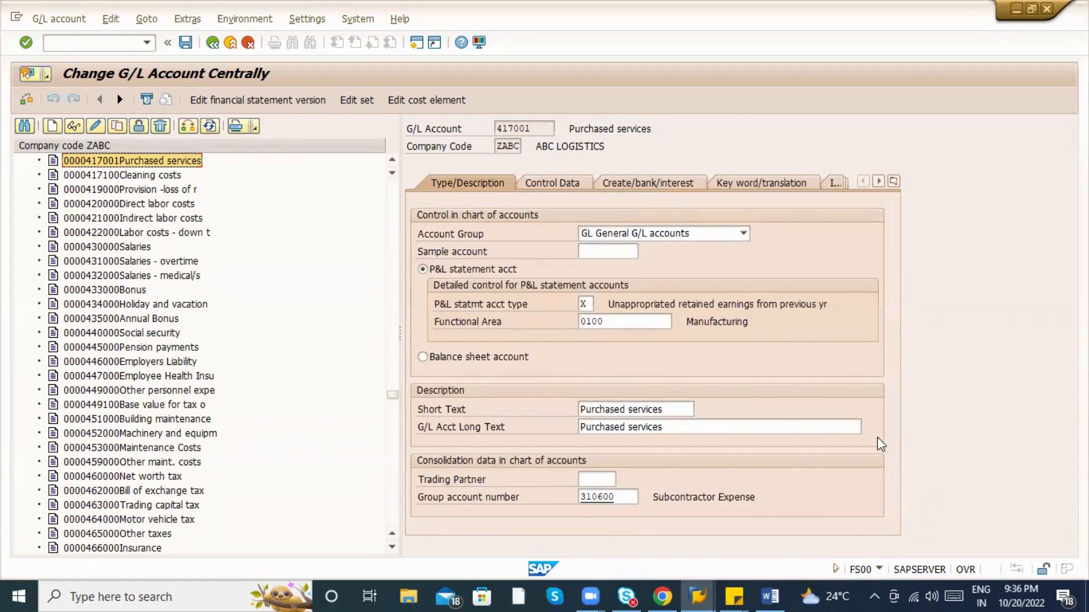
Return to the goods receipt, read the long text of the account 417001 error and close the error log.
key("alt+Tab")
key("alt+Tab")
key("alt+Tab")
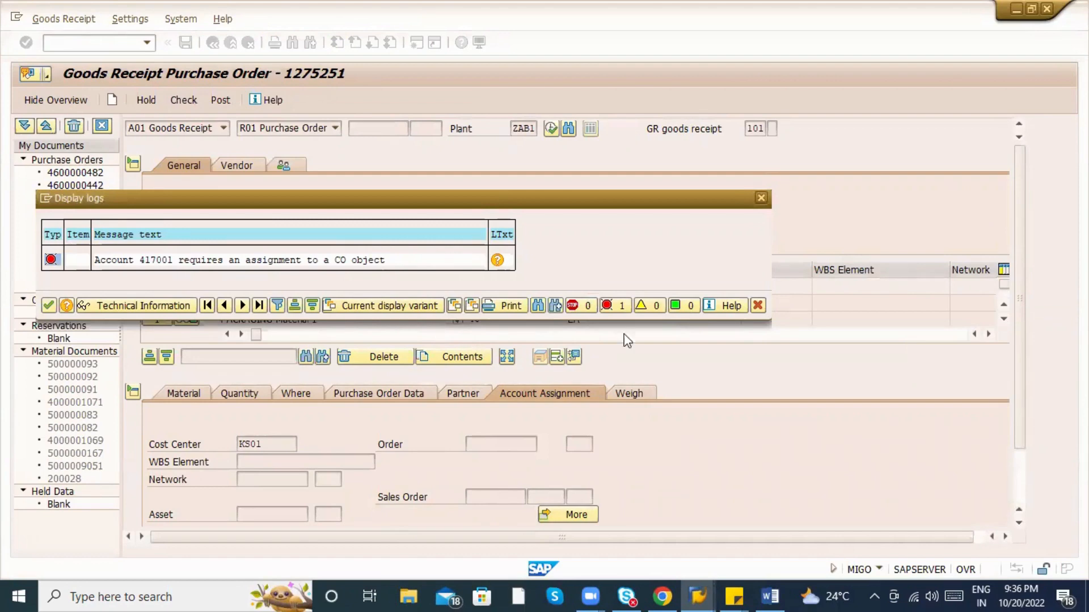
left_click(499, 262)
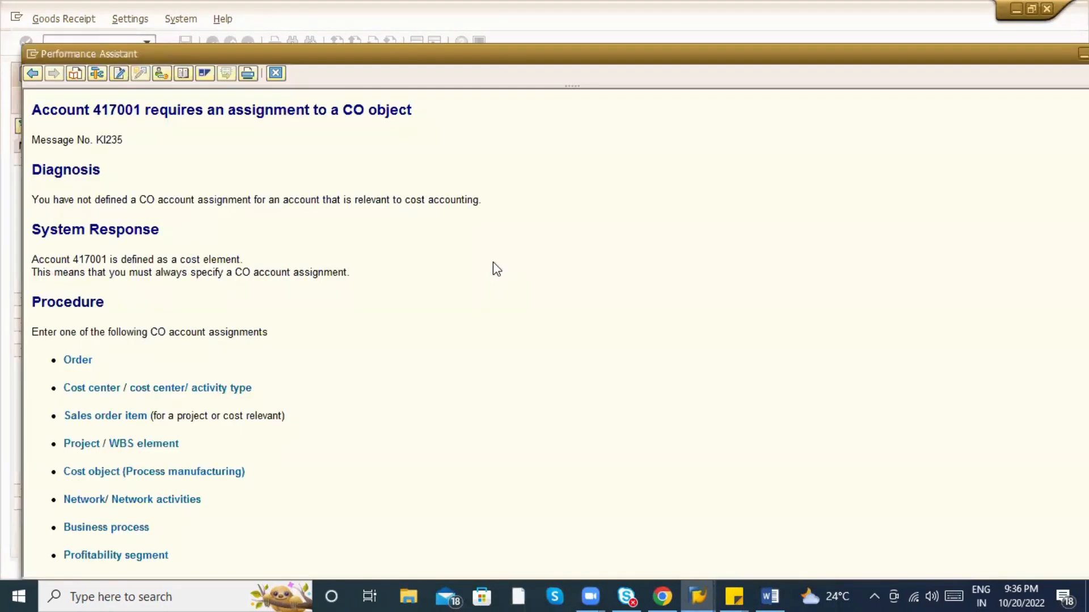
scroll(544, 318, "down", 2)
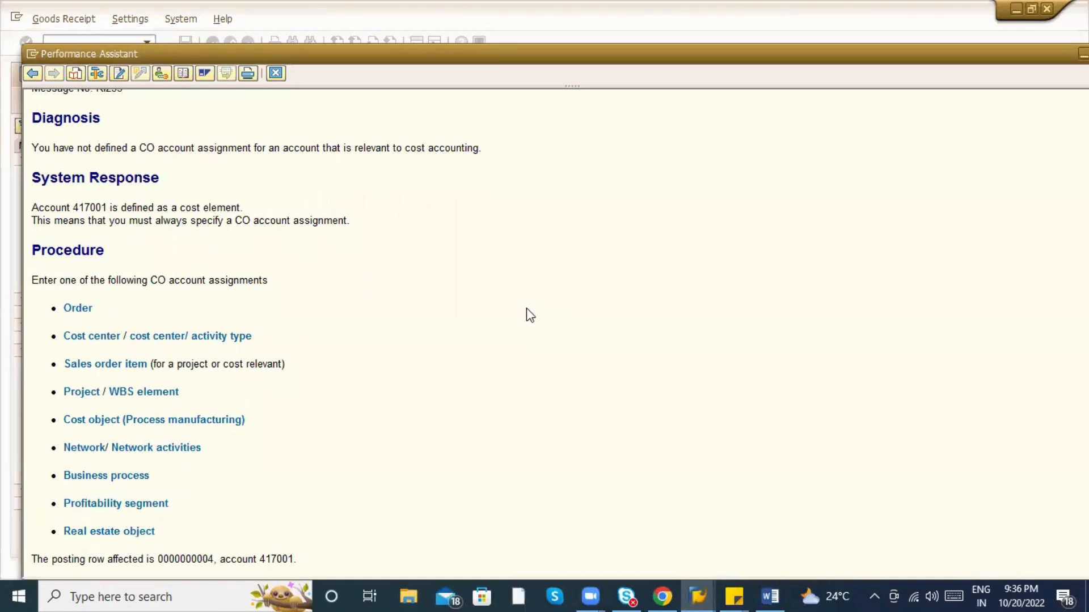
key("Escape")
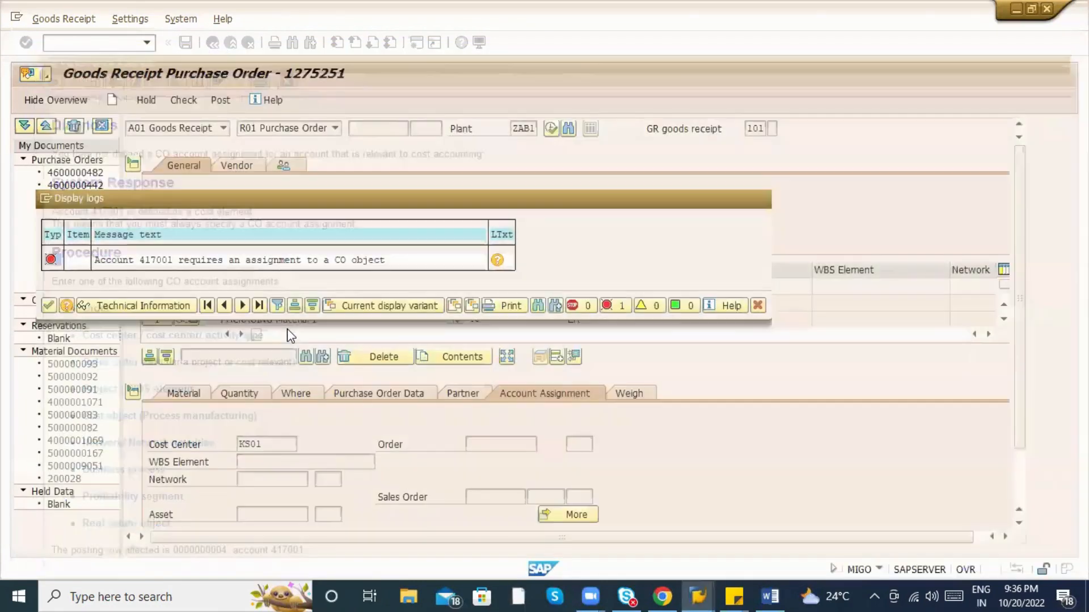
key("Escape")
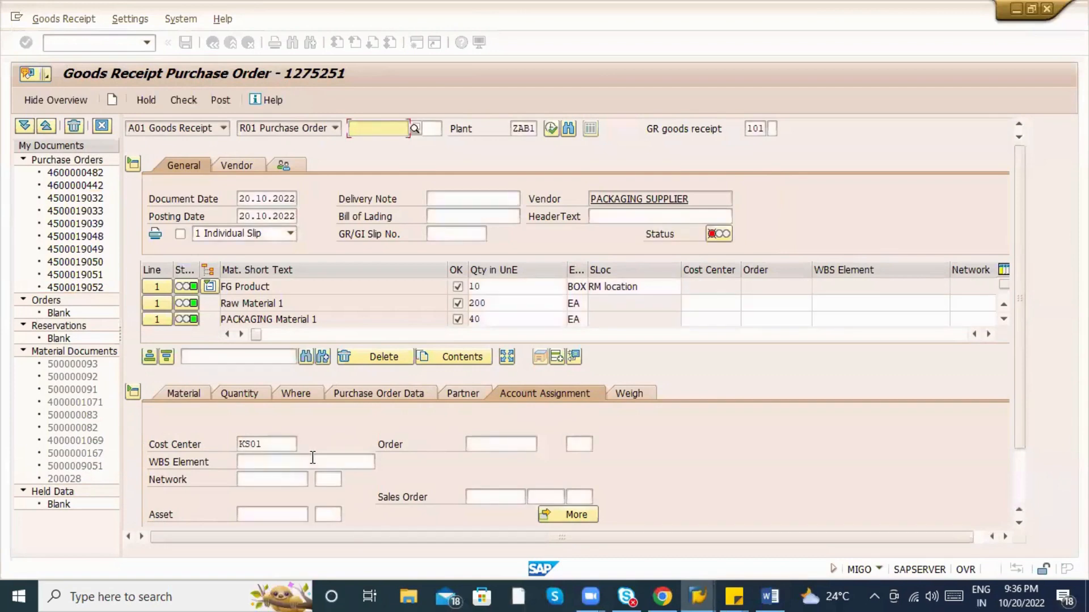
Check the goods receipt and try to post it again, reviewing the long text of the CO object error.
left_click(313, 460)
scroll(467, 515, "down", 1)
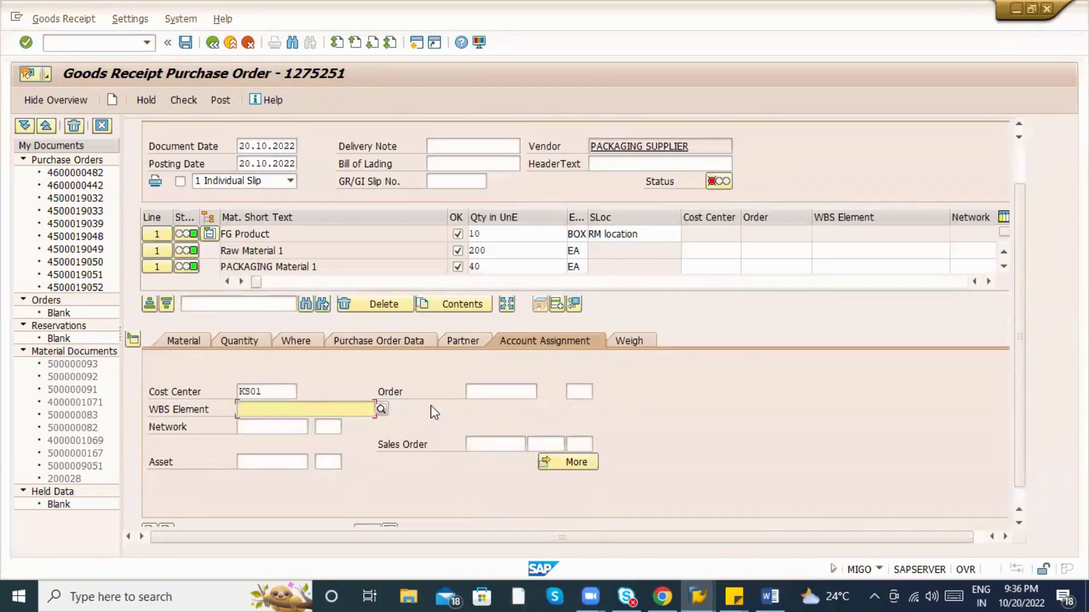
left_click(198, 105)
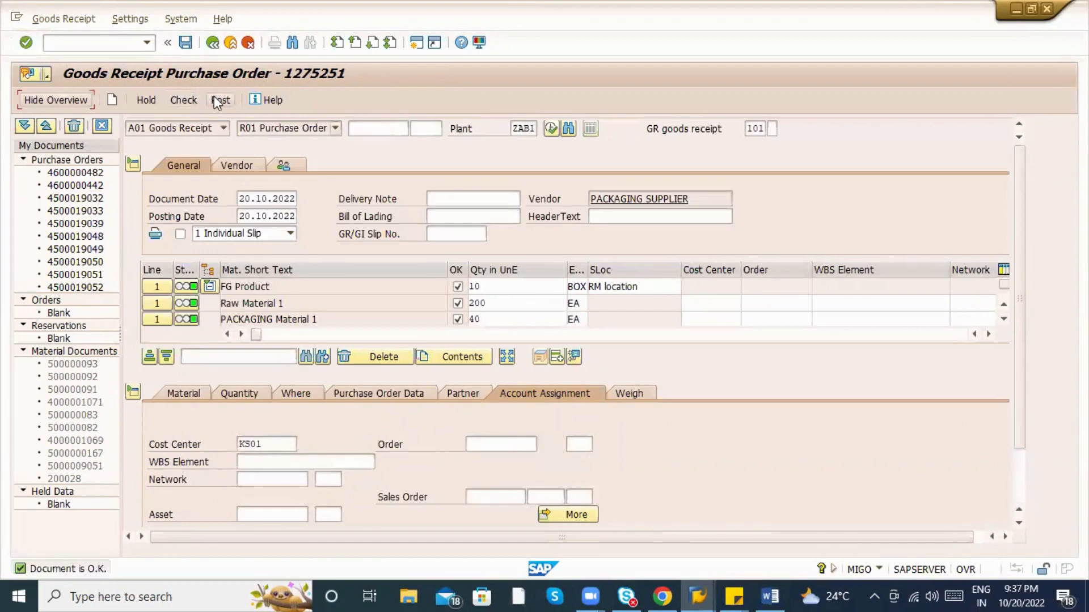
left_click(220, 100)
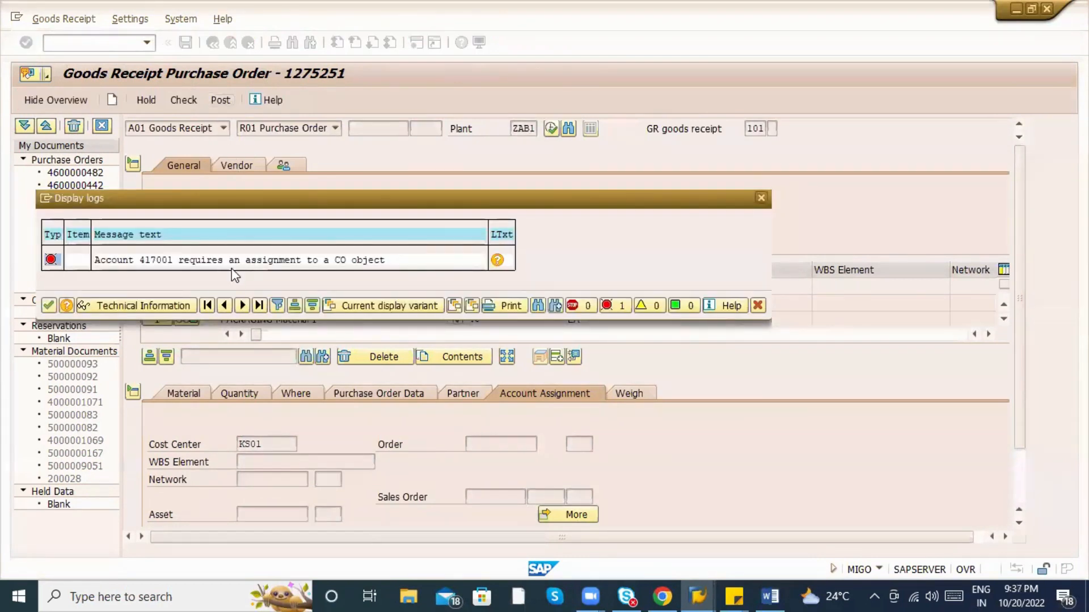
left_click(498, 261)
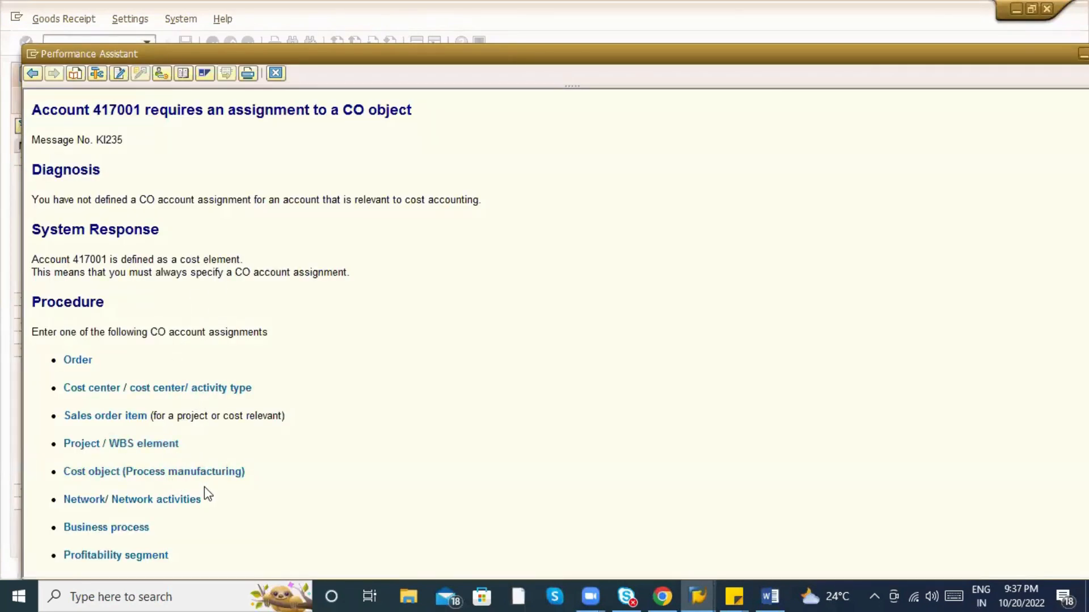
key("Escape")
key("Escape")
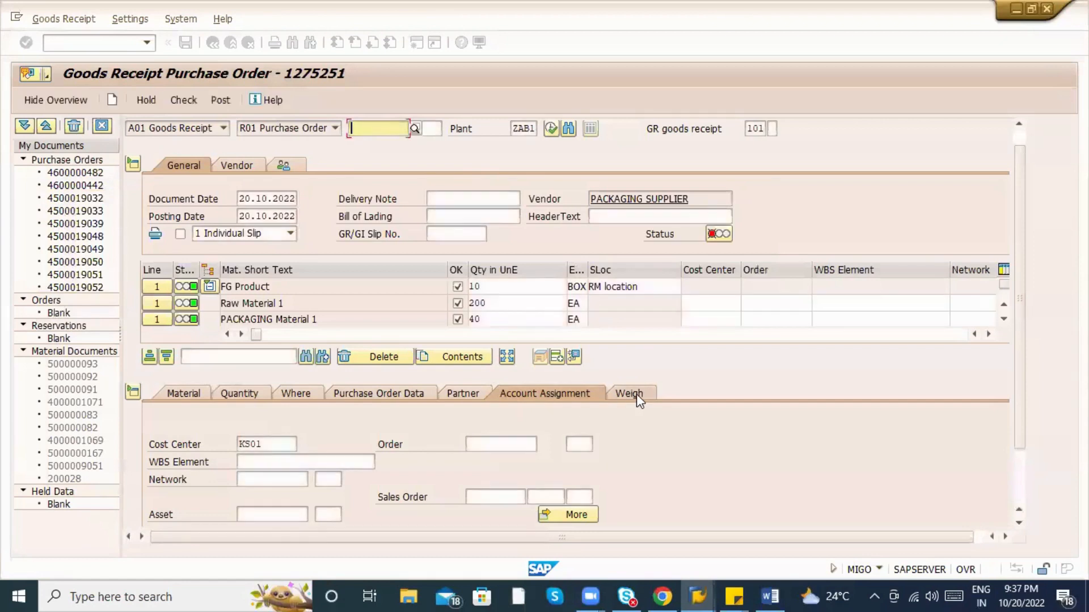
Inspect the BY Product component's account assignment and its additional coding block fields.
left_click(636, 393)
left_click(568, 392)
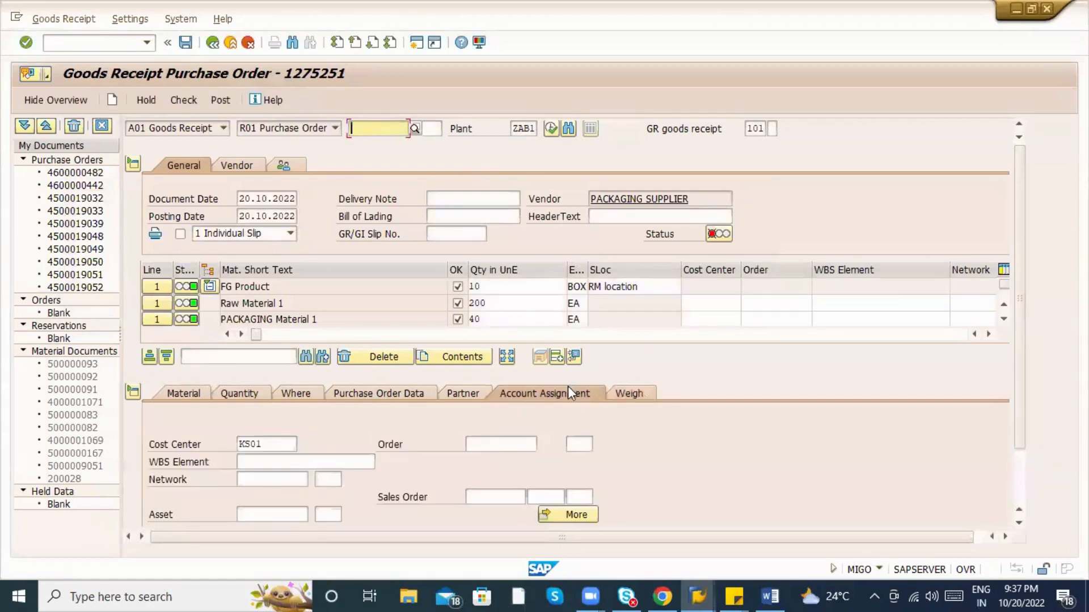
left_click(258, 444)
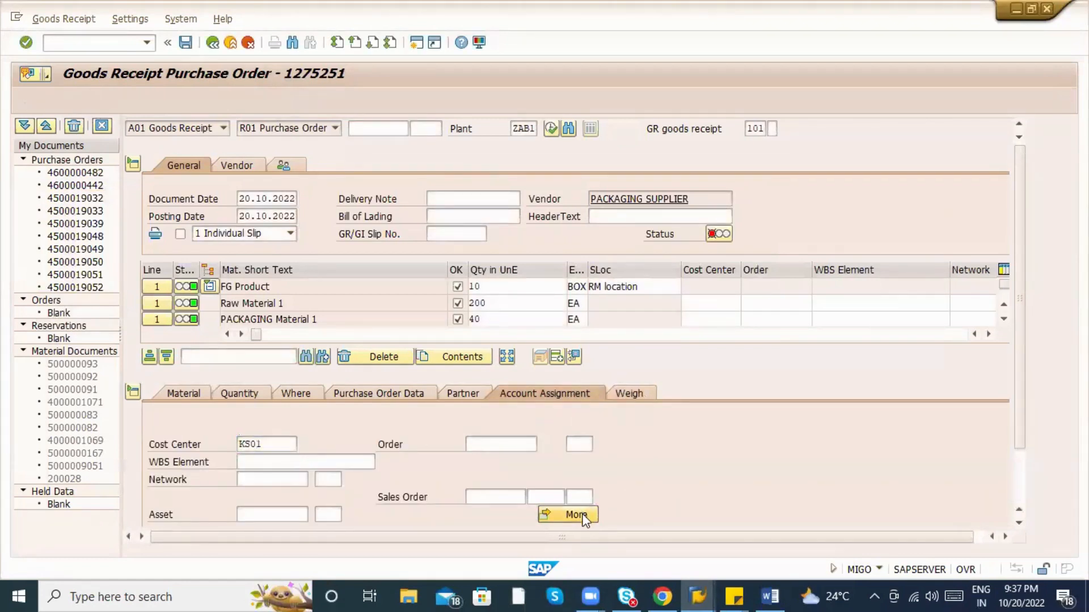
left_click(577, 514)
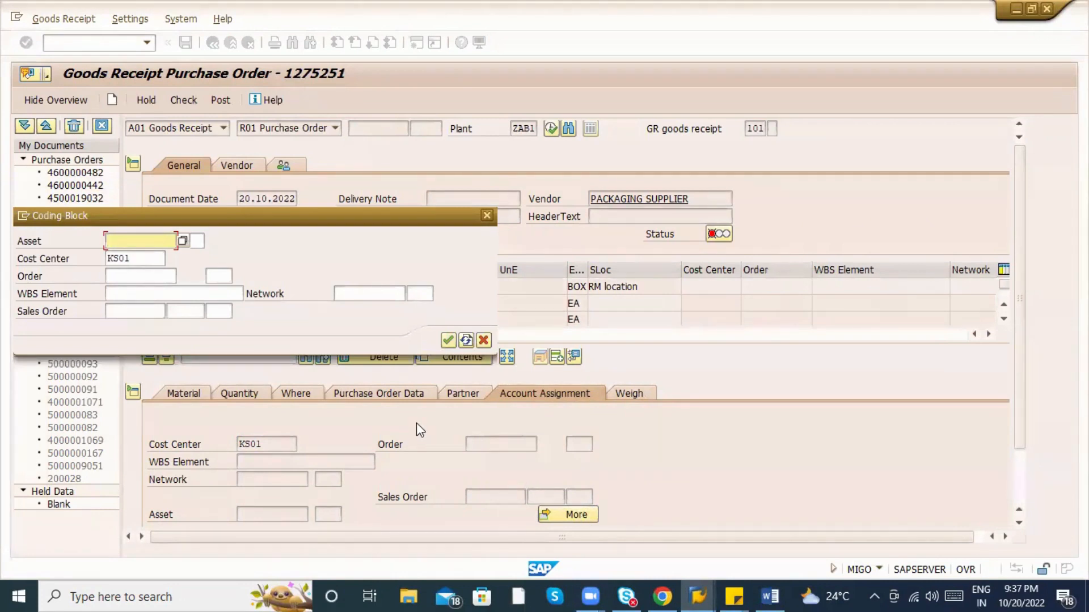
left_click(448, 340)
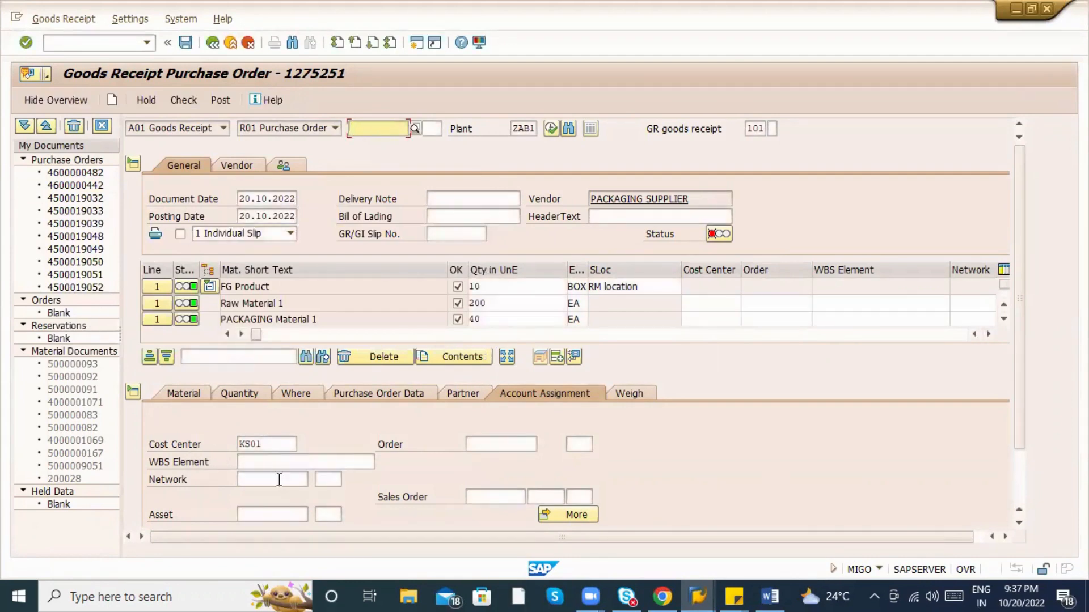
Try to post the goods receipt with the BY Product component's OK flag cleared, then set the flag again and check the document.
scroll(279, 480, "down", 2)
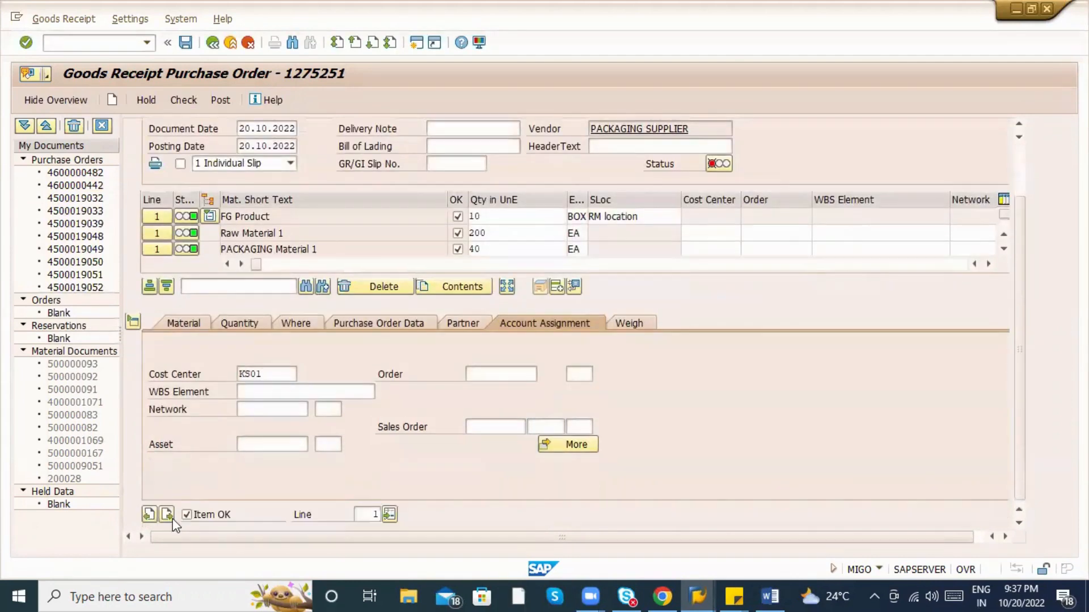
left_click(134, 320)
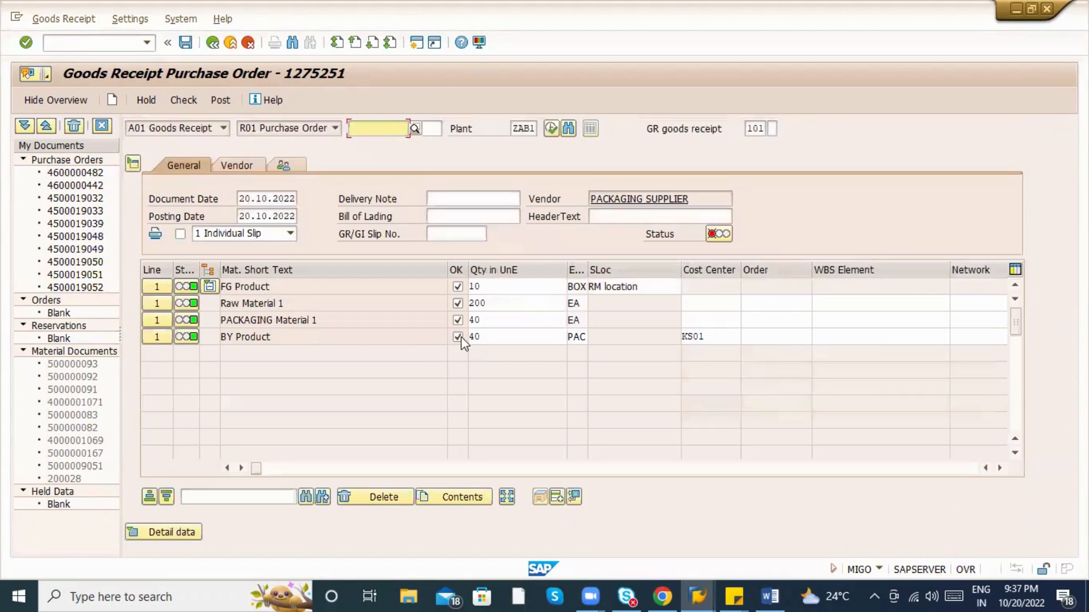
left_click(460, 338)
left_click(188, 100)
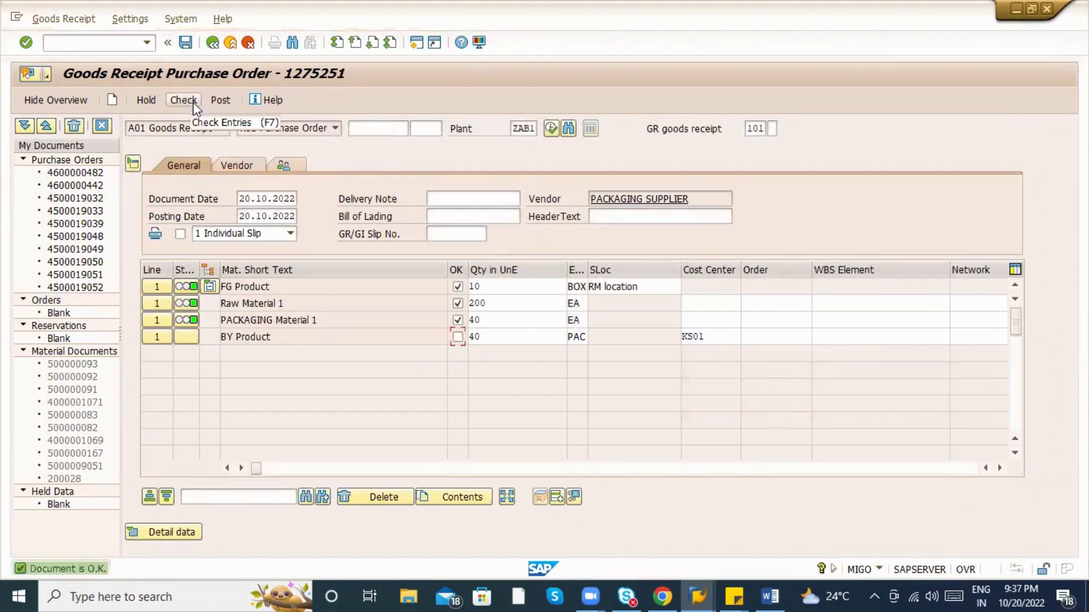
left_click(211, 107)
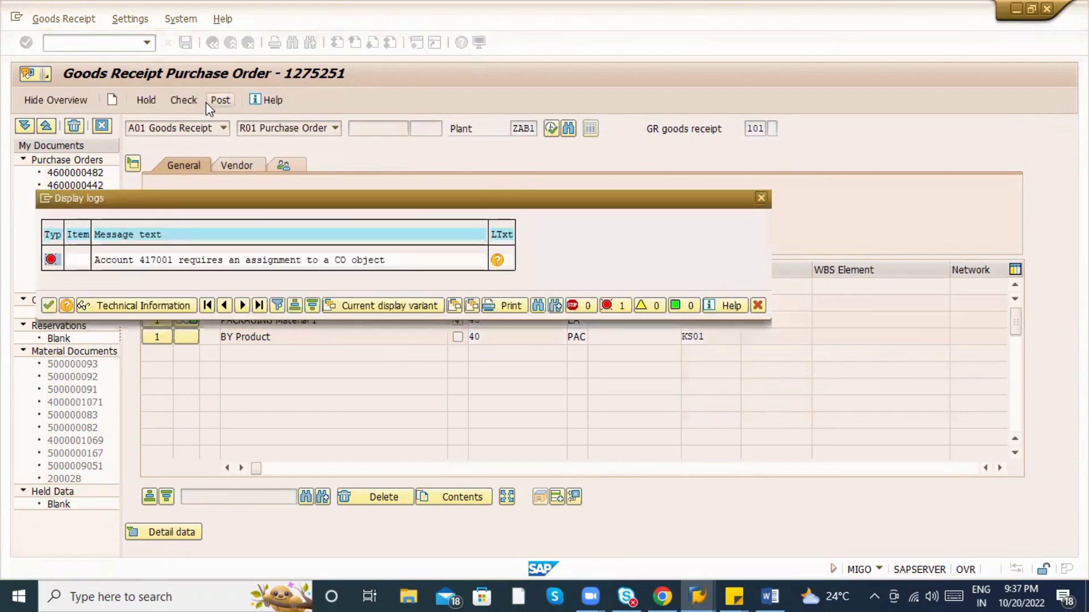
left_click(45, 307)
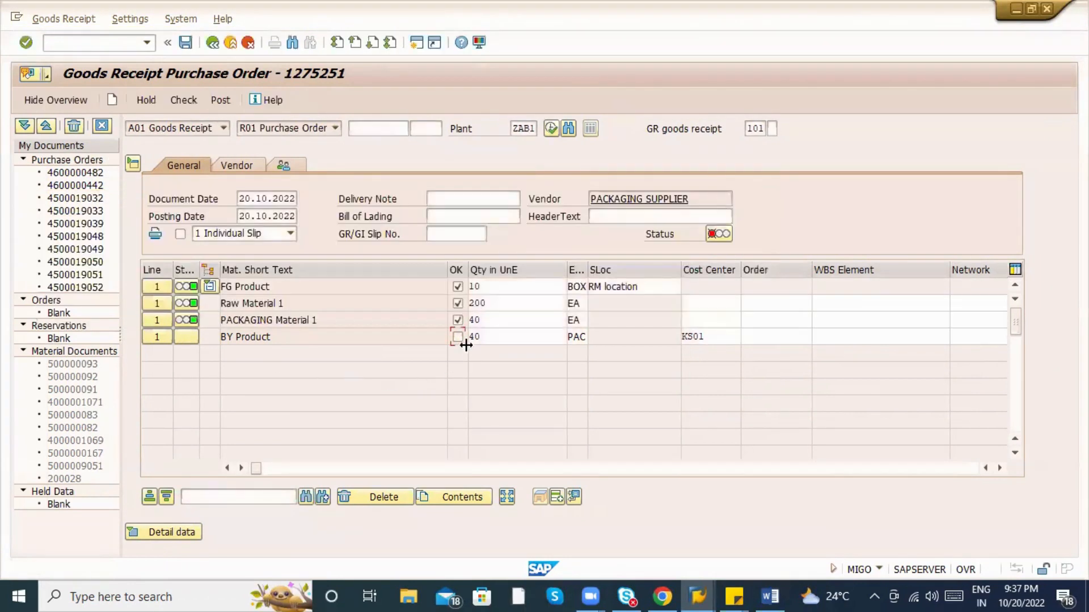
left_click(458, 337)
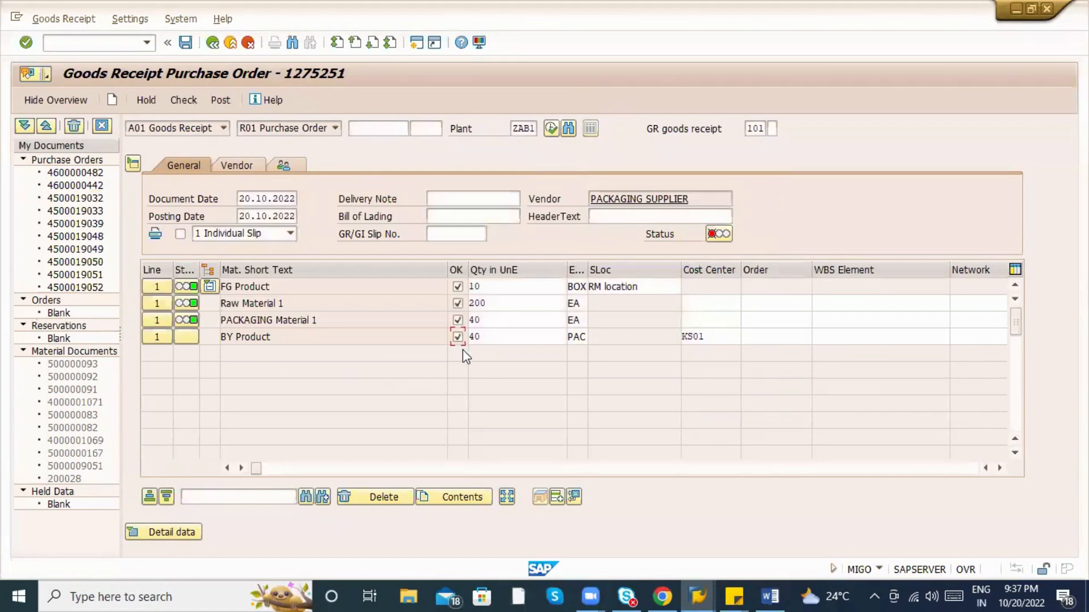
left_click(189, 106)
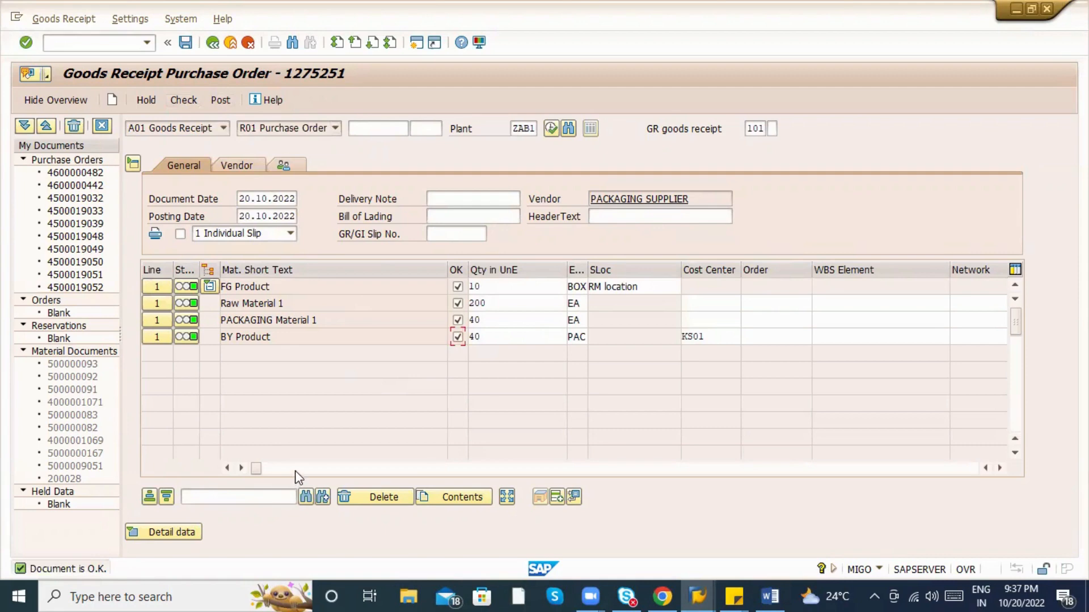
Inspect the Raw Material 1 component's account assignment, and switch to the G/L master record of account 417001.
left_click_drag(294, 469, 184, 455)
double_click(188, 333)
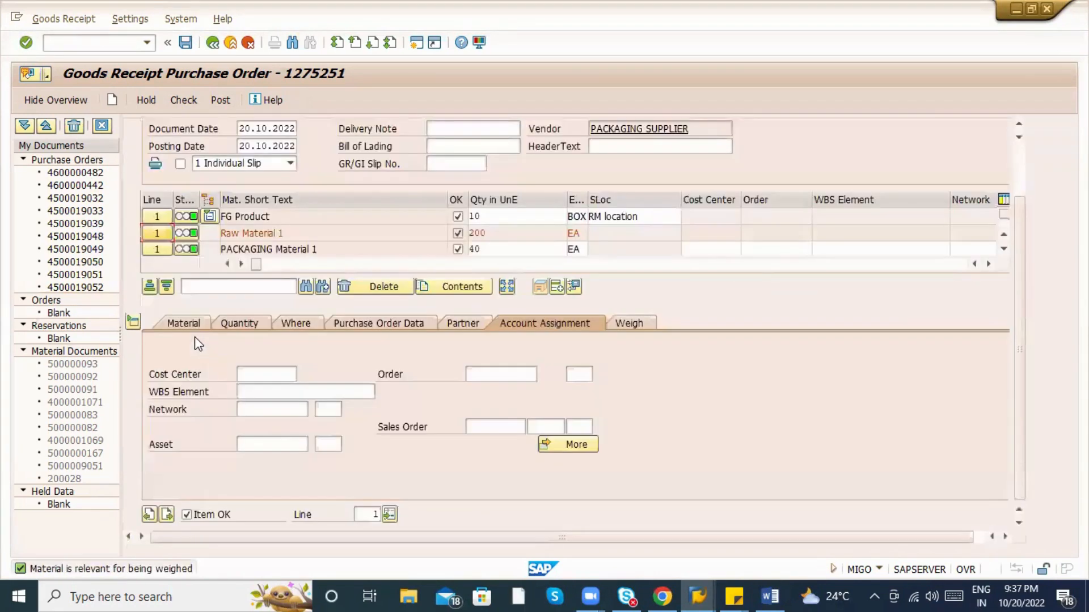
key("alt+Tab")
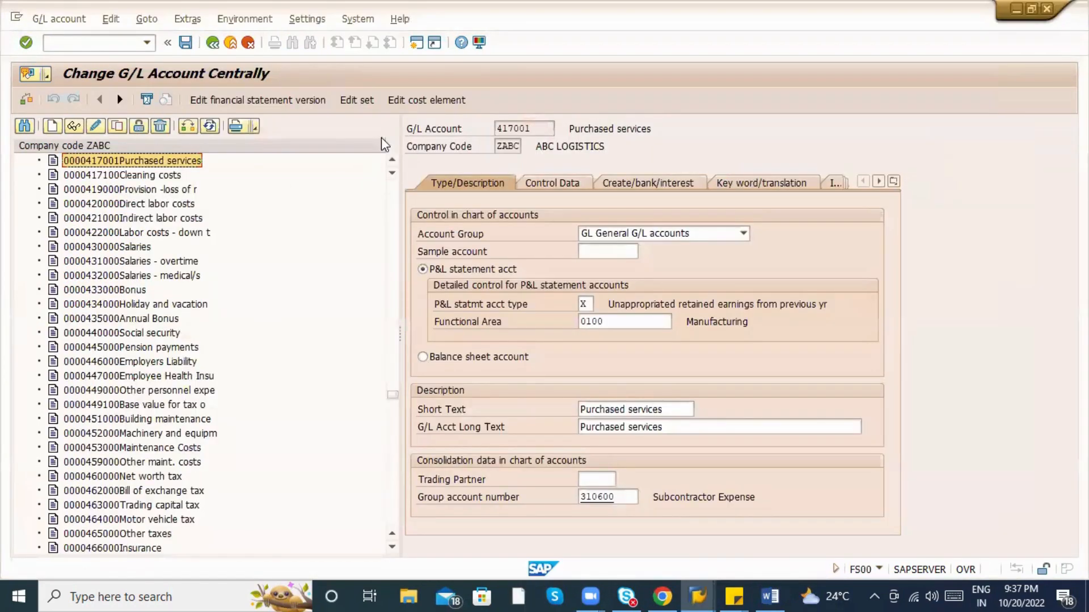
left_click(536, 130)
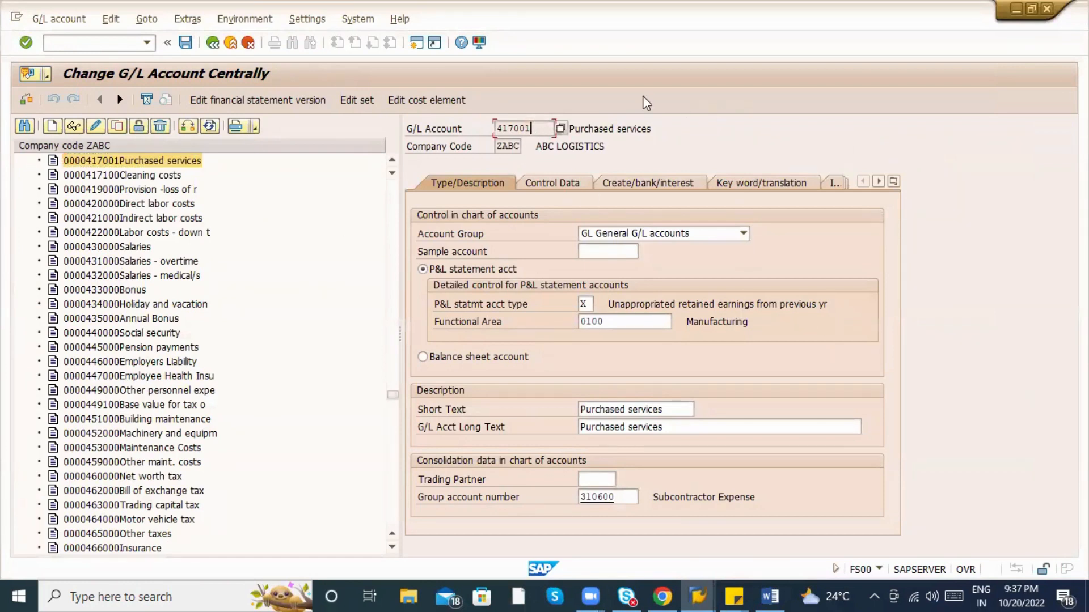
Open the automatic posting configuration with transaction OBYC in place of the G/L account session.
left_click(92, 44)
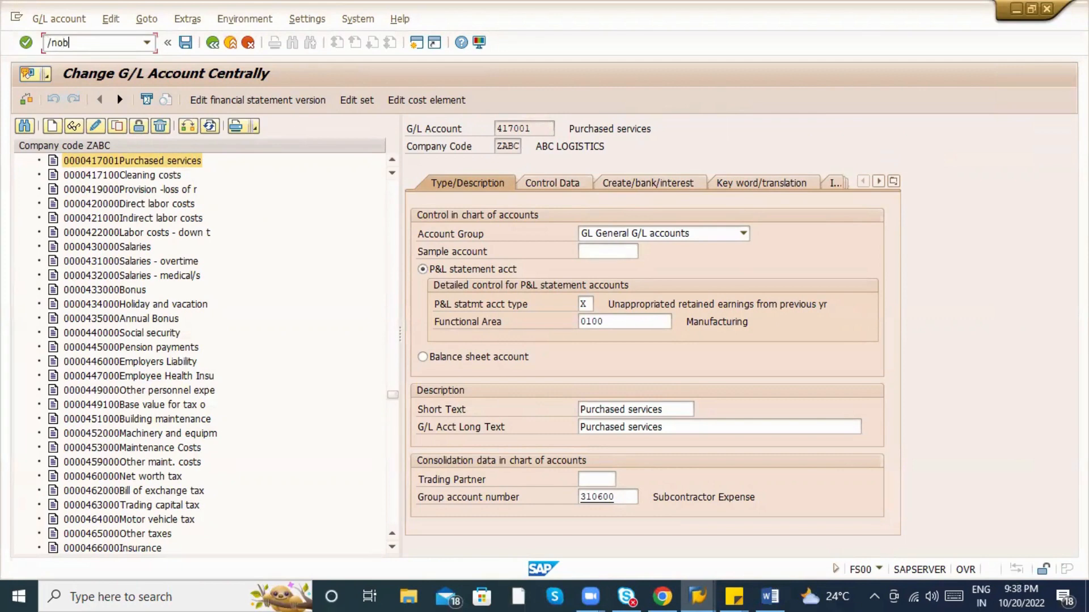
type("/nobyc")
key("Return")
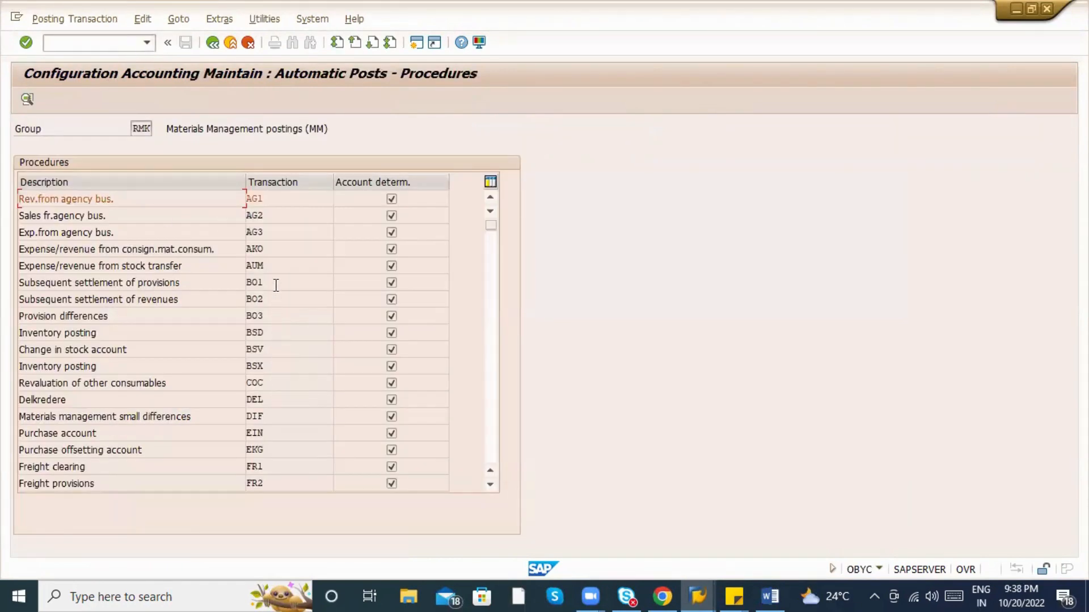
Review the GBB offsetting entry account assignments for chart of accounts INT and return to the procedures list.
scroll(282, 382, "down", 1)
scroll(282, 389, "down", 4)
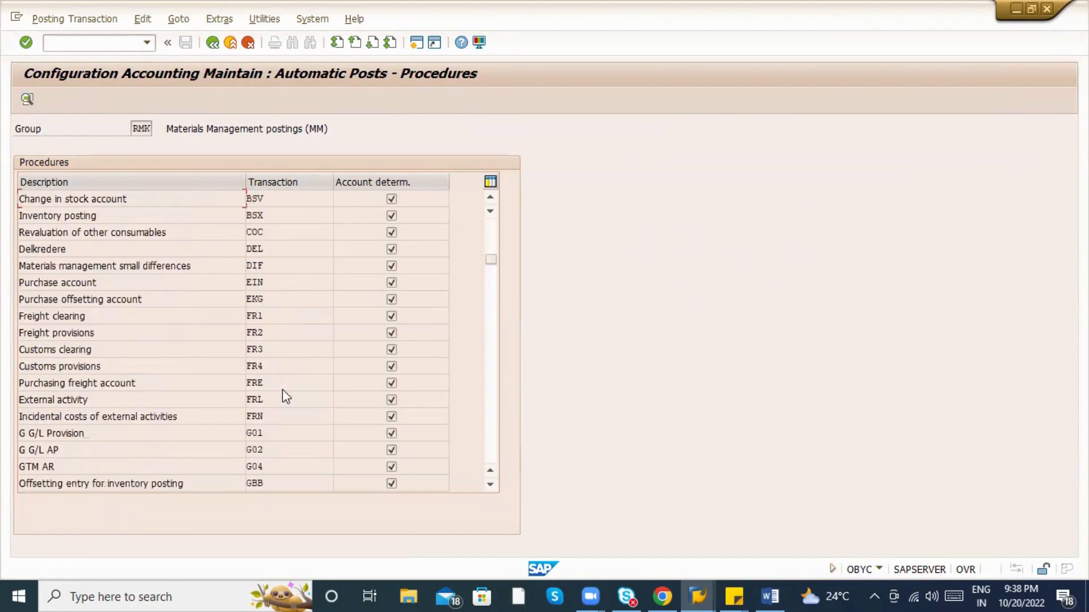
double_click(279, 384)
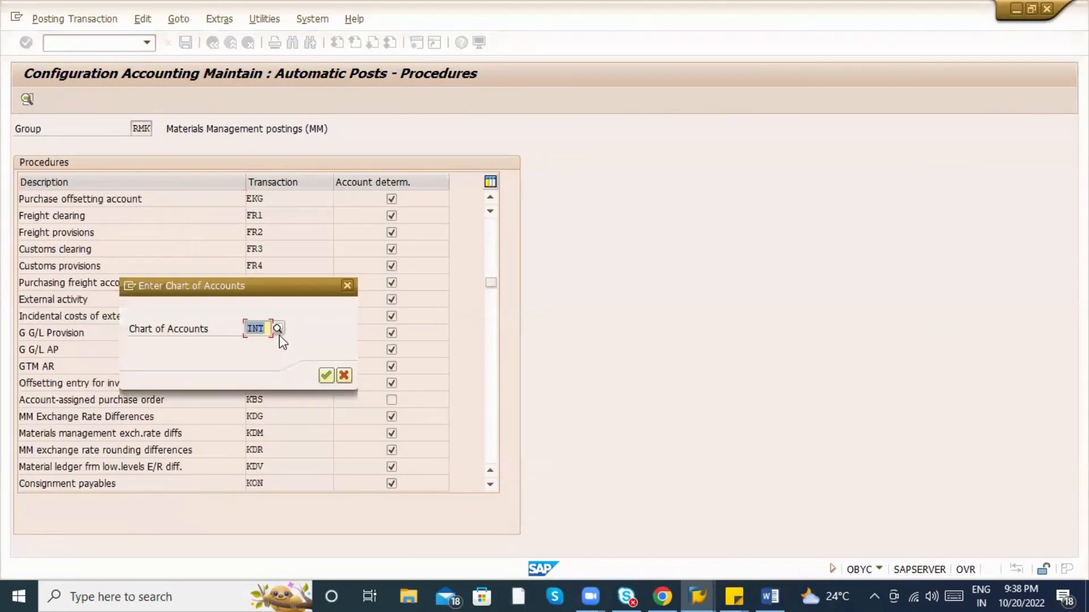
key("Return")
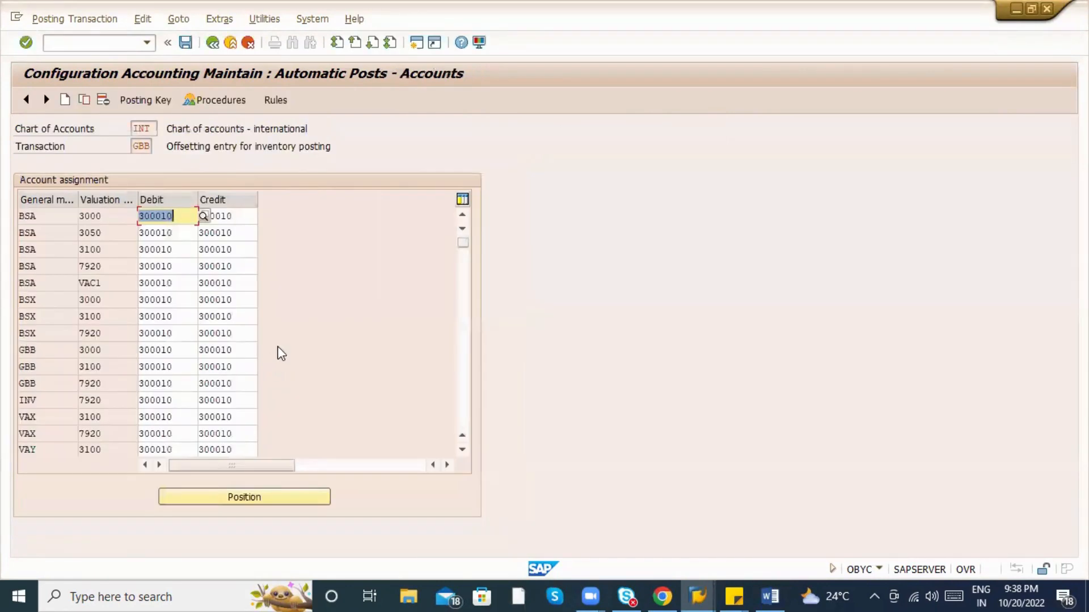
scroll(283, 354, "down", 8)
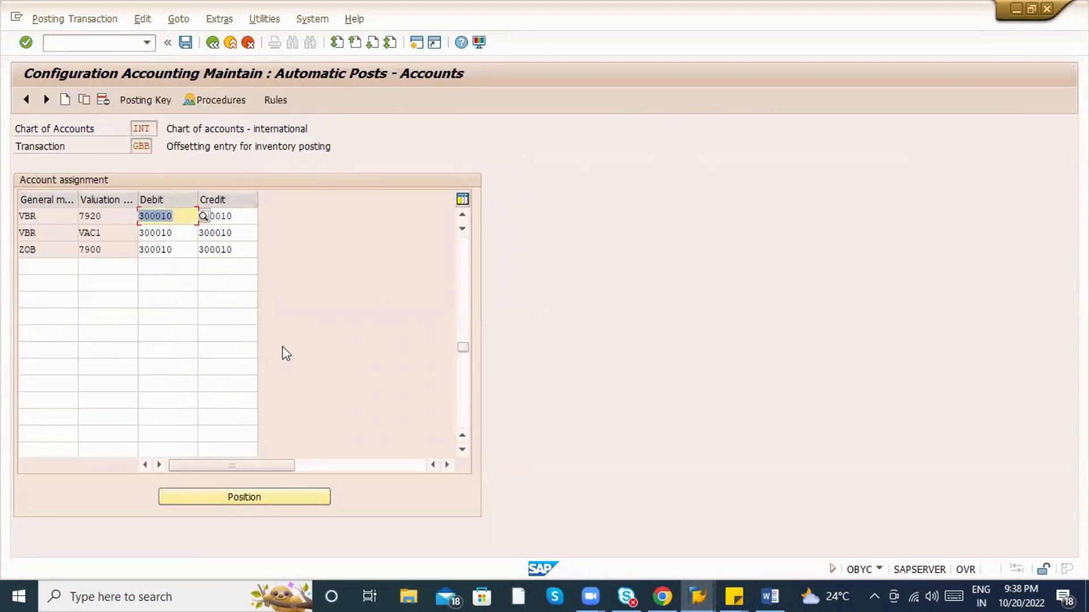
scroll(280, 344, "up", 2)
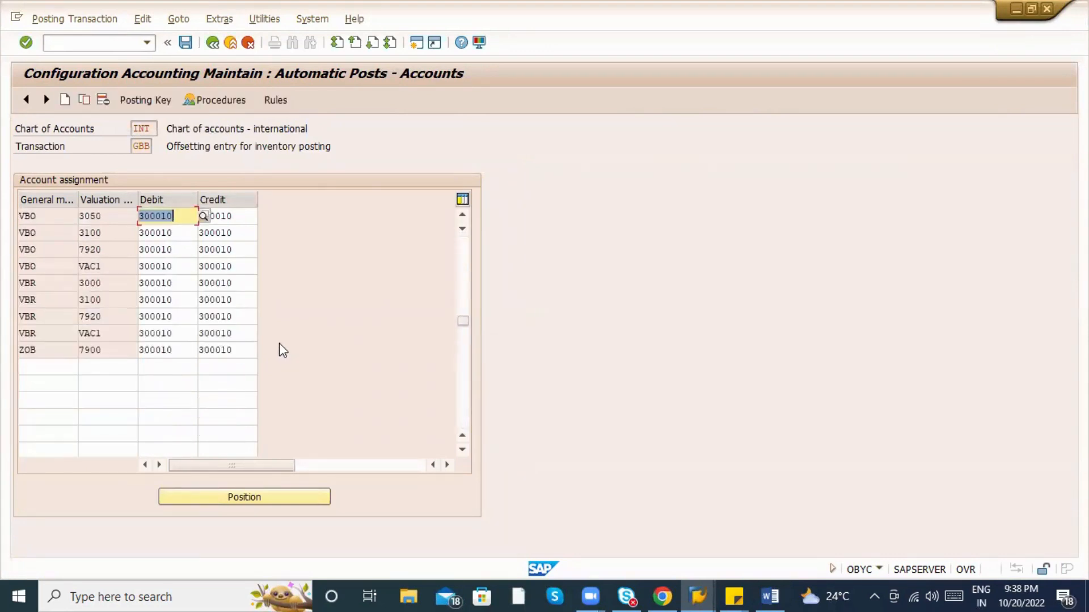
left_click(213, 42)
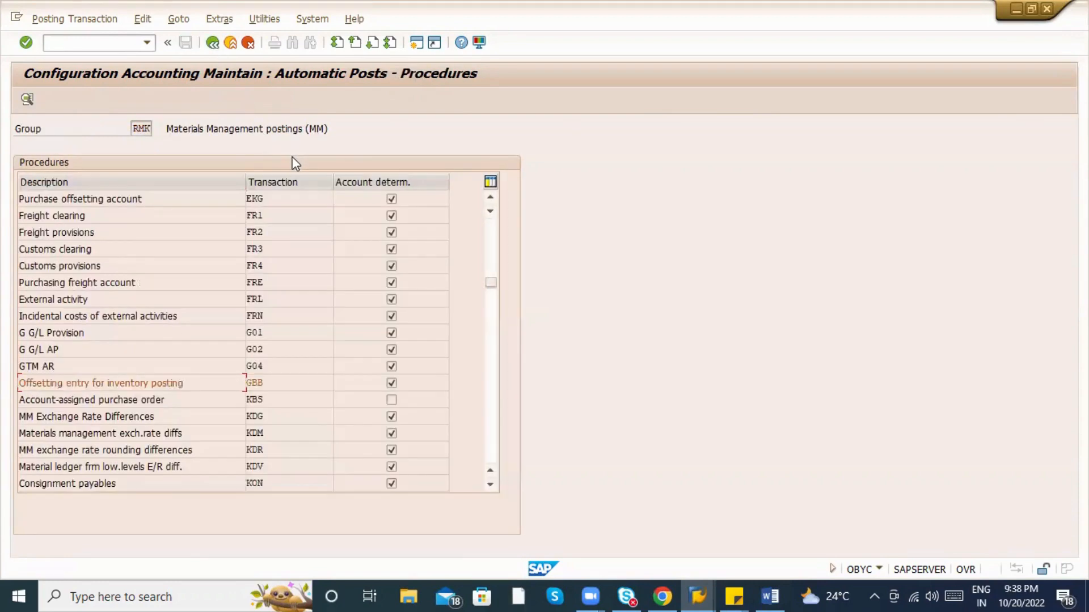
Return to the goods receipt, try to post it, read the error's long text and close the error log.
key("alt+Tab")
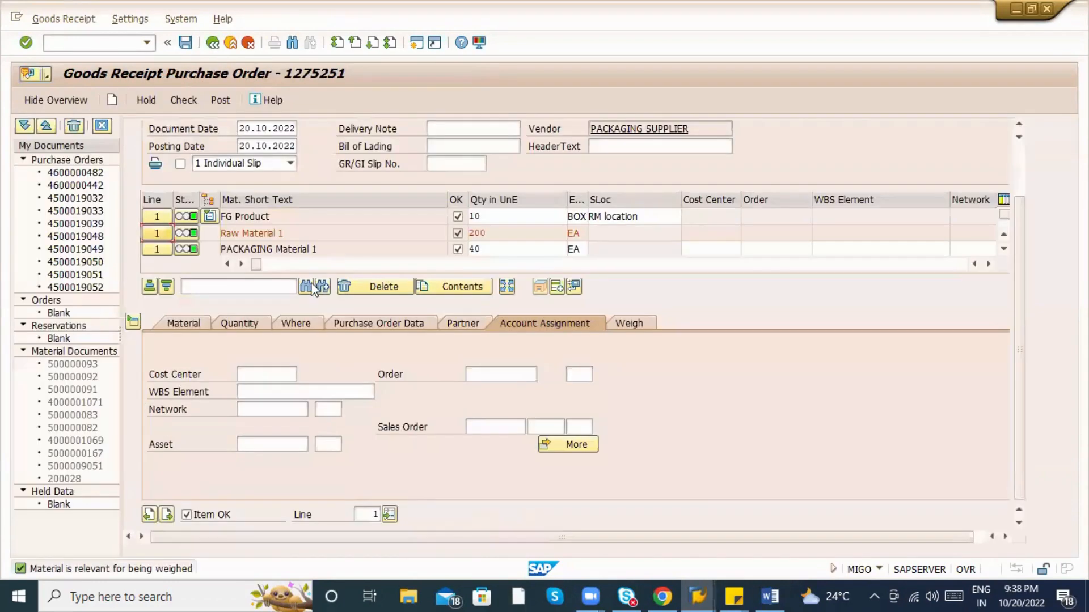
left_click(221, 101)
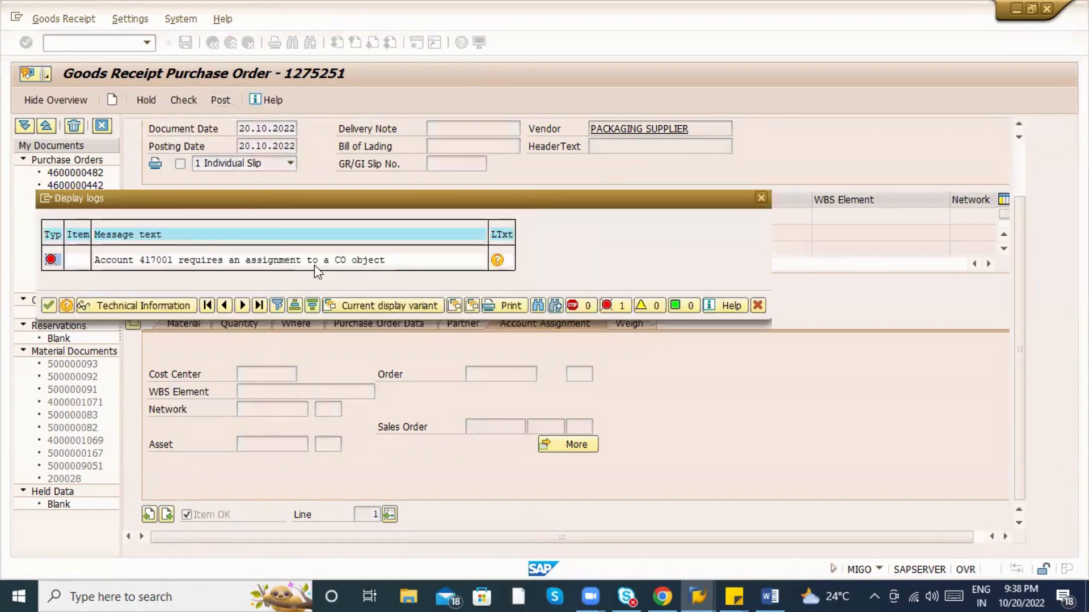
double_click(316, 262)
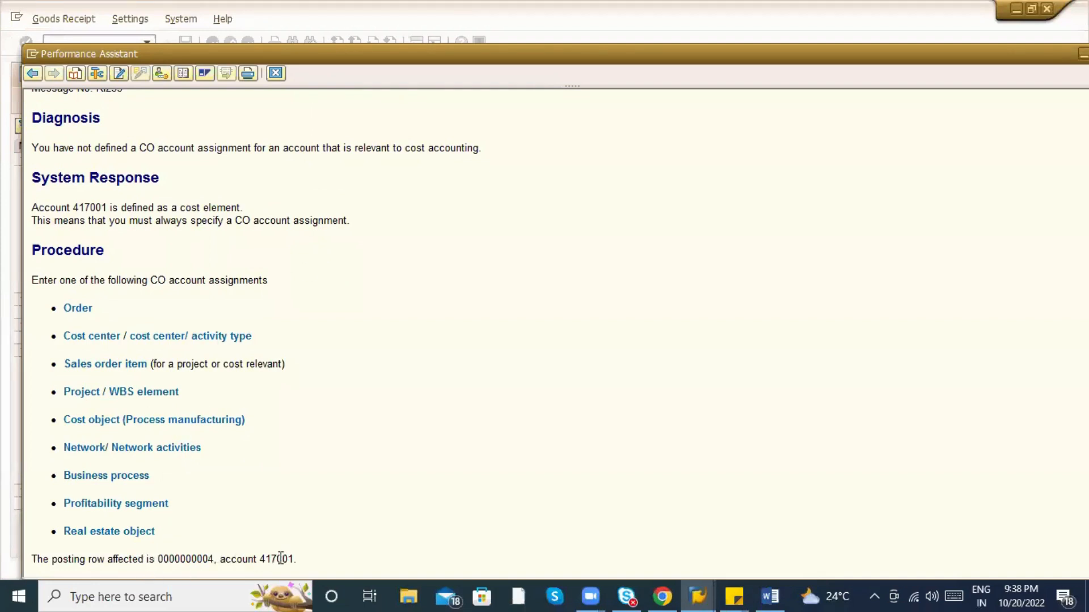
scroll(306, 448, "up", 2)
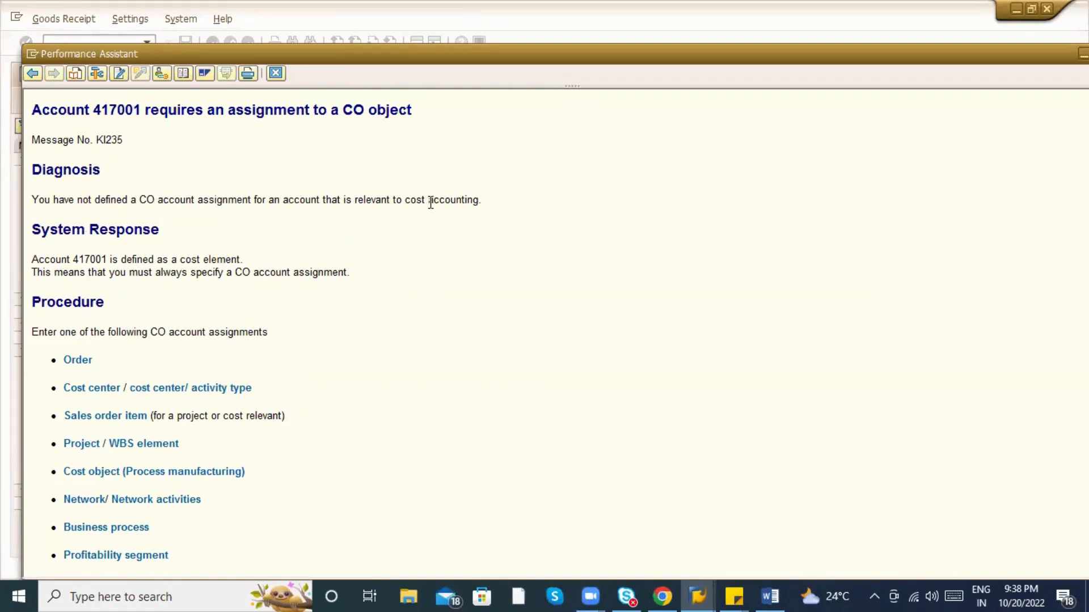
key("Escape")
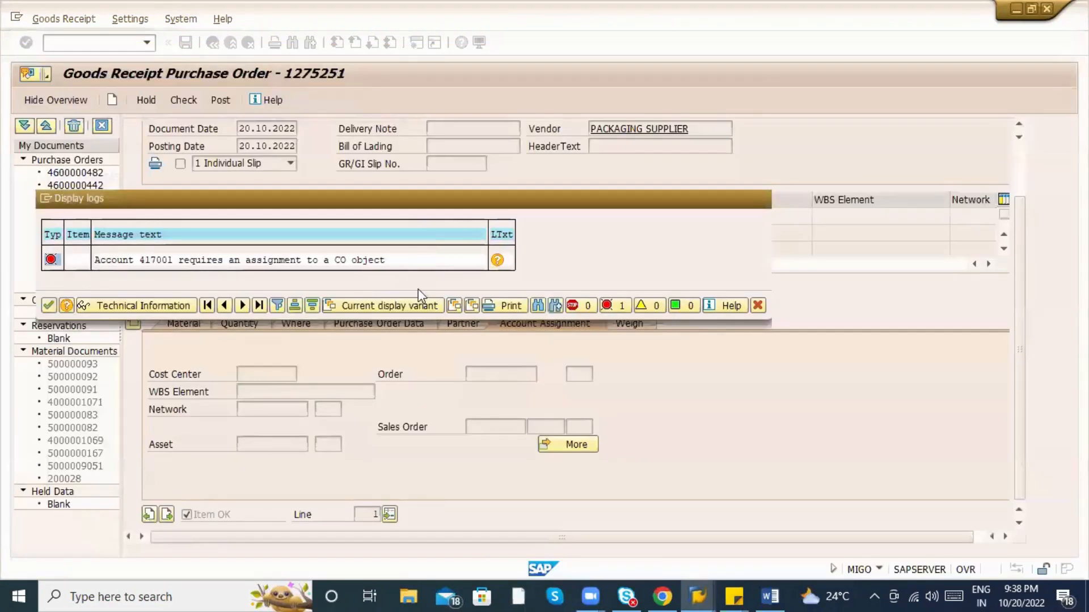
key("Escape")
Look at the Raw Material 1 component's partner and purchase order data, and check and try to post the receipt again.
left_click(457, 324)
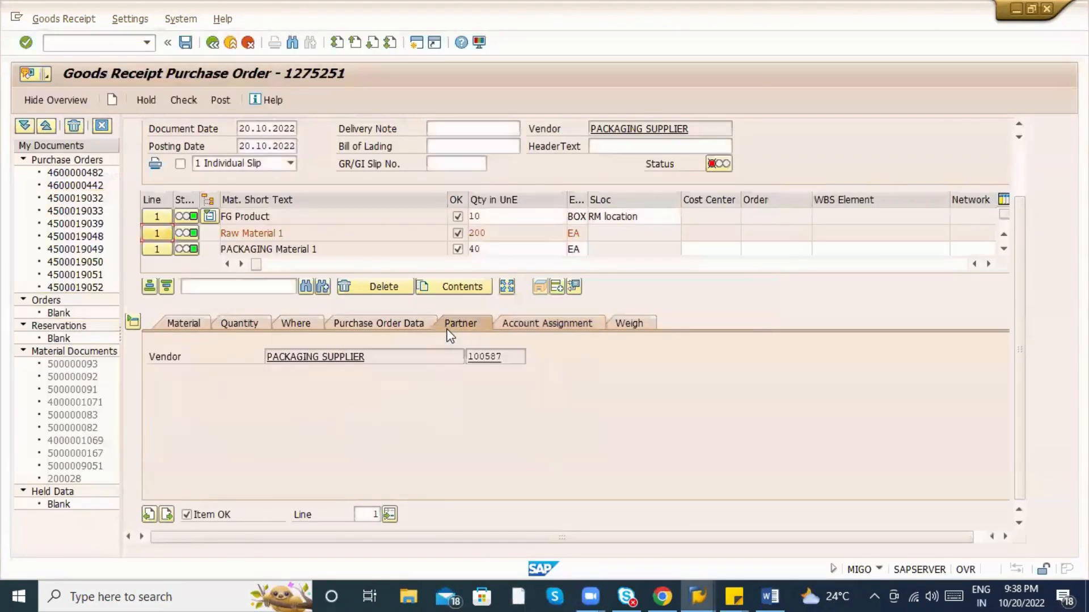
left_click(410, 325)
left_click(180, 100)
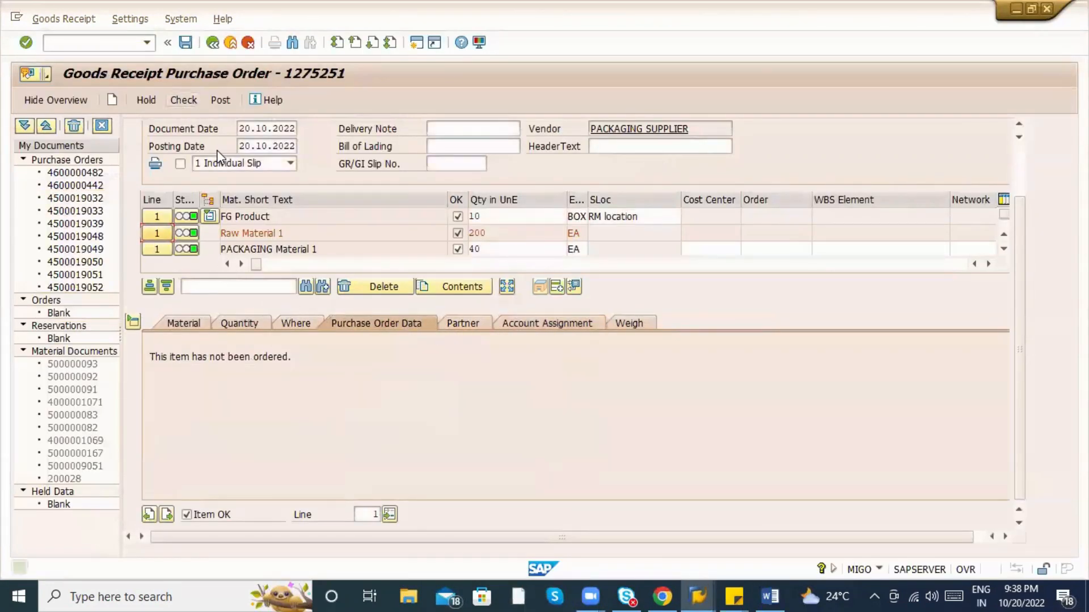
left_click(220, 101)
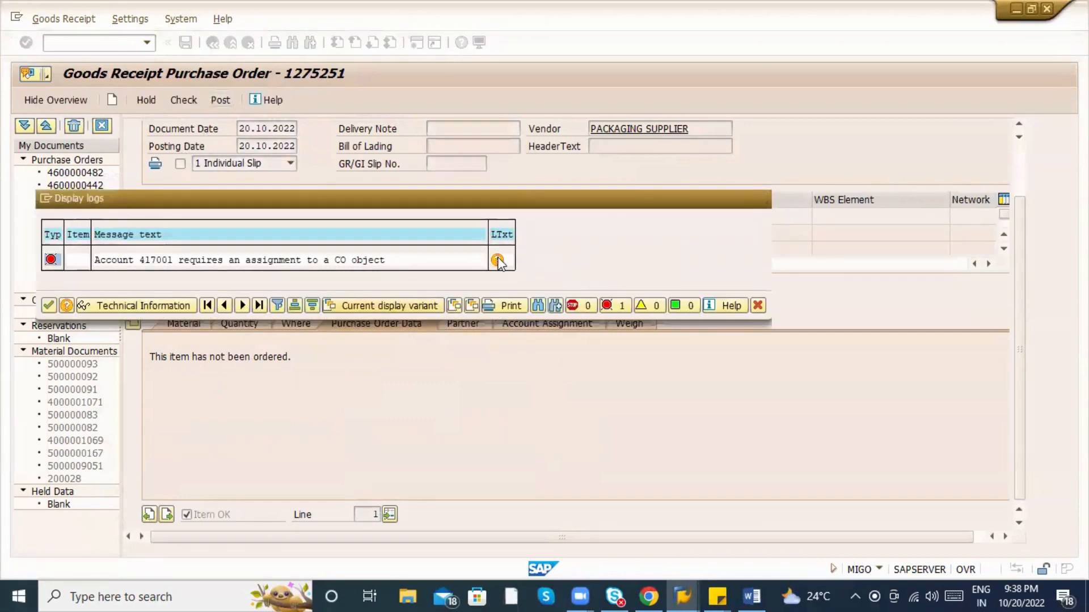
Open the long text of the CO object error and copy its message number, KI235.
left_click(497, 260)
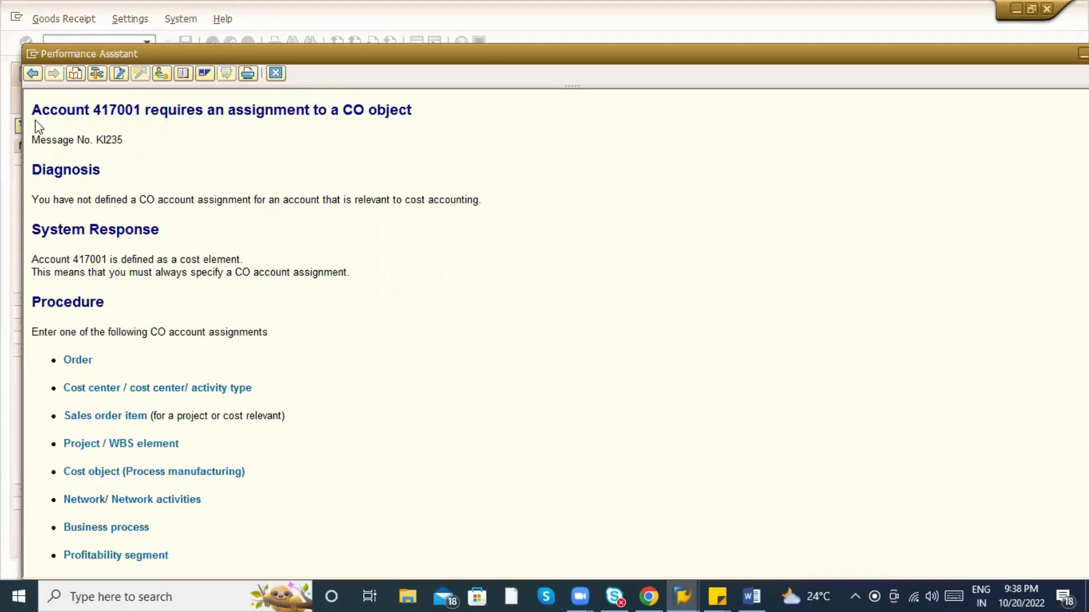
left_click_drag(33, 136, 141, 136)
key("ctrl+c")
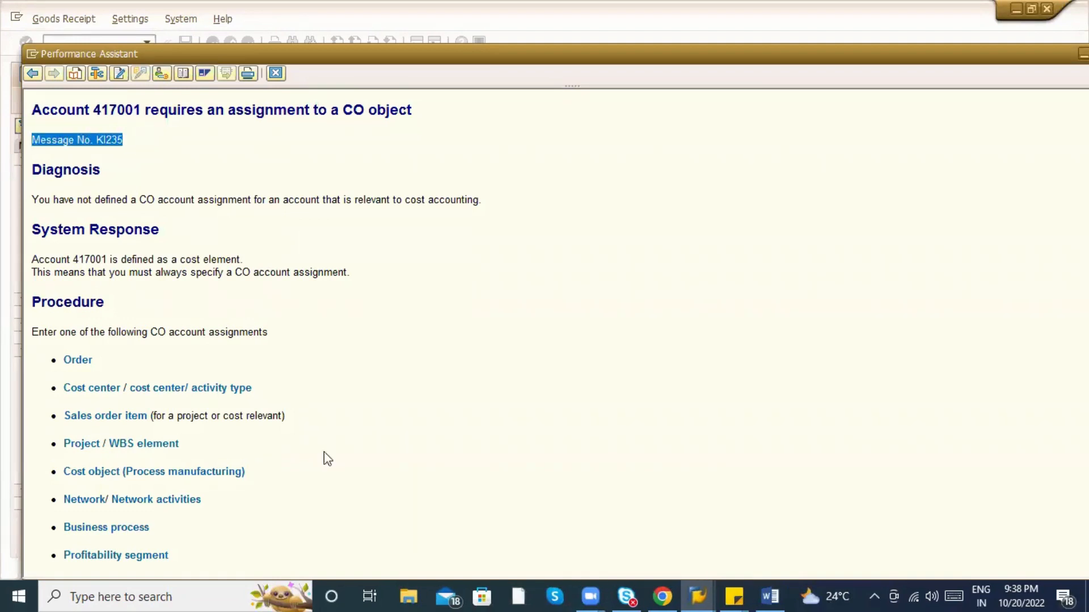
Switch to Chrome, search Google for "Message No. KI235 in SAP" and read the best answer in the answers.sap.com thread.
left_click(662, 595)
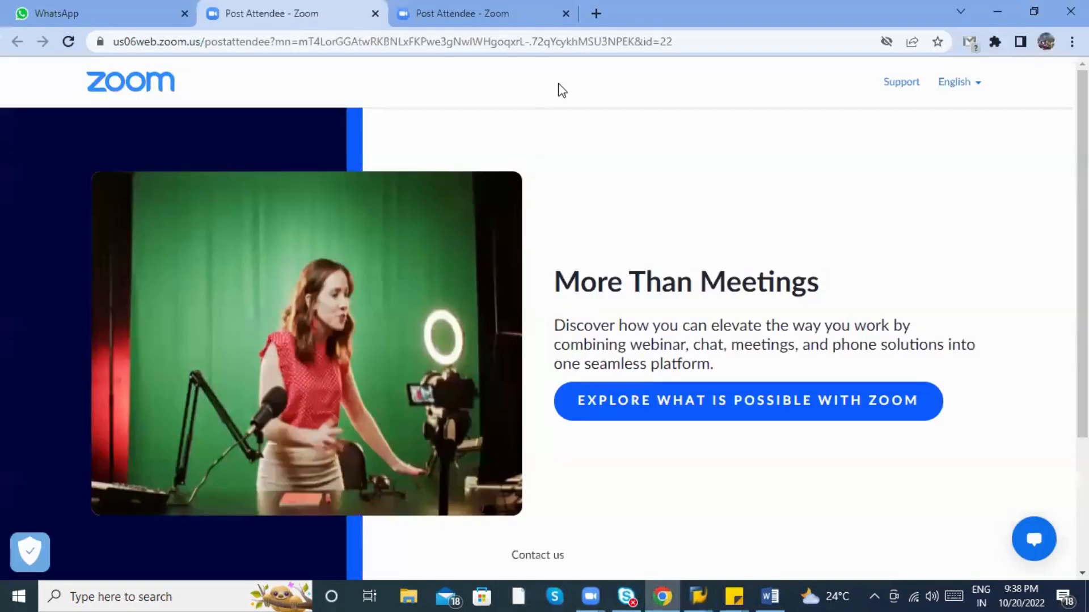
key("ctrl+t")
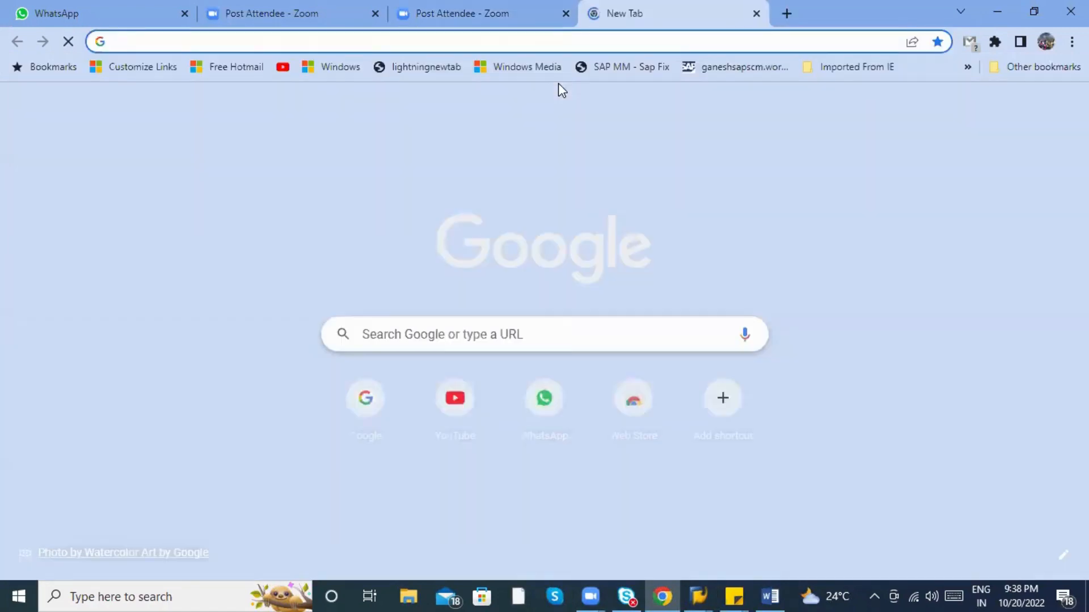
type("goog")
key("Return")
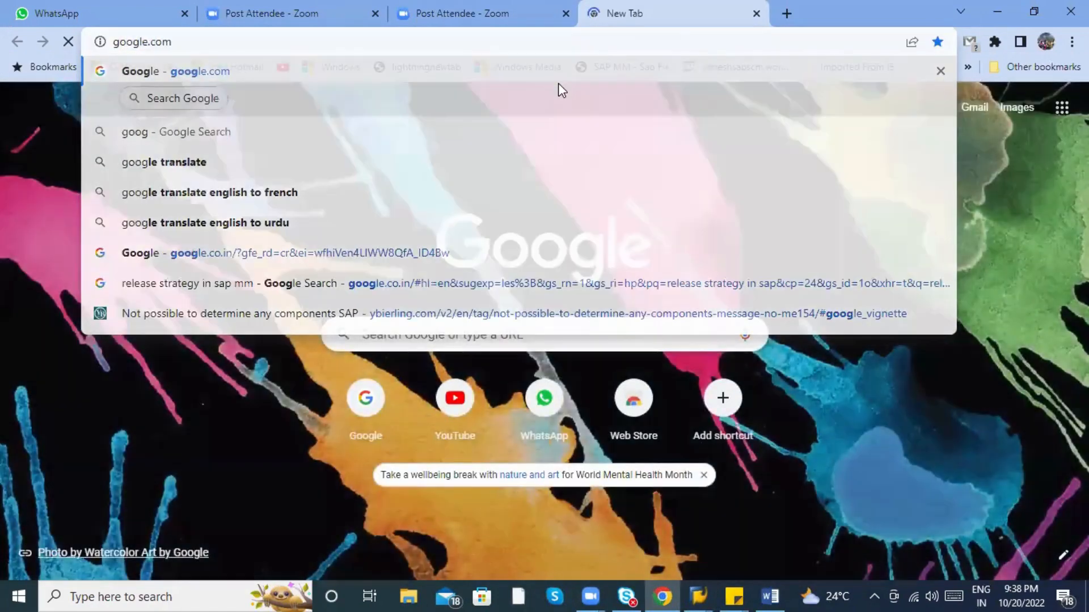
key("ctrl+v")
type("in SAP")
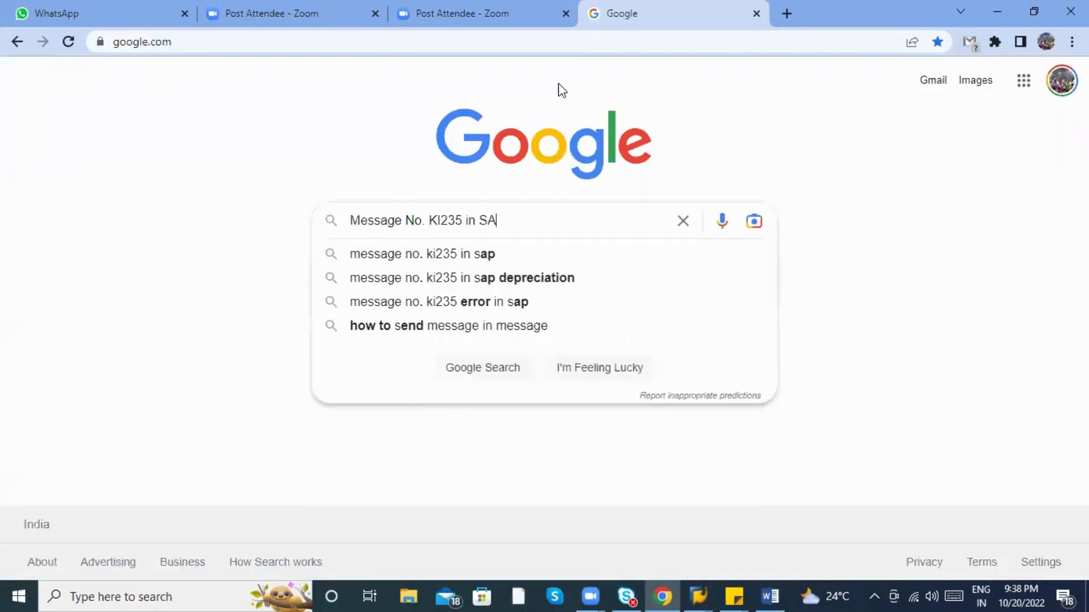
key("Return")
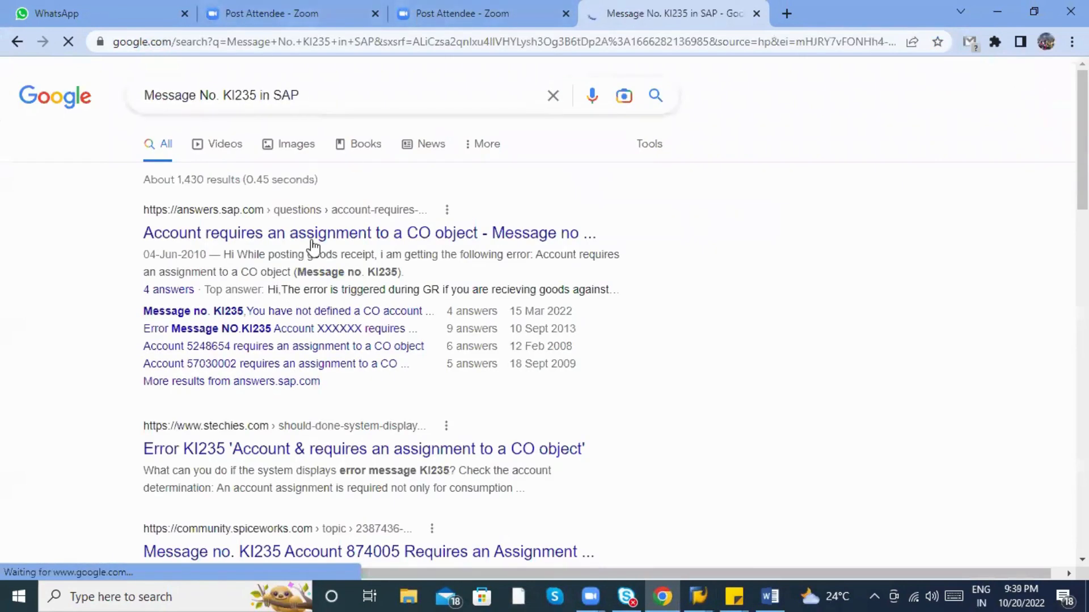
left_click(313, 238)
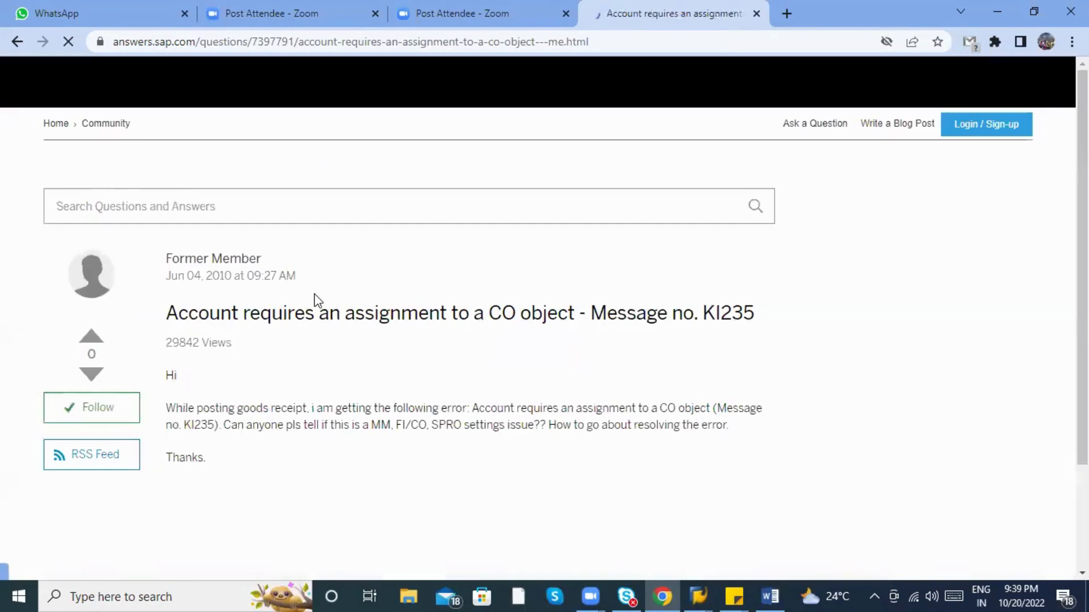
scroll(314, 294, "down", 10)
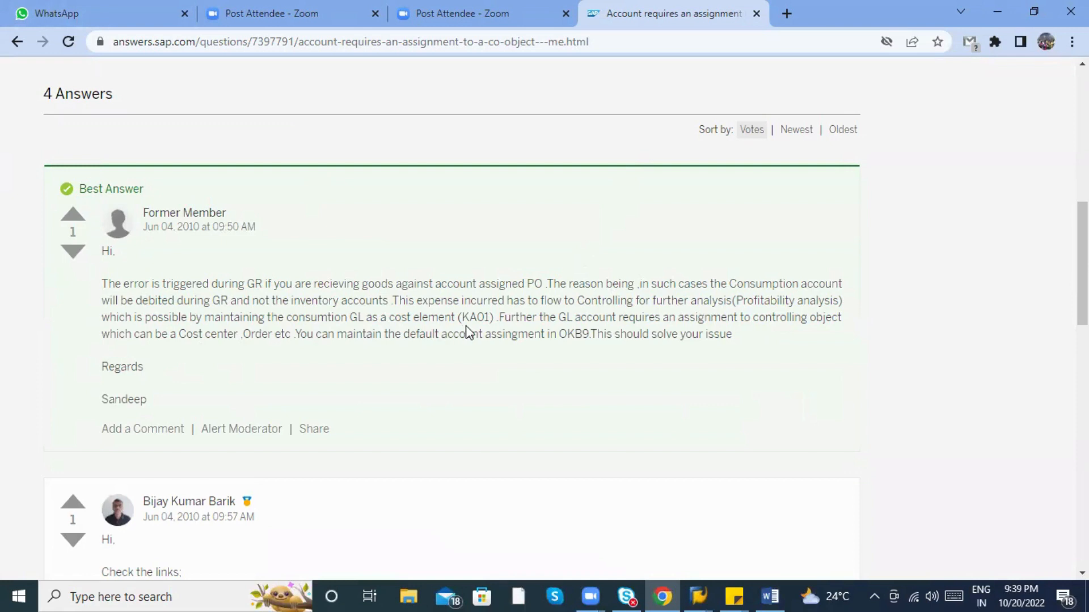
Switch back to the SAP configuration session and start cost element creation with transaction KA01.
key("alt+Tab")
key("alt+Tab")
key("alt+Tab")
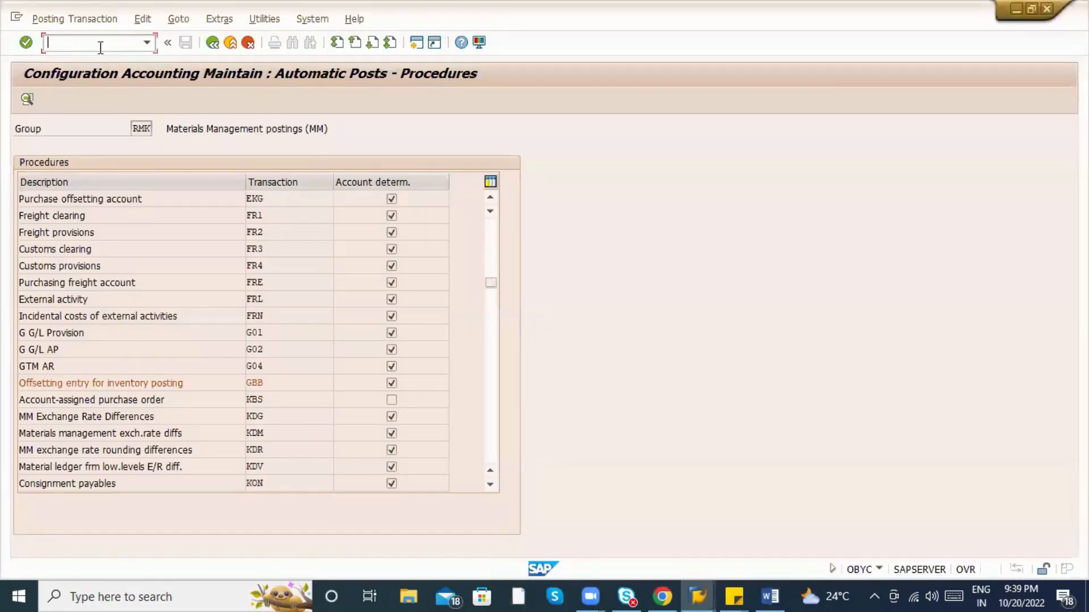
type("/nka01")
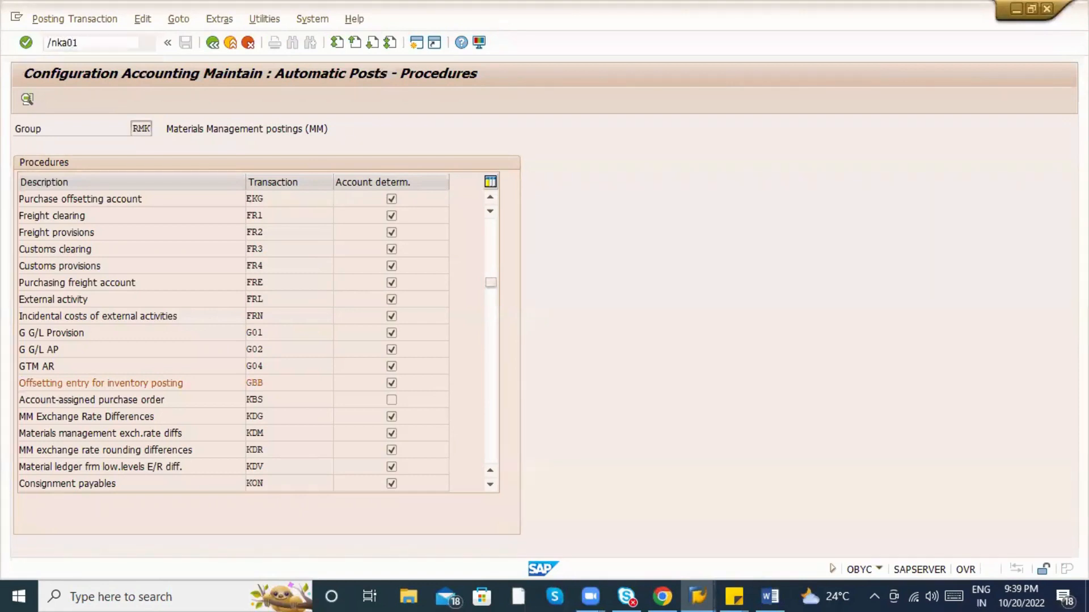
key("Return")
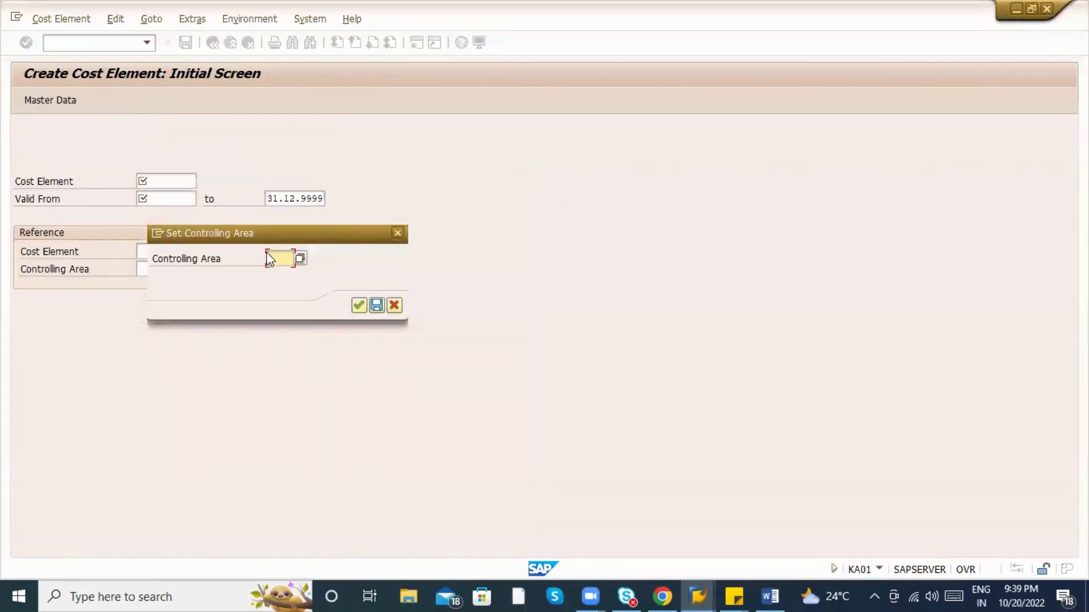
Set the controlling area to 1000 for creating the cost element.
left_click(285, 258)
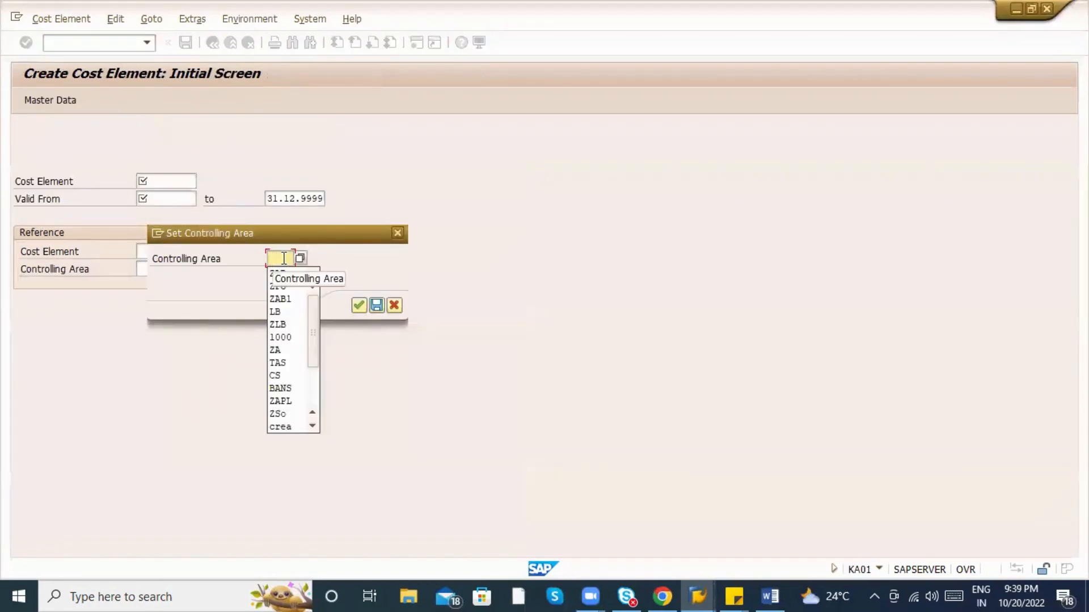
type("10")
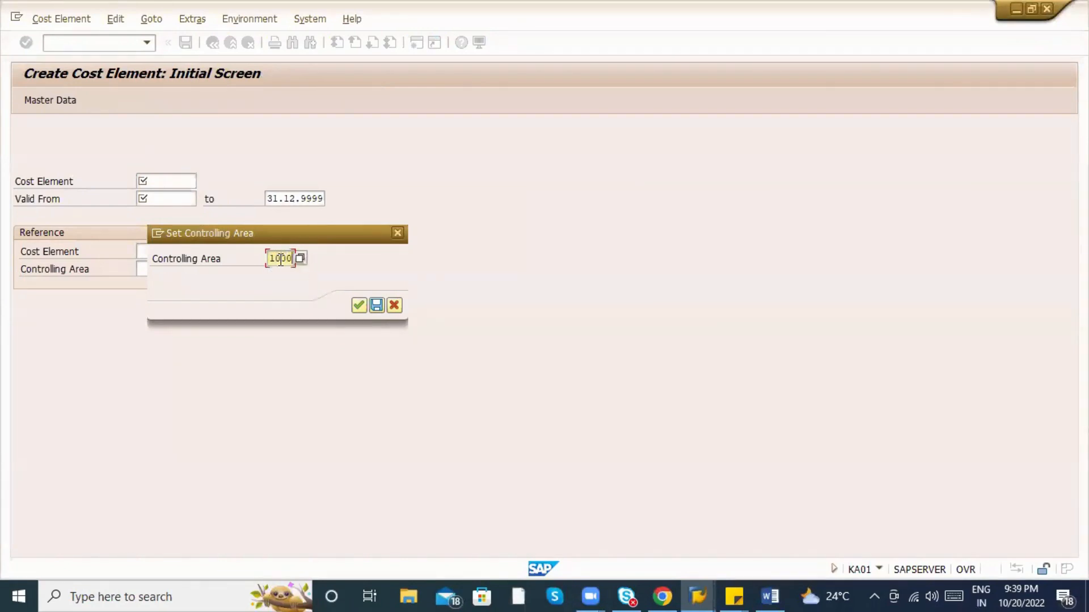
type("00")
key("Return")
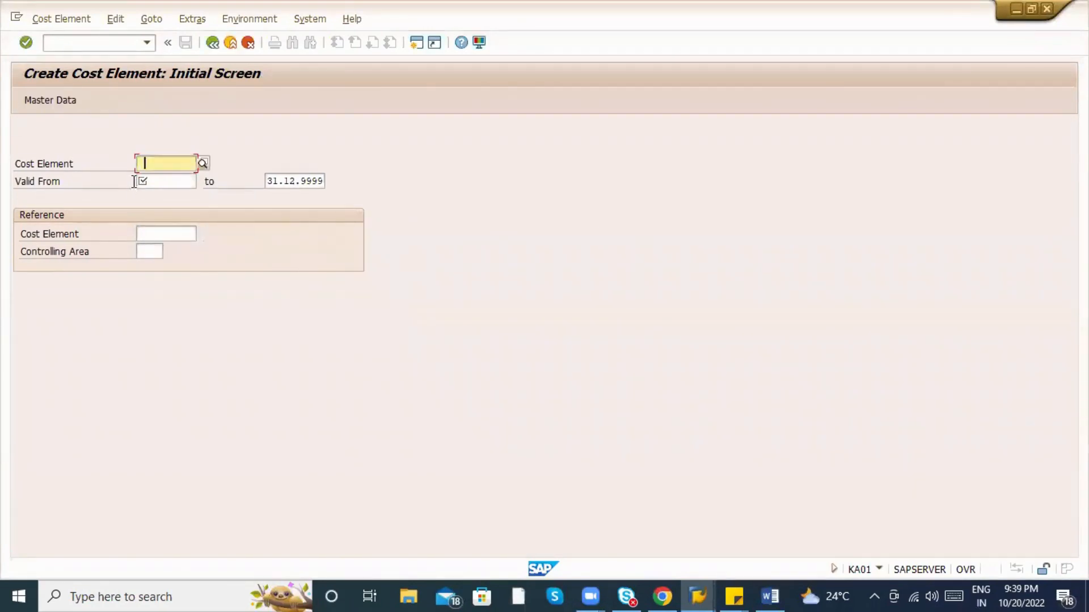
Try to create cost element 417001 with a valid-from date of 20.10.2022.
left_click(164, 165)
key("alt+Tab")
key("alt+Tab")
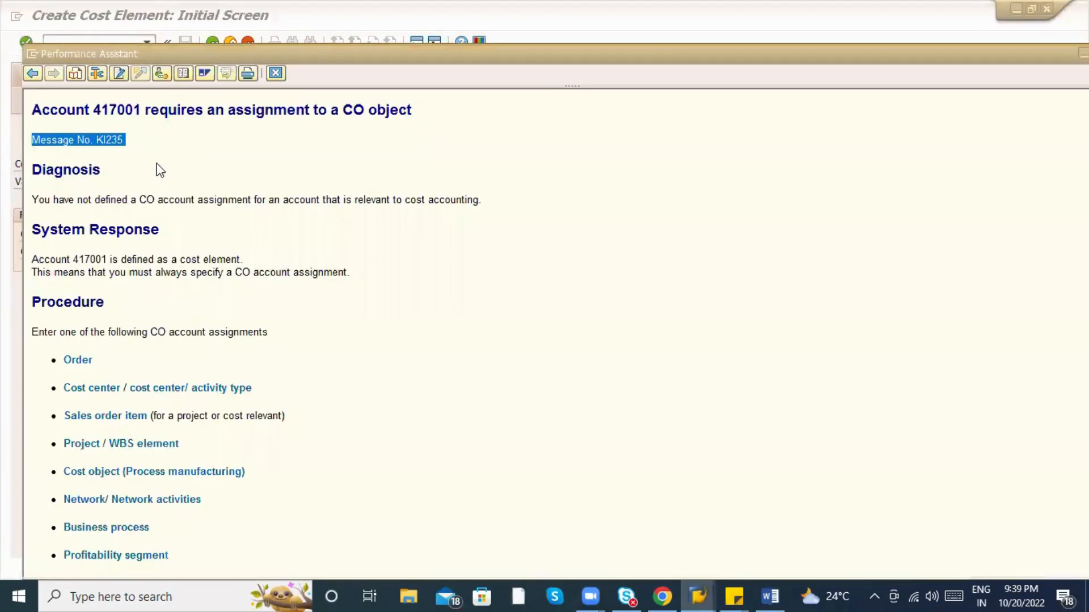
key("alt+Tab")
type("41")
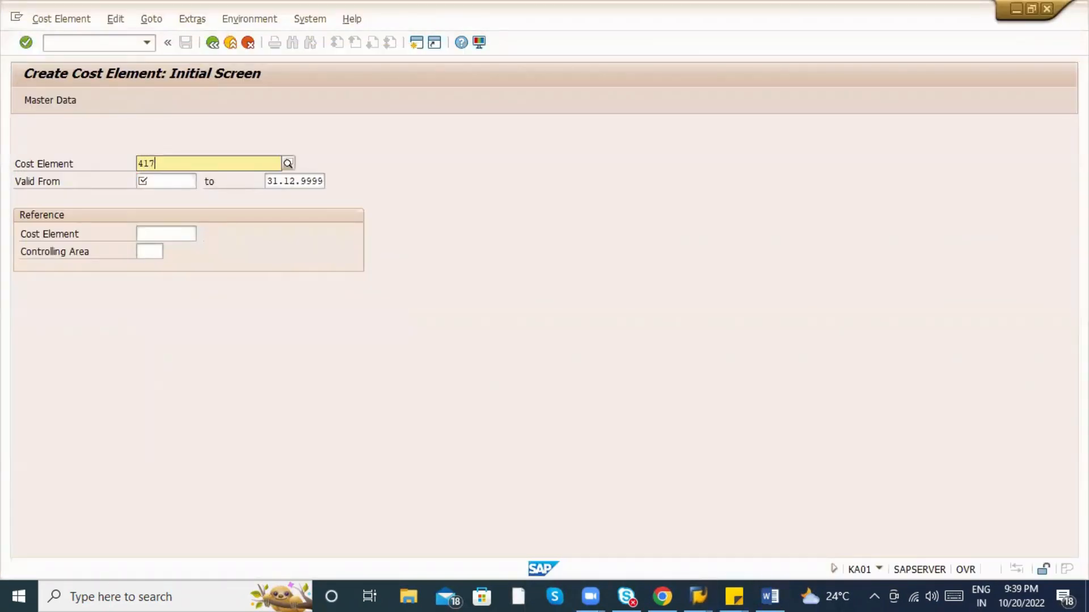
type("7001")
key("Return")
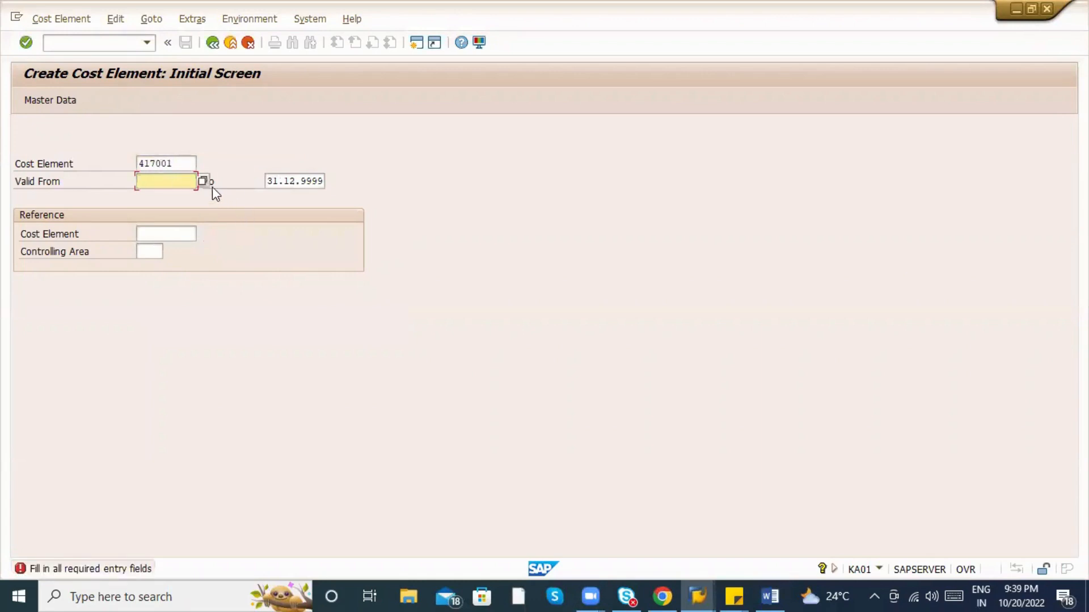
left_click(201, 186)
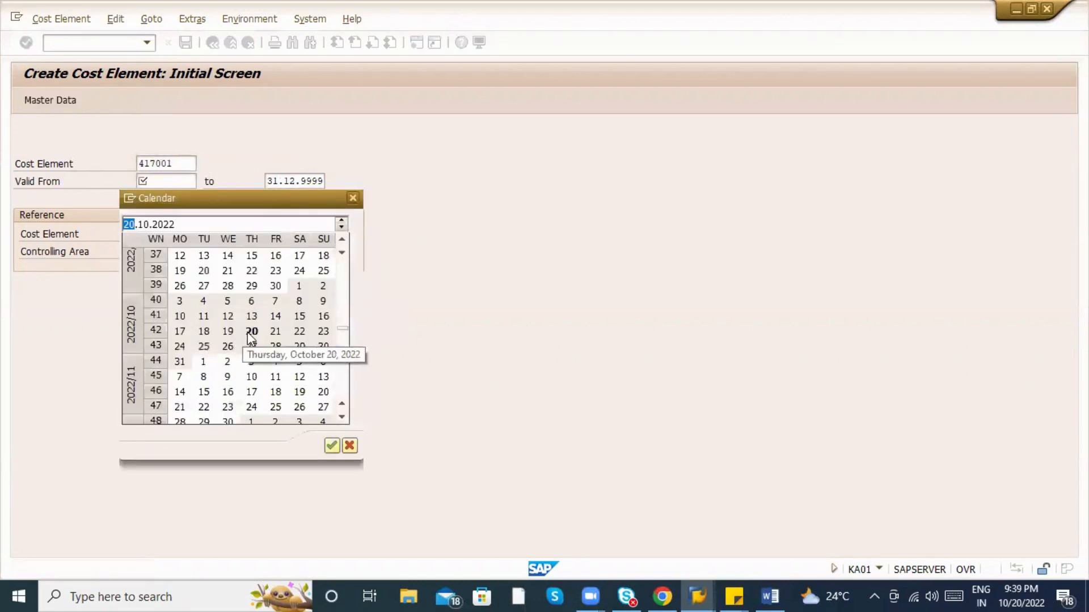
double_click(243, 326)
key("Return")
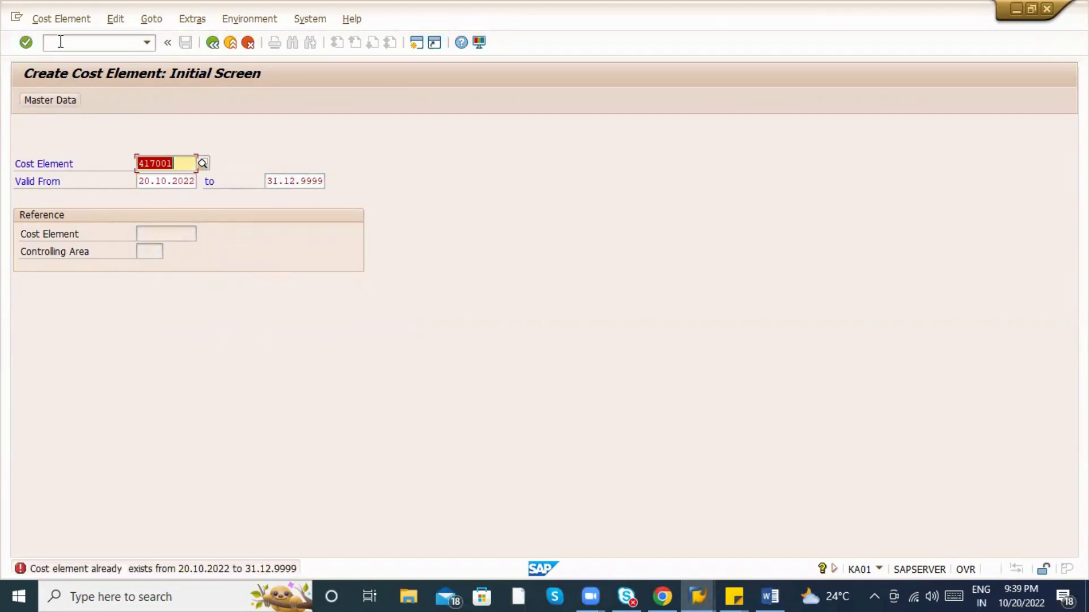
Switch to changing cost element 417001 and open its default account assignment data.
left_click(60, 18)
left_click(75, 89)
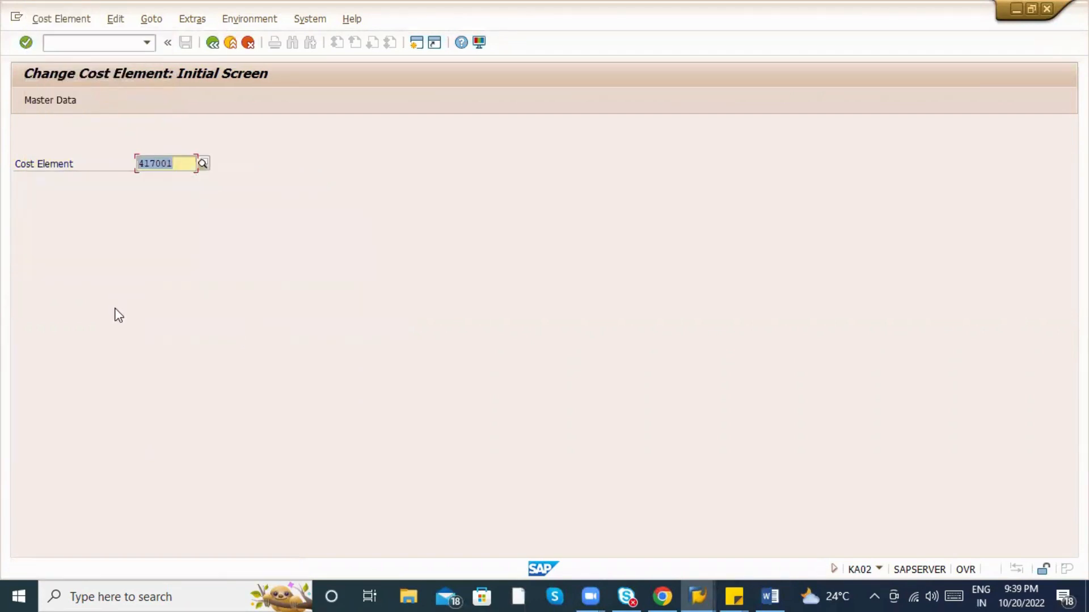
key("Return")
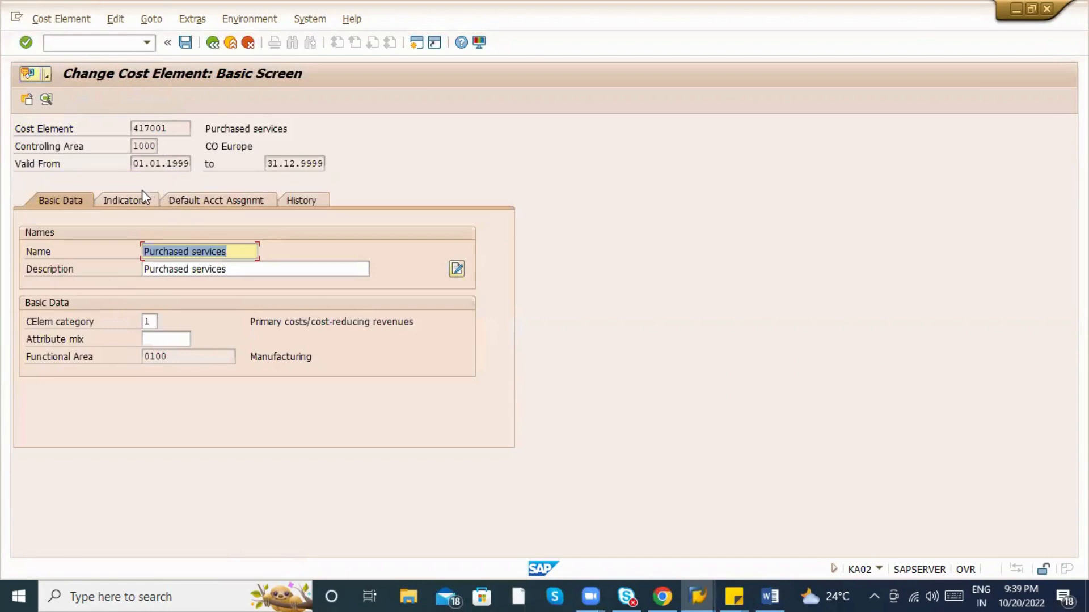
left_click(128, 192)
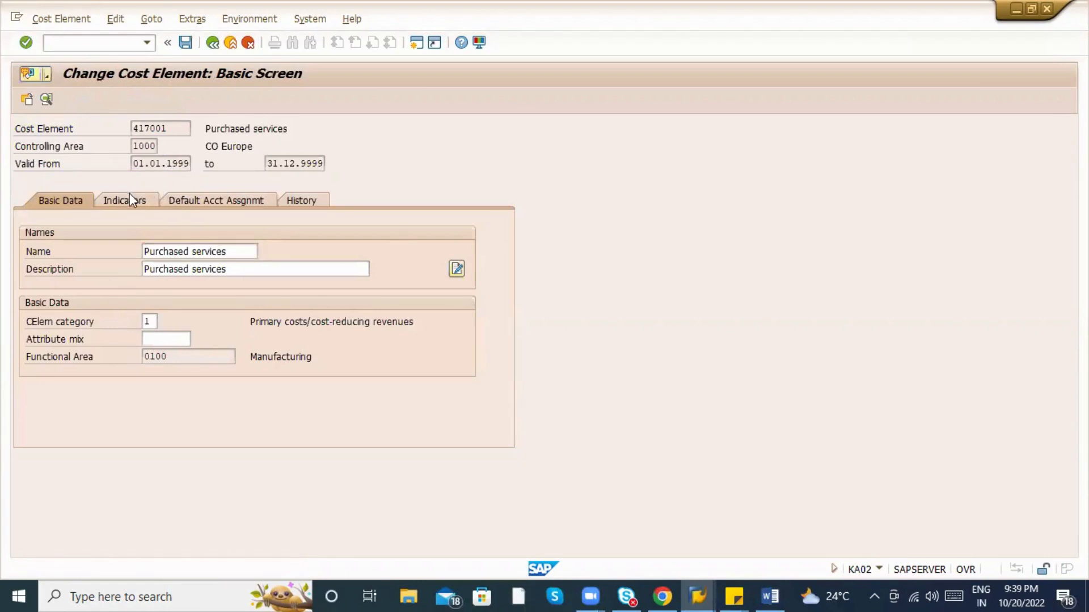
left_click(188, 202)
left_click(196, 268)
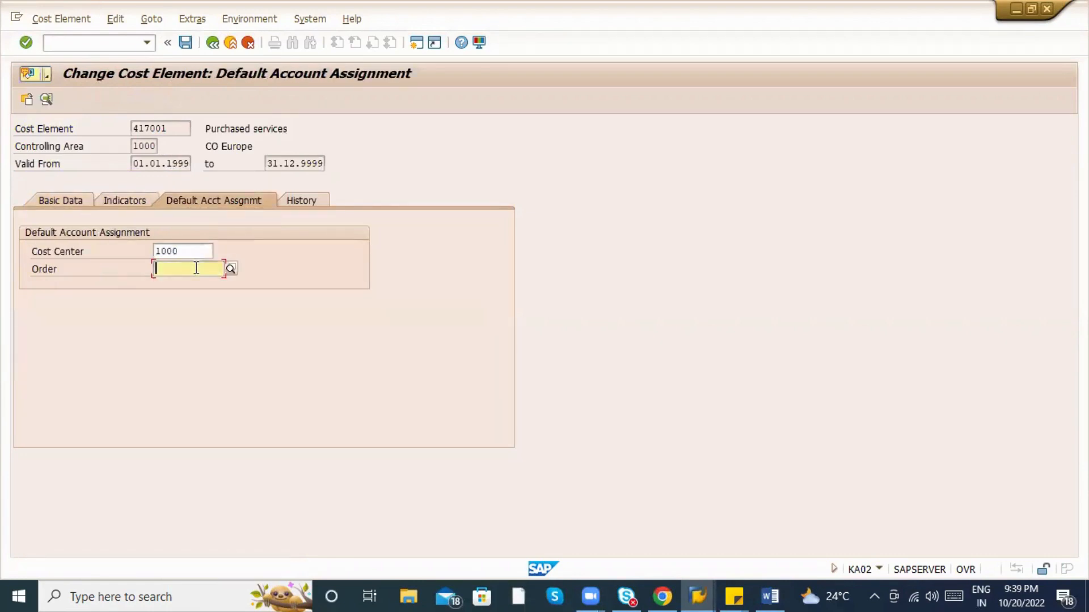
Replace the default cost center of cost element 417001 with ZA100 and save the cost element.
left_click(195, 255)
key("BackSpace")
key("BackSpace")
key("BackSpace")
key("BackSpace")
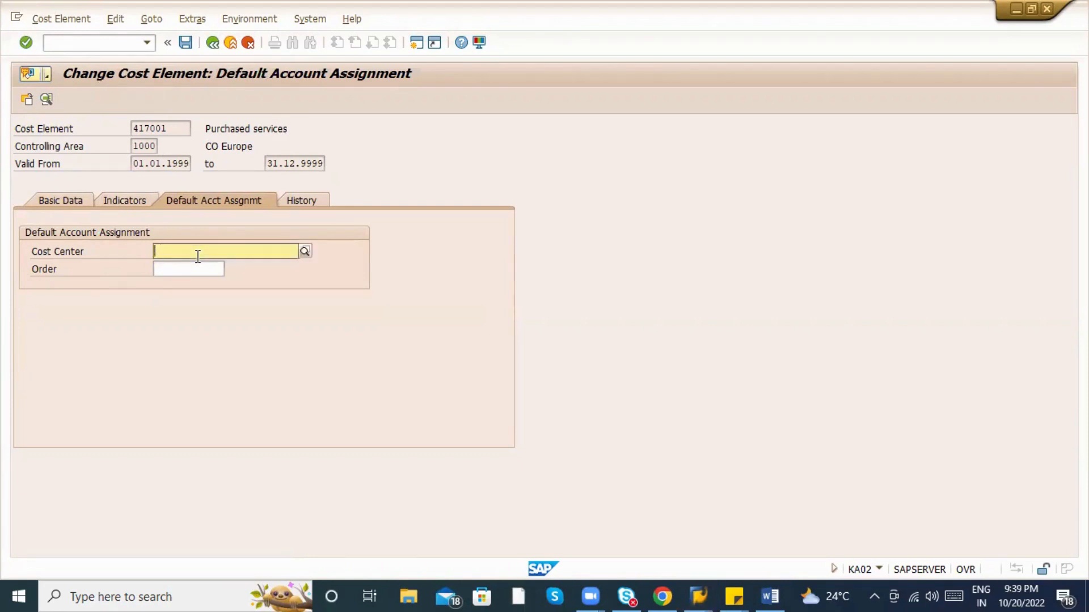
type("Za100")
key("Return")
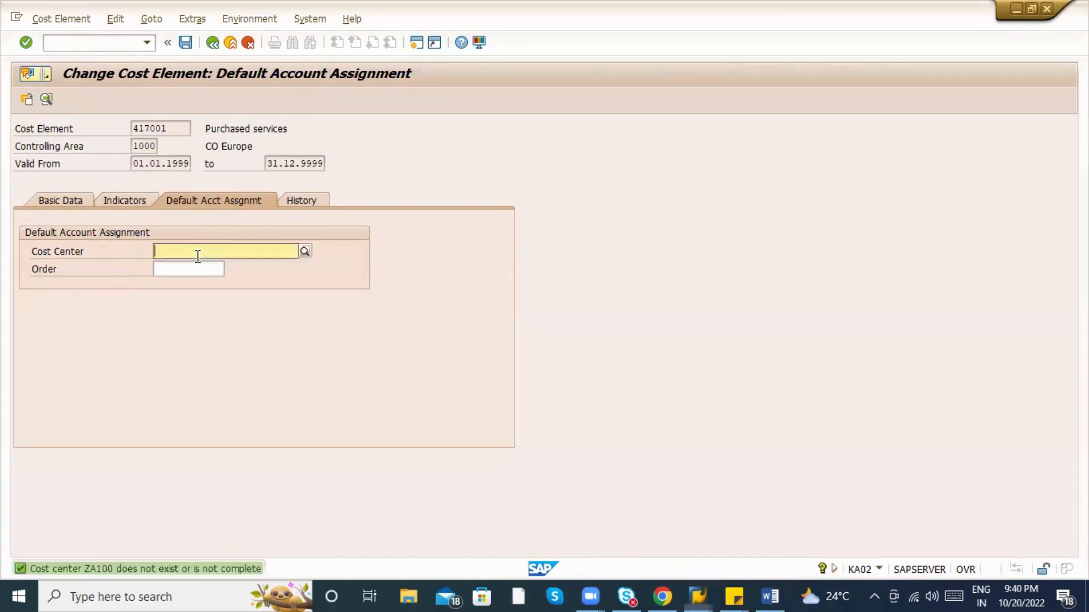
key("Return")
key("ctrl+s")
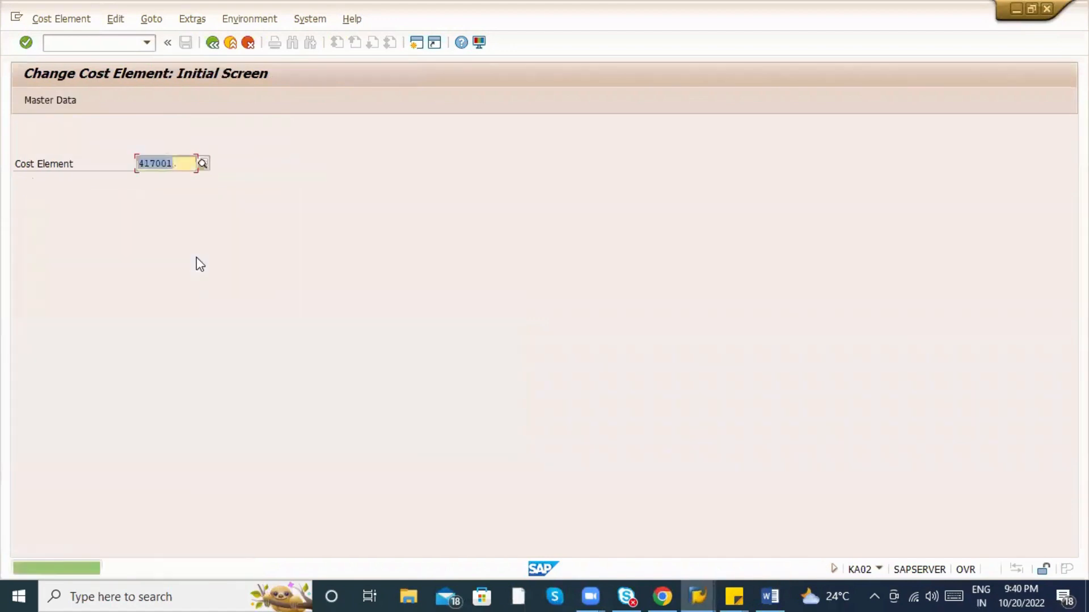
Close the error long text, return to the goods receipt session and try to post the receipt again.
key("alt+Tab")
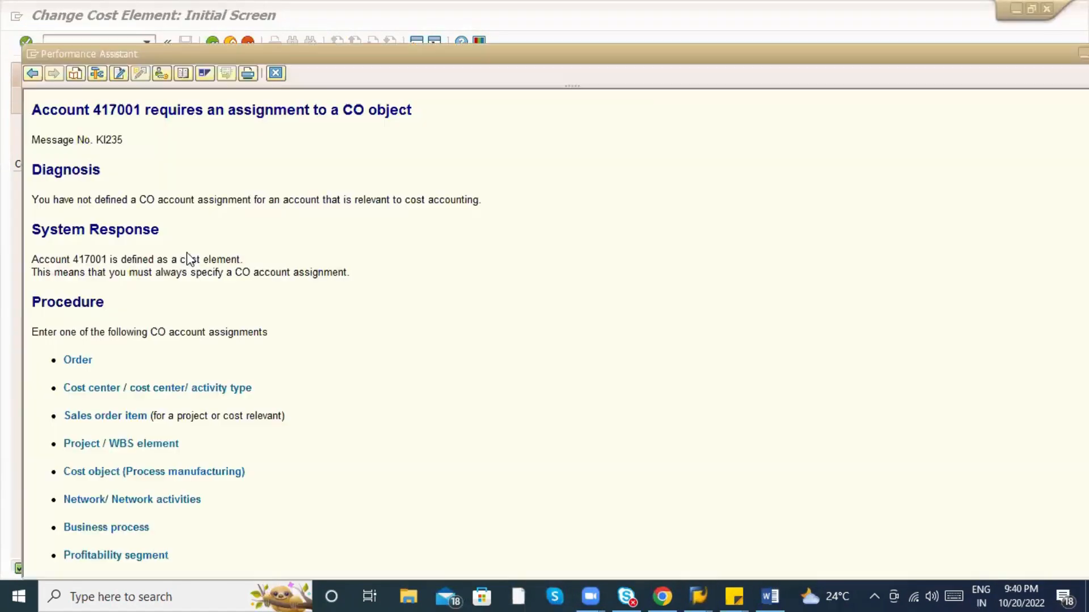
key("Escape")
key("alt+Tab")
key("alt+Tab")
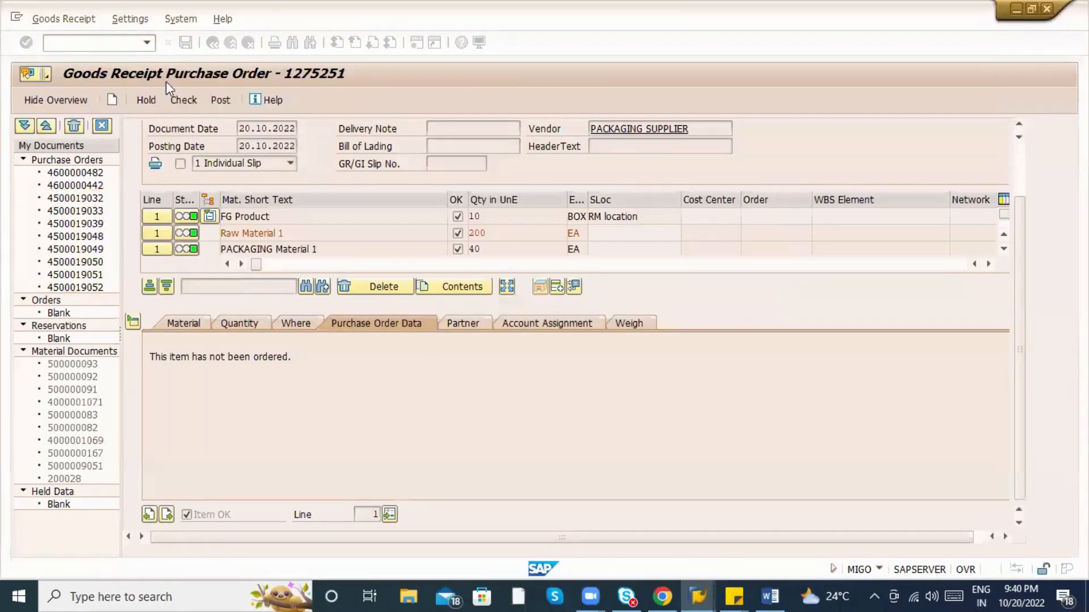
left_click(220, 99)
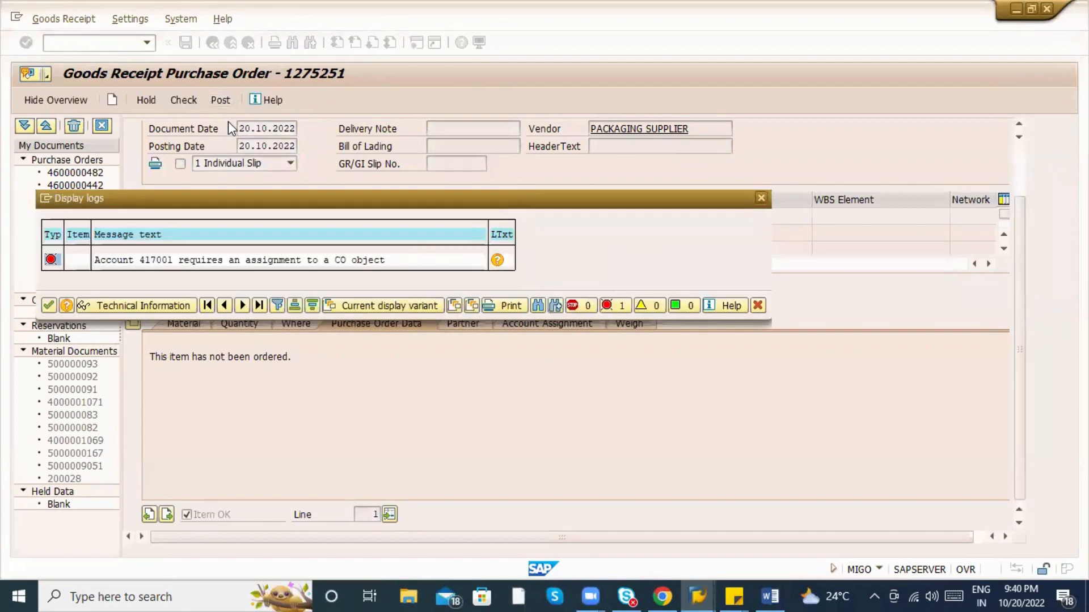
key("Escape")
Restart the goods receipt with transaction MIGO and load the subcontracting purchase order.
left_click(101, 46)
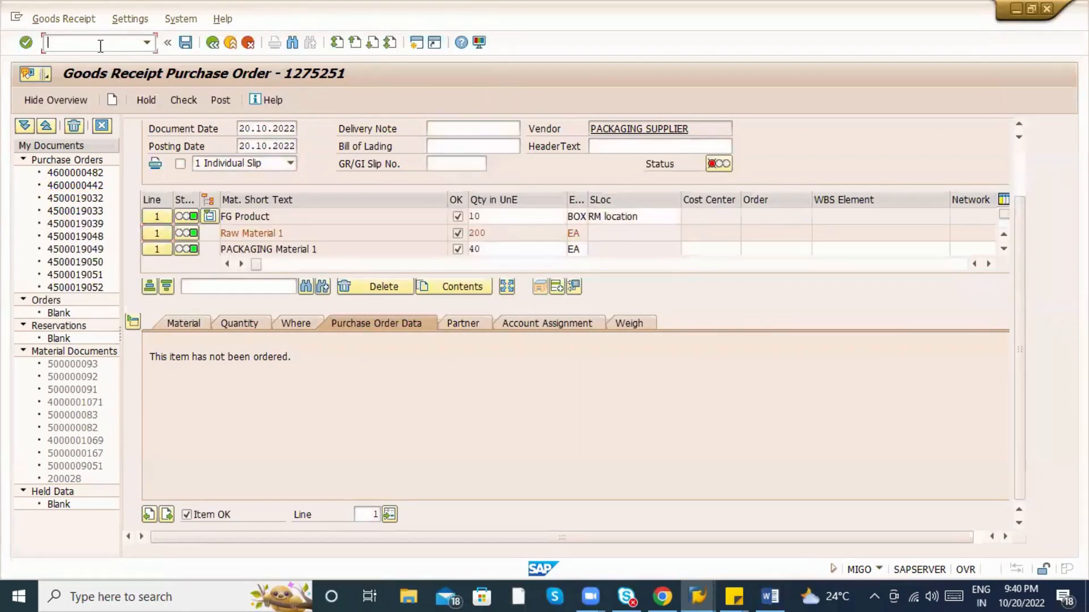
type("/nmigo")
key("Return")
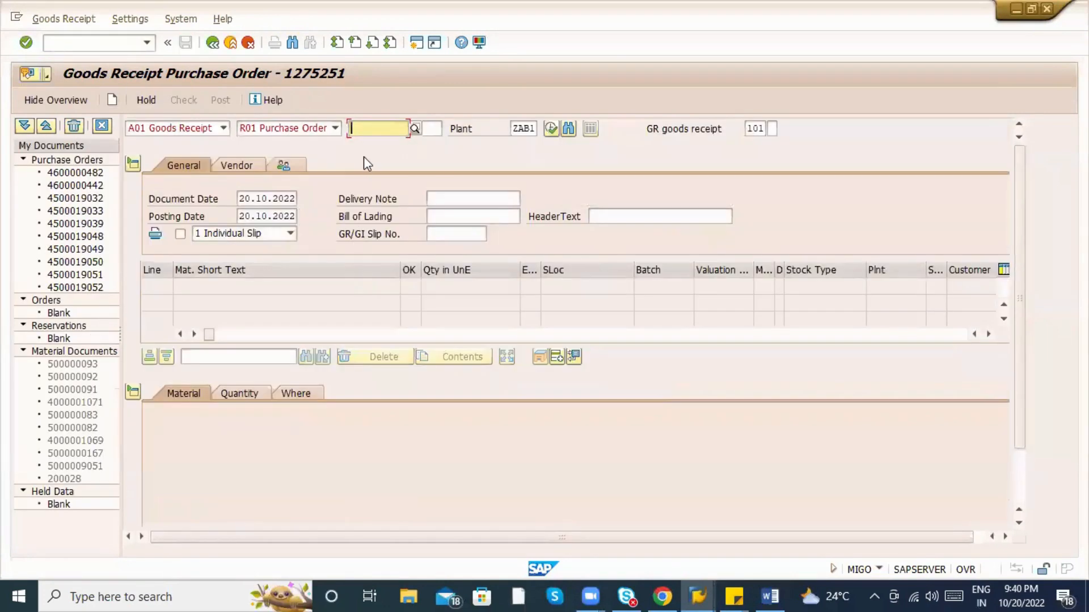
key("BackSpace")
left_click(362, 146)
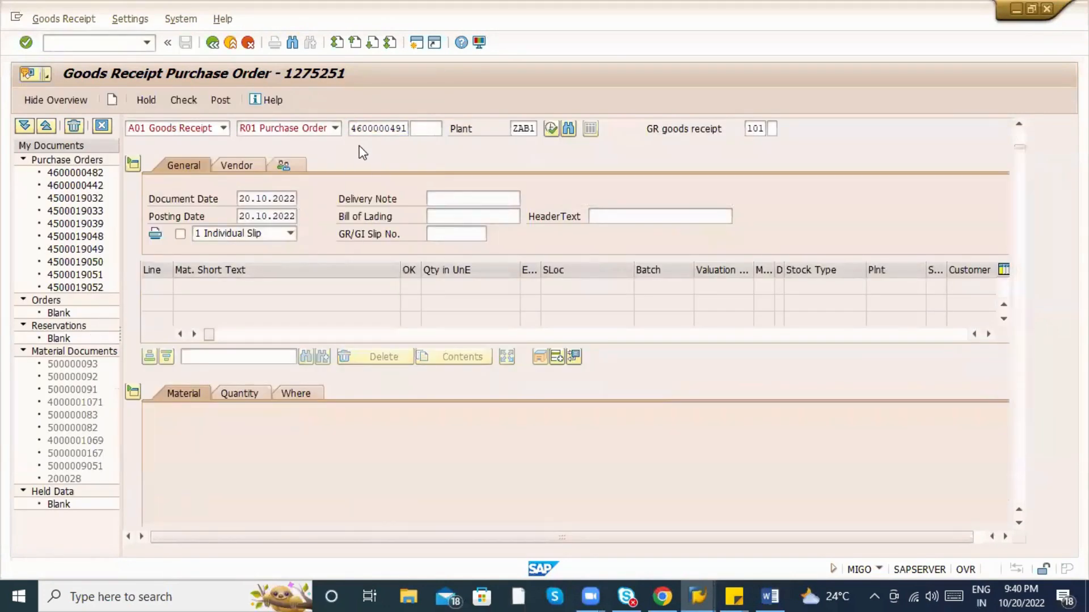
key("Return")
scroll(255, 425, "down", 3)
Mark the FG Product item as OK, set its storage location to ABC1 and try to post the goods receipt.
left_click(186, 514)
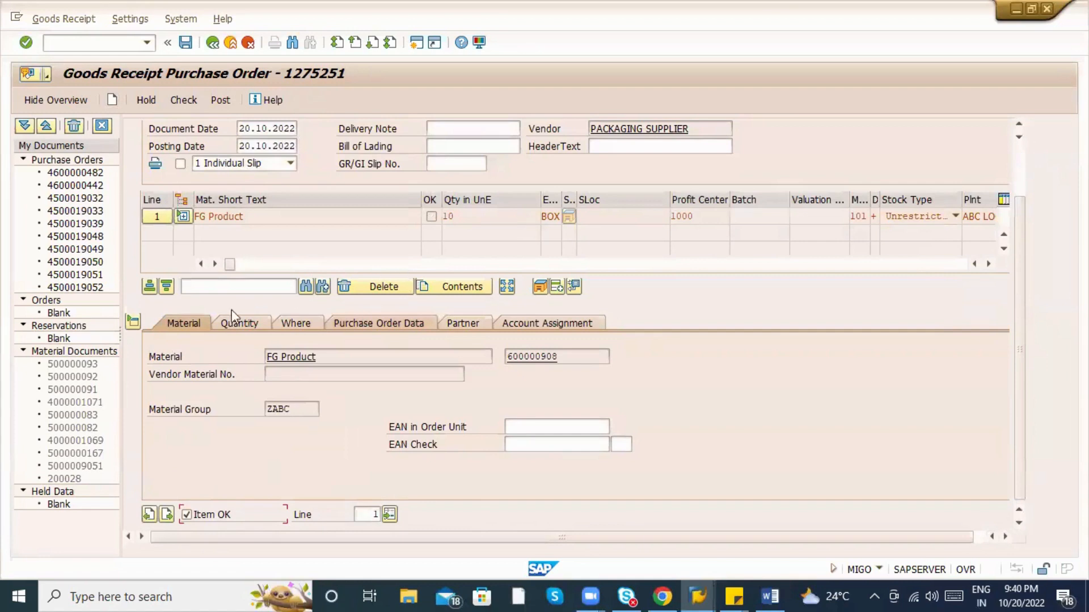
left_click(294, 323)
left_click(306, 407)
left_click(307, 422)
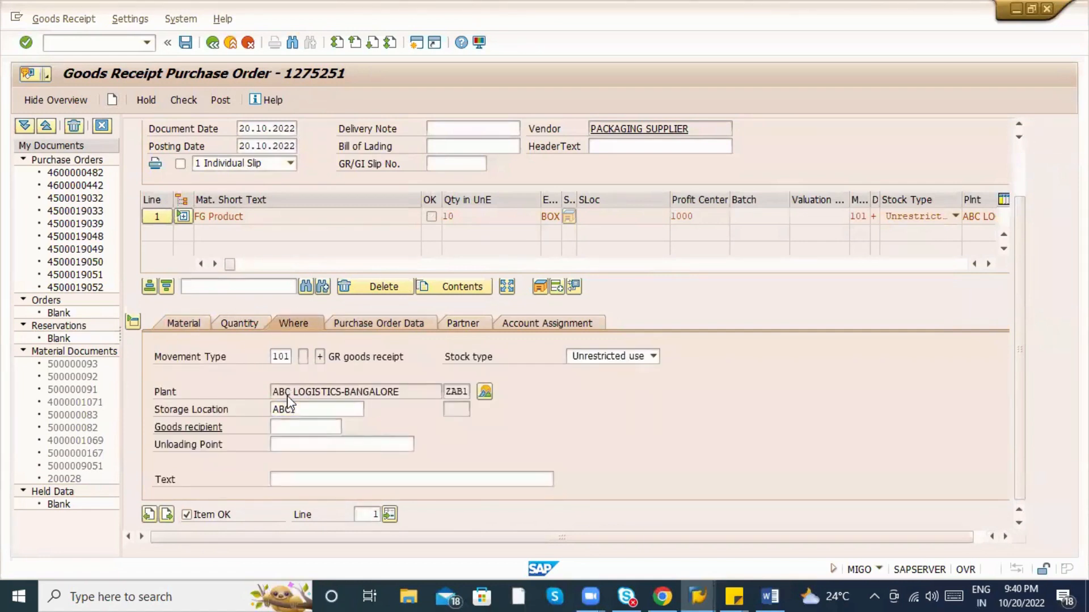
key("Return")
left_click(192, 100)
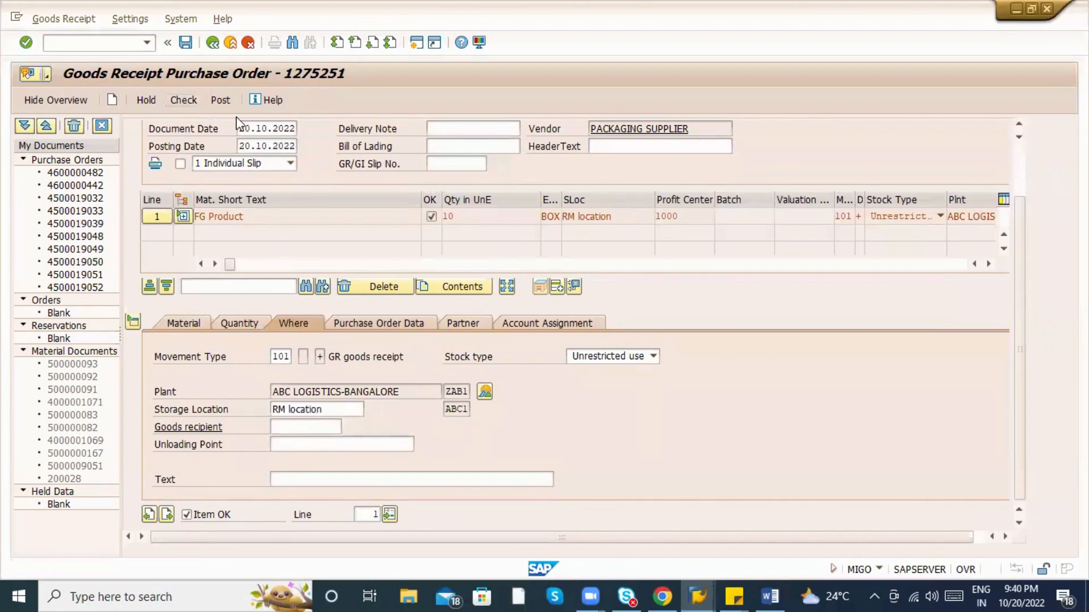
left_click(229, 102)
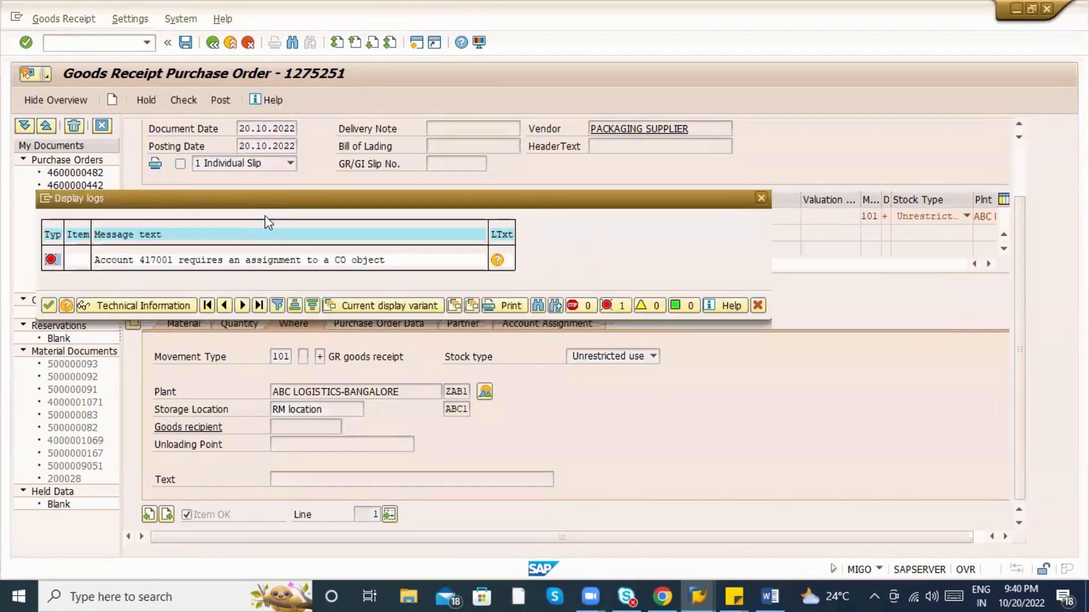
Return to the cost element session, change the default cost center of cost element 417001 to Z100 and save it.
key("alt+Tab")
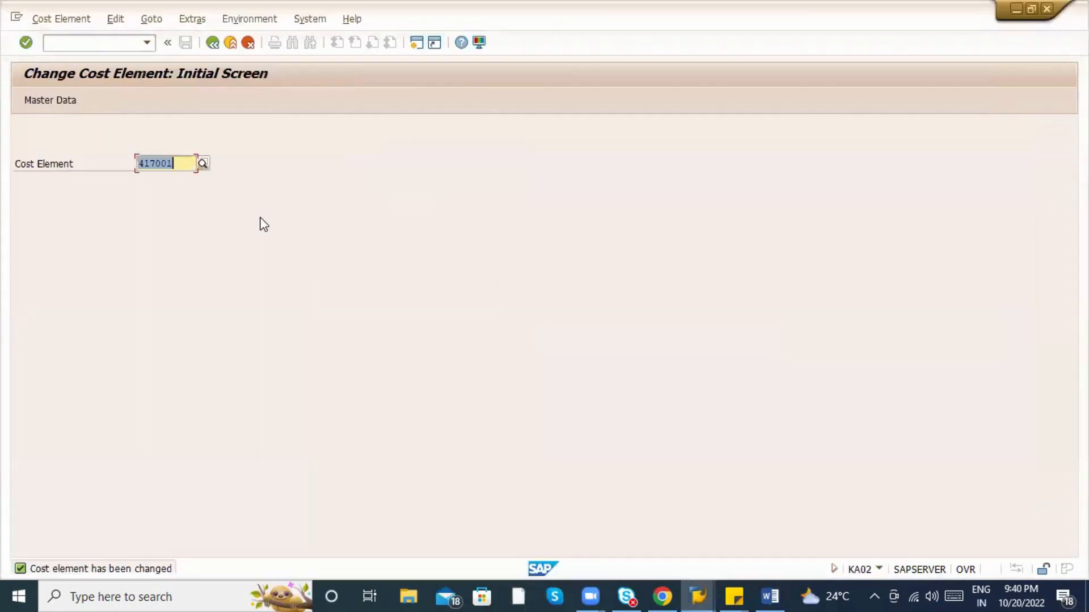
key("Return")
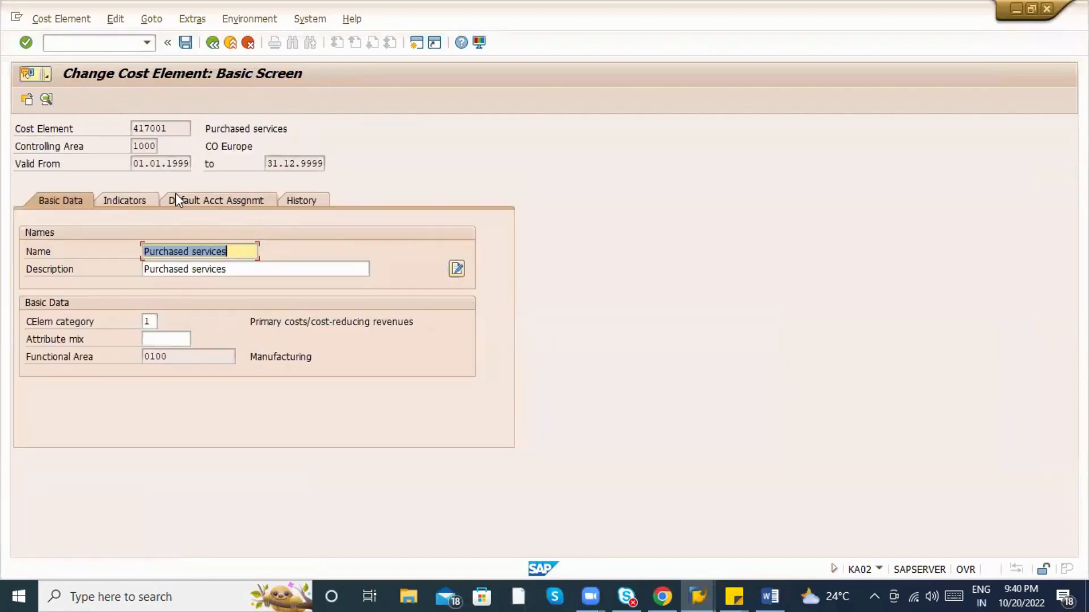
left_click(177, 200)
left_click(186, 266)
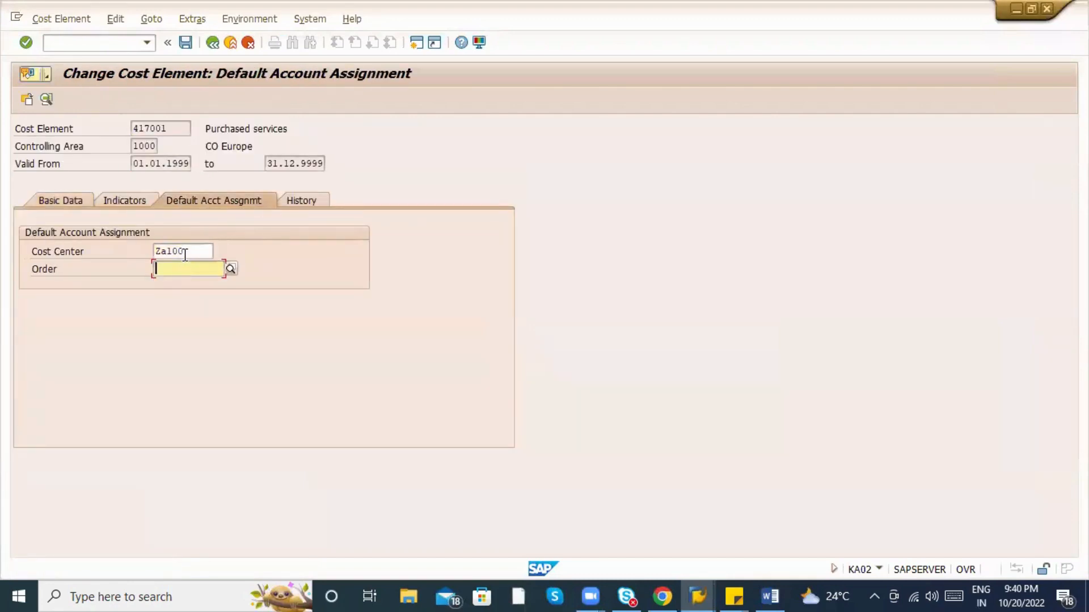
left_click(185, 252)
left_click(164, 251)
key("Delete")
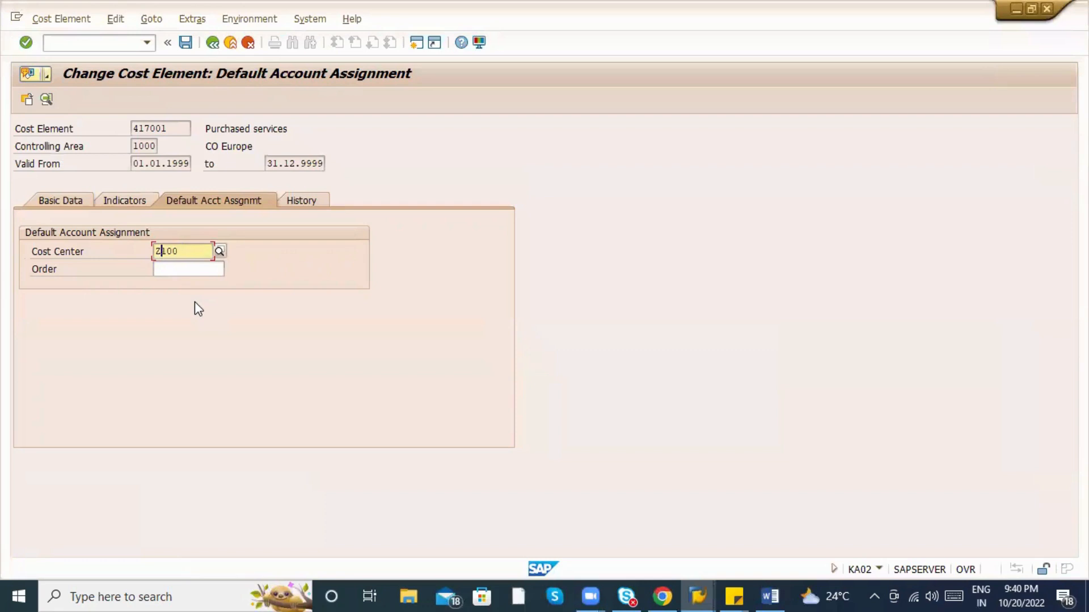
key("Return")
left_click(172, 270)
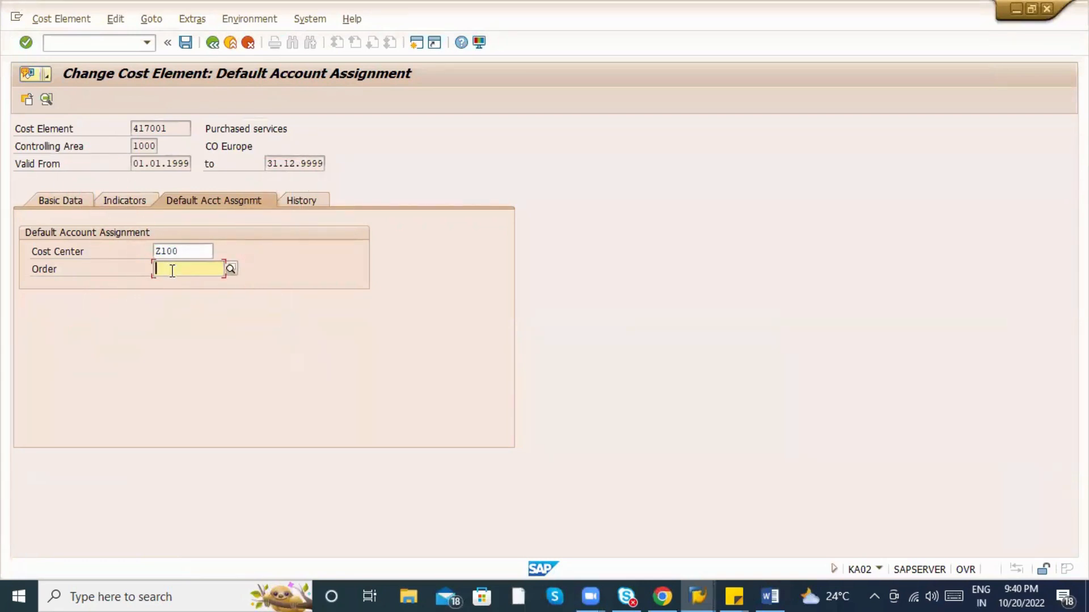
left_click(127, 206)
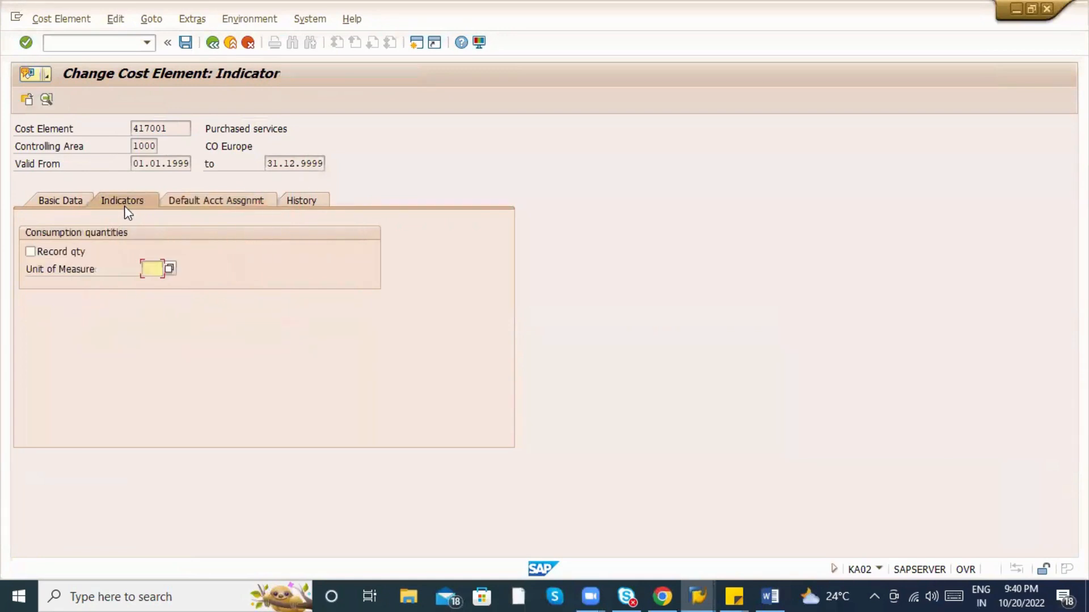
key("ctrl+s")
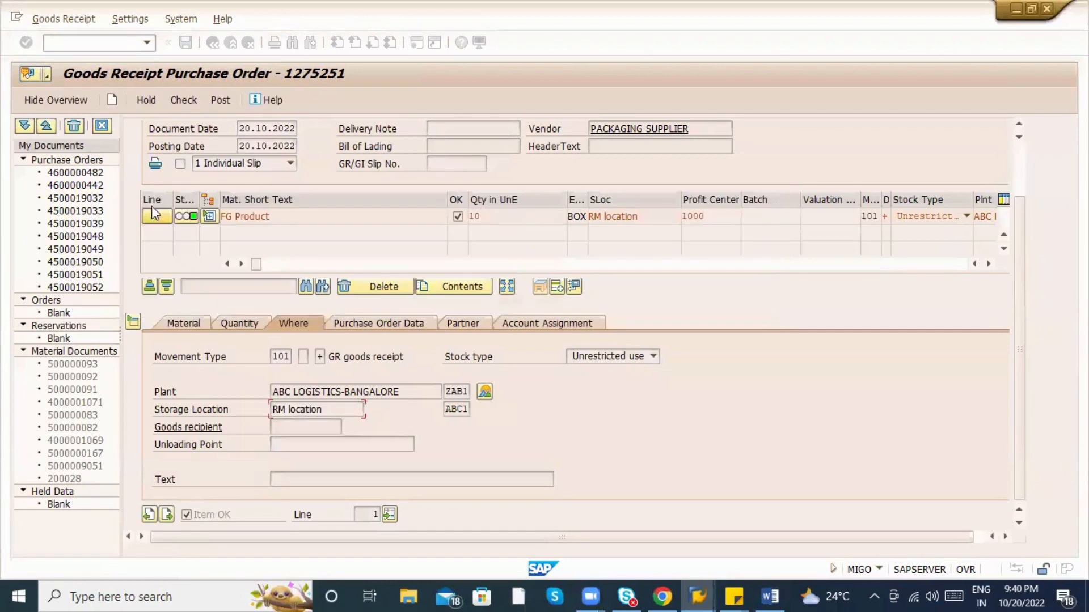
Try posting the goods receipt for the FG Product item with the updated cost element assignment.
left_click(94, 43)
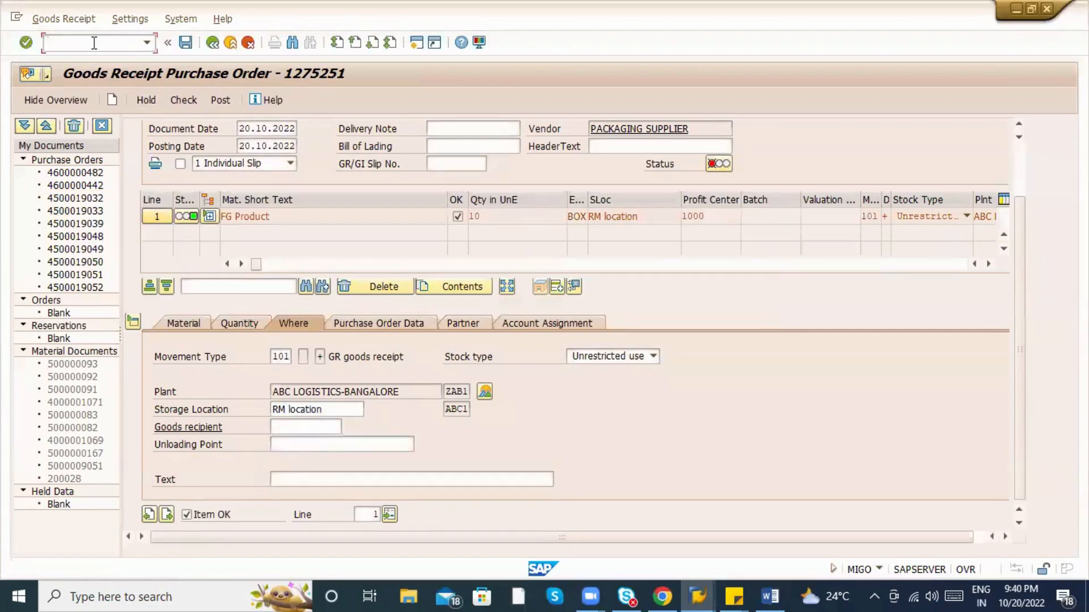
left_click(220, 101)
key("Return")
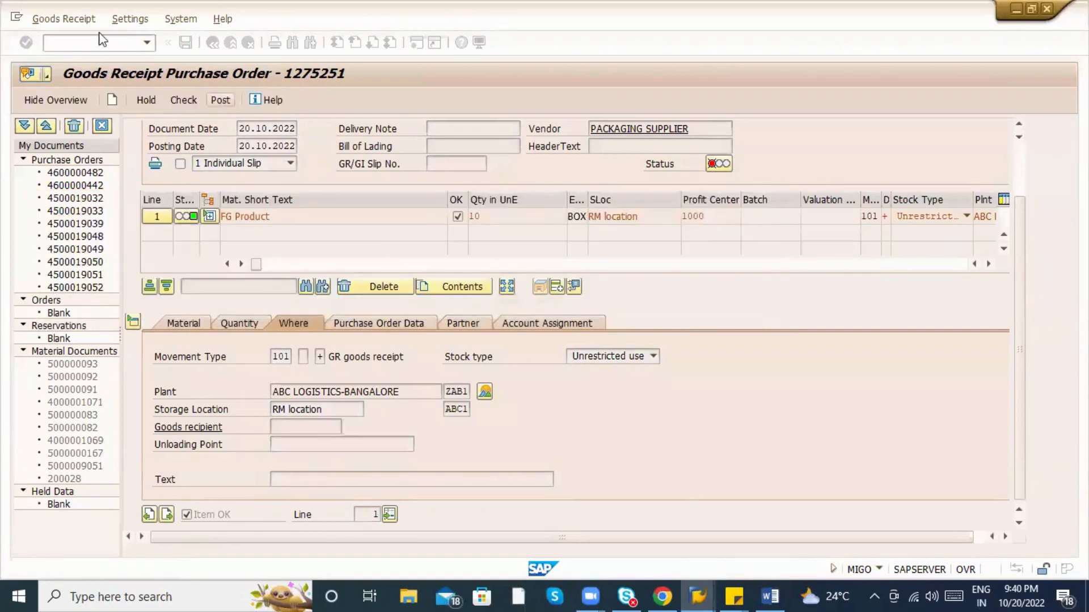
Switch back to the cost element session and review the default account assignment of cost element 417001.
key("alt+Tab")
key("alt+Tab")
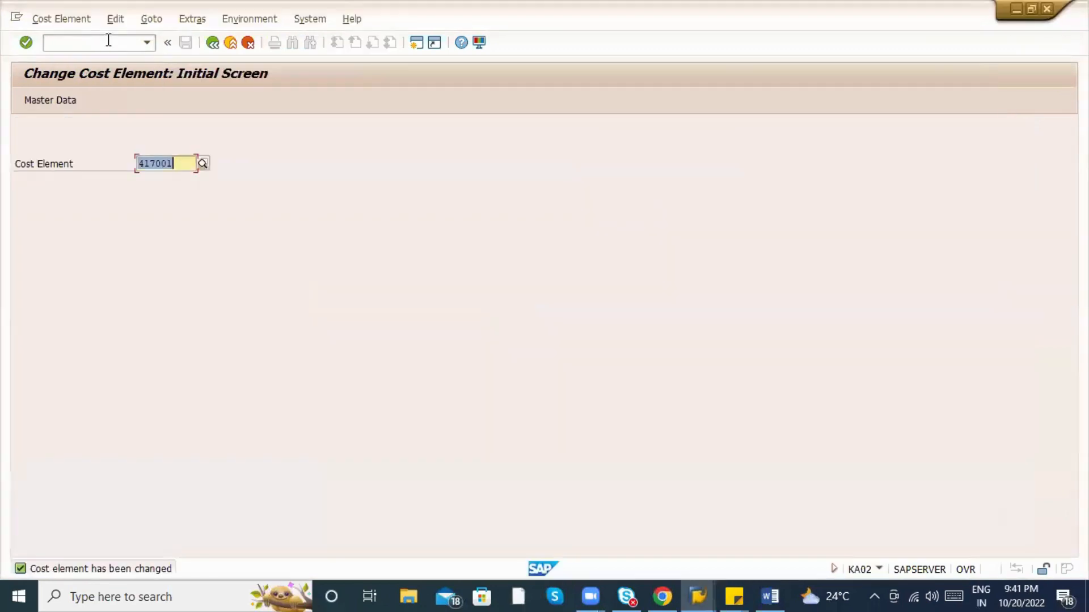
left_click(109, 41)
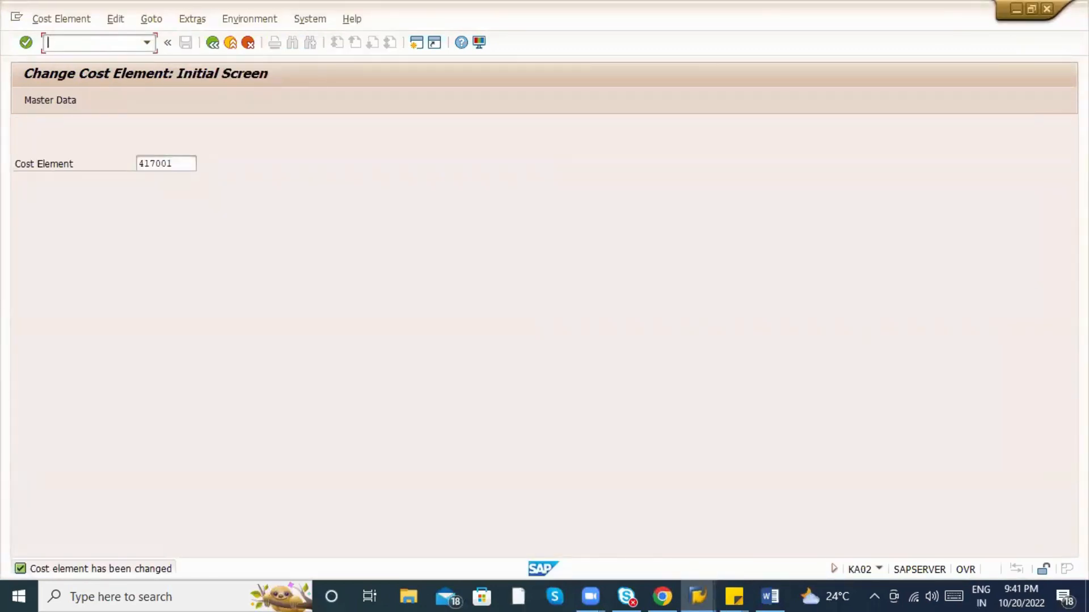
key("Return")
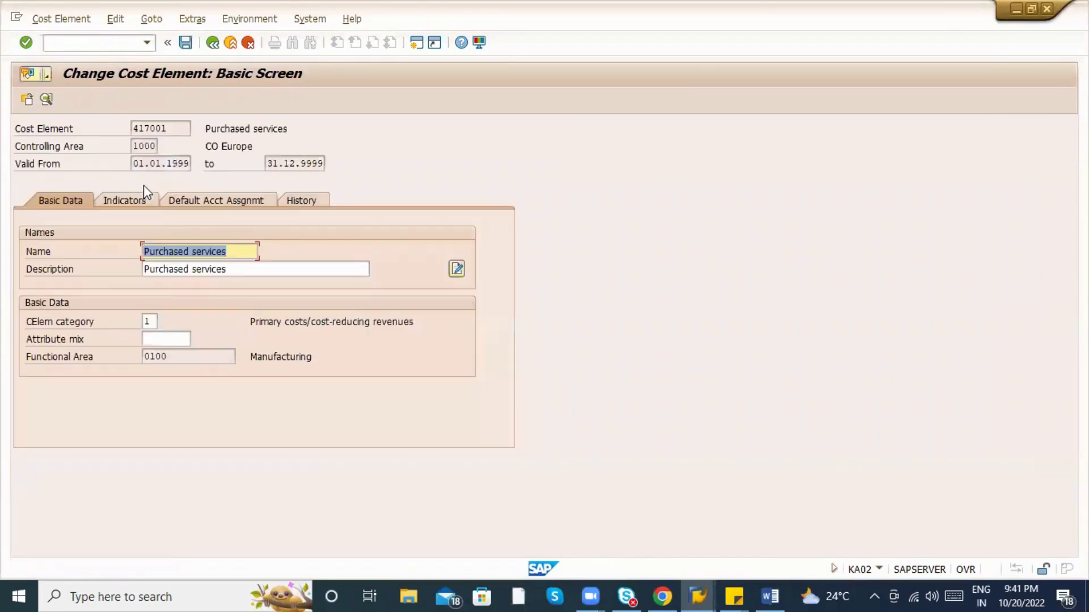
left_click(182, 201)
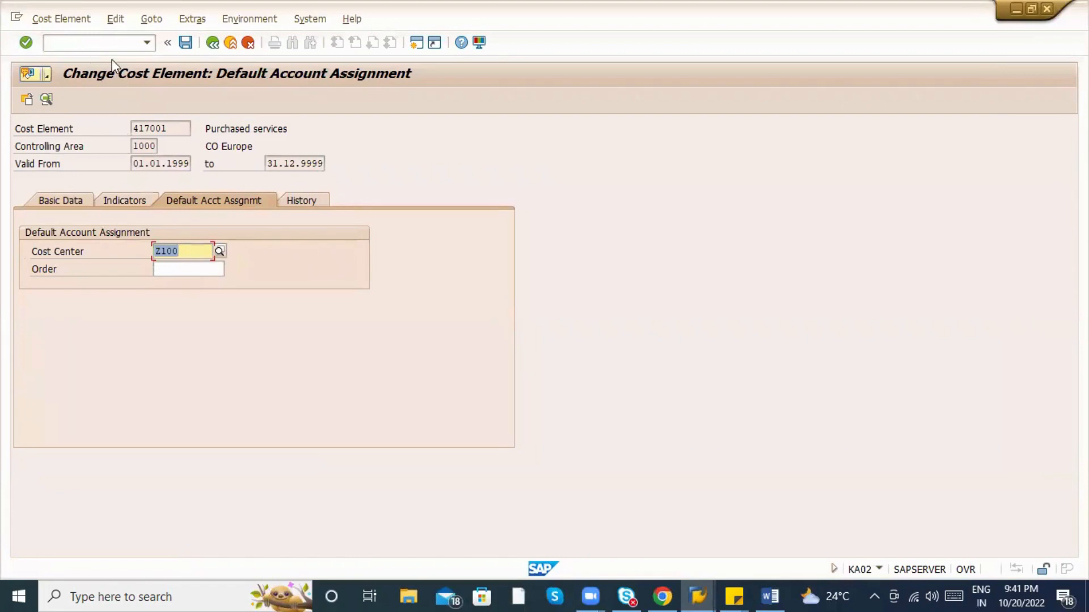
Open the default account assignment table with transaction OKB9.
left_click(111, 41)
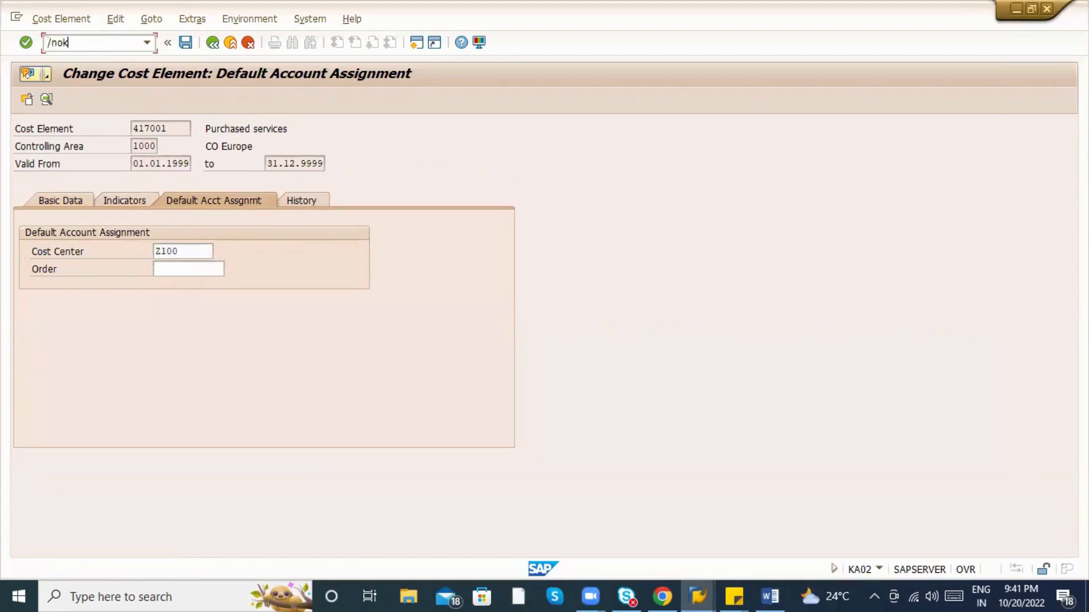
type("/nokb9")
key("Return")
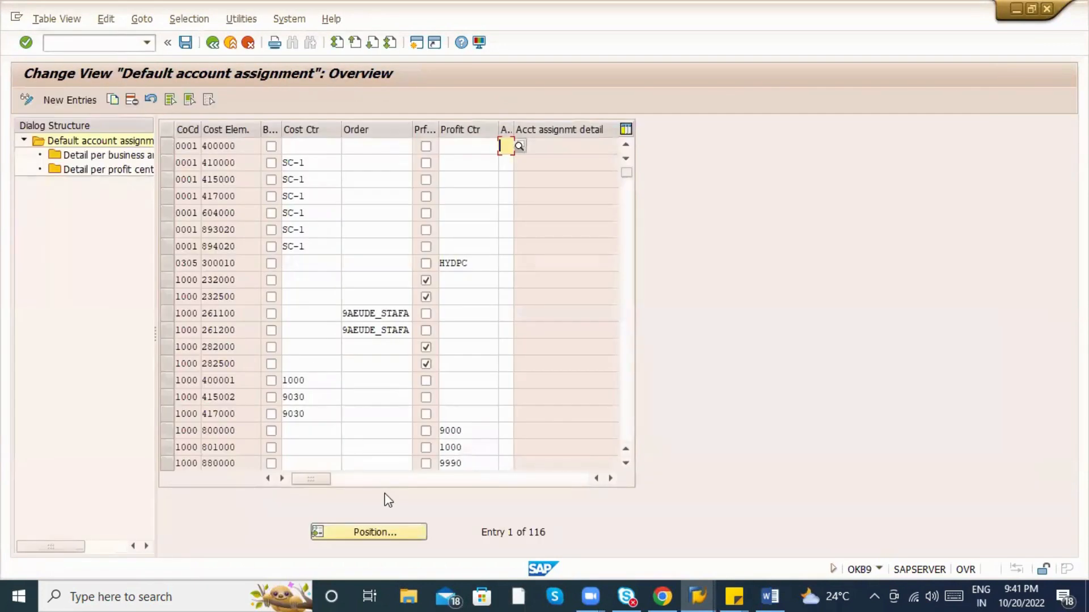
Position the default account assignment list at company code ZABC.
left_click(389, 531)
type("Z")
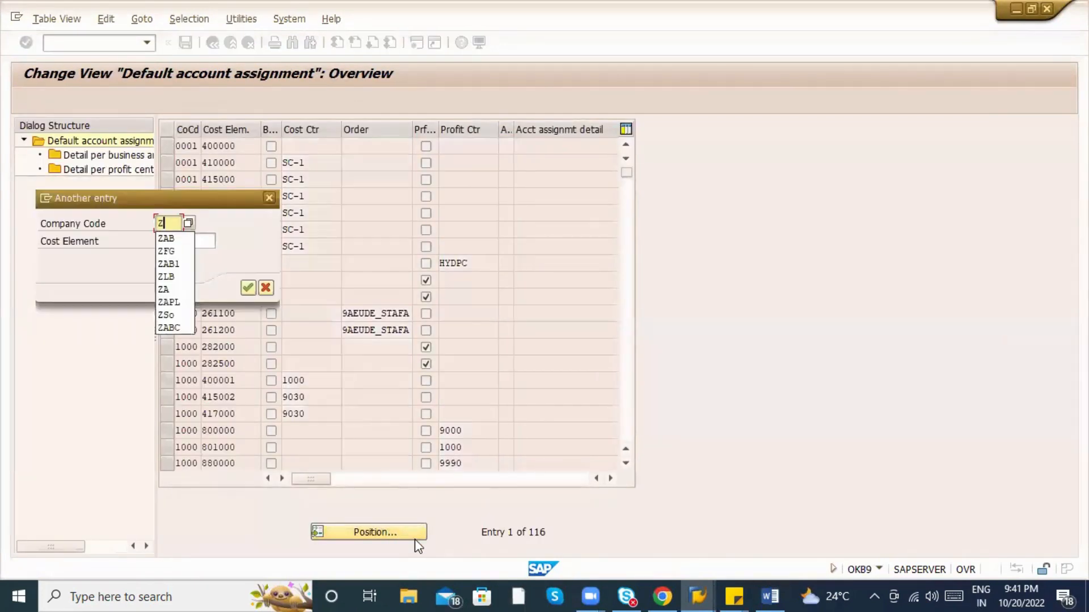
type("AB")
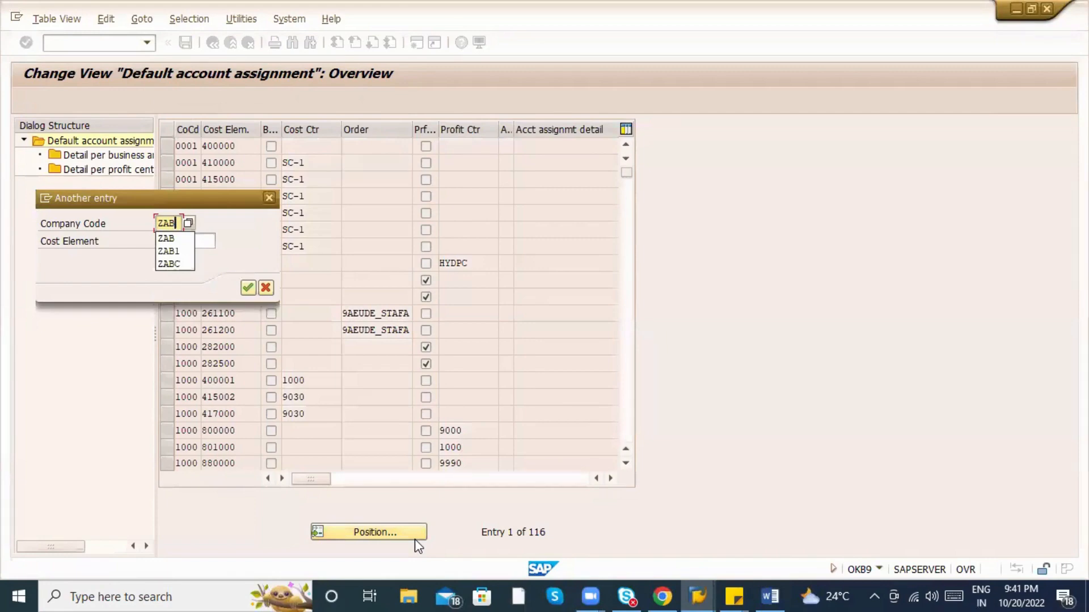
type("c")
key("Tab")
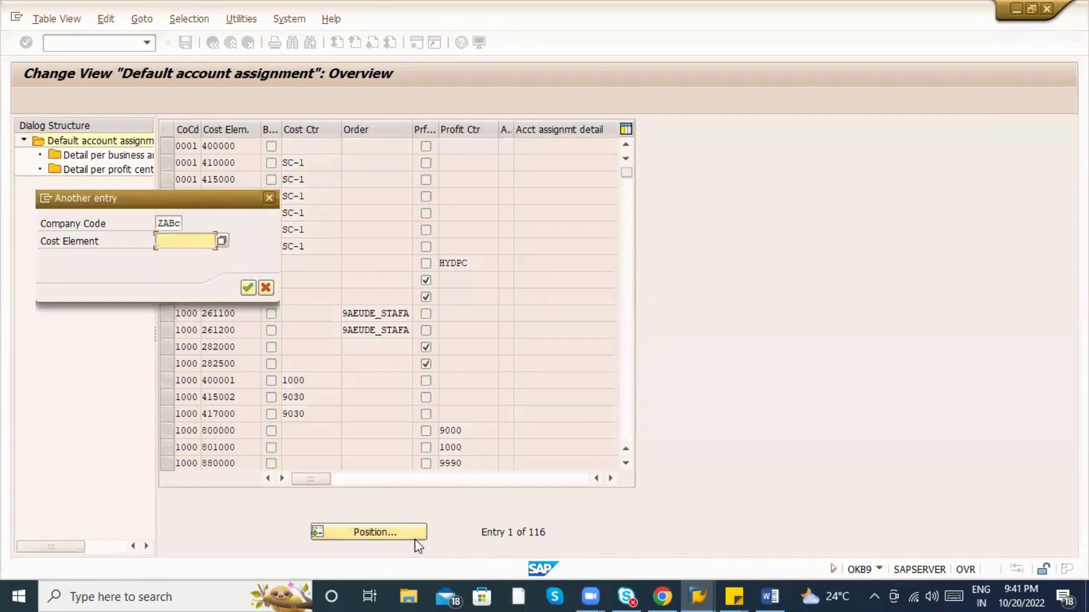
key("alt+Tab")
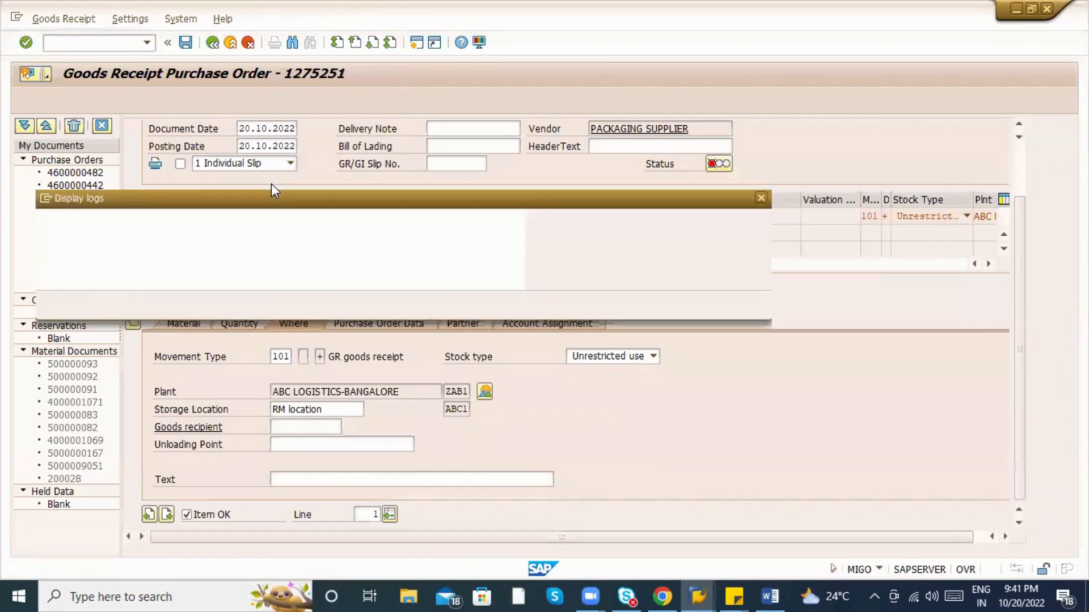
key("alt+Tab")
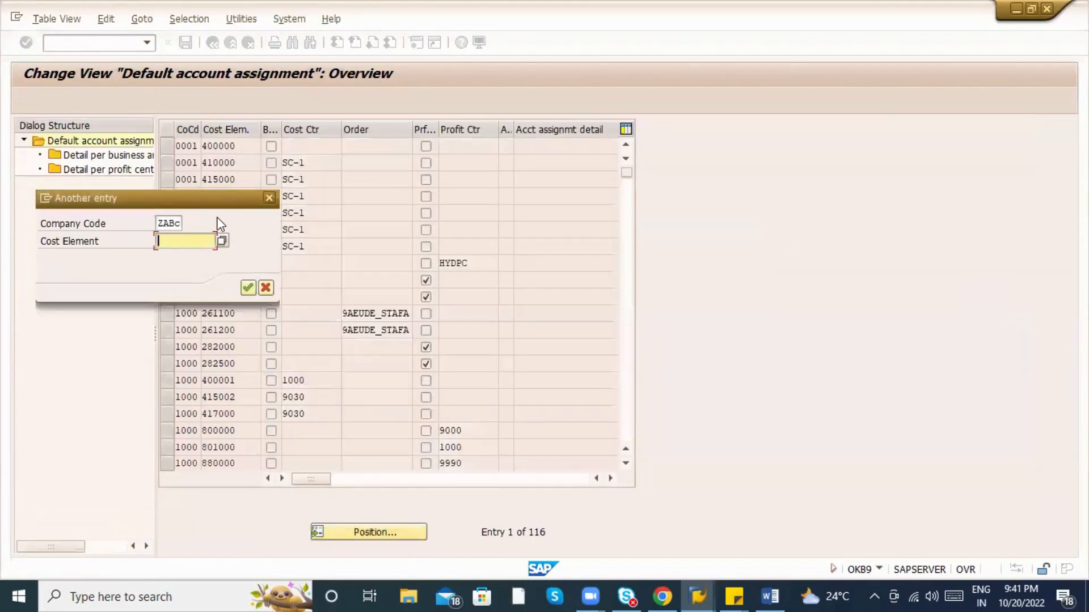
type("000")
key("Return")
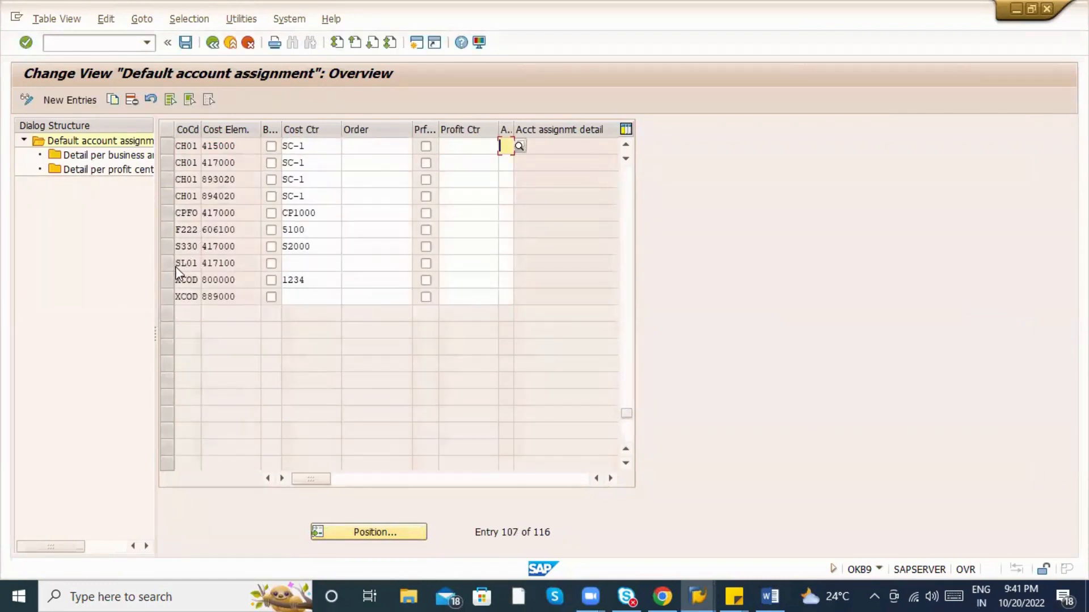
Browse the default account assignment entries of the other company codes for a suitable cost element entry to copy.
left_click(171, 266)
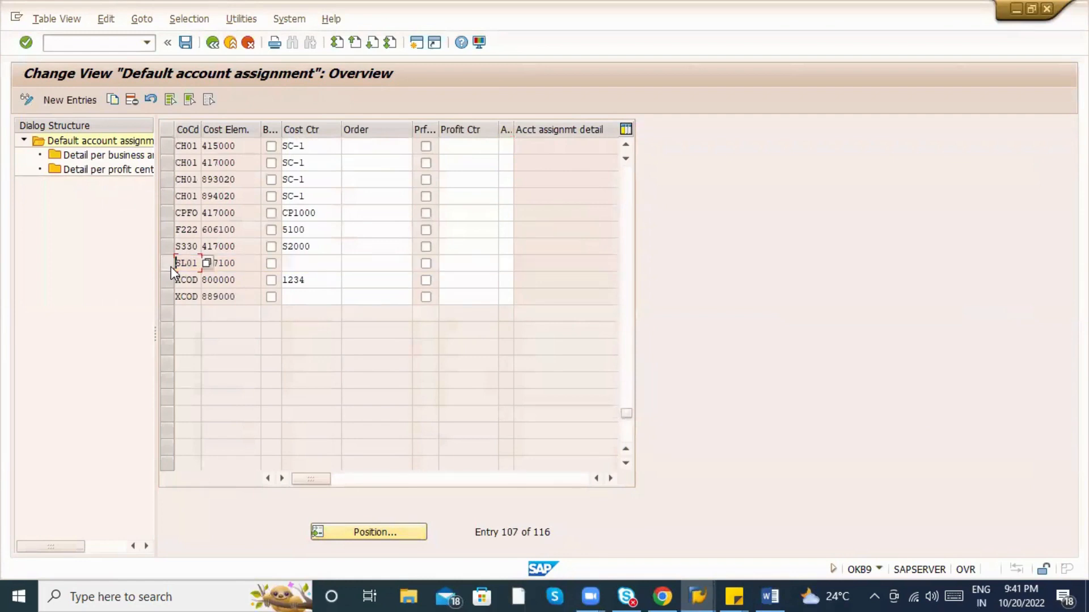
scroll(250, 280, "up", 1)
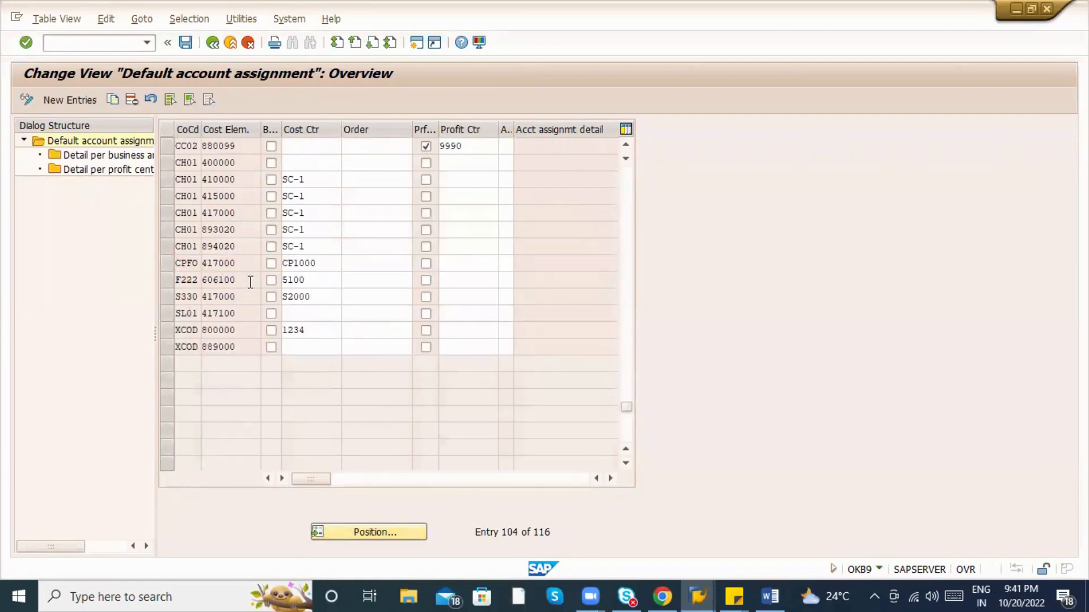
scroll(249, 273, "up", 2)
scroll(247, 281, "up", 2)
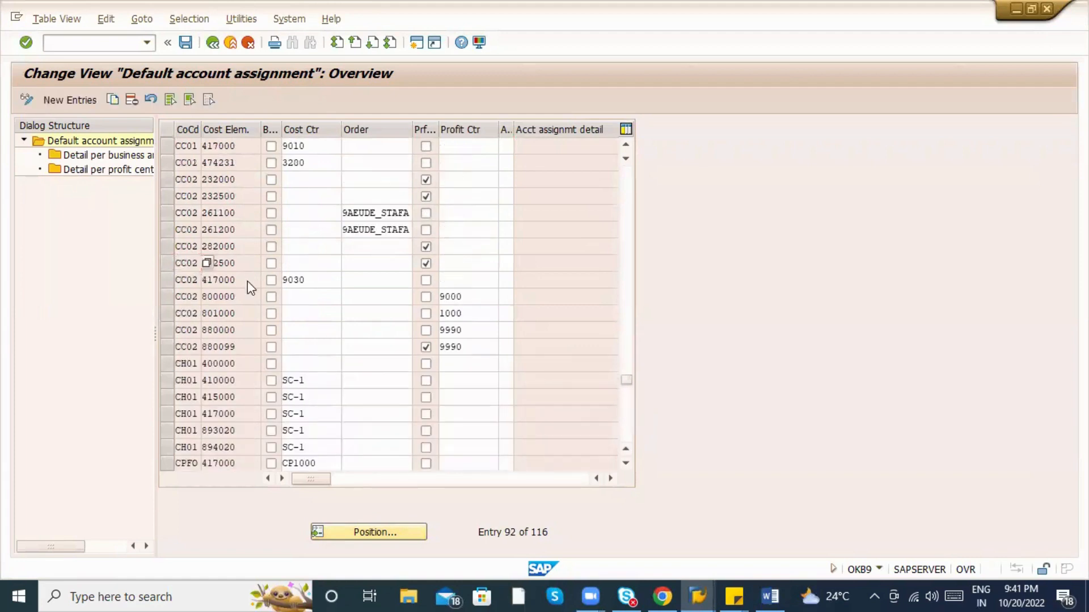
scroll(248, 281, "up", 1)
scroll(249, 280, "up", 1)
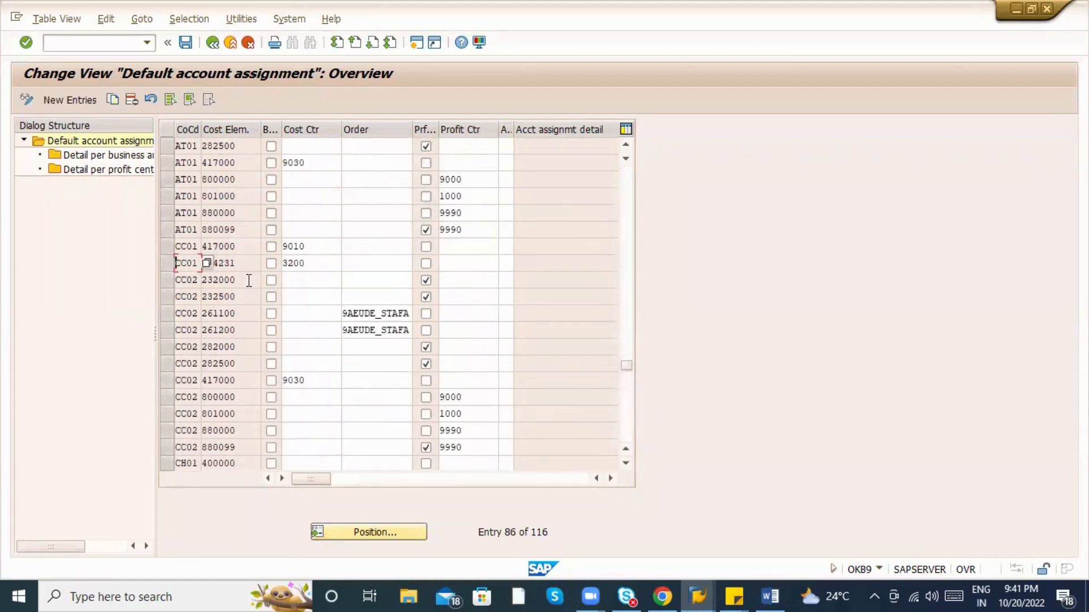
scroll(249, 281, "up", 1)
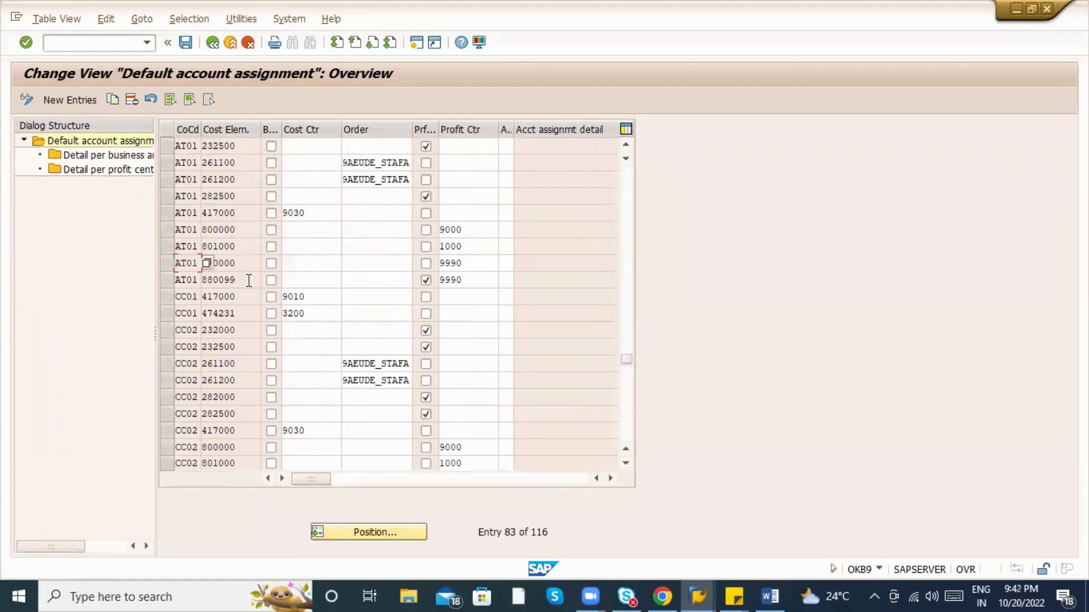
scroll(249, 281, "up", 1)
scroll(247, 281, "up", 7)
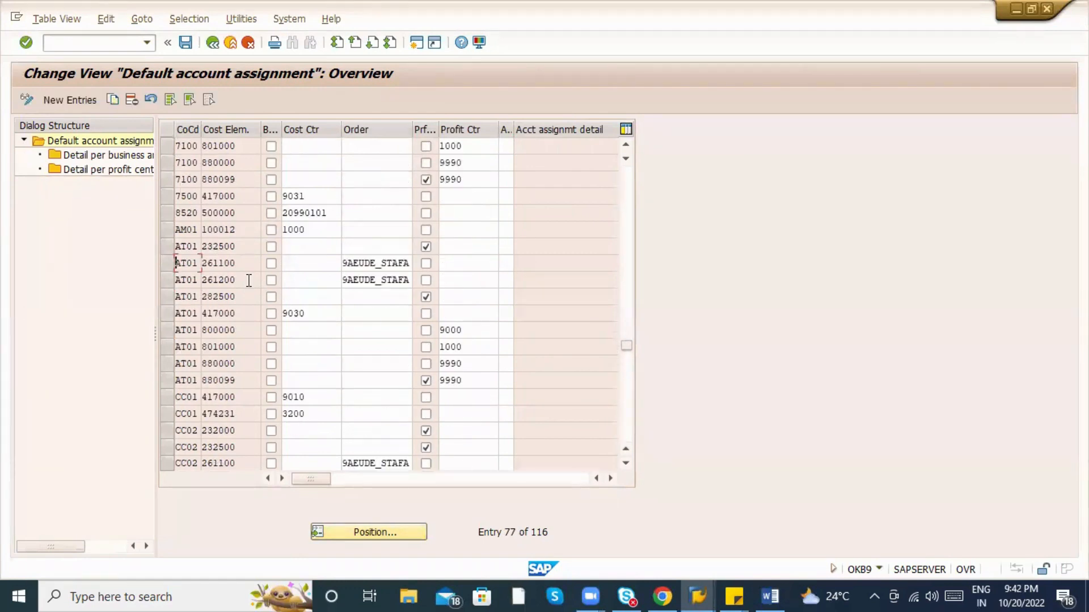
scroll(247, 281, "up", 13)
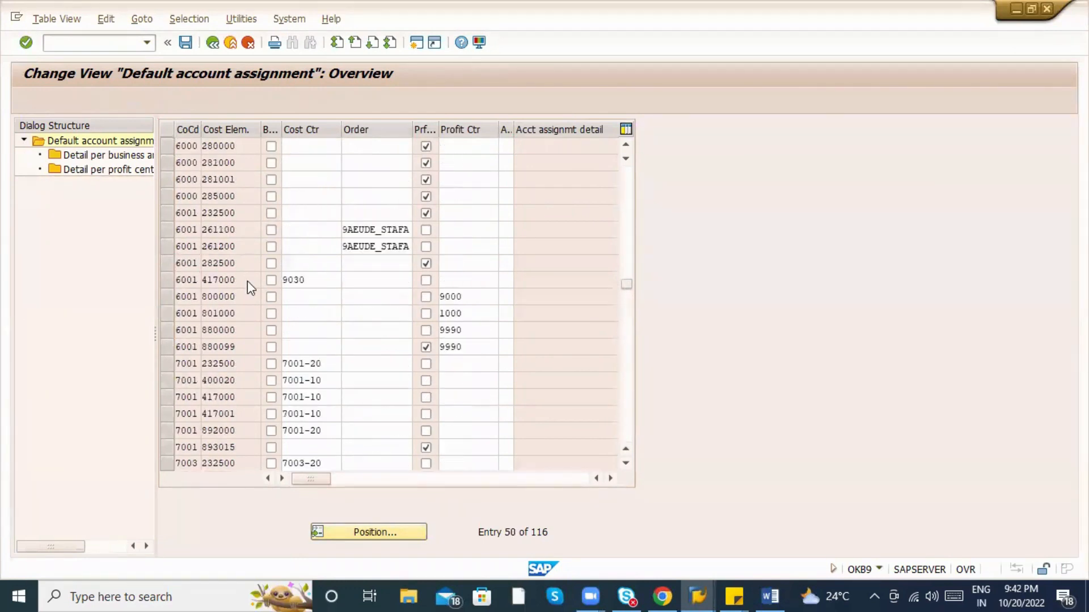
scroll(247, 281, "up", 1)
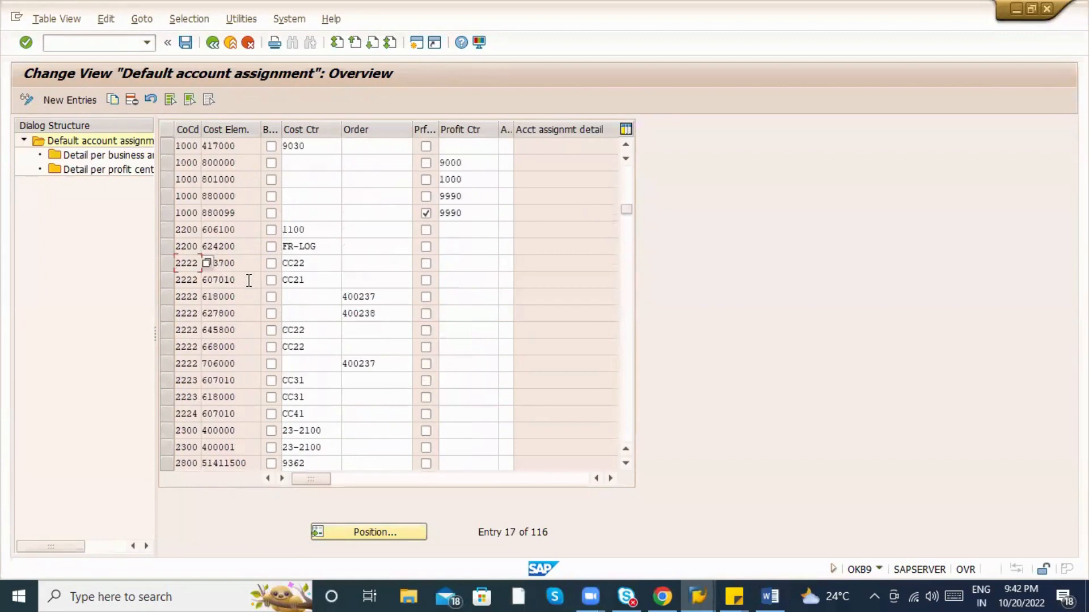
scroll(248, 281, "up", 2)
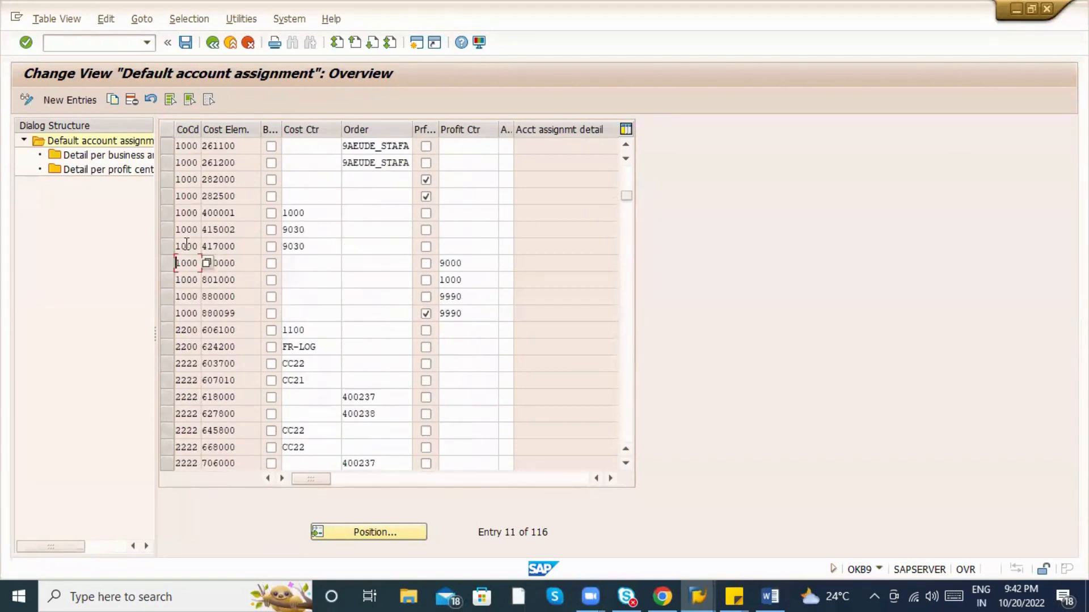
Copy the default assignment entry of company code 1000 for cost element 417000 and enter company code ZAB1 in the copy.
left_click(238, 250)
left_click(169, 247)
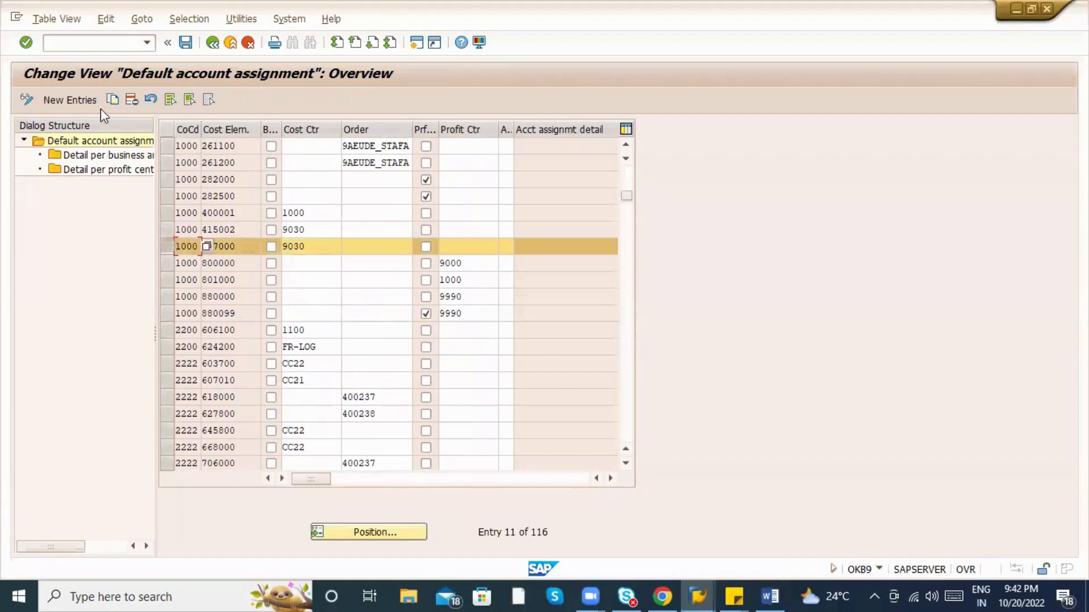
left_click(112, 100)
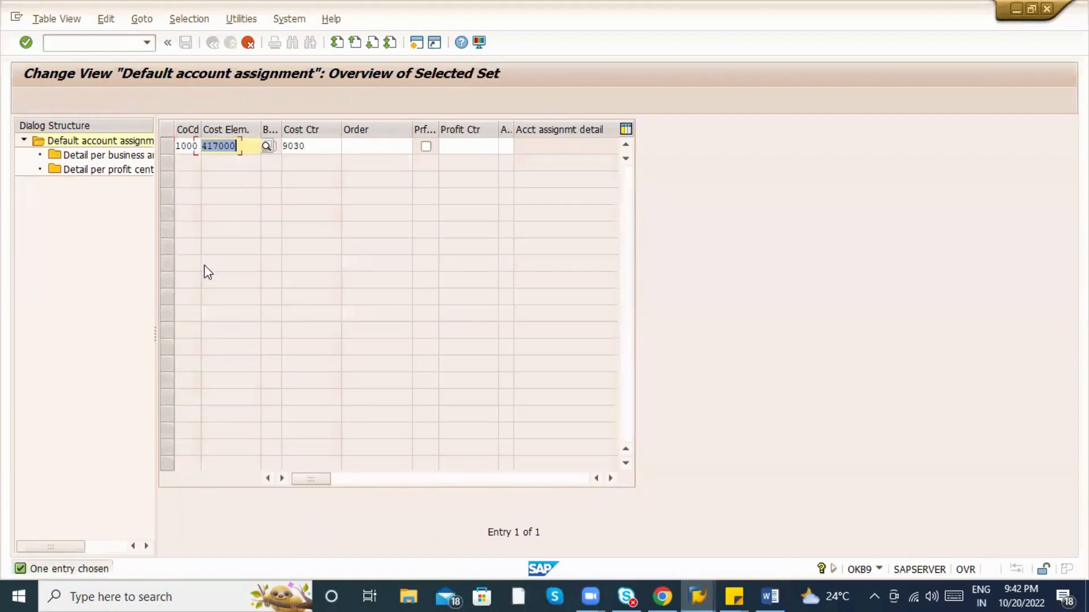
key("shift+Tab")
type("ZA")
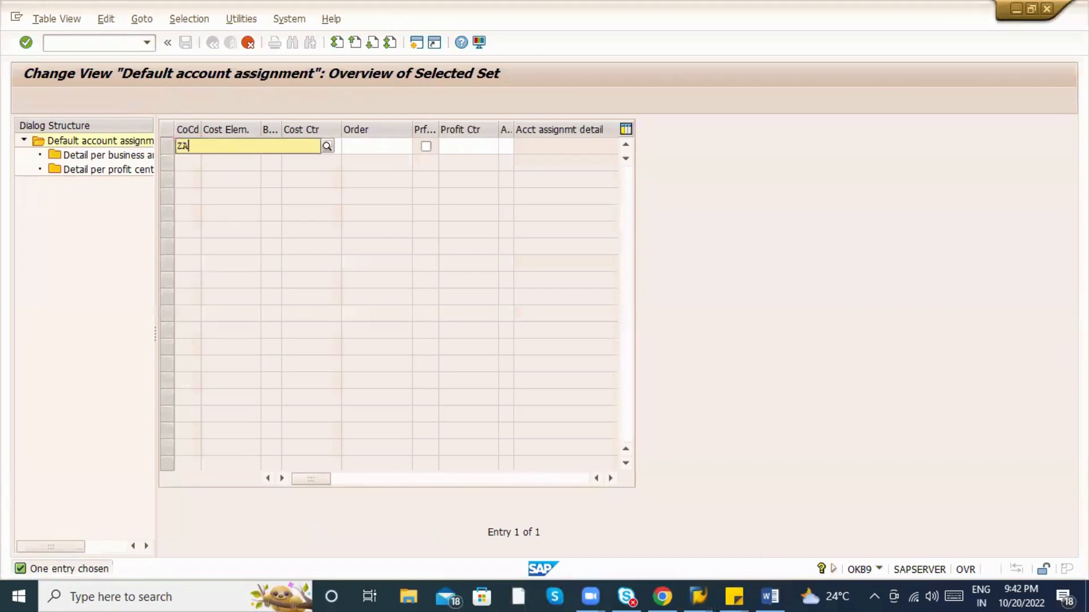
type("B1")
key("Tab")
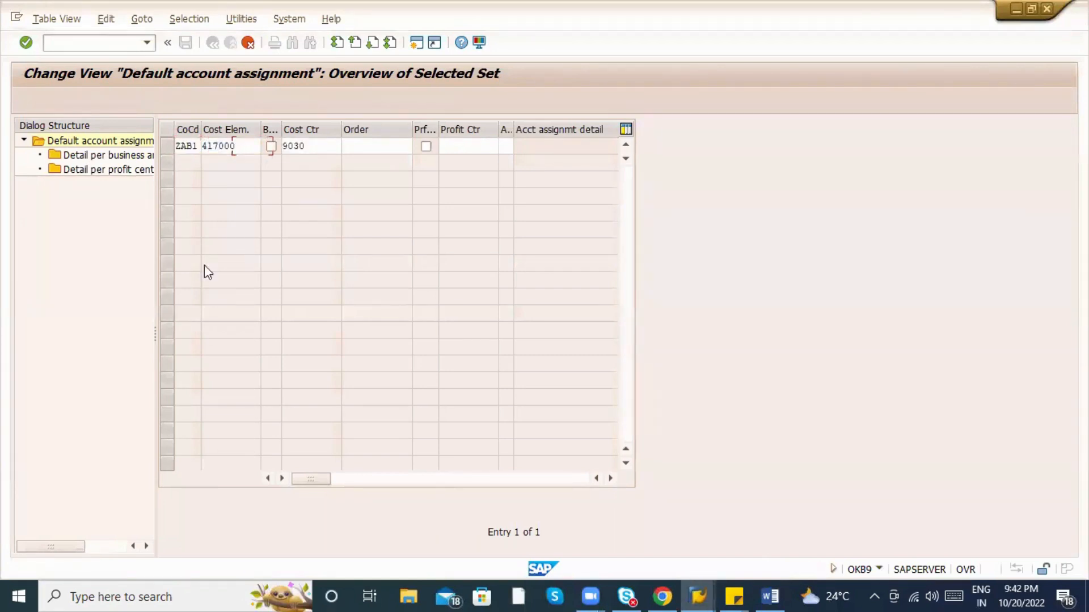
Set the copied entry's cost element to 417001 and its cost center to Z100.
type("417001")
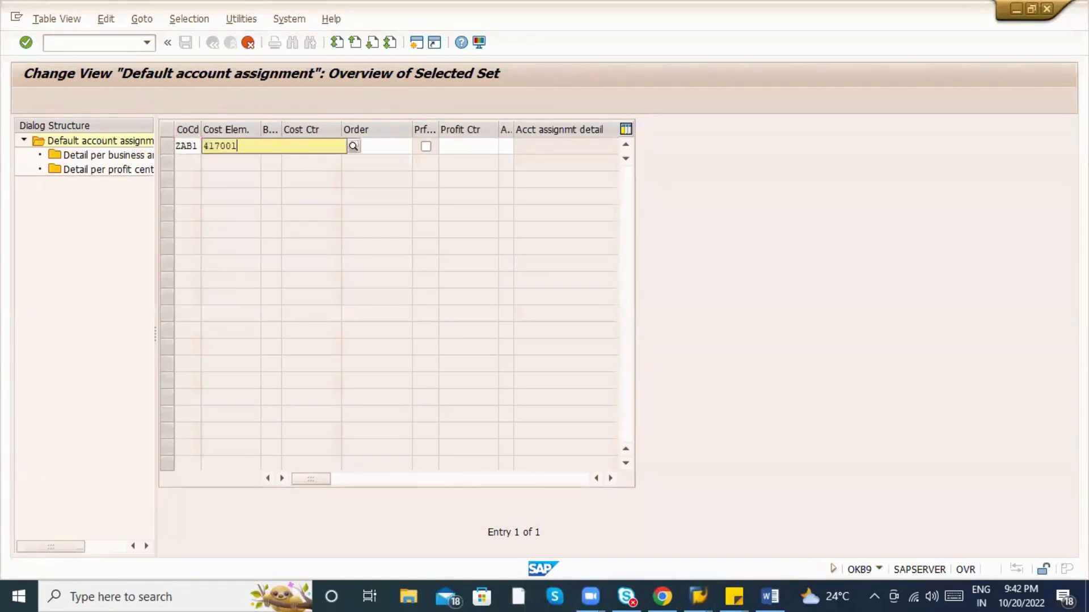
key("Tab")
key("Tab")
key("Delete")
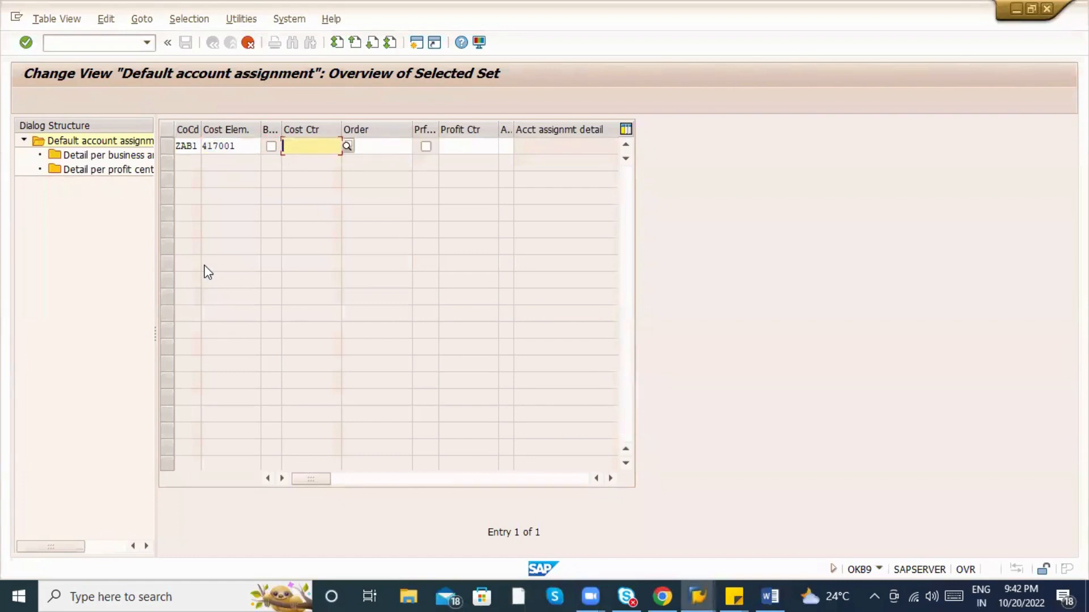
type("Z100")
key("Return")
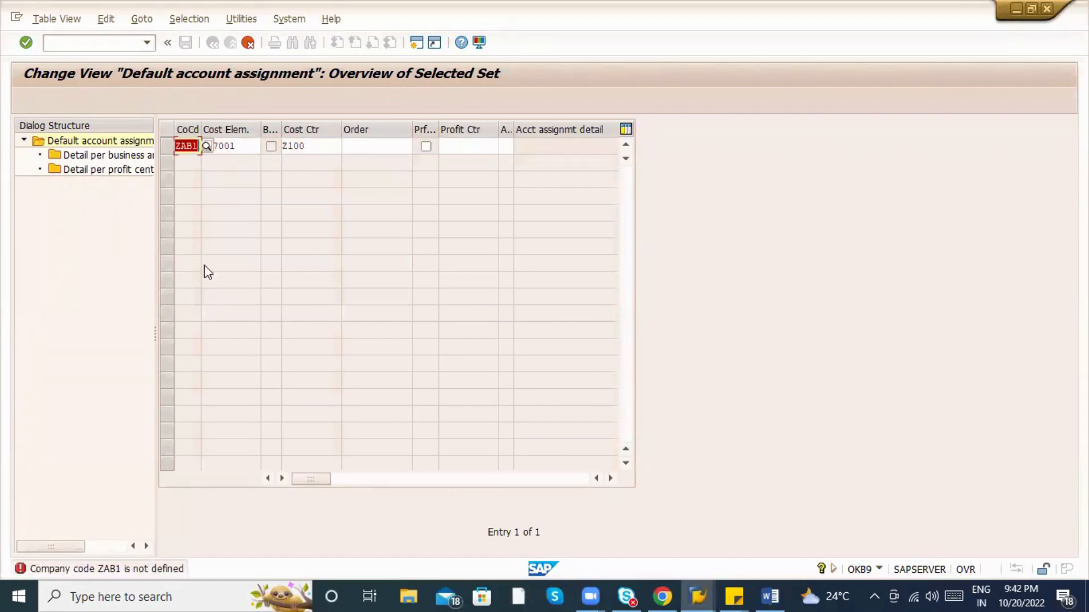
Correct the copied entry's company code to ZABC and save the new default account assignment.
type("ZABC")
key("Return")
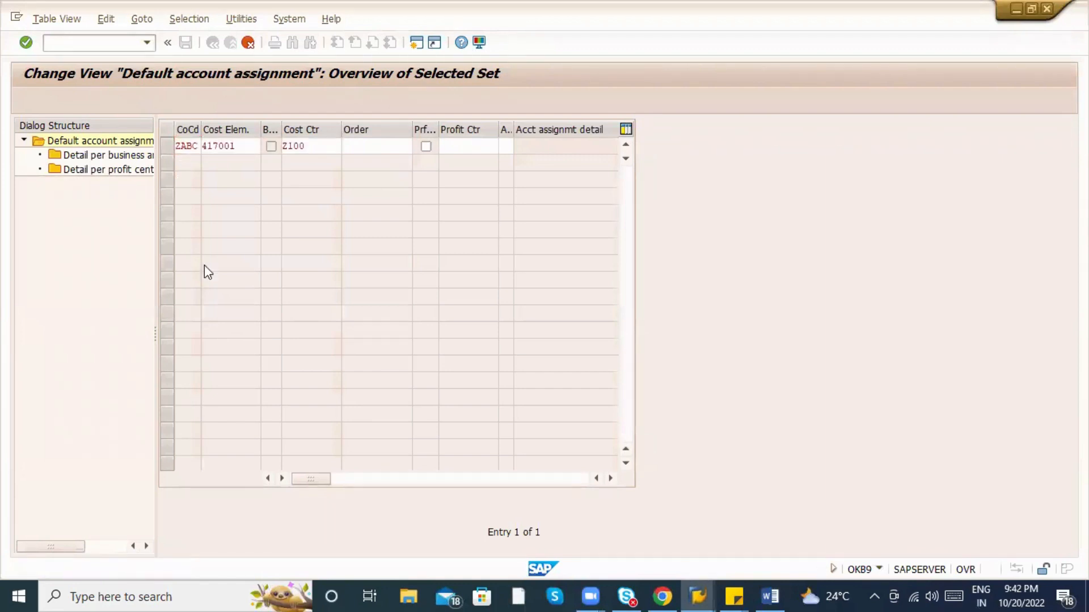
key("ctrl+s")
key("Return")
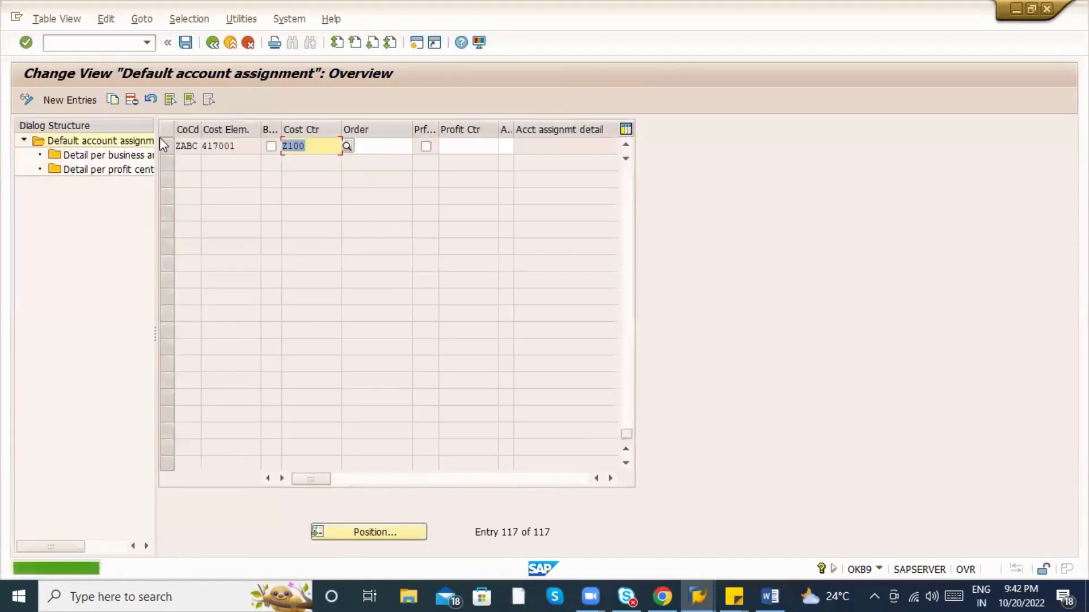
Try to open the business area and profit center details of the ZABC entry for cost element 417001.
left_click(167, 146)
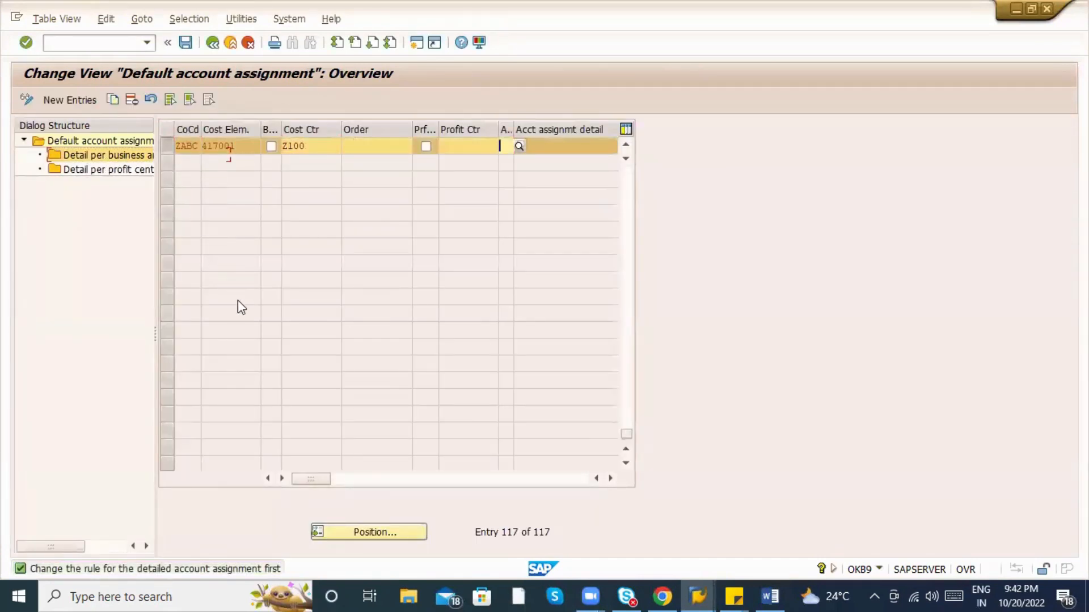
double_click(94, 170)
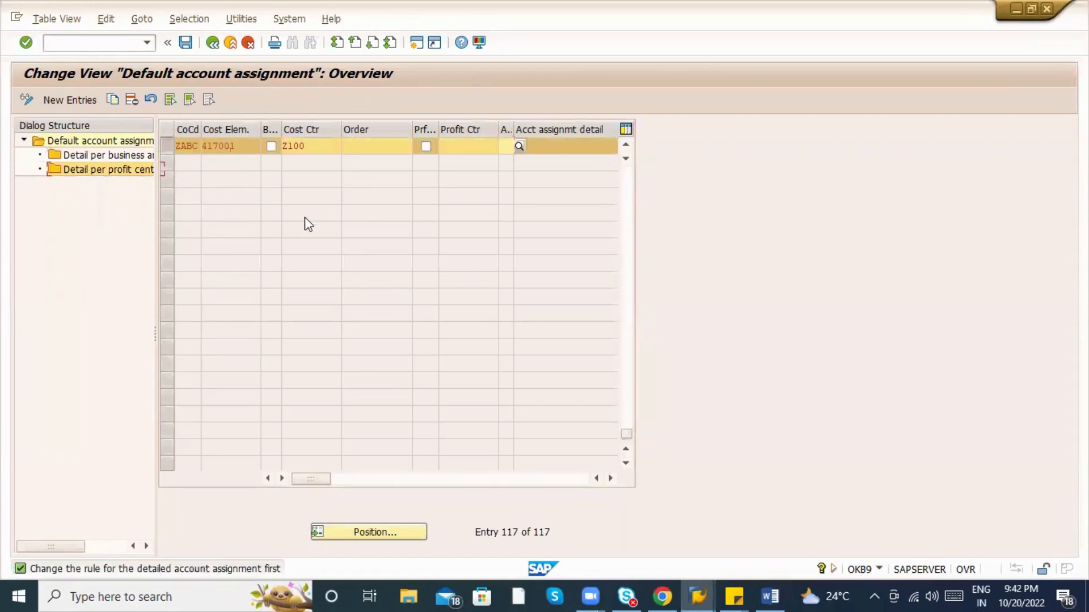
Switch back to the goods receipt session, restart MIGO and load the copied purchase order number again.
key("alt+Tab")
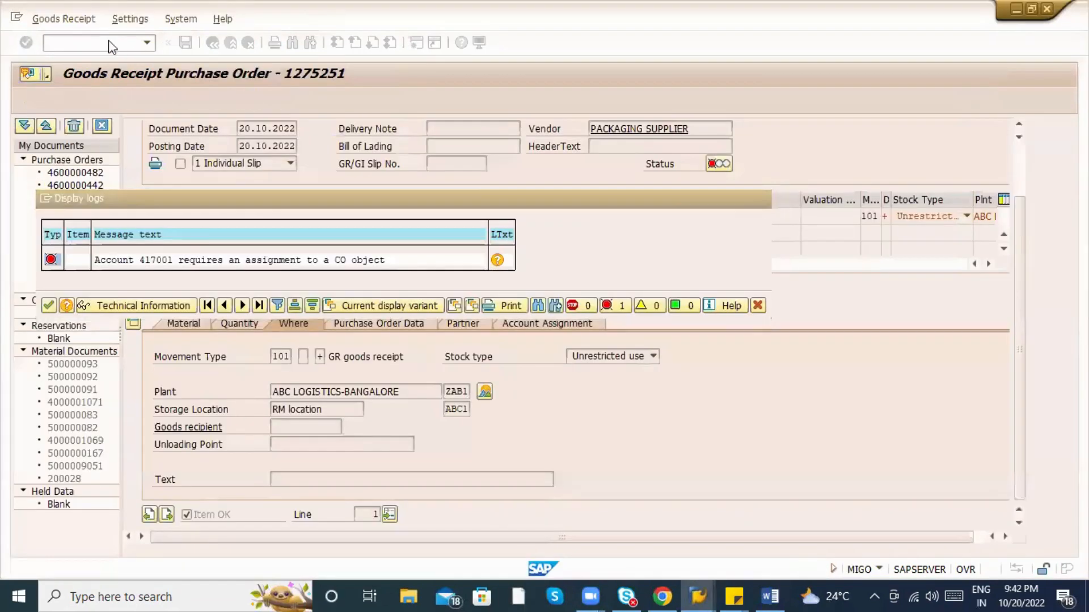
type("/nmigo")
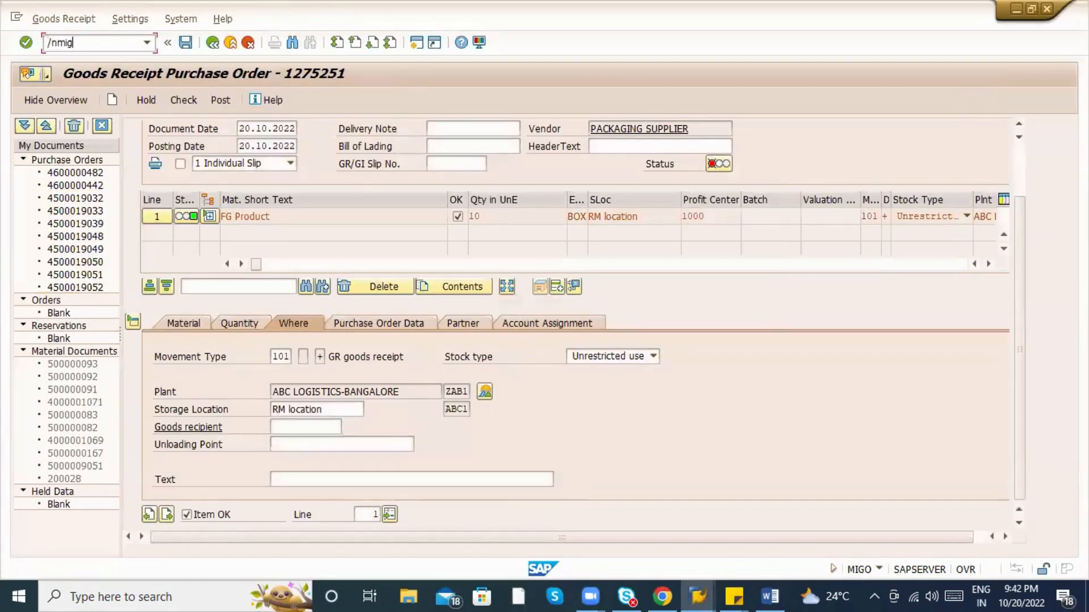
key("Return")
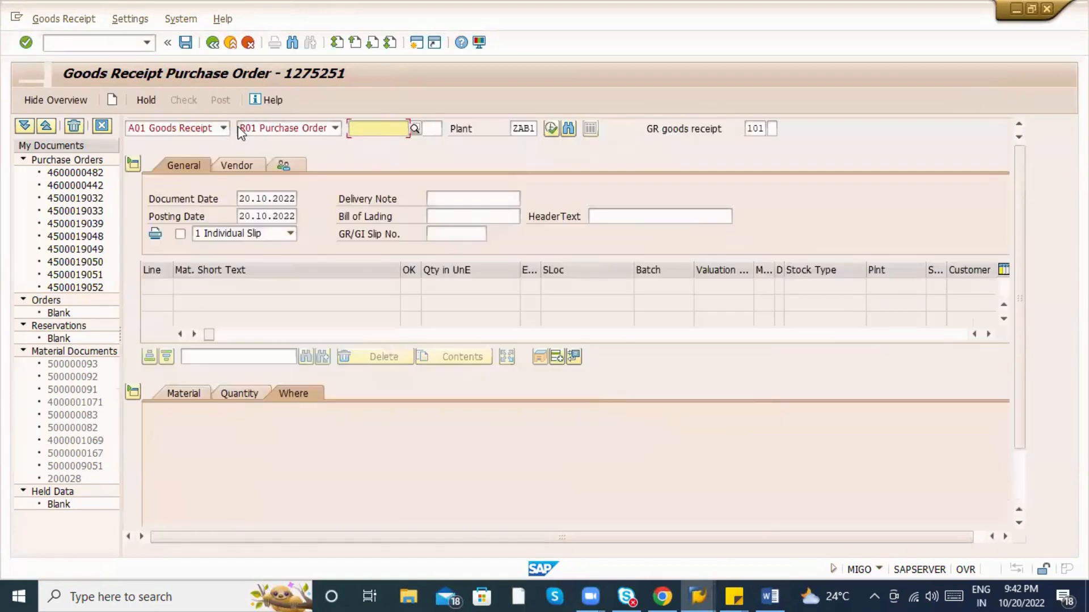
key("ctrl+v")
key("Return")
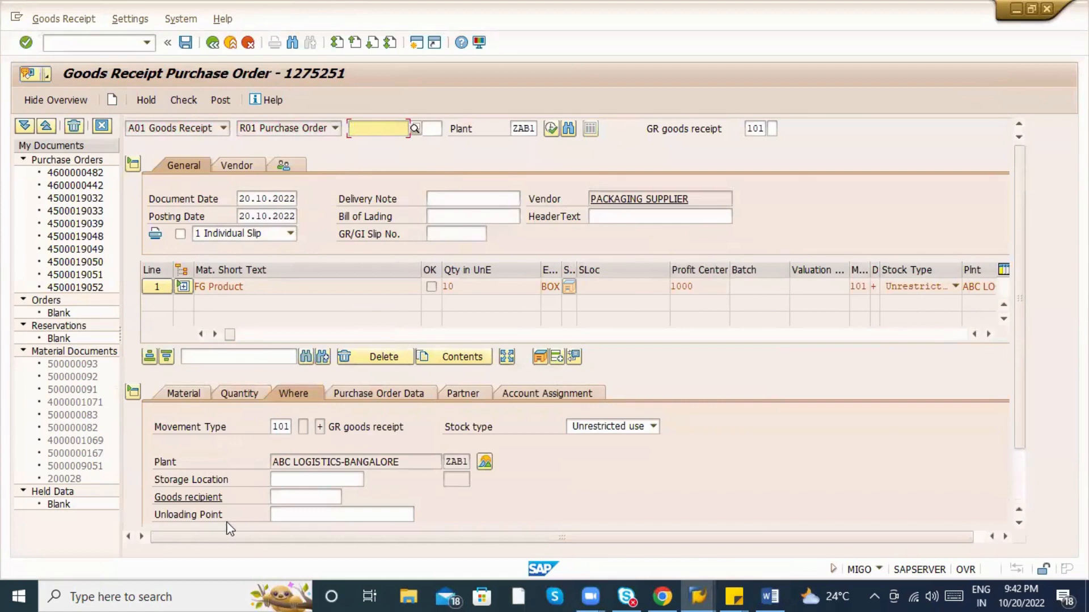
Mark the FG Product item as OK with storage location ABC1, then check the goods receipt and try to post it.
scroll(211, 524, "down", 2)
left_click(318, 409)
type("ABC1")
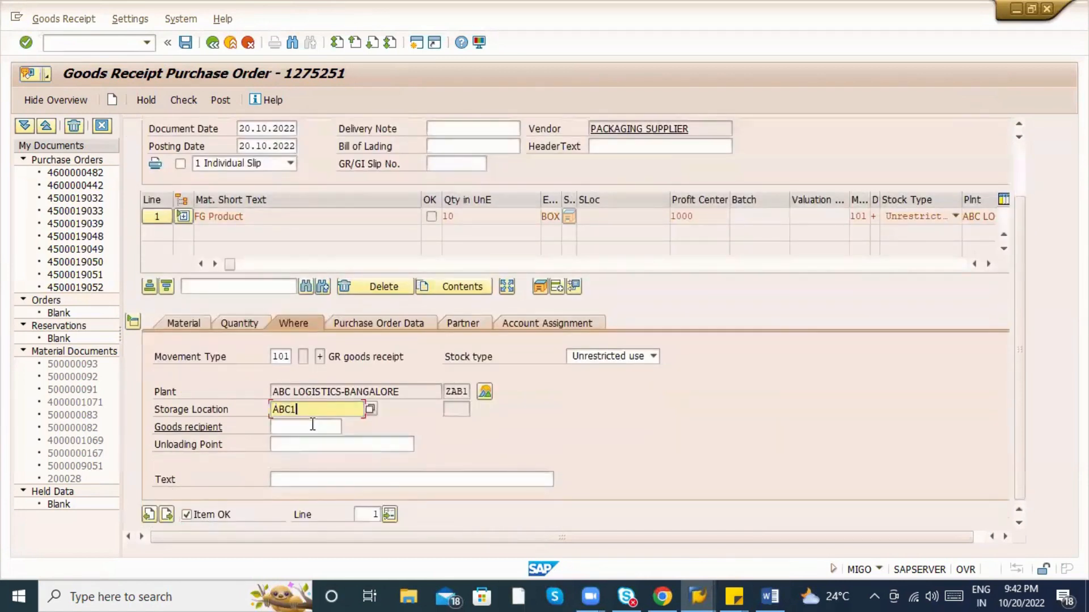
key("Return")
left_click(186, 105)
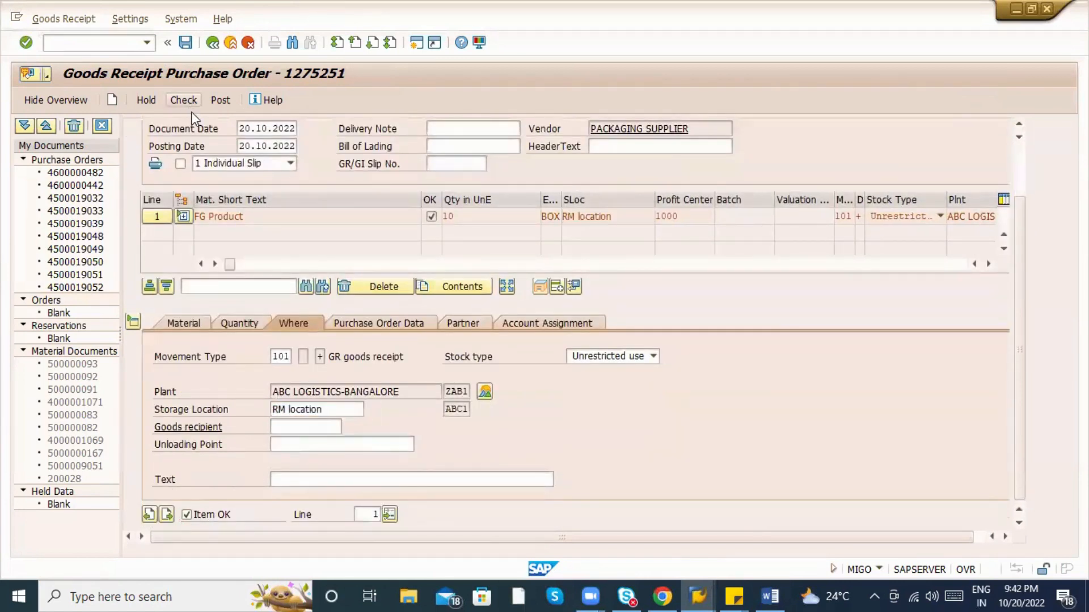
left_click(213, 100)
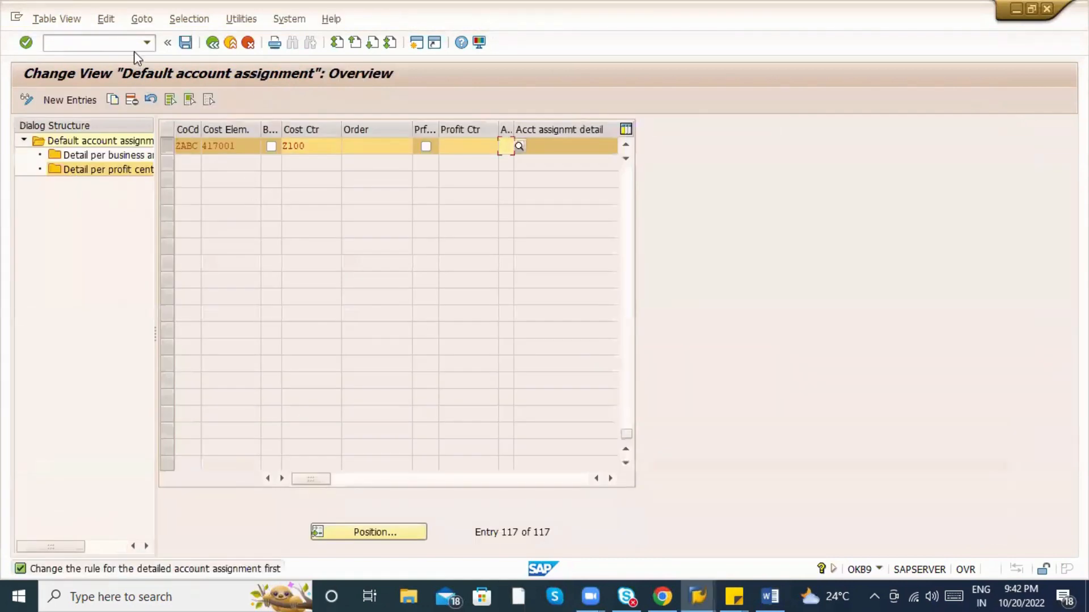
Leave the default account assignment maintenance, return to the goods receipt session and display the newly posted material document.
left_click(129, 44)
type("/n")
key("Return")
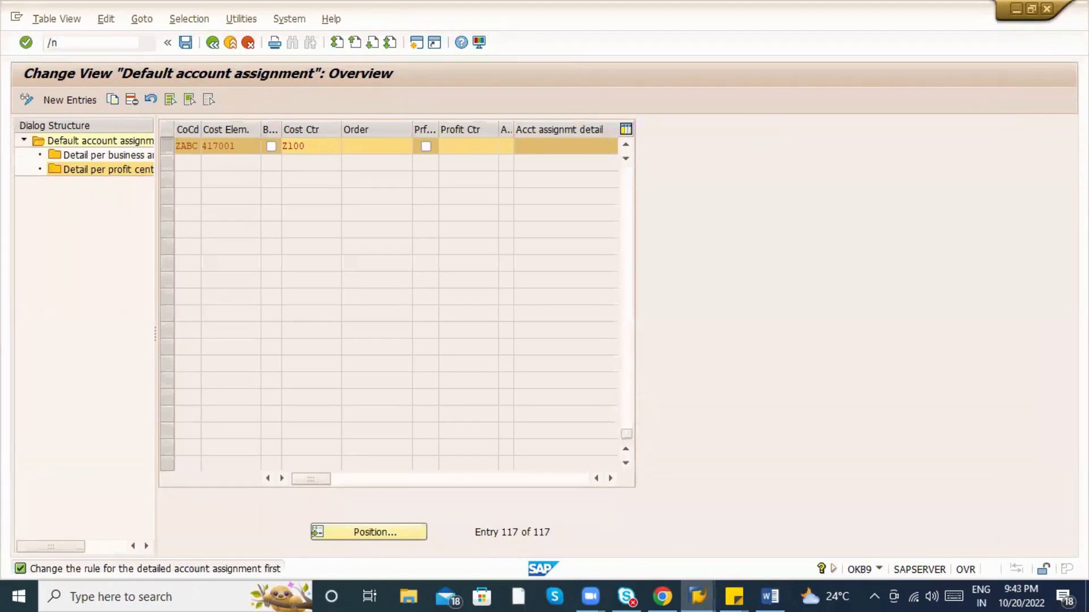
key("alt+Tab")
left_click(187, 129)
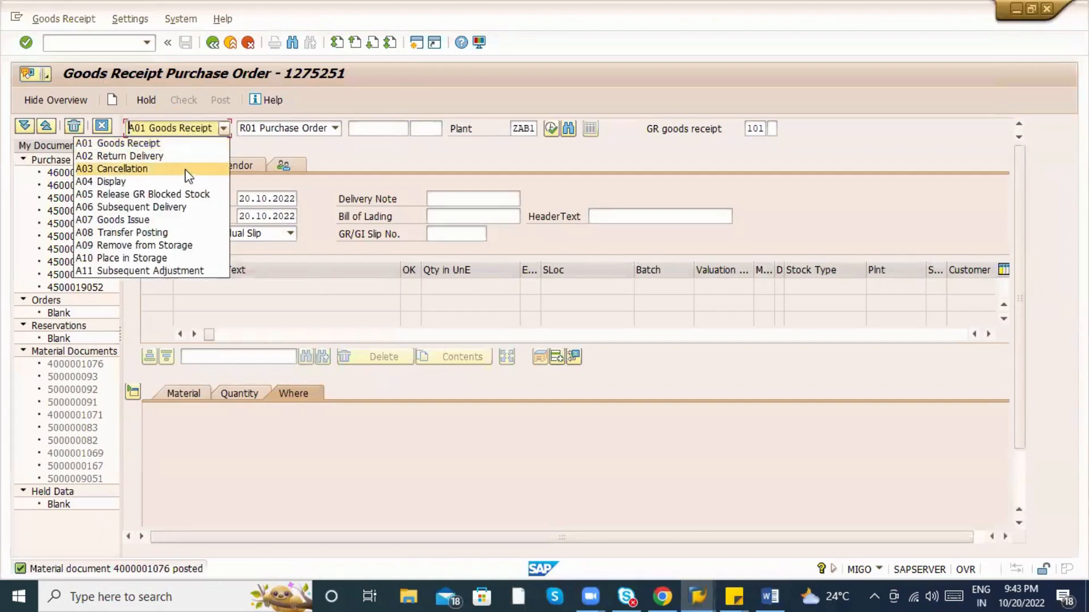
left_click(185, 181)
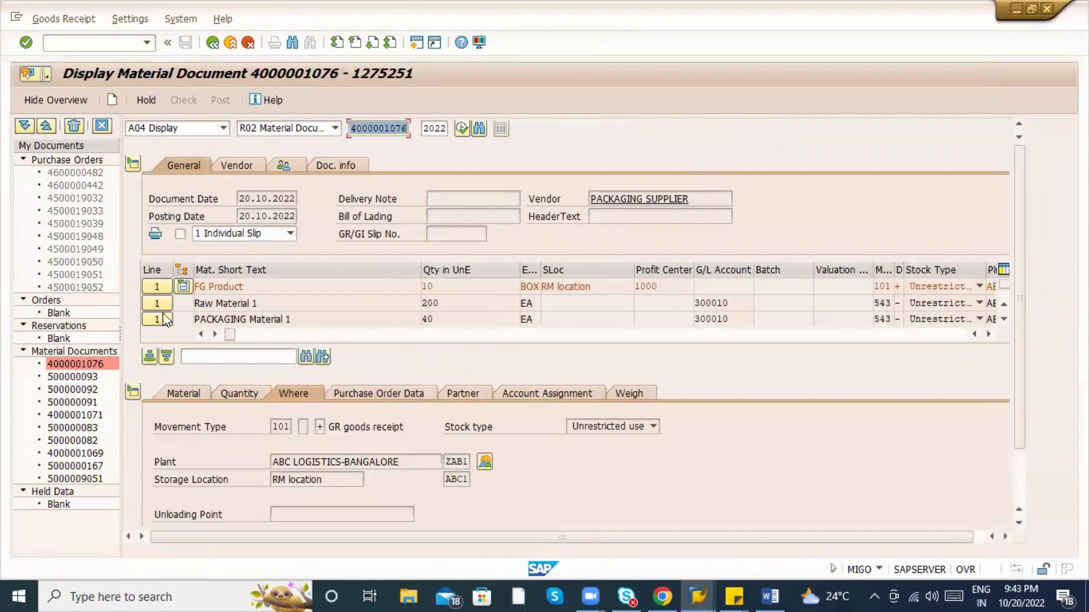
Collapse the item details and examine the FG Product, Raw Material 1, PACKAGING Material 1 and BY Product lines of the material document.
left_click(133, 391)
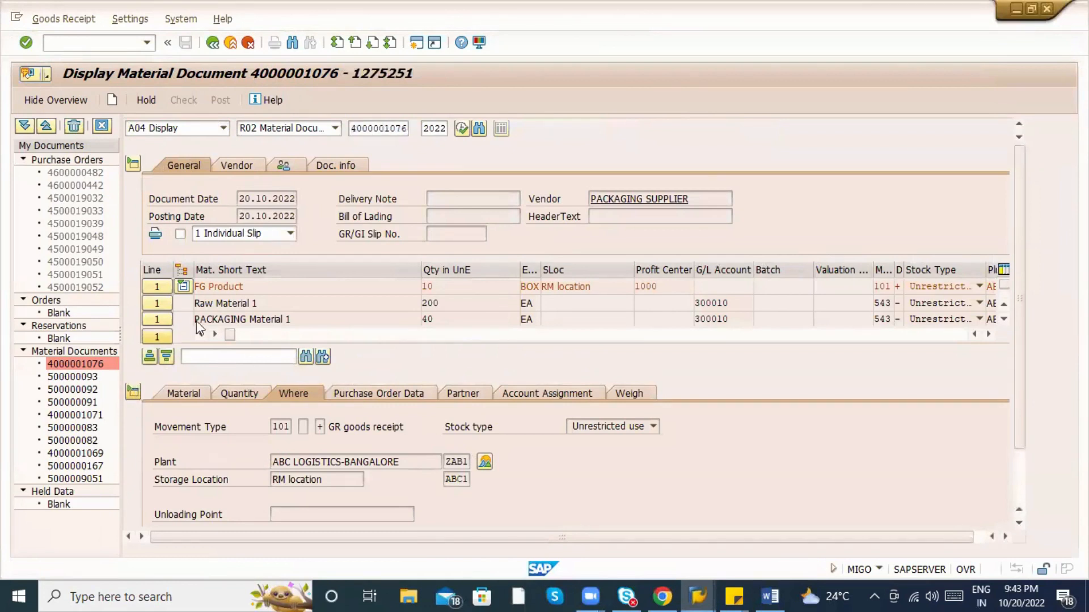
left_click(270, 288)
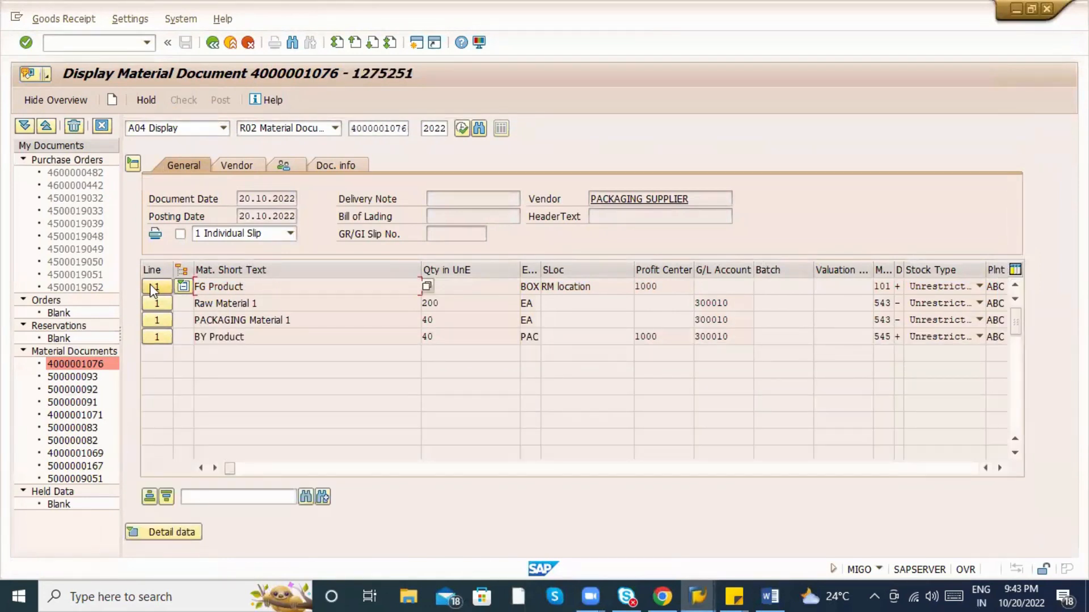
left_click(151, 285)
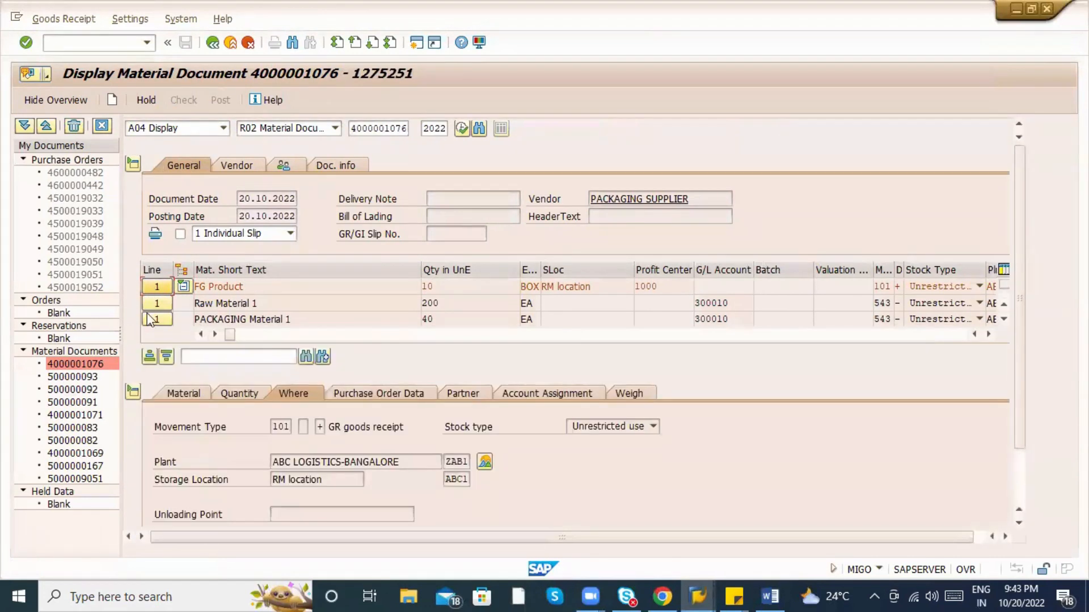
left_click(133, 392)
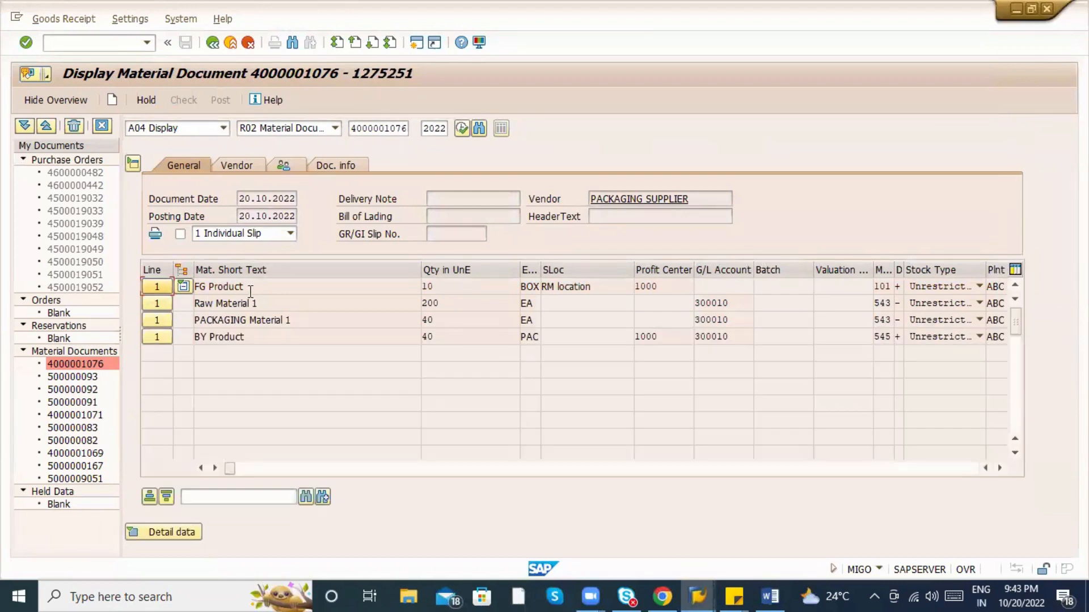
left_click_drag(250, 292, 199, 289)
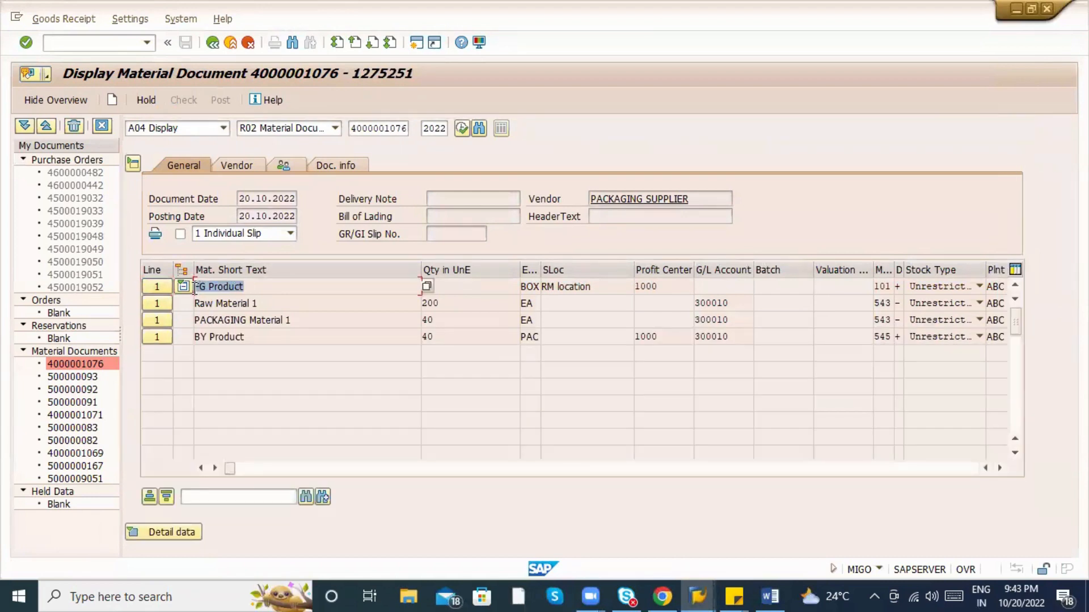
left_click(261, 303)
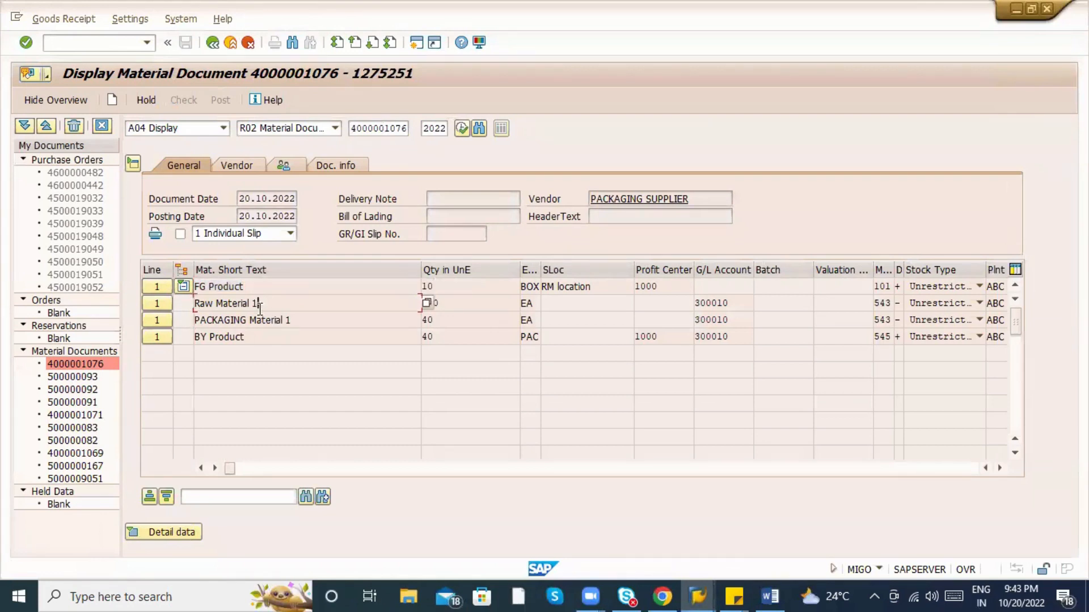
left_click(278, 317)
left_click(249, 302)
left_click(283, 322)
left_click_drag(249, 336, 193, 338)
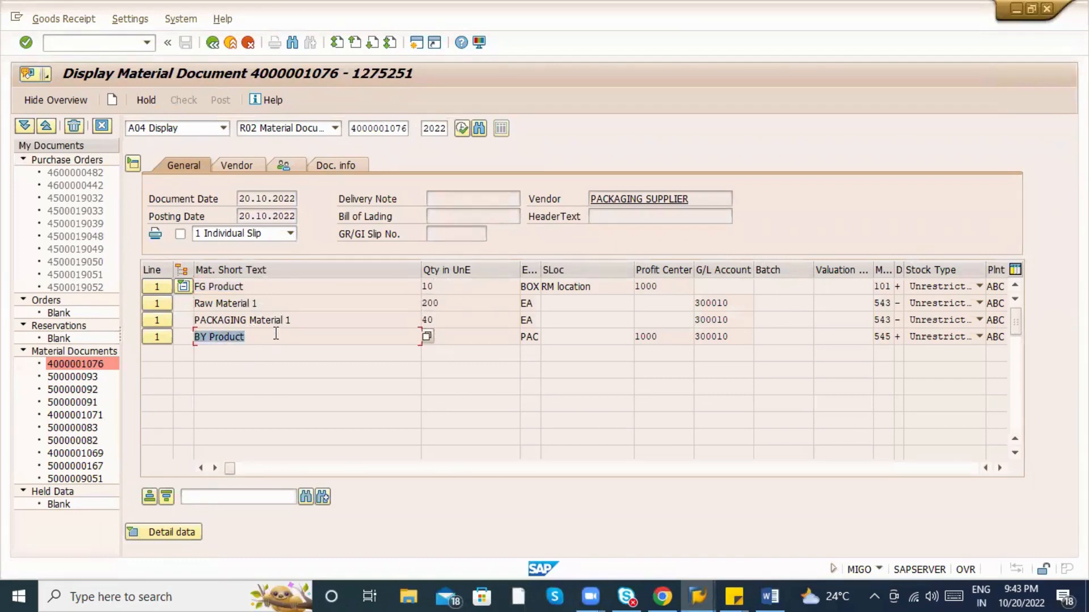
left_click(472, 340)
left_click_drag(252, 337, 193, 338)
Switch to the MM_9PM Word notes and add the heading "Accounting Entries :" below the MM Route's MIGO goods receipt item.
key("alt+Tab")
key("alt+Tab")
key("alt+Tab")
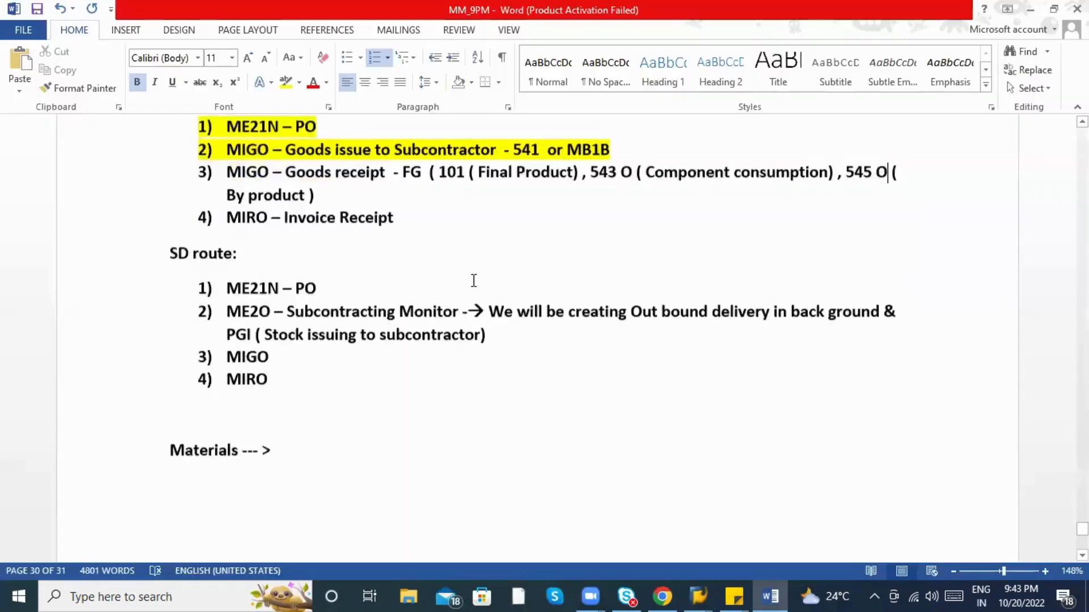
scroll(474, 281, "up", 3)
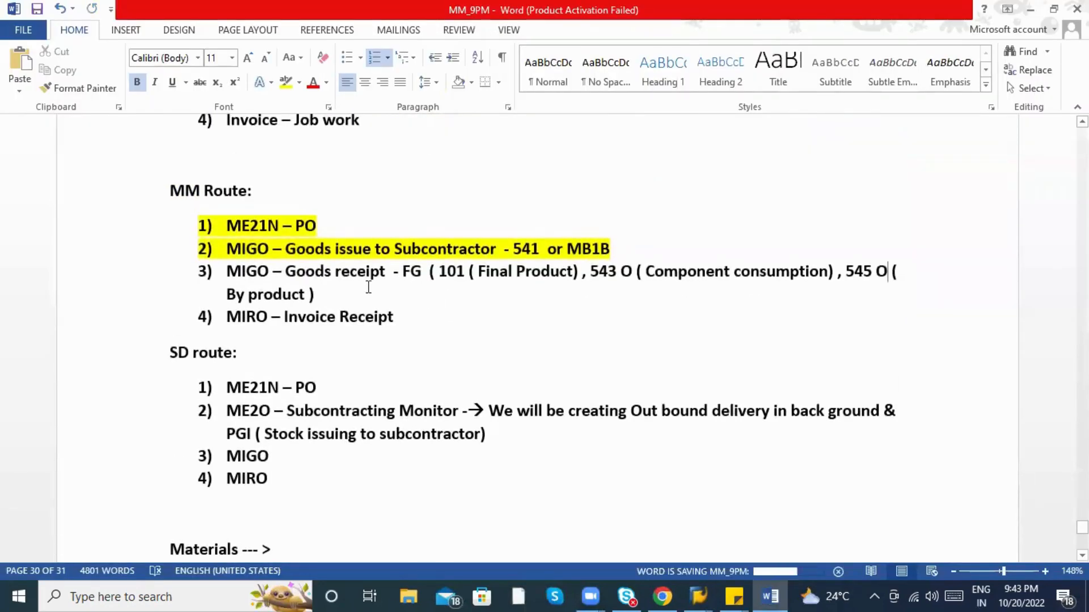
left_click(368, 287)
key("Return")
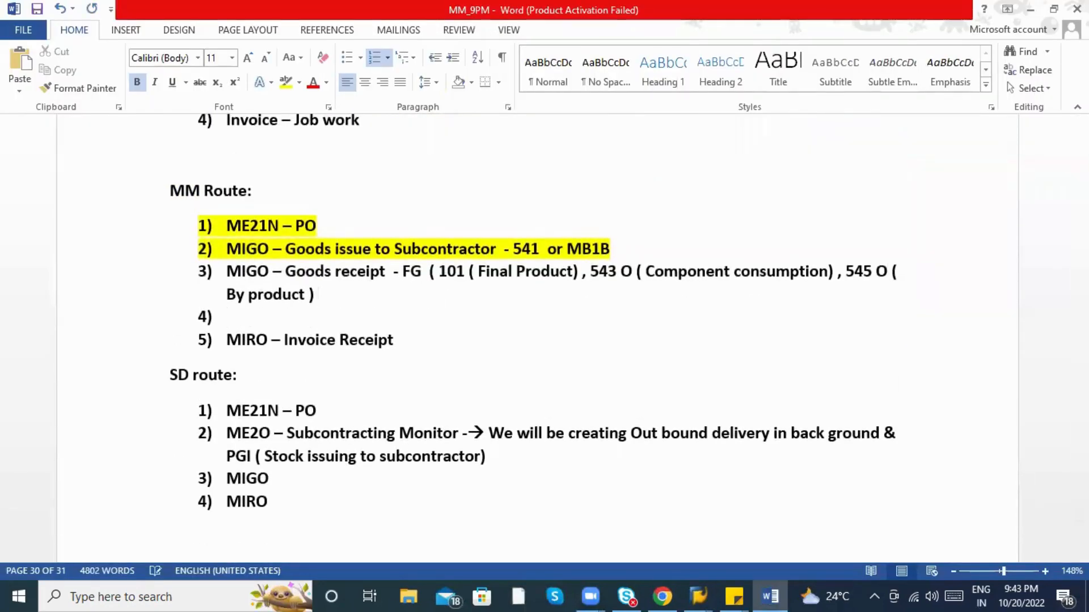
key("Return")
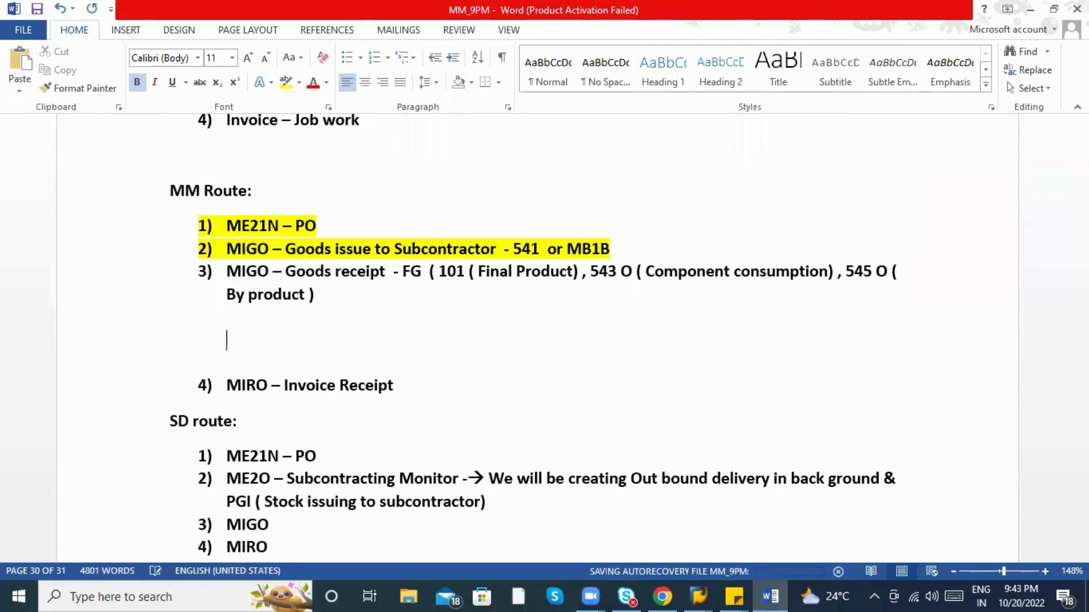
key("Return")
type("Accounting Entries")
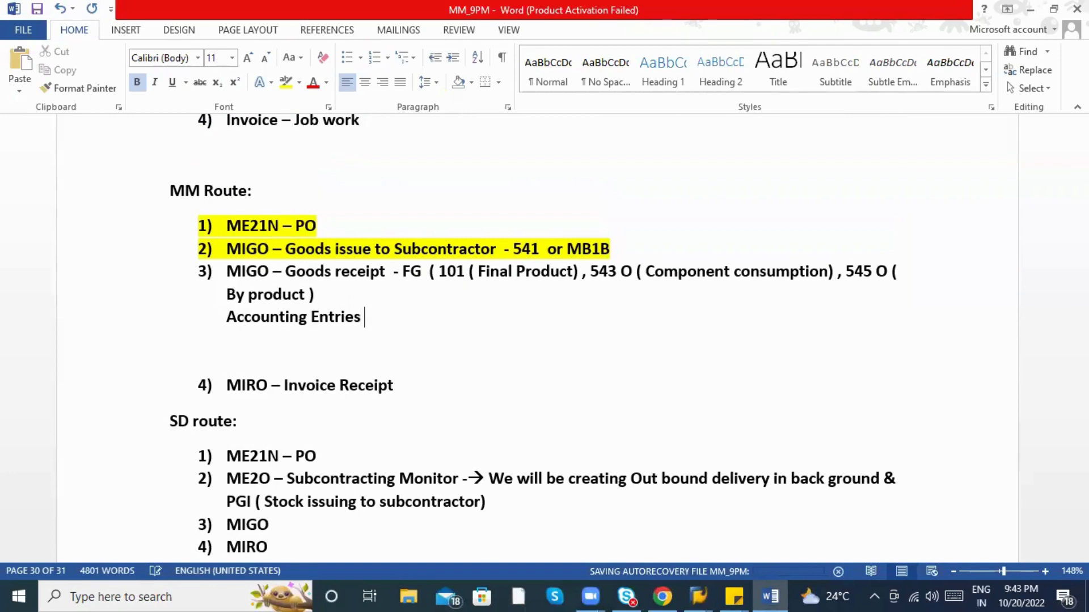
type(" :")
key("Return")
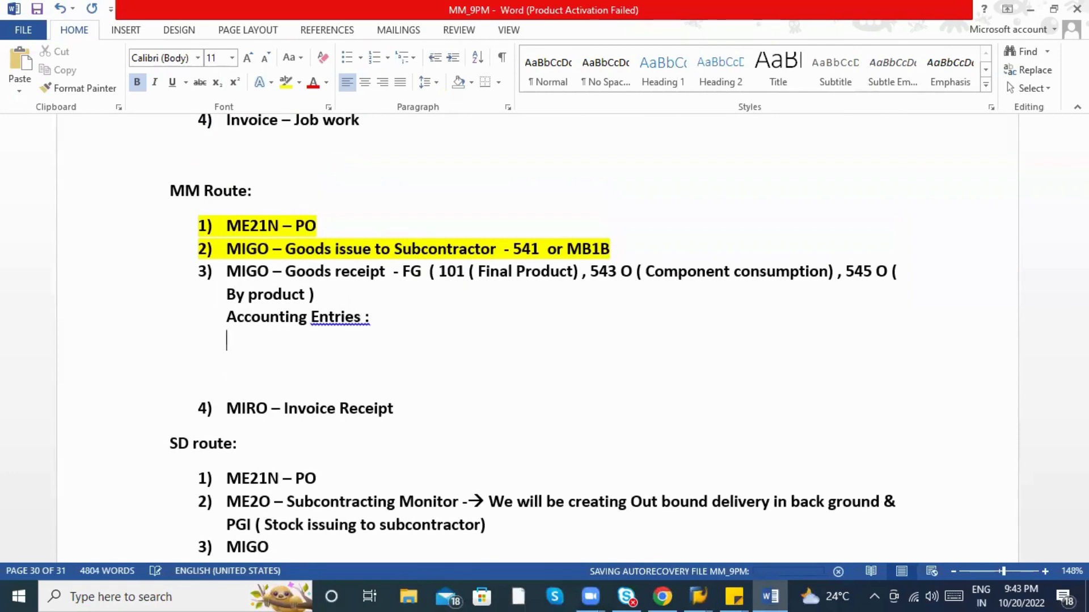
Add the lines "(+ , - )" and "FG ---- 2 entries" below the Accounting Entries heading.
type("+ , - )")
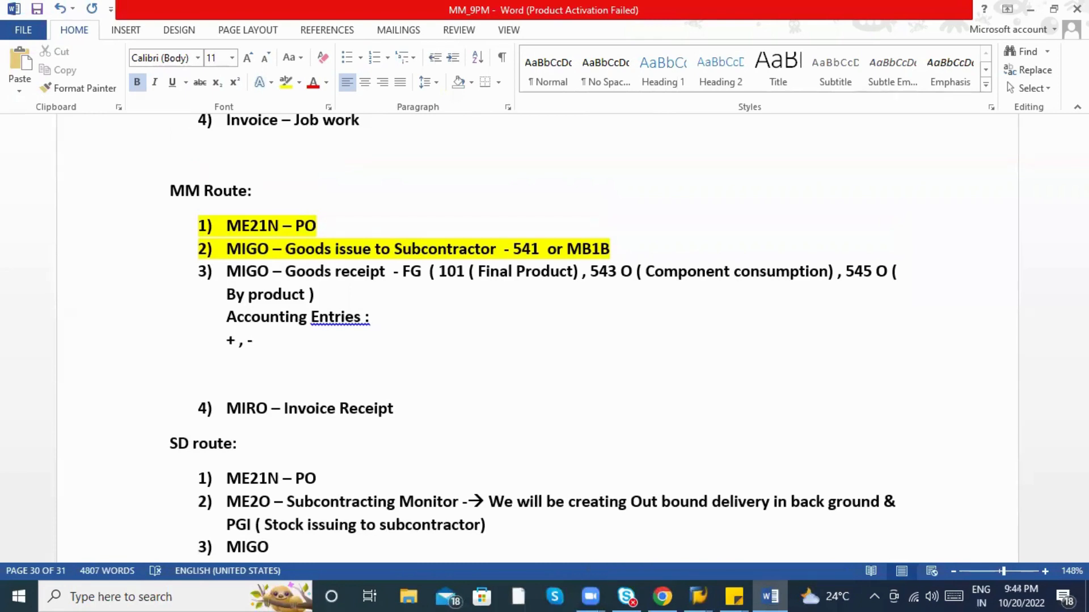
left_click(227, 340)
type("(")
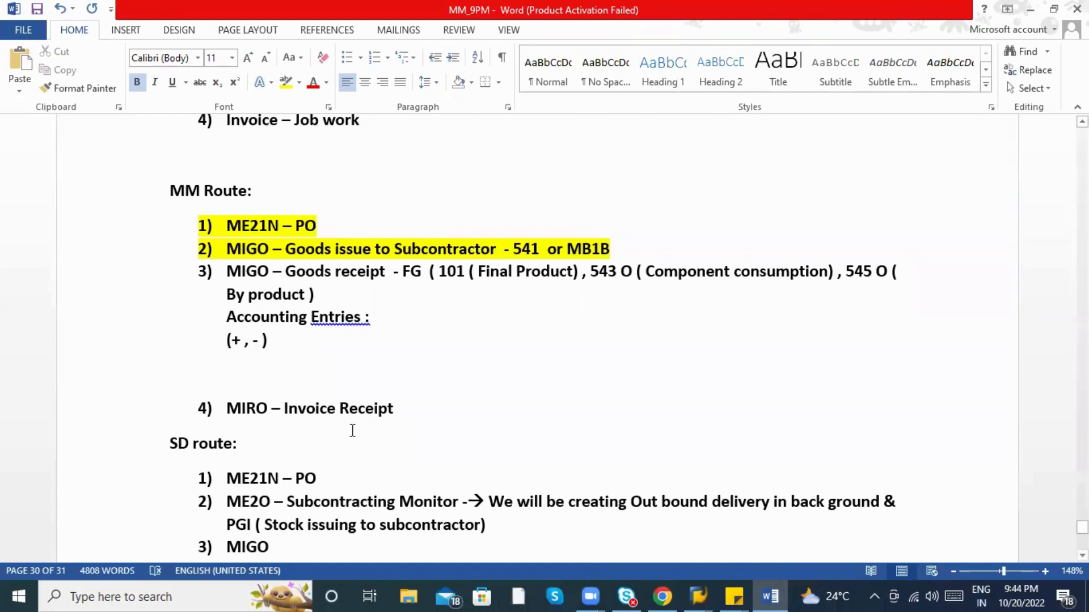
left_click(300, 350)
key("Return")
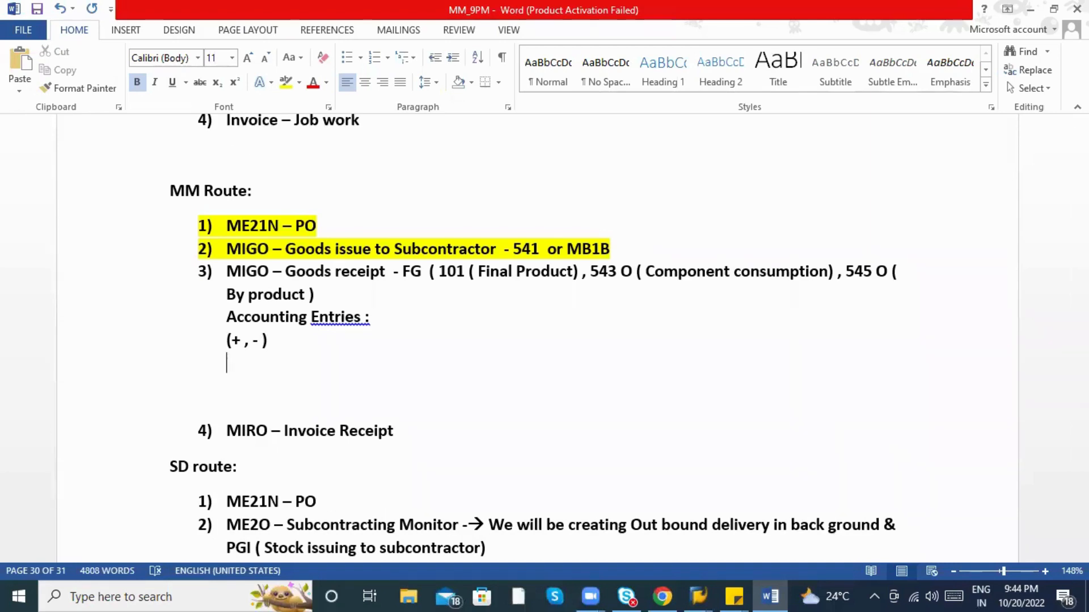
type("FG ---- 2 entries")
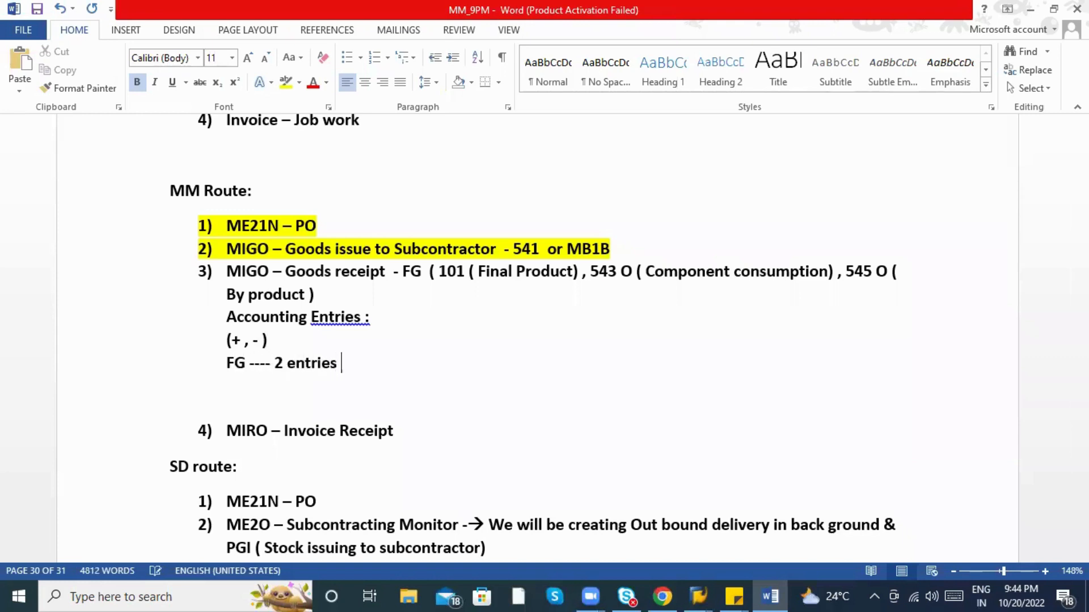
key("Return")
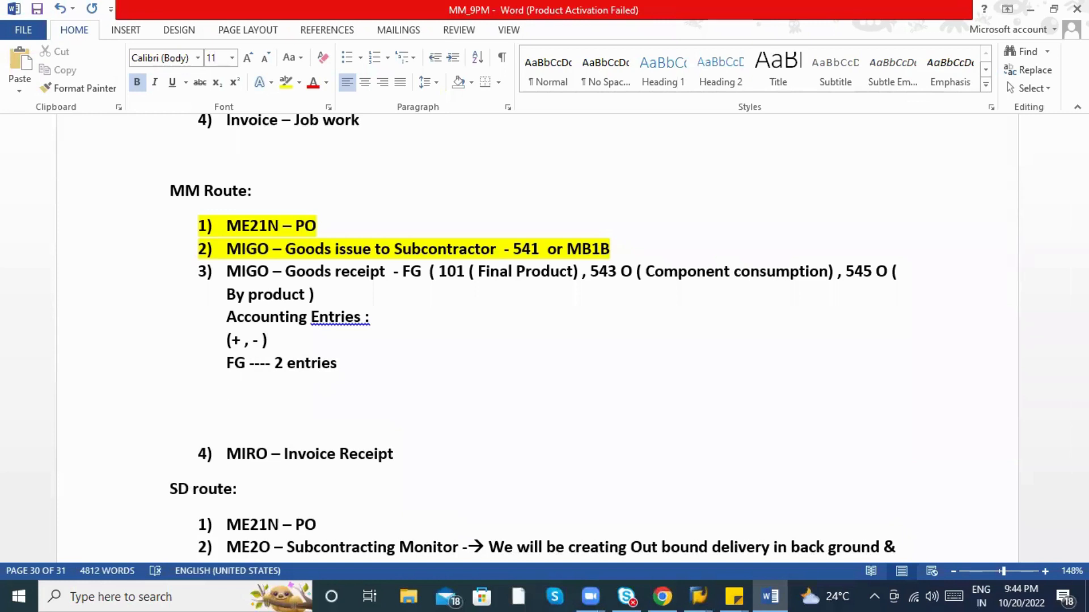
Add the line "Components – 4 entries" to the notes, checking the two component items in the SAP material document.
type("Componen")
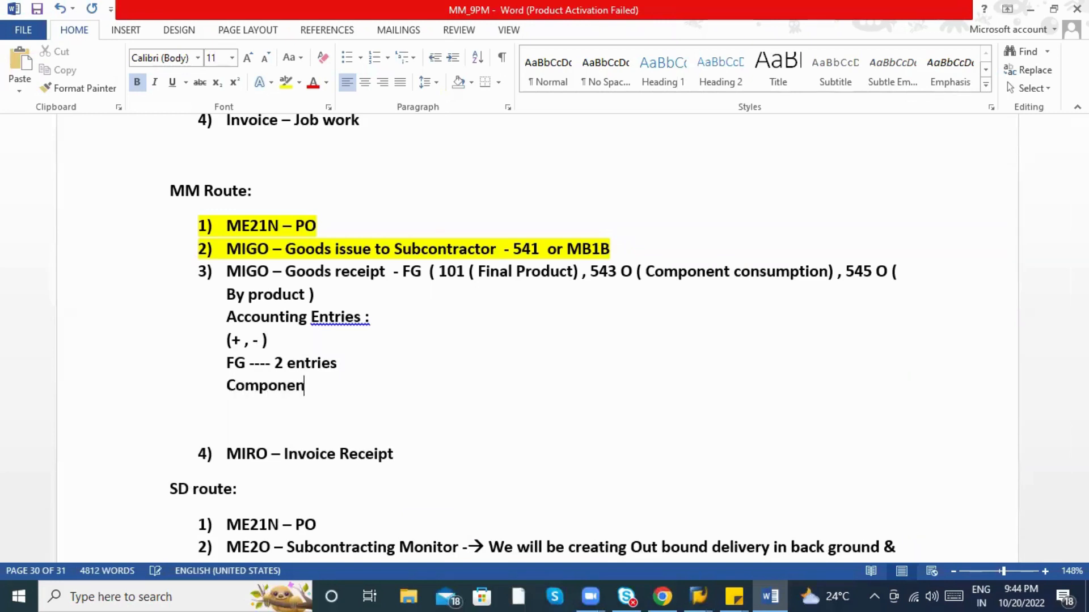
type("ts -")
type("2 comp")
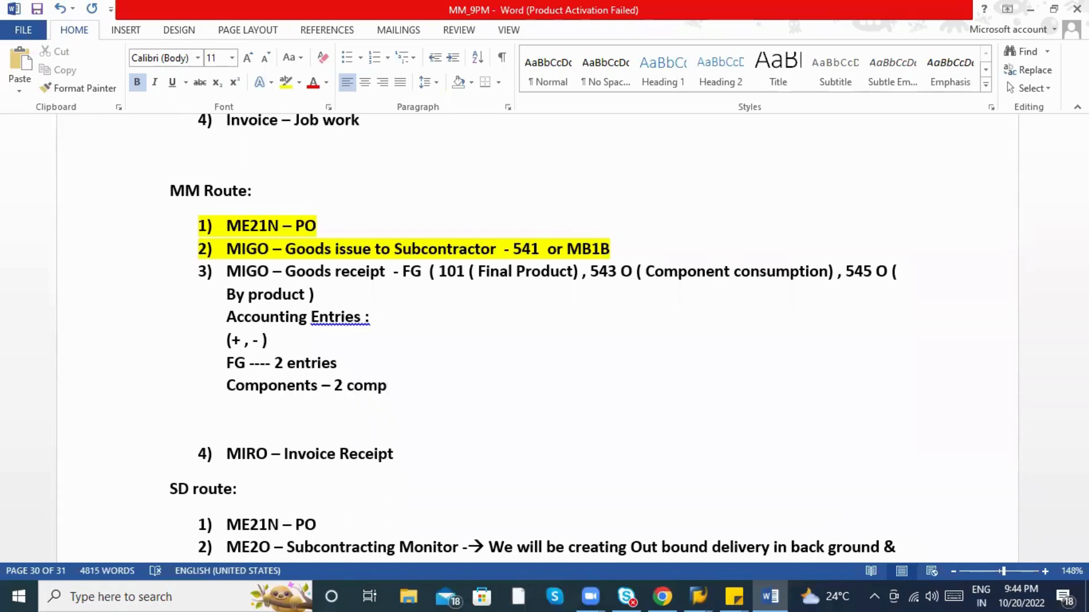
key("BackSpace")
key("BackSpace")
key("BackSpace")
key("BackSpace")
key("alt+Tab")
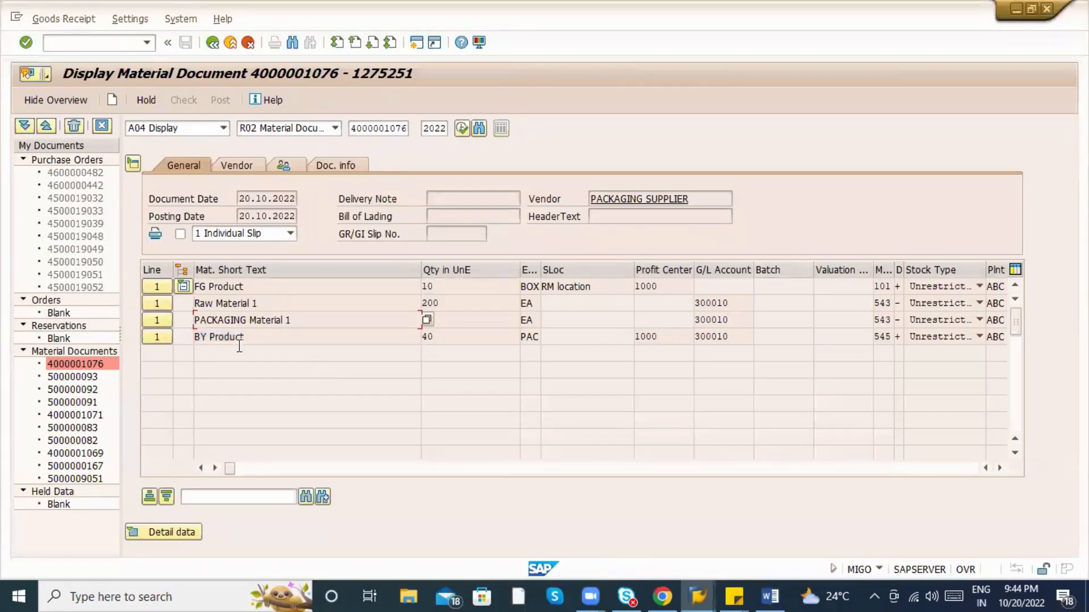
left_click(270, 305)
left_click(290, 321)
key("alt+Tab")
key("BackSpace")
key("BackSpace")
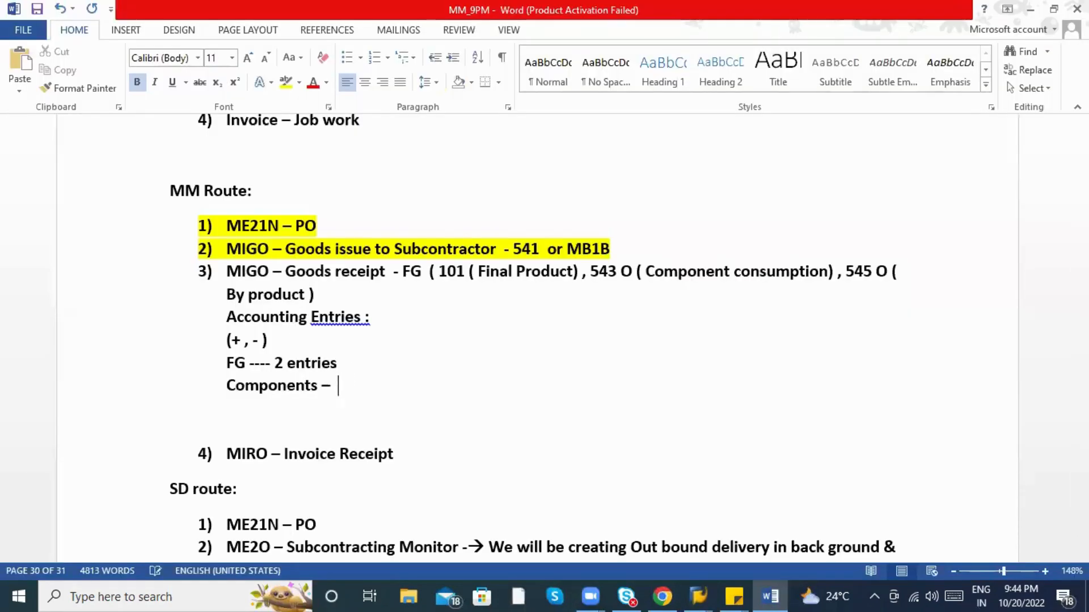
type("4 entries")
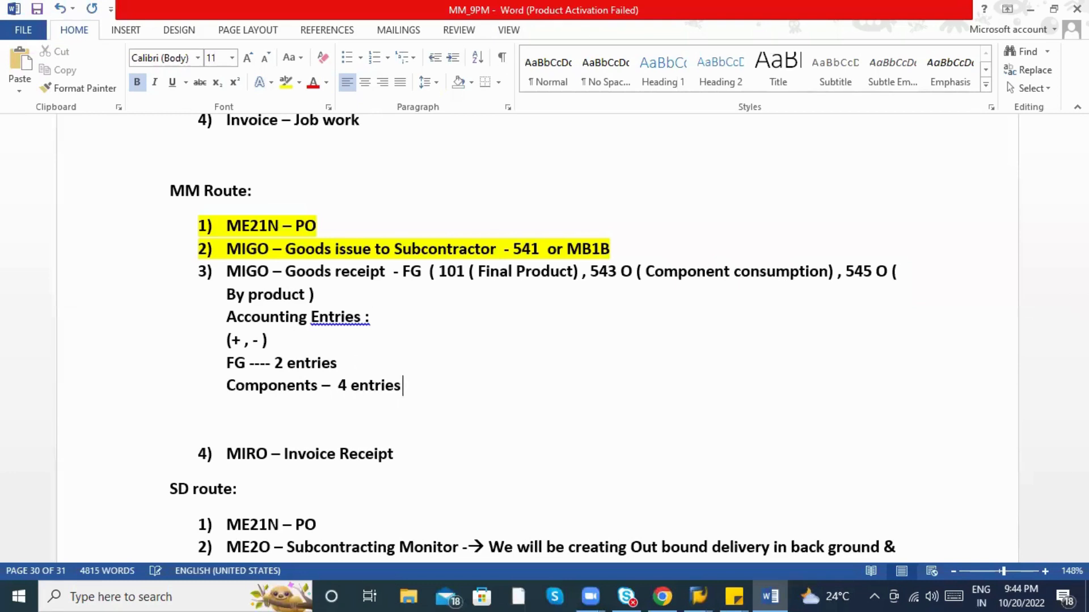
Extend the Components line with the reason "because we are consumed 2 component".
type(" because we")
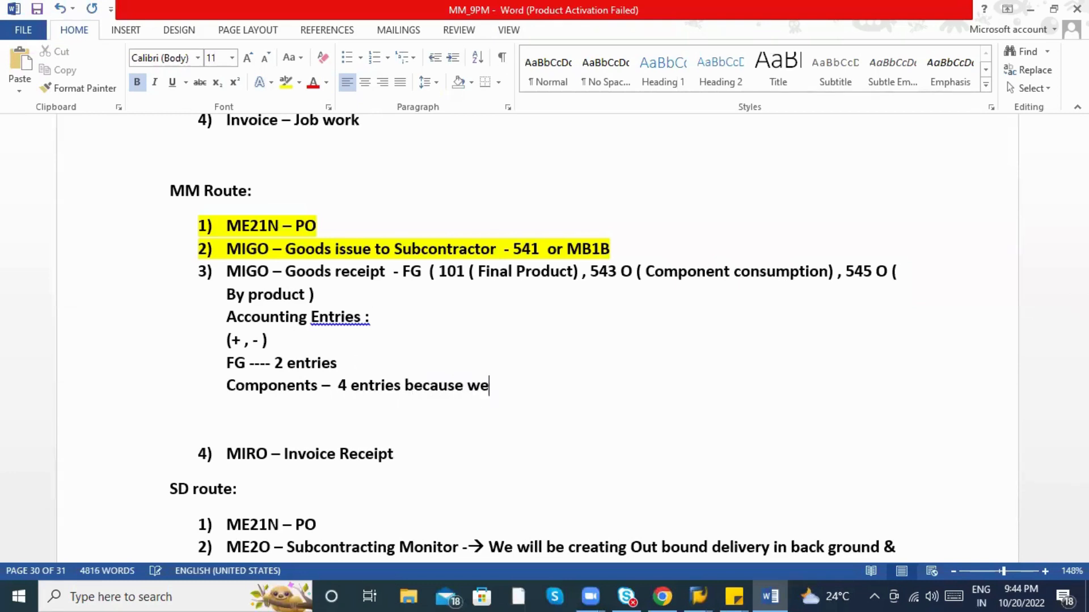
type(" are cosnum")
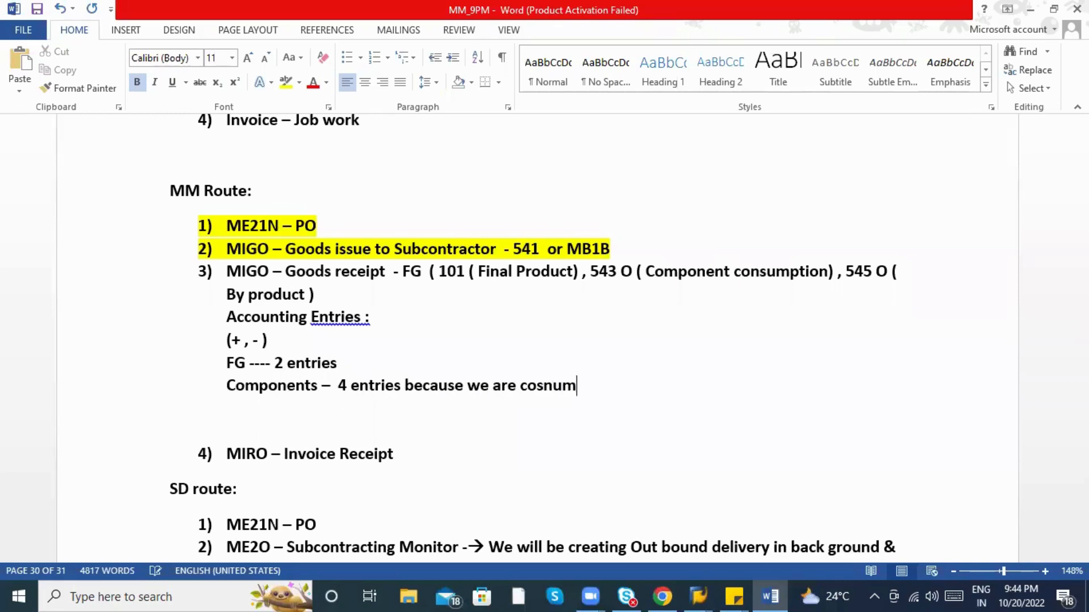
key("BackSpace")
key("BackSpace")
key("BackSpace")
key("BackSpace")
type("nsumed 2 component")
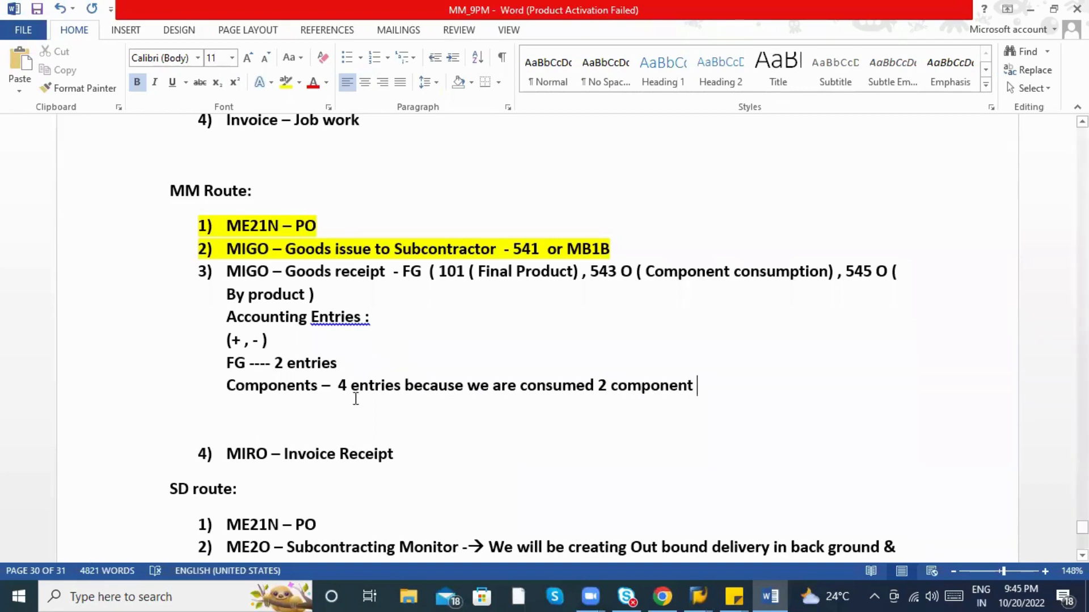
left_click(345, 386)
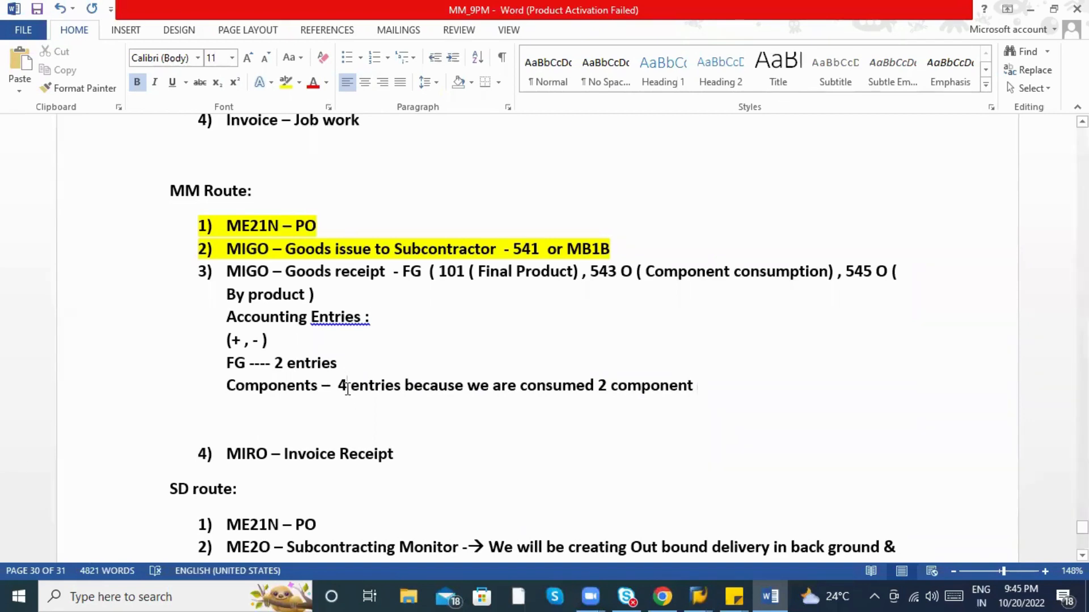
Add the lines "By product – 2 entries" and "Services – 2 entries" below the Components line.
left_click(748, 393)
key("Return")
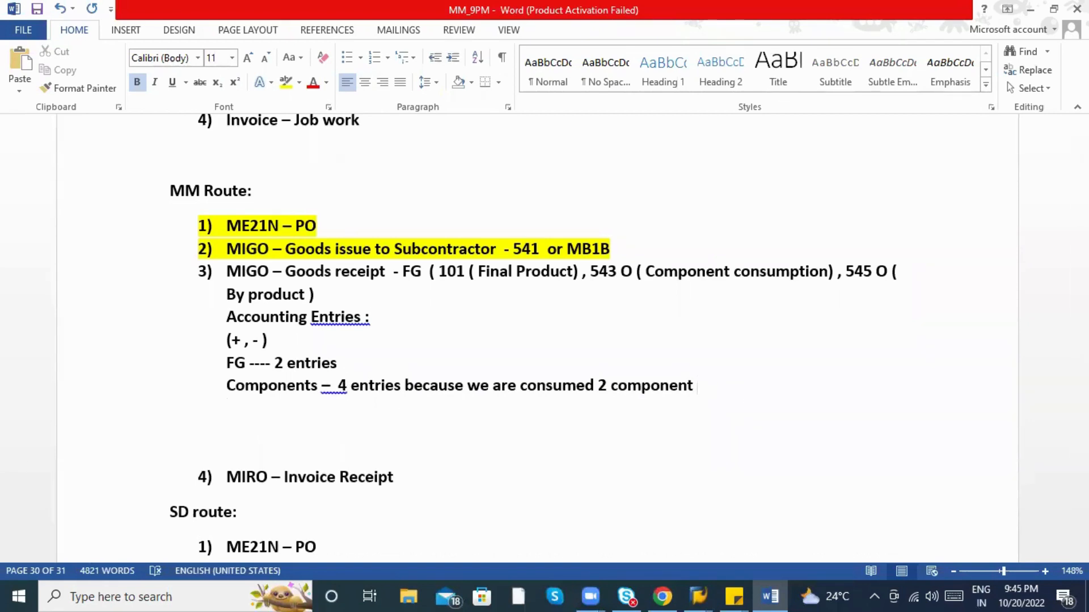
type("By r")
key("BackSpace")
type("prouc")
key("BackSpace")
type("duct ")
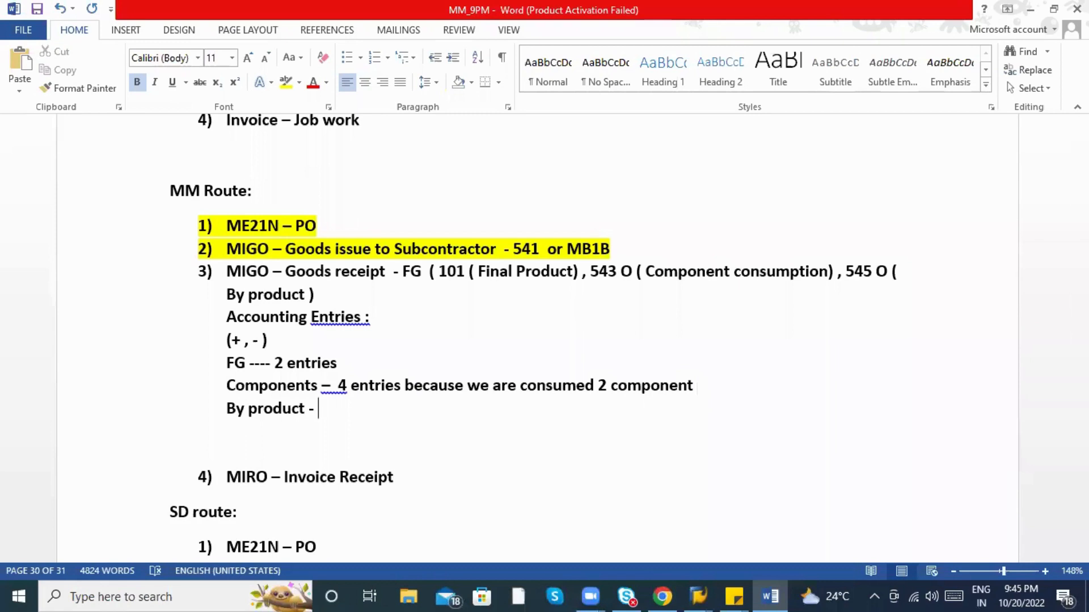
type("- 2 entries")
key("Return")
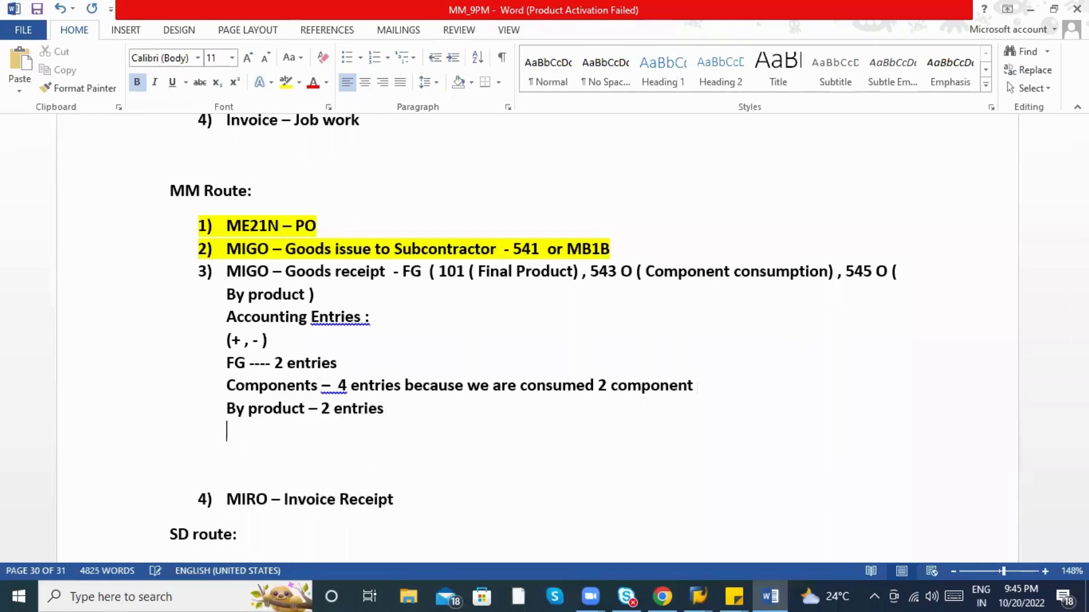
type("Services")
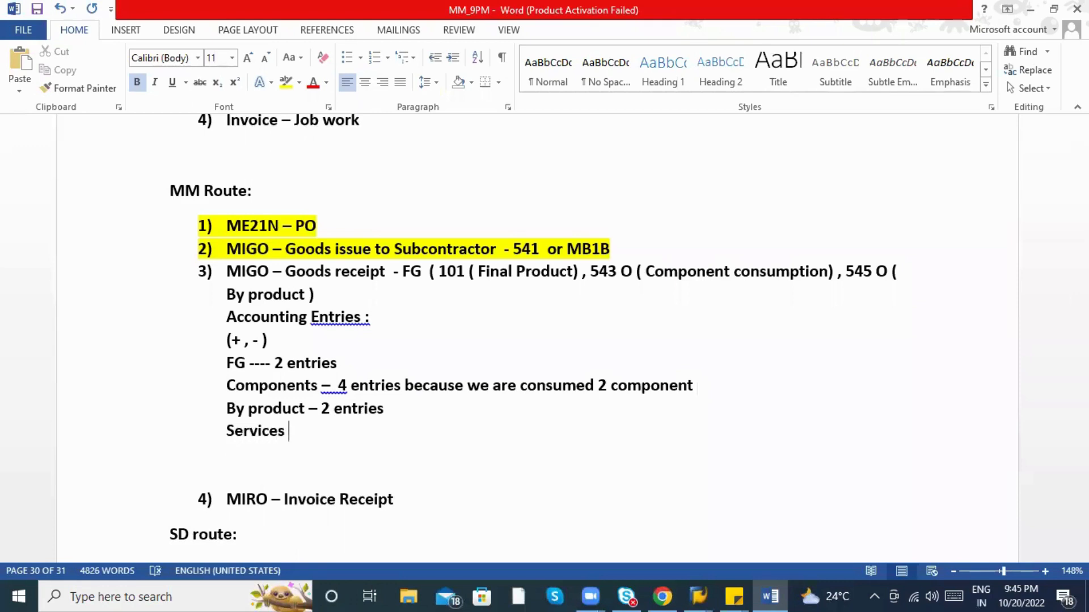
type(" - 2 entries")
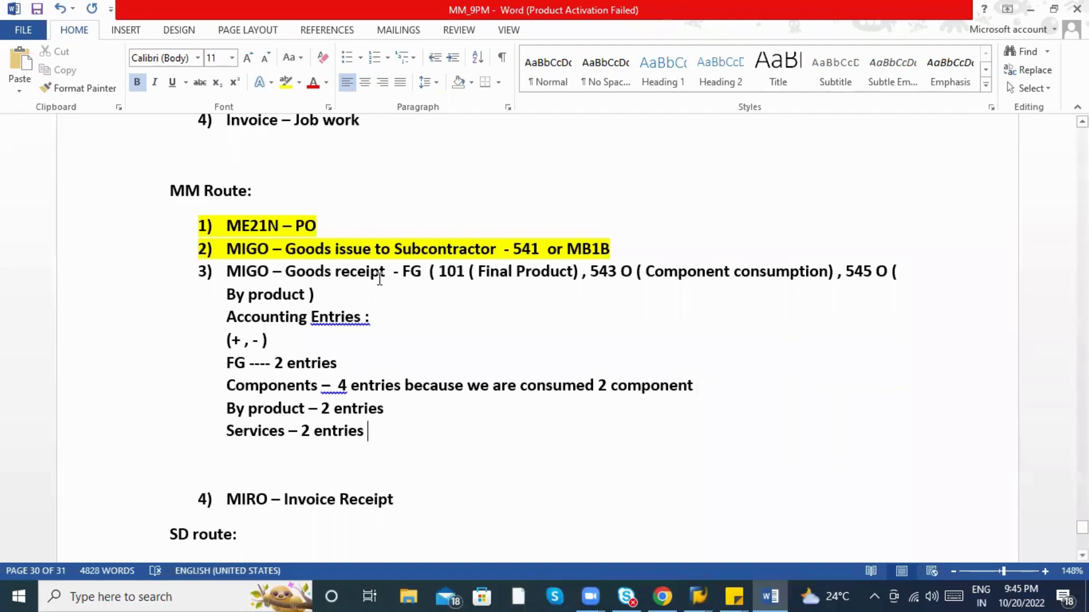
Add the line "1 component --→ 6 entries" below the Services line, separated from it by blank lines.
left_click(360, 389)
scroll(396, 430, "down", 1)
left_click(337, 409)
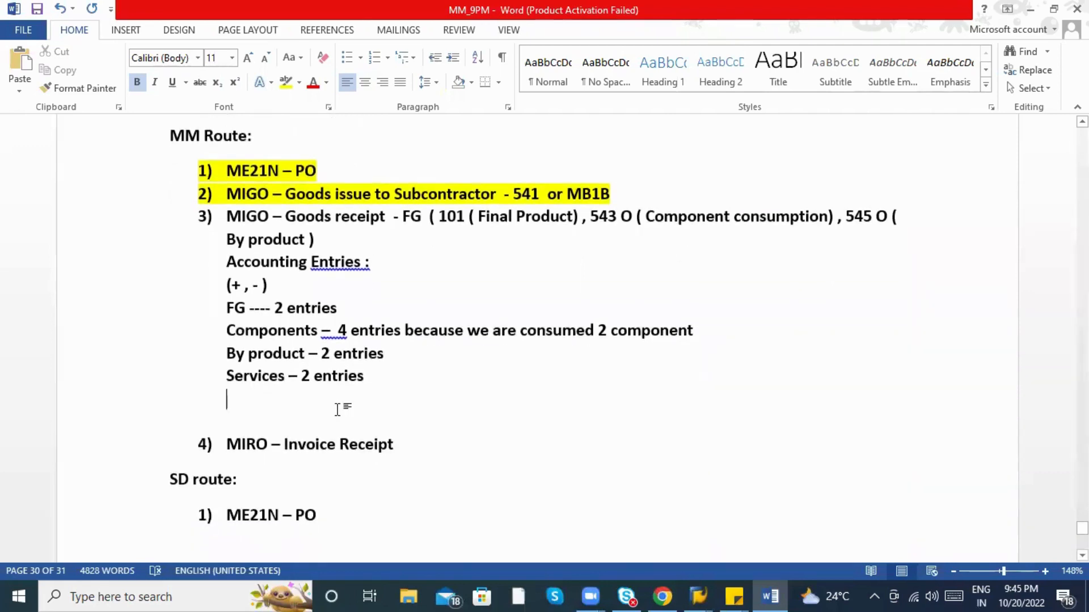
key("Return")
key("Return")
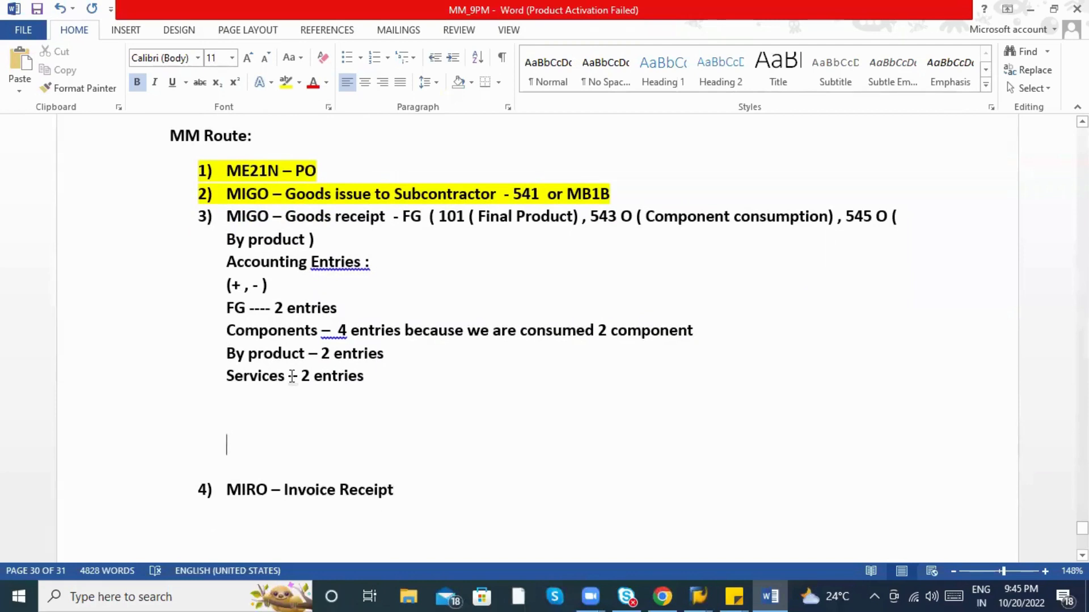
type("1 ")
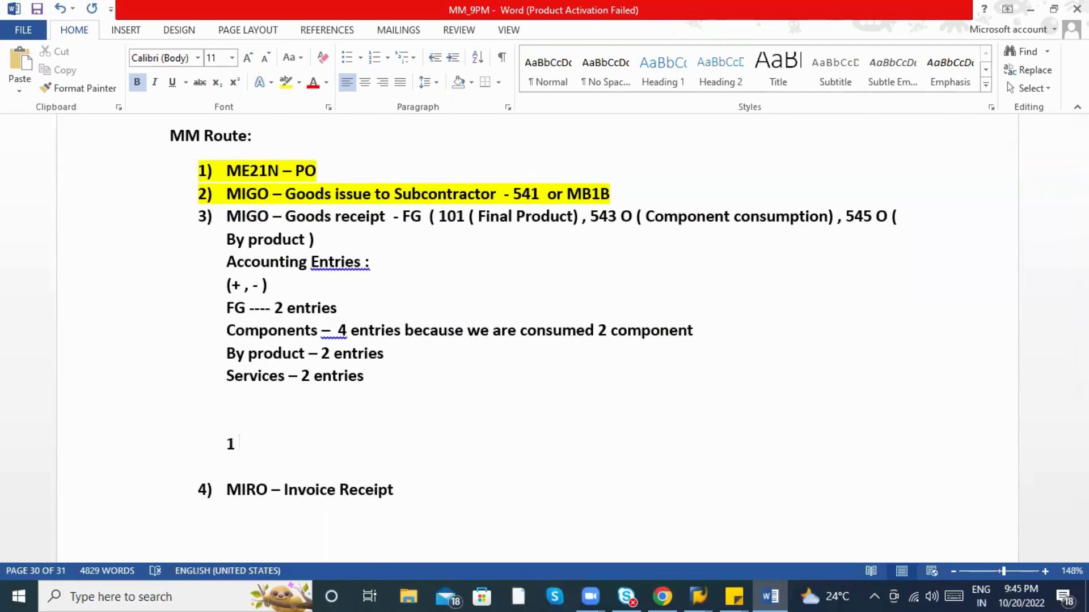
type("compon")
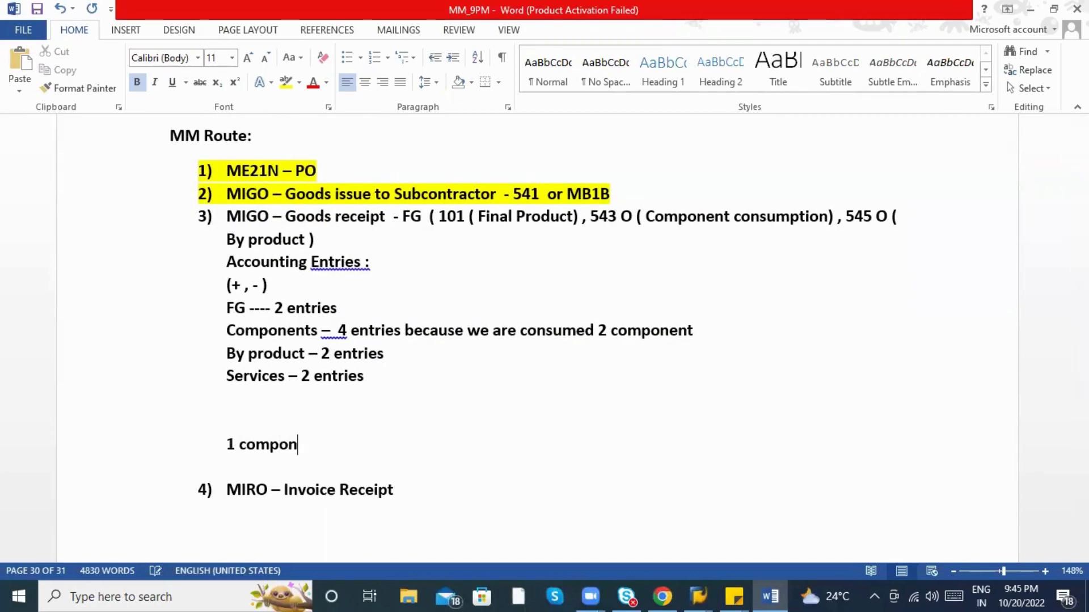
type("ent ----> ")
type("6 ent")
type("ries")
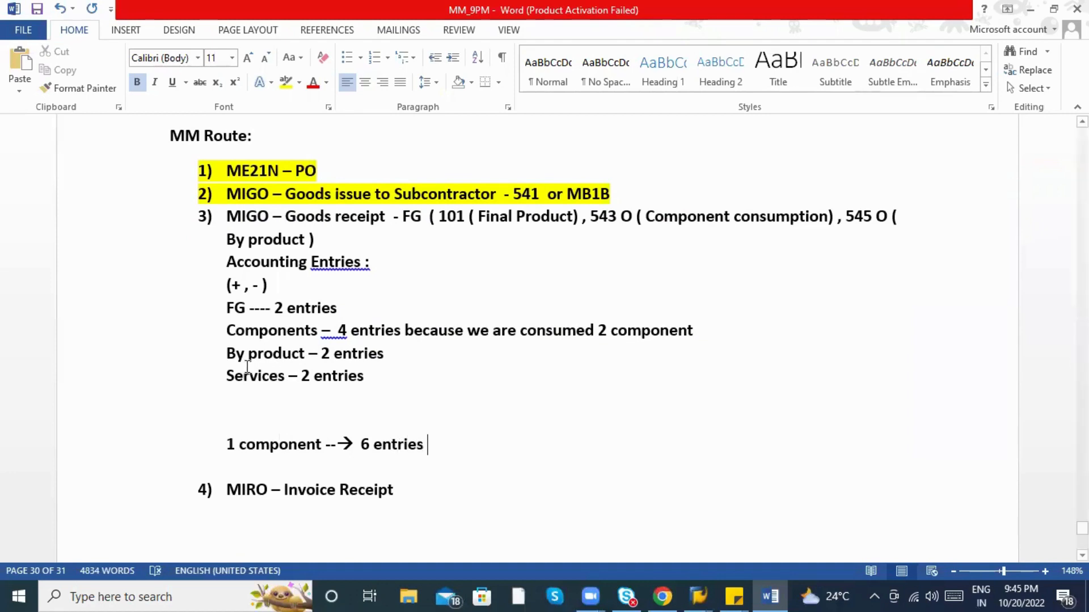
left_click(223, 355)
left_click_drag(271, 351, 390, 352)
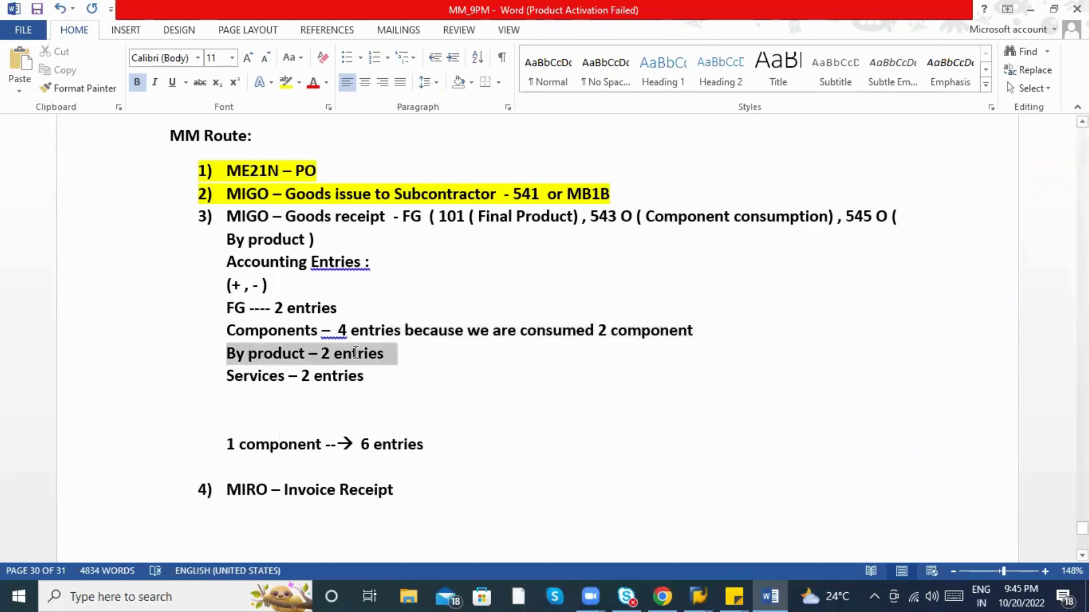
left_click(297, 445)
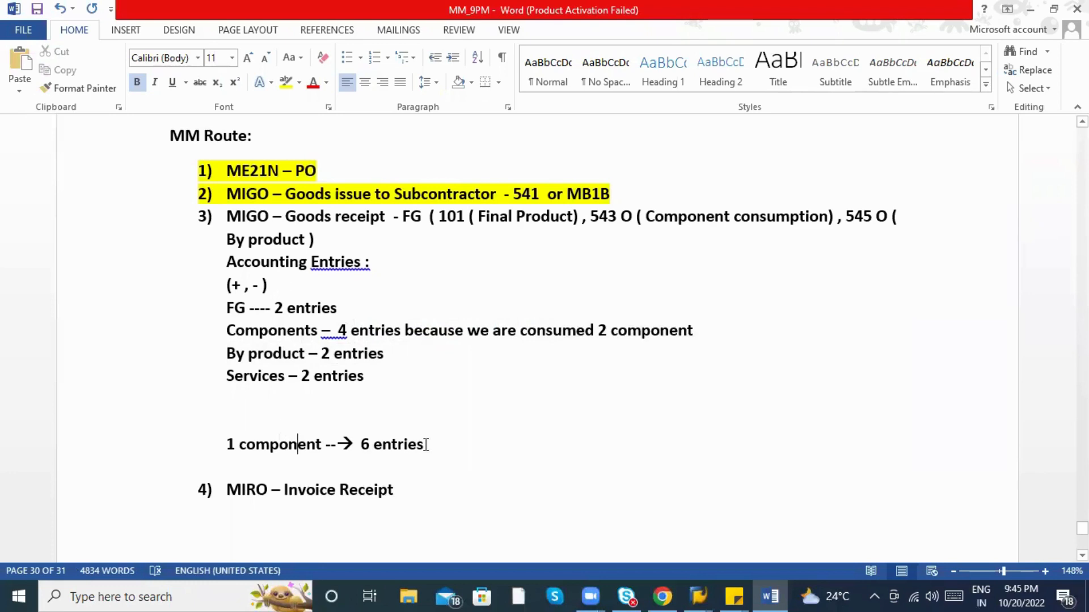
left_click_drag(430, 445, 242, 458)
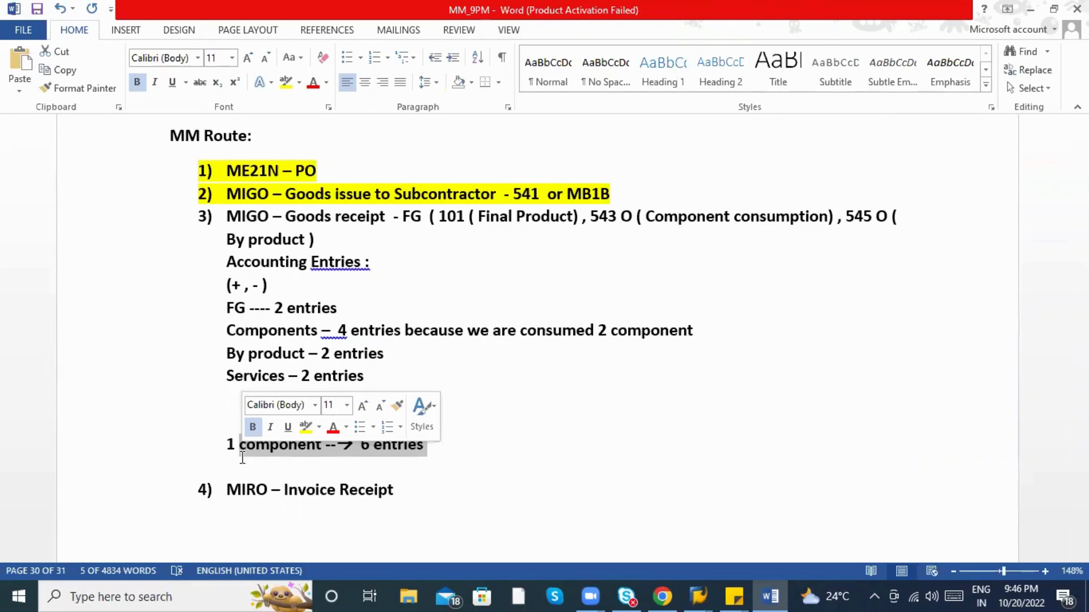
Extend the 1 component line with the note "( only considering 1 component & 1 final product)".
left_click(471, 445)
type("( onl")
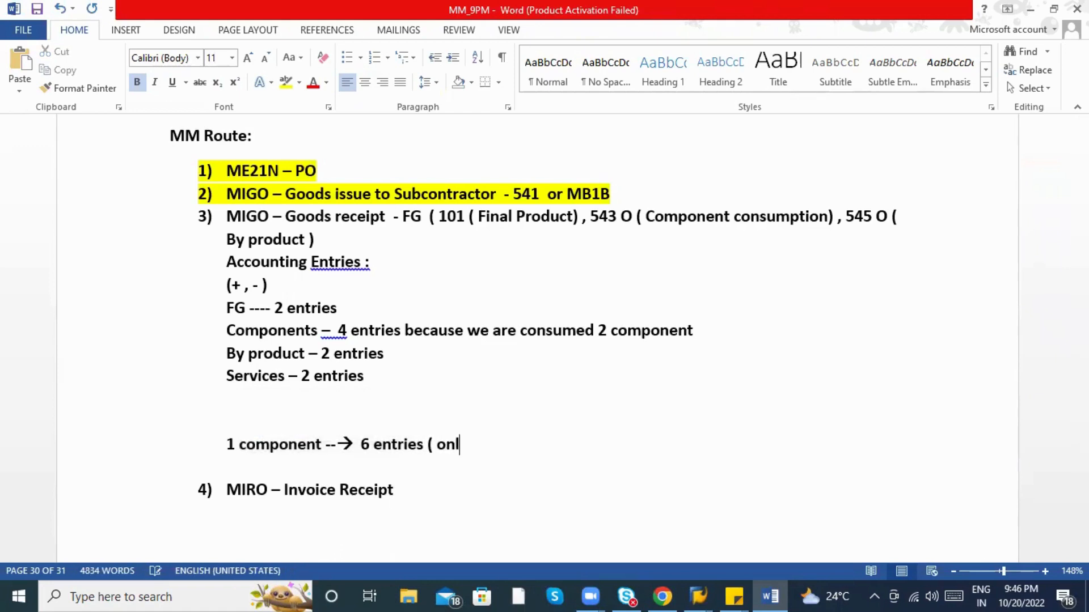
type("y conside")
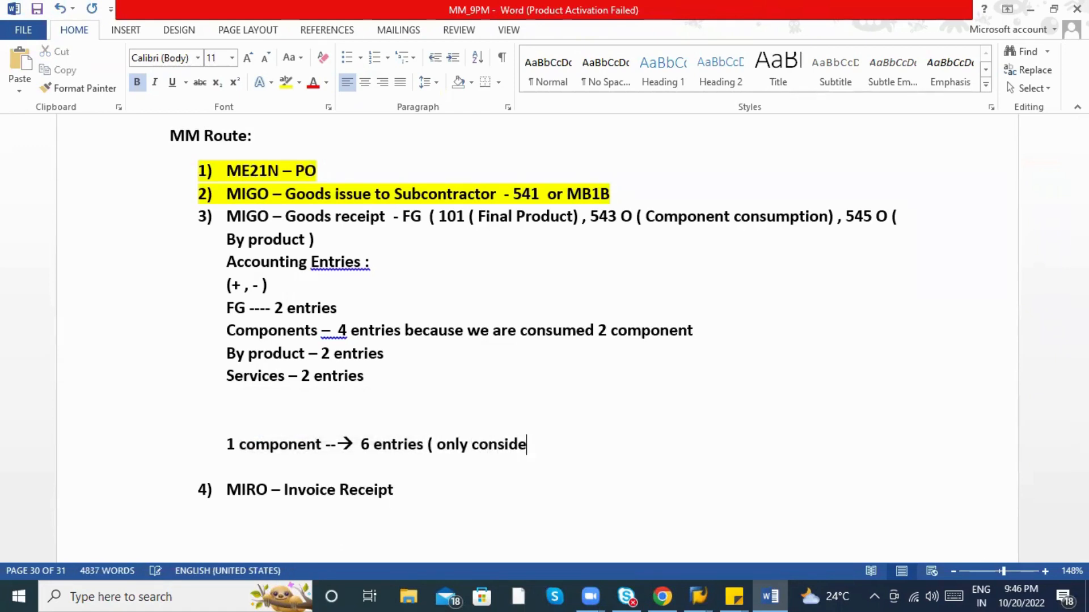
type("ring 1 compoentn")
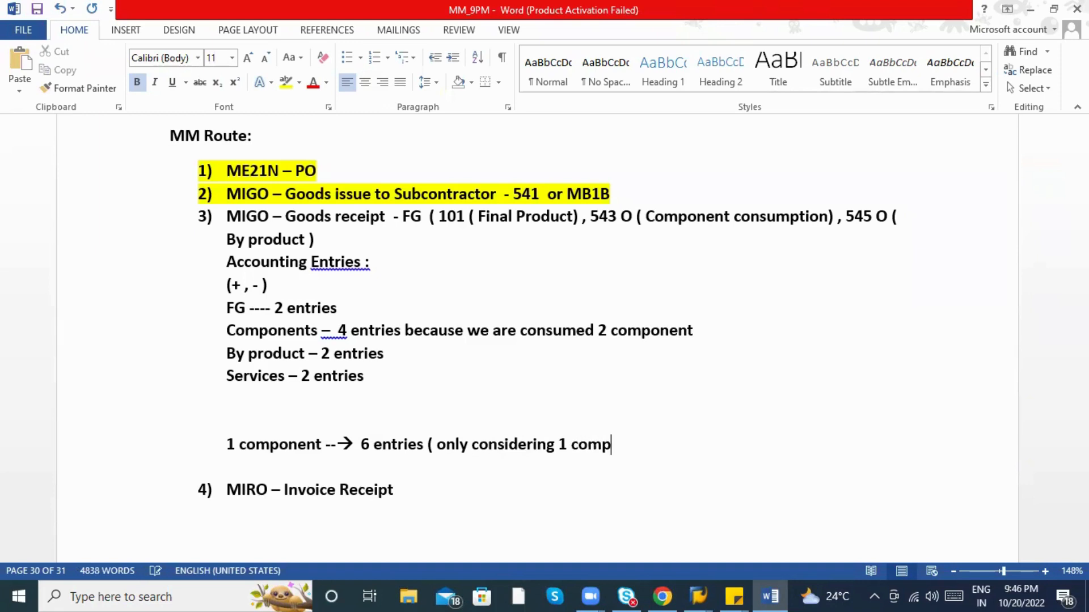
key("BackSpace")
key("BackSpace")
key("BackSpace")
key("BackSpace")
key("BackSpace")
type("nent & ")
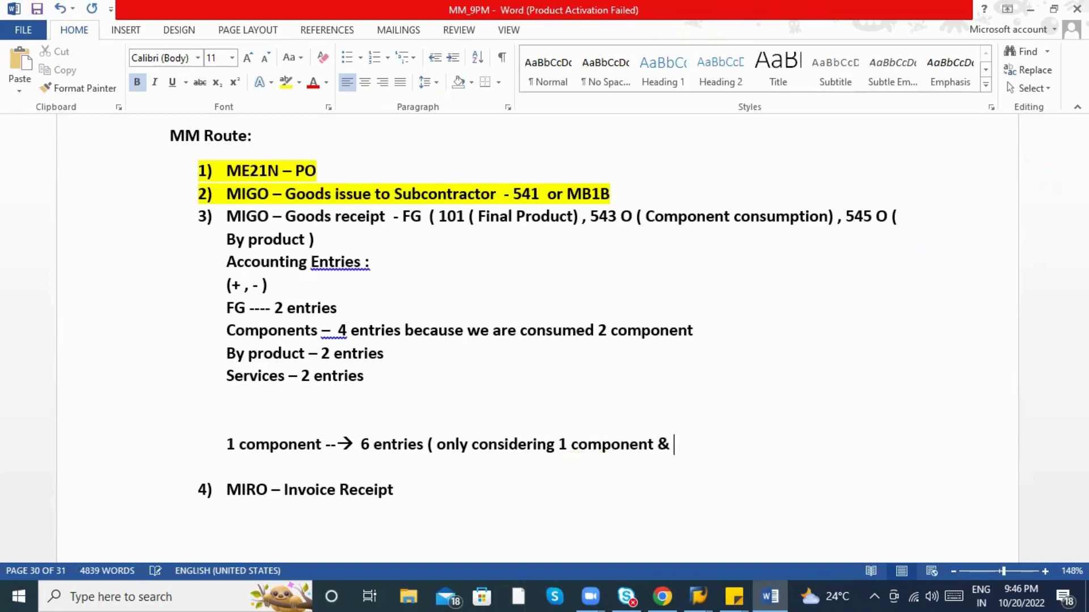
type("1 final producct")
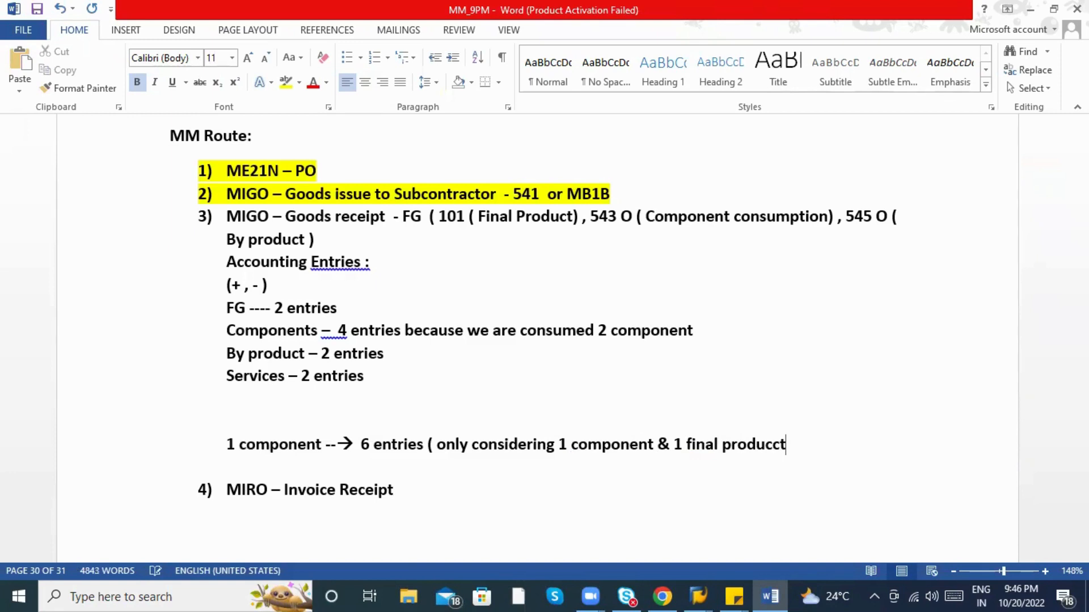
key("BackSpace")
key("BackSpace")
type("t)")
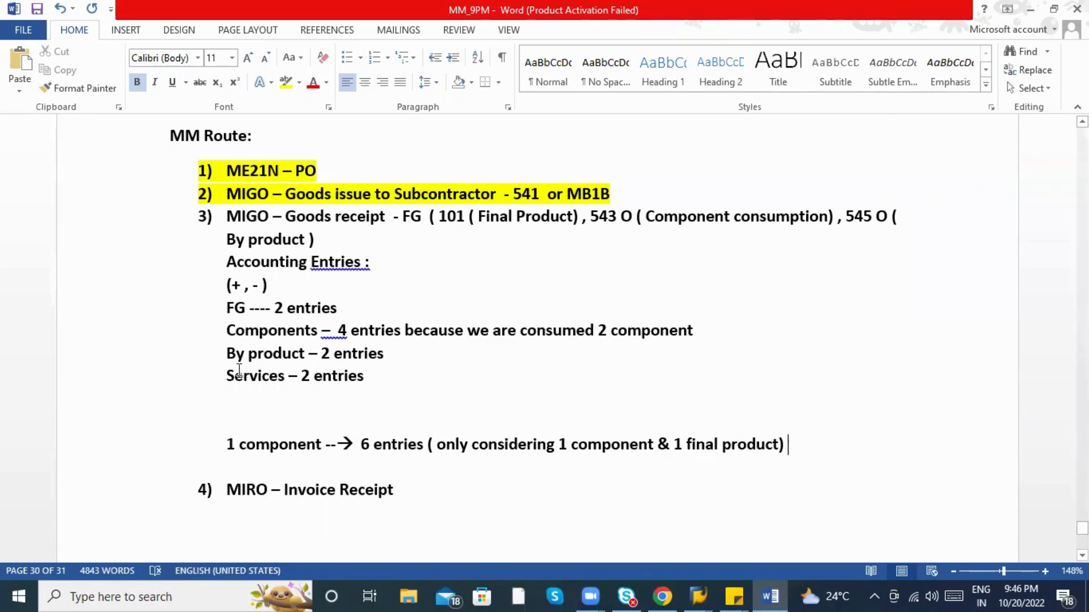
Switch to SAP and open the accounting document from the FI documents of the displayed material document.
key("alt+Tab")
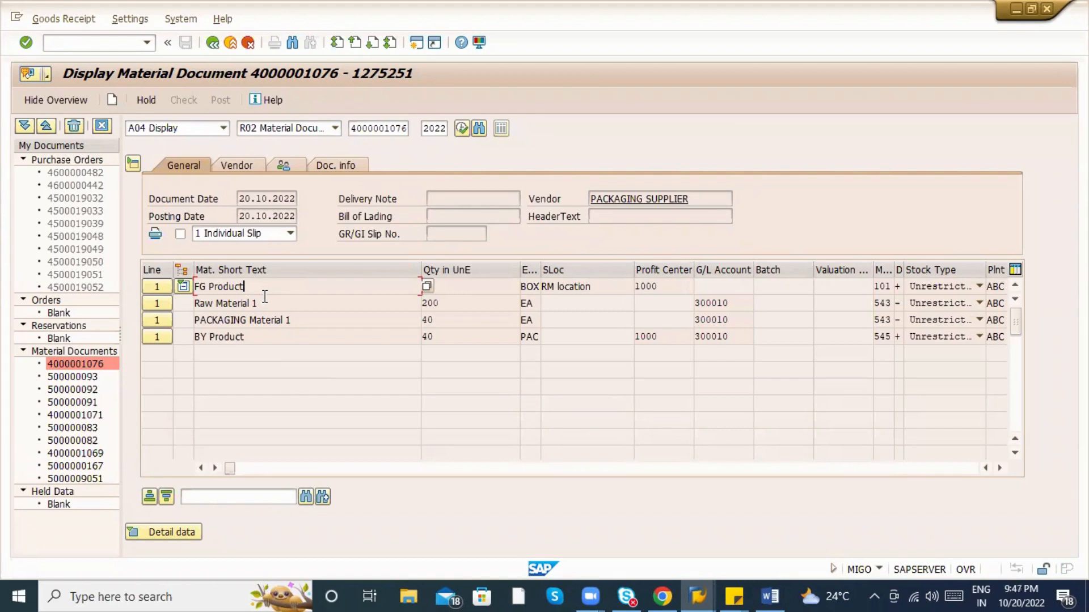
left_click(354, 164)
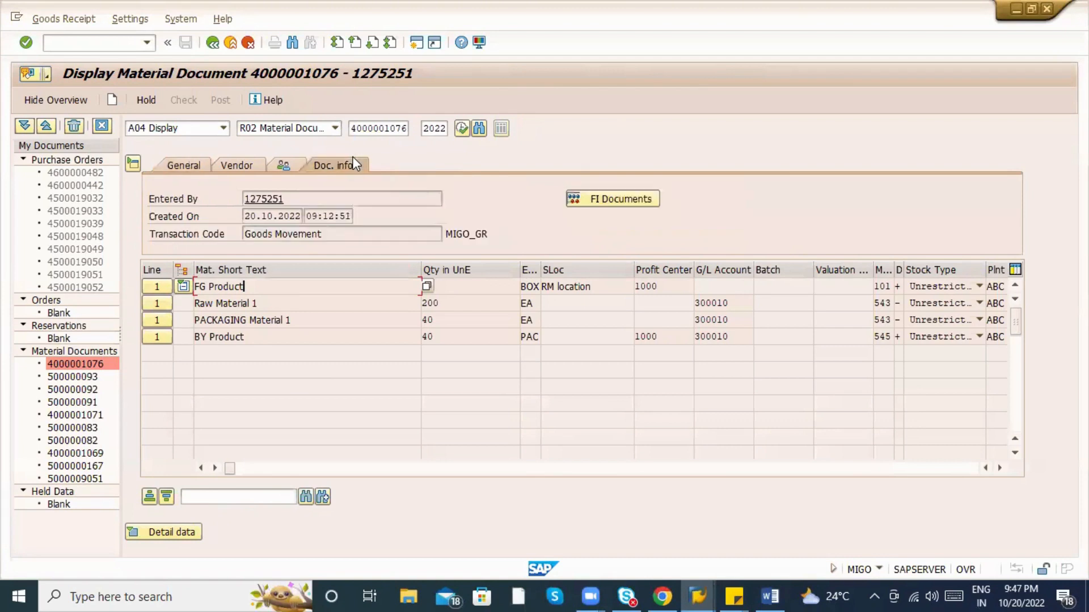
left_click(613, 203)
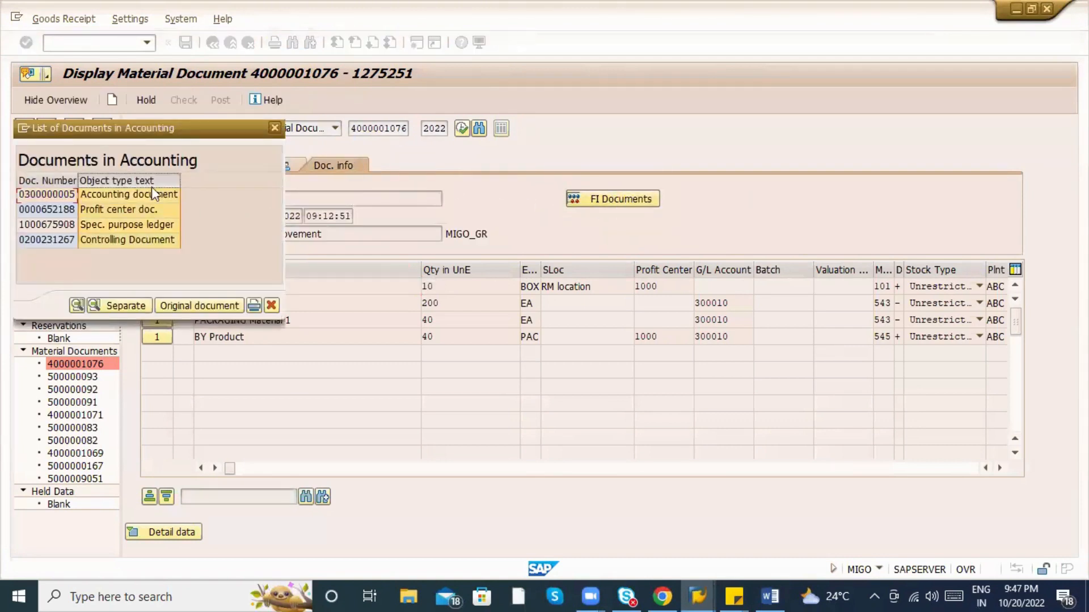
double_click(156, 194)
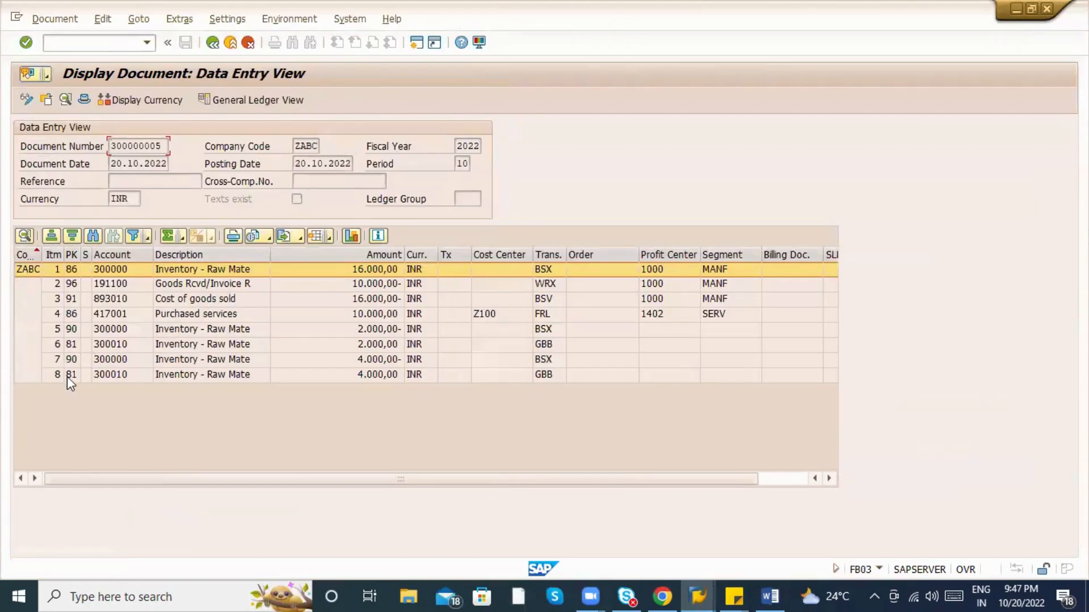
Compare the accounting document's line items with the expected entries in the Word notes, checking the goods received and inventory lines.
key("alt+Tab")
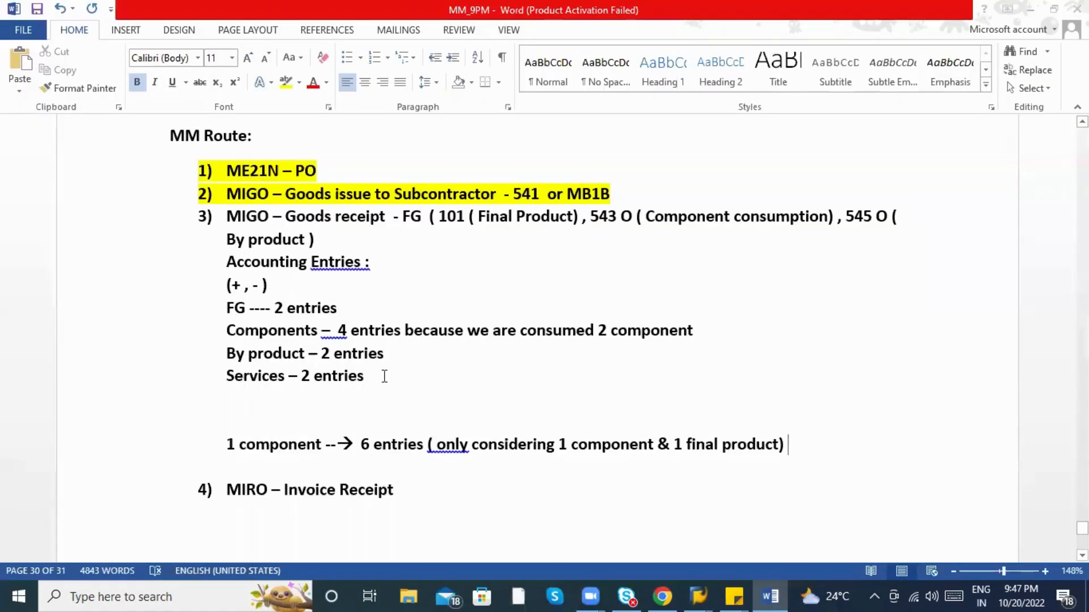
key("alt+Tab")
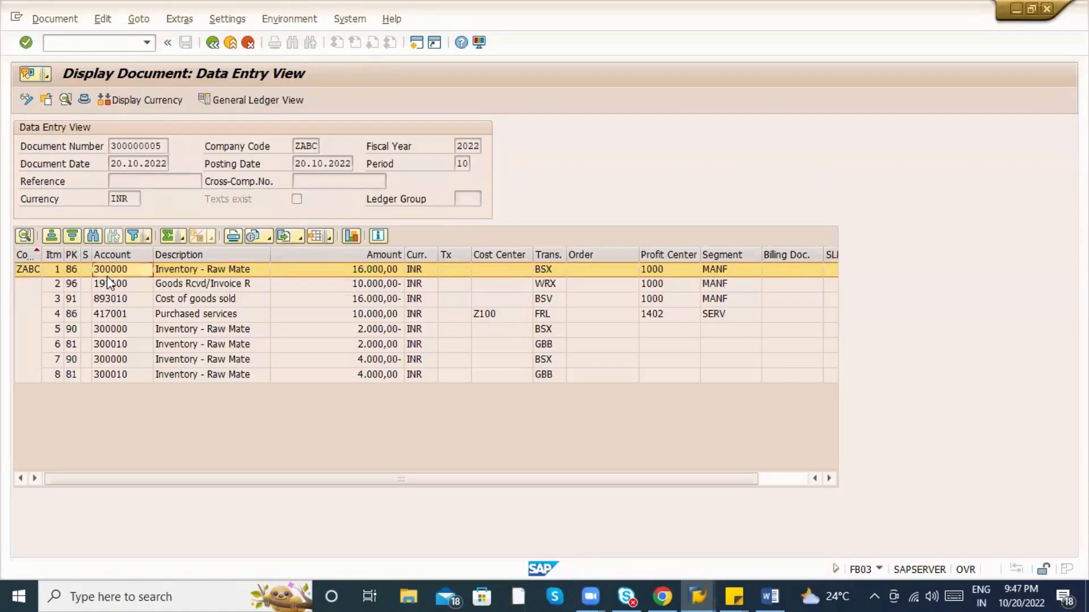
left_click(109, 281)
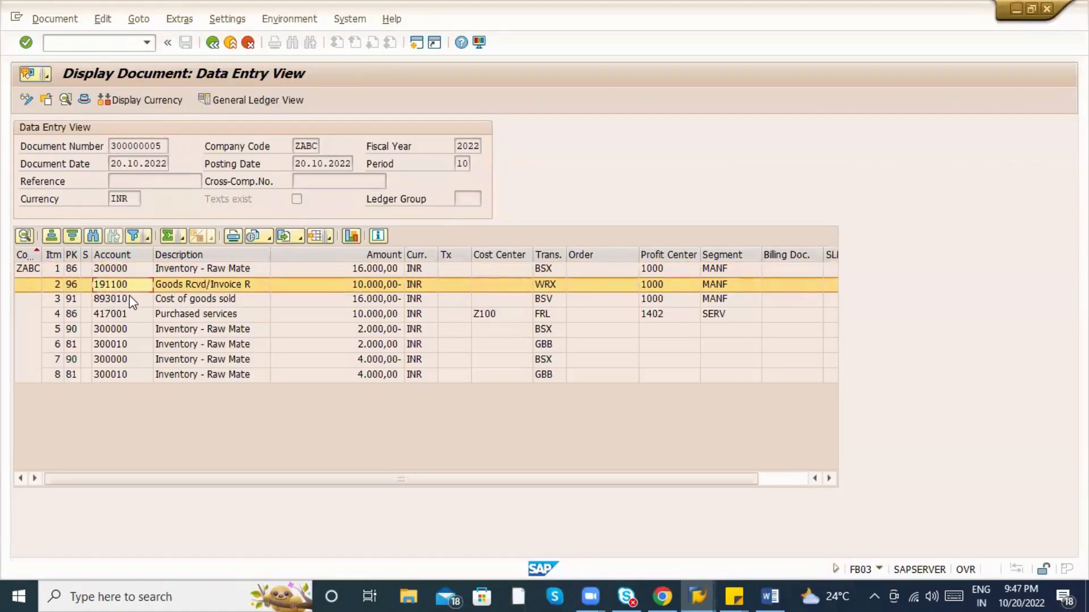
left_click(120, 328)
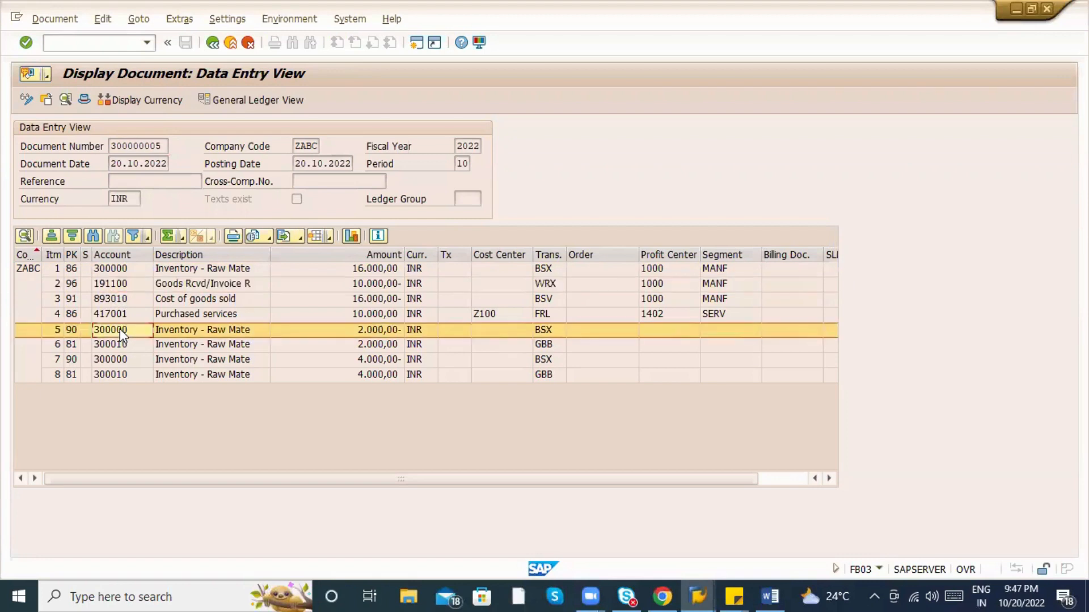
left_click(121, 345)
left_click(126, 361)
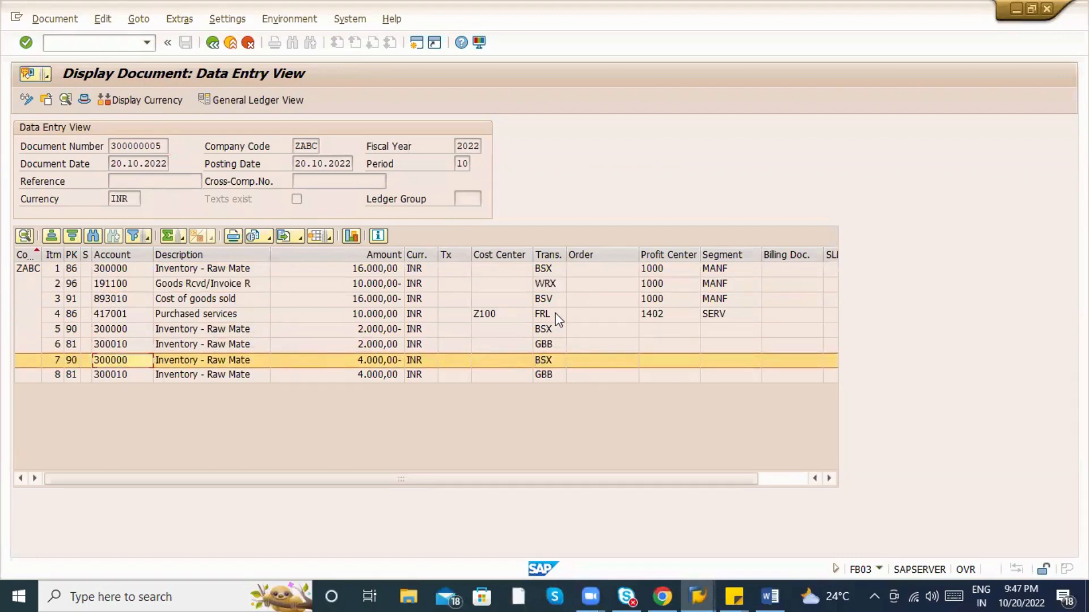
Examine the transaction keys of the accounting line items, comparing the BSX items with the BSV item for cost of goods sold.
left_click(548, 255)
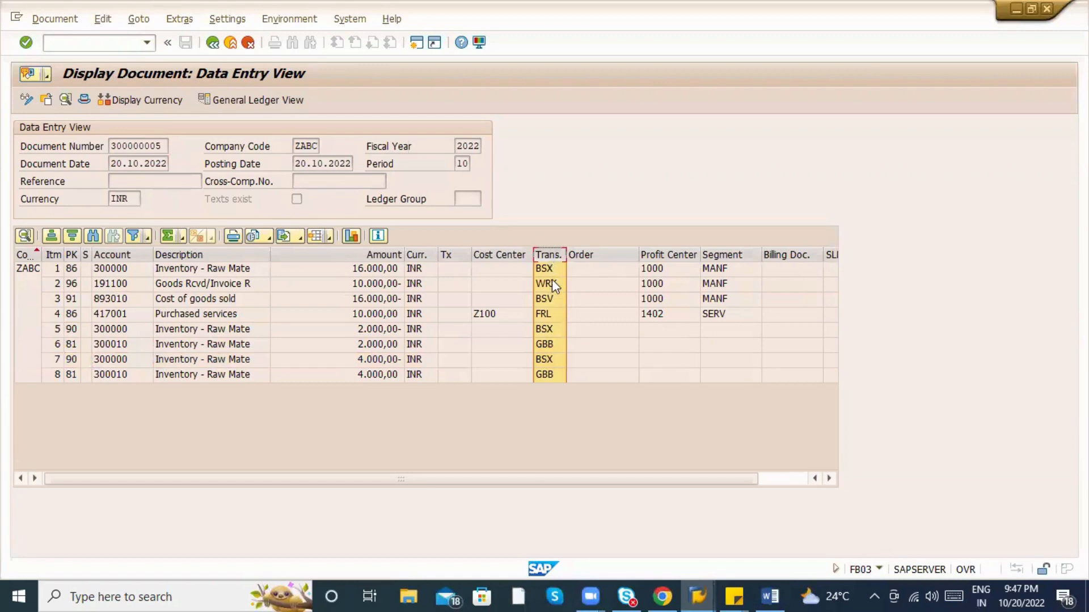
left_click(552, 276)
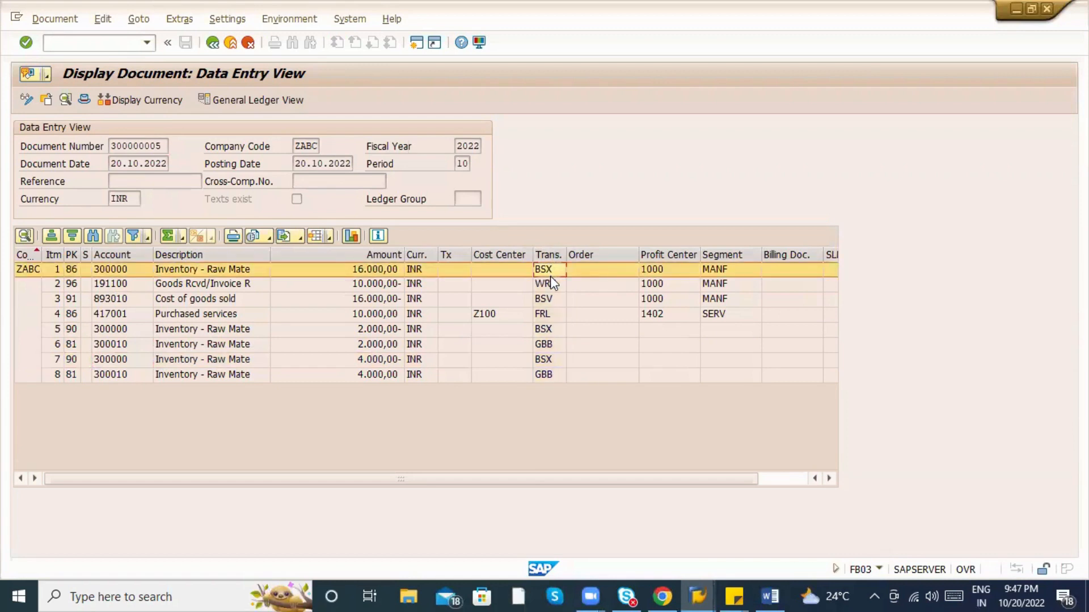
left_click(551, 330)
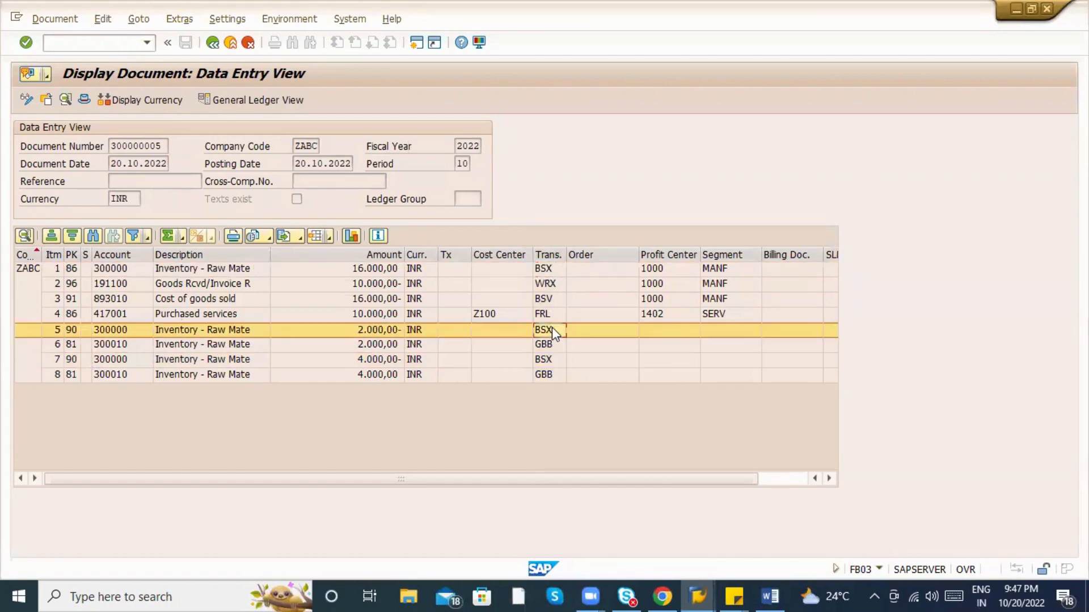
left_click(556, 362)
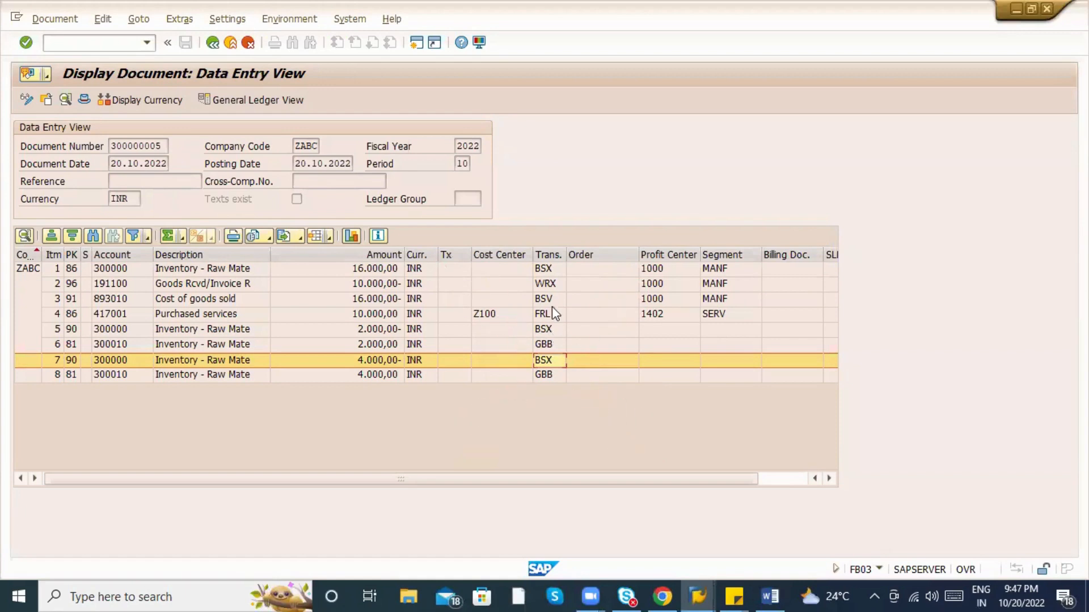
left_click(550, 268)
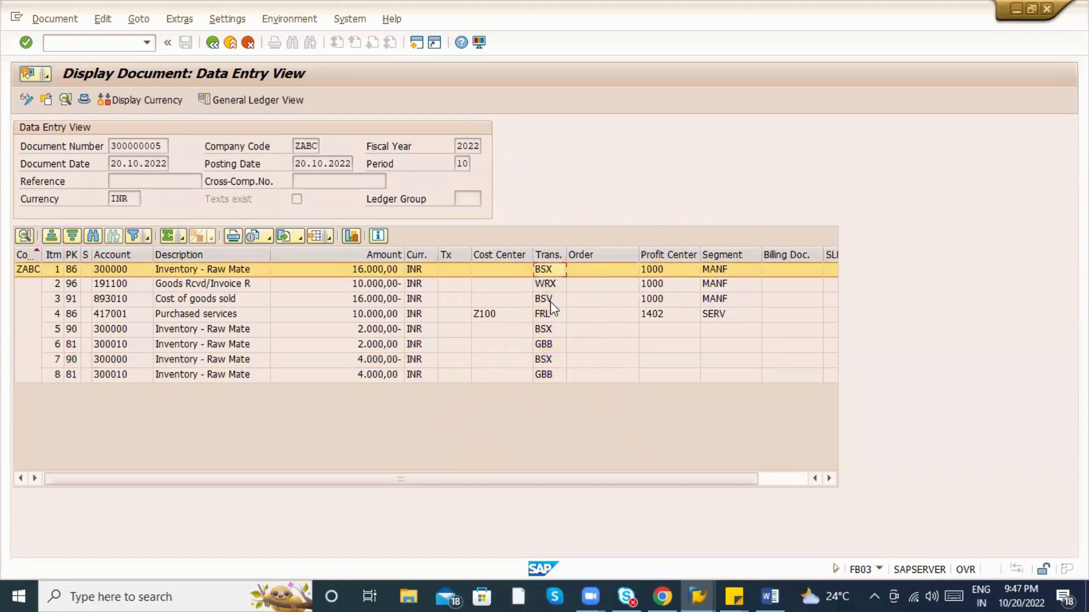
left_click(553, 329)
left_click(552, 359)
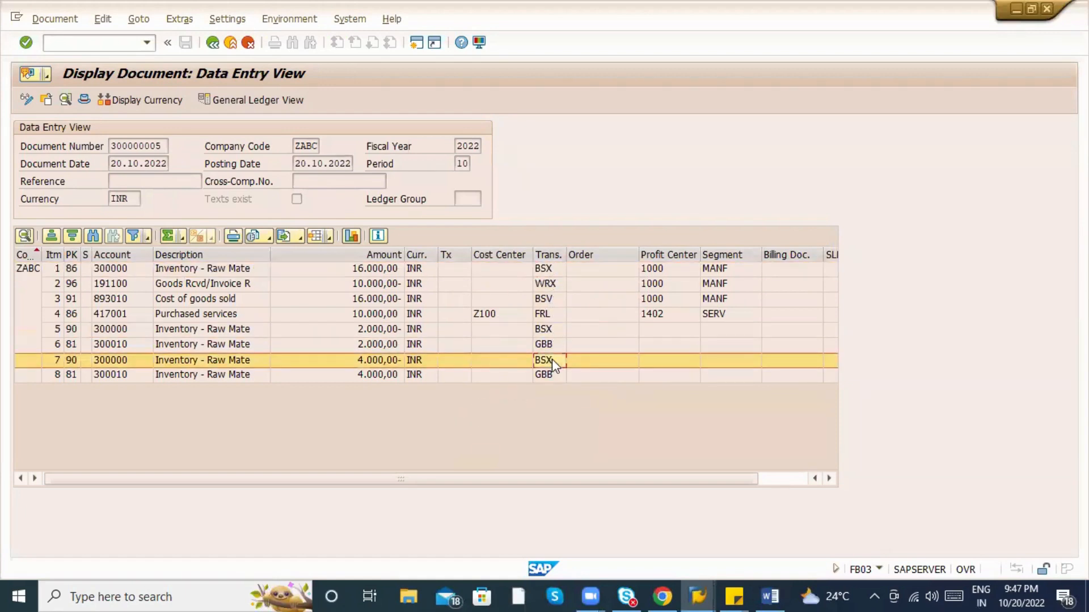
left_click(549, 333)
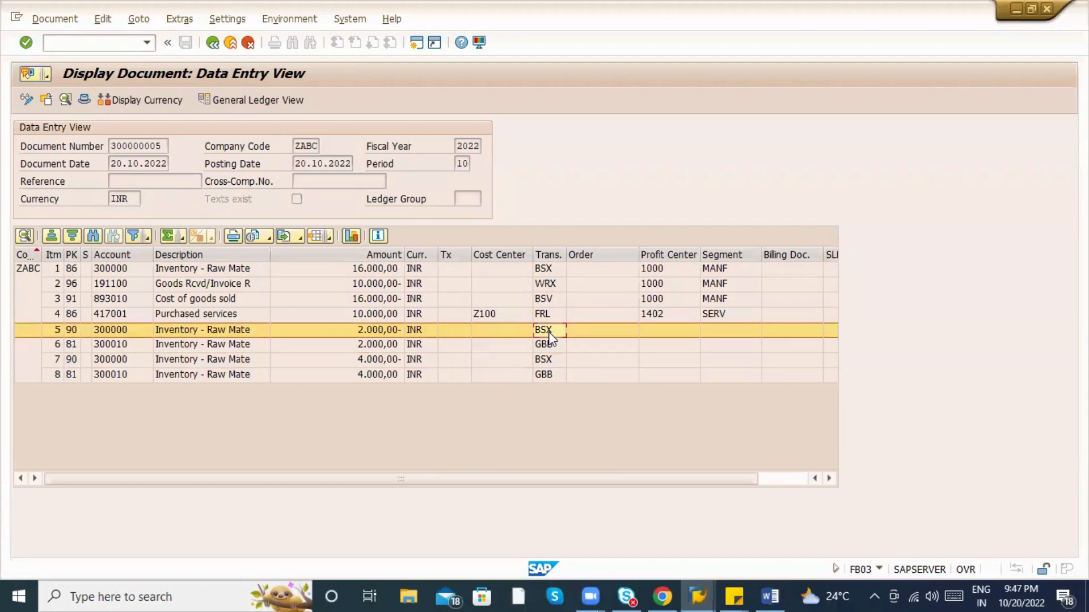
left_click(557, 271)
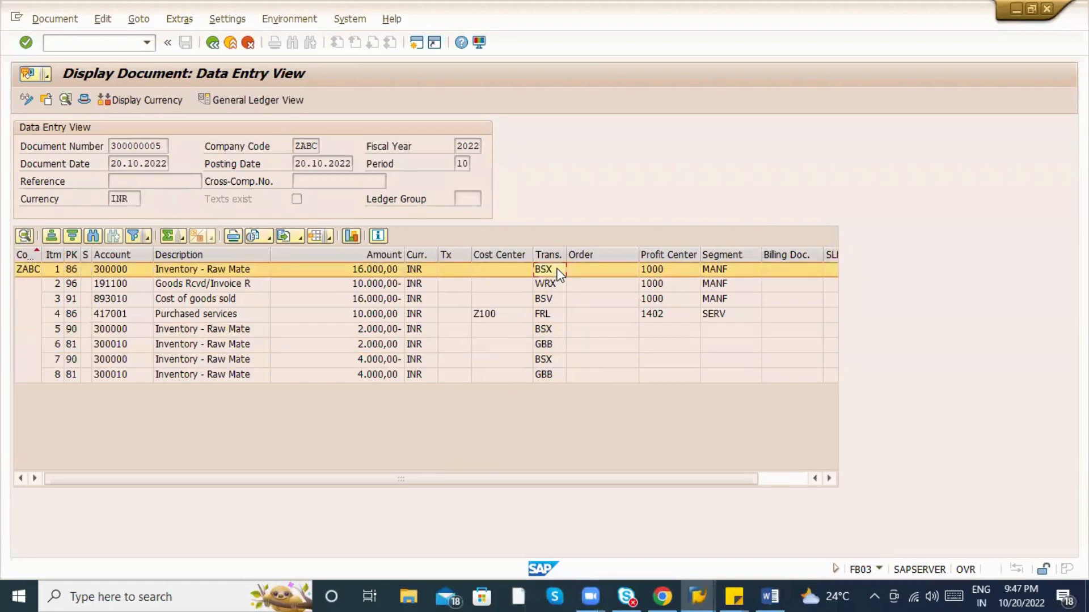
left_click(554, 299)
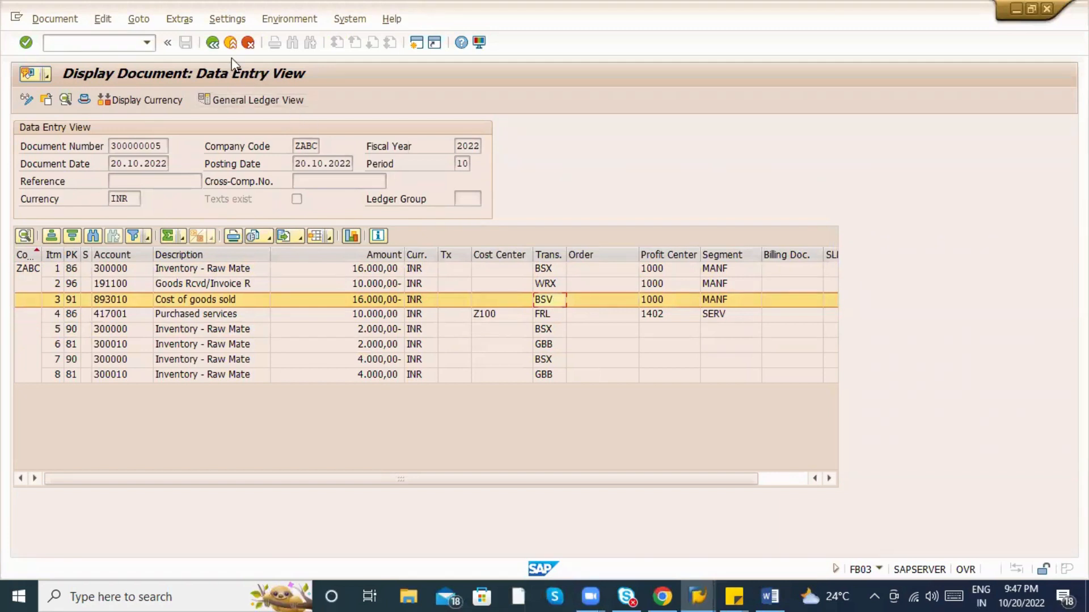
Leave the accounting document, view the controlling document from the list of accounting documents, and return to the material document.
left_click(213, 43)
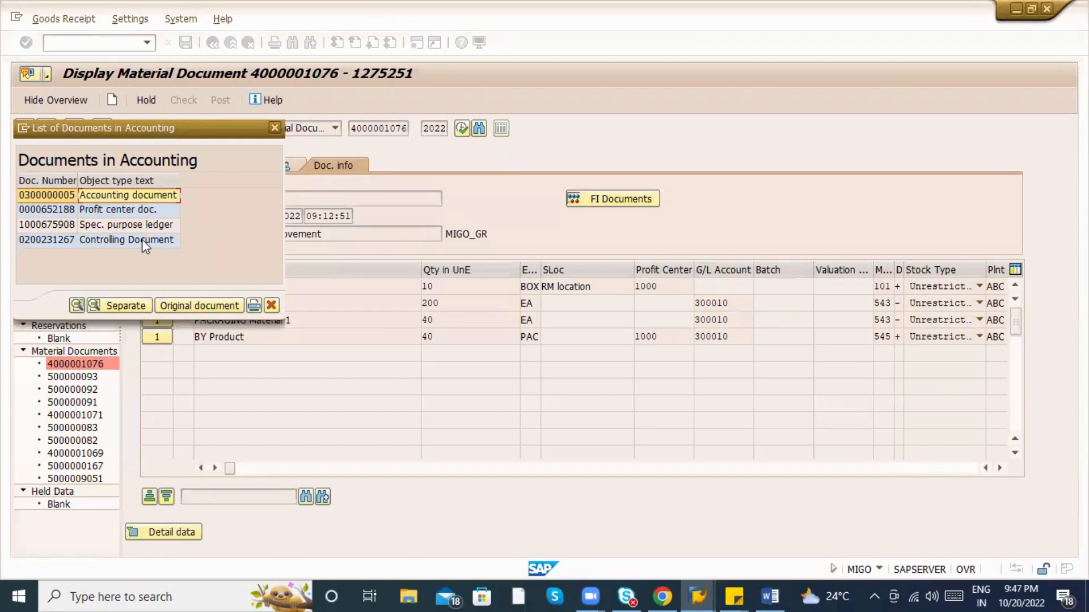
double_click(142, 239)
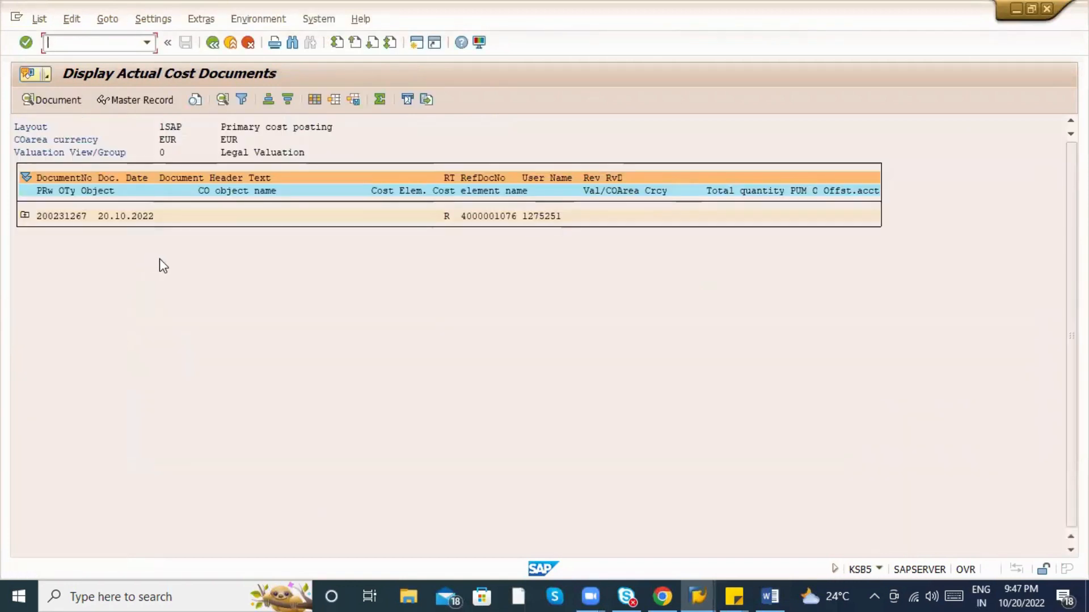
left_click(211, 43)
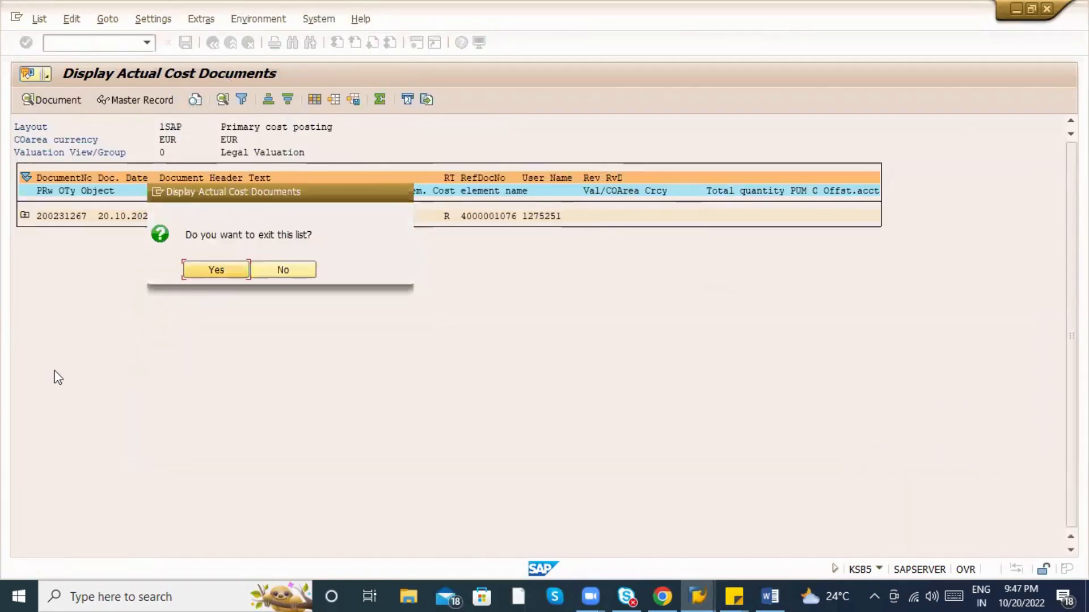
left_click(209, 270)
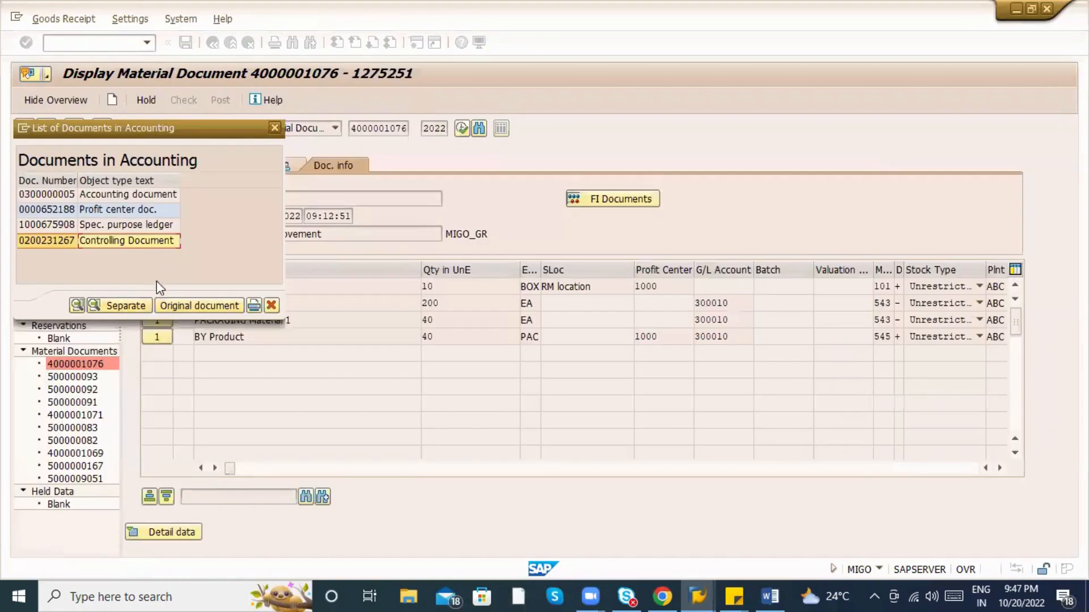
left_click(271, 305)
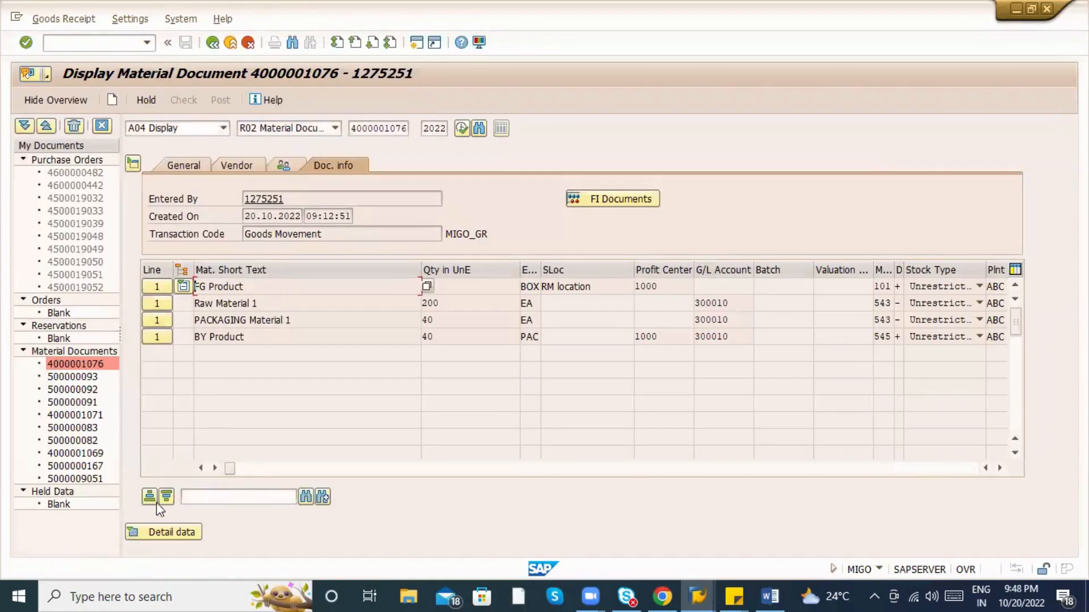
Check the movement type, quantity and material details of the PACKAGING Material 1 item, and collapse the item details.
left_click(154, 530)
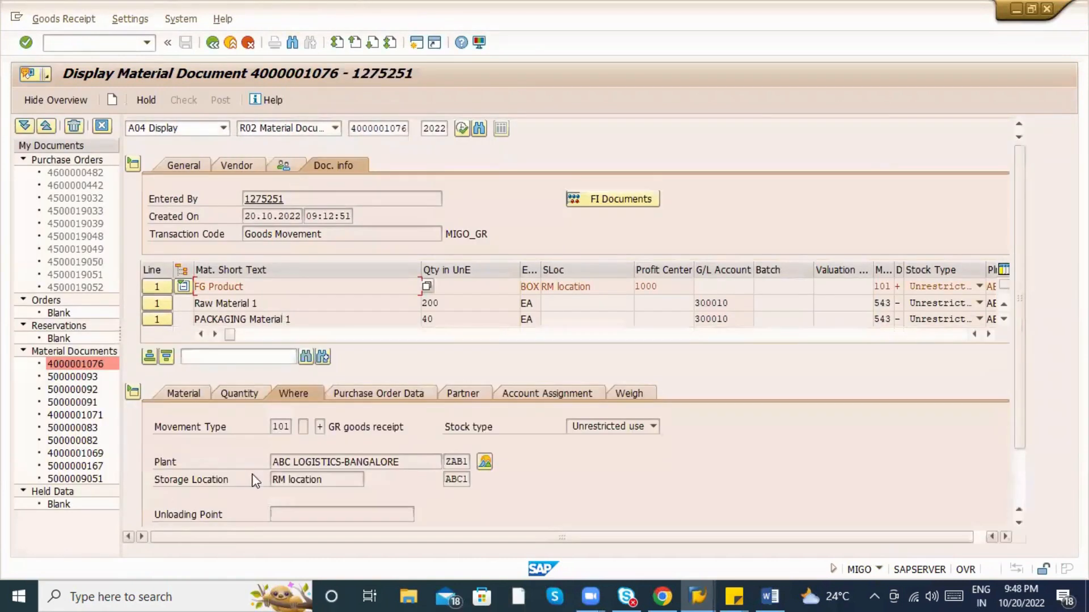
left_click(154, 320)
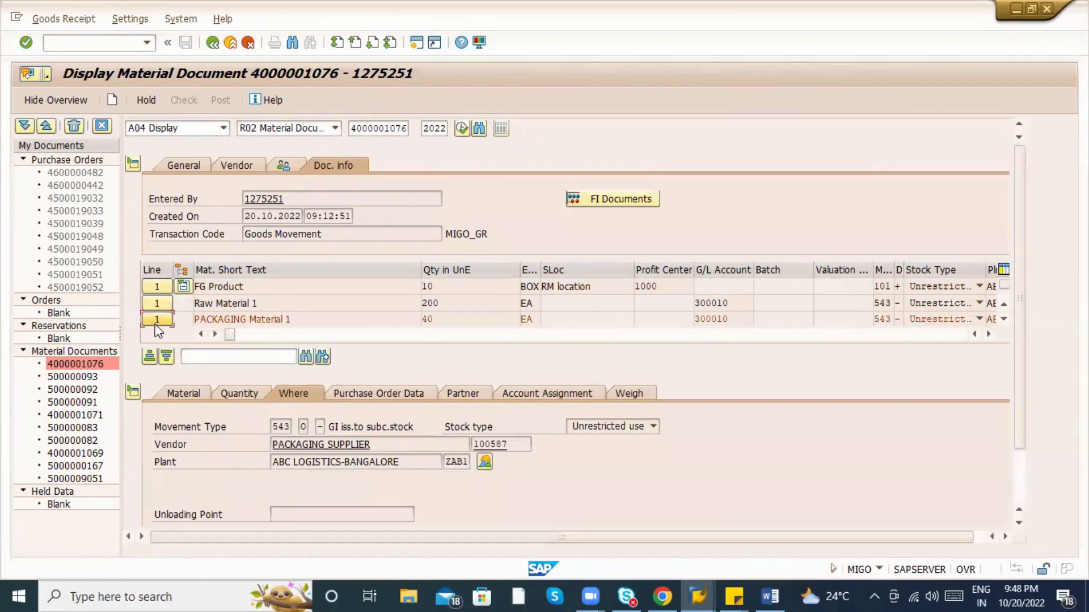
left_click(250, 393)
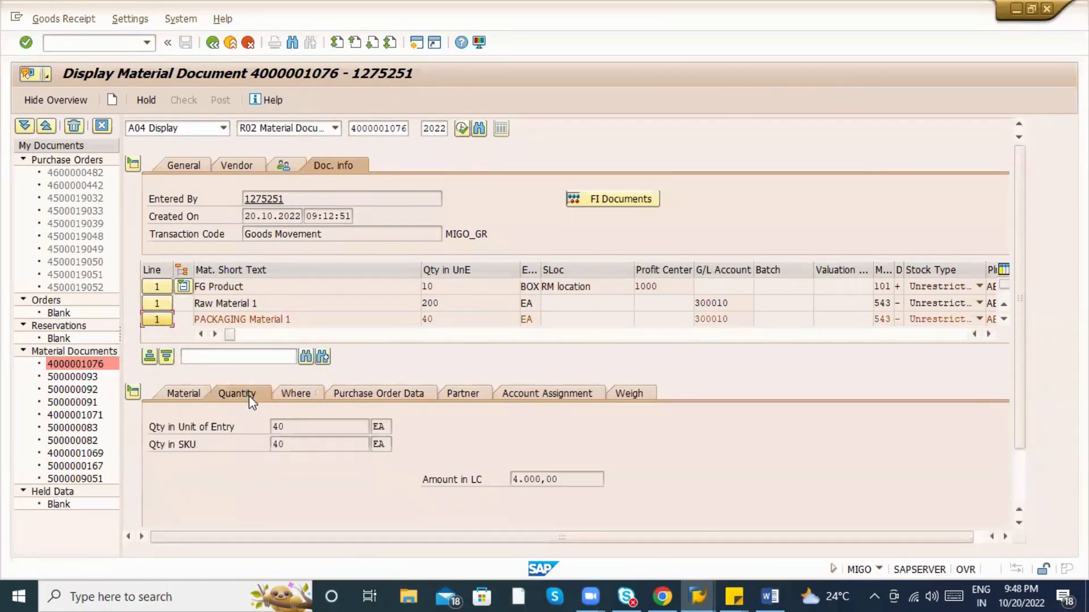
left_click(180, 392)
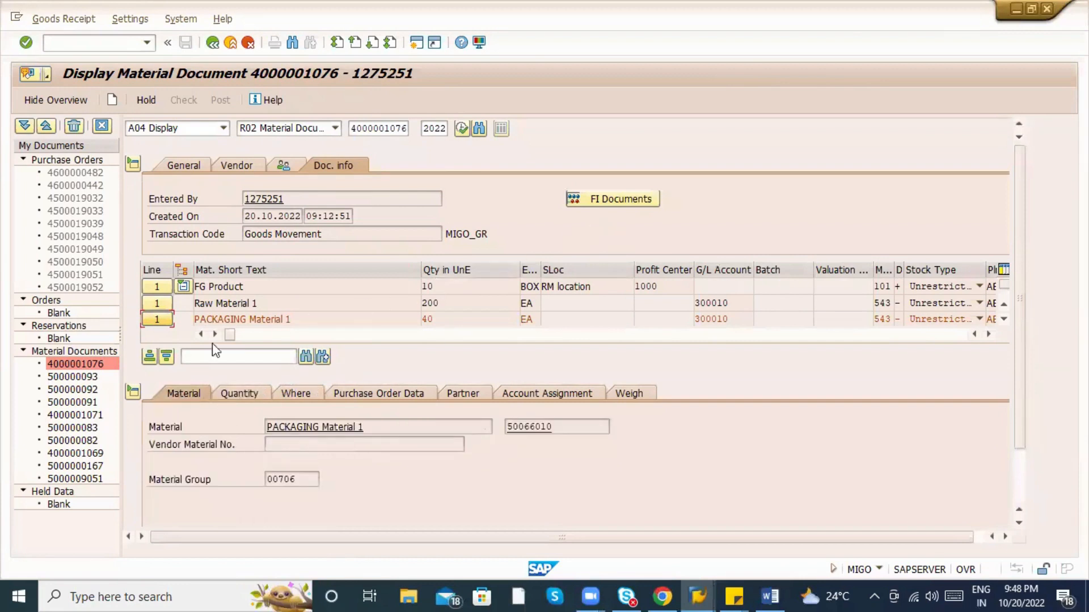
left_click(134, 396)
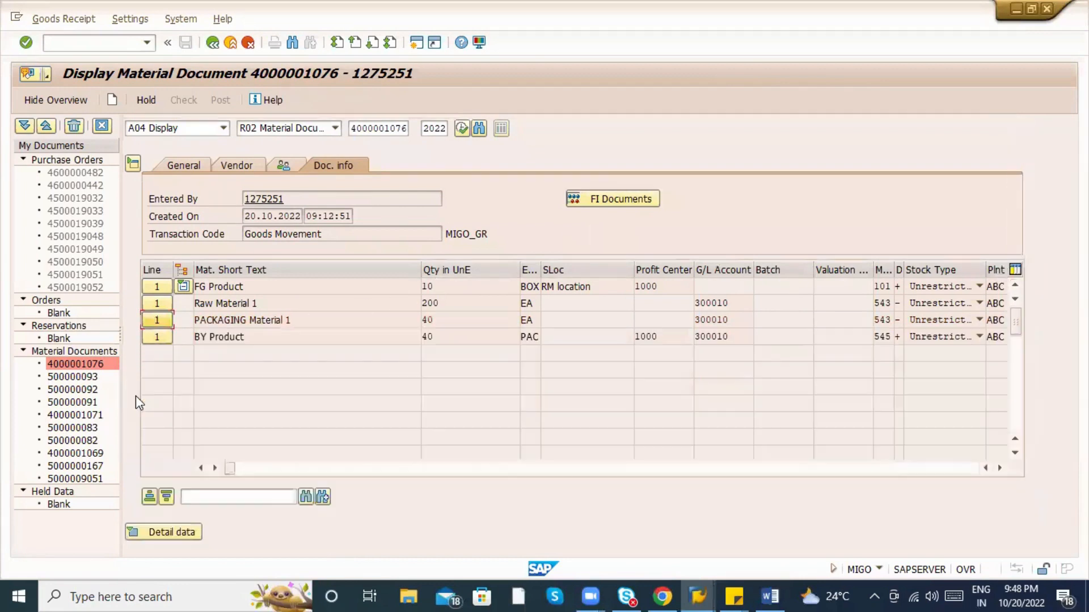
Open the BY Product item's details and check its quantity in unit of entry and in SKU.
left_click(244, 337)
left_click(162, 335)
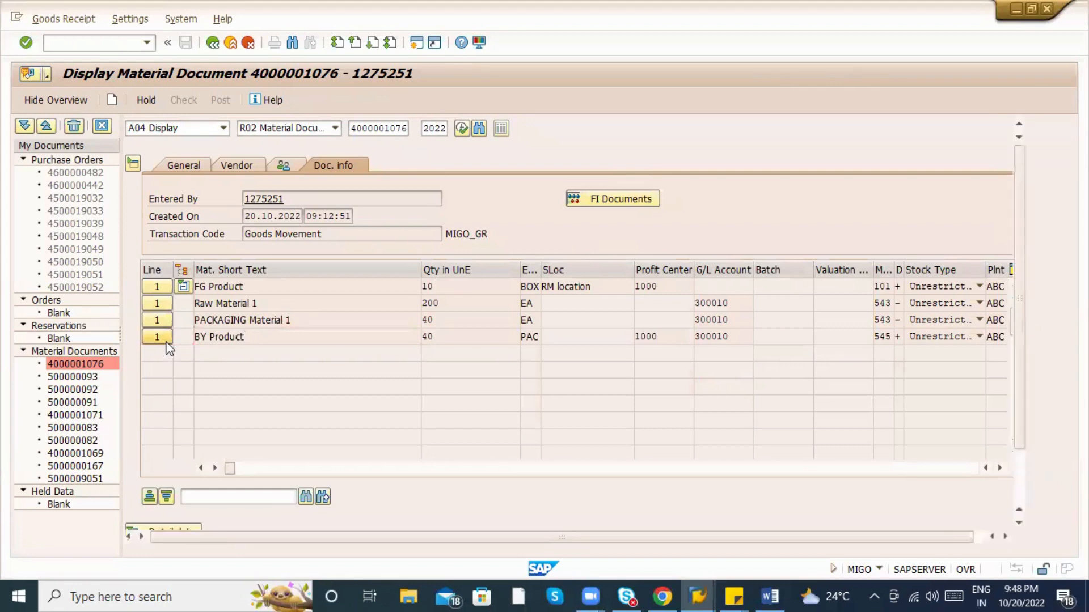
left_click(252, 395)
left_click(306, 426)
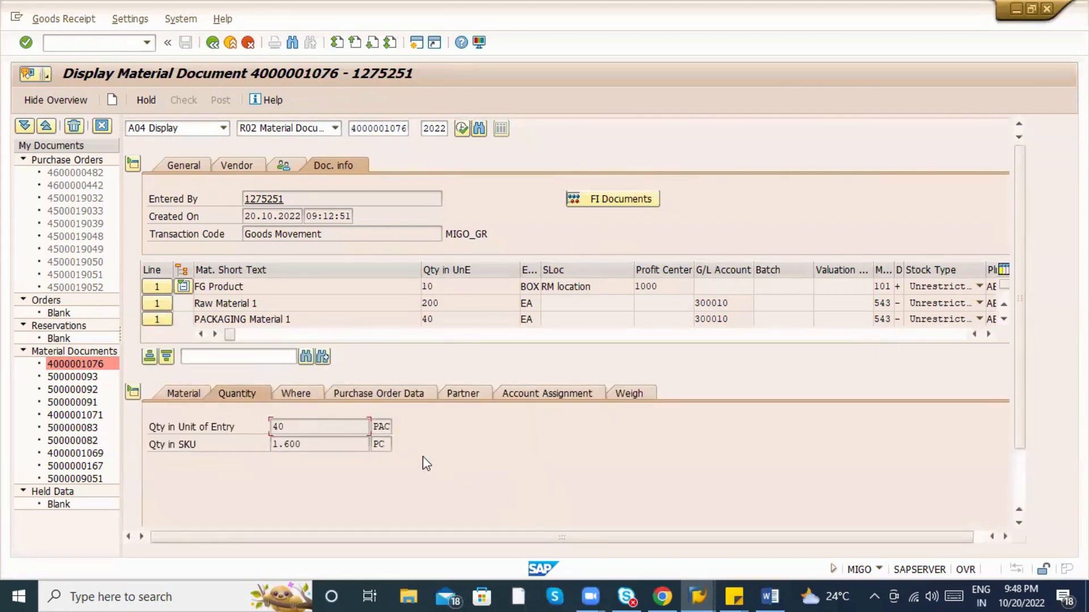
Open the by-product's material master, check the moving price and total stock in the Accounting 1 view, and return to the material document.
left_click(185, 394)
double_click(299, 426)
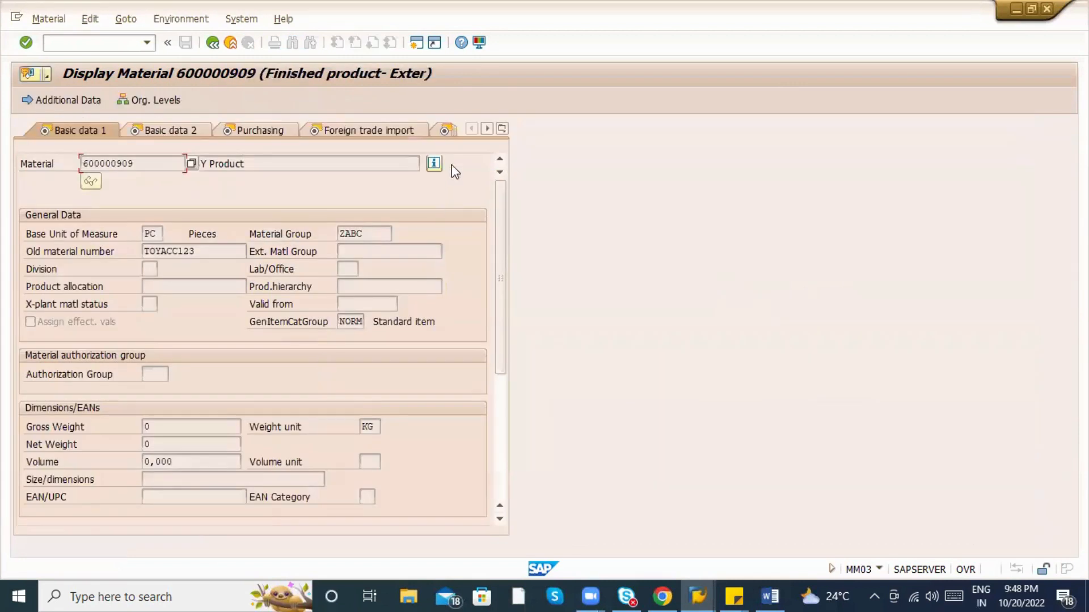
left_click(500, 130)
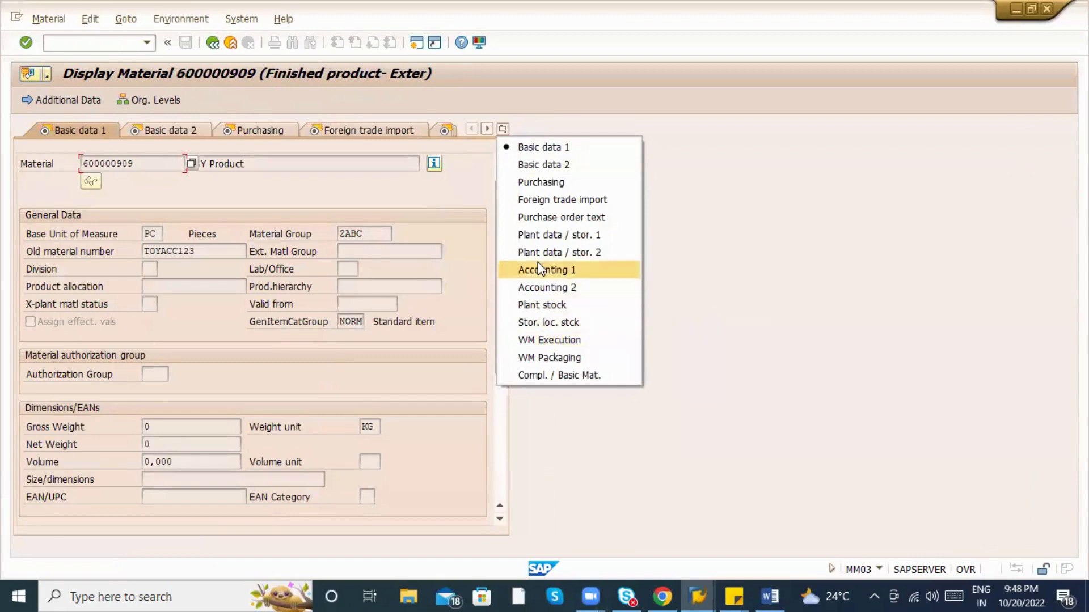
left_click(541, 272)
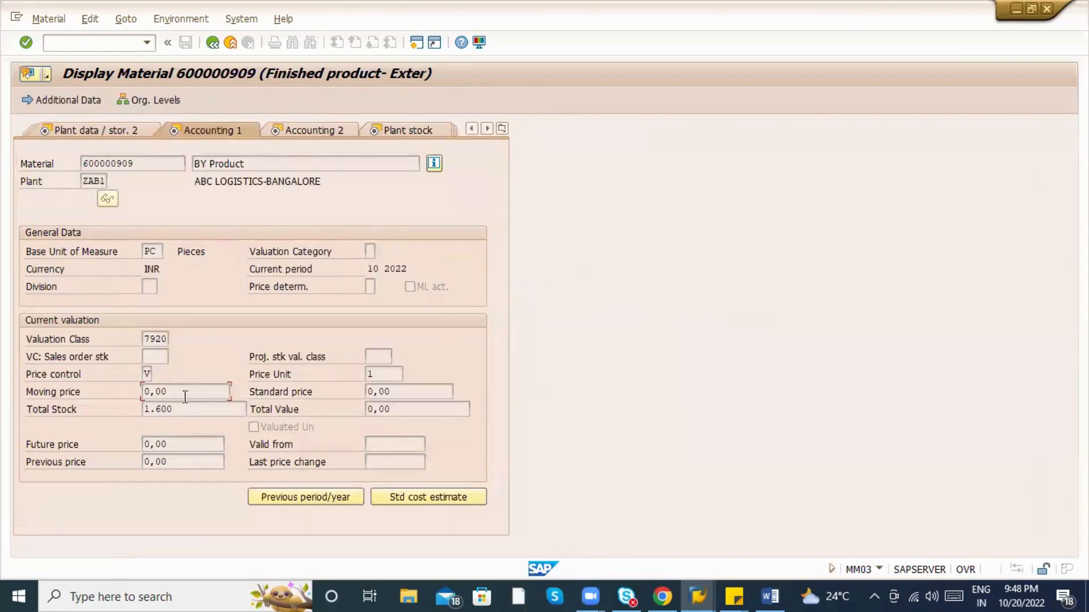
left_click_drag(187, 392, 119, 396)
left_click_drag(221, 411, 130, 411)
left_click_drag(190, 391, 132, 383)
left_click(187, 409)
left_click_drag(187, 408, 132, 411)
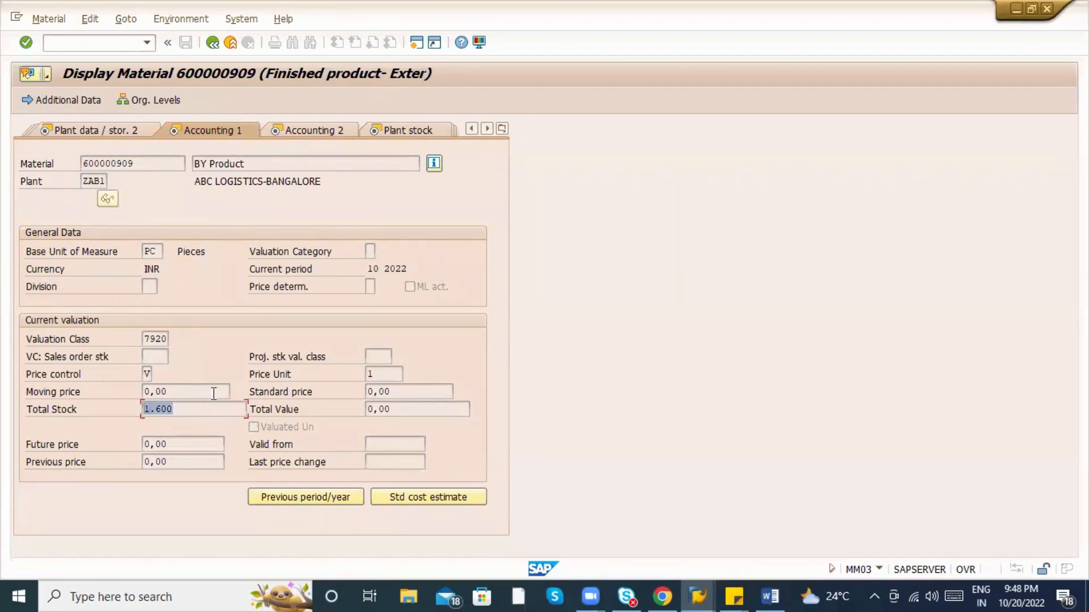
left_click(212, 43)
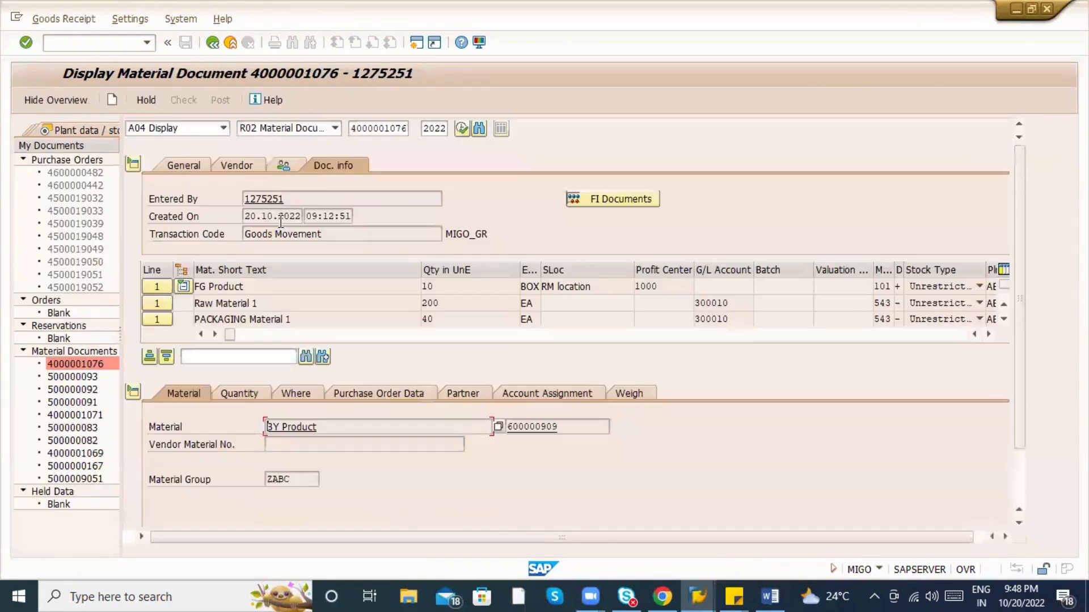
View the list of FI documents, close it, and highlight the BY Product item in the full item overview.
left_click(611, 206)
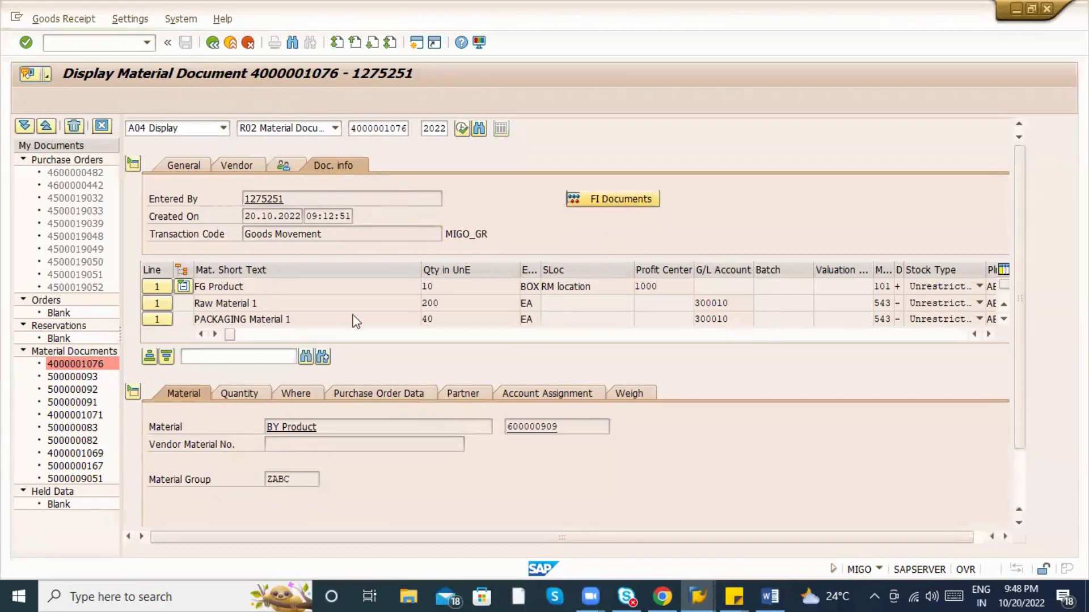
left_click(273, 129)
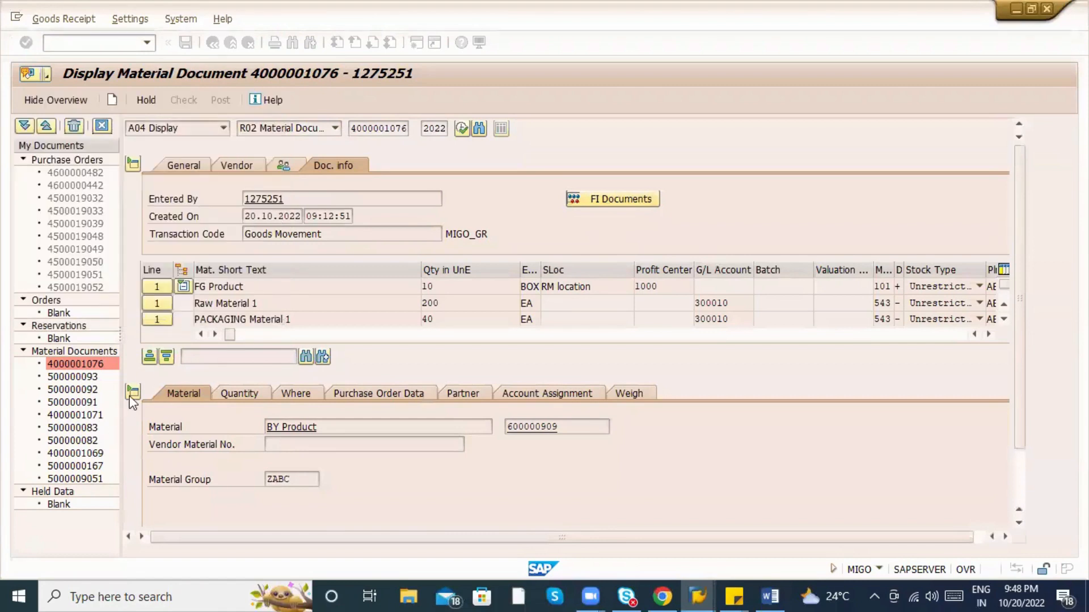
left_click_drag(255, 337, 186, 337)
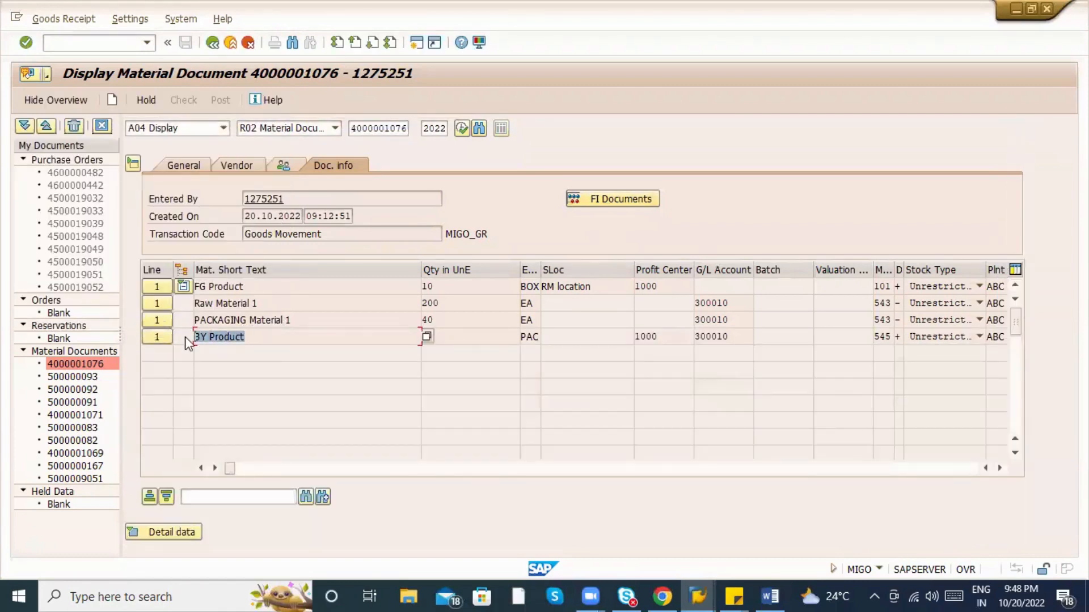
Recheck the by-product's moving price in the Accounting 1 view of its material master, and go back to the material document.
left_click(148, 338)
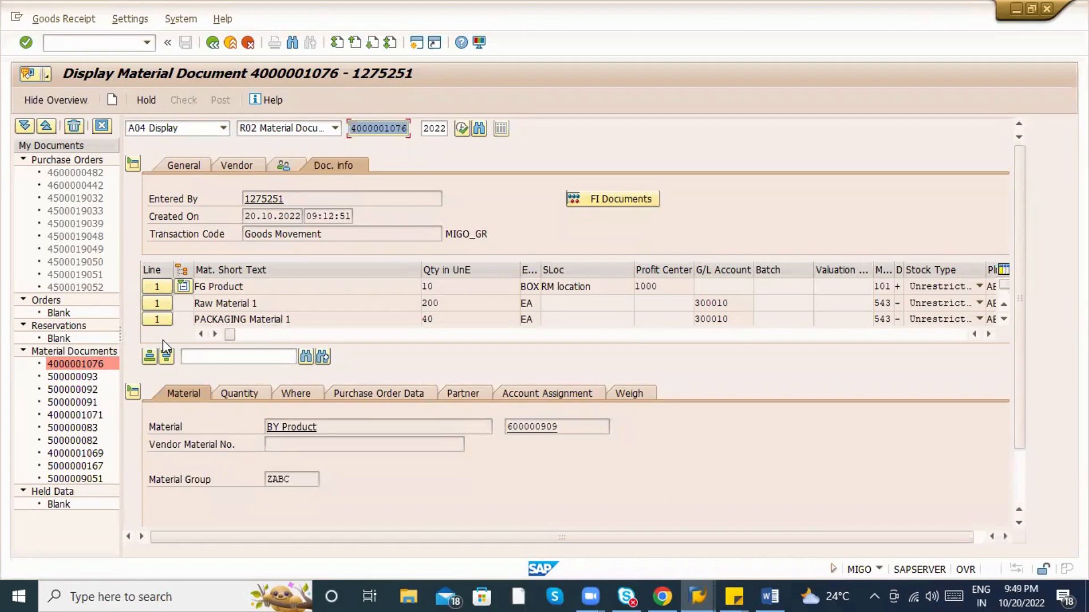
left_click(311, 427)
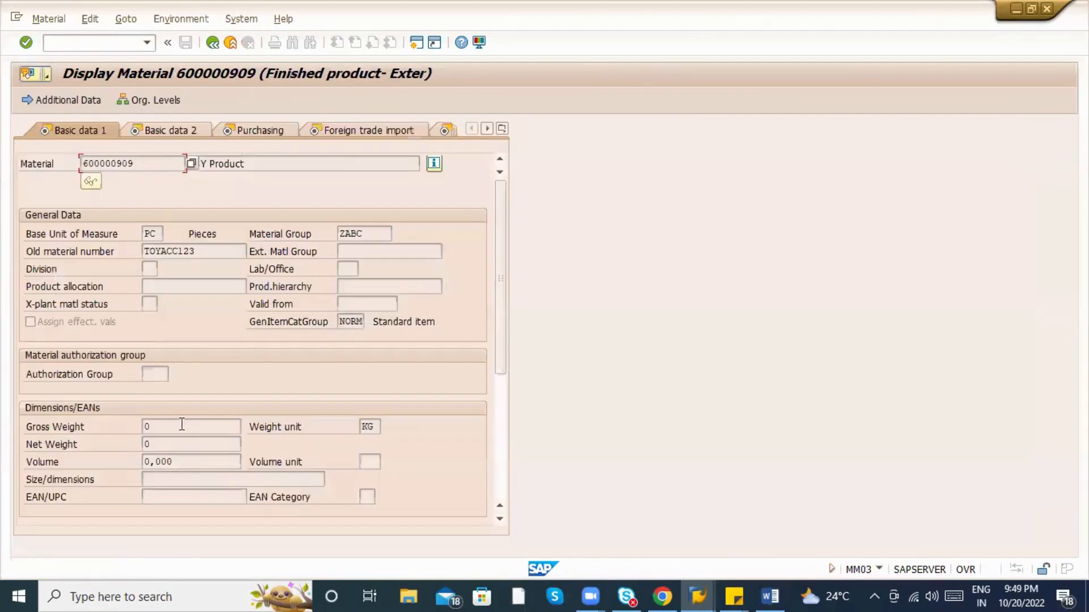
left_click(500, 129)
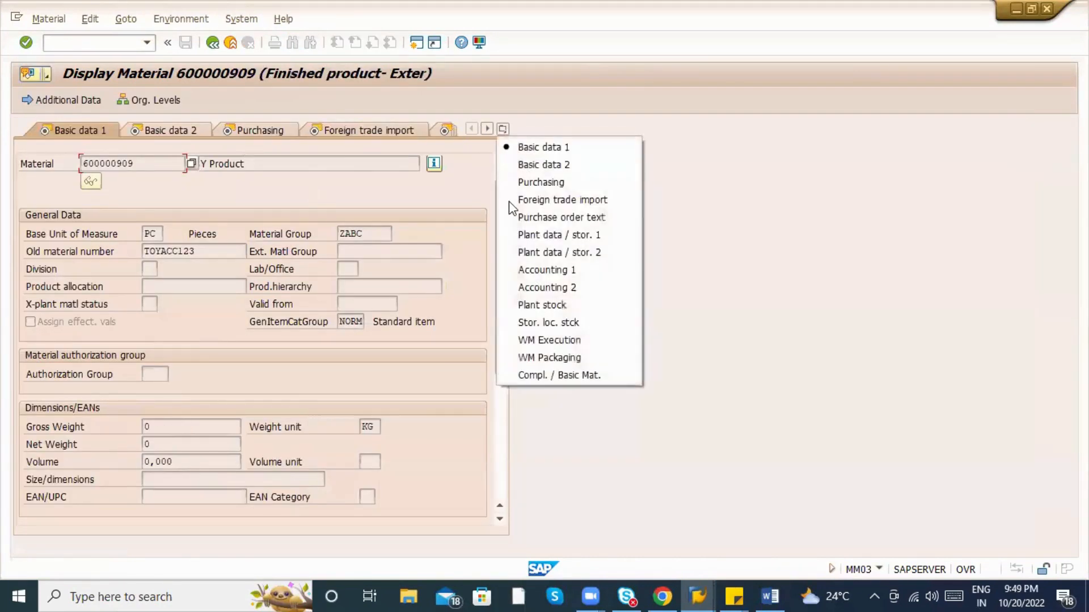
left_click(538, 271)
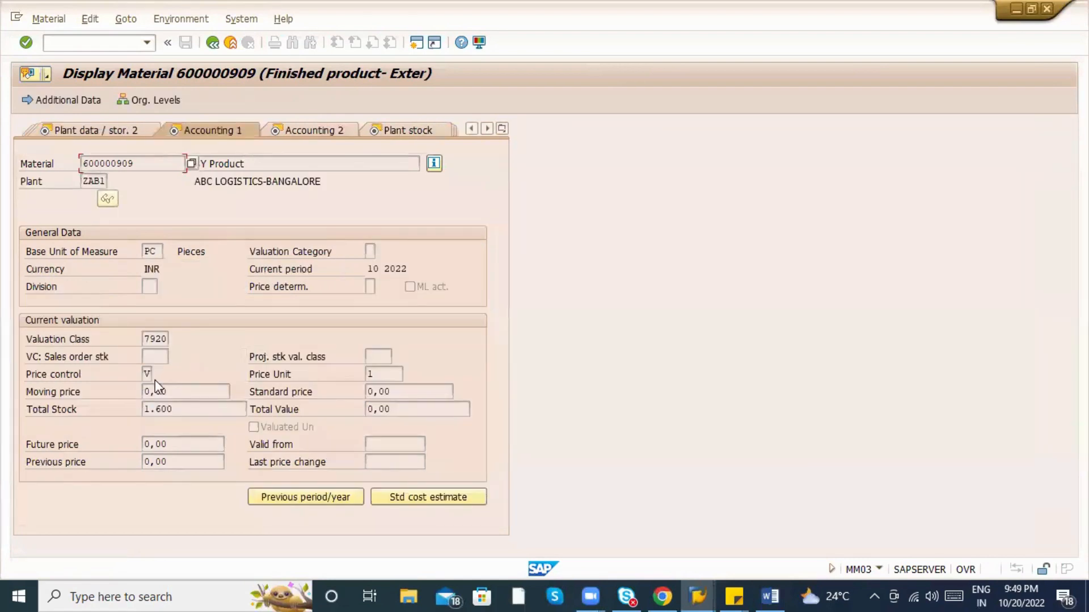
left_click(166, 393)
left_click_drag(193, 391, 126, 395)
left_click(196, 397)
left_click_drag(198, 396, 145, 387)
left_click(212, 43)
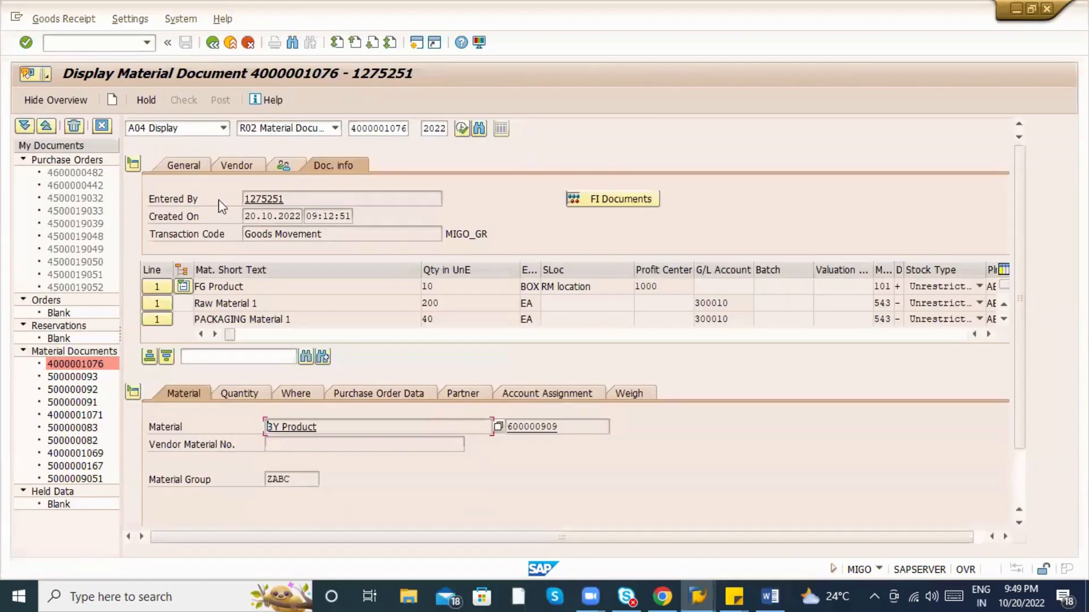
Reopen the accounting document from the FI documents, and refresh the stock overview of Raw Material 1 in its other session.
left_click(651, 199)
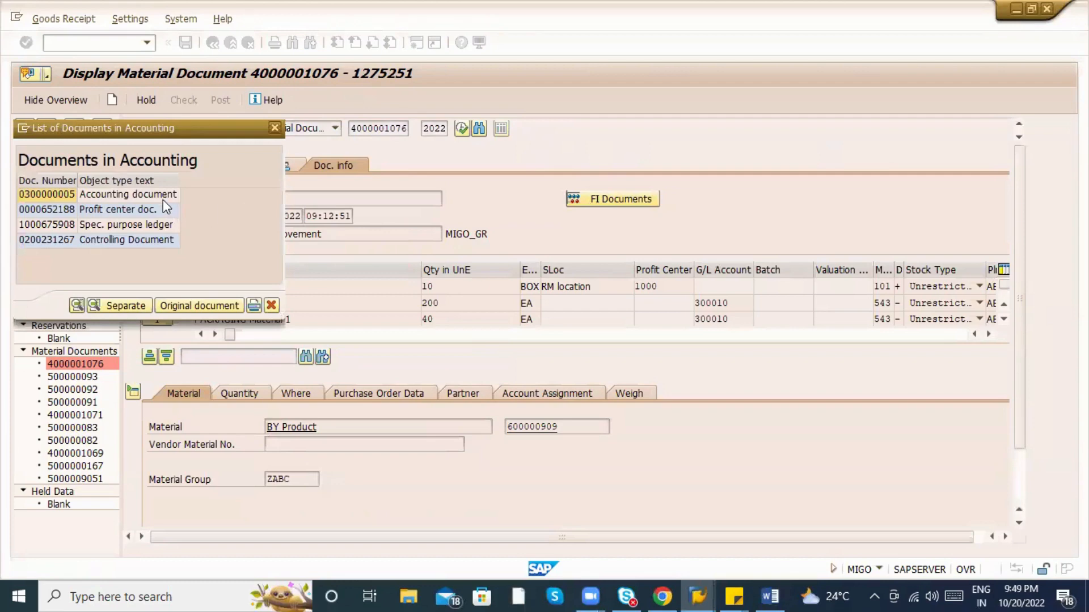
double_click(164, 196)
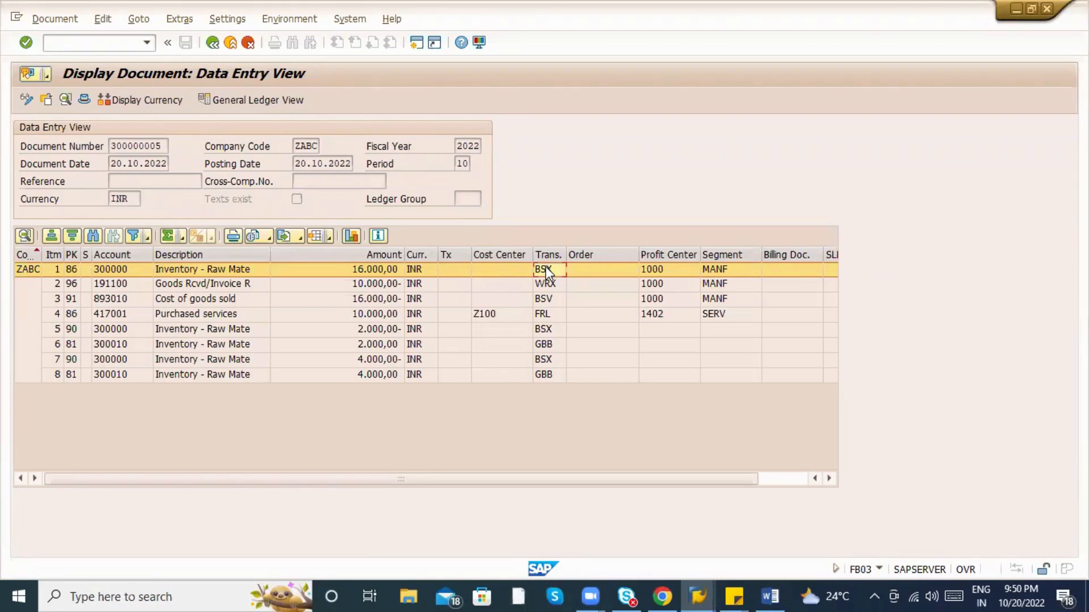
left_click(698, 596)
left_click(644, 525)
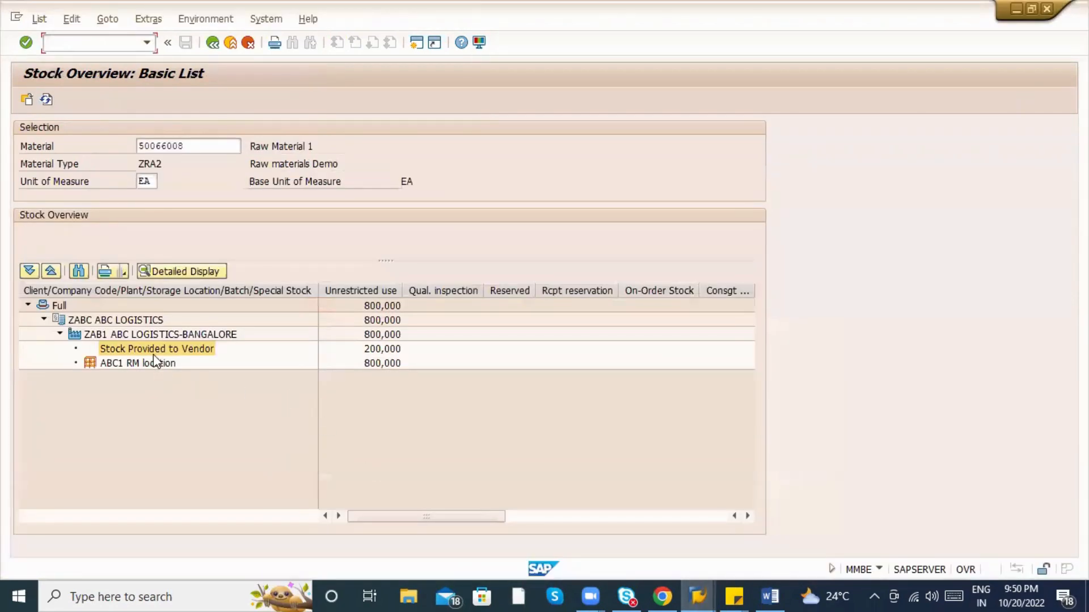
left_click(46, 100)
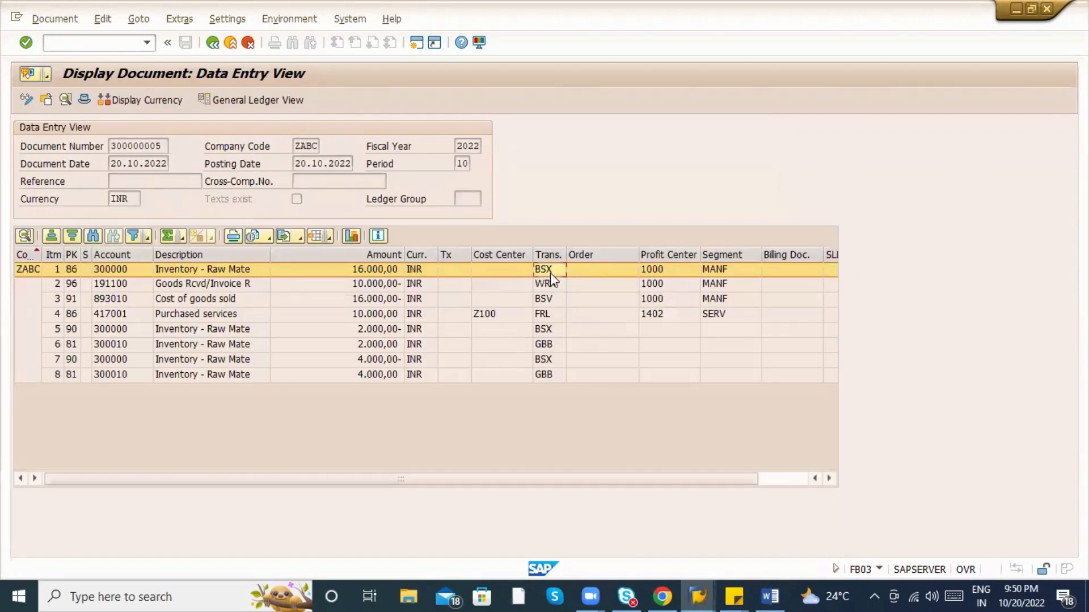
Compare the BSX line items in the accounting document, checking items 1, 5 and 7.
left_click(549, 333)
left_click(550, 366)
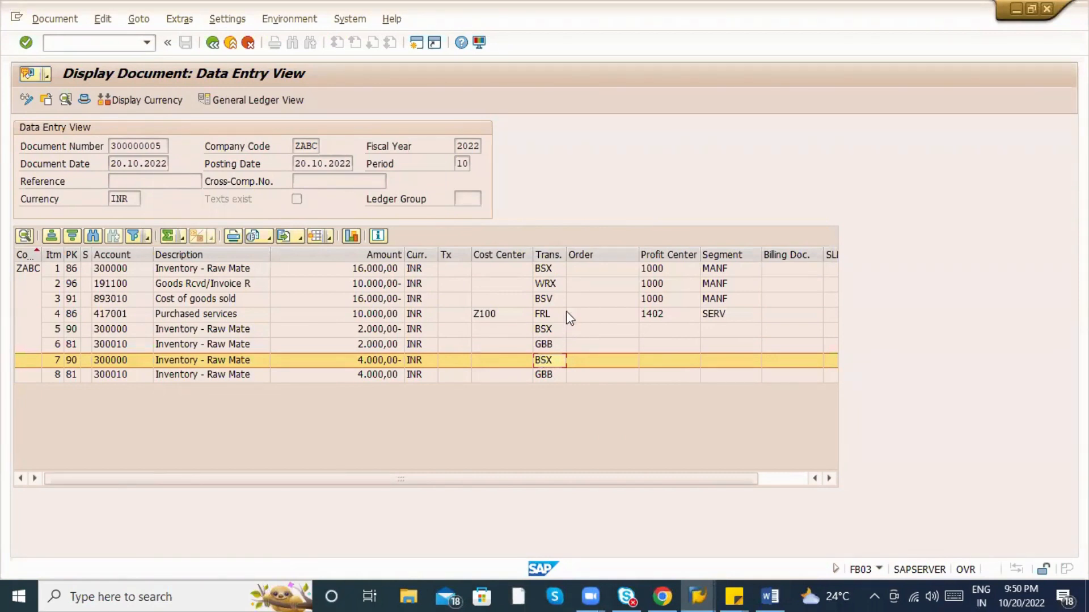
left_click(543, 271)
left_click(541, 329)
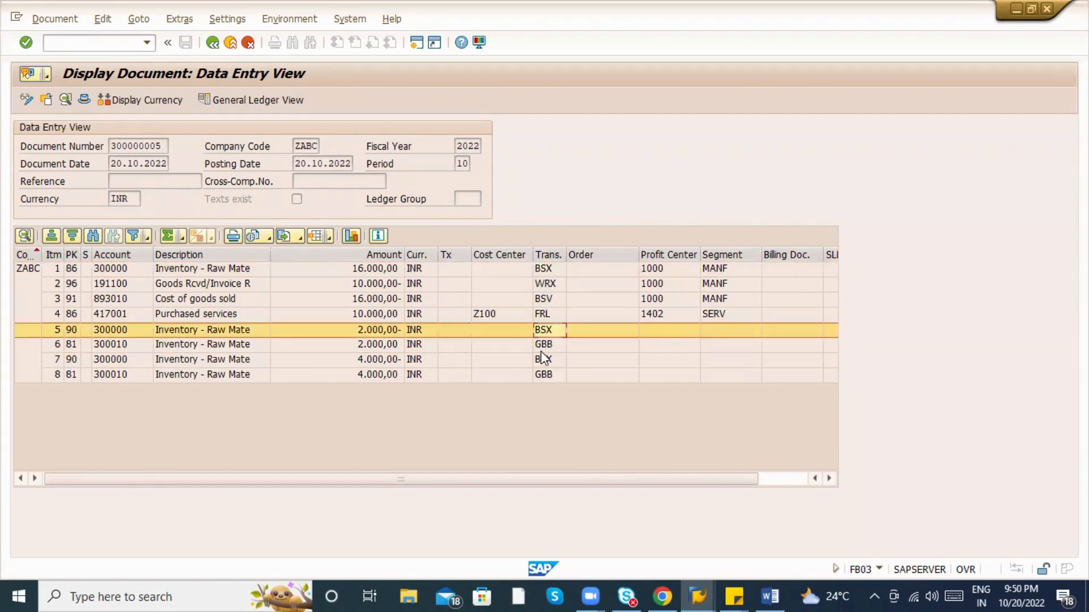
left_click(543, 360)
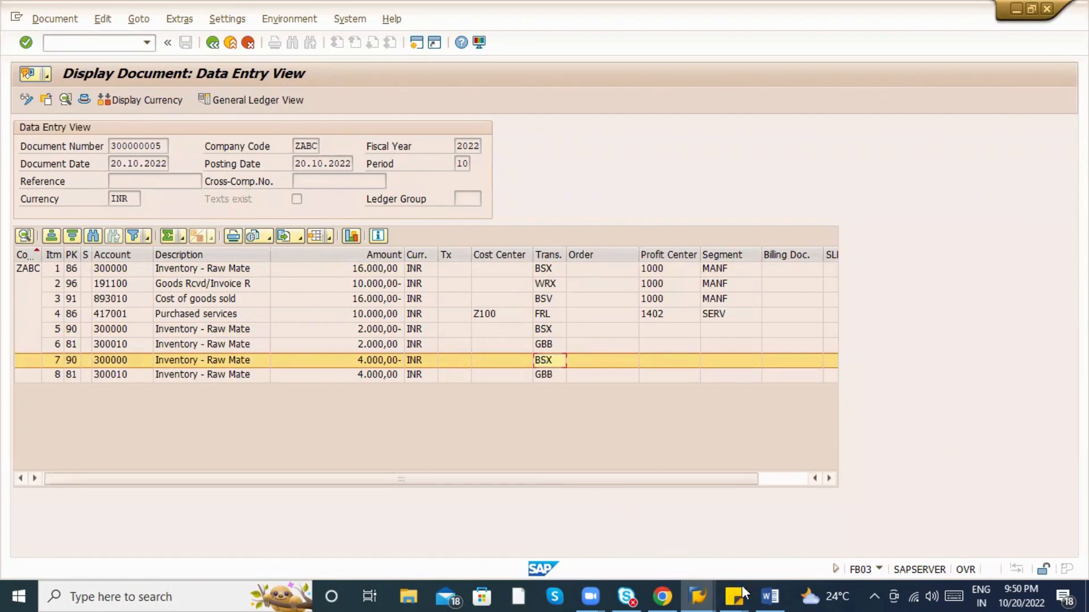
Switch to the Word notes and add "----- BSX ( Adding stock )" after the FG 2 entries under Accounting Entries.
left_click(770, 596)
scroll(484, 511, "down", 3)
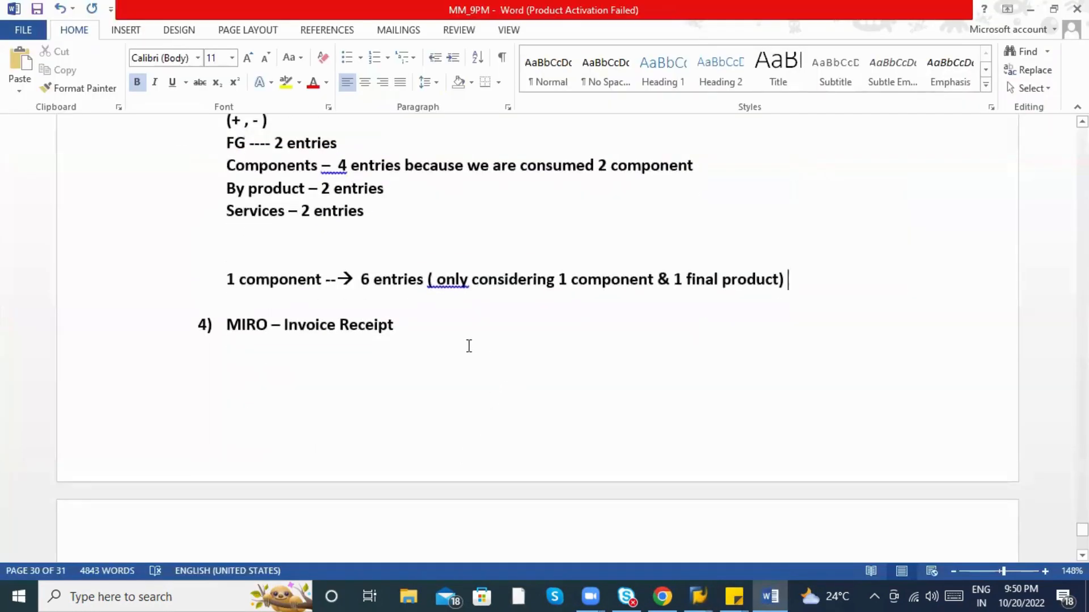
scroll(468, 345, "up", 3)
left_click(344, 298)
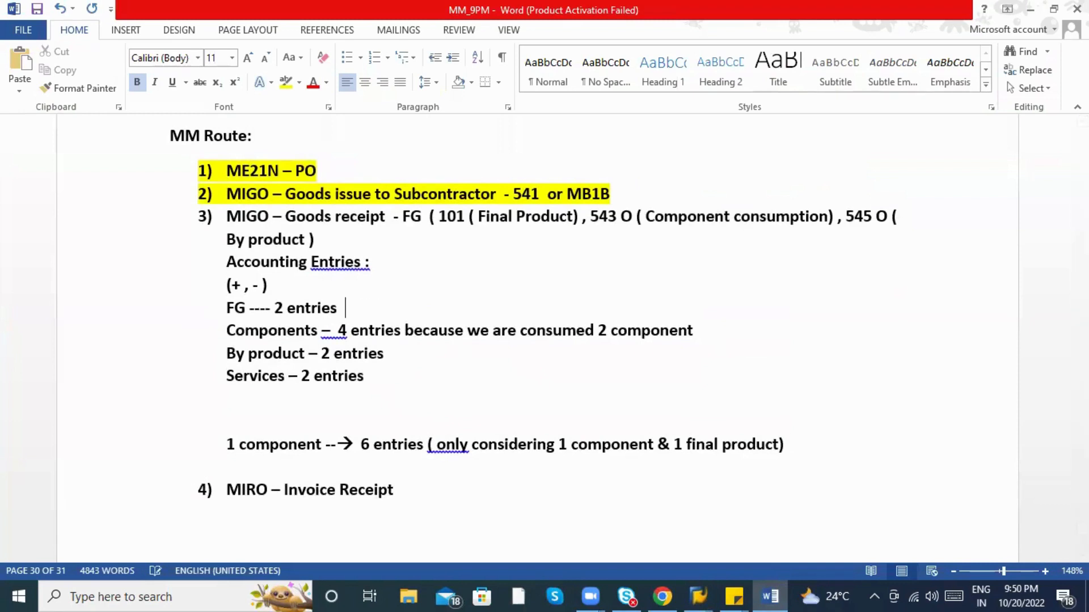
key("Tab")
type("----- BSX ( Adding t")
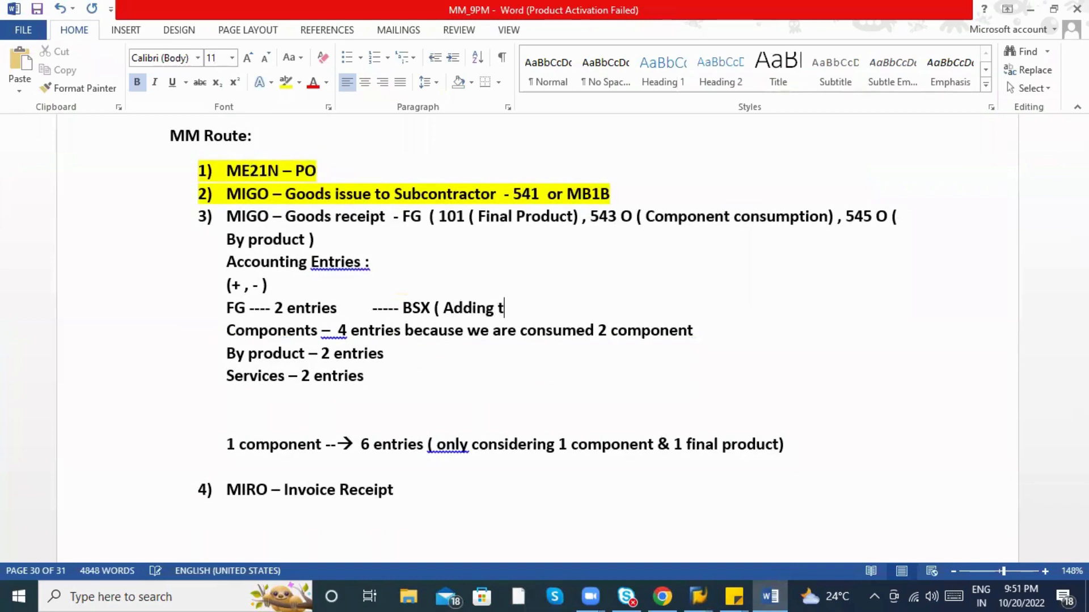
key("BackSpace")
type("stock )")
Add "( BSX – Removing stock )" at the end of the Components line in the accounting entries.
left_click(716, 335)
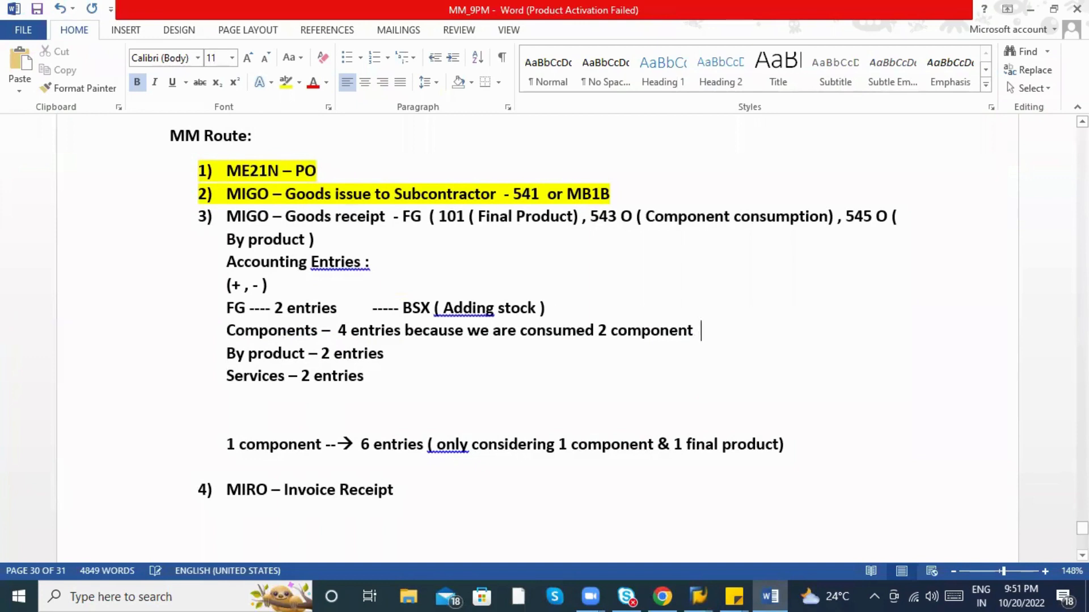
type("( BS")
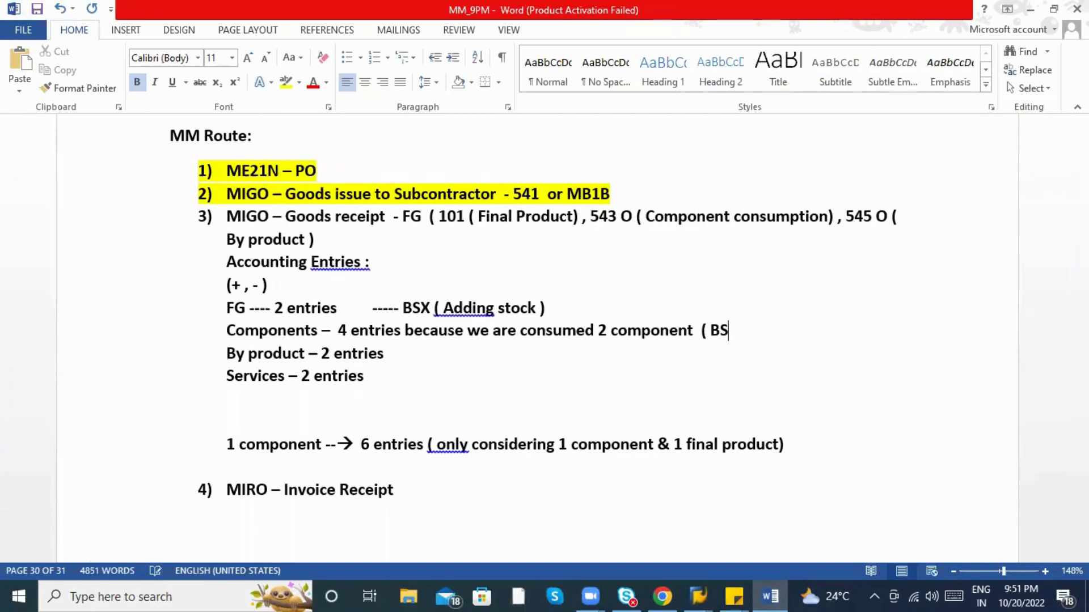
type("X - ")
type("Removing sto")
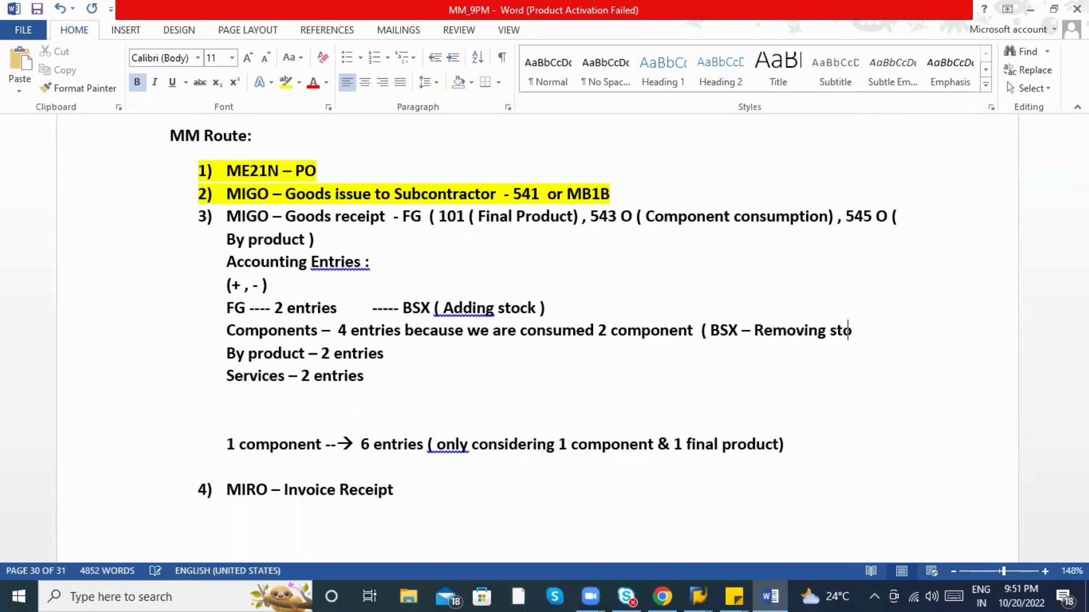
type("kc")
key("BackSpace")
key("BackSpace")
type("ck )")
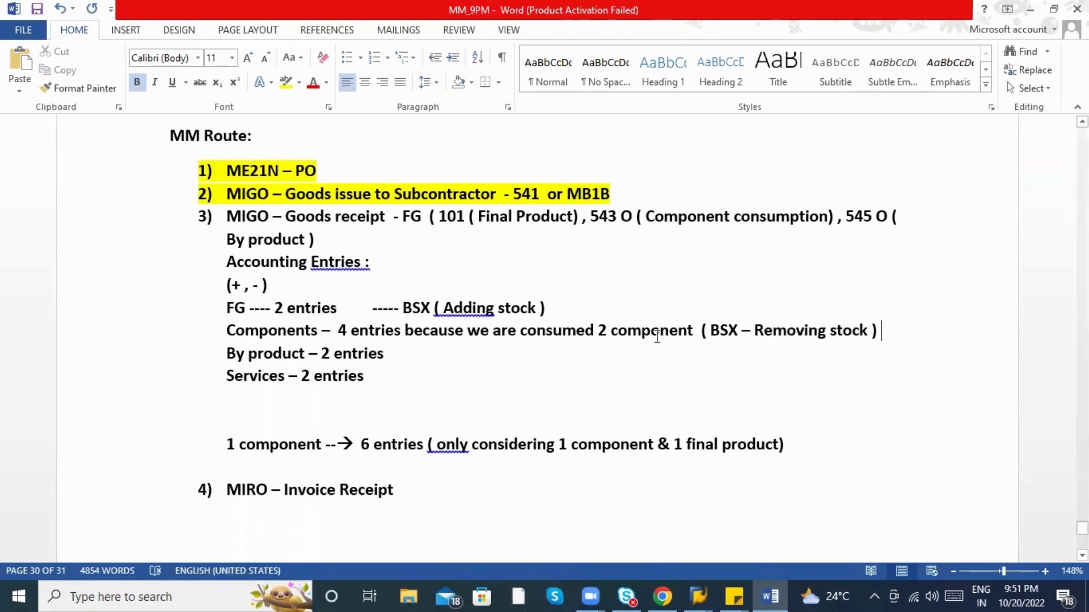
Check item 1's amount in the SAP accounting document, and add "– debit" after the FG line's BSX note in Word.
key("alt+Tab")
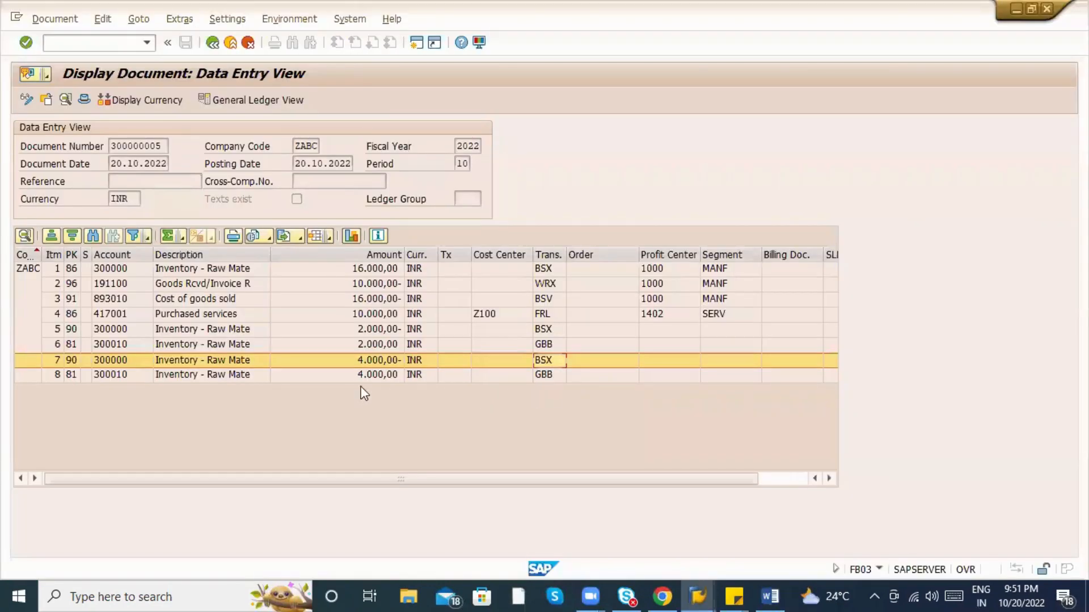
left_click(376, 272)
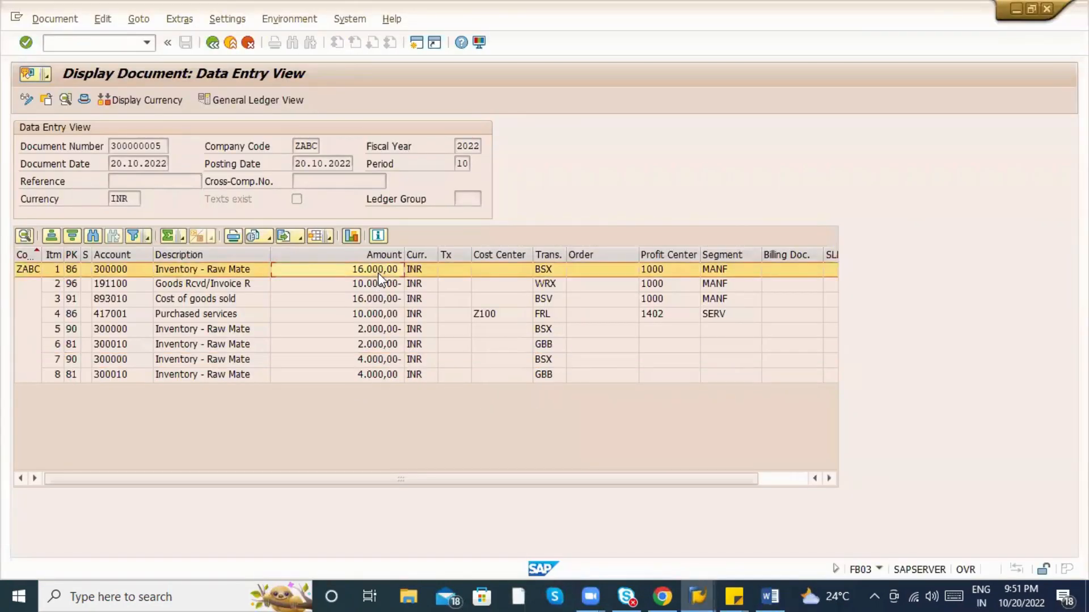
key("alt+Tab")
left_click(576, 309)
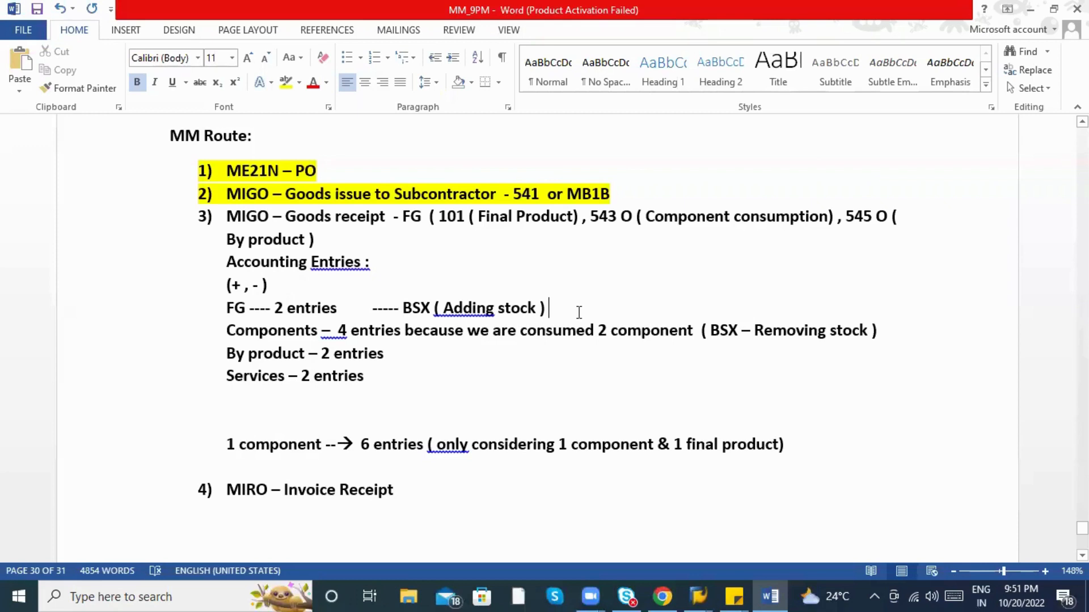
type("- den")
key("BackSpace")
type("but")
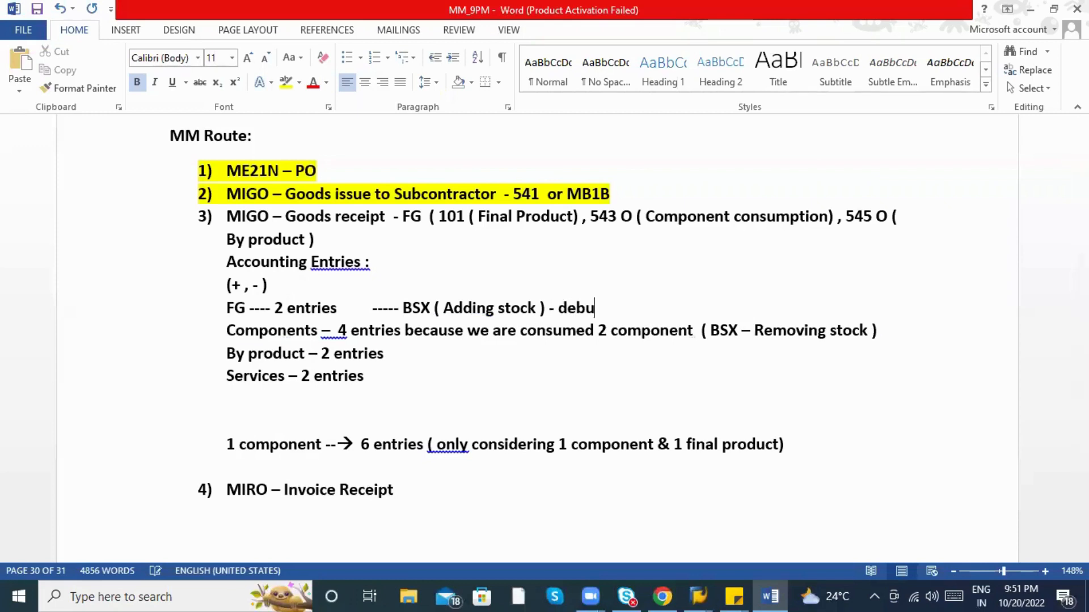
key("BackSpace")
key("BackSpace")
key("BackSpace")
type("it")
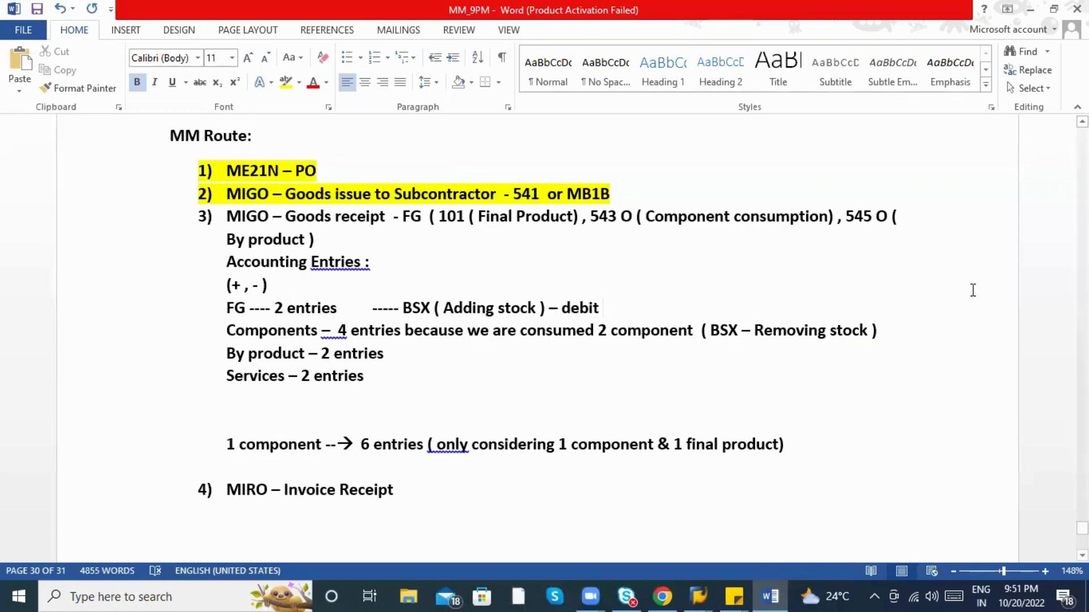
Add "– credit" to the Components line and reword its bracketed note to "BSX – stock consumed".
left_click(882, 333)
type("- credit")
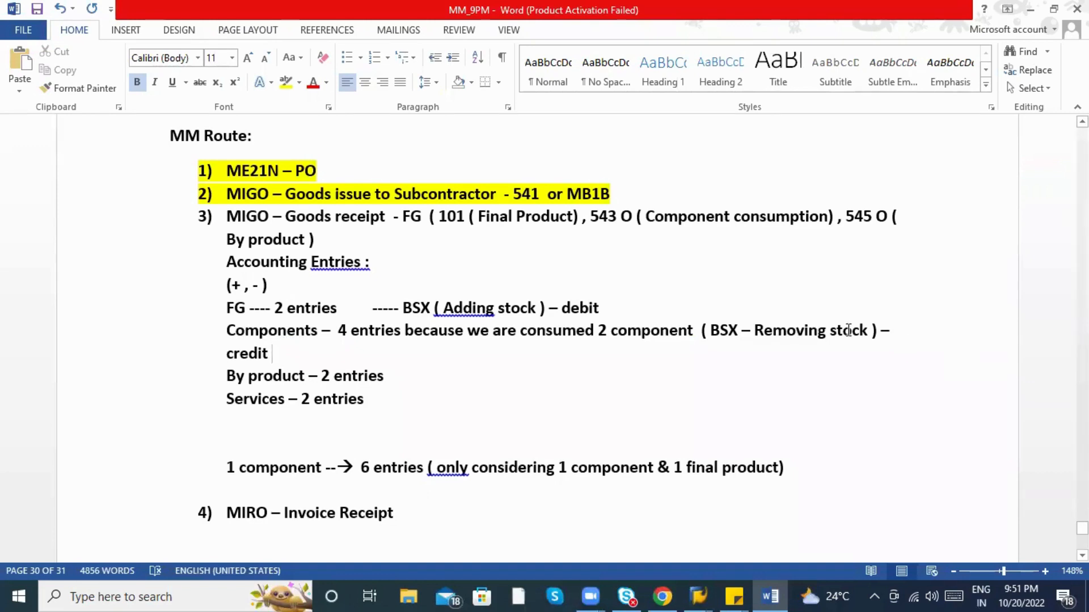
left_click_drag(827, 332, 758, 322)
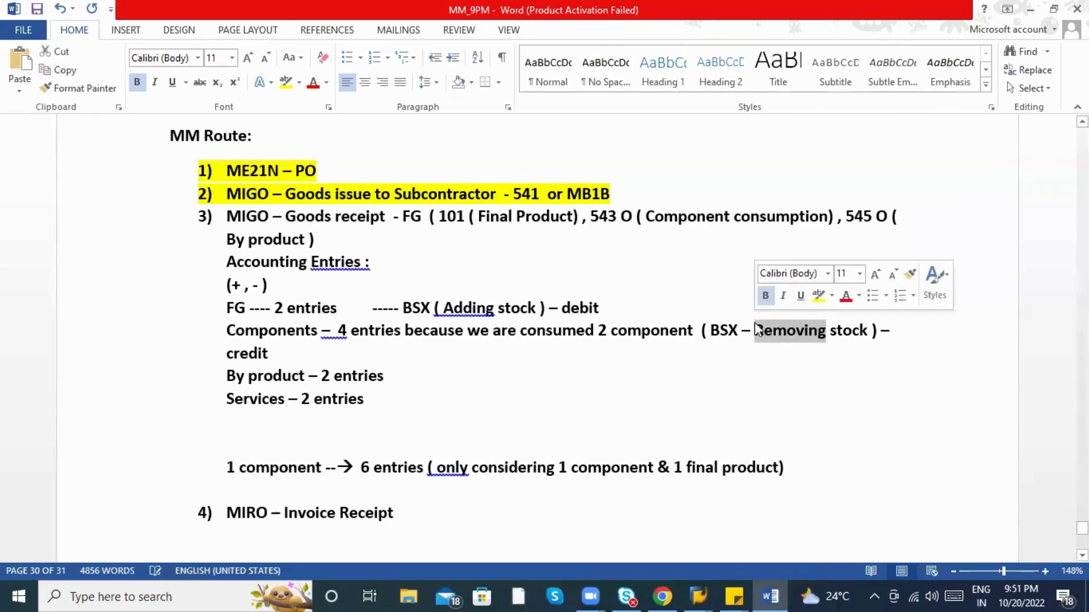
type("Cosnu")
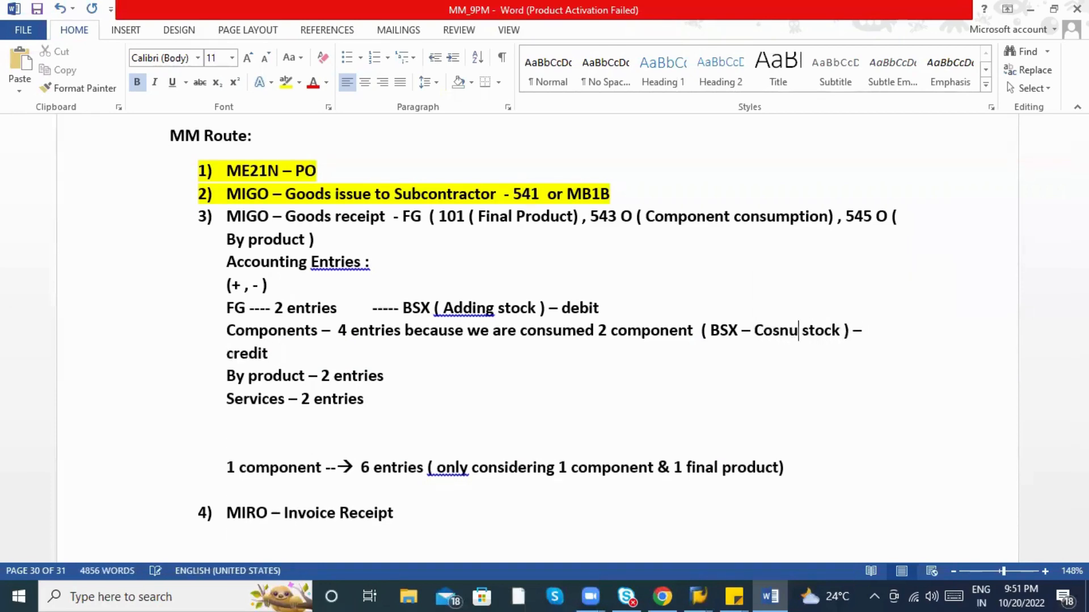
key("BackSpace")
key("BackSpace")
key("BackSpace")
key("BackSpace")
key("BackSpace")
key("BackSpace")
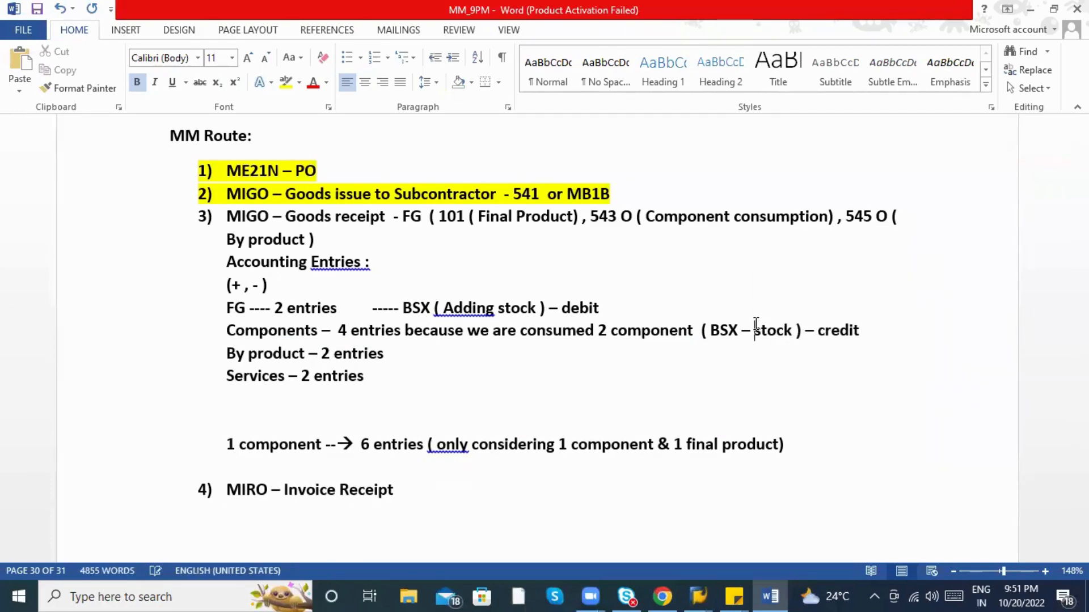
left_click(794, 331)
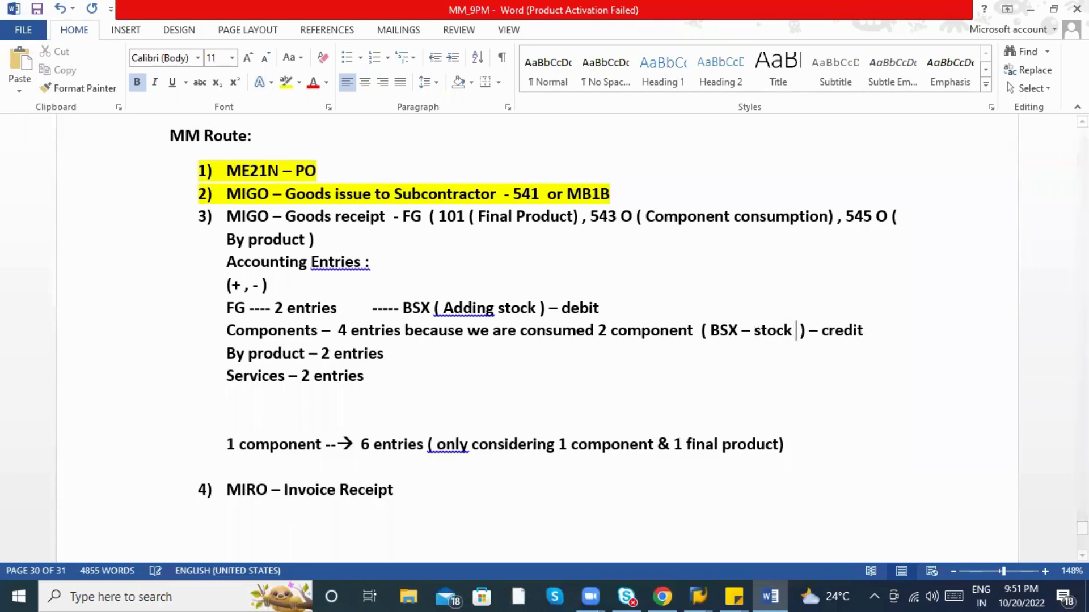
type("cson")
key("BackSpace")
key("BackSpace")
key("BackSpace")
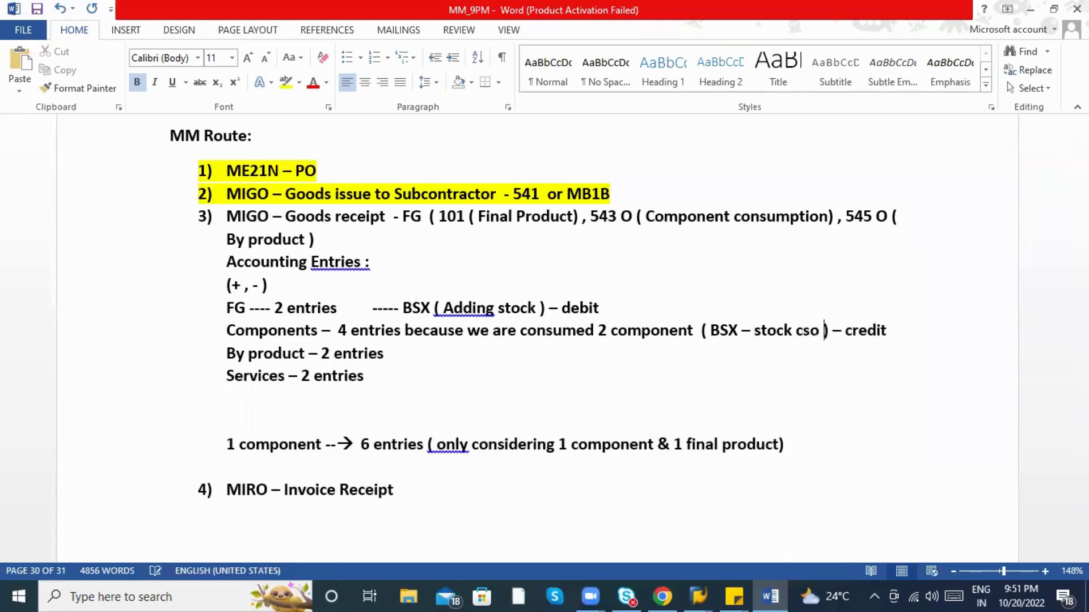
type("onsim")
key("BackSpace")
key("BackSpace")
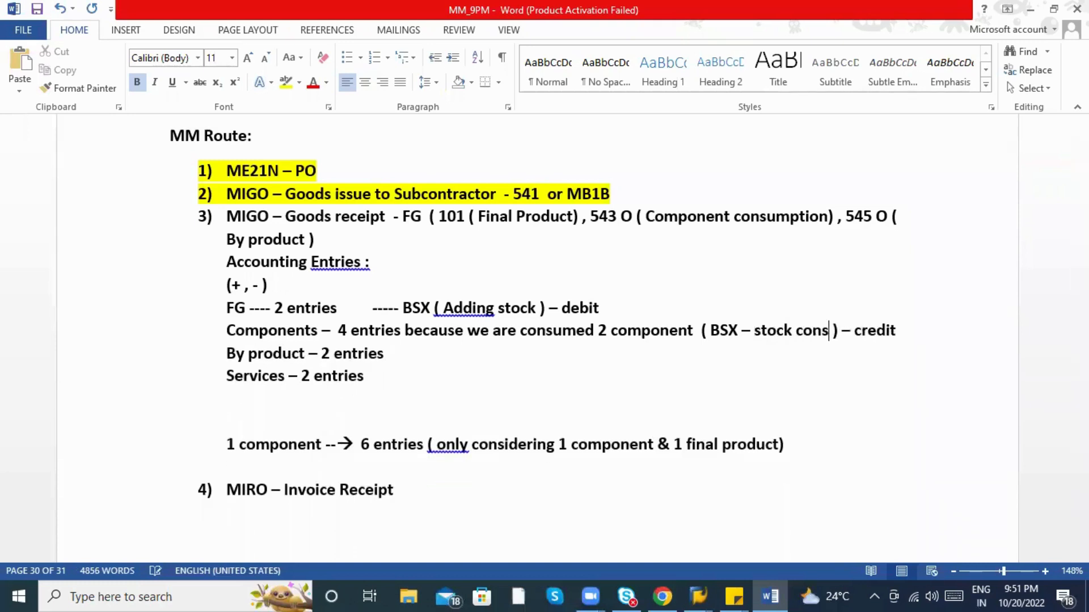
type("umed")
Check item 2's transaction key in the SAP accounting document, and add ", WRX" to the FG line in Word.
key("alt+Tab")
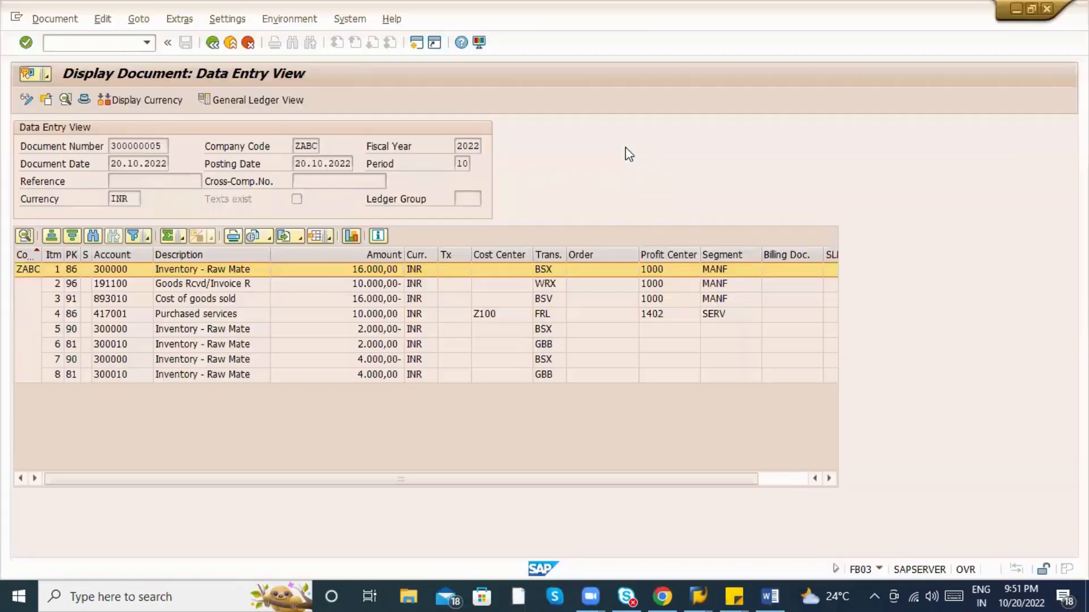
left_click(550, 286)
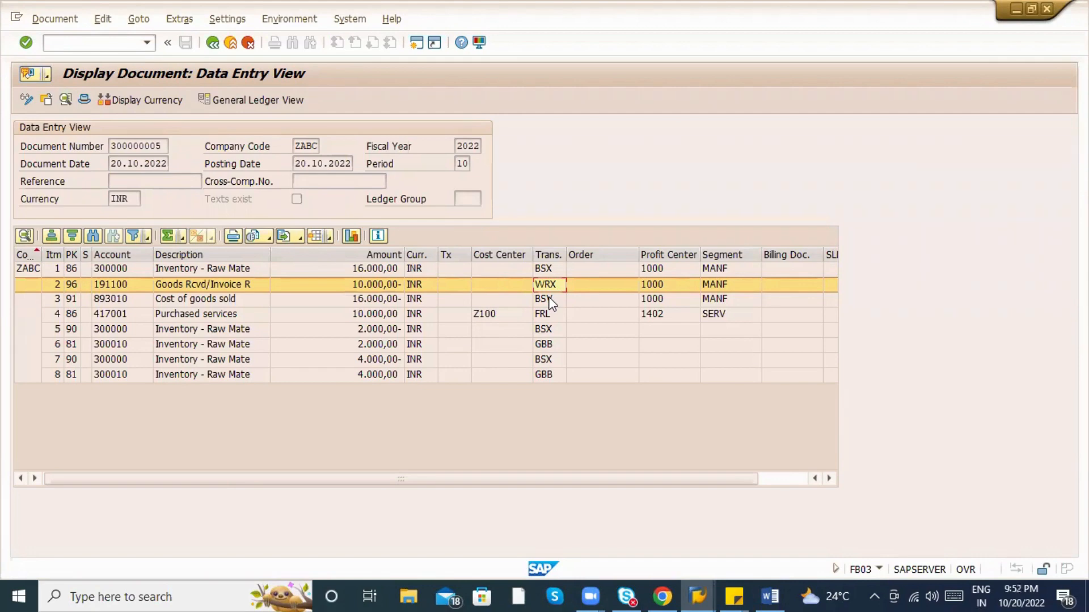
key("alt+Tab")
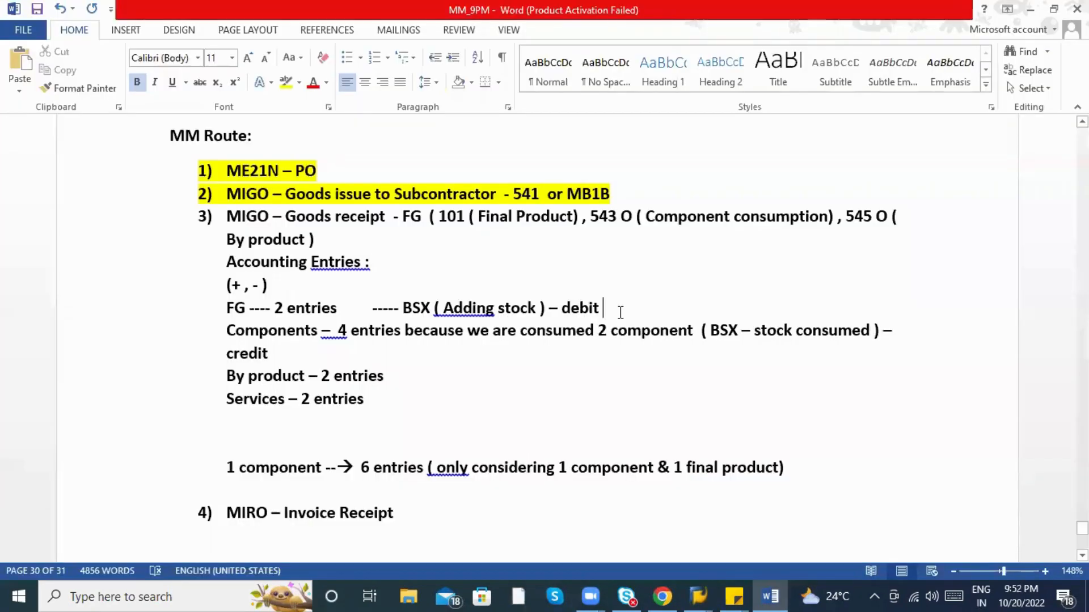
type(", WRX")
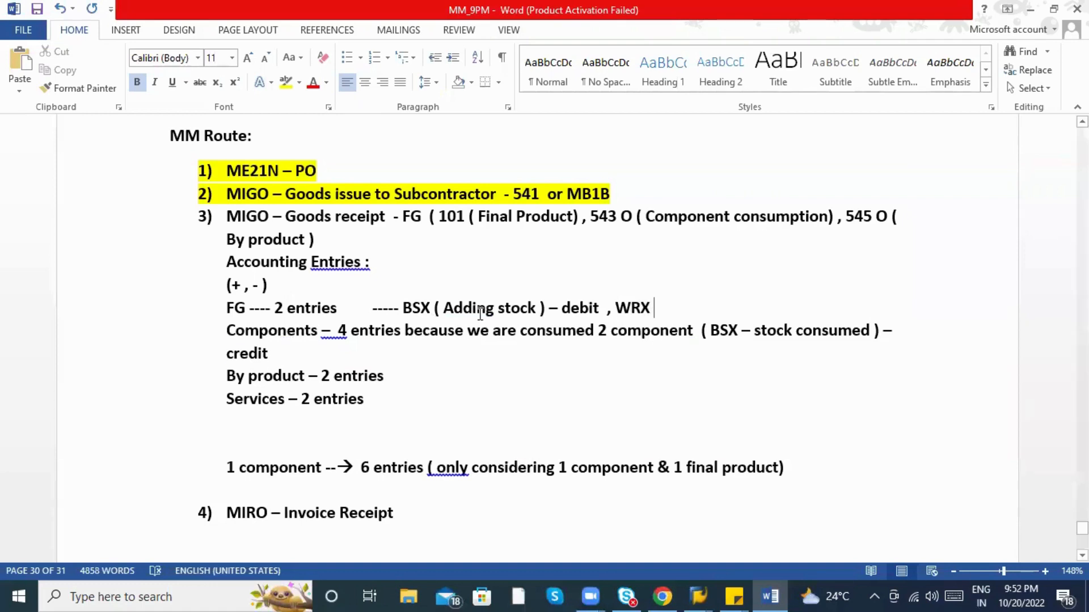
Accept the suggested spacing corrections in the FG line and add "credit" after WRX.
left_click(442, 311)
right_click(491, 315)
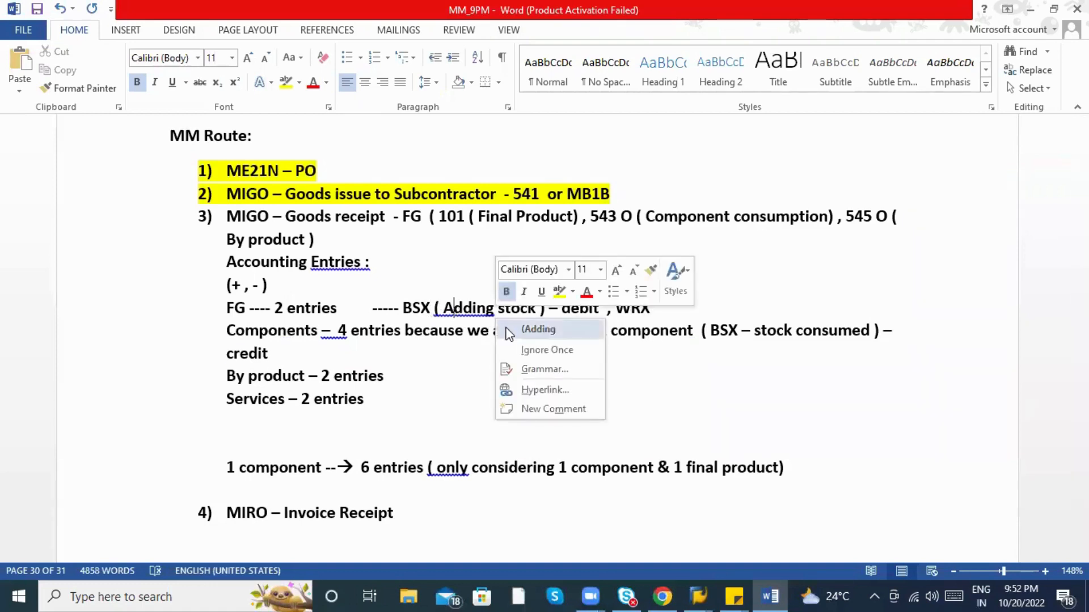
left_click(515, 336)
right_click(530, 309)
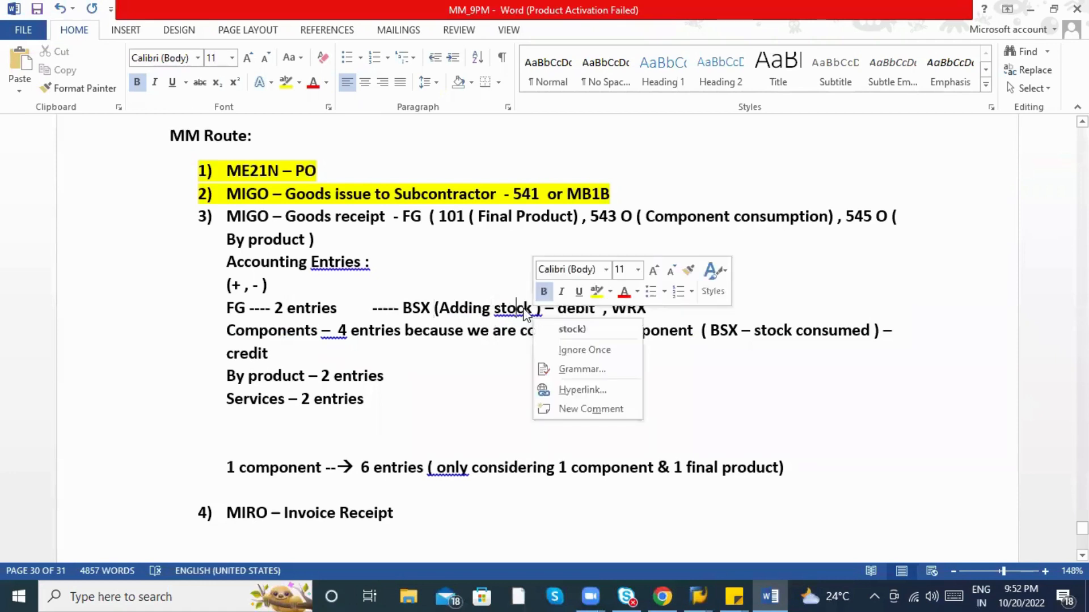
left_click(579, 327)
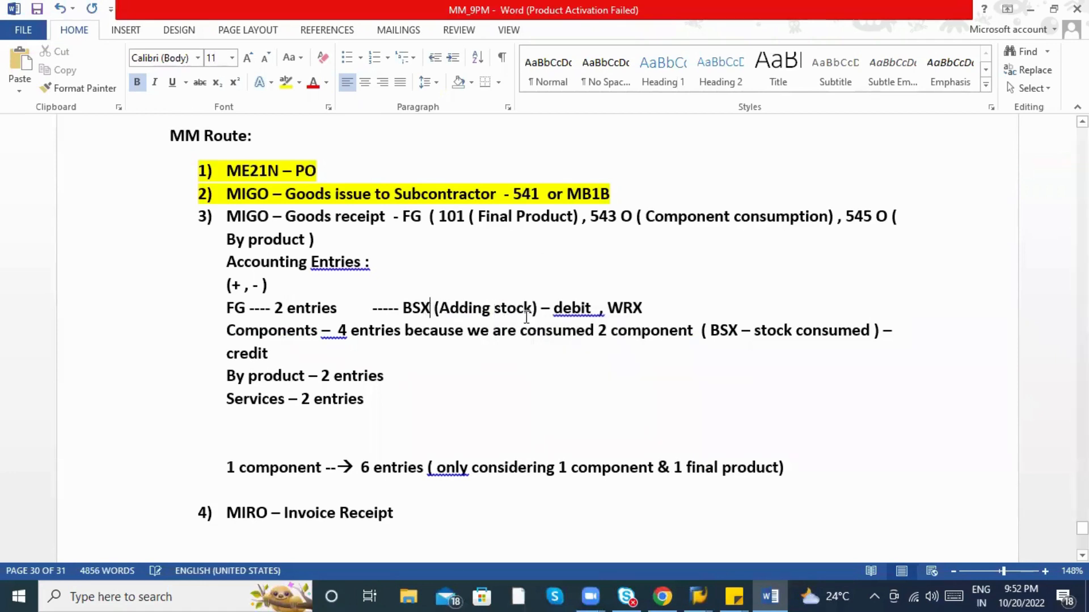
right_click(596, 317)
left_click(630, 329)
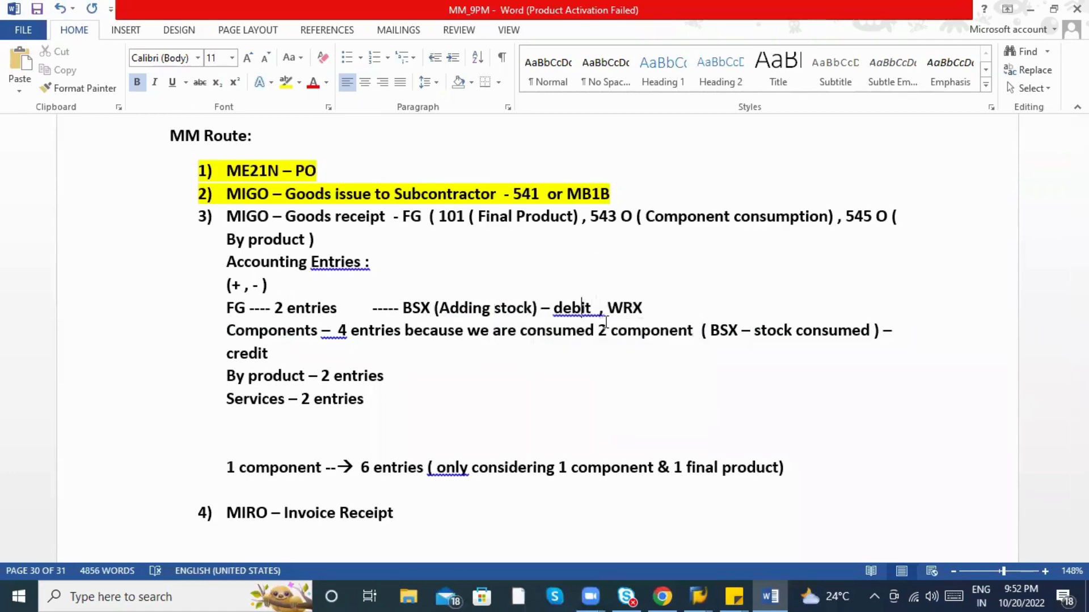
left_click(644, 309)
type("credit")
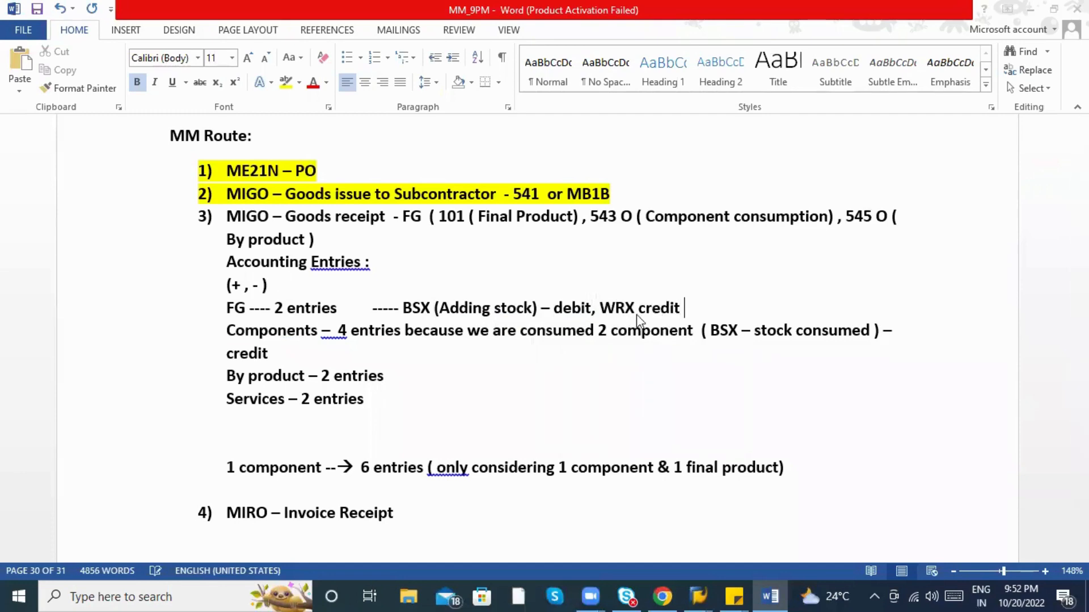
Switch to the SAP accounting document and check the amounts of items 2 and 5.
key("alt+Tab")
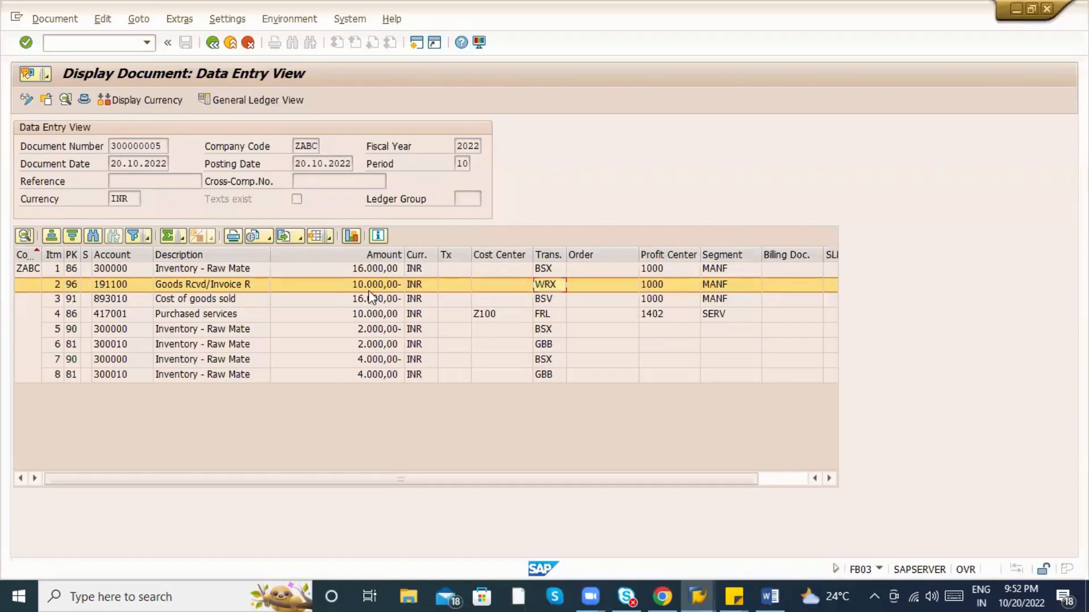
left_click(372, 276)
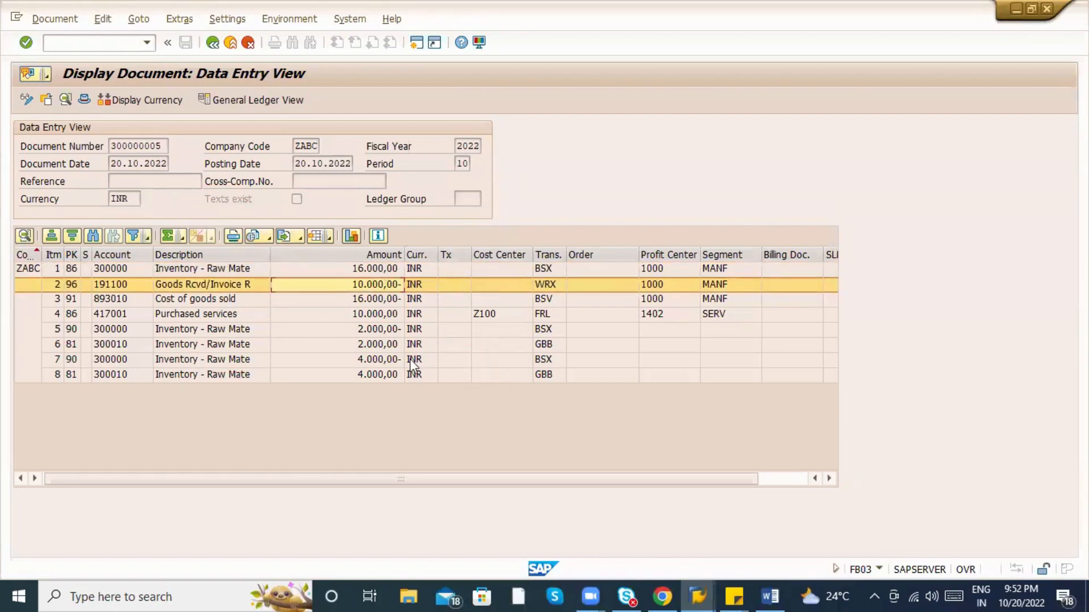
left_click(391, 334)
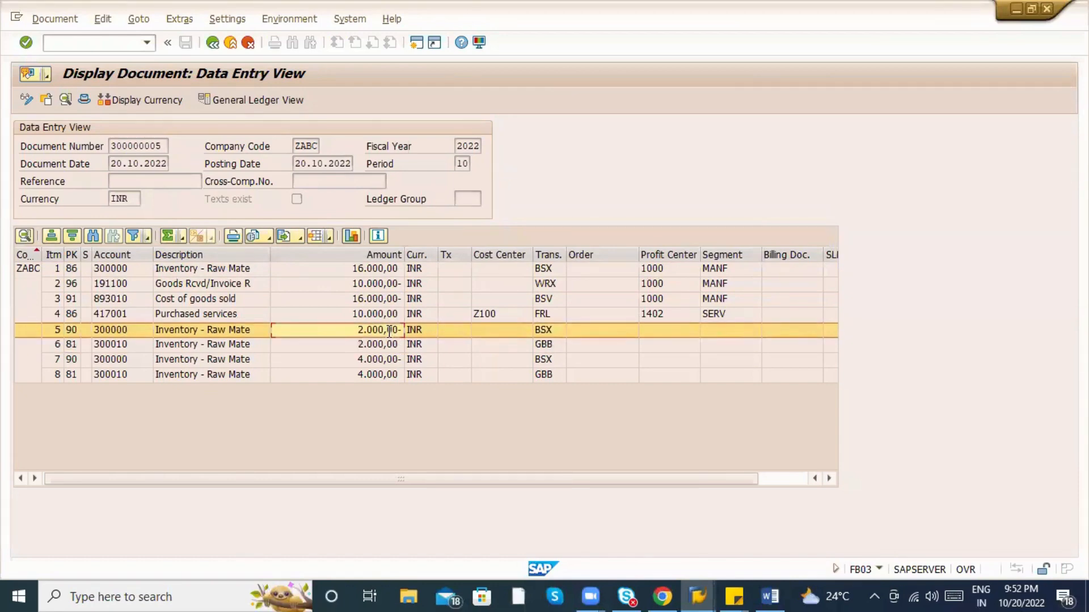
Return to the Word notes and add "- GBB ( offsetting entry – Consumption )" after credit in the Components entry.
key("alt+Tab")
key("alt+Tab")
key("alt+Tab")
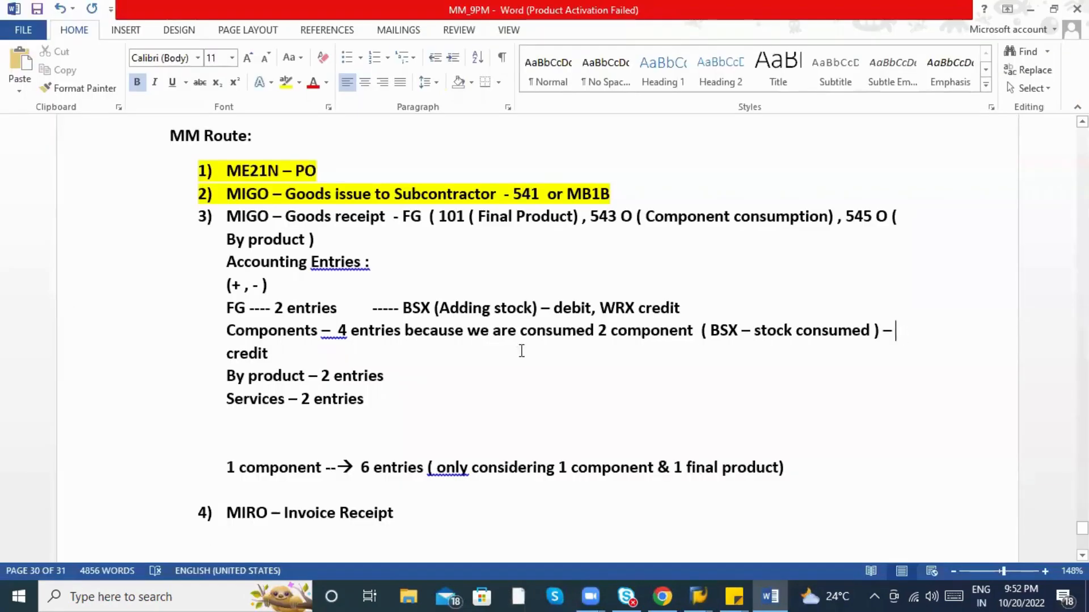
left_click(471, 353)
type("- GB")
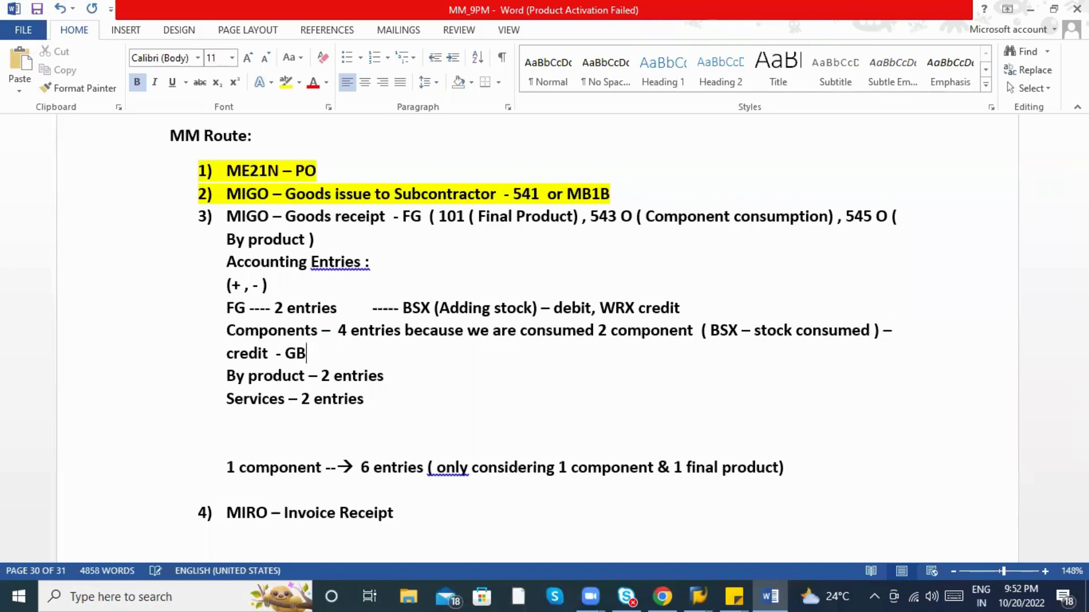
type("B ( O")
key("BackSpace")
type("off s")
key("BackSpace")
key("BackSpace")
type("setting entr")
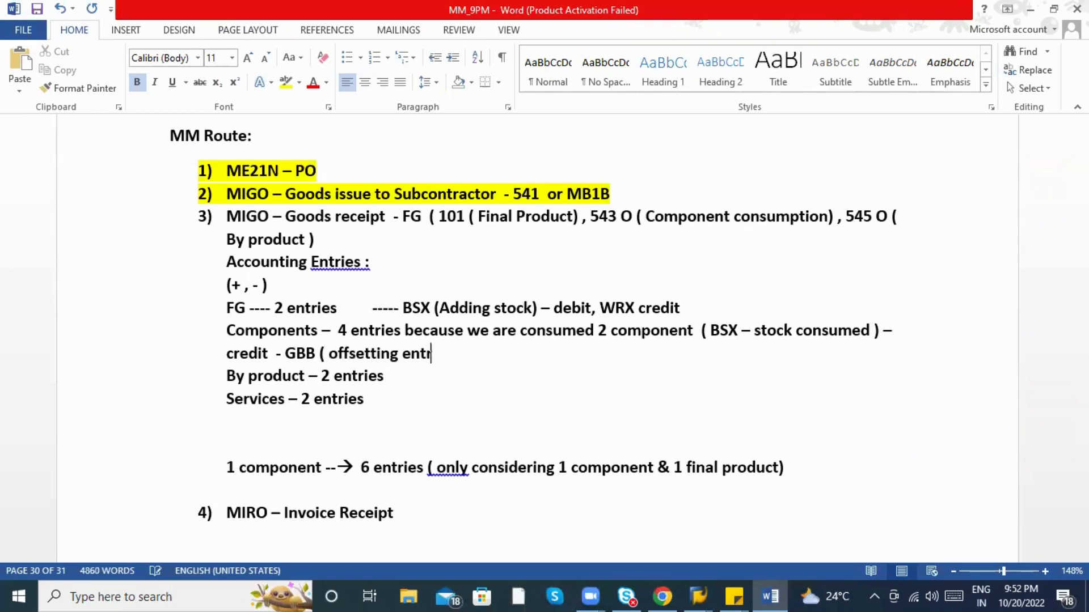
type("y - Consumptip")
type("n")
key("BackSpace")
key("BackSpace")
key("BackSpace")
type("ion )")
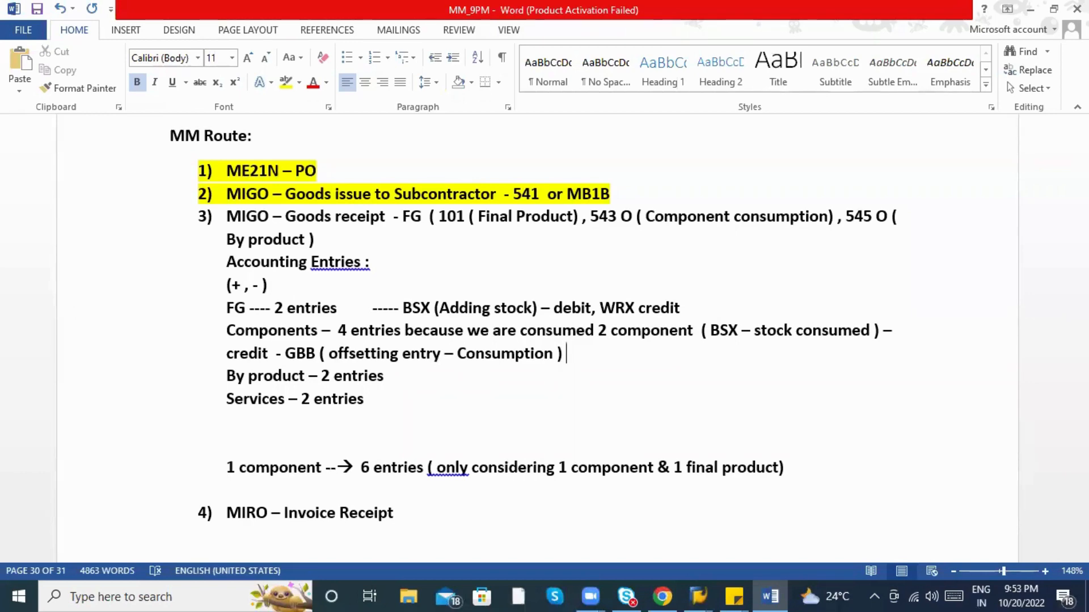
Switch to the SAP accounting document, check component items 5 to 8 against the Components entry, and return to the Word notes.
key("alt+Tab")
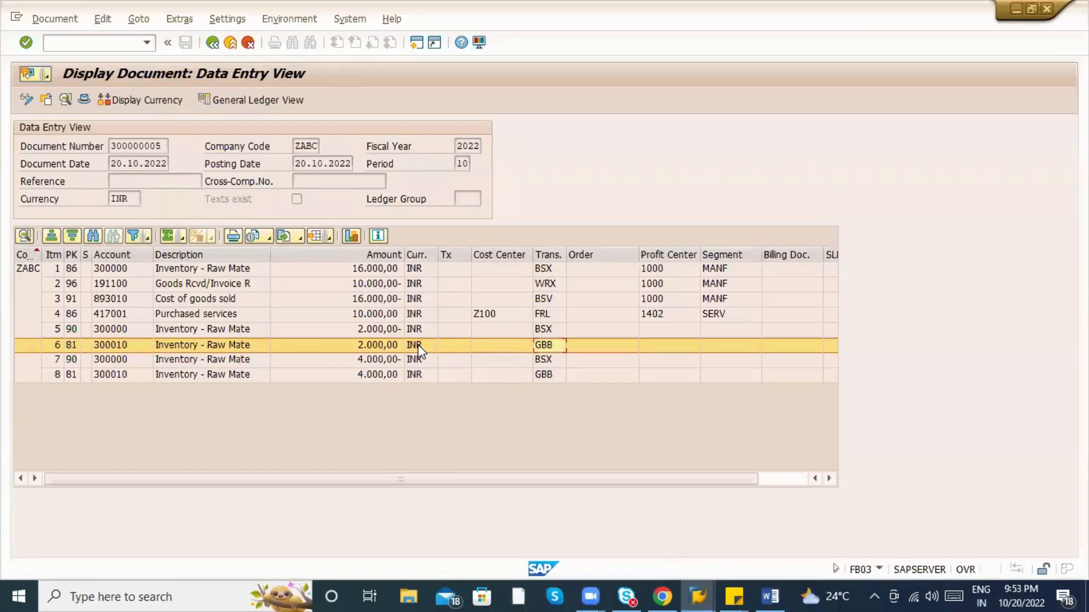
left_click(428, 376)
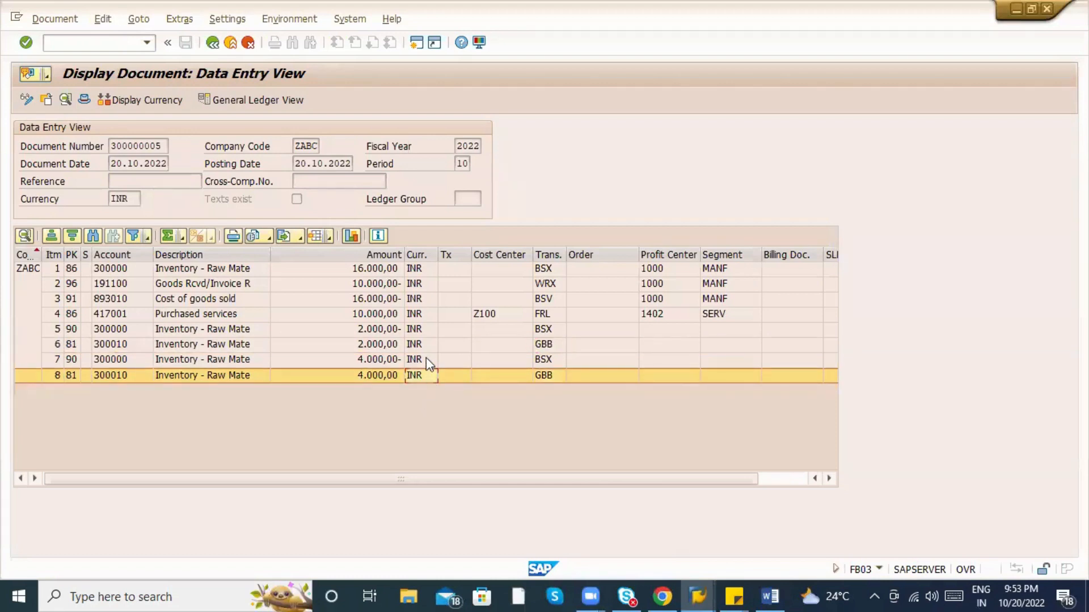
left_click(424, 344)
left_click(438, 364)
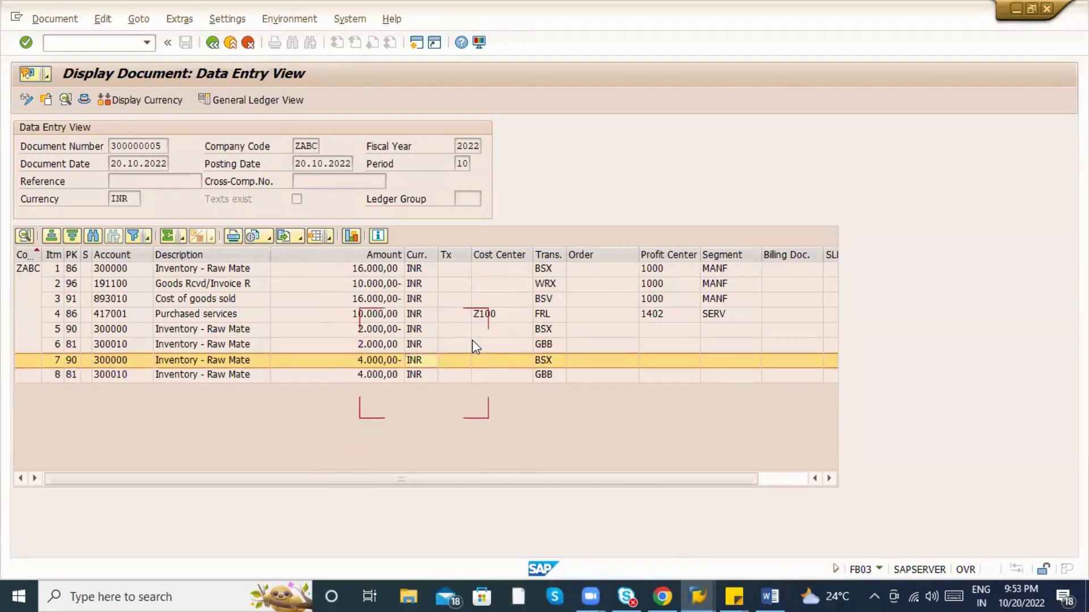
left_click(510, 334)
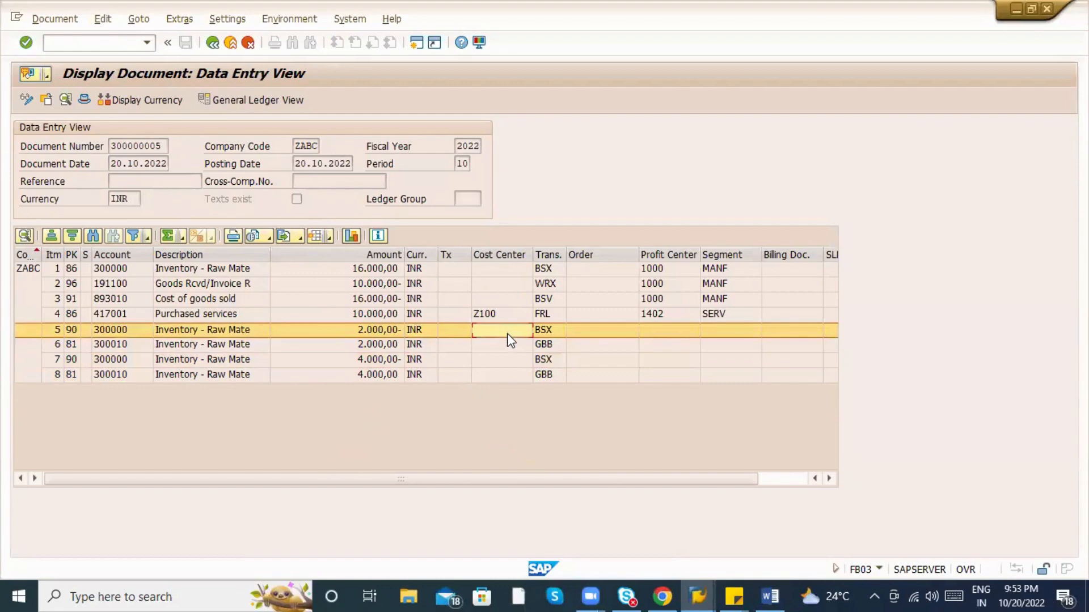
left_click(509, 338)
key("alt+Tab")
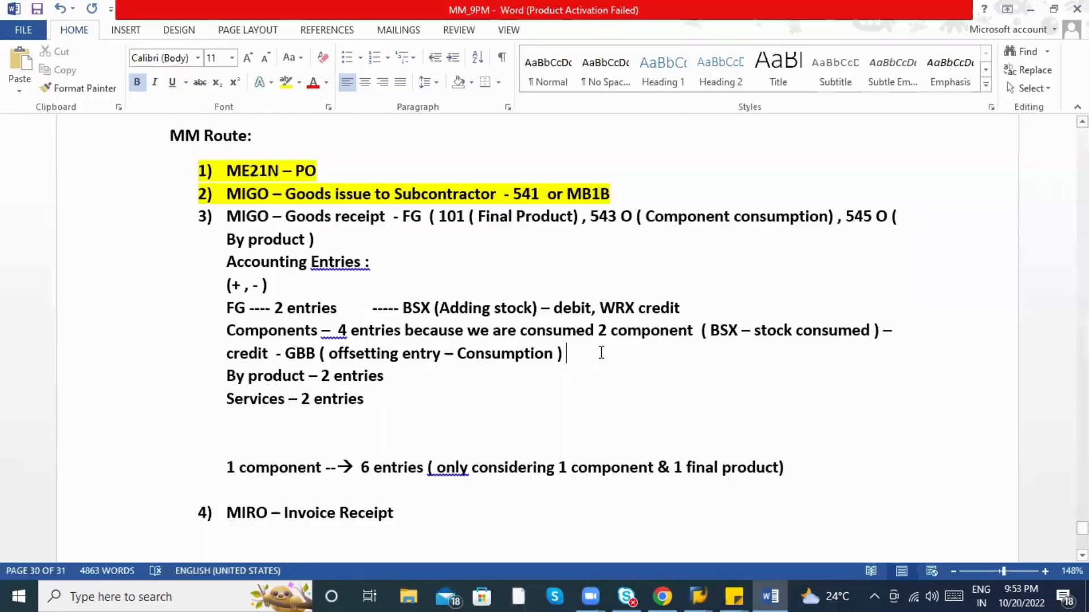
Switch to the SAP accounting document again, check the transaction keys of items 1 to 4, and return to the Word notes.
key("alt+Tab")
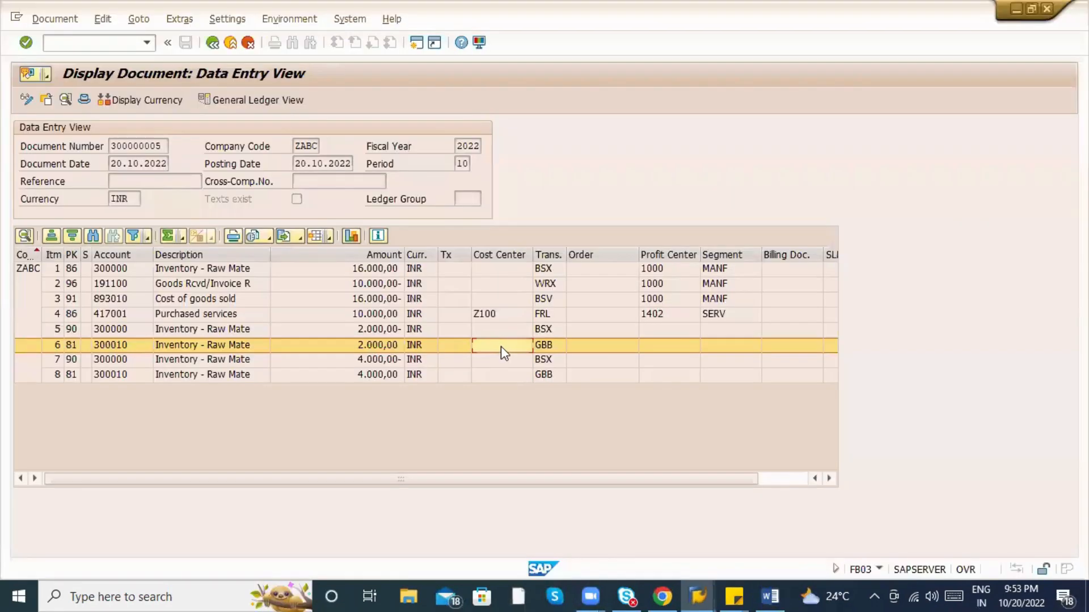
left_click(525, 272)
left_click(525, 284)
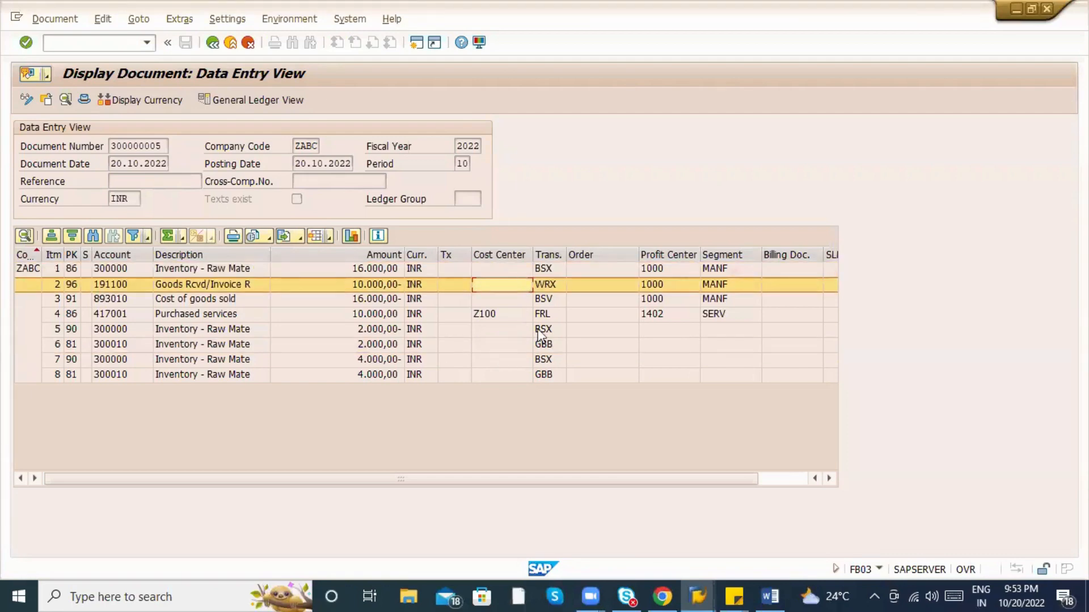
left_click(535, 301)
left_click(542, 315)
key("alt+Tab")
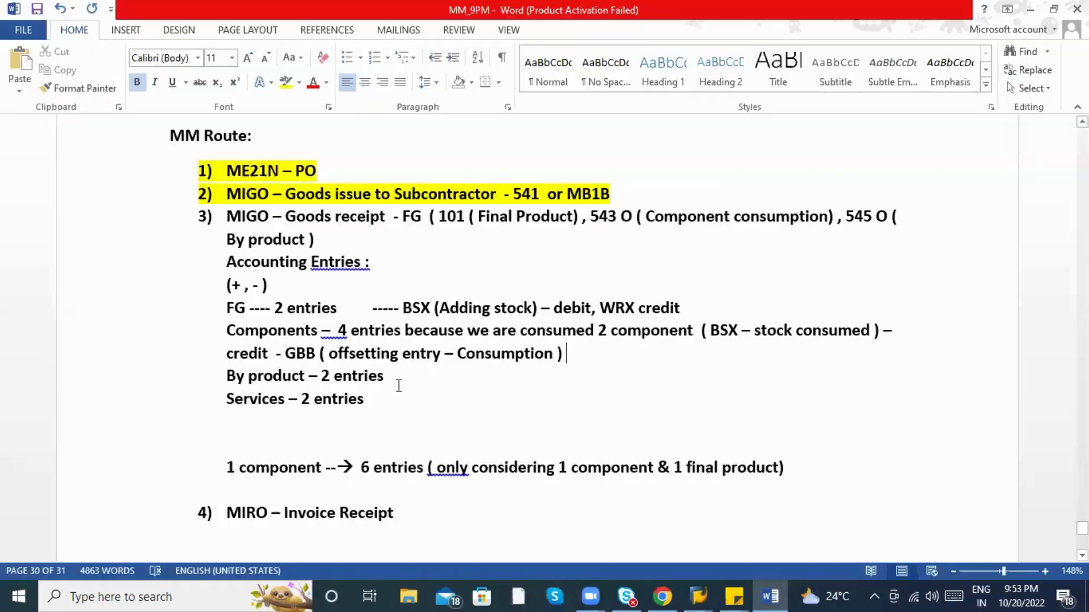
Add the note "BSV & FRL --→ Subcontracting services" below the Services line, checking the transaction keys in the SAP accounting document.
left_click(378, 434)
key("Return")
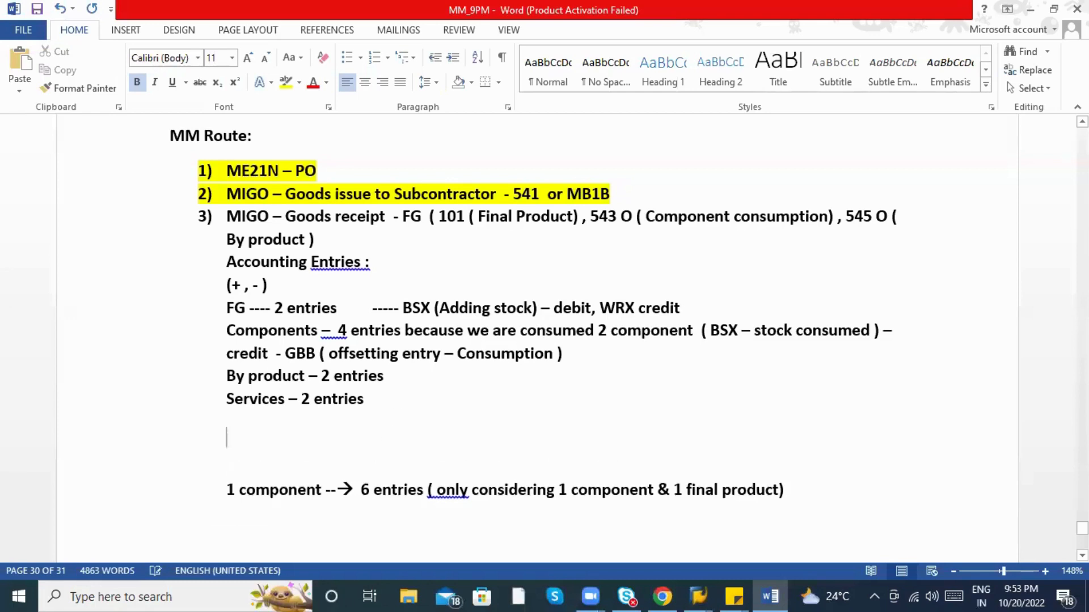
type("BSC")
key("BackSpace")
key("BackSpace")
type("V &")
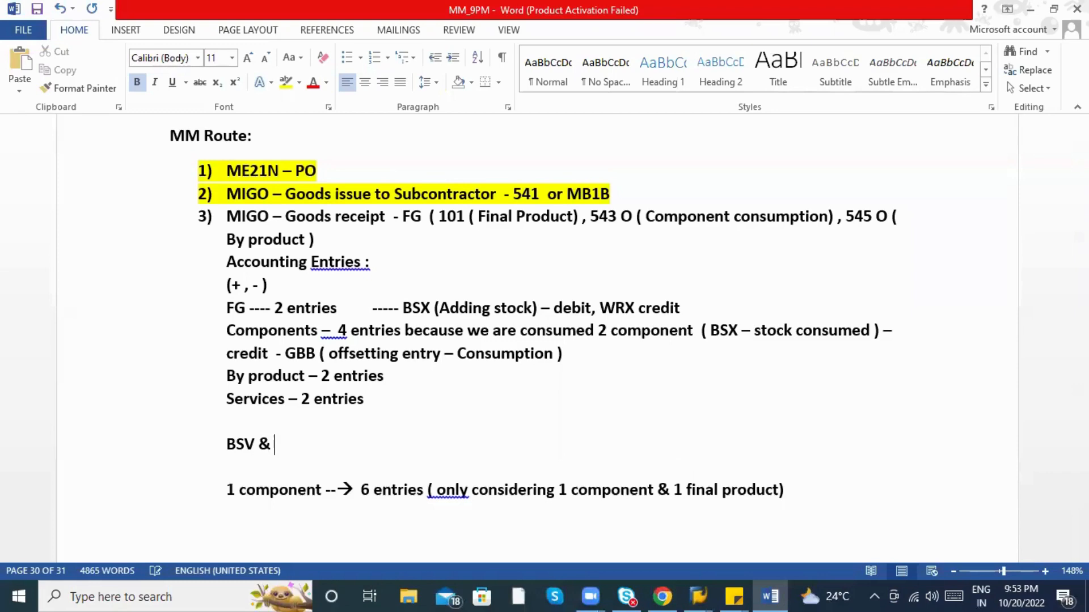
key("alt+Tab")
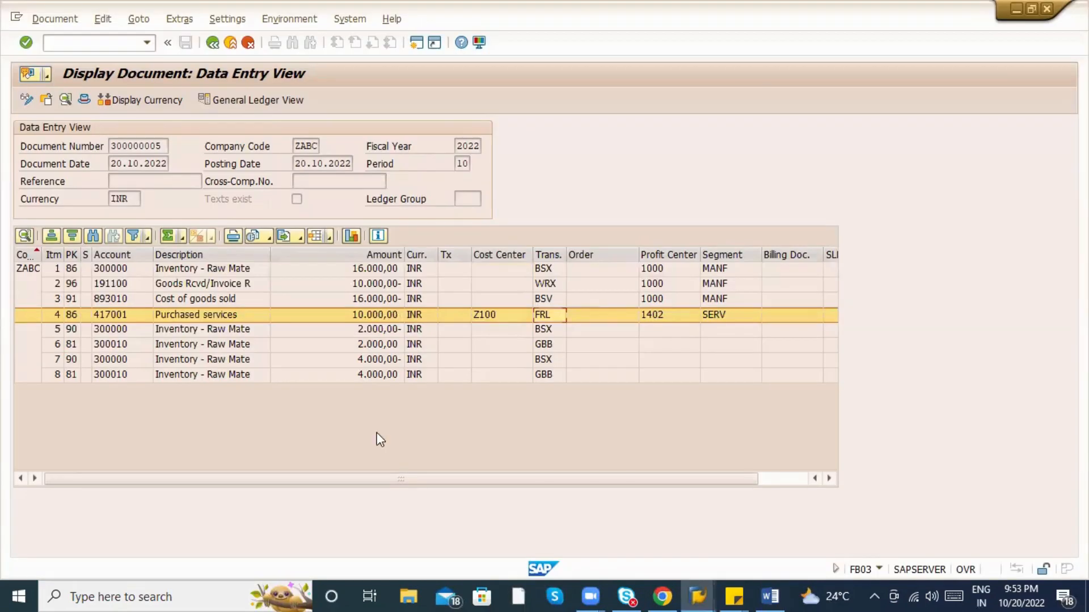
key("alt+Tab")
type("FRL -")
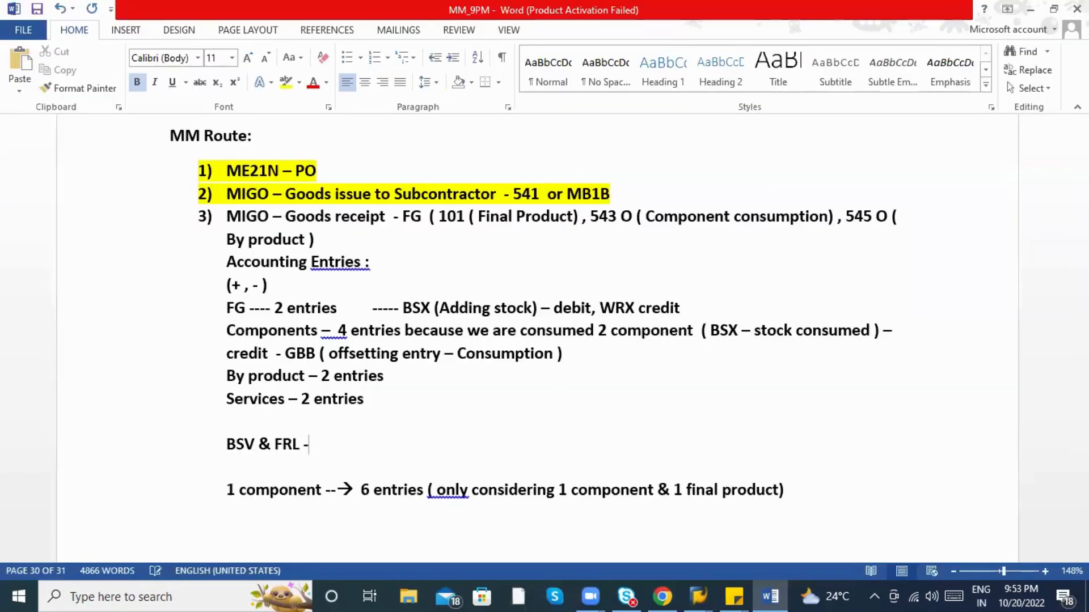
type("-> S")
key("BackSpace")
type("Subcontra")
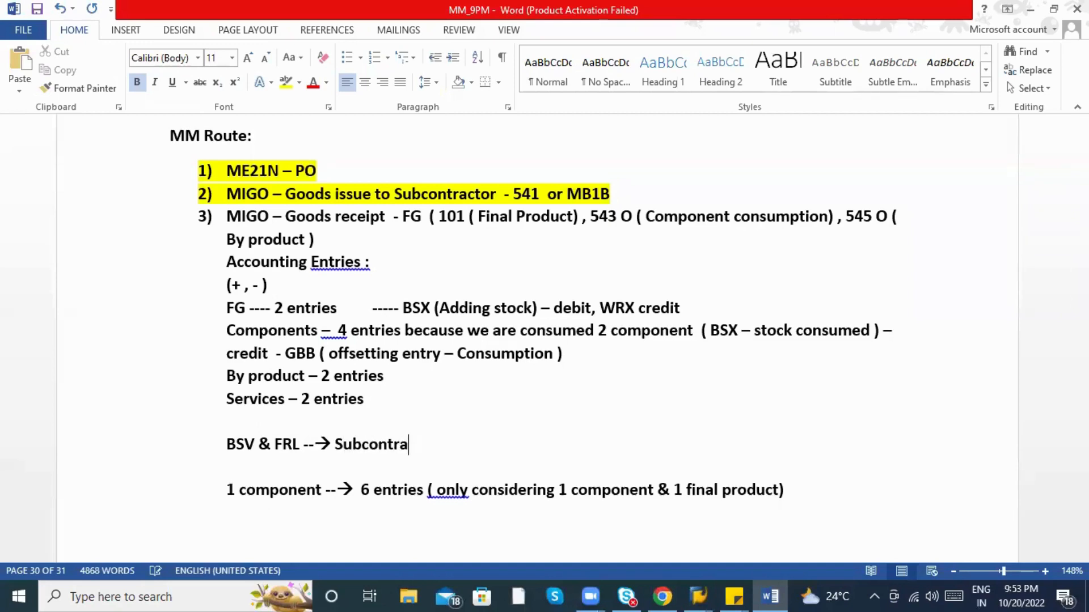
type("cting services")
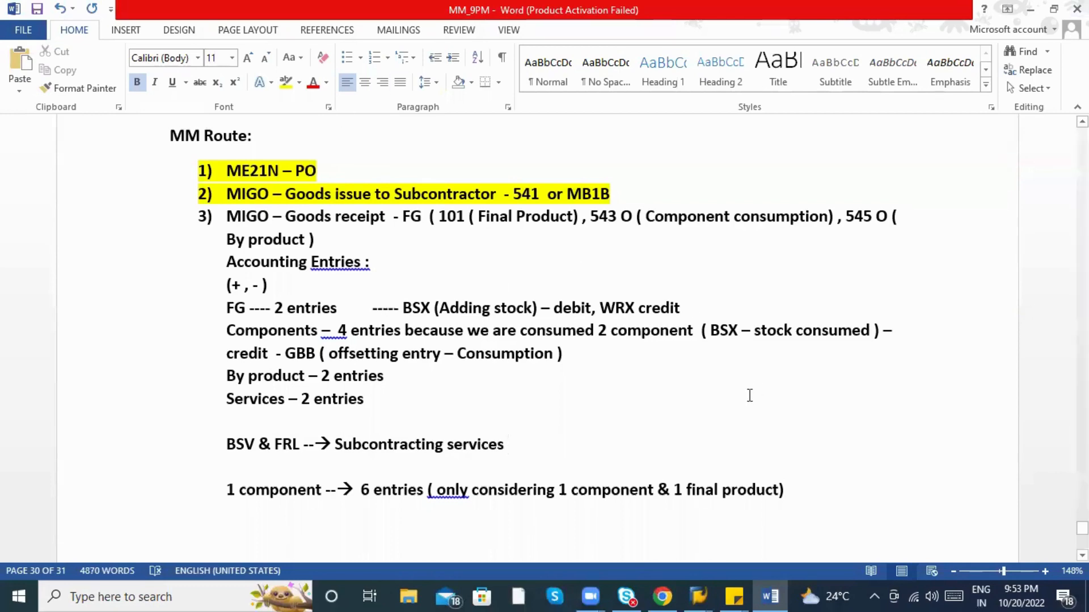
Insert several blank lines between the "MIRO – Invoice Receipt" item and the "SD route:" heading.
scroll(752, 405, "down", 7)
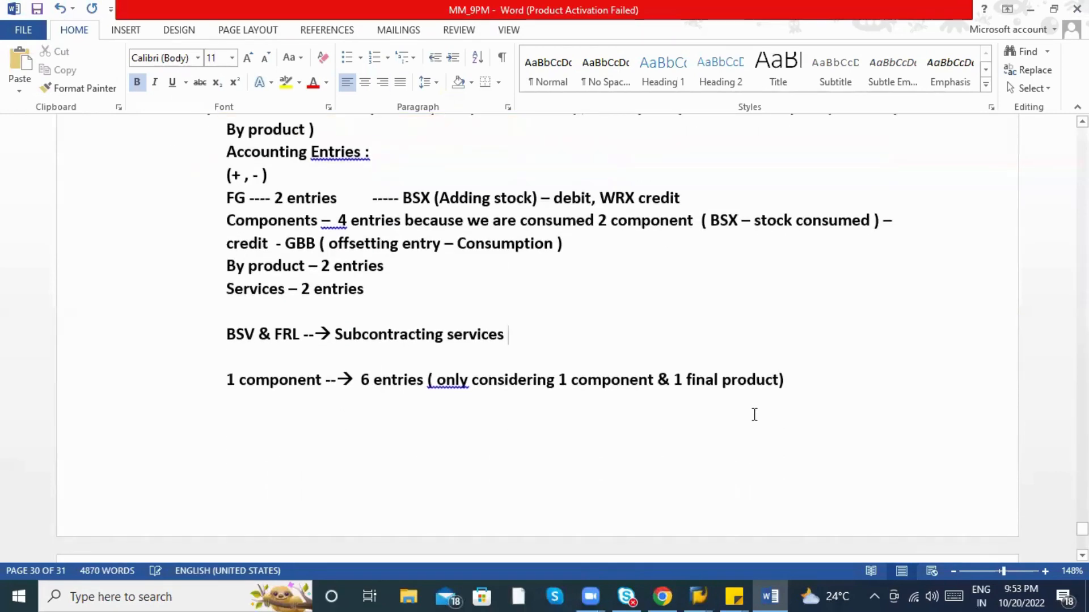
left_click(511, 308)
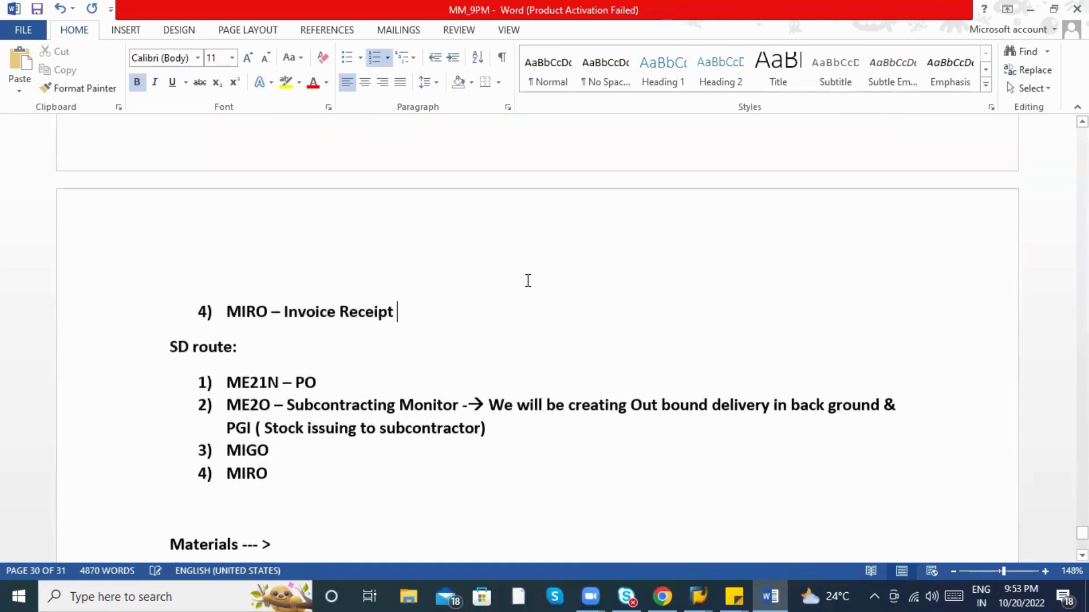
scroll(527, 279, "down", 3)
key("Return")
key("Return")
key("Return")
key("Return")
key("Return")
key("Return")
key("Return")
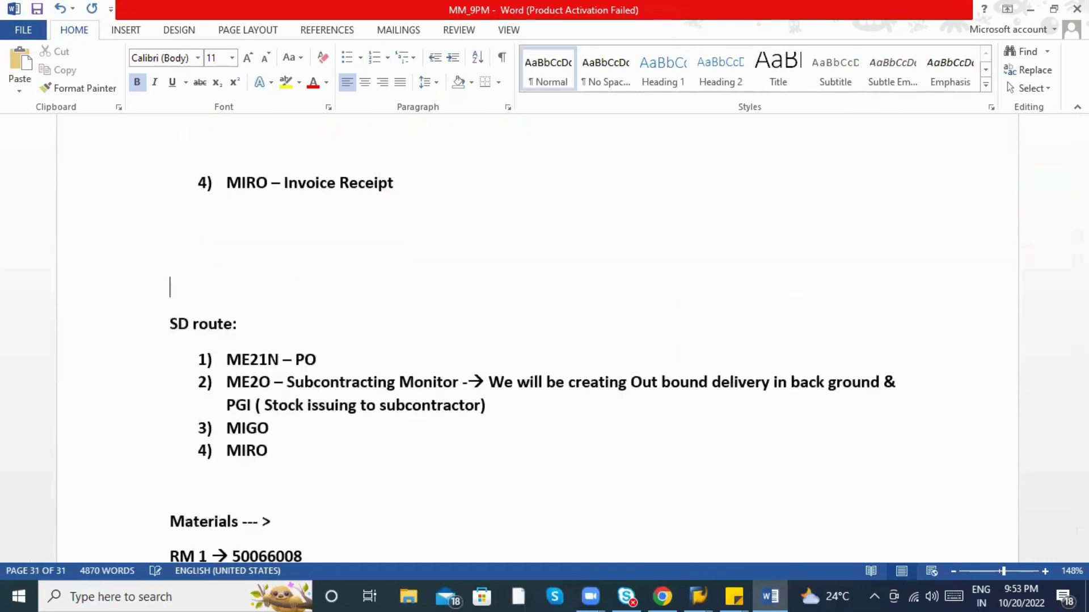
Add the heading "Accounting entries : 101" in the blank space below "MIRO – Invoice Receipt", followed by blank lines.
left_click(238, 254)
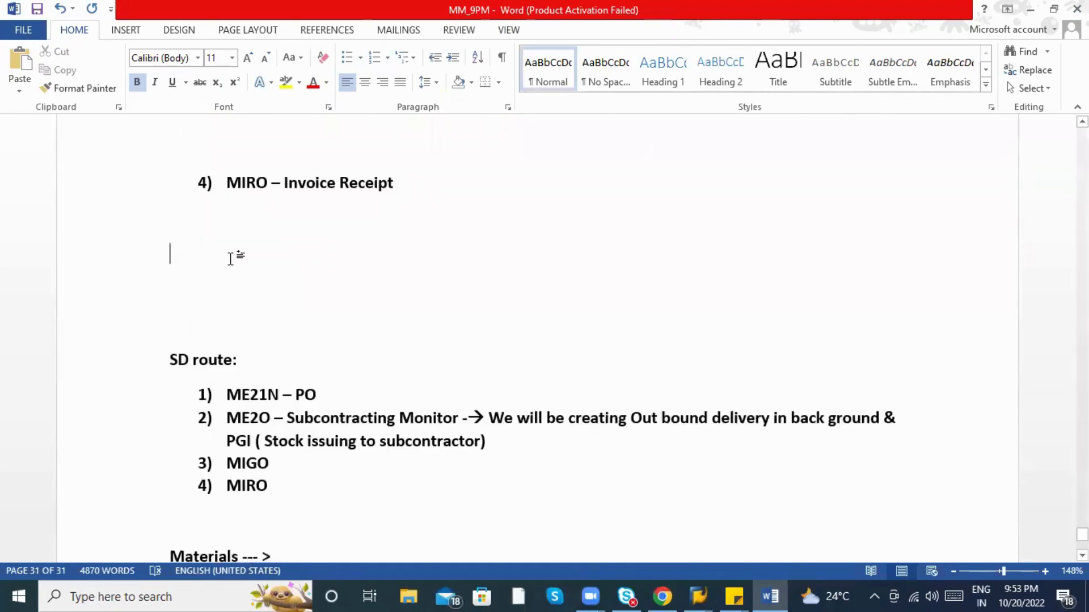
type("Accountin g e")
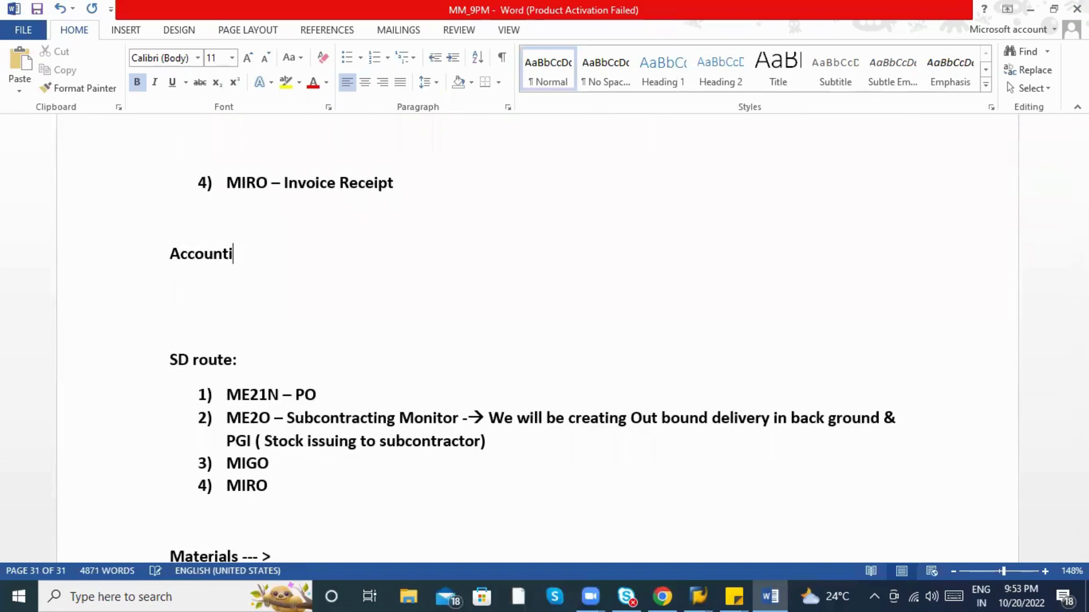
key("BackSpace")
key("BackSpace")
key("BackSpace")
key("BackSpace")
type("g entries : ")
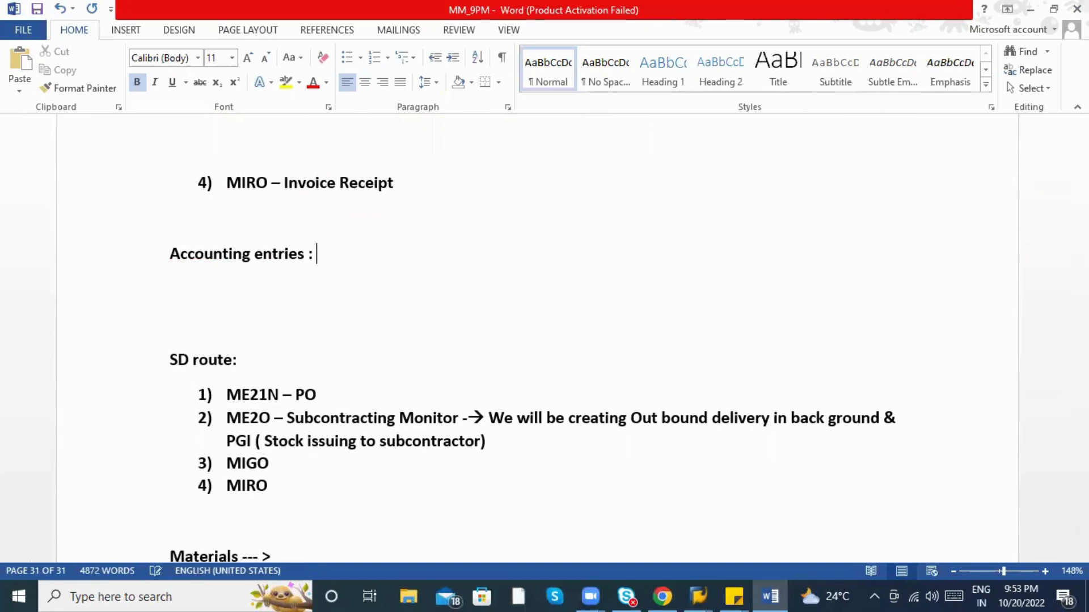
type("101")
key("Return")
key("Return")
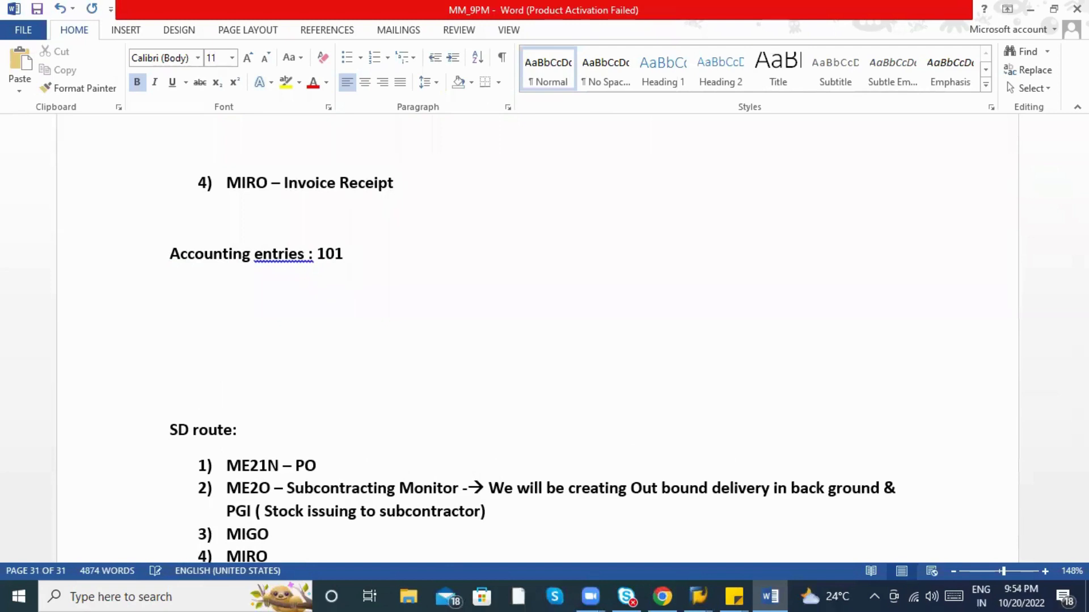
Add the entry line "BSX – FG ( Debit)" under the accounting entries heading.
type("BSX")
type(" - ")
type("FG ")
type("( Debit)")
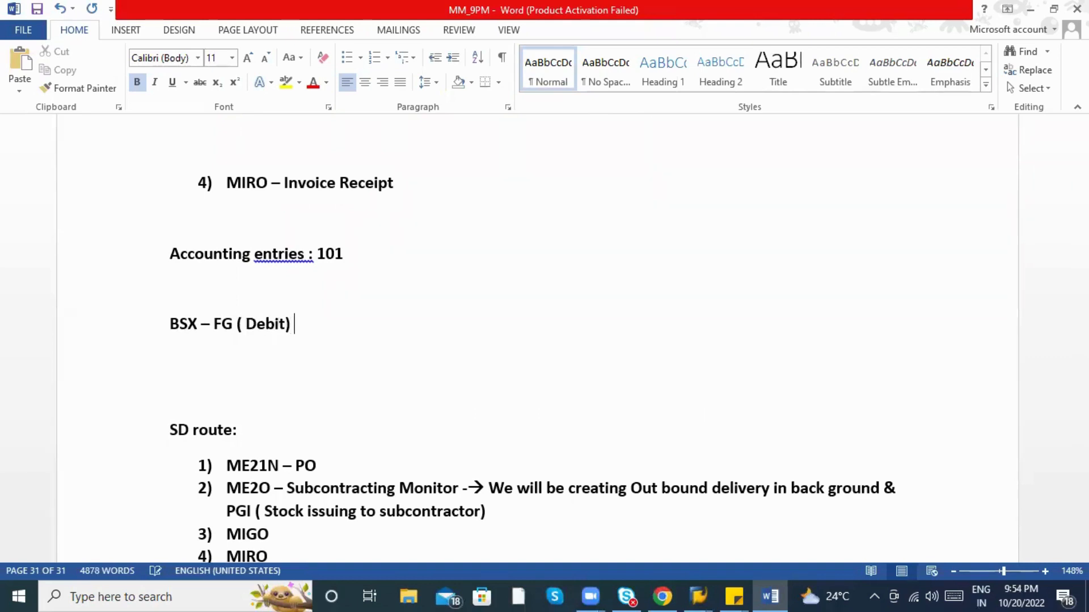
key("Return")
Add the line "WRX – FG ( Credit )" below the BSX finished-goods entry, leaving a gap after it.
type("W")
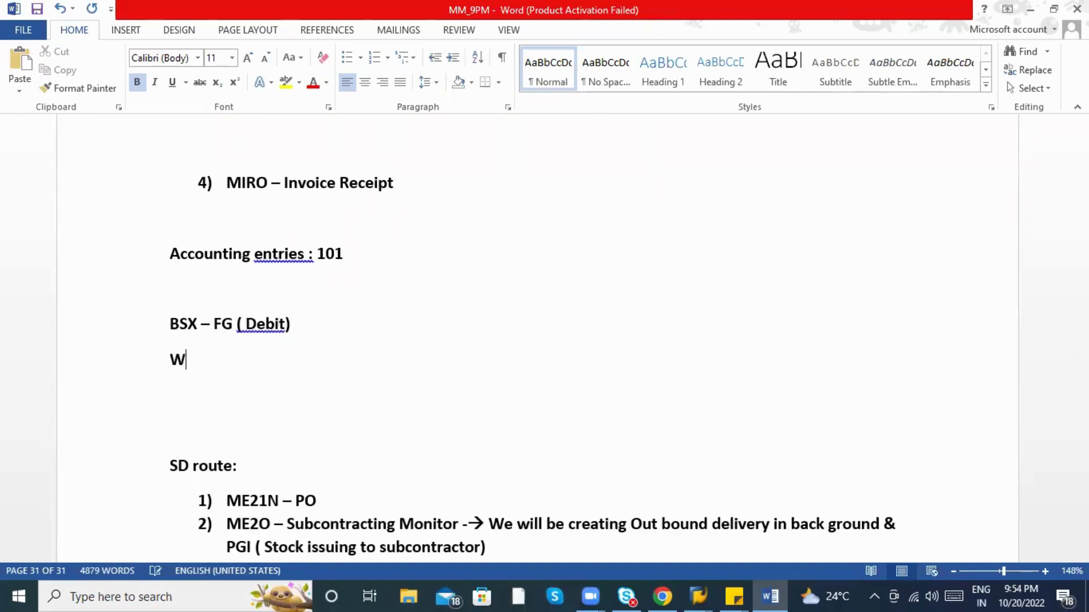
type("RX - ")
type("F")
key("BackSpace")
type("G (")
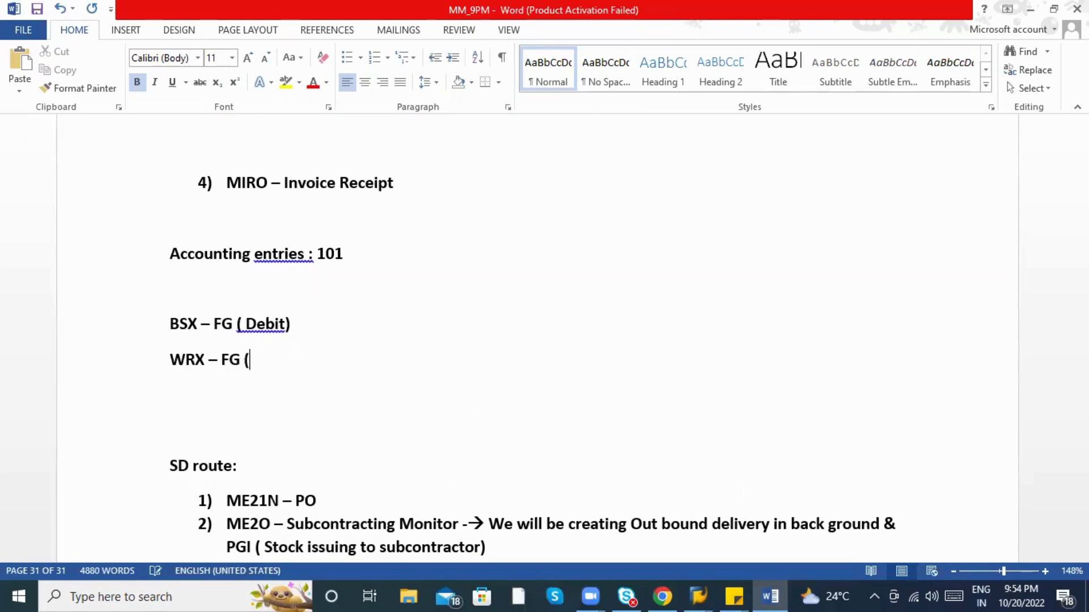
type(" Credit )")
key("Return")
key("Return")
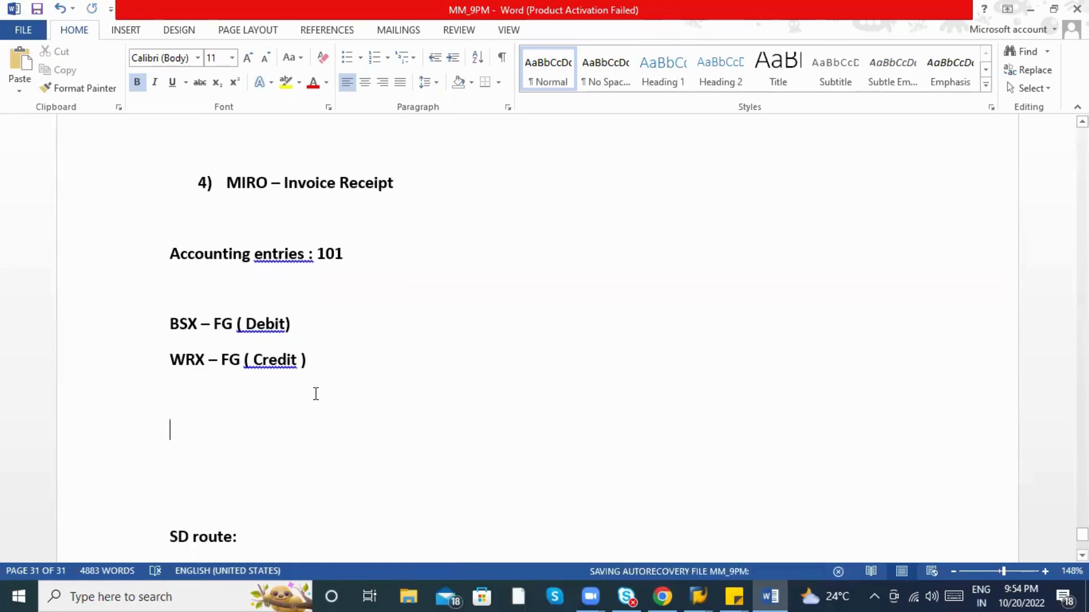
Write "BSX – Component ( Credit )" as the first component entry below the finished-goods pair.
type("BSX ")
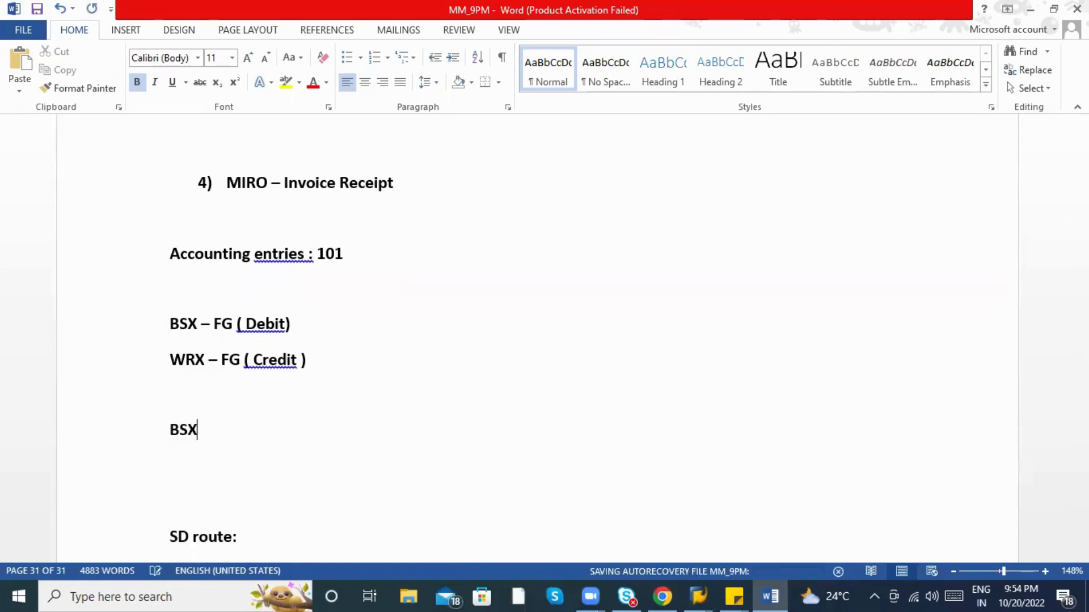
type("- Compoe")
type("nn")
key("BackSpace")
key("BackSpace")
key("BackSpace")
type("nen")
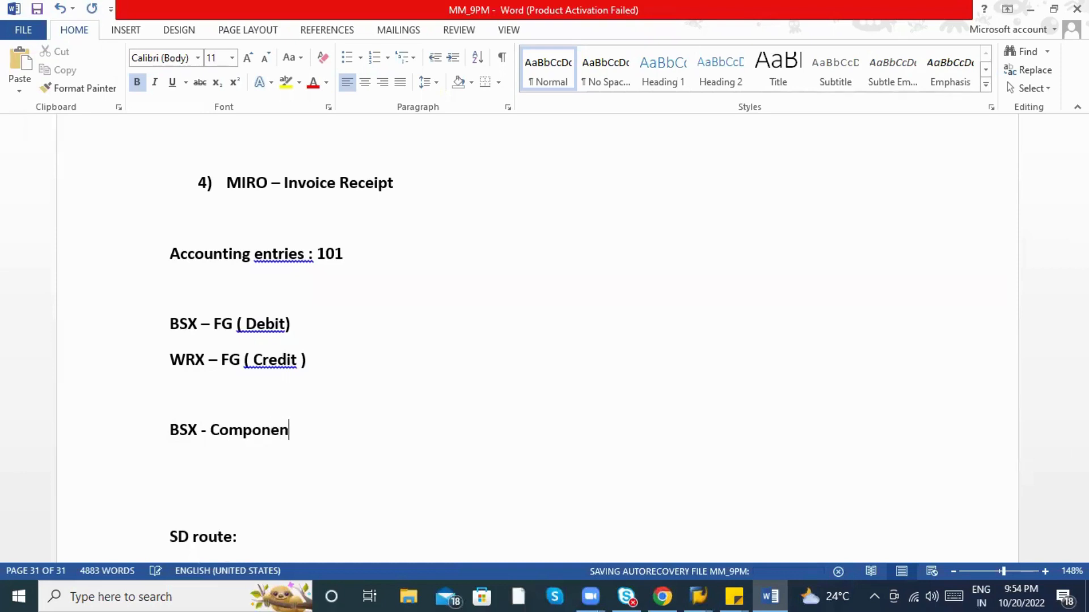
type("t ( Cred")
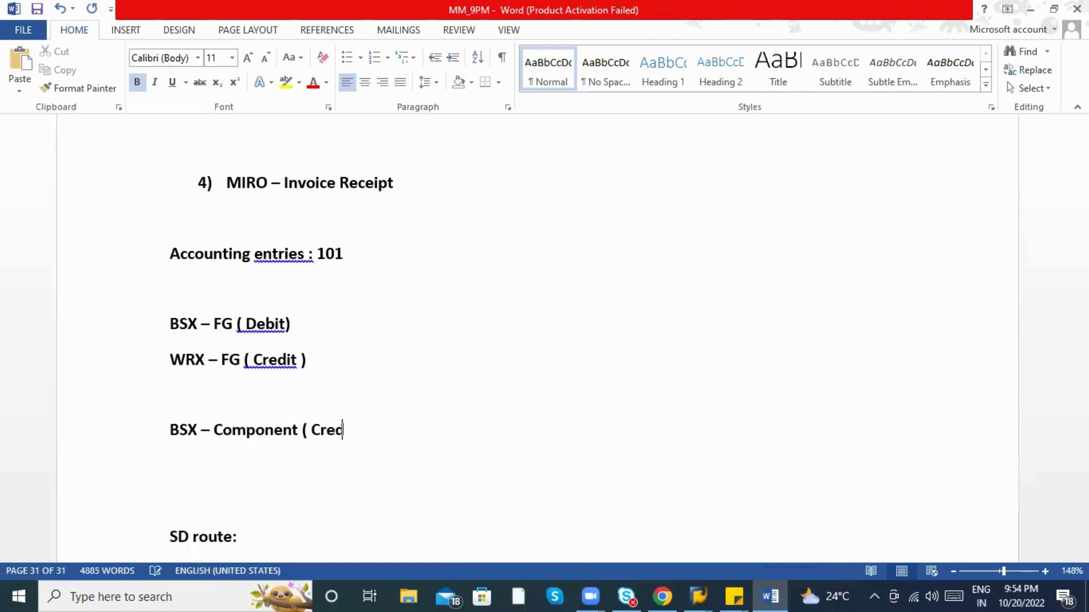
type("it )")
key("Return")
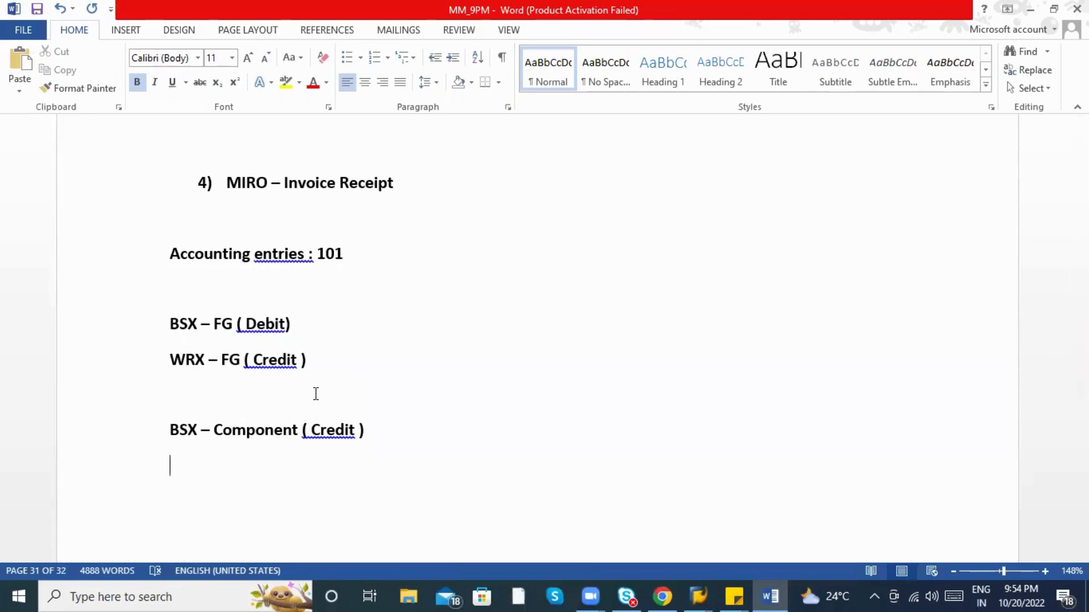
Add the line "GBB - Offsetting entry ( Consumption entry) ( Debit)" below the component entry and select both component lines.
type("GBB -  OP")
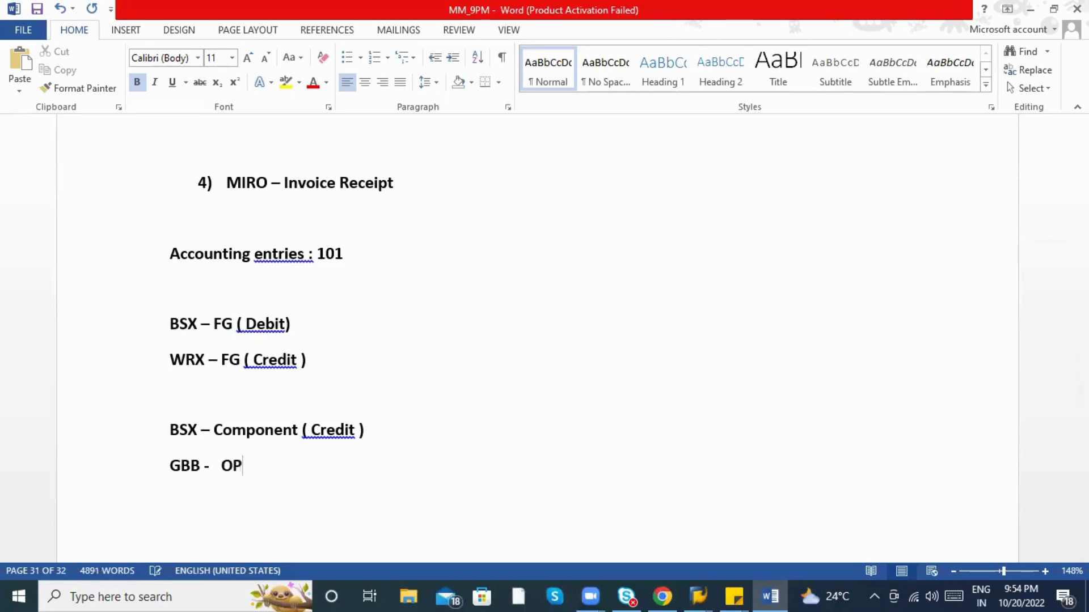
key("BackSpace")
type("ffsetting e")
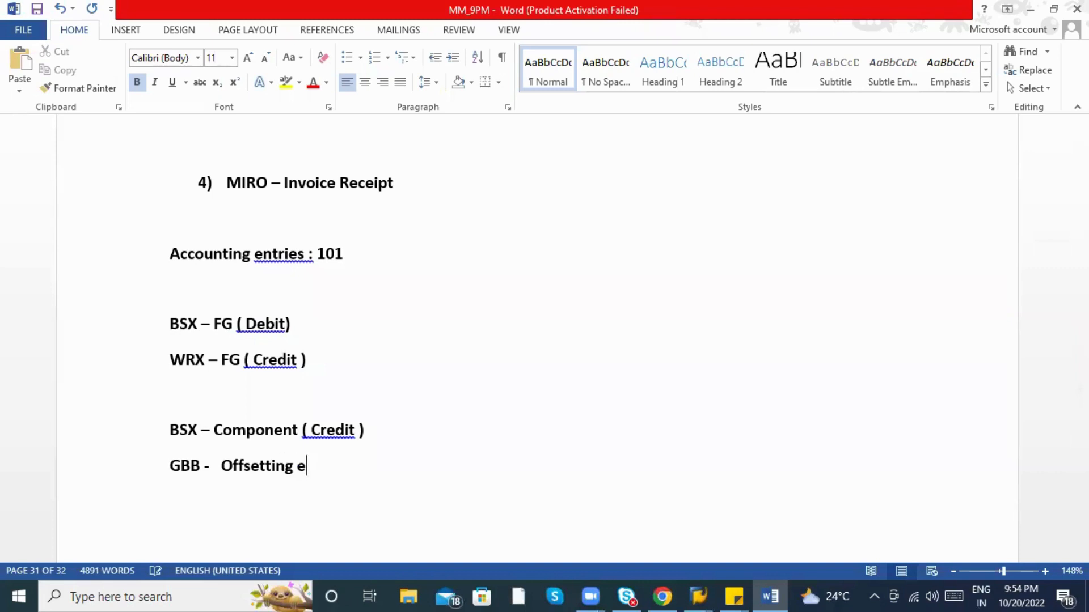
type("ntry ( COns")
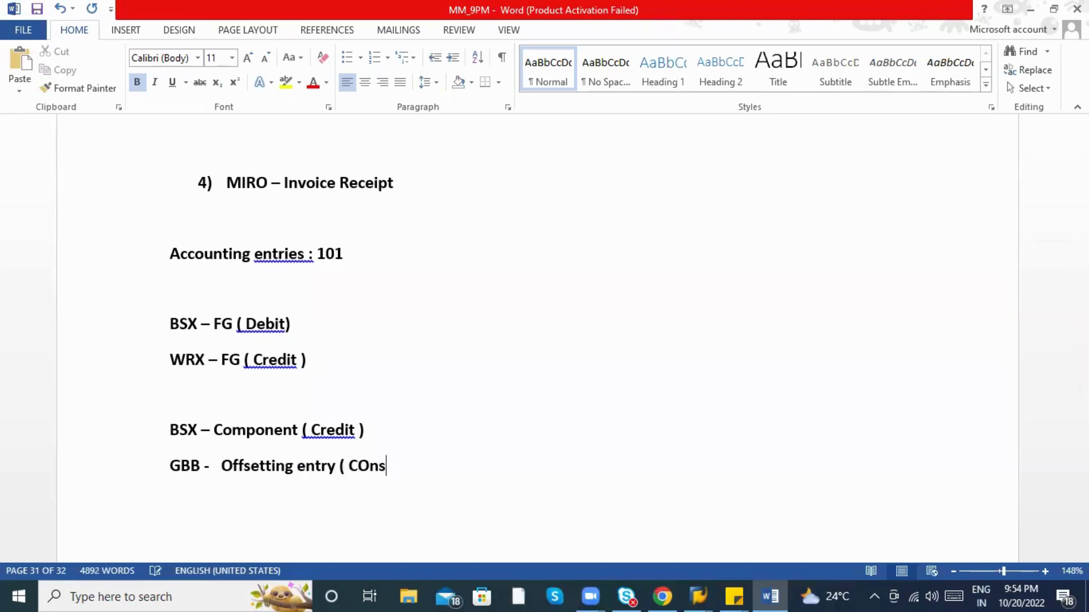
type("umption entry")
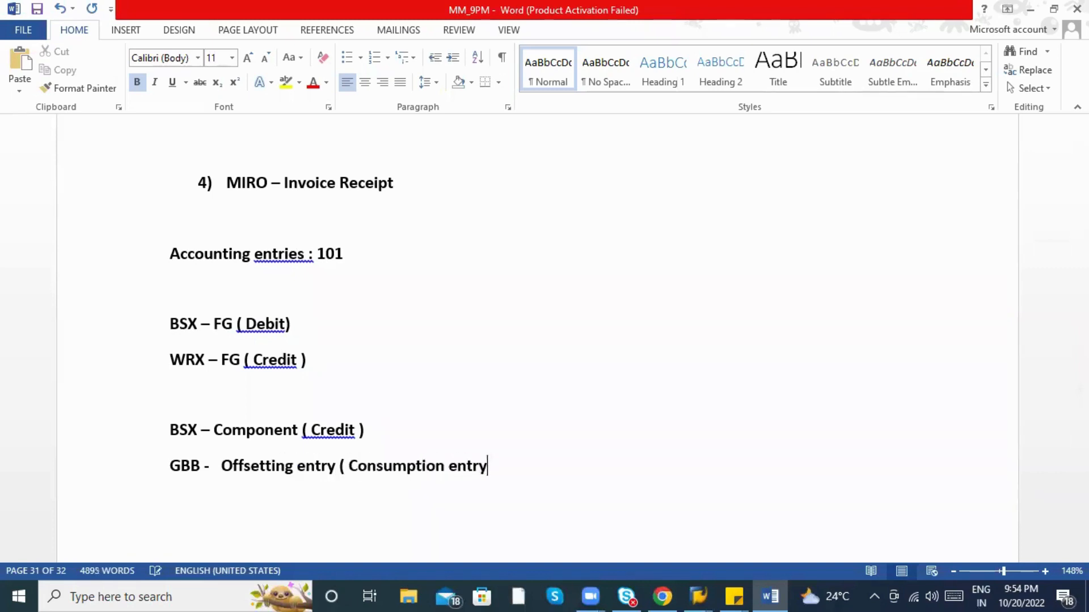
type(") ( Debit)")
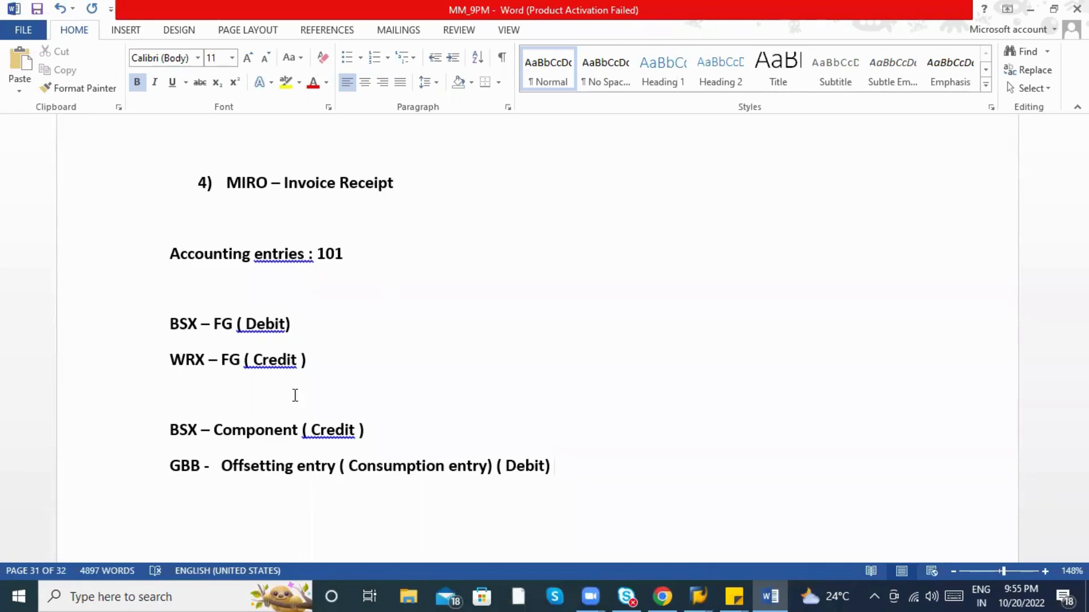
left_click_drag(170, 432, 559, 471)
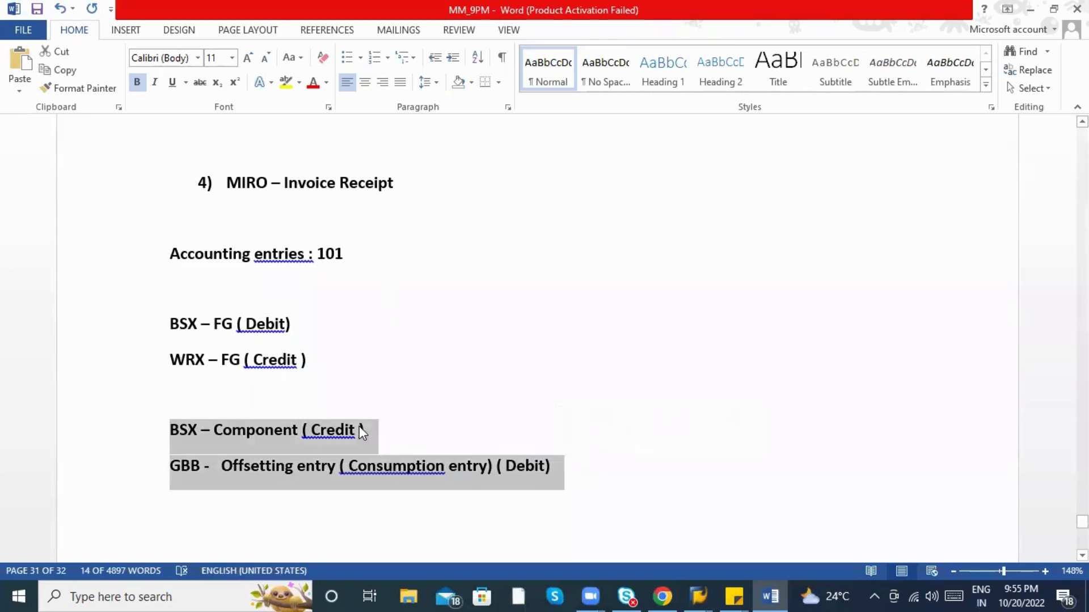
Add the lines "BSV" and "FRL -" above the "SD route:" heading, dismissing the SAP connection error.
scroll(368, 448, "down", 5)
left_click(318, 362)
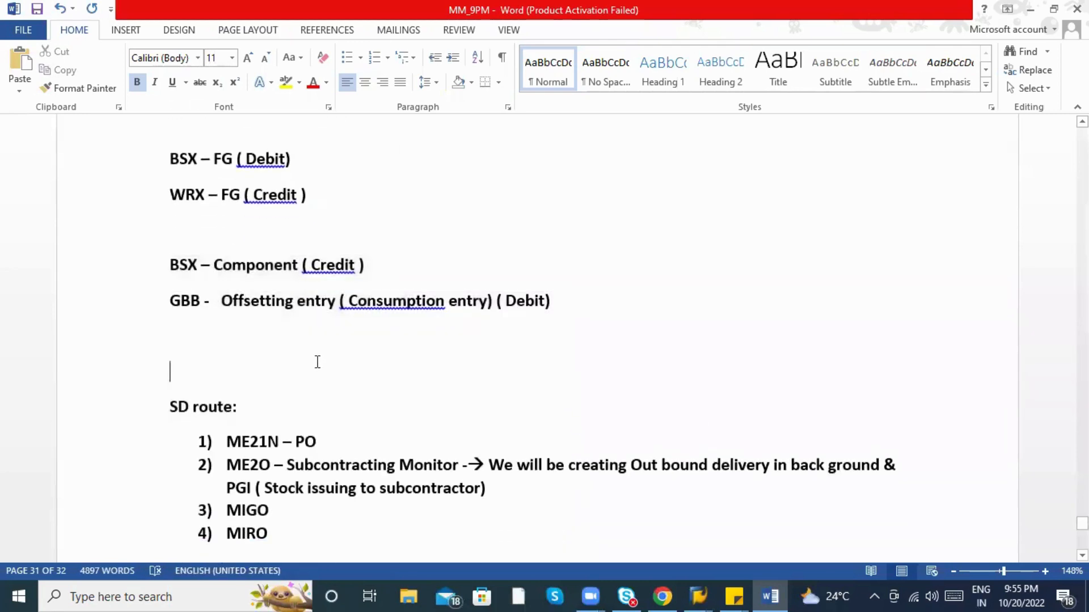
key("Tab")
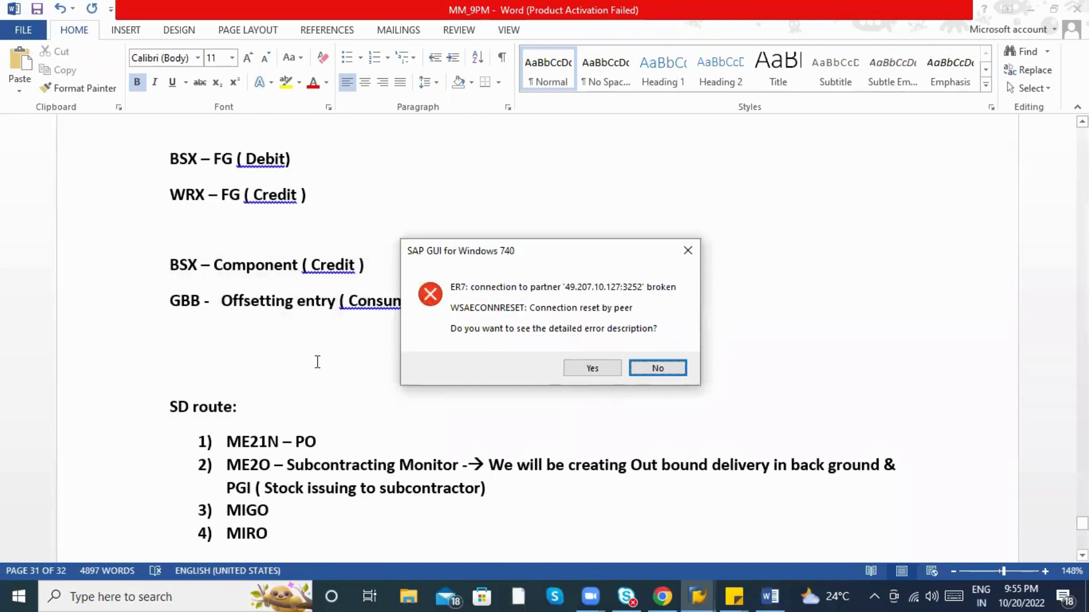
key("Return")
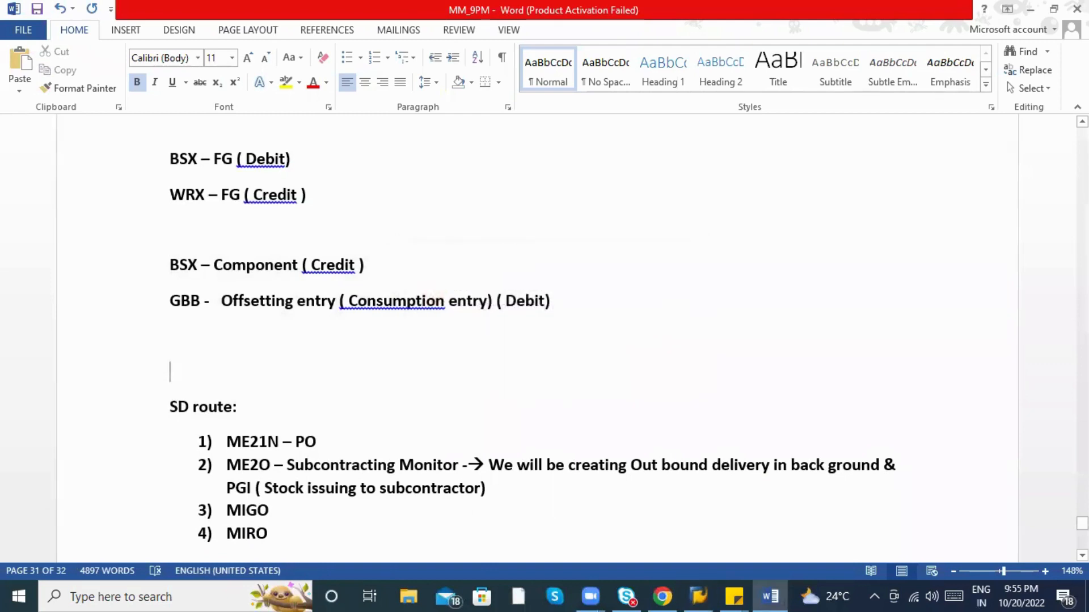
type("BSV")
key("Return")
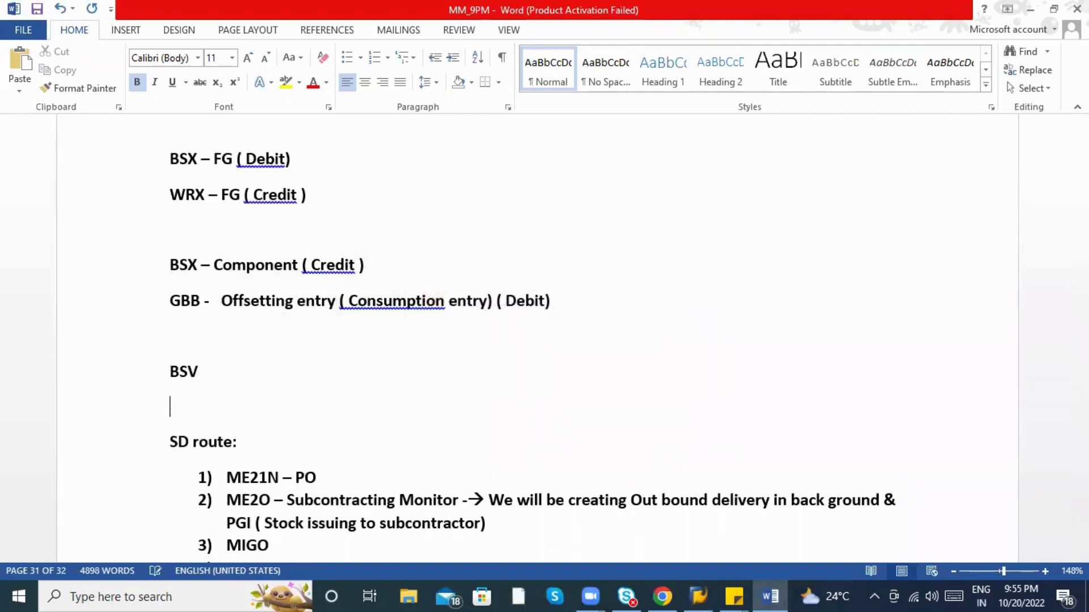
type("FRL -")
Switch to SAP Logon and open the 9PM IDEAS server connection.
key("alt+Tab")
key("alt+Tab")
key("alt+Tab")
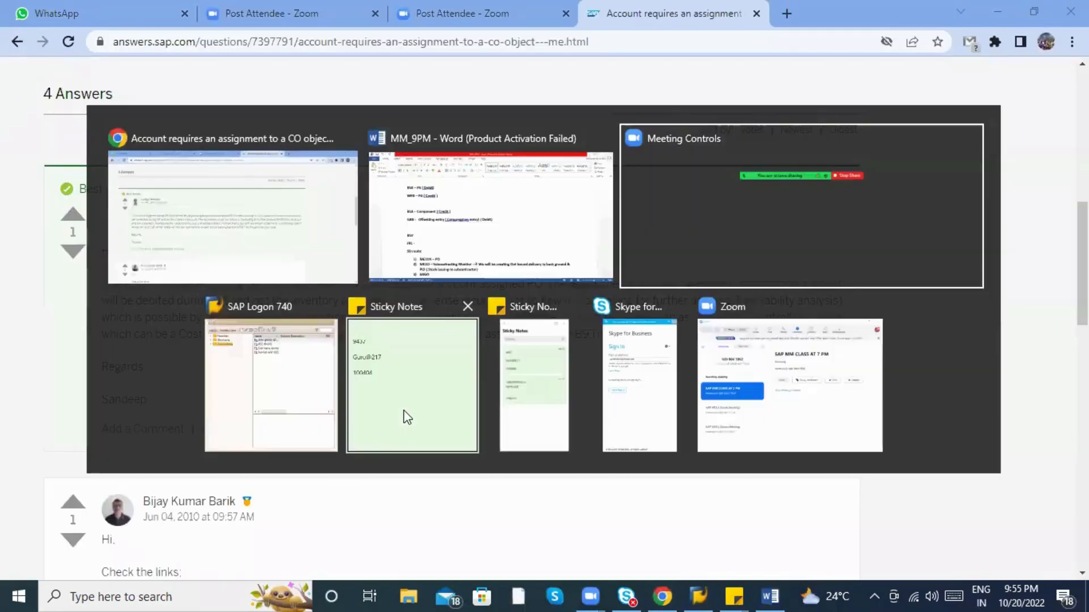
left_click(697, 595)
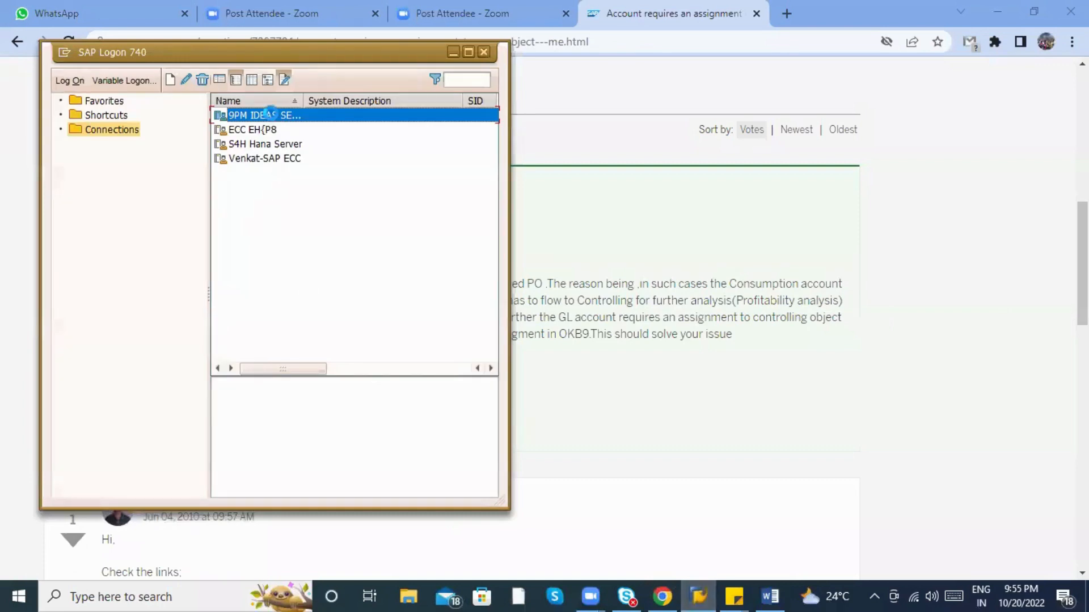
double_click(241, 131)
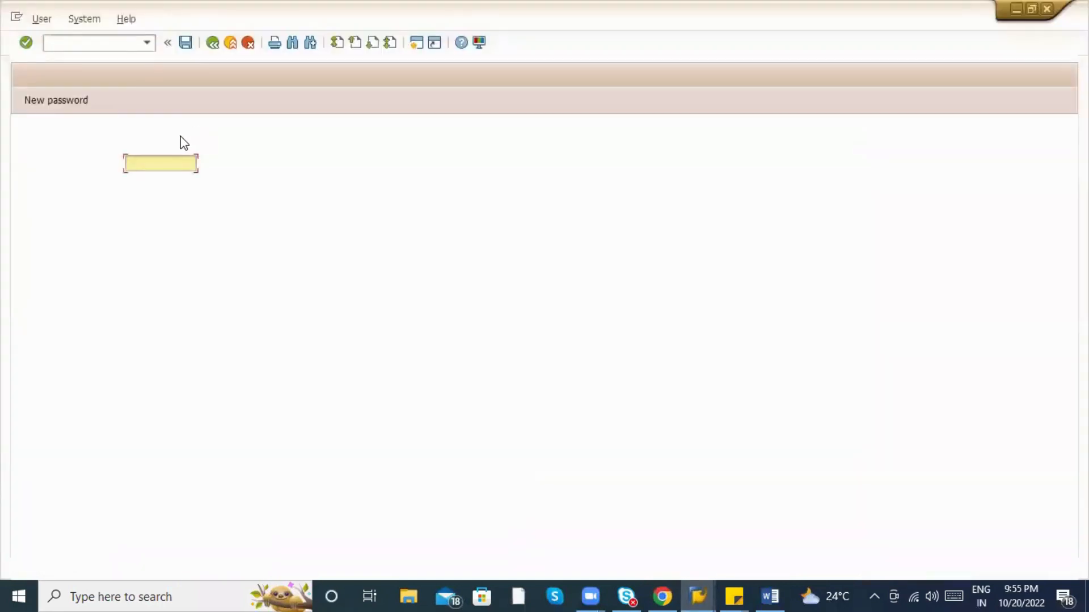
Log on to SAP client 800 with the user ID and account password, and confirm the multiple-logon dialog.
left_click(174, 165)
left_click(175, 165)
left_click(175, 181)
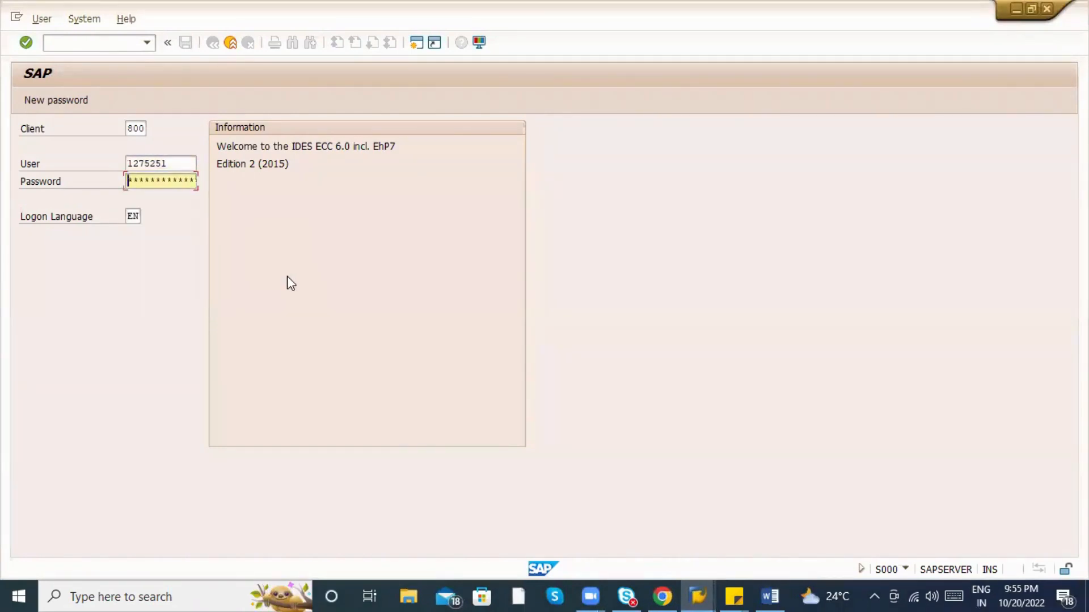
type("*****")
key("Return")
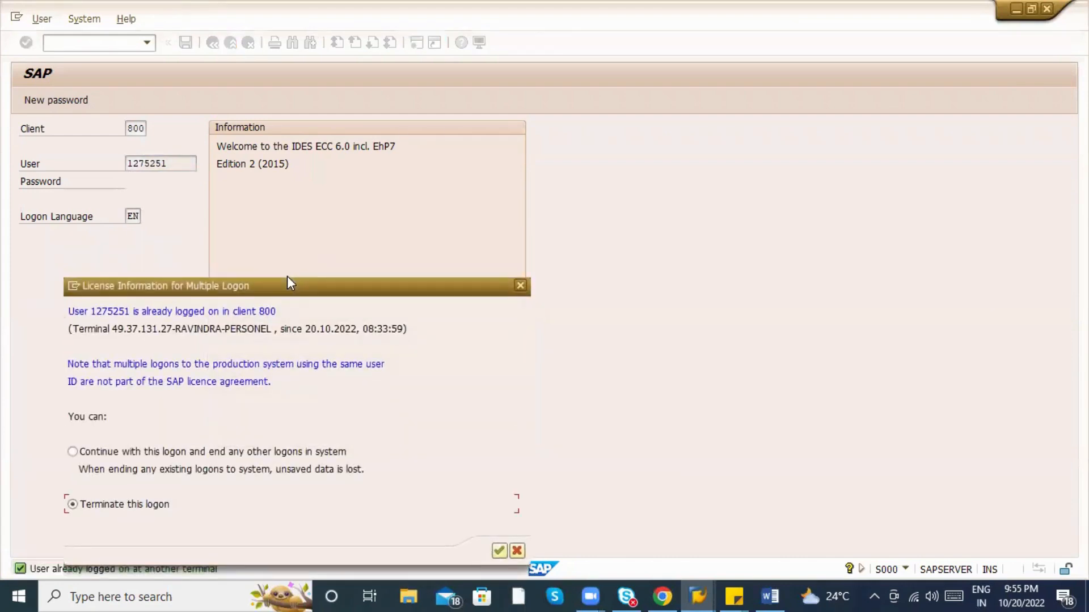
key("Return")
type("migo")
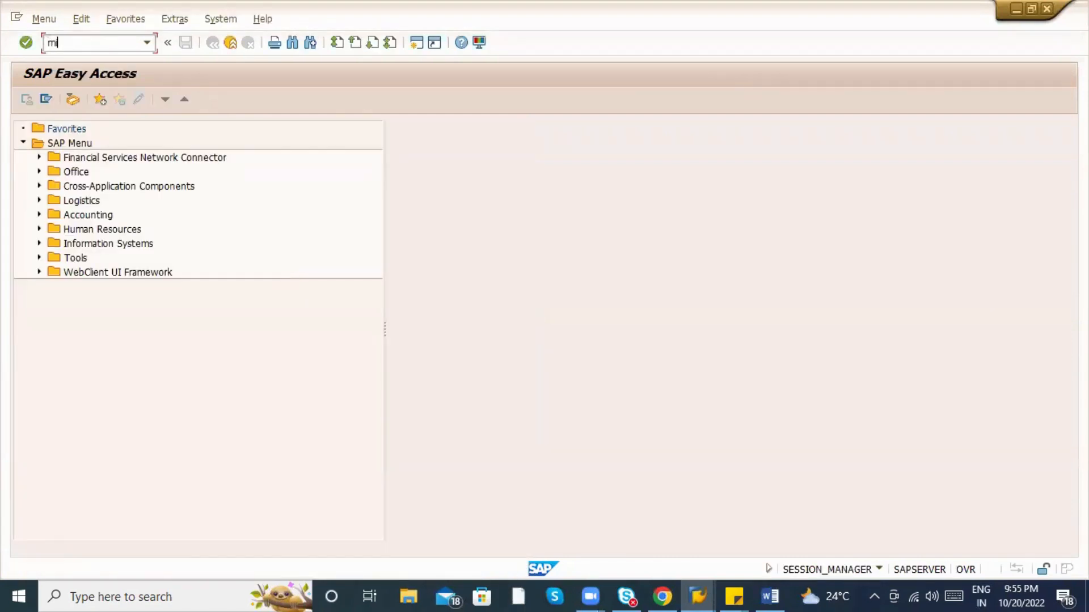
key("Return")
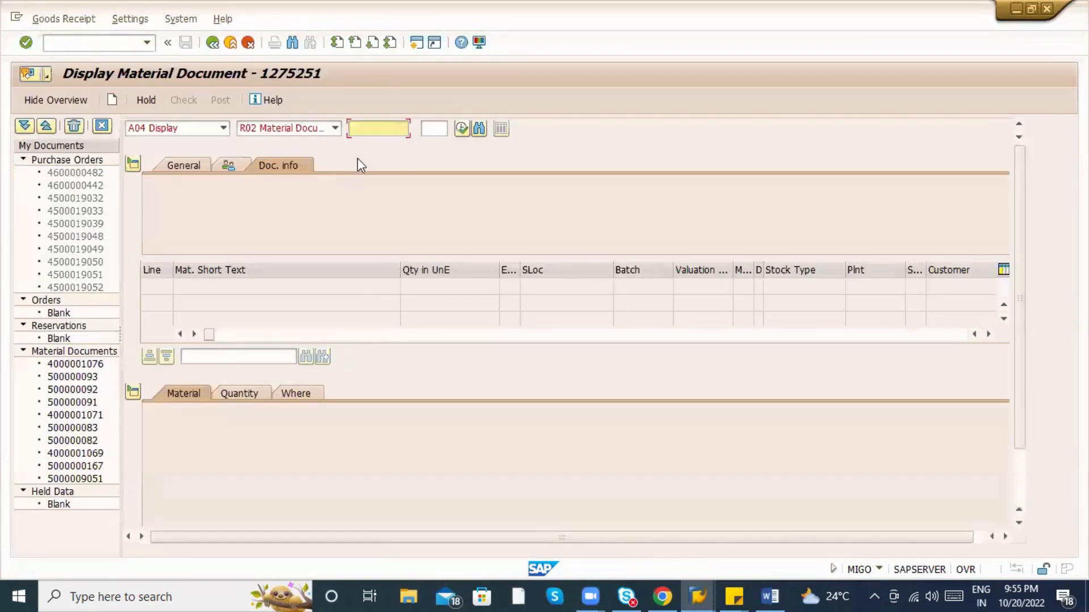
key("space")
left_click(362, 143)
key("Return")
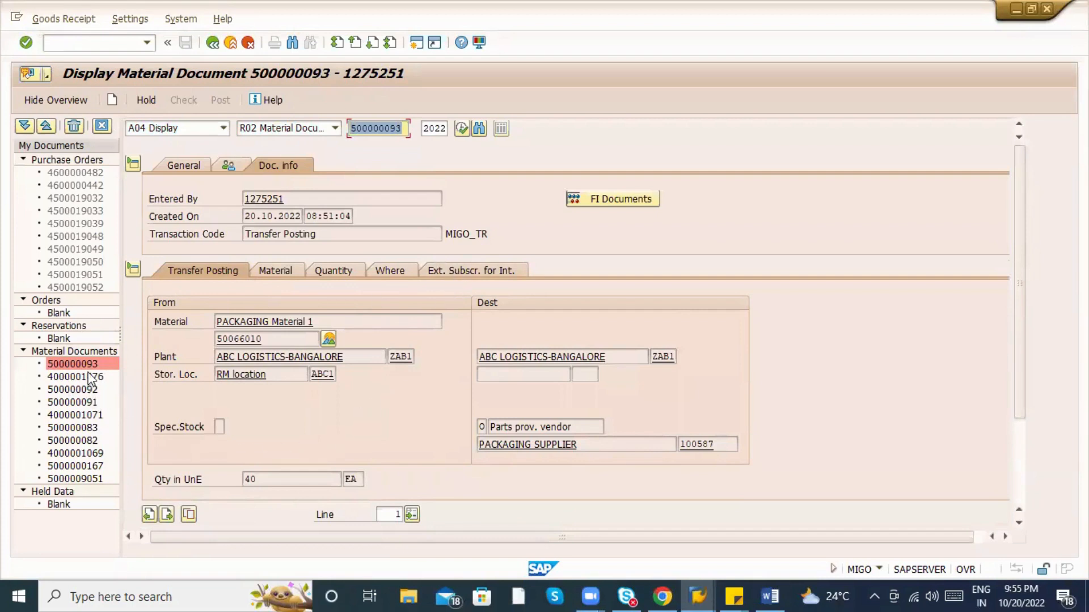
double_click(79, 377)
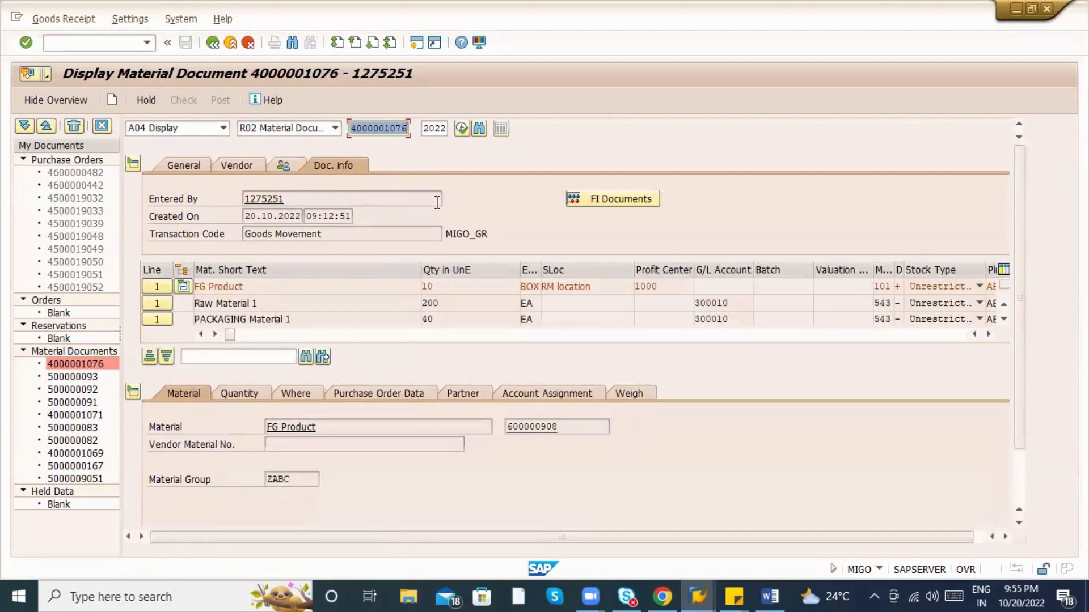
Open the goods receipt's accounting document and check the BSV and FRL line items for debit or credit.
left_click(620, 198)
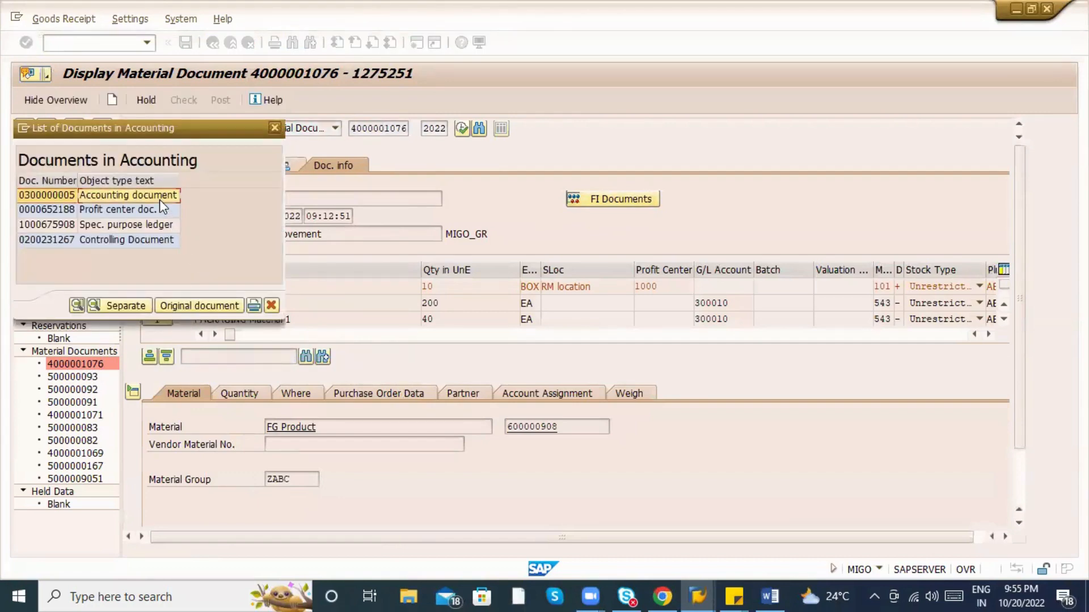
double_click(159, 198)
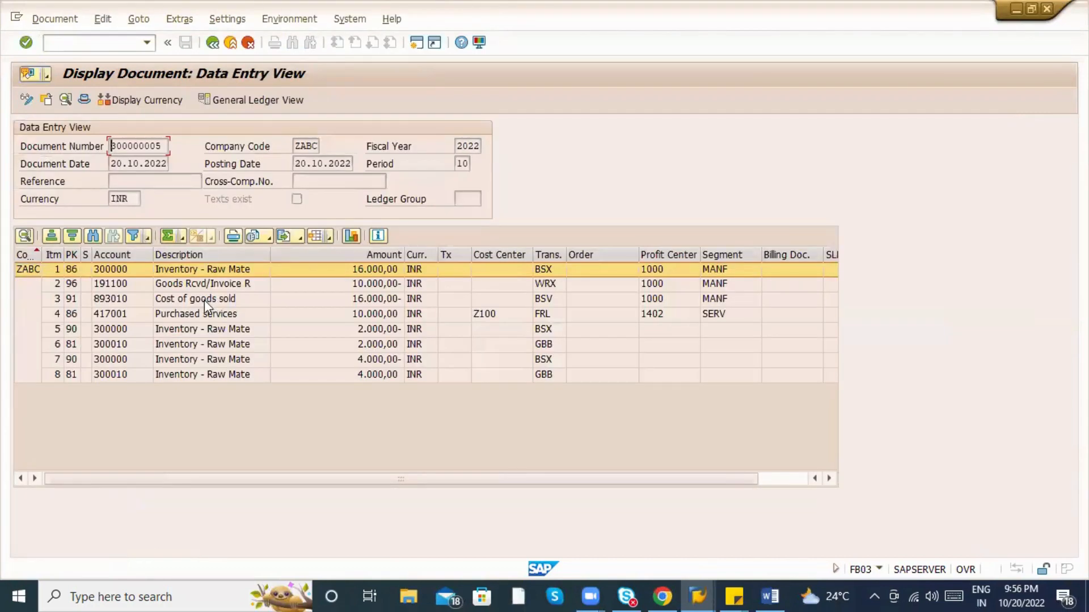
left_click(203, 301)
left_click(541, 306)
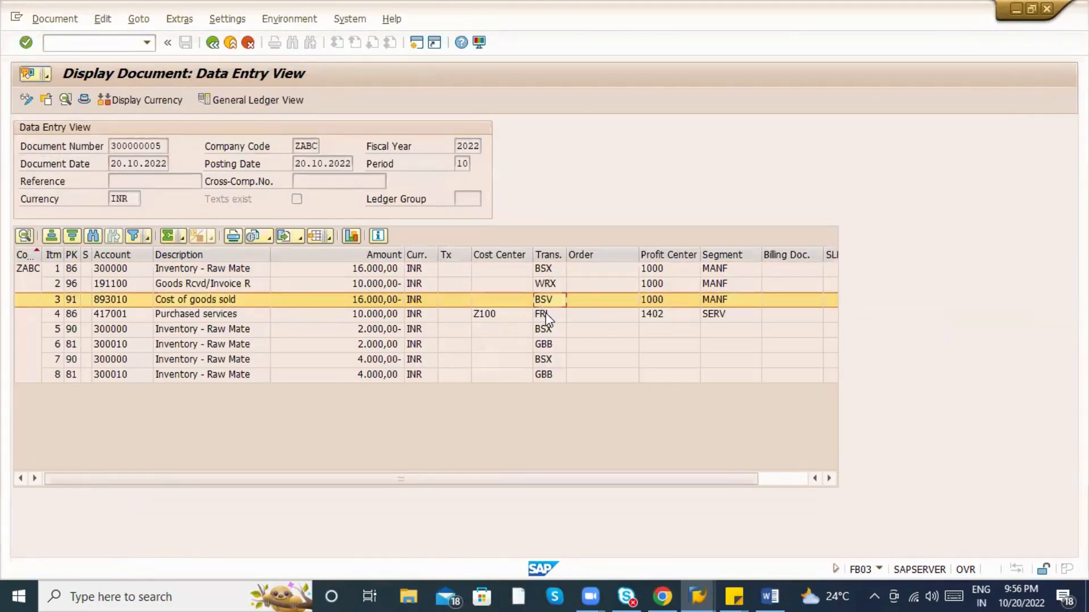
left_click(545, 314)
left_click(542, 305)
Switch to the Word notes and complete the two last entries as "BSV – Credit" and "FRL – debit".
key("alt+Tab")
key("alt+Tab")
key("alt+Tab")
key("alt+Tab")
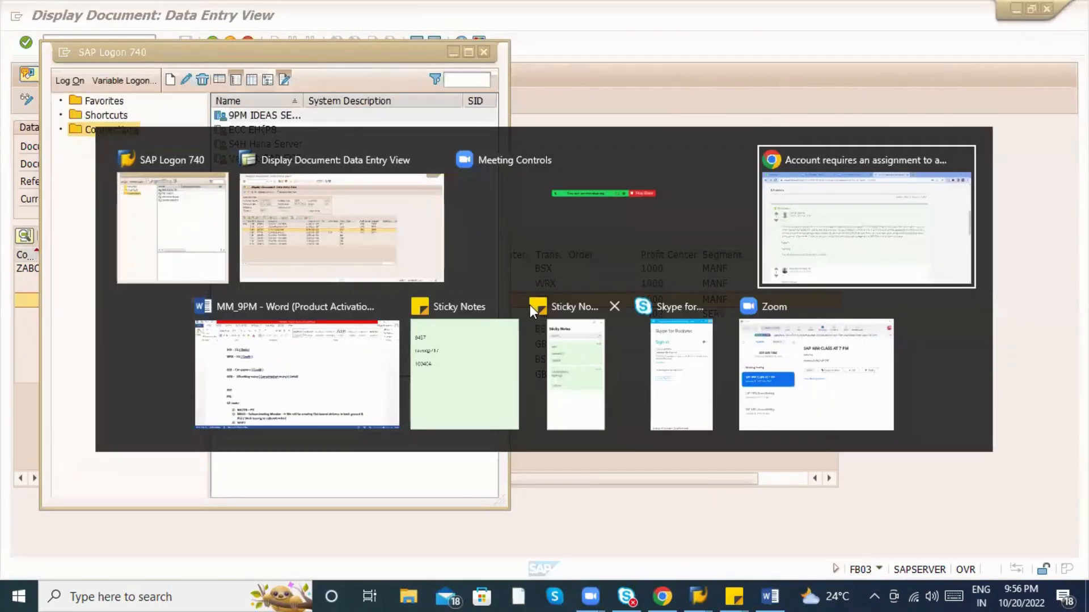
key("alt+Tab")
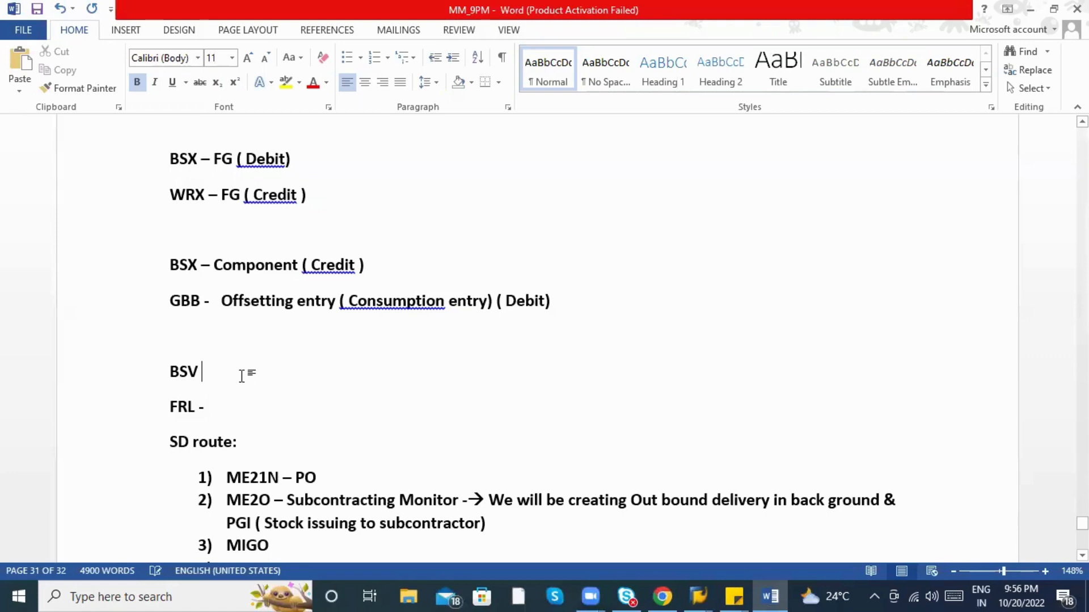
type("- Credit")
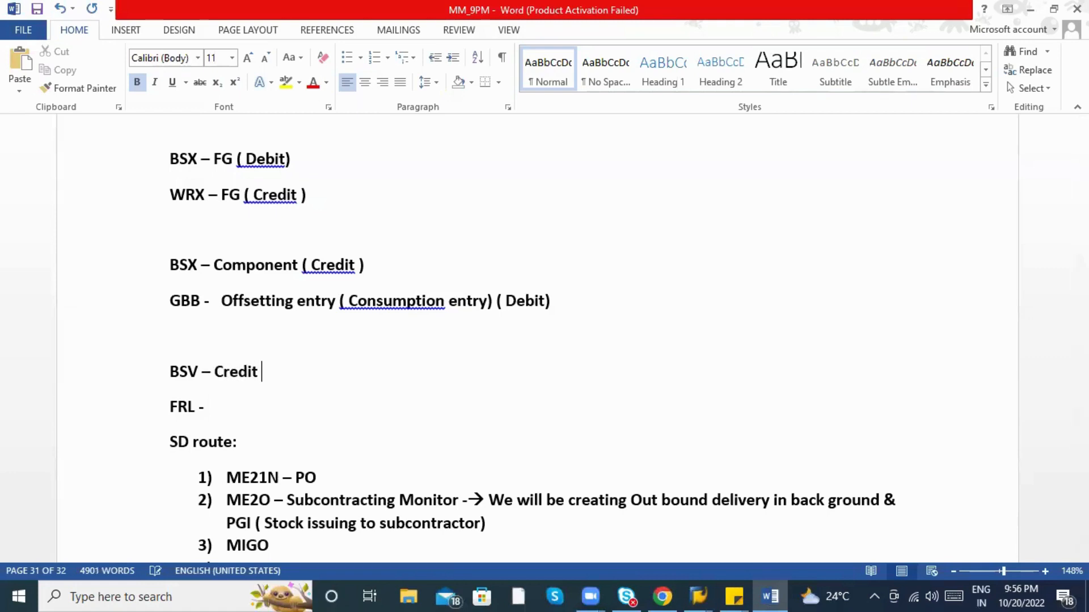
left_click(230, 407)
type("debit")
Highlight all accounting entries from "BSX – FG ( Debit)" through "FRL – debit" in yellow.
scroll(215, 245, "up", 2)
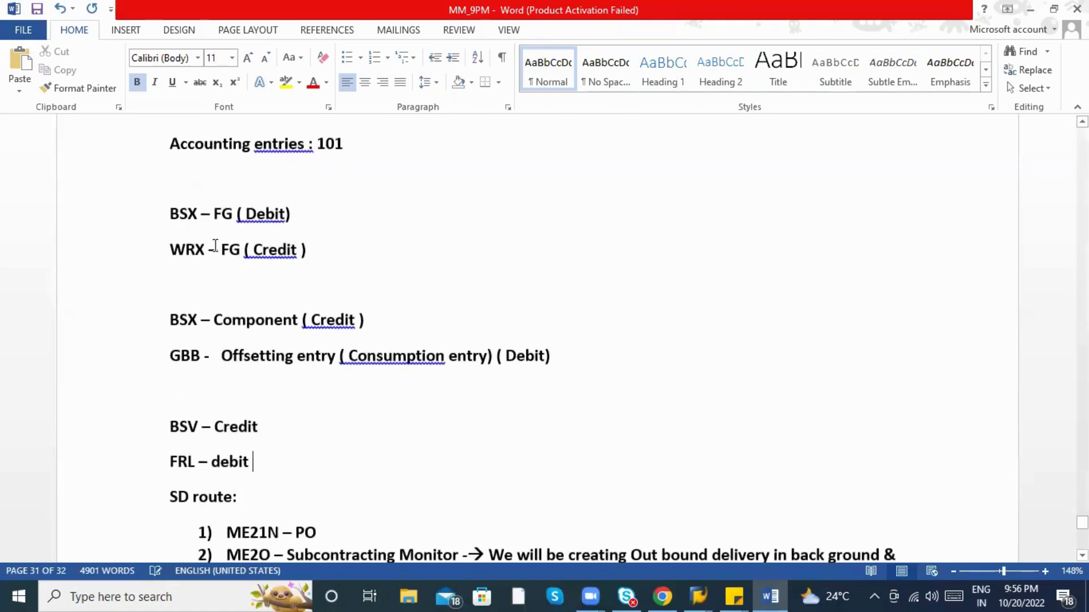
left_click_drag(170, 213, 261, 455)
left_click(285, 82)
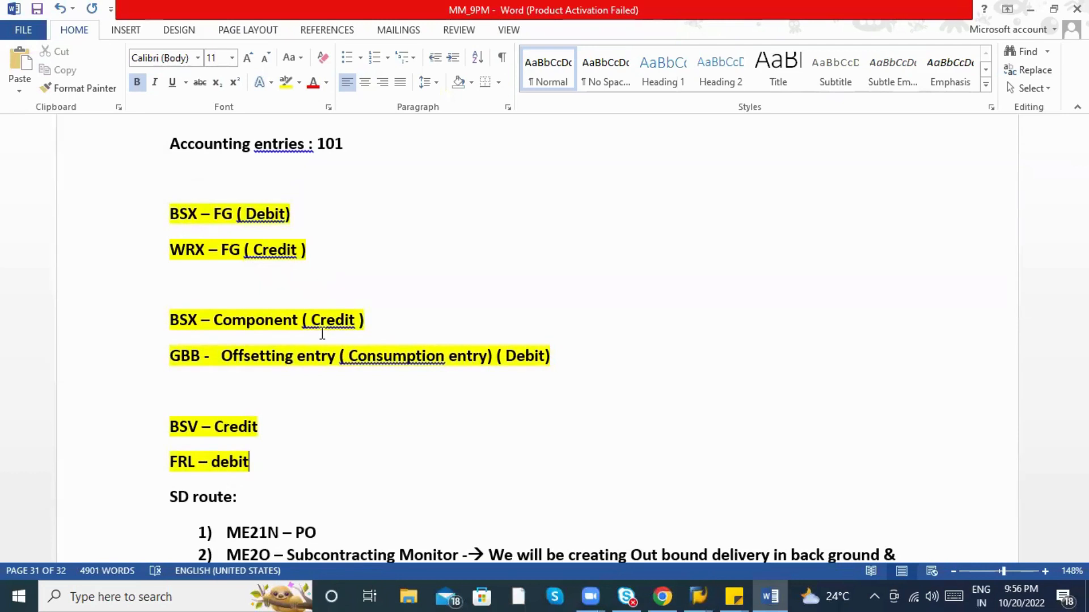
Compare the highlighted entries in the Word notes with the line items of the SAP accounting document.
key("alt+Tab")
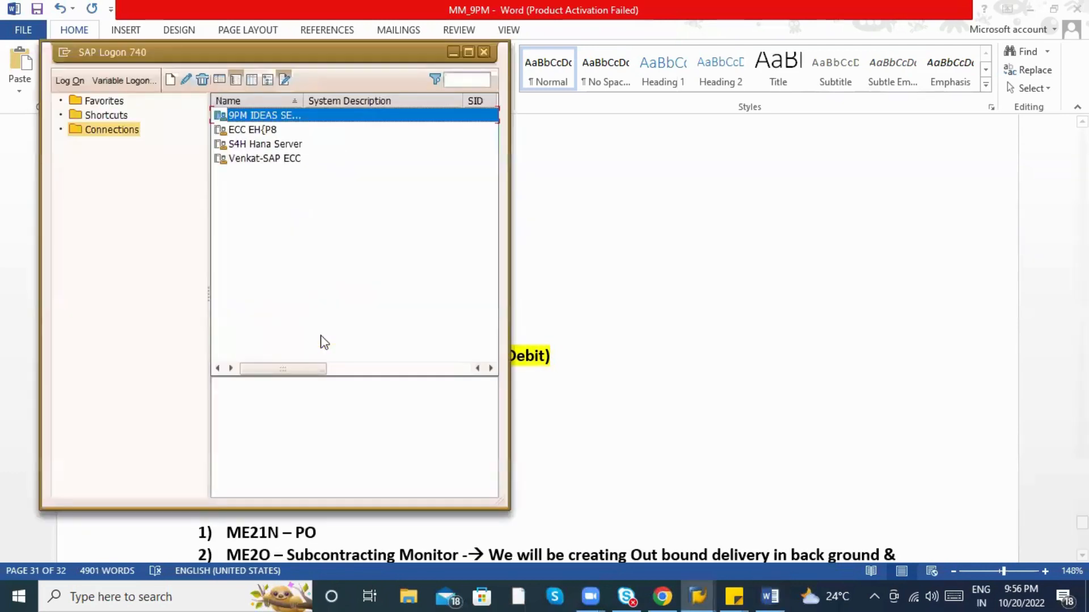
key("alt+Tab")
key("Tab")
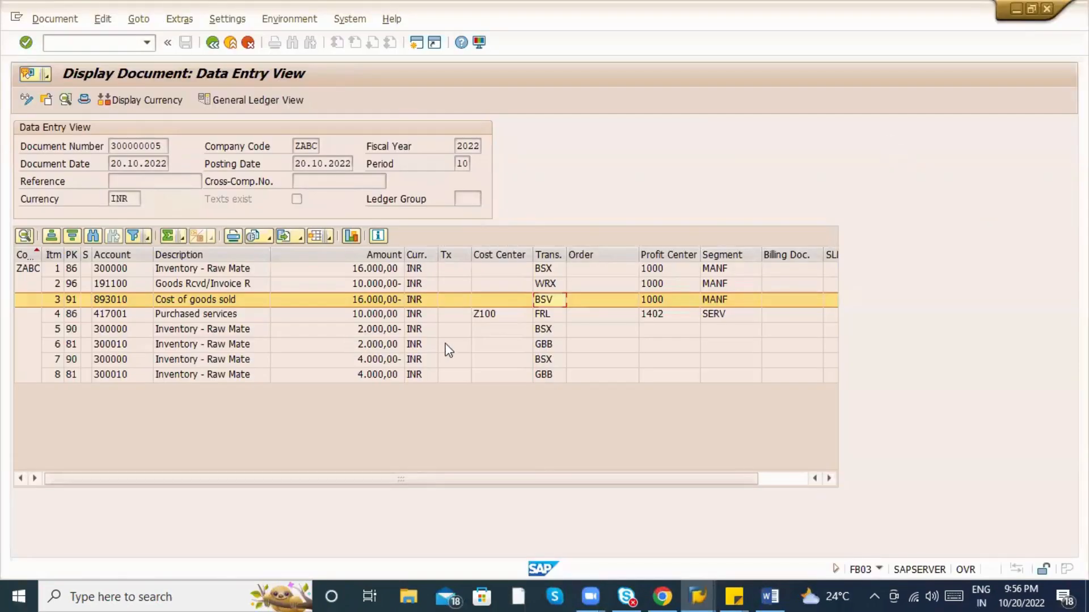
key("alt+Tab")
key("alt+Tab")
key("alt+Tab")
key("Tab")
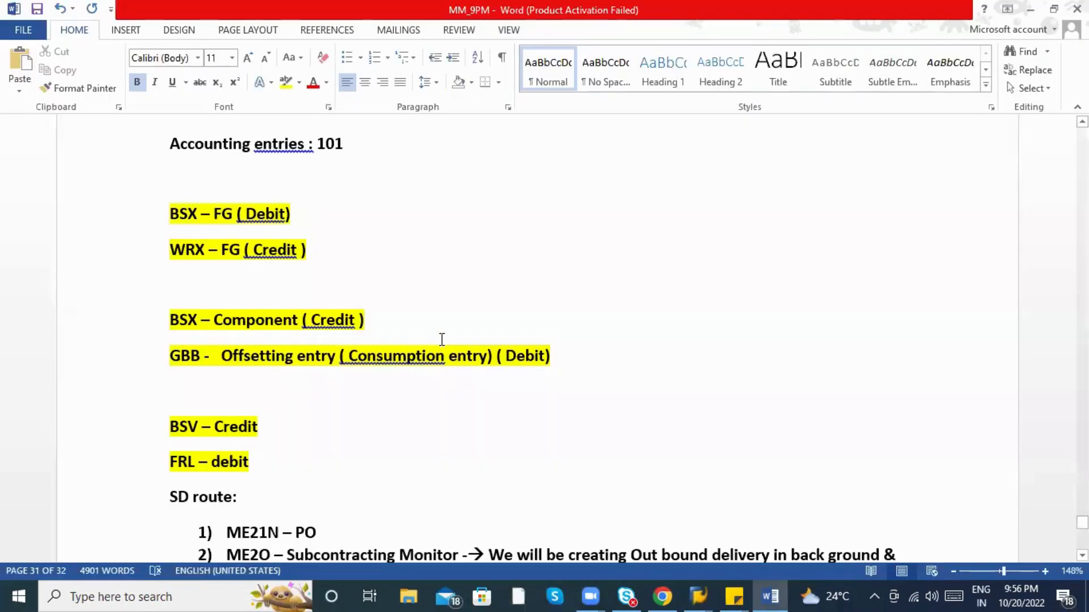
key("alt+Tab")
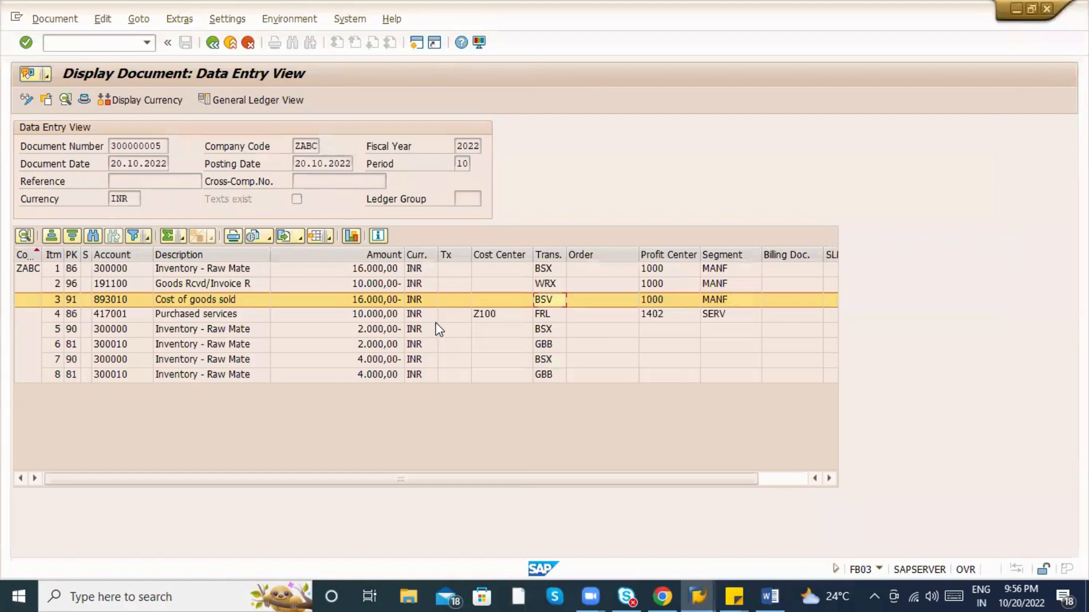
Examine the Purchased services line's amount, account and cost center, comparing its amount with the Goods Rcvd/Invoice line.
left_click(485, 314)
left_click(364, 315)
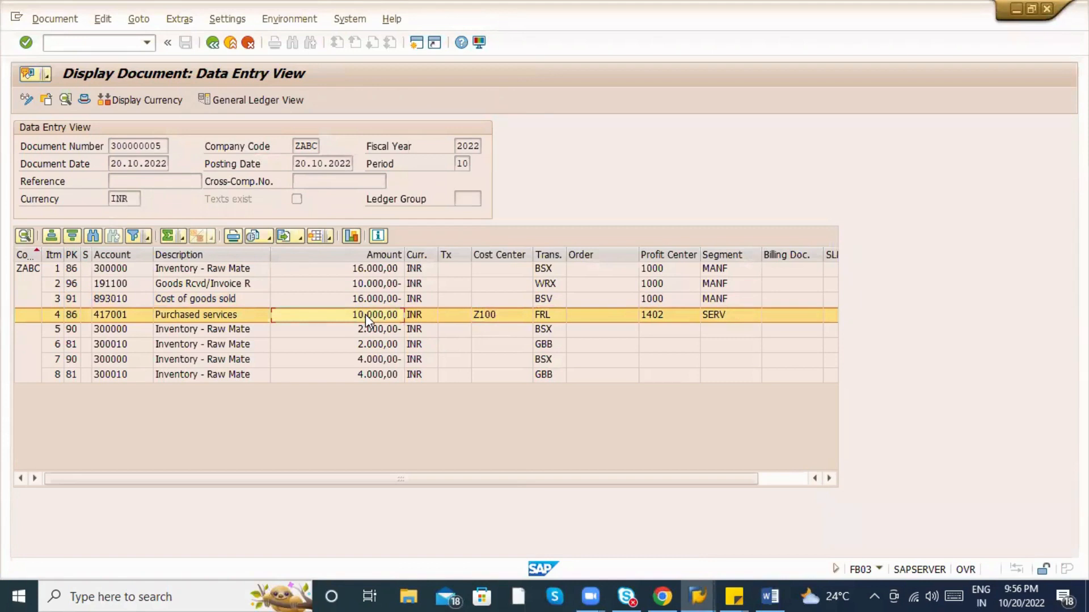
left_click(132, 318)
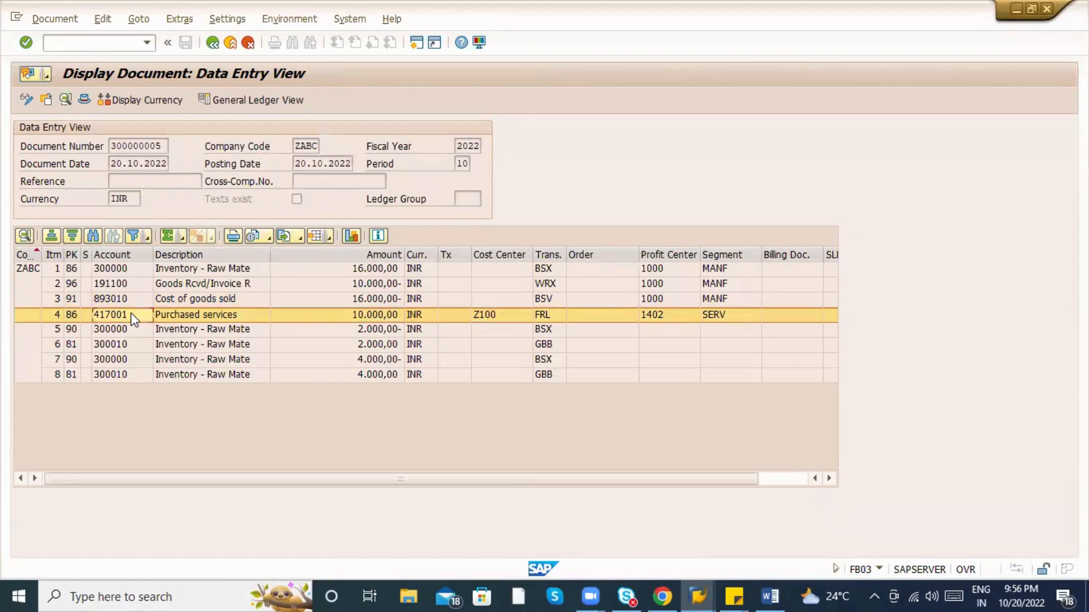
left_click(506, 318)
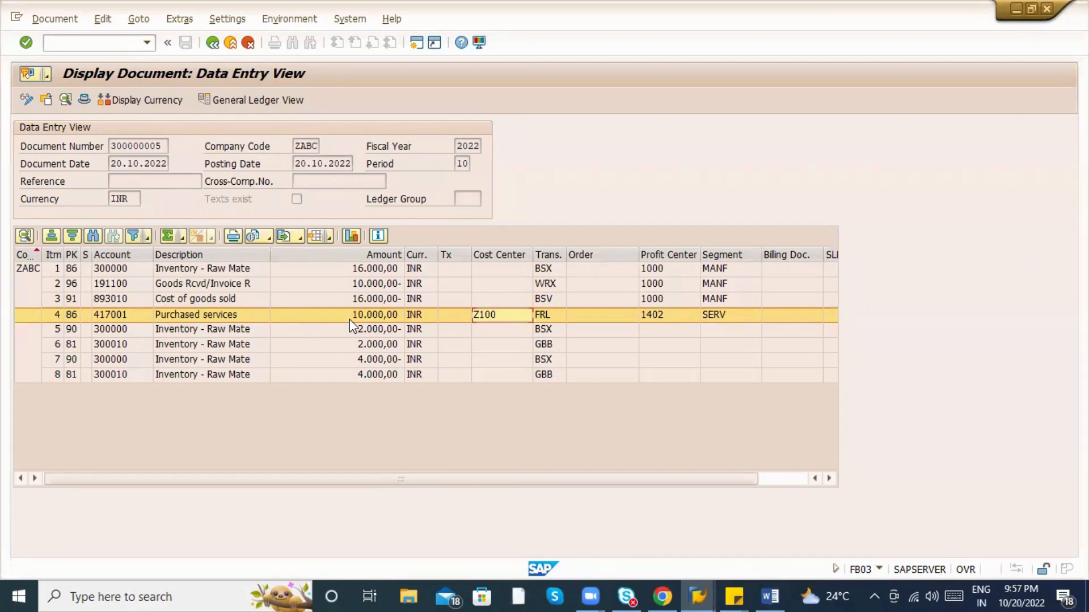
left_click(346, 281)
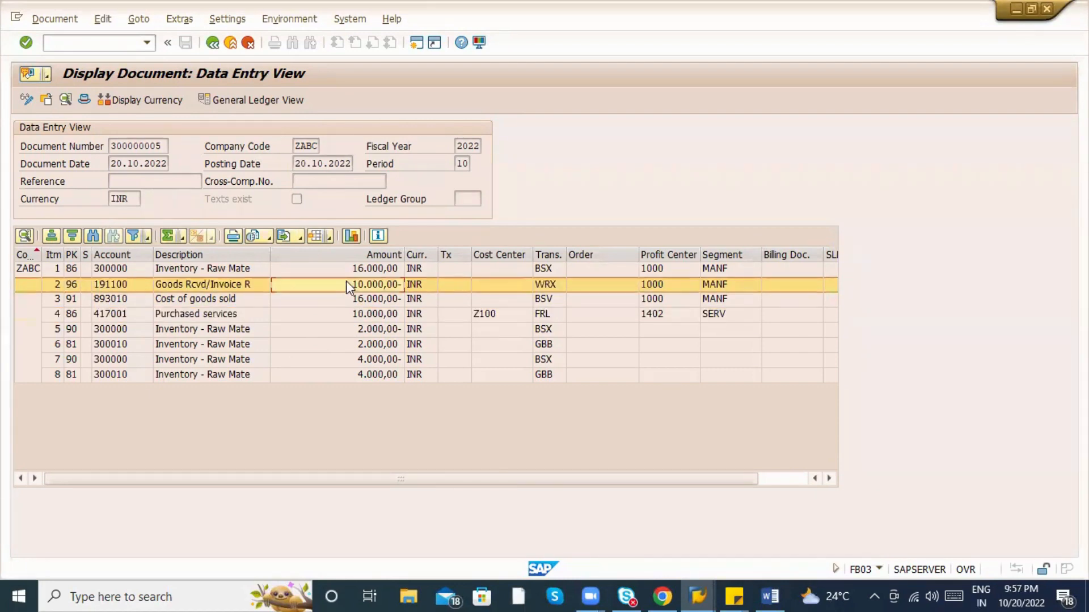
left_click(351, 319)
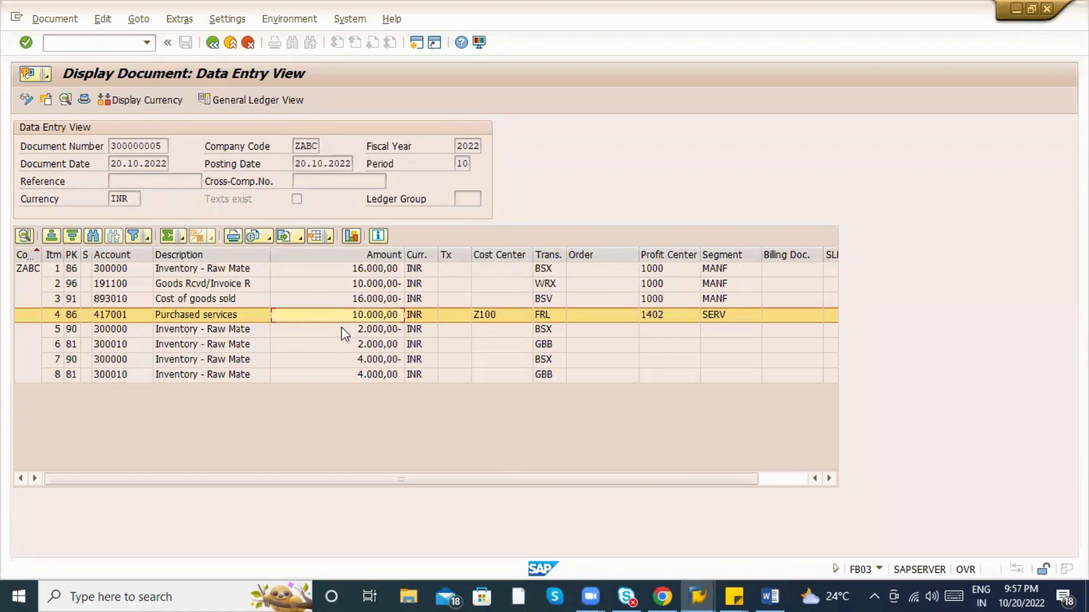
left_click(198, 315)
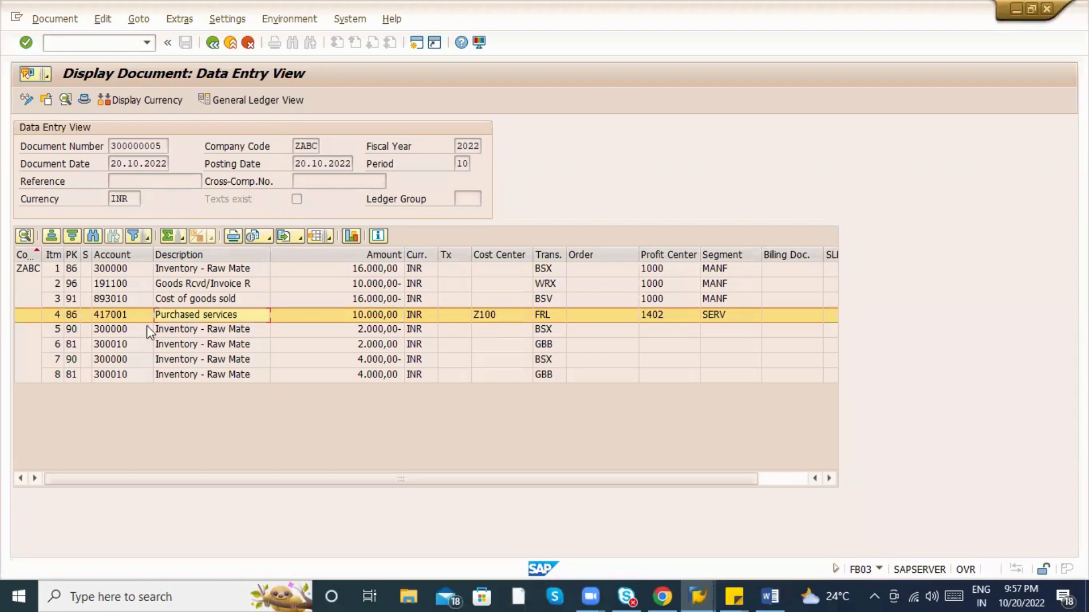
Start transaction MIRO in a new session and set the invoice date to 20.07.2022.
left_click(98, 42)
type("/omiro")
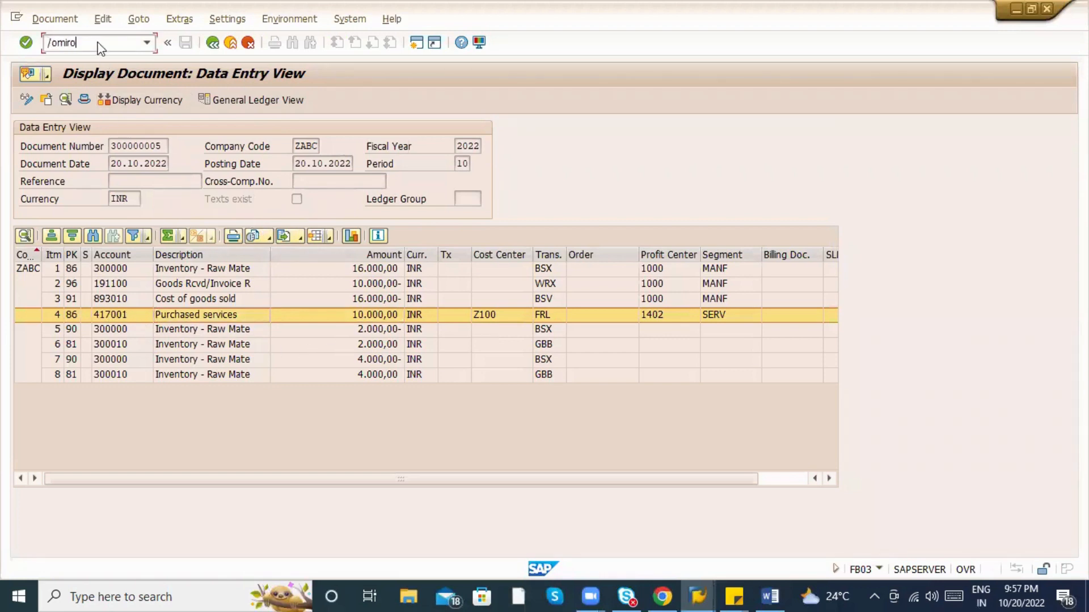
key("Return")
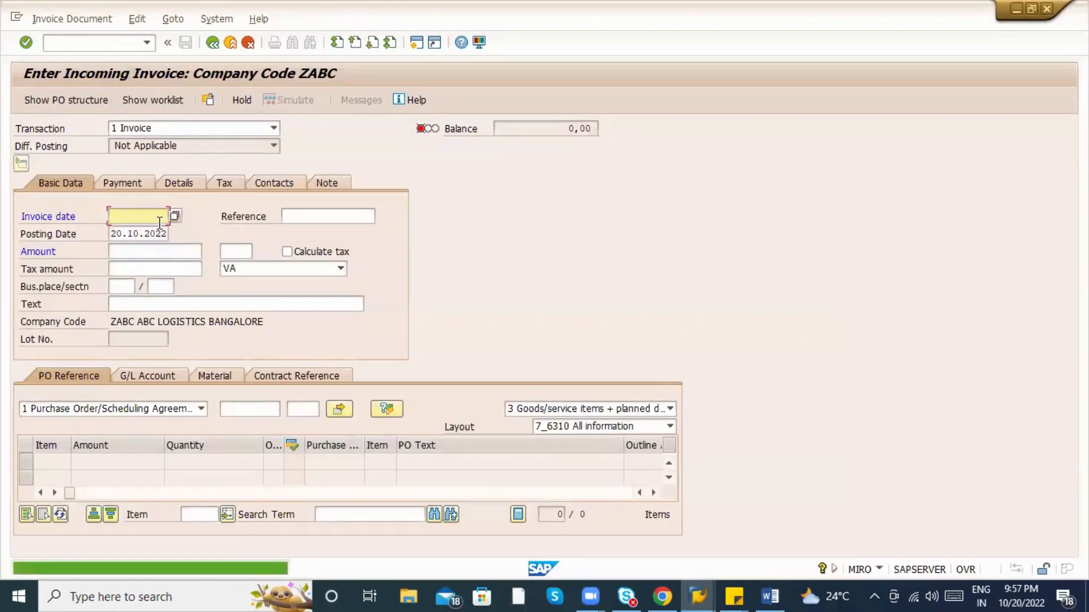
key("space")
left_click(154, 229)
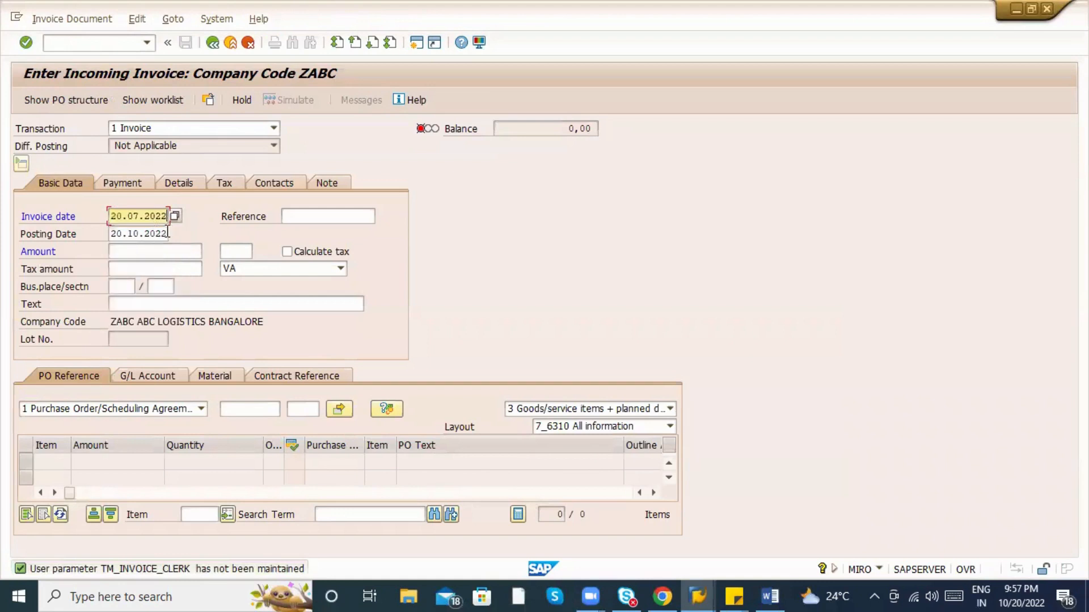
Copy the purchase order number from the goods receipt's purchase order data and load it as the incoming invoice's PO reference.
left_click(237, 408)
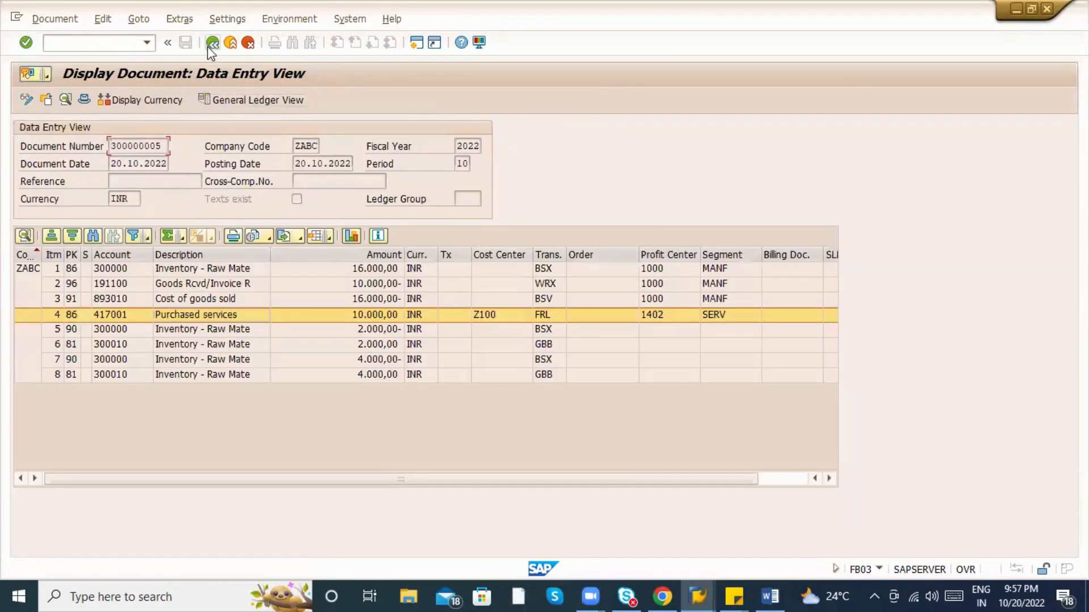
left_click(211, 45)
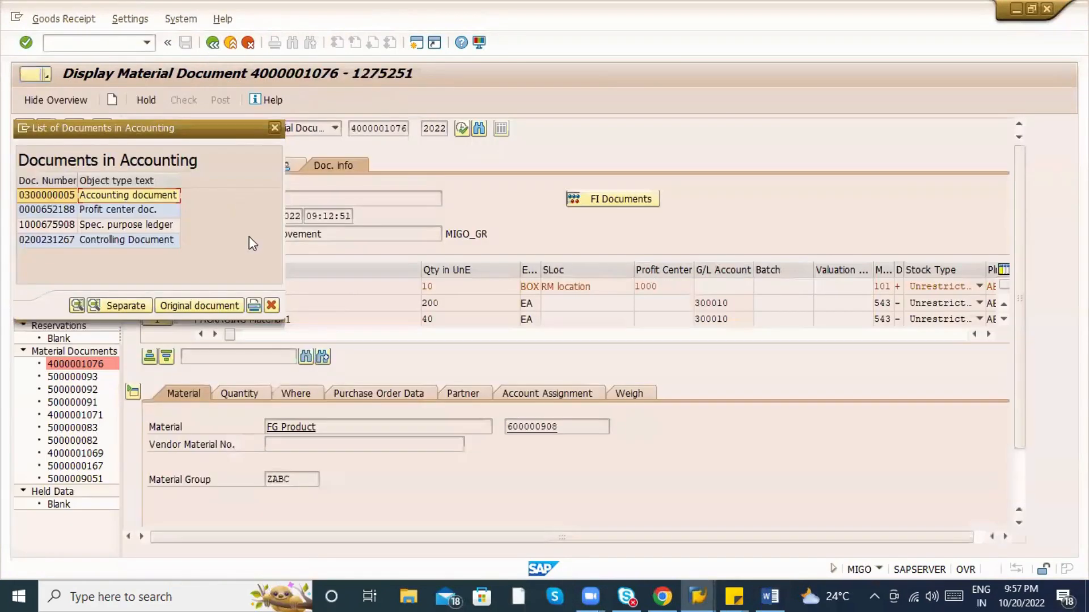
key("Escape")
left_click(354, 393)
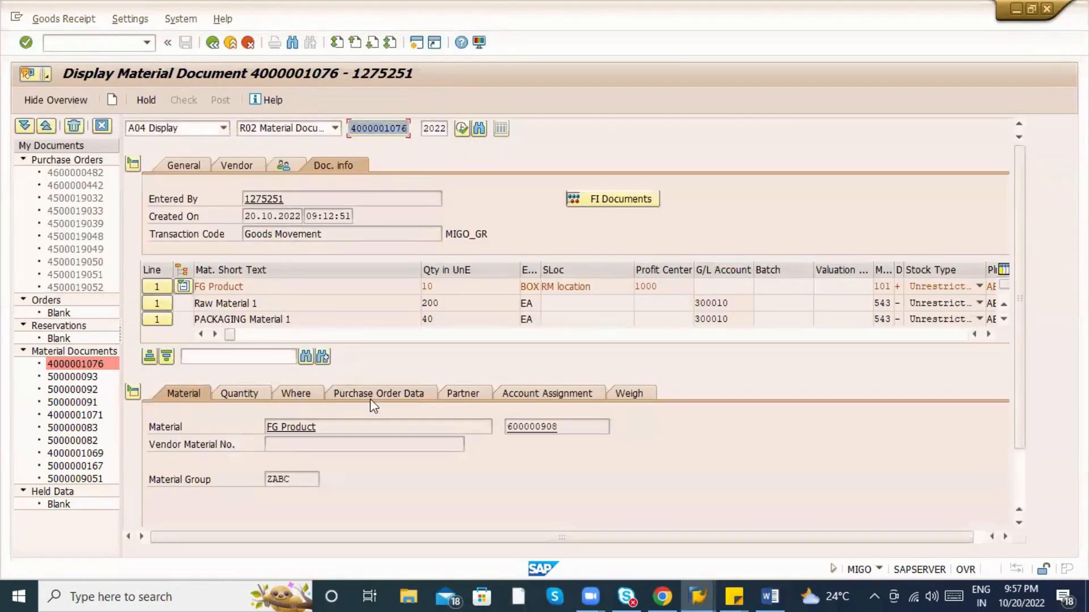
left_click(264, 428)
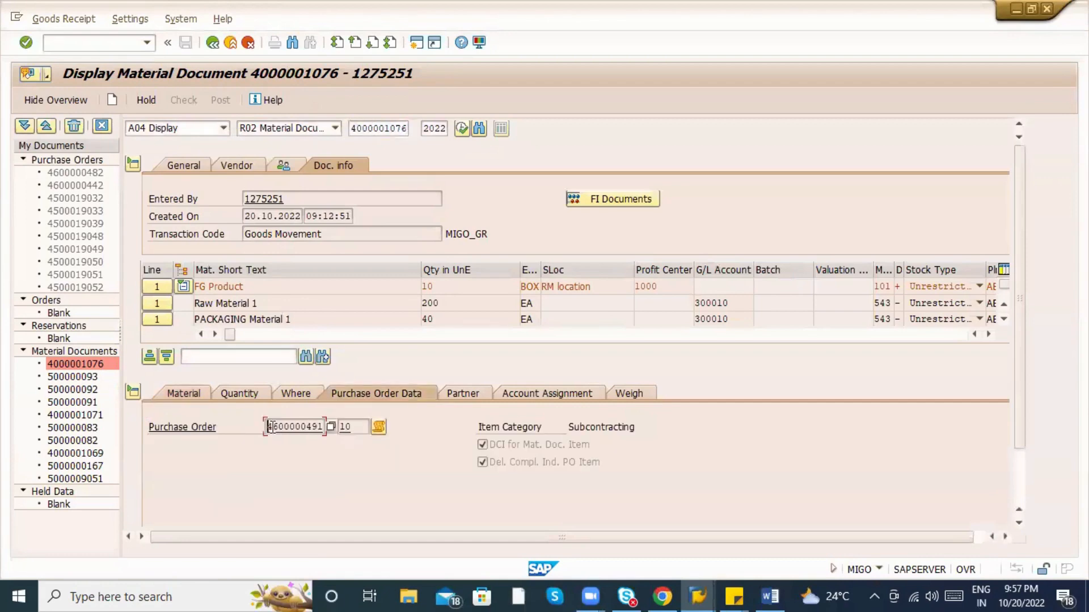
left_click_drag(266, 427, 324, 427)
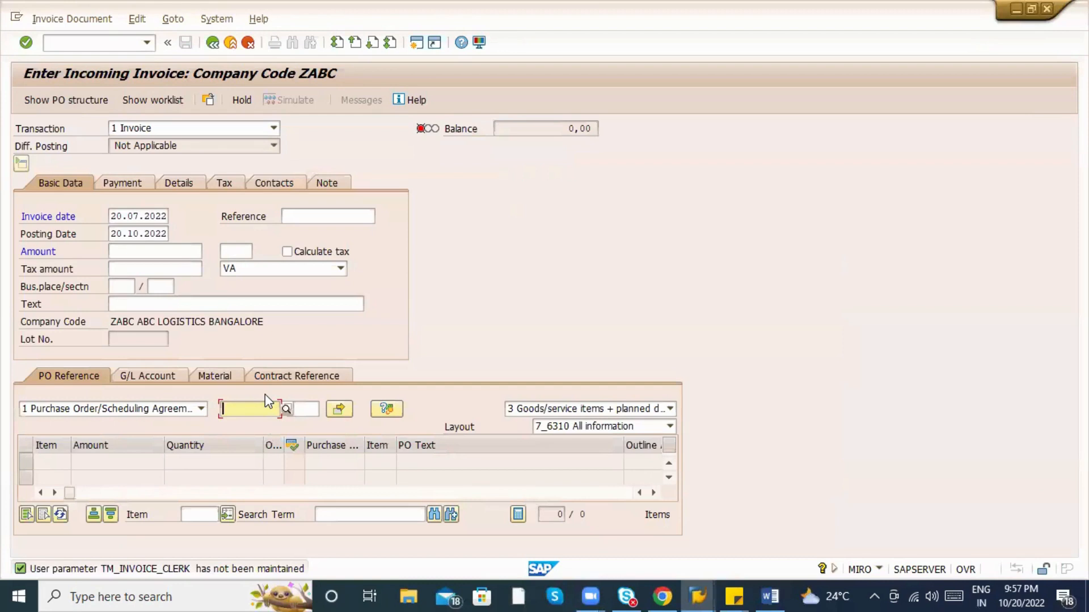
key("ctrl+v")
key("Return")
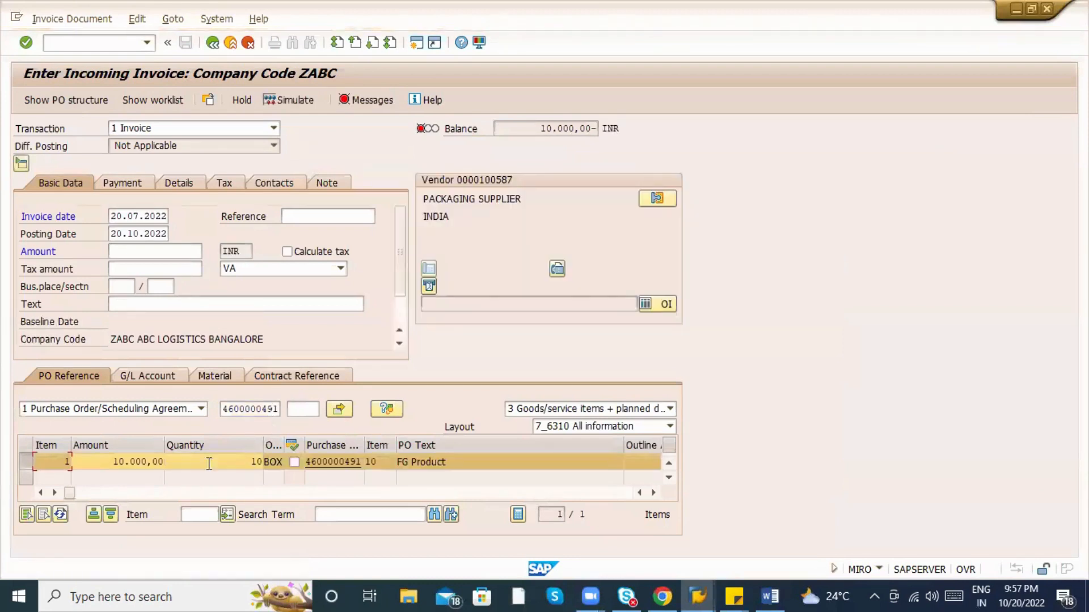
Set the tax code of the FG Product invoice item to I1 (INPUT INTRA 5% DED).
left_click_drag(112, 462, 172, 462)
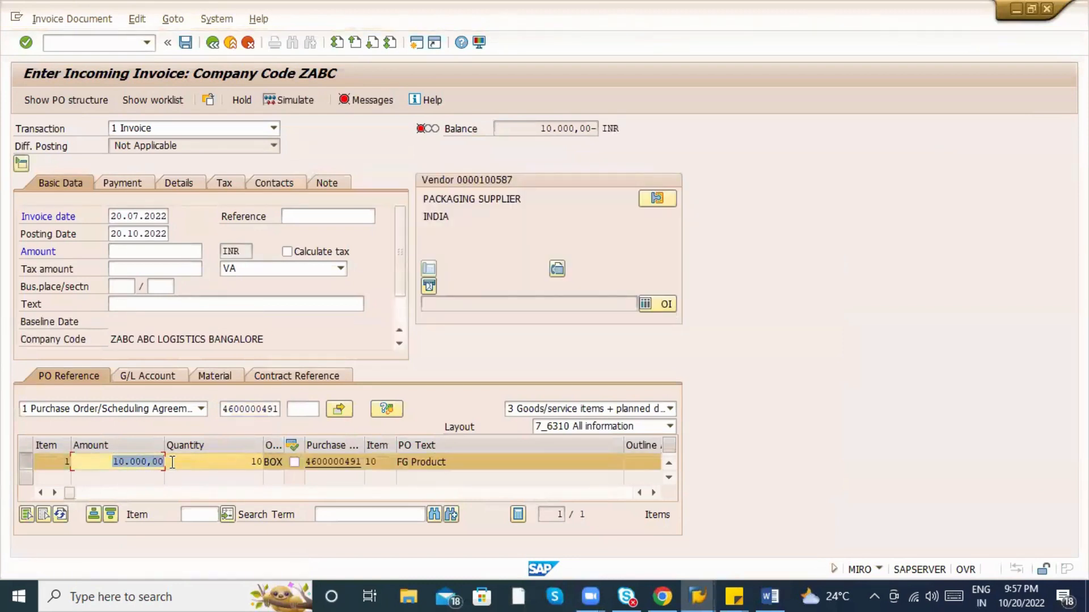
left_click(327, 462)
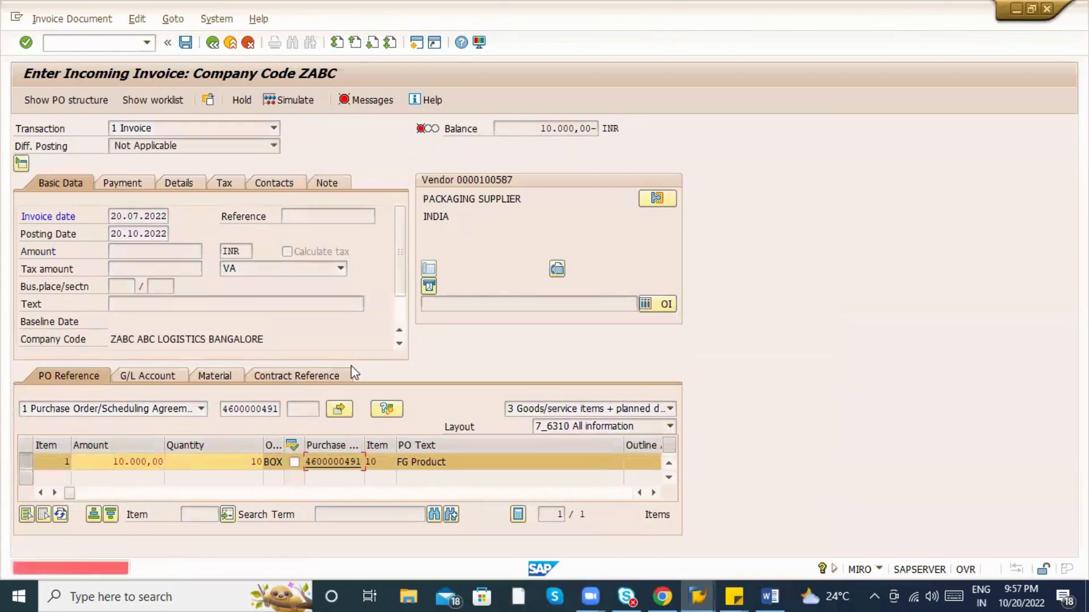
left_click(112, 492)
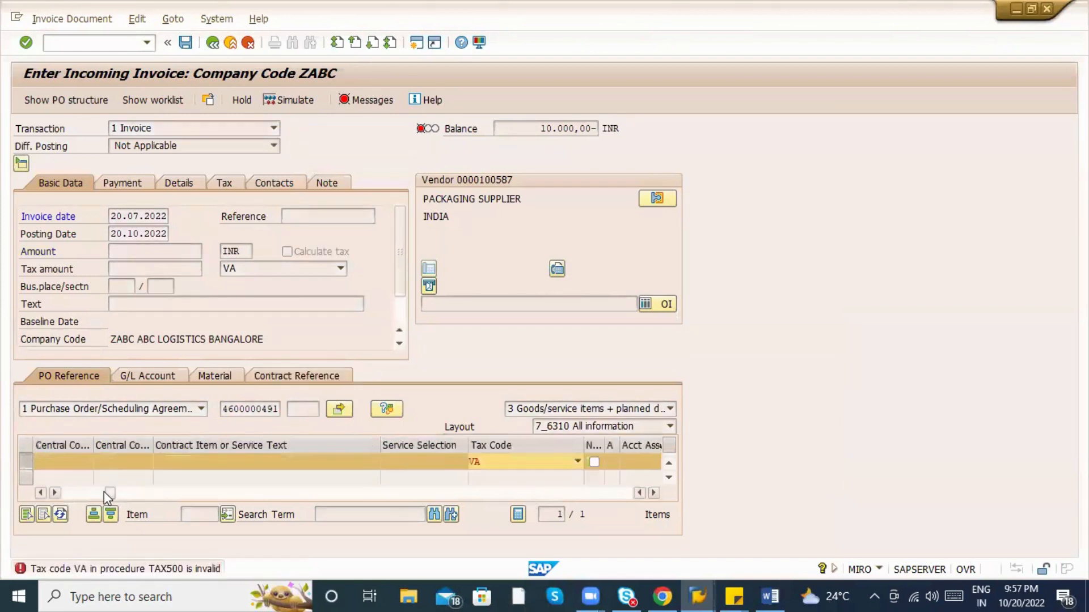
left_click(483, 462)
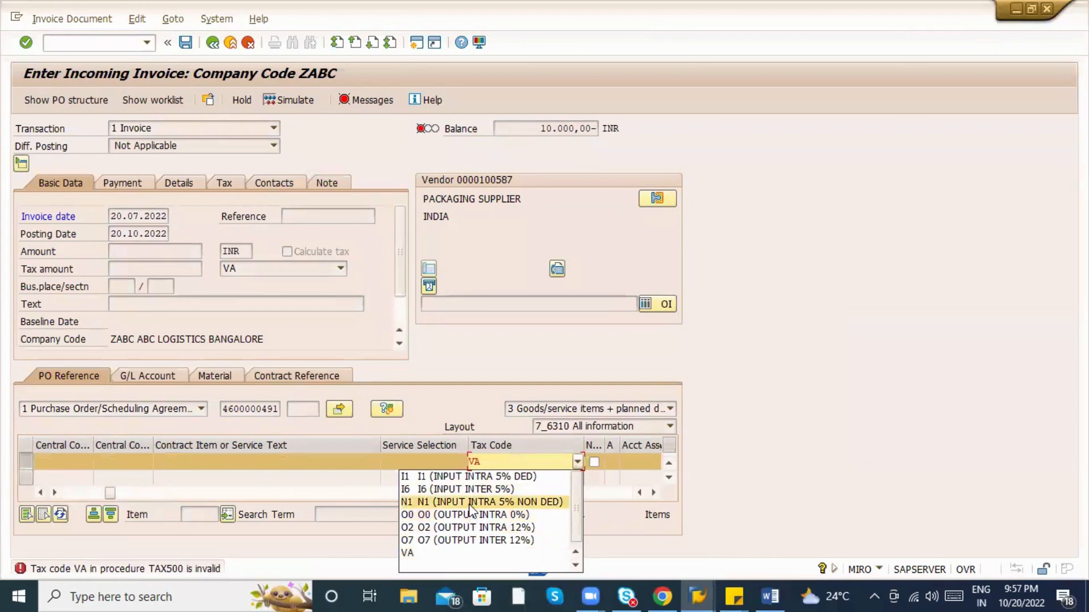
left_click(469, 477)
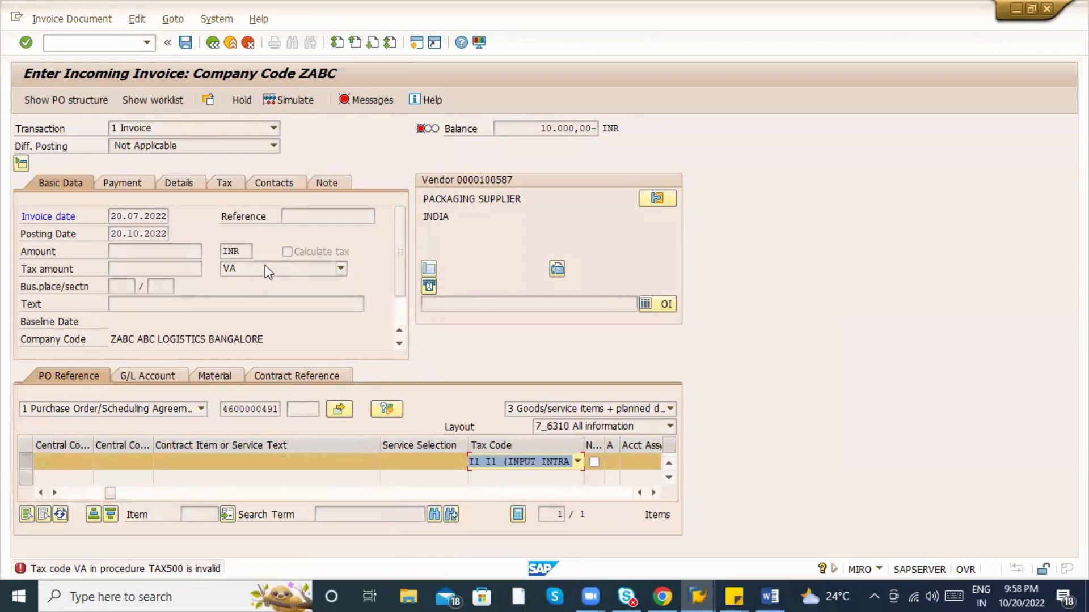
key("Return")
Set the payment baseline date to 25.08.2022 and the invoice header's tax code to I1 (INPUT INTRA 5% DED).
left_click(100, 216)
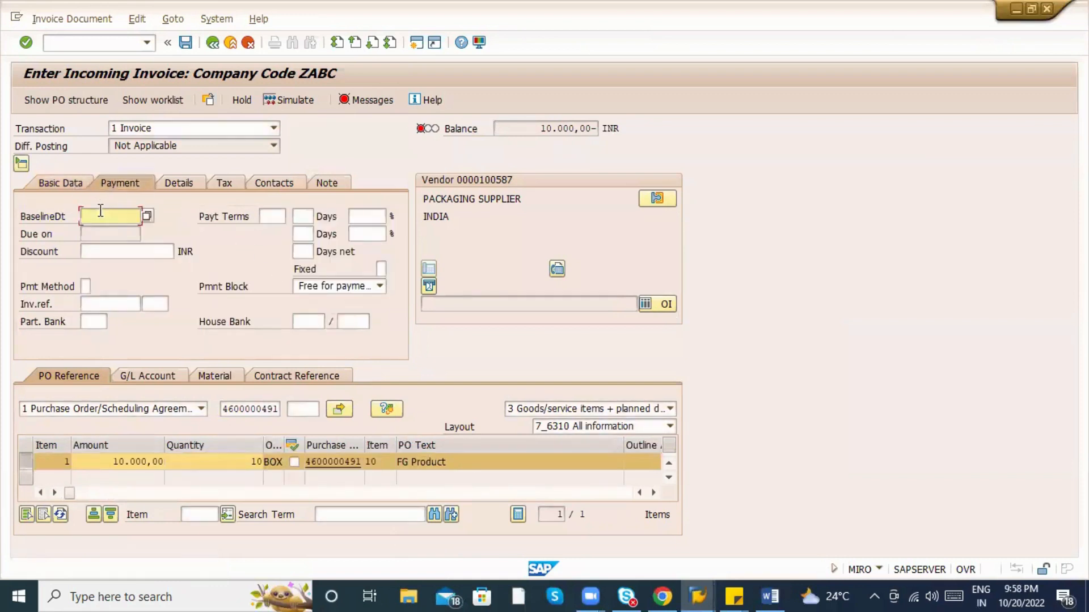
left_click(101, 227)
key("Return")
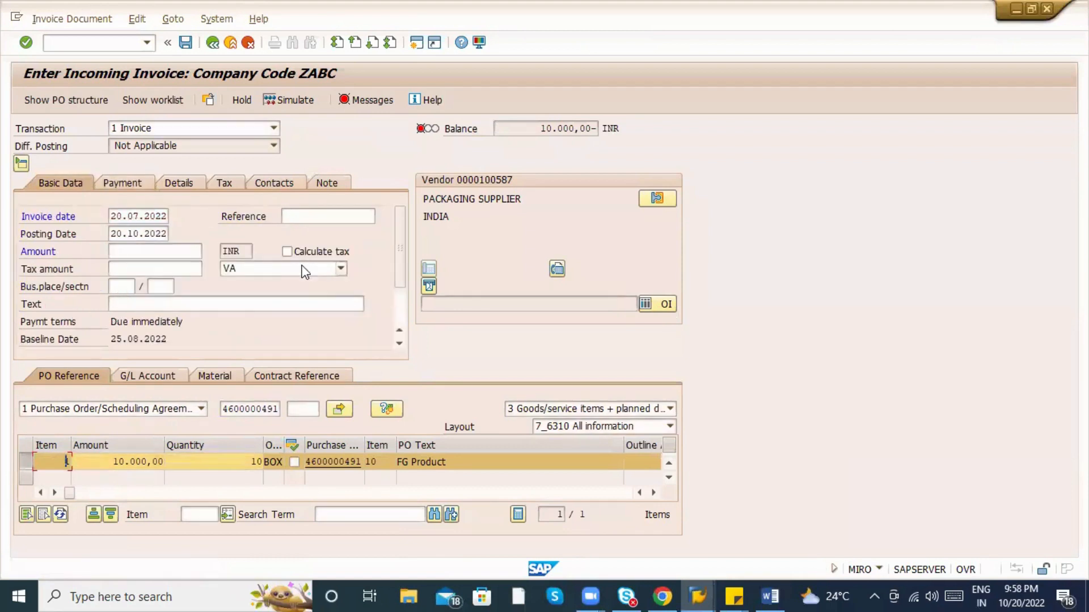
left_click(304, 268)
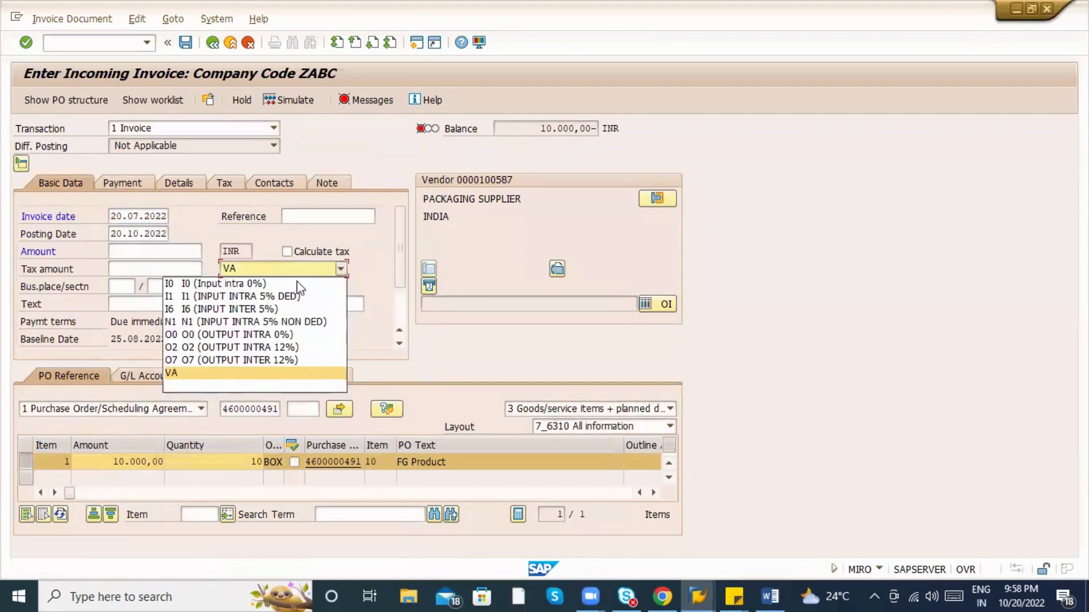
left_click(262, 296)
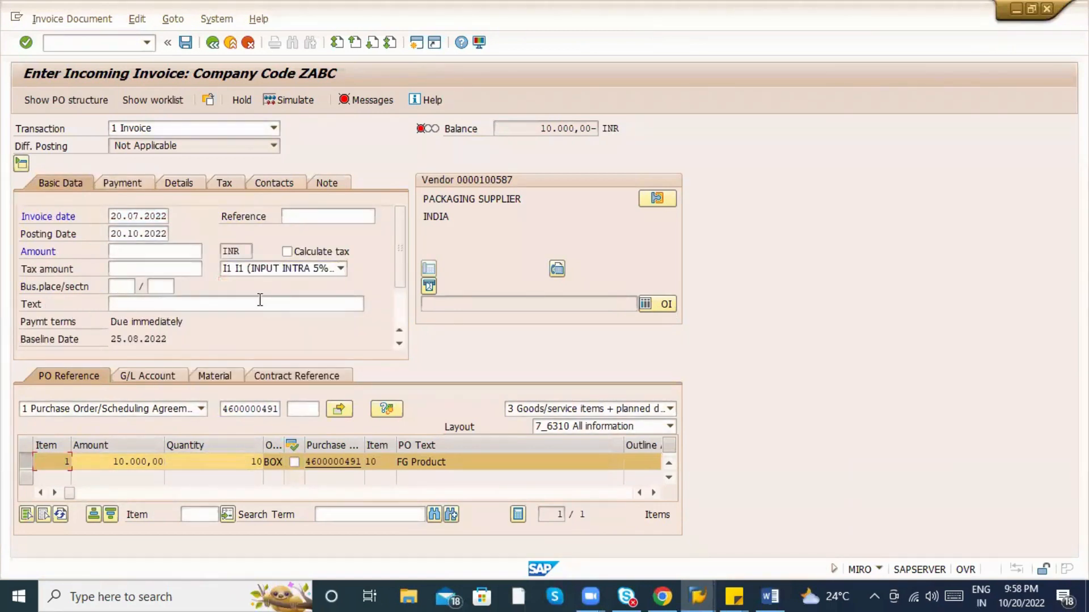
Open the purchase order from the invoice item and examine the FG Product line's quantity, net price and gross price condition.
left_click(321, 461)
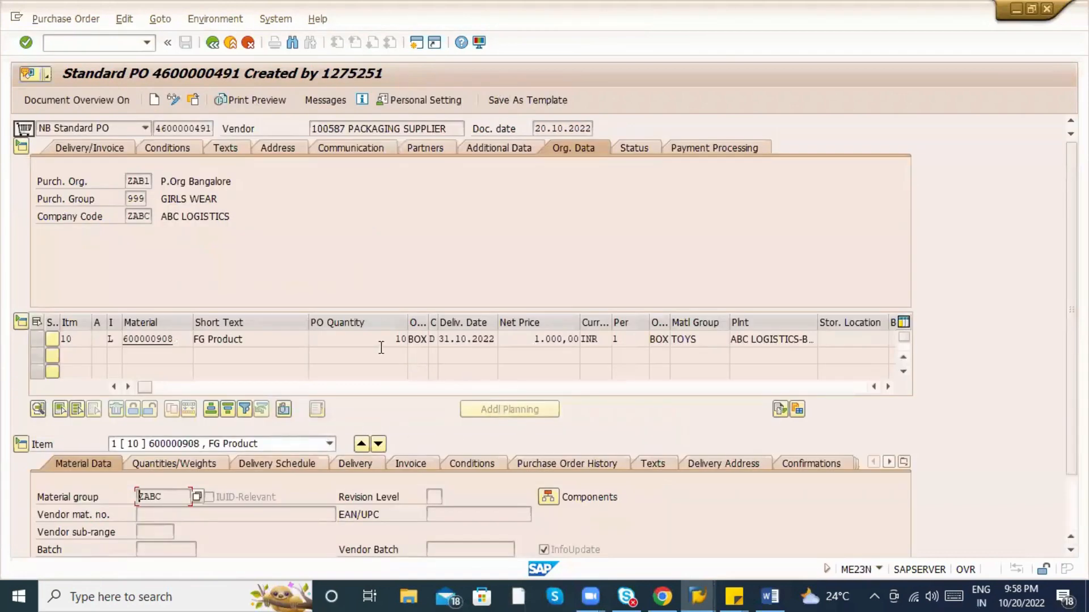
left_click_drag(534, 339, 580, 340)
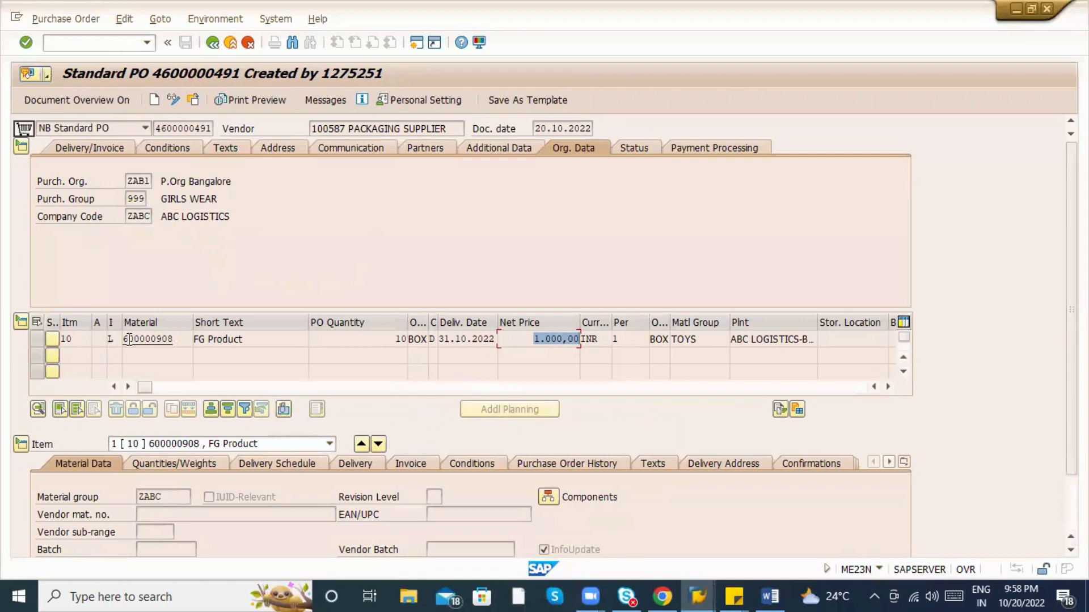
left_click_drag(190, 339, 126, 339)
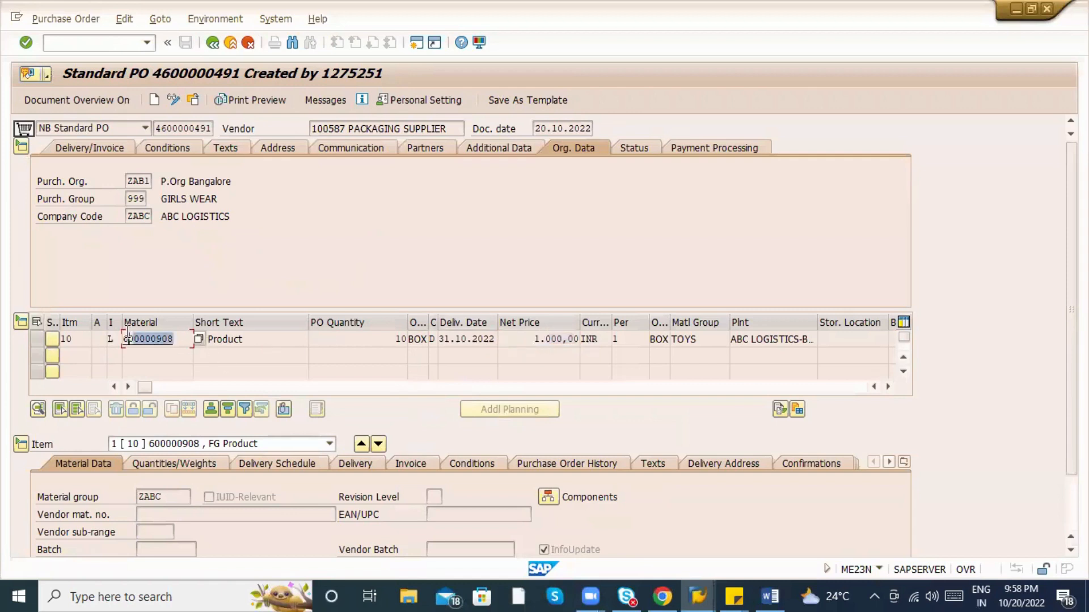
left_click_drag(526, 341, 585, 337)
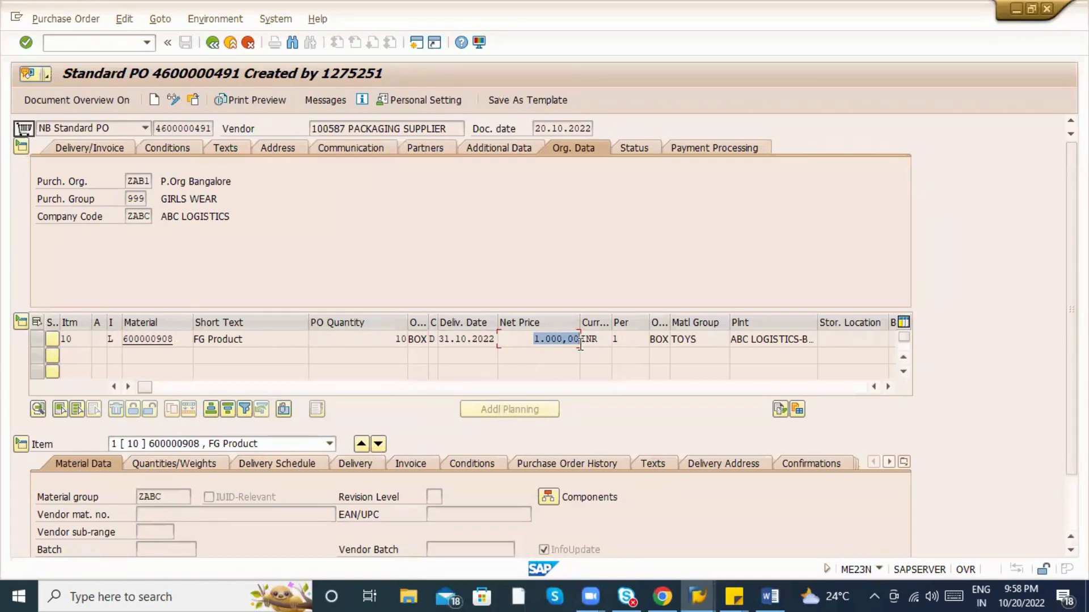
left_click(477, 460)
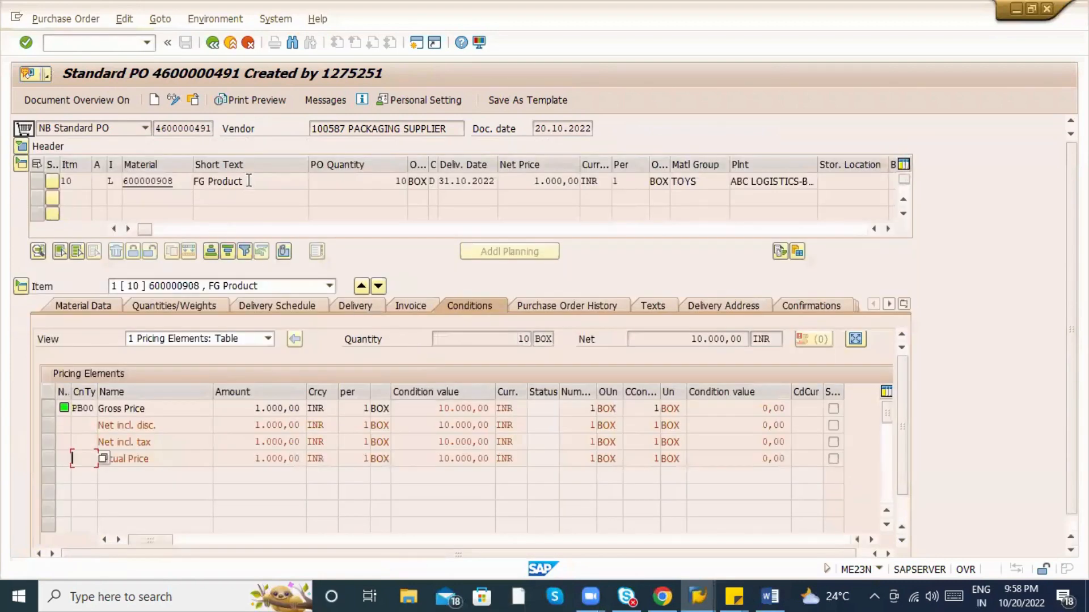
left_click_drag(369, 181, 426, 184)
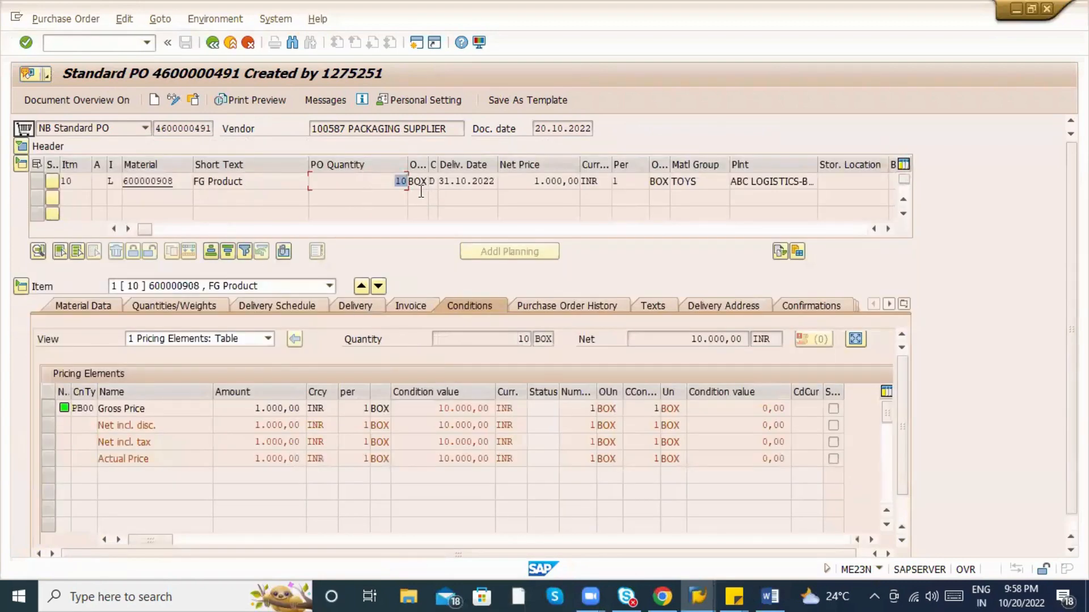
left_click(210, 411)
left_click(284, 410)
left_click_drag(249, 409, 306, 410)
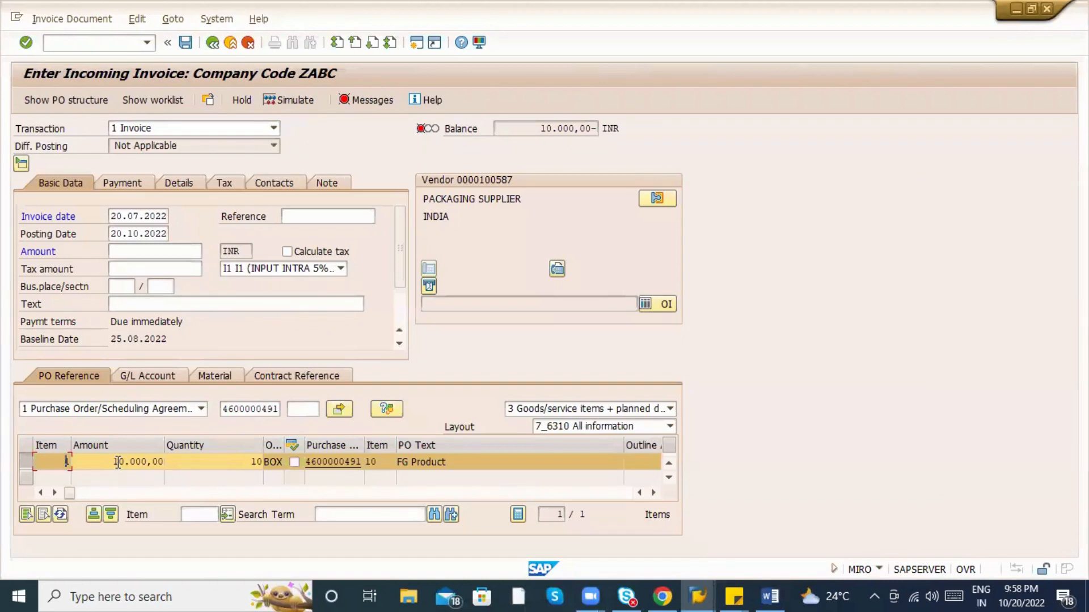
Enter 10.000,00 INR as the invoice header amount to match the FG Product item's amount.
left_click_drag(118, 462, 153, 464)
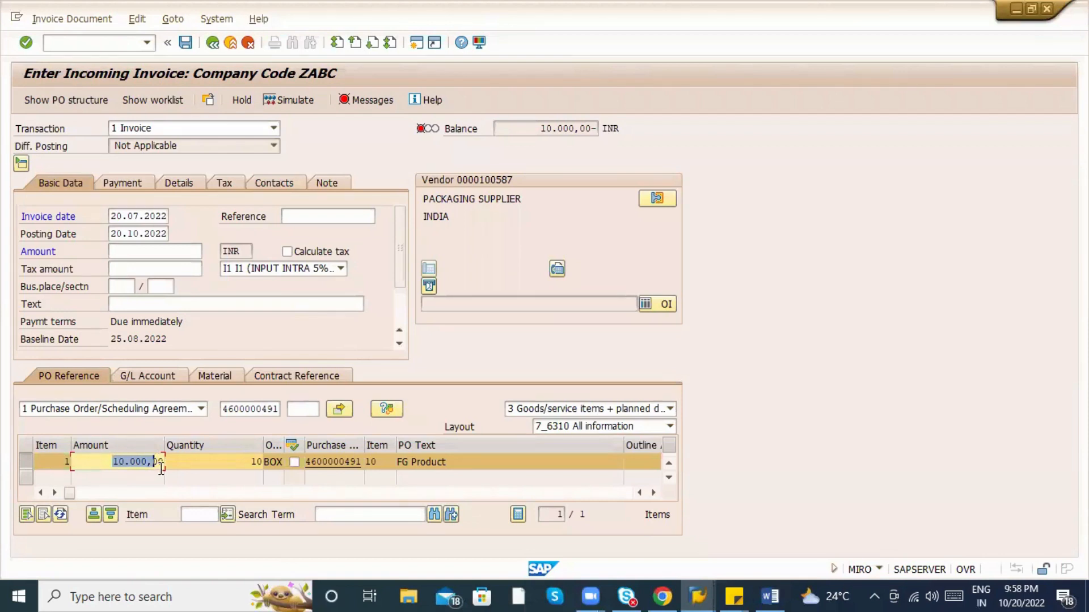
left_click(177, 252)
type("1.000")
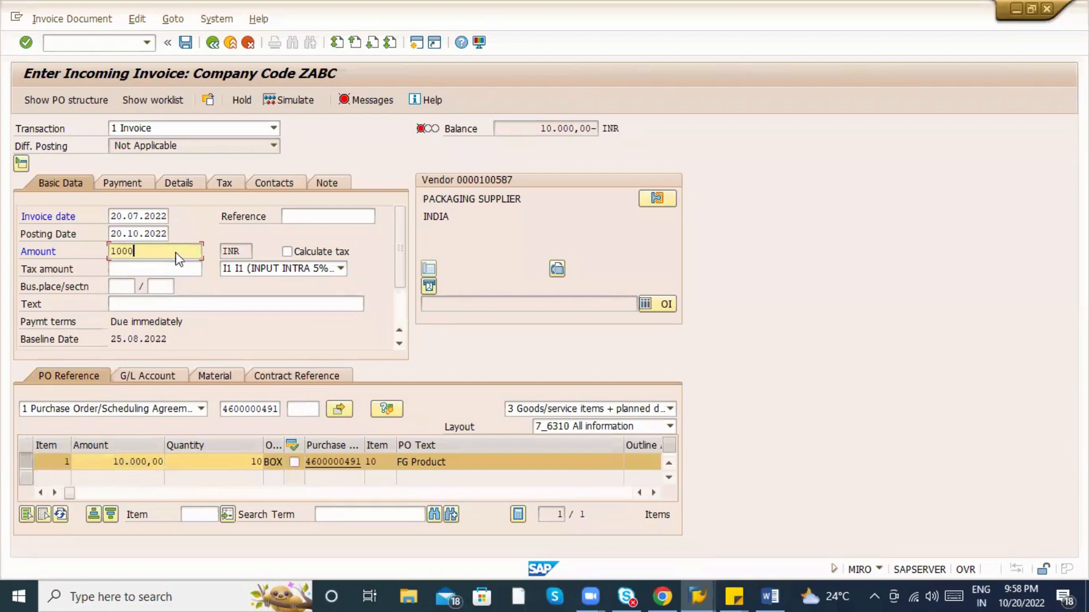
key("Return")
left_click_drag(177, 252, 112, 252)
type("1000")
key("Return")
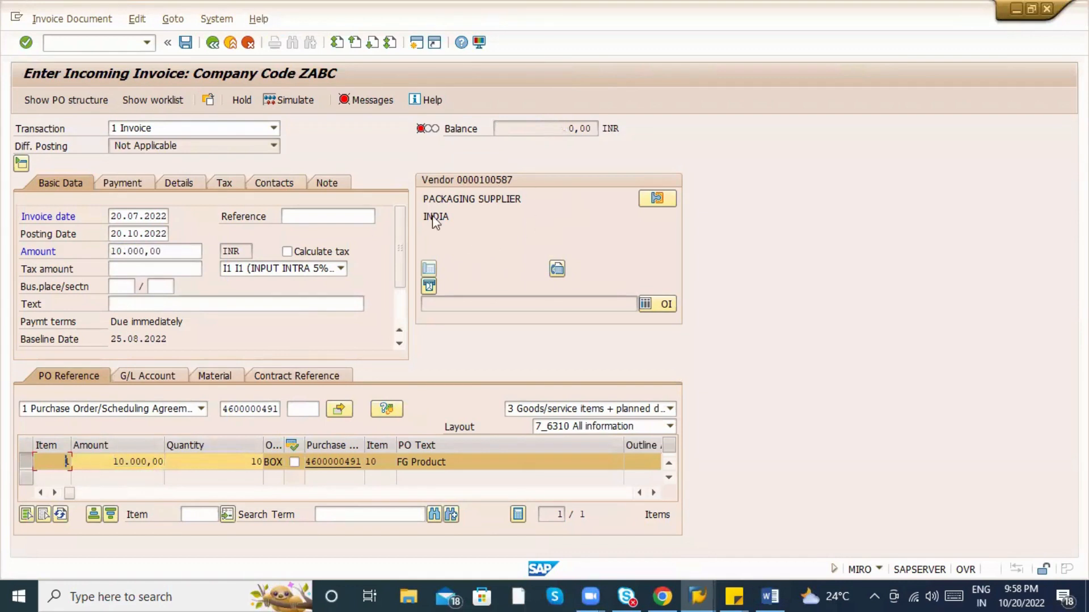
Turn on tax calculation for the invoice and open the detailed explanation of the account determination error in its verification log.
left_click(329, 255)
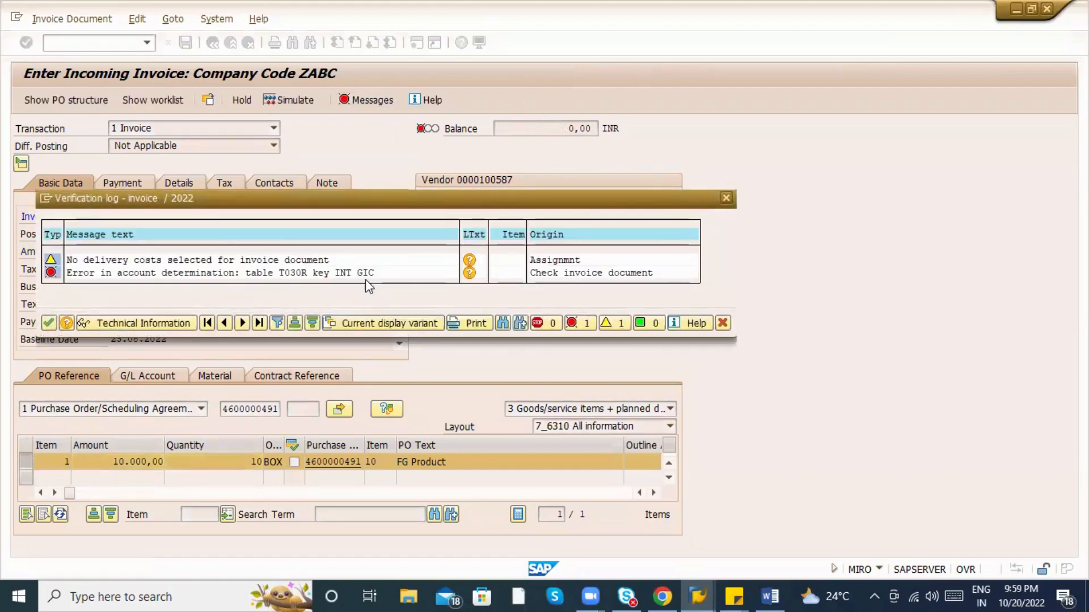
left_click(469, 274)
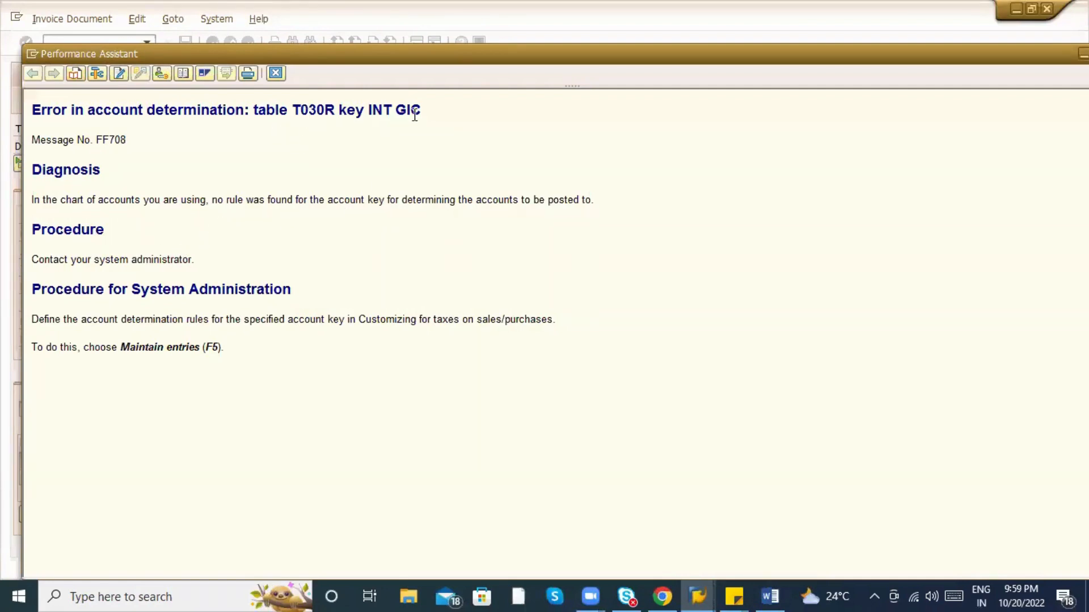
left_click_drag(395, 116, 406, 165)
Open the related customizing without specifying a project, using Check Calculation Procedure under Financial Accounting Global Settings (New).
left_click(249, 176)
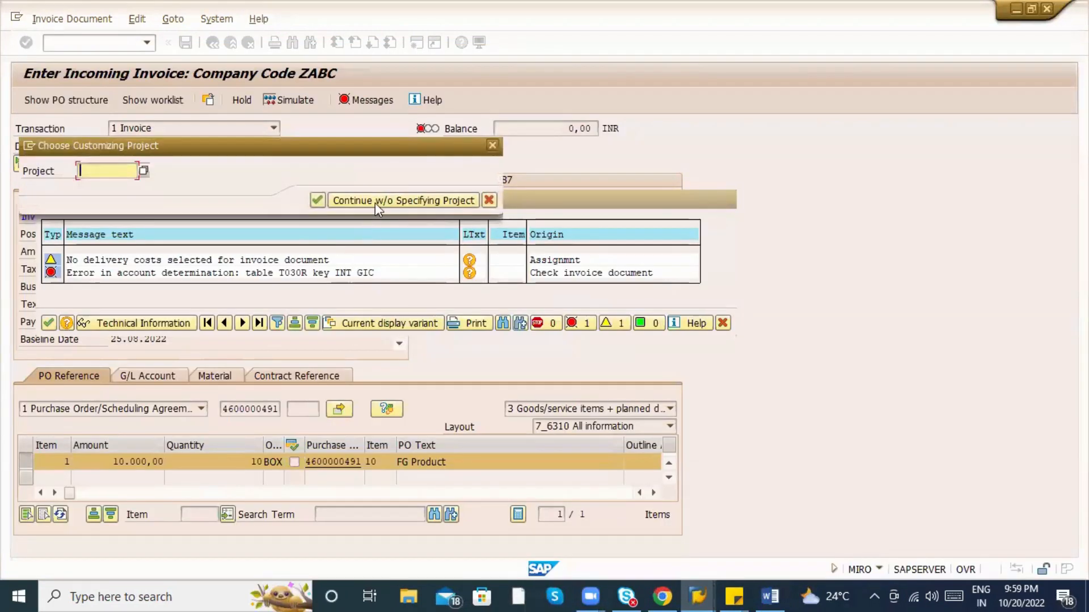
left_click(381, 201)
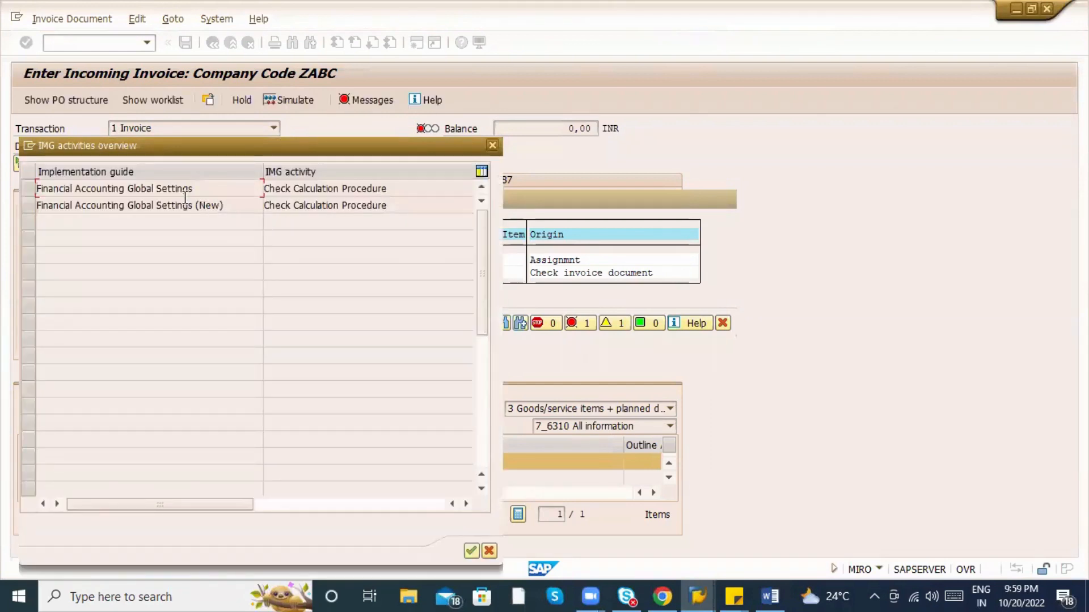
double_click(191, 205)
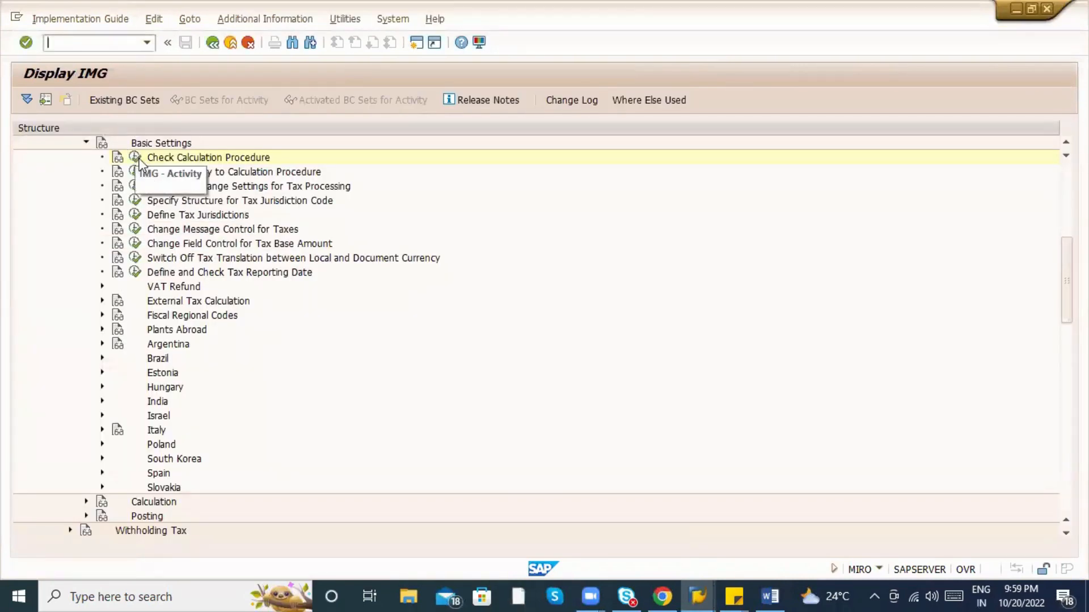
View the activities of Check Calculation Procedure, and recheck the table and account key in the error explanation.
left_click(136, 158)
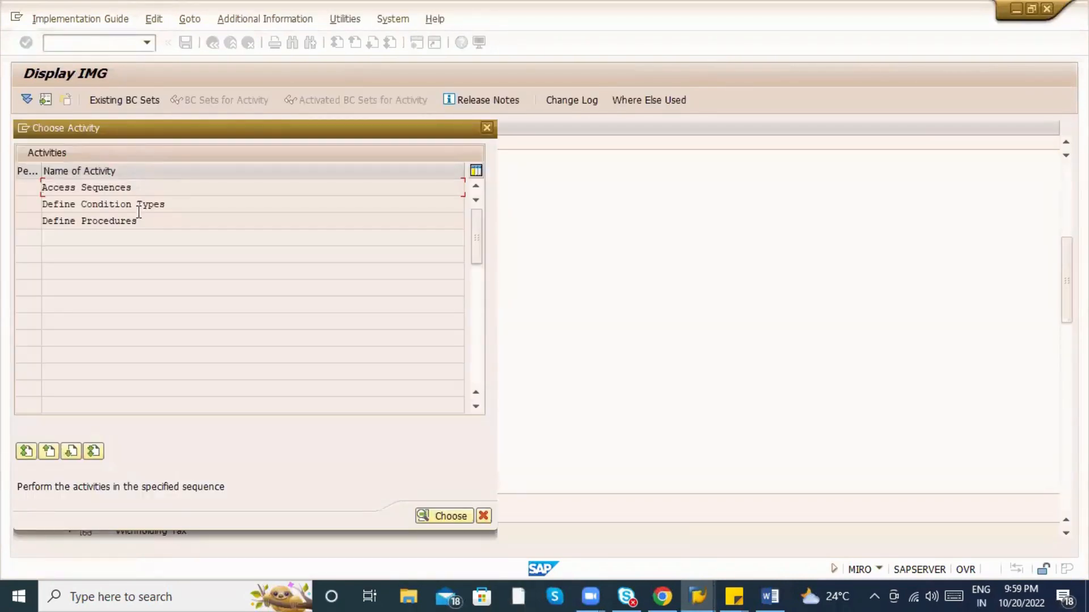
key("Escape")
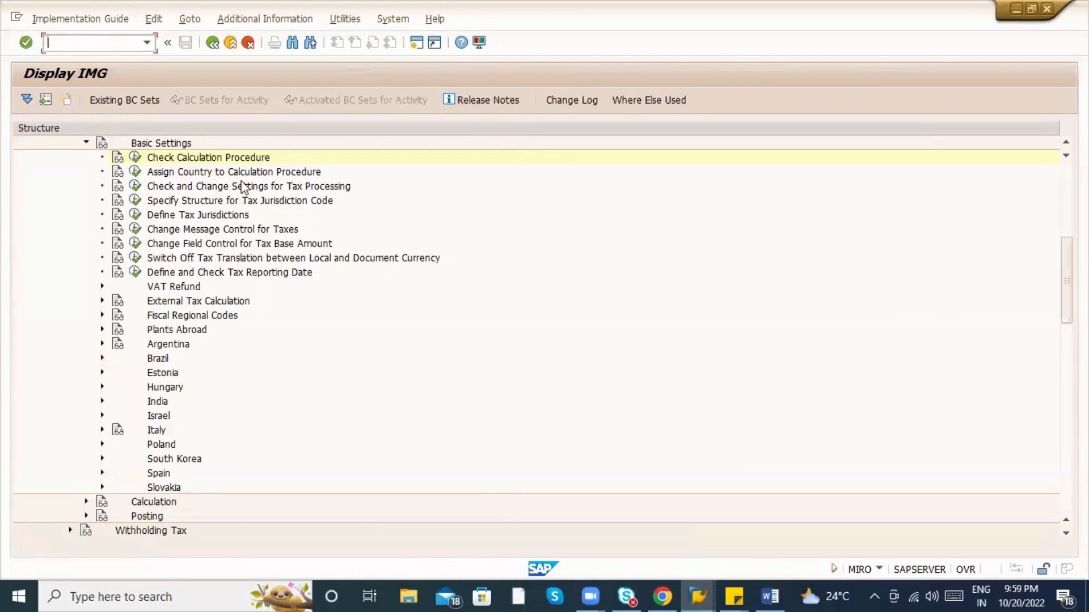
key("alt+Tab")
key("Tab")
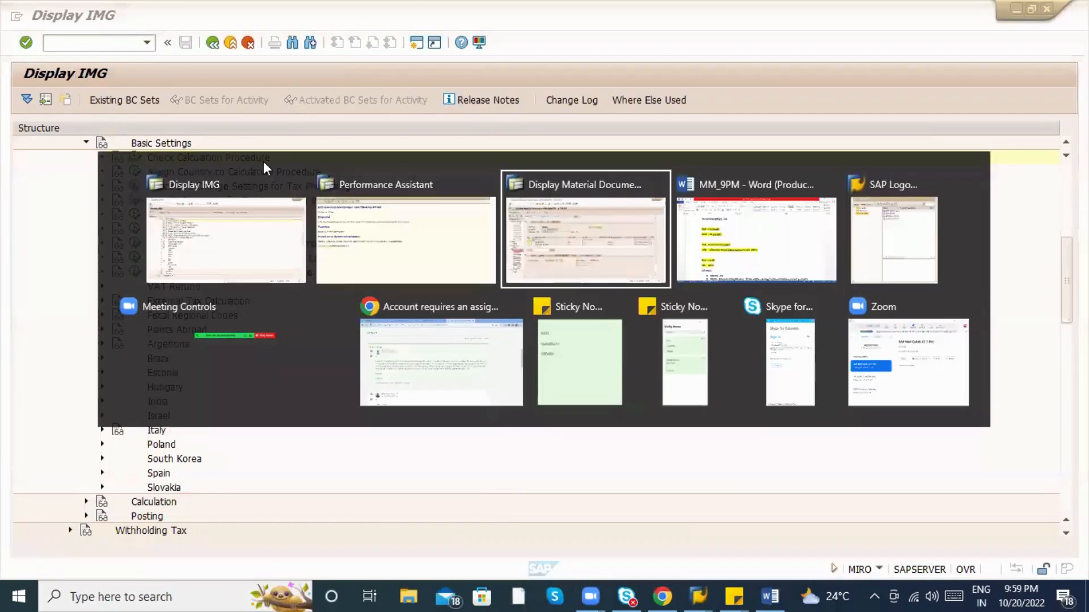
key("alt+shift+Tab")
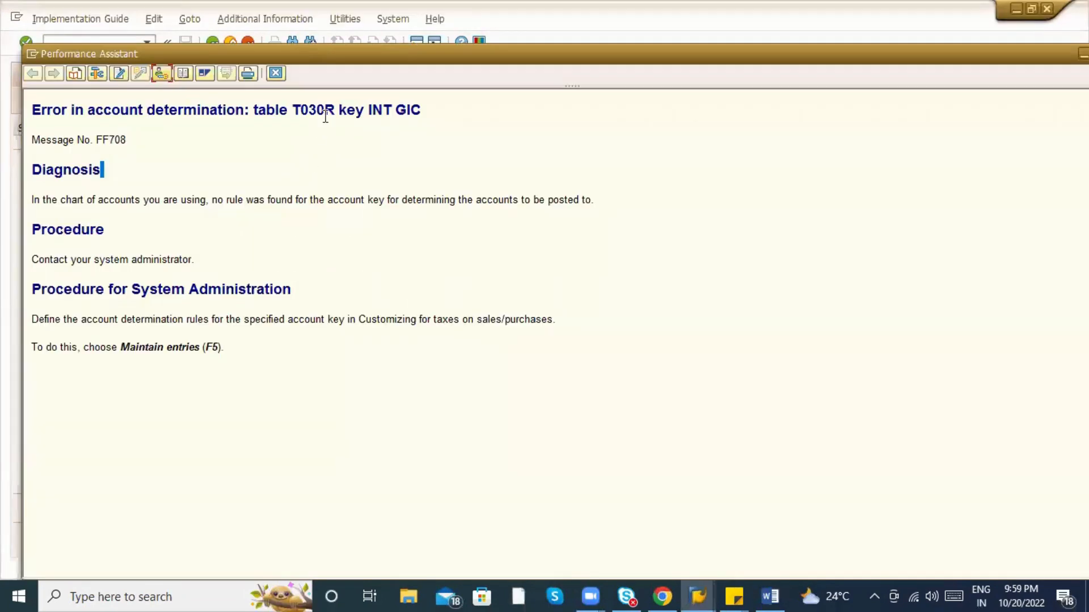
key("alt+Tab")
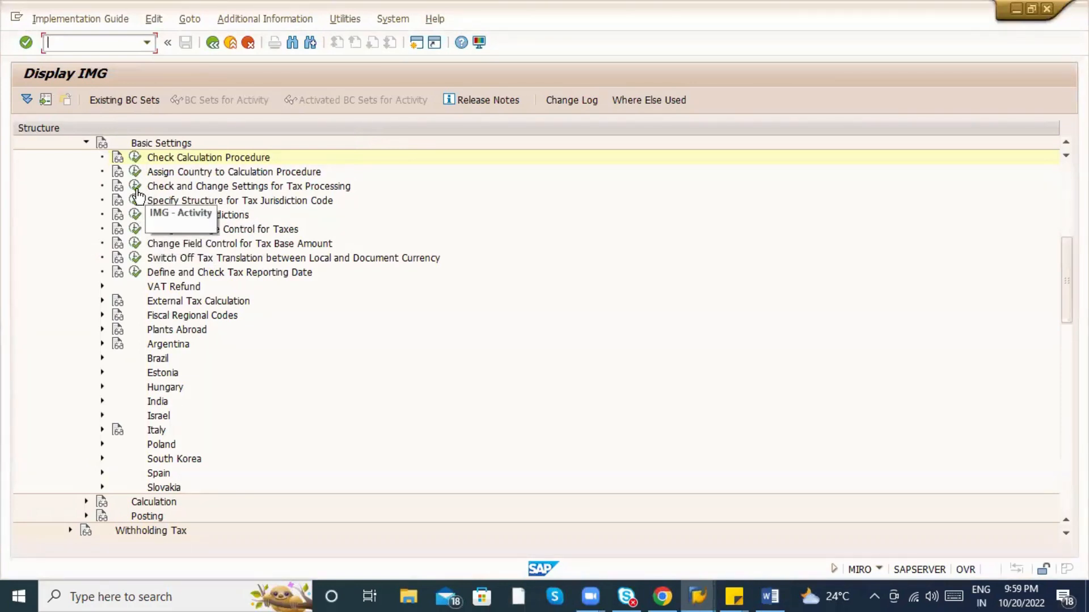
Look up process GIC in Check and Change Settings for Tax Processing, examine its details, and return to the implementation guide.
left_click(137, 191)
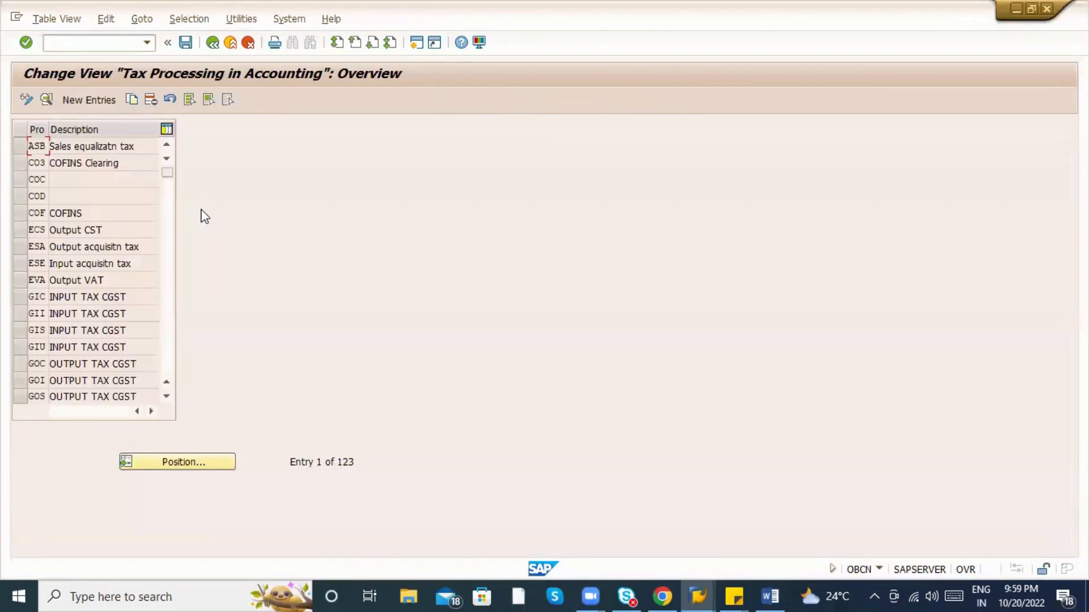
left_click(163, 460)
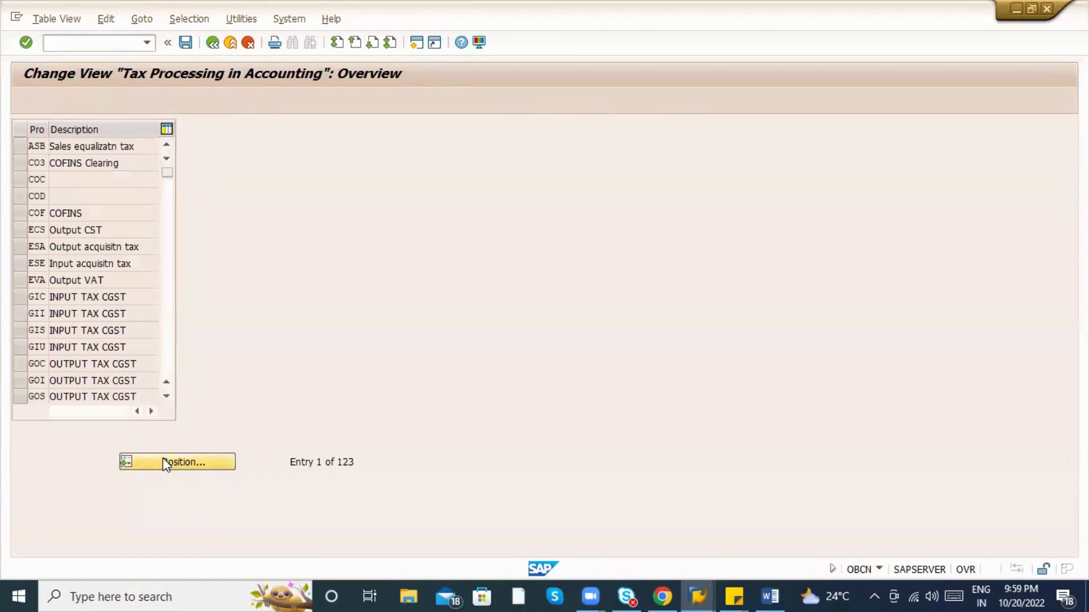
type("GIC")
key("Return")
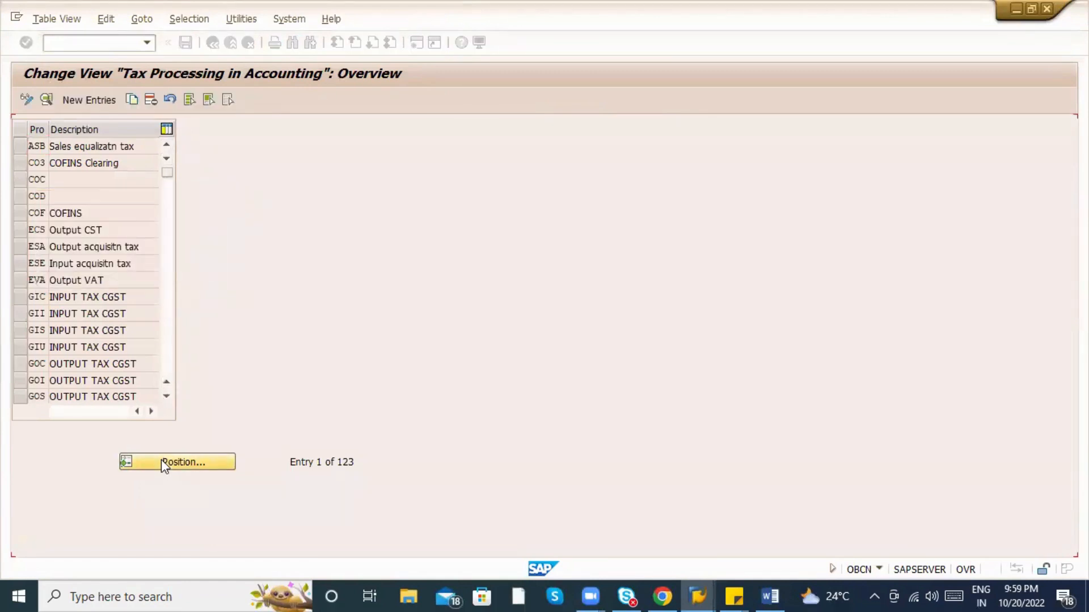
double_click(104, 146)
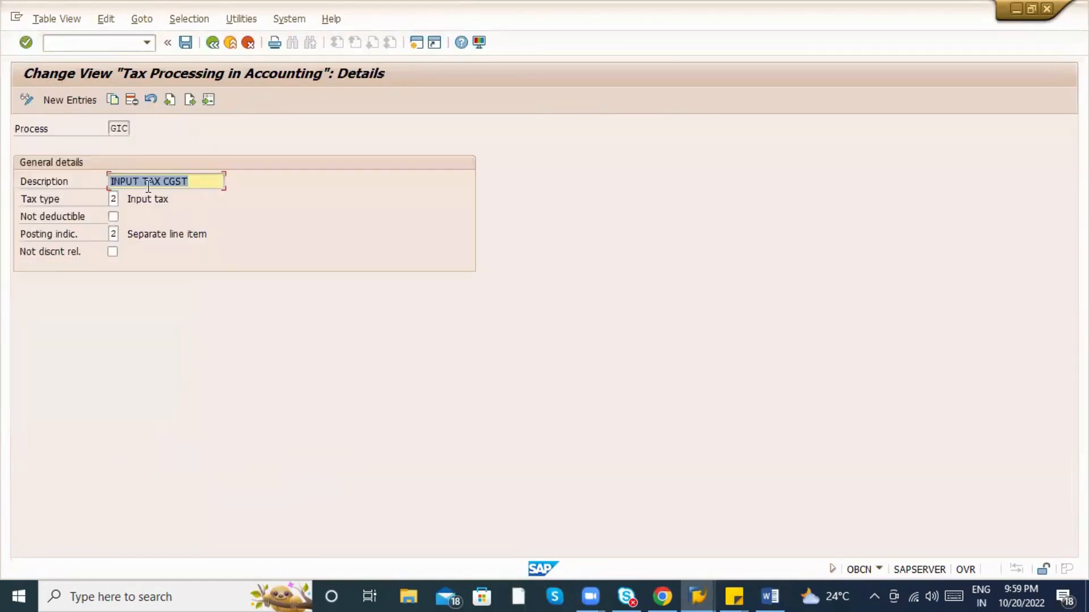
left_click(184, 182)
left_click(221, 52)
left_click(221, 52)
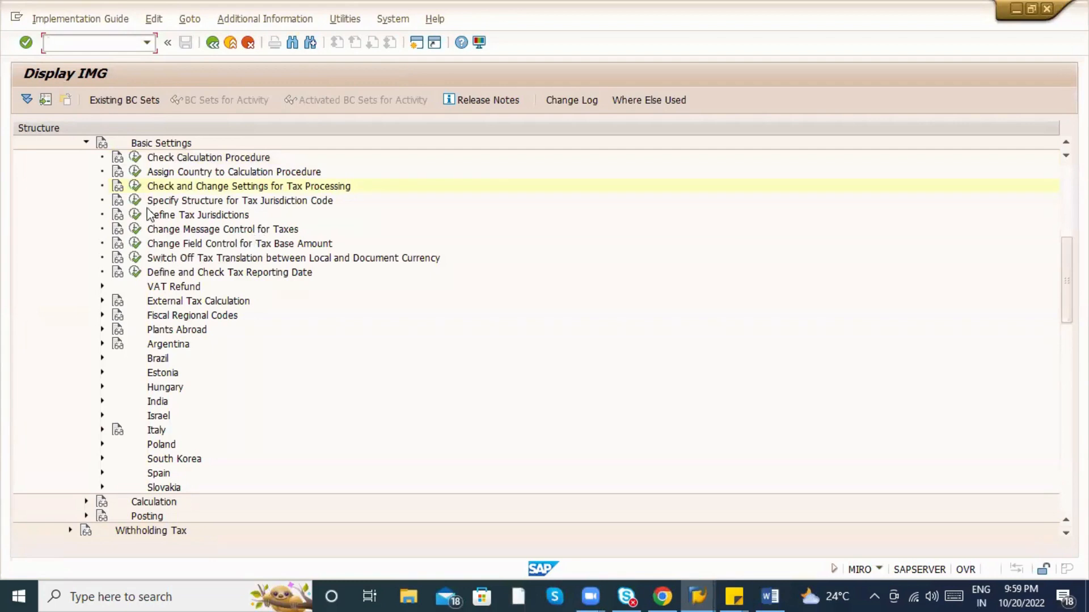
View Define Procedures under Check Calculation Procedure, and return to the implementation guide.
left_click(134, 157)
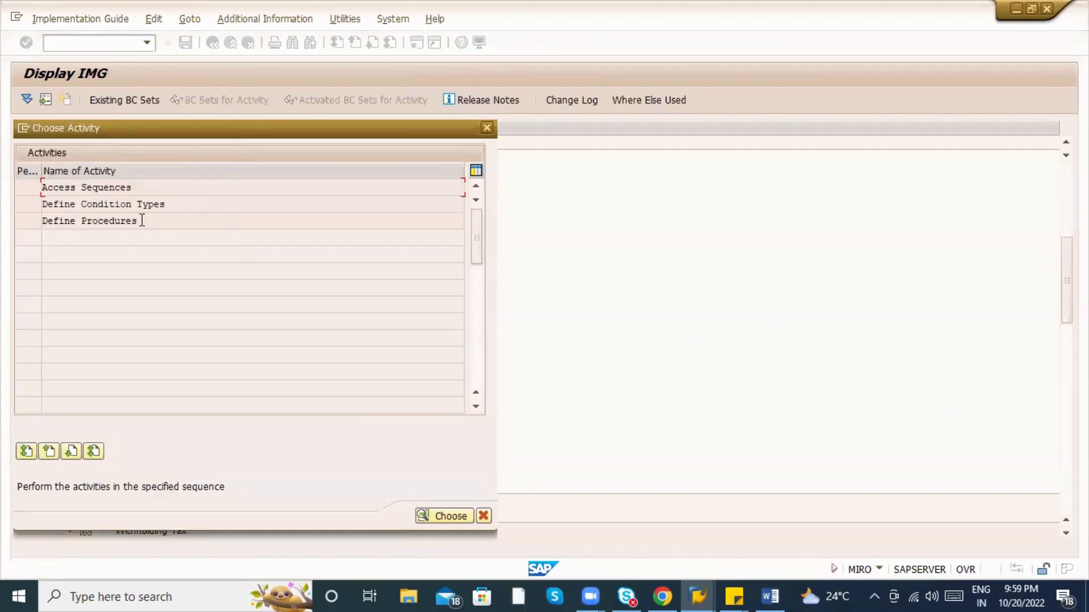
double_click(142, 220)
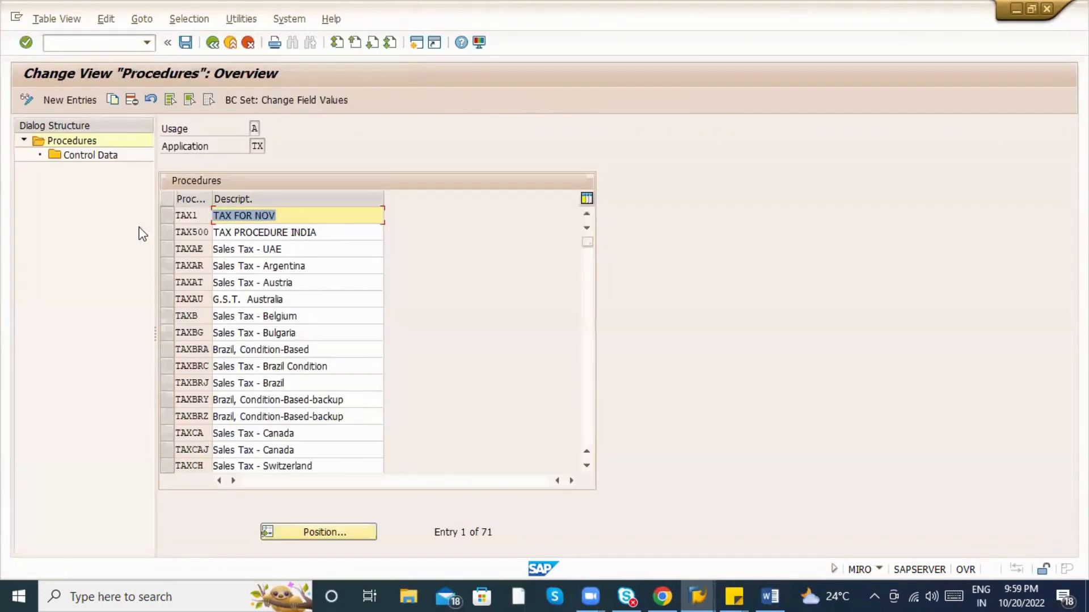
left_click(249, 44)
key("Escape")
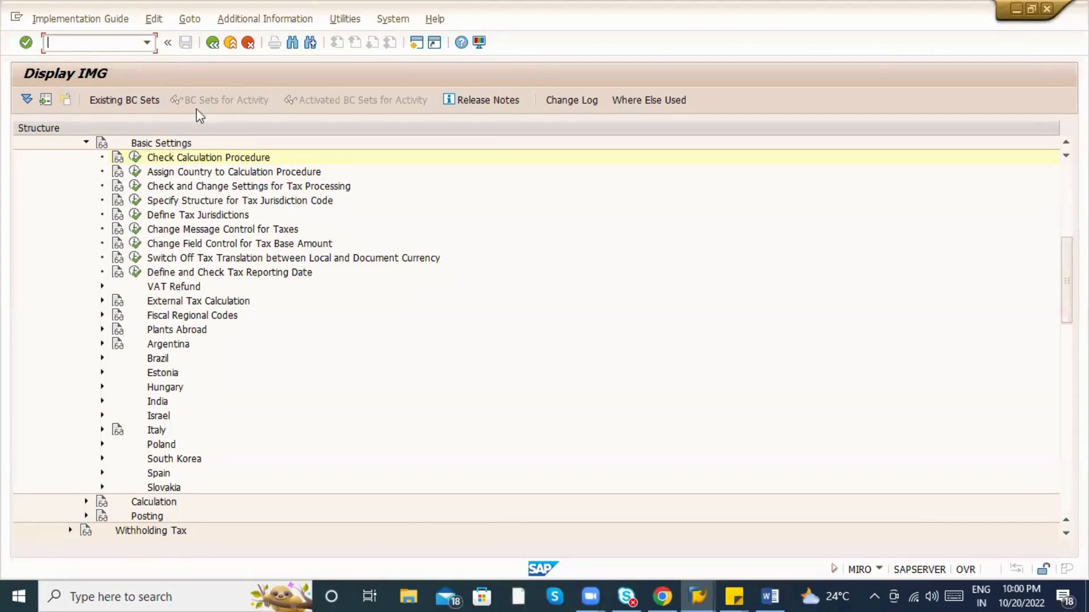
Leave the implementation guide and its activity list, recheck the chart of accounts and key in the error explanation, and close the explanation.
key("F3")
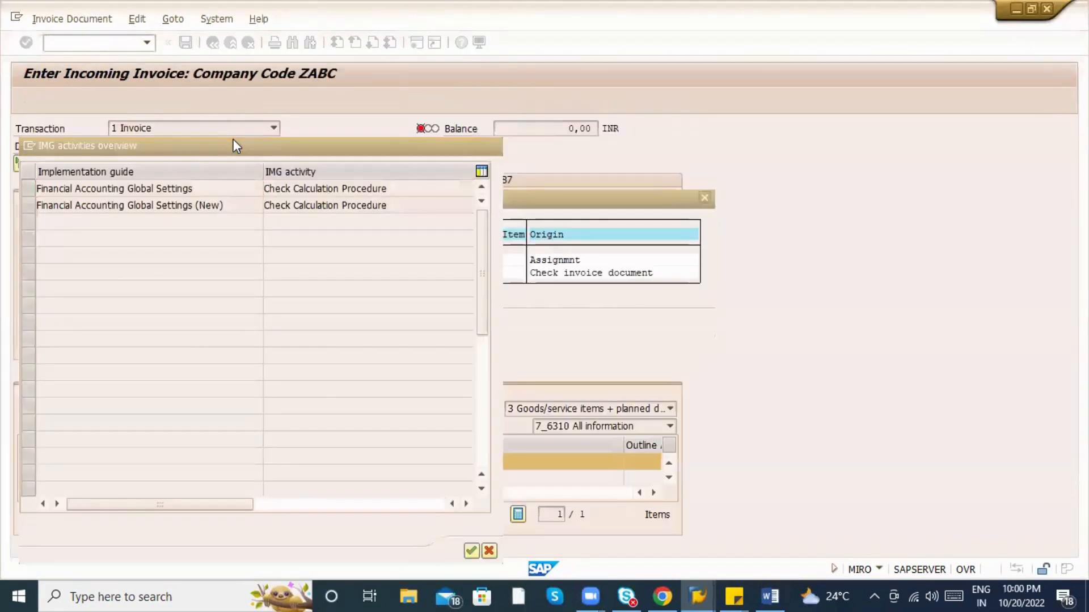
key("Escape")
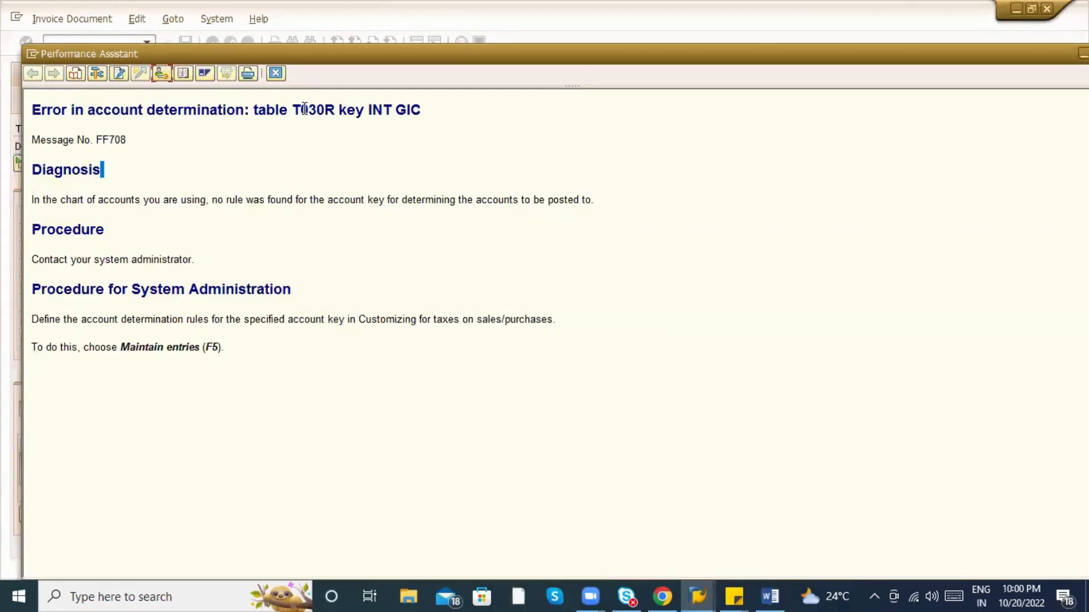
left_click_drag(367, 114, 441, 118)
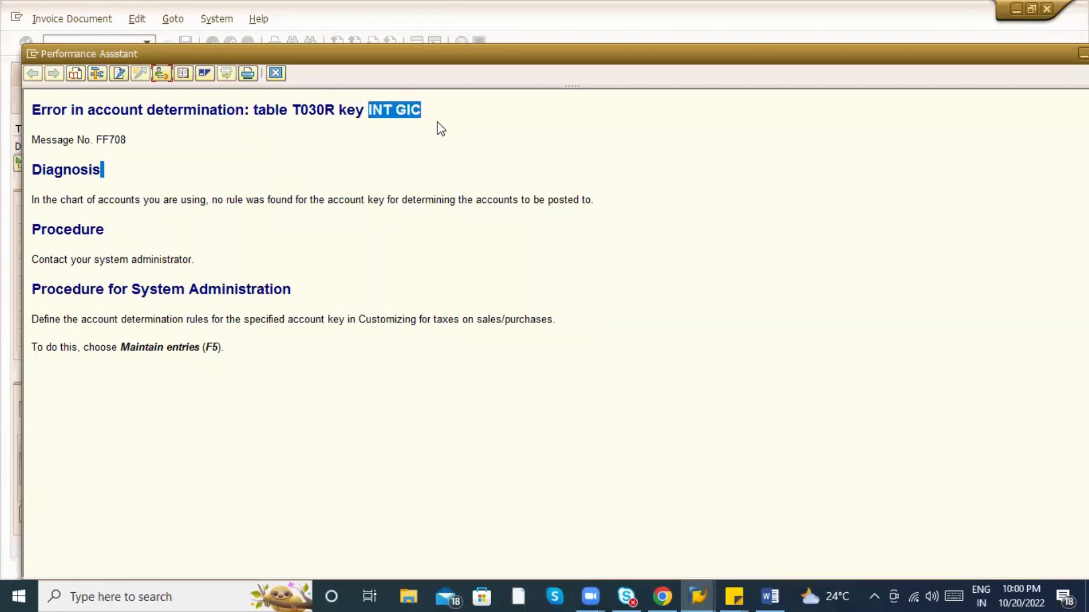
key("Escape")
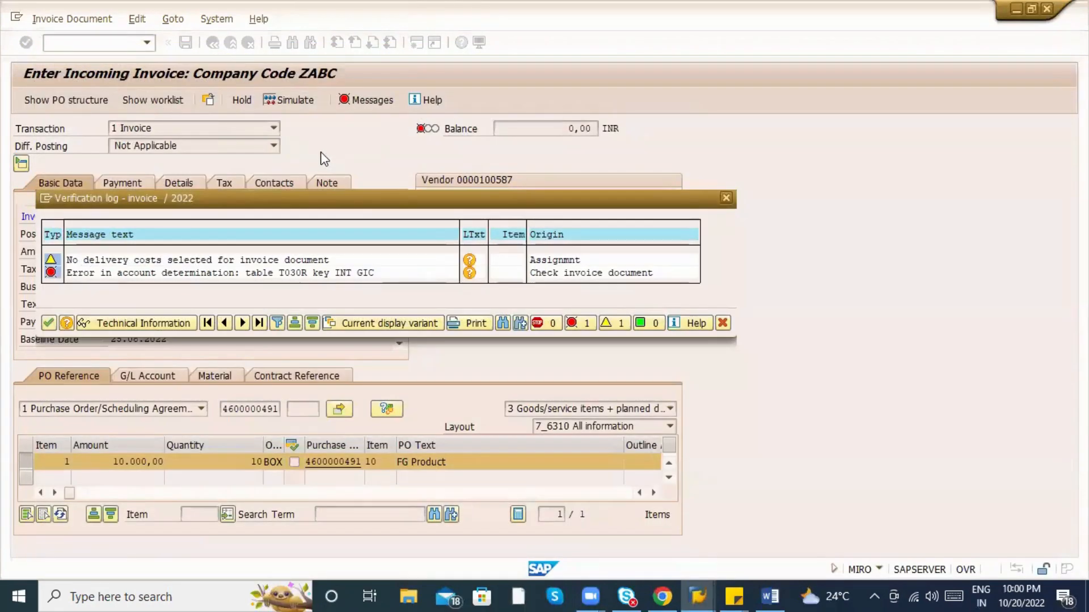
Create a new session from the verification log and start table view maintenance with SM30 in it.
left_click(46, 198)
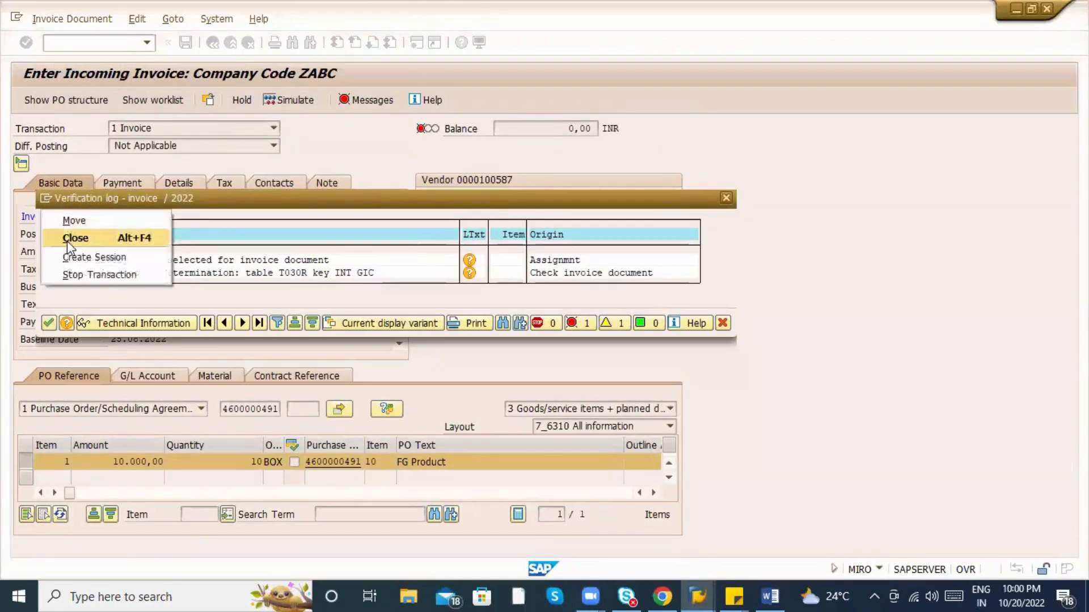
left_click(177, 288)
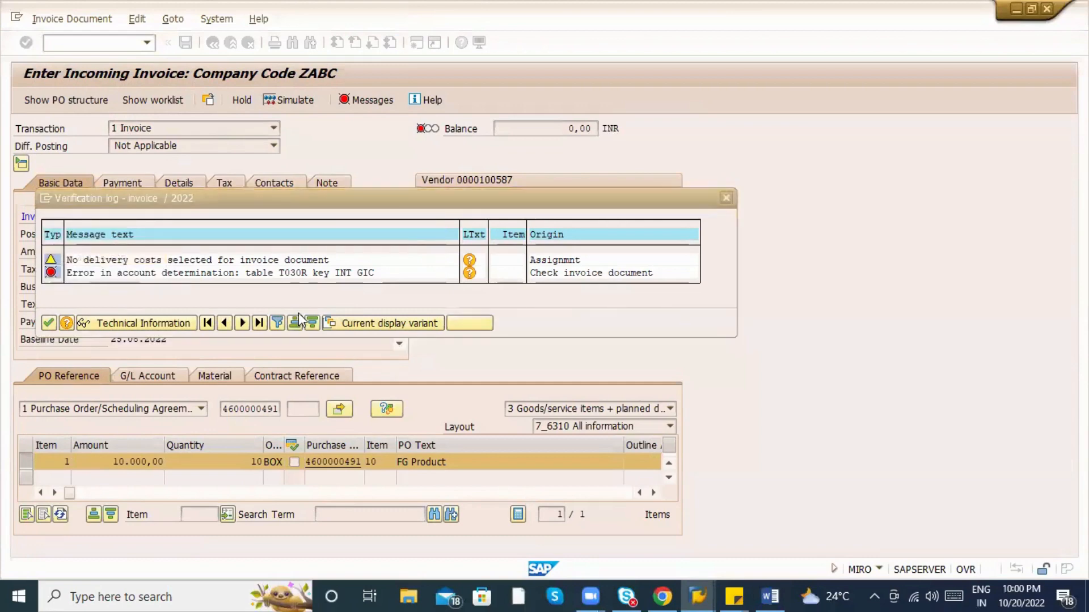
type("sm30")
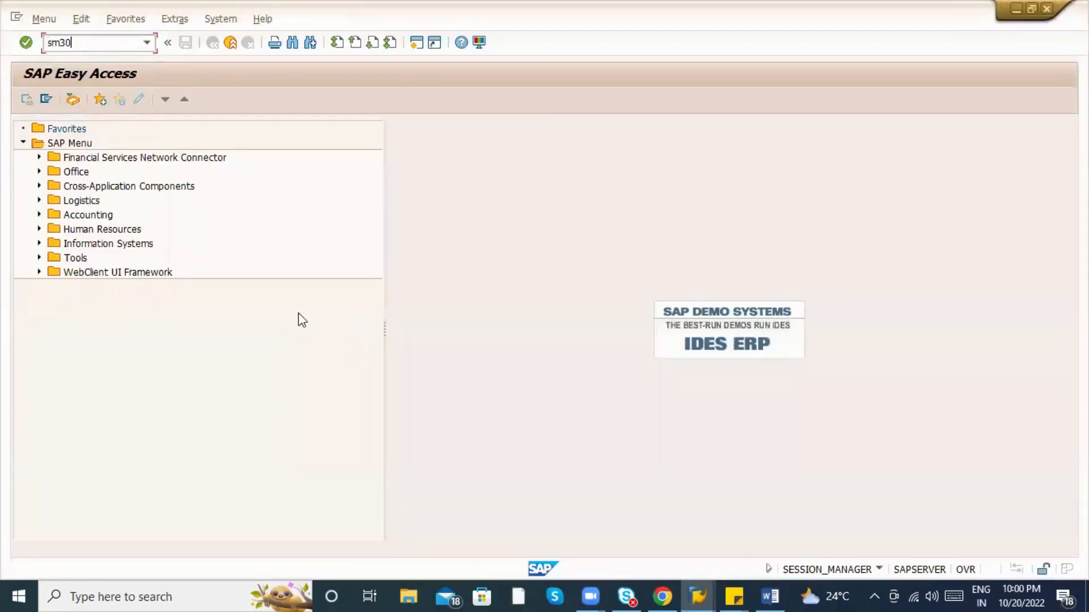
key("Return")
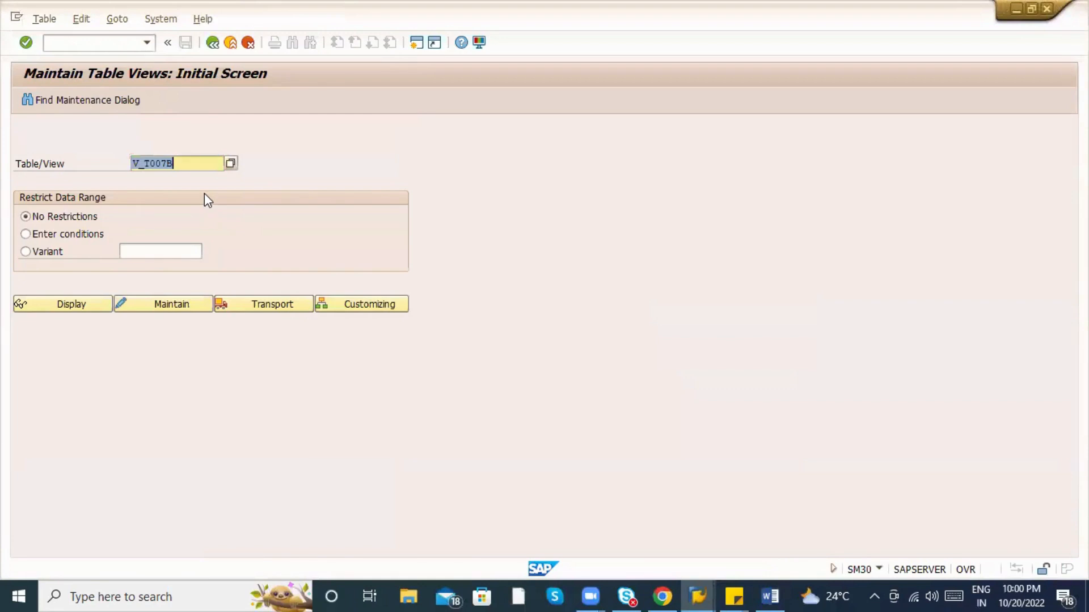
Try to open table view V_T030R and its customizing.
type("V_T")
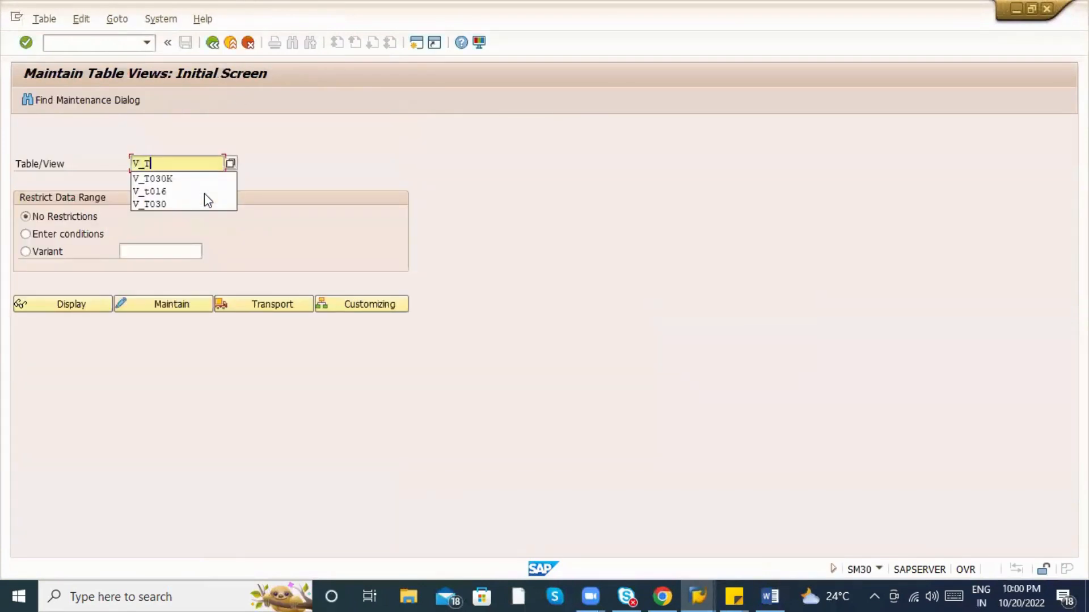
type("030R")
key("Return")
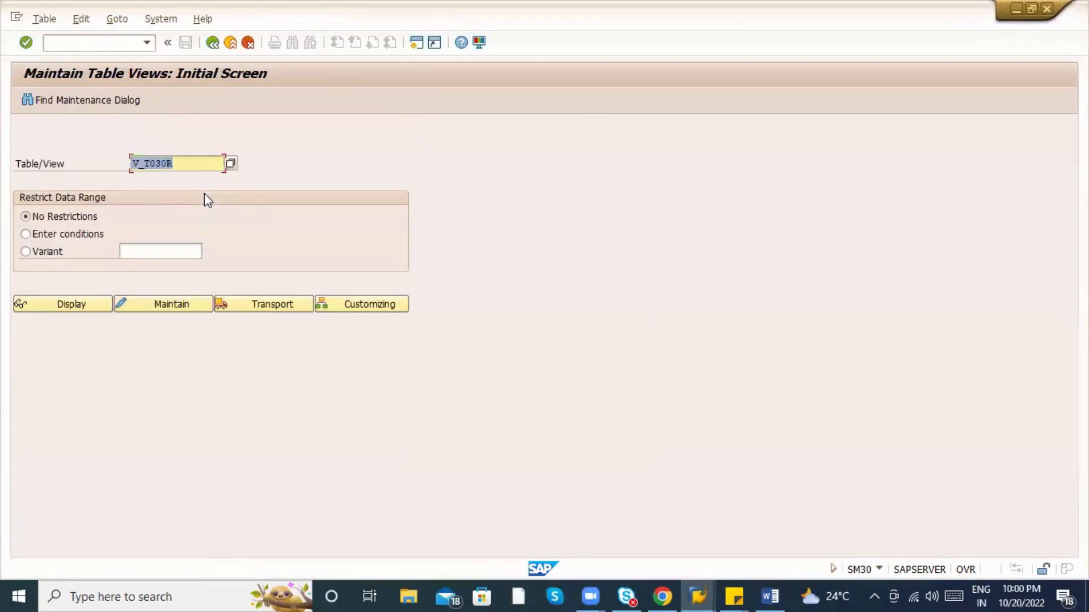
left_click(100, 310)
left_click(289, 312)
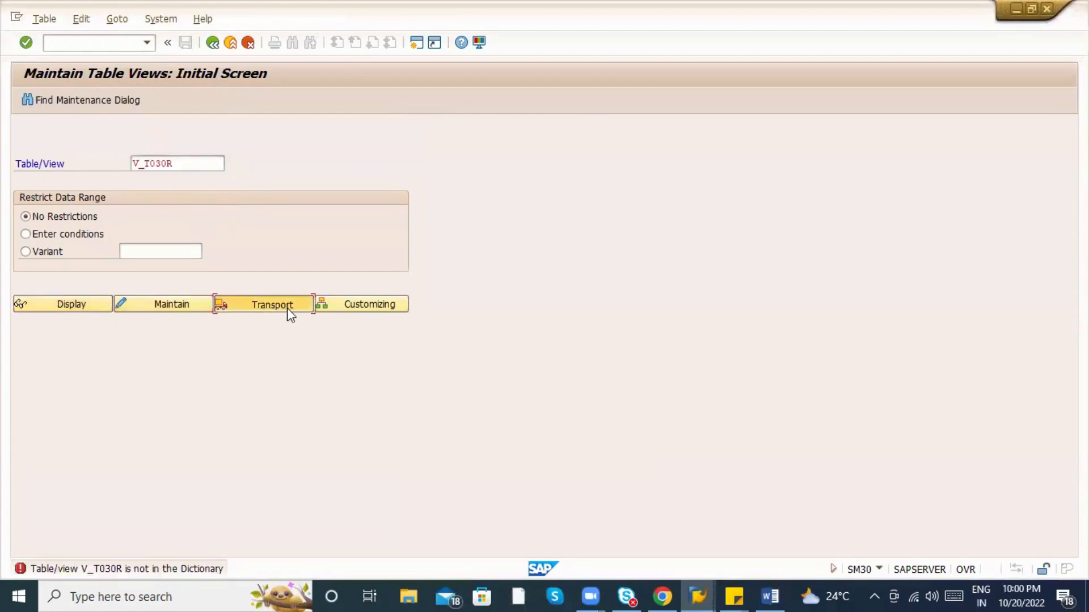
left_click(347, 306)
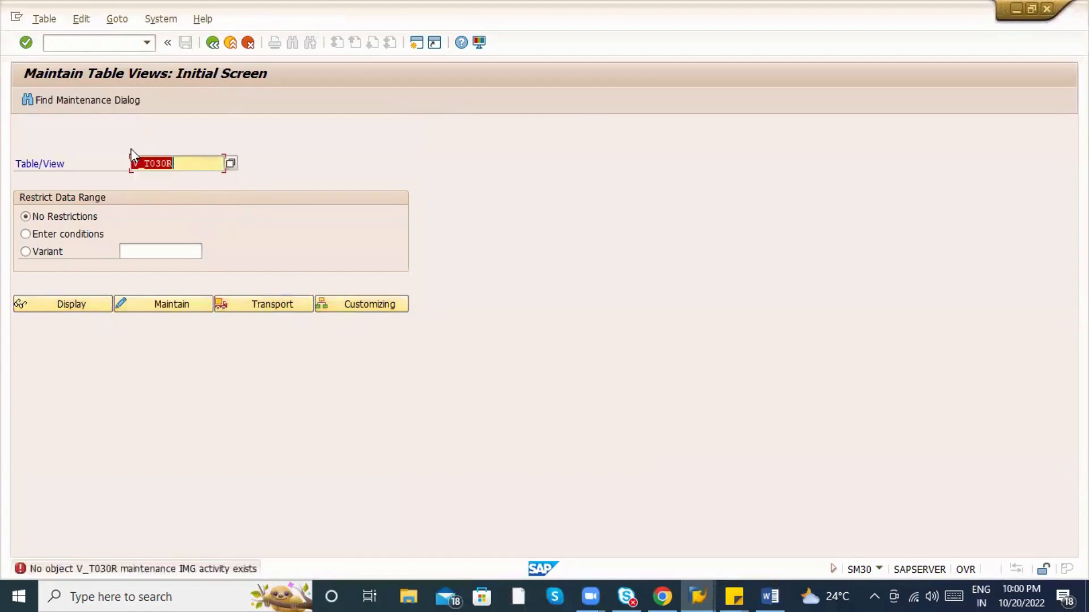
Change the table name to T030R and open its customizing activities without specifying a project.
left_click(140, 165)
key("BackSpace")
key("Delete")
left_click(316, 306)
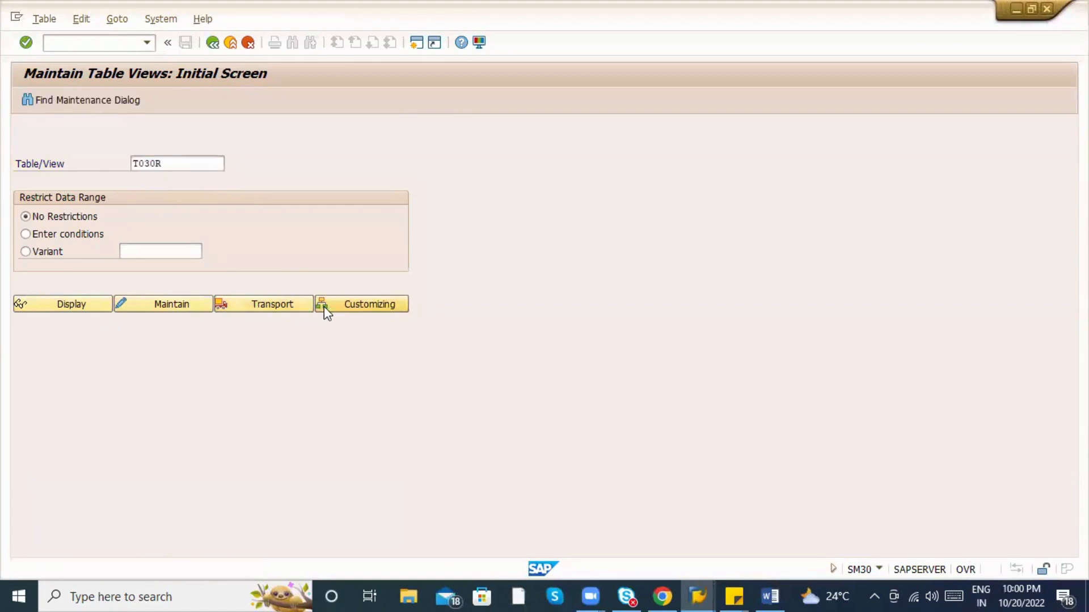
left_click(338, 199)
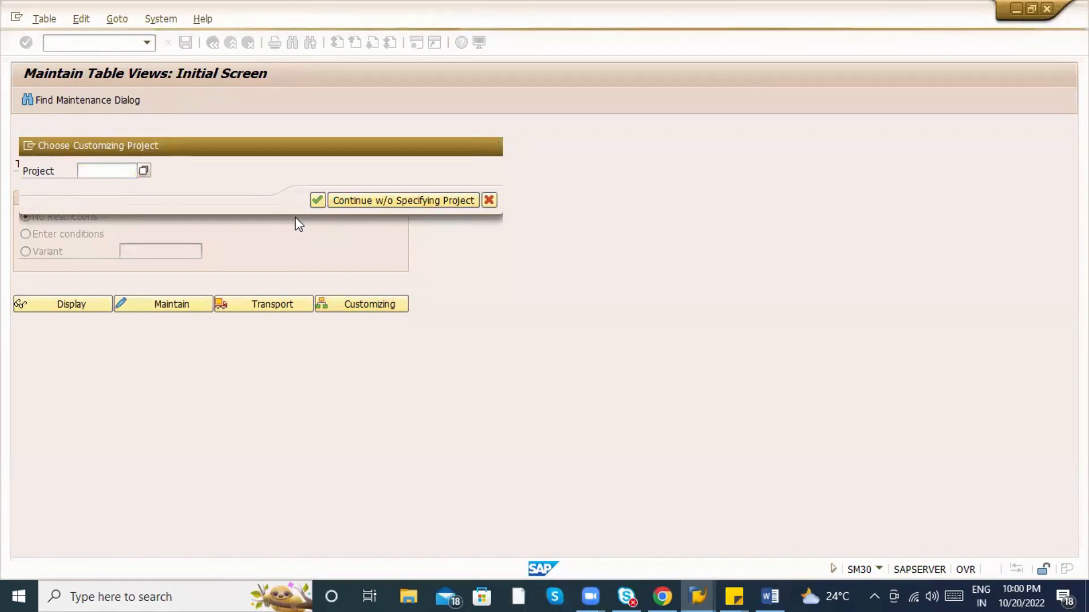
Recheck the invoice's verification log, and look through the T030R customizing activities for one that defines the tax accounts.
key("alt+Tab")
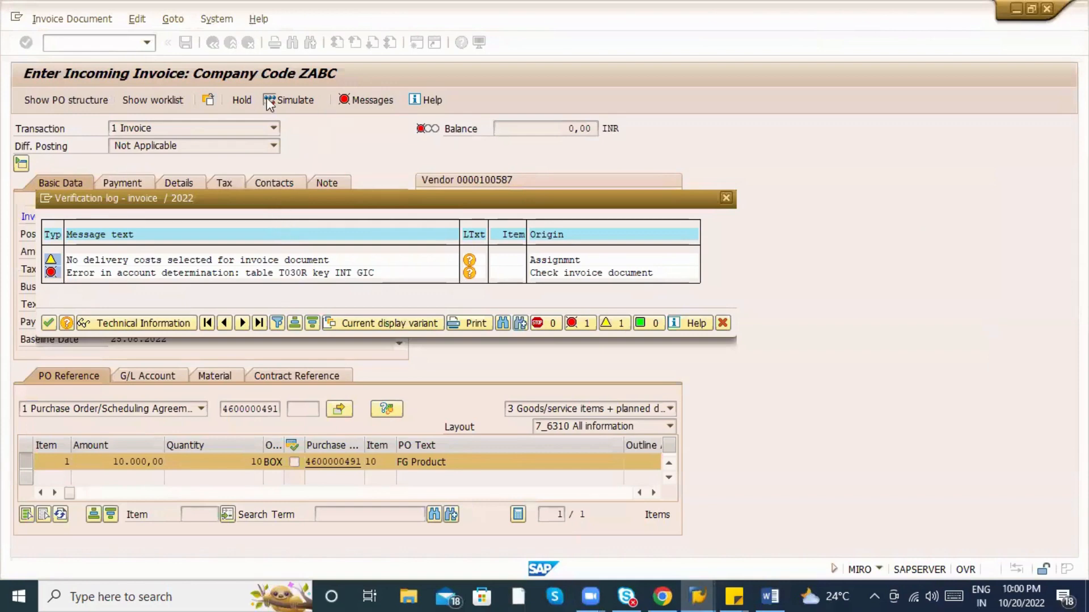
key("alt+Tab")
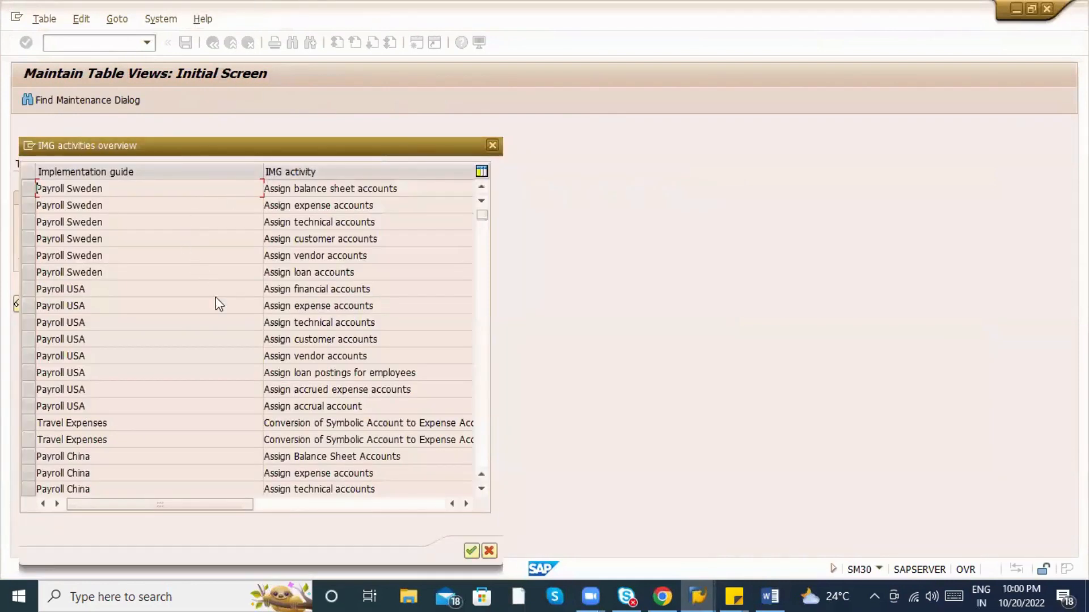
scroll(210, 302, "down", 10)
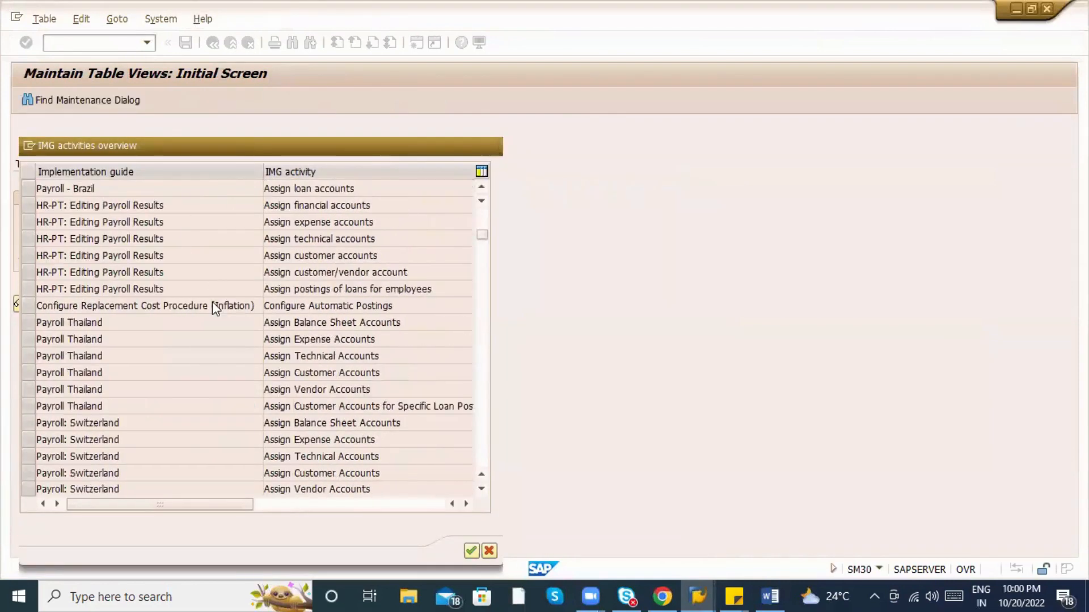
scroll(212, 310, "down", 3)
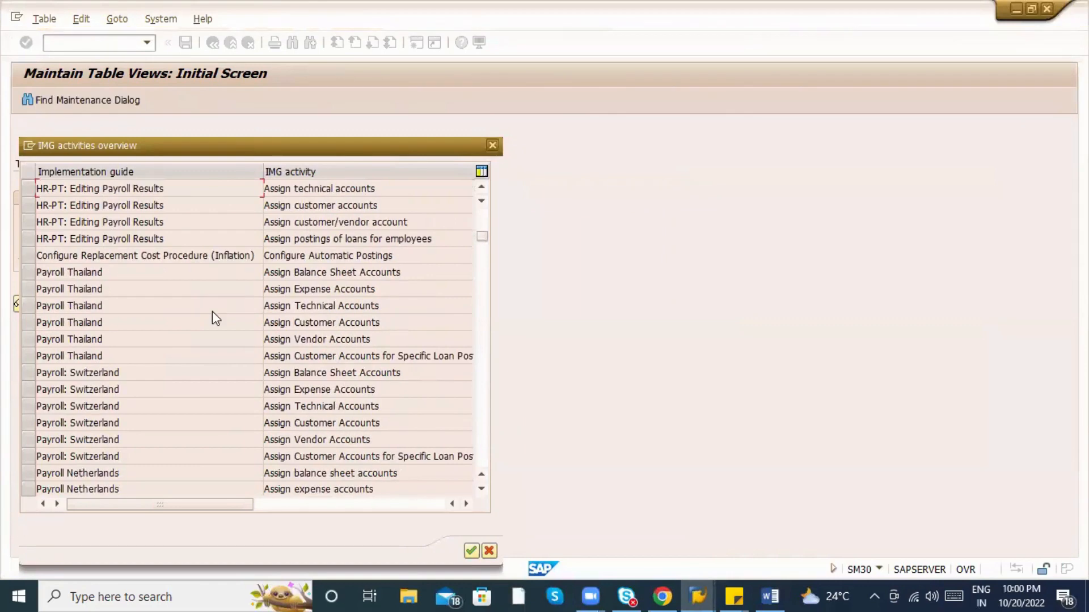
scroll(212, 311, "down", 12)
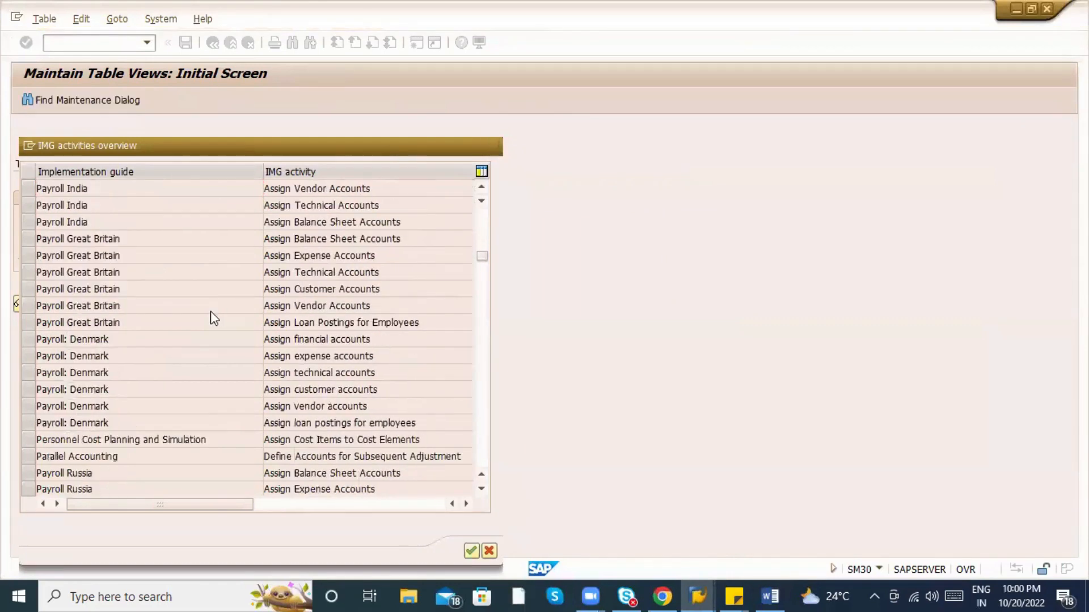
scroll(212, 315, "down", 16)
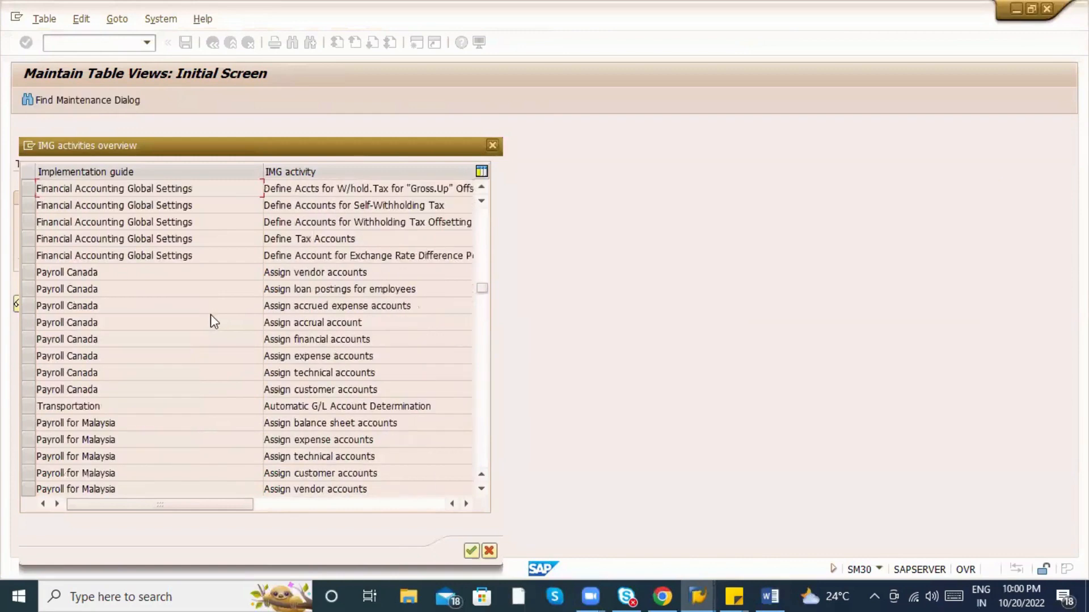
scroll(212, 315, "down", 5)
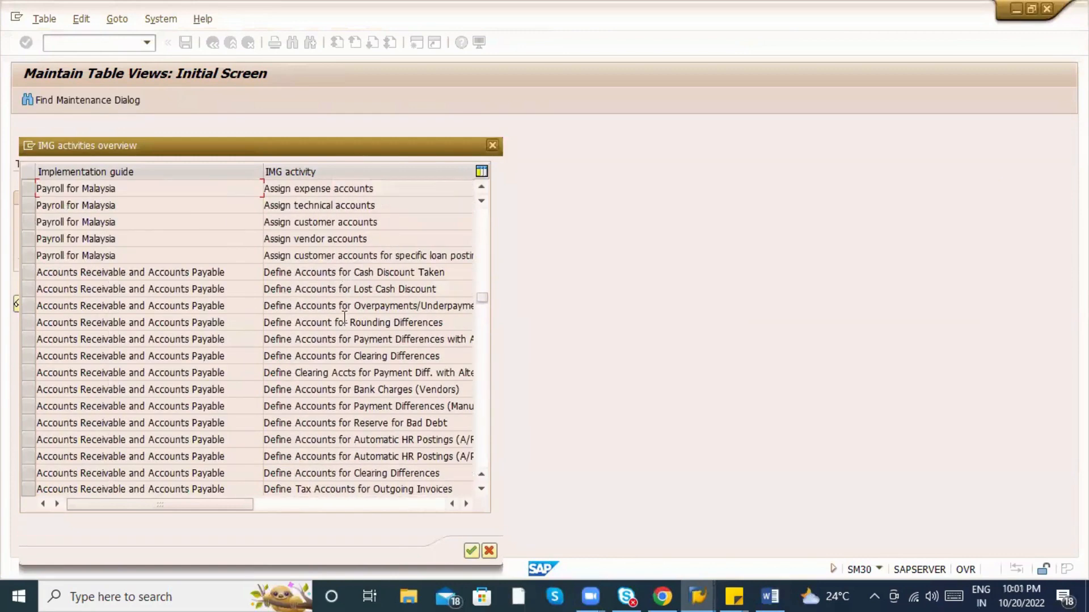
scroll(338, 339, "down", 1)
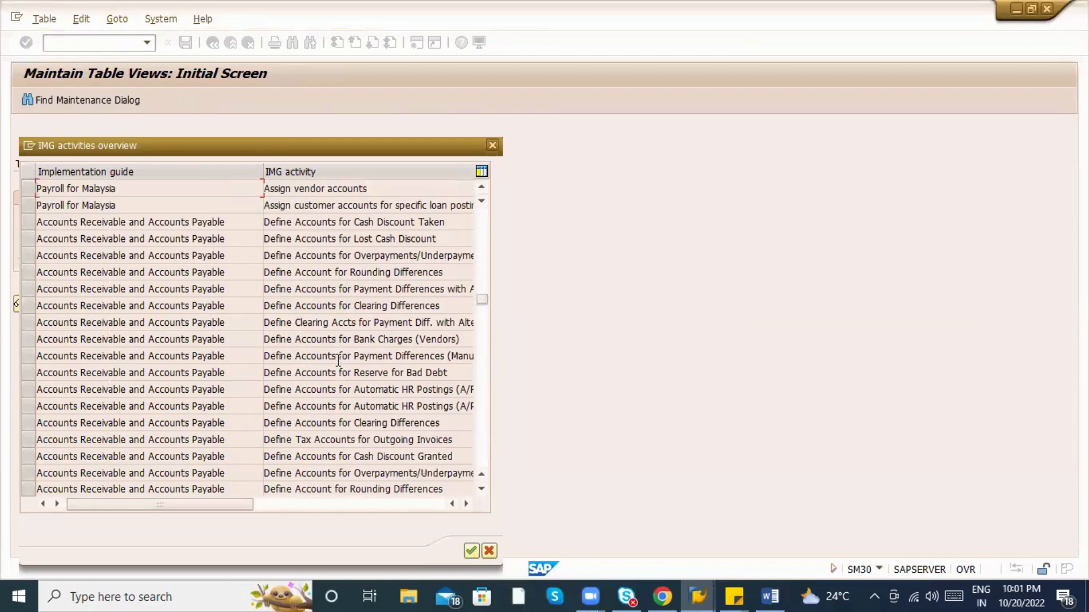
scroll(338, 360, "down", 1)
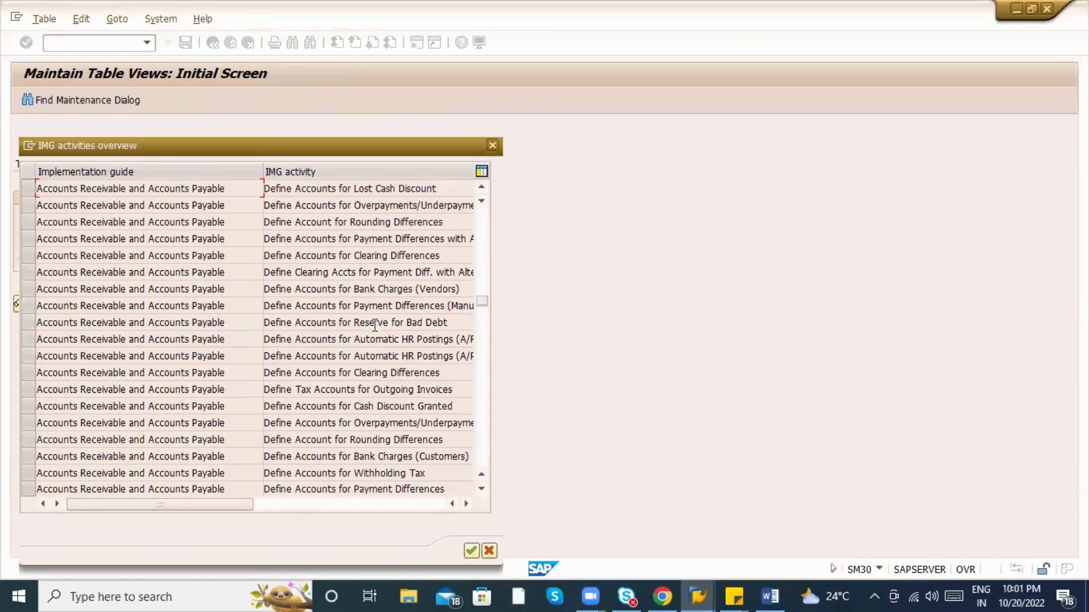
scroll(369, 351, "down", 2)
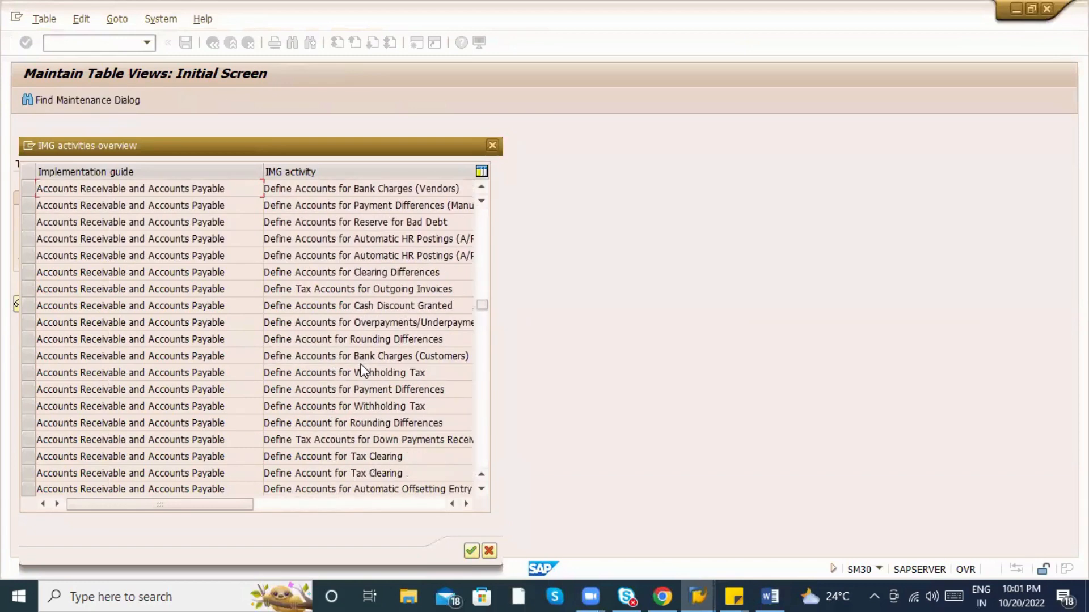
scroll(363, 372, "down", 1)
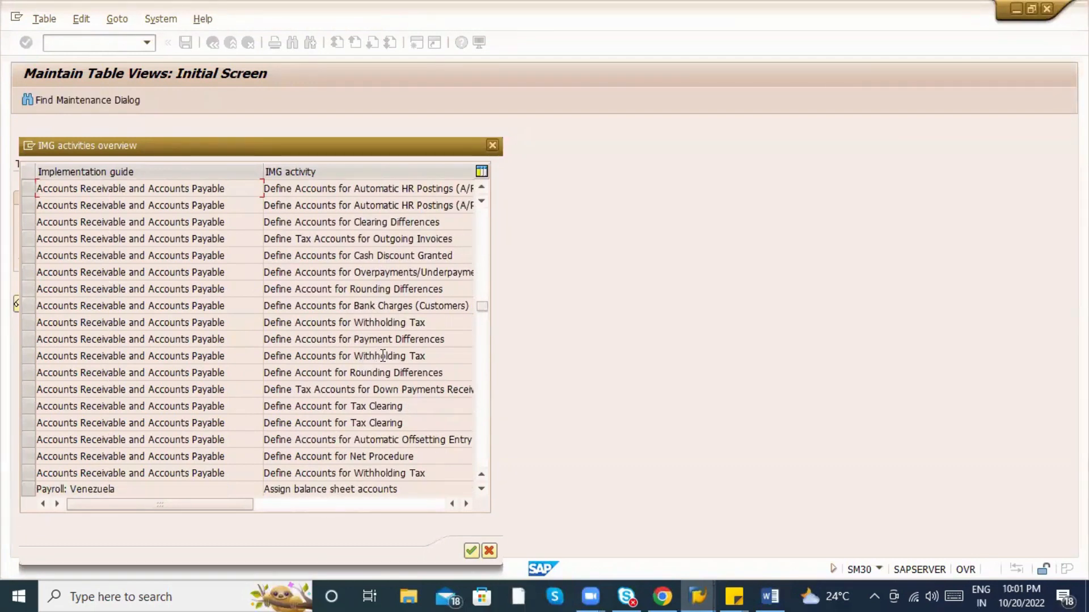
View the accounts in the first Define Accounts for Withholding Tax activity for chart of accounts INT, and return to the activity list.
double_click(363, 323)
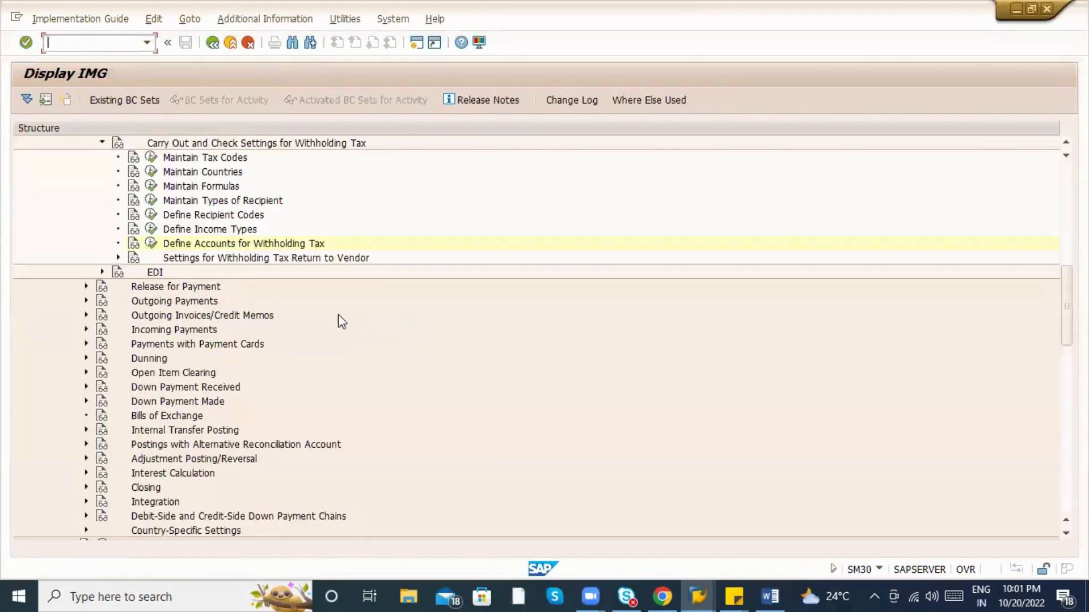
left_click(151, 245)
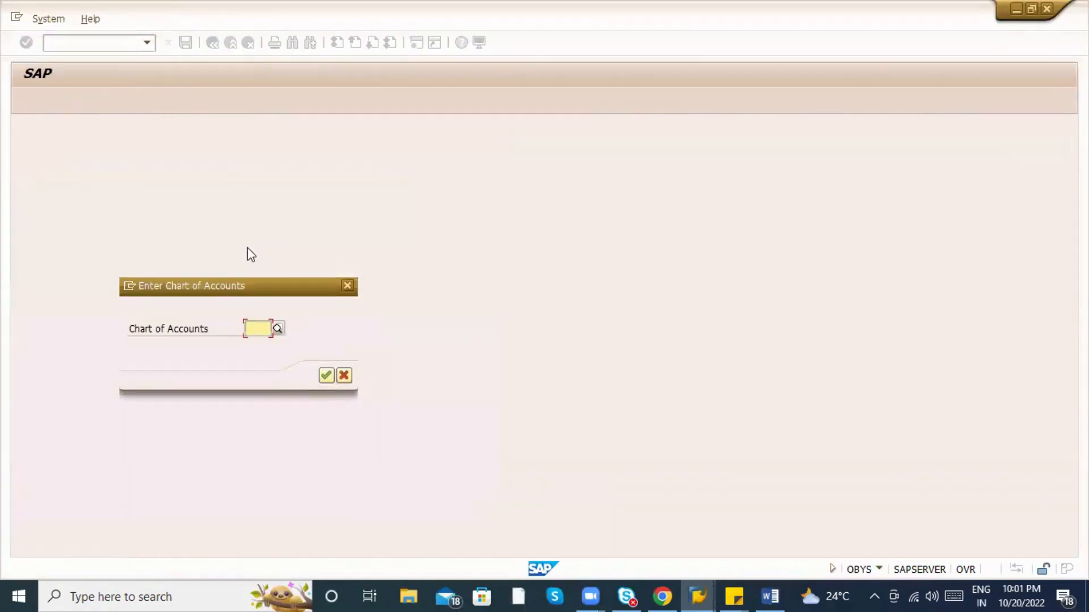
type("INT")
key("Return")
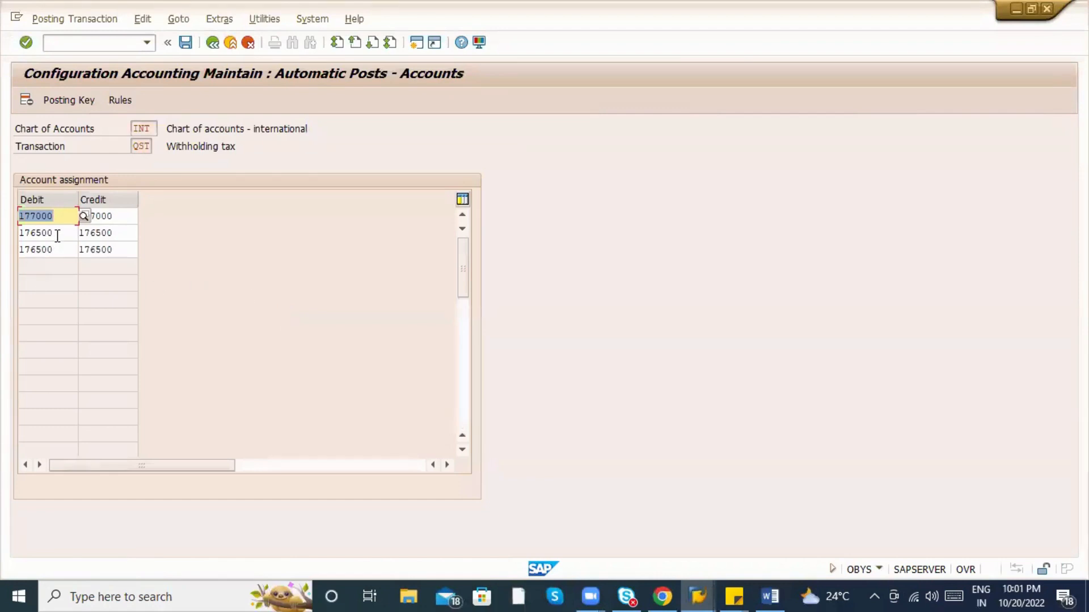
left_click(58, 234)
left_click(209, 46)
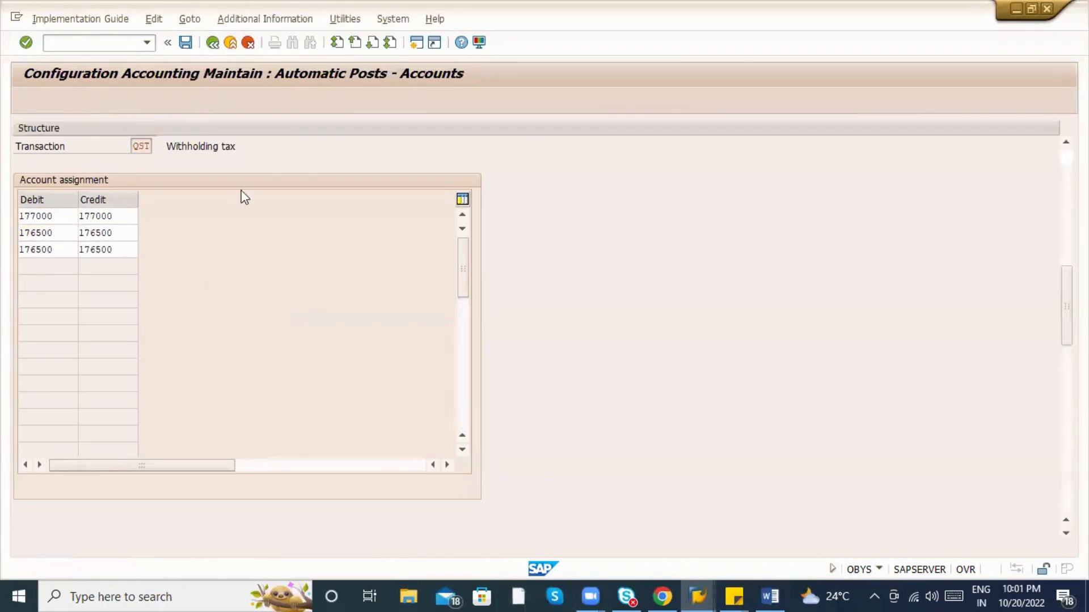
key("F3")
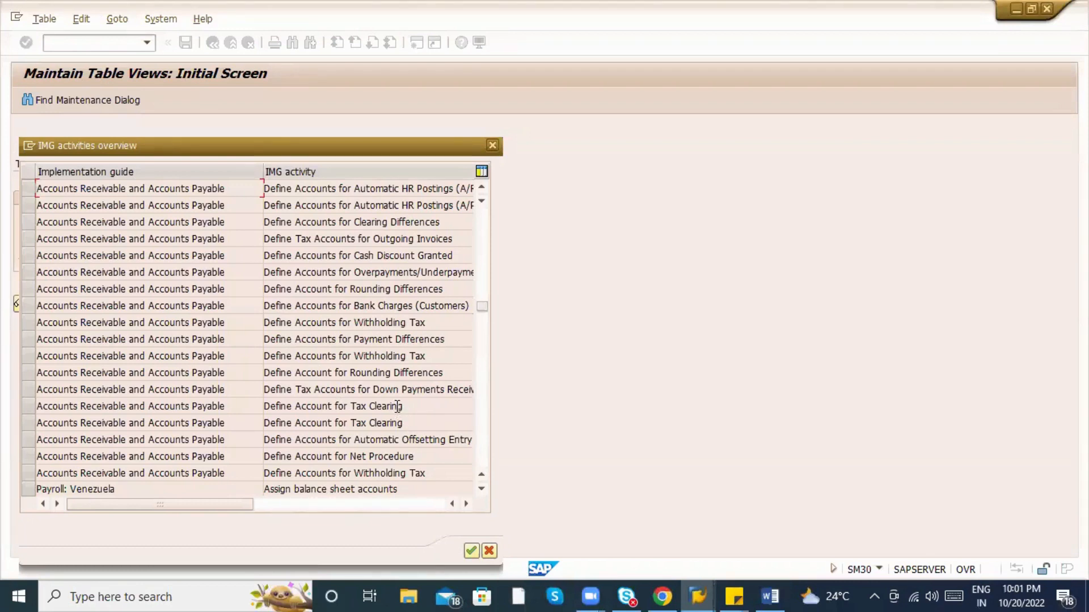
View the accounts in the second Define Accounts for Withholding Tax activity for chart of accounts INT.
double_click(379, 356)
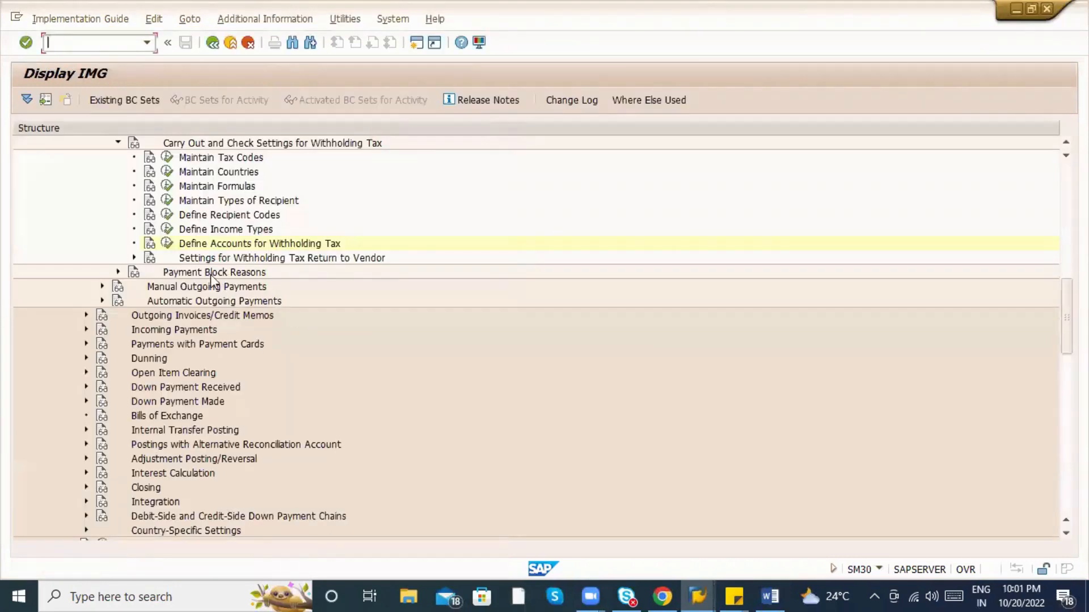
left_click(167, 243)
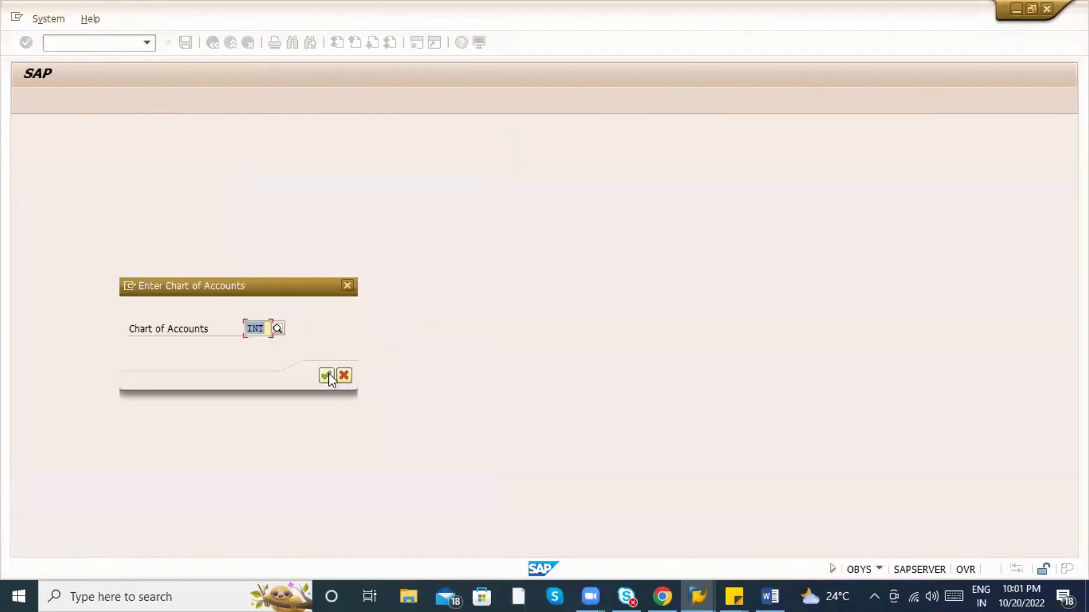
left_click(327, 375)
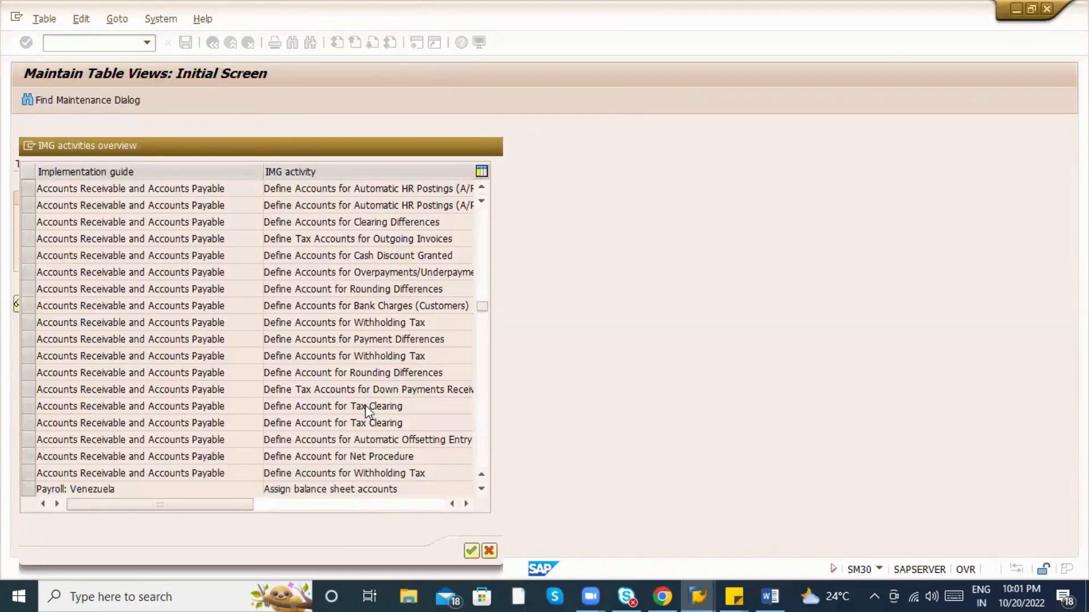
Check the procedures in the first Define Account for Tax Clearing activity, and return to the activity list.
double_click(364, 406)
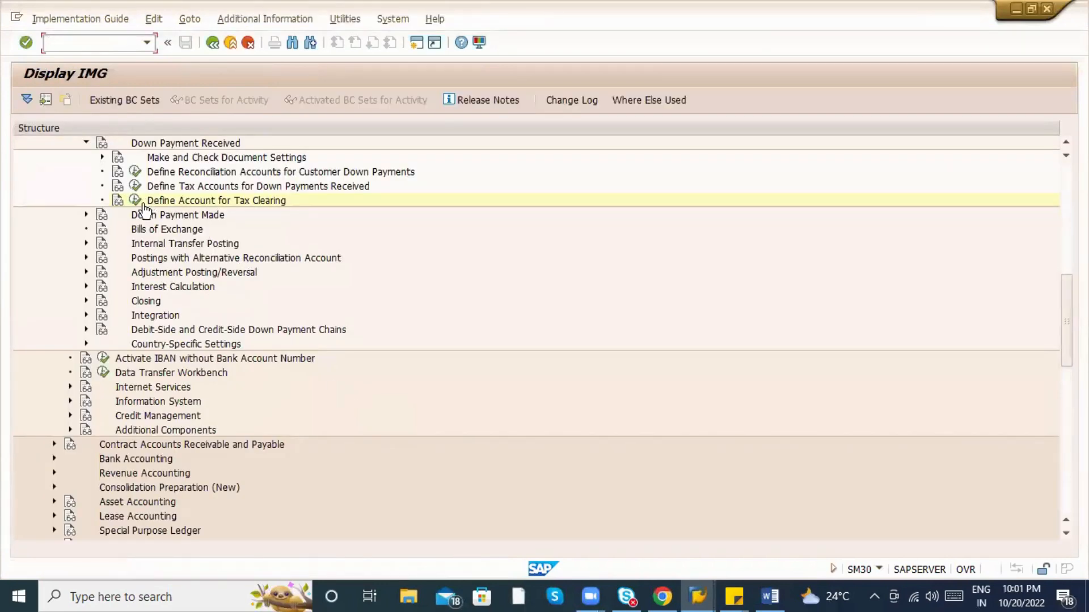
left_click(140, 202)
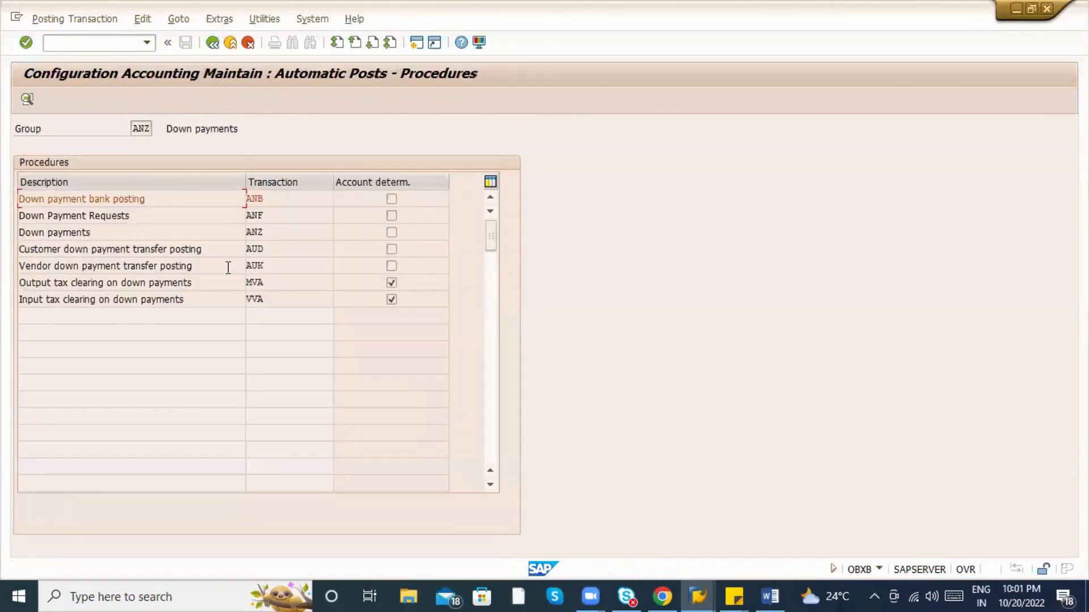
key("F3")
key("F3")
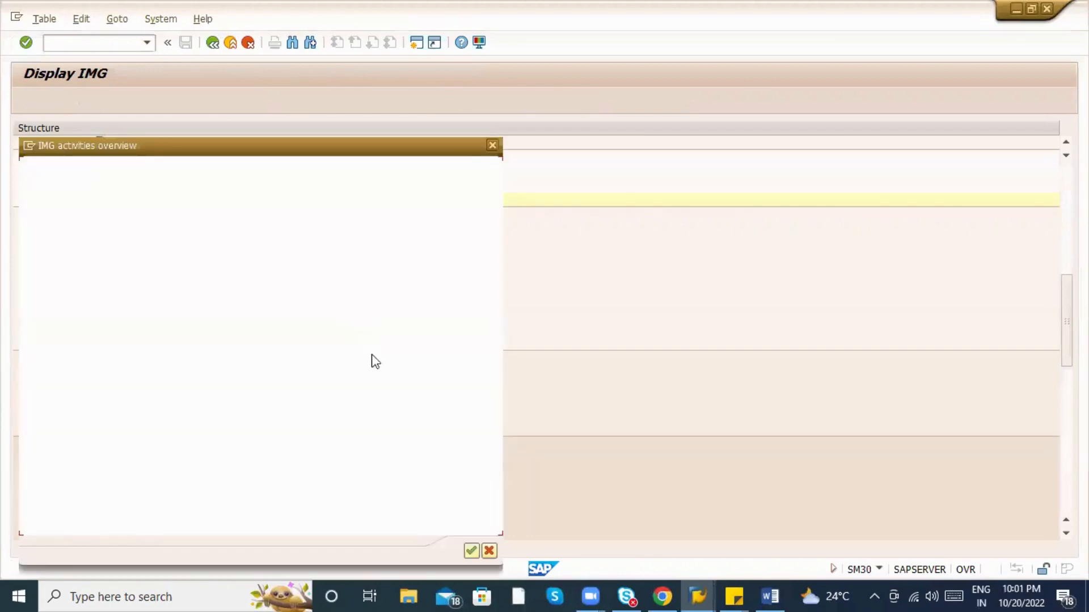
View the last Accounts Receivable and Accounts Payable activity for withholding tax accounts, using chart of accounts INT, and return to the list.
double_click(396, 473)
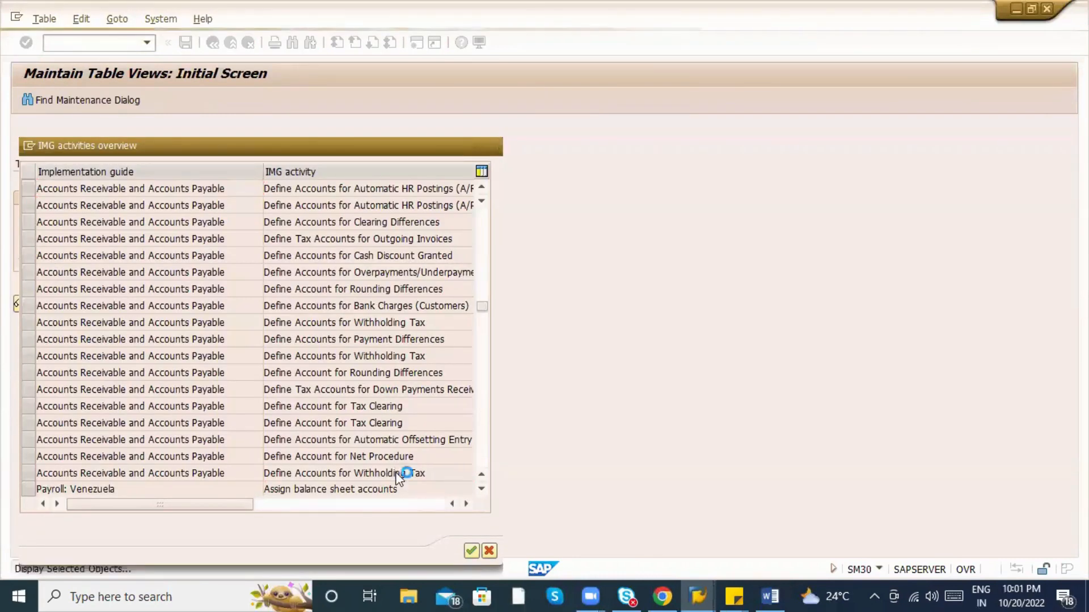
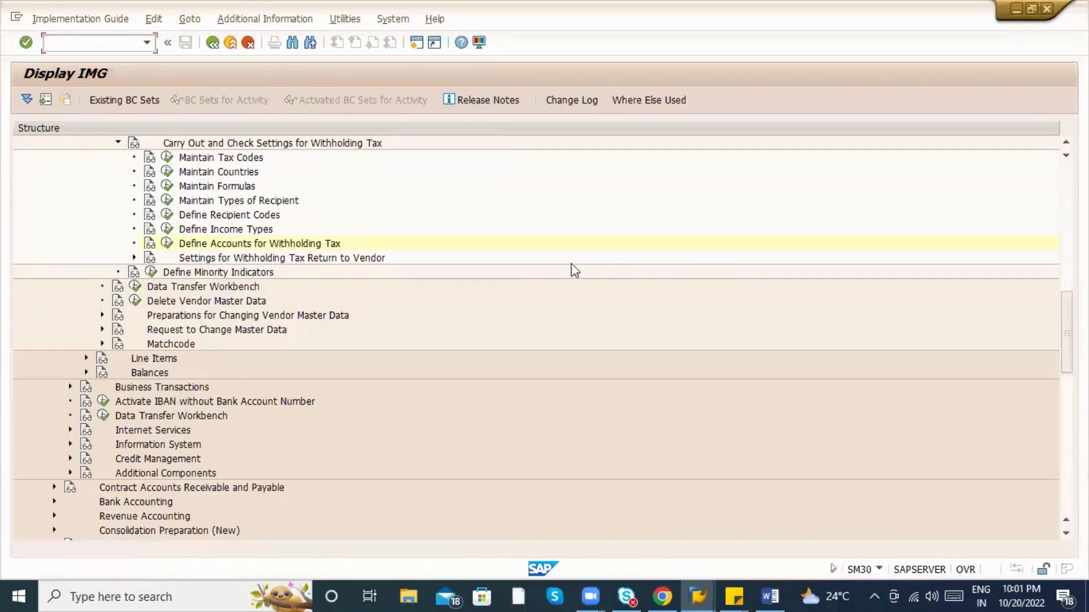
left_click(167, 243)
left_click(325, 377)
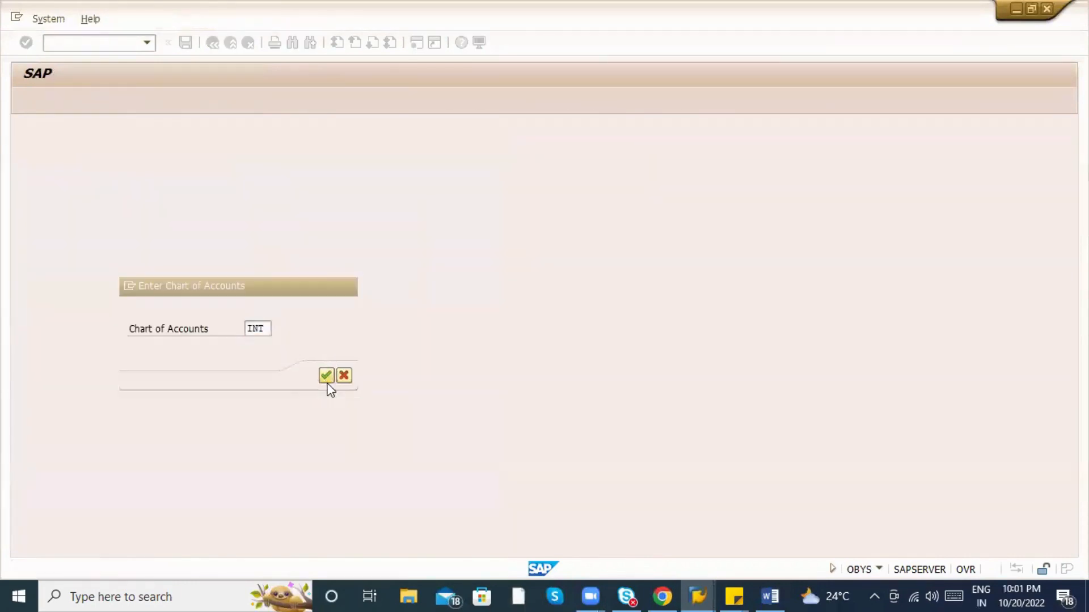
key("F3")
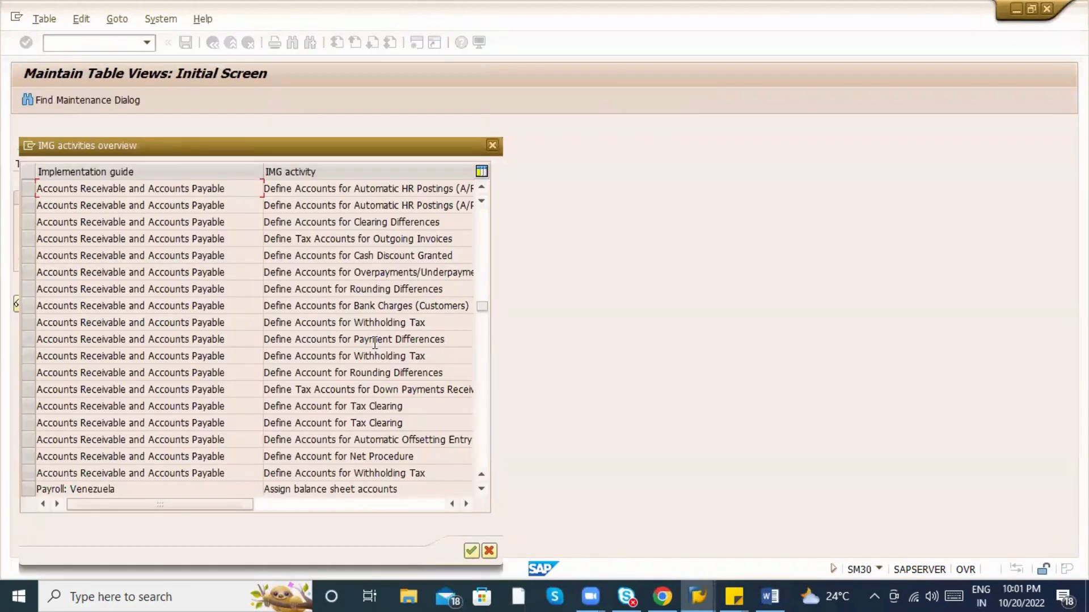
Find Define Accounts for Withholding Tax to be Paid Over under Financial Accounting Global Settings (New) and view its accounts for chart INT.
scroll(374, 342, "down", 2)
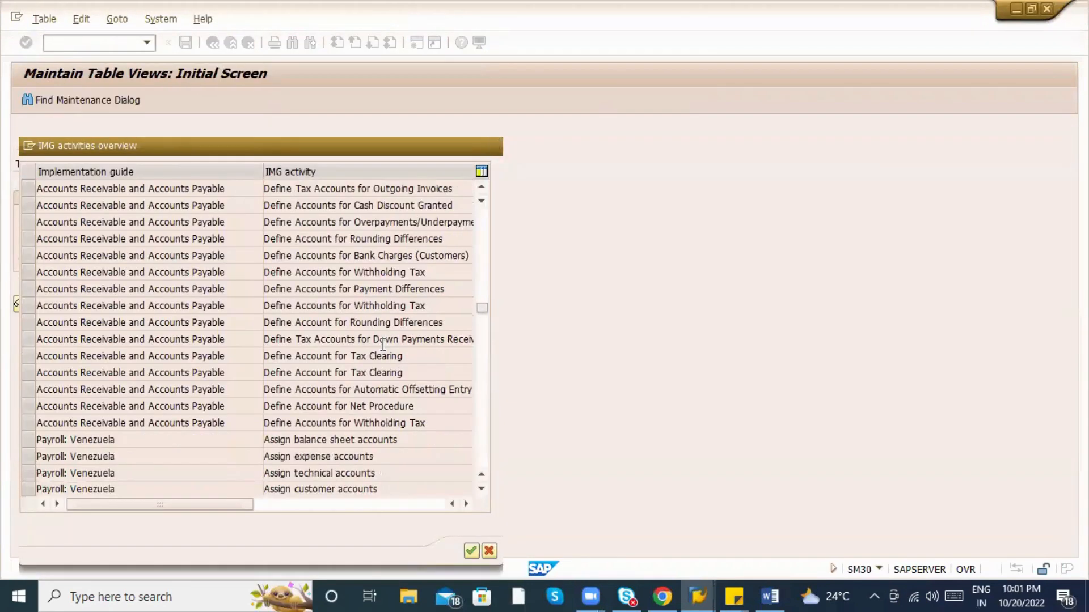
scroll(383, 344, "down", 2)
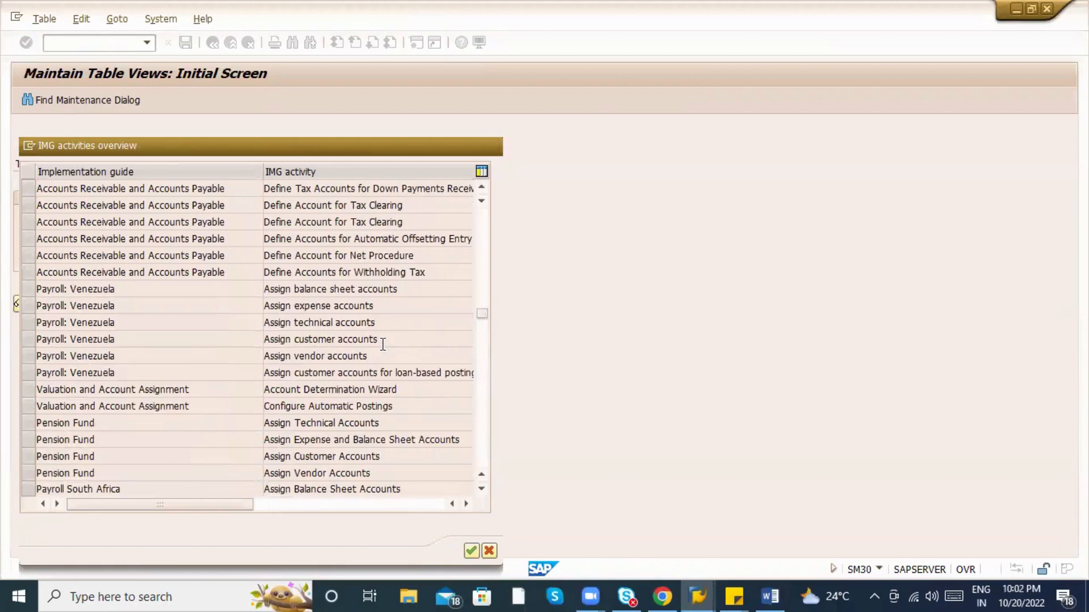
scroll(383, 344, "down", 1)
scroll(379, 347, "down", 6)
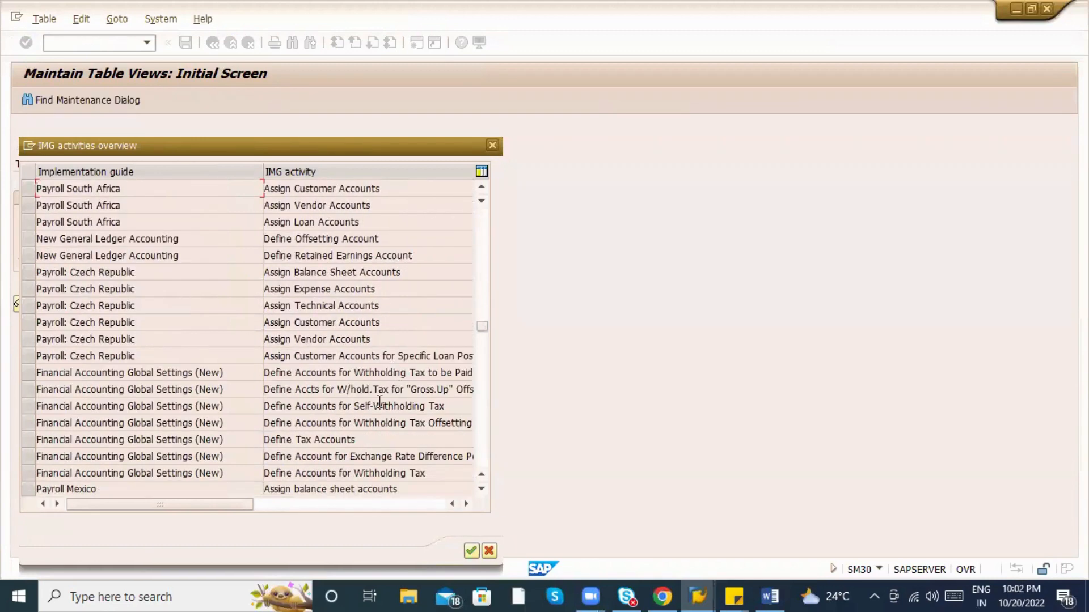
double_click(367, 373)
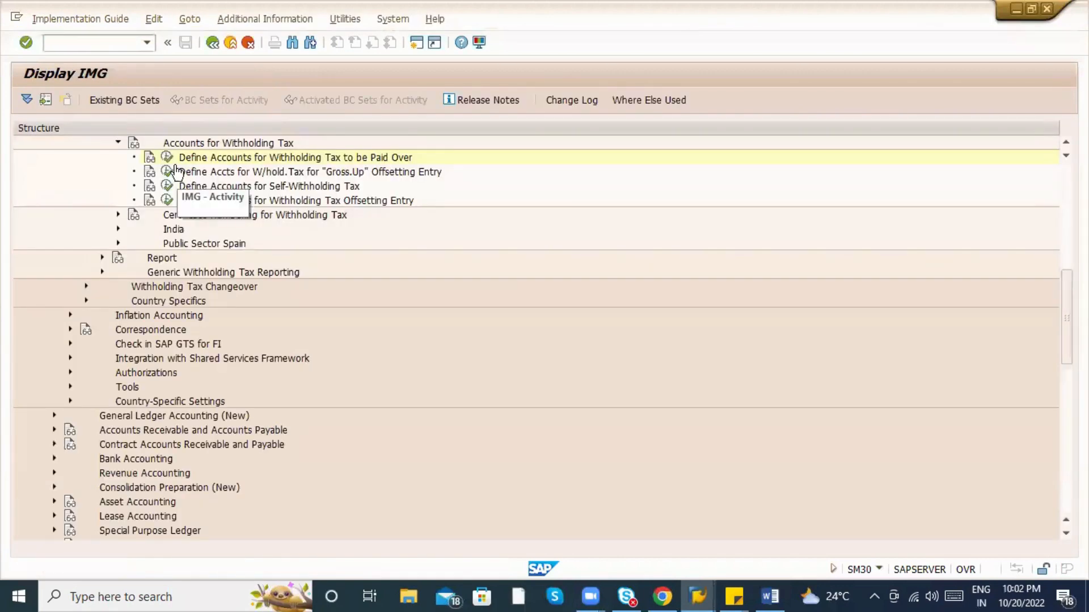
left_click(168, 157)
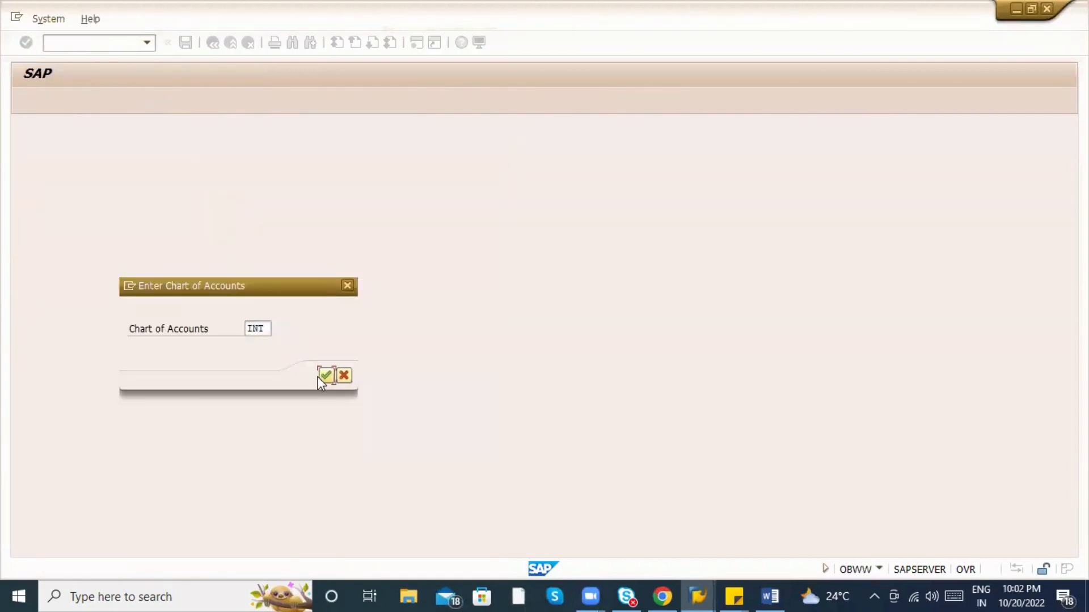
left_click(325, 377)
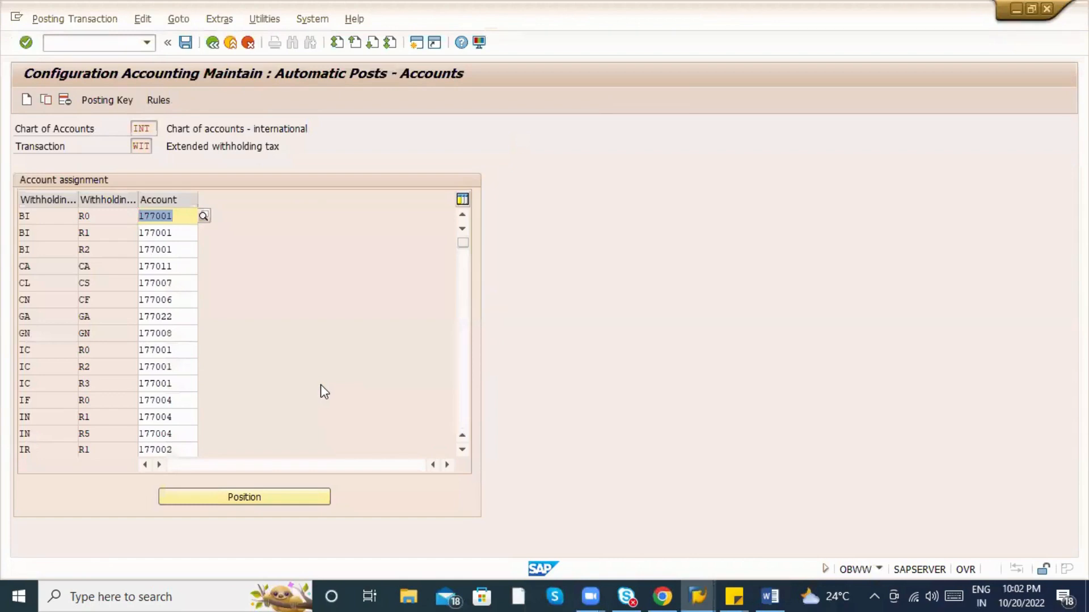
Recheck the account key in the invoice's verification log, and return from the paid-over withholding tax accounts to the IMG structure.
key("alt+Tab")
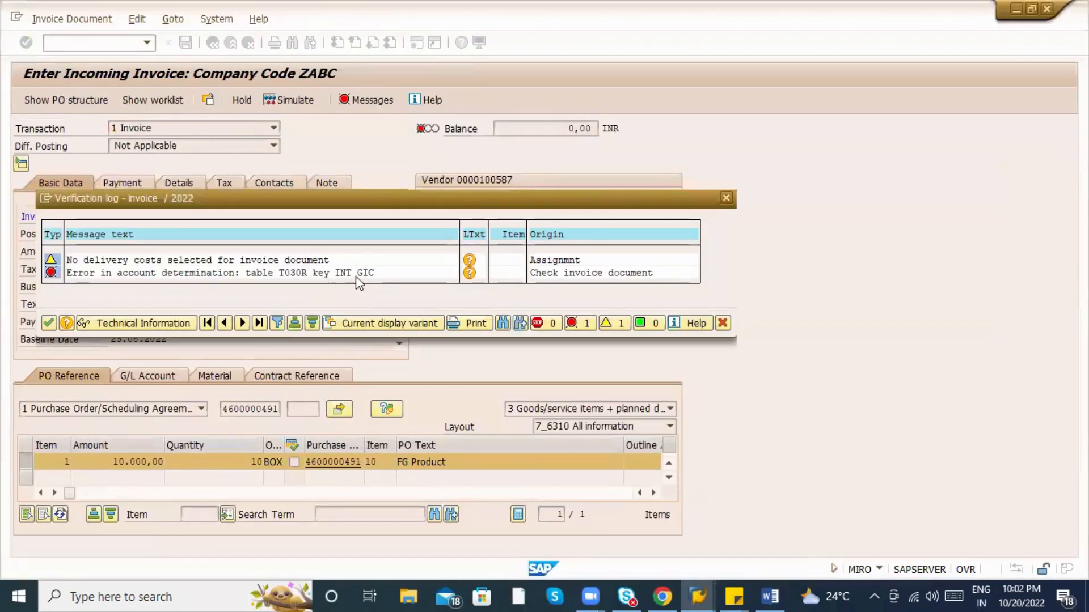
key("alt+Tab")
key("F3")
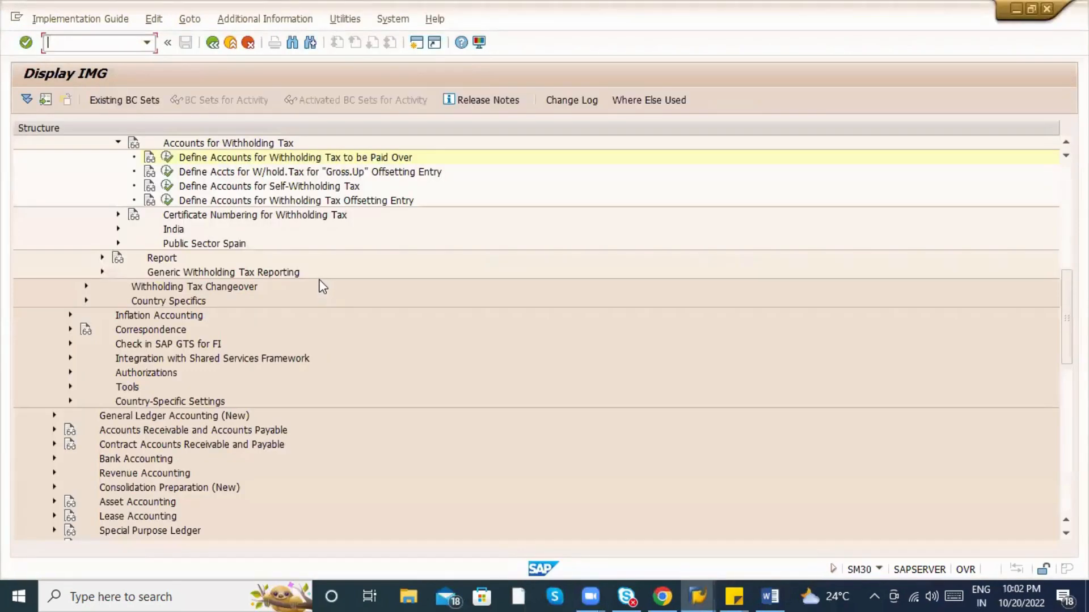
View the account rules for the withholding tax "Gross.Up" offsetting entry in chart of accounts INT, and exit the activity.
left_click(169, 174)
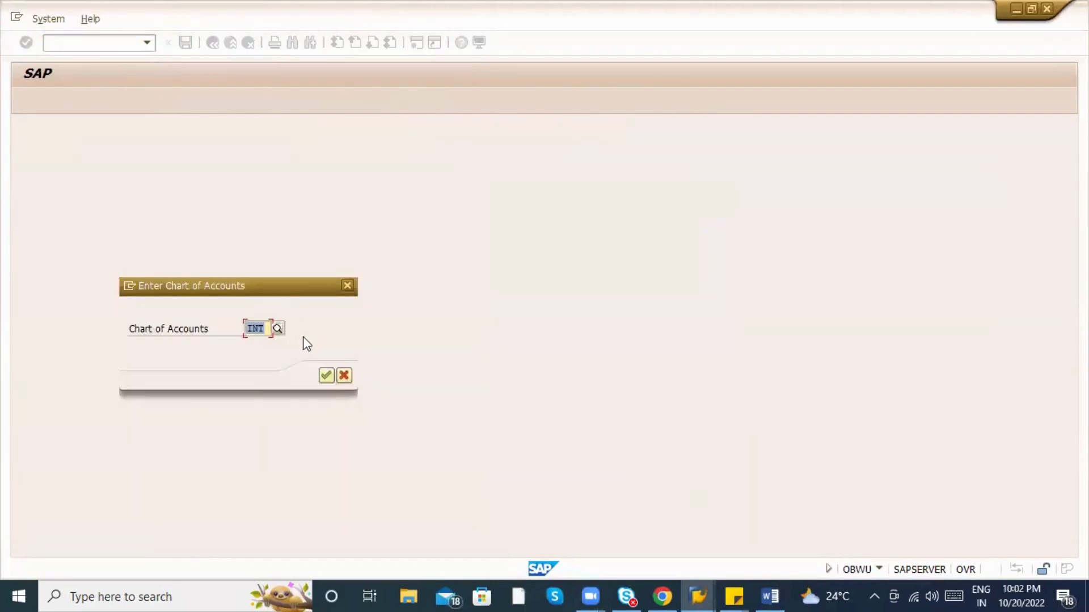
left_click(322, 378)
key("F3")
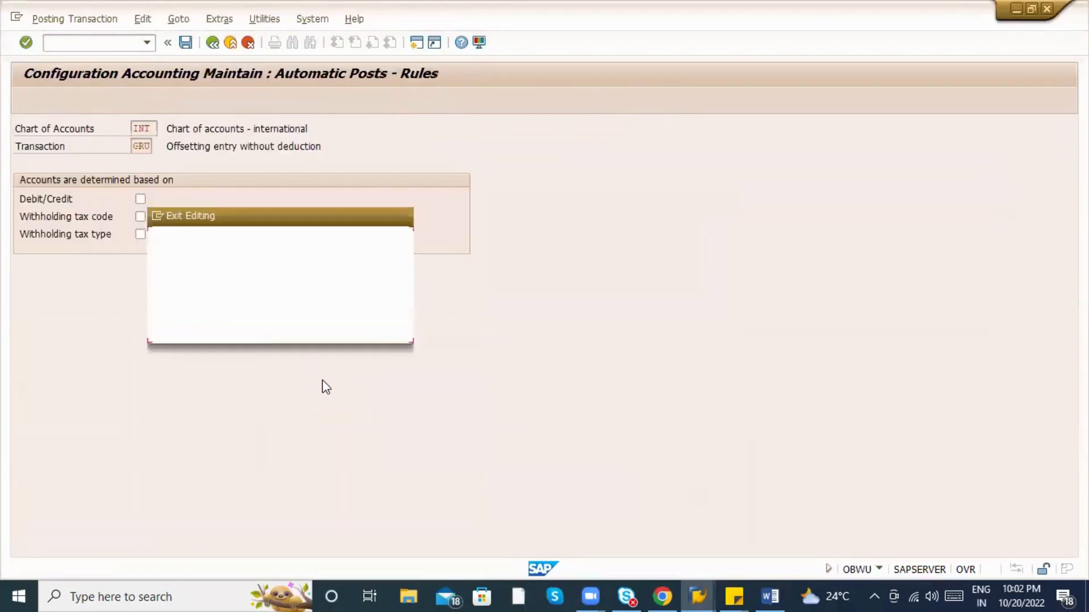
left_click(222, 333)
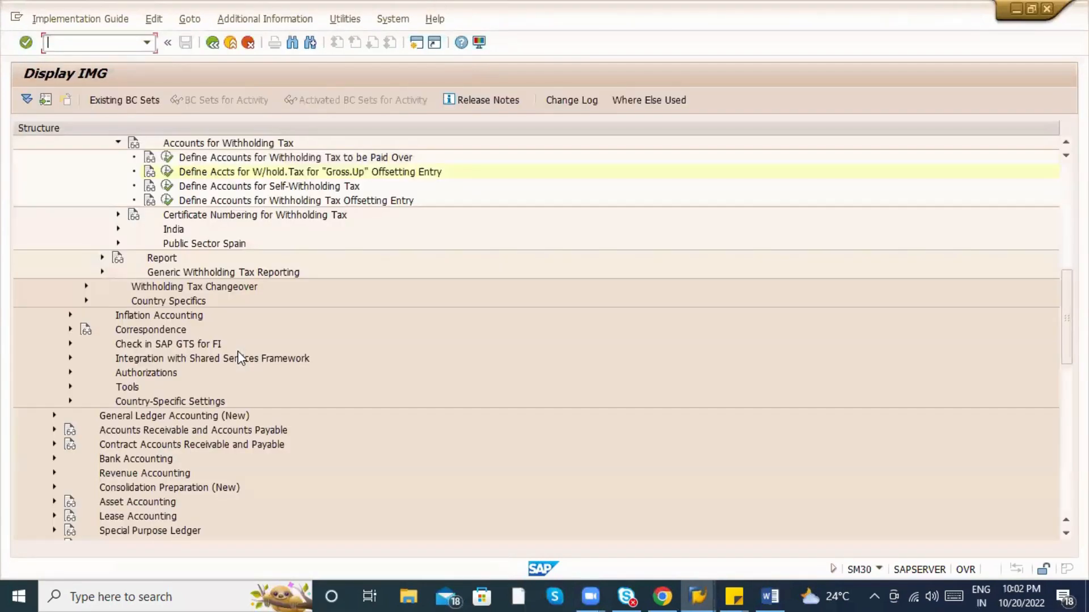
Check the self-withholding tax and withholding tax offsetting entry accounts for chart of accounts INT, and return to the IMG structure.
left_click(168, 186)
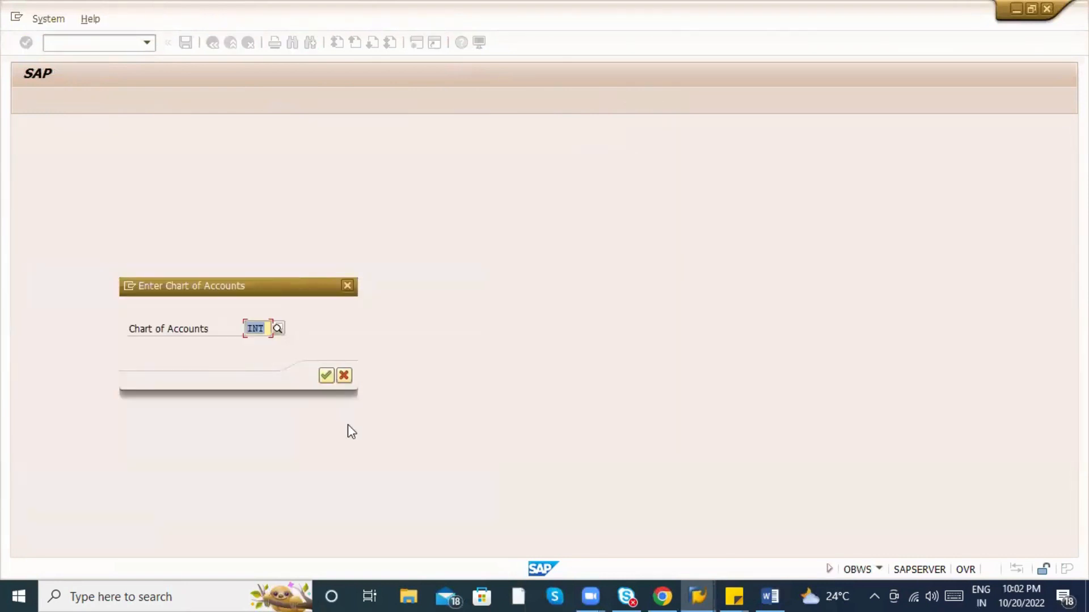
left_click(325, 376)
key("Escape")
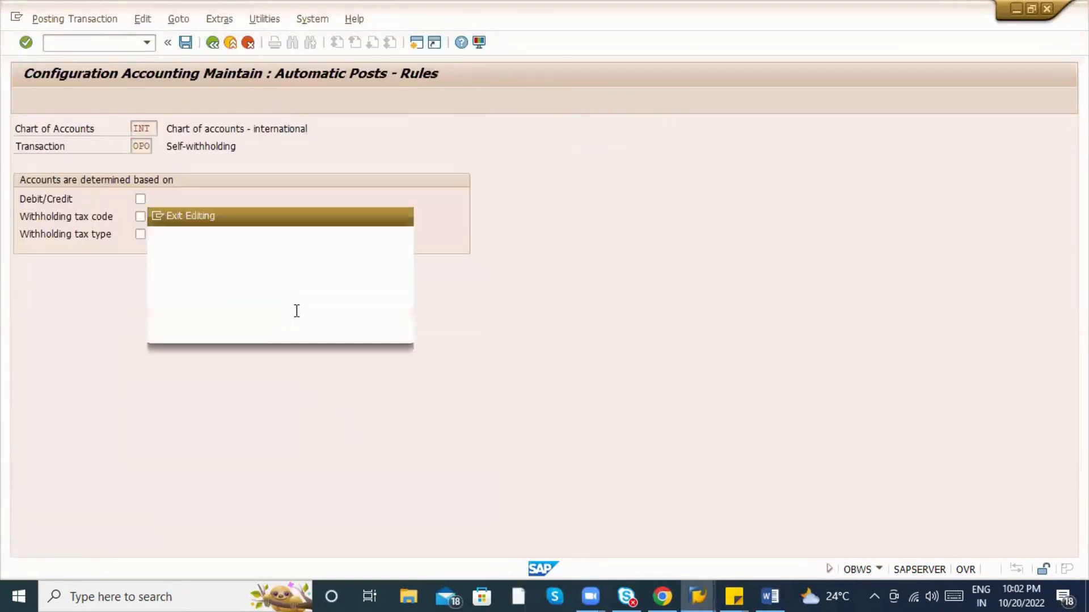
left_click(220, 333)
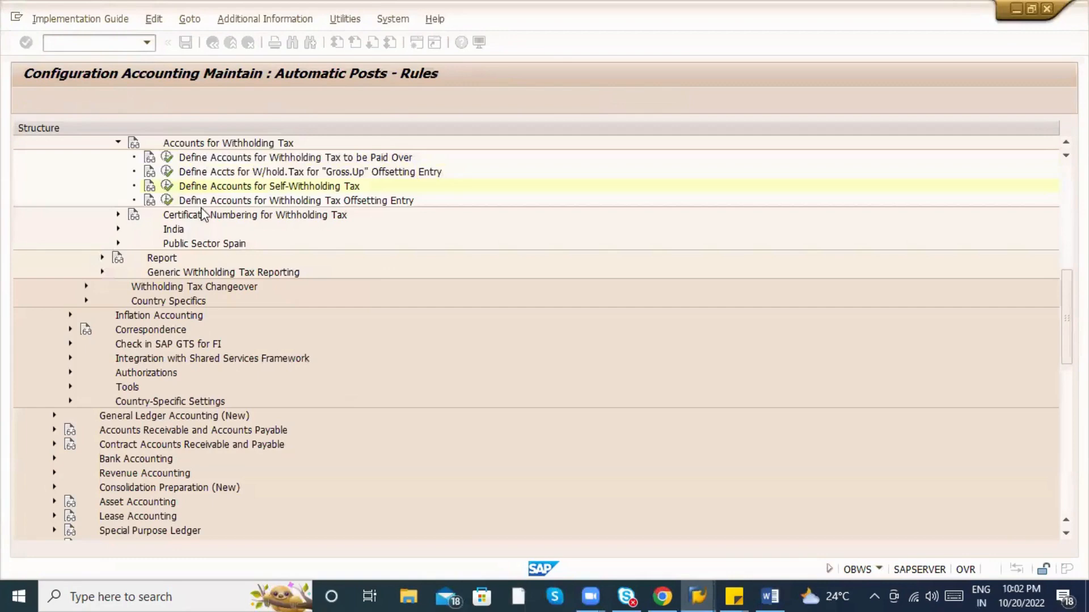
left_click(167, 200)
left_click(325, 376)
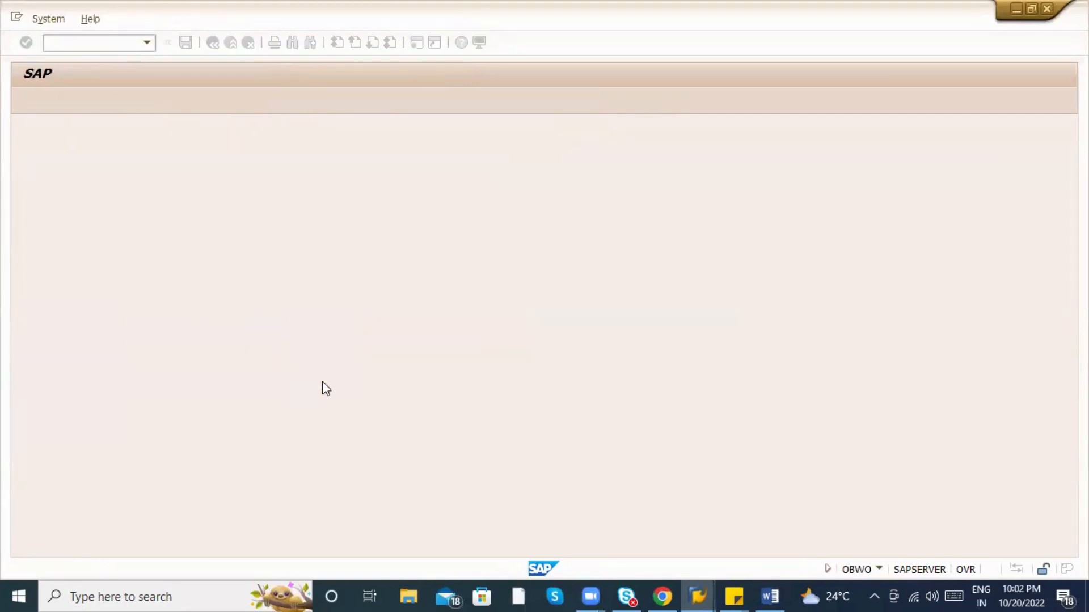
key("F3")
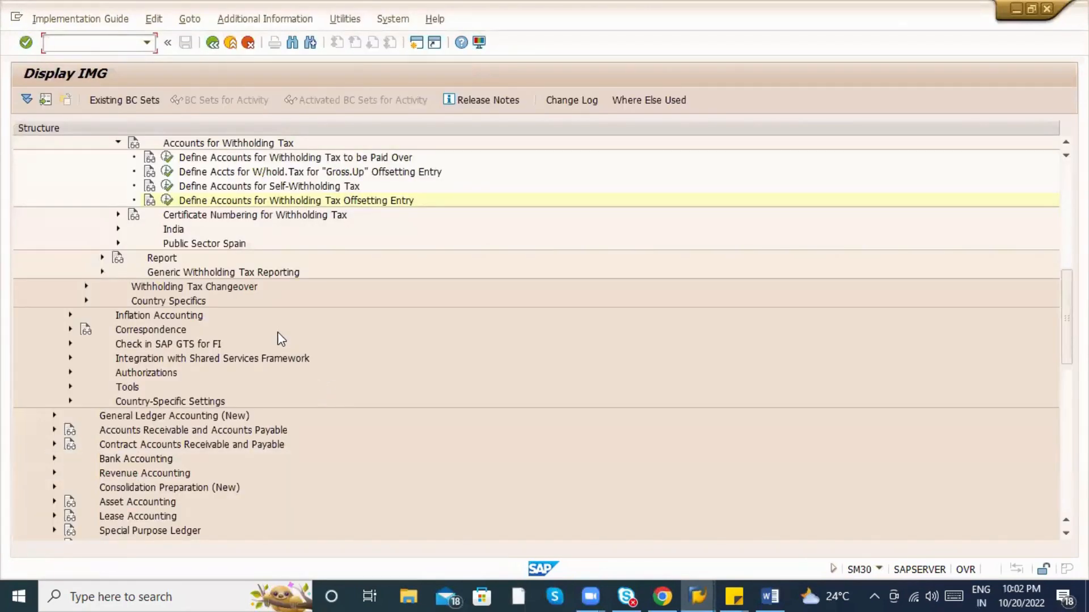
Look through the Posting, India and Company Code nodes under Extended Withholding Tax for relevant settings.
scroll(277, 332, "up", 4)
scroll(277, 332, "up", 1)
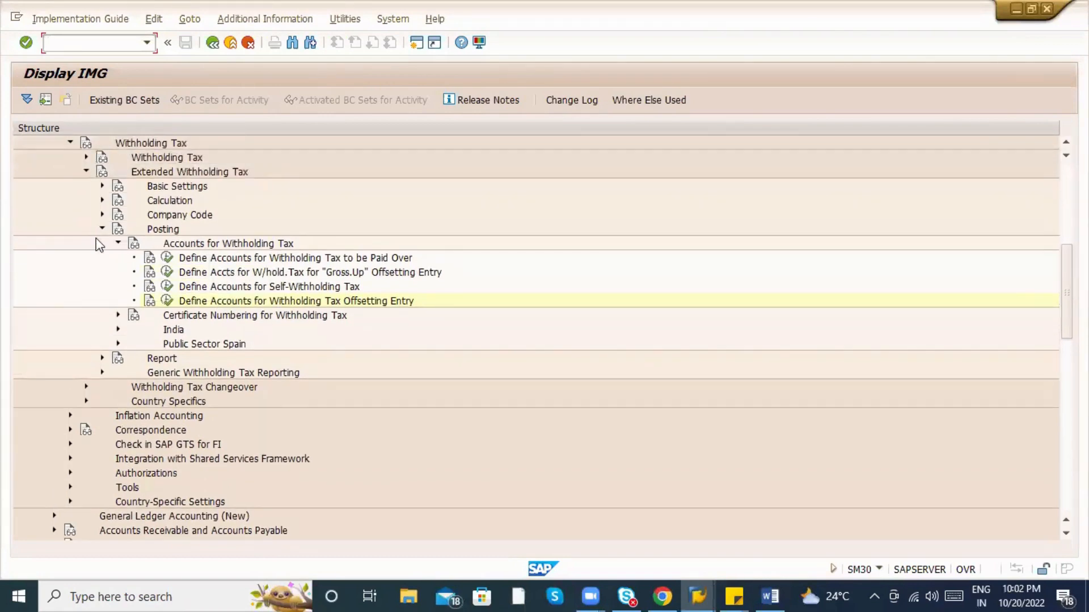
left_click(118, 243)
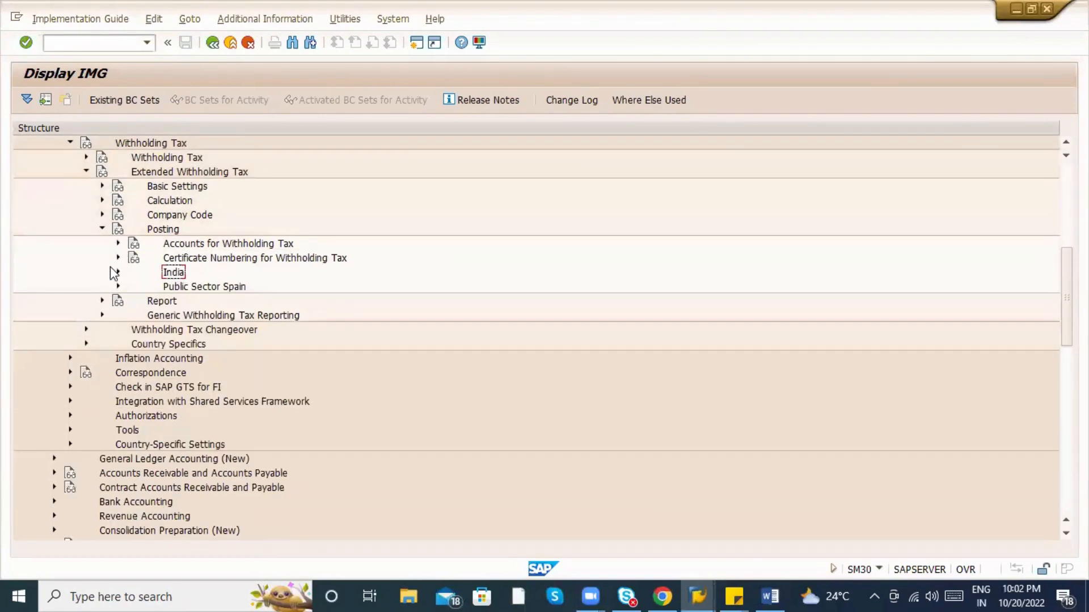
left_click(117, 273)
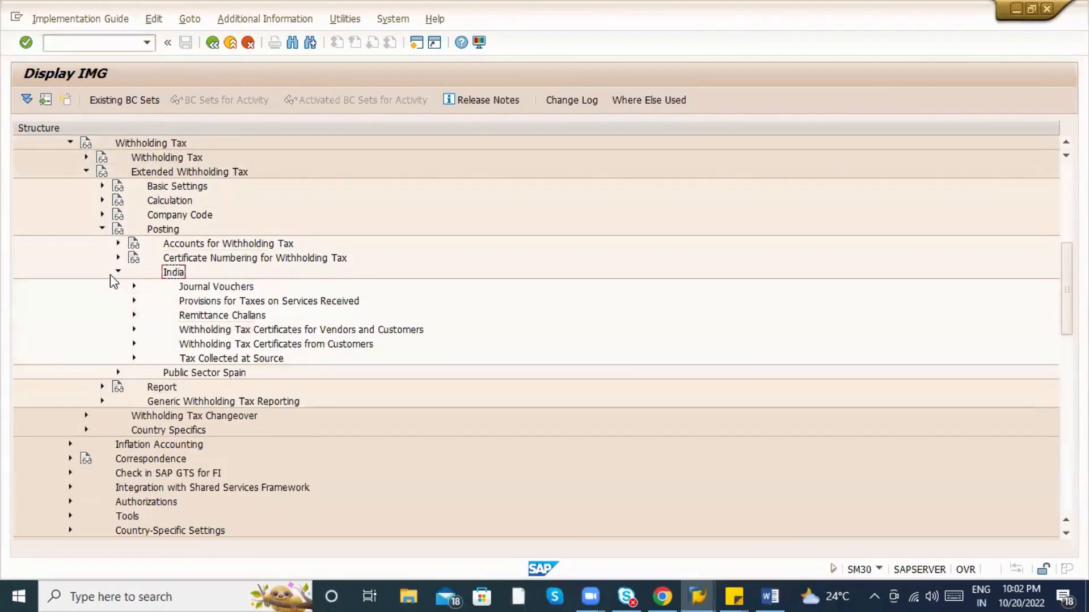
left_click(112, 273)
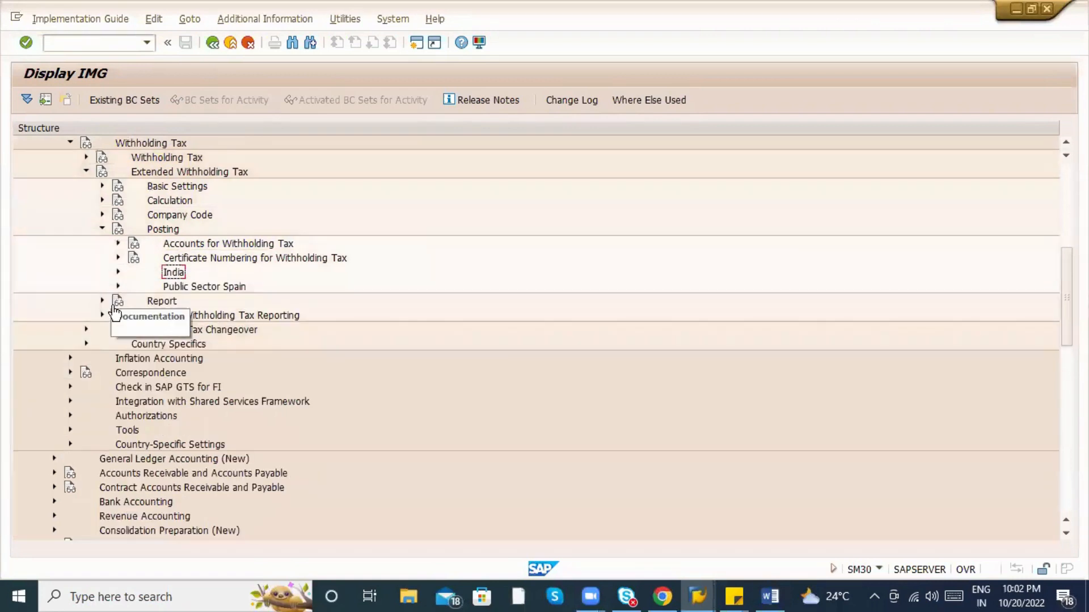
left_click(103, 230)
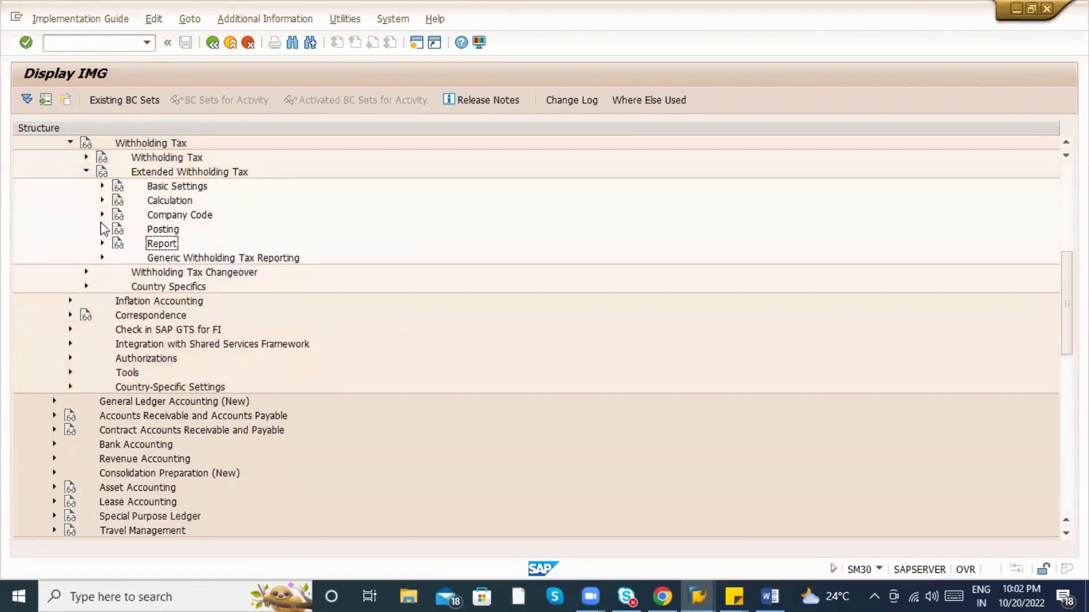
left_click(102, 215)
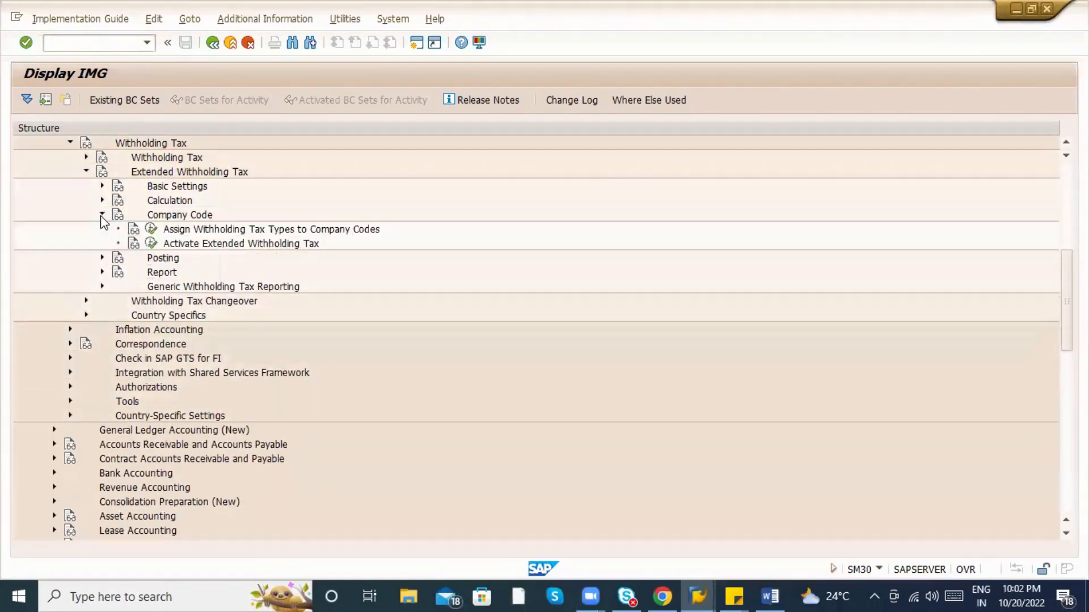
Open the assignment of withholding tax types to company codes and position the list at company code ZABC.
left_click(150, 230)
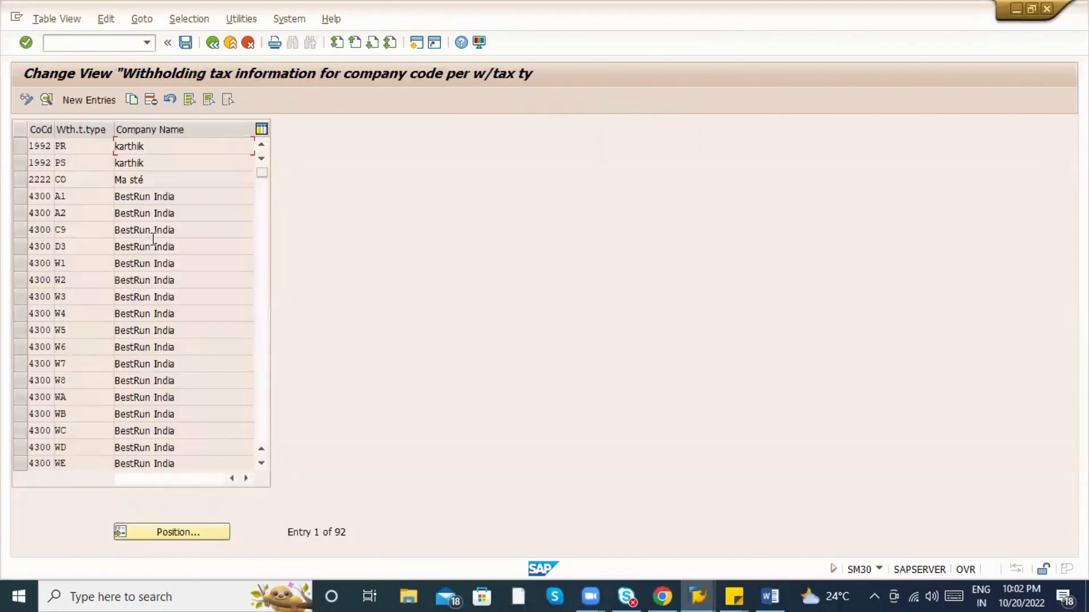
left_click(176, 531)
type("za")
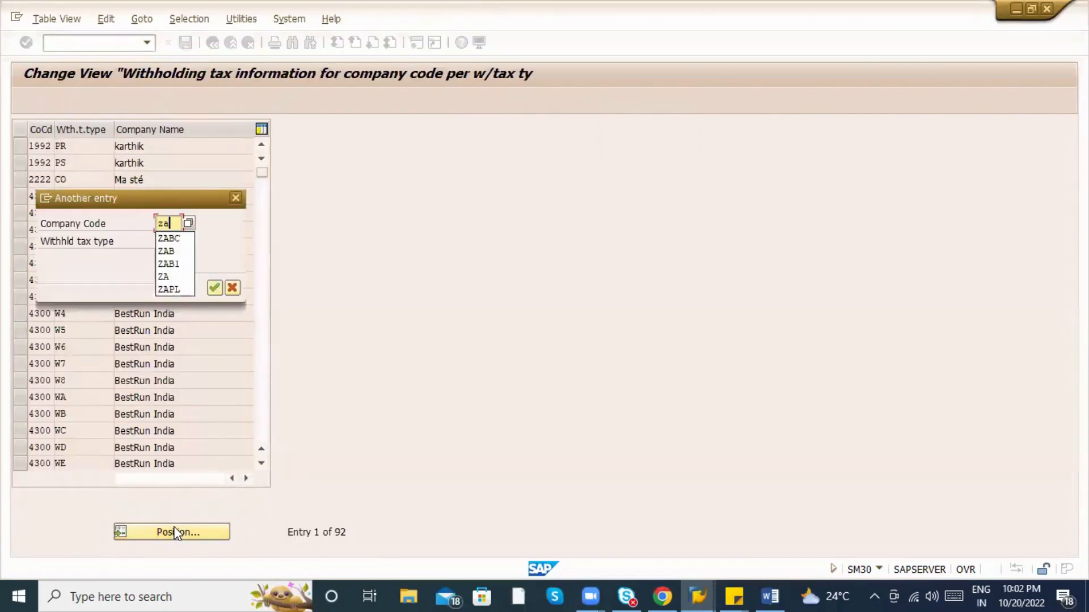
type("bc")
key("Return")
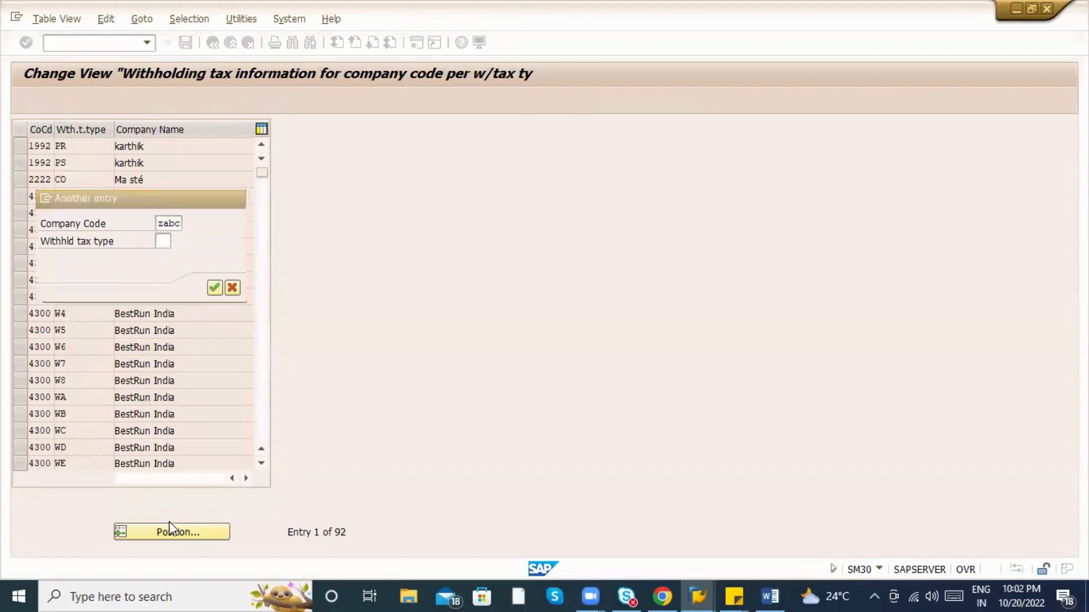
Check the withholding tax type assignments for company code ZABC, return to the IMG structure, and look under Calculation.
key("Return")
scroll(134, 299, "up", 3)
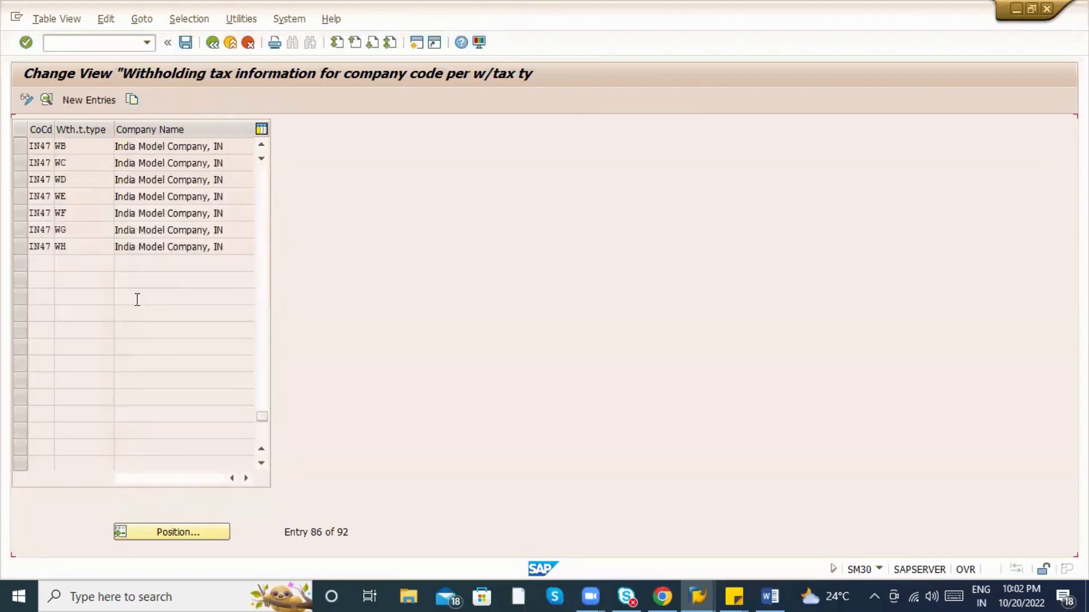
left_click(211, 43)
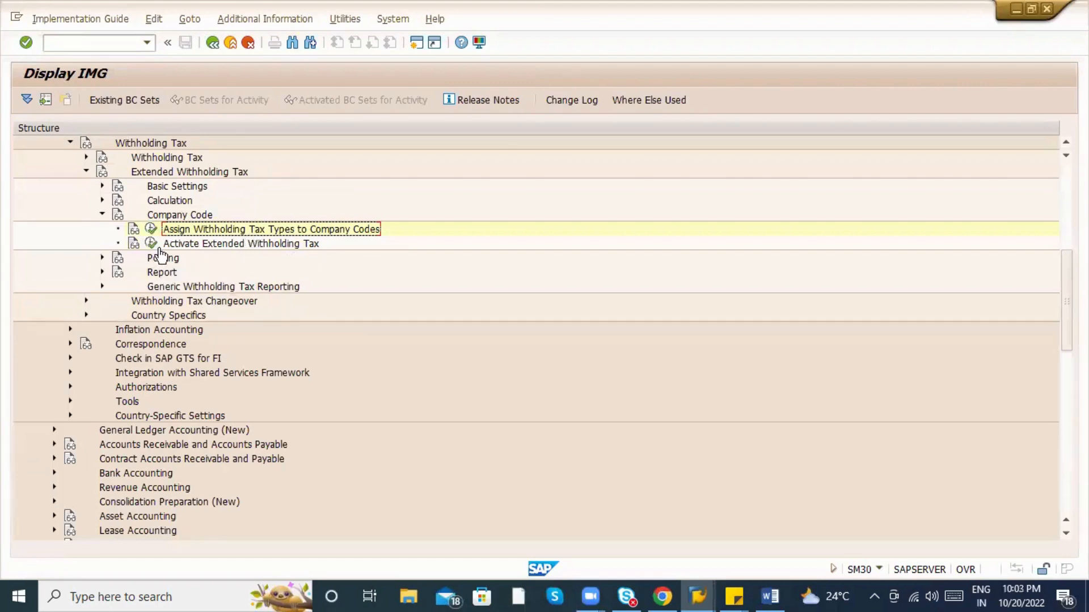
left_click(102, 201)
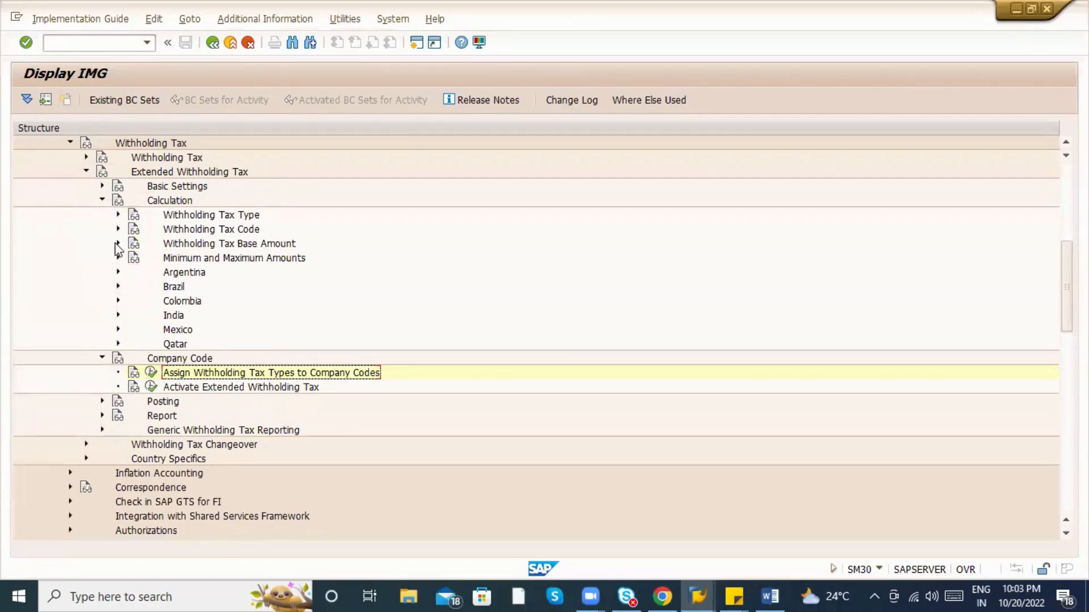
Open the Define Tax Accounts activity under Posting and compare its transaction keys with the error in the invoice verification log.
left_click(213, 43)
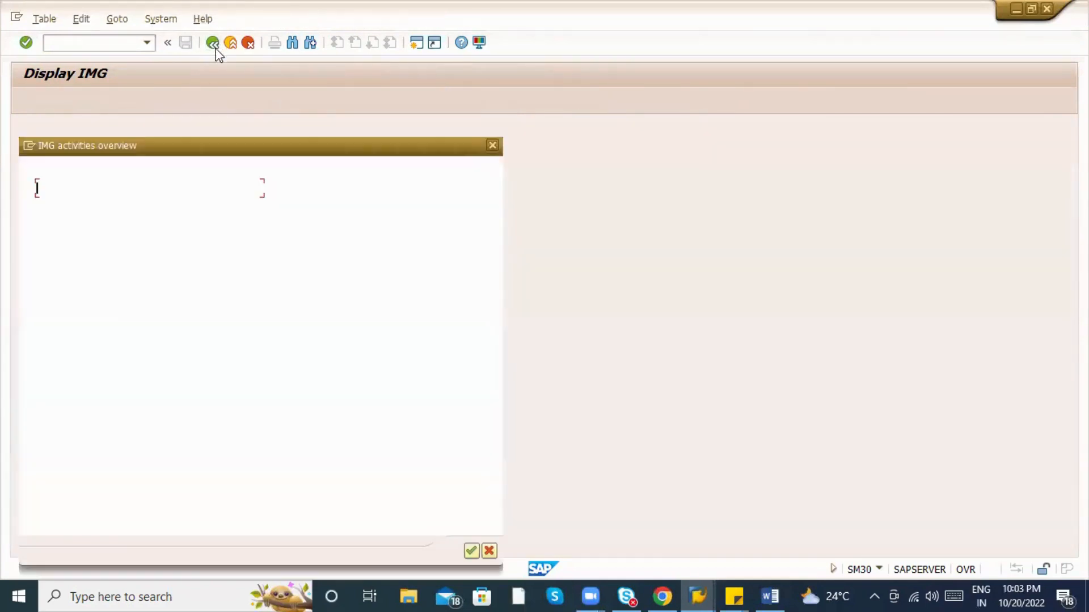
double_click(342, 437)
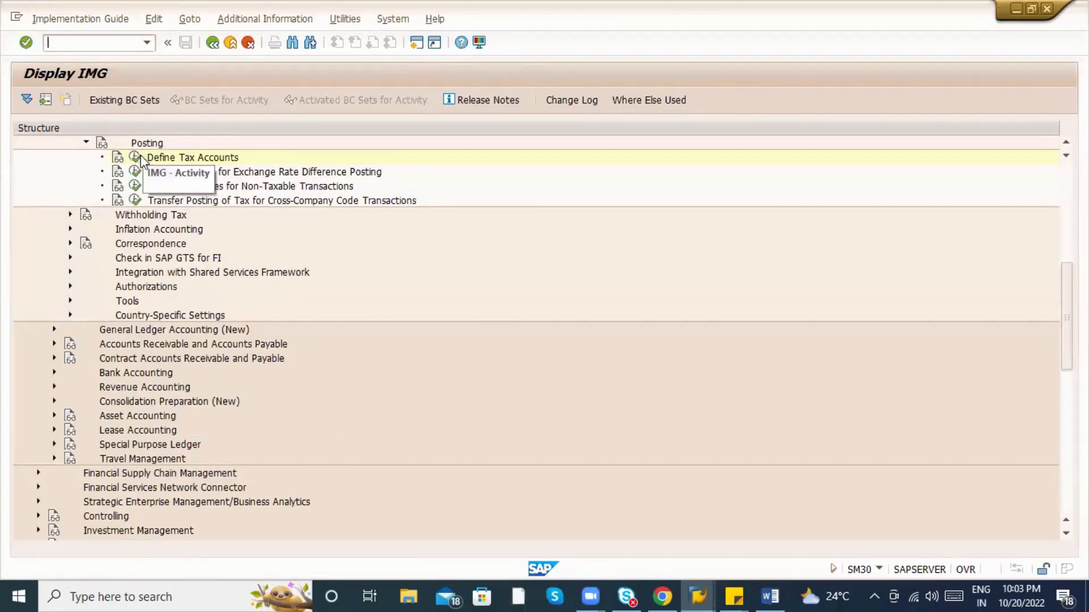
left_click(138, 158)
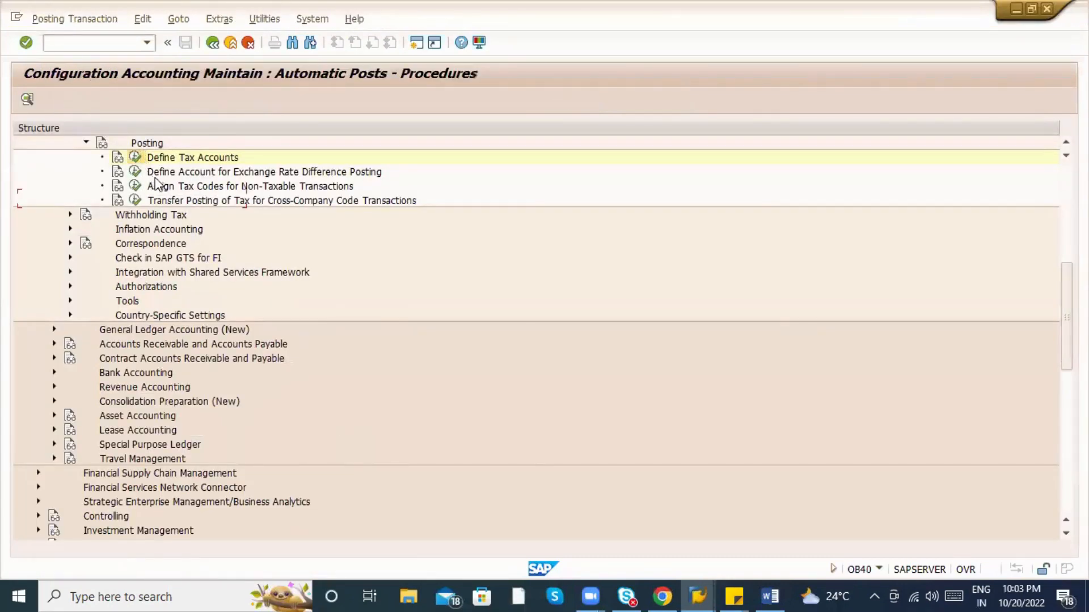
key("alt+Tab")
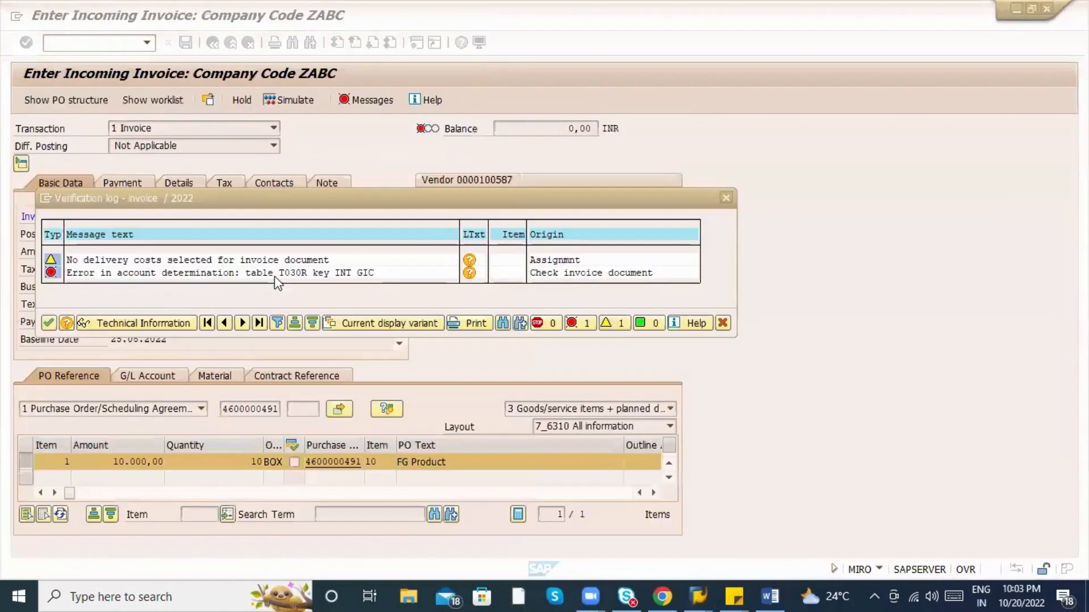
key("alt+Tab")
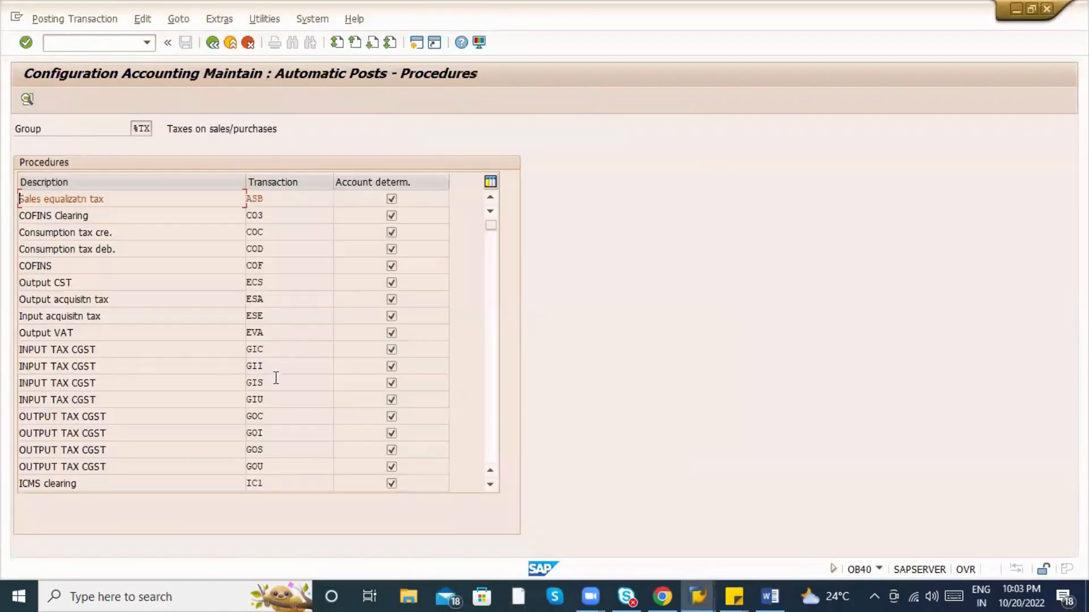
Open the INPUT TAX CGST procedure GIC for chart of accounts INT and save its account determination rules.
double_click(270, 349)
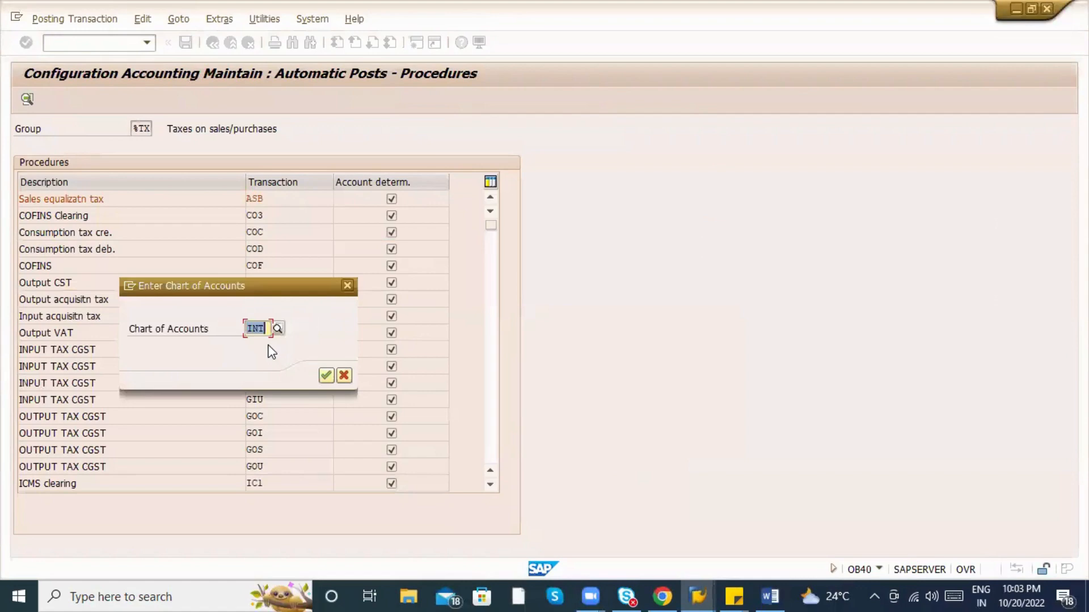
key("Return")
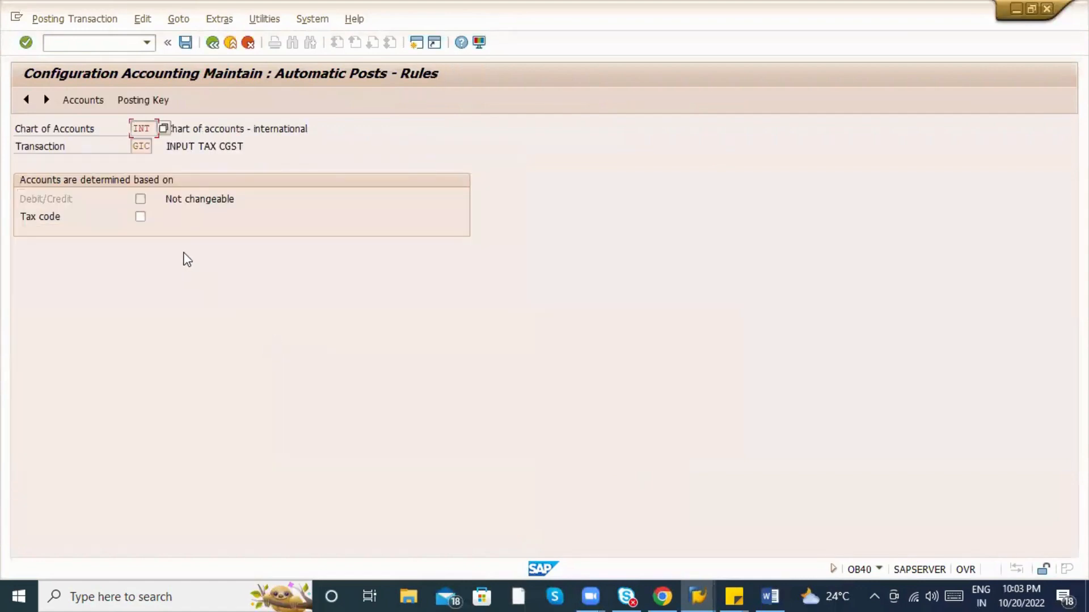
key("alt+Tab")
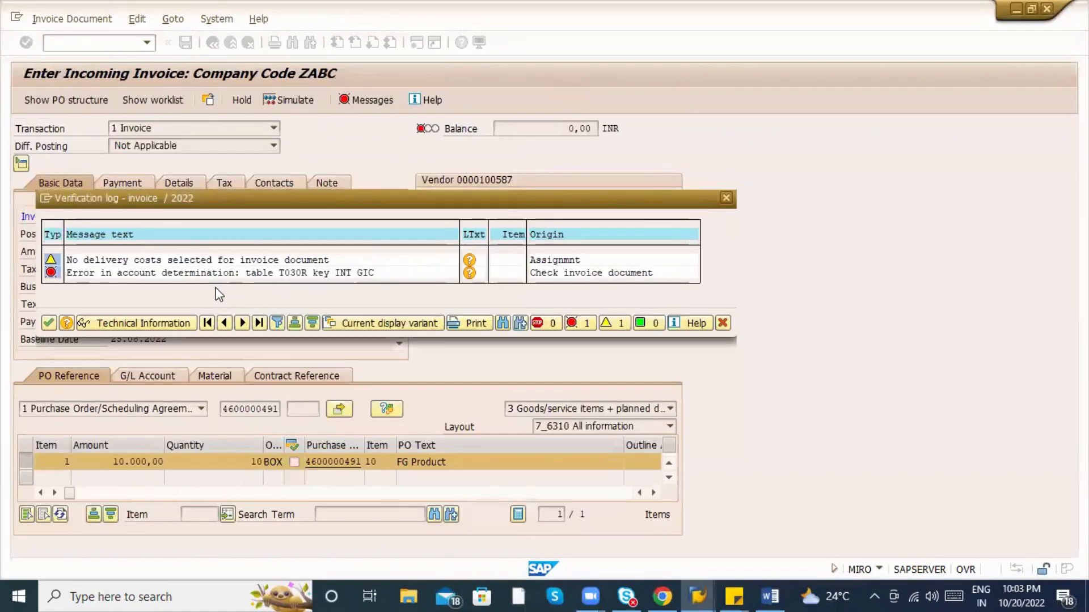
key("alt+Tab")
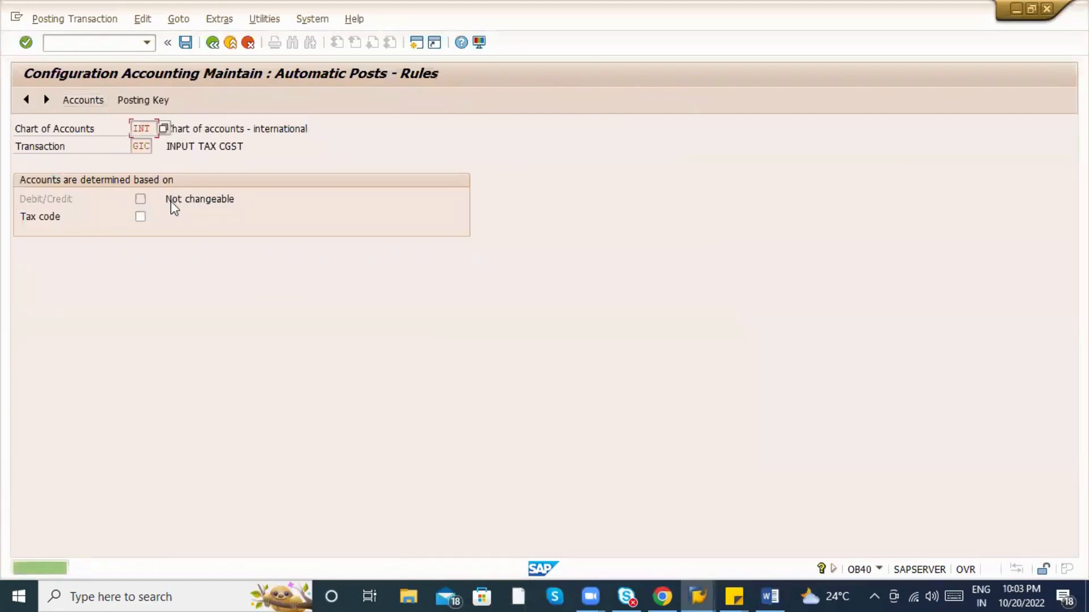
left_click(150, 101)
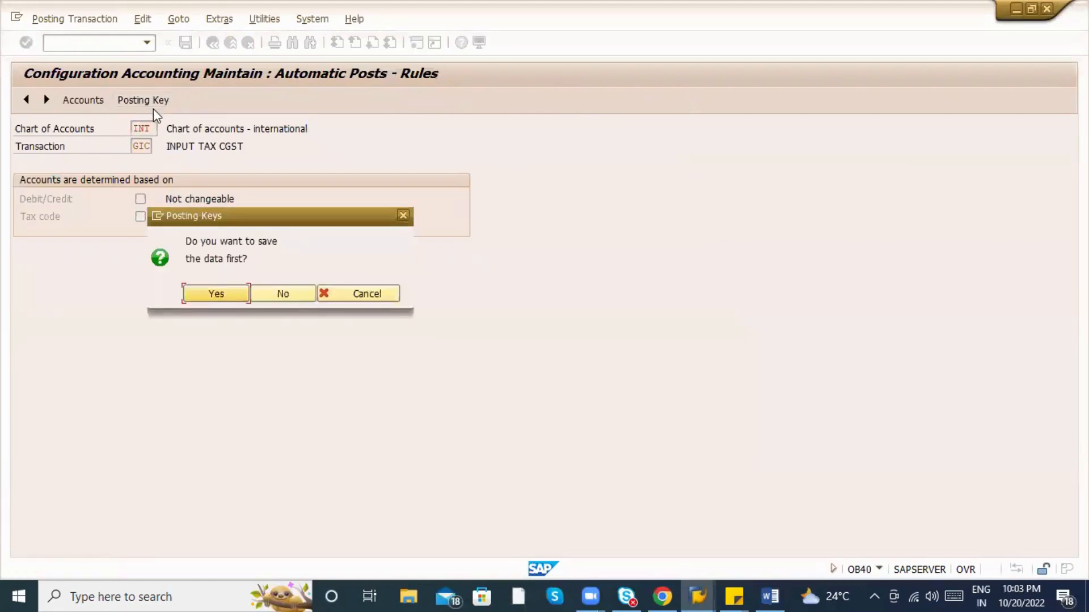
left_click(206, 294)
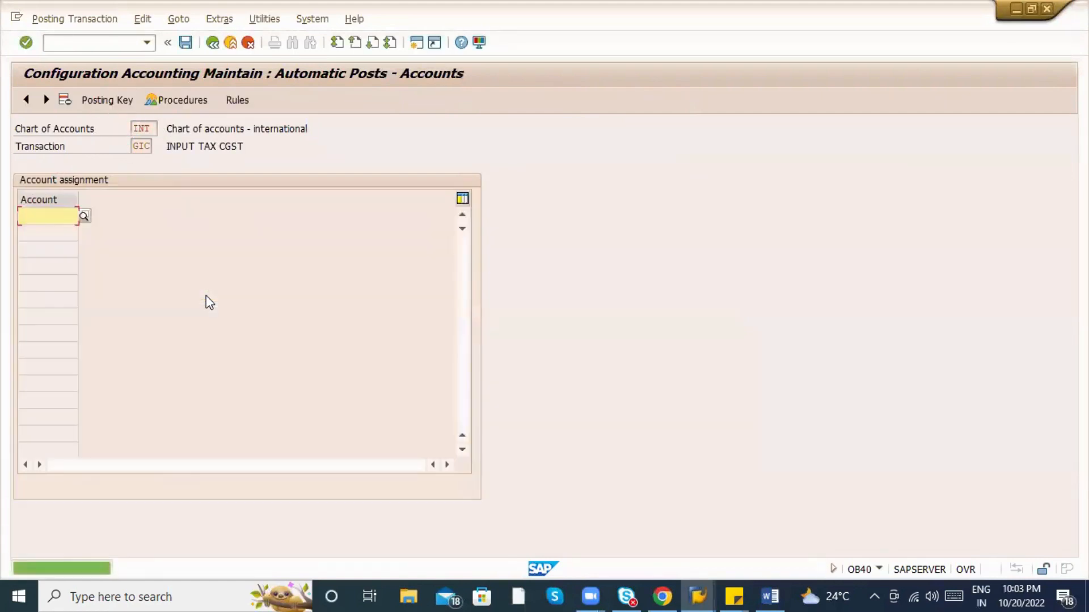
Assign G/L account "Input tax for down payments - tangible assets" to transaction GIC and save it in the proposed customizing request.
left_click(64, 219)
left_click(63, 221)
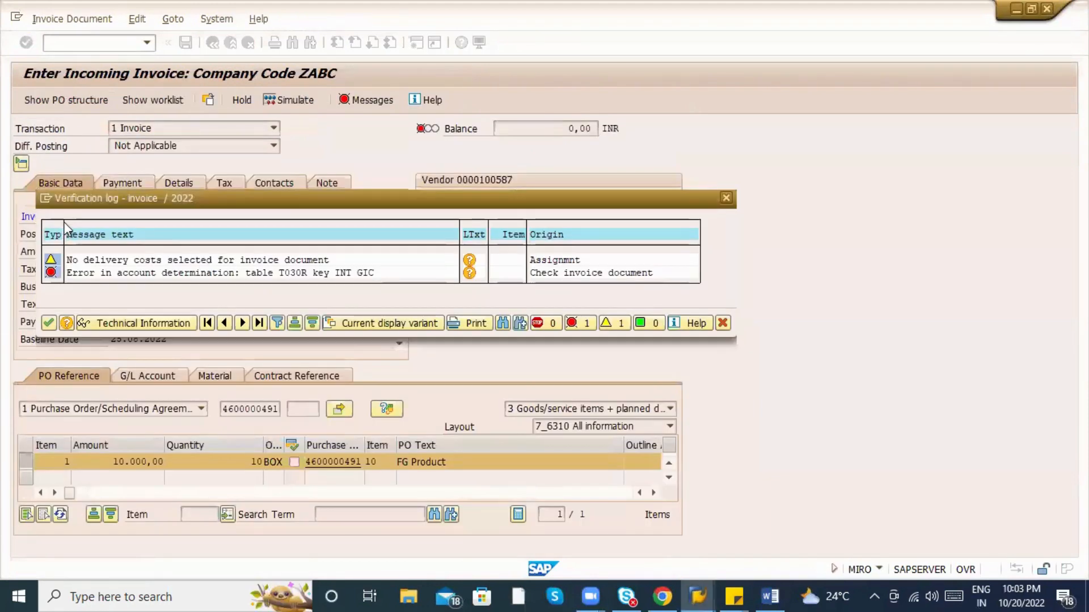
key("alt+Tab")
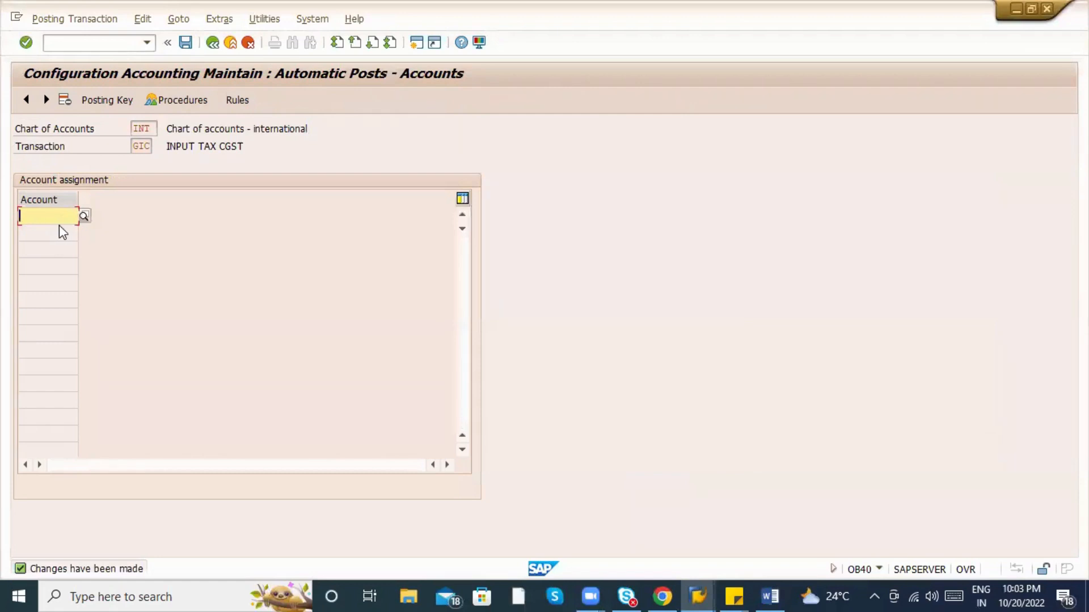
left_click(84, 216)
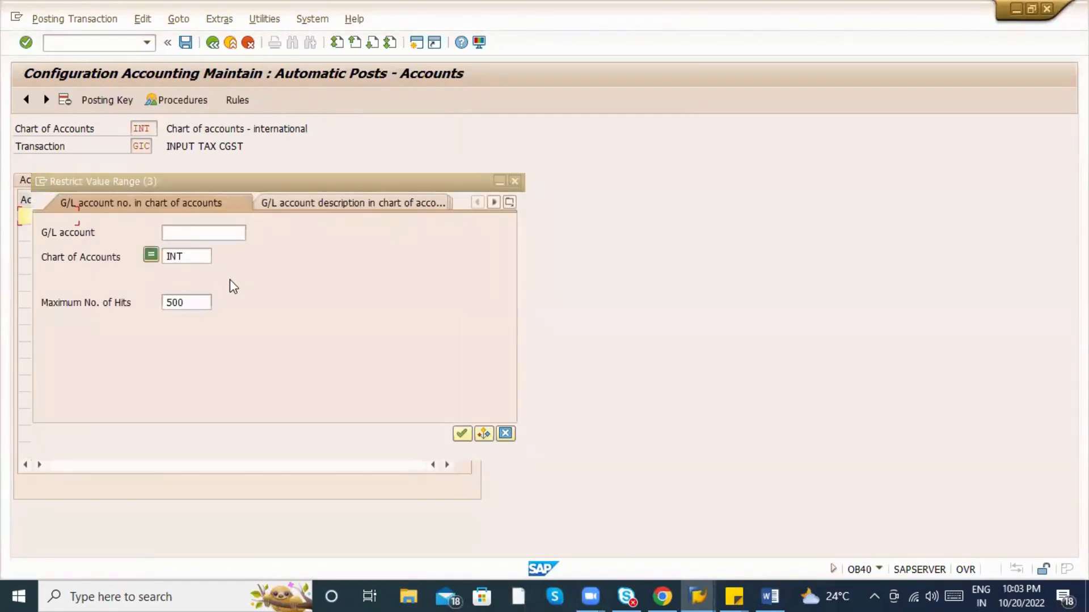
left_click(461, 433)
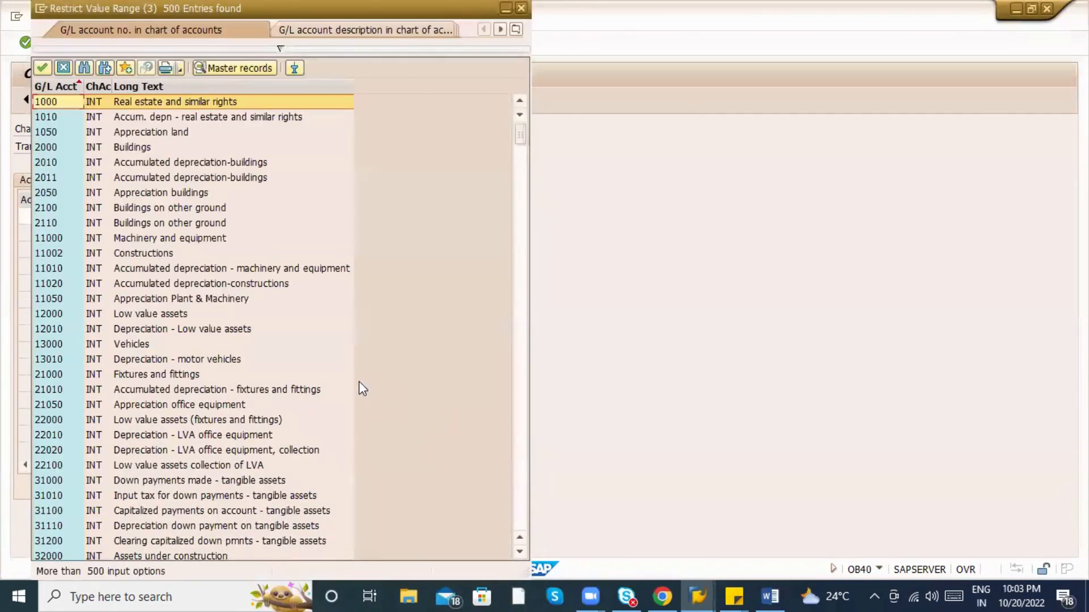
left_click(205, 493)
scroll(204, 492, "down", 6)
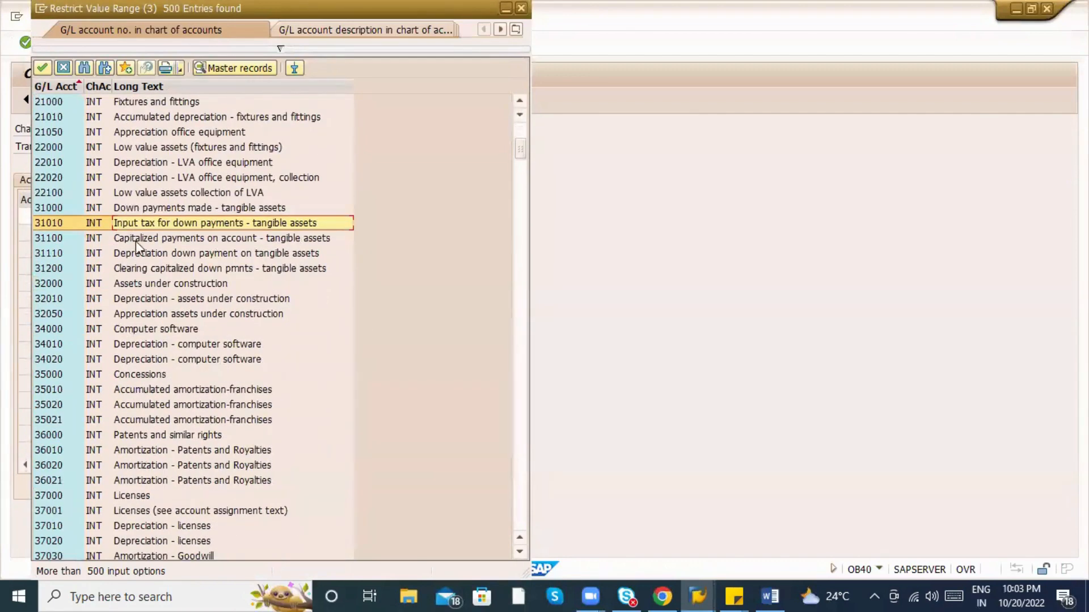
scroll(169, 269, "down", 2)
double_click(173, 137)
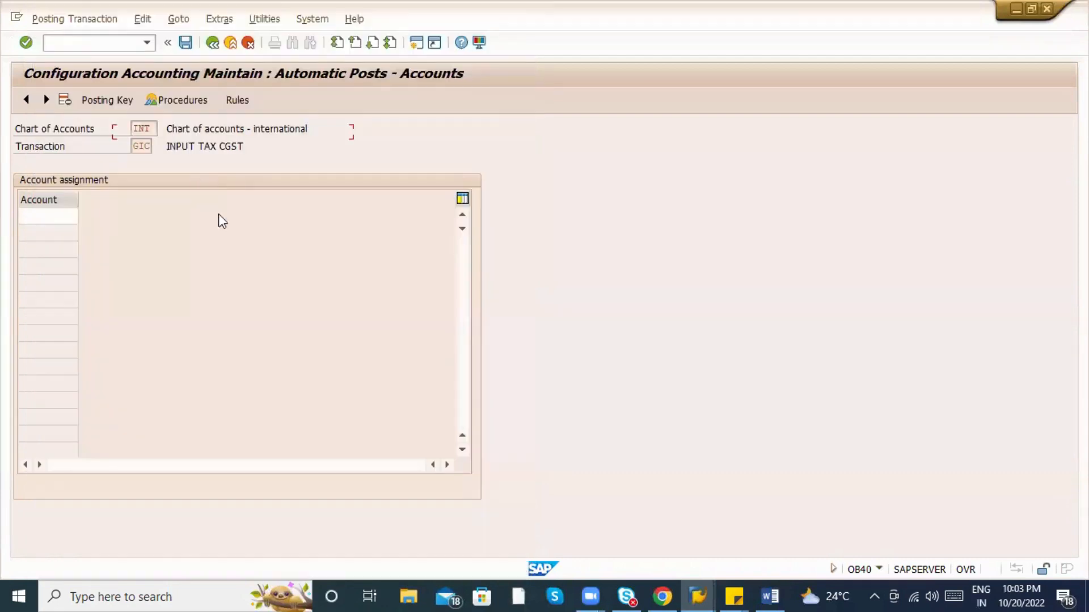
key("ctrl+s")
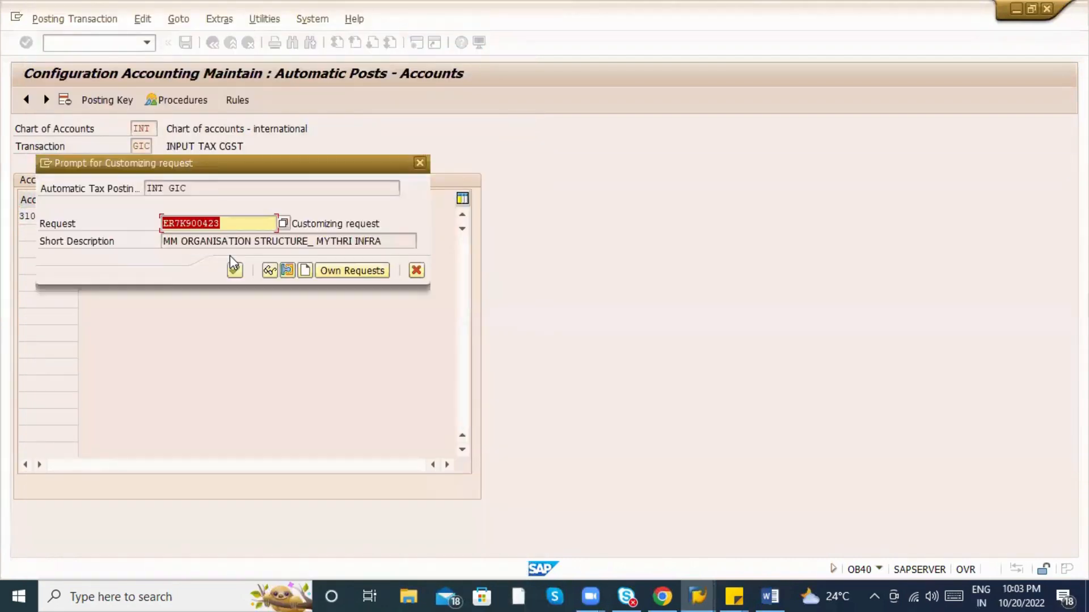
key("Return")
Return to the incoming invoice and recheck its messages for the account determination error.
key("alt+Tab")
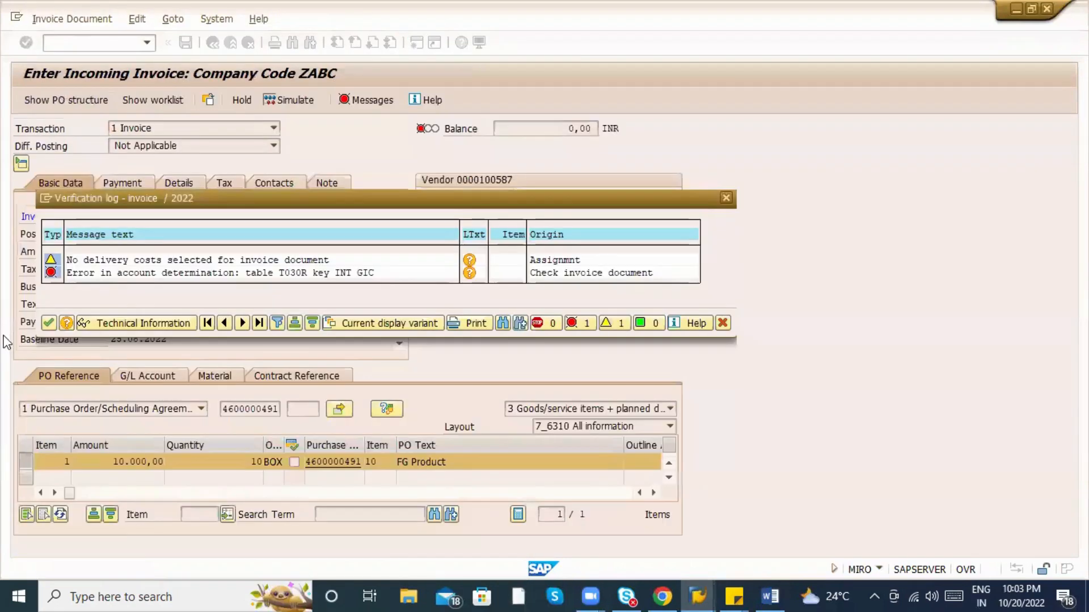
left_click(49, 324)
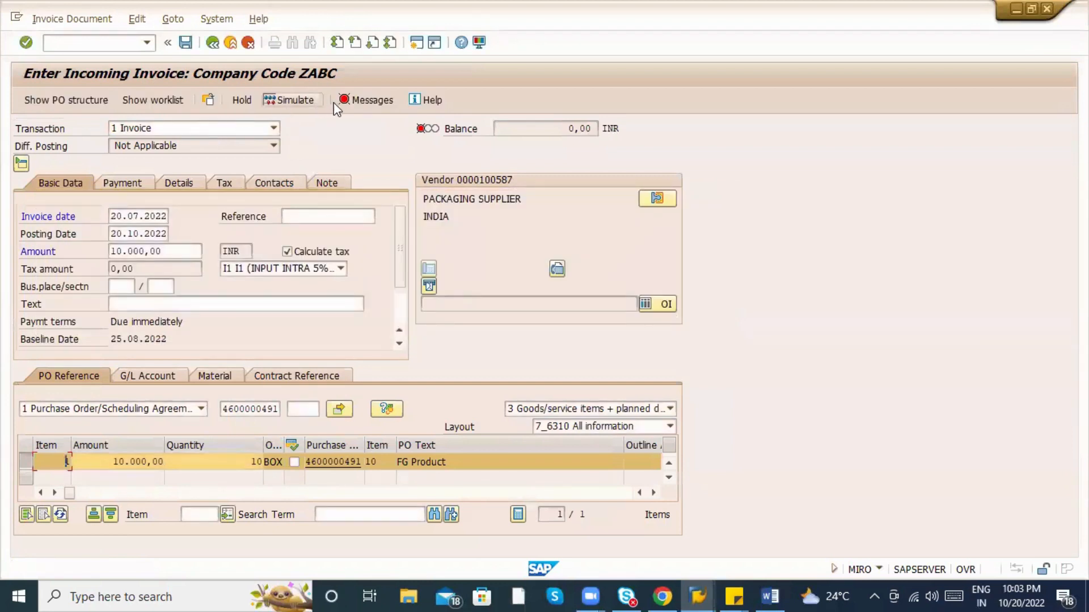
left_click(346, 101)
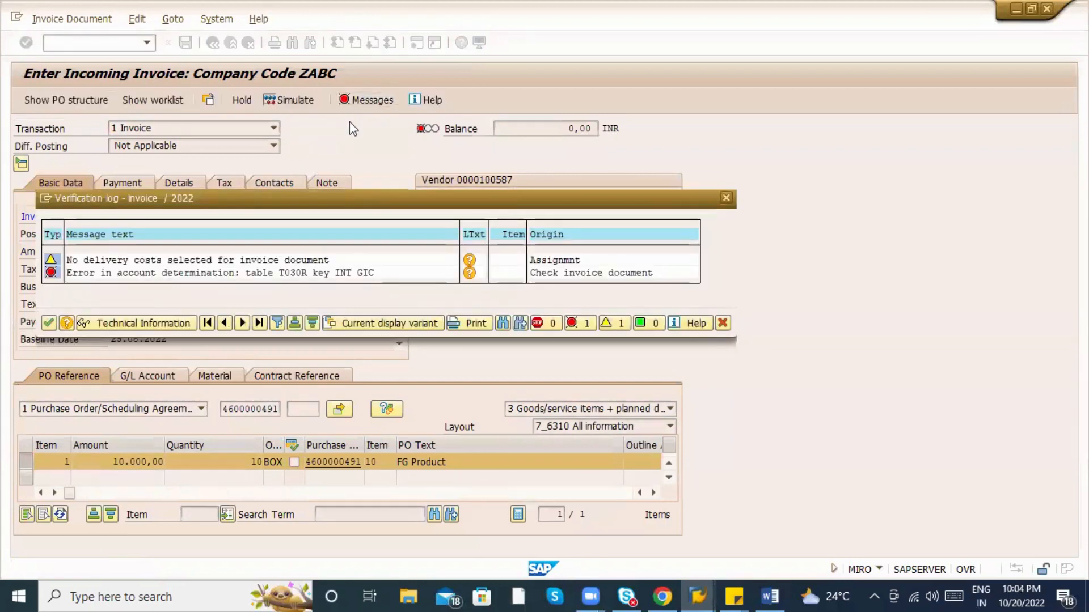
key("Return")
Discard the current incoming invoice entry and restart transaction MIRO.
key("F12")
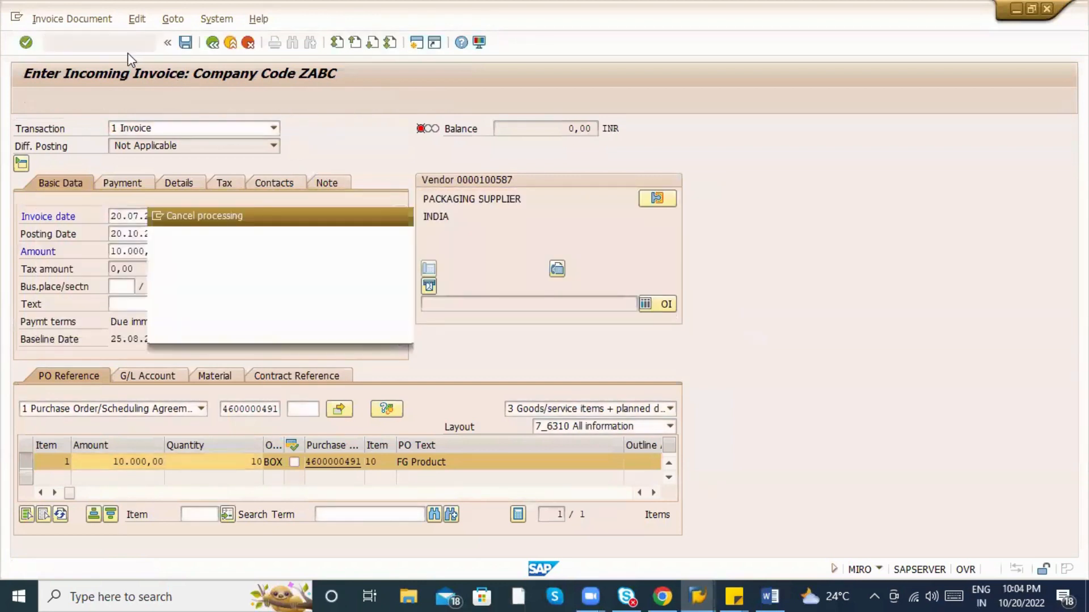
key("Return")
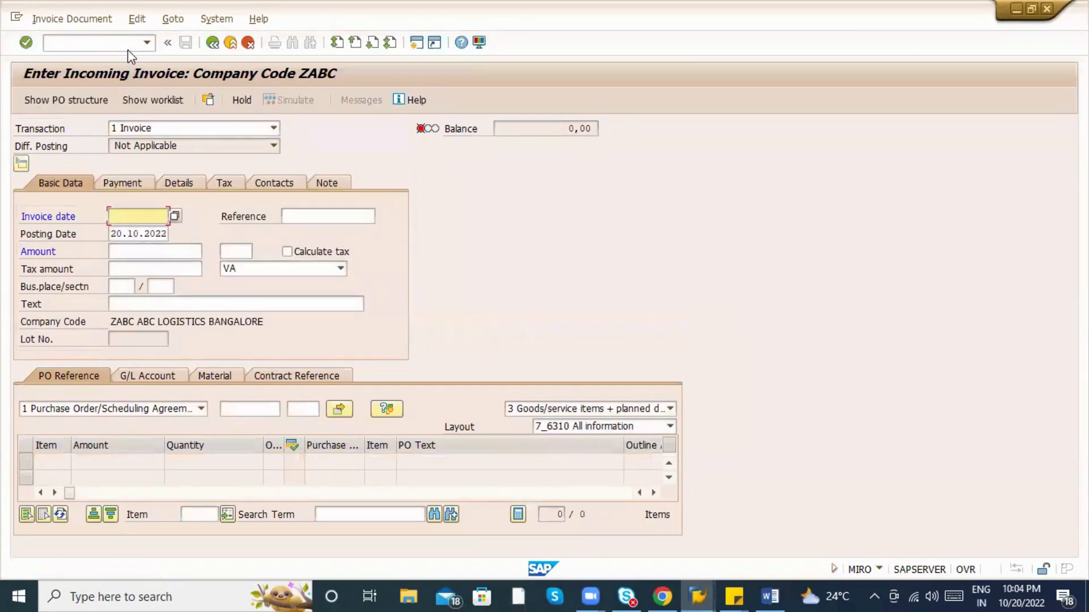
left_click(255, 409)
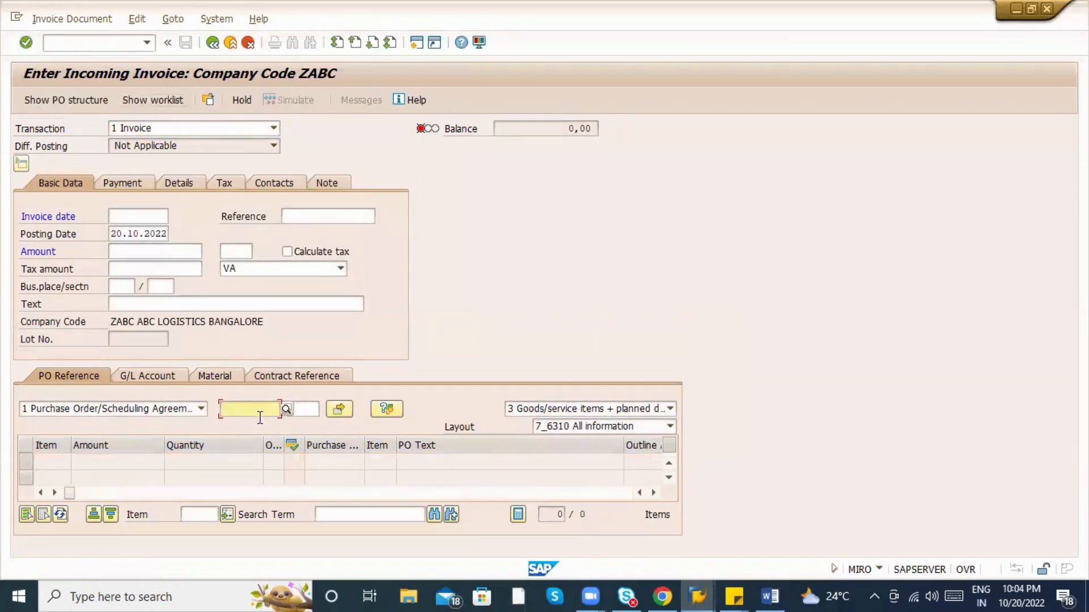
left_click(100, 42)
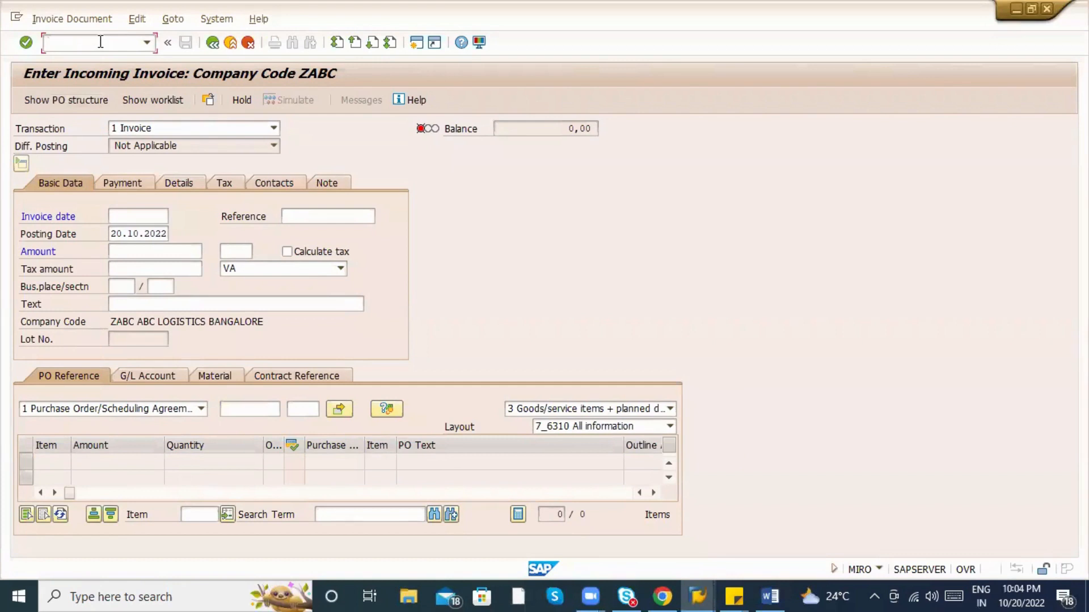
key("Return")
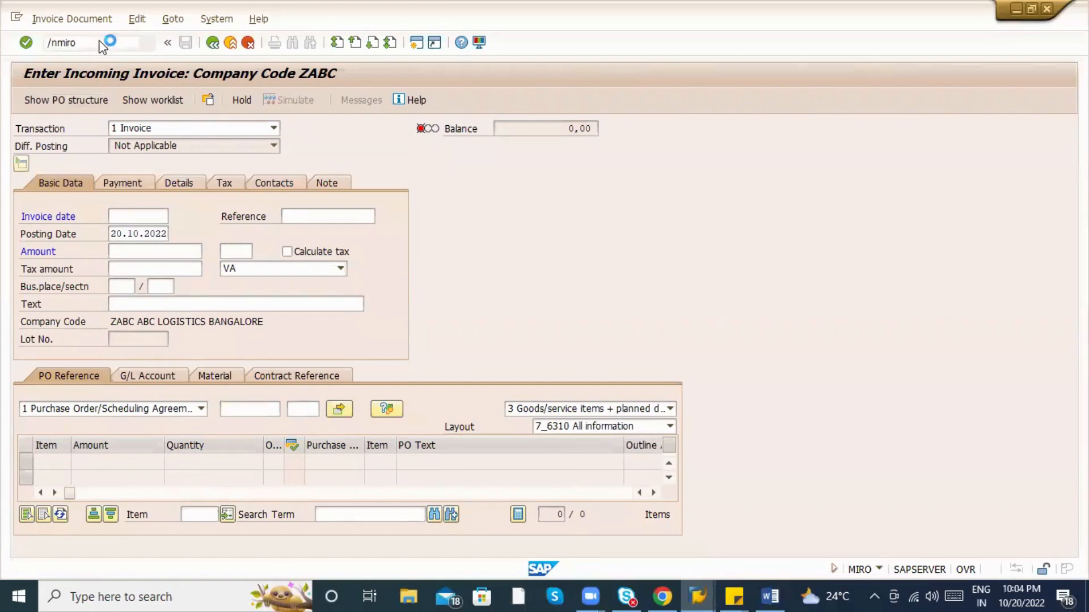
Set the invoice date to 20.09.2022 and paste the copied order number as the reference.
left_click(138, 216)
left_click(145, 244)
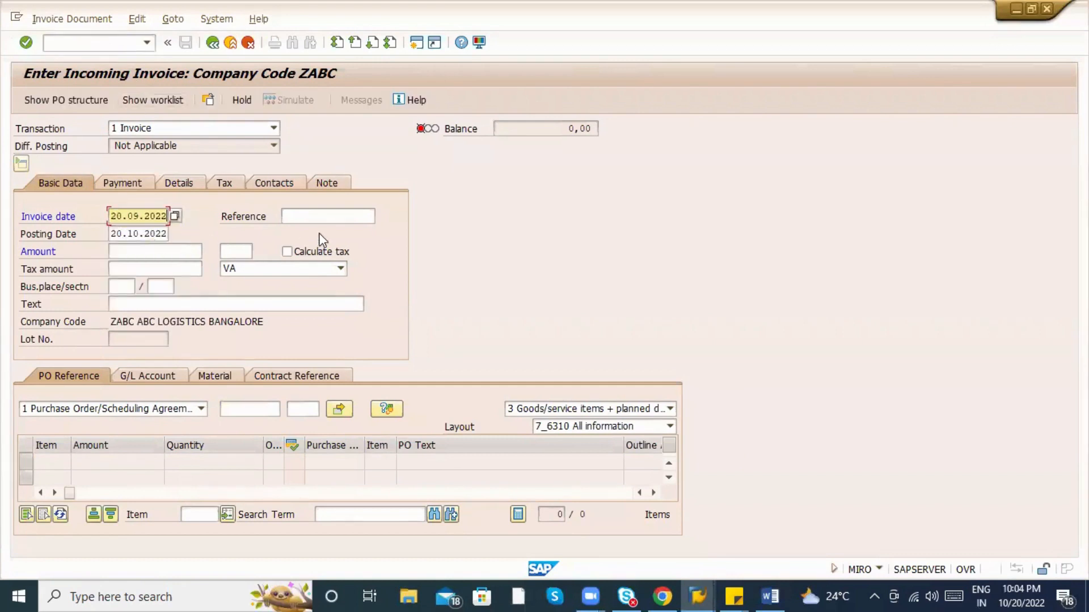
left_click(322, 221)
key("ctrl+v")
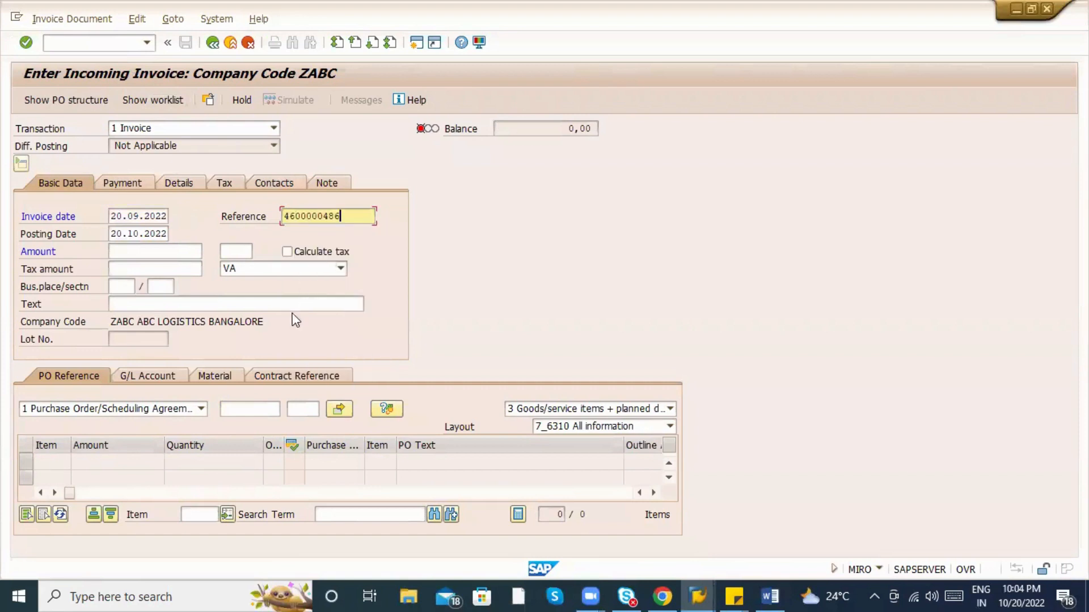
Enter the subcontracting purchase order number, verify it against the goods receipt document in MIGO, and load the FG Product item.
left_click(257, 418)
left_click(254, 409)
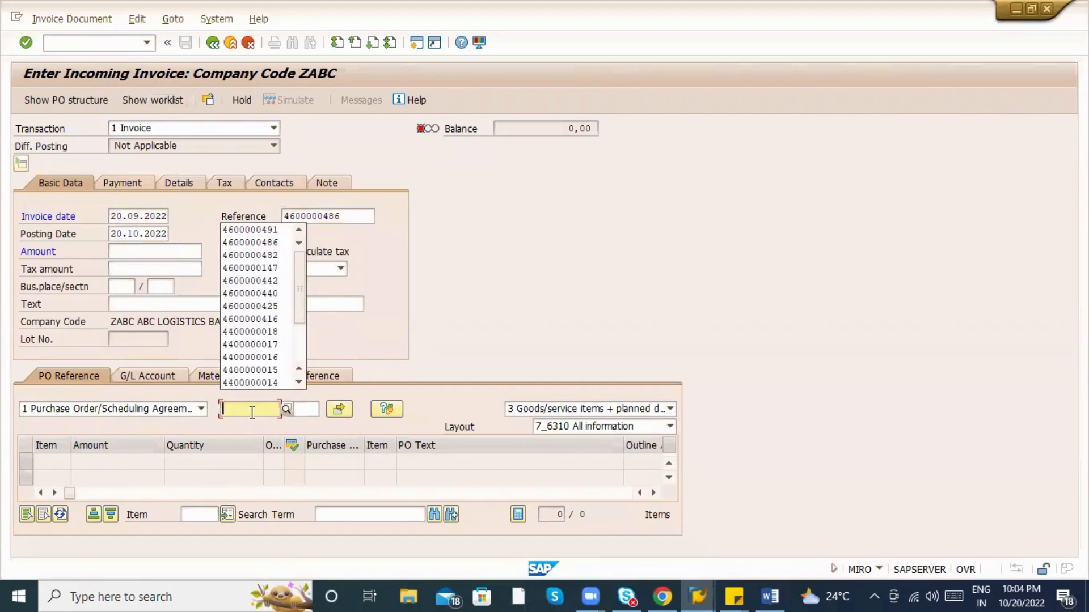
left_click(253, 229)
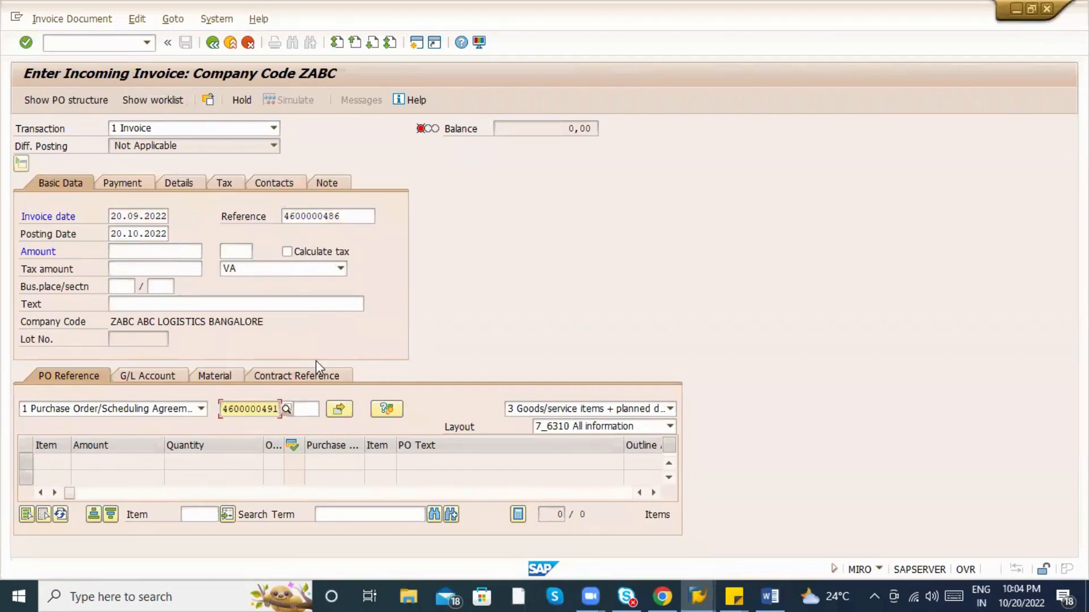
key("alt+Tab")
key("alt+Tab")
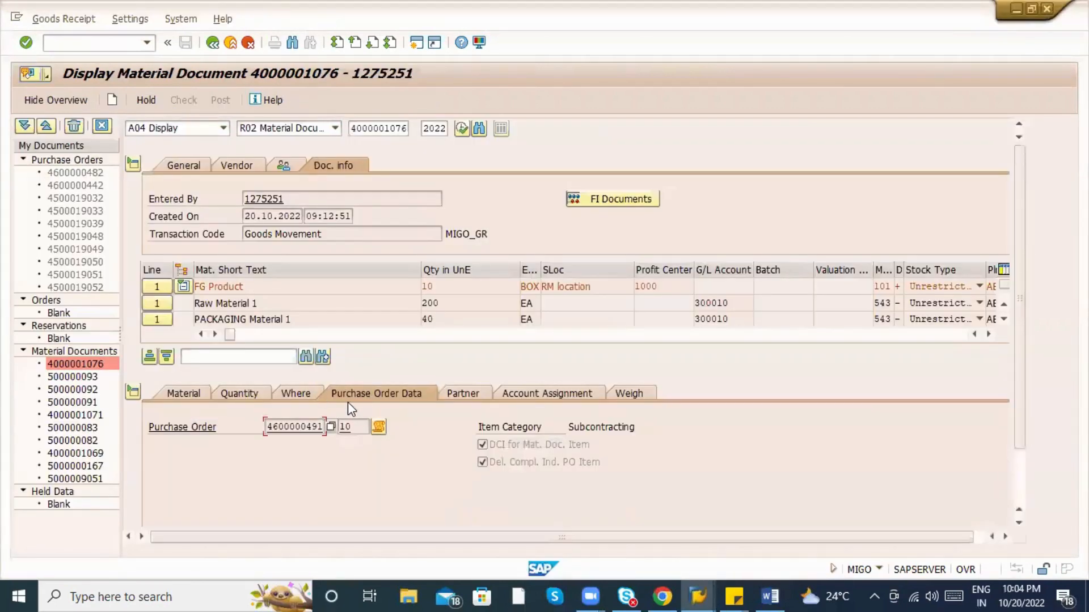
key("alt+Tab")
key("Return")
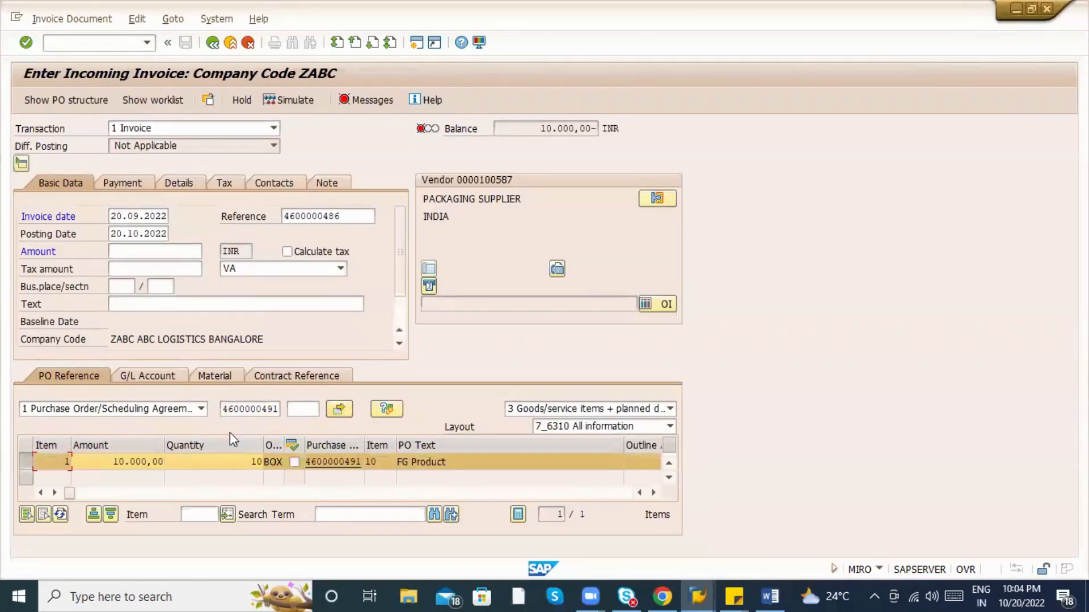
Set the tax code to I0 (Input intra 0%) in the invoice's basic data and in the FG Product item.
left_click(101, 492)
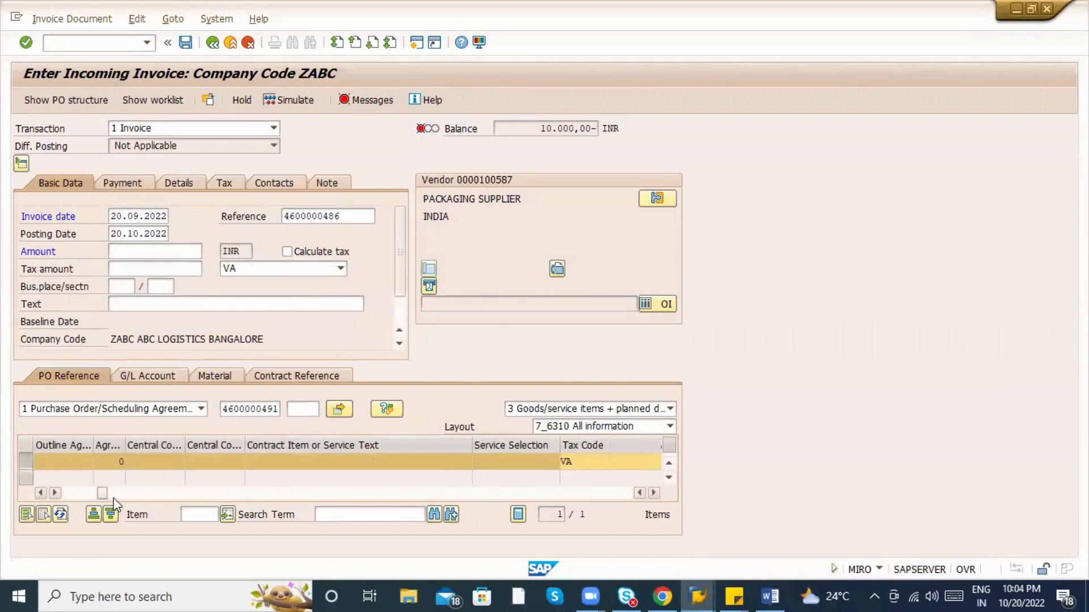
left_click(567, 461)
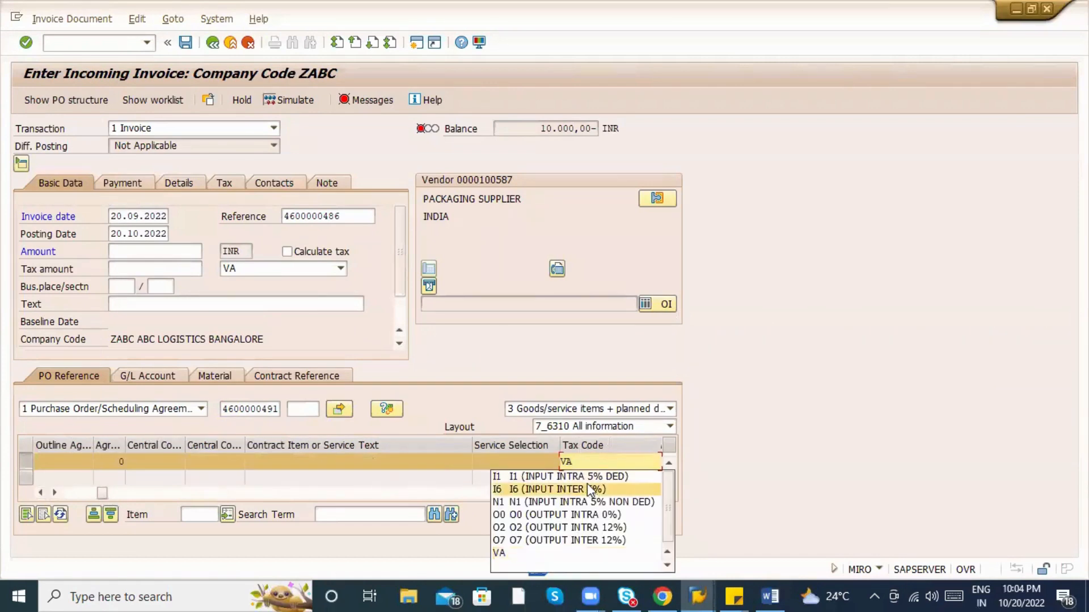
left_click(567, 476)
left_click(264, 271)
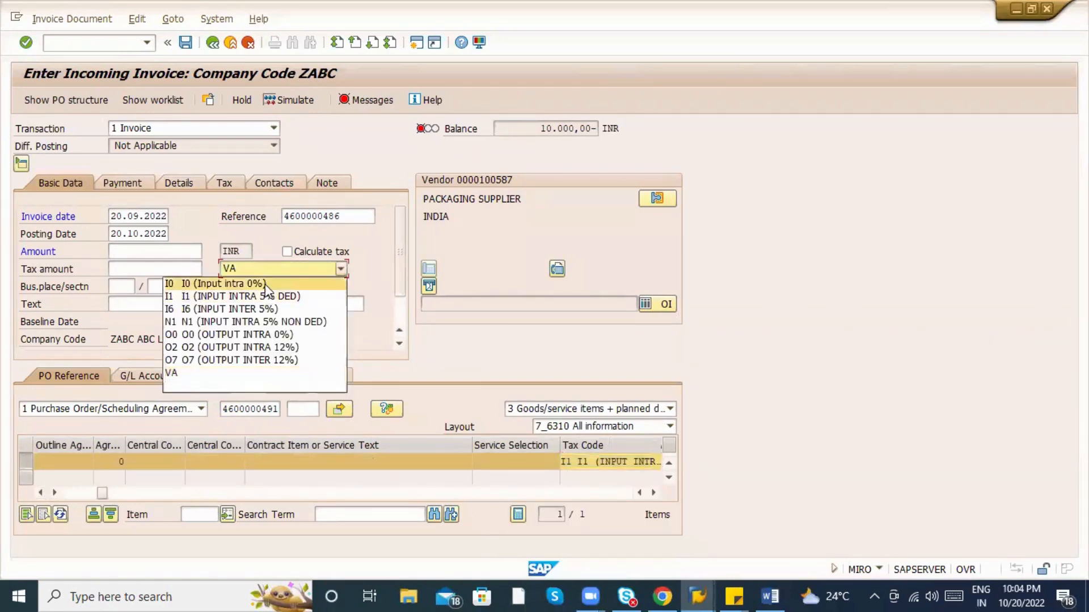
left_click(270, 284)
key("Return")
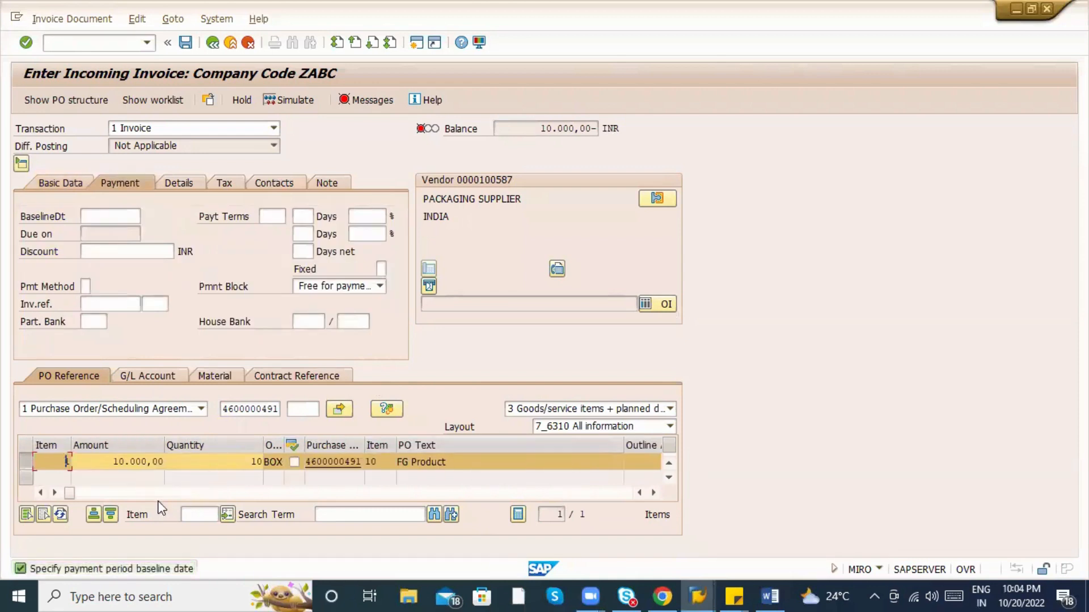
left_click(122, 492)
left_click(117, 466)
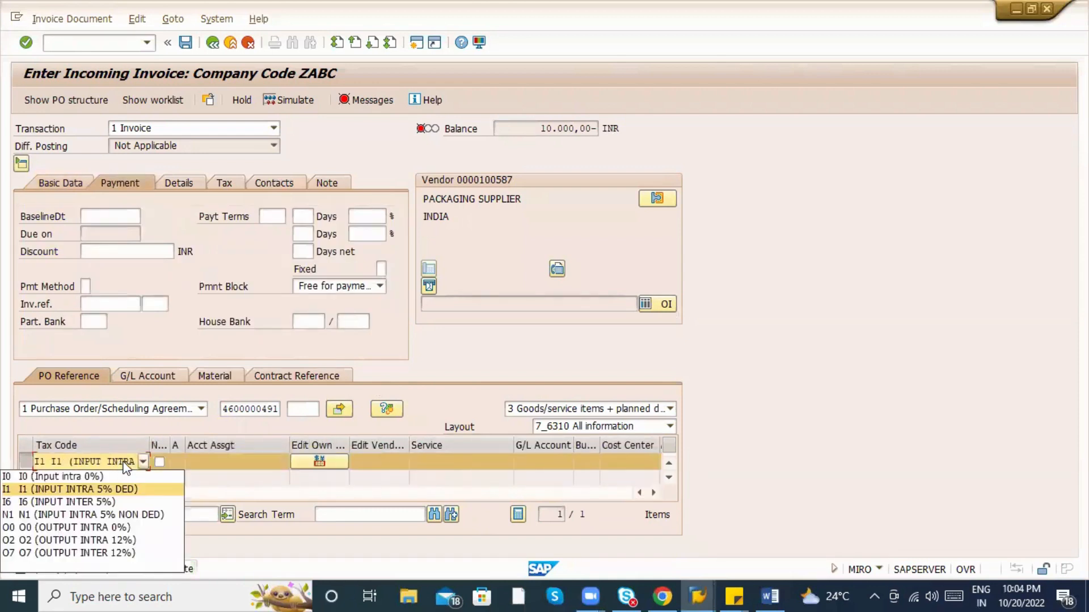
left_click(121, 474)
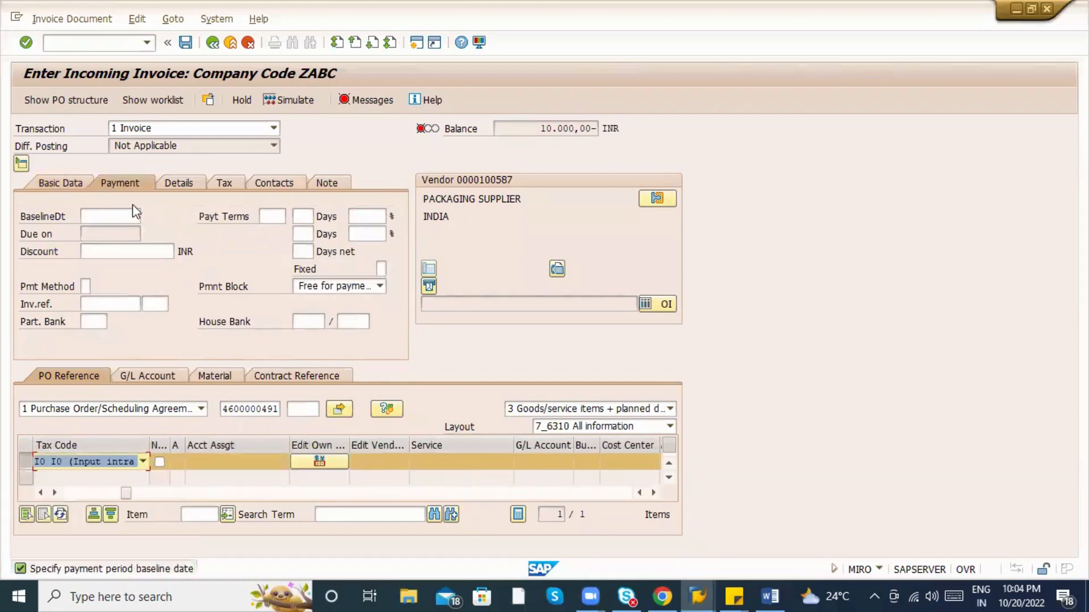
Set the payment baseline date to 25.08.2022 and enable automatic tax calculation for the invoice.
left_click(127, 219)
left_click(129, 233)
key("Return")
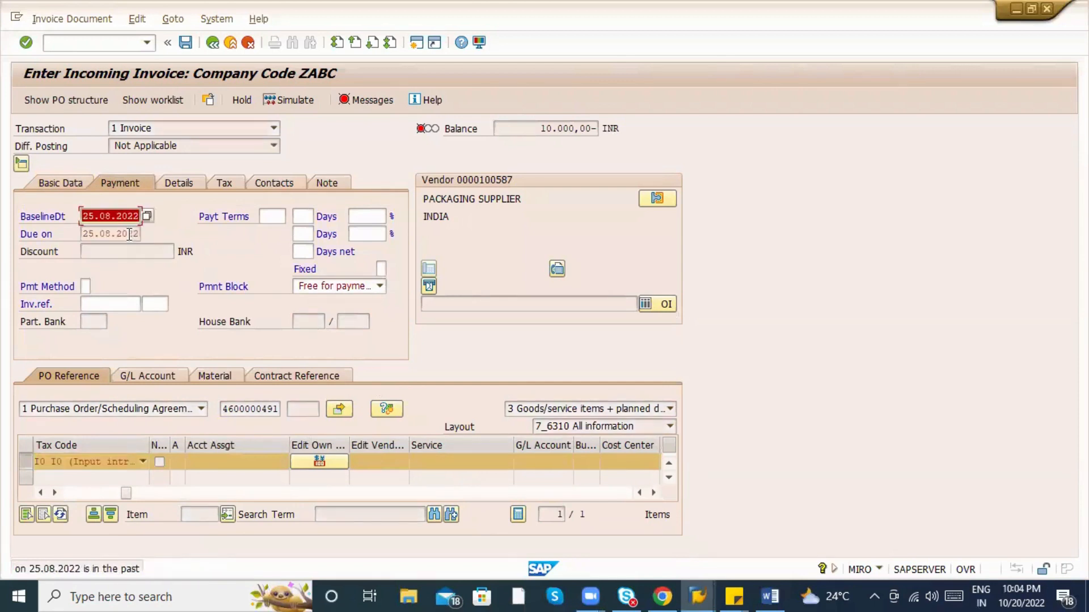
key("Return")
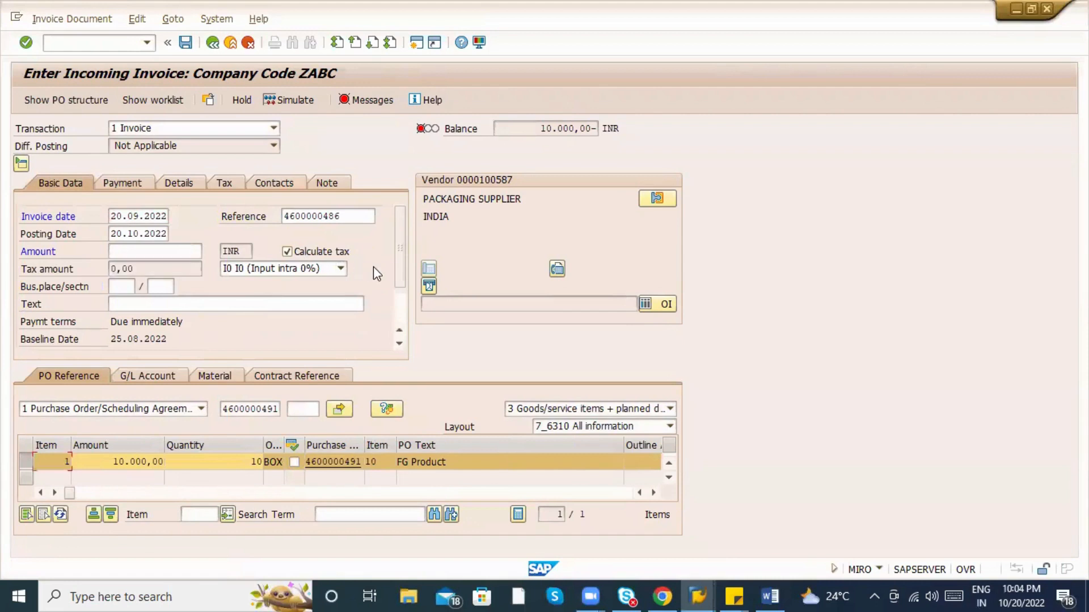
Copy the balance of 10.000,00 into the invoice amount and check the invoice messages for errors.
left_click_drag(539, 129, 591, 137)
key("ctrl+c")
left_click(190, 250)
key("ctrl+v")
left_click(371, 101)
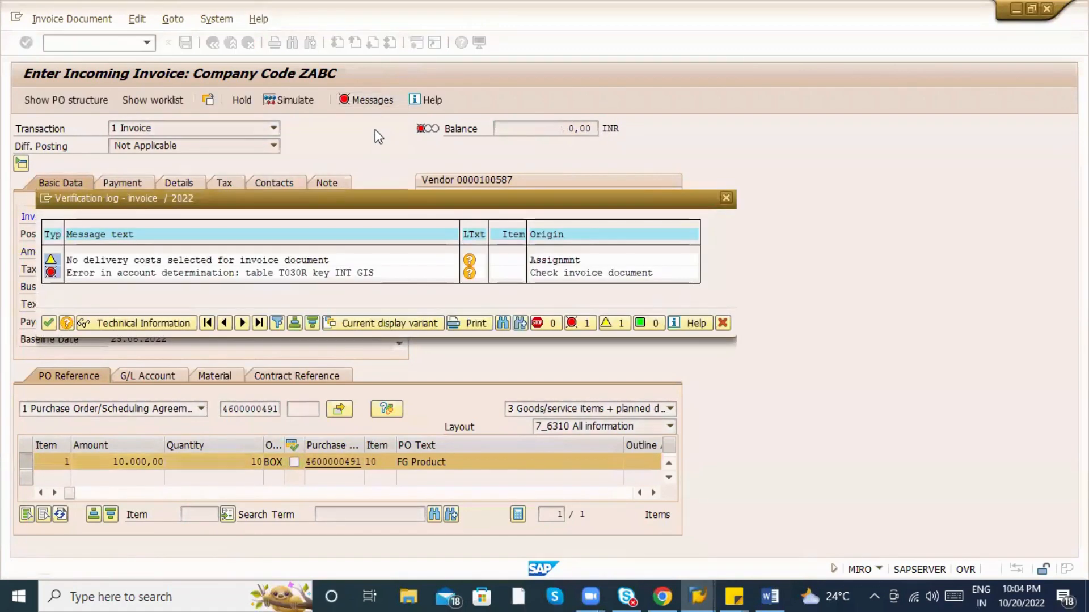
Switch to the OB40 configuration, leave the GIC accounts, and open transaction key GIS for chart of accounts INT.
key("alt+Tab")
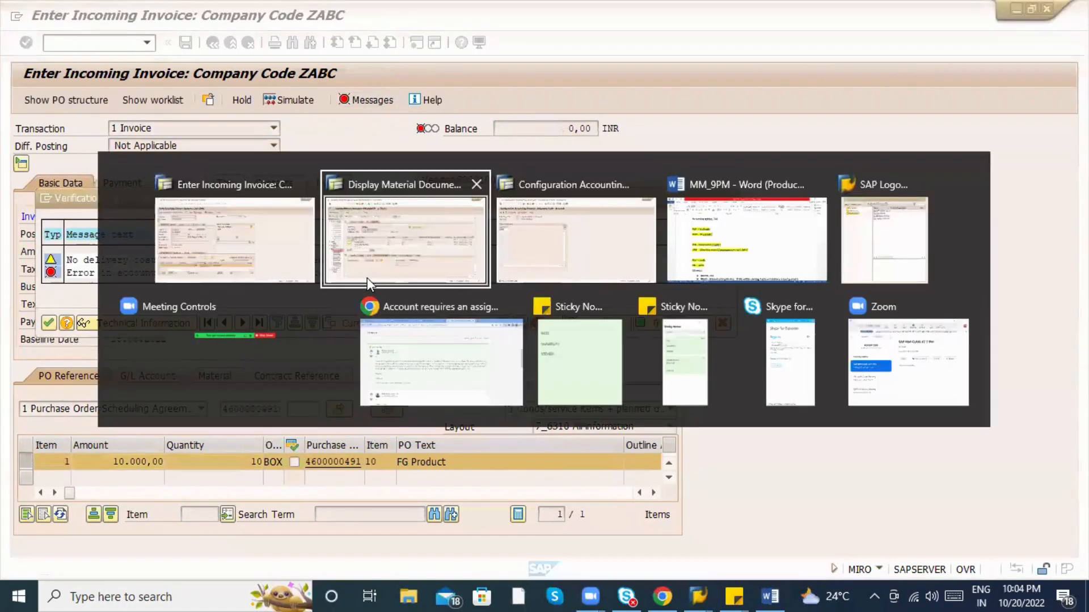
key("alt+Tab")
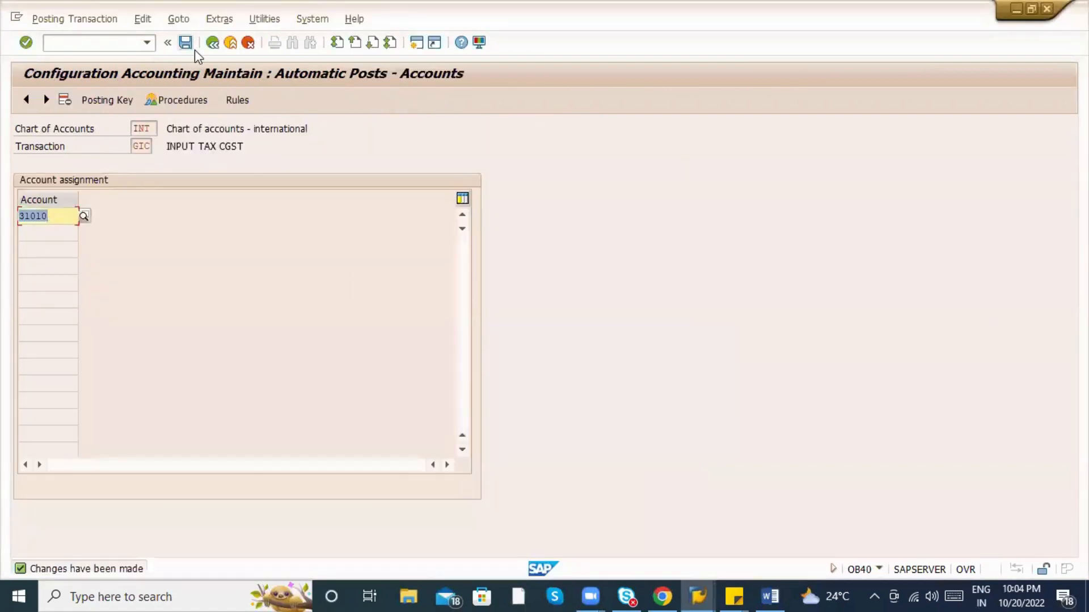
left_click(187, 45)
key("F3")
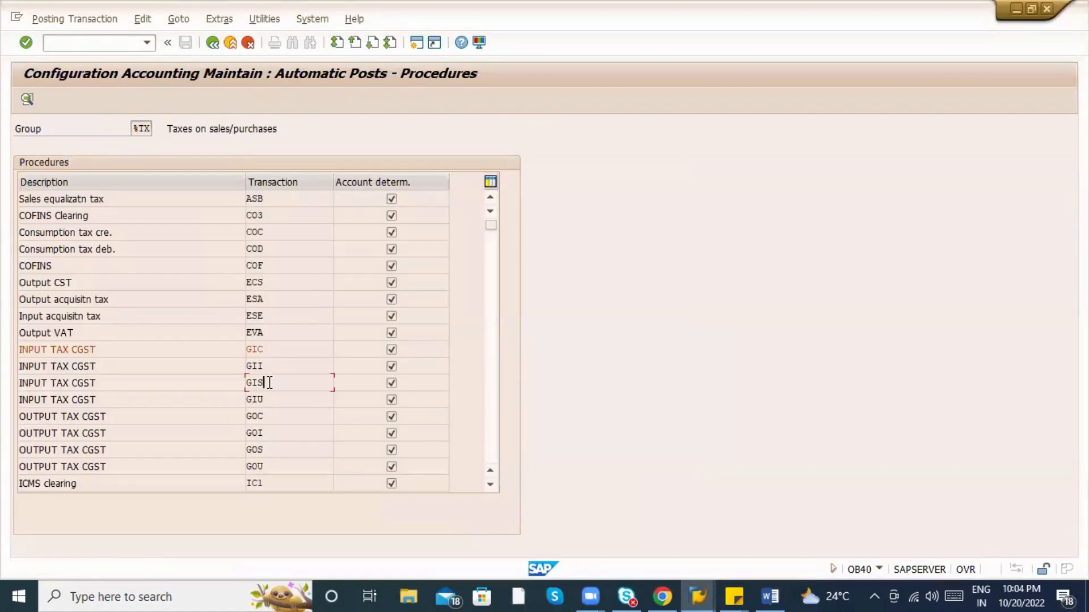
double_click(269, 386)
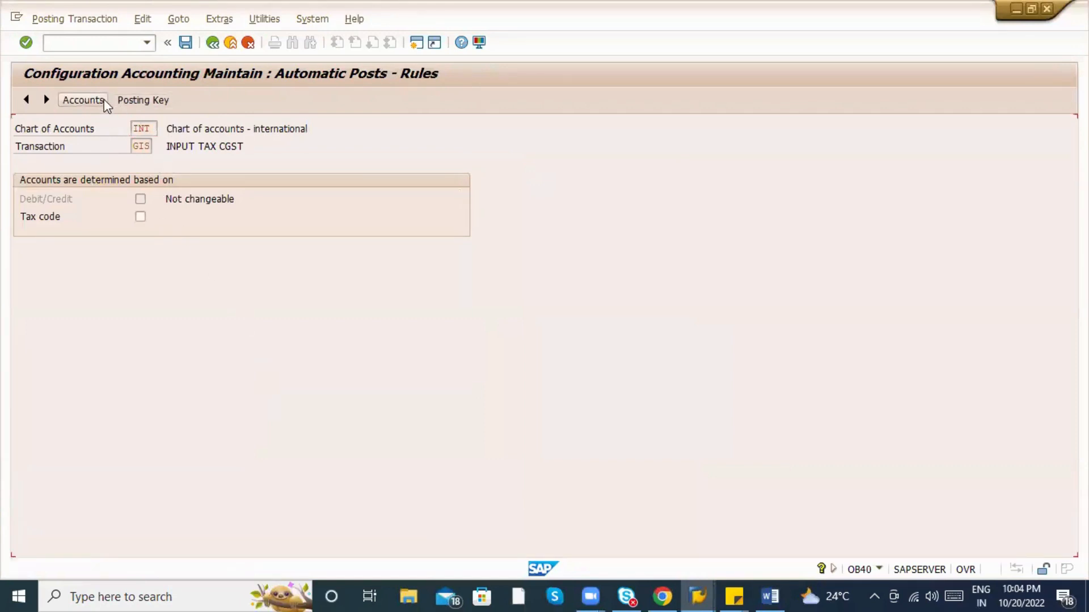
left_click(149, 100)
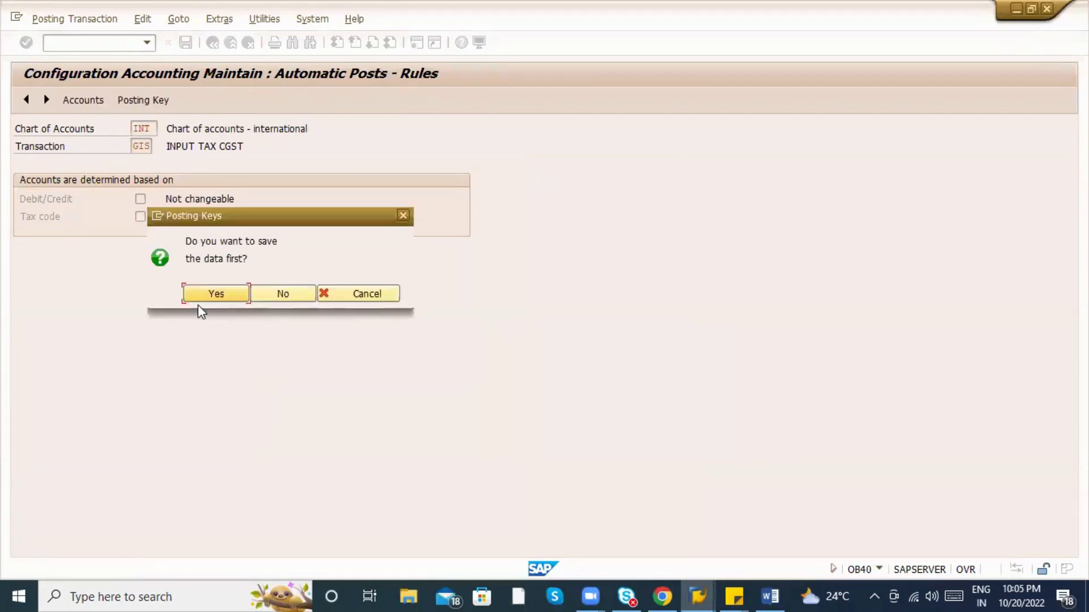
left_click(284, 294)
Make the GIS account determination depend on the tax code and save the rule.
left_click(139, 217)
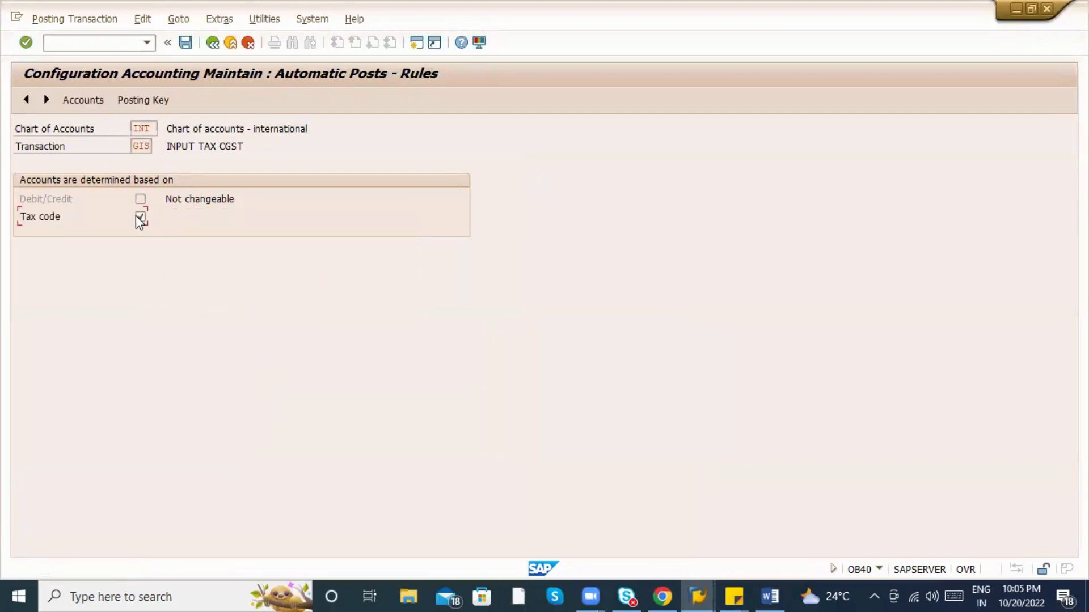
left_click(83, 102)
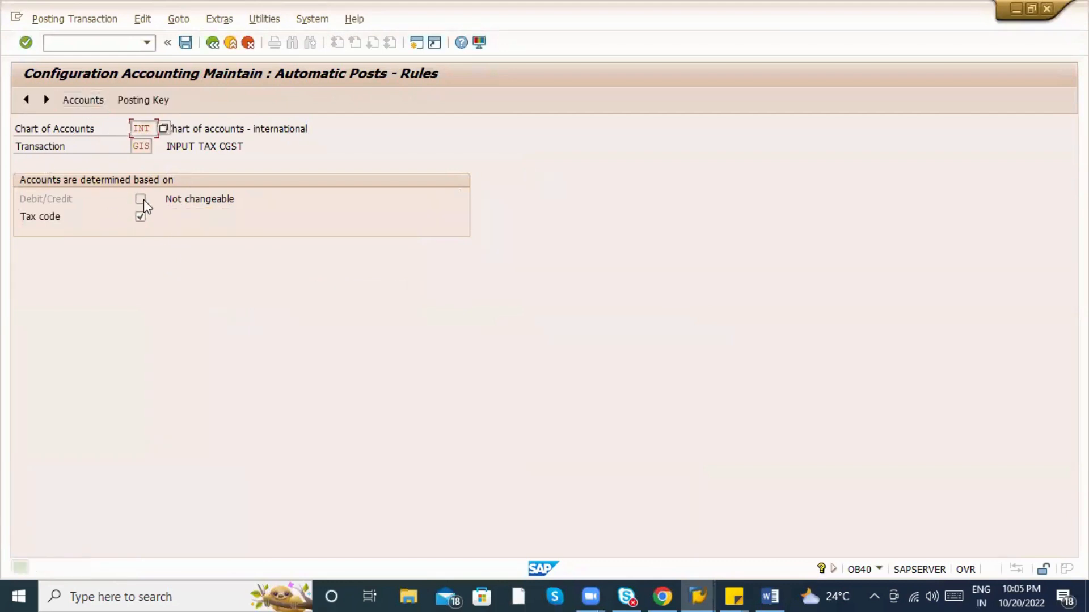
left_click(148, 102)
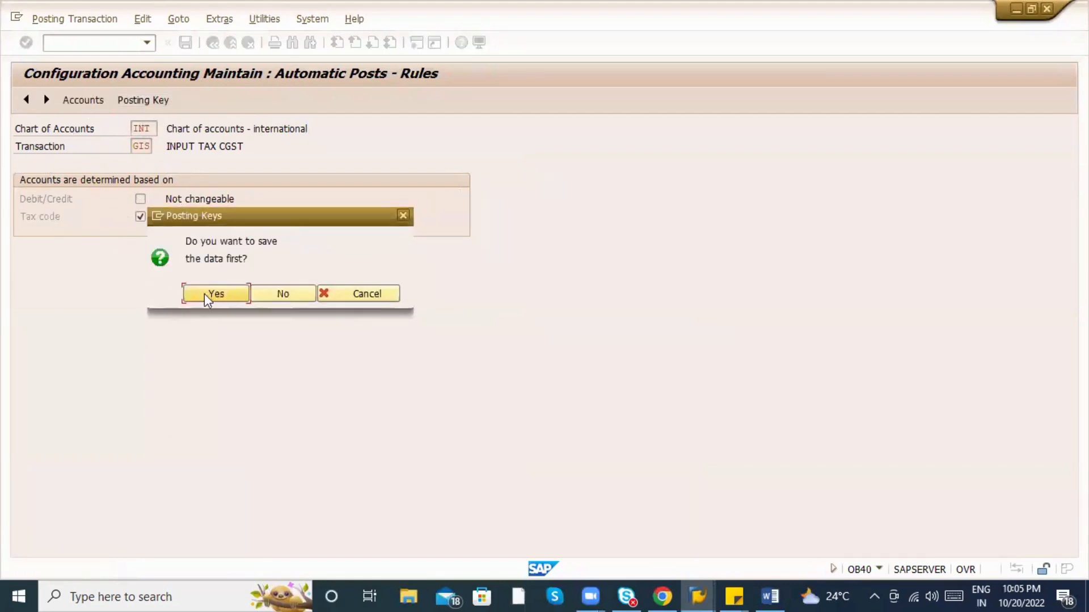
left_click(213, 294)
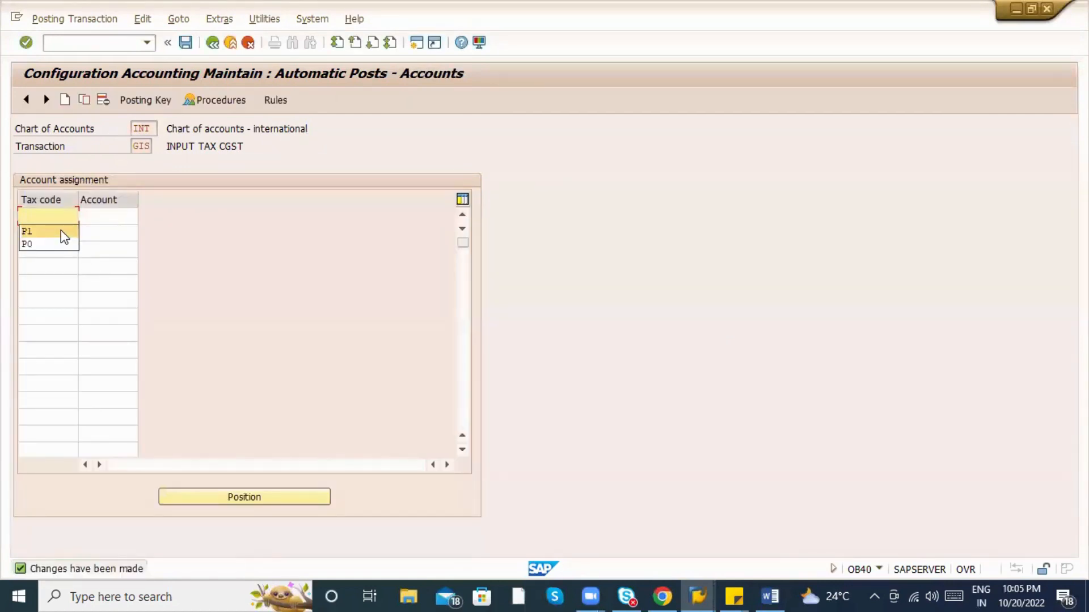
Check the tax code in the invoice, assign the G/L account used for GIC to tax code I0 in GIS, and save under the proposed request.
left_click(61, 218)
key("alt+Tab")
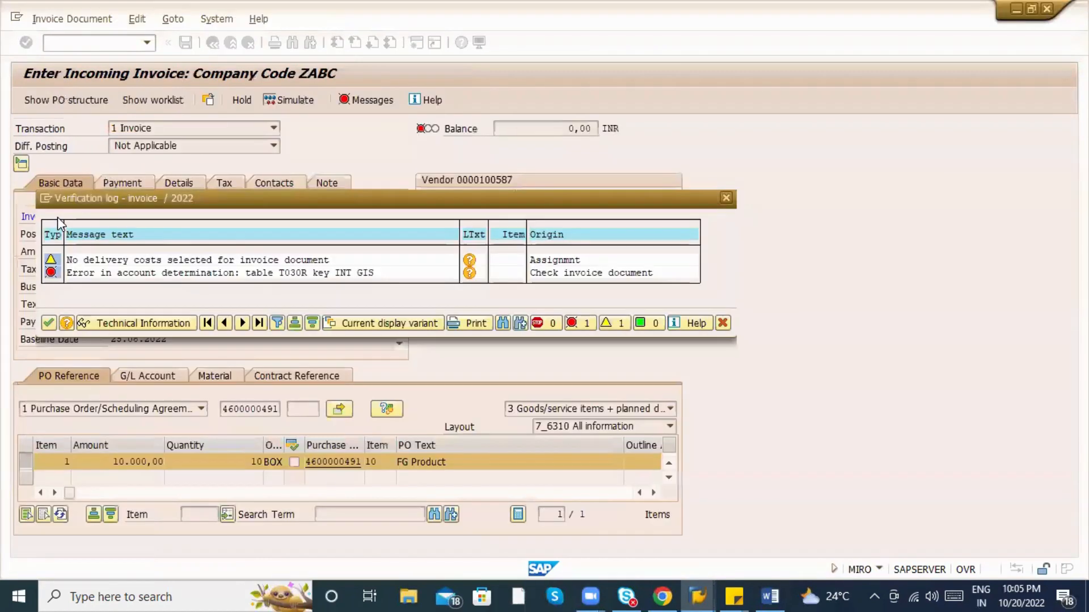
left_click_drag(135, 203, 308, 304)
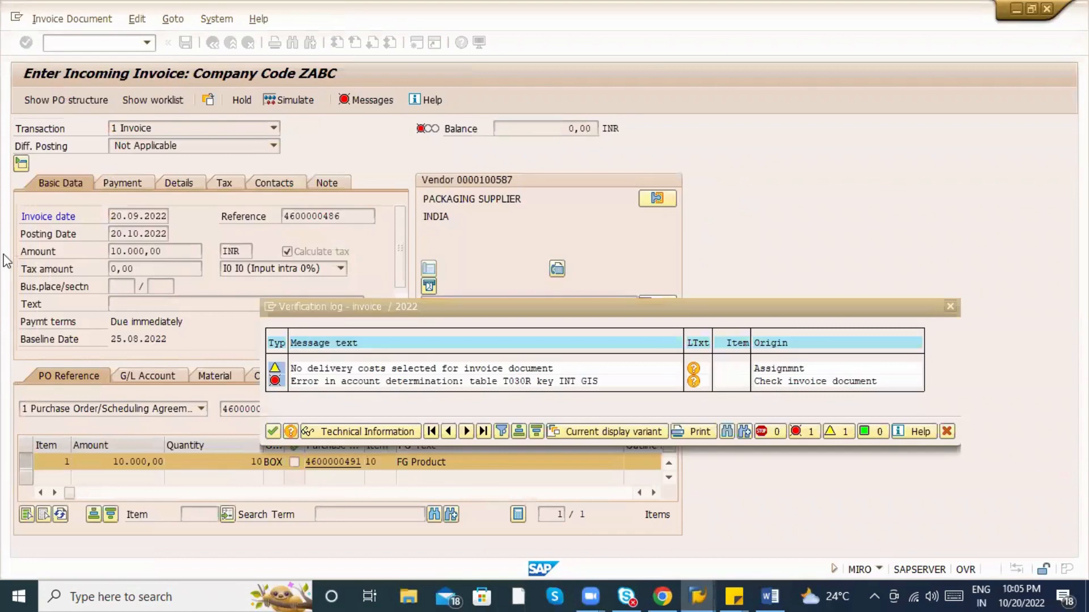
key("alt+Tab")
type("I0")
key("Tab")
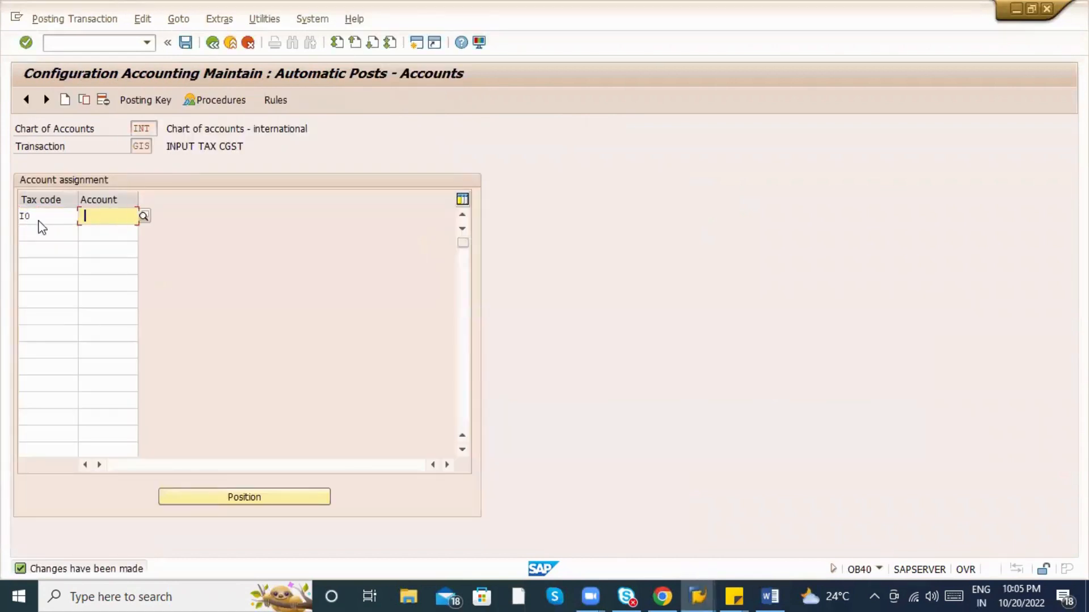
type("31010")
key("Return")
key("ctrl+s")
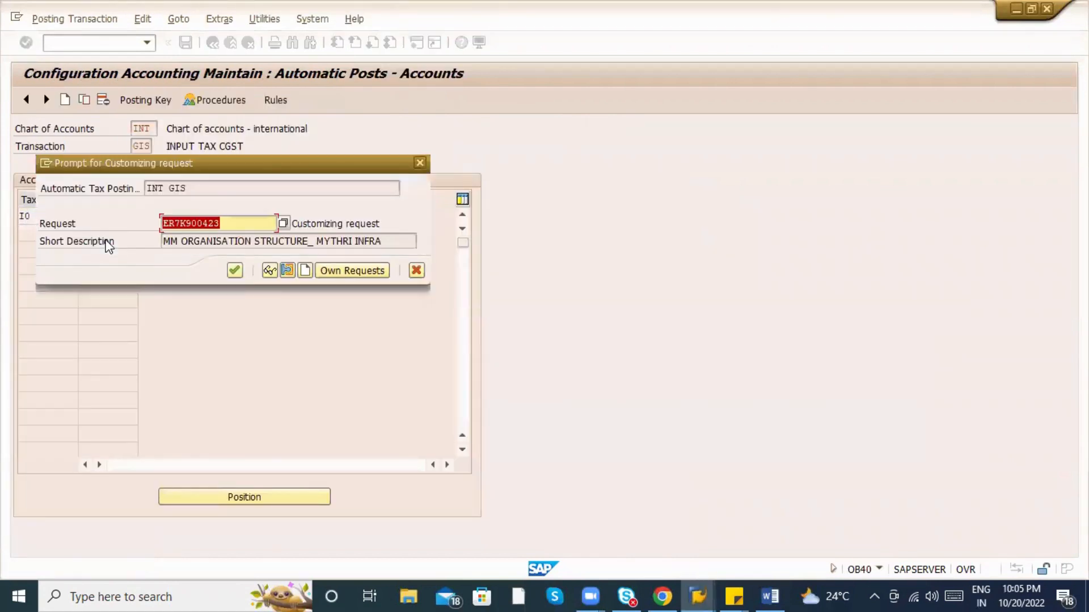
key("Return")
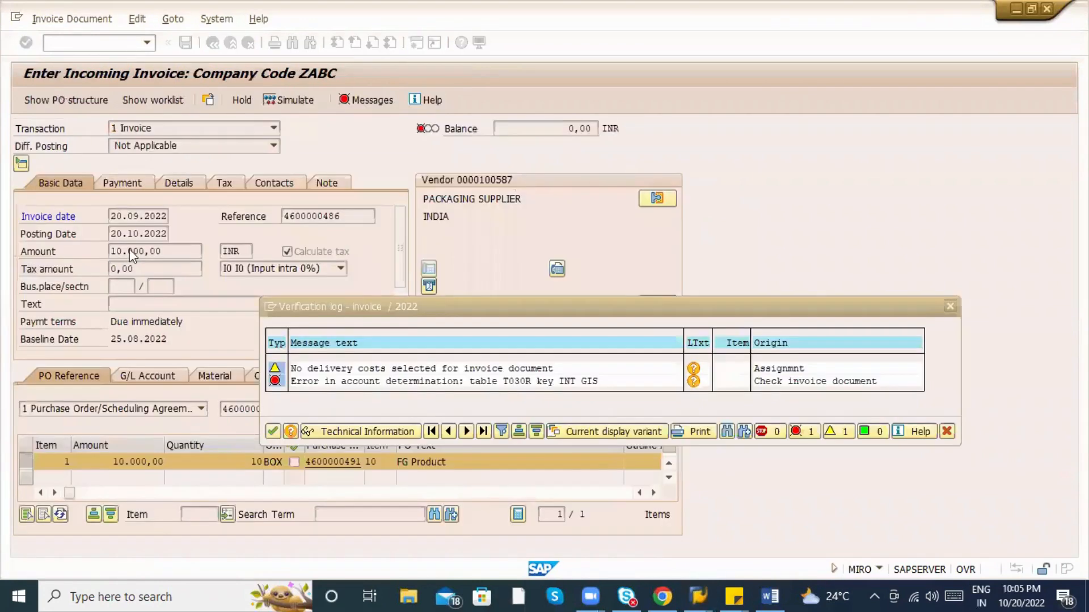
Return to the incoming invoice, close its verification log, discard the entry, and restart transaction MIRO.
key("alt+Tab")
key("Escape")
key("Escape")
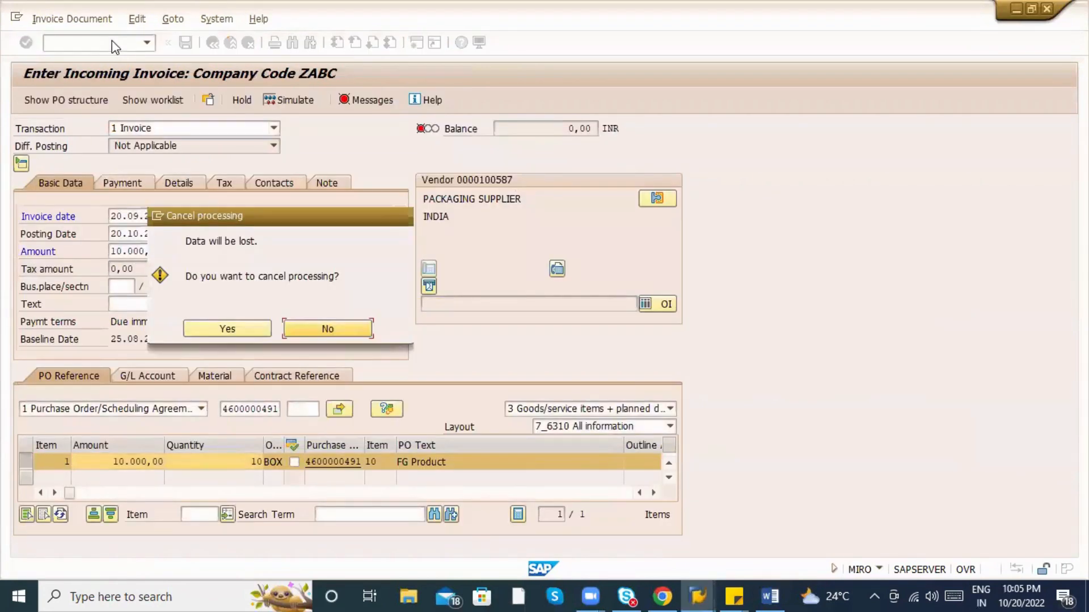
key("Left")
key("Return")
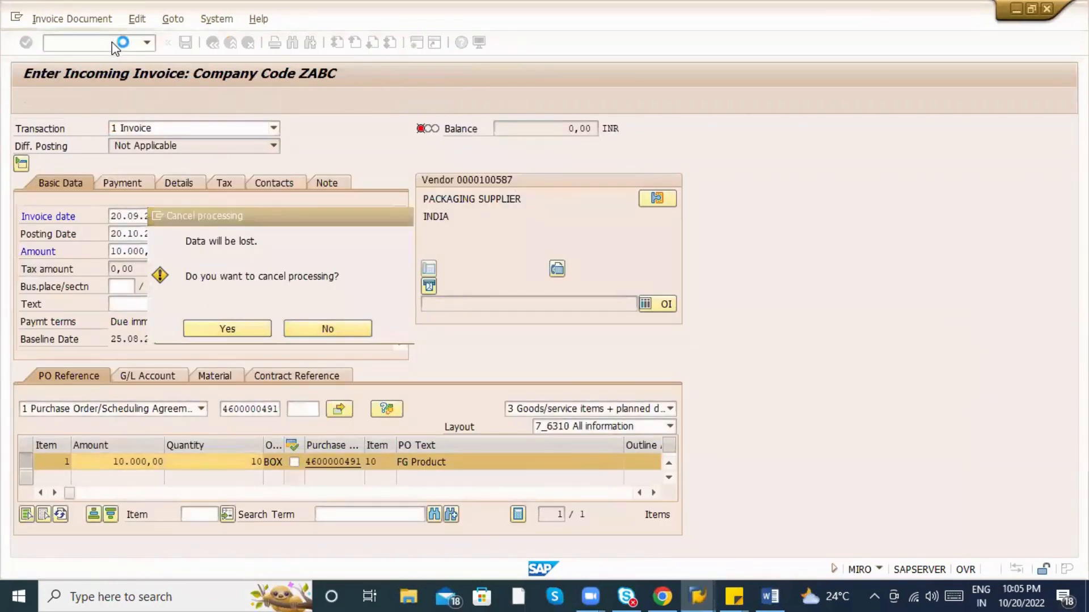
left_click(111, 39)
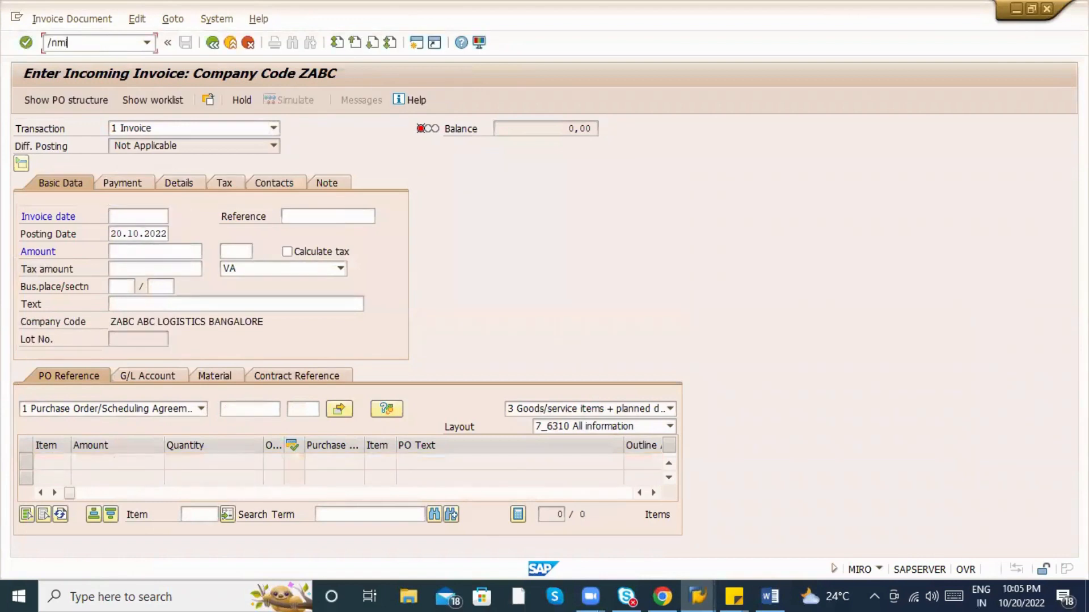
type("/nmiro")
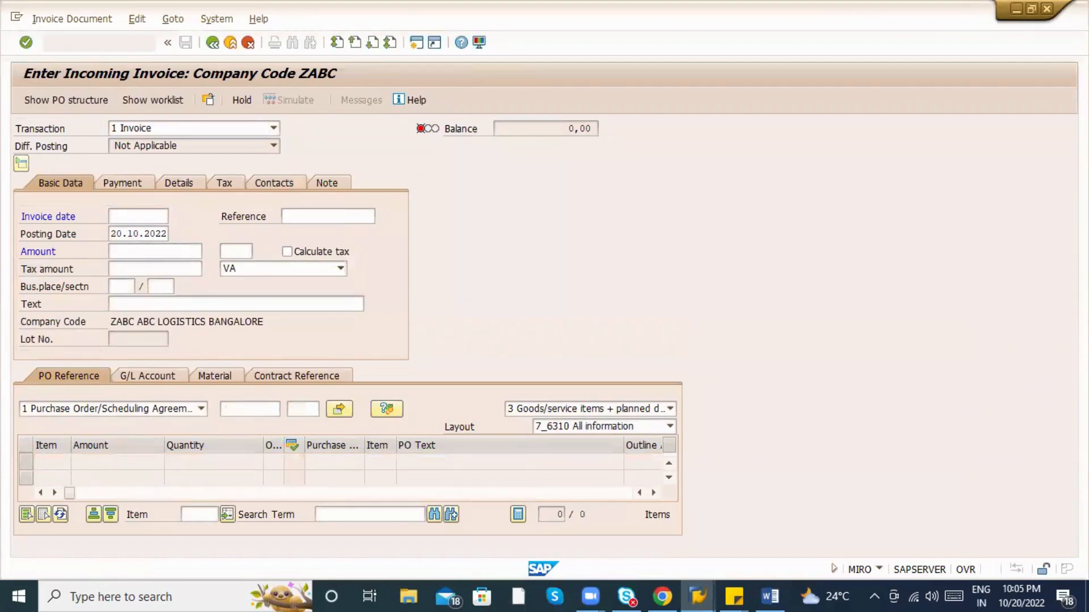
key("Return")
Set the invoice date to 20.09.2022, enter the previous reference and subcontracting purchase order number, and load the FG Product item.
left_click(157, 219)
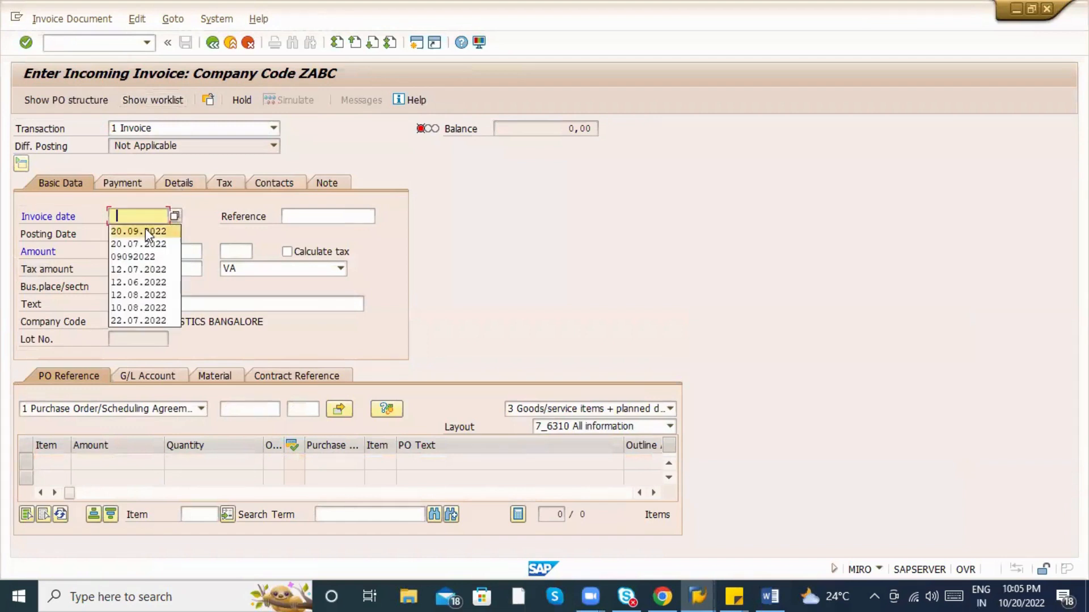
left_click(146, 230)
left_click(294, 218)
left_click(293, 233)
left_click(245, 412)
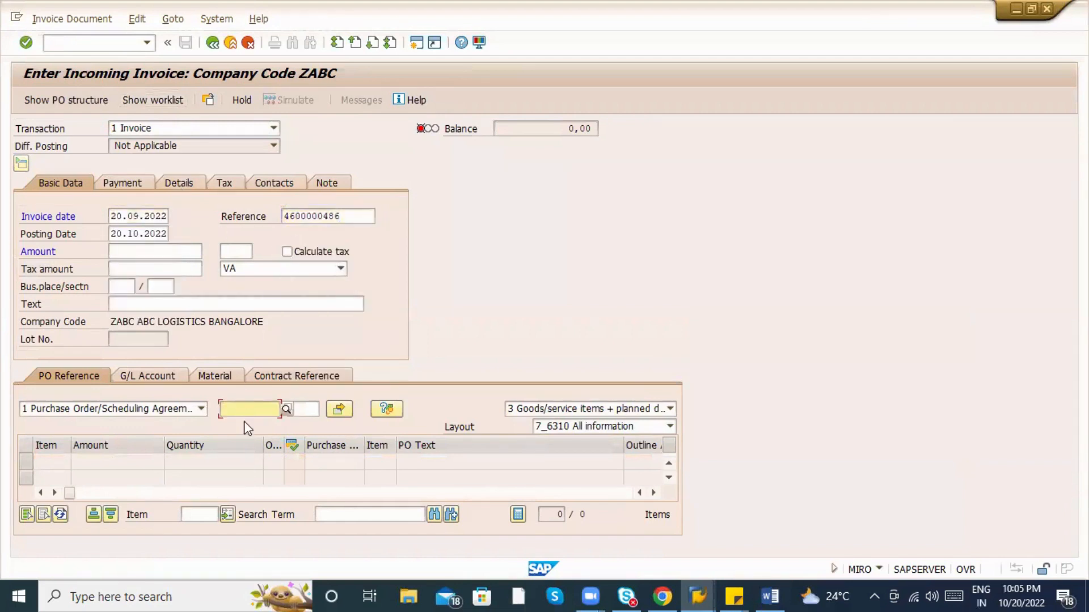
left_click(246, 414)
left_click(250, 230)
key("Return")
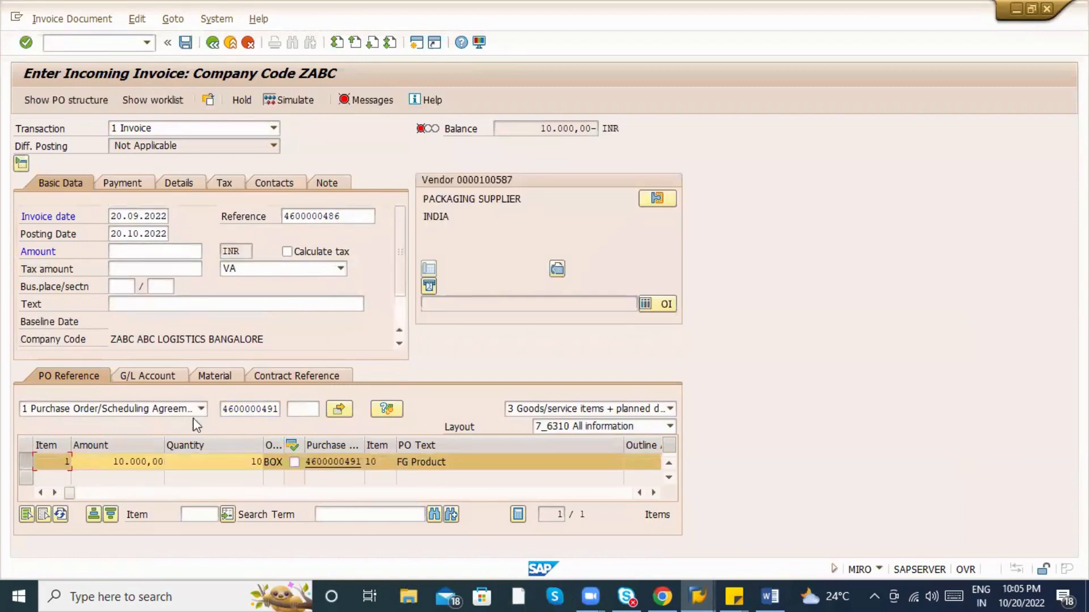
Set the tax code to I1 (INPUT INTRA 5% DED) in the invoice's basic data and in the FG Product item.
left_click(341, 269)
left_click(249, 294)
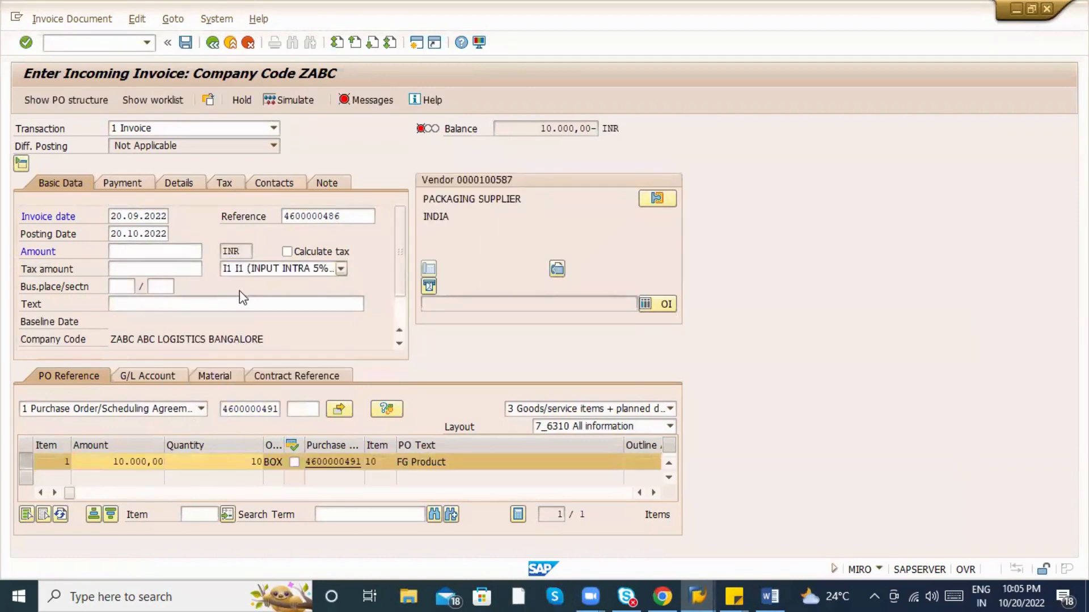
left_click(253, 275)
left_click(194, 458)
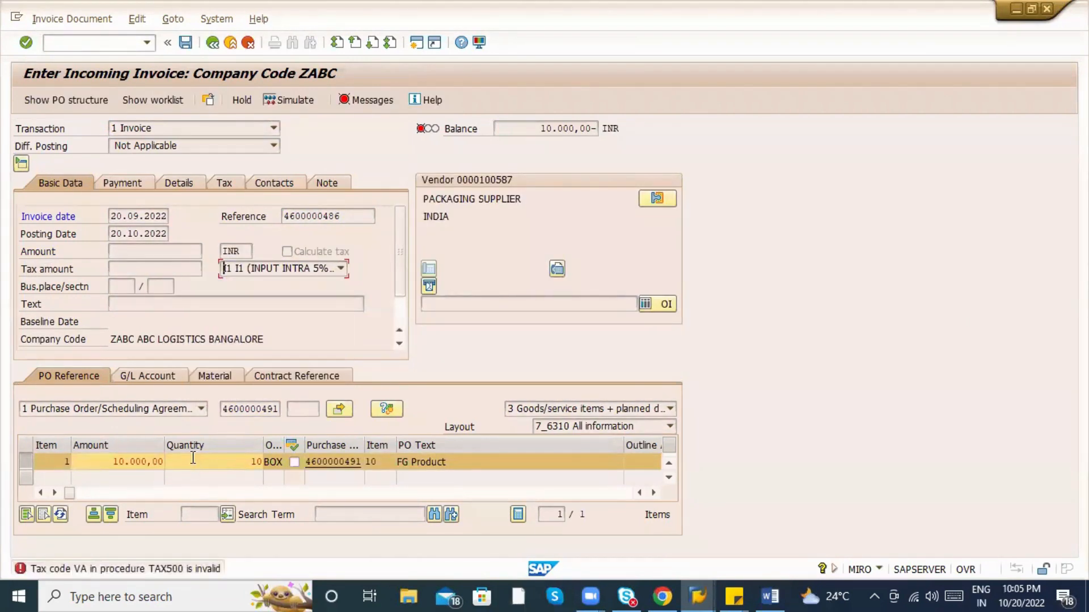
left_click(197, 462)
key("Return")
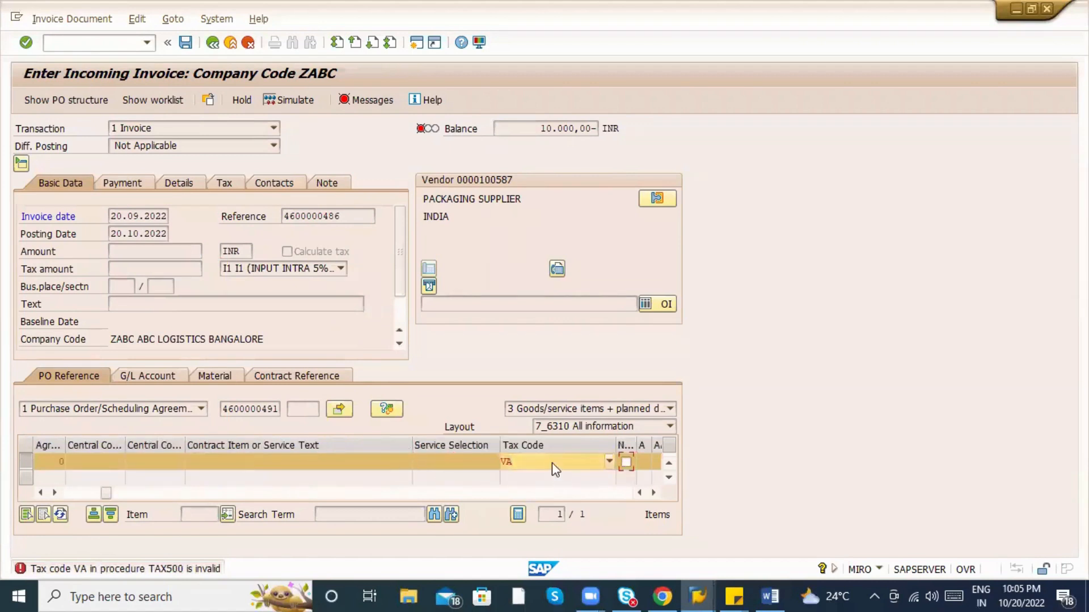
left_click(550, 463)
left_click(542, 476)
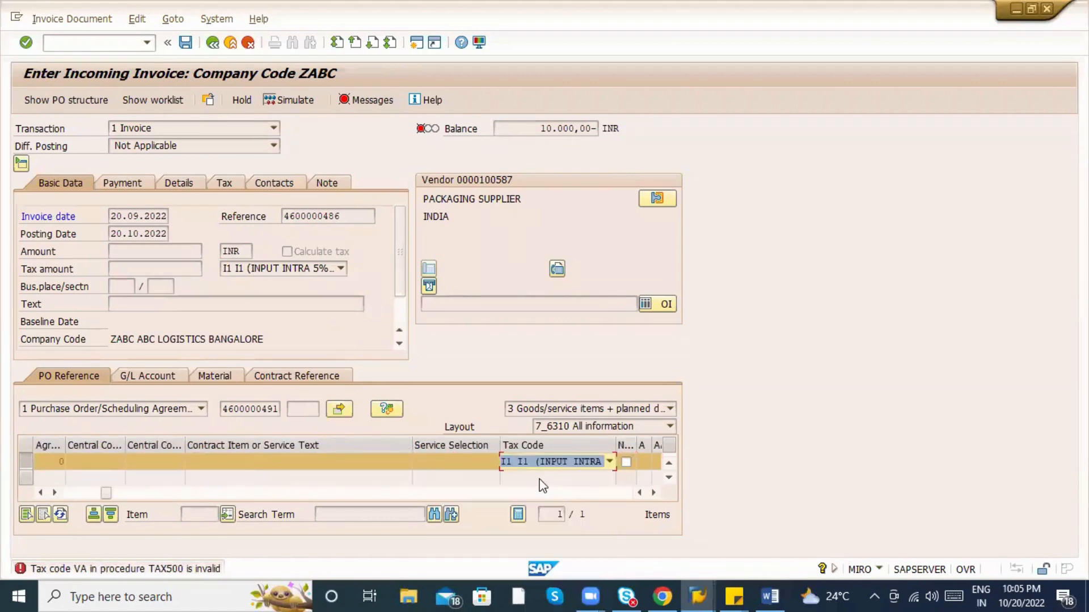
left_click(609, 462)
scroll(525, 485, "up", 1)
Set the payment baseline date of the incoming invoice to 25.08.2022.
left_click(120, 183)
left_click(126, 215)
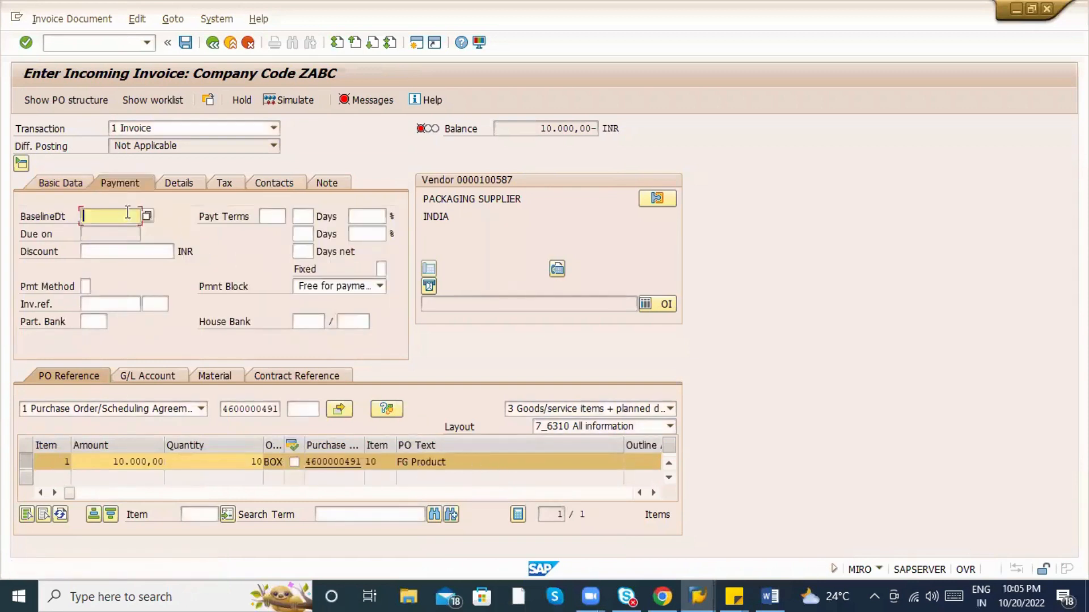
left_click(125, 216)
left_click(126, 220)
left_click(126, 220)
left_click(125, 231)
key("Return")
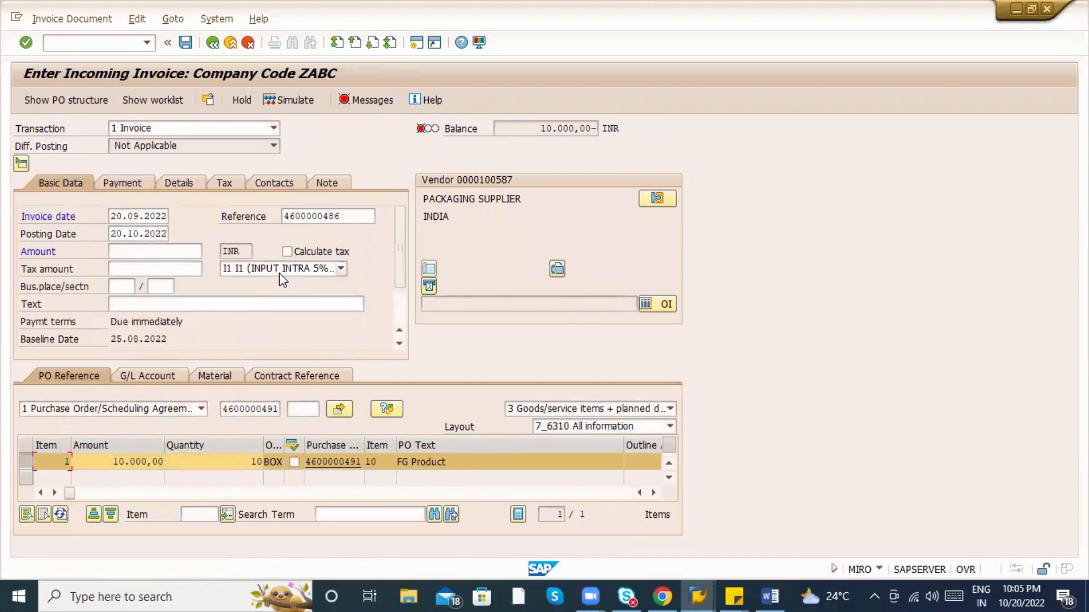
Change the invoice's tax code to I0 (Input intra 0%) and turn on automatic tax calculation.
left_click(279, 273)
left_click(271, 280)
left_click(287, 251)
Copy the balance of 10.000,00 into the invoice amount, simulate the document, and post it.
left_click_drag(540, 129, 593, 129)
key("ctrl+c")
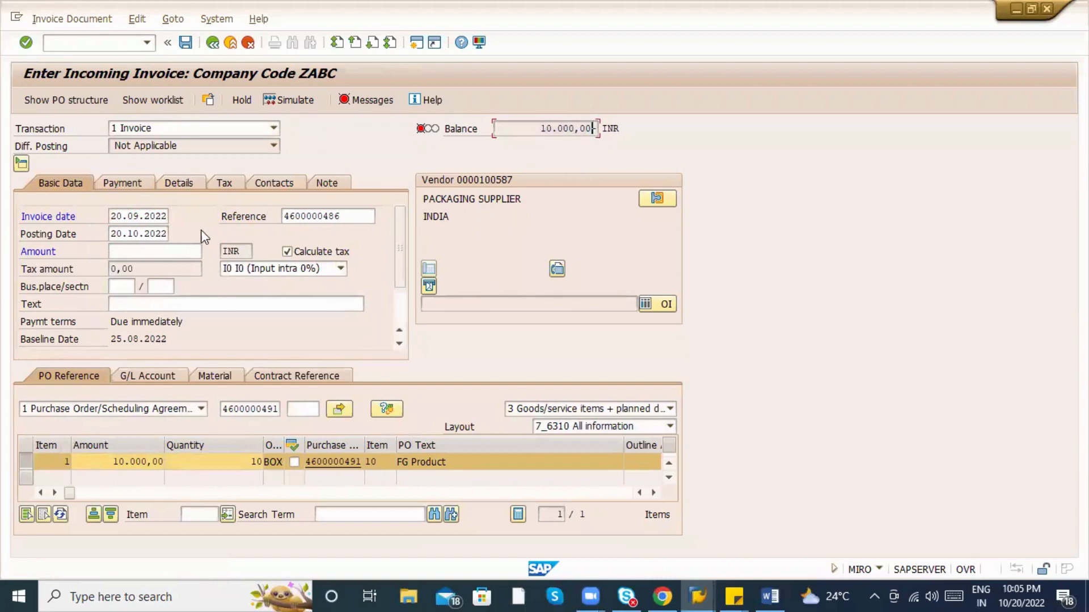
left_click(176, 252)
key("ctrl+v")
key("Return")
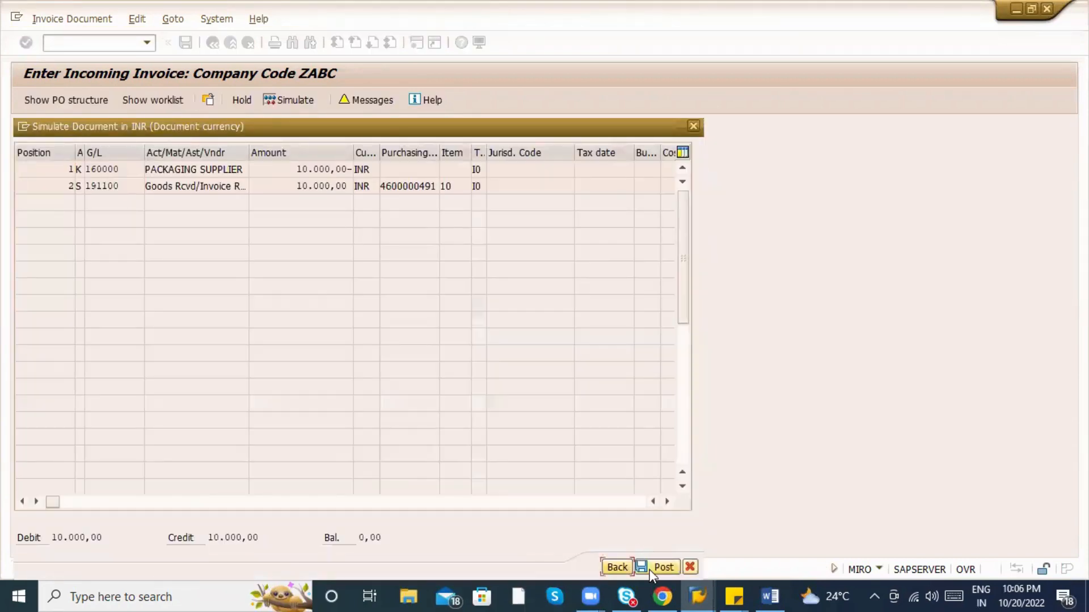
left_click(651, 573)
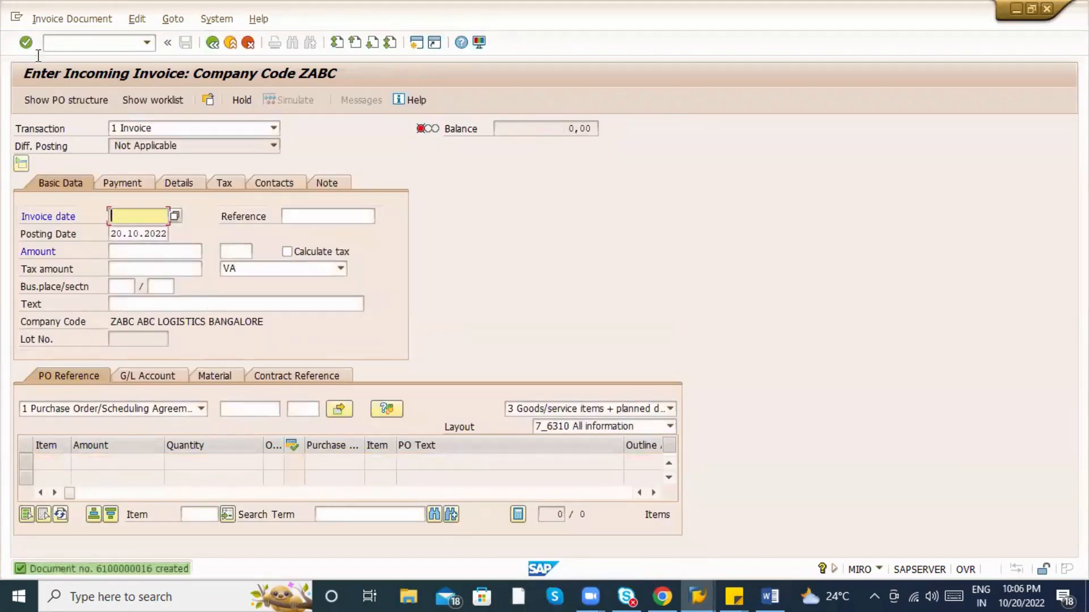
Display the posted invoice document, check its amount, and return to the SAP Easy Access screen.
left_click(70, 18)
left_click(61, 39)
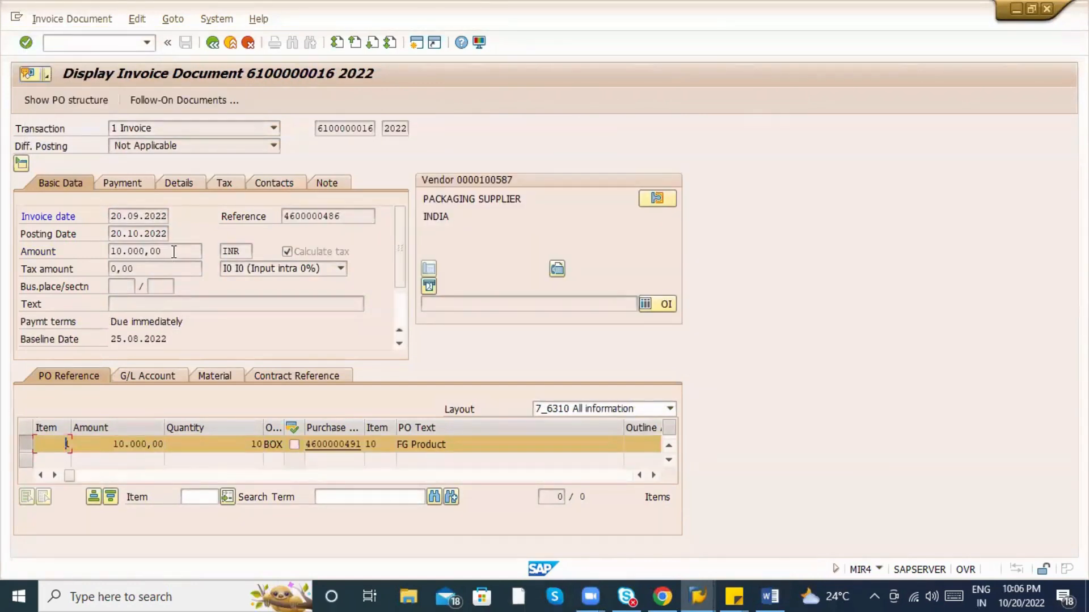
left_click_drag(173, 251, 69, 252)
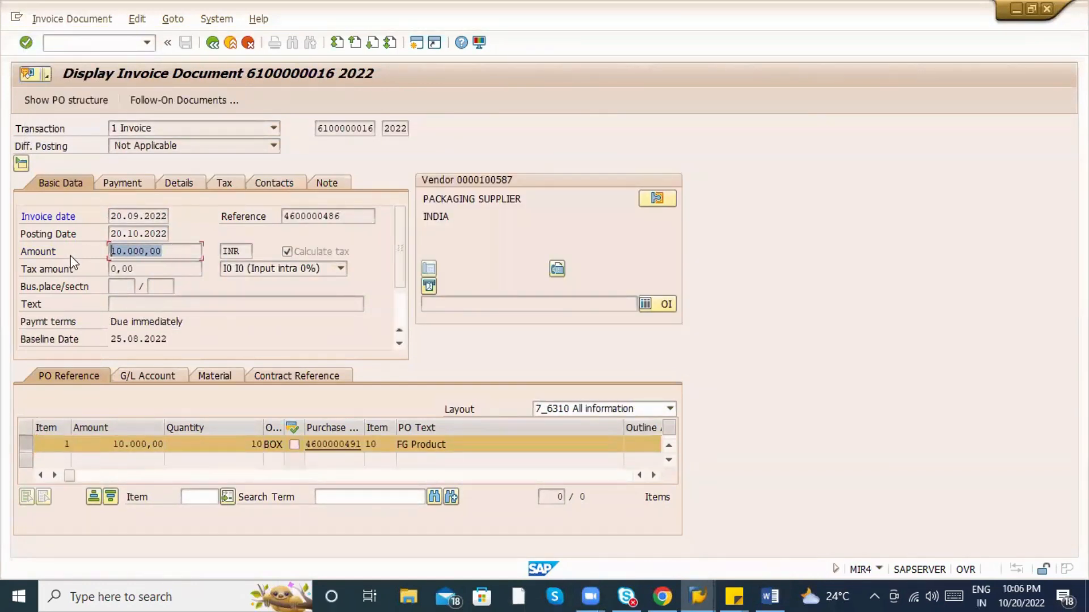
left_click(230, 43)
left_click(229, 45)
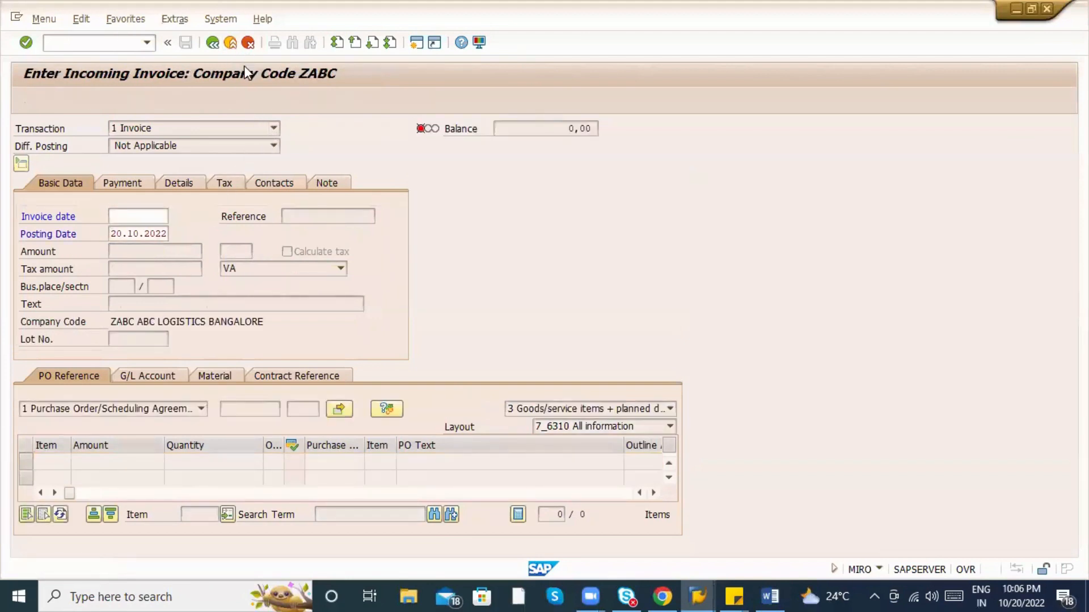
Start MIGO with A11 Subsequent Adjustment for a purchase order, load the subcontracting order, and expand FG Product's components.
type("migo")
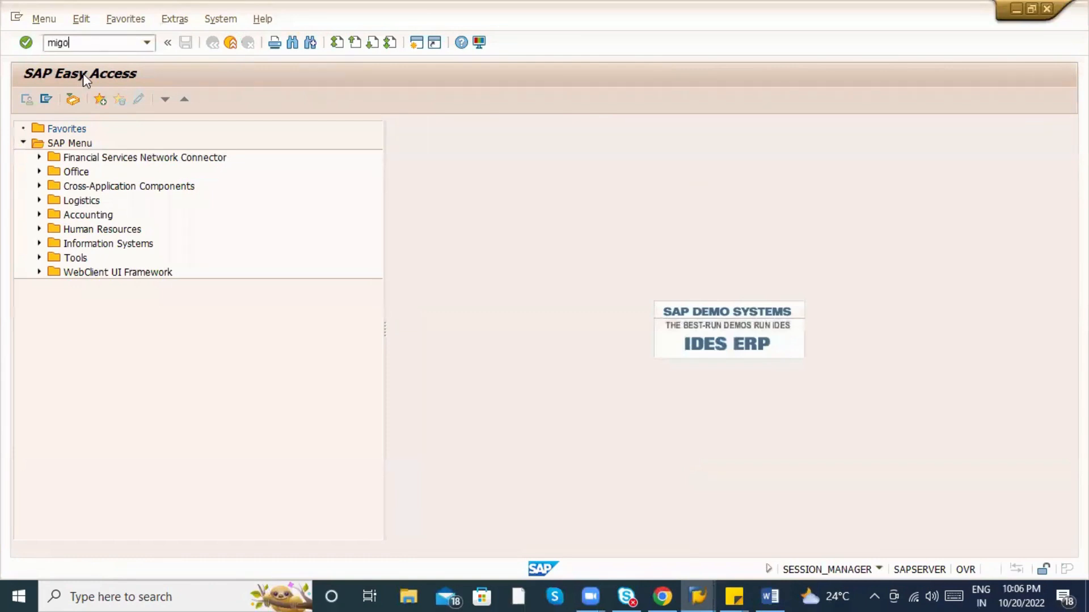
key("Return")
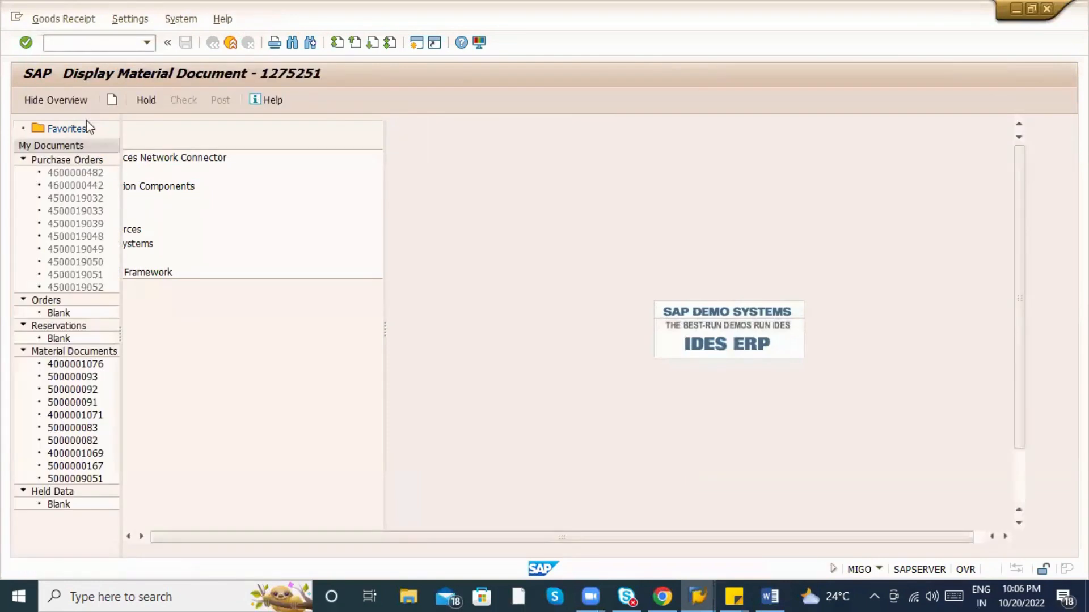
left_click(170, 128)
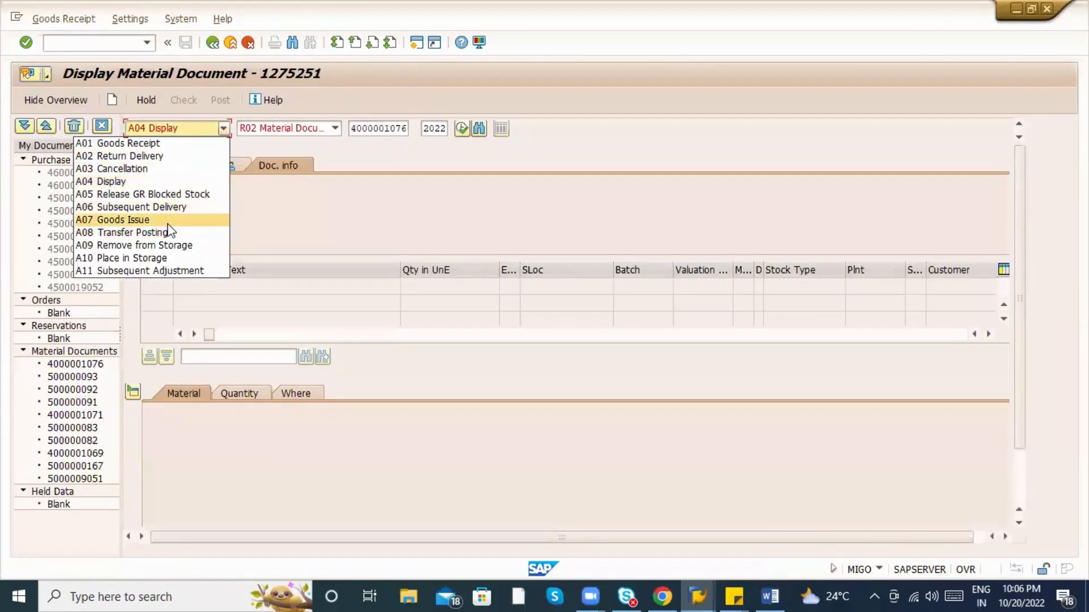
left_click(178, 272)
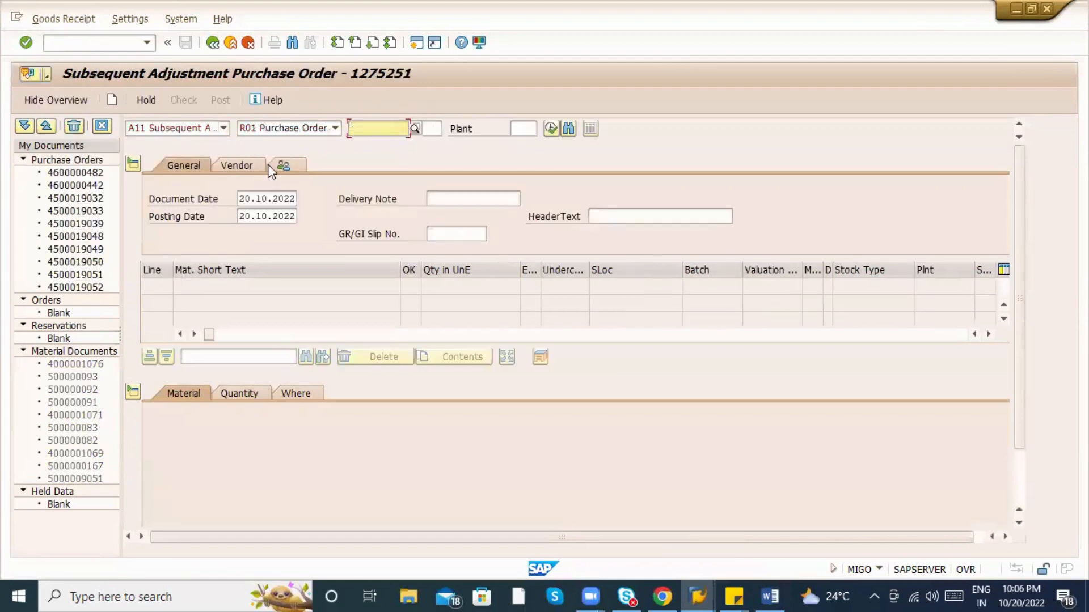
left_click(392, 142)
key("Return")
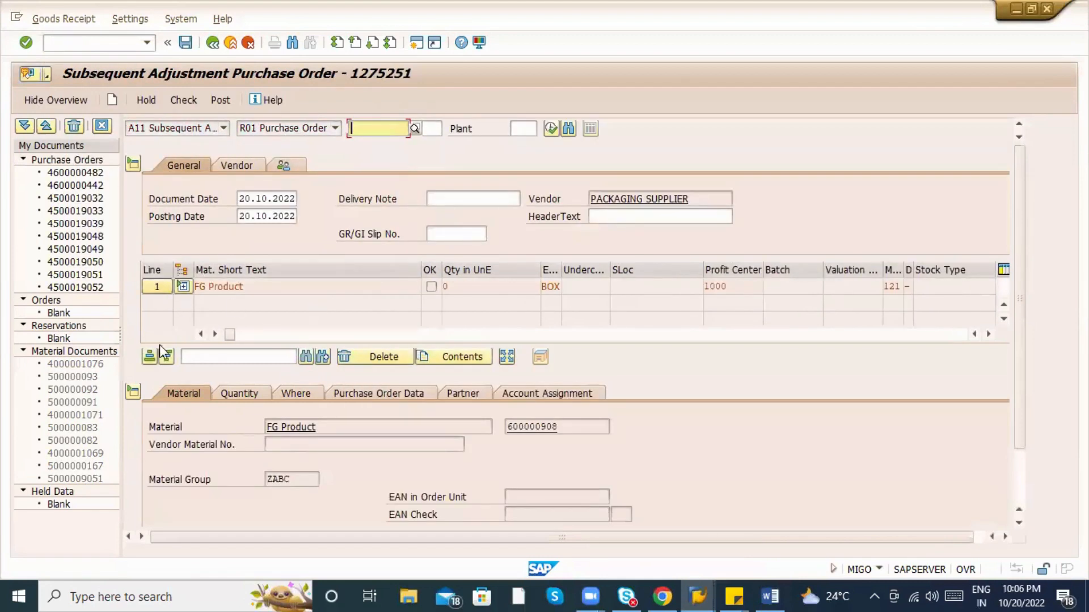
left_click(183, 286)
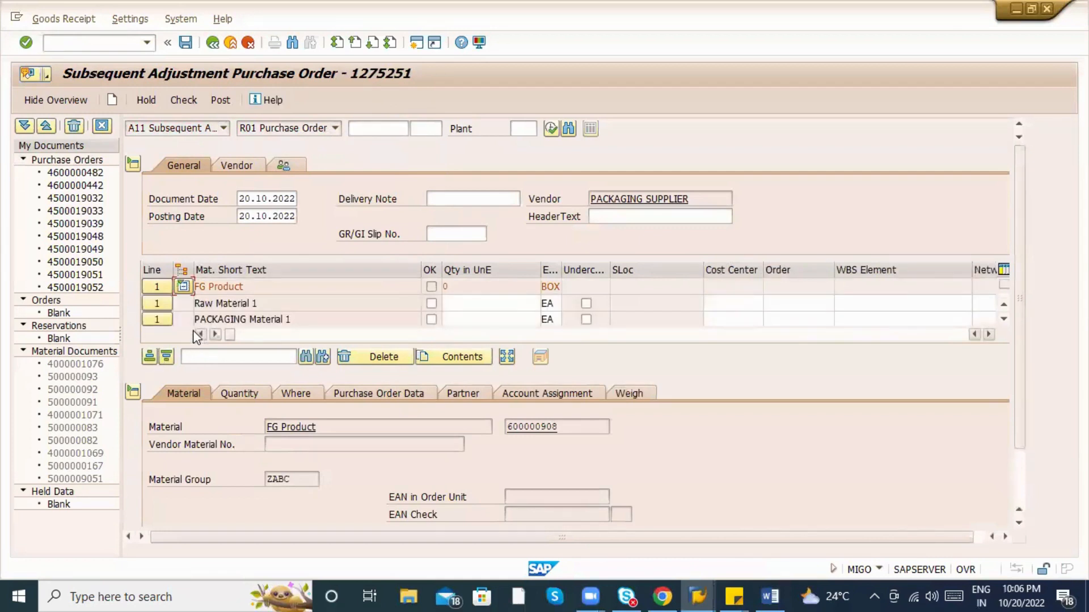
Check the item's movement type in its location details, and collapse the detail data to show all components.
left_click(466, 302)
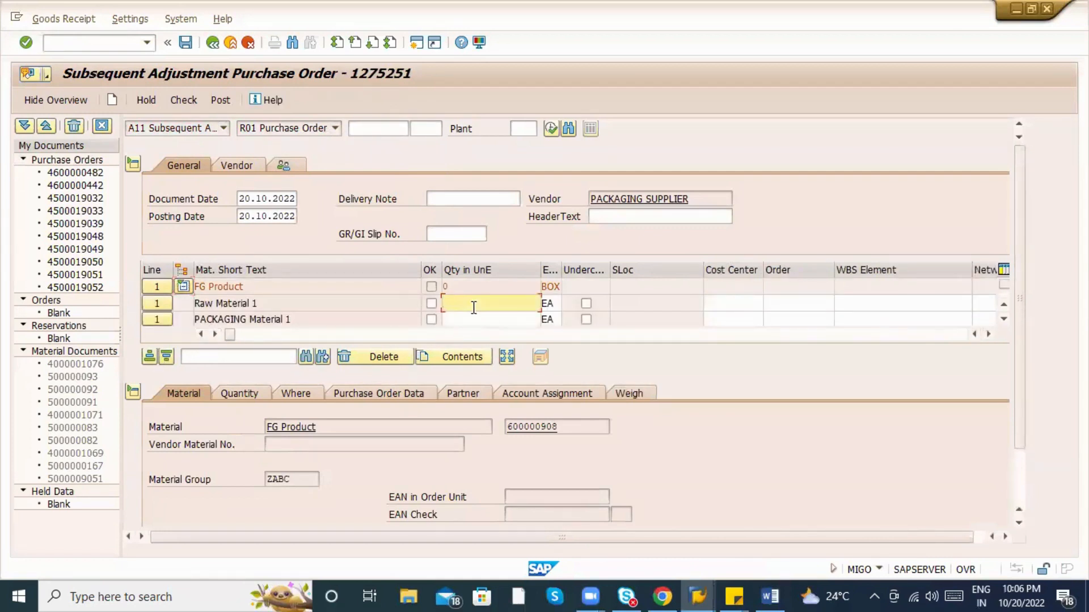
key("Down")
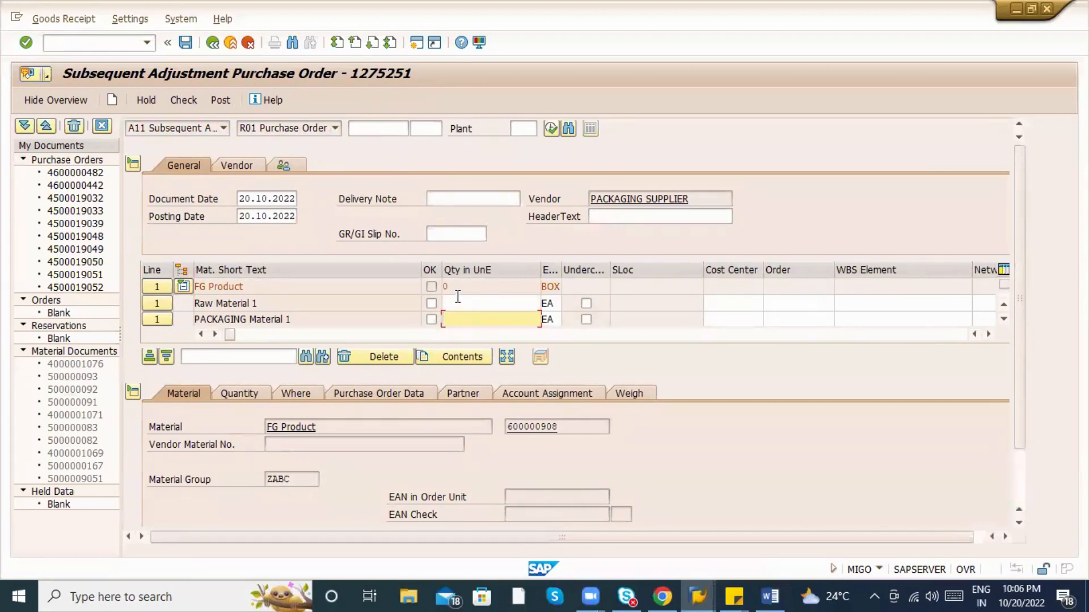
left_click(456, 305)
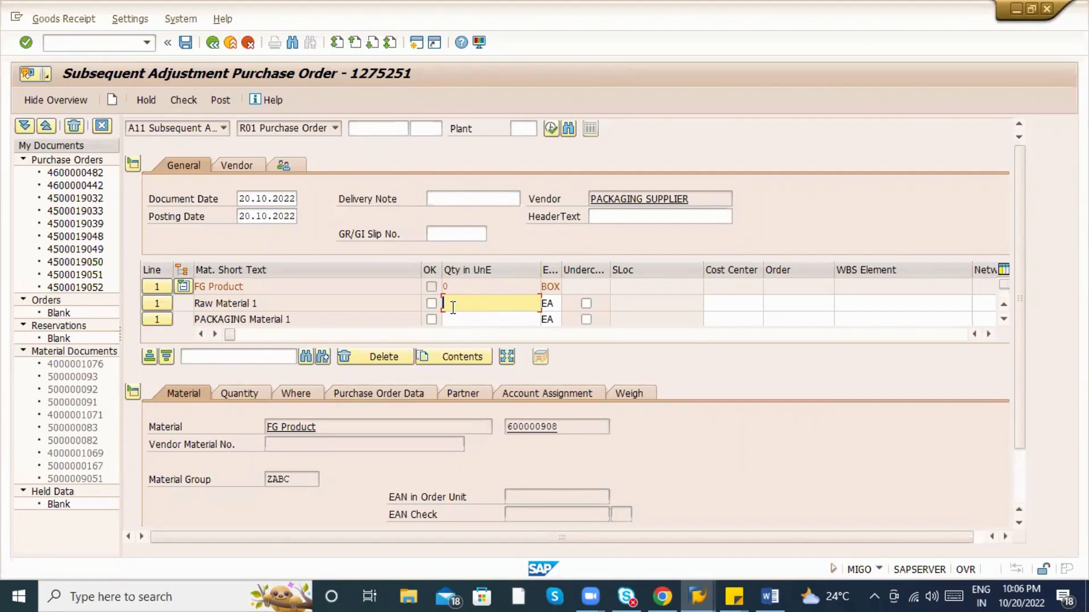
left_click(317, 393)
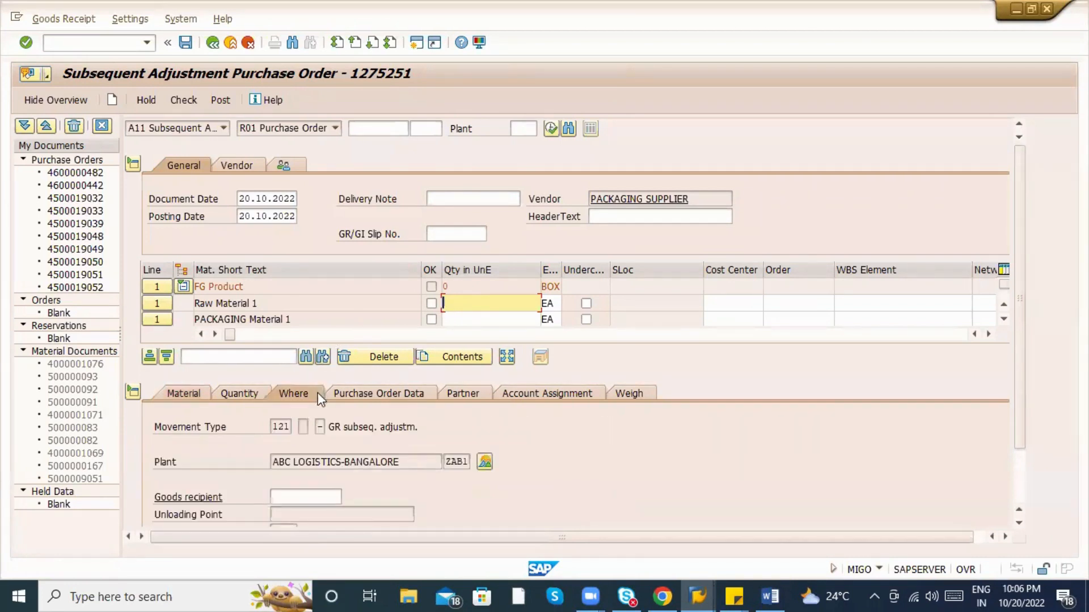
double_click(280, 427)
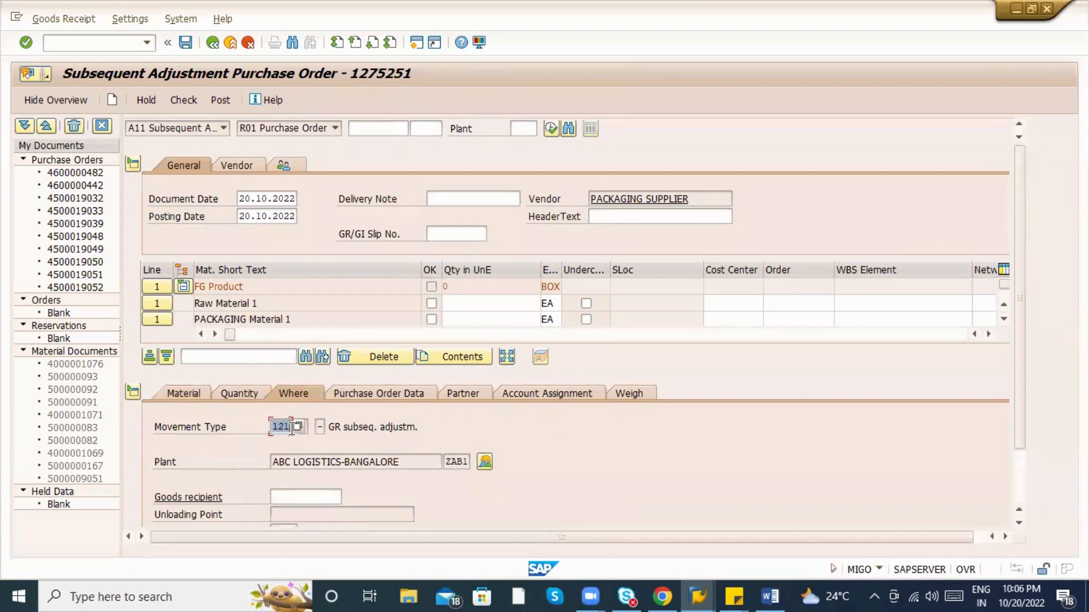
left_click(134, 388)
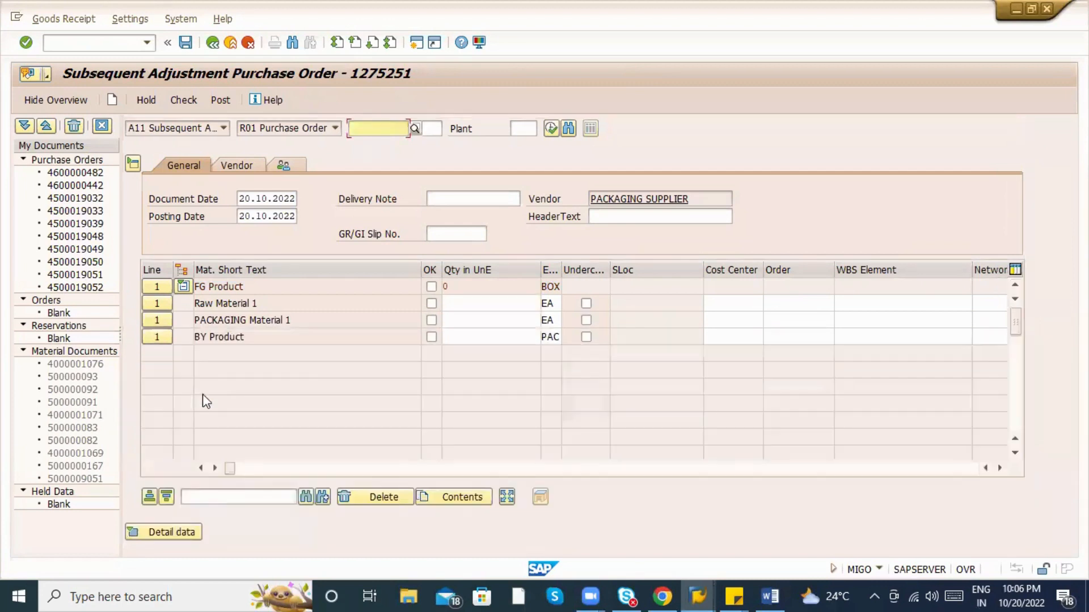
Set the quantity of Raw Material 1 to 1 and try a negative quantity of 1- for PACKAGING Material 1.
left_click(455, 305)
type("1")
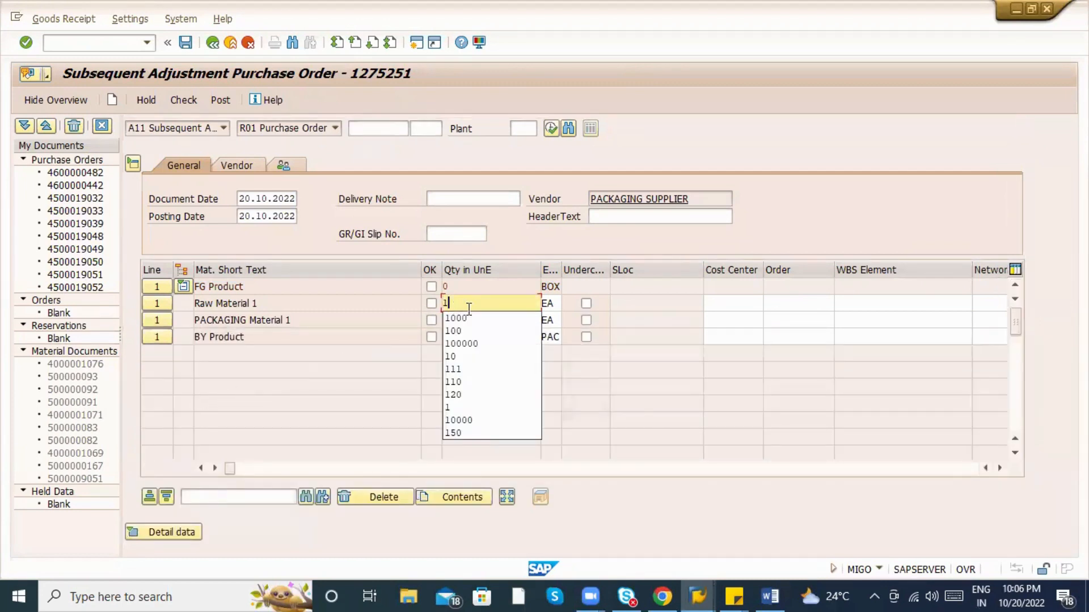
key("Escape")
left_click(460, 319)
type("1-")
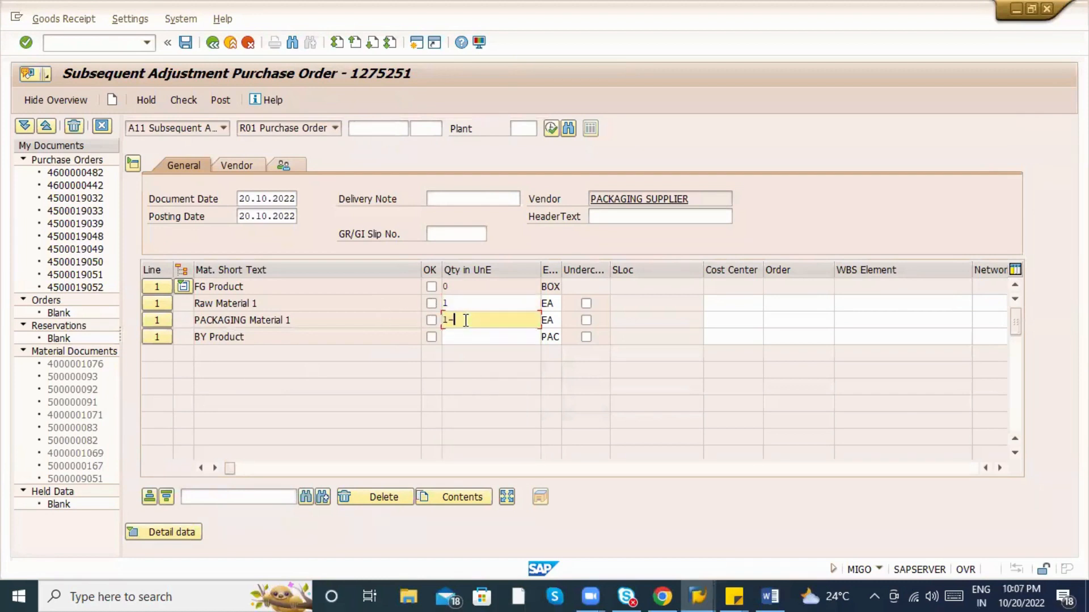
key("Return")
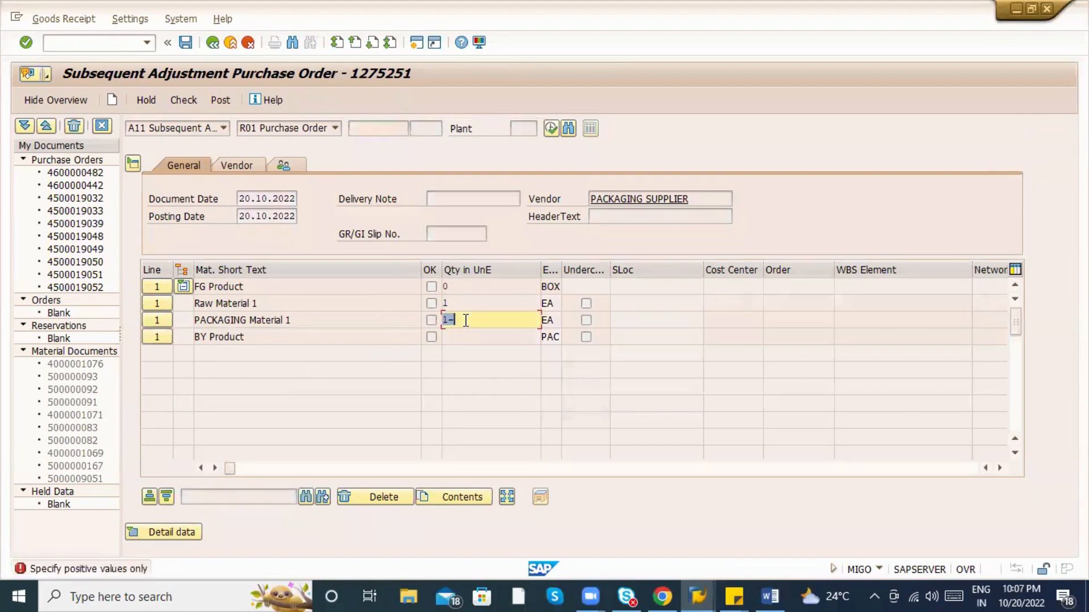
Set the quantity of PACKAGING Material 1 to 1 and flag it as underconsumption.
type("-1")
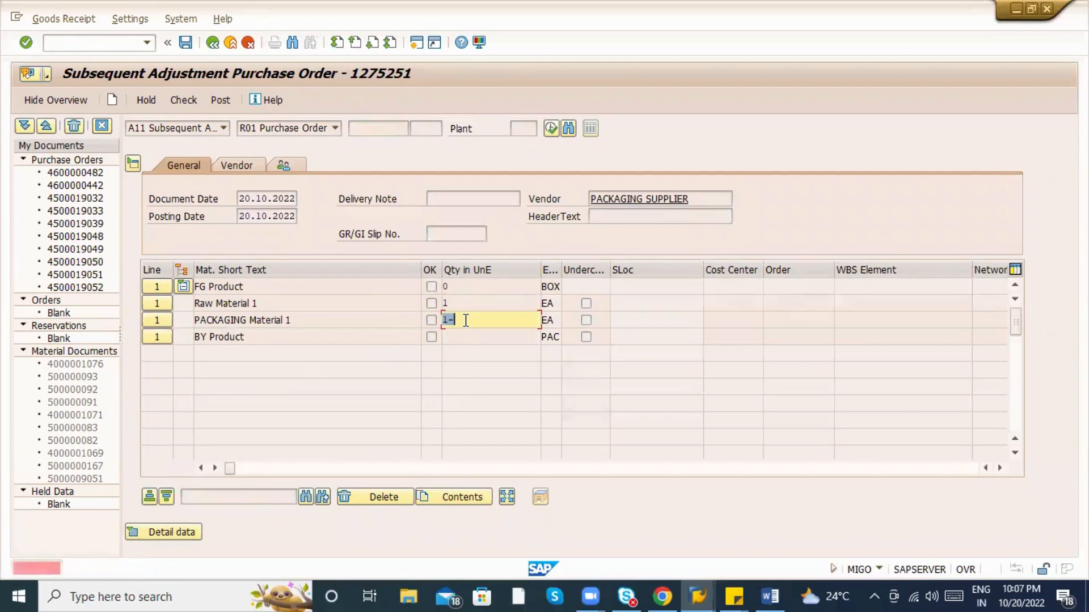
key("BackSpace")
type("1")
key("Return")
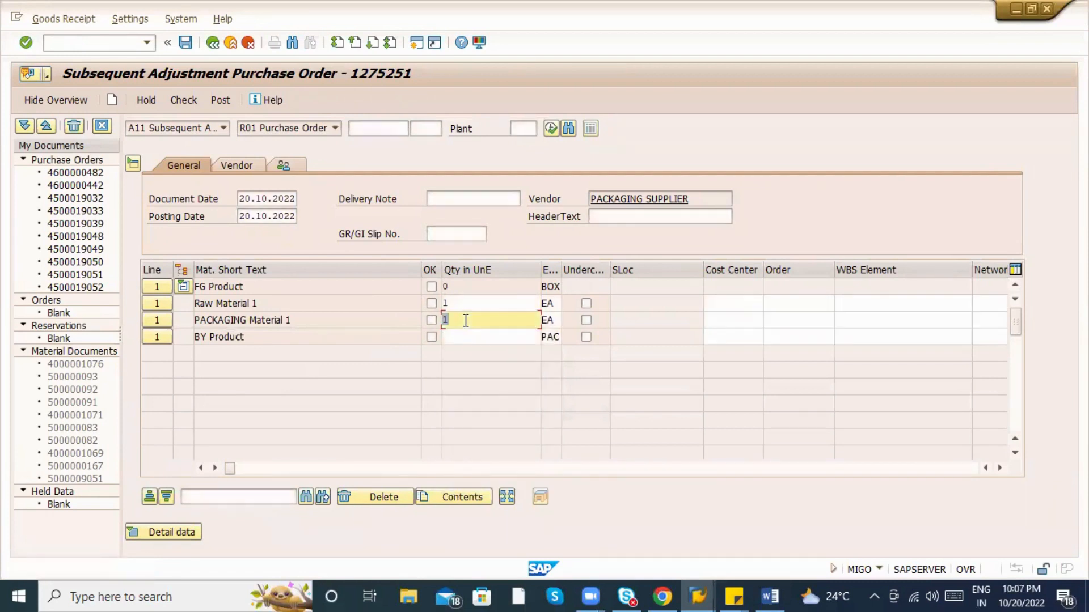
double_click(445, 319)
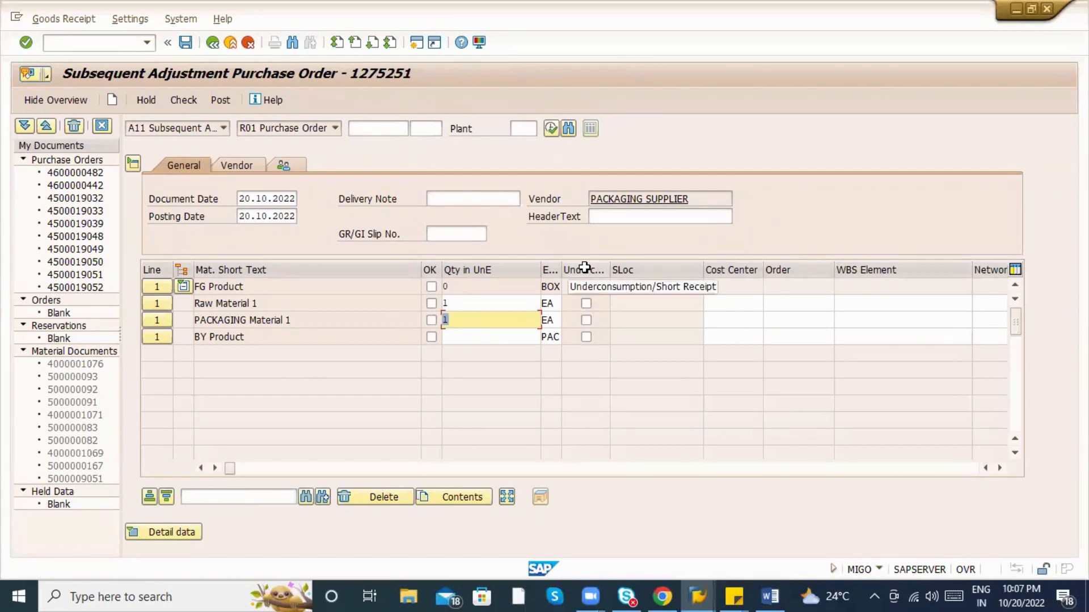
left_click(586, 320)
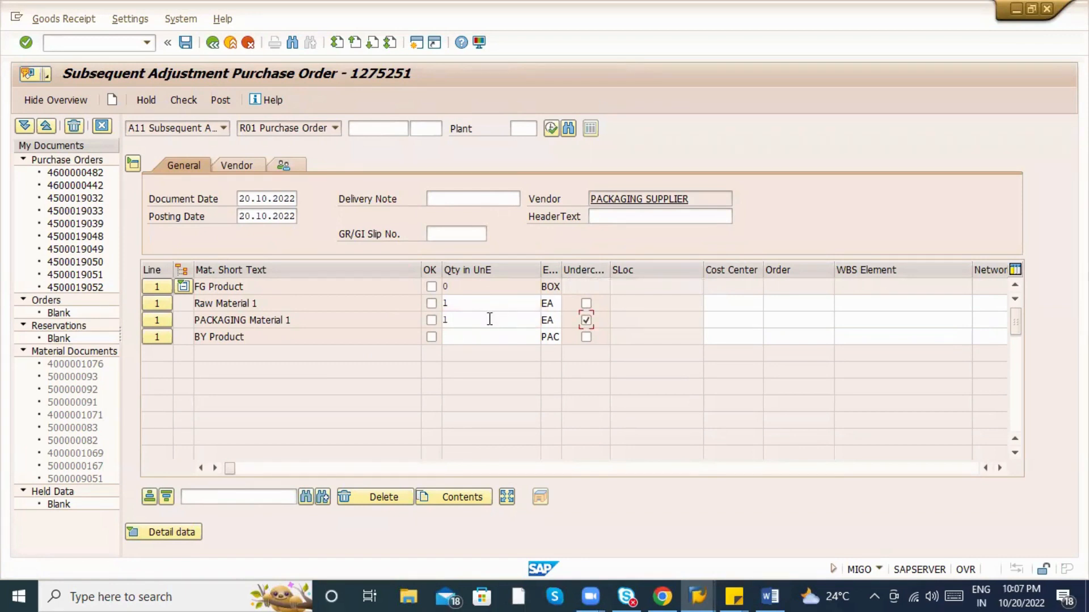
Mark the adjustment items as OK in the detail data and flag Raw Material 1 as underconsumption.
scroll(822, 396, "down", 1)
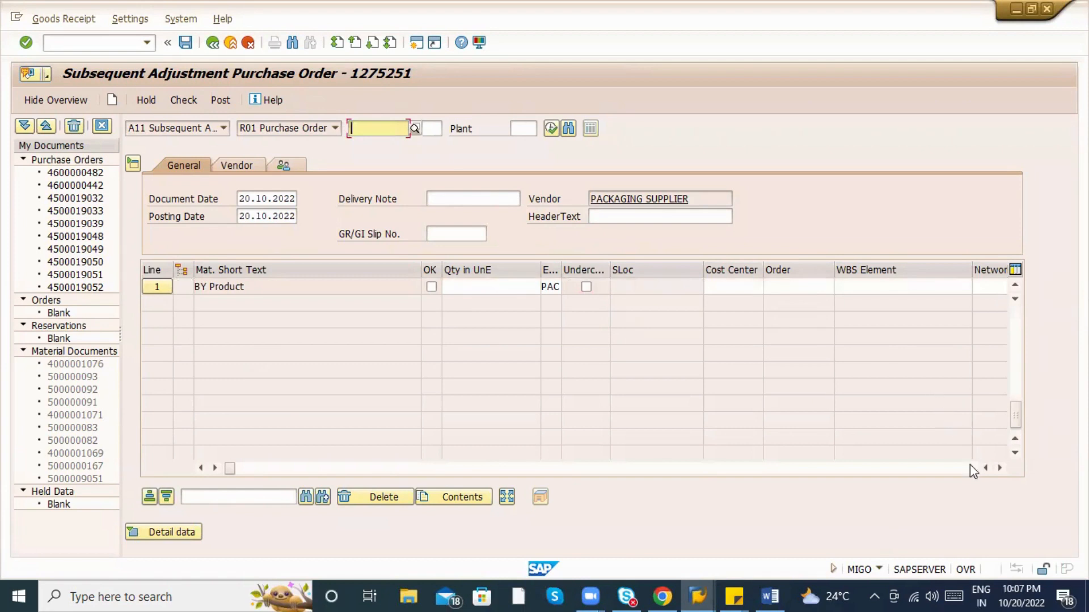
left_click(171, 533)
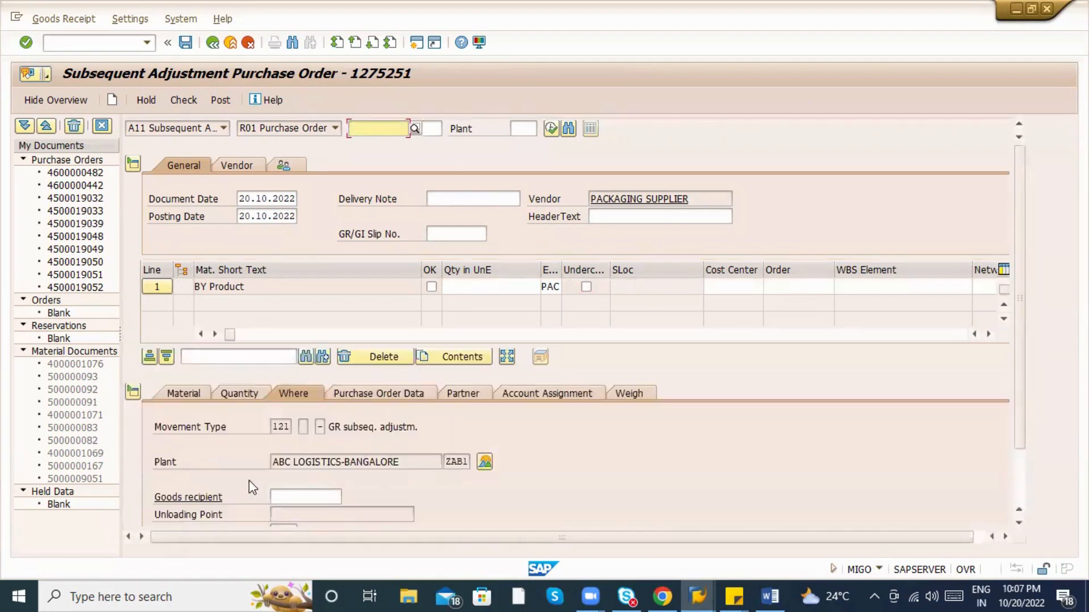
scroll(203, 521, "down", 2)
left_click(204, 517)
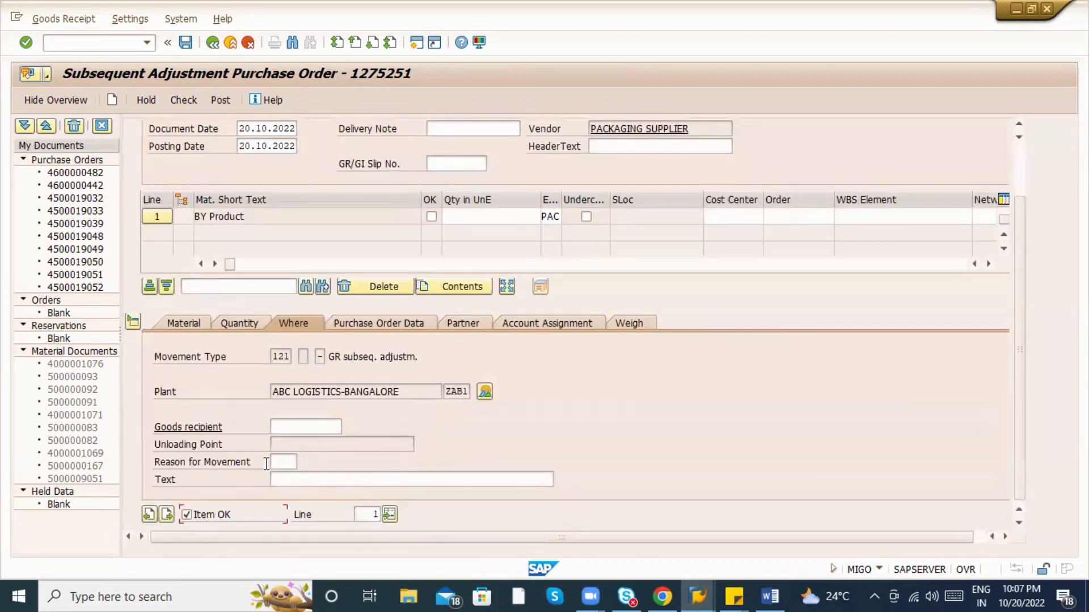
scroll(187, 297, "up", 2)
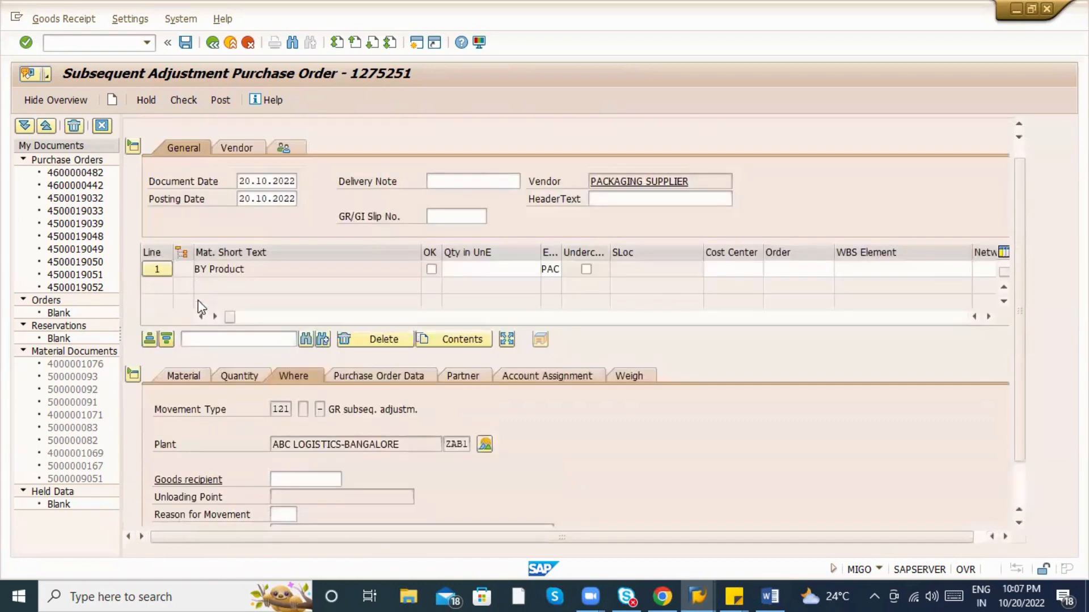
scroll(210, 451, "down", 2)
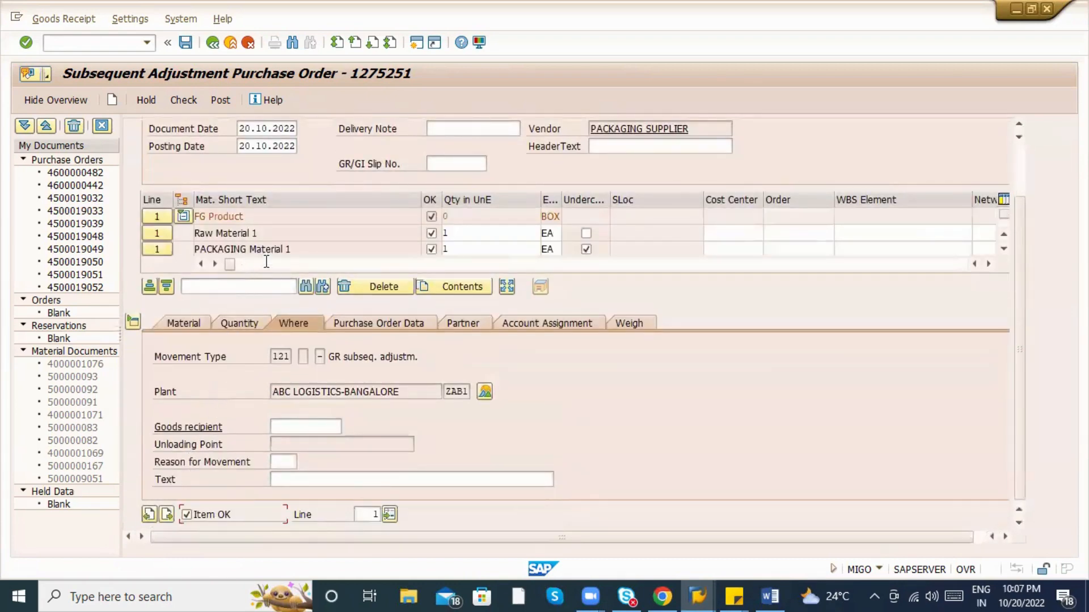
left_click(585, 250)
Check and post the subsequent adjustment, and display the posted material document with its detail data collapsed.
left_click(191, 102)
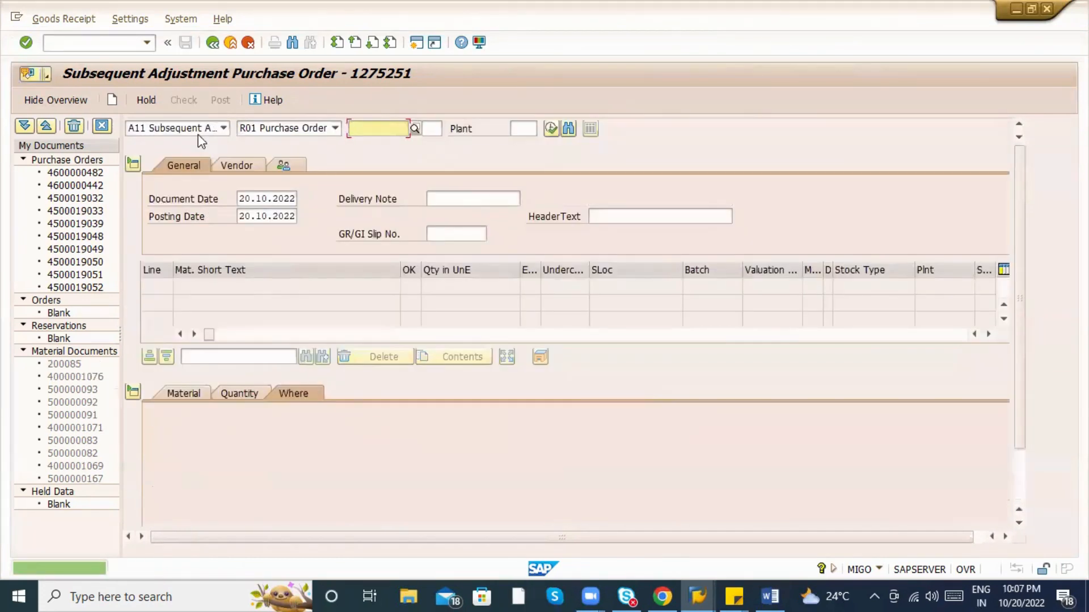
left_click(224, 128)
left_click(184, 182)
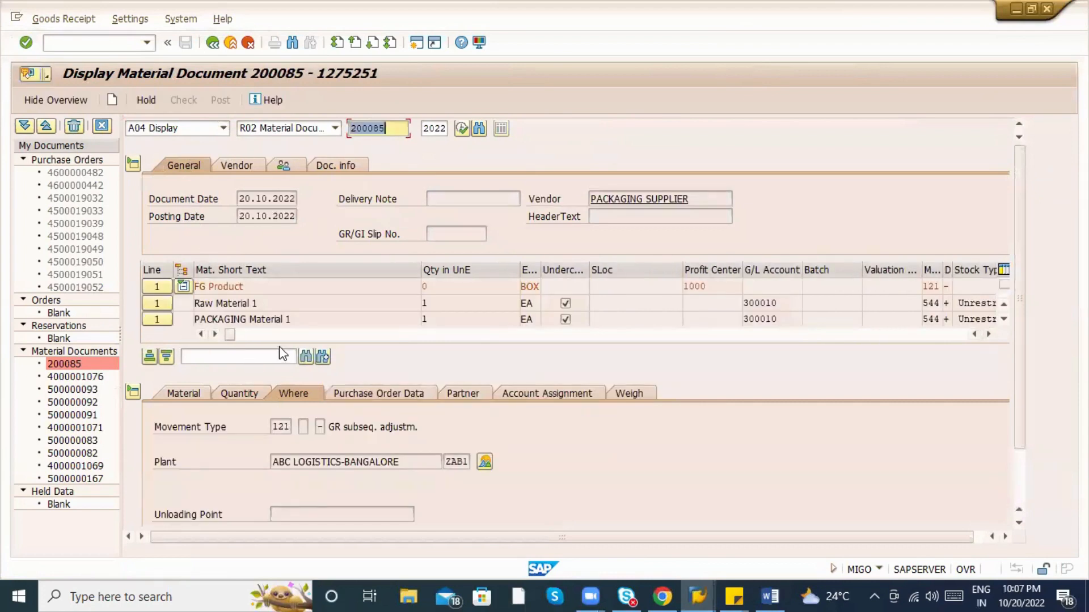
left_click(136, 392)
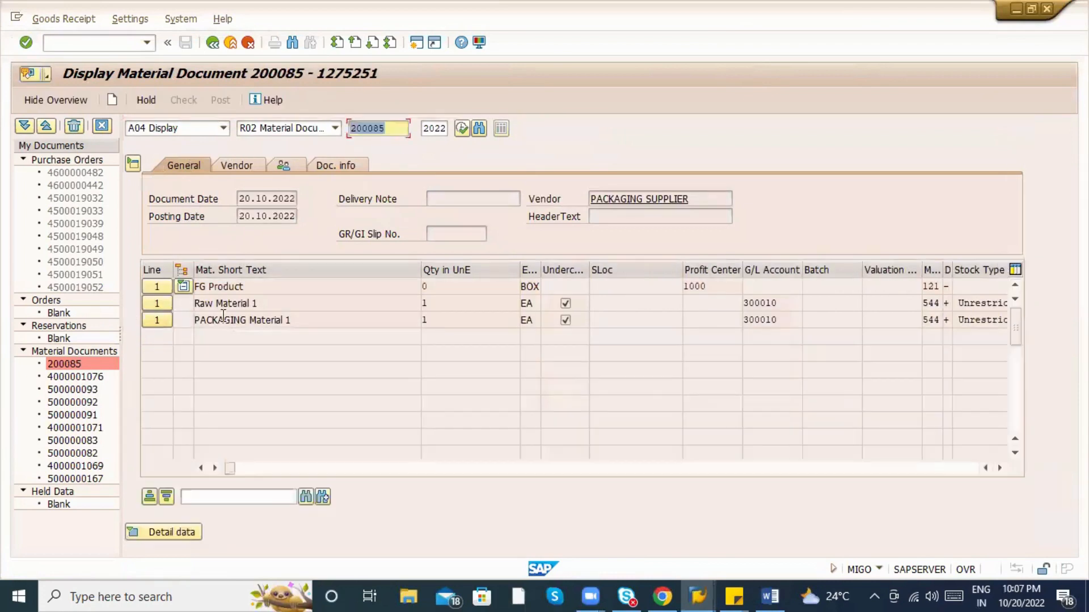
Expand the detail data and examine the movement types and quantity details of the component items in the posted material document.
left_click(136, 531)
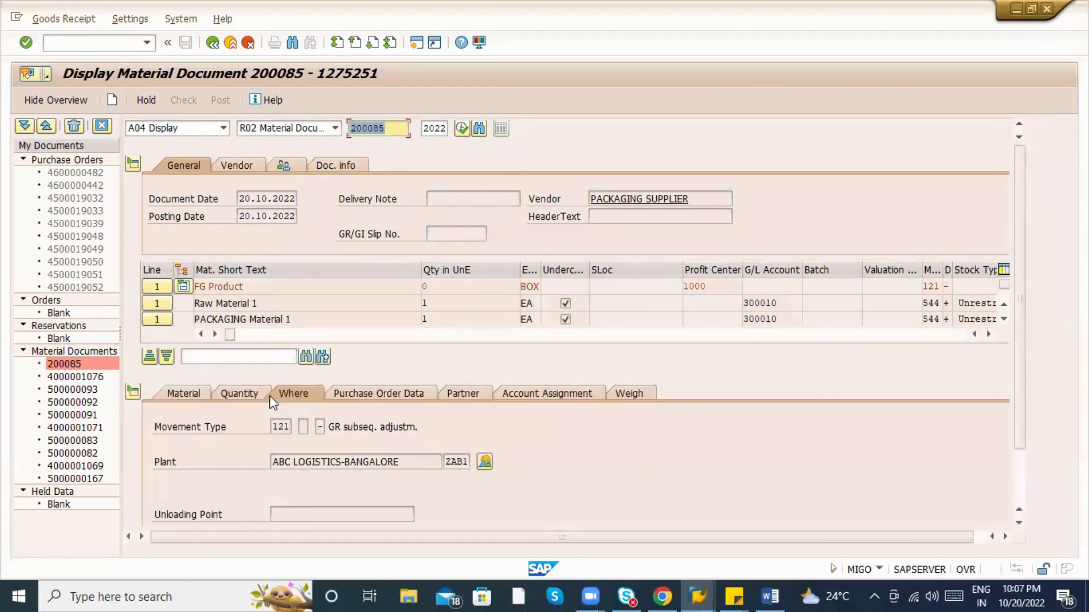
left_click(166, 307)
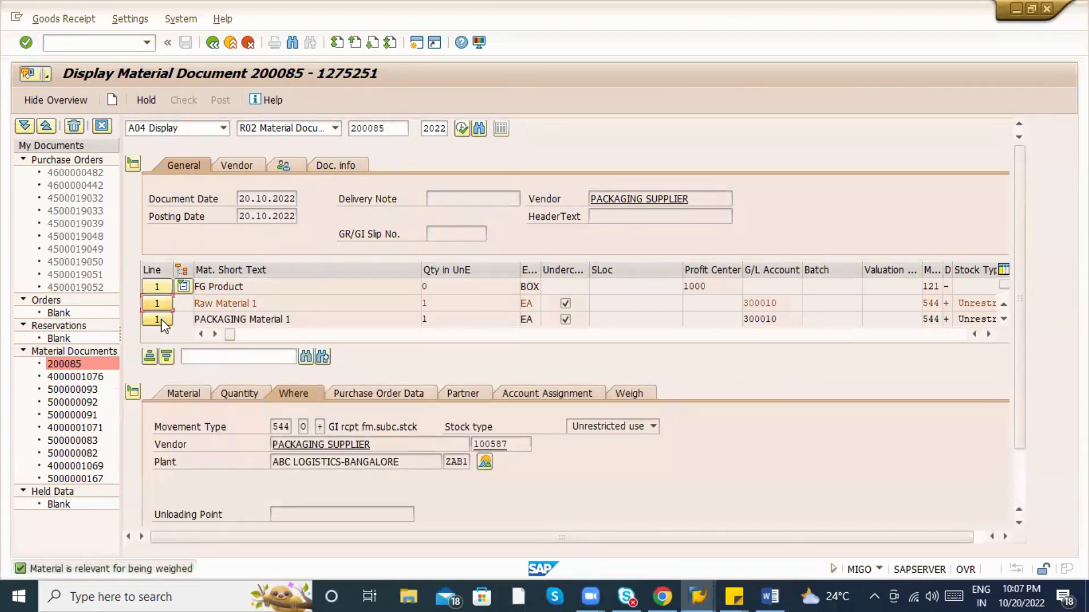
left_click(161, 320)
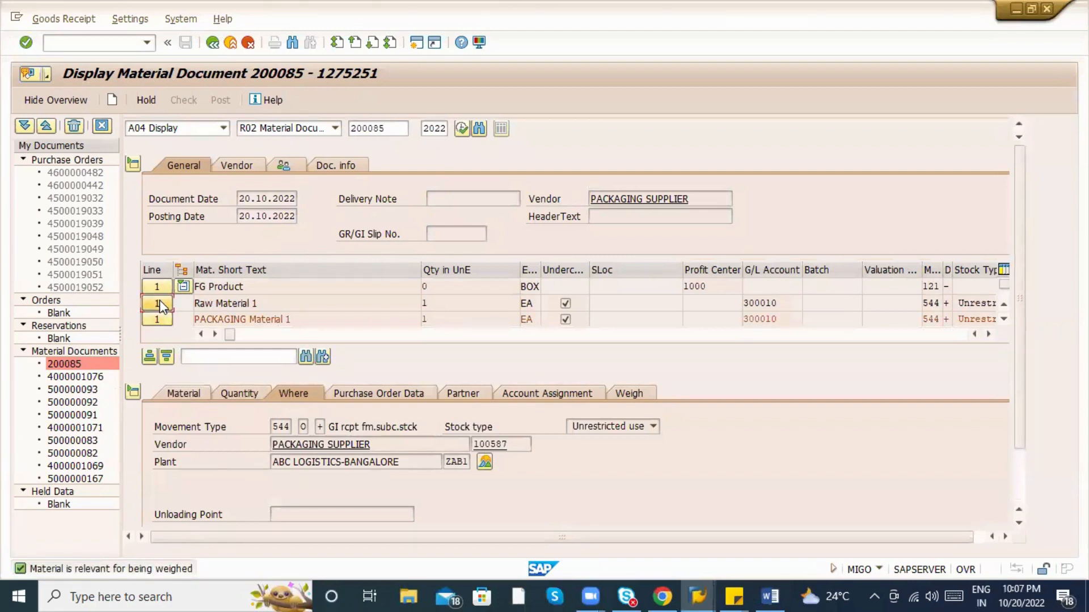
left_click(159, 303)
left_click(274, 426)
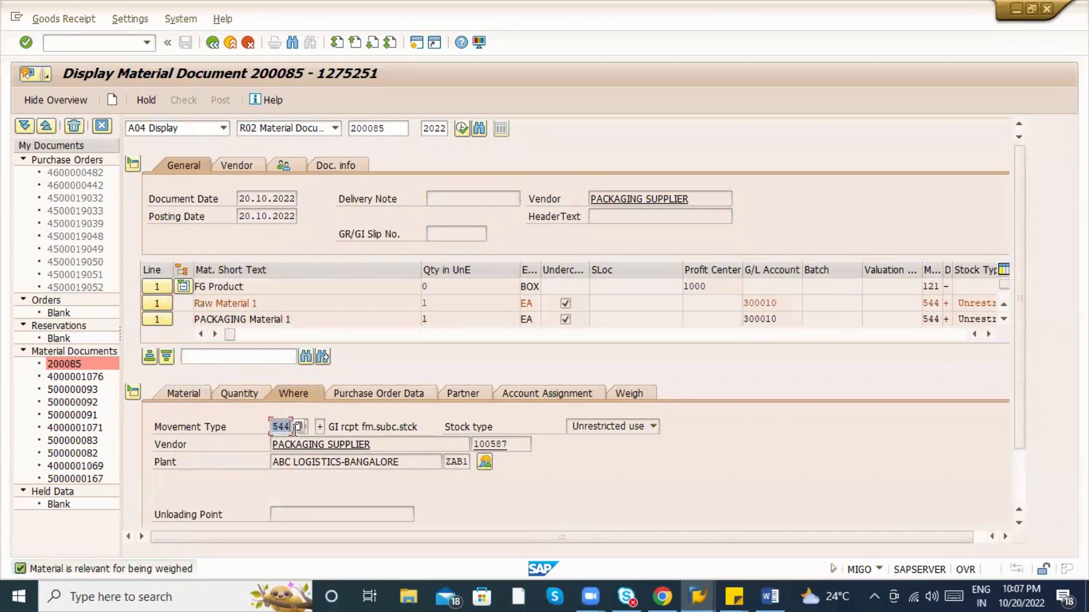
left_click(248, 392)
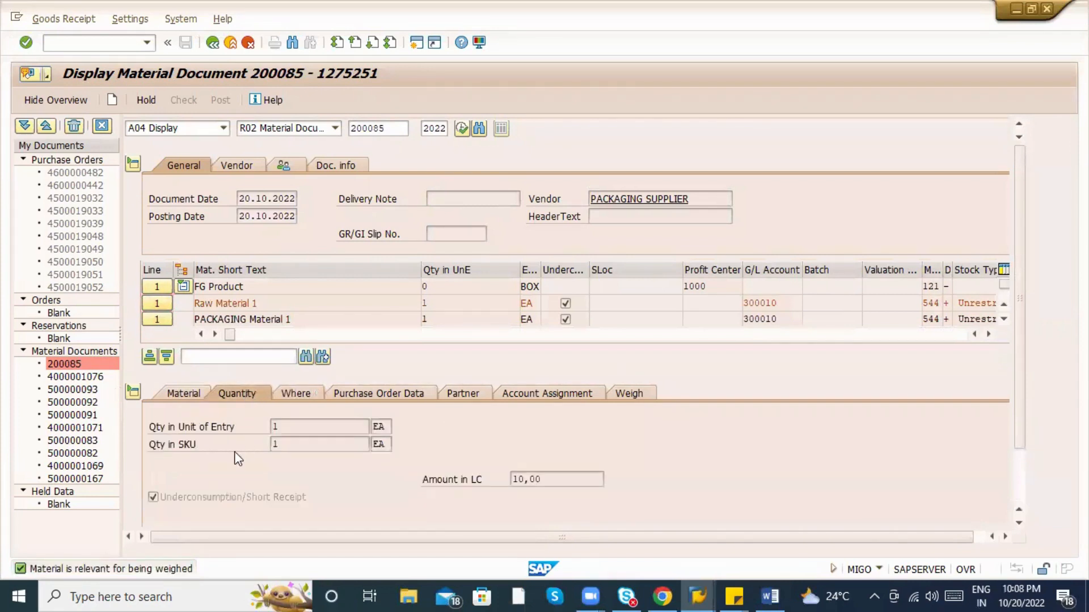
left_click(162, 319)
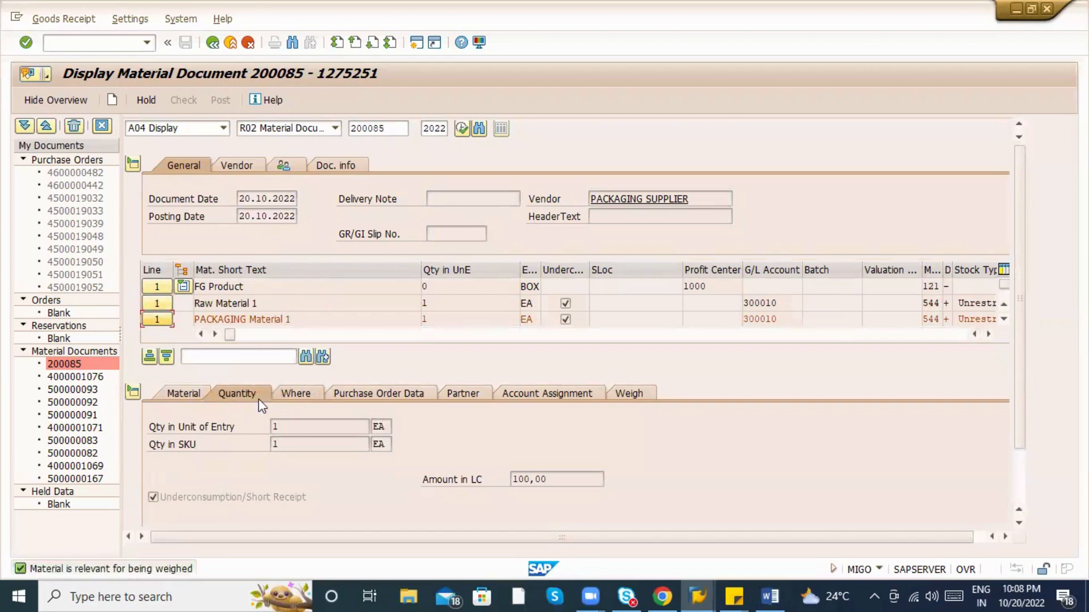
left_click(291, 393)
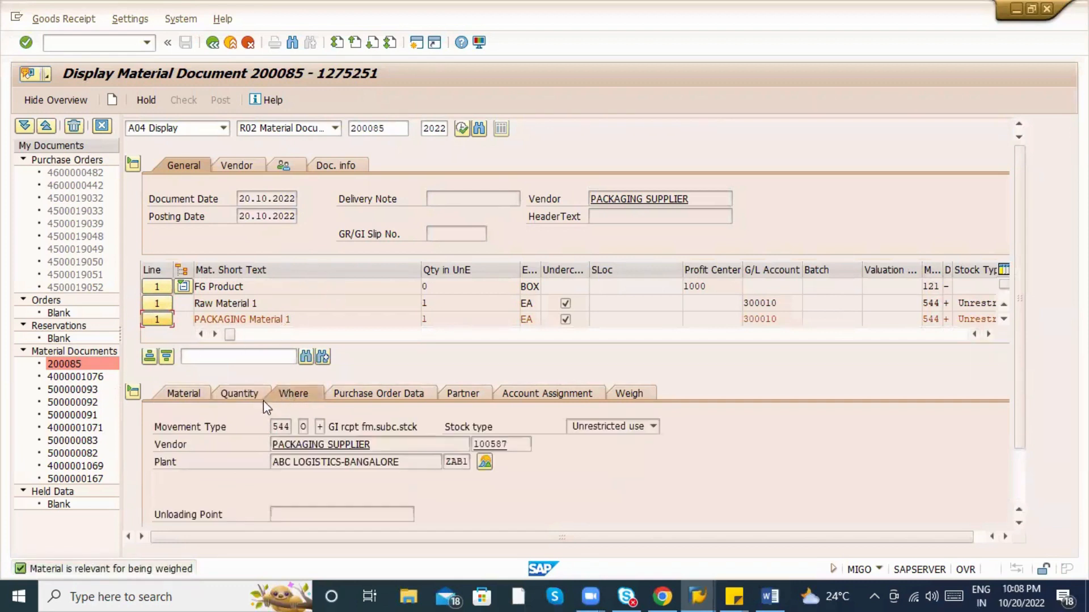
Review the vendor-provided stock of PACKAGING Material 1 in the plant's stock overview and return to the material document.
left_click(483, 462)
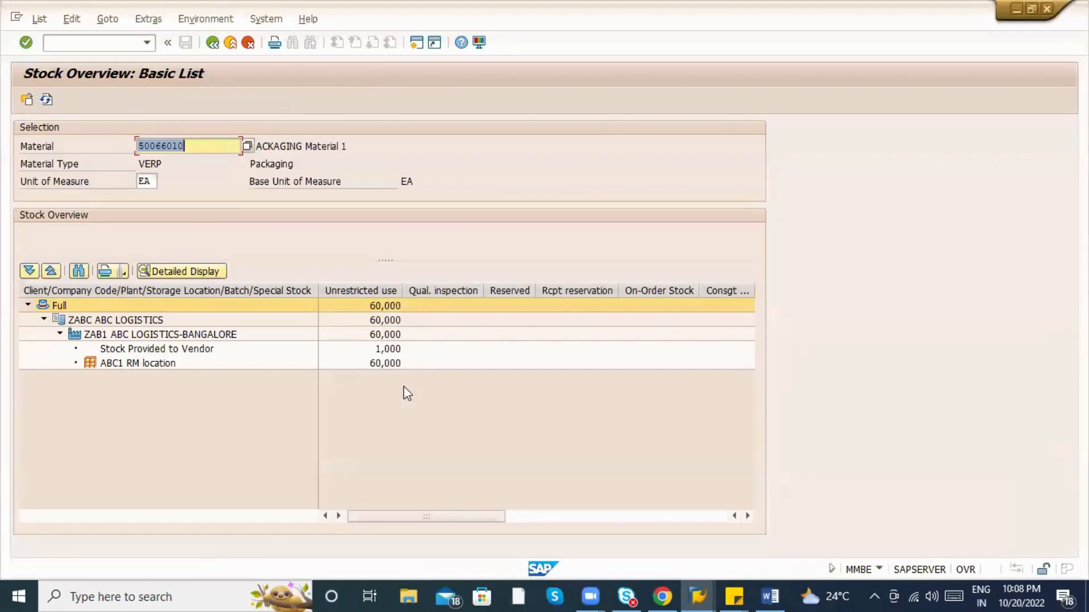
left_click(392, 349)
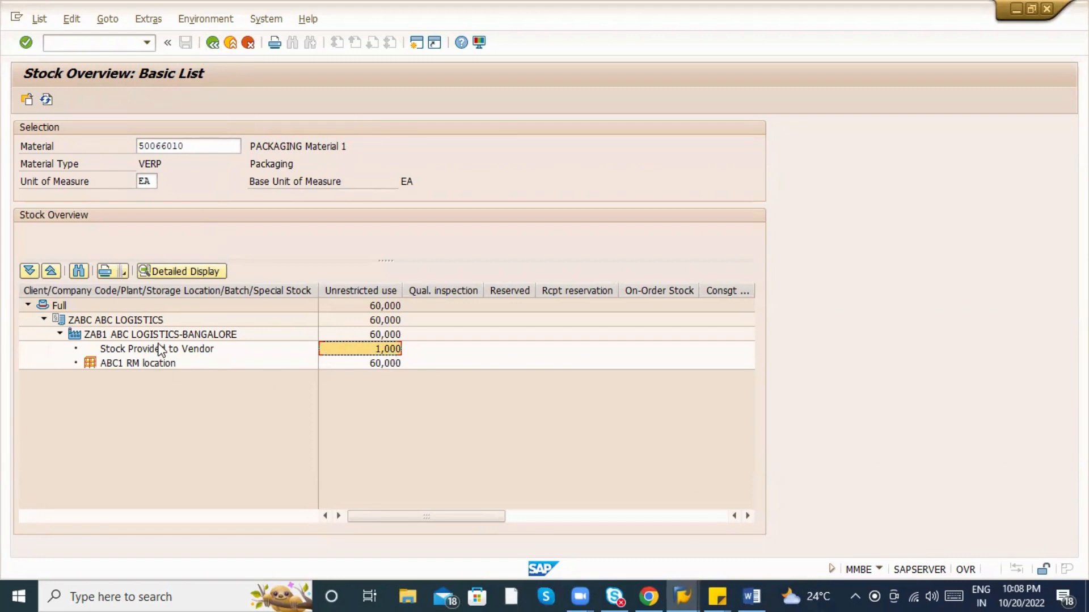
left_click(212, 42)
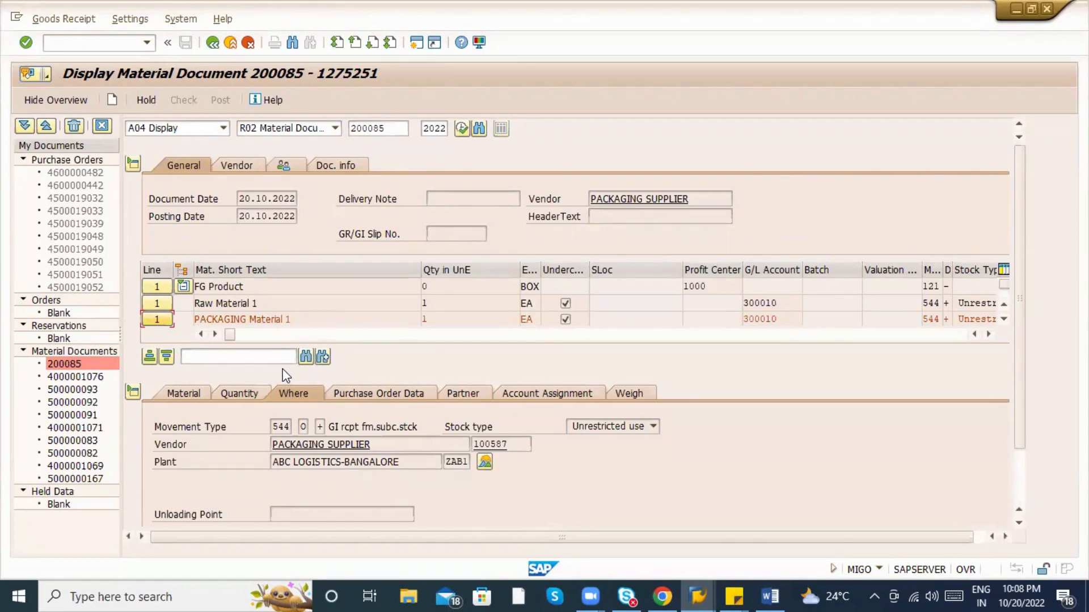
Start a new MIGO transaction and load the PACKAGING SUPPLIER purchase order for A11 Subsequent Adjustment.
key("alt+Tab")
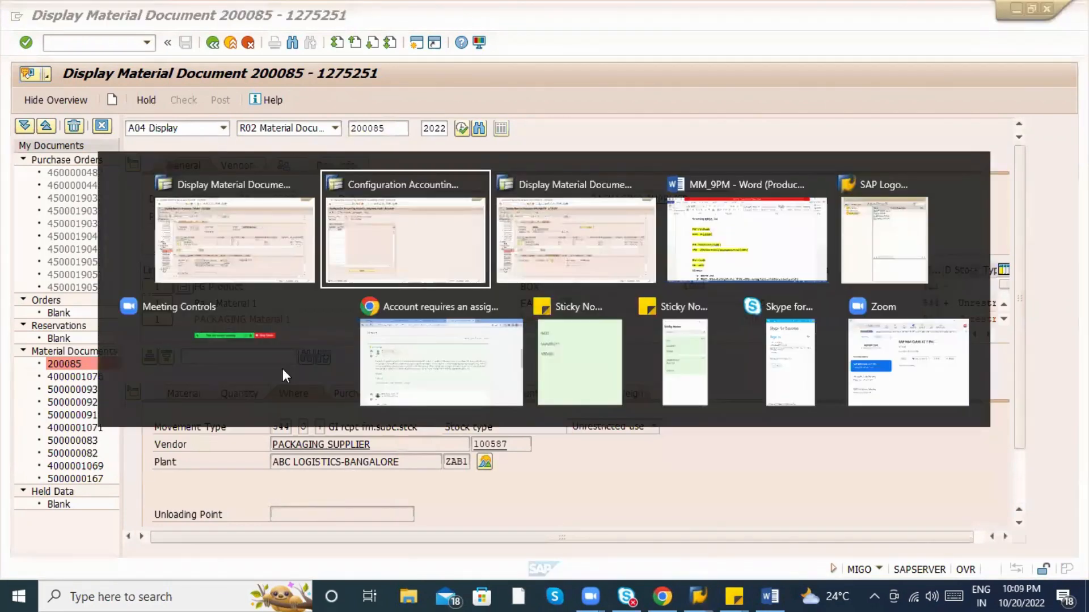
key("alt+Tab")
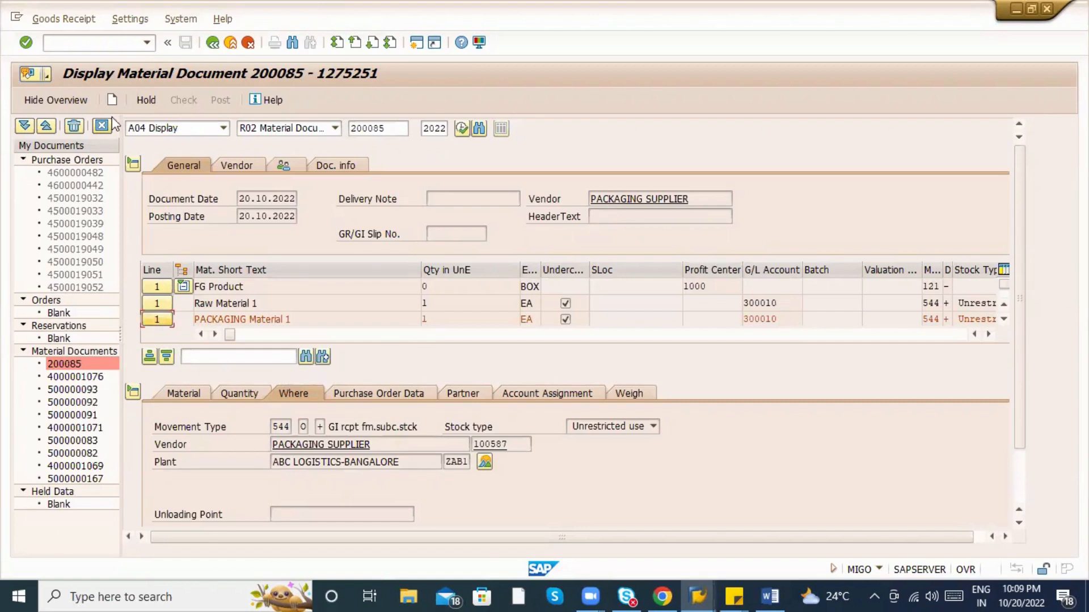
left_click(105, 41)
type("/nmigo")
key("Return")
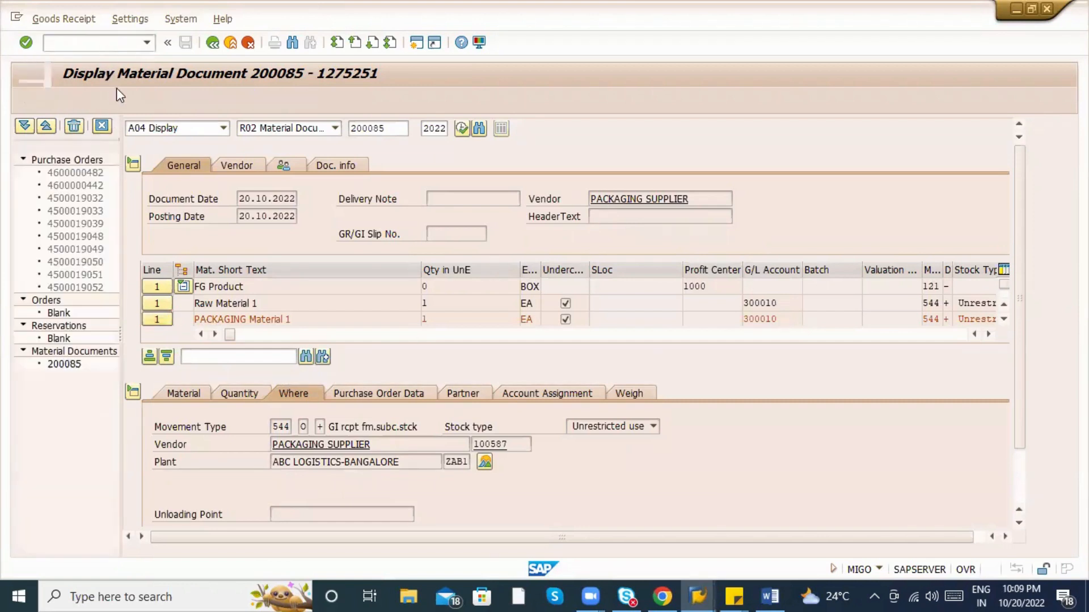
left_click(170, 128)
left_click(148, 271)
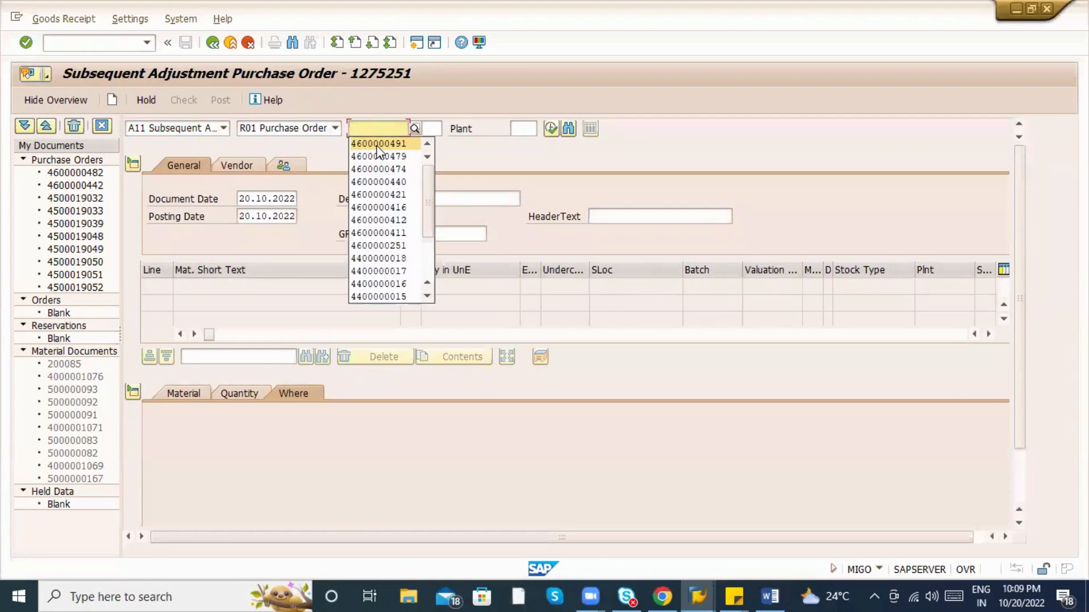
left_click(379, 144)
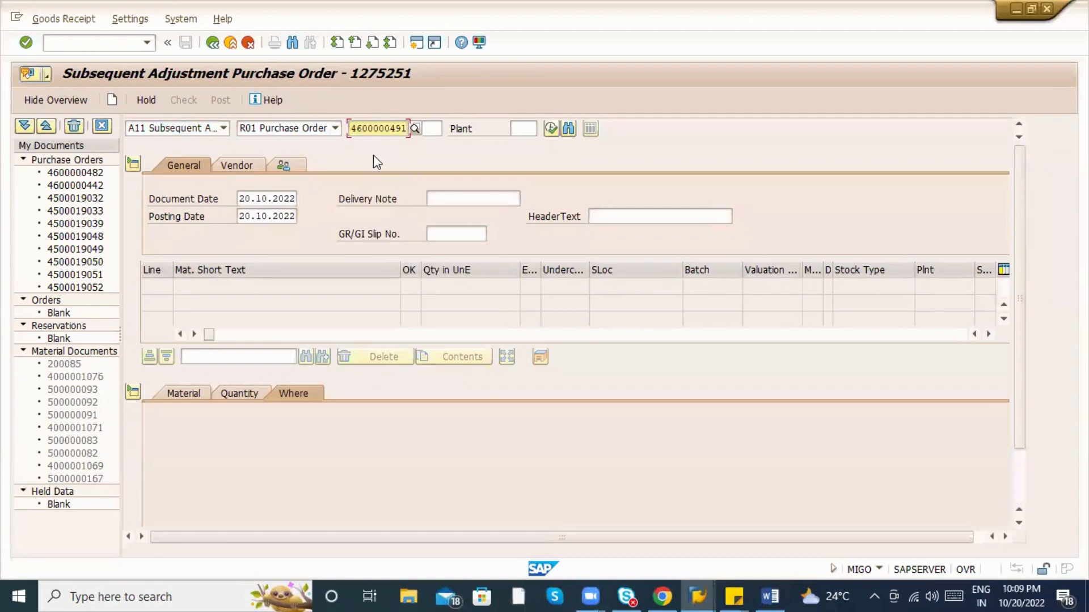
key("alt+Tab")
key("Escape")
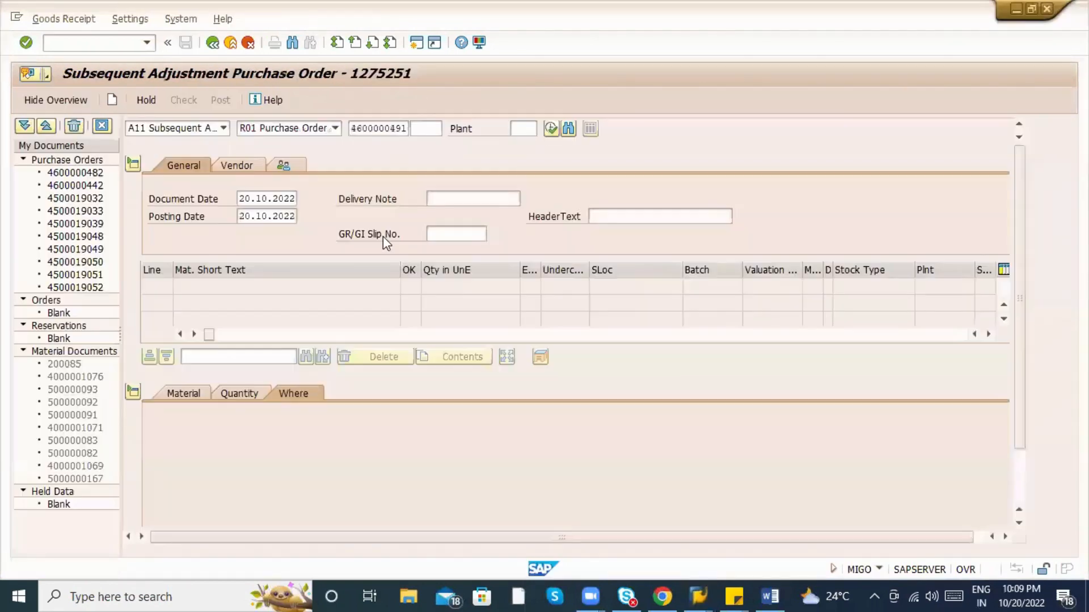
key("Return")
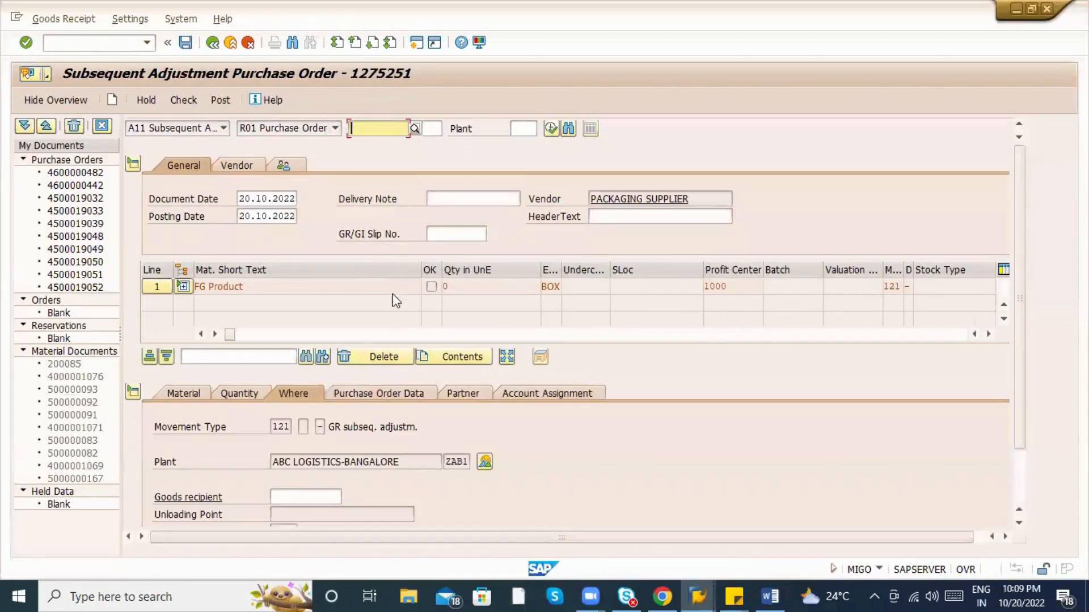
Expand the FG Product components and set the quantities of Raw Material 1 and PACKAGING Material 1 to 10 each.
left_click(182, 287)
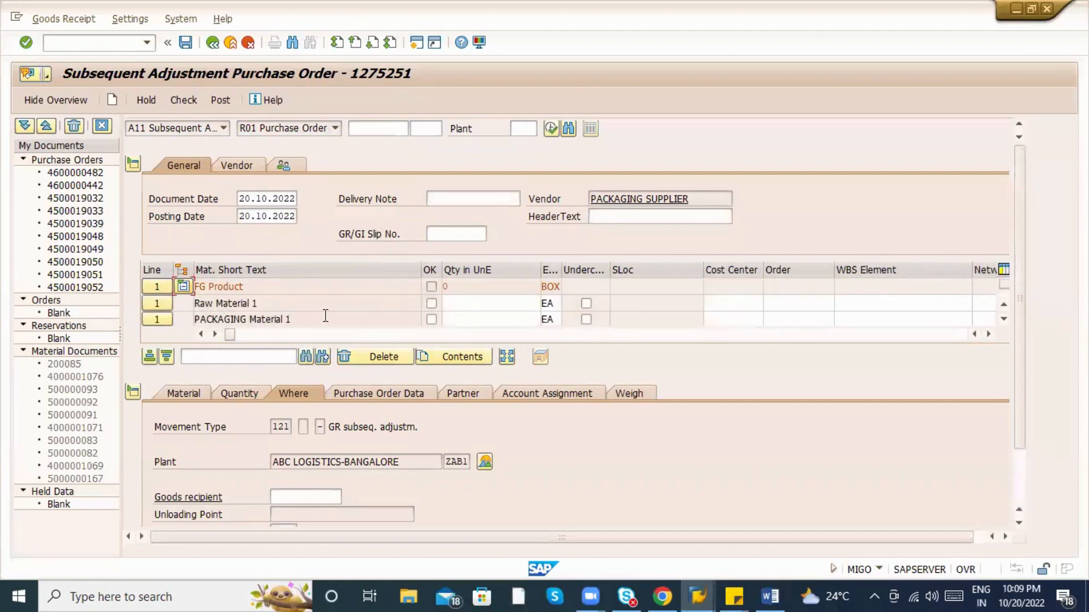
left_click(444, 305)
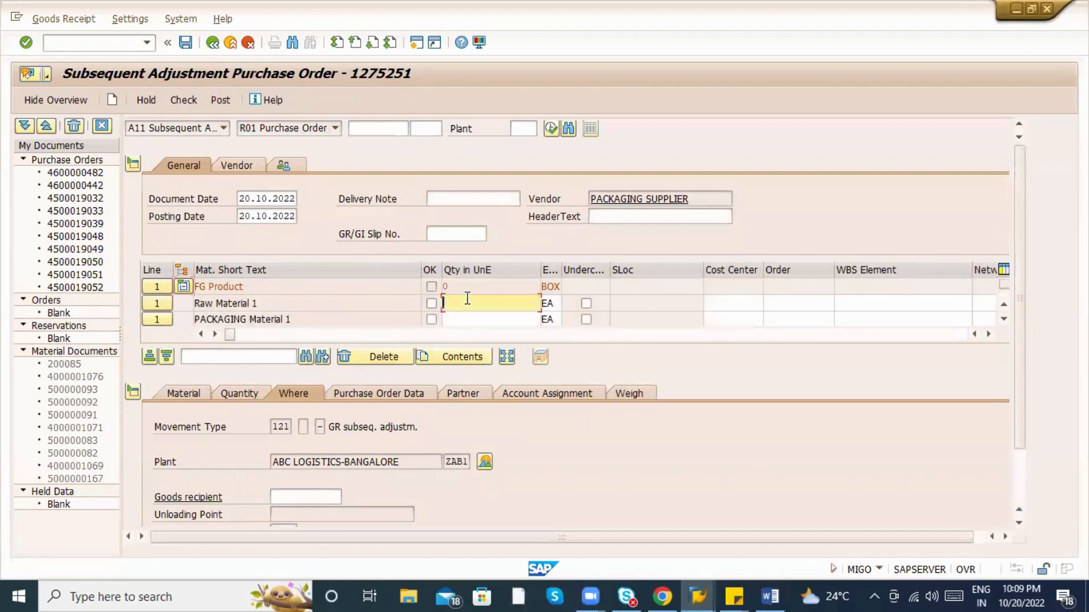
type("1")
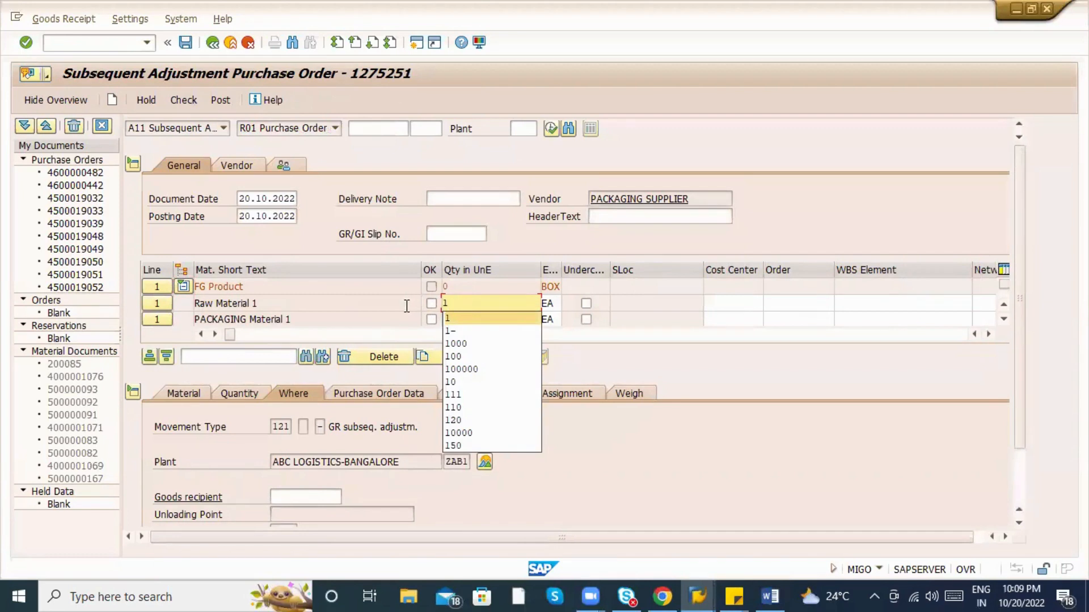
type("0")
left_click(400, 306)
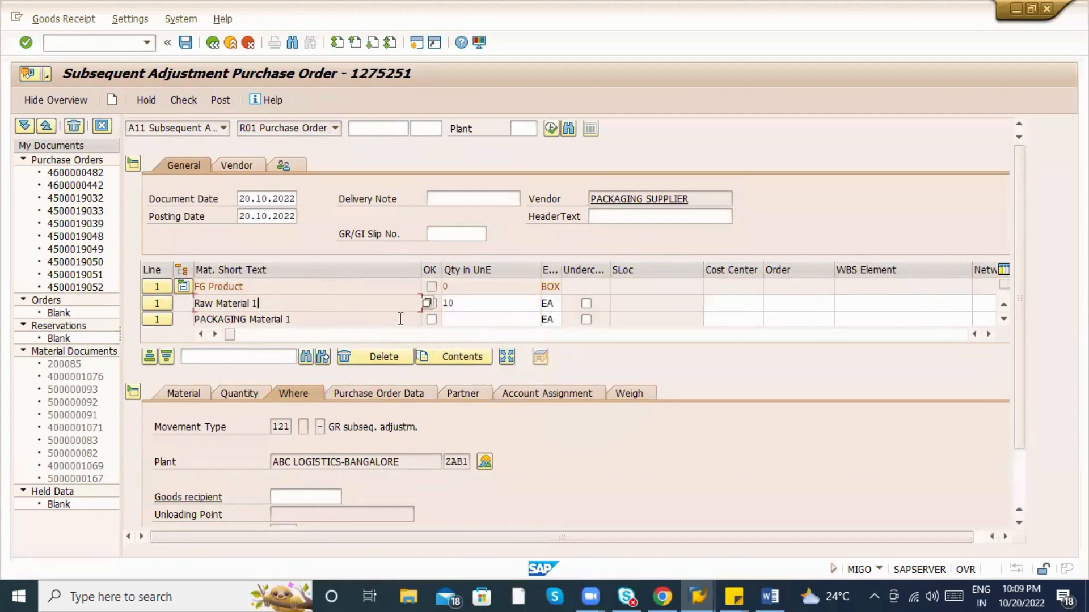
left_click_drag(228, 334, 230, 334)
left_click(461, 319)
type("10")
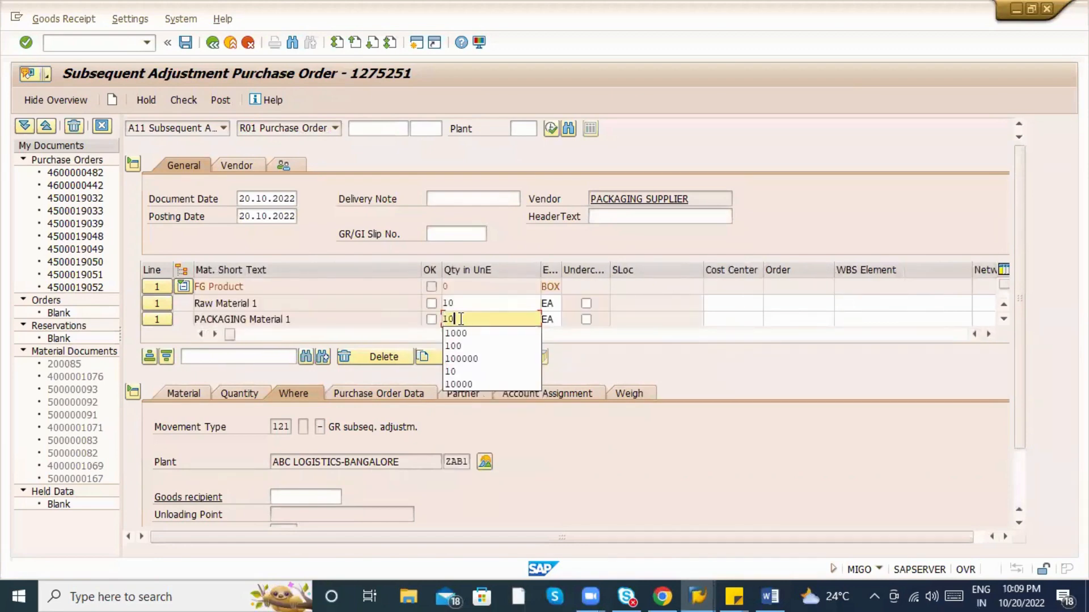
Open the purchase order from the earlier goods receipt document and display the component overview of FG Product.
key("alt+Tab")
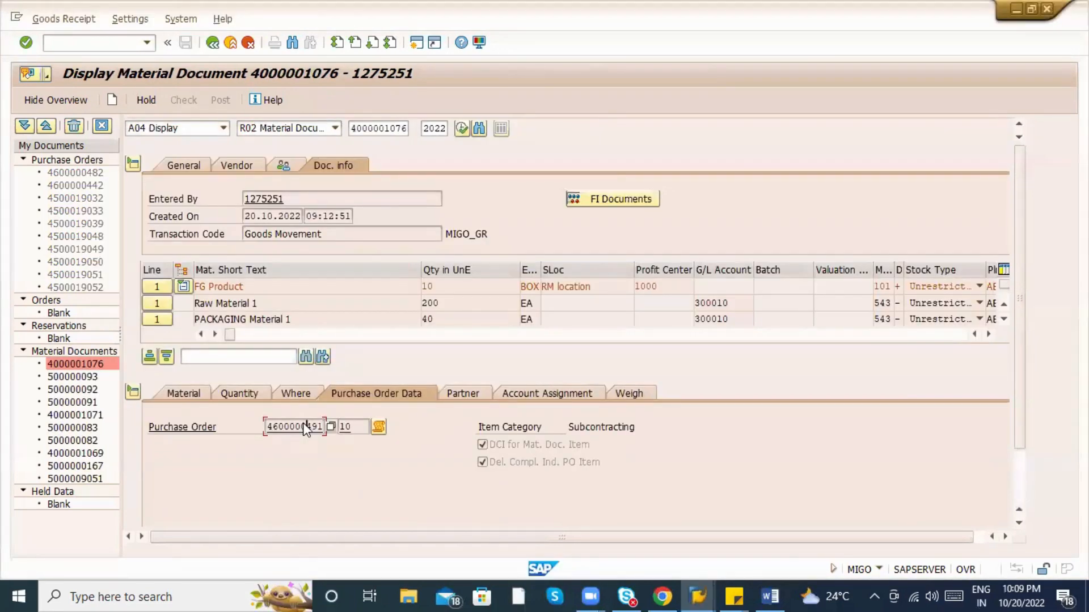
double_click(303, 427)
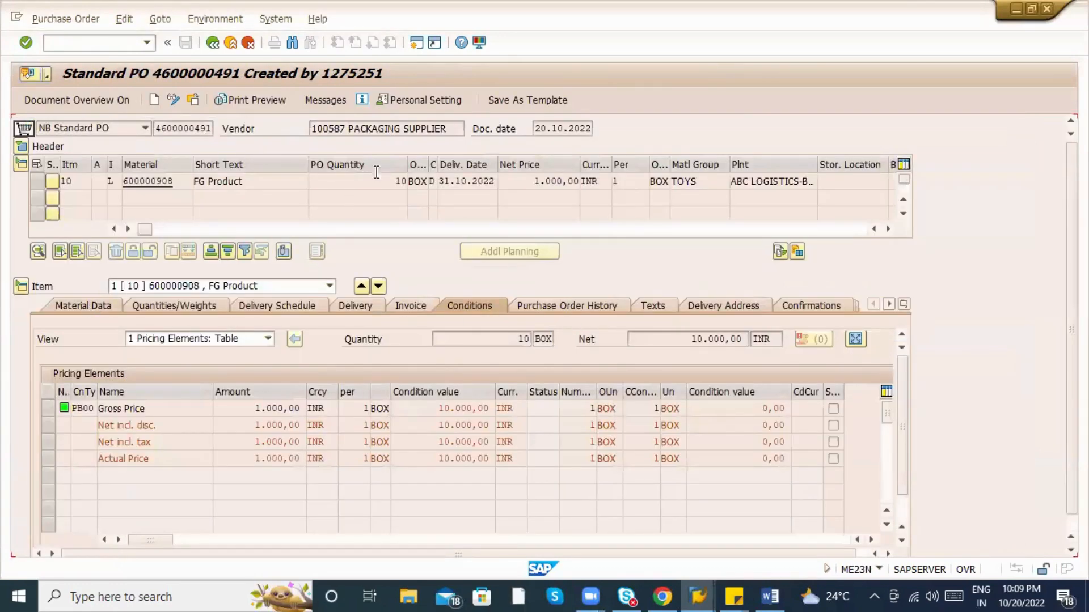
left_click_drag(395, 184, 415, 183)
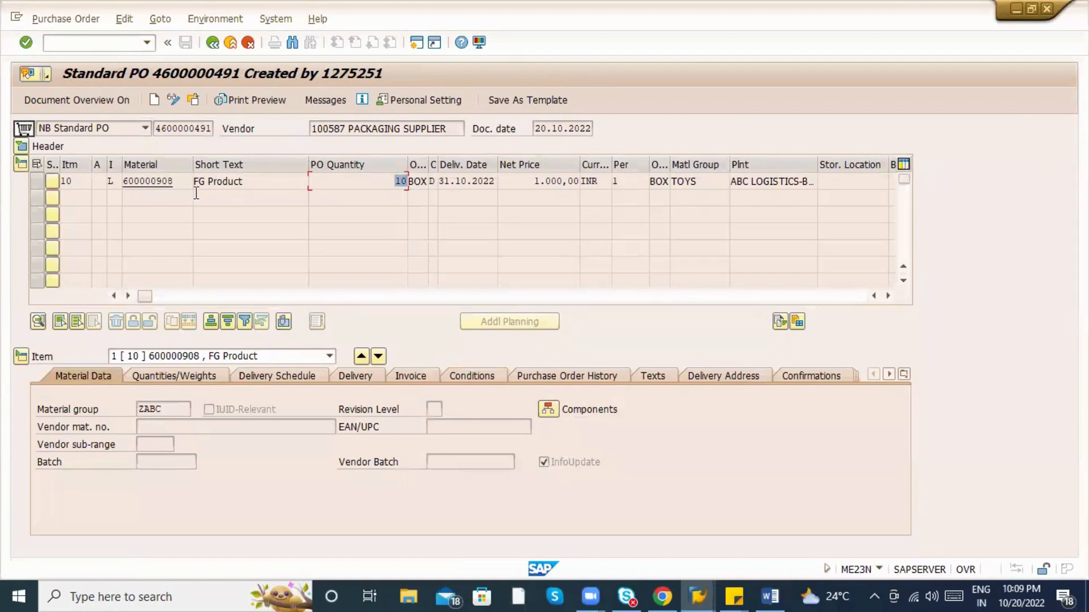
left_click_drag(174, 182, 121, 182)
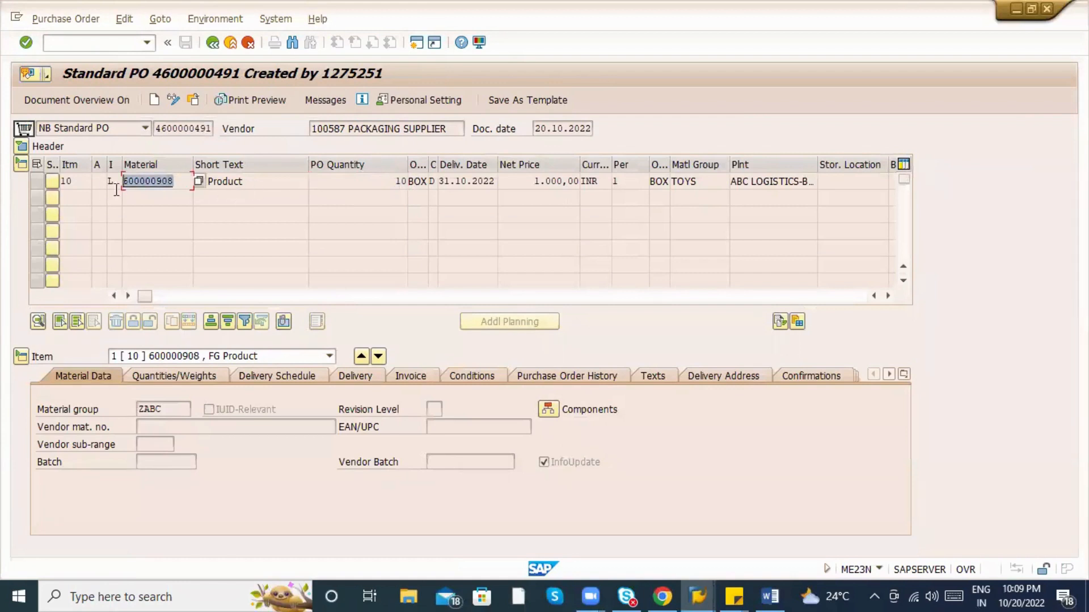
left_click(548, 407)
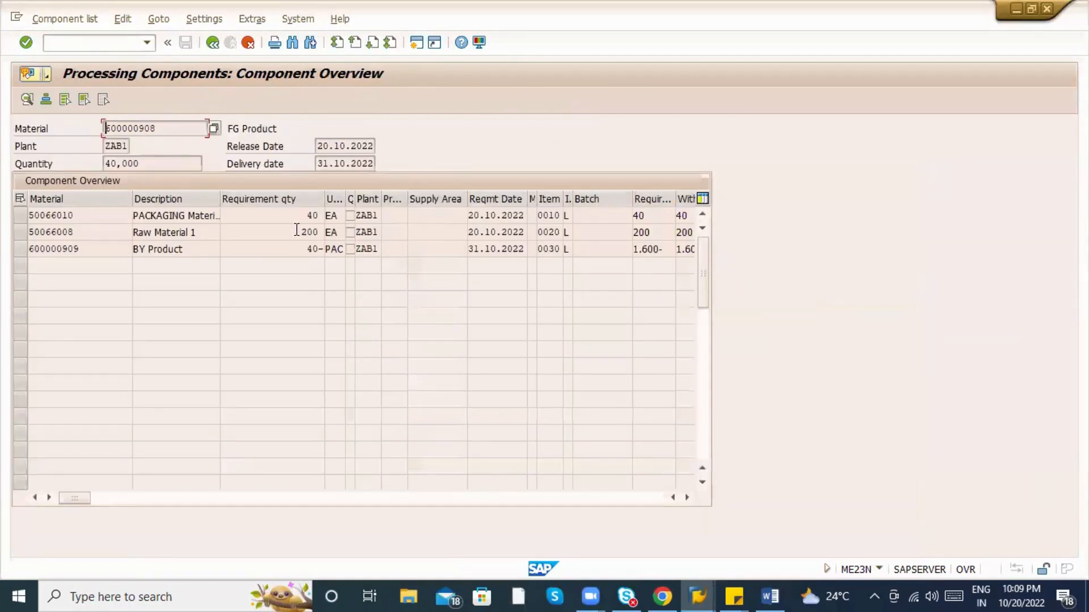
Examine the required quantities of PACKAGING Material 1 and Raw Material 1 for FG Product in the component overview.
left_click(297, 216)
left_click(147, 216)
left_click_drag(275, 230, 322, 229)
left_click(191, 233)
left_click(271, 231)
double_click(309, 231)
left_click_drag(288, 232, 327, 231)
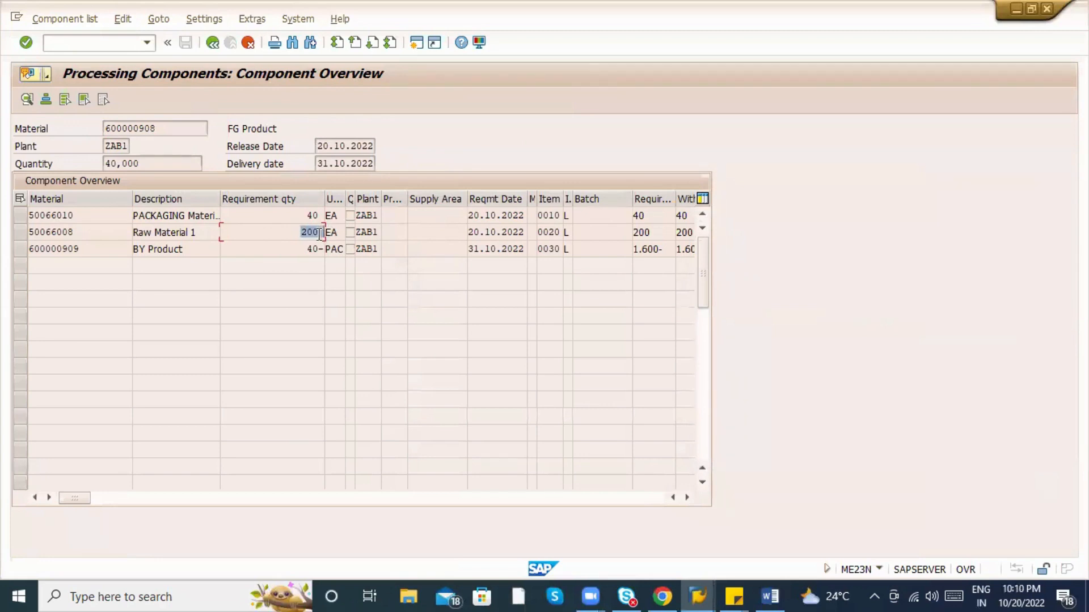
left_click_drag(198, 232, 105, 242)
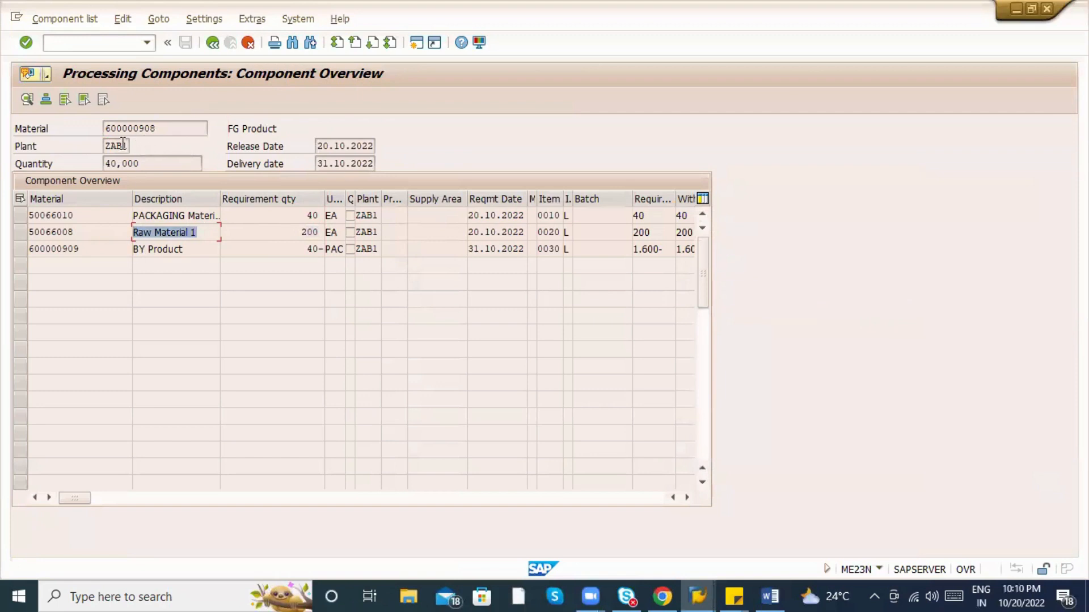
left_click_drag(177, 127, 92, 128)
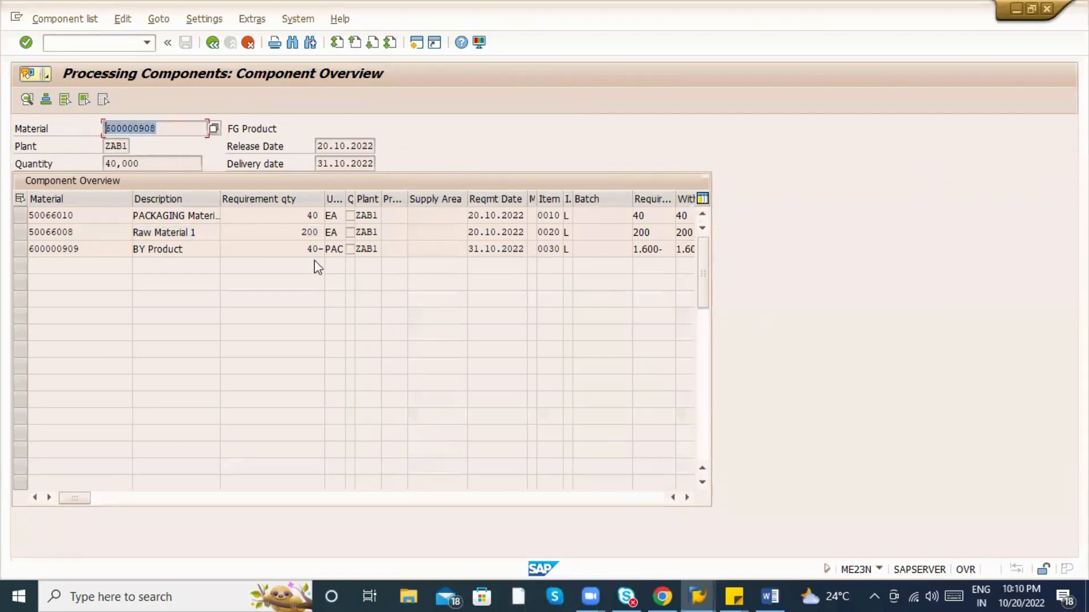
left_click_drag(296, 236, 323, 229)
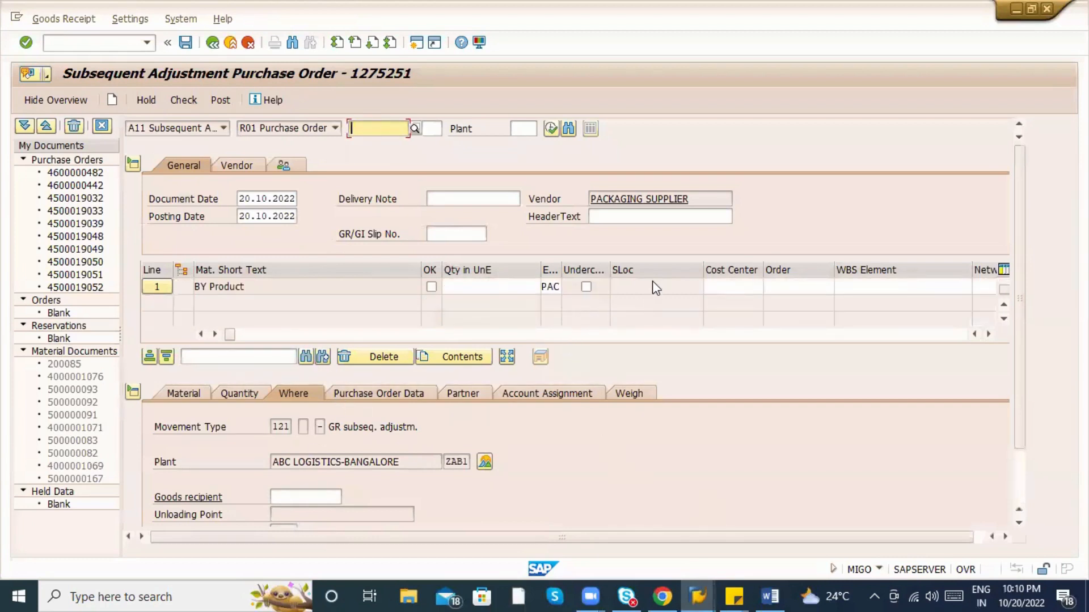
Mark Raw Material 1 and PACKAGING Material 1 as OK, then check the subsequent adjustment and collapse the item details.
left_click(260, 290)
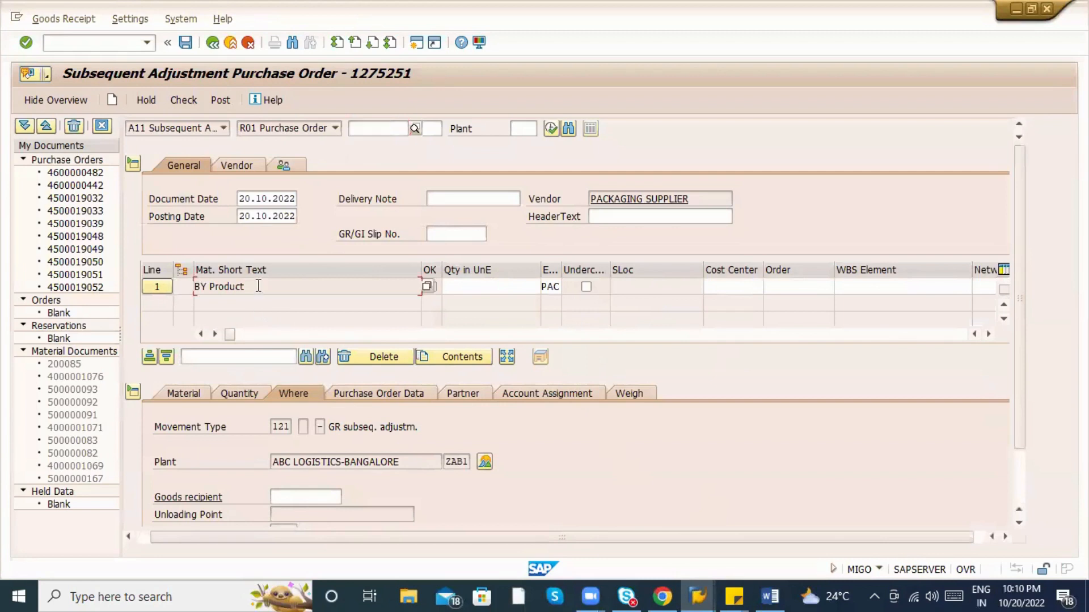
left_click(432, 303)
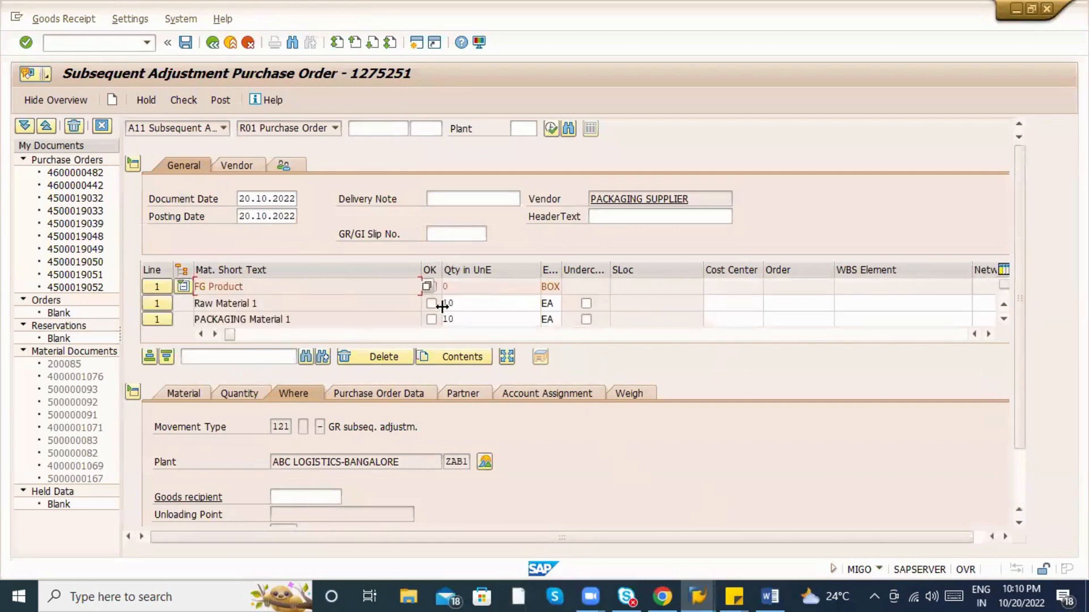
left_click(432, 319)
left_click(180, 106)
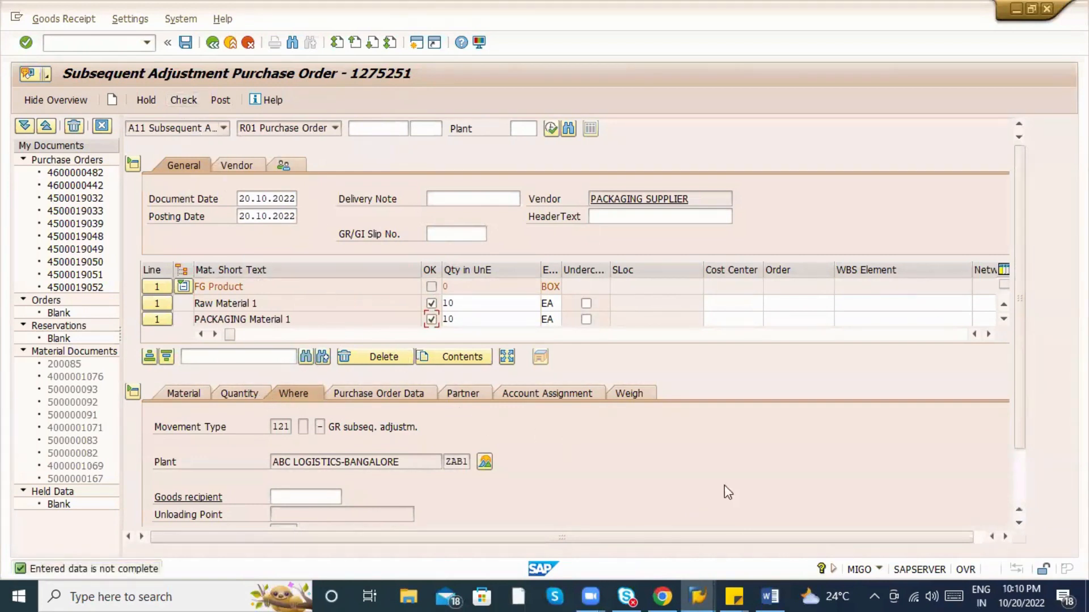
scroll(1013, 492, "down", 2)
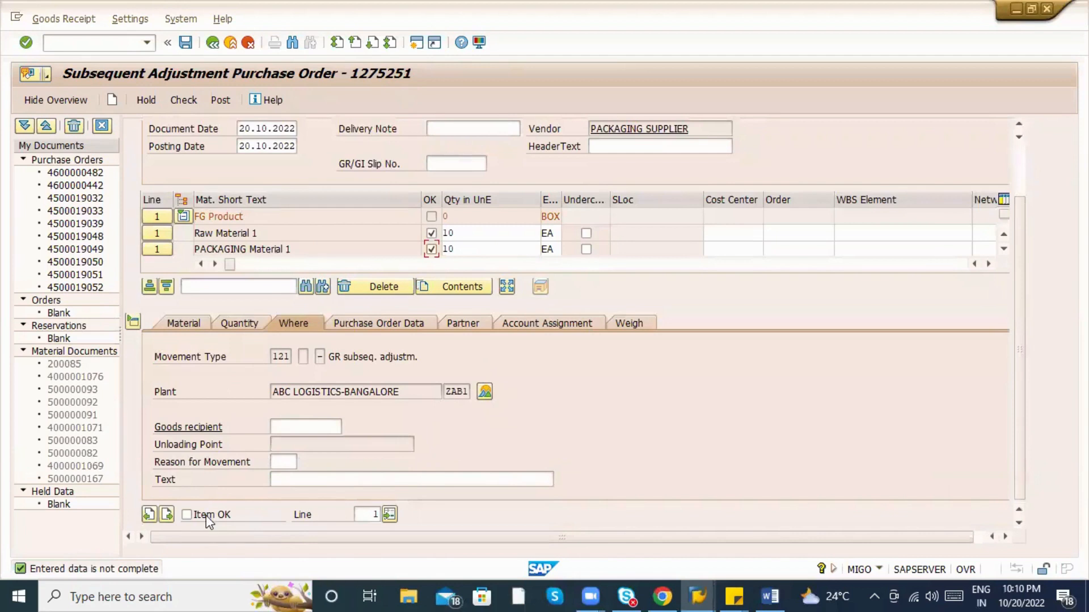
left_click(221, 102)
left_click(133, 323)
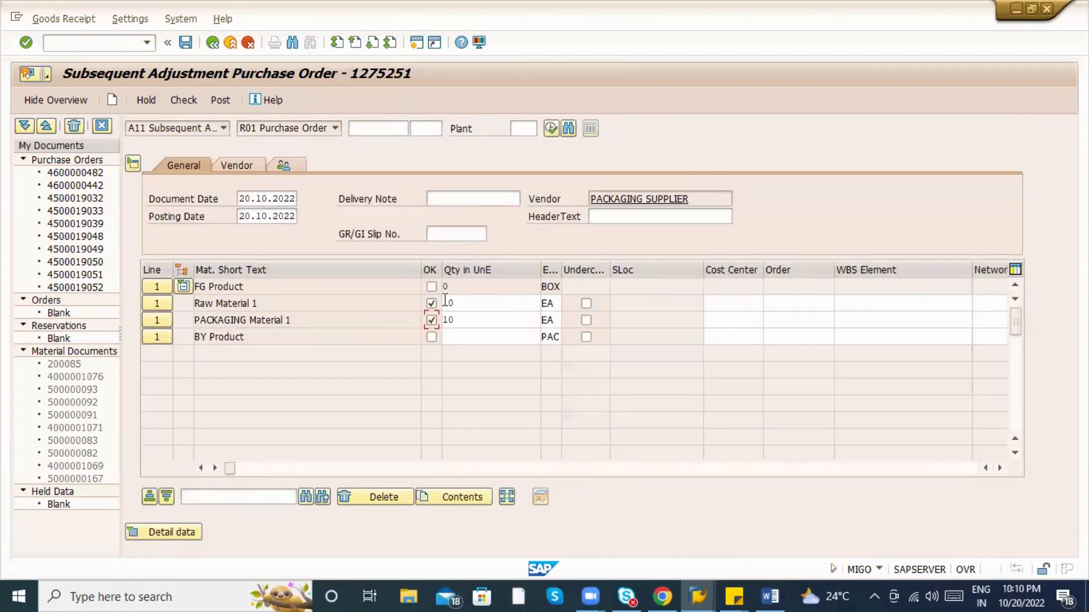
Display the Where details of Raw Material 1 and examine its movement type.
left_click(159, 304)
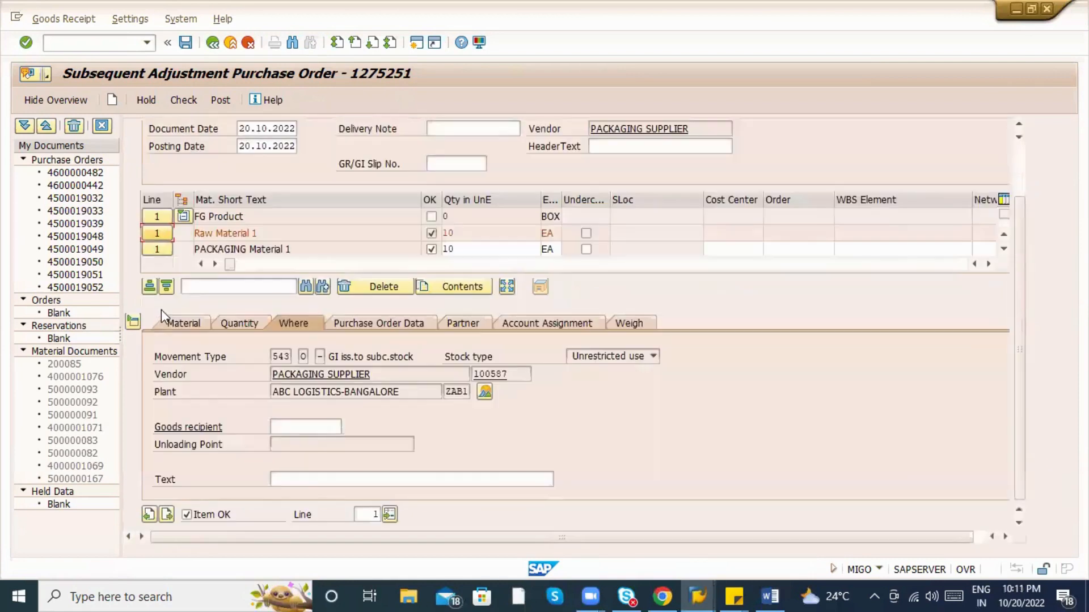
left_click(277, 356)
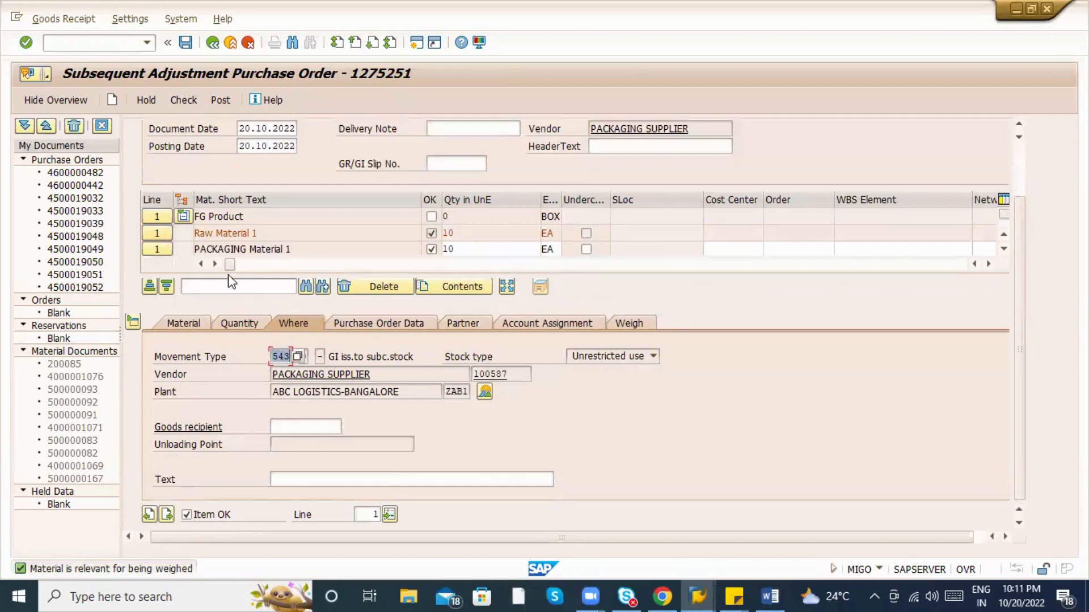
scroll(296, 311, "up", 2)
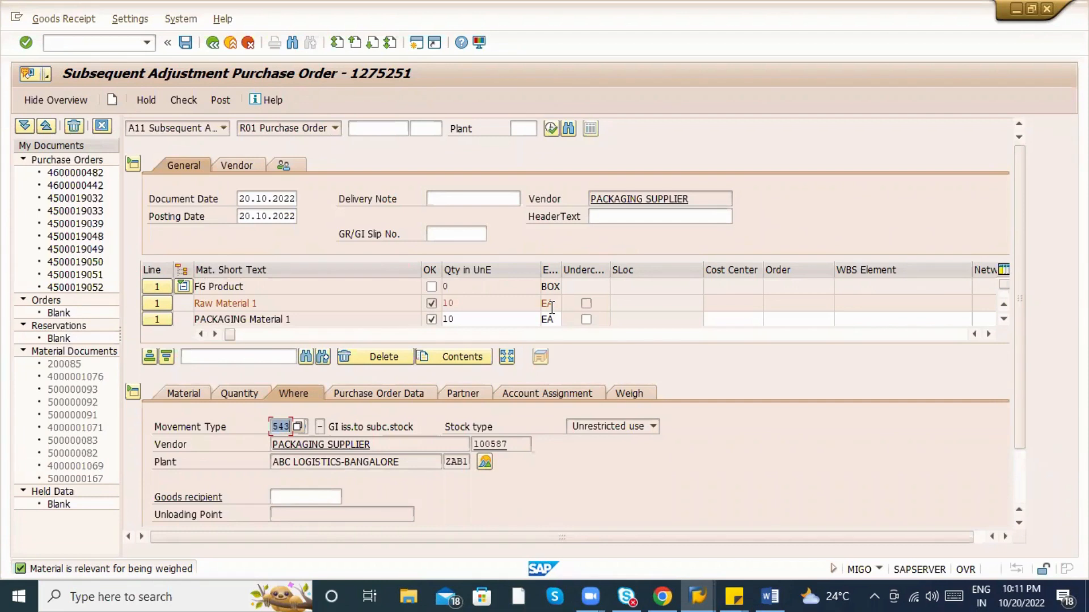
Leave the subsequent adjustment without posting and return to SAP Easy Access.
left_click(209, 130)
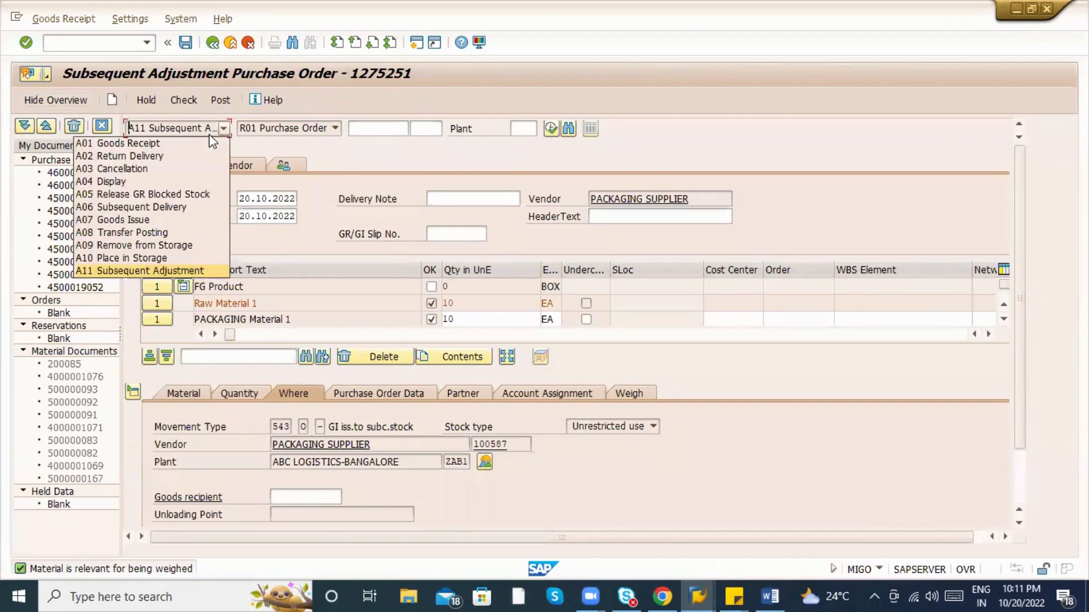
left_click(88, 45)
left_click(88, 46)
type("/n")
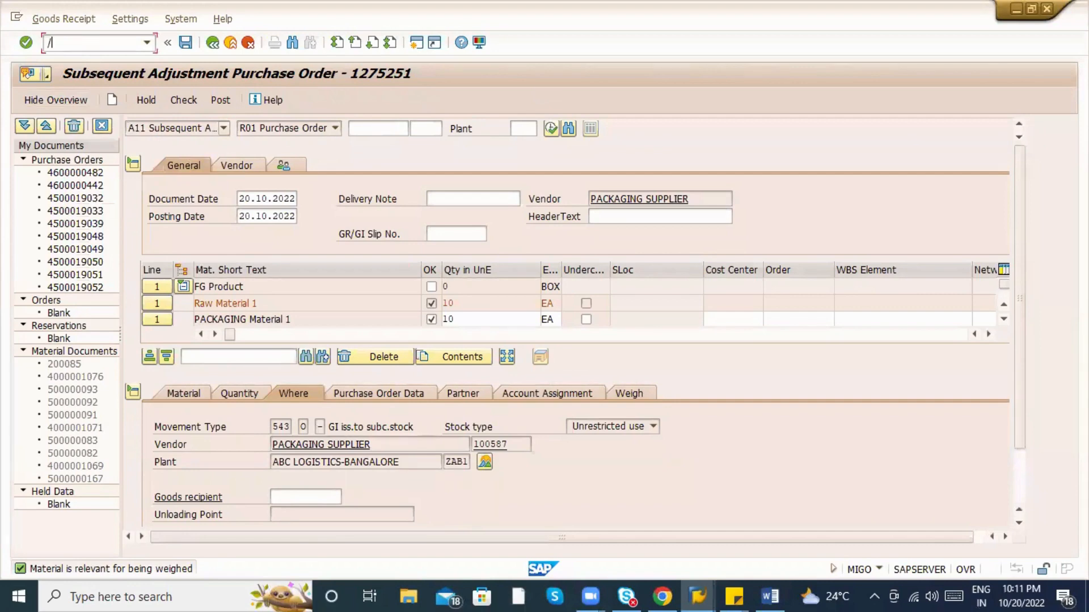
key("Return")
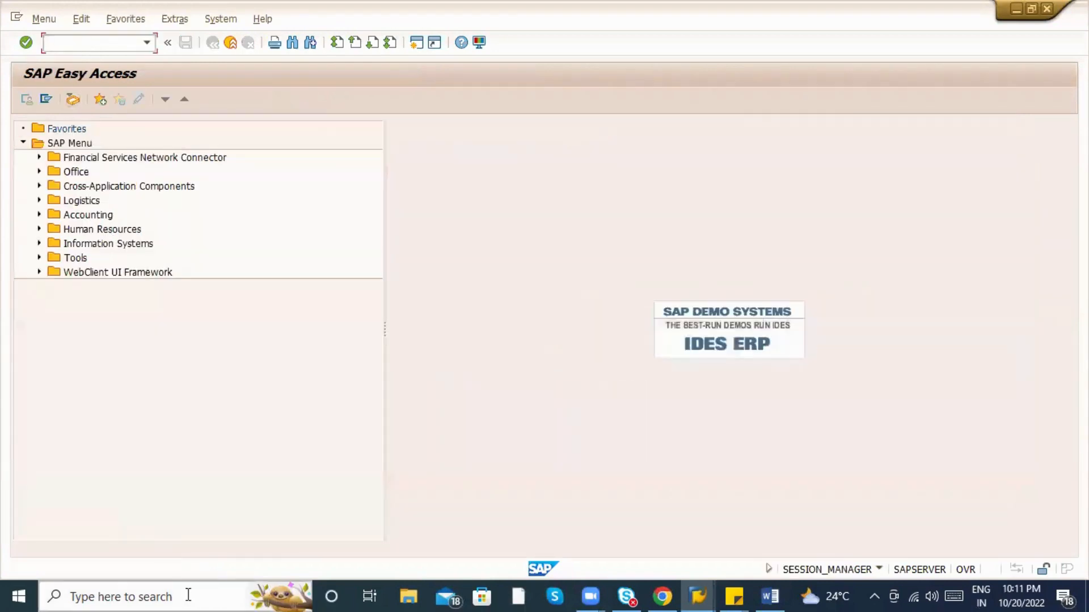
Switch to the other SAP session and exit its component overview and purchase order display back to SAP Easy Access.
key("alt+Tab")
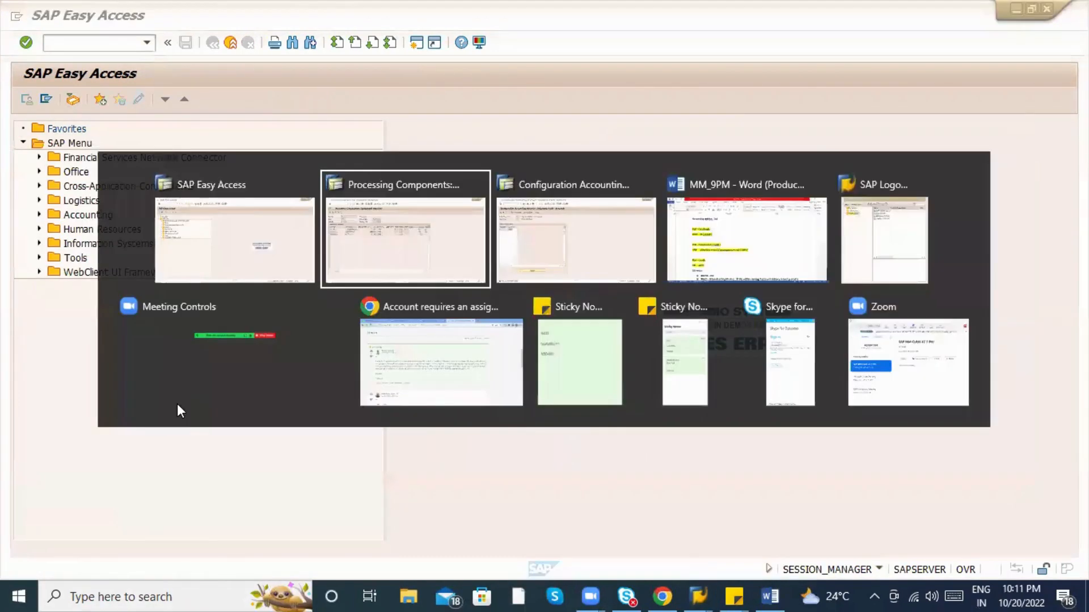
left_click(244, 44)
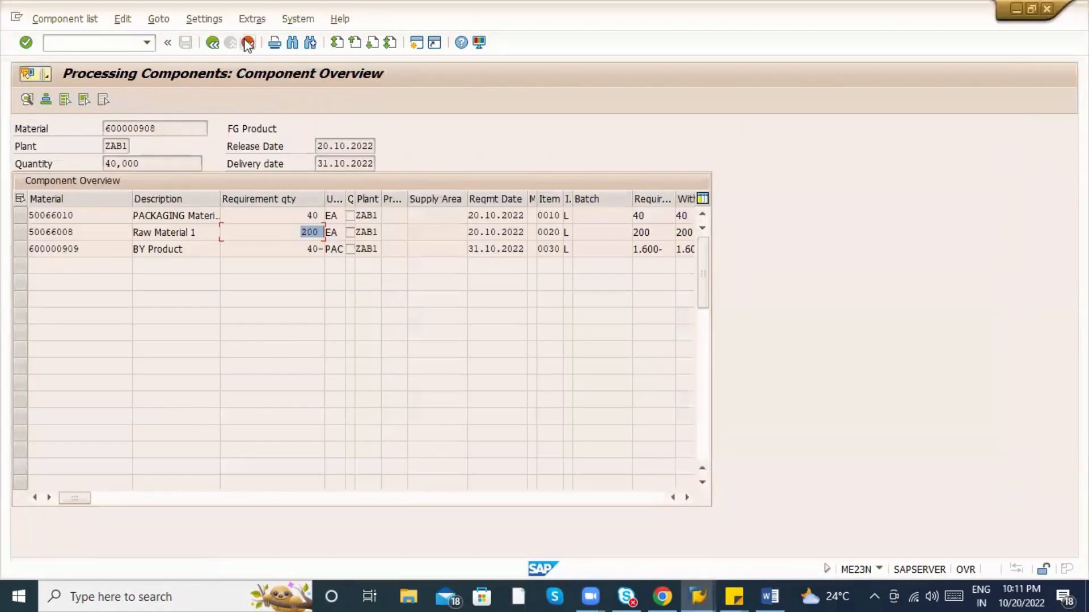
left_click(247, 42)
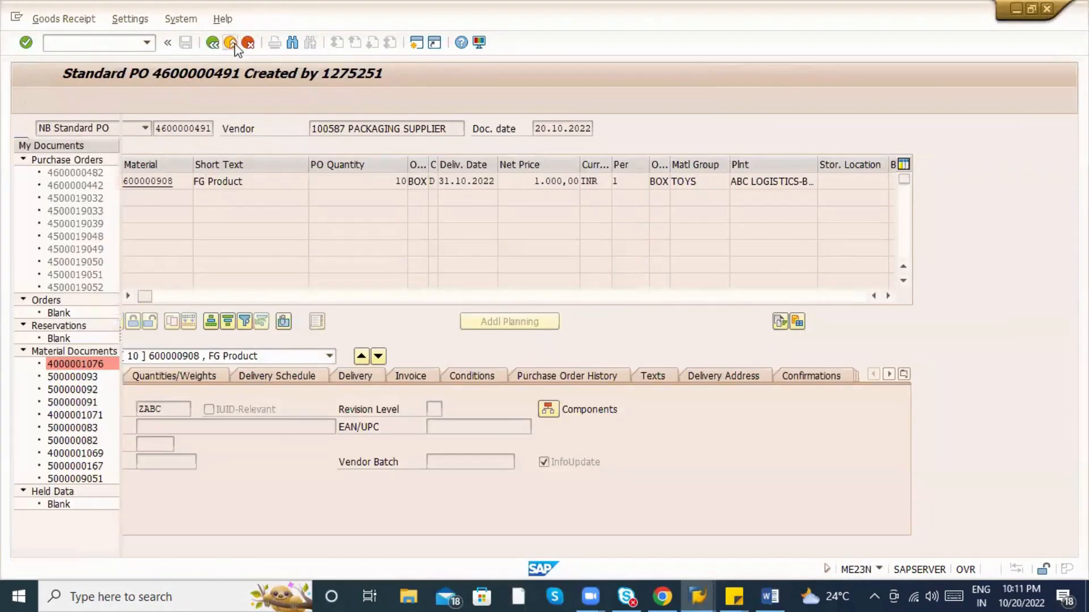
left_click(247, 43)
left_click(248, 43)
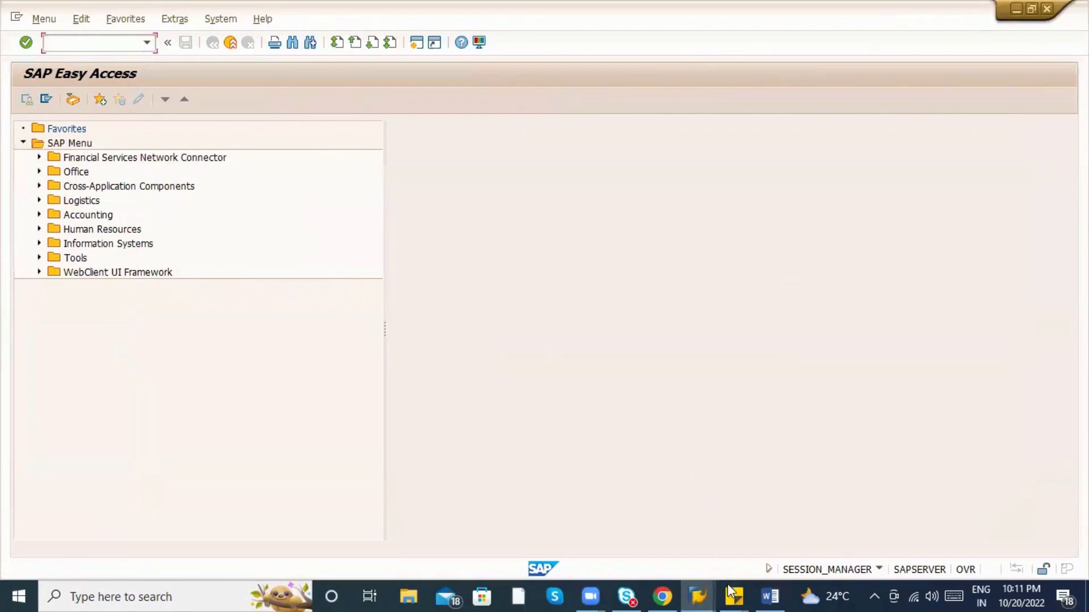
Switch to the MM_9PM notes in Word, review the subcontracting SD route steps, and return to SAP.
left_click(760, 590)
scroll(442, 398, "down", 5)
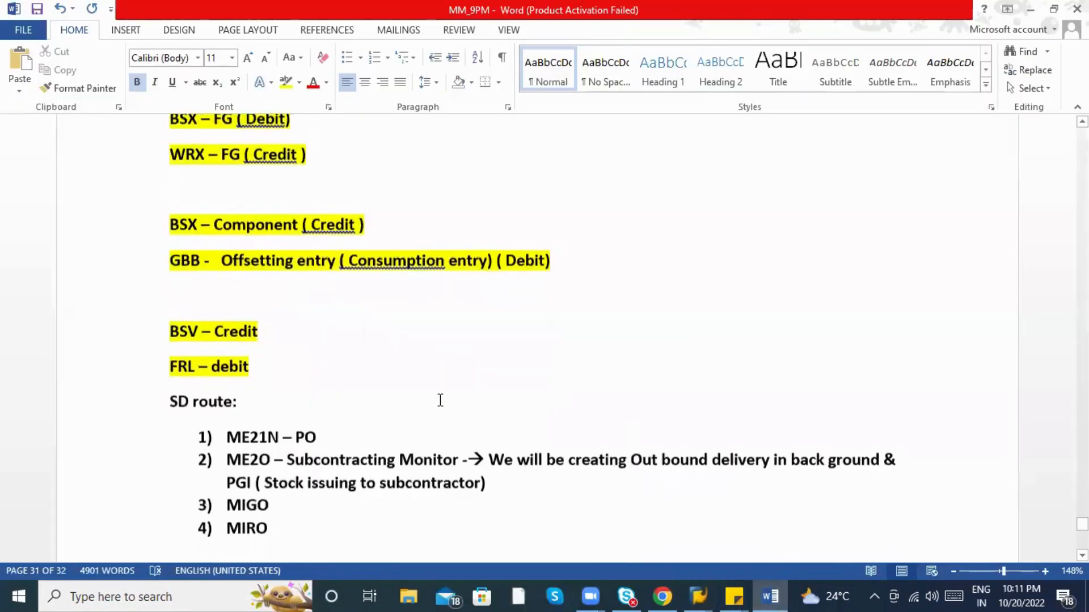
left_click(274, 300)
left_click_drag(274, 300, 227, 202)
key("alt+Tab")
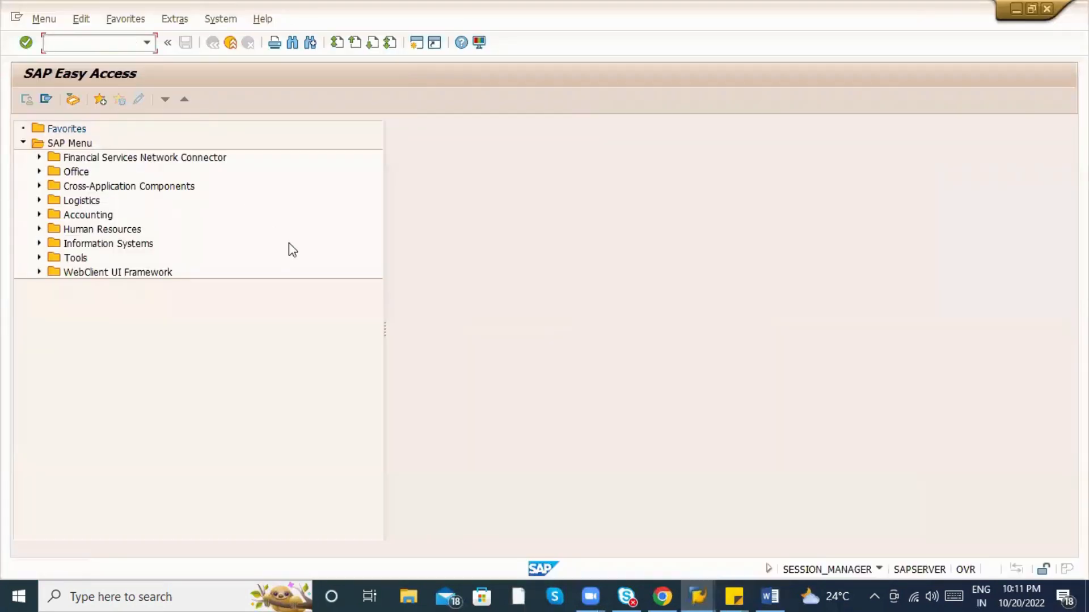
Start MIGO and select A08 Transfer Posting with reference to a purchase order.
type("migo")
key("Return")
left_click(189, 128)
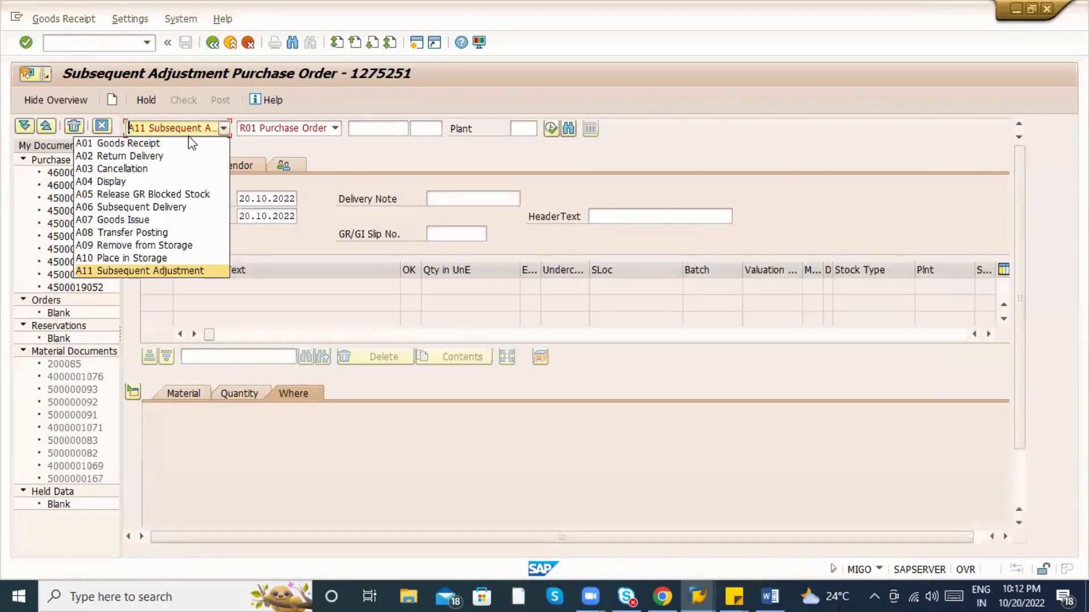
left_click(168, 234)
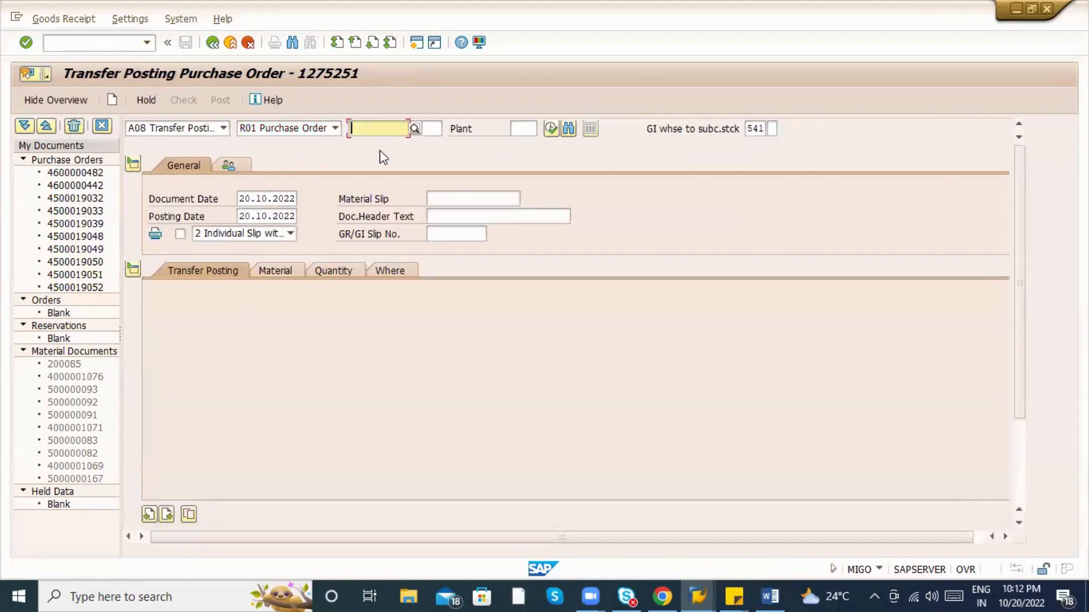
Run the ME2O subcontracting stock monitoring report for the vendor ABC LOGISTICS.
left_click(102, 49)
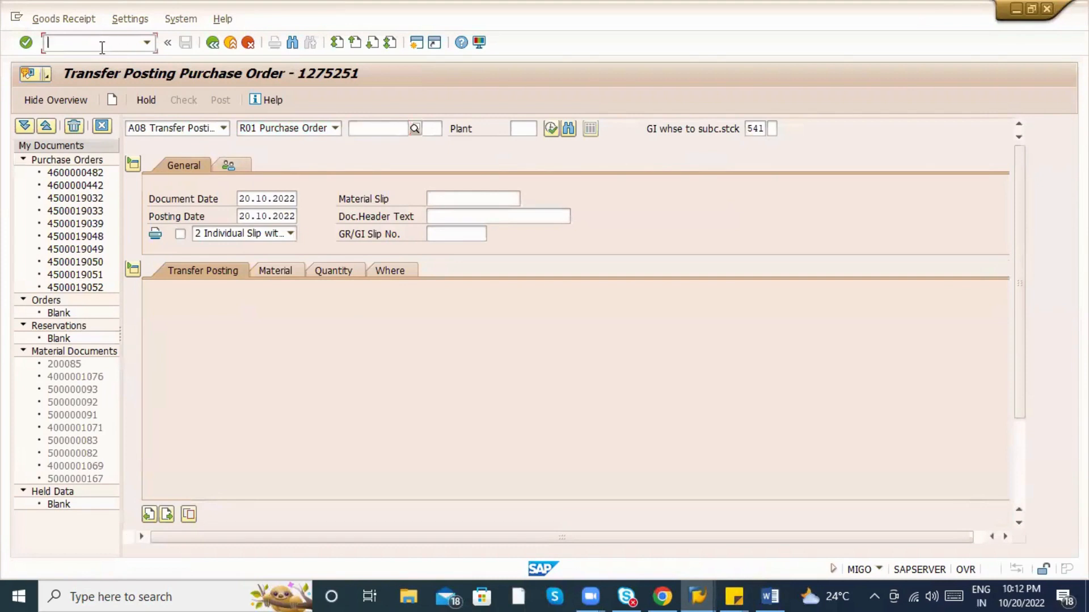
type("/nme2o")
key("Return")
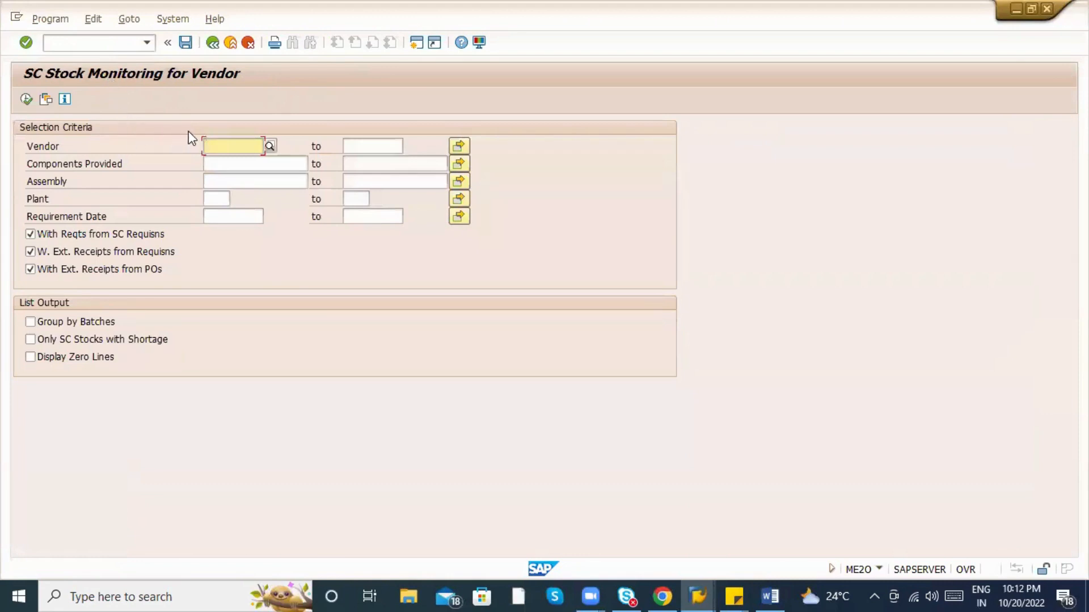
left_click(213, 146)
left_click(217, 160)
left_click(217, 163)
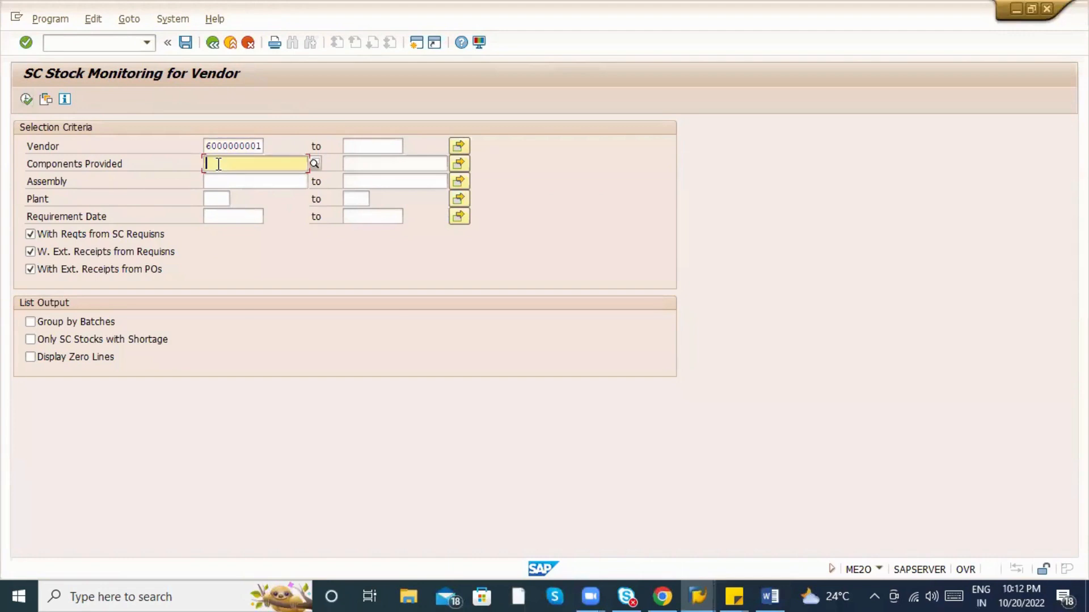
left_click(25, 100)
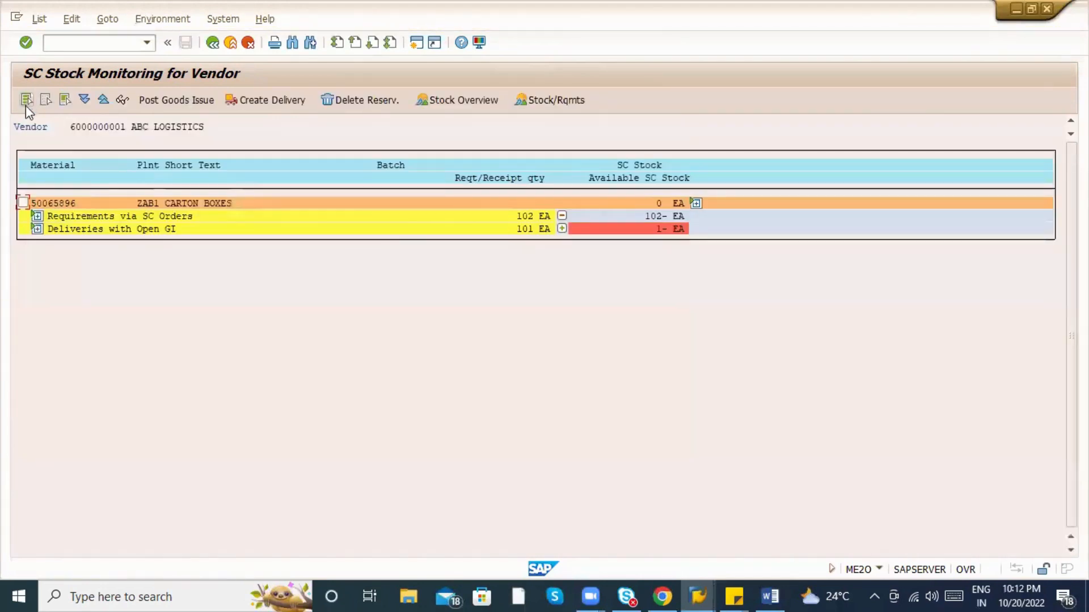
Expand the SC order requirements and open-GI deliveries of CARTON BOXES, and display the open outbound delivery.
left_click(37, 216)
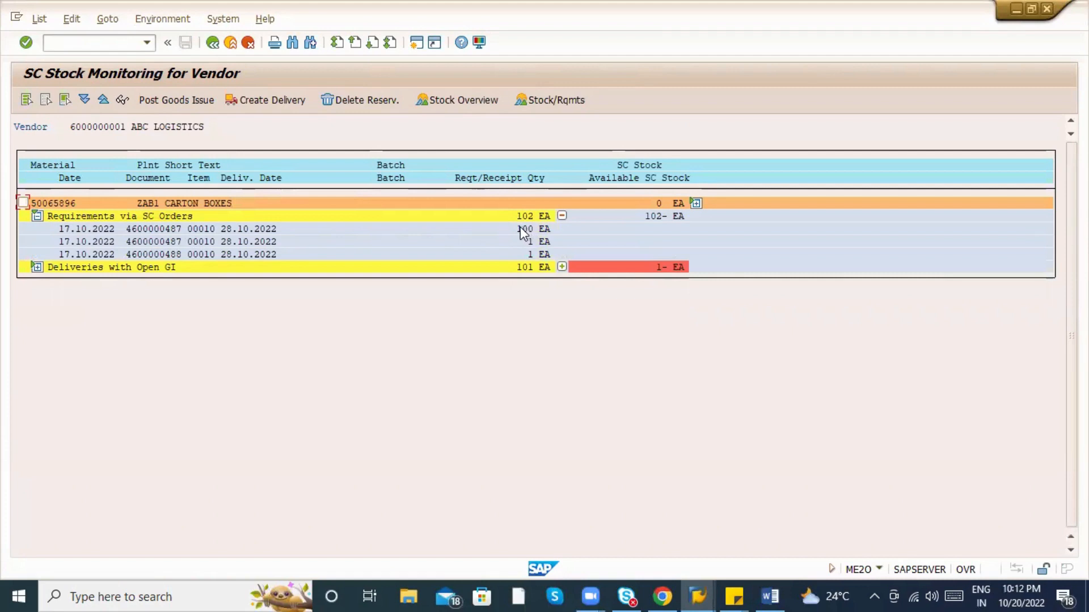
left_click(37, 267)
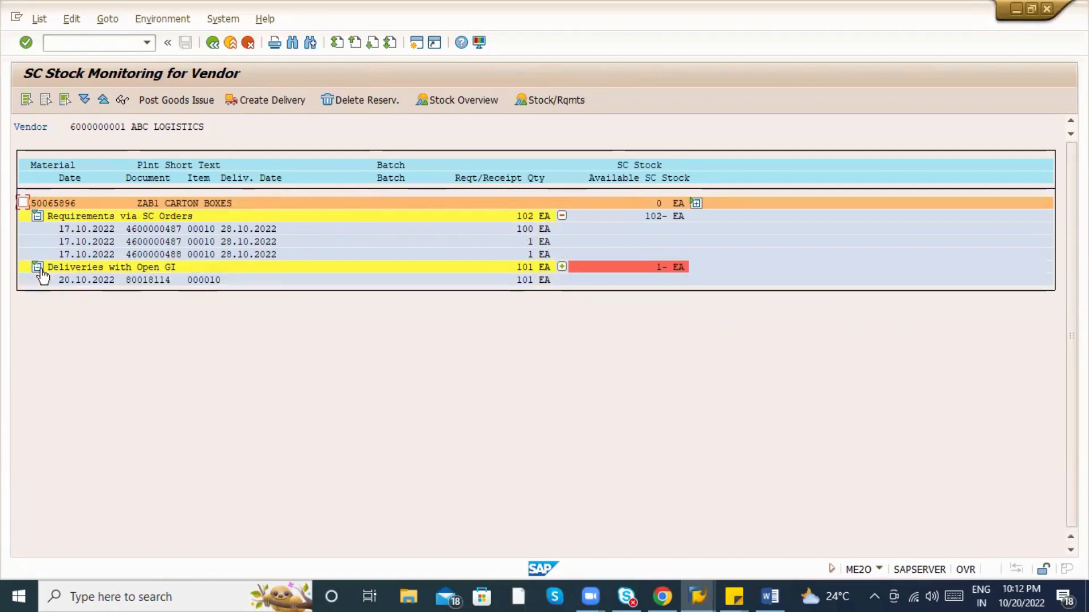
left_click(152, 282)
double_click(145, 281)
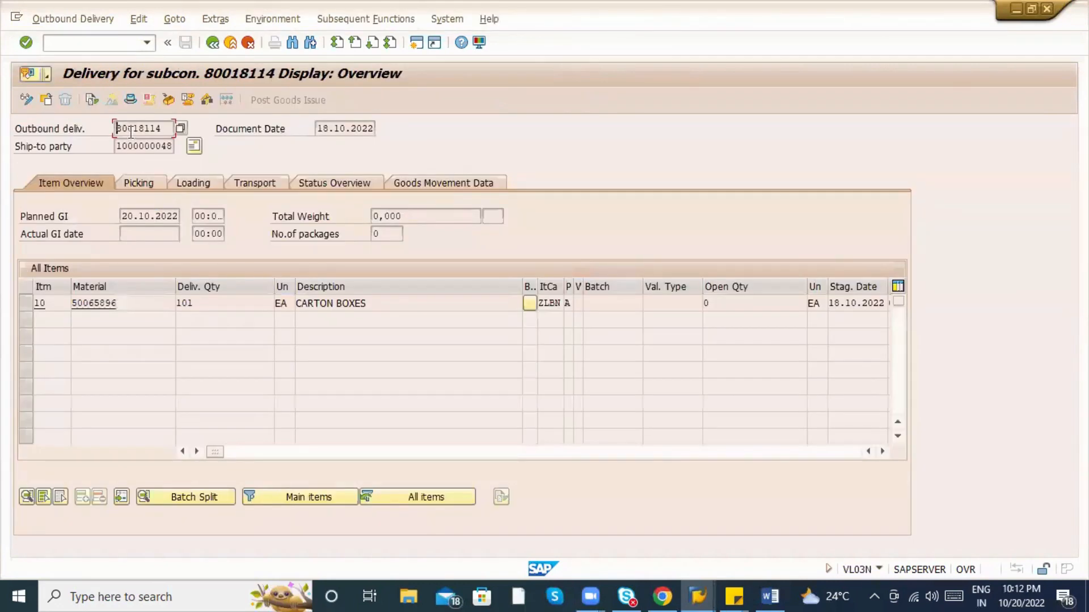
Open the same outbound delivery for changing in transaction VL02N.
left_click_drag(164, 128, 95, 139)
left_click(72, 42)
type("/nvl02n")
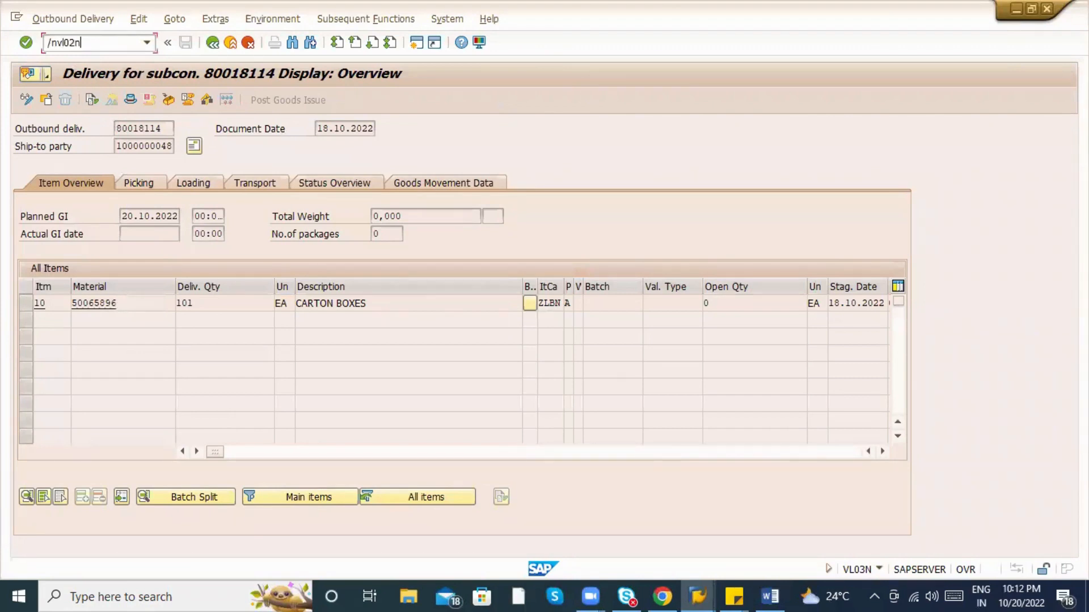
key("Return")
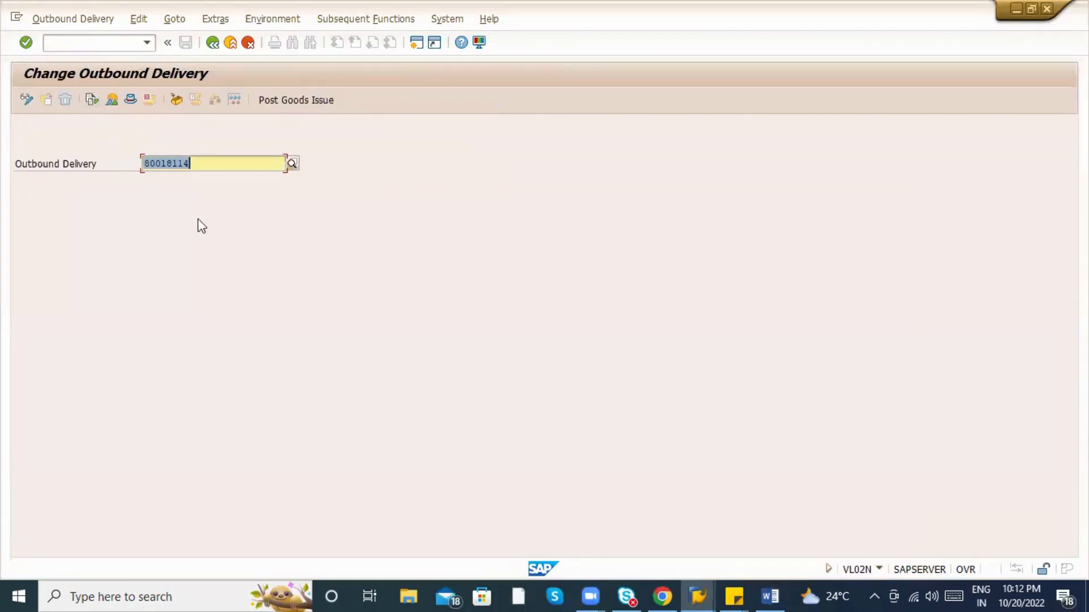
left_click(279, 291)
key("Return")
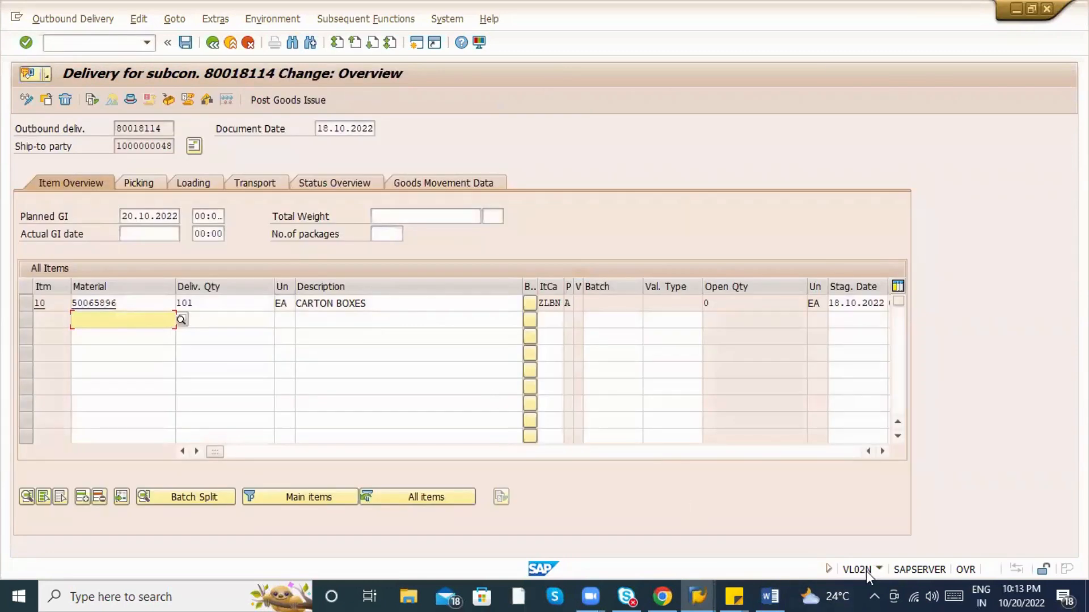
Set the picked quantity of the CARTON BOXES item to 101 and save the outbound delivery.
left_click(157, 187)
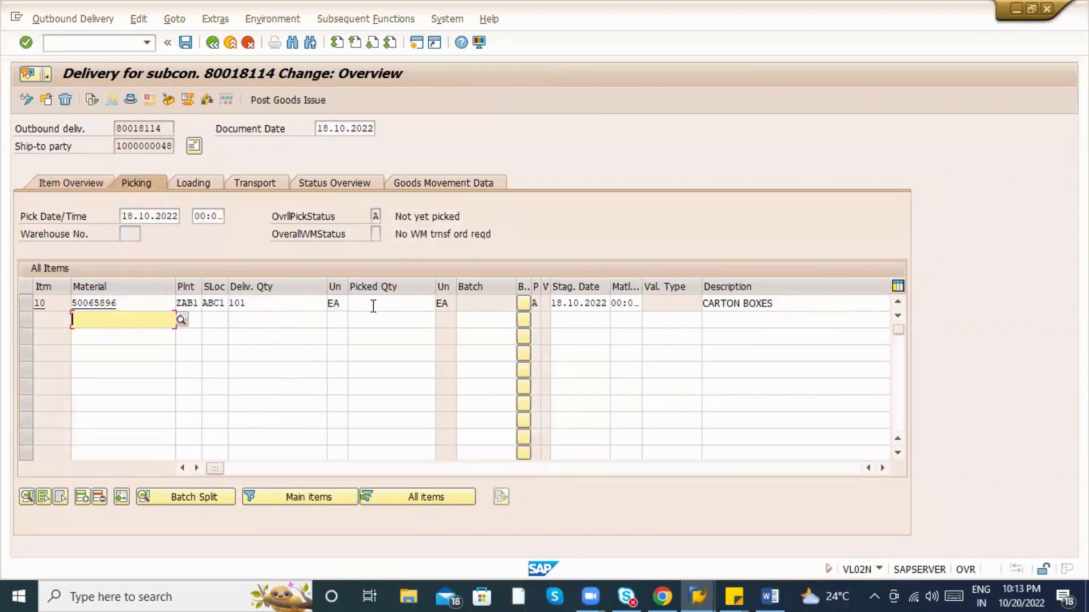
left_click(373, 307)
type("101")
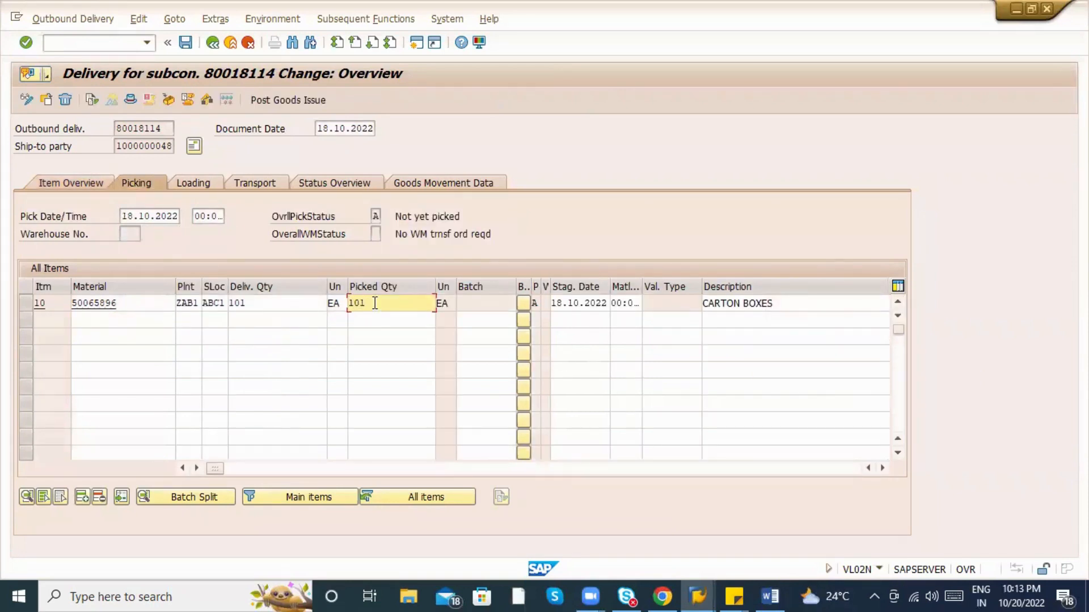
key("Return")
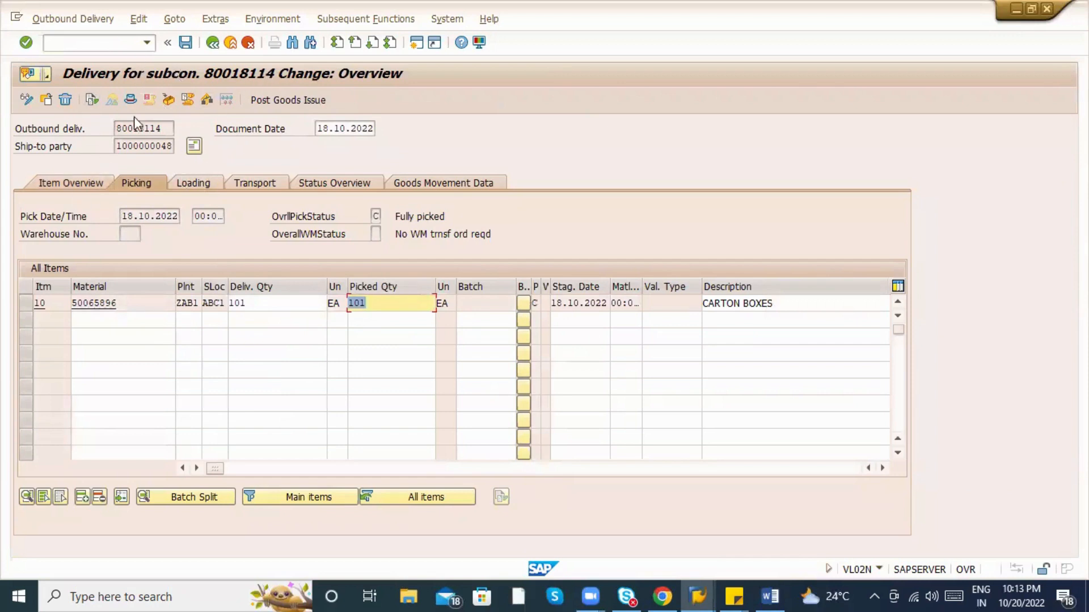
left_click(23, 131)
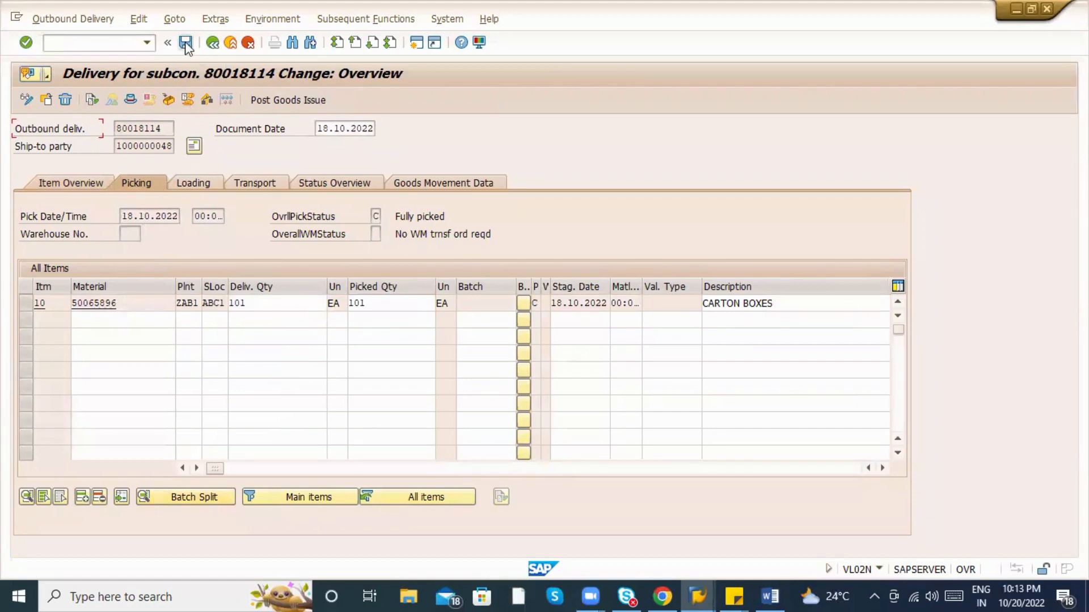
left_click(260, 183)
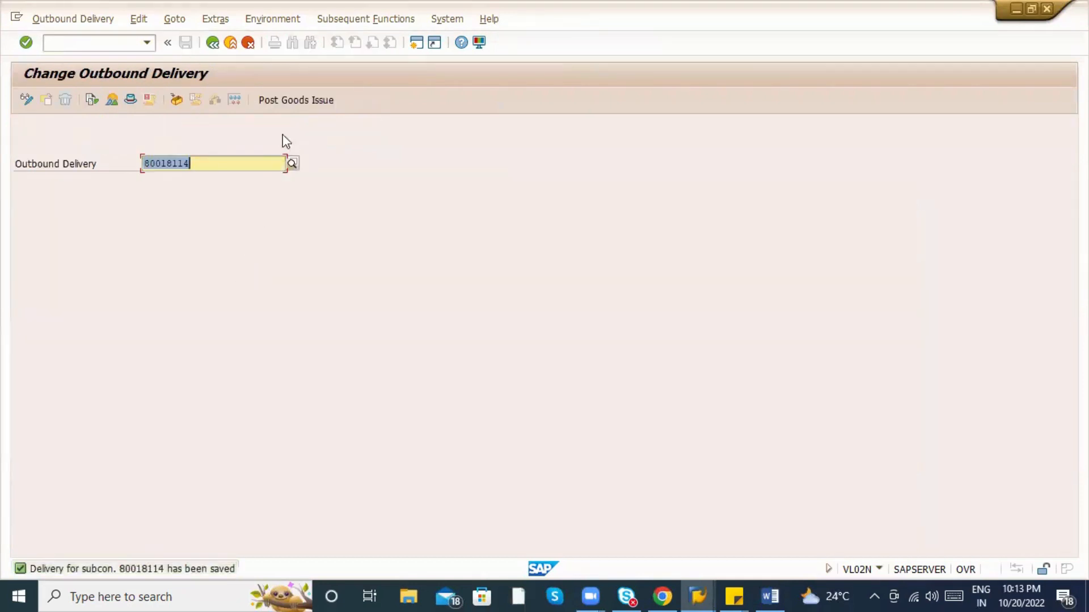
Post goods issue for the outbound delivery and display its document flow.
left_click(296, 94)
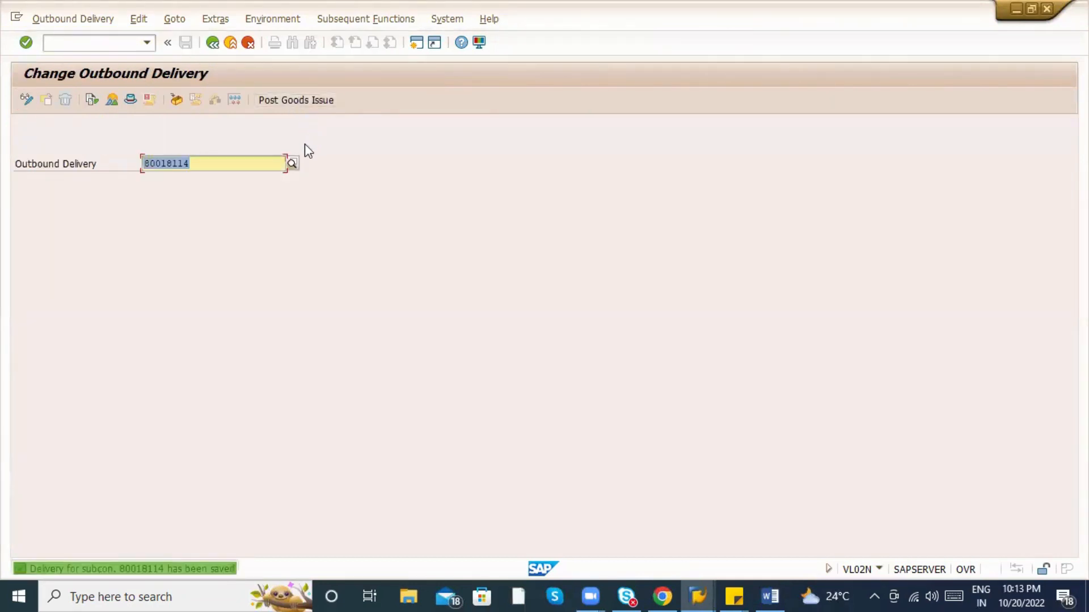
left_click(92, 101)
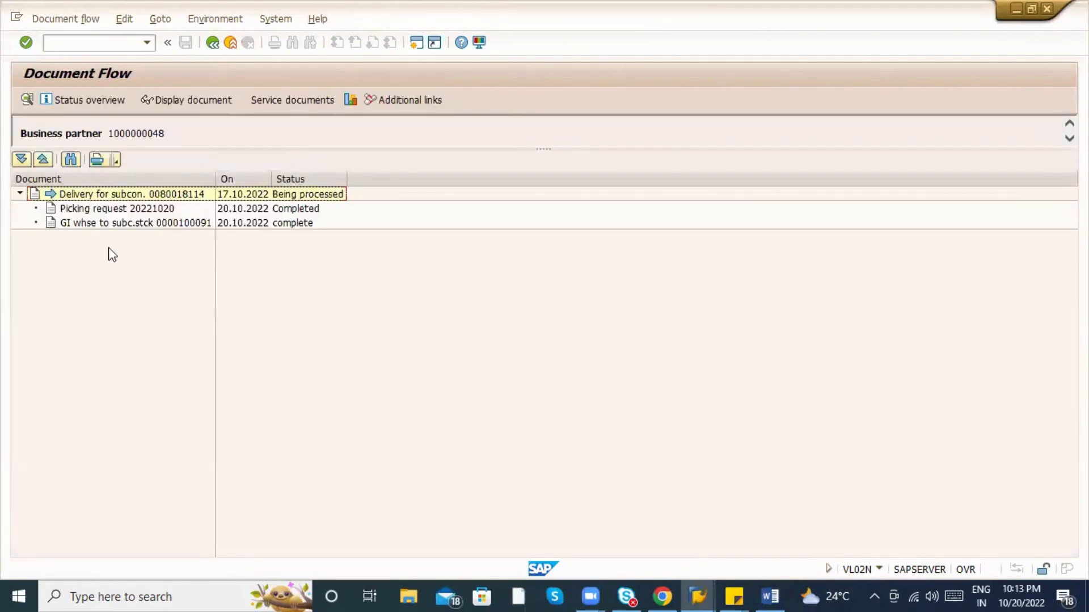
Display the goods issue material document from the document flow, check its first item's movement type and sign, and return to the delivery's initial screen.
double_click(102, 228)
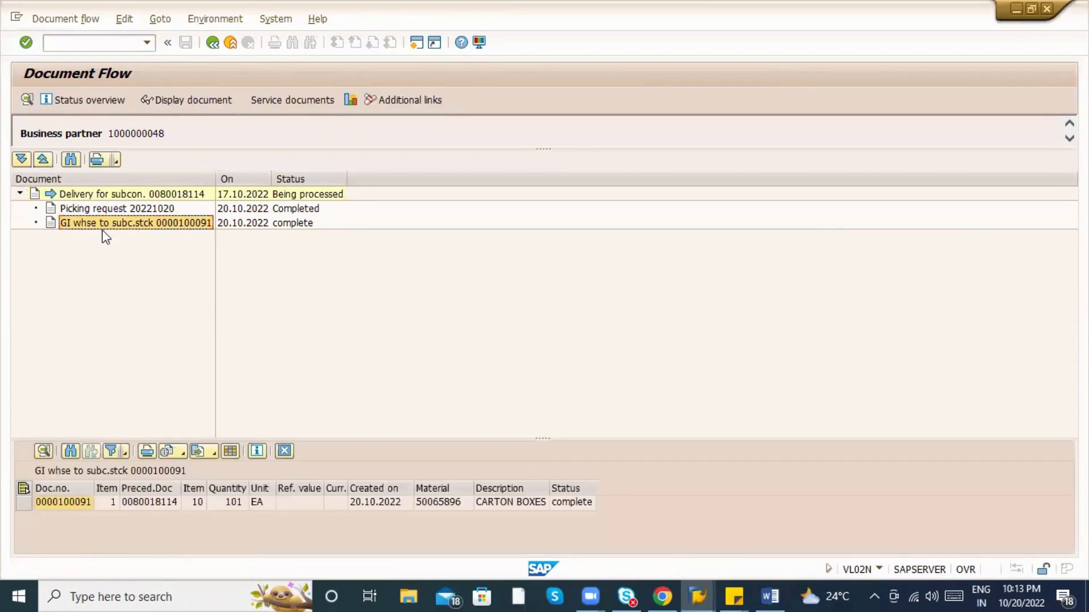
left_click(83, 502)
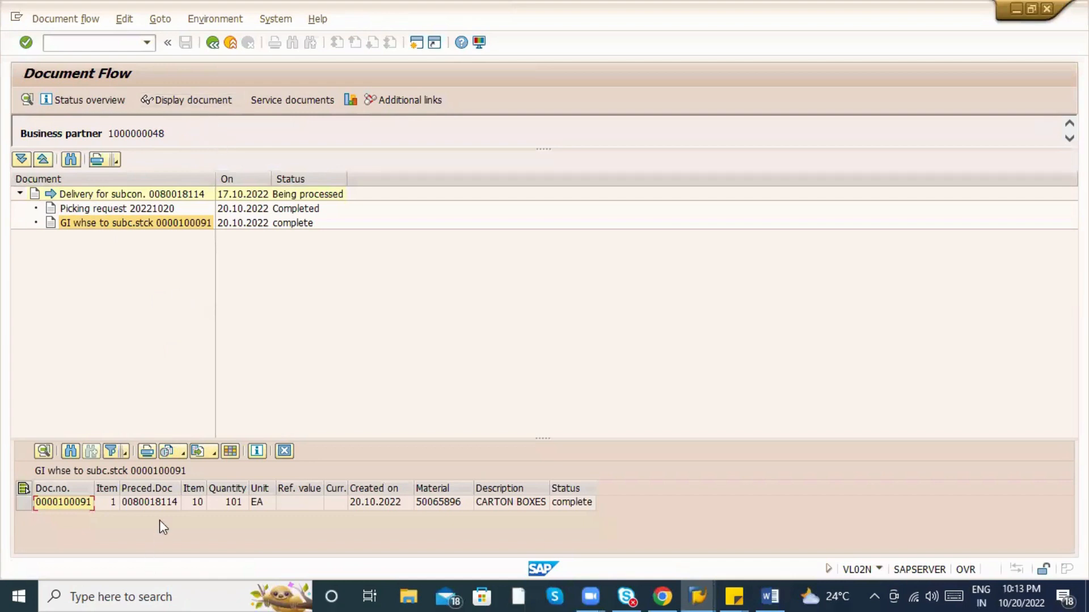
left_click(192, 101)
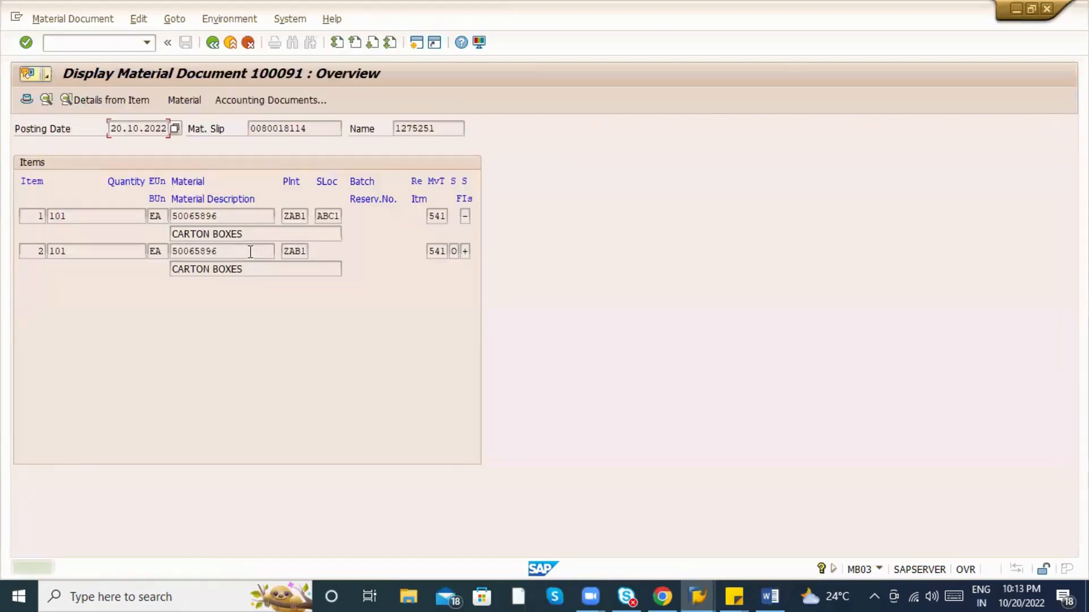
double_click(438, 216)
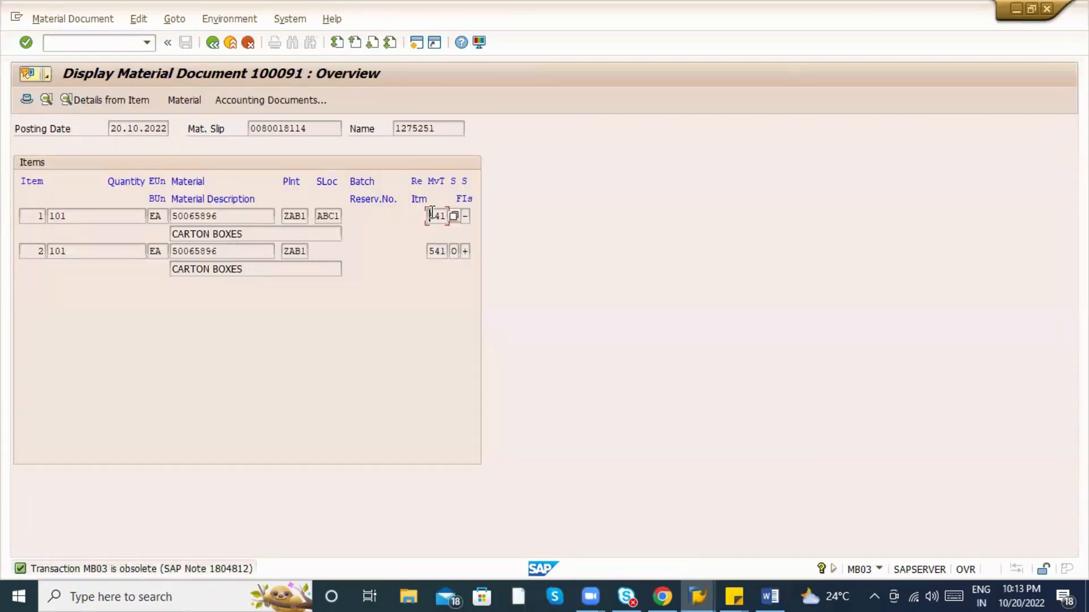
left_click(465, 216)
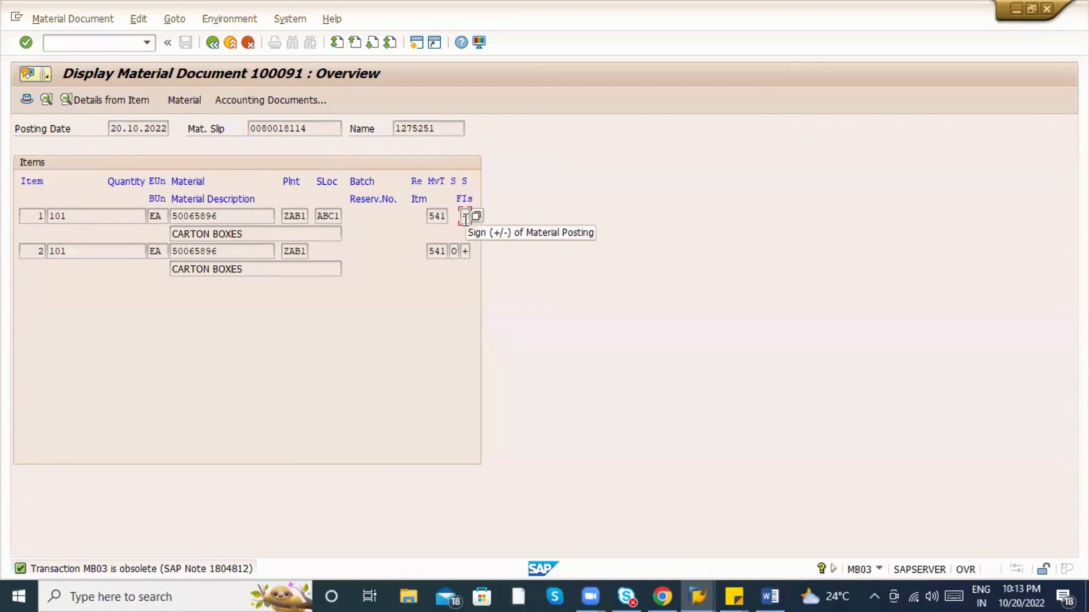
left_click(229, 42)
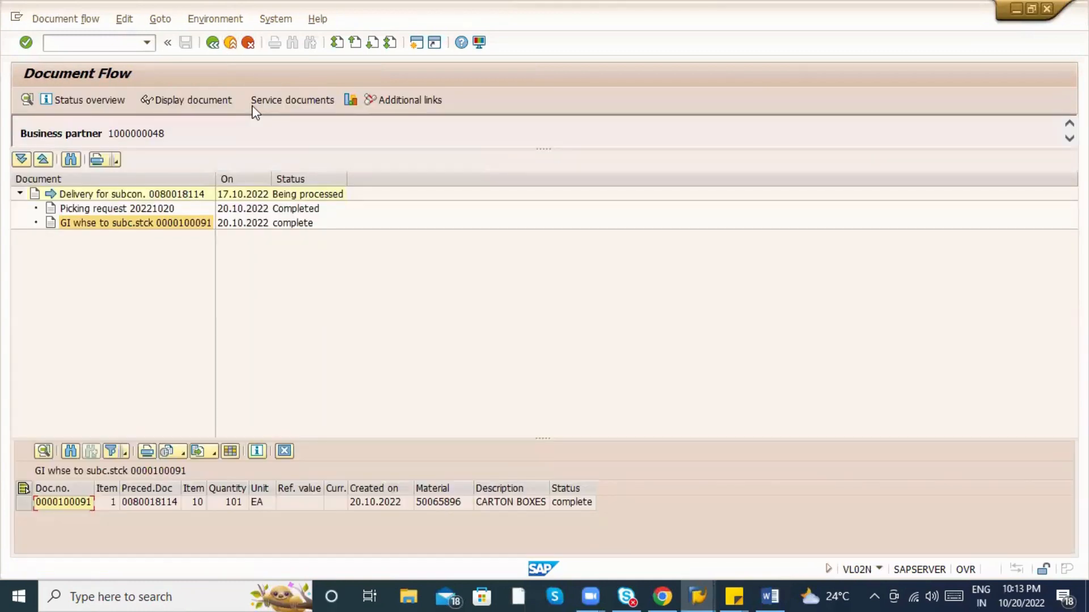
left_click(212, 42)
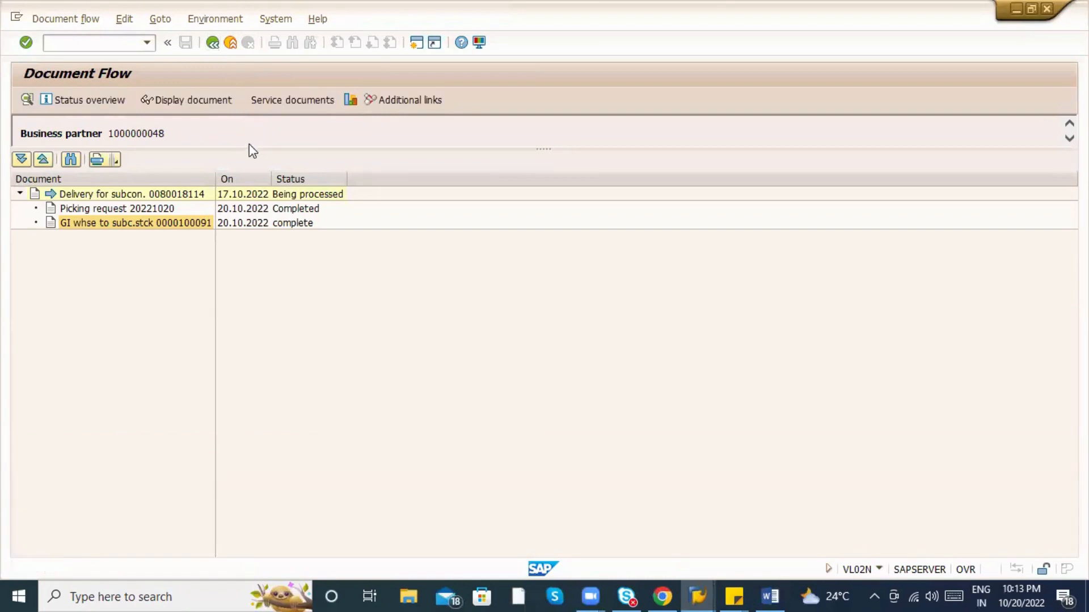
left_click(212, 43)
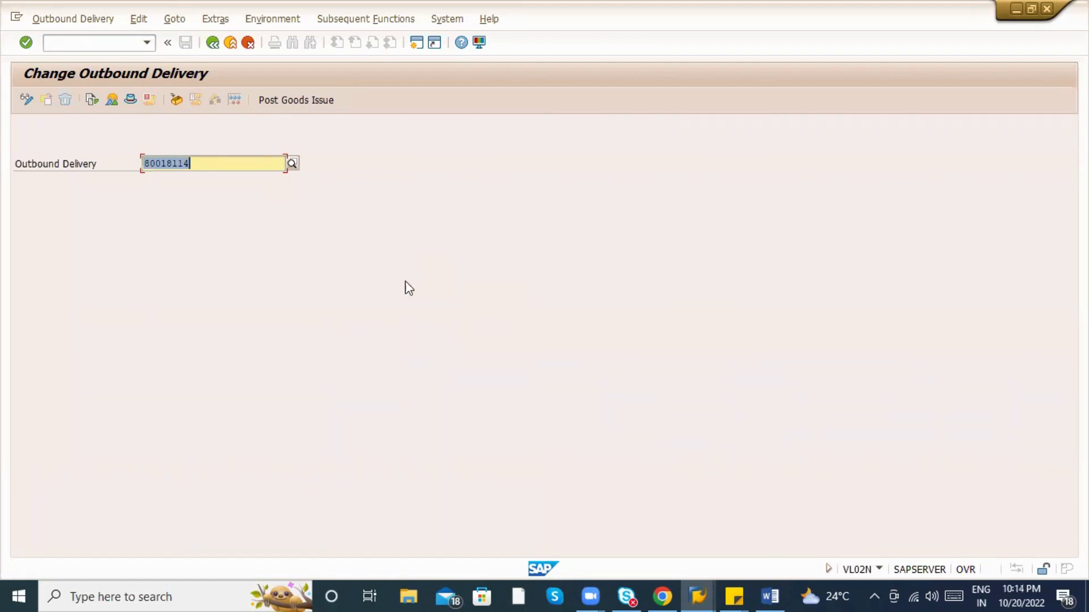
Display the outbound delivery in display mode and check its ship-to party.
left_click_drag(198, 161, 136, 165)
left_click(40, 19)
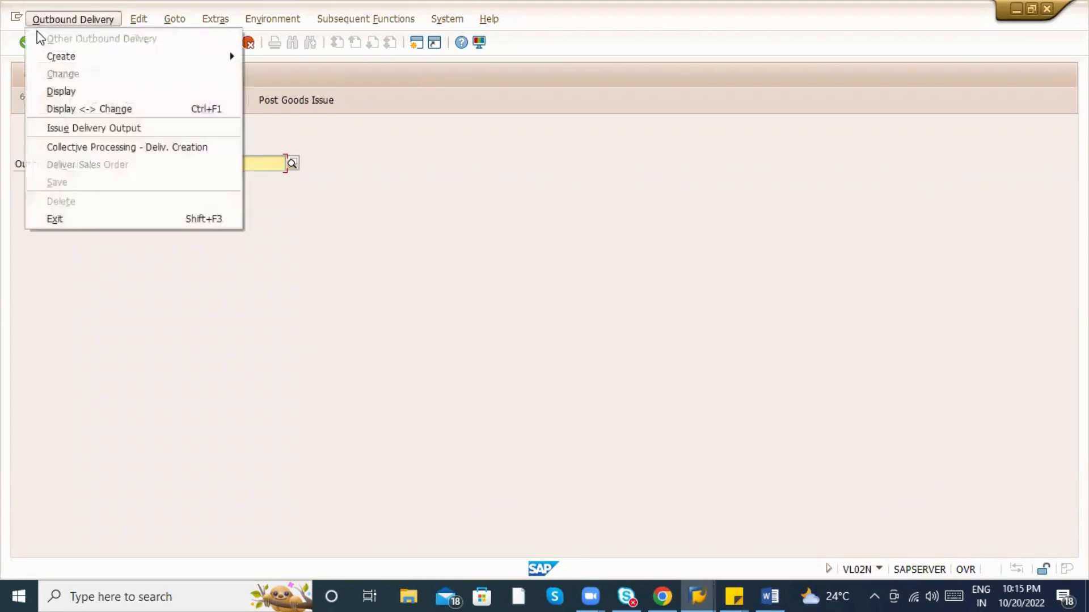
left_click(59, 91)
key("Return")
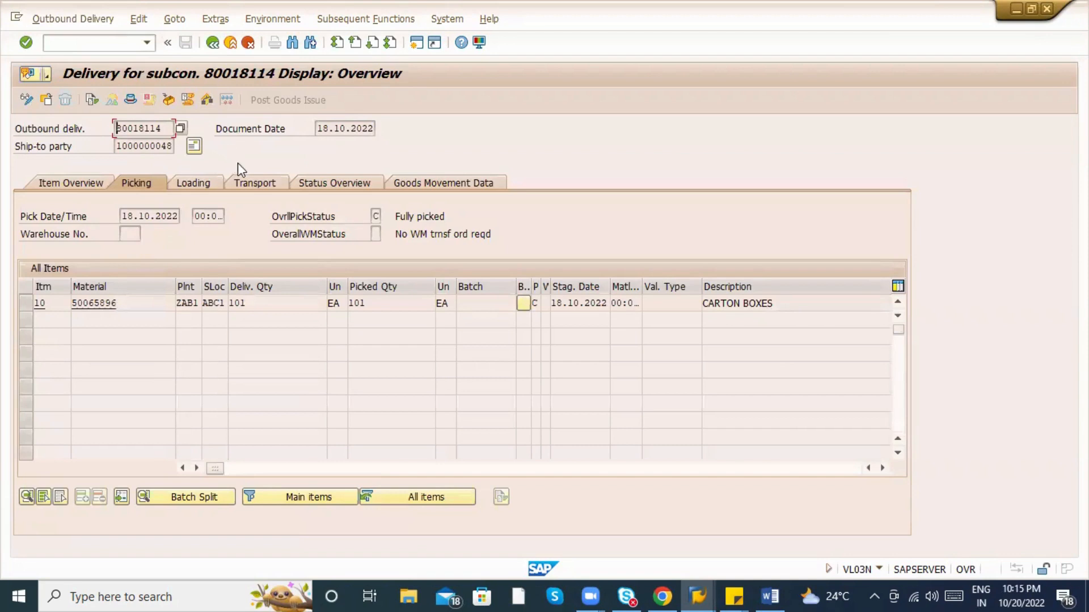
left_click_drag(119, 146, 177, 147)
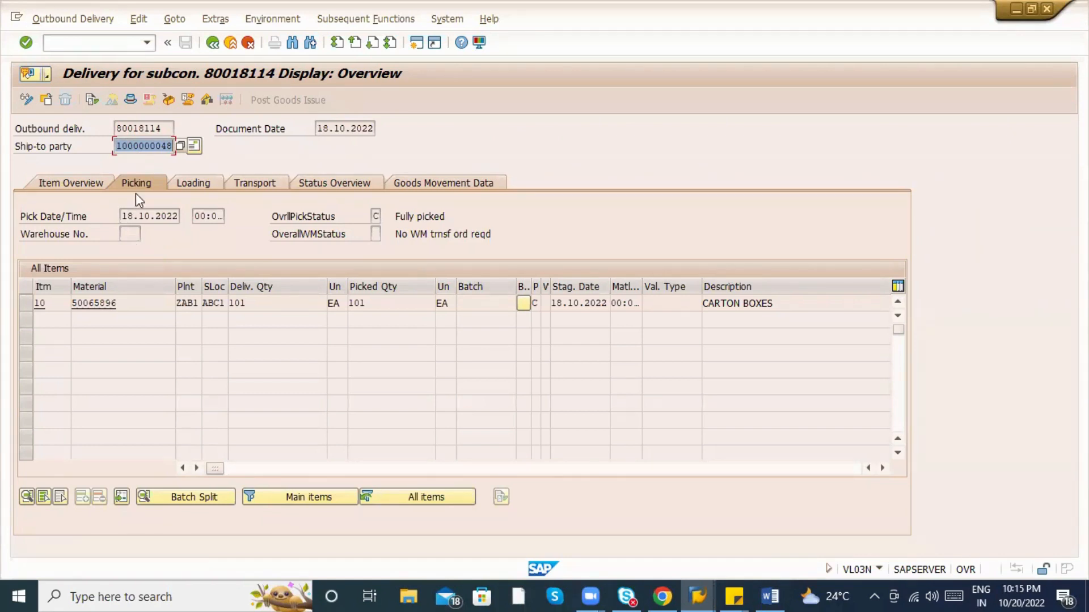
left_click(118, 145)
Open the Control data of vendor ABC LOGISTICS in transaction XK02.
left_click(91, 50)
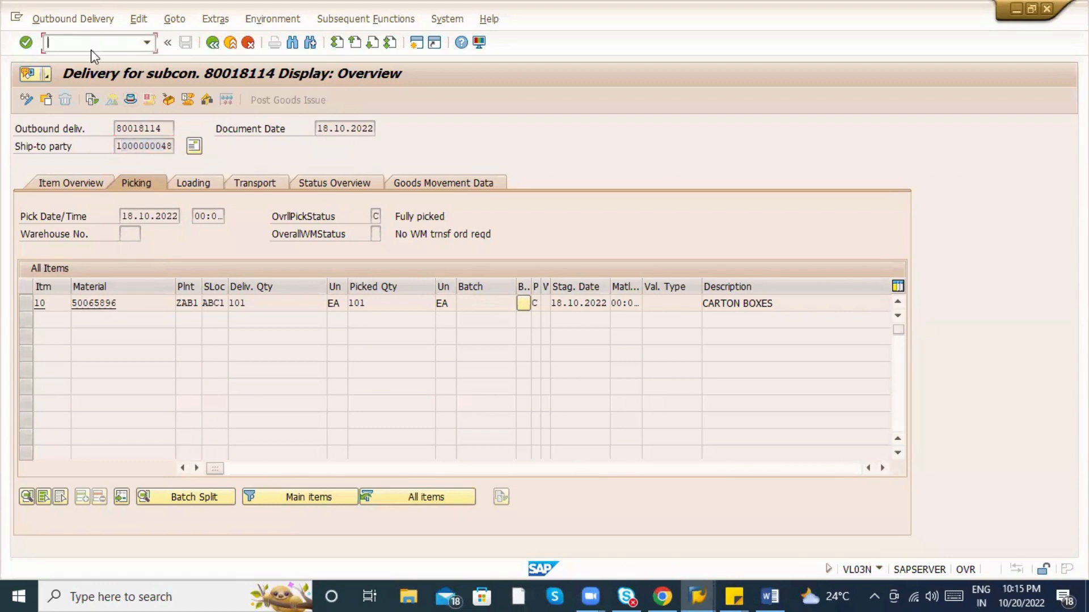
type("/nxk02")
key("Return")
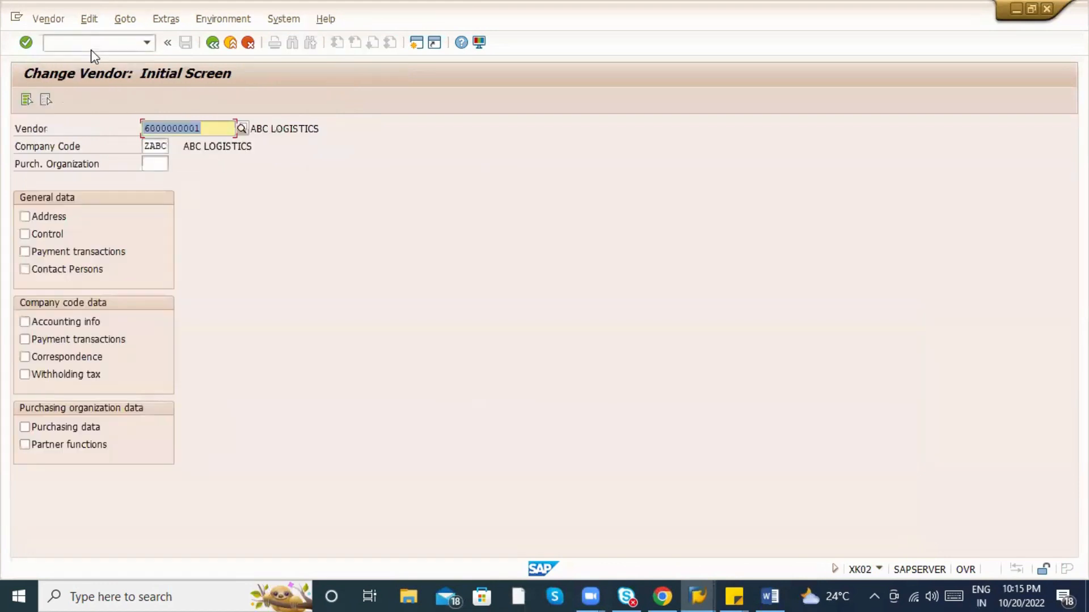
left_click(49, 217)
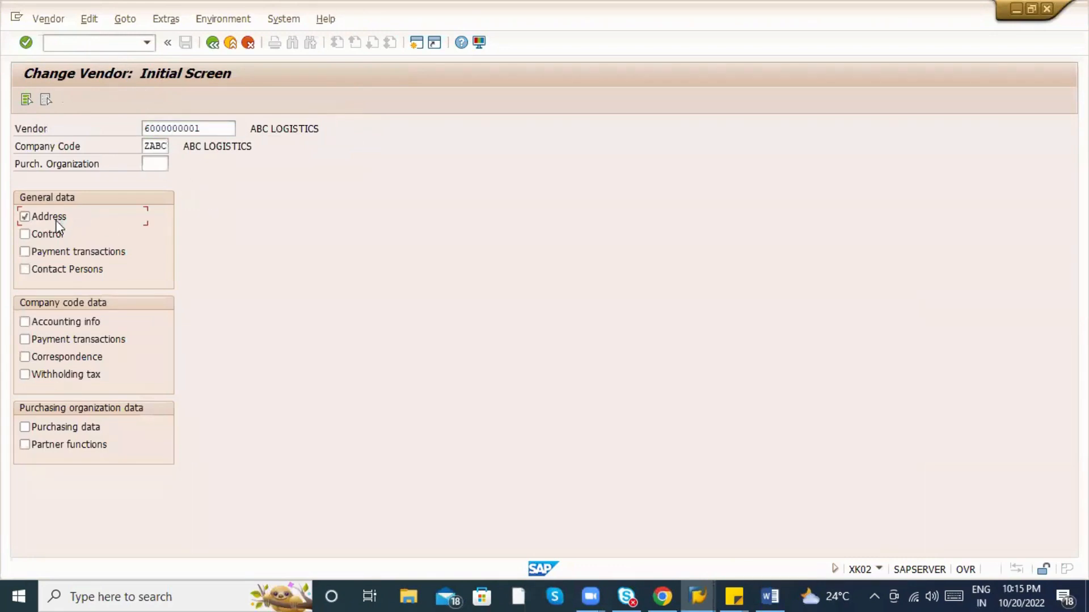
left_click(64, 236)
key("Return")
Examine the customer number assigned under account control against the vendor number.
left_click(111, 182)
left_click_drag(111, 181, 170, 182)
left_click(130, 129)
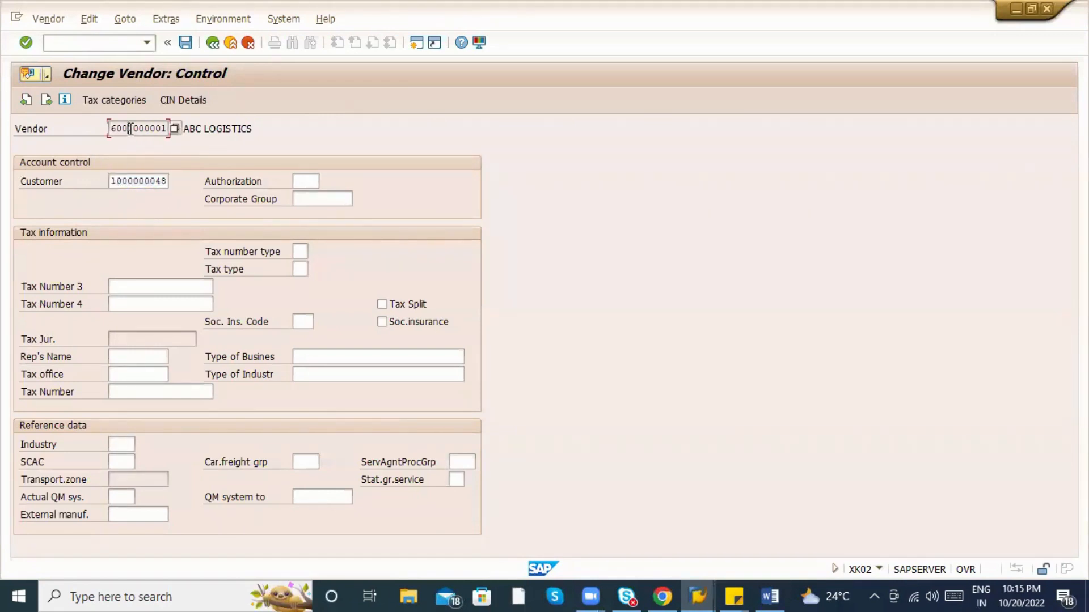
left_click(135, 181)
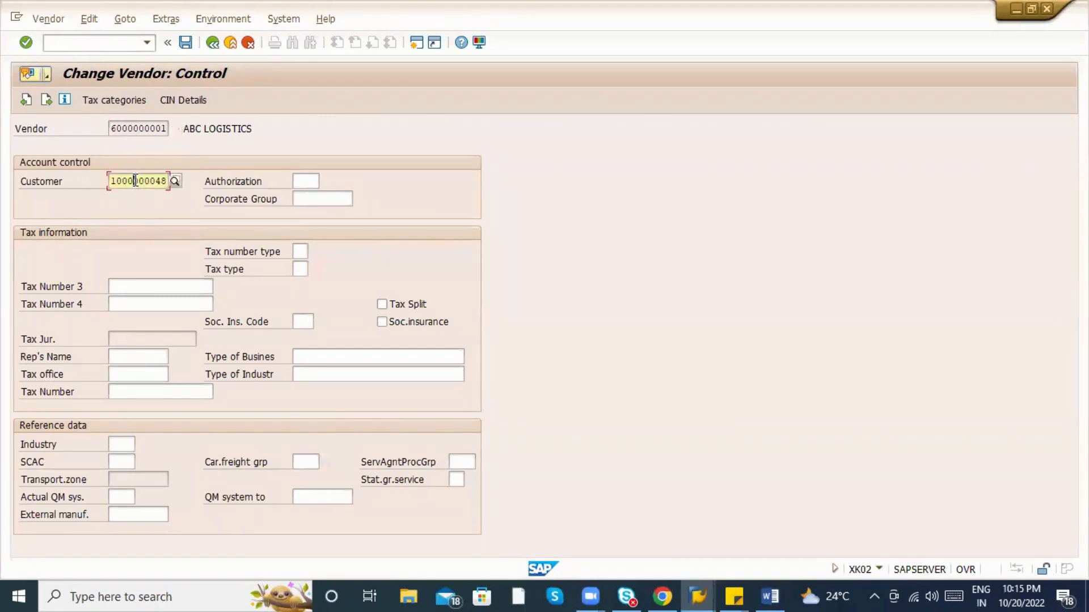
left_click(113, 129)
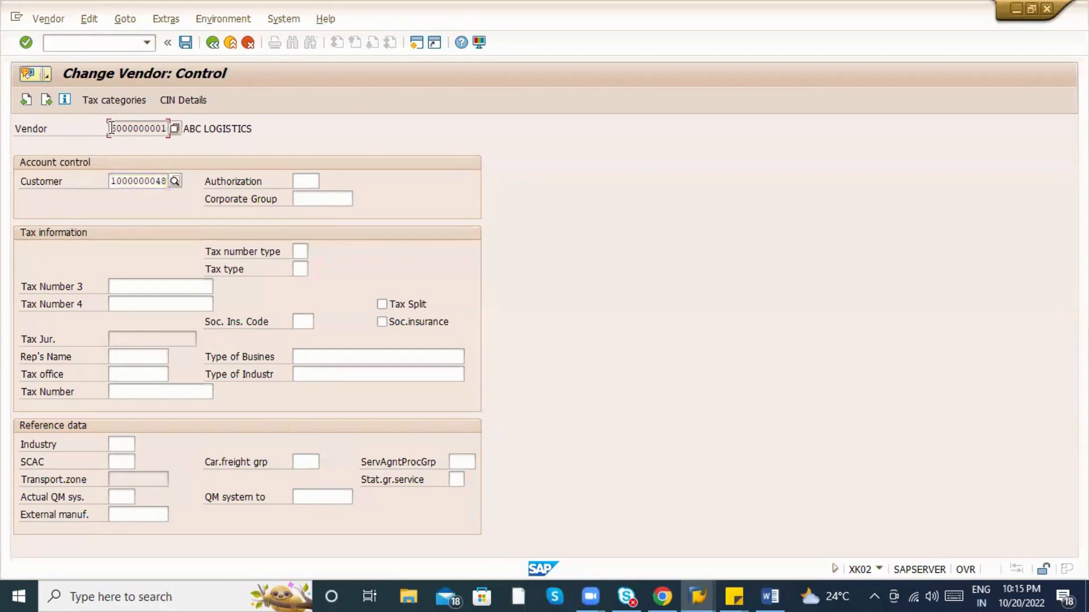
left_click_drag(120, 130, 182, 121)
left_click(129, 176)
Open the SAP Reference IMG through transaction SPRO.
left_click(120, 43)
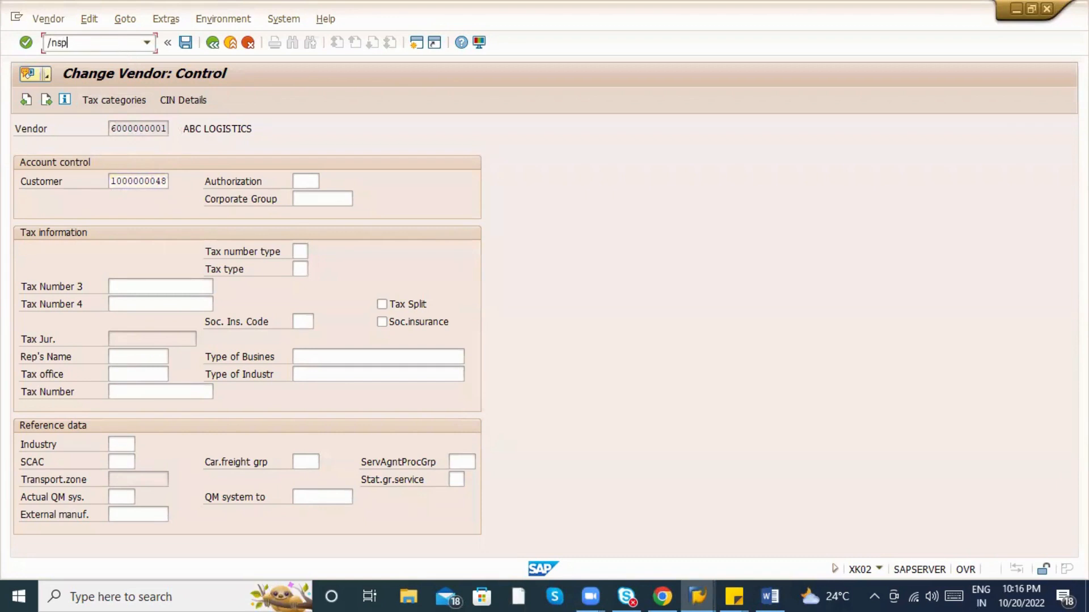
key("Return")
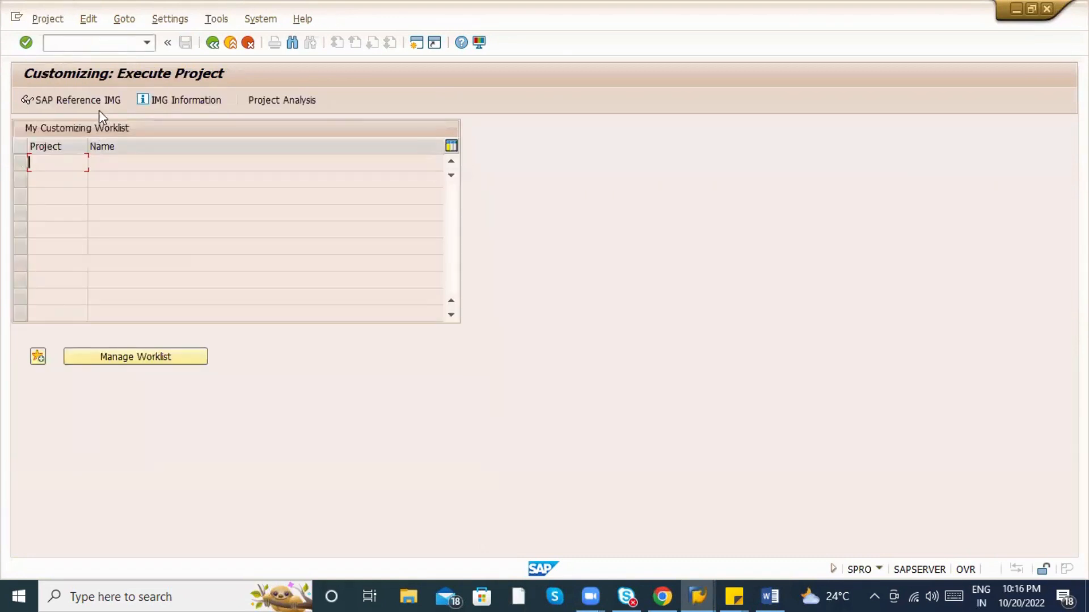
left_click(100, 105)
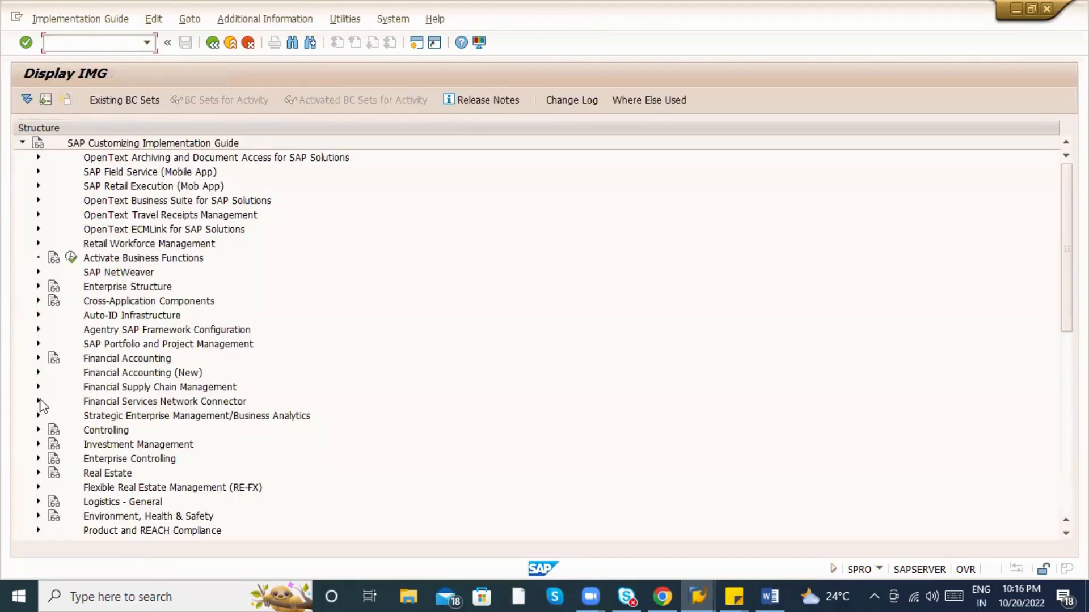
Open Define Shipping Data for Plants under Materials Management, Purchasing, Purchase Order, Set up Stock Transport Order.
scroll(146, 457, "down", 1)
scroll(147, 457, "down", 5)
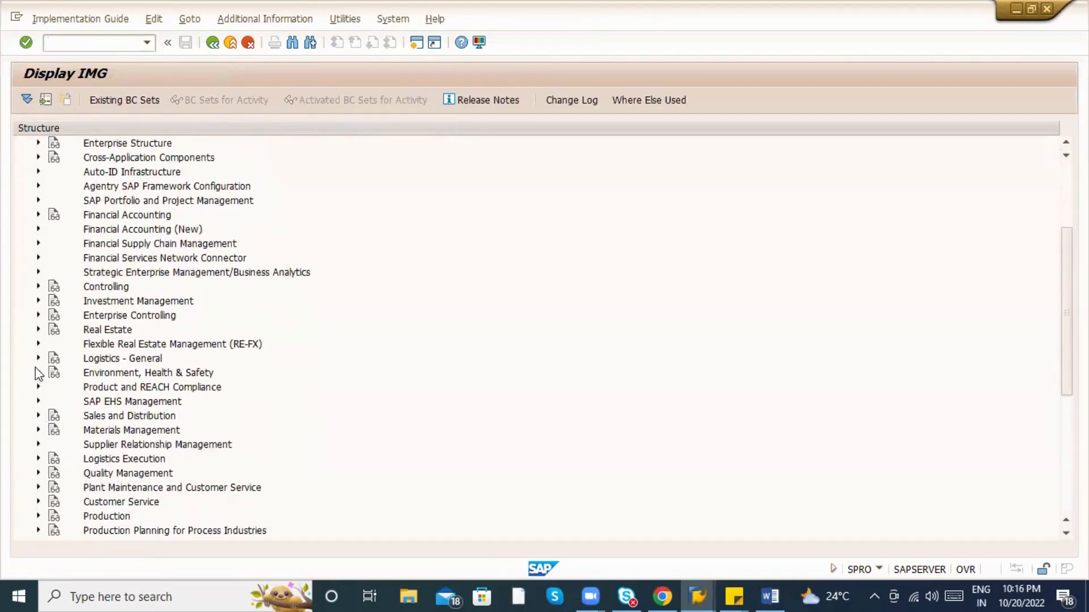
left_click(38, 387)
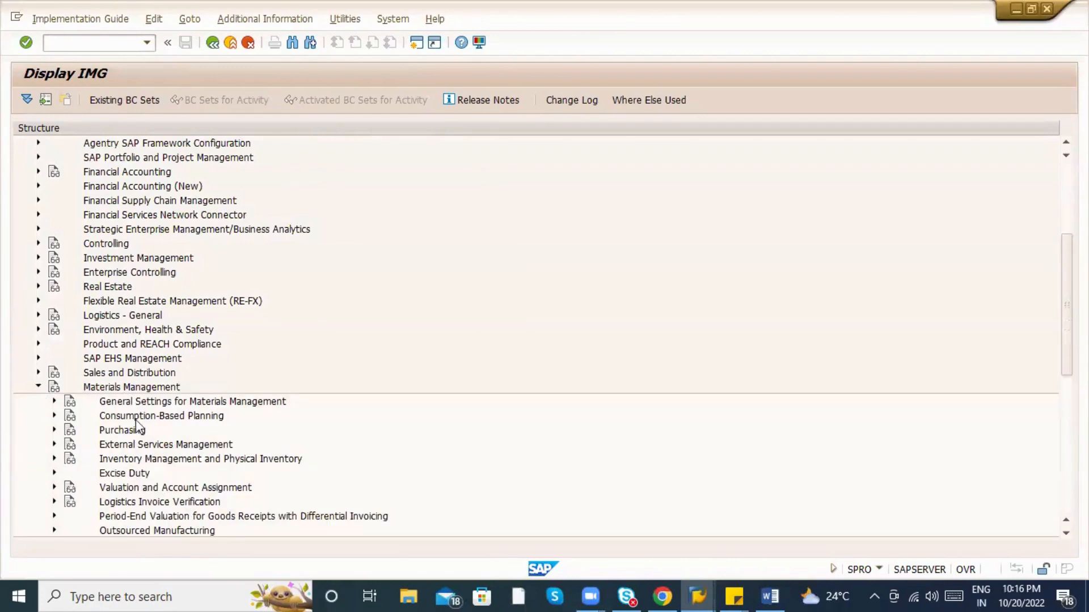
scroll(79, 408, "down", 1)
left_click(55, 387)
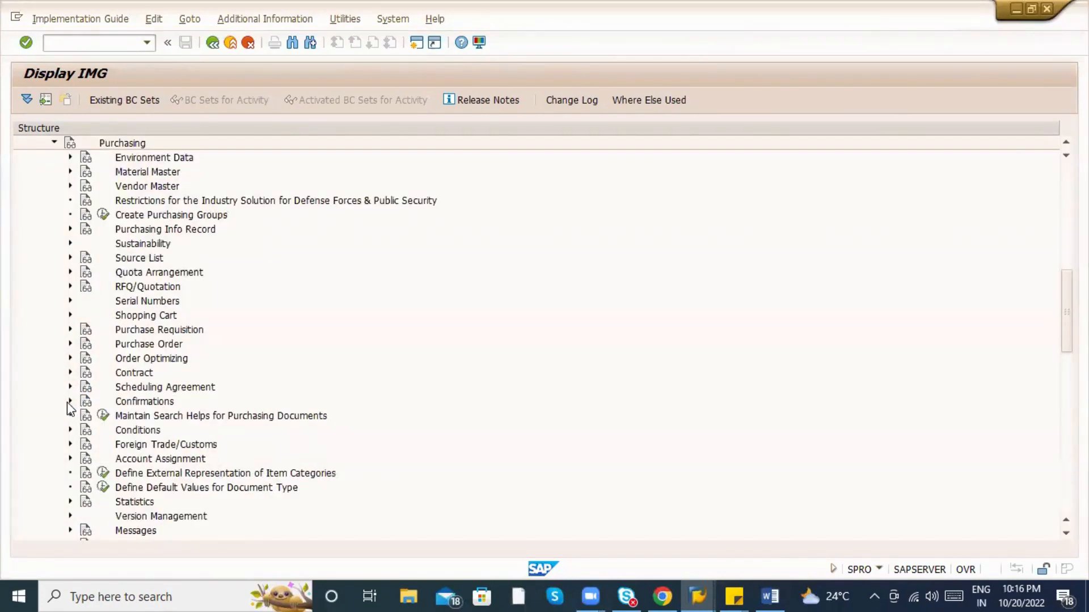
left_click(69, 344)
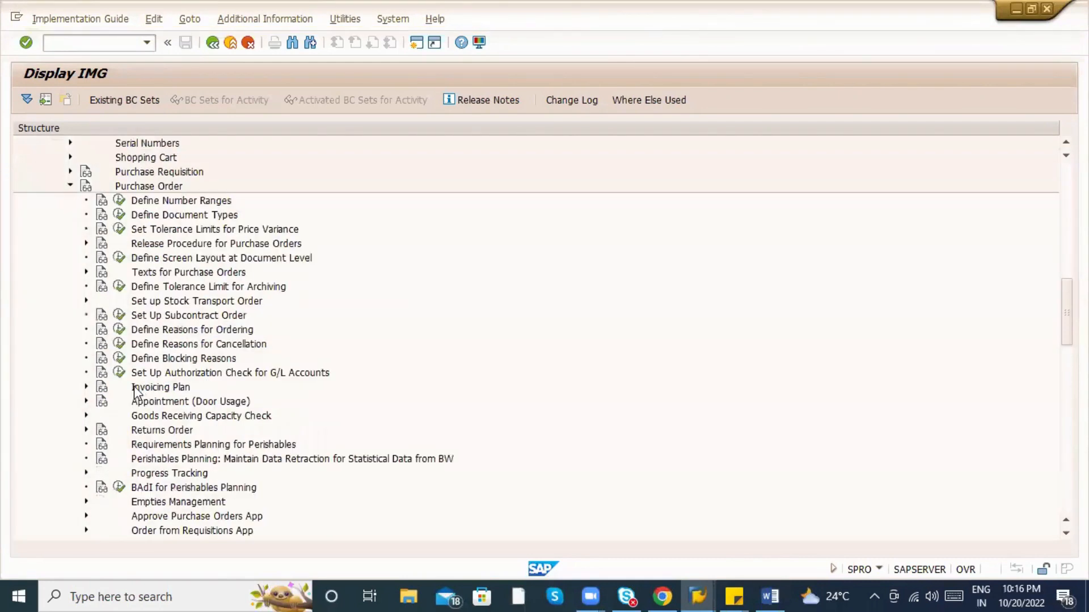
left_click(86, 300)
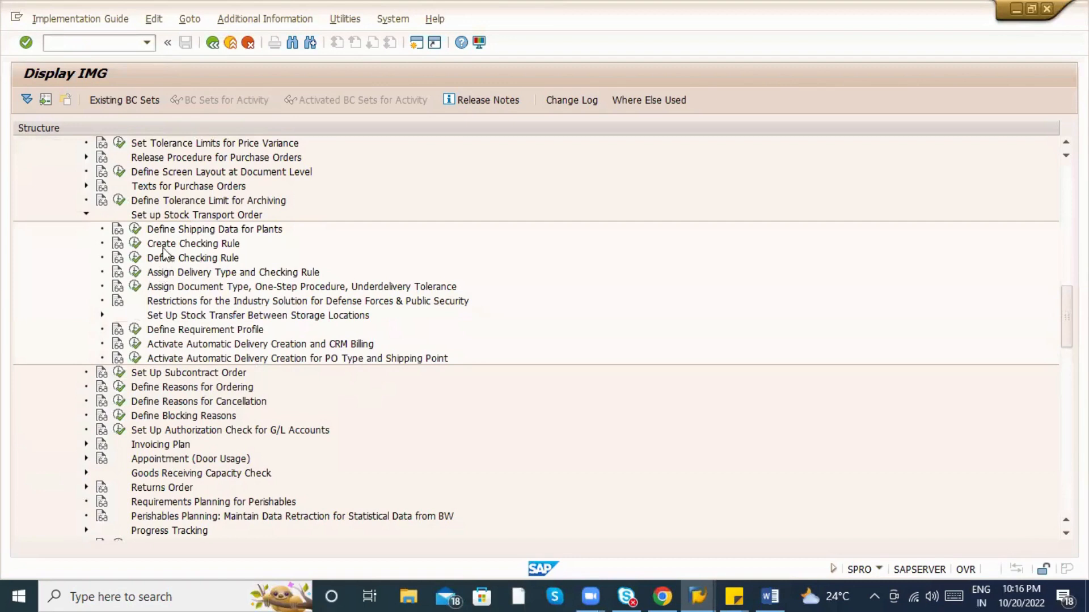
left_click(135, 229)
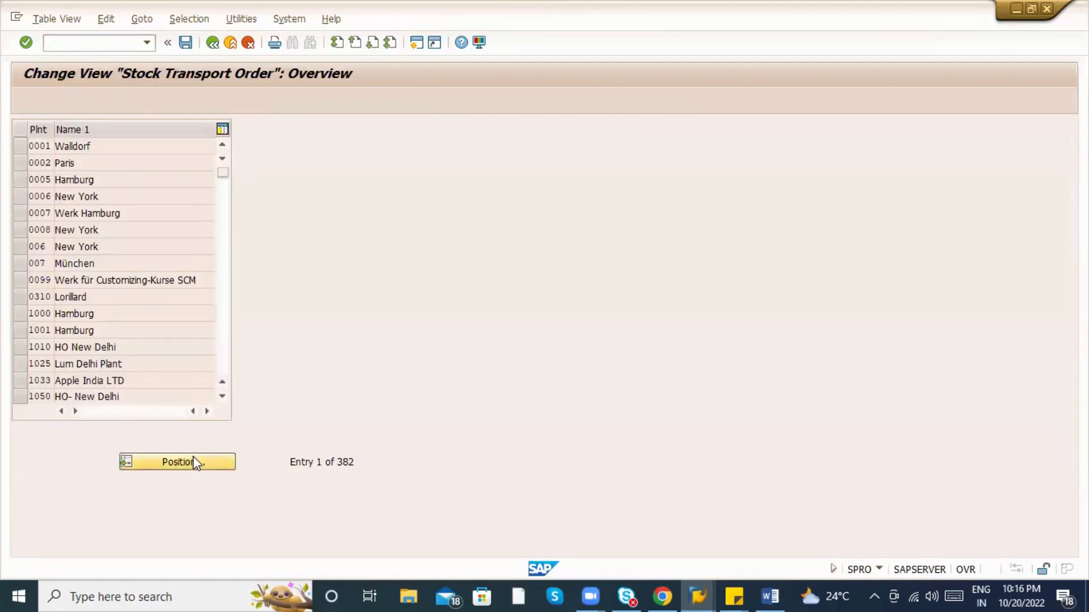
left_click(196, 463)
type("ZABc")
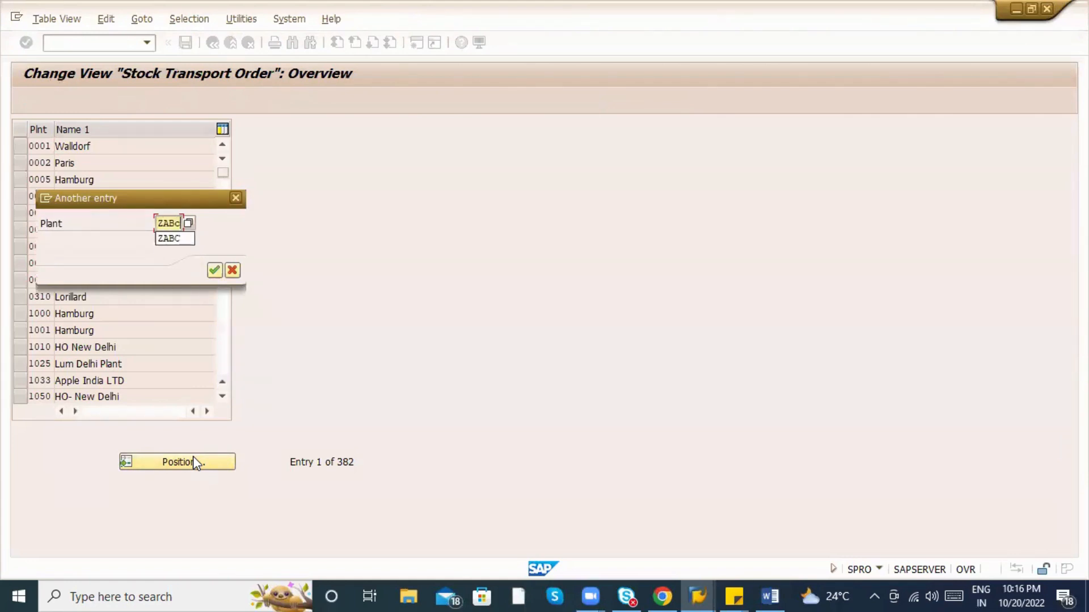
key("Return")
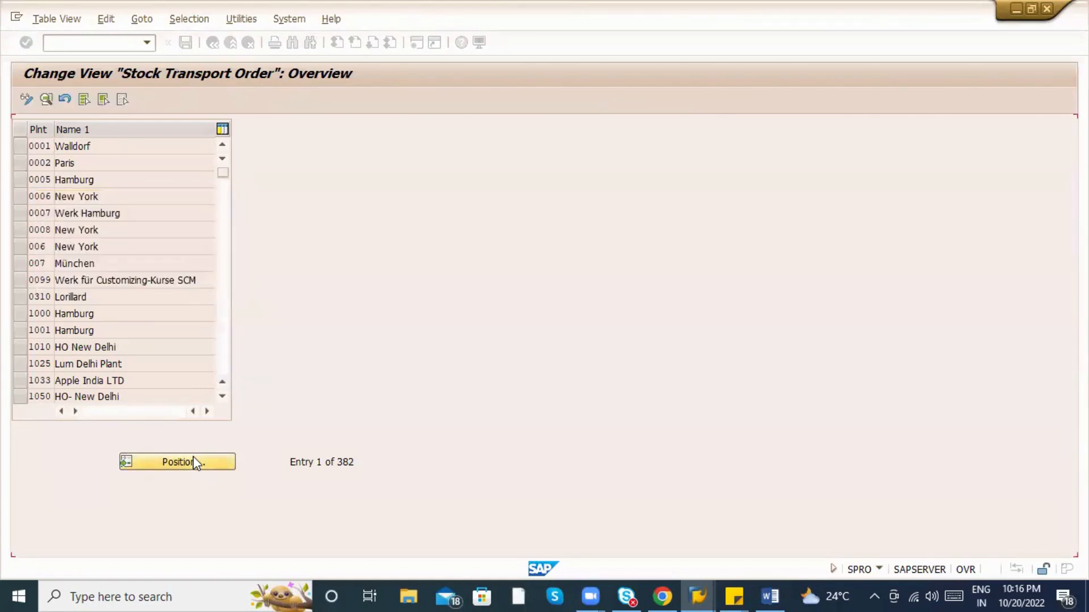
Position the plant list at ZA and open the stock transport order details of plant ZAB1.
left_click(143, 465)
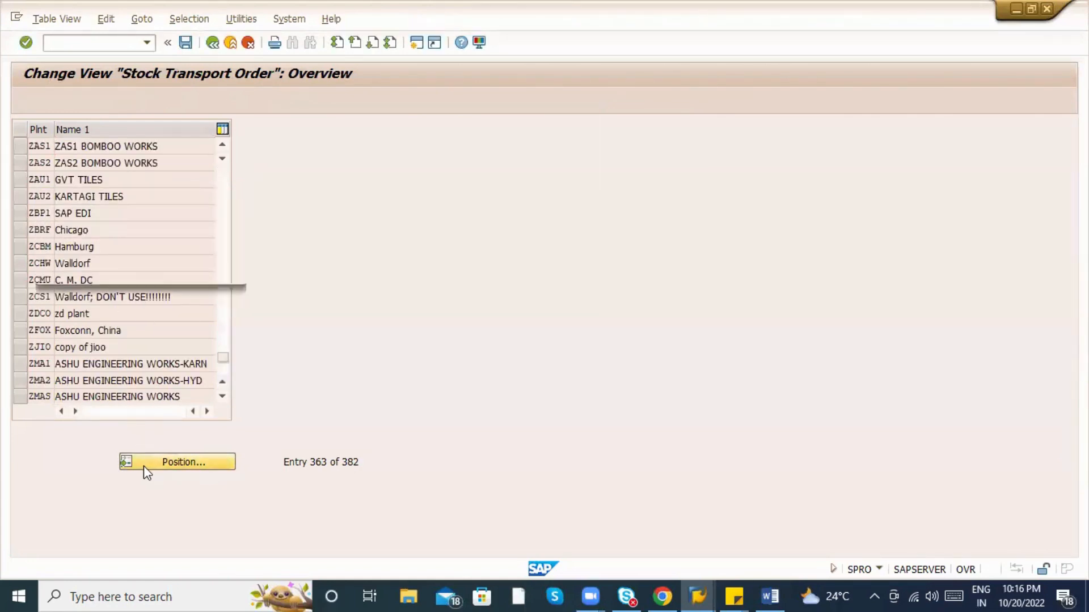
type("ZA")
key("Return")
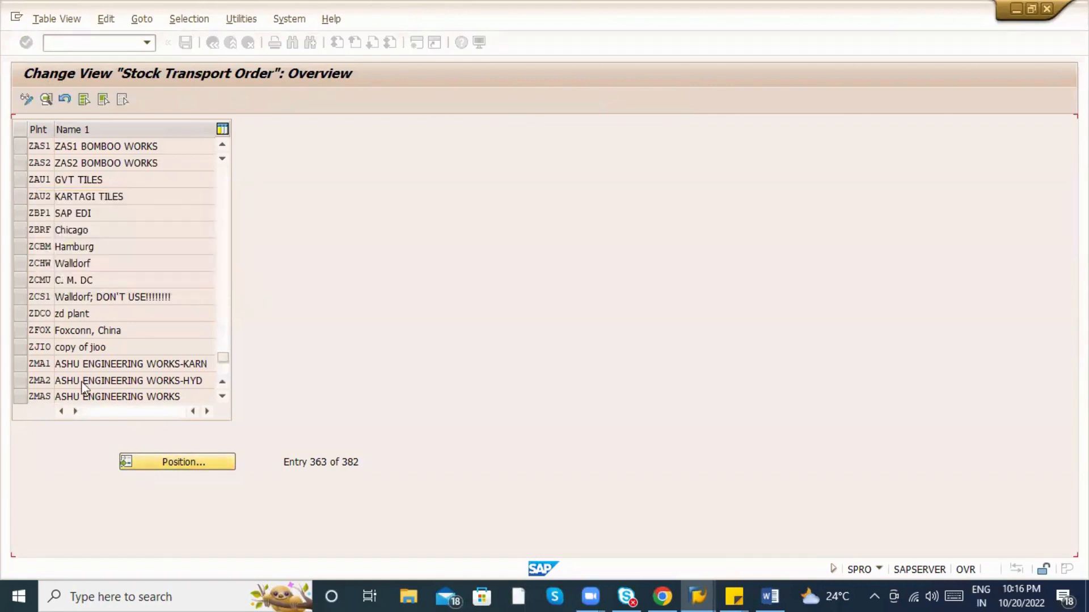
double_click(144, 146)
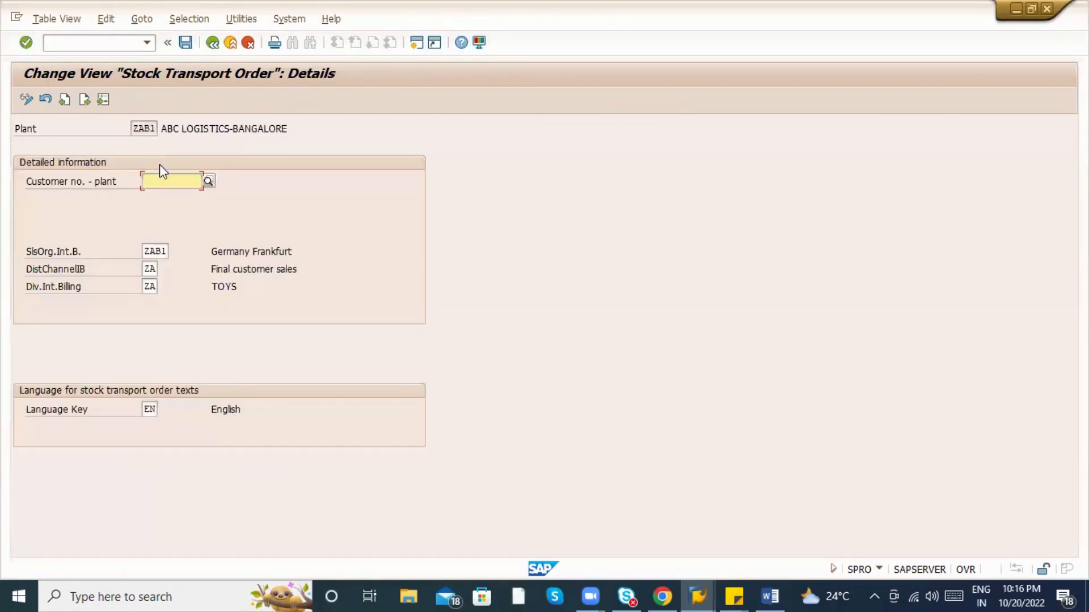
Review the sales organization, distribution channel and division for internal billing assigned to plant ZAB1.
left_click(155, 252)
left_click(150, 269)
left_click(150, 286)
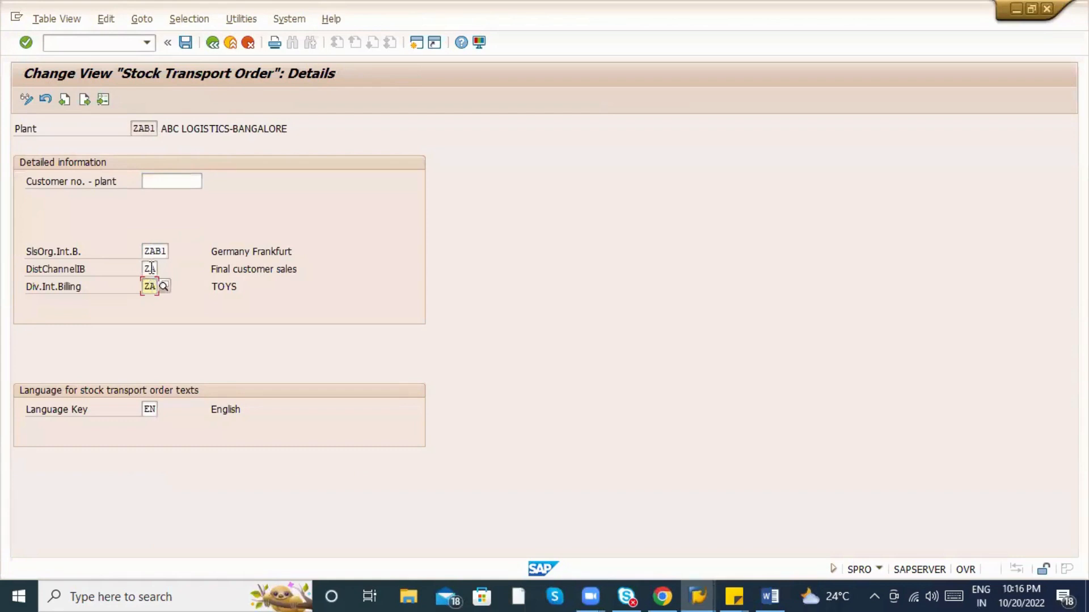
left_click(150, 267)
left_click(146, 288)
left_click(150, 270)
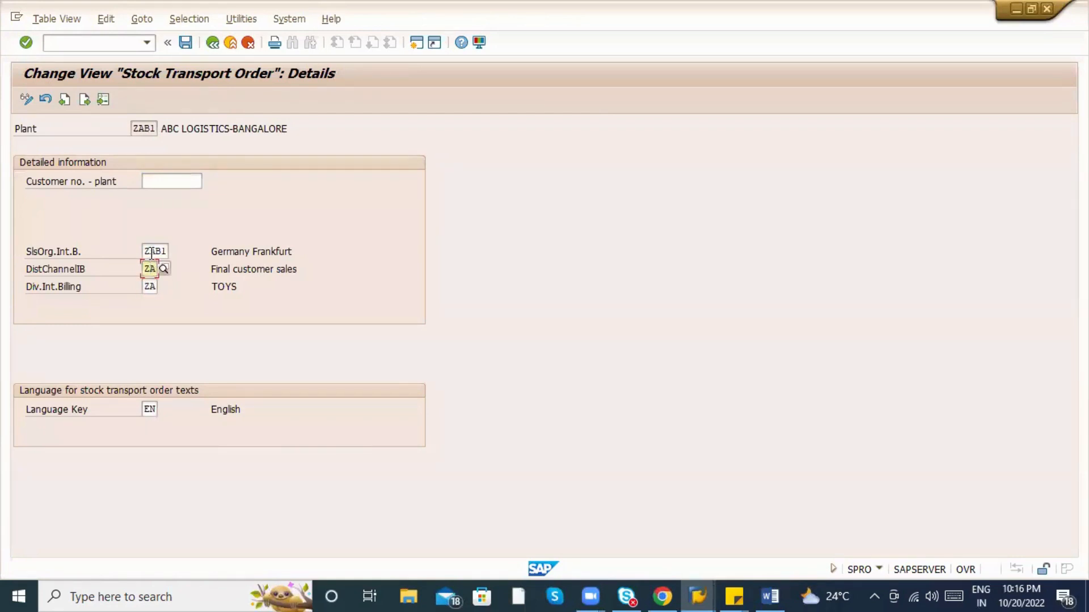
Recheck the internal billing sales area fields of plant ZAB1 and return to the IMG structure.
left_click(150, 286)
left_click(154, 253)
left_click(153, 269)
left_click(150, 285)
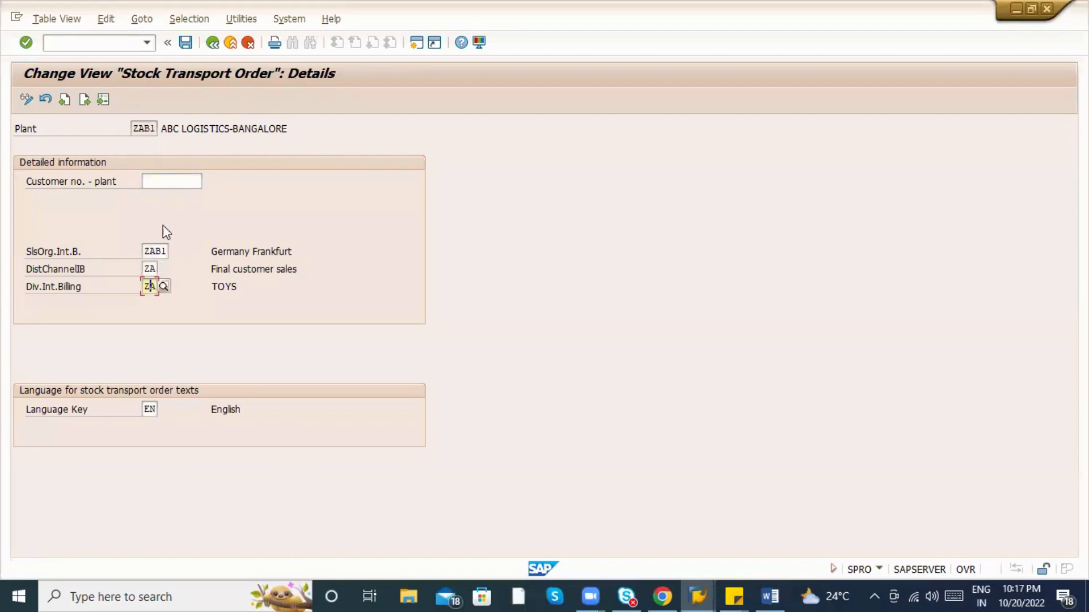
left_click(213, 44)
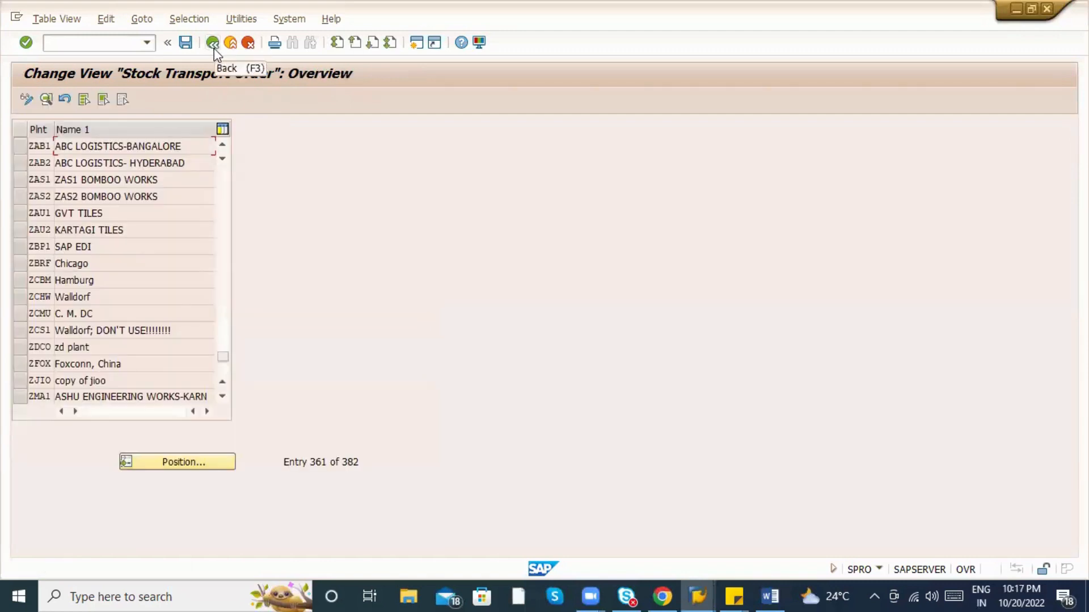
left_click(213, 44)
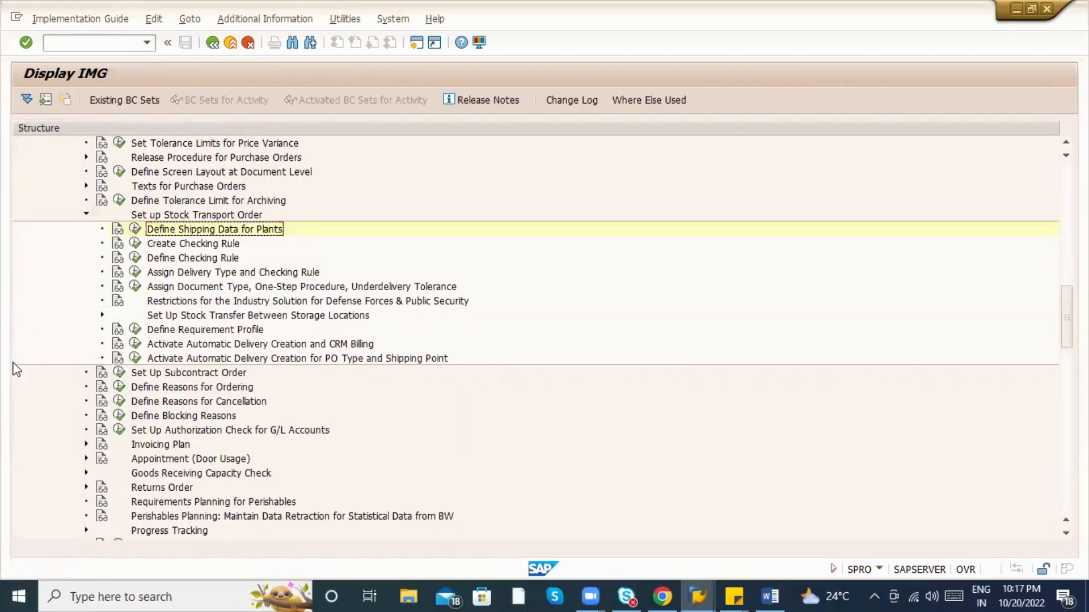
Open Set Up Subcontract Order under Purchase Order and position the delivery type list at supplying plant ZAB1.
left_click(118, 376)
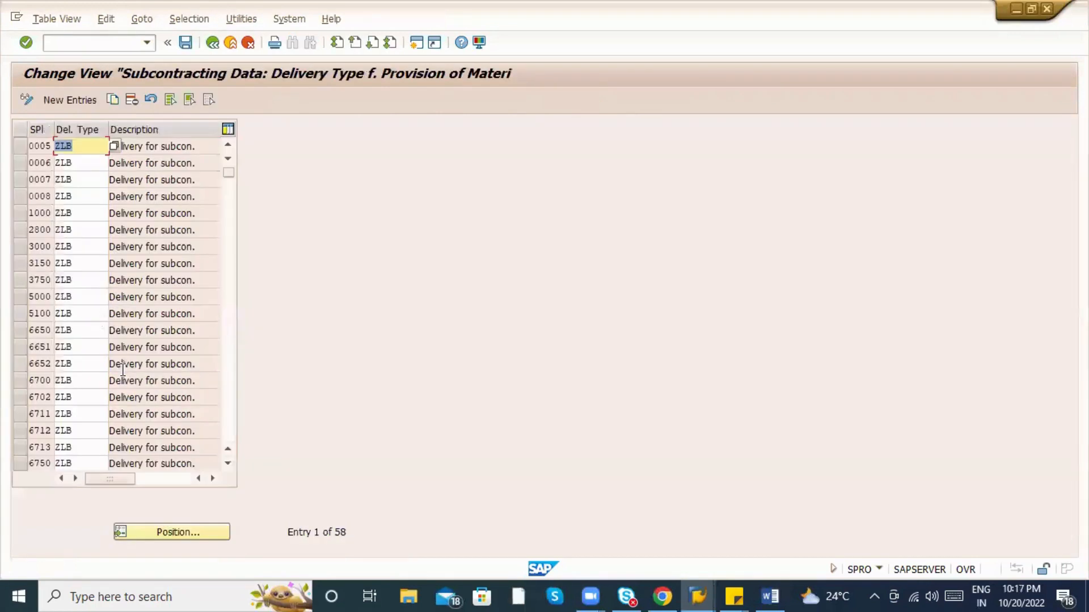
left_click(190, 536)
type("ZAB")
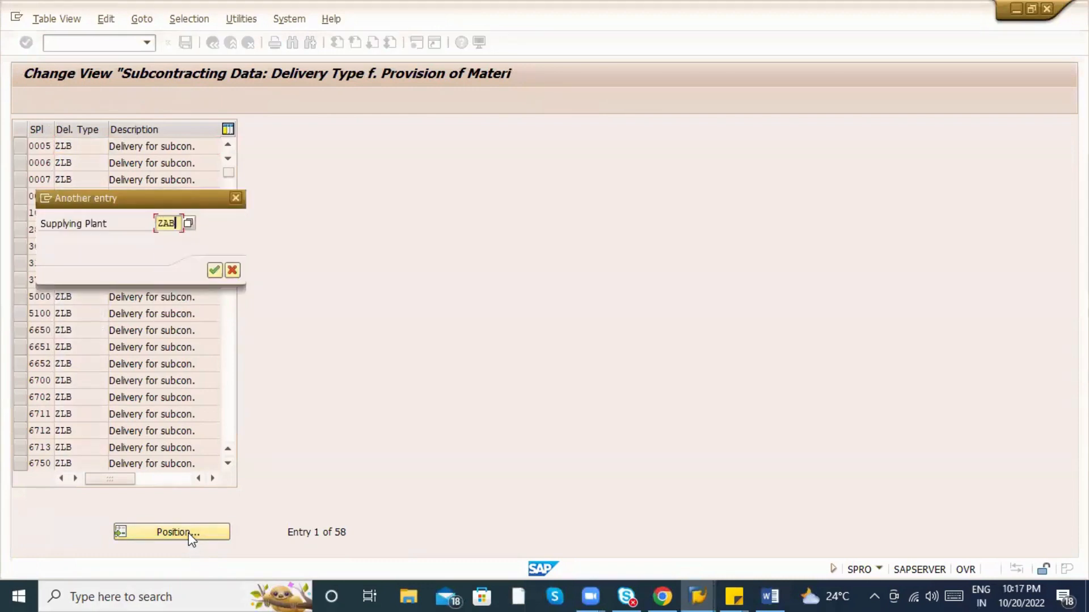
type("1")
key("Return")
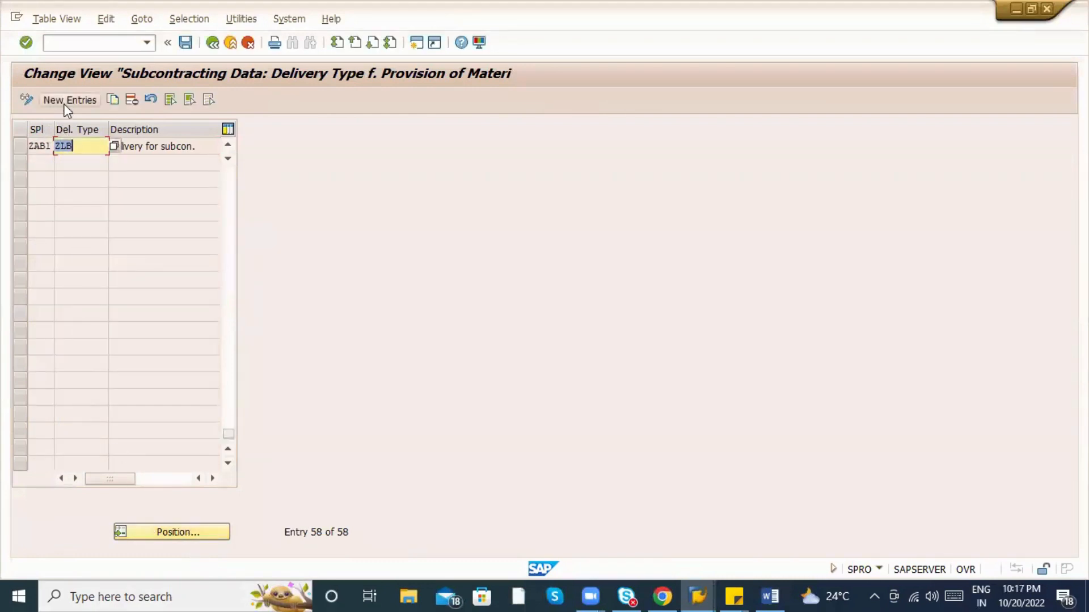
Review the subcontracting delivery type assigned to supplying plant ZAB1 and return to the Purchase Order settings in the IMG.
left_click(22, 148)
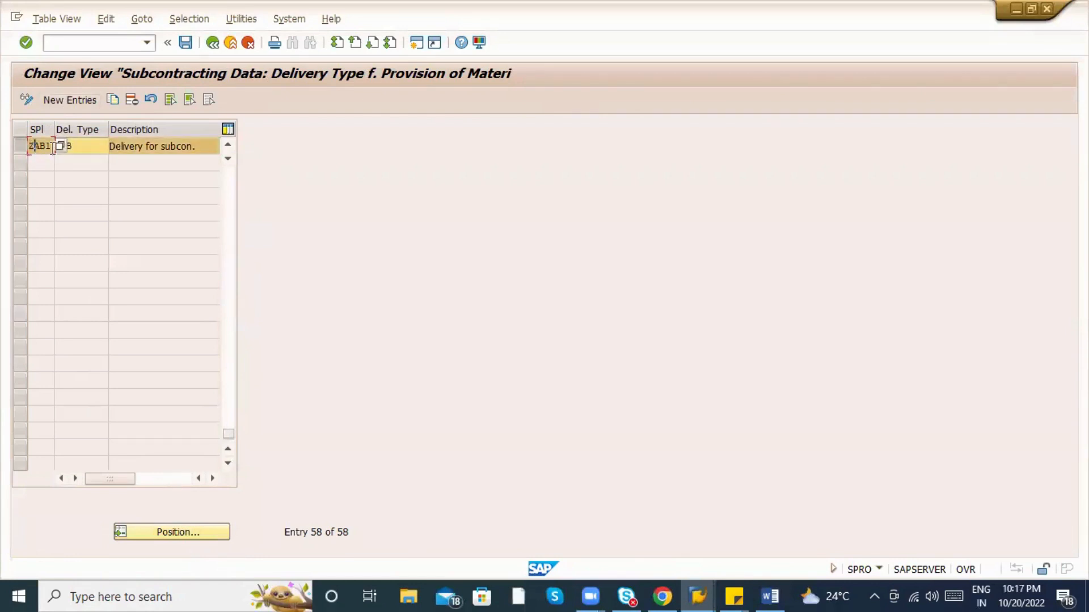
left_click(80, 145)
left_click(230, 42)
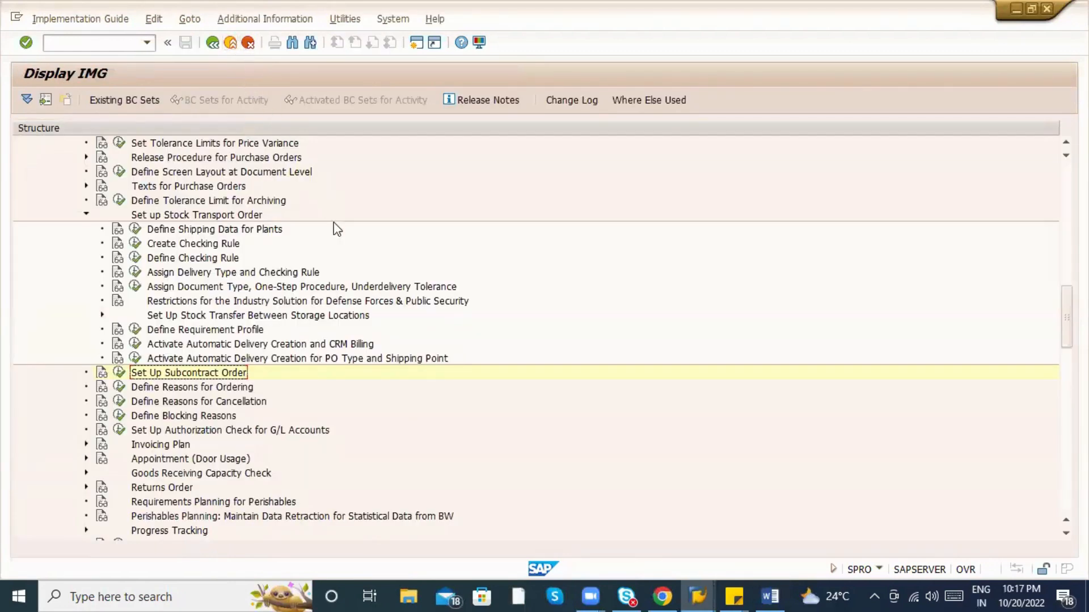
scroll(183, 335, "up", 2)
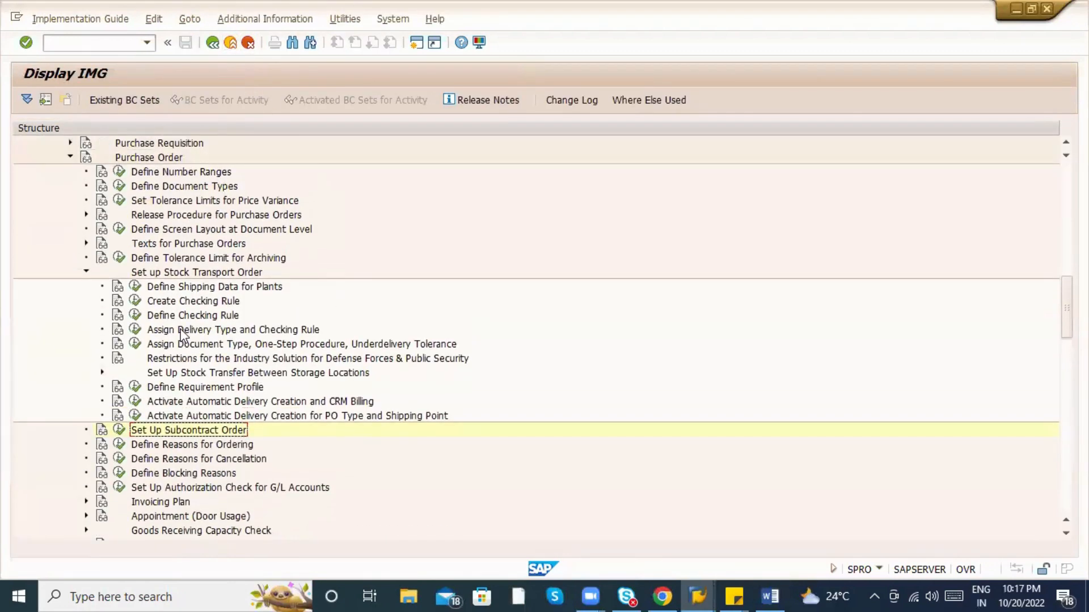
scroll(182, 334, "up", 2)
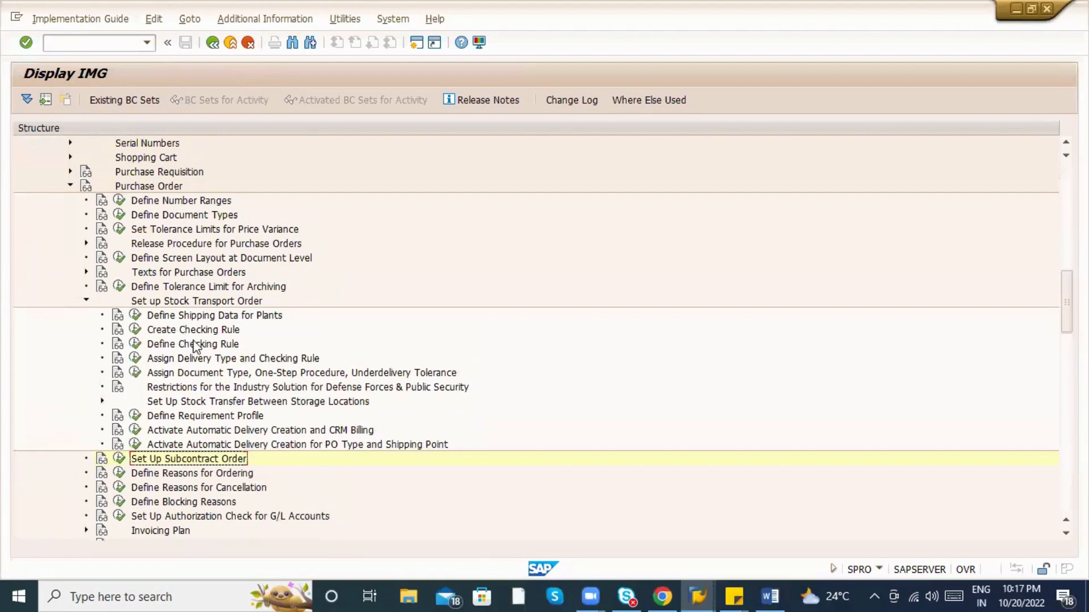